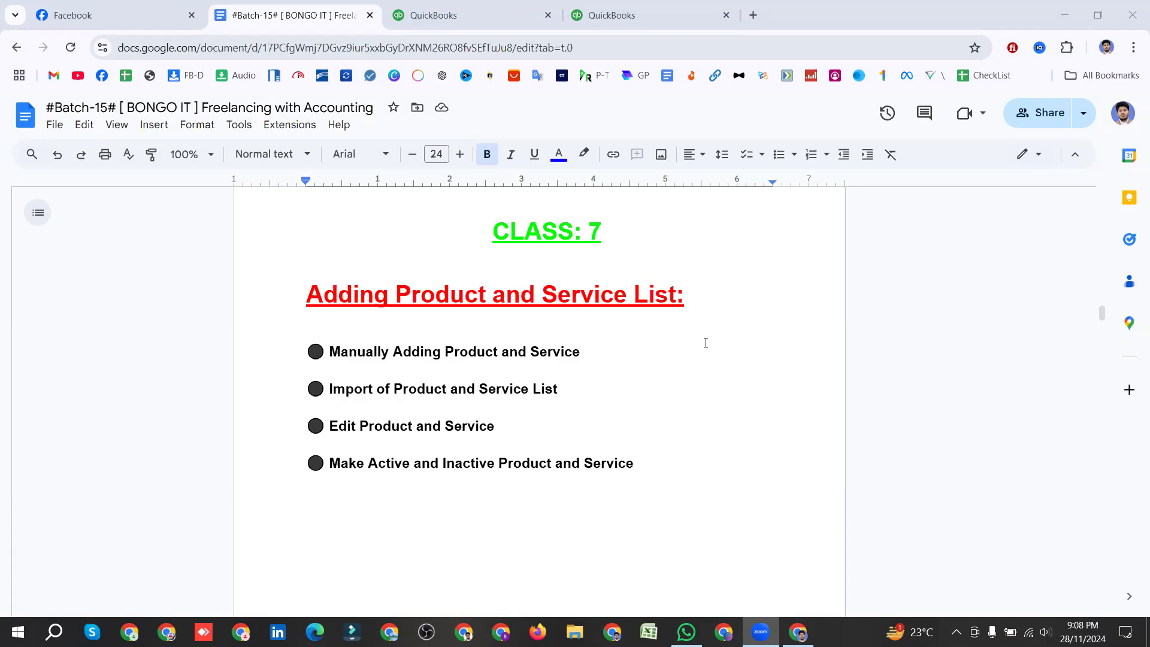
Step: Review the Class 6 outline topics on managing and adding customers and suppliers
{"action": "scroll", "coordinate": [705, 343], "scroll_direction": "up", "scroll_amount": 15}
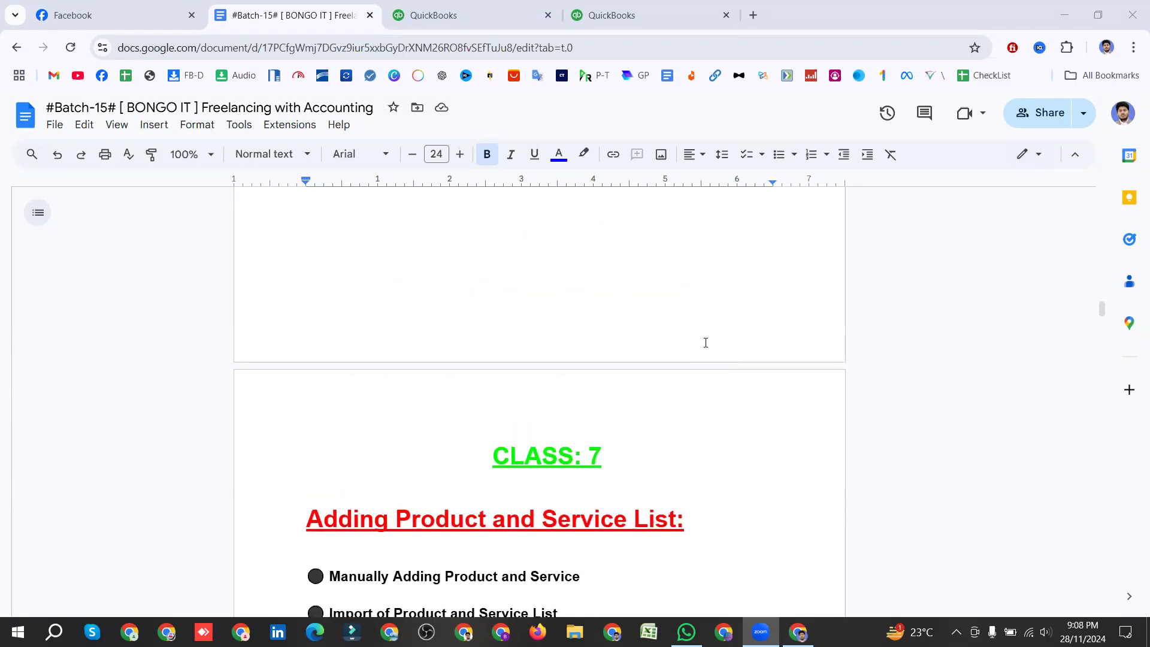
{"action": "scroll", "coordinate": [706, 343], "scroll_direction": "down", "scroll_amount": 3}
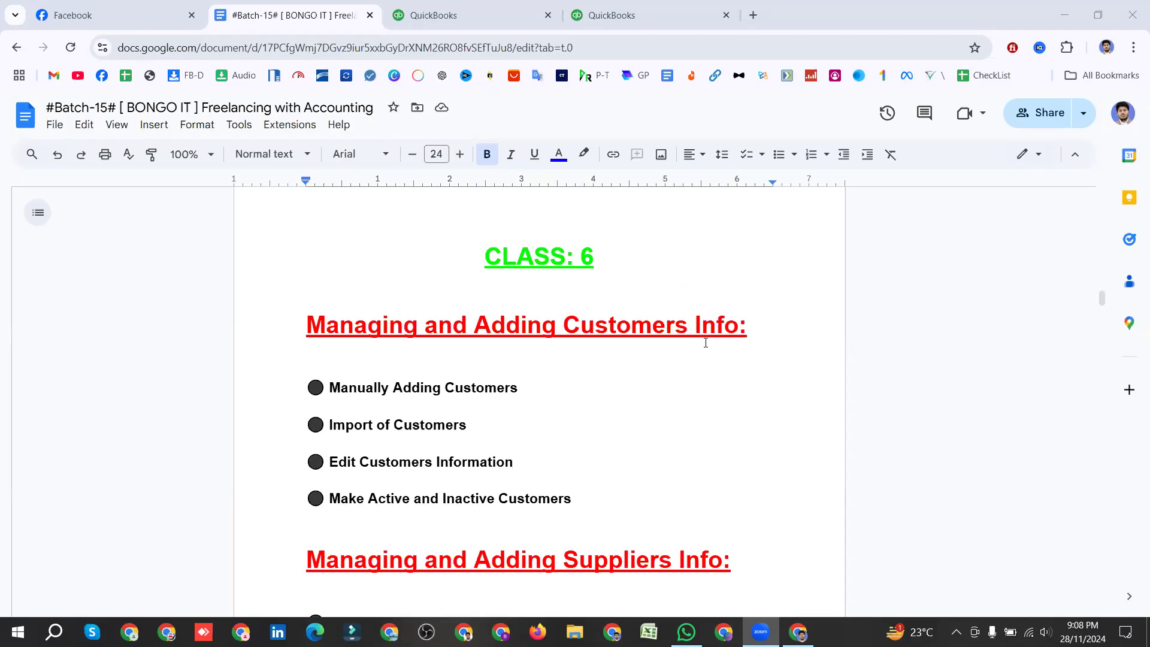
{"action": "left_click", "coordinate": [536, 389]}
{"action": "left_click", "coordinate": [484, 425]}
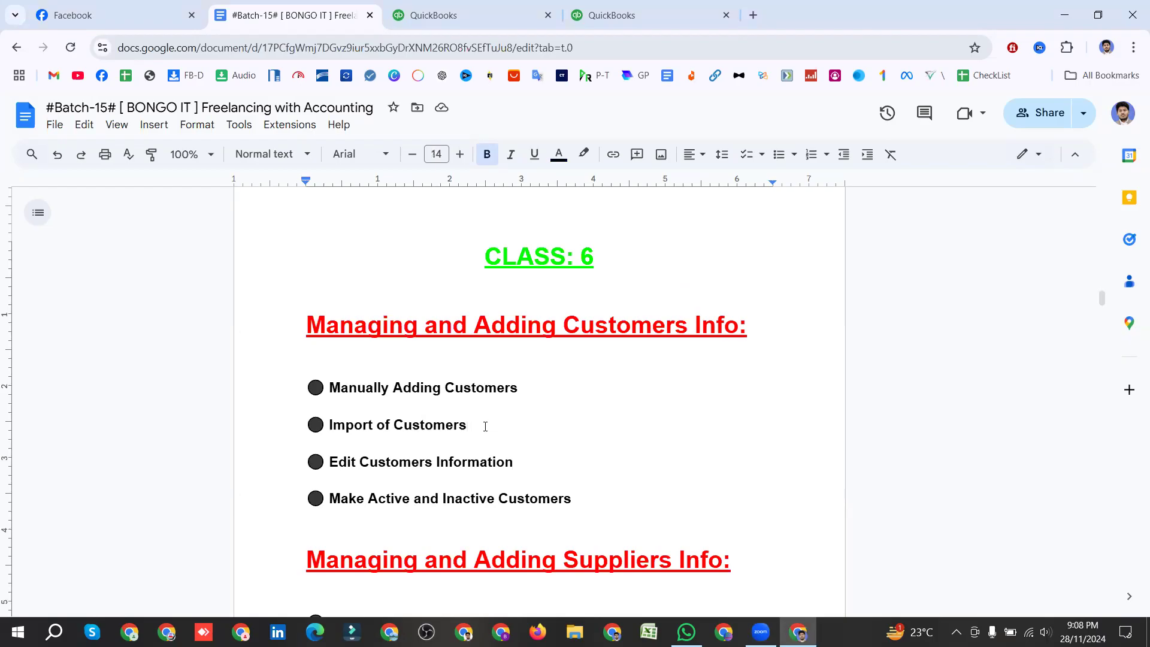
{"action": "left_click", "coordinate": [529, 462]}
{"action": "scroll", "coordinate": [583, 379], "scroll_direction": "down", "scroll_amount": 1}
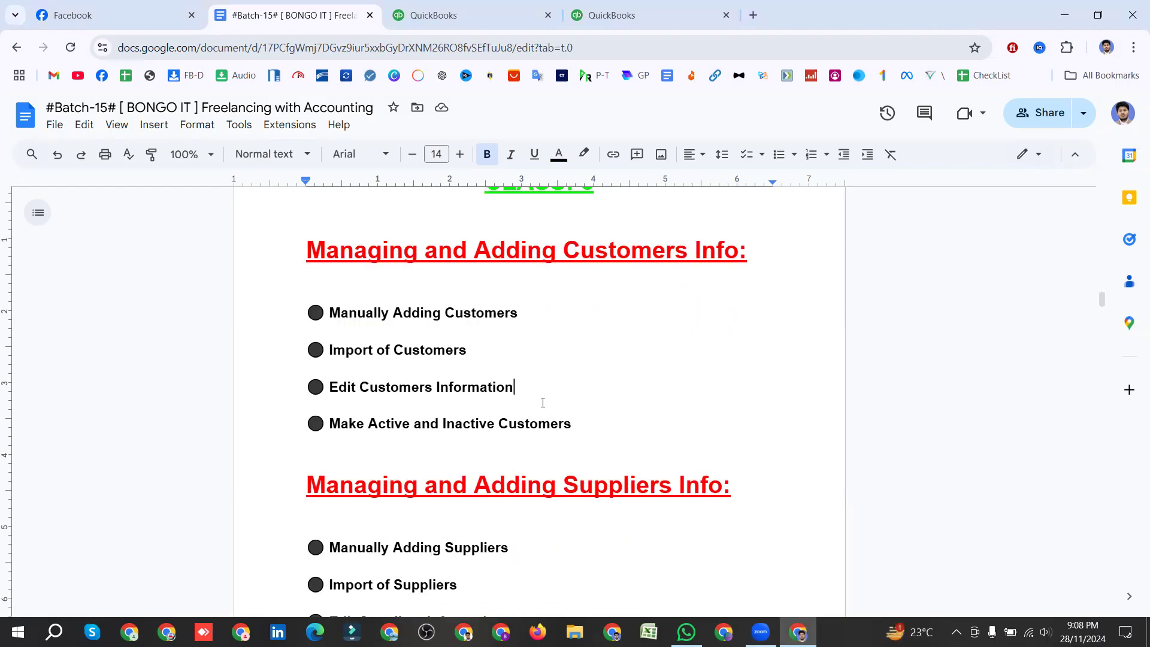
{"action": "left_click", "coordinate": [579, 423]}
{"action": "scroll", "coordinate": [578, 424], "scroll_direction": "down", "scroll_amount": 5}
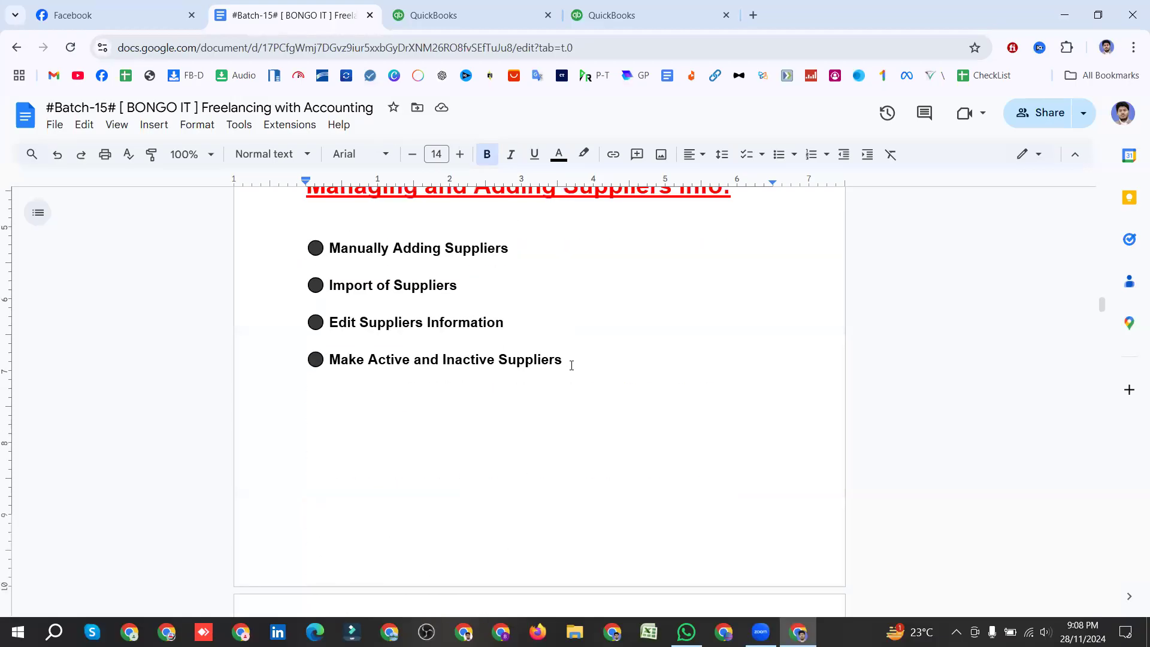
{"action": "scroll", "coordinate": [571, 364], "scroll_direction": "up", "scroll_amount": 1}
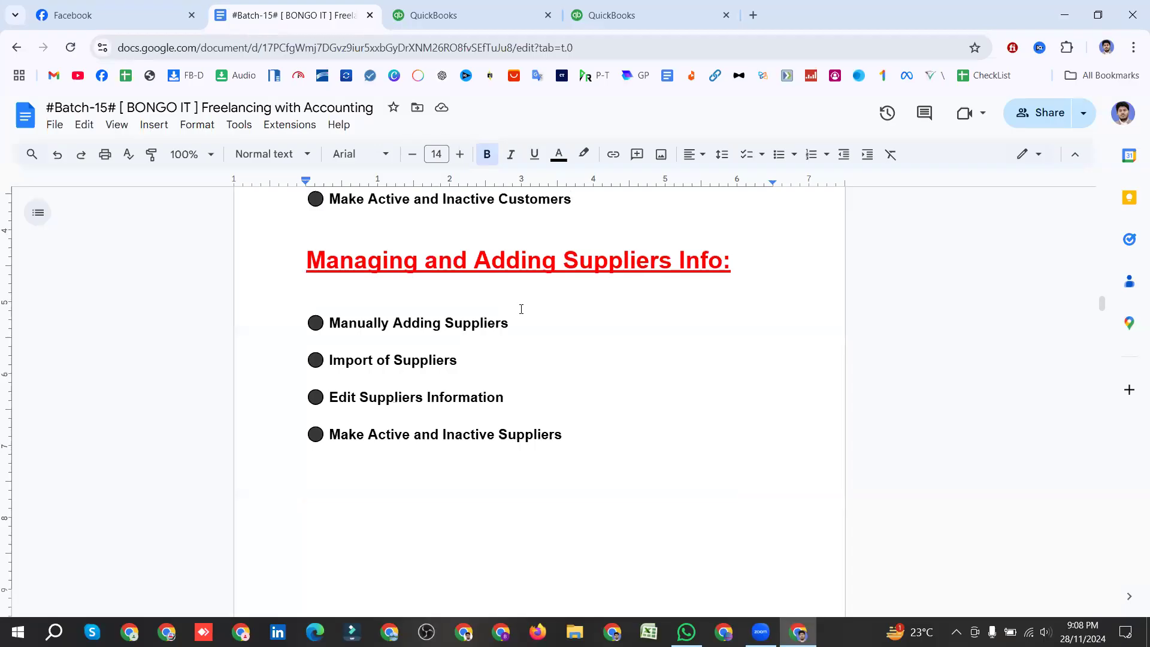
{"action": "left_click_drag", "start_coordinate": [526, 309], "coordinate": [587, 448]}
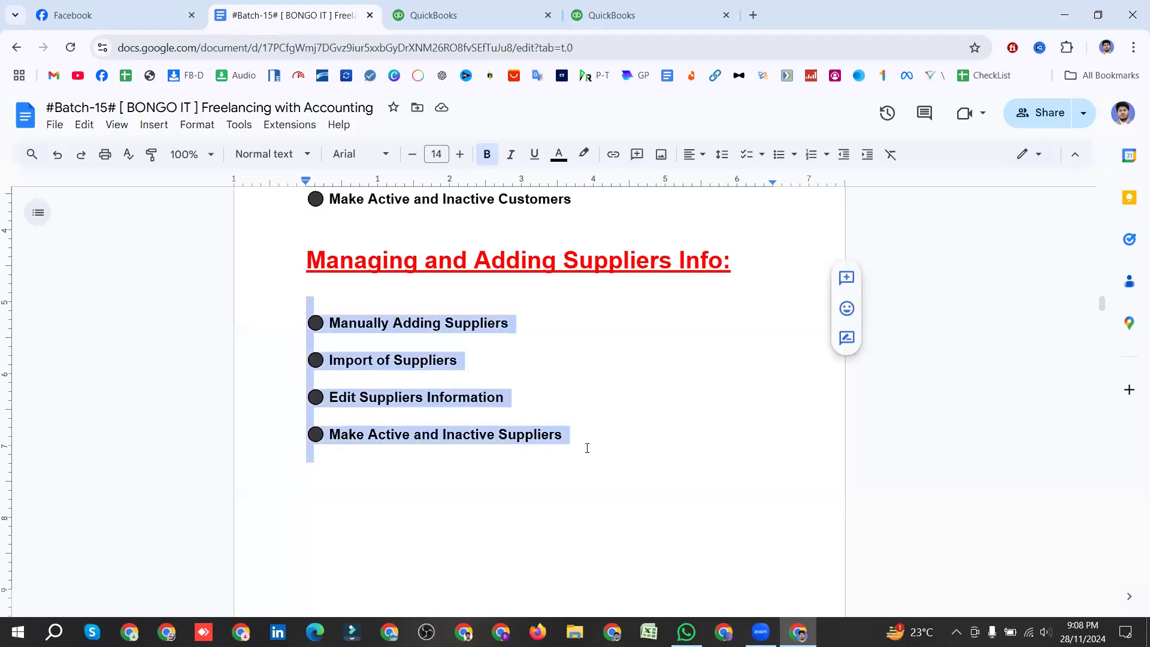
{"action": "left_click", "coordinate": [583, 440]}
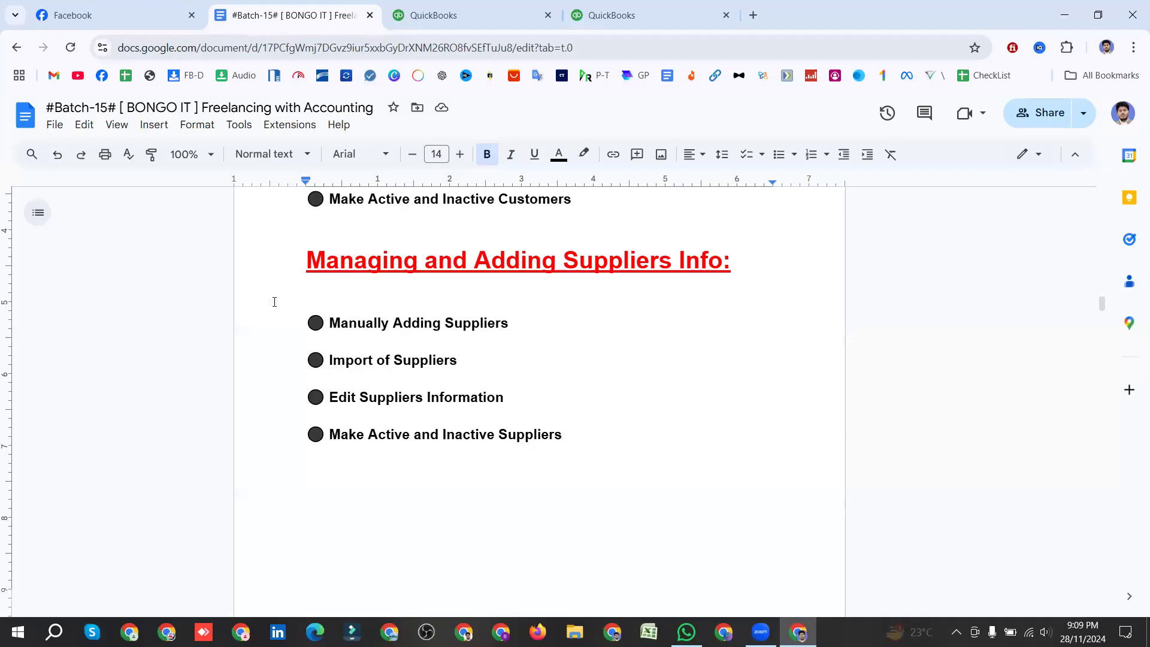
{"action": "scroll", "coordinate": [562, 309], "scroll_direction": "down", "scroll_amount": 1}
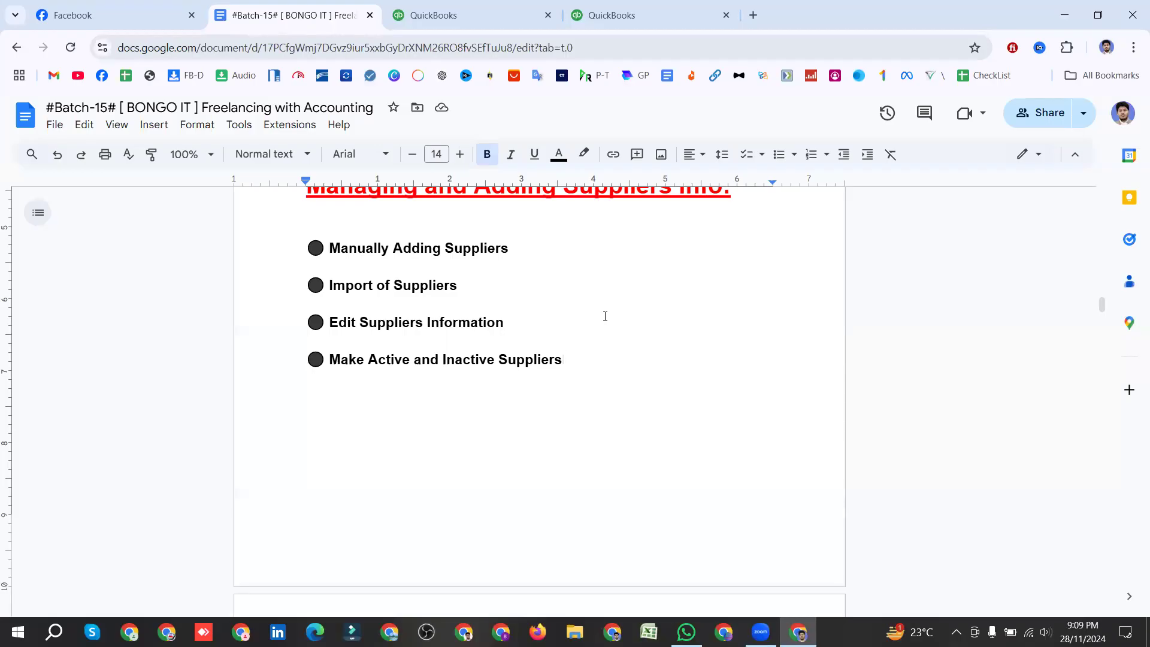
Step: Review the Class 7 outline topics on manually adding, importing, editing, and making products and services active or inactive
{"action": "scroll", "coordinate": [600, 319], "scroll_direction": "down", "scroll_amount": 1}
{"action": "scroll", "coordinate": [599, 319], "scroll_direction": "down", "scroll_amount": 7}
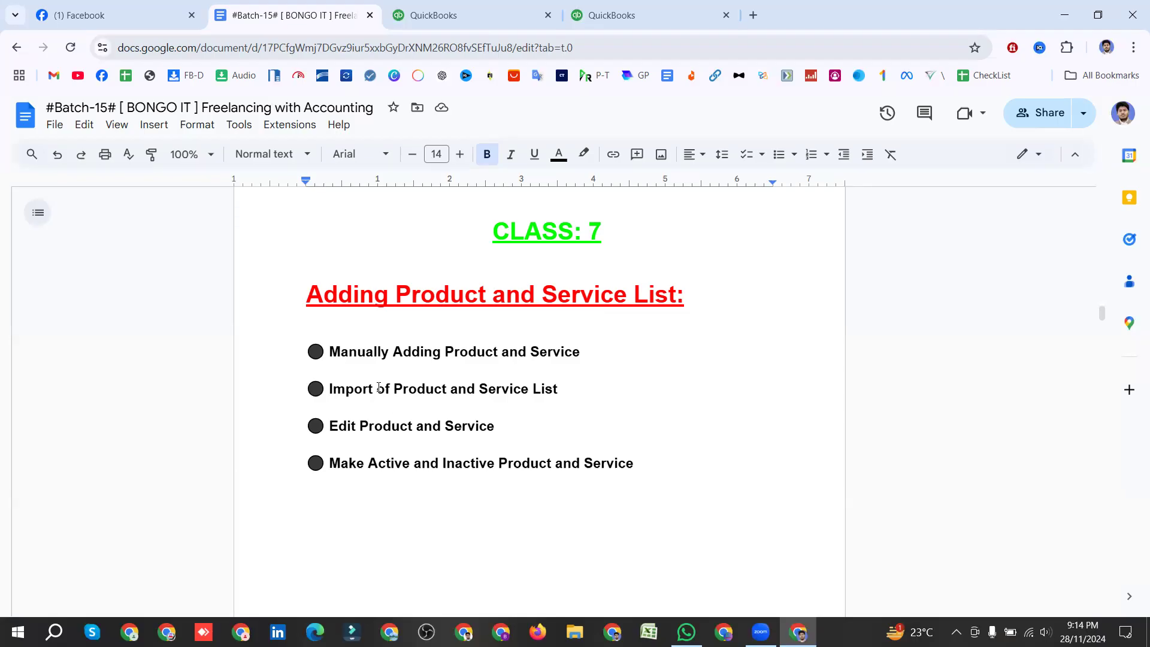
{"action": "left_click", "coordinate": [312, 351]}
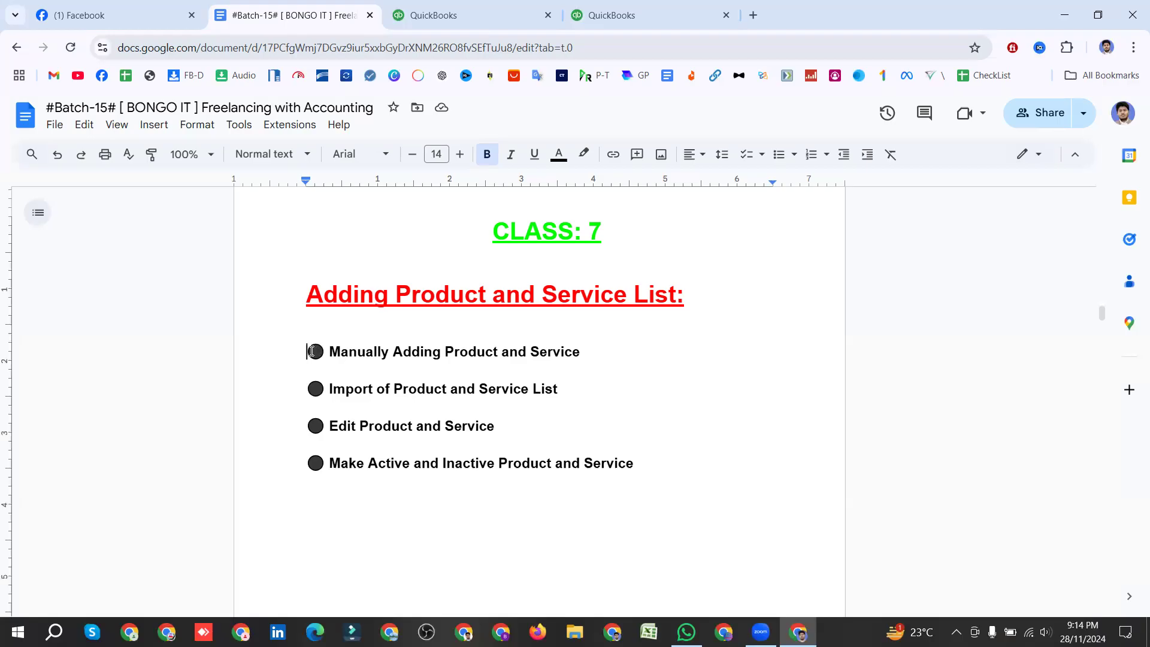
{"action": "left_click", "coordinate": [394, 289]}
{"action": "left_click_drag", "start_coordinate": [556, 292], "coordinate": [677, 288]}
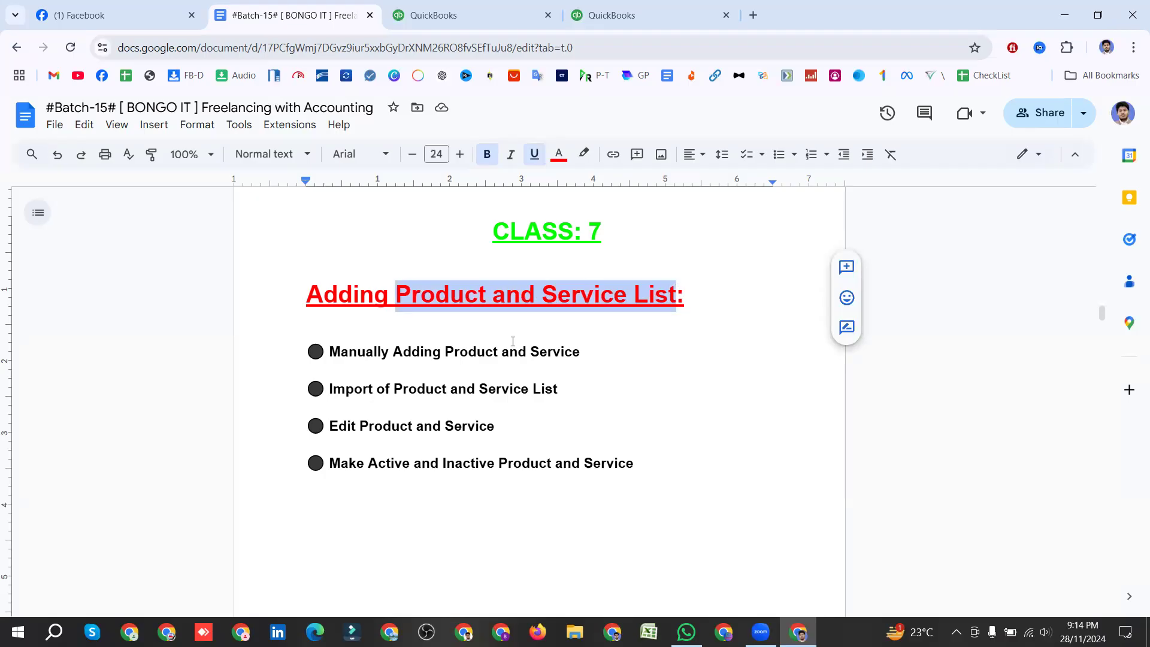
{"action": "left_click_drag", "start_coordinate": [306, 352], "coordinate": [592, 350]}
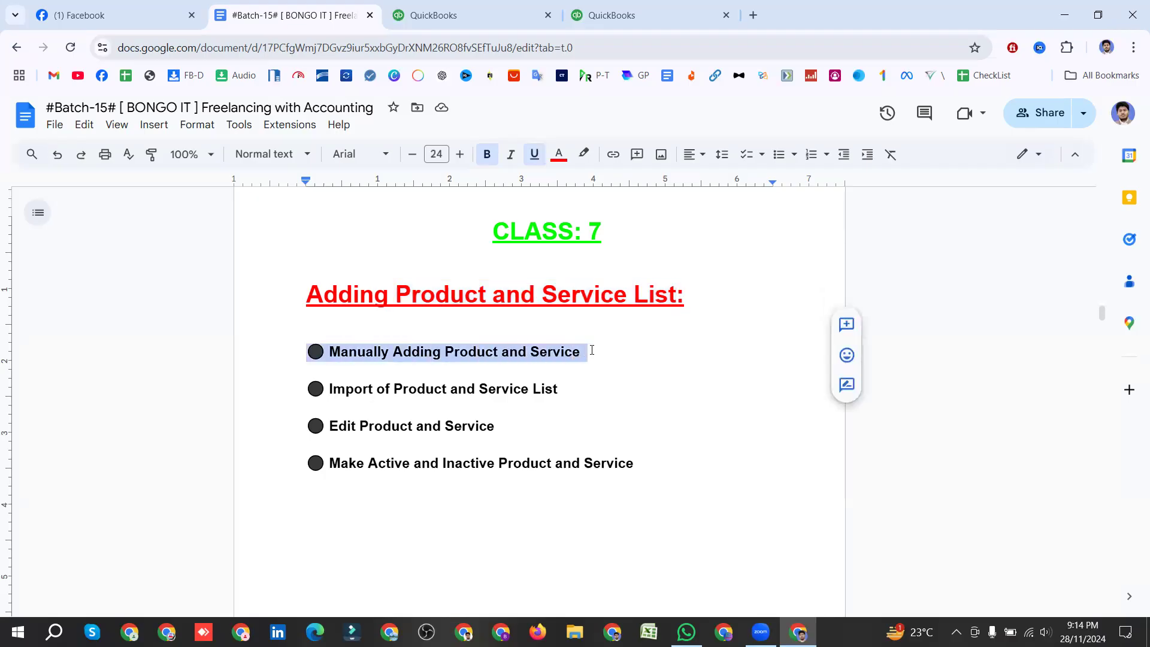
{"action": "left_click_drag", "start_coordinate": [307, 388], "coordinate": [561, 389]}
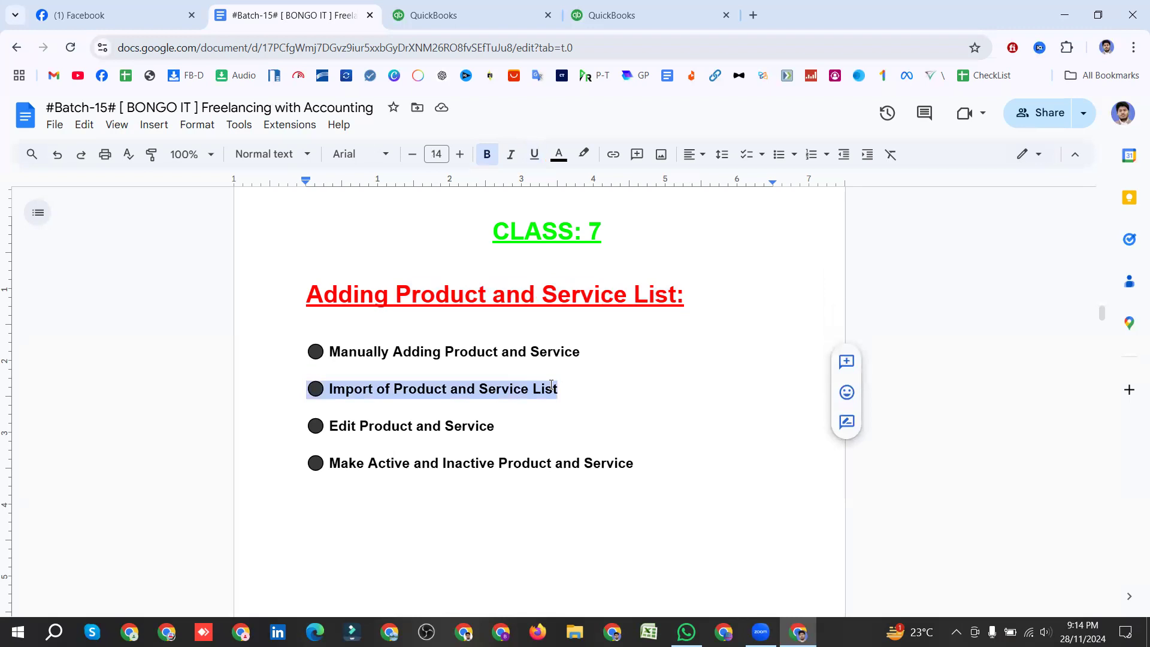
{"action": "left_click", "coordinate": [320, 424]}
{"action": "left_click_drag", "start_coordinate": [320, 424], "coordinate": [505, 423]}
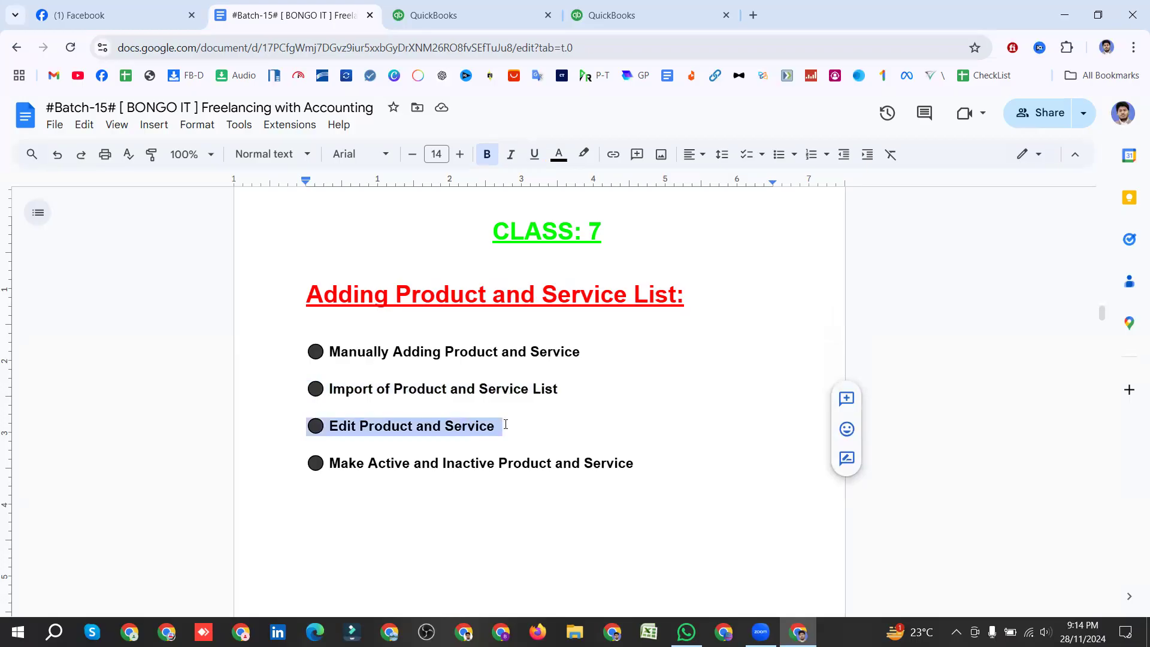
{"action": "triple_click", "coordinate": [393, 425]}
{"action": "left_click", "coordinate": [393, 425]}
{"action": "double_click", "coordinate": [392, 425]}
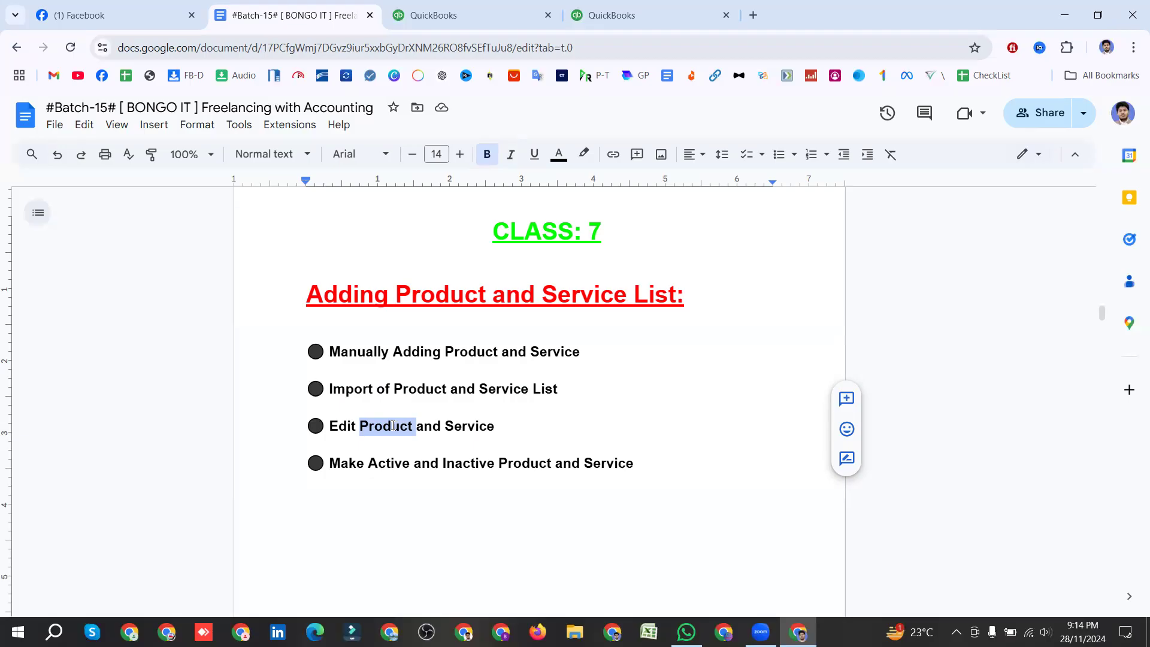
{"action": "left_click", "coordinate": [460, 426]}
{"action": "double_click", "coordinate": [462, 427]}
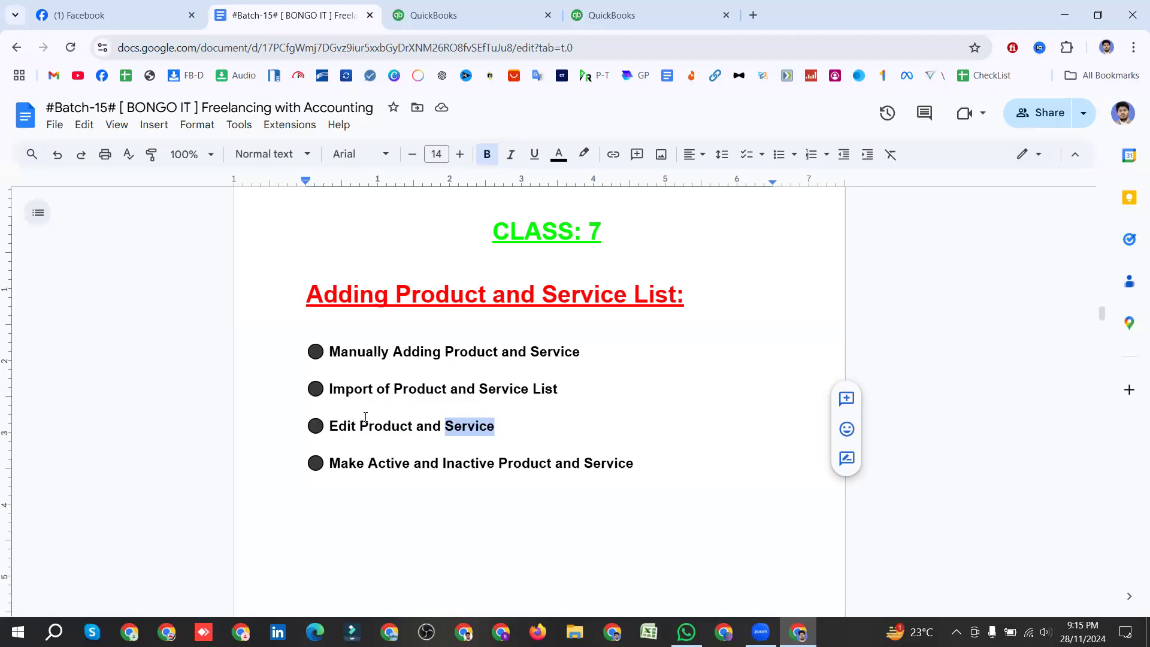
{"action": "left_click_drag", "start_coordinate": [308, 469], "coordinate": [636, 466]}
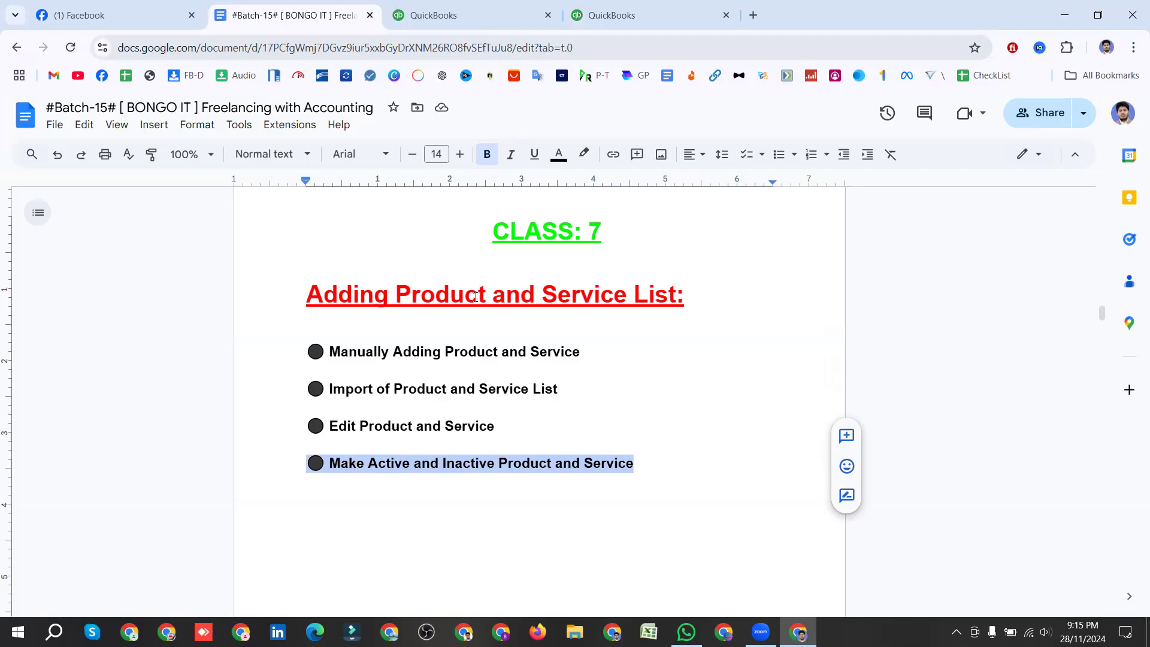
{"action": "left_click_drag", "start_coordinate": [396, 293], "coordinate": [636, 291]}
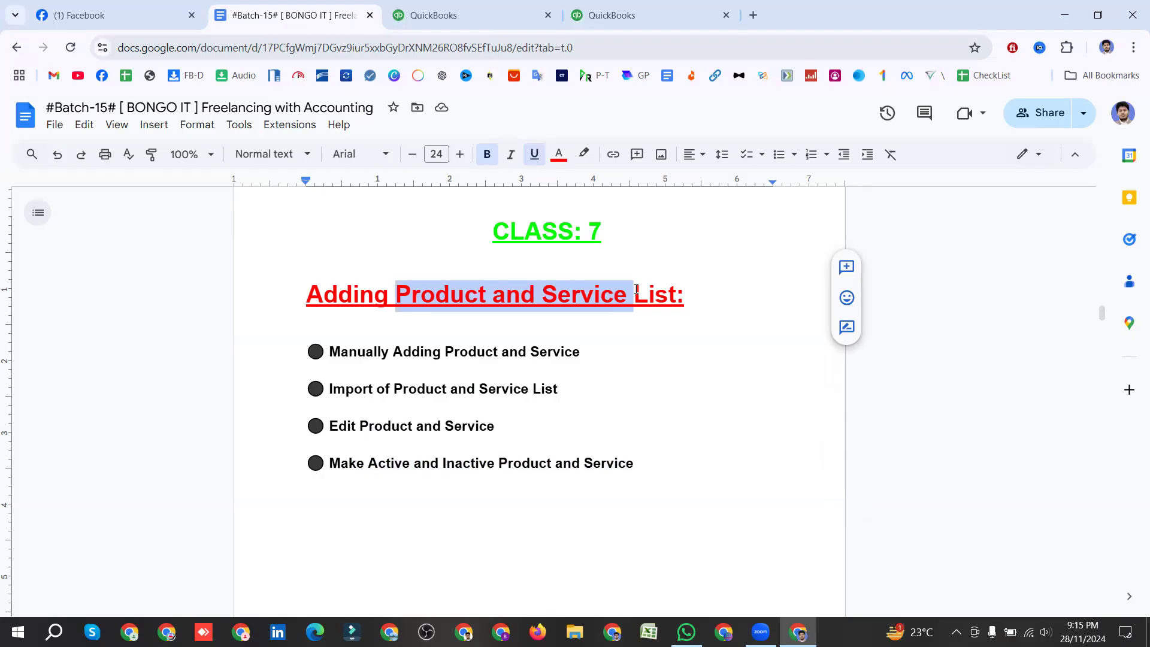
{"action": "scroll", "coordinate": [634, 288], "scroll_direction": "up", "scroll_amount": 10}
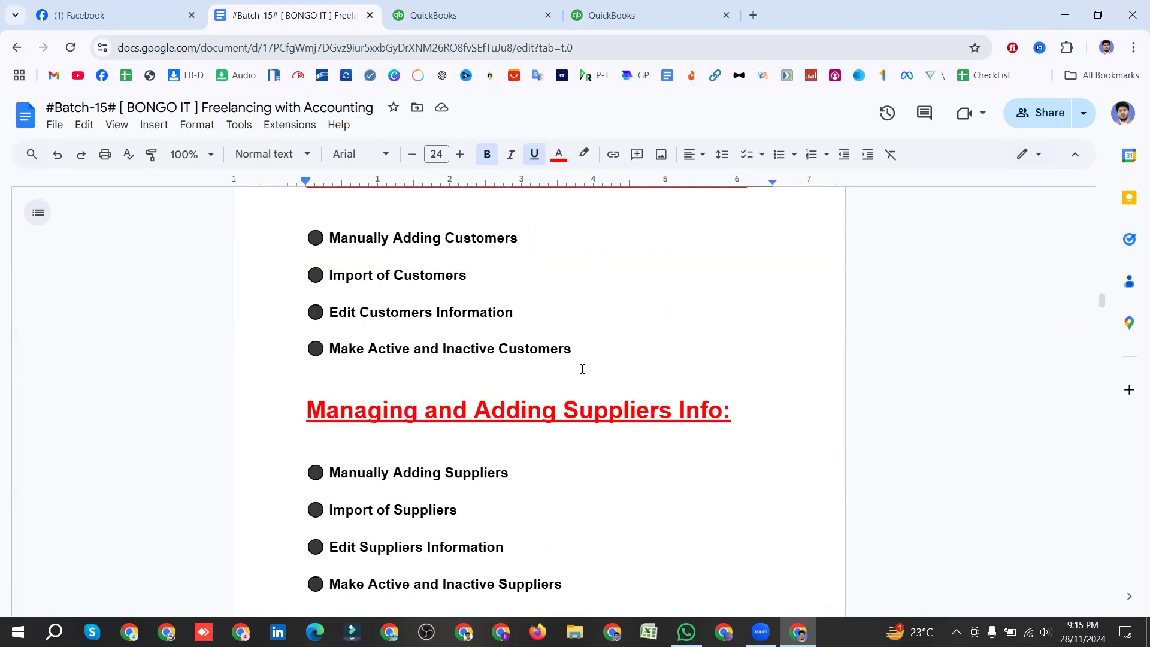
{"action": "scroll", "coordinate": [581, 347], "scroll_direction": "down", "scroll_amount": 7}
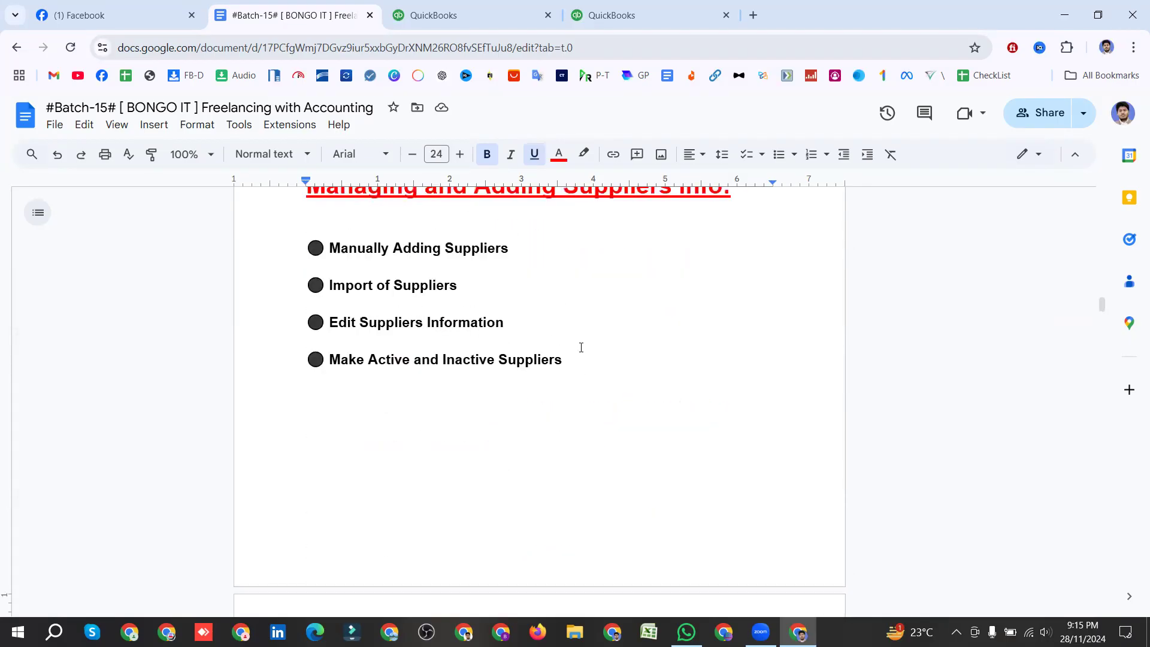
{"action": "scroll", "coordinate": [581, 347], "scroll_direction": "down", "scroll_amount": 1}
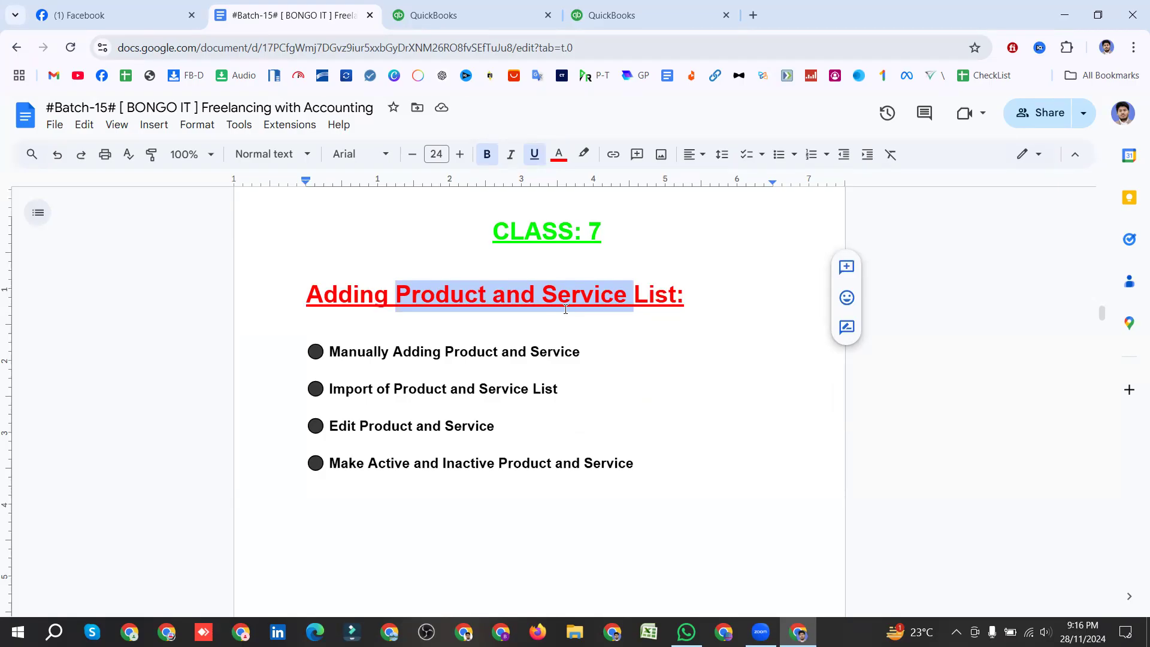
Step: Switch to QuickBooks and open the Products & services page under Sales
{"action": "left_click", "coordinate": [467, 11]}
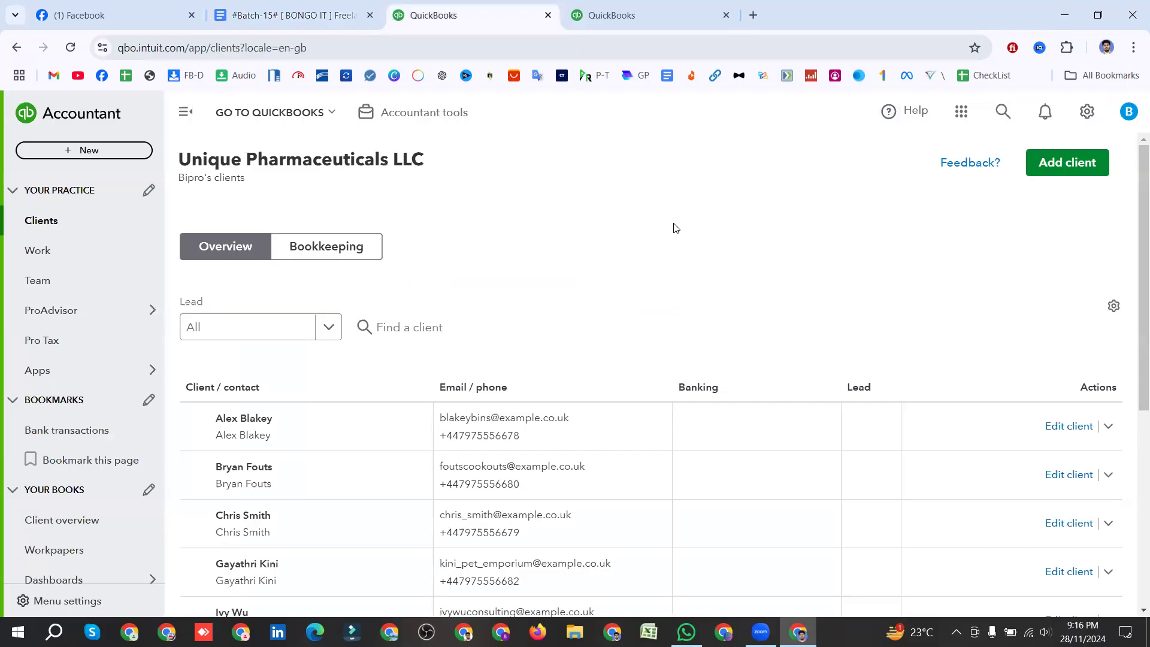
{"action": "scroll", "coordinate": [90, 324], "scroll_direction": "down", "scroll_amount": 5}
{"action": "mouse_move", "coordinate": [82, 335]}
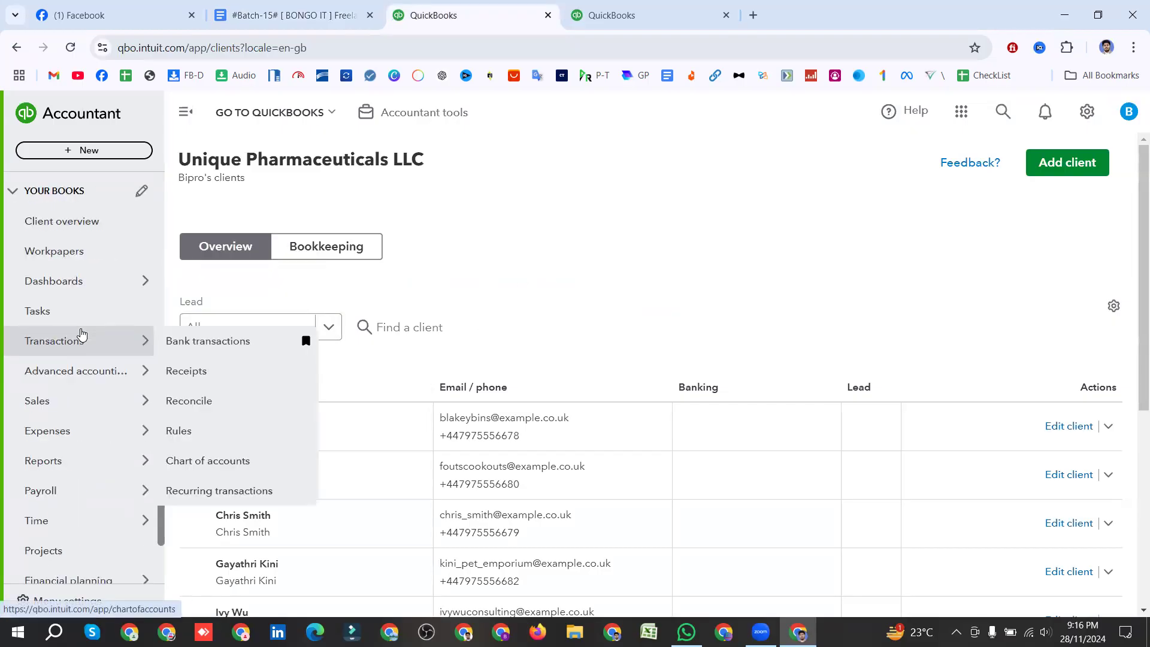
{"action": "mouse_move", "coordinate": [72, 405]}
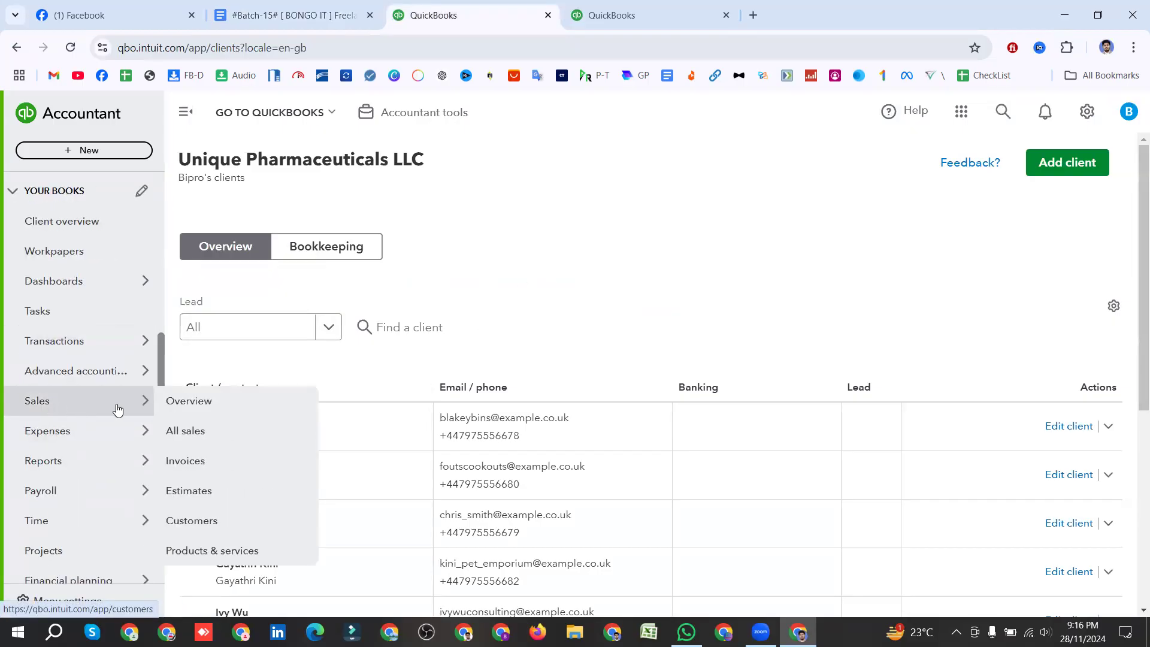
{"action": "scroll", "coordinate": [98, 407], "scroll_direction": "down", "scroll_amount": 1}
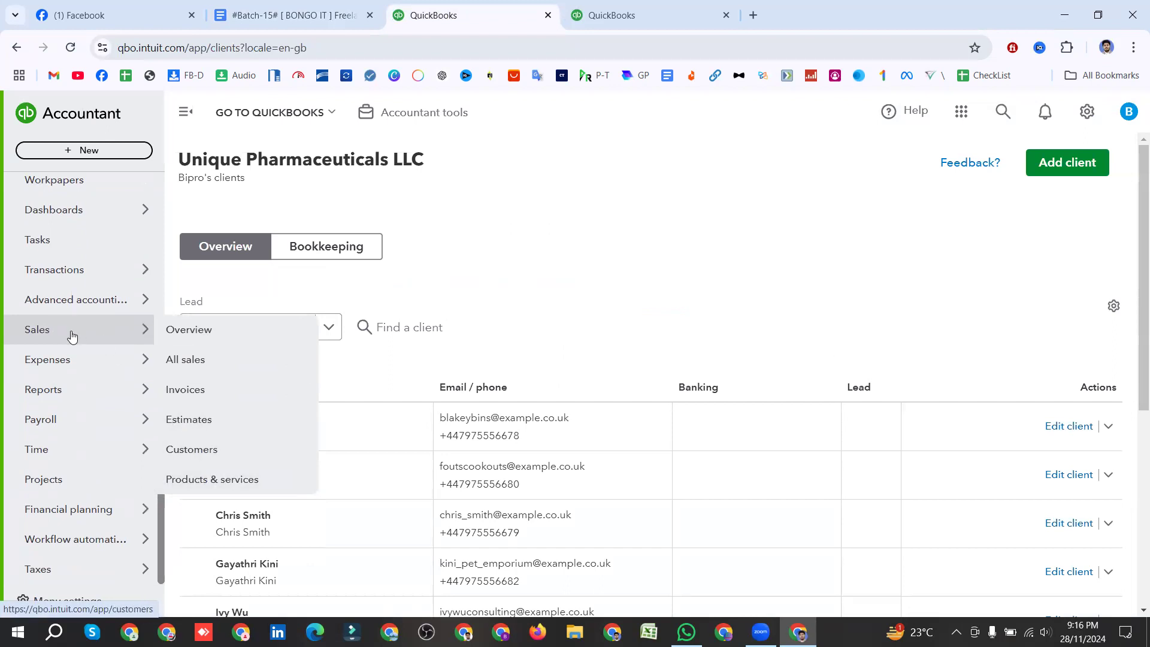
{"action": "left_click", "coordinate": [235, 485]}
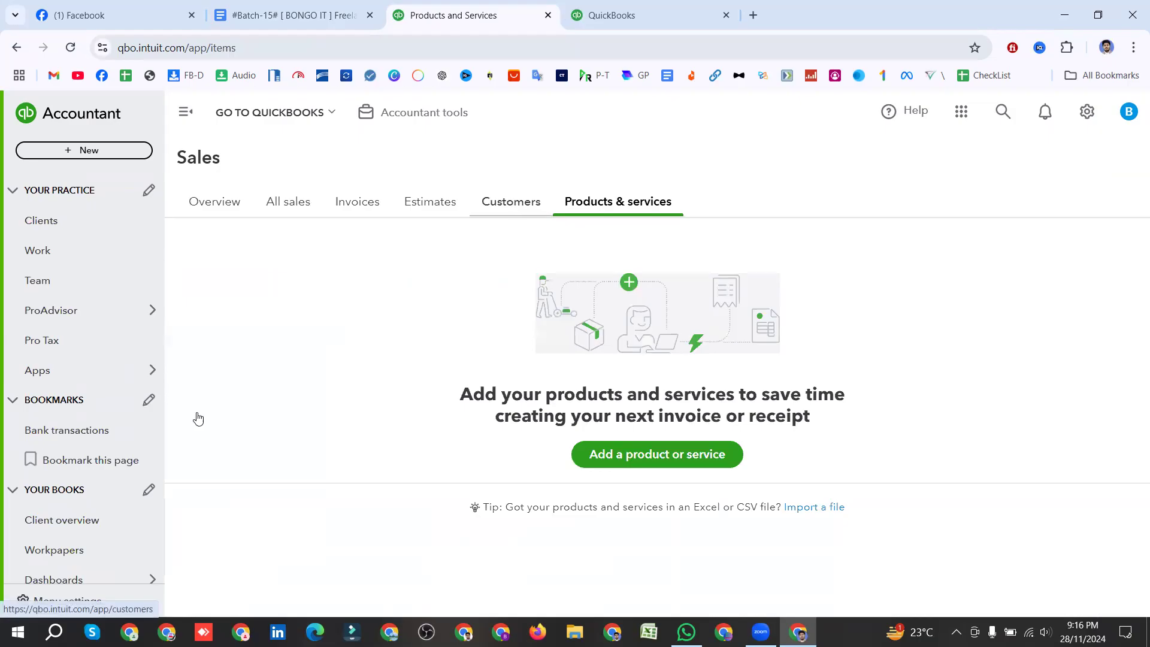
Step: Examine the introduction on the Products & services page and its tip about importing an Excel or CSV file
{"action": "scroll", "coordinate": [71, 479], "scroll_direction": "down", "scroll_amount": 5}
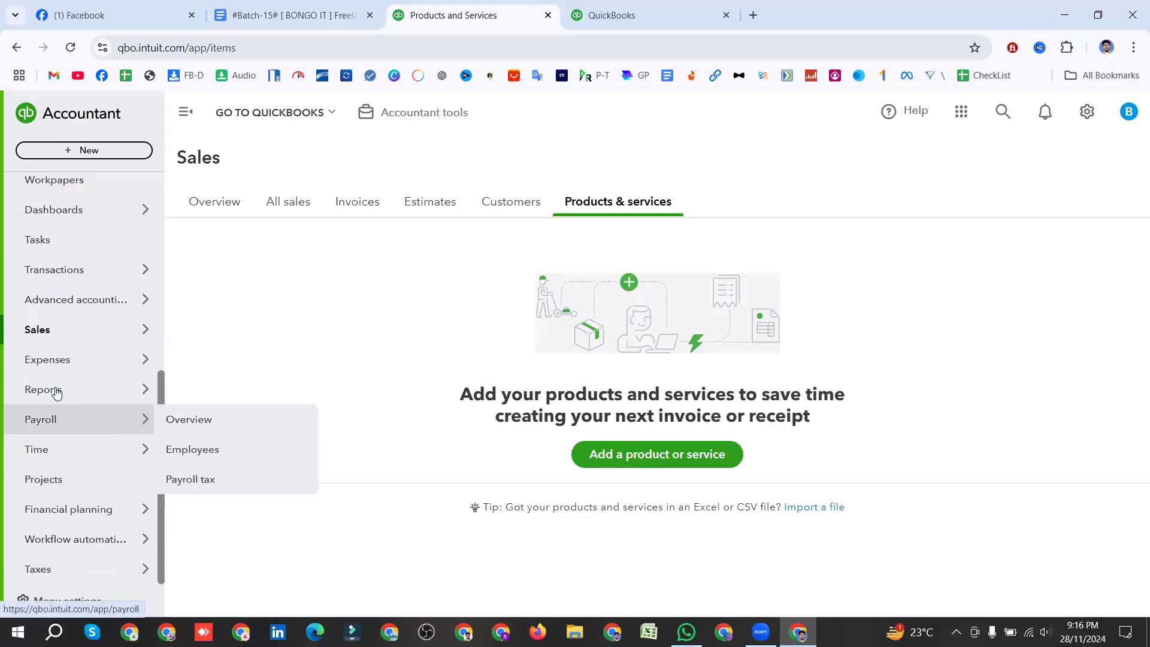
{"action": "mouse_move", "coordinate": [57, 366]}
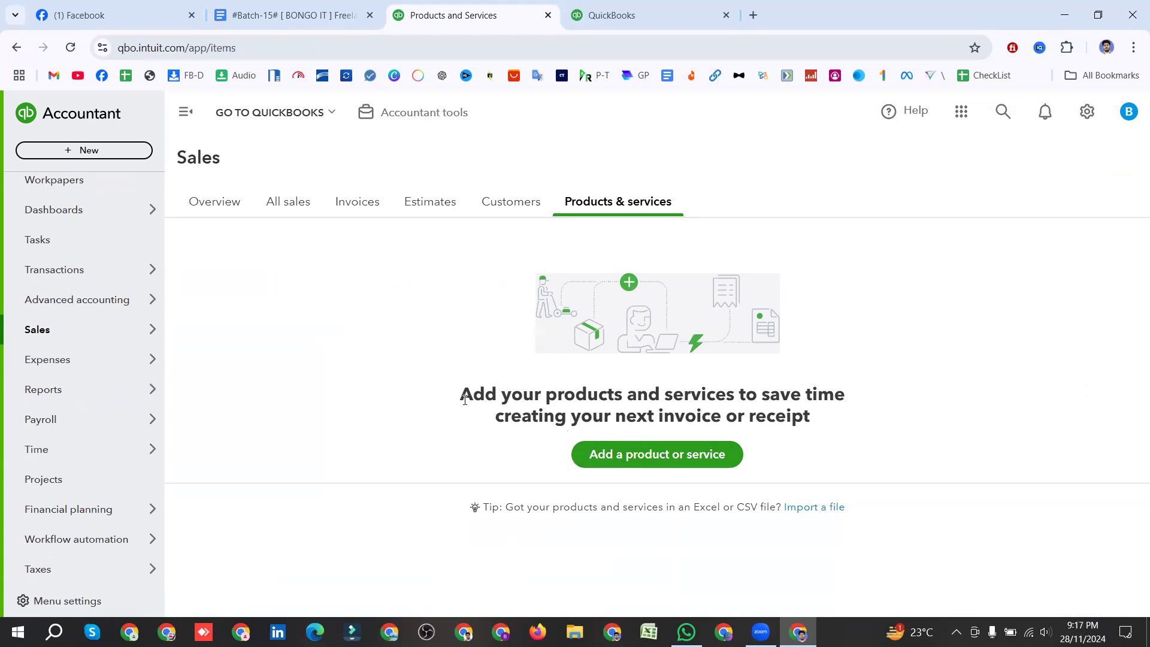
{"action": "left_click_drag", "start_coordinate": [460, 394], "coordinate": [829, 419]}
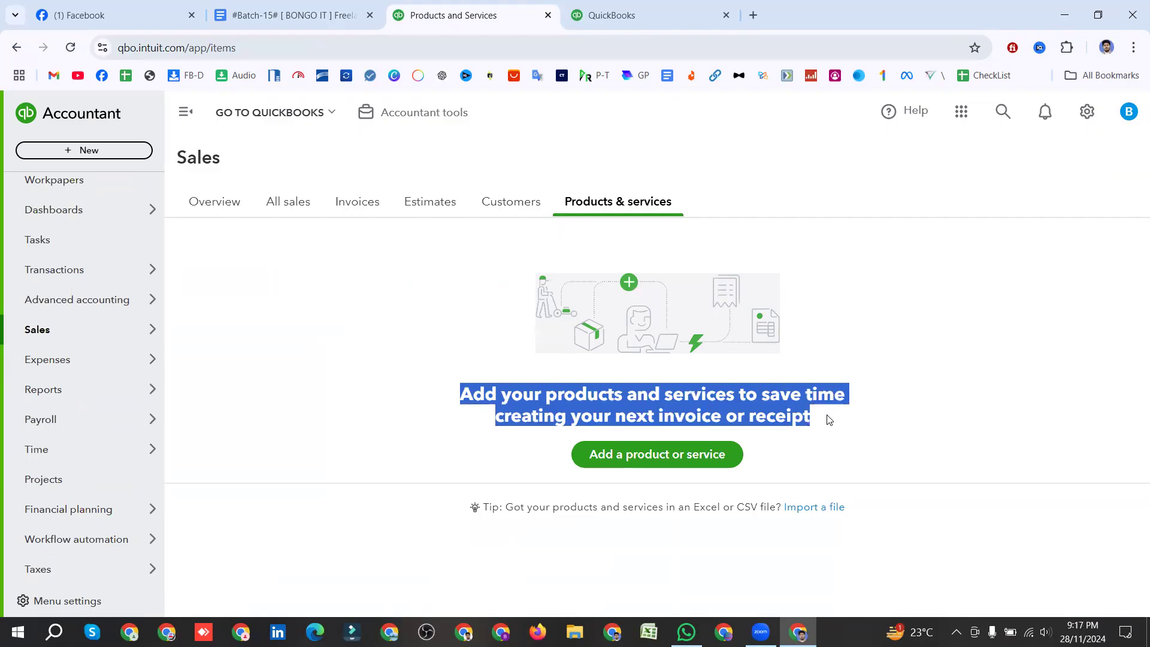
{"action": "left_click", "coordinate": [862, 415]}
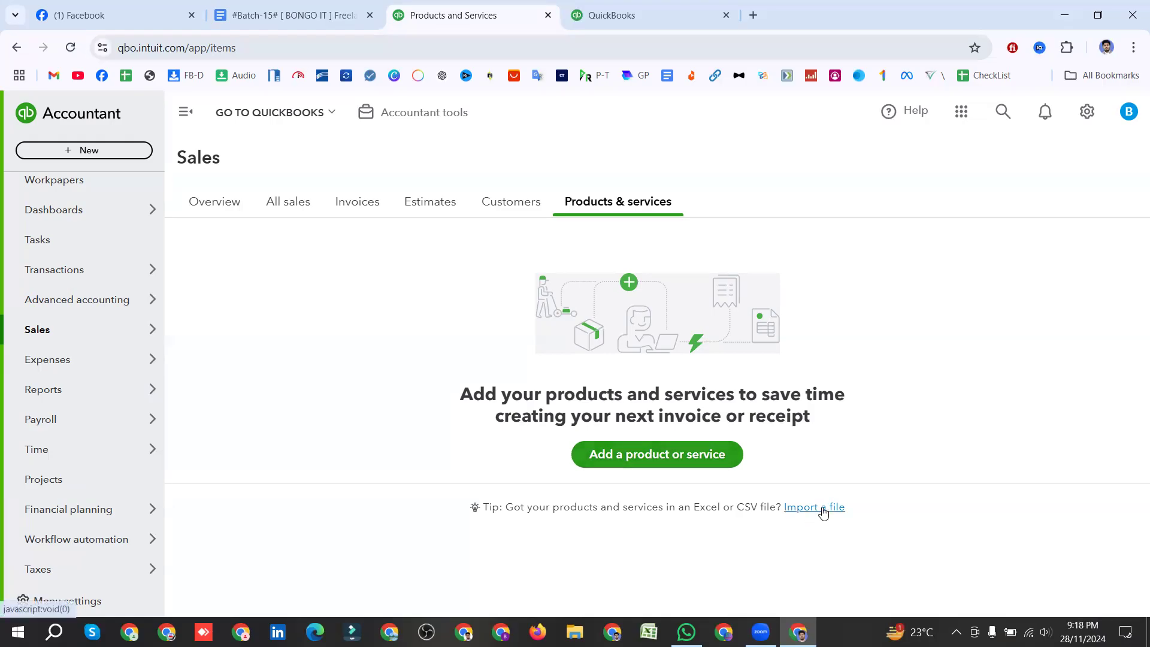
{"action": "left_click_drag", "start_coordinate": [693, 507], "coordinate": [776, 507]}
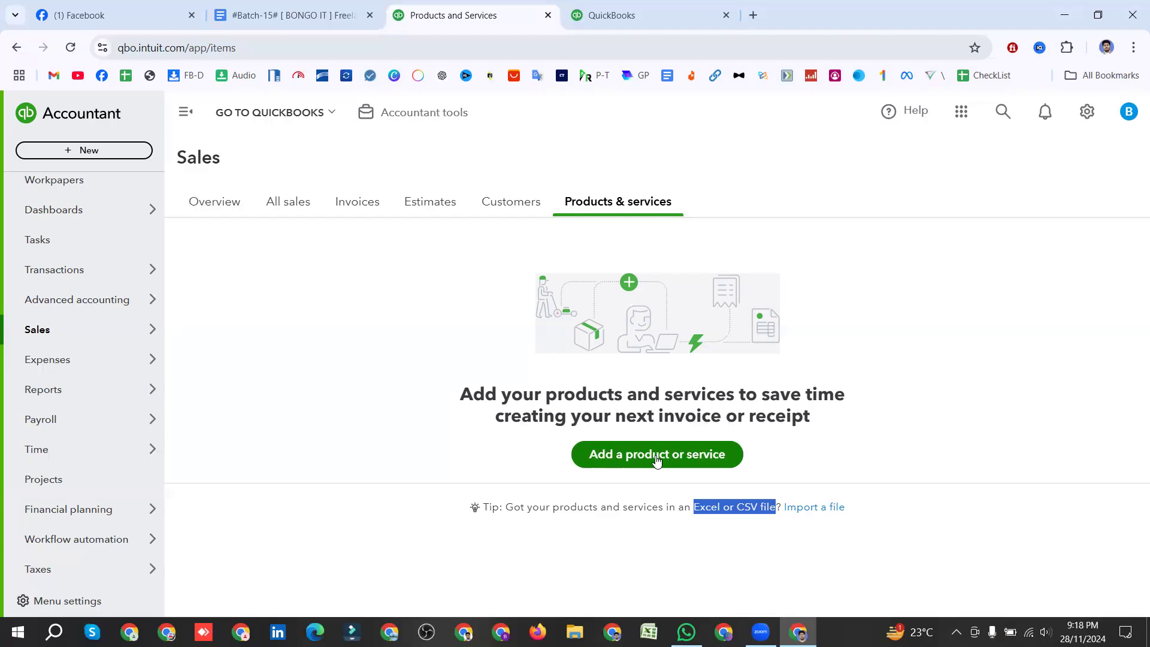
{"action": "left_click", "coordinate": [692, 456]}
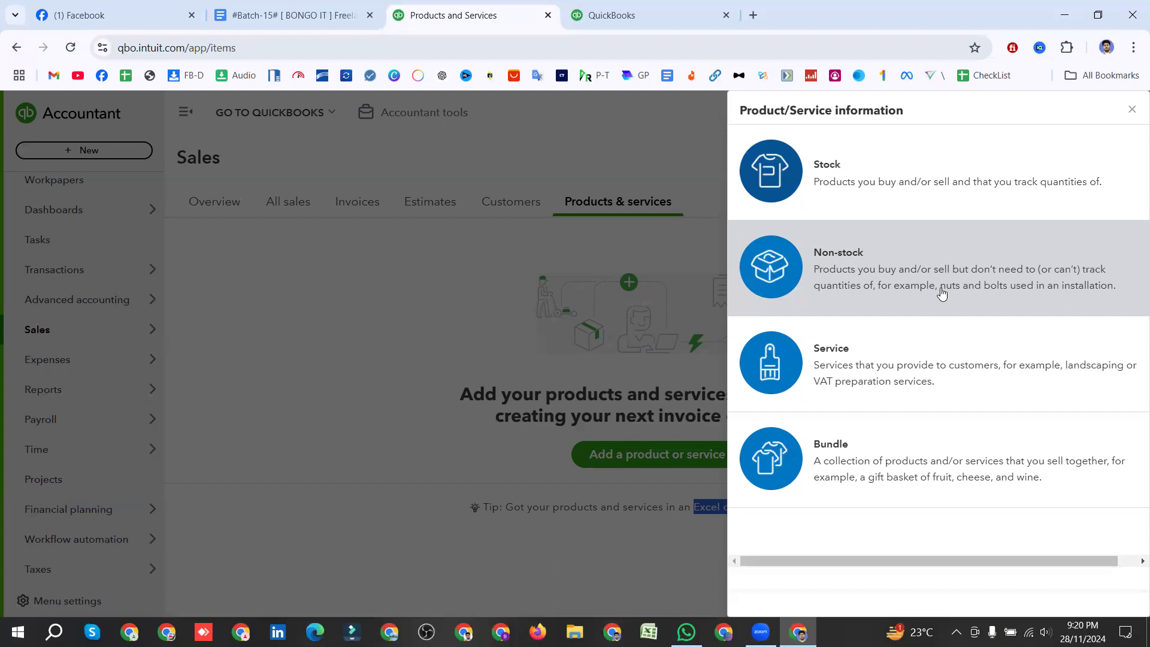
{"action": "left_click_drag", "start_coordinate": [939, 293], "coordinate": [1007, 301]}
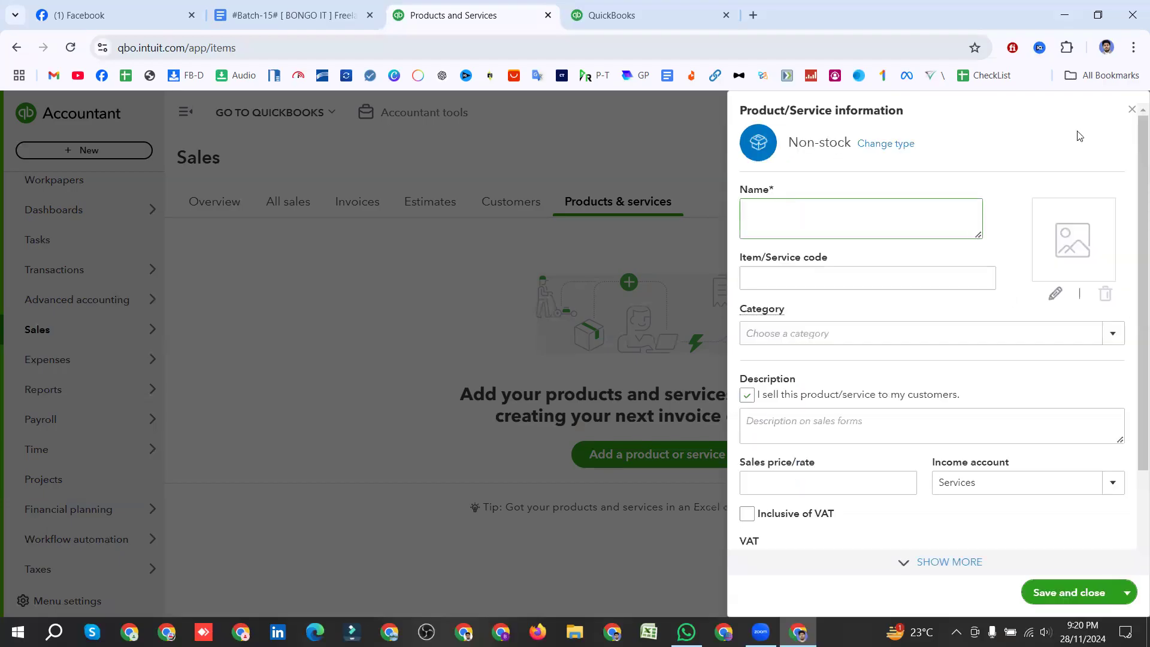
{"action": "left_click", "coordinate": [1128, 112]}
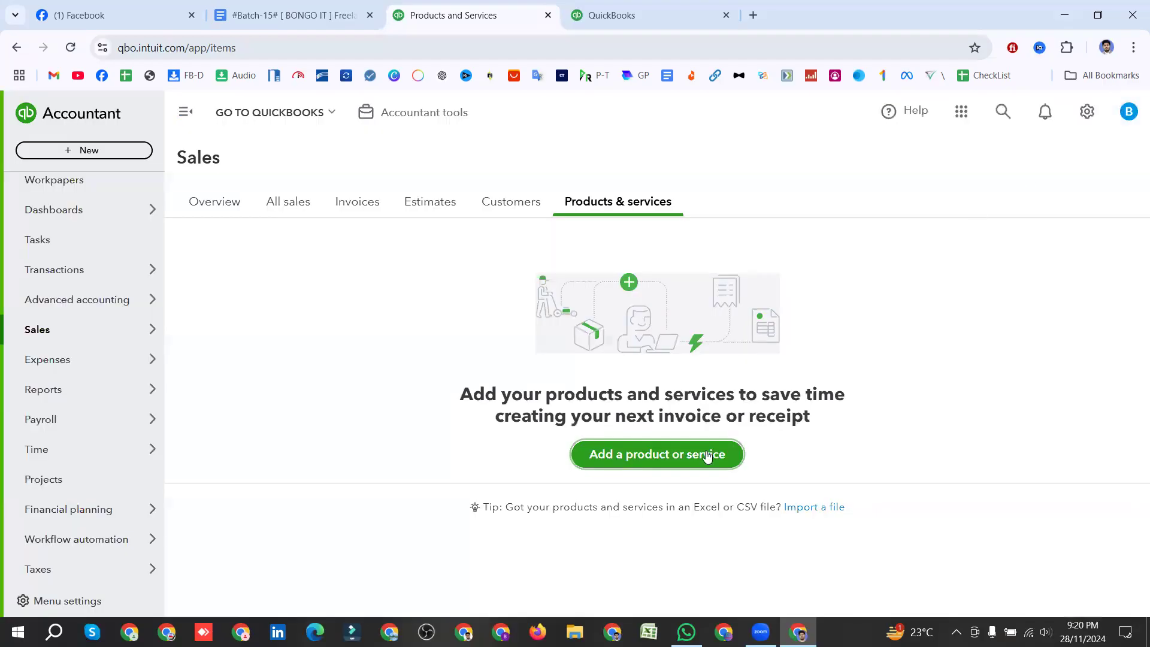
Step: Open the product/service type choices for a new item and switch to Excel with the Product & Service List workbook at its first row
{"action": "left_click", "coordinate": [681, 469]}
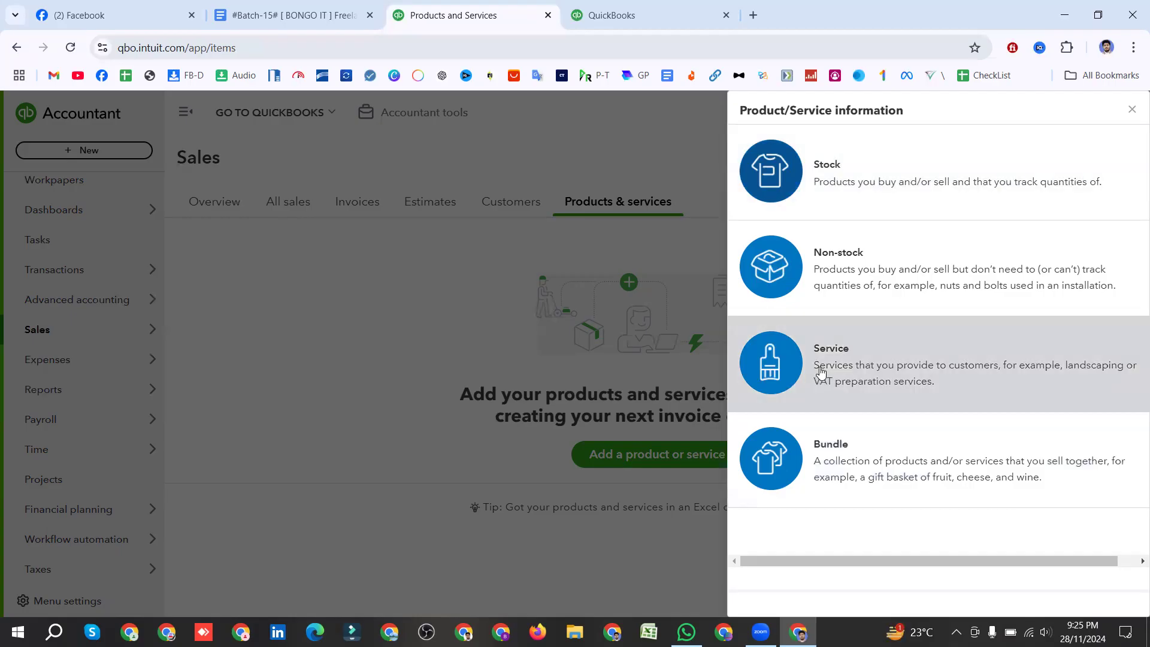
{"action": "left_click", "coordinate": [1065, 15]}
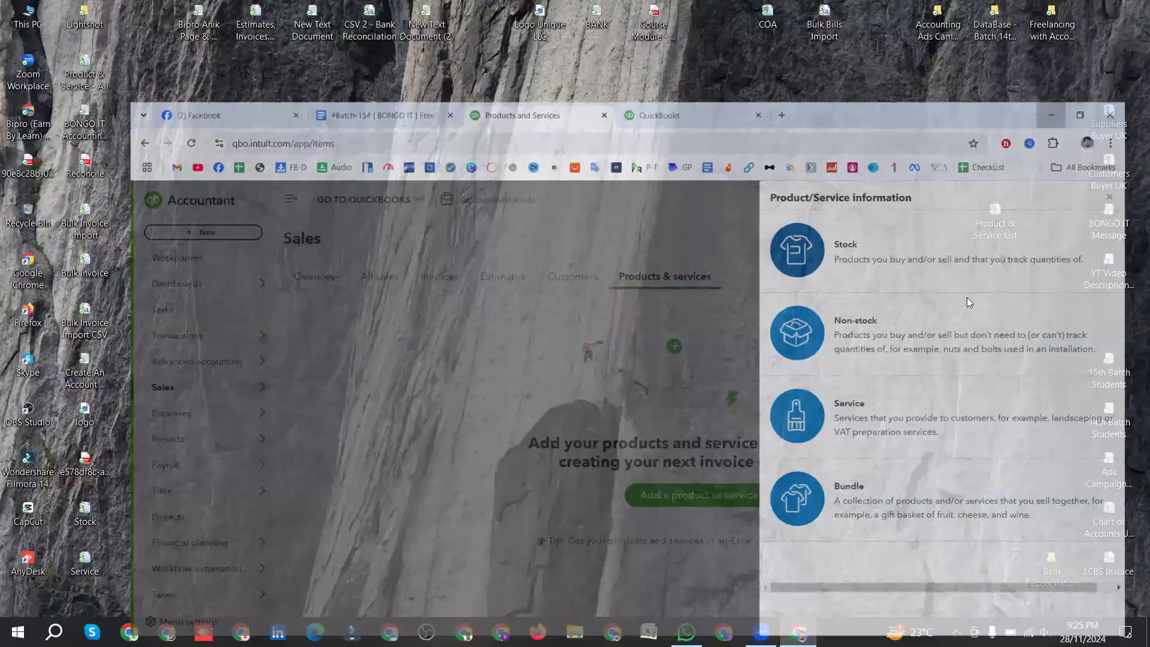
{"action": "double_click", "coordinate": [987, 234]}
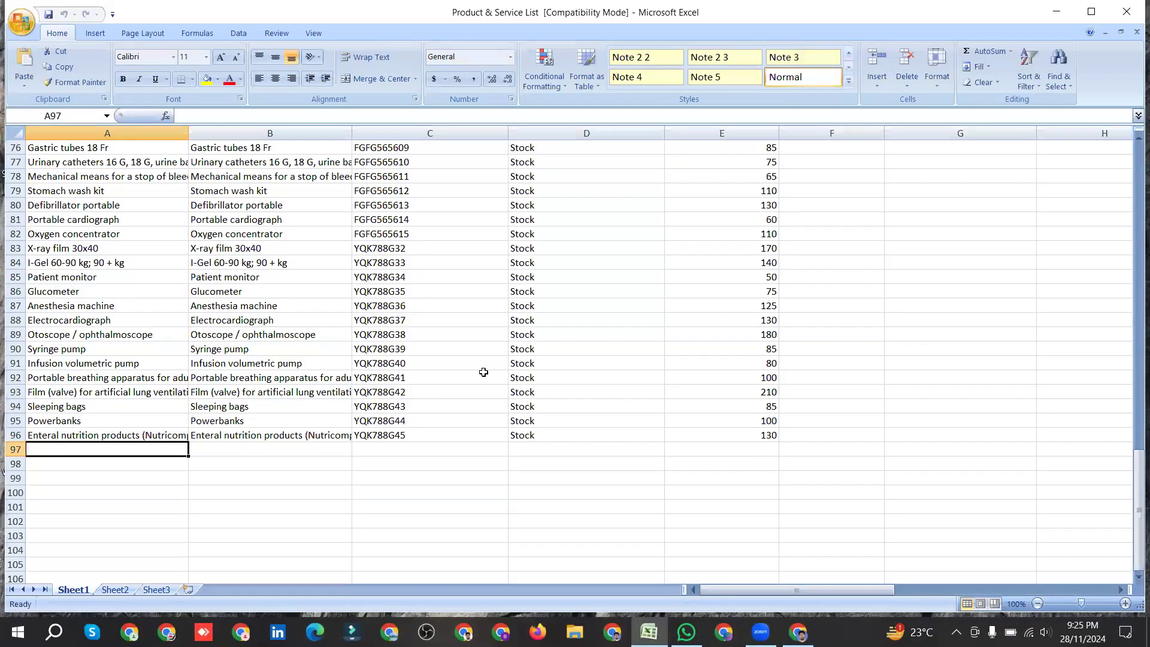
{"action": "scroll", "coordinate": [483, 372], "scroll_direction": "up", "scroll_amount": 20}
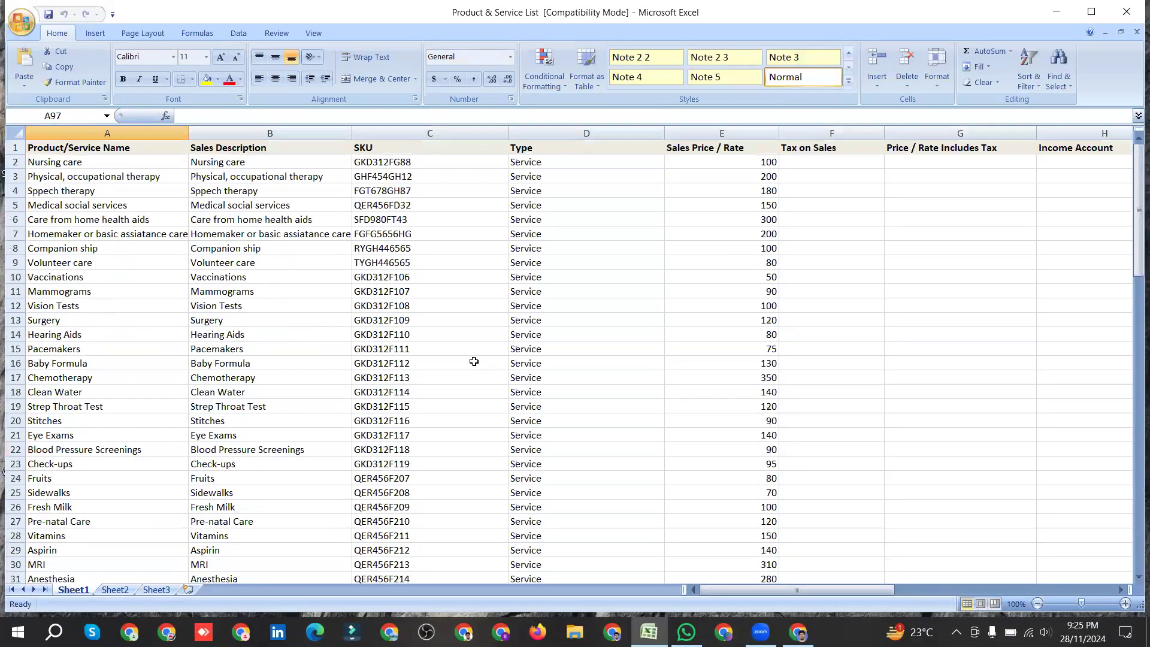
Step: Examine the item names and the Type column from the first services down to the first stock items
{"action": "left_click", "coordinate": [79, 160]}
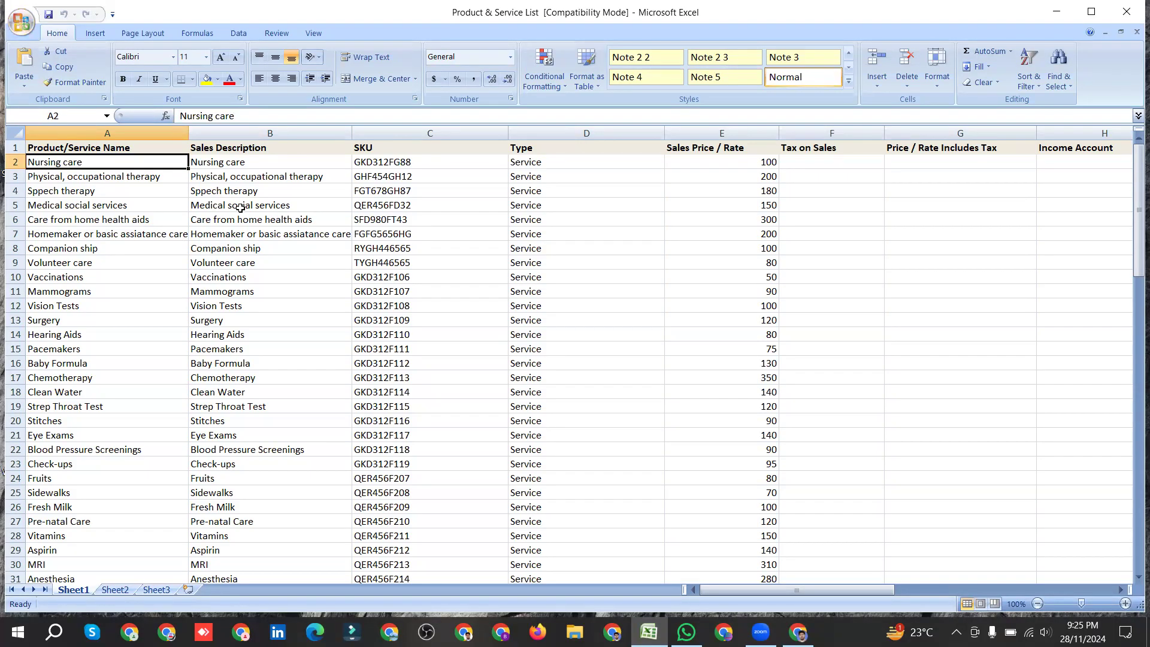
{"action": "scroll", "coordinate": [241, 207], "scroll_direction": "down", "scroll_amount": 7}
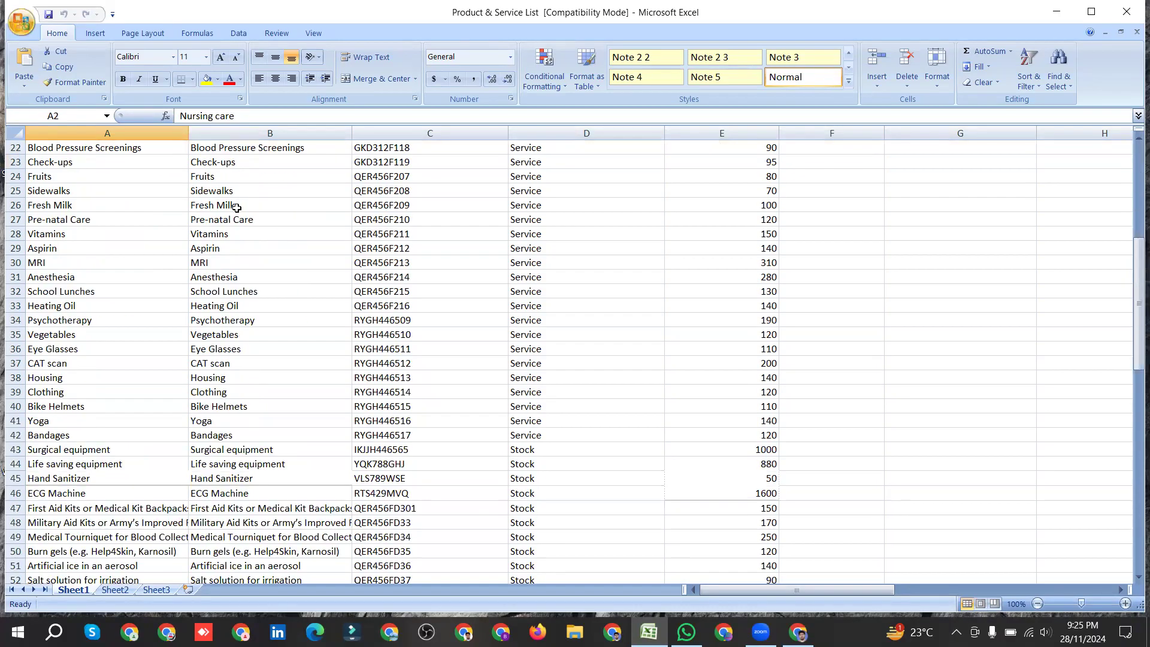
{"action": "scroll", "coordinate": [236, 207], "scroll_direction": "up", "scroll_amount": 7}
{"action": "scroll", "coordinate": [371, 287], "scroll_direction": "down", "scroll_amount": 15}
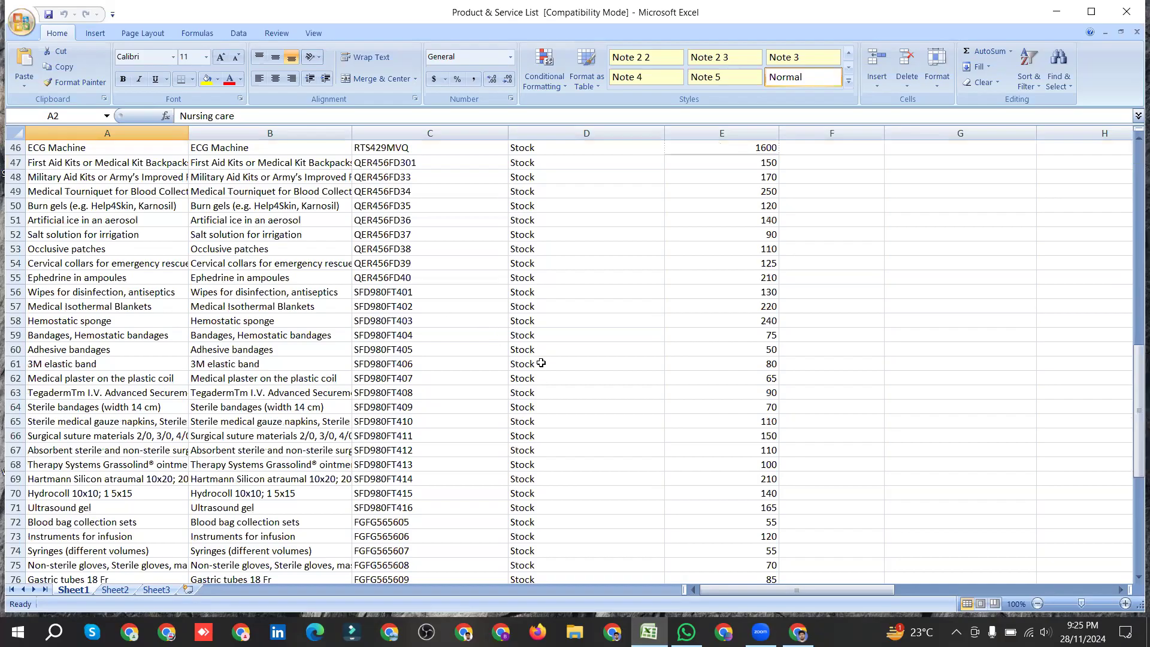
{"action": "scroll", "coordinate": [541, 362], "scroll_direction": "up", "scroll_amount": 15}
{"action": "left_click_drag", "start_coordinate": [527, 168], "coordinate": [578, 495]}
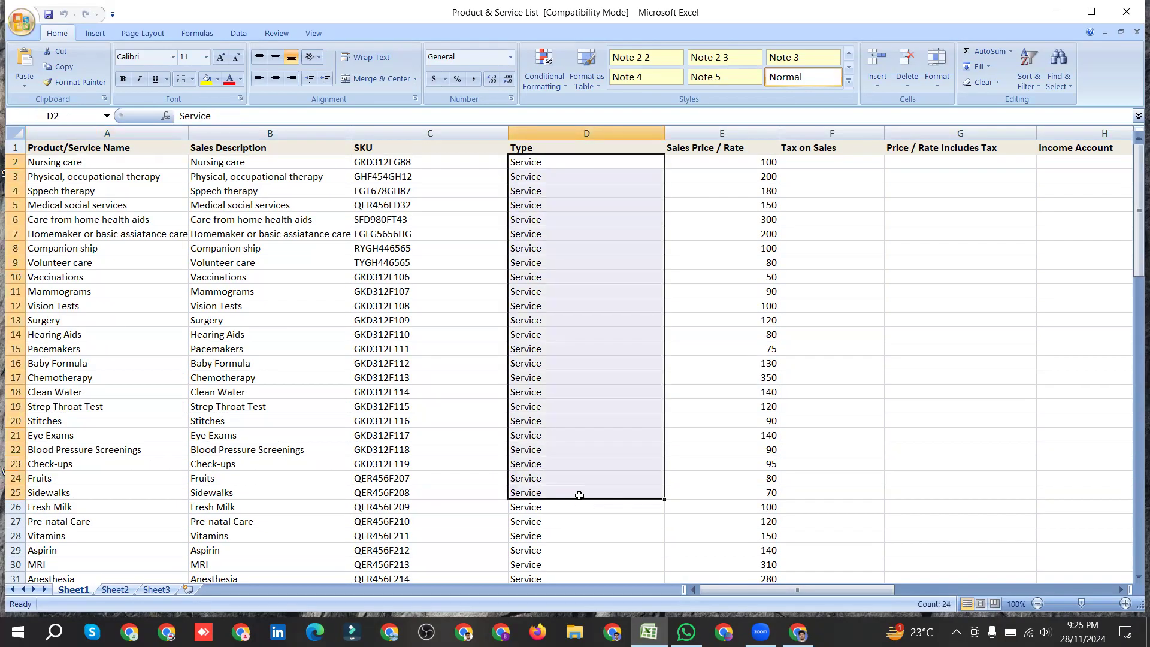
{"action": "scroll", "coordinate": [574, 473], "scroll_direction": "down", "scroll_amount": 7}
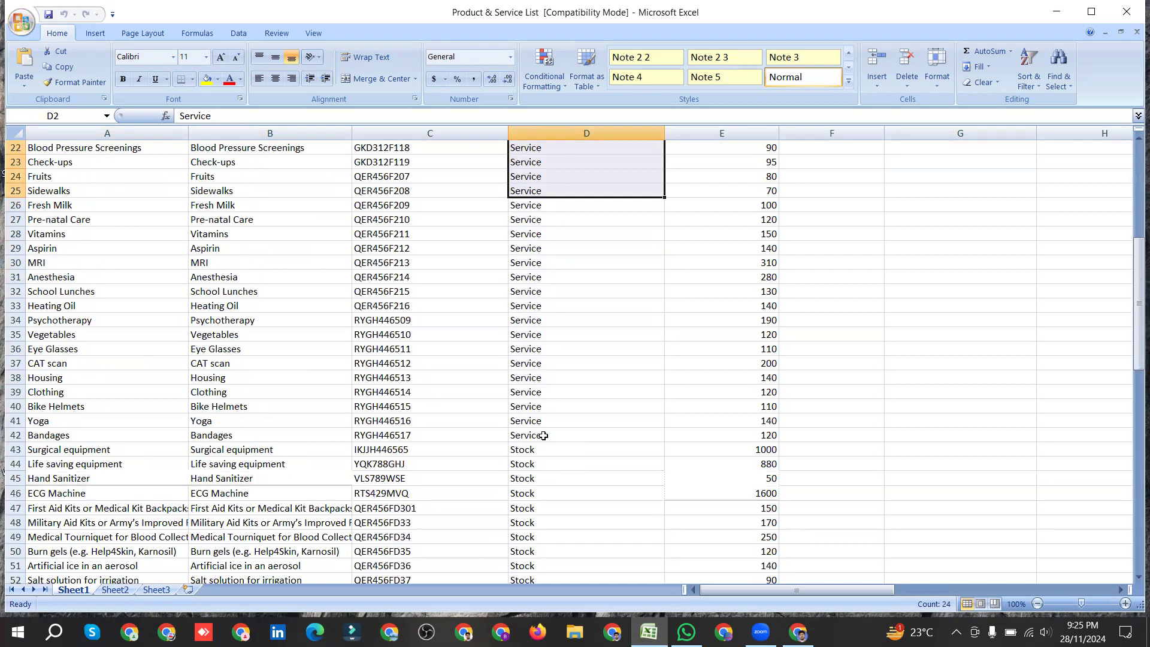
{"action": "left_click", "coordinate": [532, 444]}
{"action": "scroll", "coordinate": [531, 369], "scroll_direction": "down", "scroll_amount": 2}
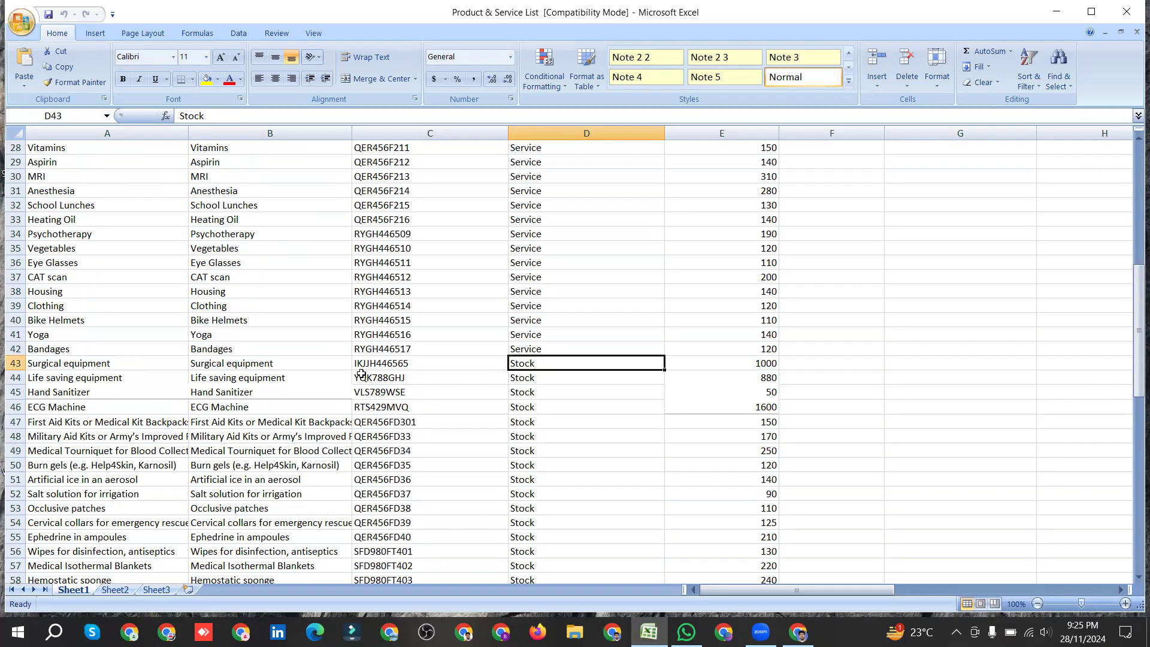
{"action": "scroll", "coordinate": [361, 374], "scroll_direction": "up", "scroll_amount": 9}
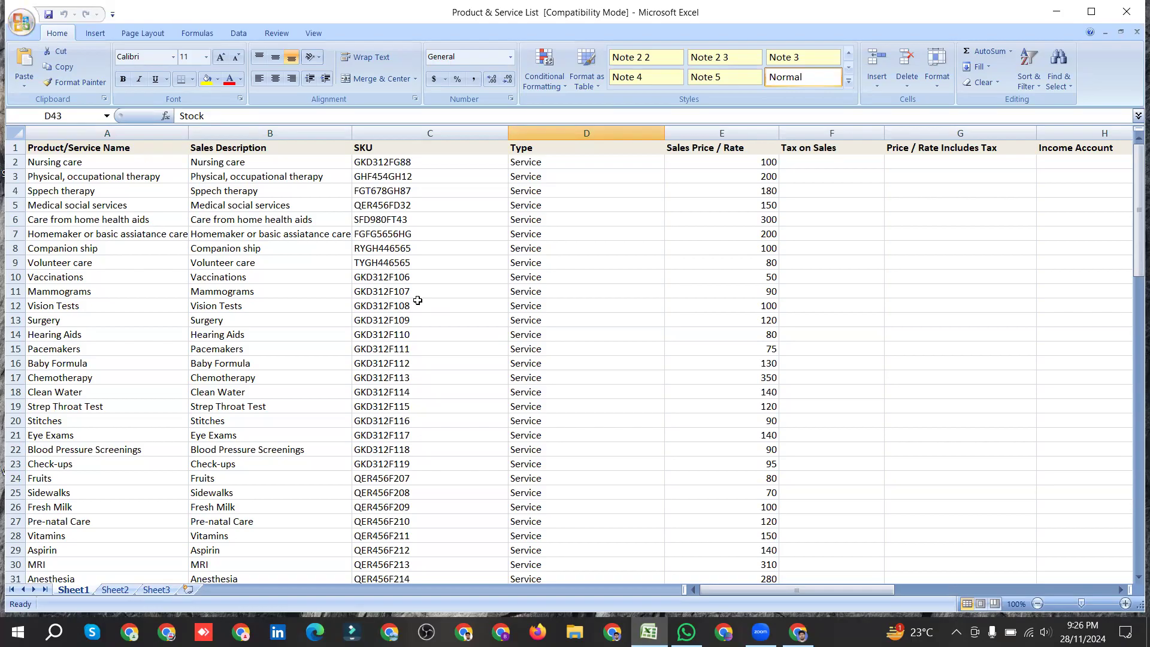
Step: Review the full item list down to the last stock row and check the Type entries of several services
{"action": "scroll", "coordinate": [592, 302], "scroll_direction": "down", "scroll_amount": 2}
{"action": "scroll", "coordinate": [592, 302], "scroll_direction": "down", "scroll_amount": 9}
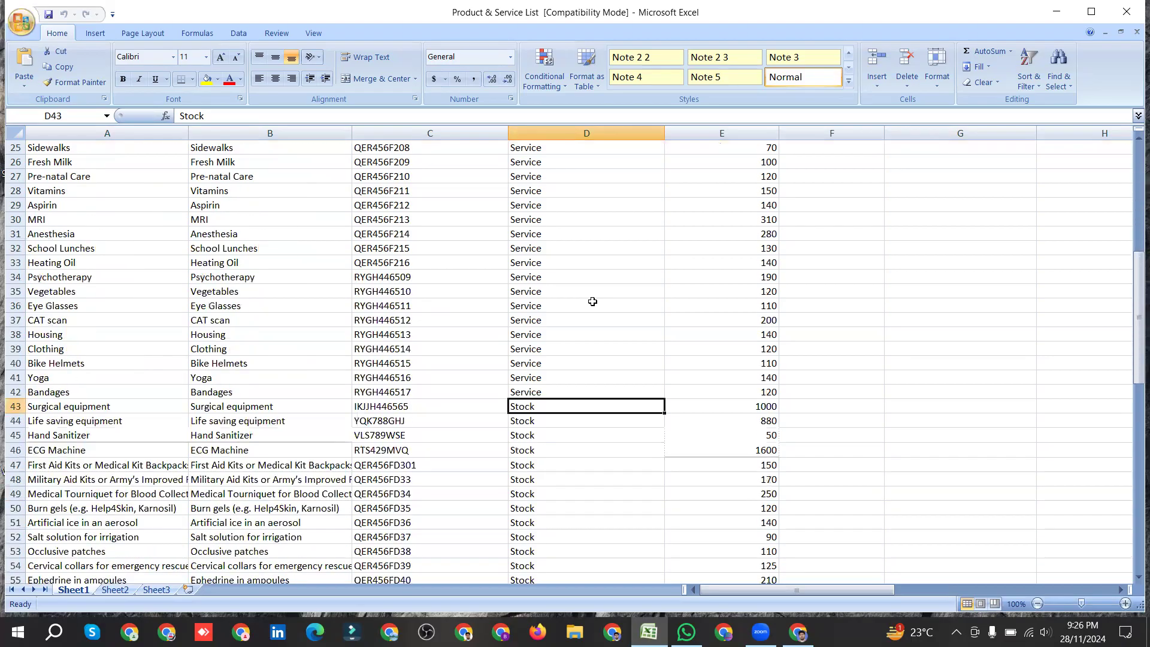
{"action": "scroll", "coordinate": [592, 301], "scroll_direction": "down", "scroll_amount": 8}
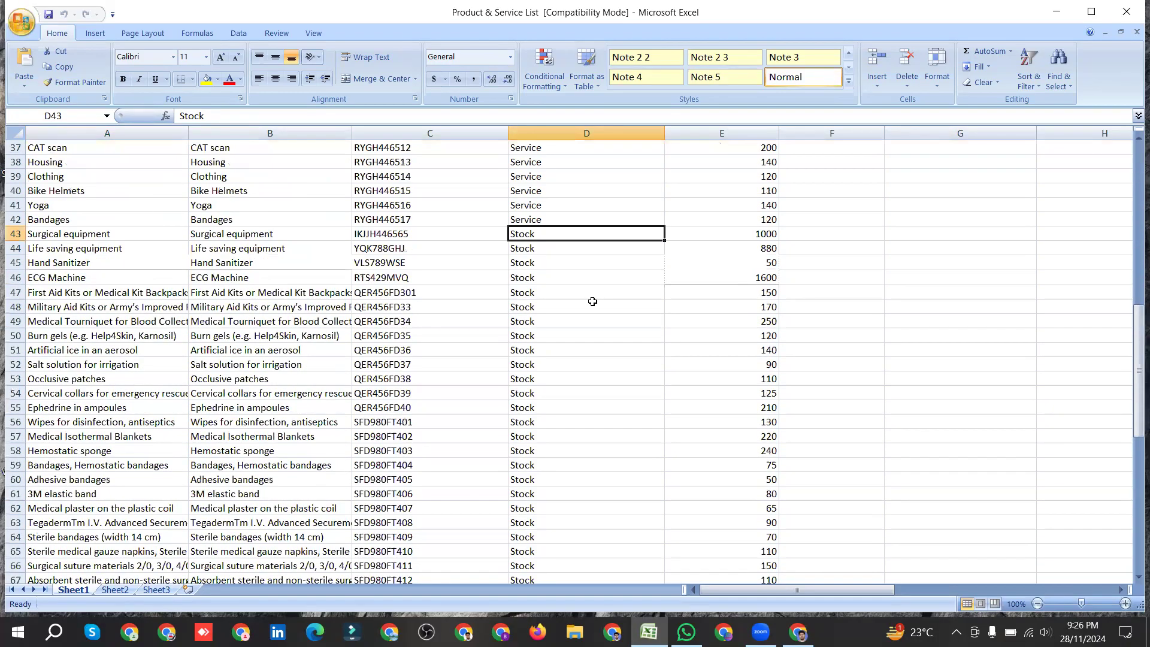
{"action": "scroll", "coordinate": [592, 301], "scroll_direction": "down", "scroll_amount": 4}
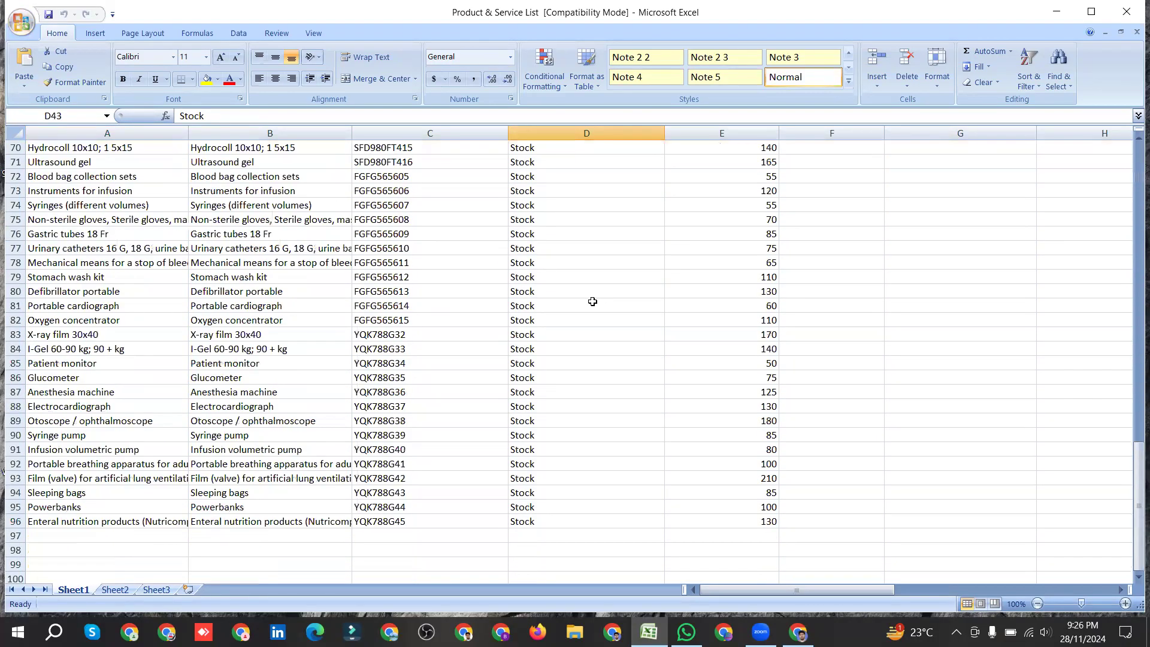
{"action": "scroll", "coordinate": [592, 301], "scroll_direction": "up", "scroll_amount": 20}
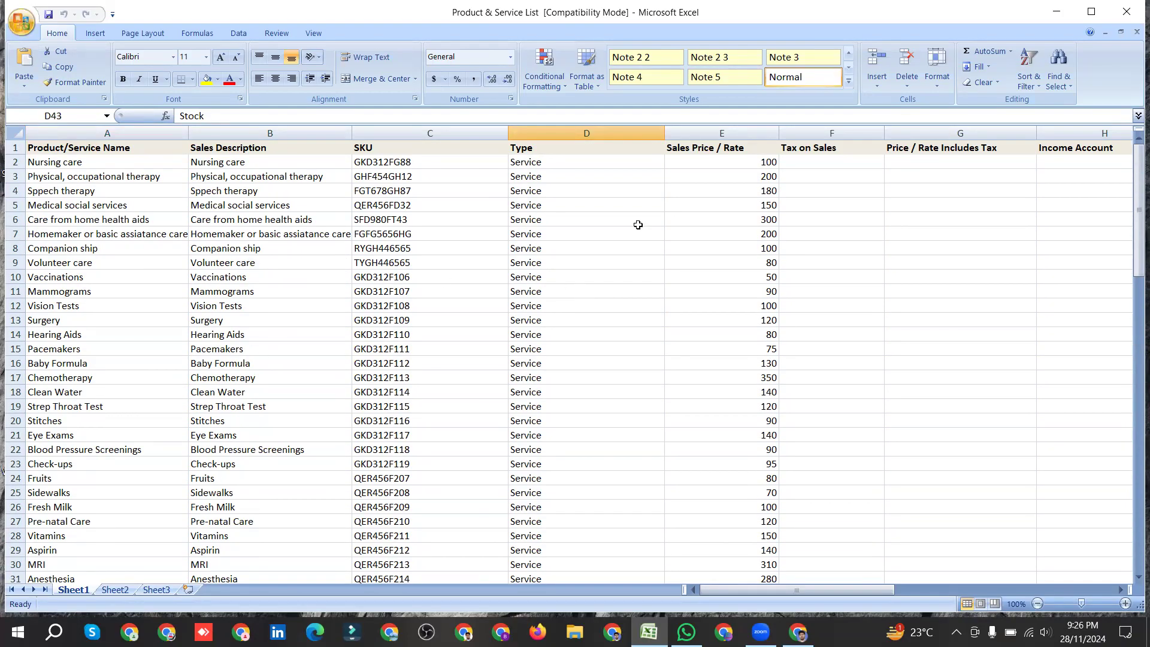
{"action": "left_click_drag", "start_coordinate": [539, 162], "coordinate": [539, 203]}
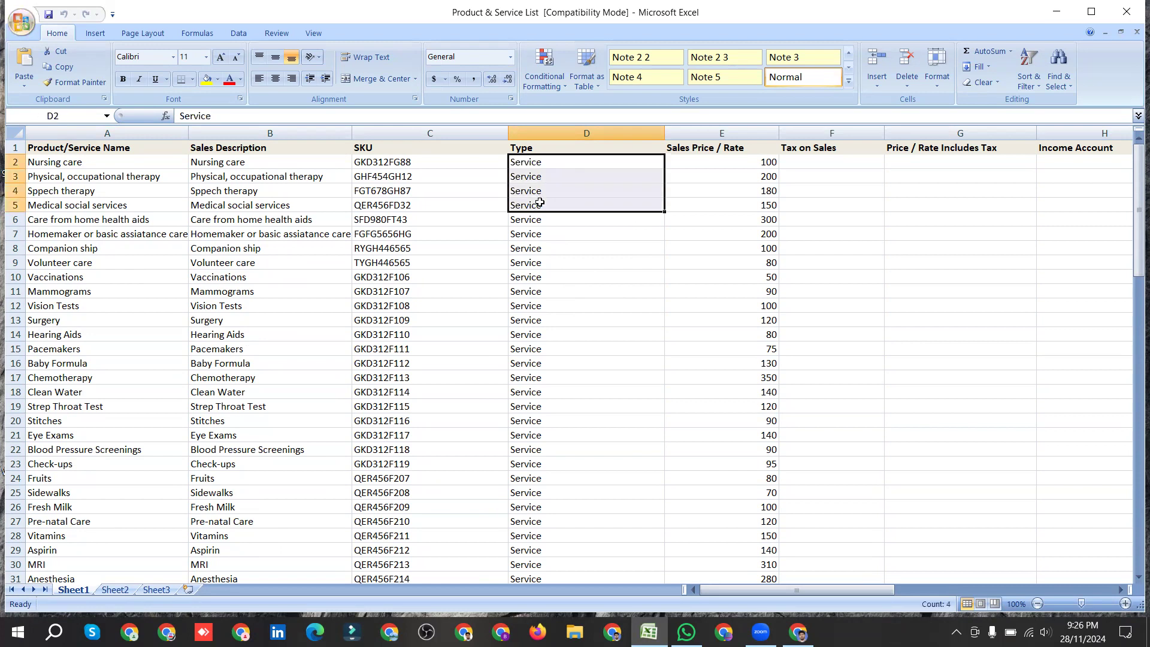
{"action": "left_click", "coordinate": [570, 387]}
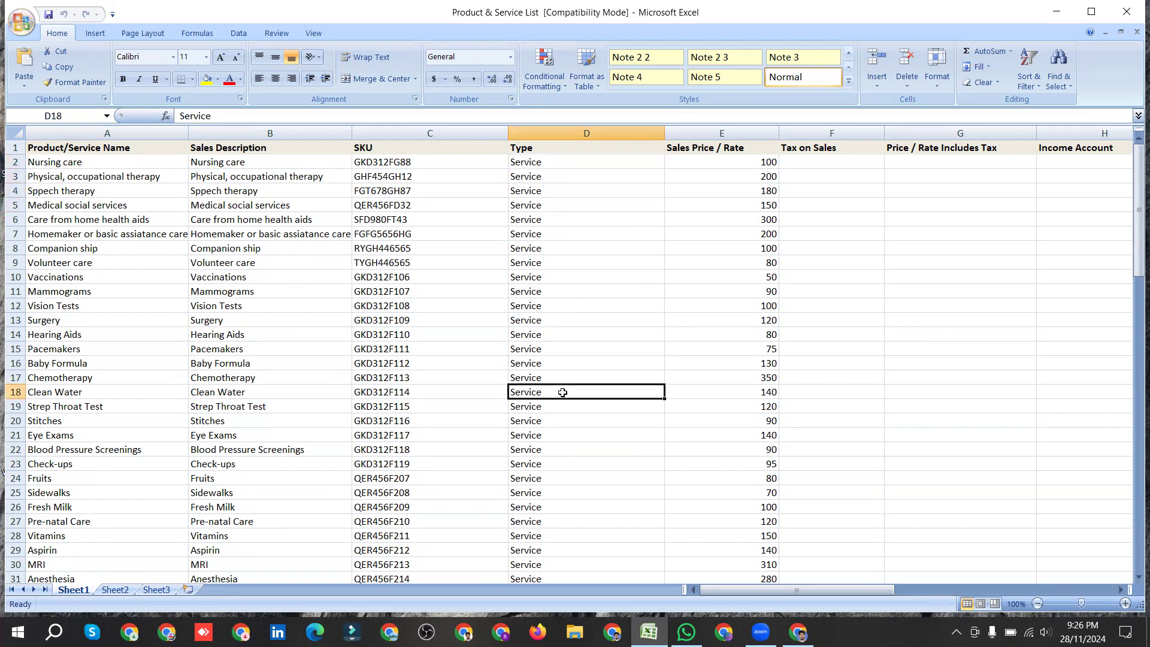
{"action": "left_click", "coordinate": [558, 450]}
{"action": "left_click", "coordinate": [556, 504]}
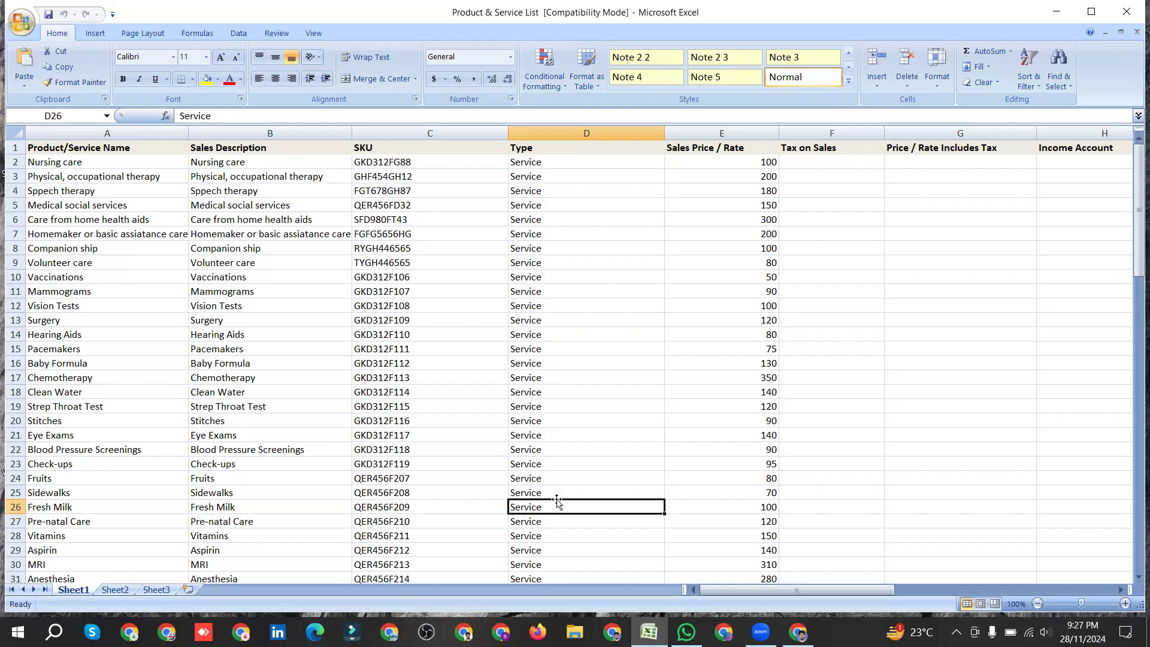
Step: Close the Facebook page in Chrome and return to the Product & Service List workbook in Excel
{"action": "left_click", "coordinate": [798, 632]}
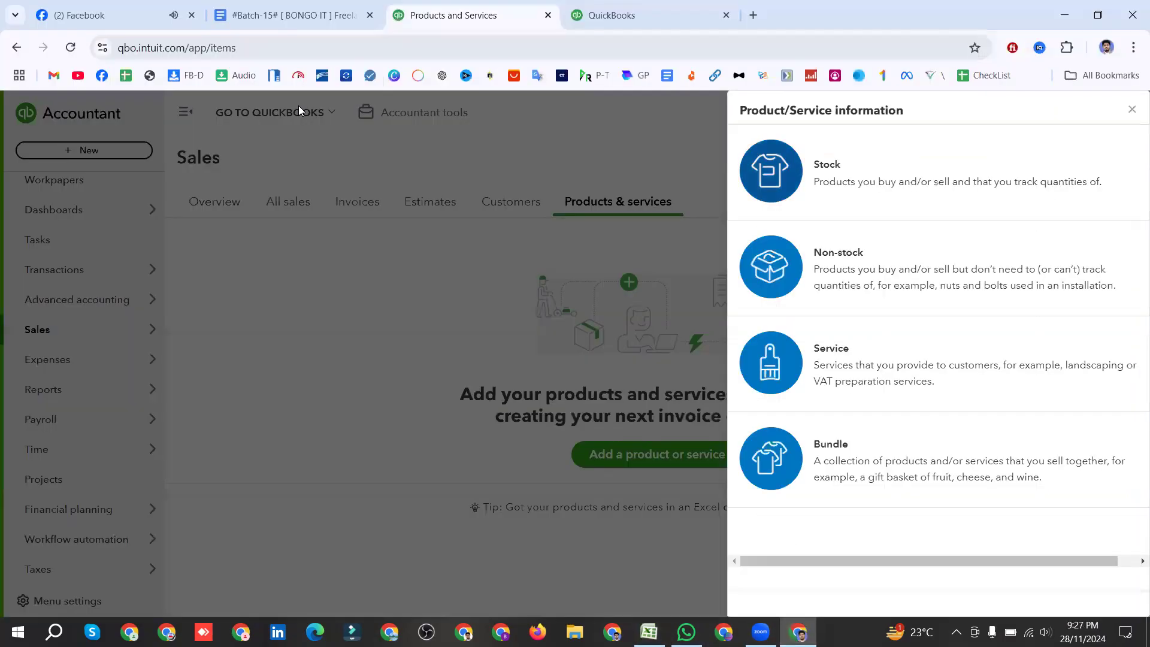
{"action": "left_click", "coordinate": [191, 15]}
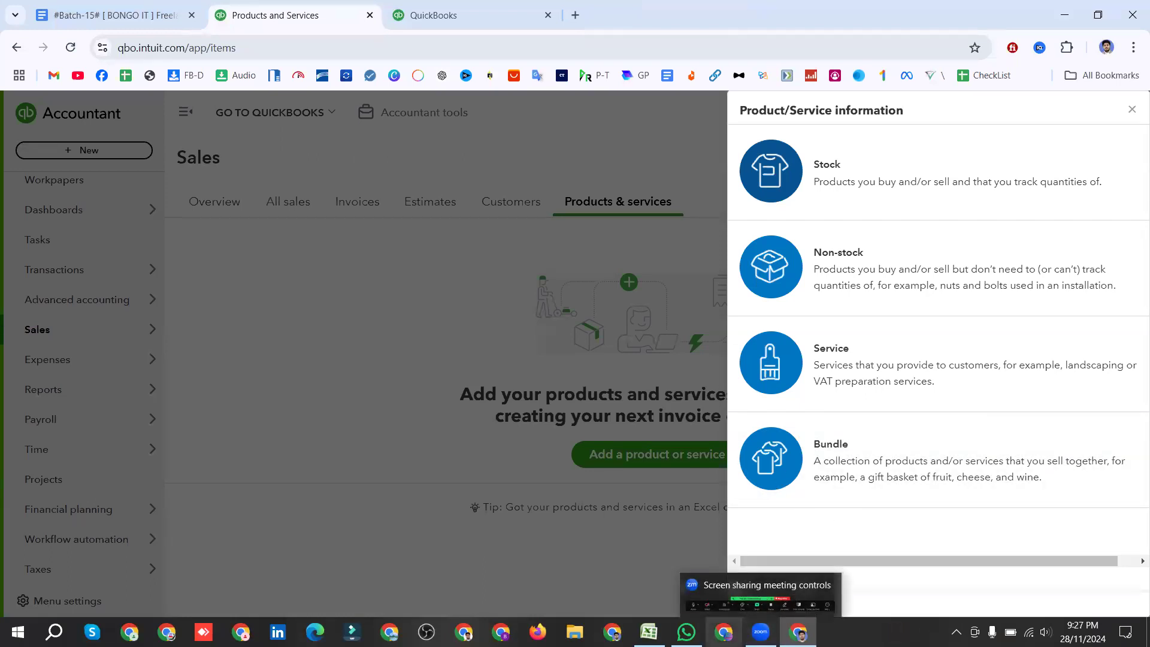
{"action": "left_click", "coordinate": [649, 632]}
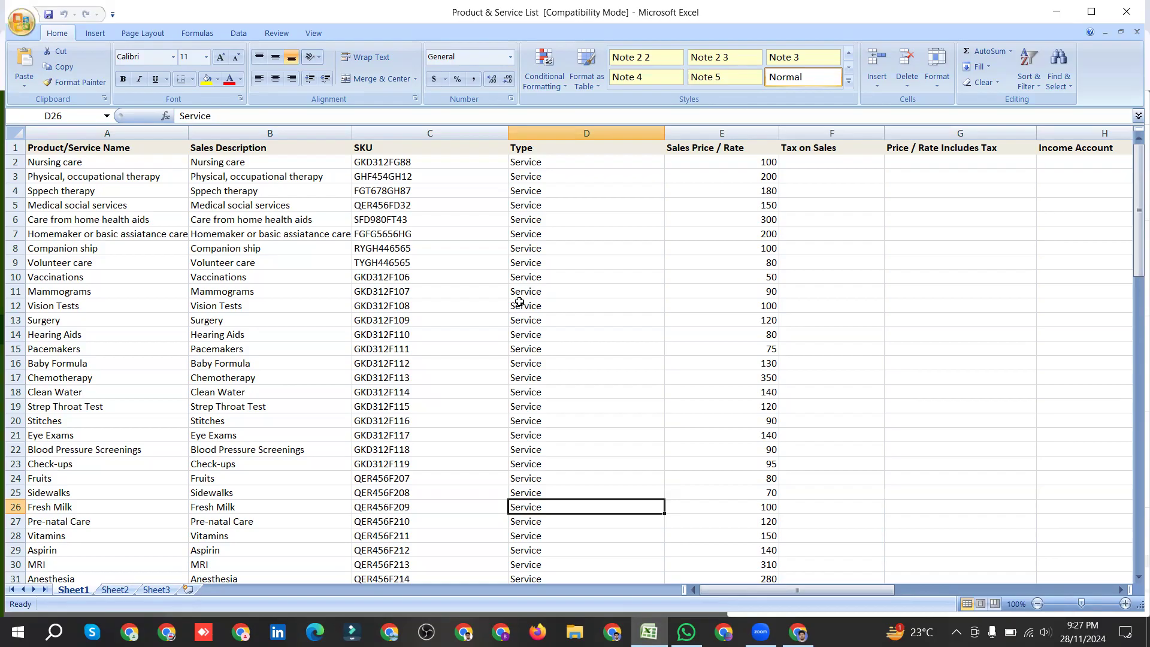
Step: Copy the product name Surgical equipment from cell A43, the first stock item in the list
{"action": "left_click", "coordinate": [551, 162]}
{"action": "scroll", "coordinate": [541, 272], "scroll_direction": "down", "scroll_amount": 6}
{"action": "scroll", "coordinate": [540, 276], "scroll_direction": "down", "scroll_amount": 6}
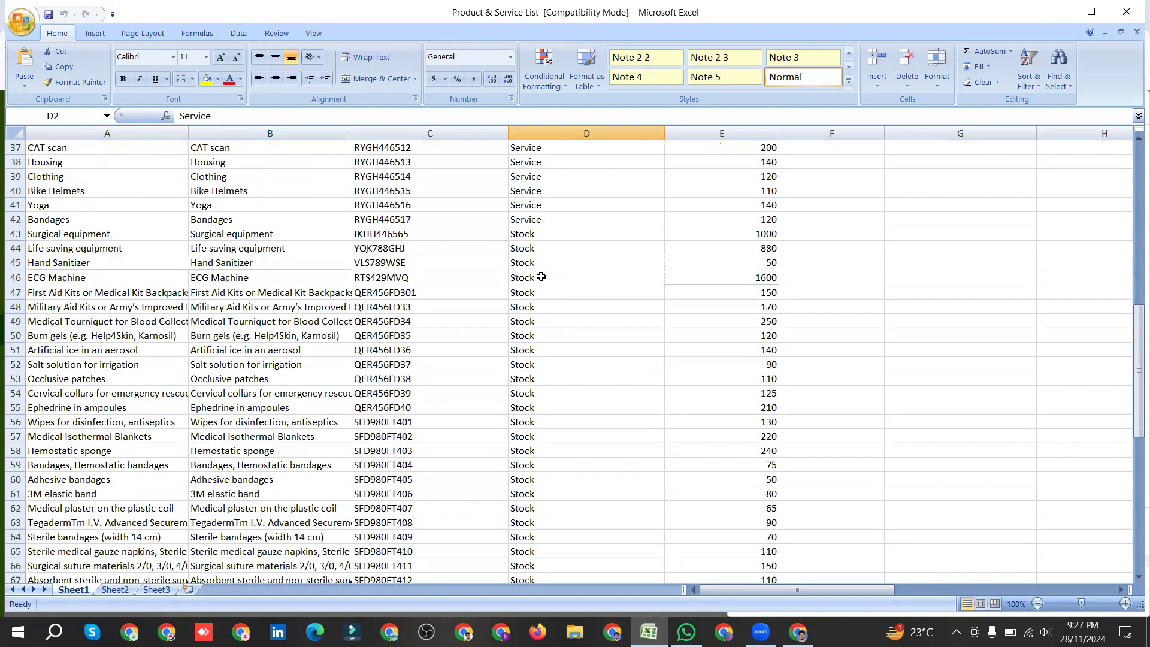
{"action": "left_click", "coordinate": [132, 233]}
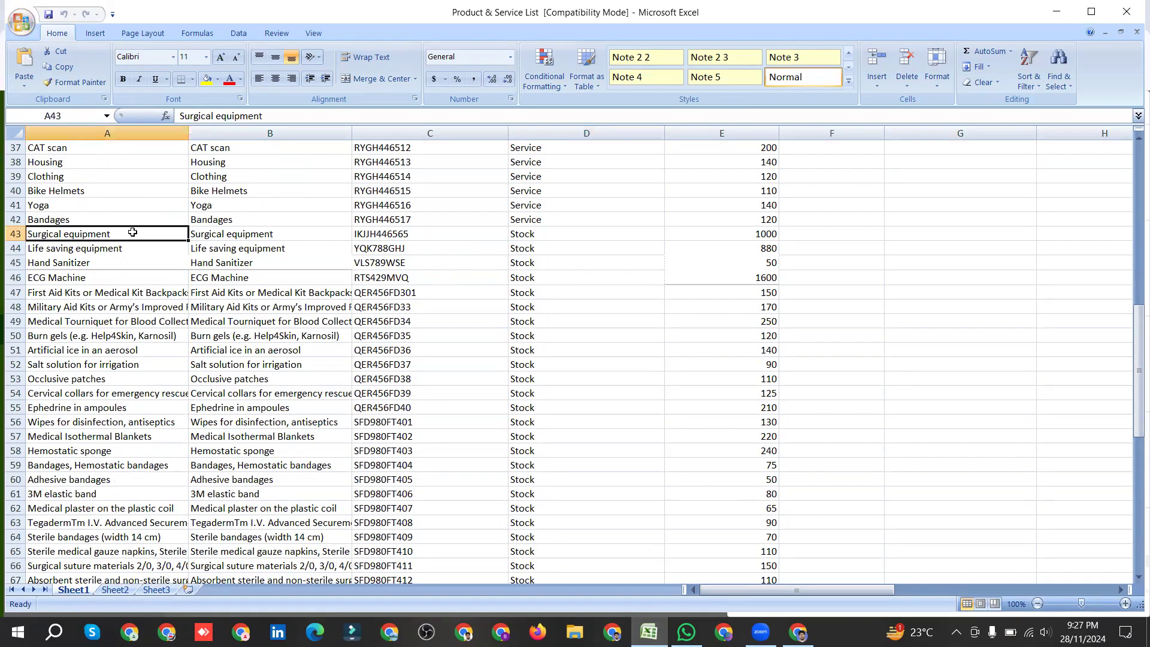
{"action": "key", "text": "ctrl+c"}
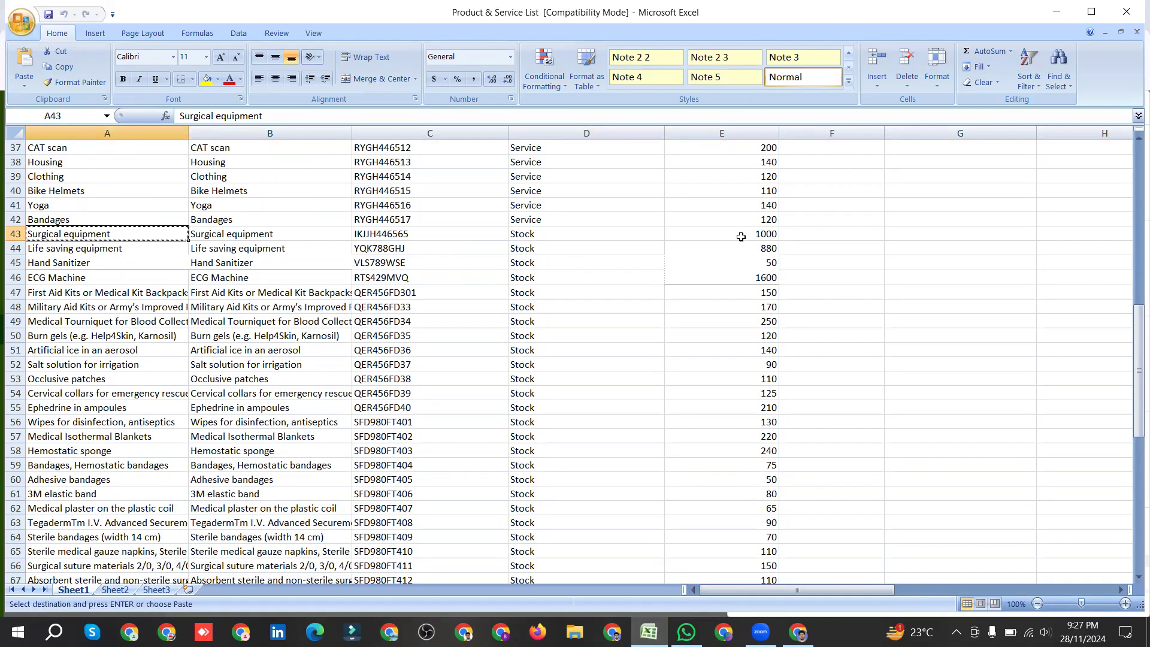
Step: Examine the Bandages service row across its columns and compare its purchase fields with those of the stock rows below
{"action": "scroll", "coordinate": [742, 239], "scroll_direction": "up", "scroll_amount": 2}
{"action": "scroll", "coordinate": [751, 272], "scroll_direction": "down", "scroll_amount": 1}
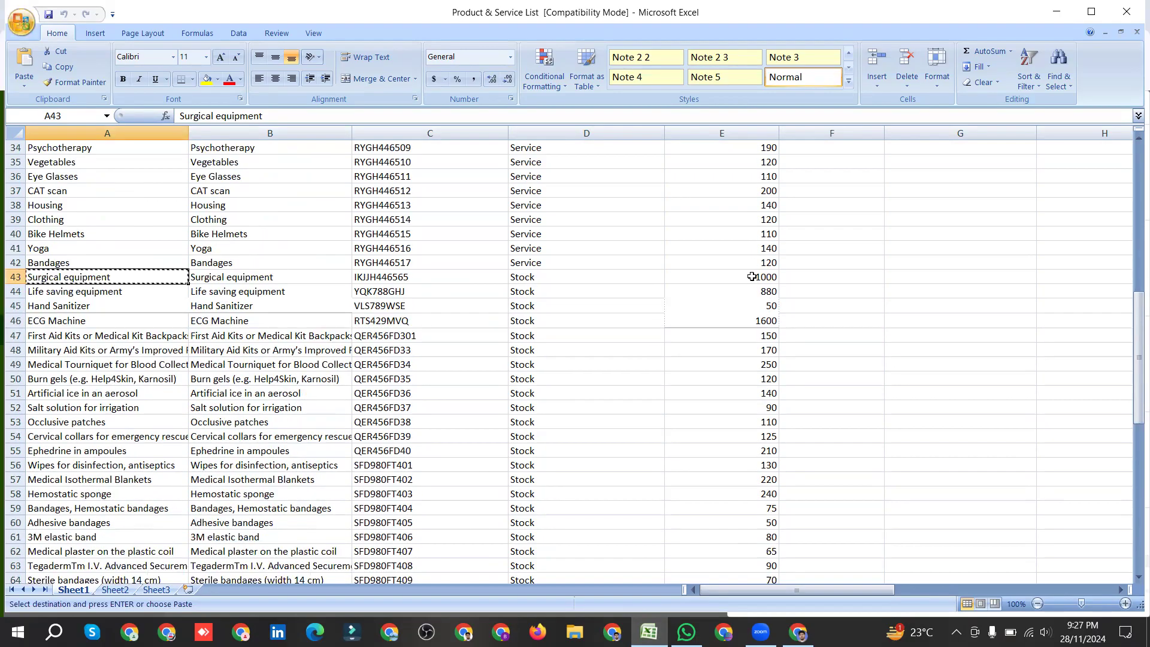
{"action": "mouse_move", "coordinate": [887, 591]}
{"action": "left_mouse_down"}
{"action": "mouse_move", "coordinate": [969, 588]}
{"action": "mouse_move", "coordinate": [885, 590]}
{"action": "left_mouse_up"}
{"action": "scroll", "coordinate": [322, 261], "scroll_direction": "up", "scroll_amount": 1}
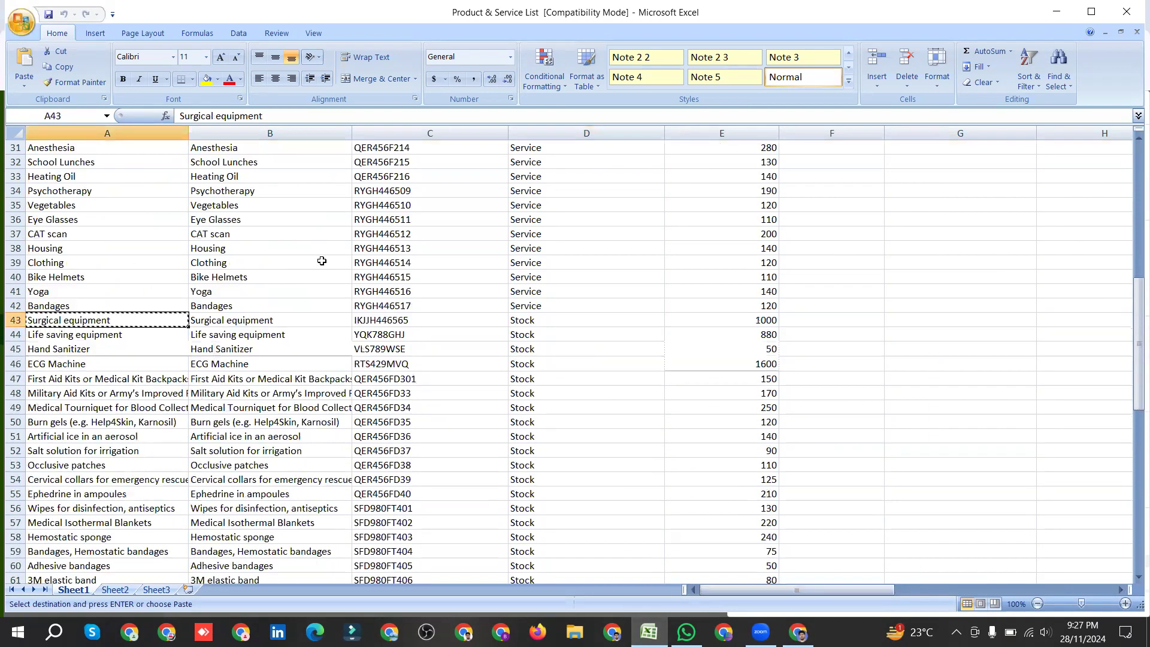
{"action": "left_click_drag", "start_coordinate": [73, 303], "coordinate": [1119, 298]}
{"action": "left_click_drag", "start_coordinate": [898, 591], "coordinate": [888, 594]}
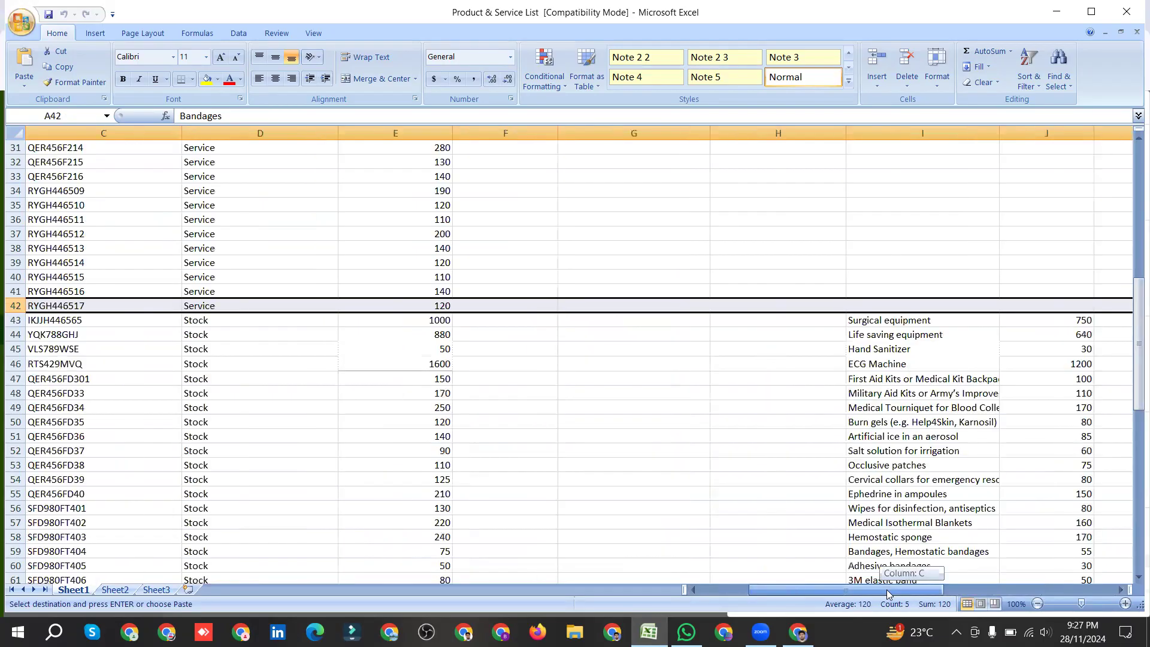
{"action": "left_click", "coordinate": [430, 291]}
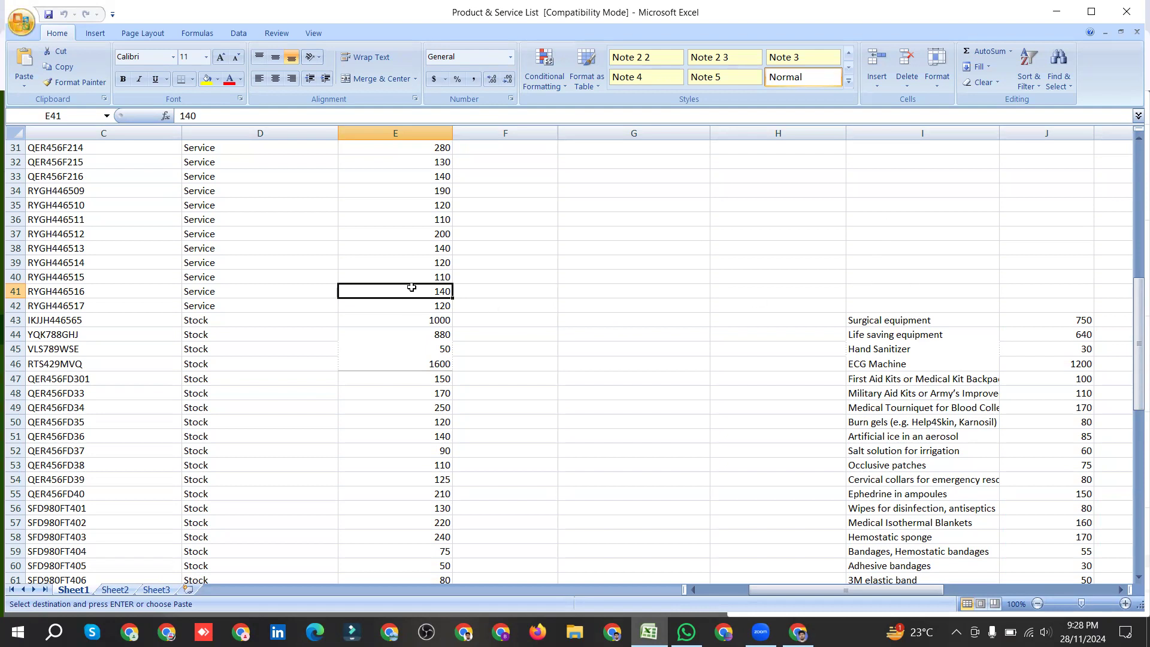
Step: Check the Sales Price / Rate column against the Type column for the service items
{"action": "scroll", "coordinate": [422, 278], "scroll_direction": "up", "scroll_amount": 5}
{"action": "scroll", "coordinate": [422, 278], "scroll_direction": "up", "scroll_amount": 5}
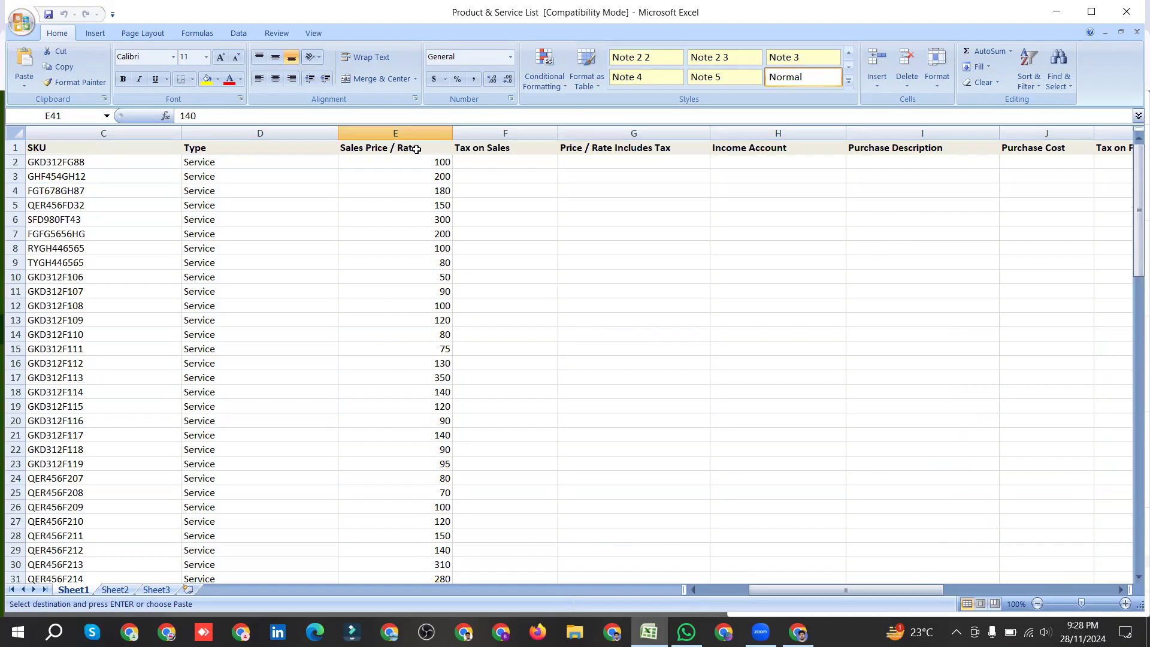
{"action": "scroll", "coordinate": [437, 248], "scroll_direction": "down", "scroll_amount": 8}
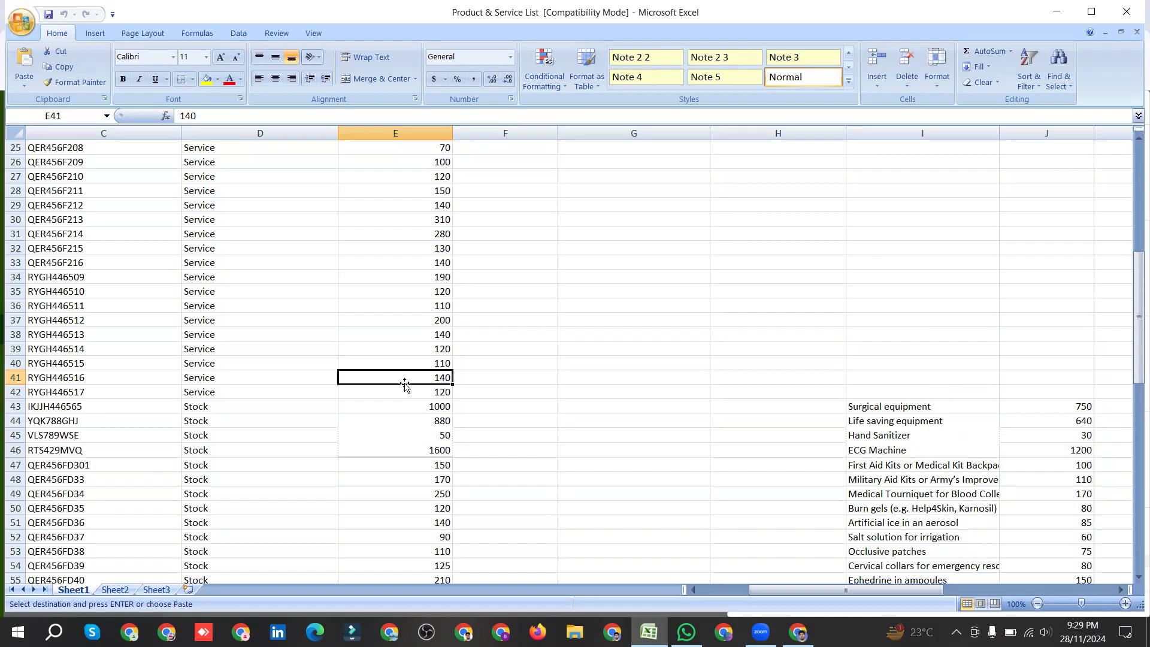
{"action": "left_click_drag", "start_coordinate": [203, 381], "coordinate": [409, 374]}
{"action": "scroll", "coordinate": [409, 375], "scroll_direction": "up", "scroll_amount": 8}
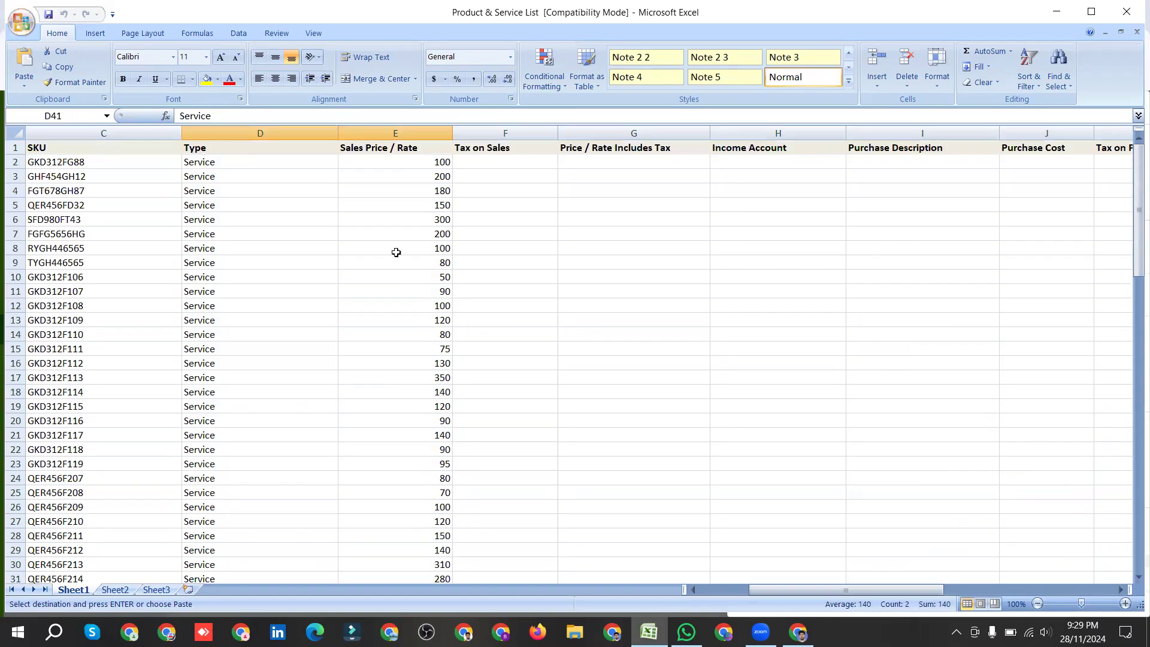
Step: Check the Purchase Cost column heading and the purchase cost of Surgical equipment
{"action": "scroll", "coordinate": [420, 278], "scroll_direction": "down", "scroll_amount": 10}
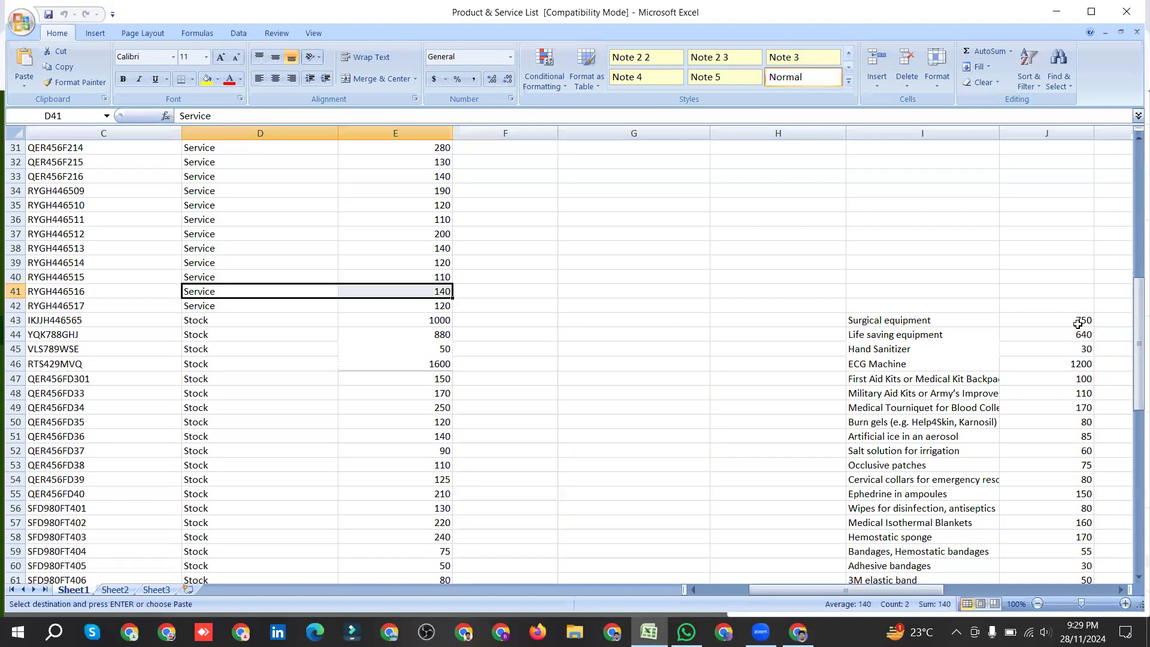
{"action": "scroll", "coordinate": [1077, 324], "scroll_direction": "up", "scroll_amount": 10}
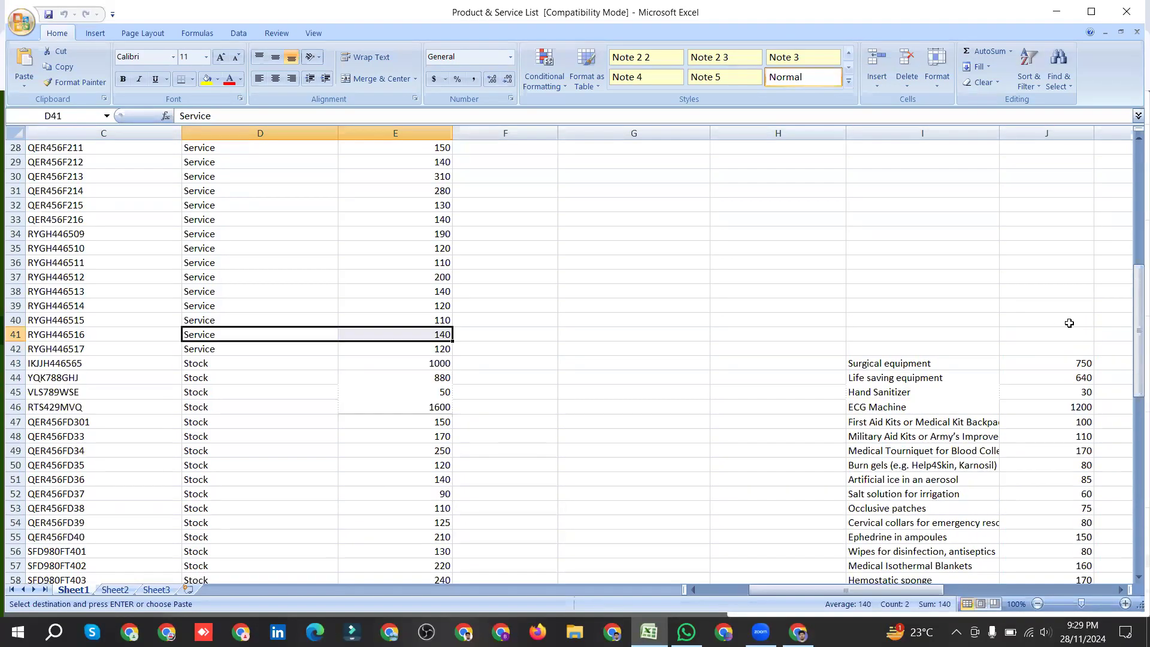
{"action": "left_click", "coordinate": [1047, 149]}
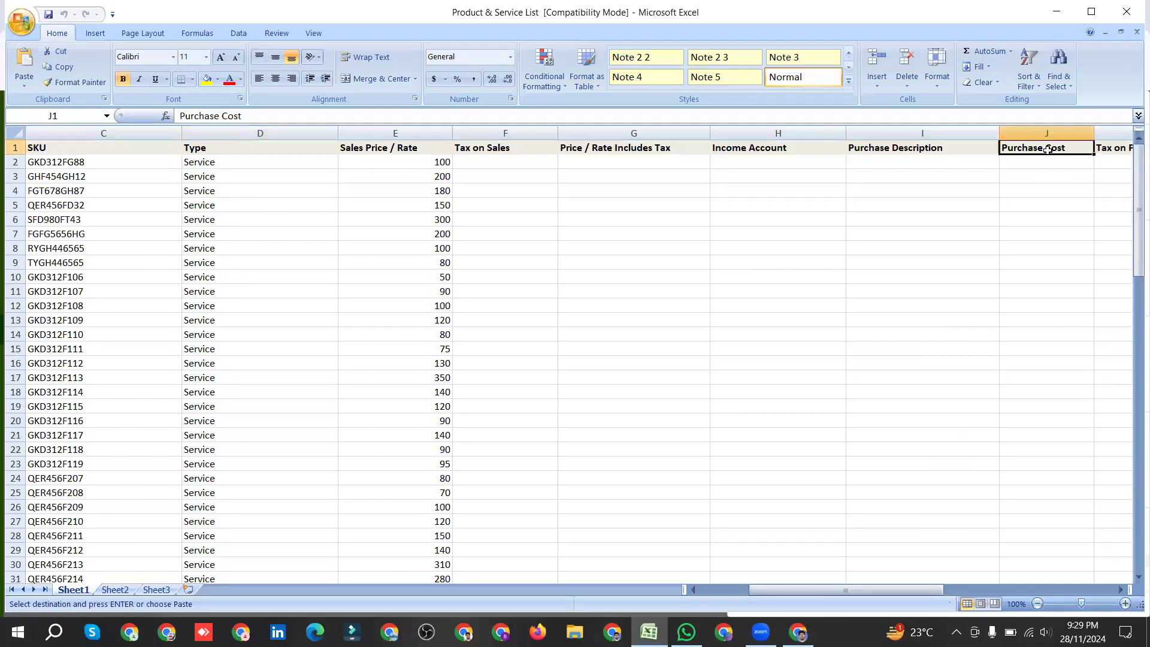
{"action": "scroll", "coordinate": [1045, 192], "scroll_direction": "down", "scroll_amount": 10}
{"action": "left_click", "coordinate": [1078, 321]}
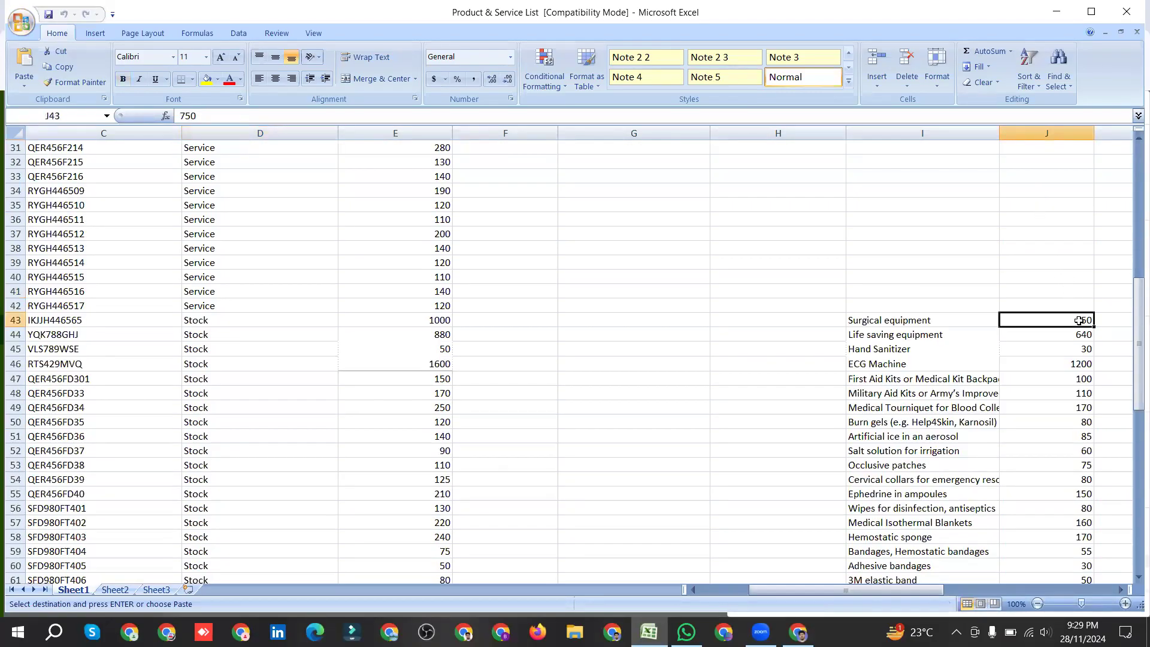
Step: Compare the Sales Price / Rate column for the stock items with the purchase cost of Surgical equipment
{"action": "left_click", "coordinate": [434, 333]}
{"action": "scroll", "coordinate": [434, 334], "scroll_direction": "up", "scroll_amount": 10}
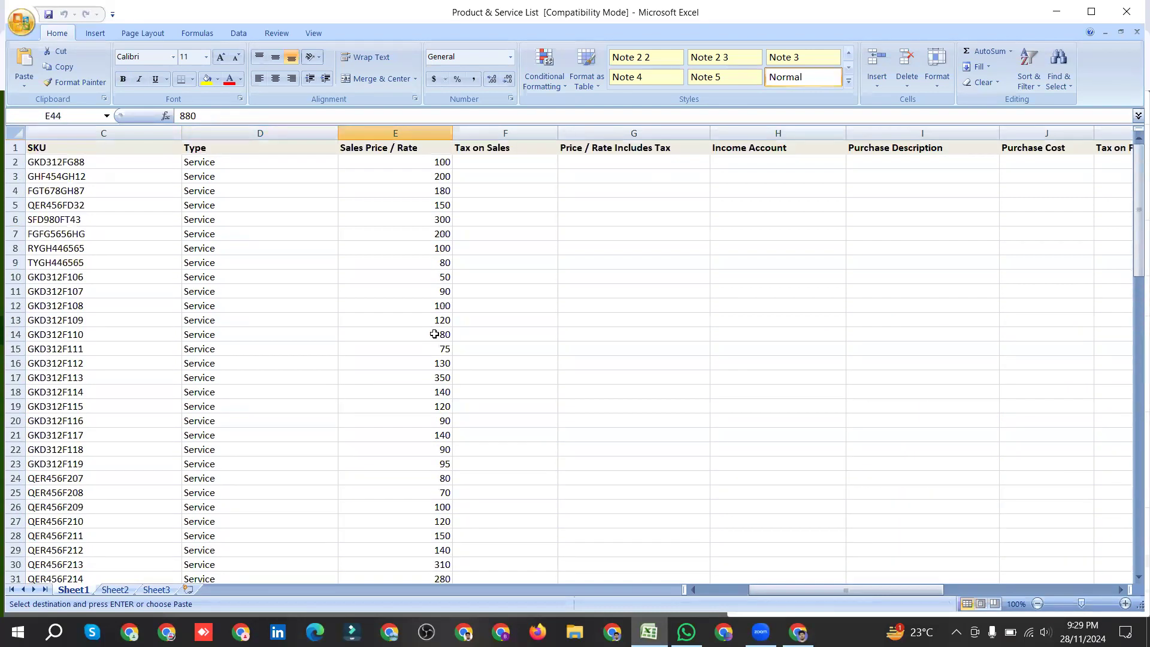
{"action": "left_click", "coordinate": [404, 147]}
{"action": "scroll", "coordinate": [412, 264], "scroll_direction": "down", "scroll_amount": 10}
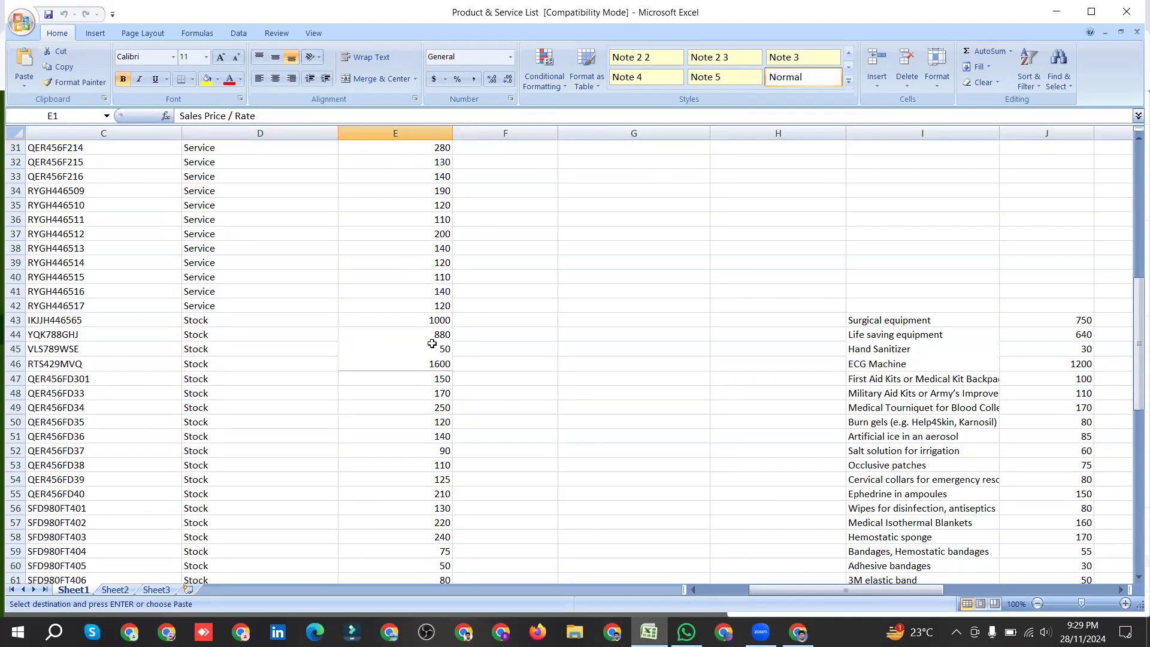
{"action": "left_click", "coordinate": [433, 331]}
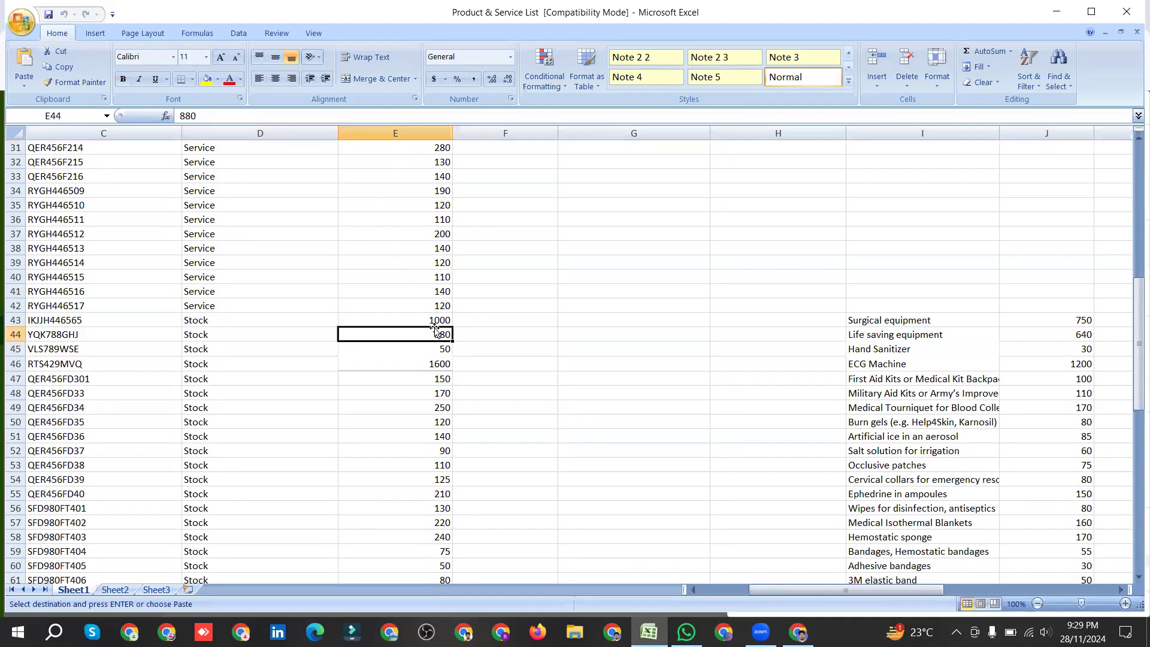
{"action": "left_click", "coordinate": [442, 322]}
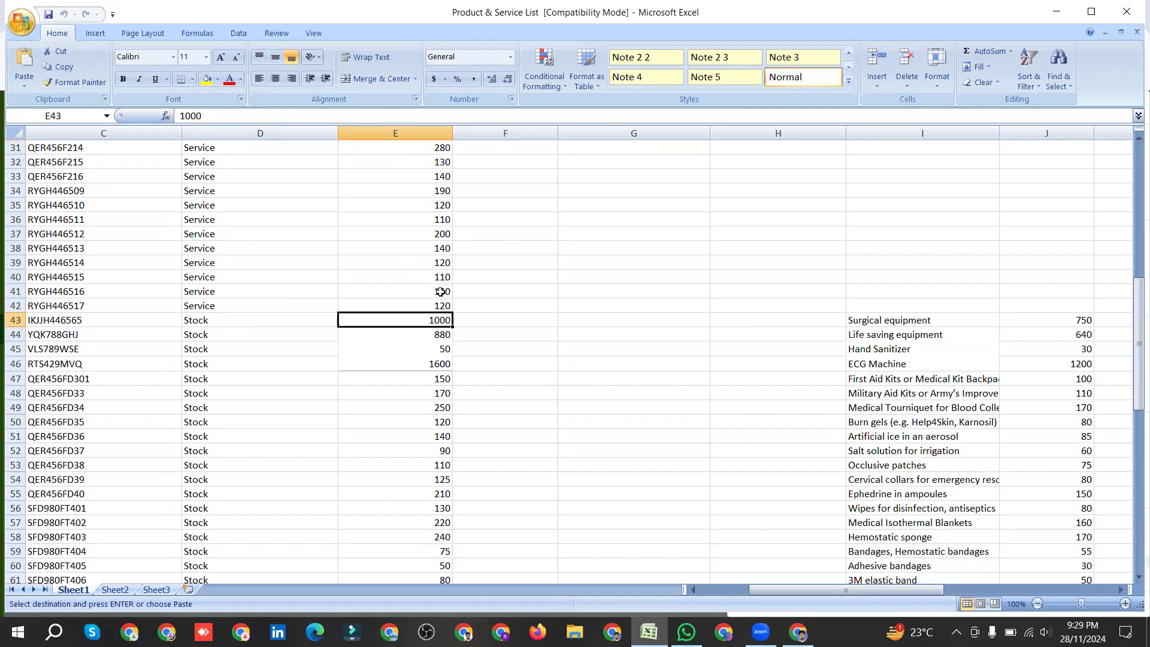
{"action": "left_click", "coordinate": [386, 292]}
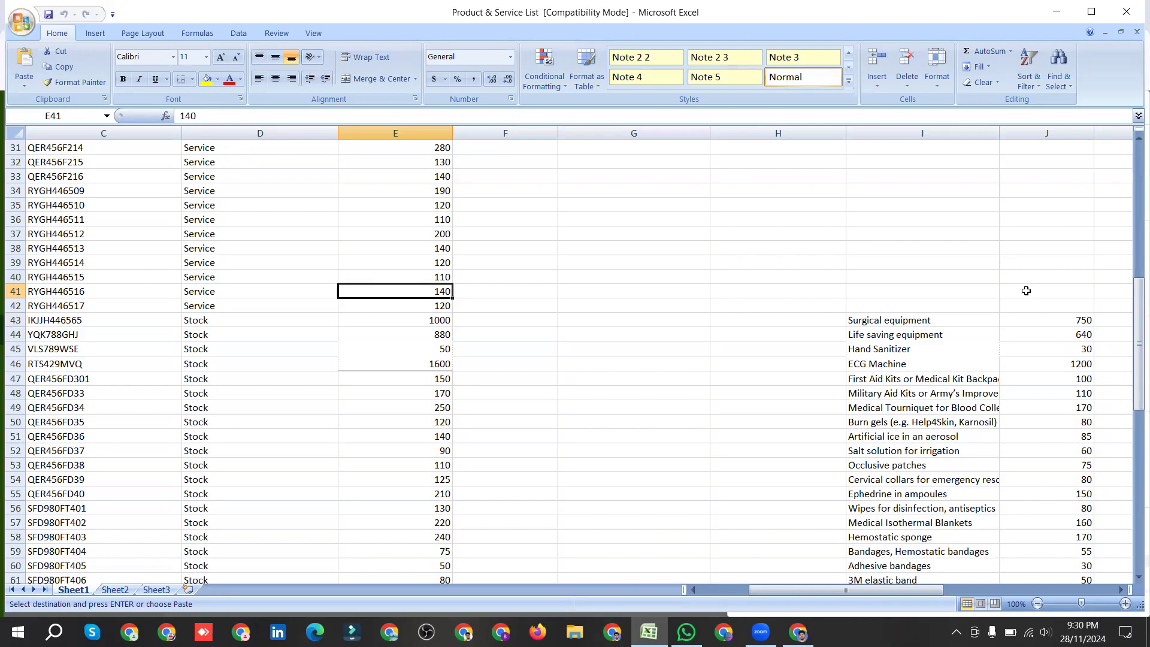
{"action": "left_click", "coordinate": [1080, 322]}
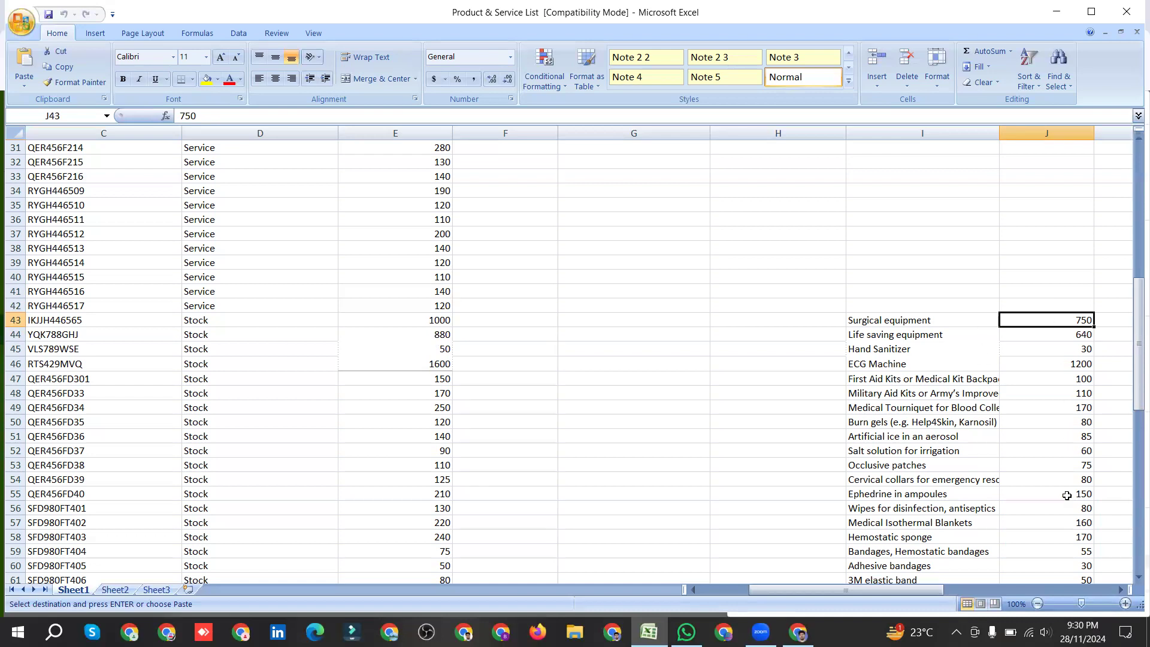
Step: Review the service rows ending at Bandages against the first stock rows, starting from Surgical equipment in cell A43
{"action": "left_click_drag", "start_coordinate": [897, 589], "coordinate": [857, 592]}
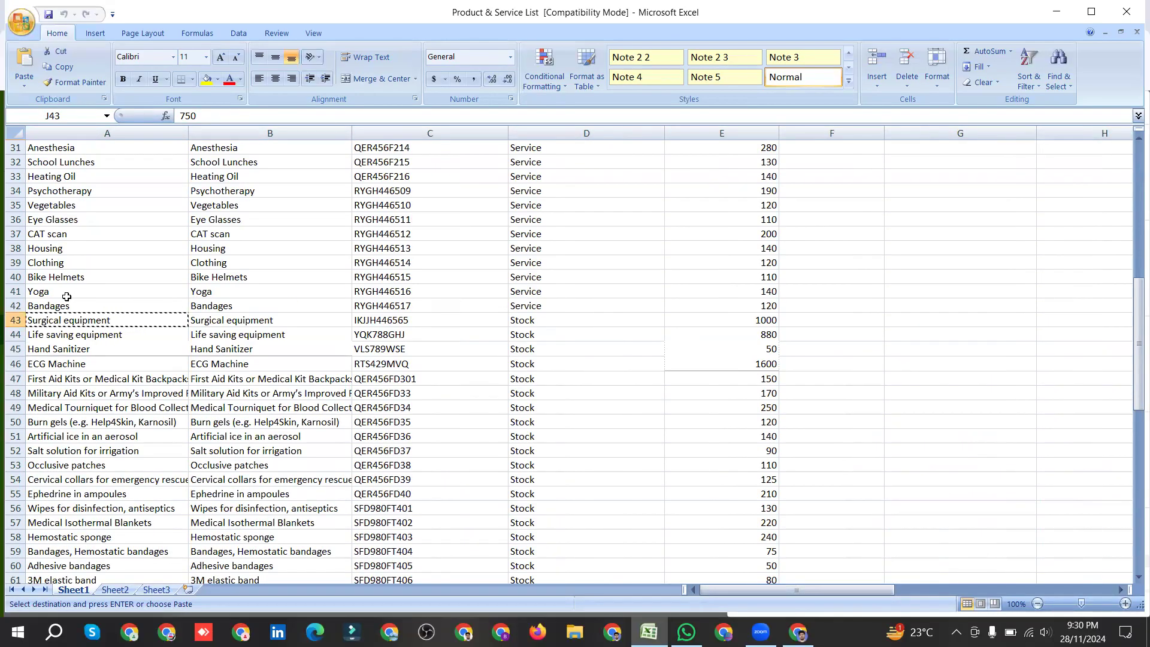
{"action": "left_click_drag", "start_coordinate": [48, 302], "coordinate": [776, 145]}
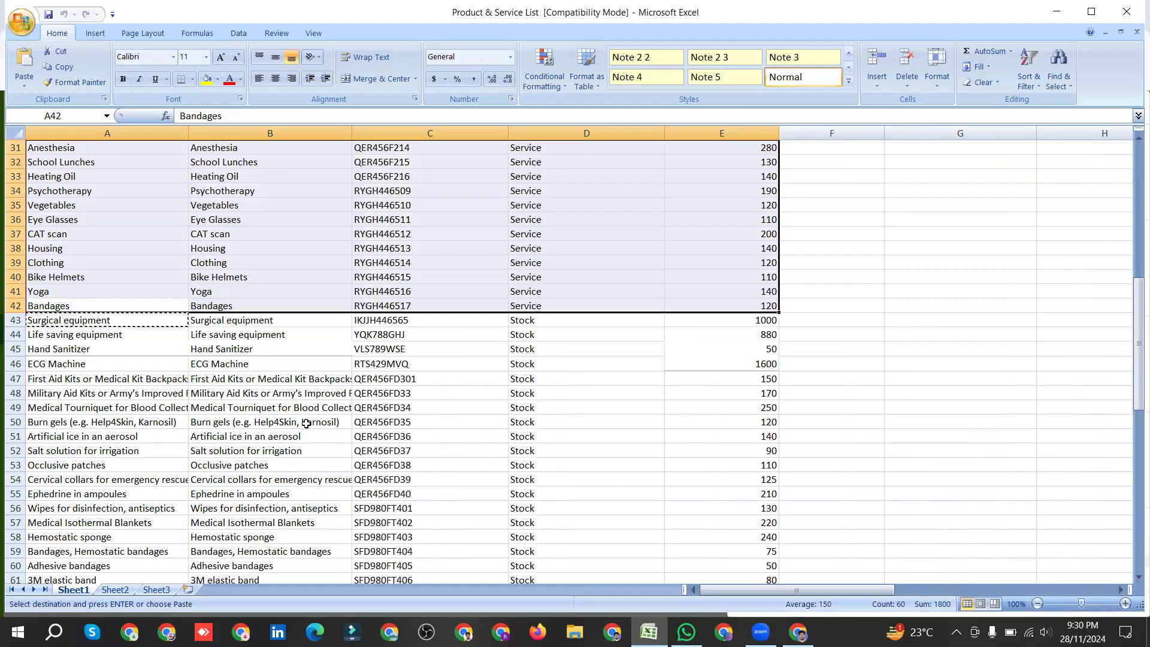
{"action": "left_click", "coordinate": [90, 325]}
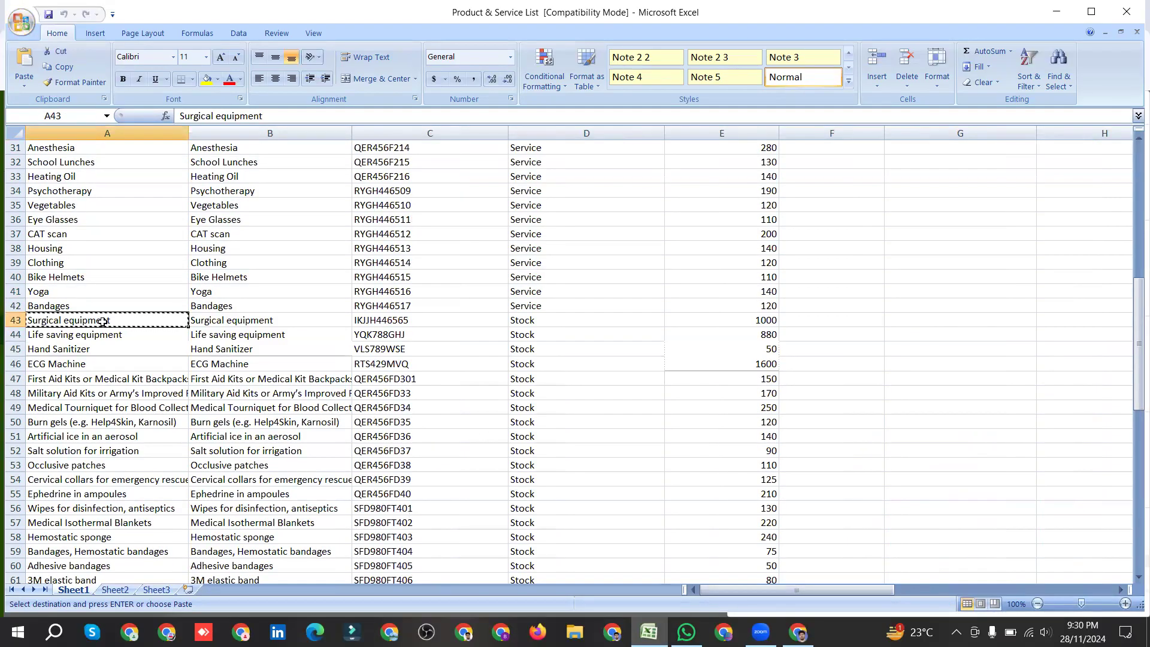
{"action": "key", "text": "Down"}
{"action": "key", "text": "Down"}
{"action": "left_click", "coordinate": [89, 324]}
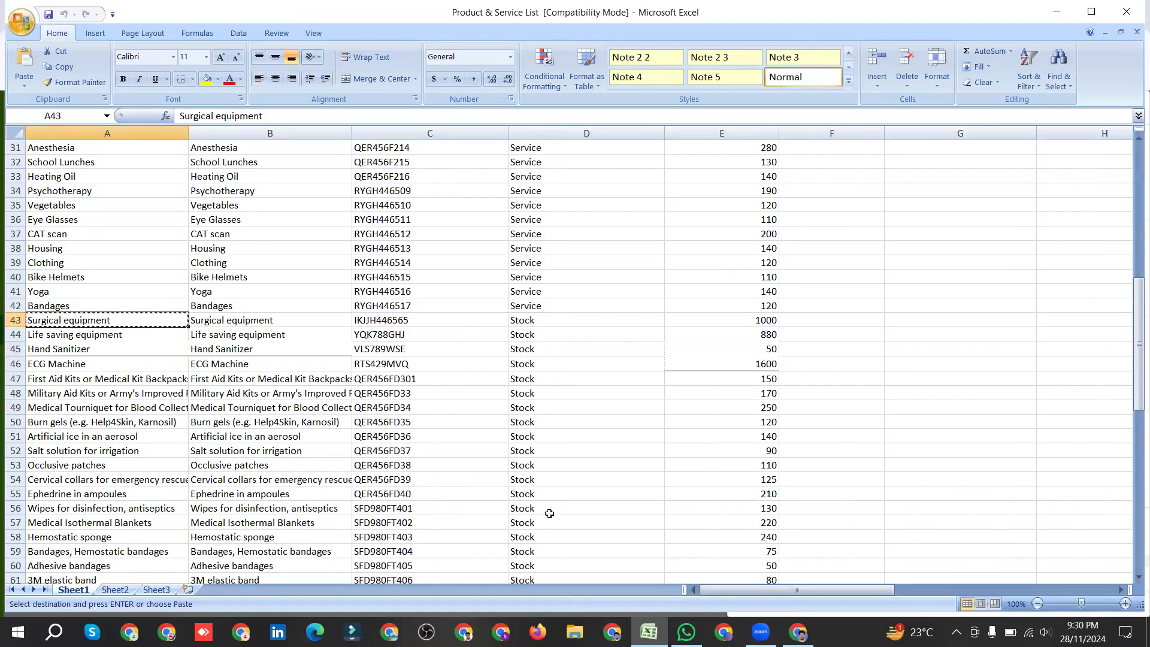
Step: Switch to QuickBooks Online and close the open Product/Service information pane
{"action": "left_click", "coordinate": [798, 632]}
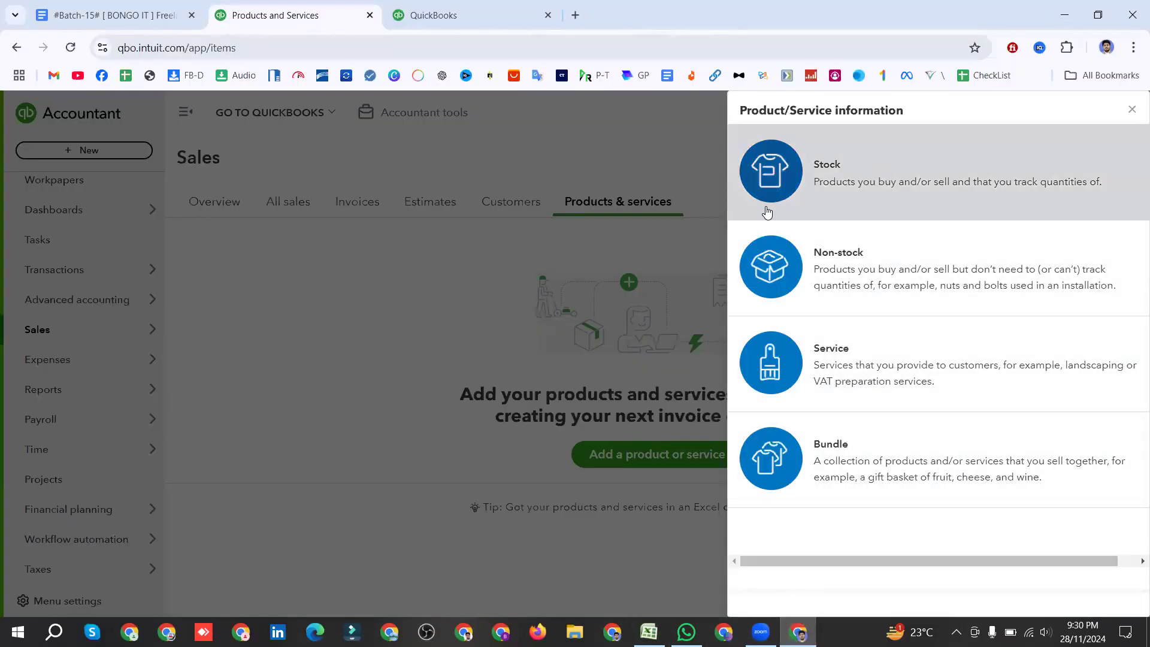
{"action": "left_click", "coordinate": [1131, 110]}
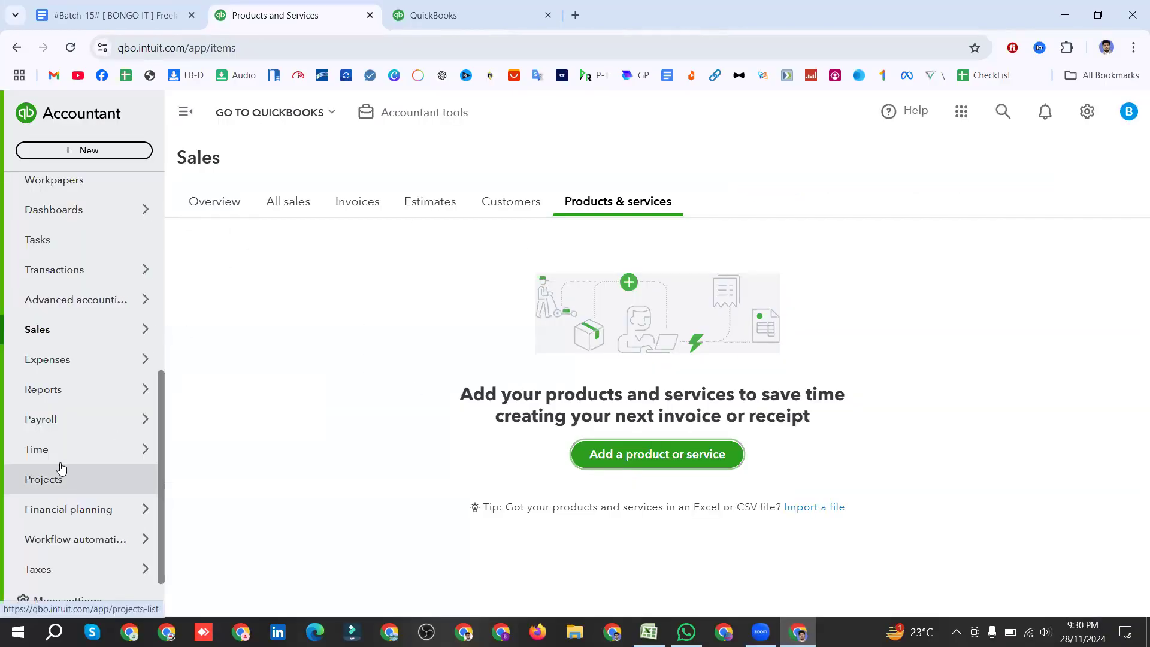
{"action": "mouse_move", "coordinate": [51, 336]}
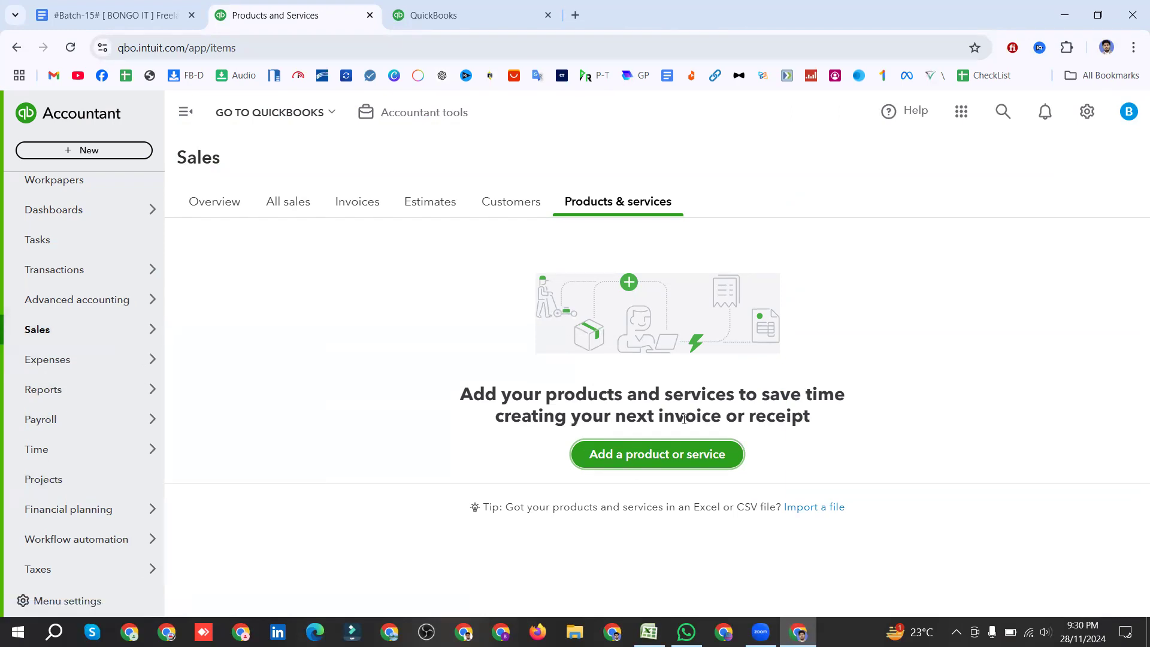
{"action": "left_click", "coordinate": [644, 456]}
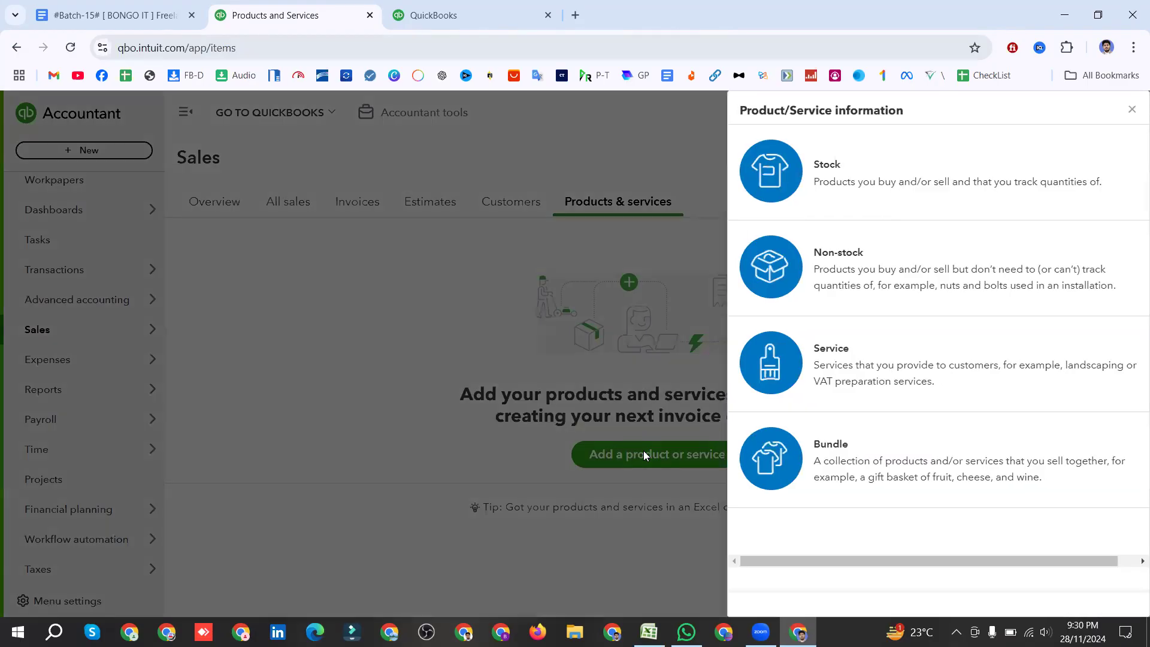
{"action": "left_click", "coordinate": [884, 184]}
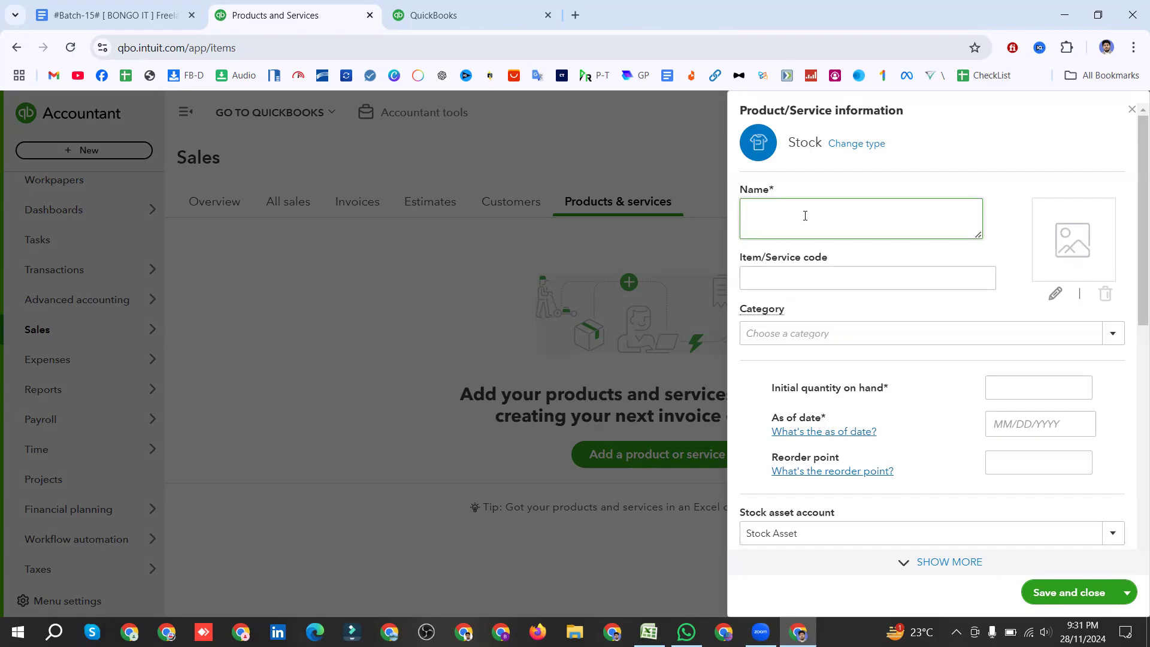
{"action": "type", "text": "Surgical equipment"}
{"action": "left_click", "coordinate": [792, 210]}
{"action": "key", "text": "BackSpace"}
{"action": "type", "text": "E"}
{"action": "left_click_drag", "start_coordinate": [772, 190], "coordinate": [788, 191]}
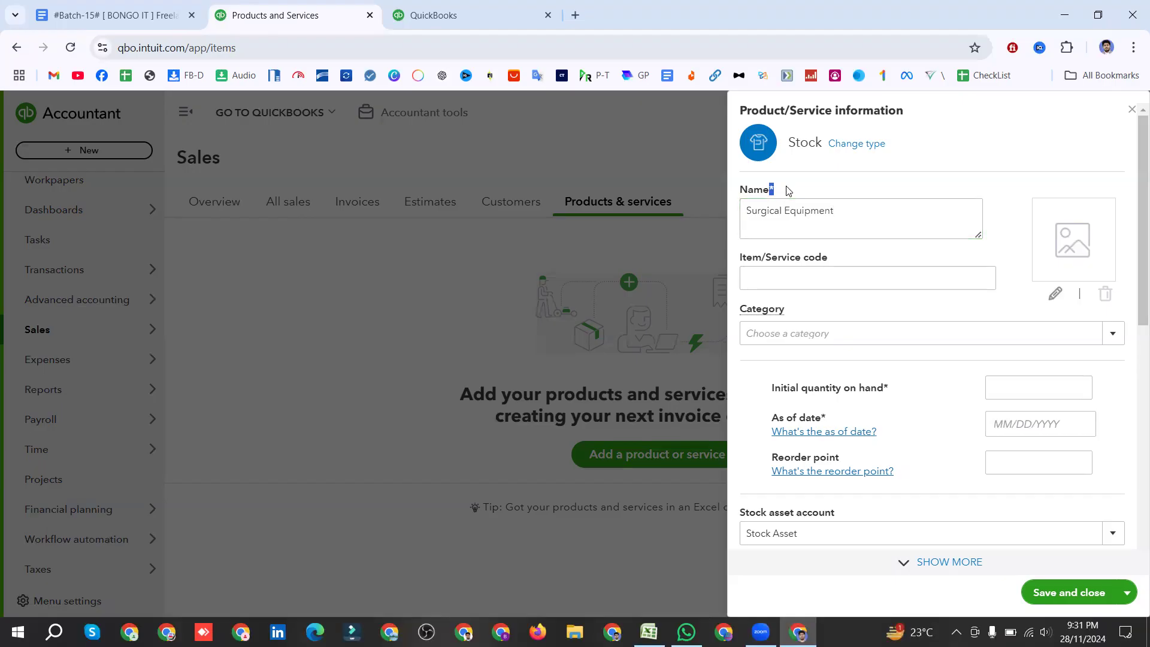
{"action": "triple_click", "coordinate": [845, 206]}
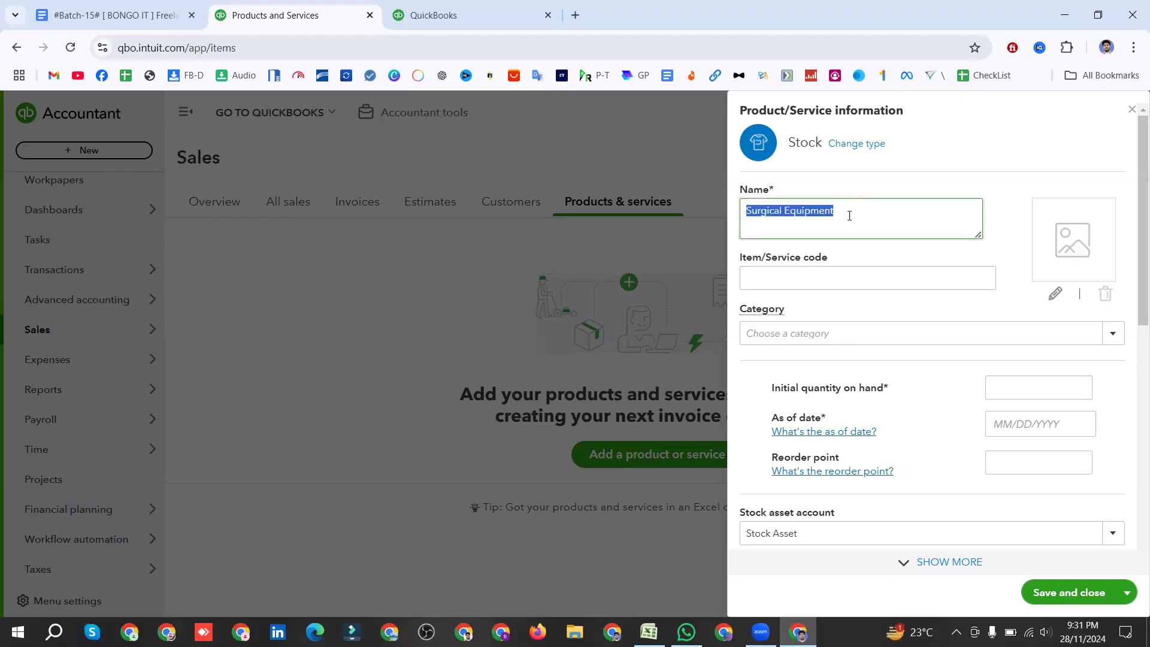
{"action": "left_click", "coordinate": [849, 215]}
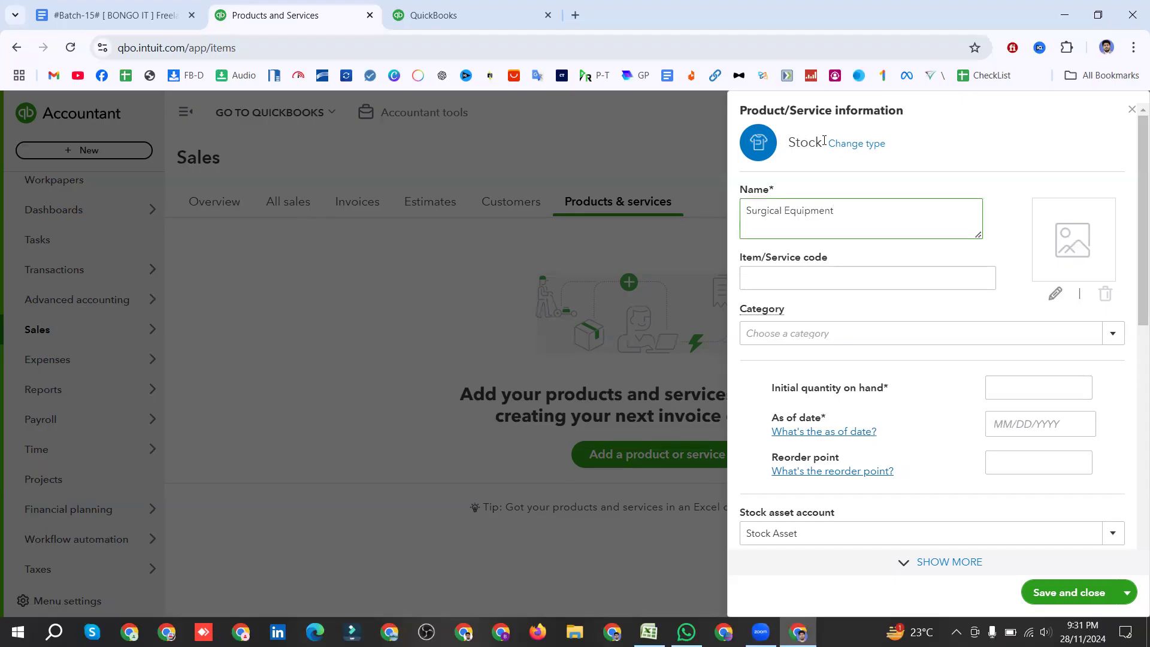
{"action": "left_click", "coordinate": [869, 145]}
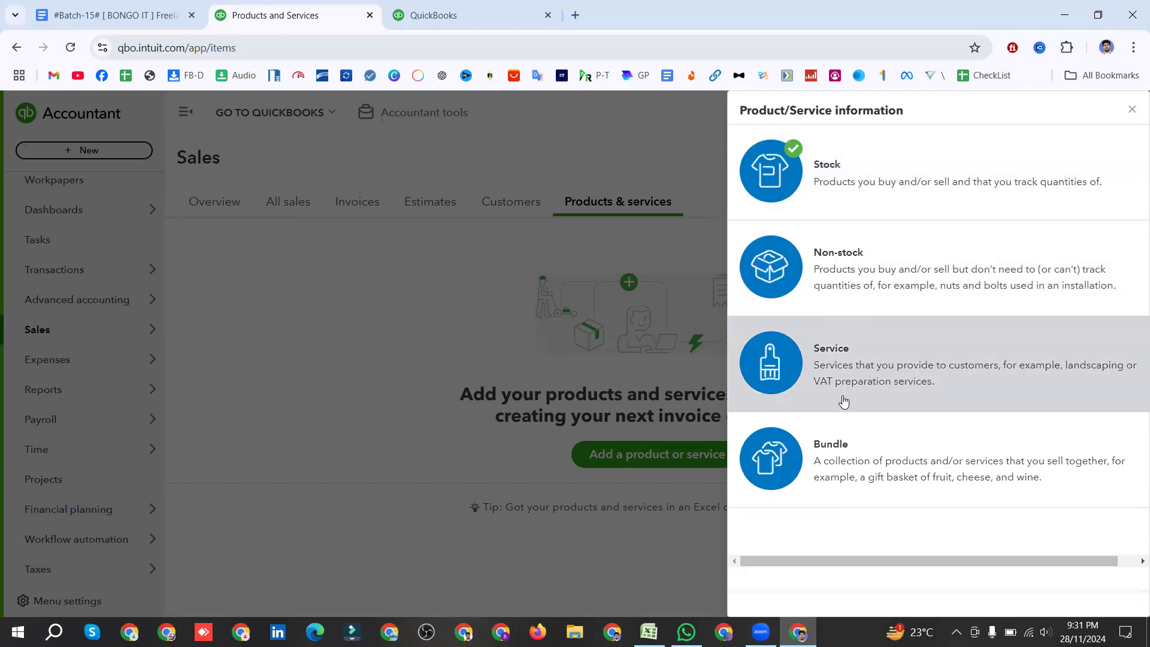
{"action": "left_click", "coordinate": [1129, 111]}
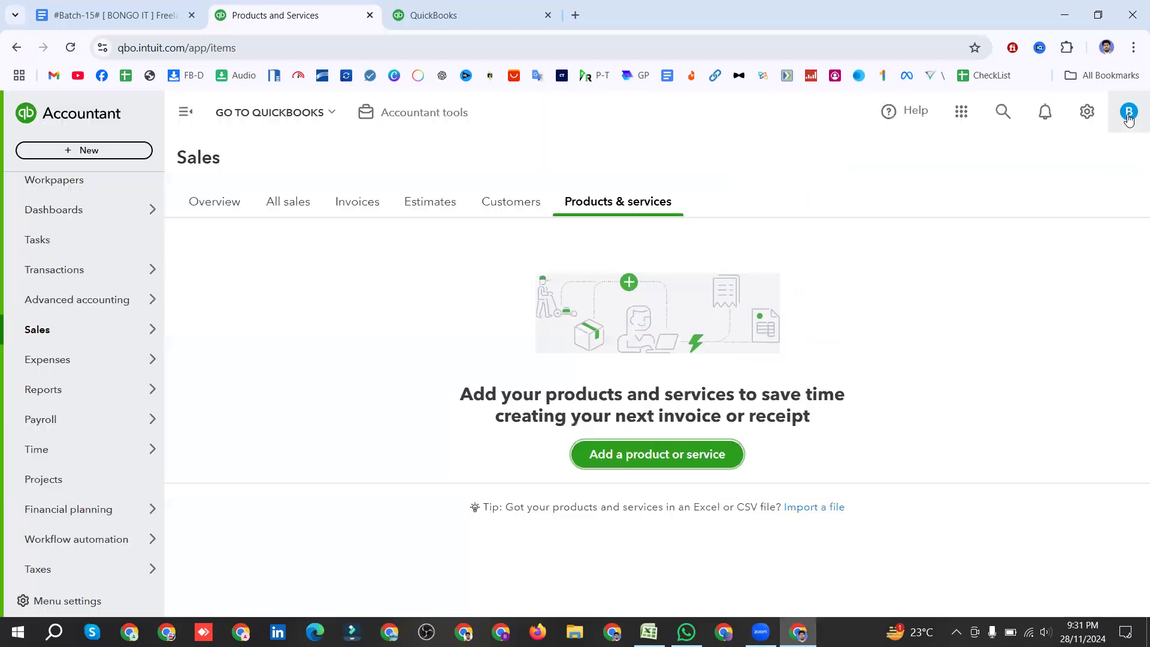
Step: Start a new product of type Stock and name it Surgical Equipment, with a capital E
{"action": "left_click", "coordinate": [638, 461]}
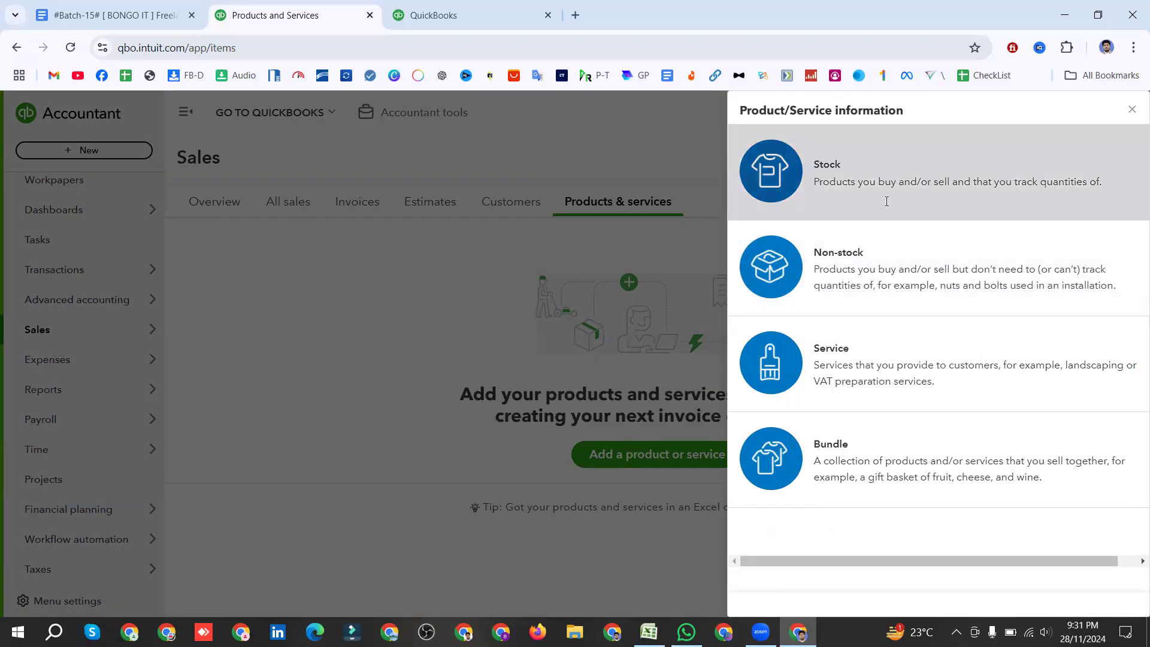
{"action": "left_click", "coordinate": [886, 203]}
{"action": "type", "text": "Surgical equipment"}
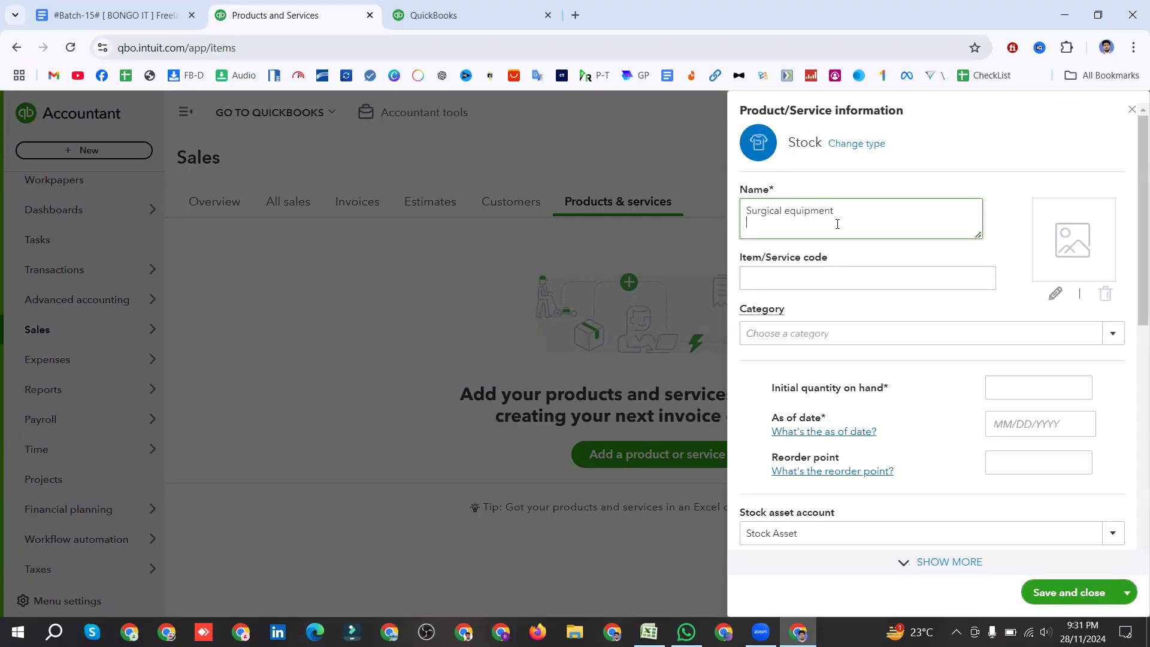
{"action": "left_click", "coordinate": [789, 207]}
{"action": "key", "text": "BackSpace"}
{"action": "type", "text": "E"}
{"action": "left_click", "coordinate": [796, 277]}
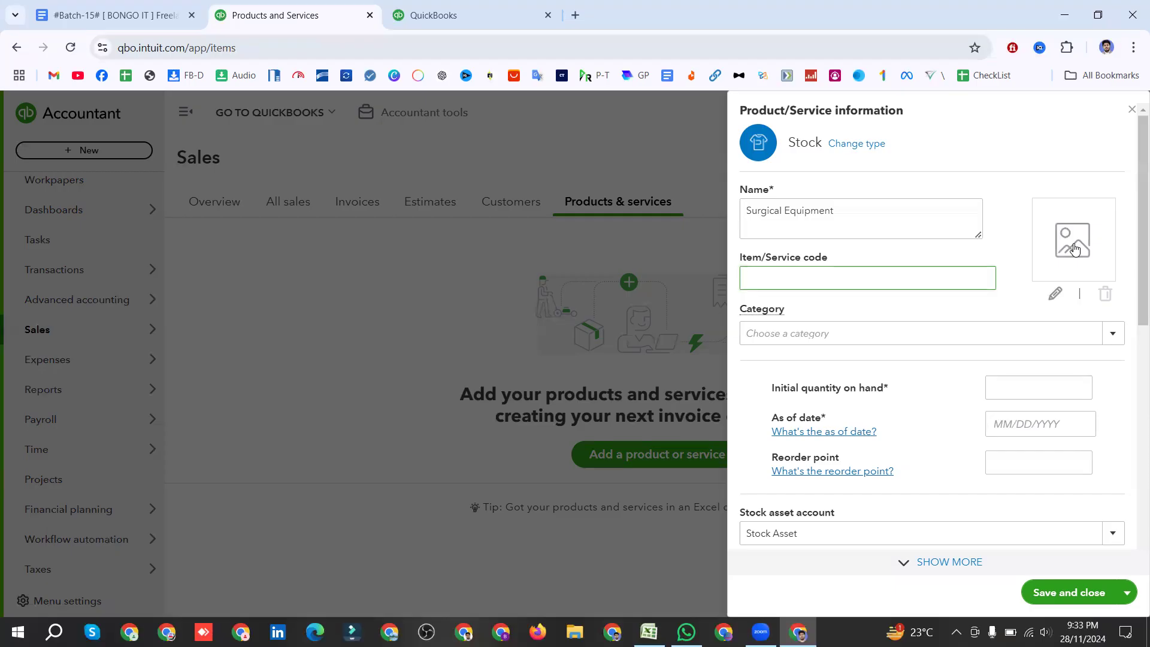
Step: Check the new product's name against the Surgical equipment row in the Excel list and return to QuickBooks
{"action": "triple_click", "coordinate": [859, 212]}
{"action": "left_click", "coordinate": [858, 214]}
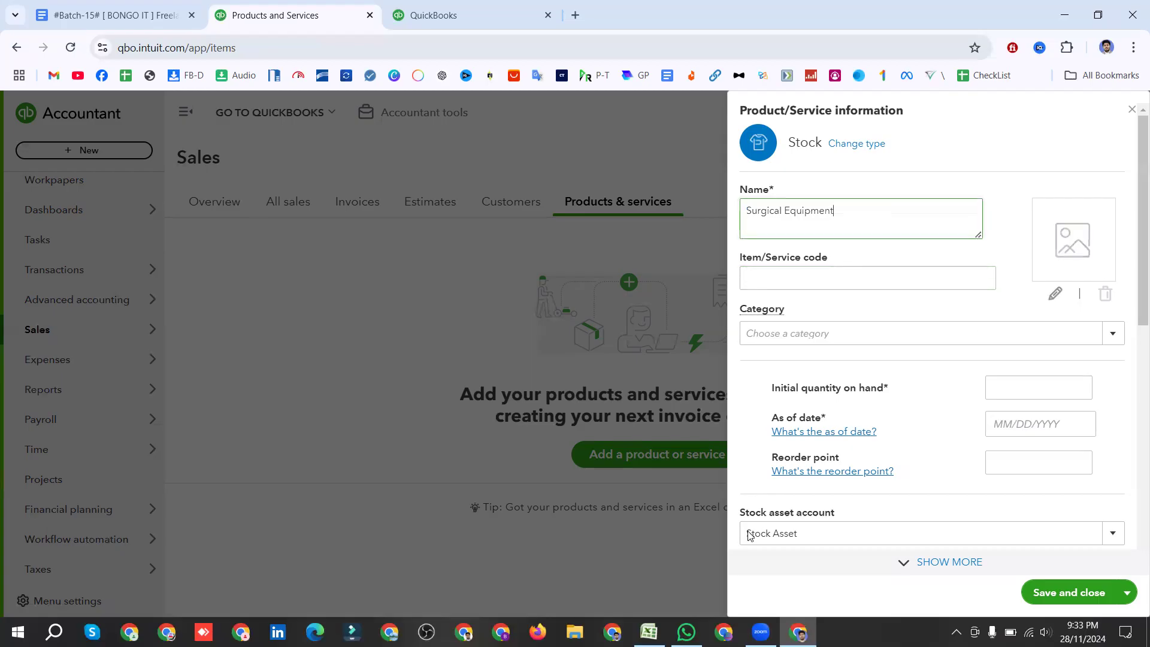
{"action": "left_click", "coordinate": [649, 632]}
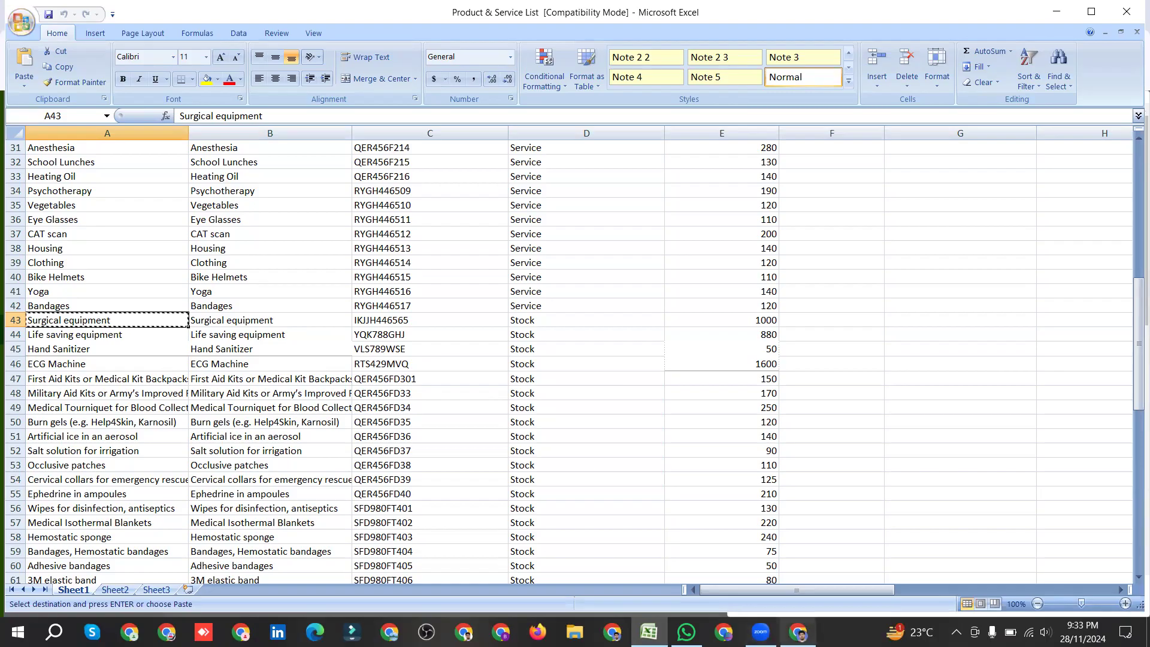
{"action": "left_click", "coordinate": [798, 632]}
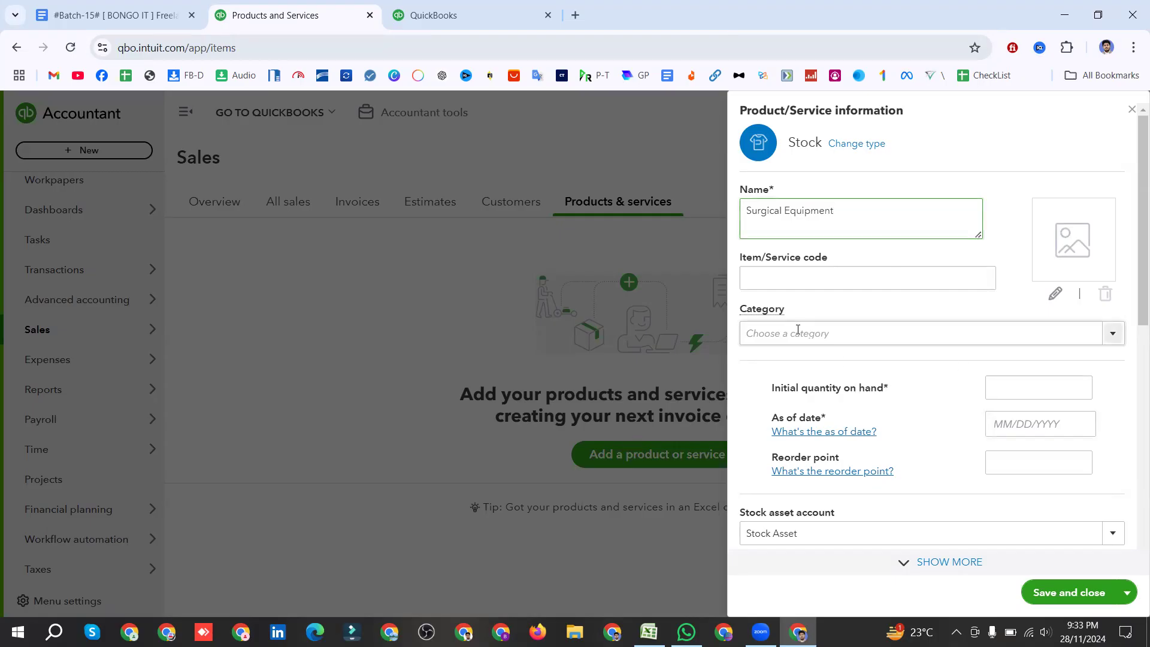
{"action": "left_click", "coordinate": [1054, 296]}
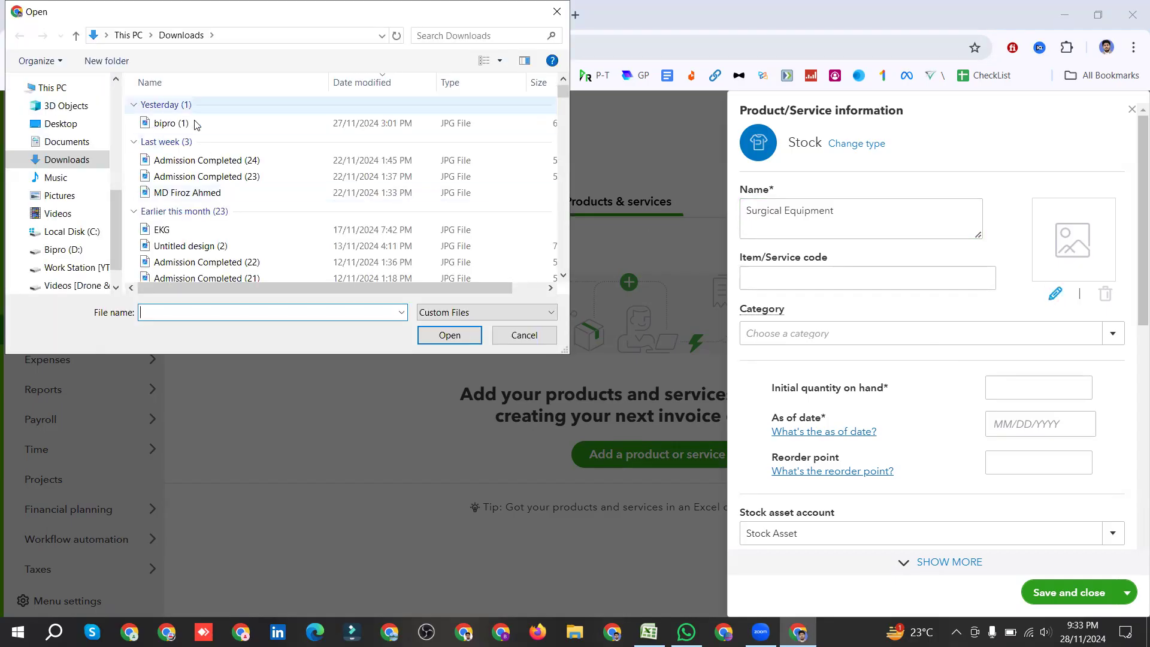
{"action": "left_click", "coordinate": [556, 12]}
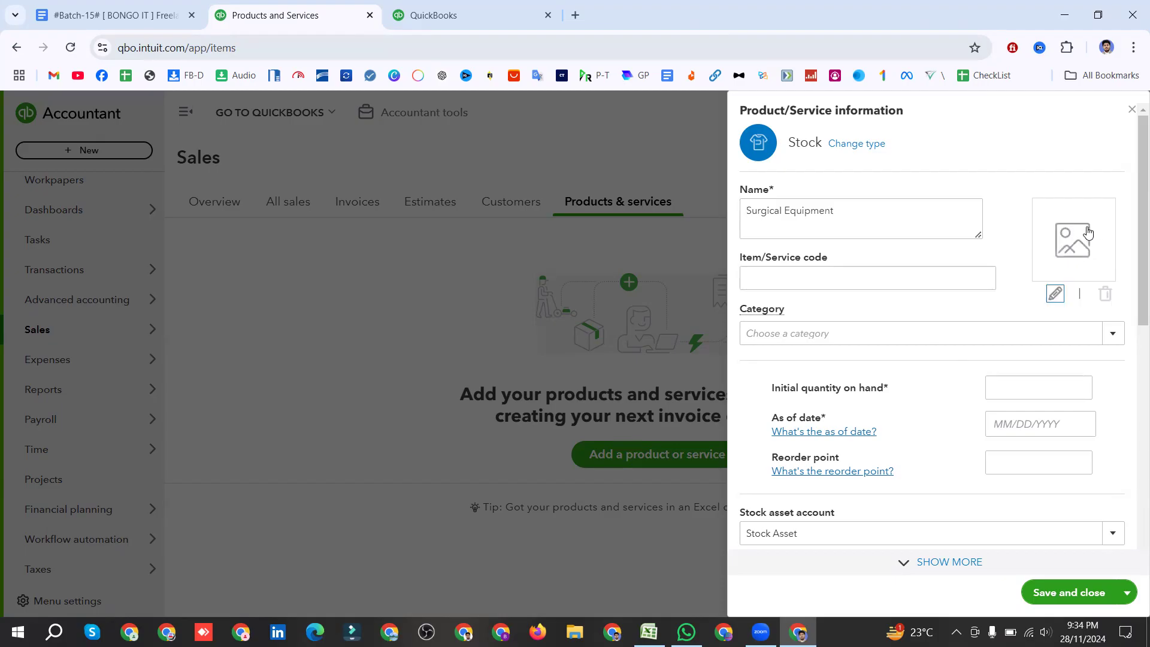
{"action": "left_click", "coordinate": [1055, 295]}
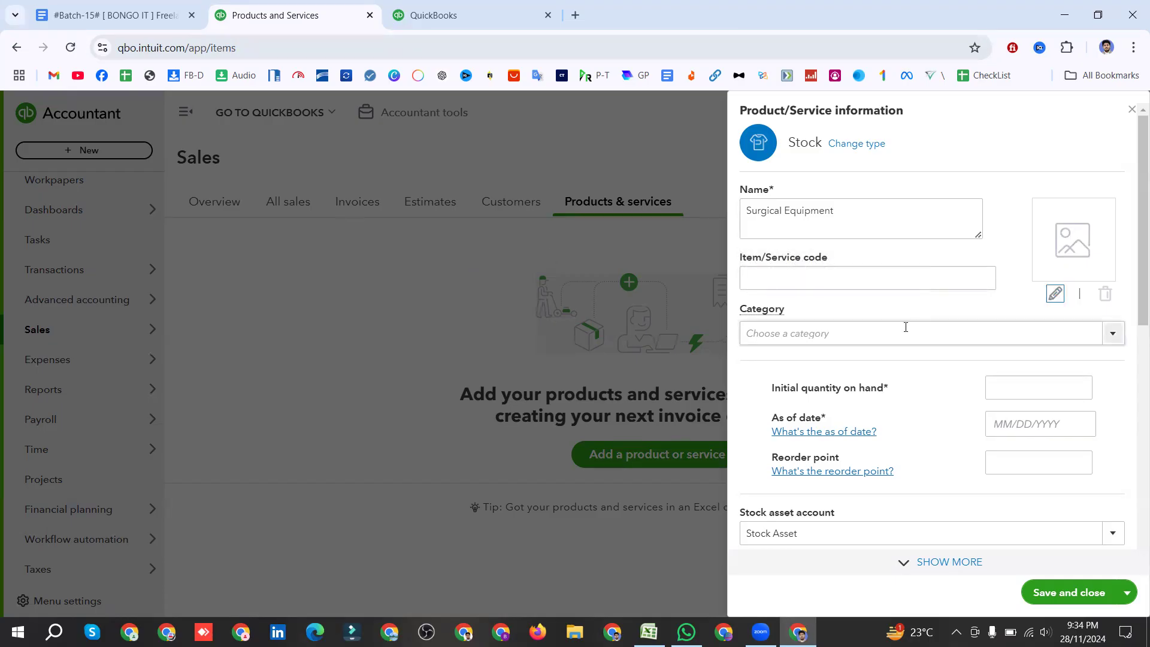
Step: Create a new category named Stock for the Surgical Equipment product and check that it is selected in the category list
{"action": "scroll", "coordinate": [904, 326], "scroll_direction": "down", "scroll_amount": 1}
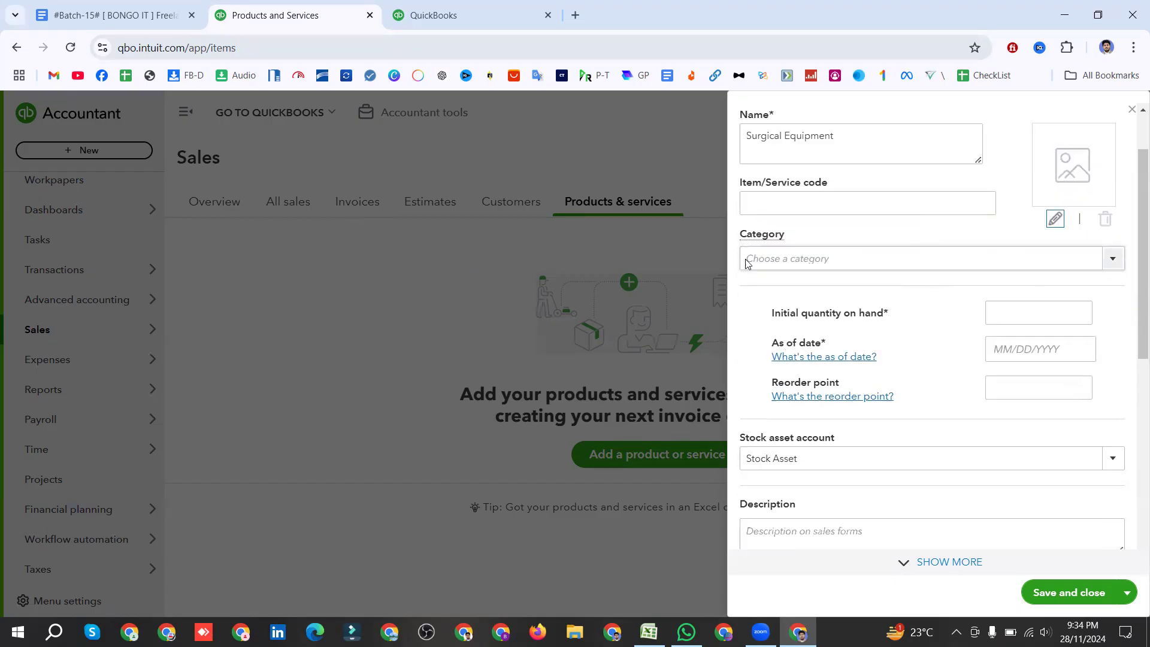
{"action": "left_click", "coordinate": [1113, 261]}
{"action": "left_click", "coordinate": [1113, 262]}
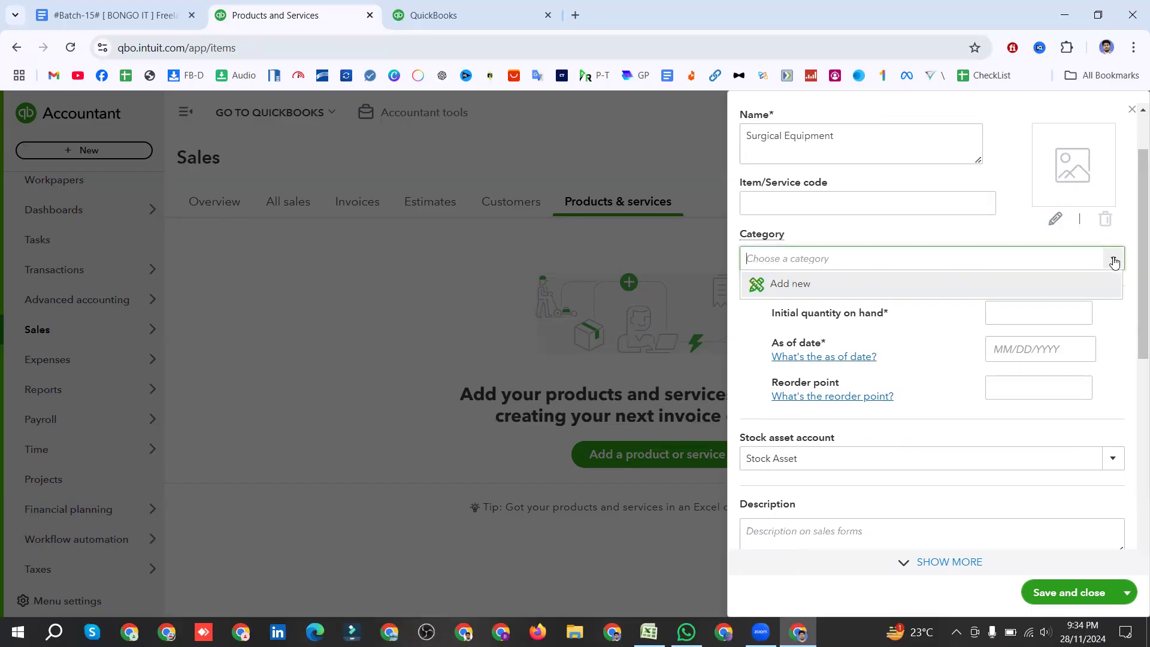
{"action": "scroll", "coordinate": [1113, 262], "scroll_direction": "up", "scroll_amount": 1}
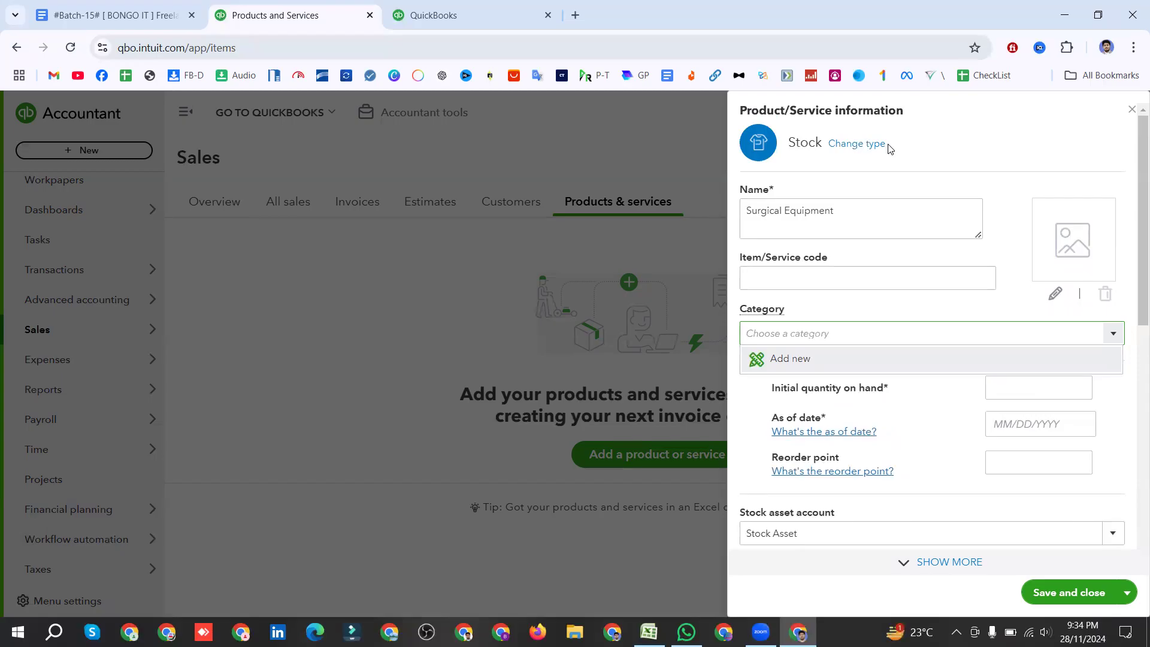
{"action": "left_click", "coordinate": [773, 358]}
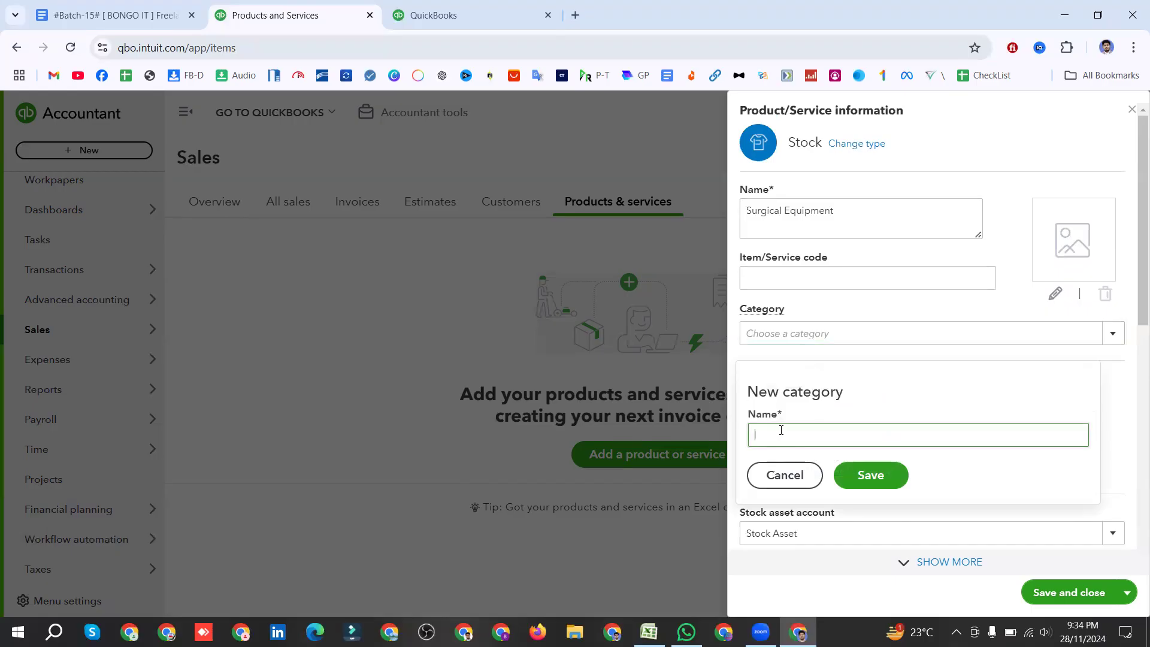
{"action": "type", "text": "Stock"}
{"action": "left_click", "coordinate": [871, 476]}
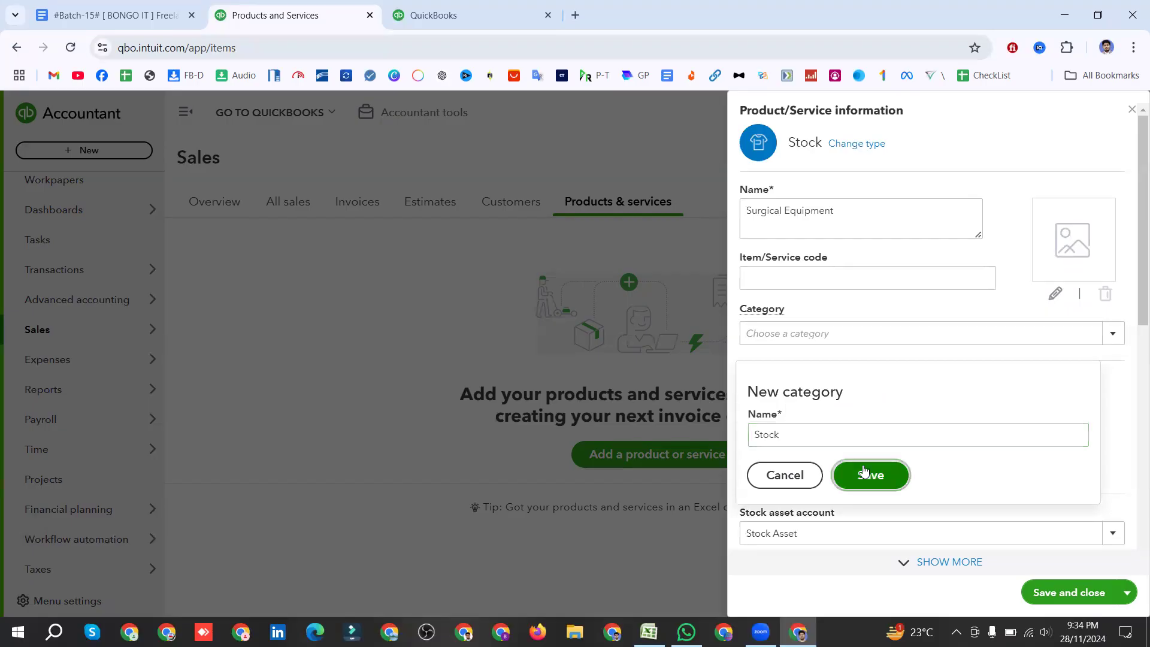
{"action": "left_click", "coordinate": [1113, 333]}
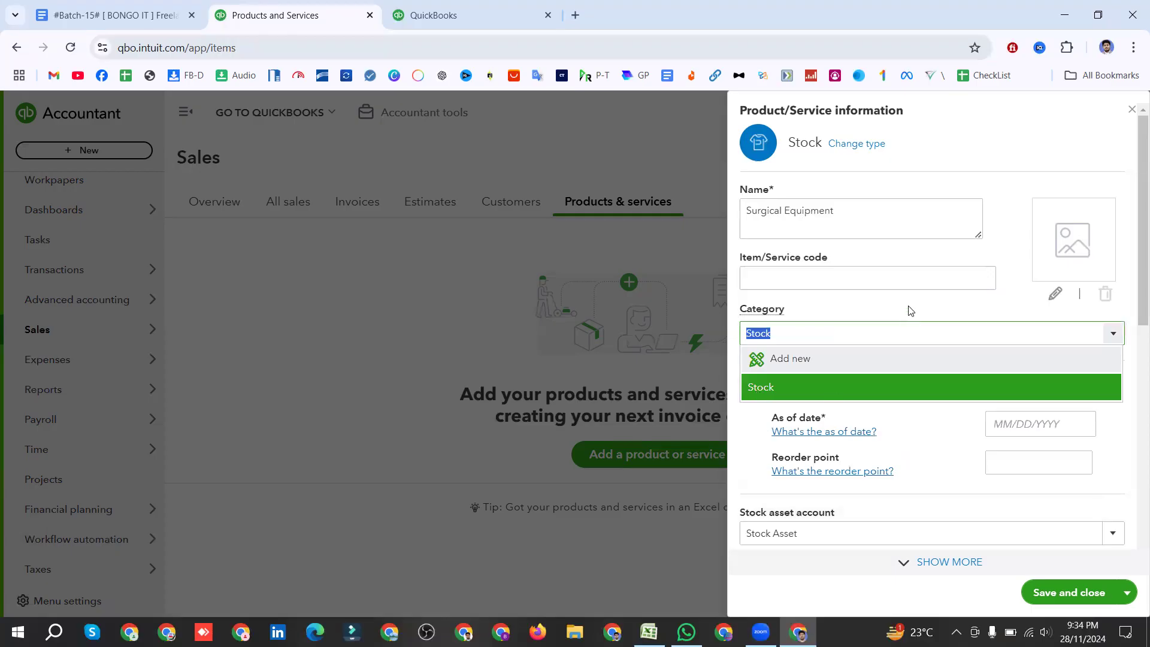
Step: Assign the Stock category to Surgical Equipment and start filling in the initial quantity on hand
{"action": "left_click", "coordinate": [817, 395]}
{"action": "left_click_drag", "start_coordinate": [770, 389], "coordinate": [888, 393]}
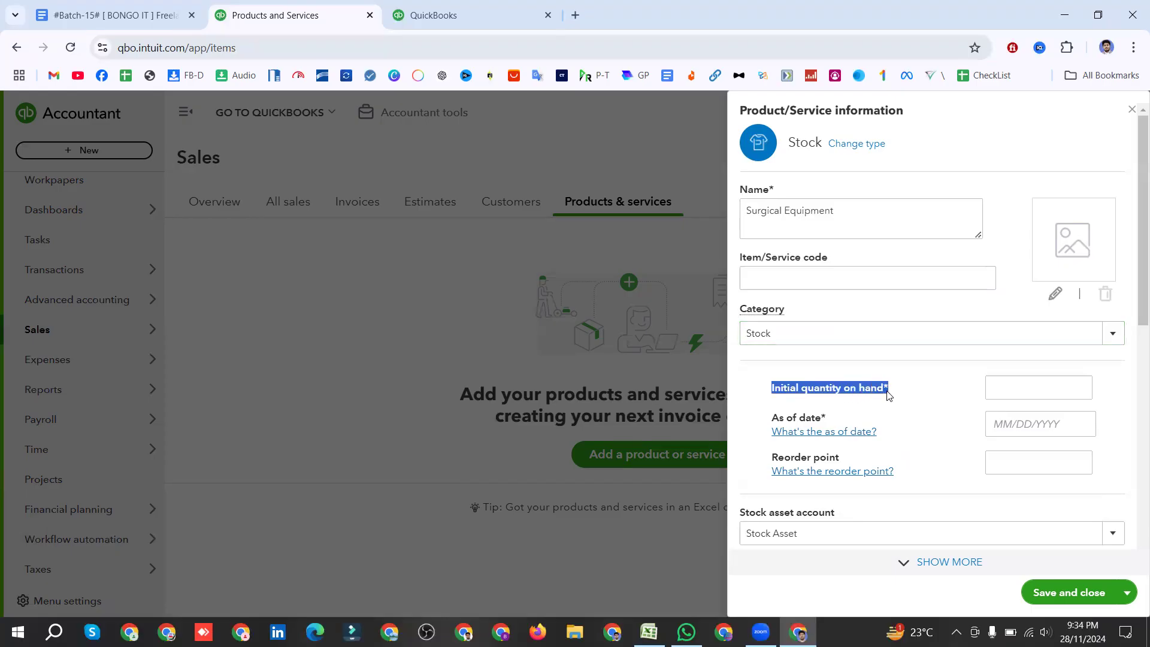
{"action": "left_click", "coordinate": [890, 393]}
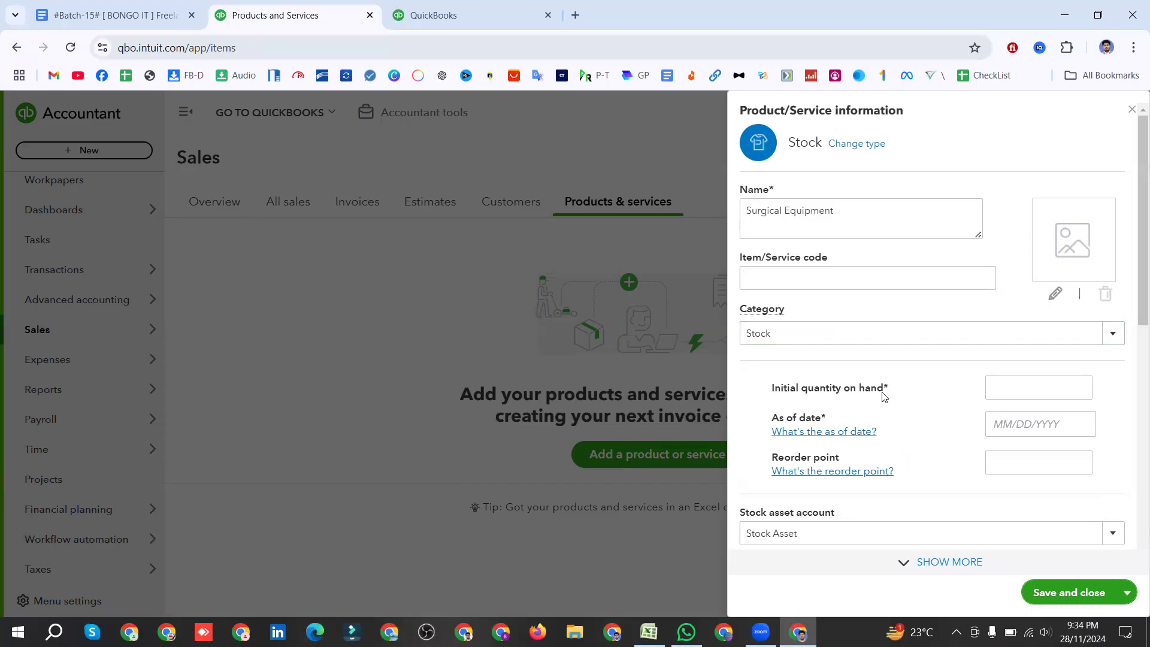
{"action": "left_click", "coordinate": [1016, 388]}
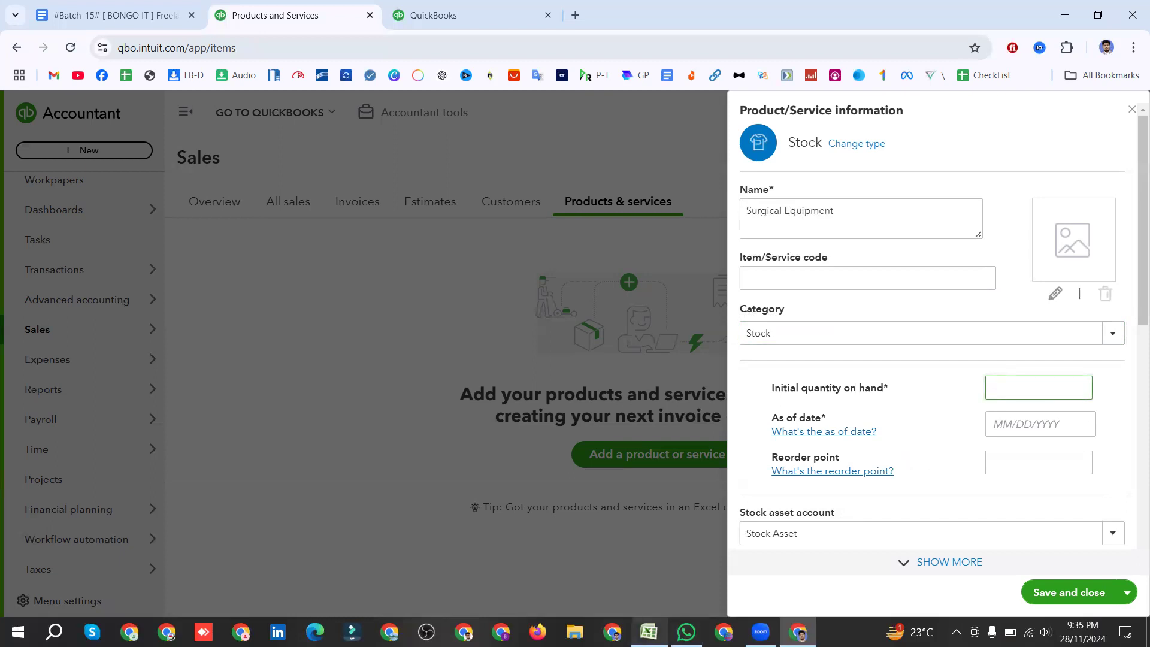
Step: Switch to the Excel Product & Service List and locate the Surgical equipment quantity in row 43, column N
{"action": "left_click", "coordinate": [649, 632]}
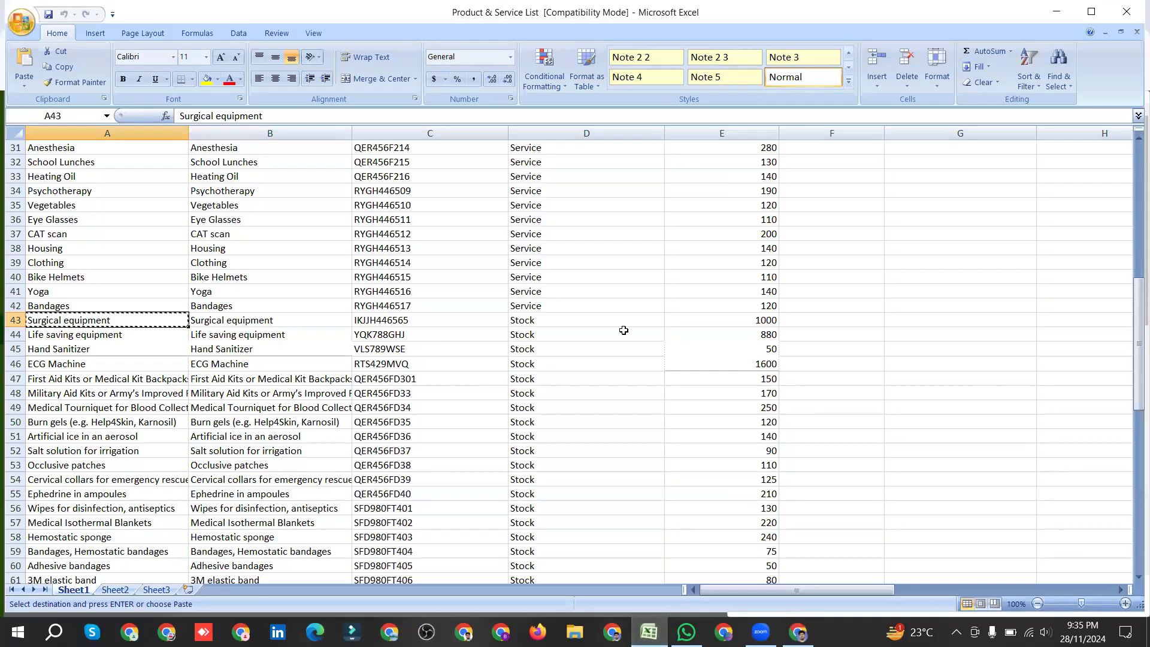
{"action": "left_click", "coordinate": [762, 321]}
{"action": "scroll", "coordinate": [762, 321], "scroll_direction": "up", "scroll_amount": 10}
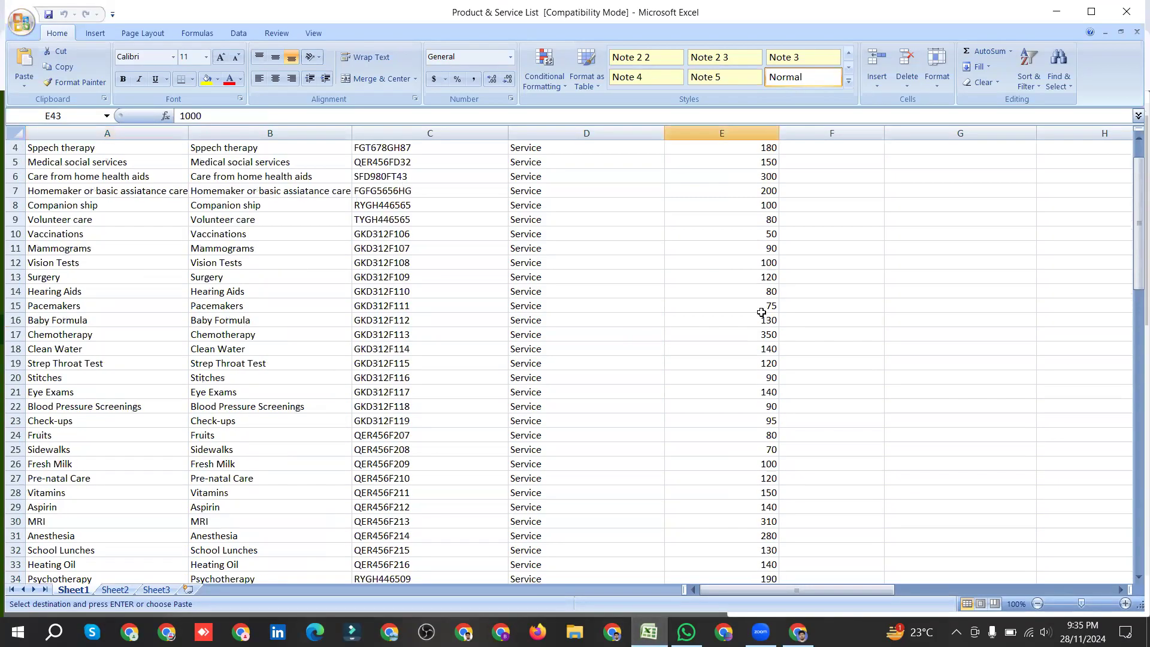
{"action": "scroll", "coordinate": [761, 312], "scroll_direction": "down", "scroll_amount": 5}
{"action": "scroll", "coordinate": [761, 311], "scroll_direction": "down", "scroll_amount": 3}
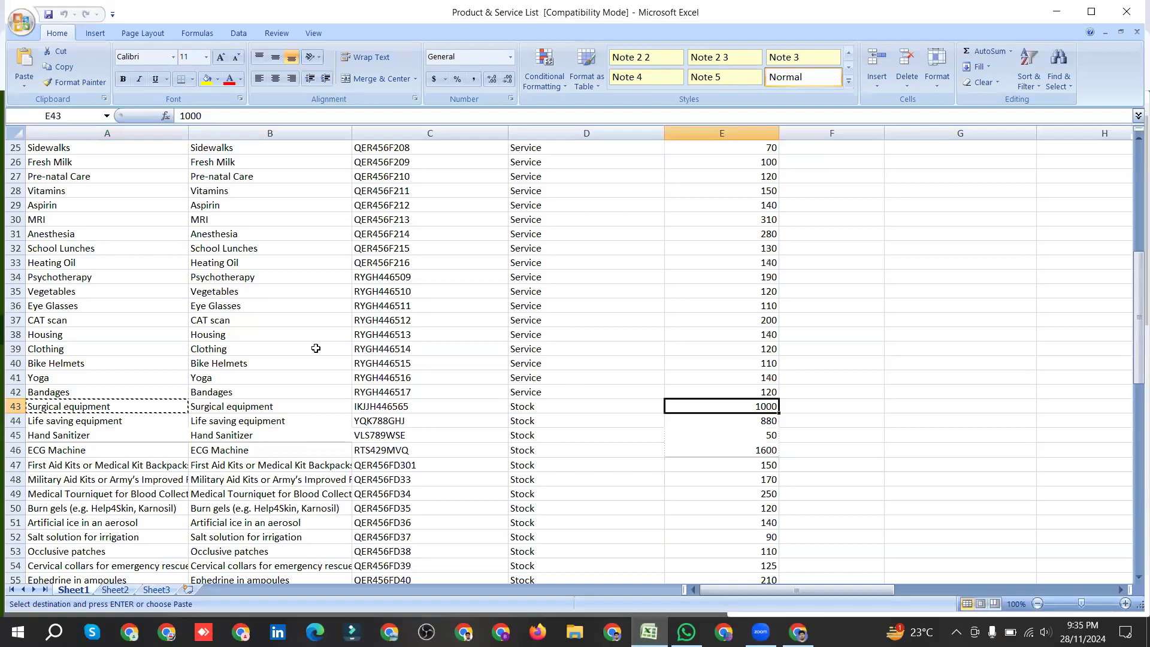
{"action": "left_click_drag", "start_coordinate": [875, 589], "coordinate": [981, 589]}
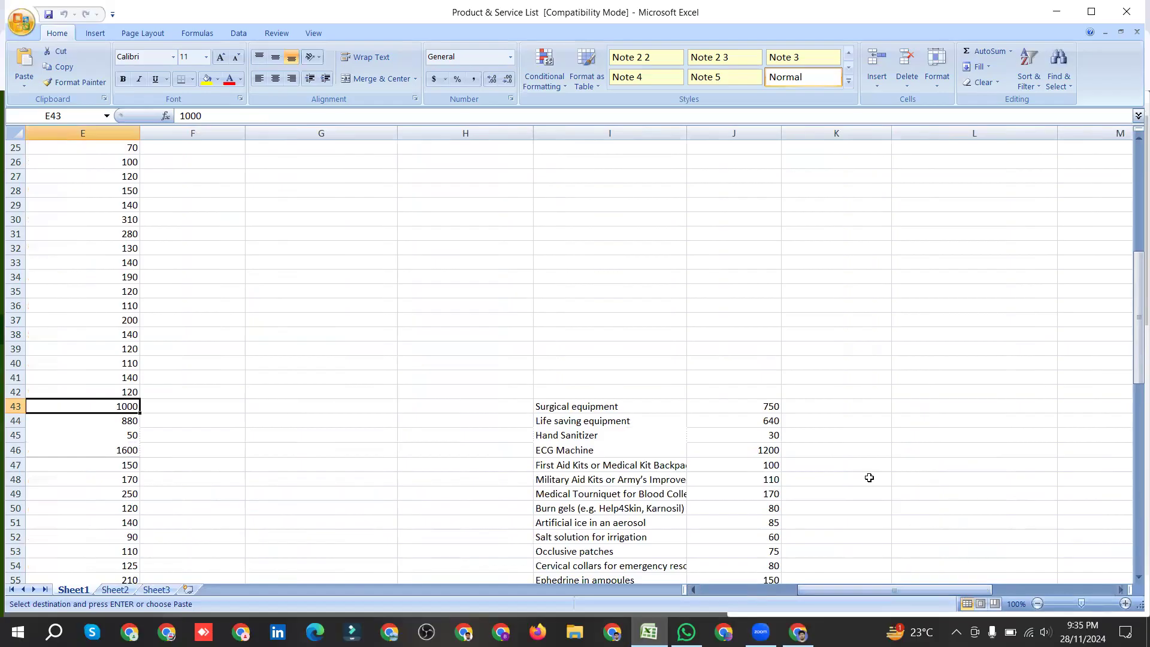
{"action": "left_click", "coordinate": [771, 405]}
{"action": "left_click_drag", "start_coordinate": [890, 593], "coordinate": [988, 593]}
{"action": "left_click", "coordinate": [780, 407]}
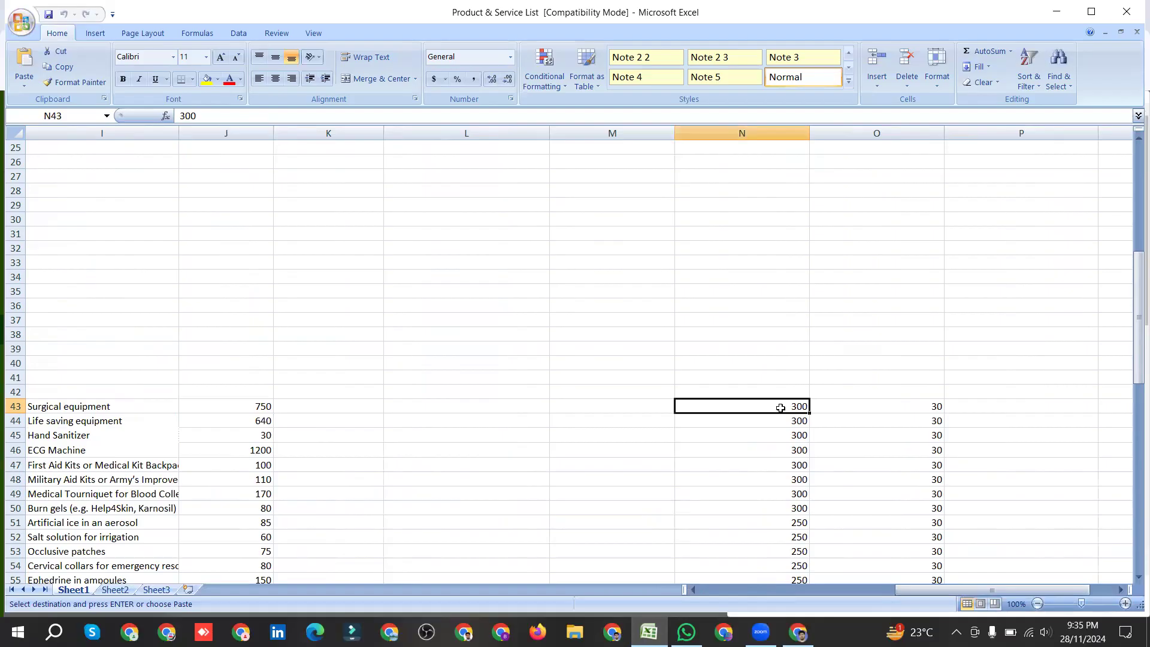
Step: Copy the Surgical equipment quantity from cell N43 and enter 300 as the initial quantity on hand in QuickBooks
{"action": "scroll", "coordinate": [780, 407], "scroll_direction": "up", "scroll_amount": 8}
{"action": "scroll", "coordinate": [761, 273], "scroll_direction": "down", "scroll_amount": 7}
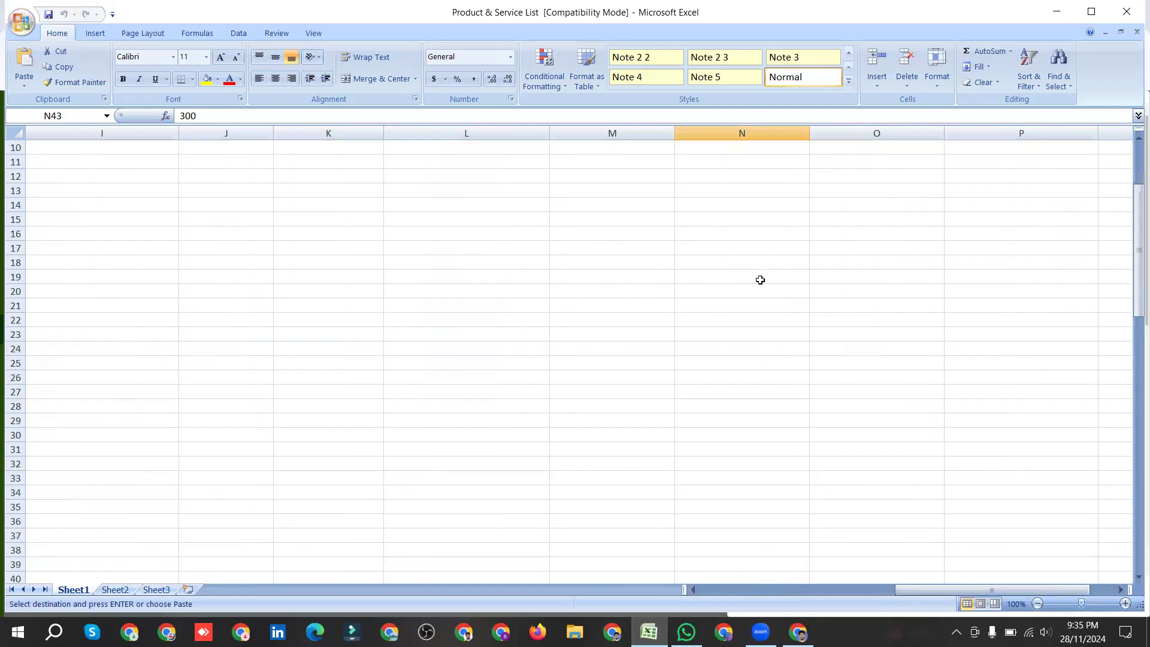
{"action": "right_click", "coordinate": [753, 447]}
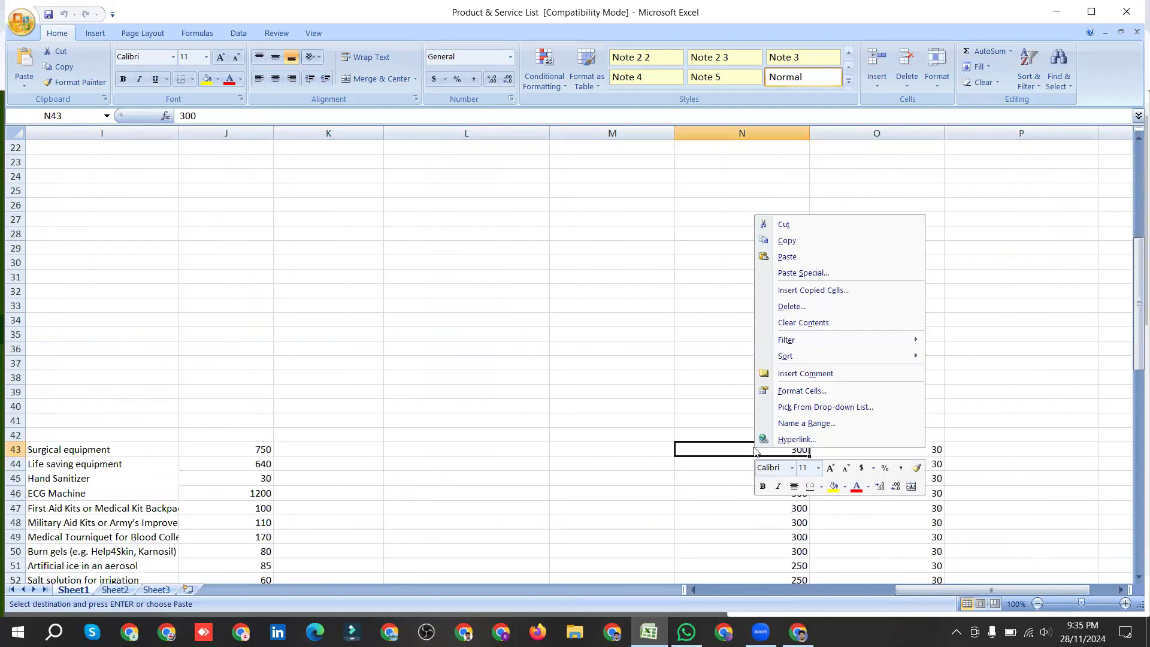
{"action": "key", "text": "Escape"}
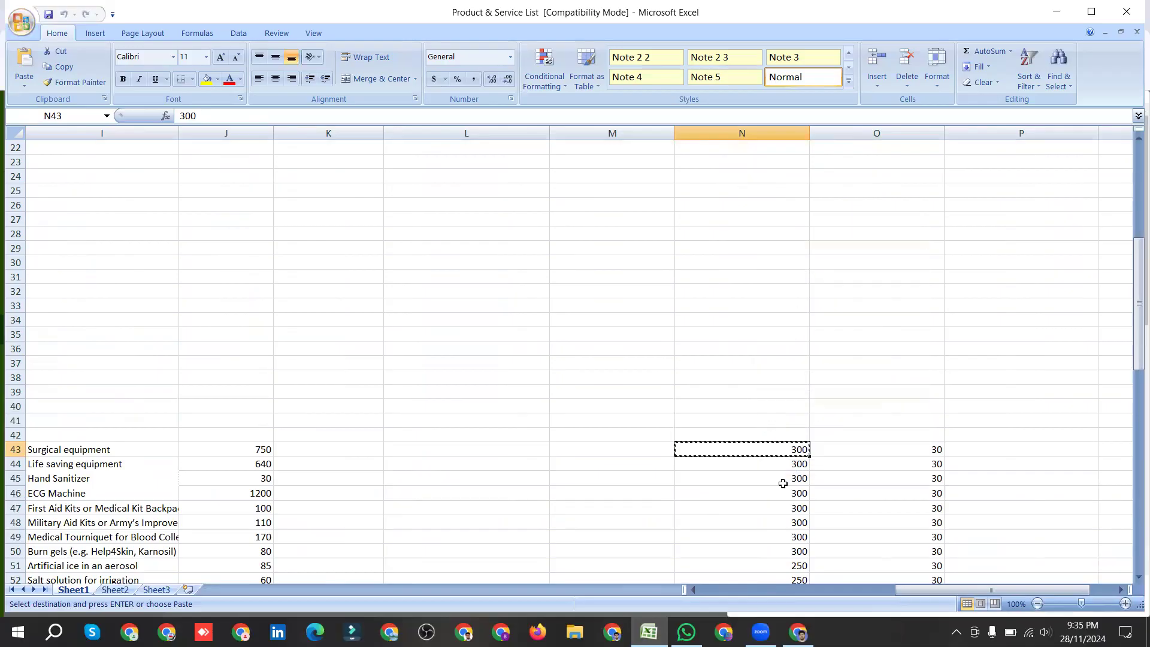
{"action": "left_click", "coordinate": [798, 631]}
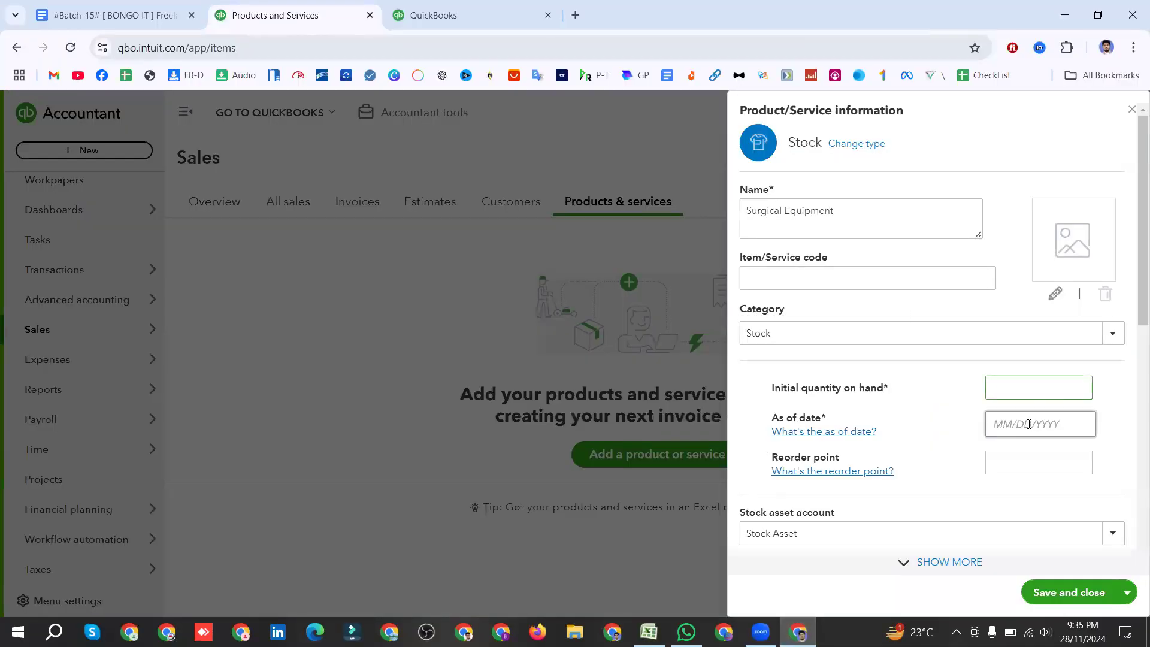
{"action": "key", "text": "ctrl+v"}
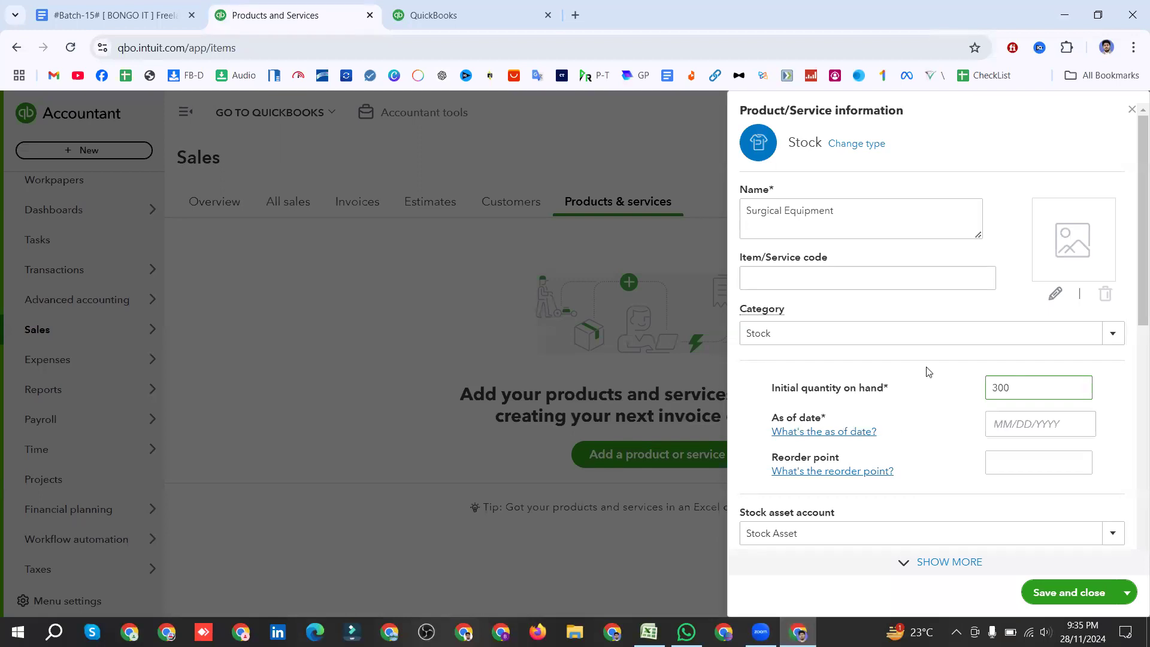
{"action": "left_click", "coordinate": [925, 383]}
Step: Set the Surgical Equipment product's as of date to 01/01/2018 using the calendar
{"action": "left_click", "coordinate": [1031, 424]}
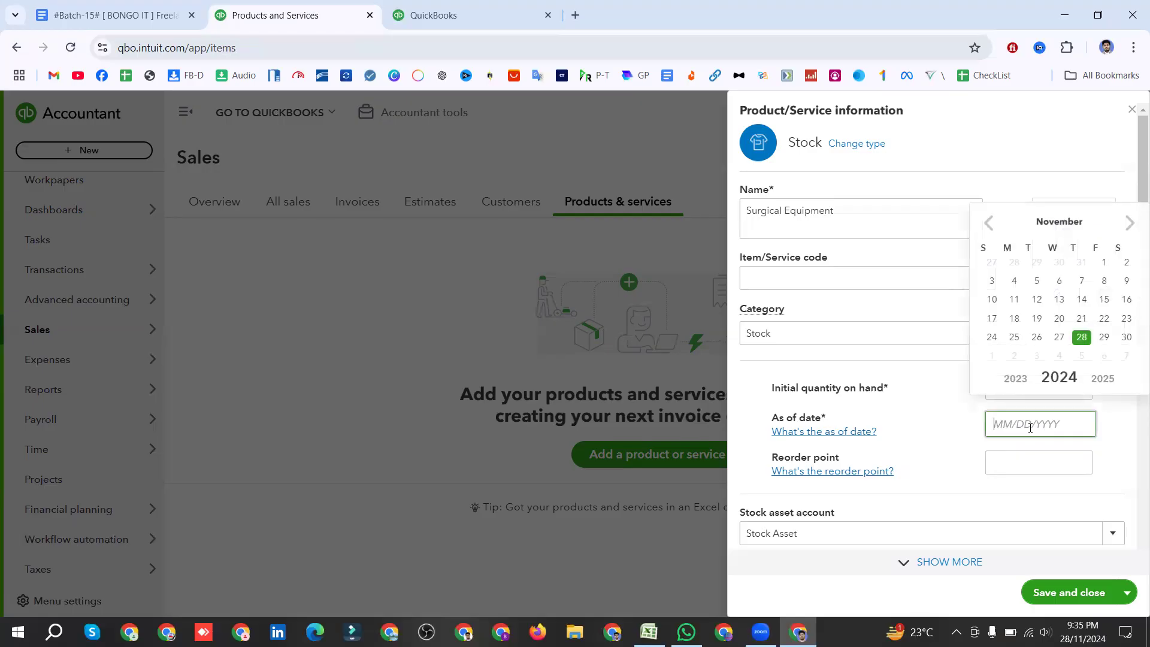
{"action": "left_click", "coordinate": [989, 224]}
{"action": "left_click", "coordinate": [988, 223]}
{"action": "left_click", "coordinate": [988, 224]}
{"action": "left_click", "coordinate": [989, 223]}
{"action": "left_click", "coordinate": [988, 224]}
{"action": "left_click", "coordinate": [988, 224]}
{"action": "left_click", "coordinate": [988, 223]}
{"action": "left_click", "coordinate": [989, 223]}
{"action": "left_click", "coordinate": [989, 223]}
{"action": "left_click", "coordinate": [988, 224]}
{"action": "left_click", "coordinate": [989, 223]}
{"action": "left_click", "coordinate": [988, 224]}
{"action": "left_click", "coordinate": [988, 224]}
{"action": "left_click", "coordinate": [988, 223]}
{"action": "left_click", "coordinate": [989, 223]}
{"action": "left_click", "coordinate": [988, 223]}
{"action": "left_click", "coordinate": [988, 223]}
{"action": "left_click", "coordinate": [988, 223]}
{"action": "left_click", "coordinate": [988, 223]}
{"action": "left_click", "coordinate": [988, 224]}
{"action": "left_click", "coordinate": [988, 224]}
{"action": "left_click", "coordinate": [988, 223]}
{"action": "left_click", "coordinate": [1014, 379]}
{"action": "left_click", "coordinate": [1013, 379]}
{"action": "left_click", "coordinate": [1014, 379]}
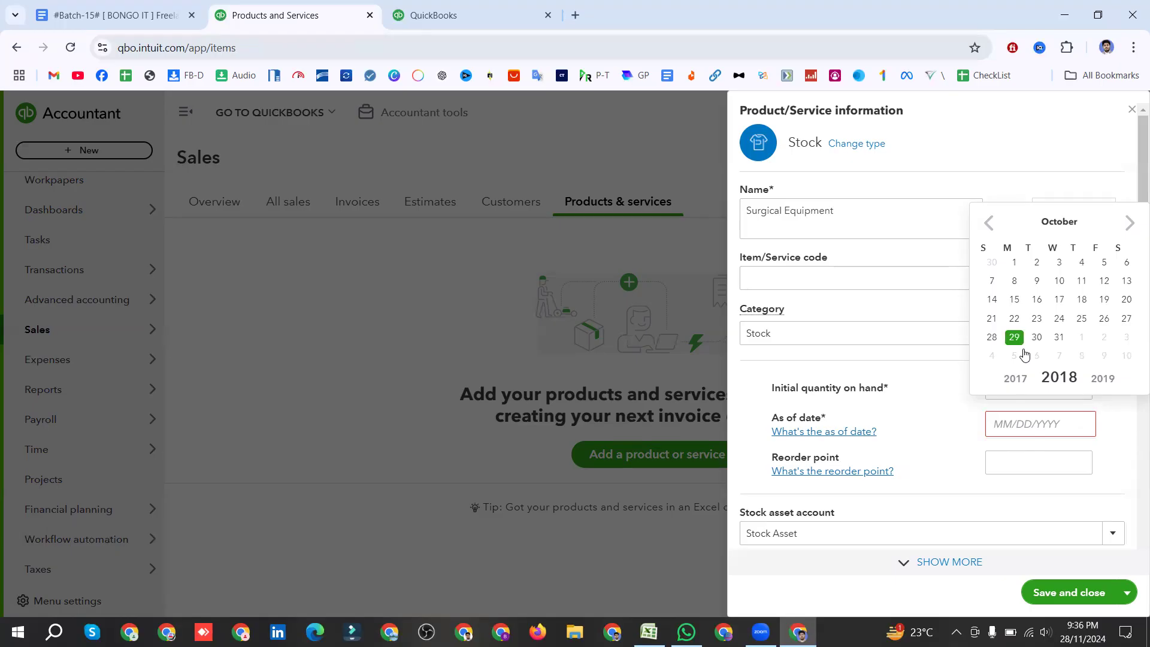
{"action": "left_click", "coordinate": [989, 224]}
{"action": "left_click", "coordinate": [989, 223]}
{"action": "left_click", "coordinate": [989, 224]}
{"action": "left_click", "coordinate": [989, 223]}
{"action": "left_click", "coordinate": [990, 223]}
{"action": "left_click", "coordinate": [989, 223]}
{"action": "left_click", "coordinate": [989, 223]}
{"action": "left_click", "coordinate": [989, 223]}
{"action": "left_click", "coordinate": [989, 224]}
{"action": "left_click", "coordinate": [989, 223]}
{"action": "left_click", "coordinate": [1129, 223]}
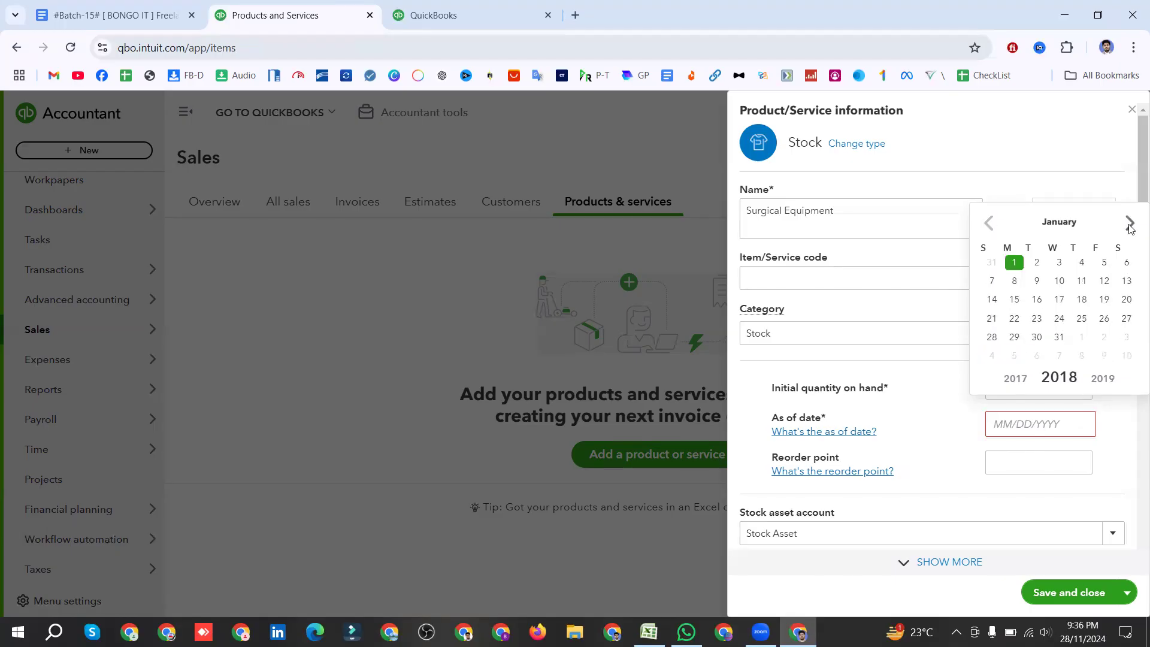
{"action": "left_click", "coordinate": [1017, 264]}
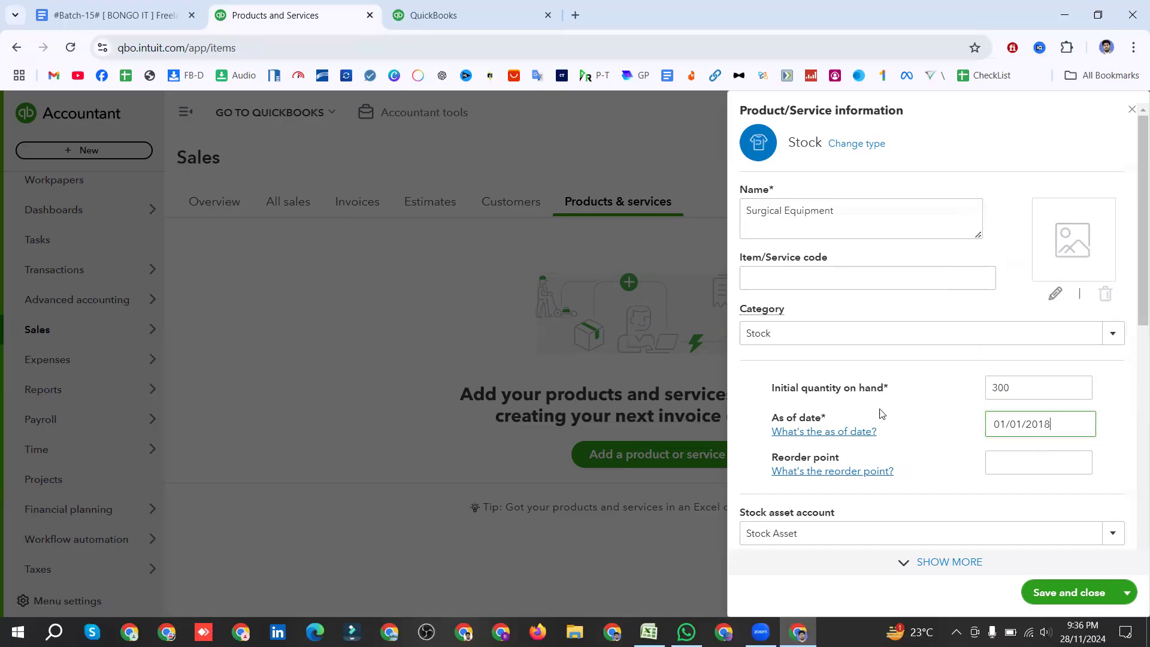
Step: Review the entered initial quantity and as of date against the Excel list, and return to QuickBooks
{"action": "double_click", "coordinate": [1035, 387]}
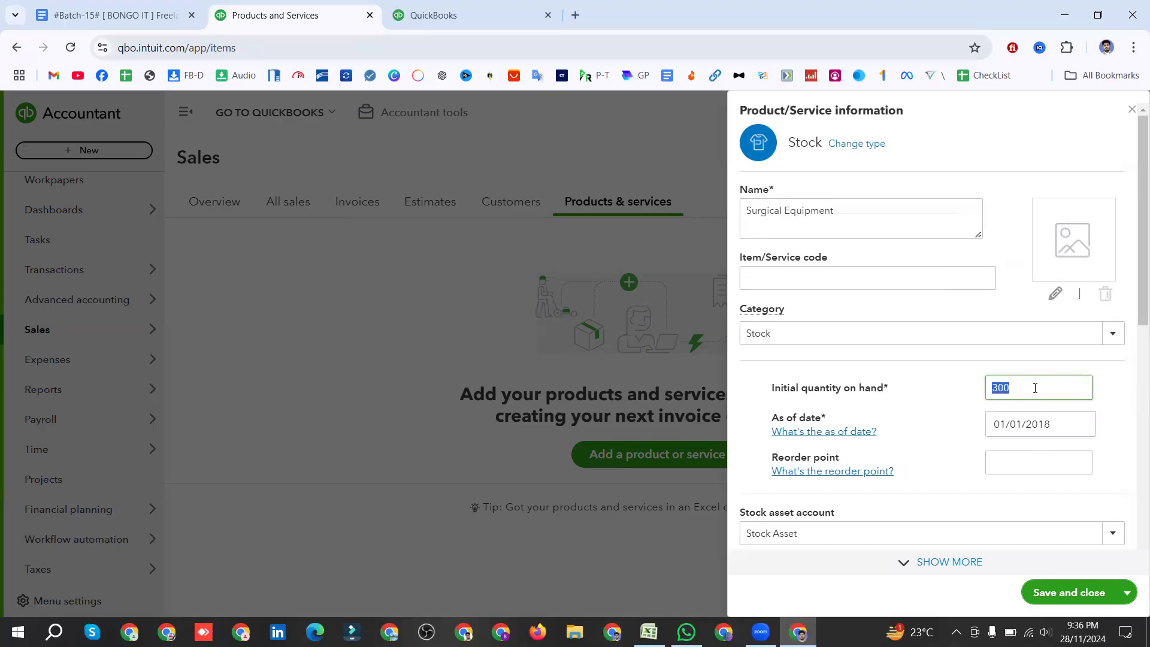
{"action": "left_click", "coordinate": [1017, 390]}
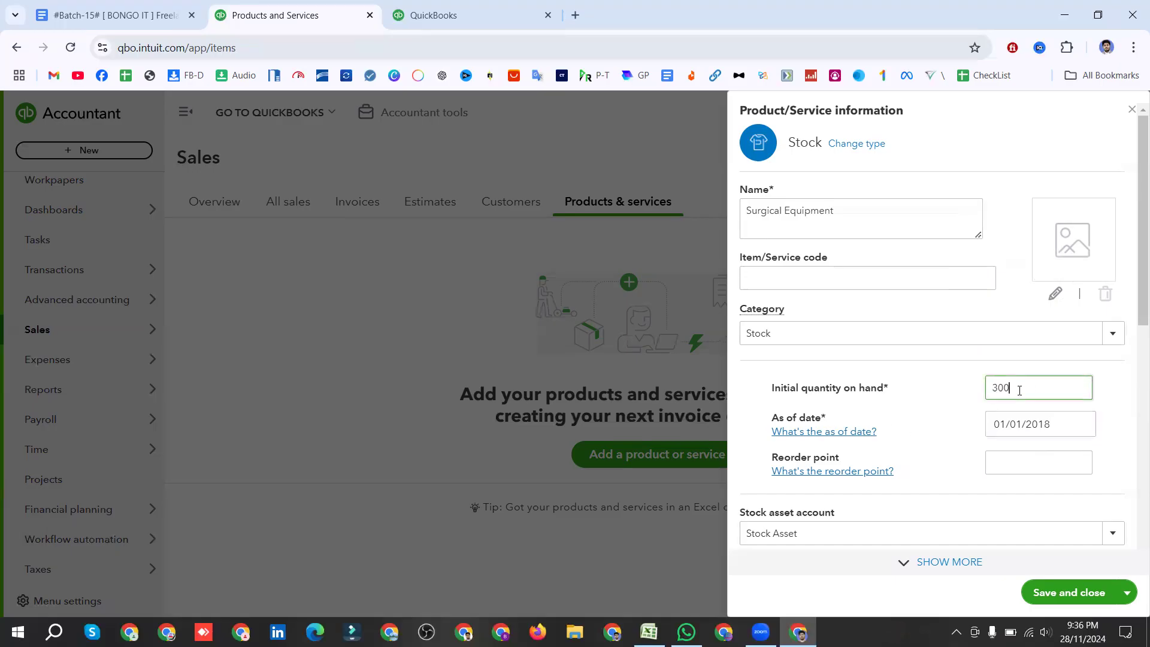
{"action": "left_click", "coordinate": [1060, 424]}
{"action": "left_click", "coordinate": [940, 428]}
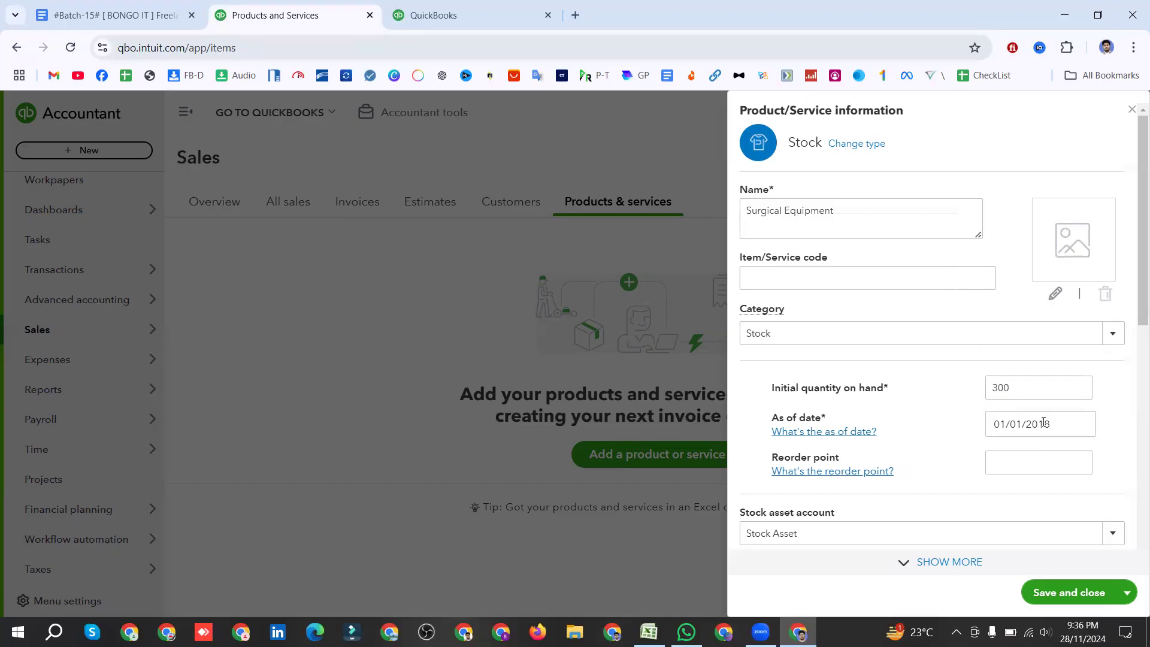
{"action": "key", "text": "alt+Tab"}
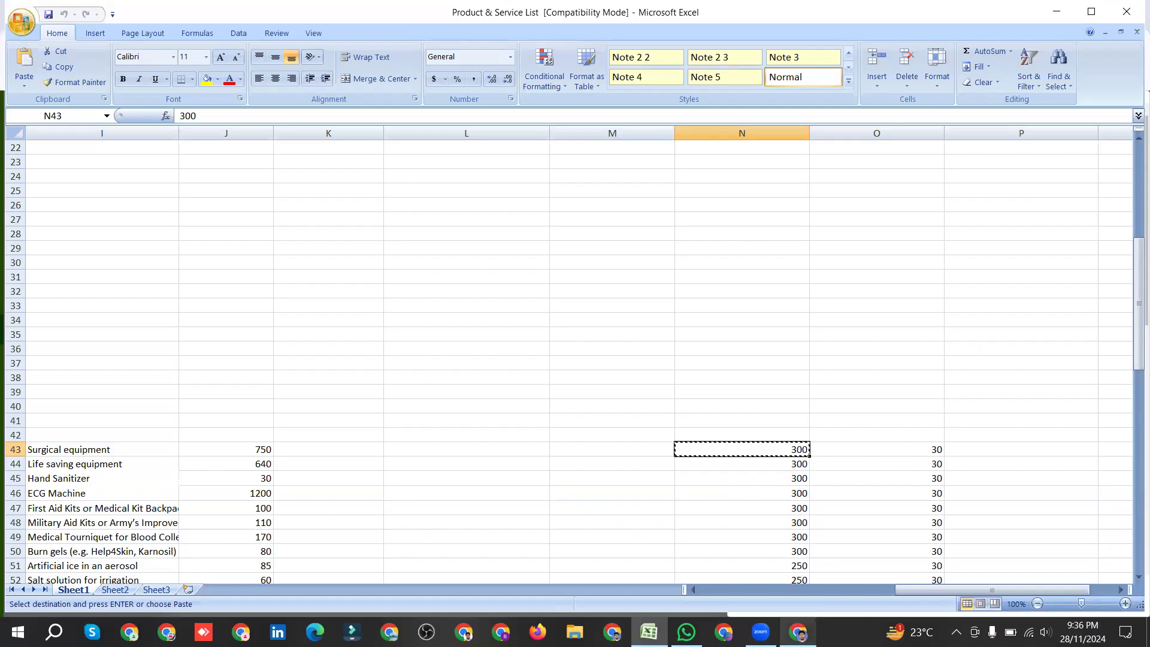
{"action": "key", "text": "alt+Tab"}
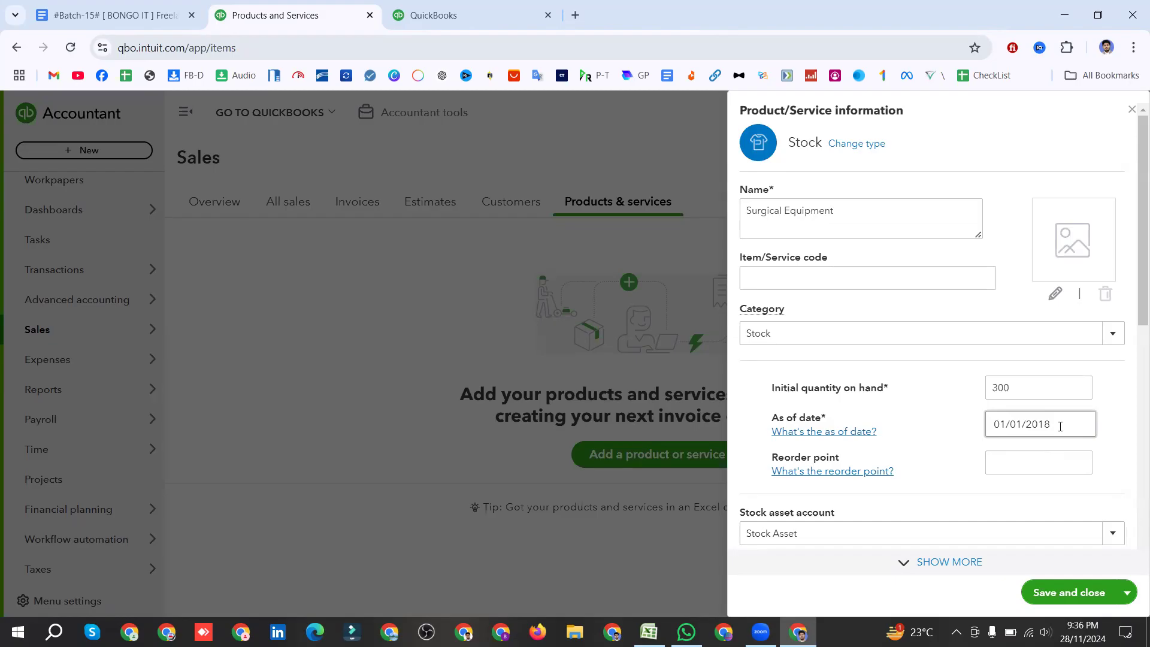
{"action": "left_click", "coordinate": [649, 631]}
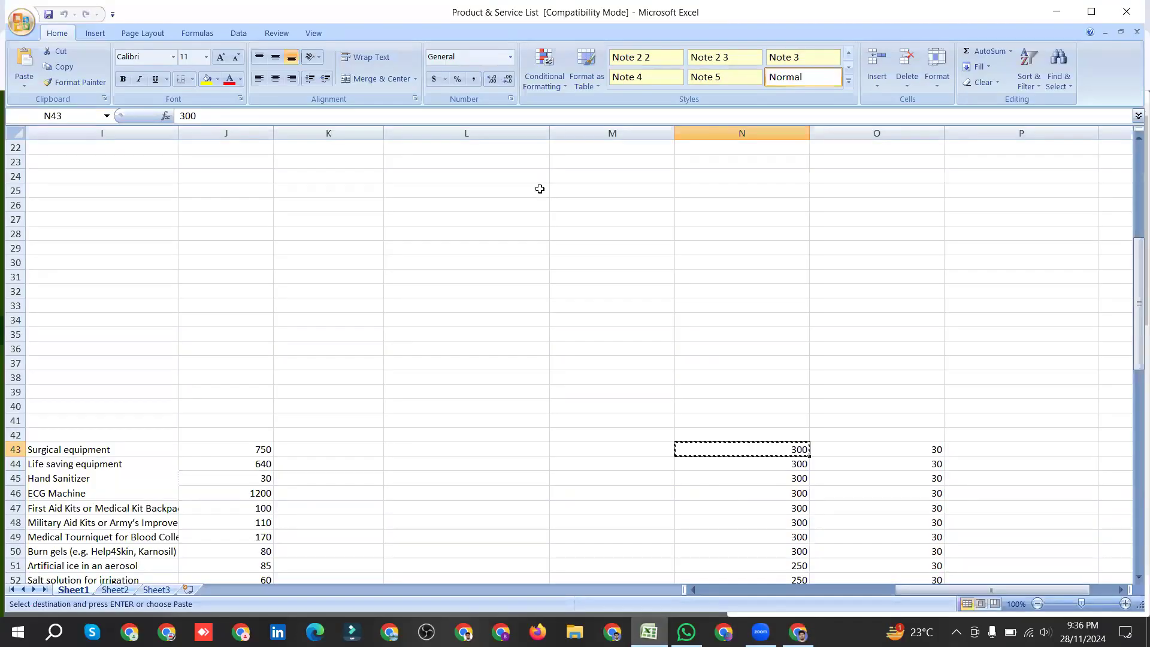
{"action": "left_click", "coordinate": [798, 631]}
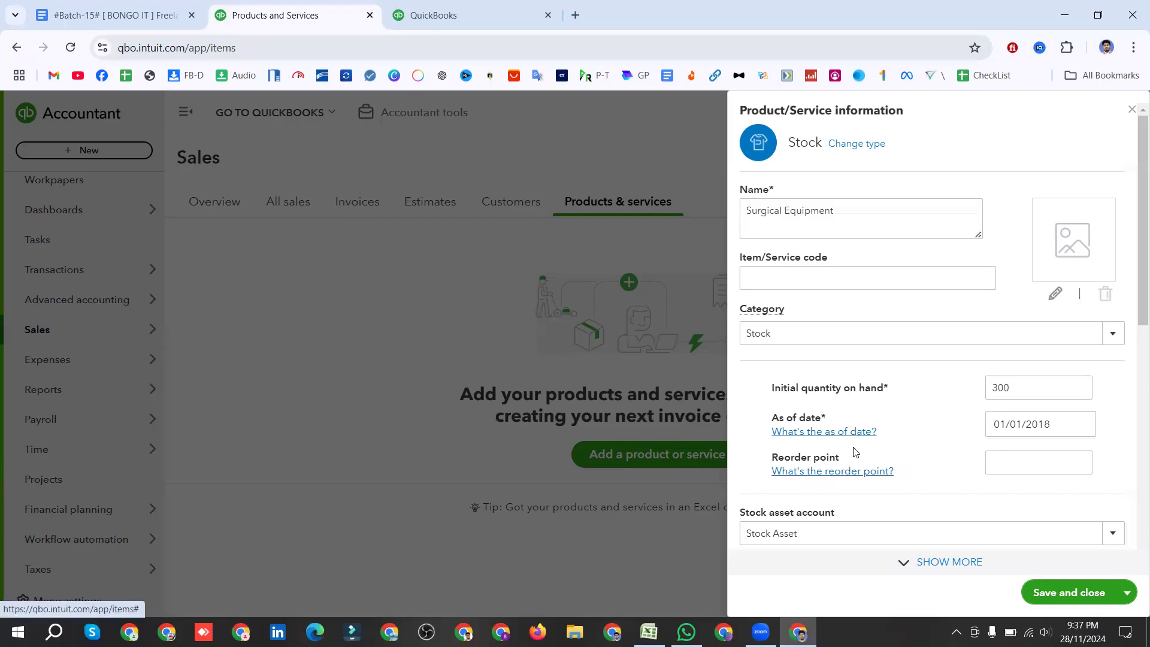
Step: Examine the as of date, initial quantity on hand and reorder point fields of the Surgical Equipment product
{"action": "left_click_drag", "start_coordinate": [833, 418], "coordinate": [768, 415]}
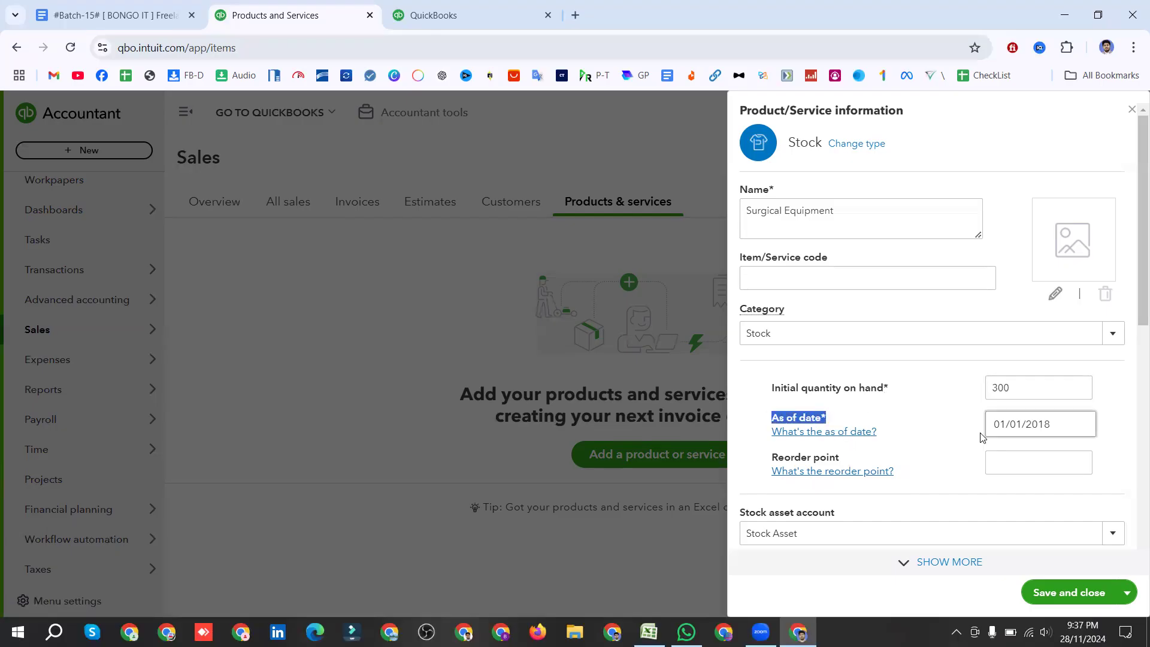
{"action": "left_click_drag", "start_coordinate": [898, 387], "coordinate": [772, 388]}
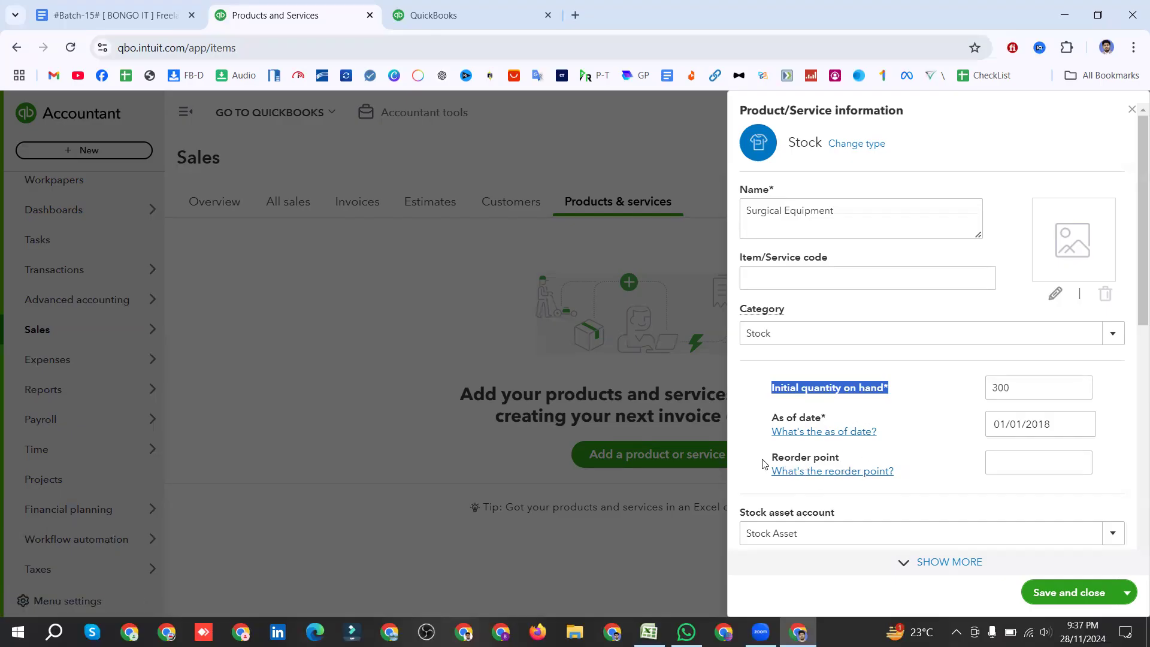
{"action": "left_click_drag", "start_coordinate": [766, 458], "coordinate": [853, 466]}
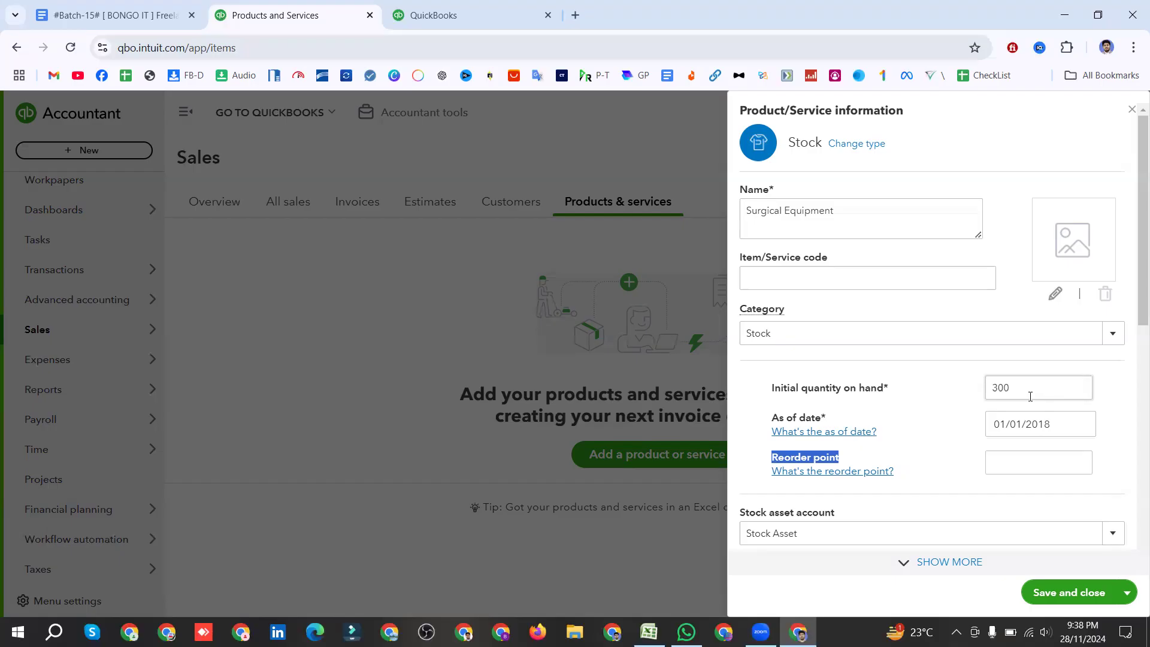
{"action": "double_click", "coordinate": [1024, 393]}
{"action": "left_click", "coordinate": [1020, 390]}
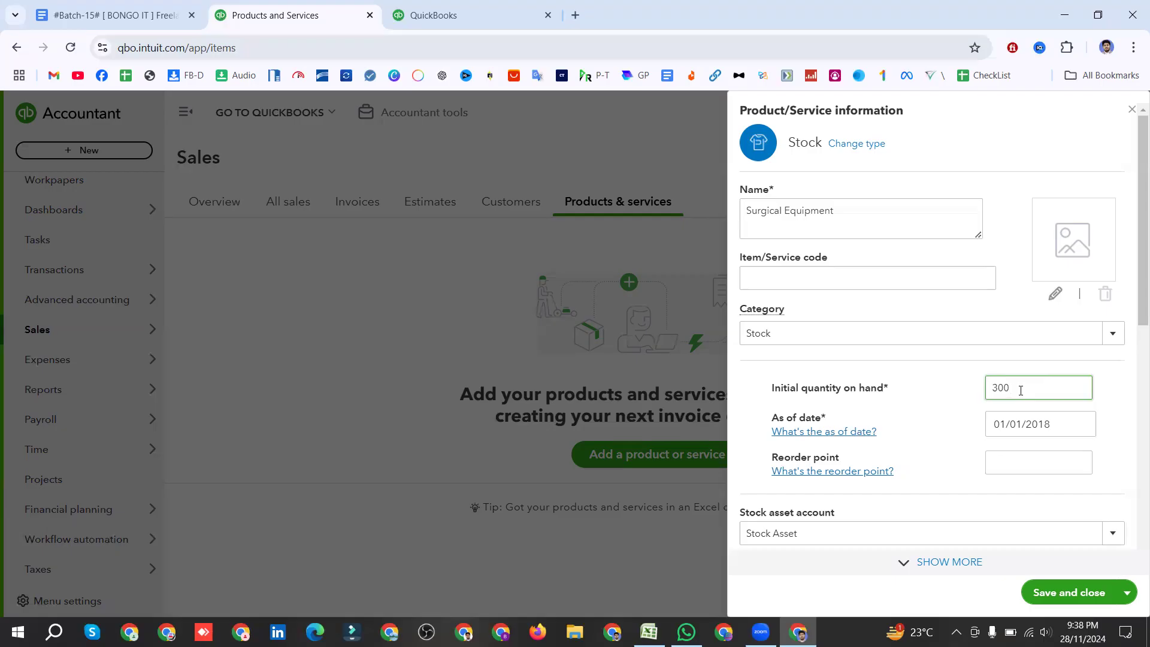
{"action": "left_click", "coordinate": [1008, 462]}
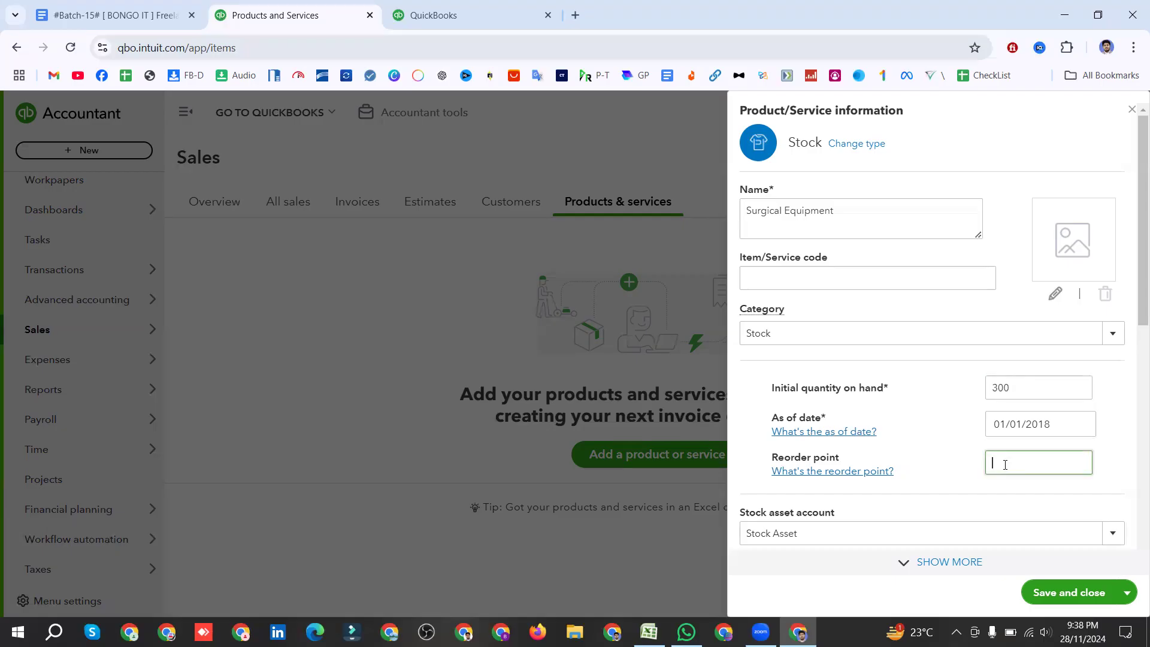
{"action": "double_click", "coordinate": [1023, 386]}
{"action": "left_click", "coordinate": [1024, 387]}
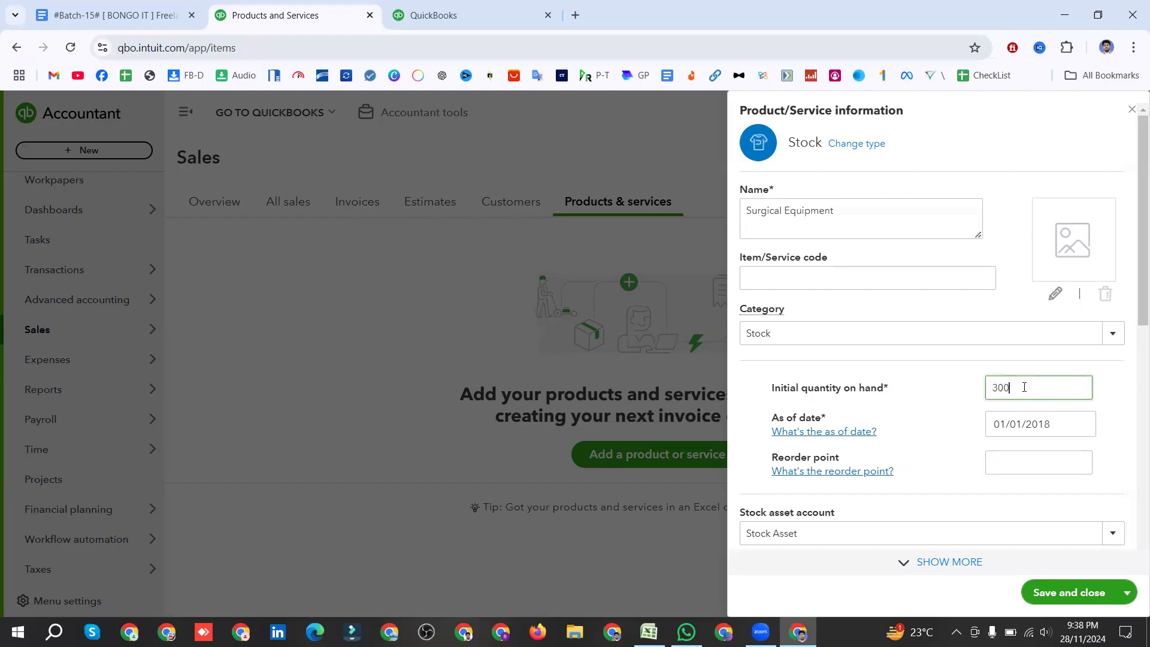
Step: Review the reorder quantities in column O of the Excel product list and copy the Surgical equipment value from cell O43
{"action": "left_click", "coordinate": [996, 461]}
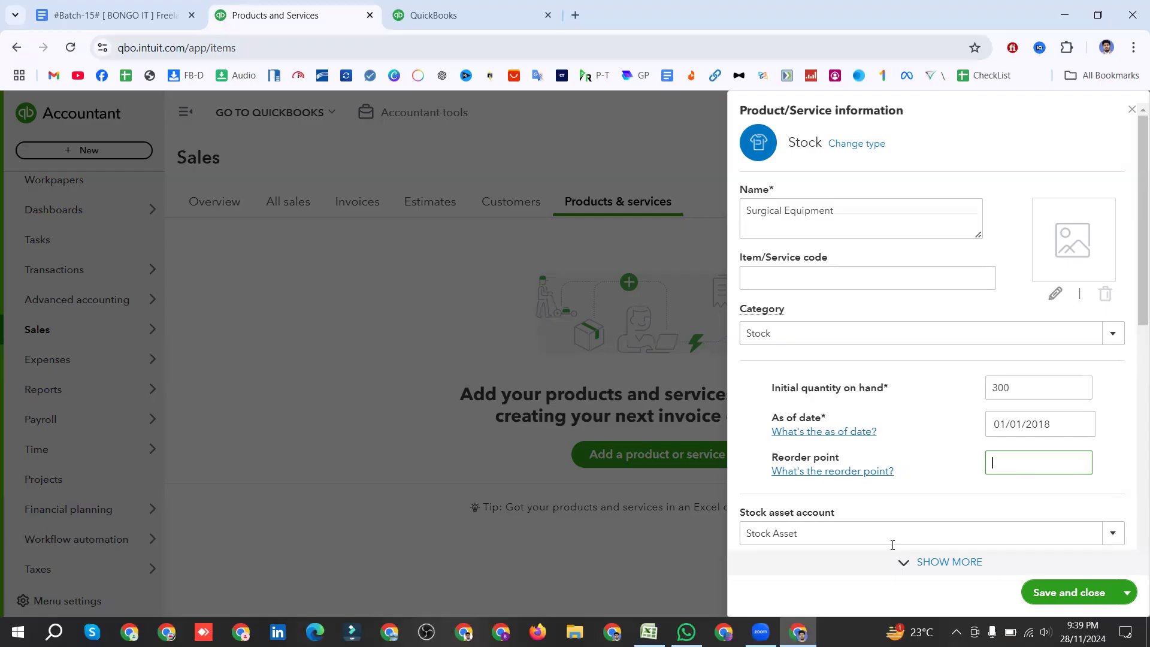
{"action": "key", "text": "alt+Tab"}
{"action": "left_click", "coordinate": [910, 450]}
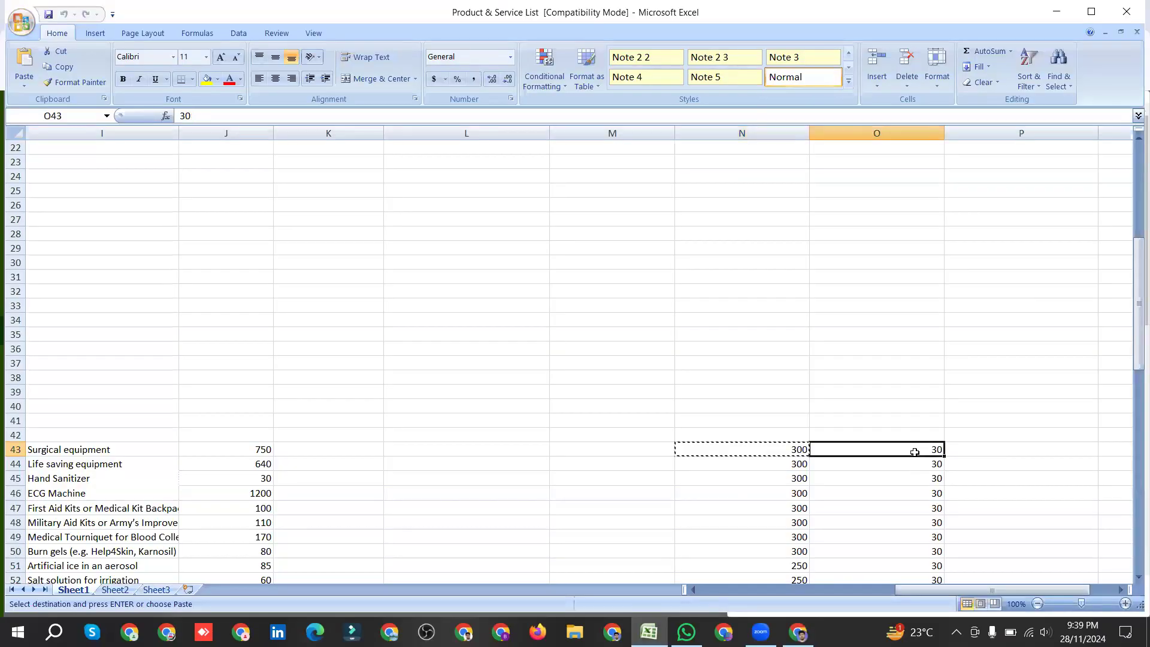
{"action": "scroll", "coordinate": [916, 449], "scroll_direction": "down", "scroll_amount": 2}
{"action": "scroll", "coordinate": [920, 371], "scroll_direction": "down", "scroll_amount": 16}
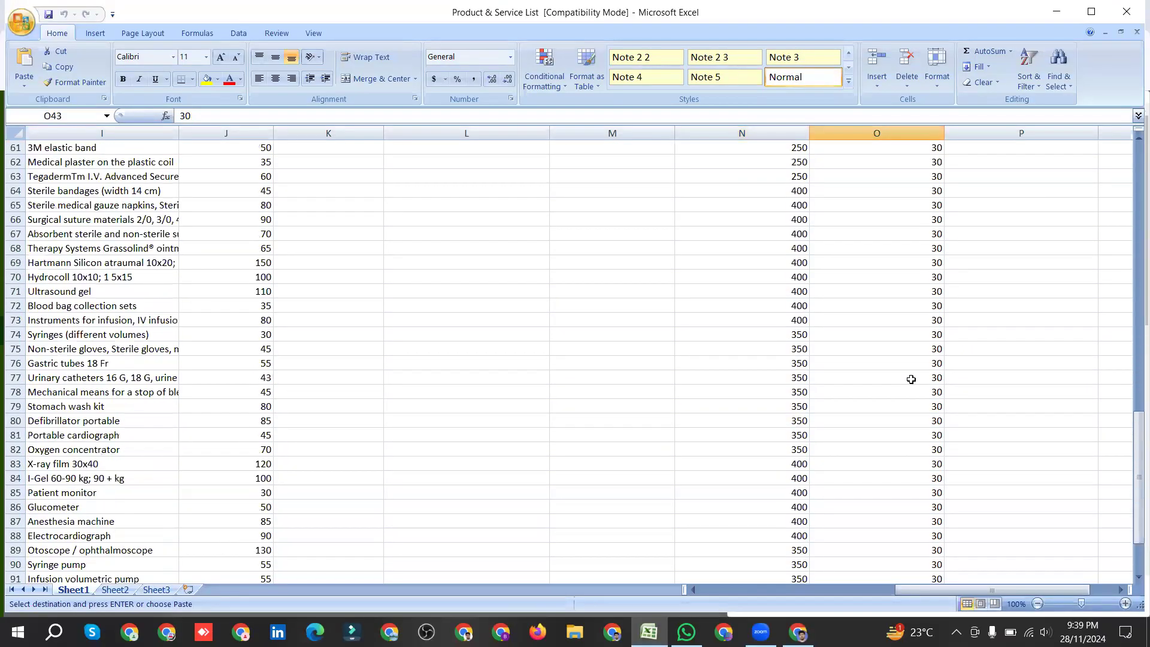
{"action": "left_click", "coordinate": [916, 434]}
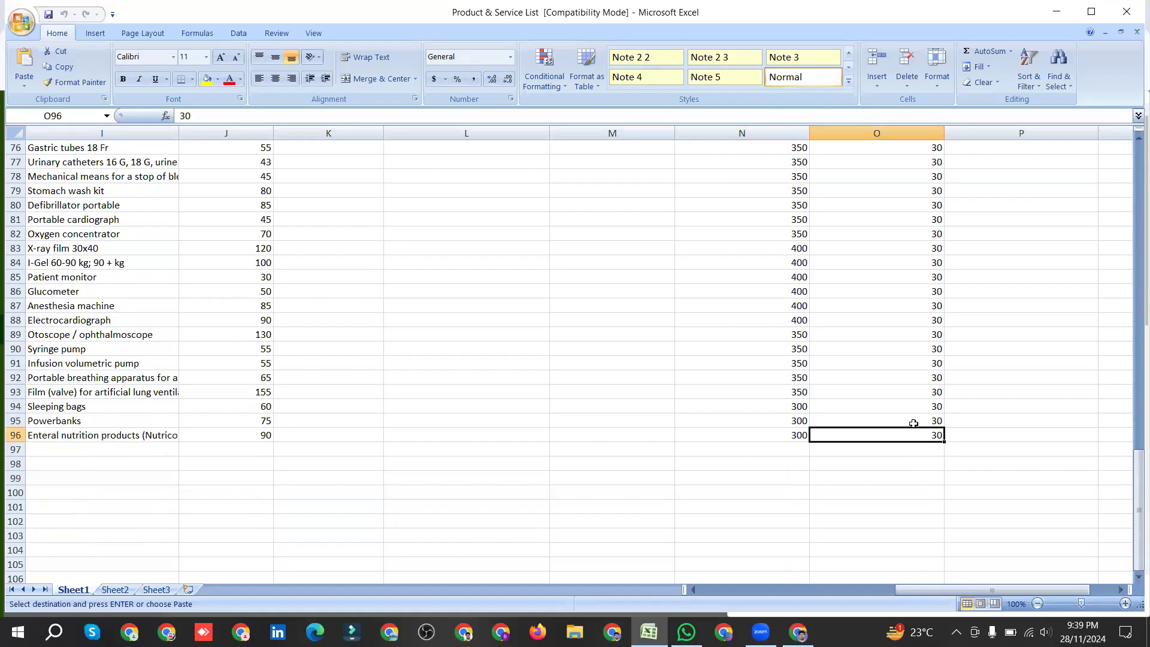
{"action": "scroll", "coordinate": [913, 422], "scroll_direction": "up", "scroll_amount": 15}
{"action": "left_click", "coordinate": [911, 333]}
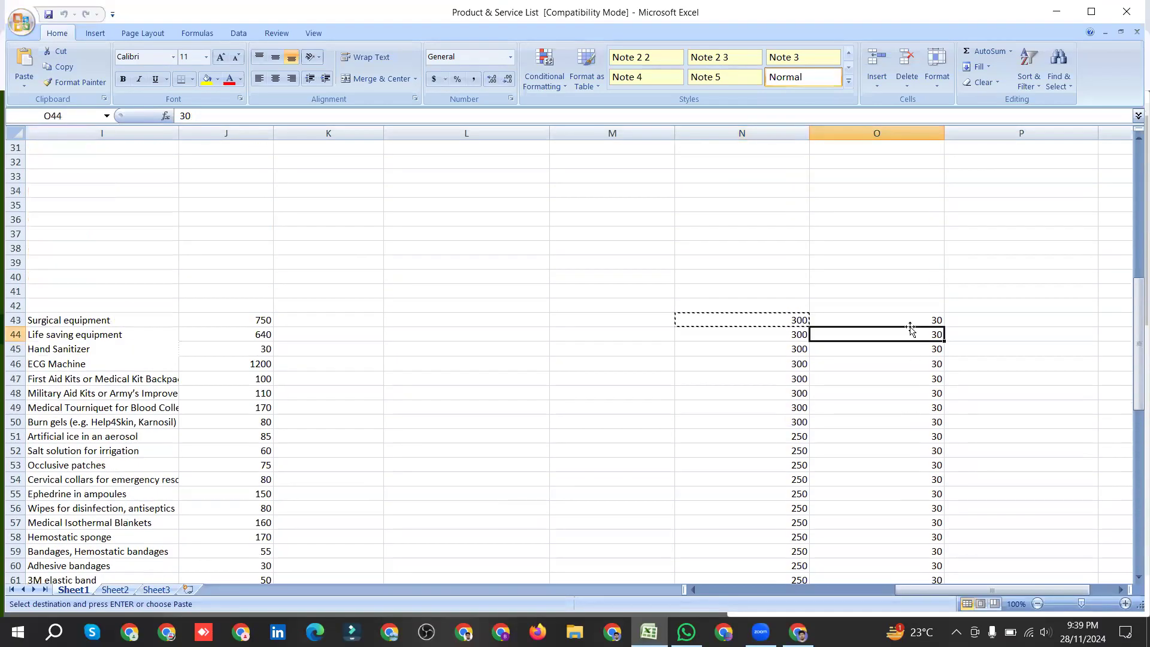
{"action": "left_click", "coordinate": [905, 318]}
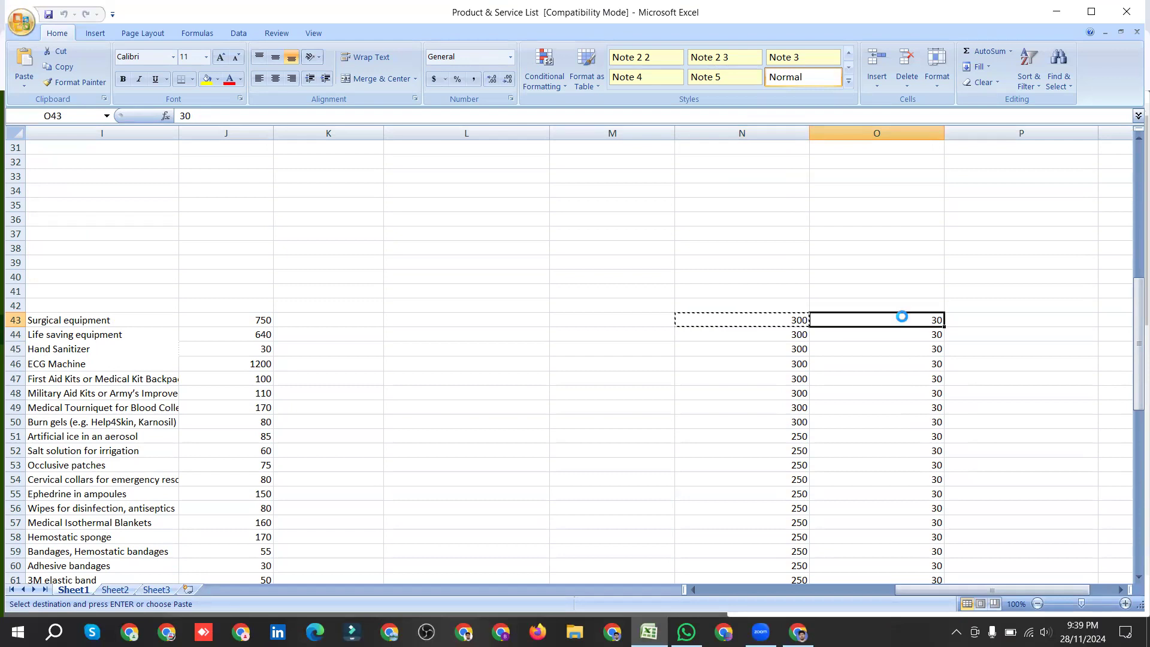
{"action": "key", "text": "ctrl+c"}
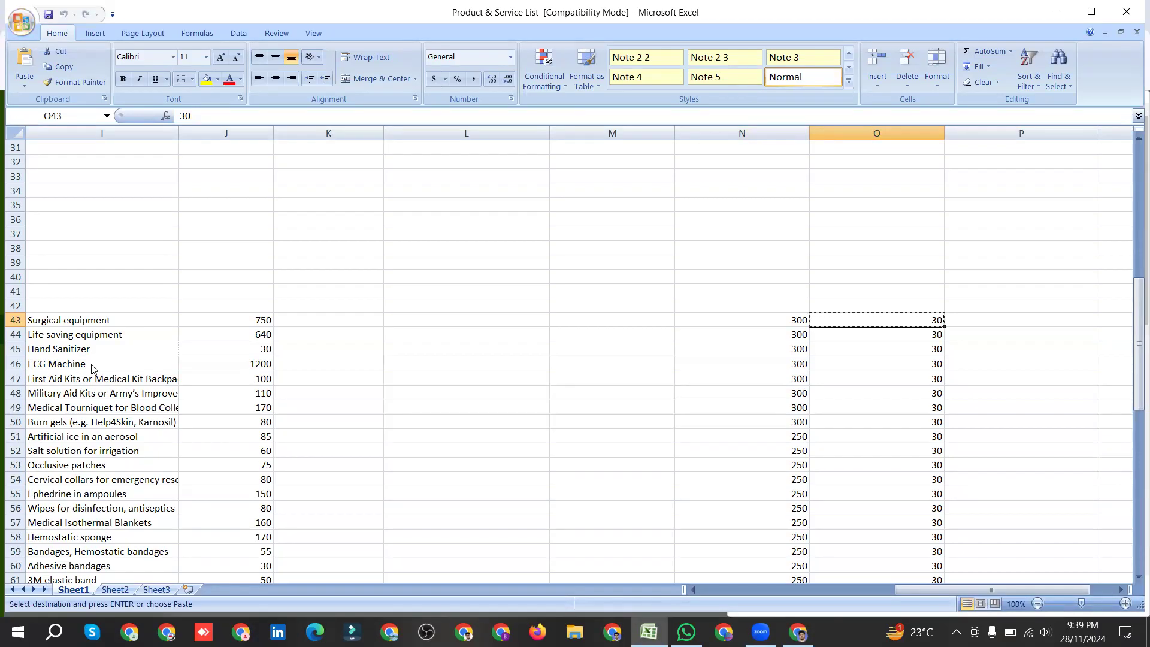
Step: Return from the Excel list to QuickBooks and set the Surgical Equipment product's reorder point to 30
{"action": "left_click", "coordinate": [81, 372]}
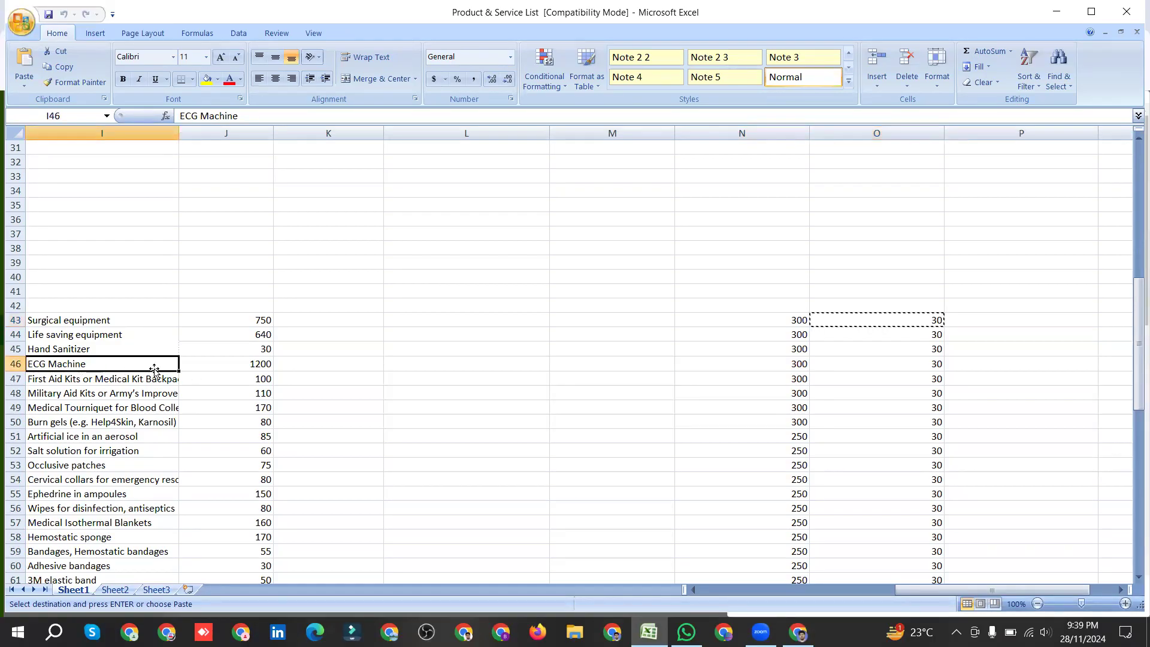
{"action": "left_click", "coordinate": [239, 368]}
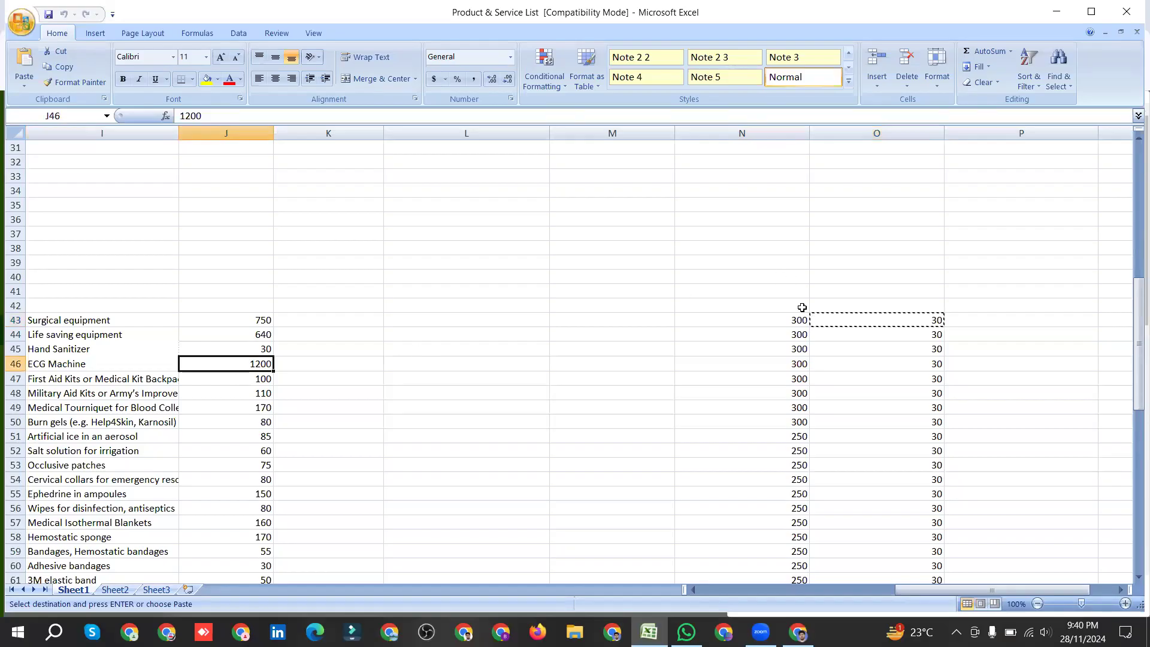
{"action": "left_click", "coordinate": [909, 320]}
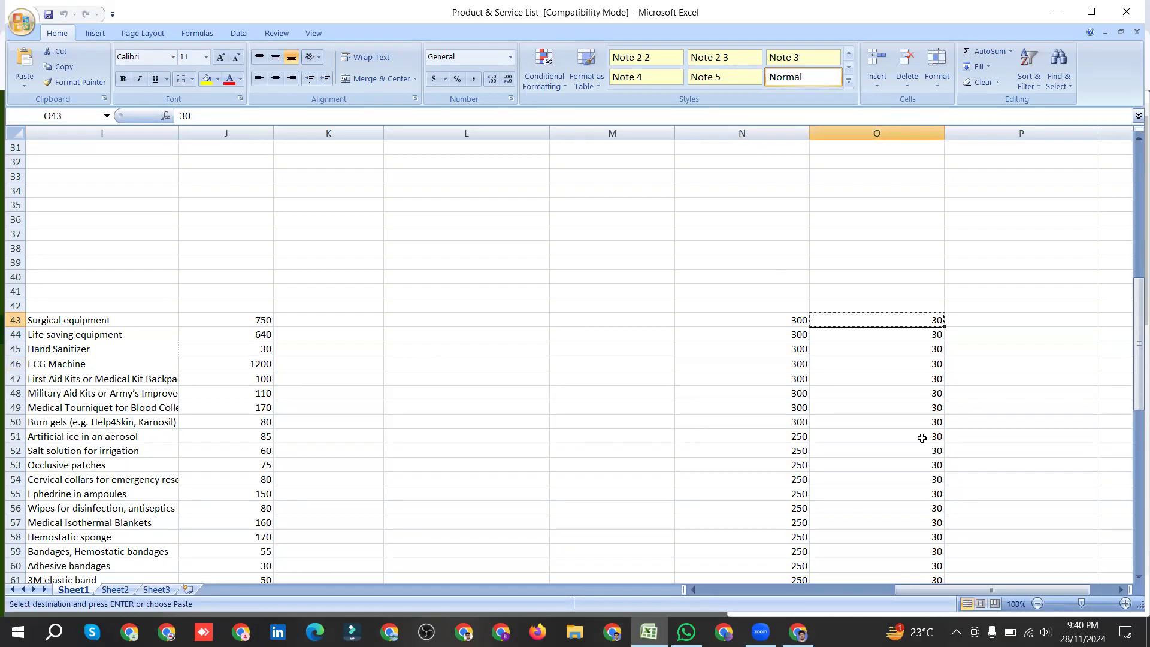
{"action": "left_click", "coordinate": [797, 631]}
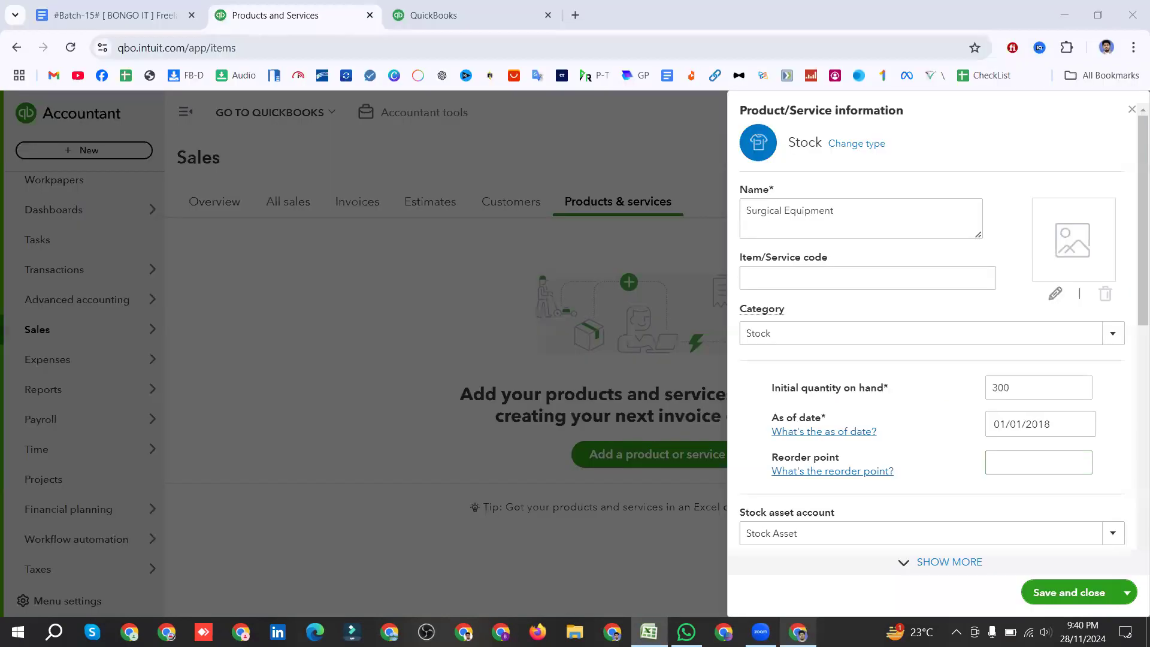
{"action": "left_click", "coordinate": [1000, 462]}
{"action": "type", "text": "30"}
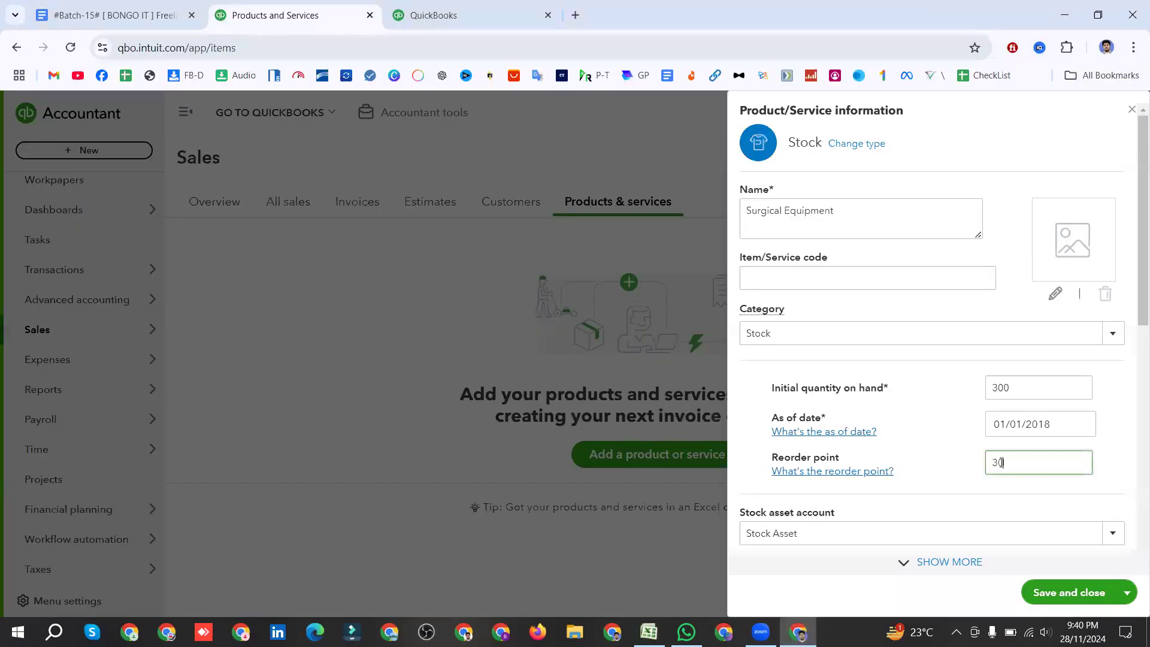
Step: Check the header of column O in the Excel list against the reorder point, and return to QuickBooks
{"action": "left_click", "coordinate": [649, 632]}
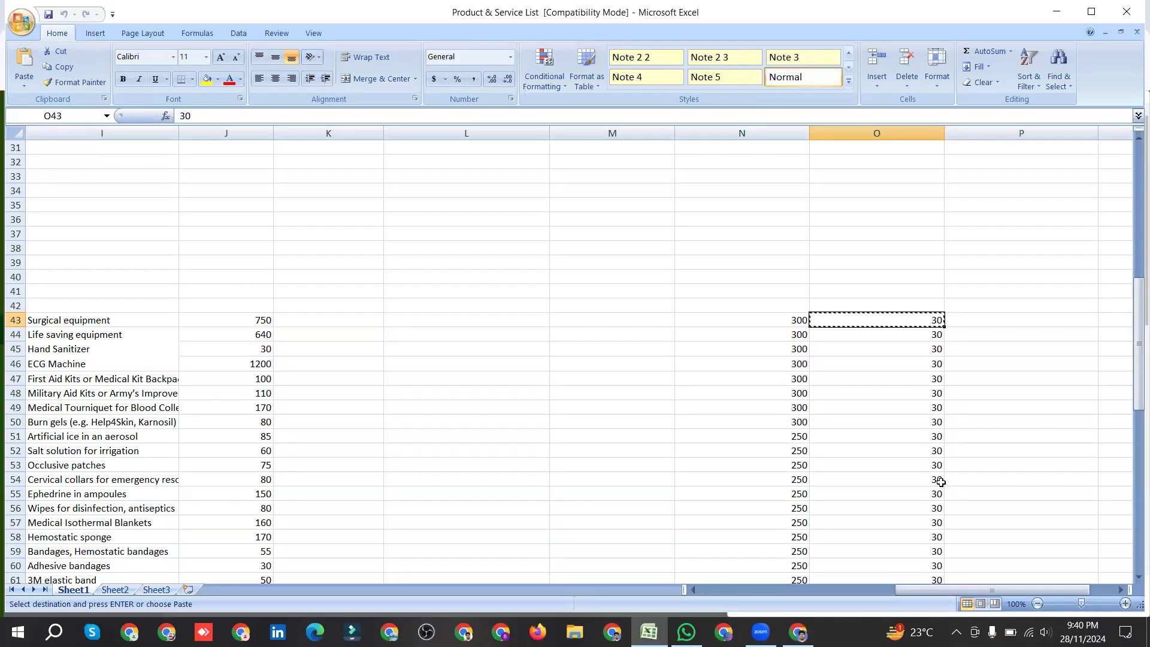
{"action": "scroll", "coordinate": [934, 453], "scroll_direction": "up", "scroll_amount": 10}
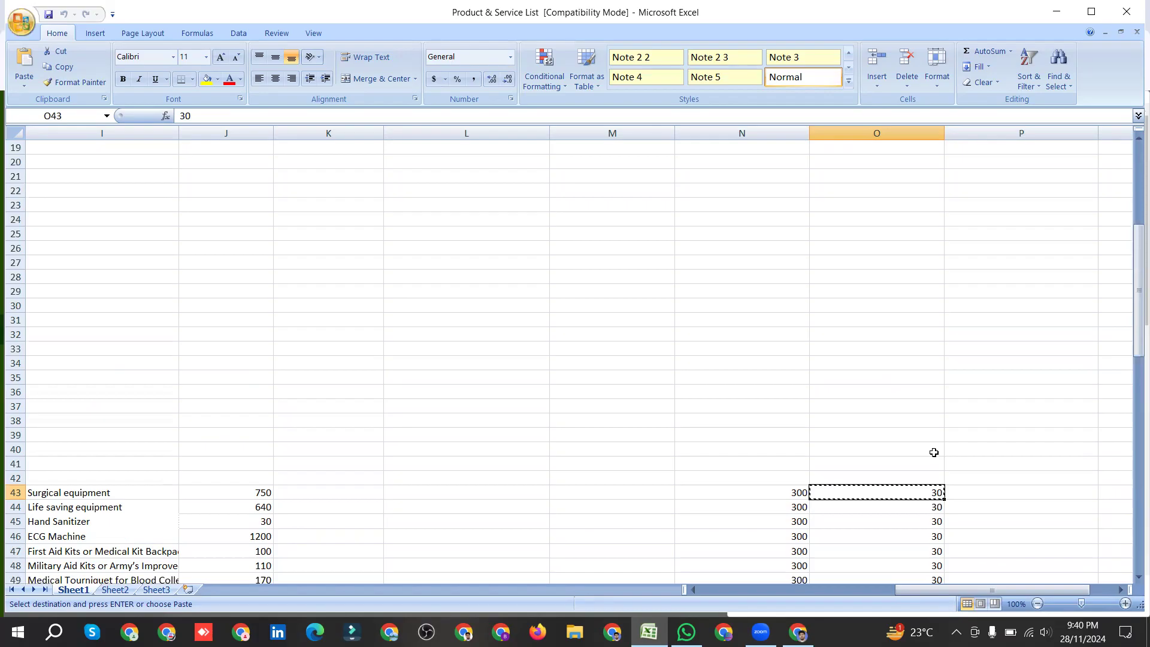
{"action": "left_click", "coordinate": [876, 150]}
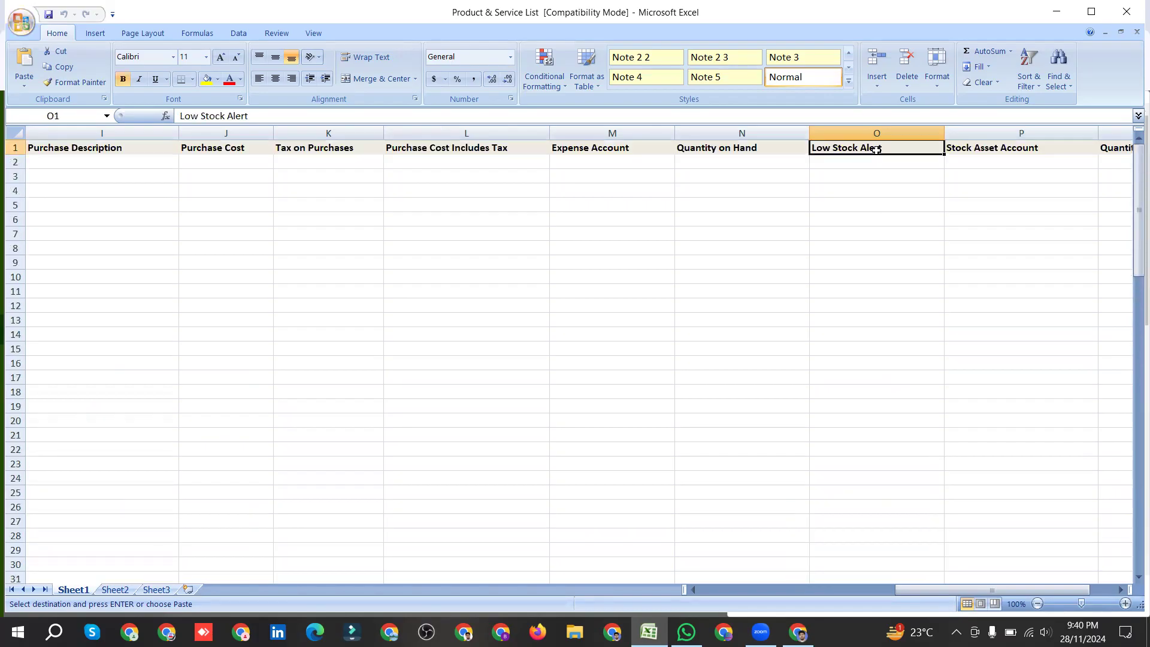
{"action": "scroll", "coordinate": [875, 151], "scroll_direction": "down", "scroll_amount": 9}
{"action": "left_click", "coordinate": [896, 363]}
{"action": "left_click", "coordinate": [798, 631]}
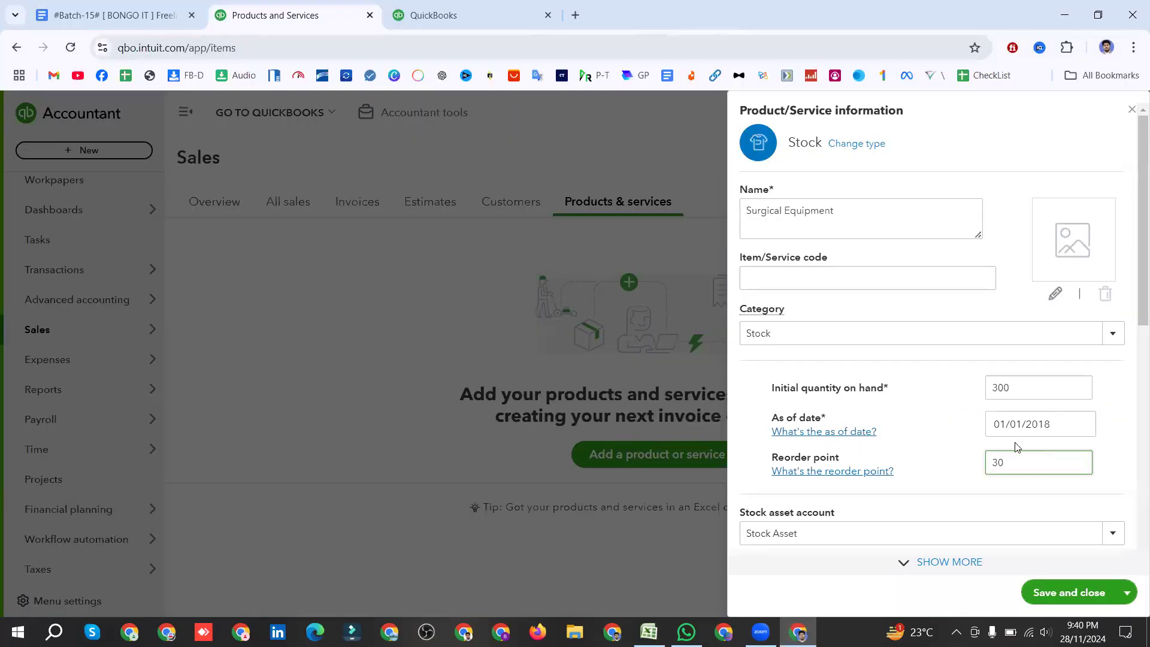
Step: Choose Stock Asset as the stock asset account for the Surgical Equipment product
{"action": "scroll", "coordinate": [1018, 446], "scroll_direction": "down", "scroll_amount": 4}
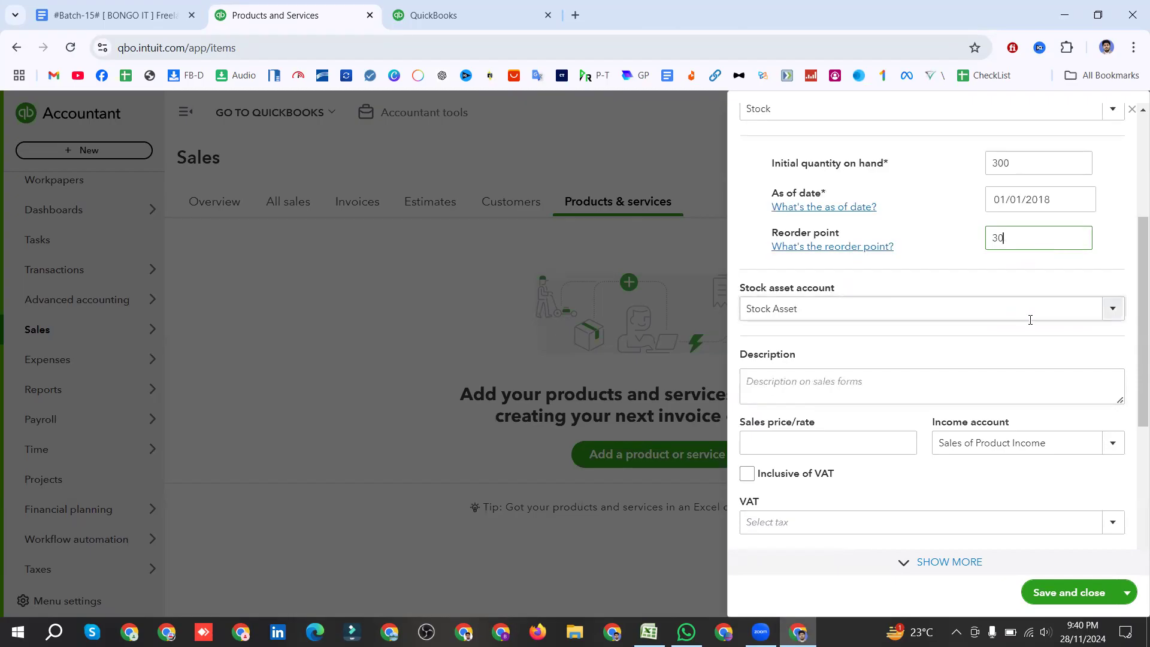
{"action": "left_click", "coordinate": [1112, 310]}
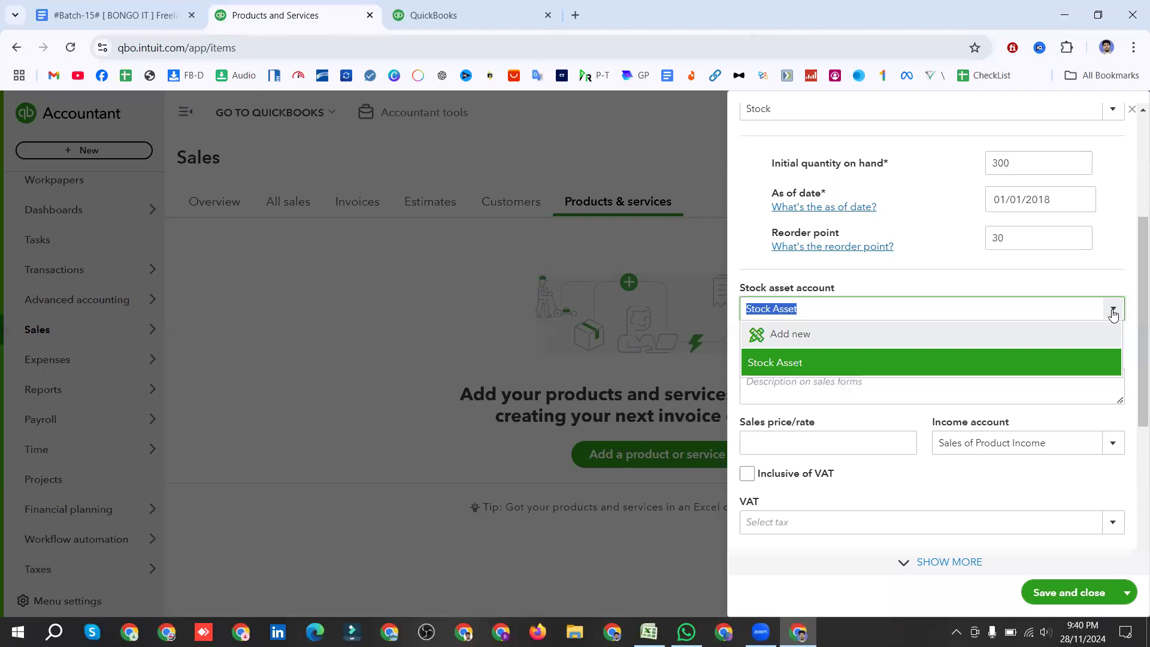
{"action": "left_click", "coordinate": [790, 364]}
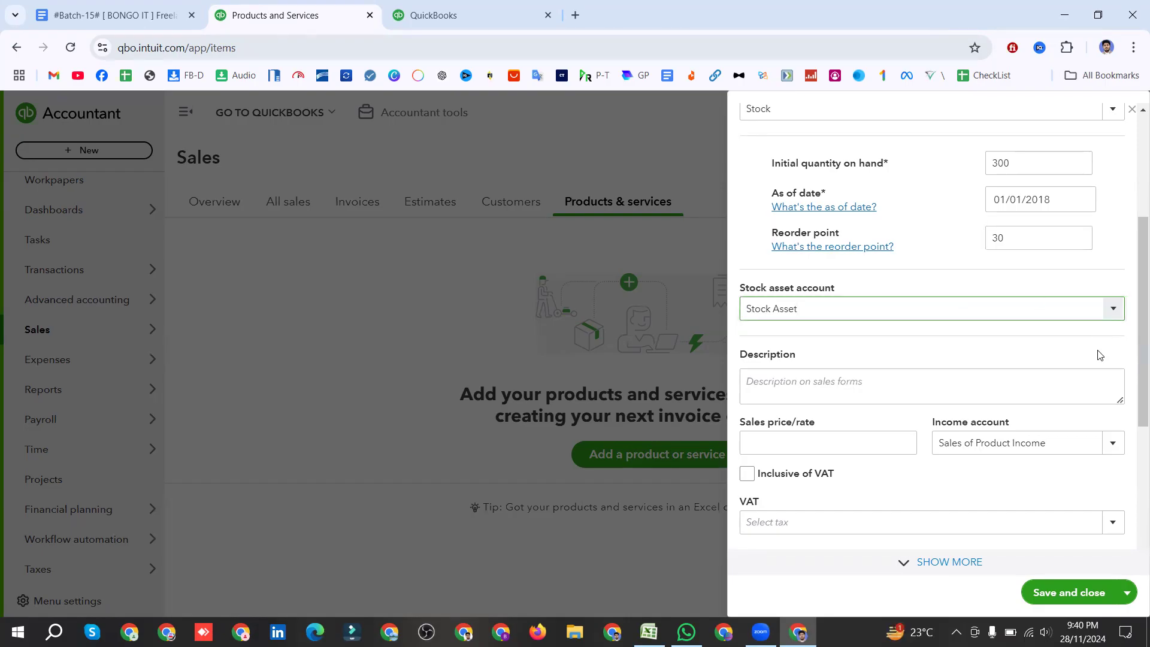
Step: Copy the product name Surgical Equipment into the sales description
{"action": "scroll", "coordinate": [857, 275], "scroll_direction": "up", "scroll_amount": 4}
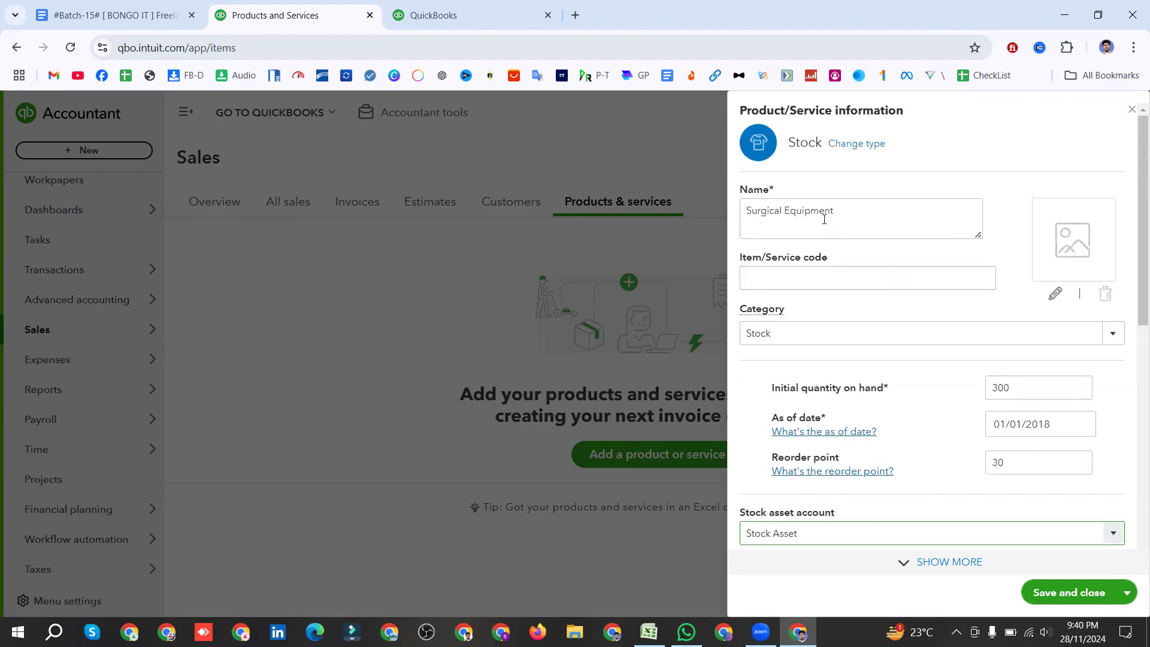
{"action": "triple_click", "coordinate": [812, 216]}
{"action": "scroll", "coordinate": [812, 216], "scroll_direction": "down", "scroll_amount": 6}
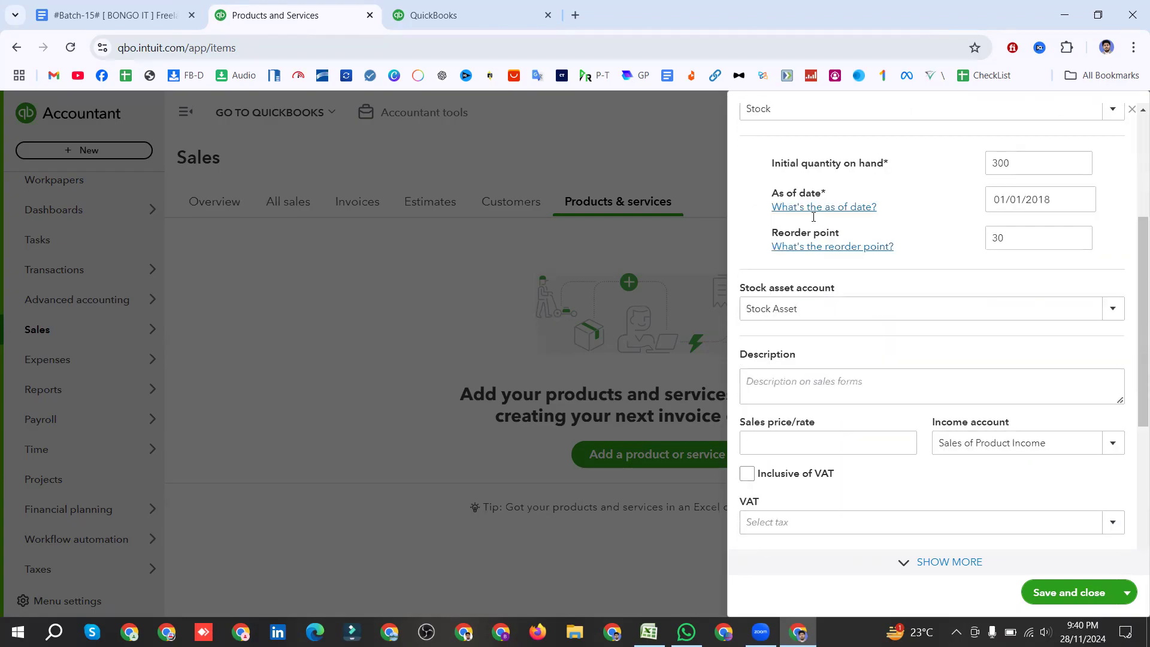
{"action": "left_click", "coordinate": [777, 231]}
{"action": "key", "text": "ctrl+v"}
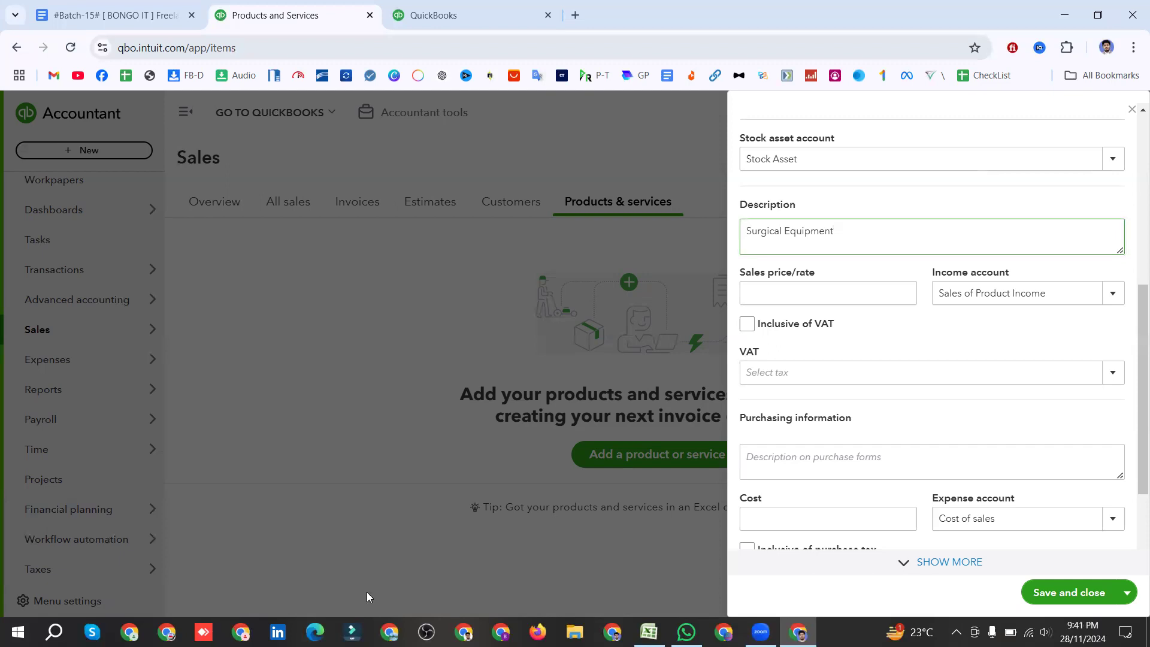
Step: Find the Sales Price / Rate column in the Excel list and copy the Surgical equipment price from cell E43
{"action": "key", "text": "alt+Tab"}
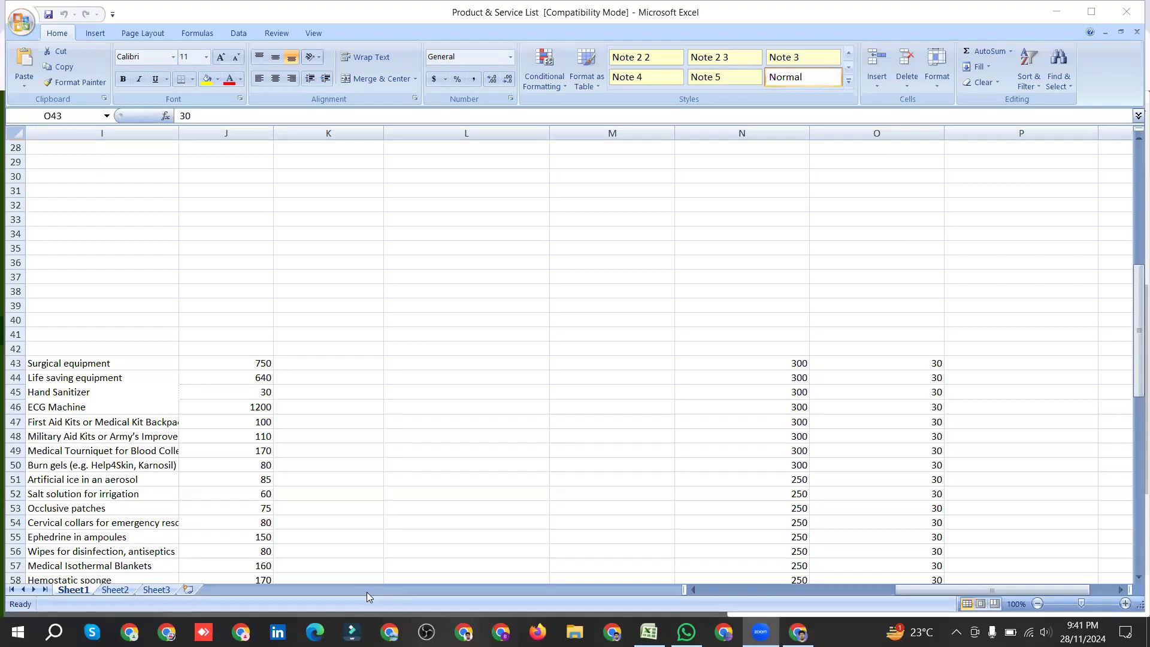
{"action": "key", "text": "alt+Tab"}
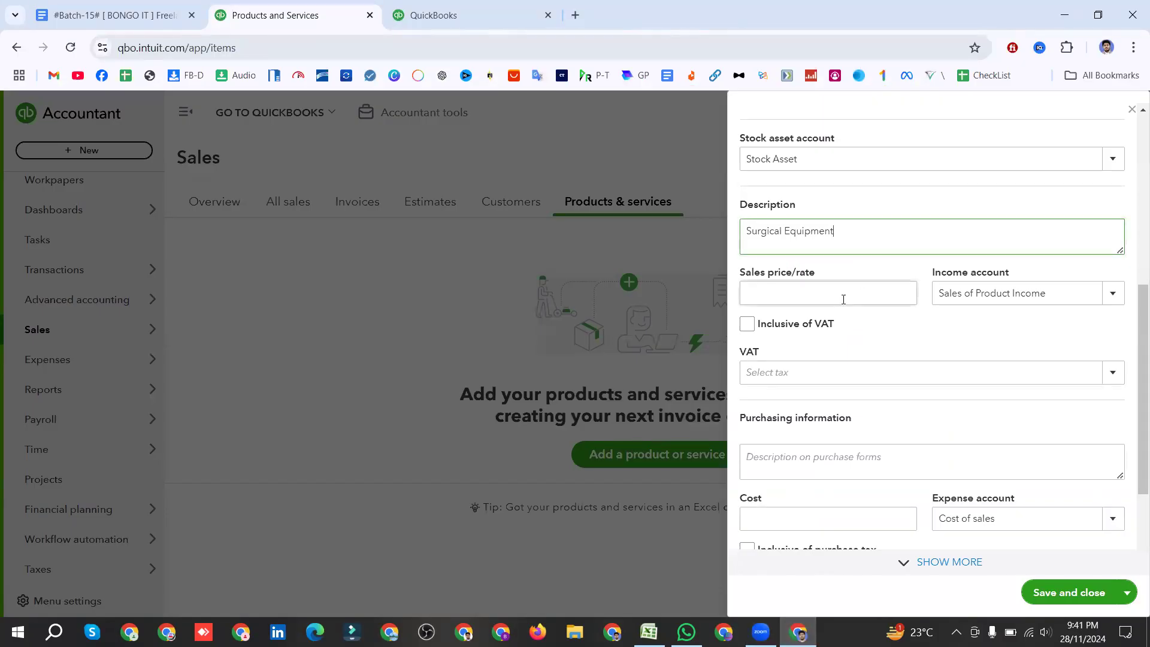
{"action": "left_click", "coordinate": [648, 632]}
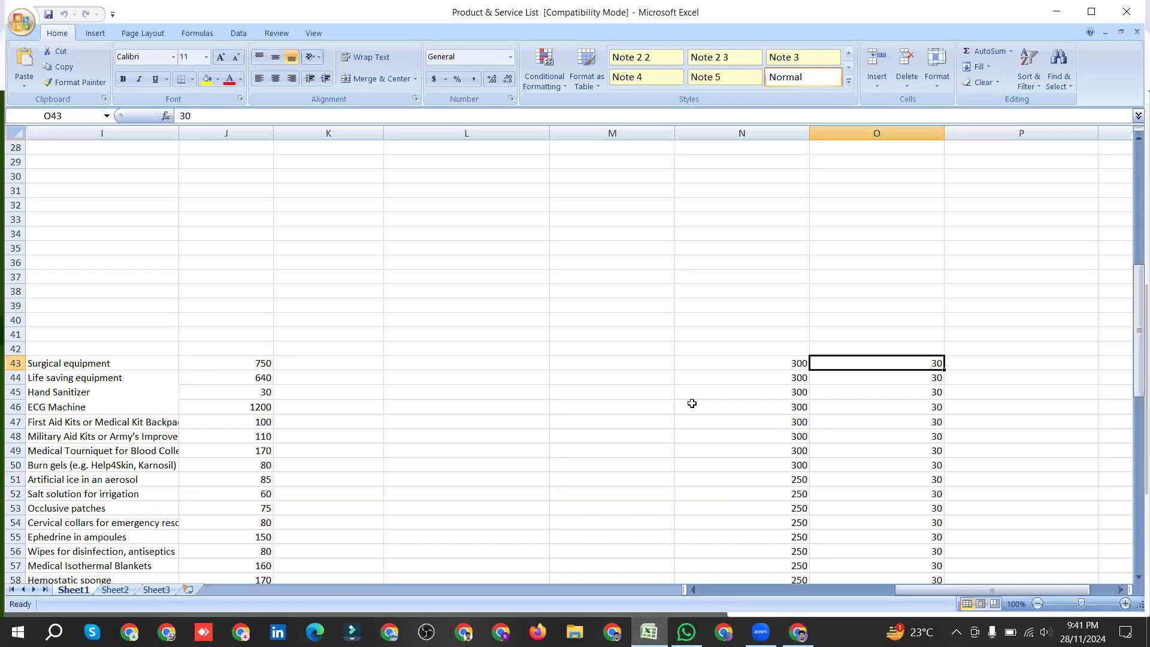
{"action": "left_click_drag", "start_coordinate": [911, 591], "coordinate": [773, 597]}
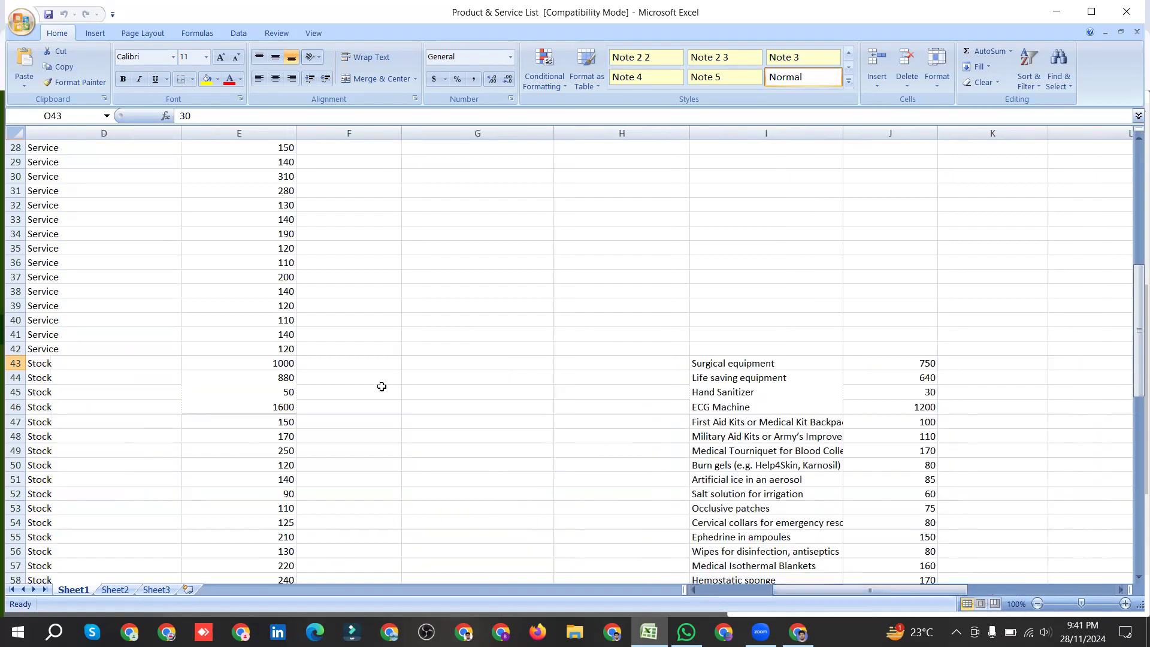
{"action": "left_click", "coordinate": [279, 362]}
{"action": "scroll", "coordinate": [278, 361], "scroll_direction": "up", "scroll_amount": 6}
{"action": "scroll", "coordinate": [278, 361], "scroll_direction": "up", "scroll_amount": 3}
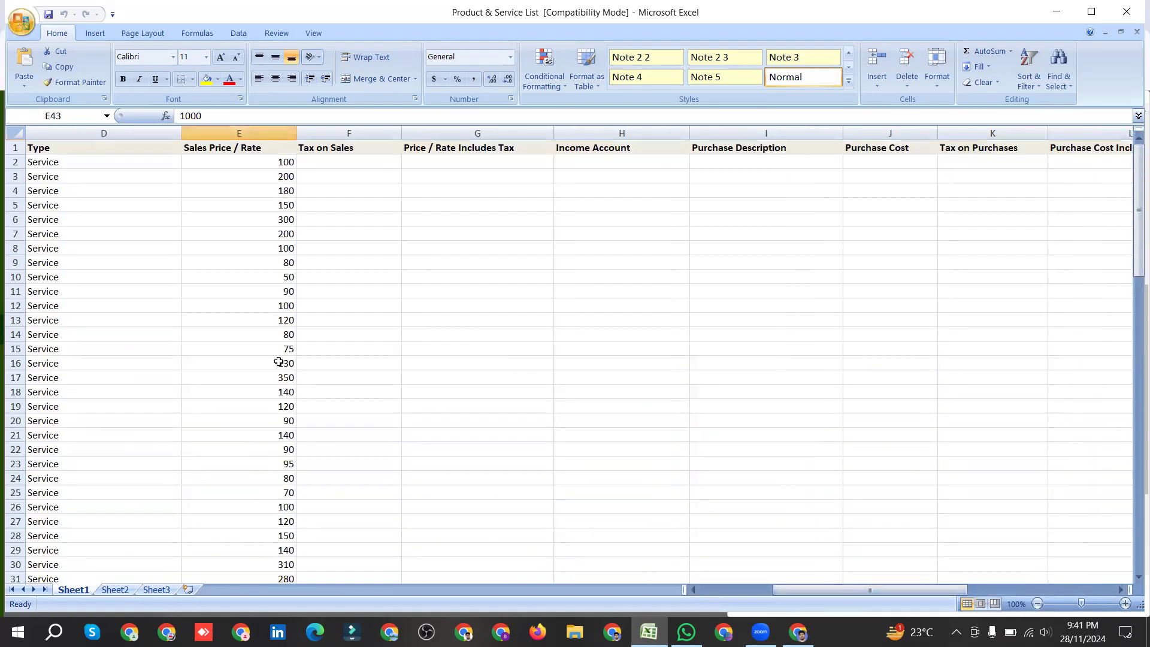
{"action": "scroll", "coordinate": [254, 167], "scroll_direction": "down", "scroll_amount": 6}
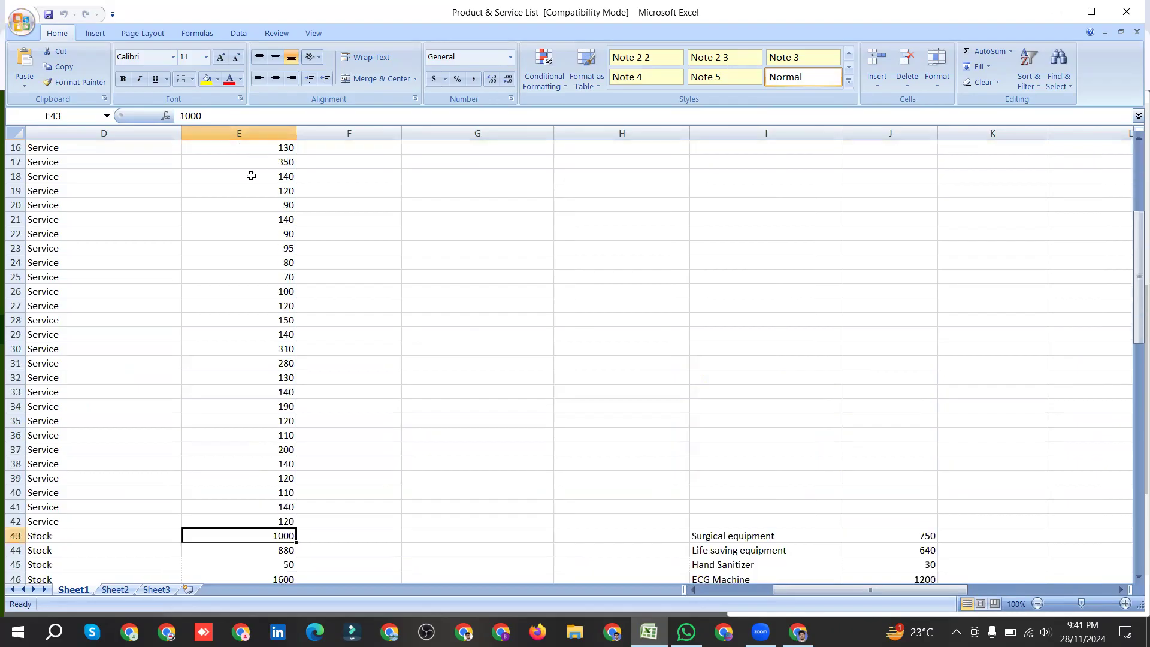
{"action": "key", "text": "ctrl+c"}
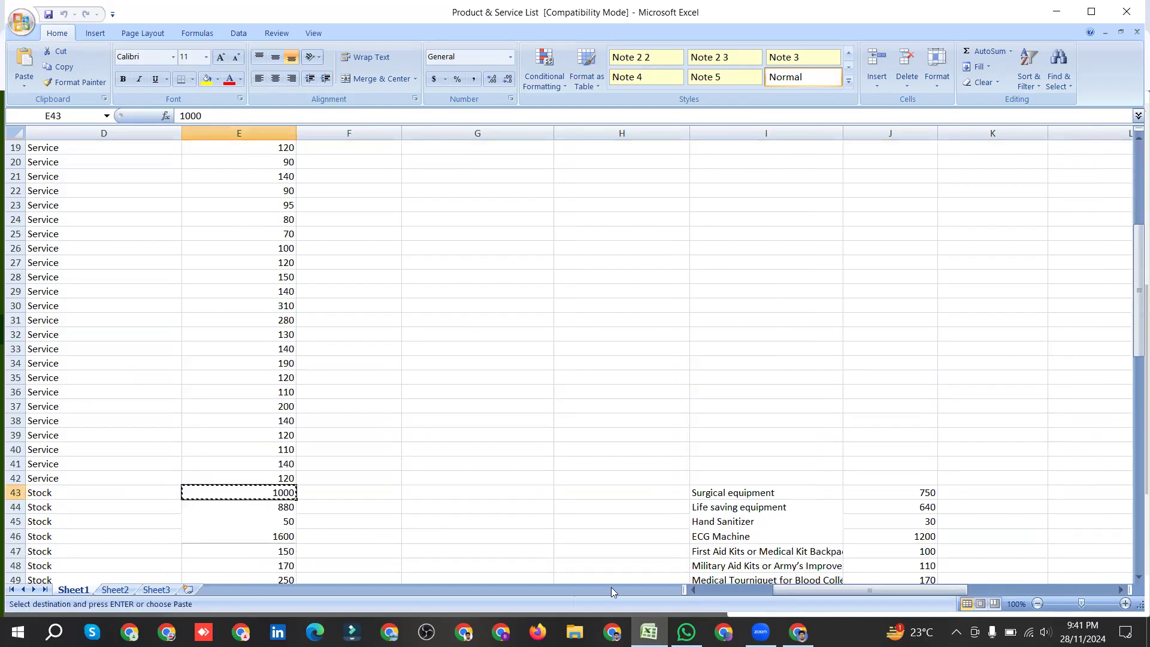
Step: Enter the copied 1000 as the Surgical Equipment product's sales price/rate in QuickBooks
{"action": "key", "text": "alt+Tab"}
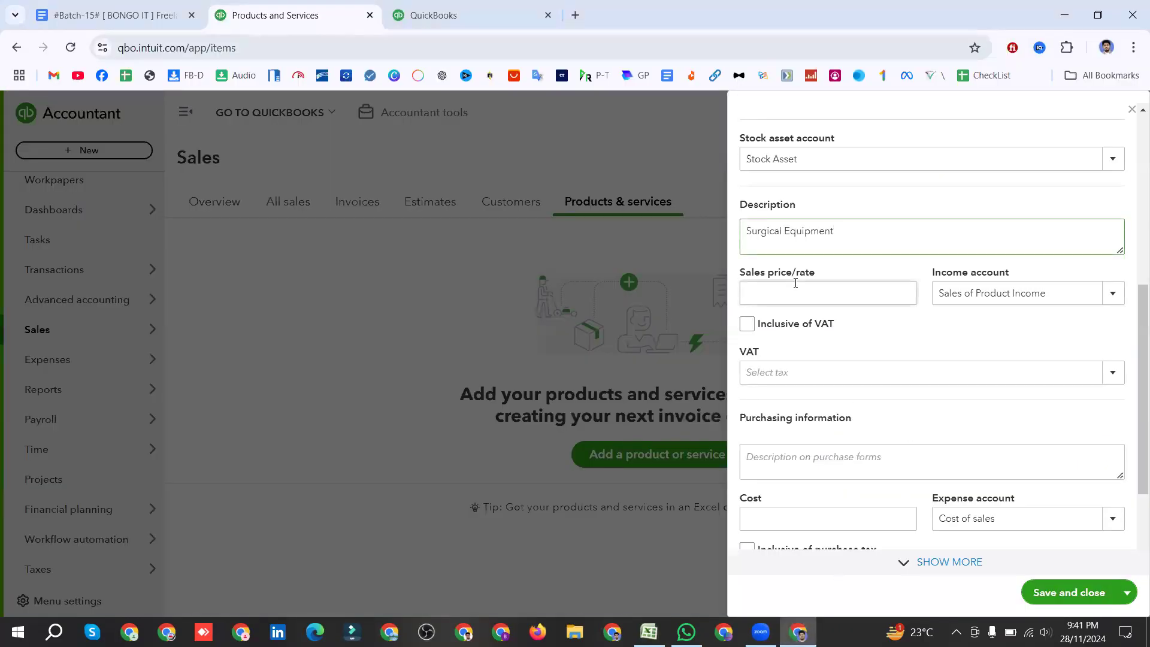
{"action": "left_click", "coordinate": [783, 293]}
{"action": "key", "text": "ctrl+v"}
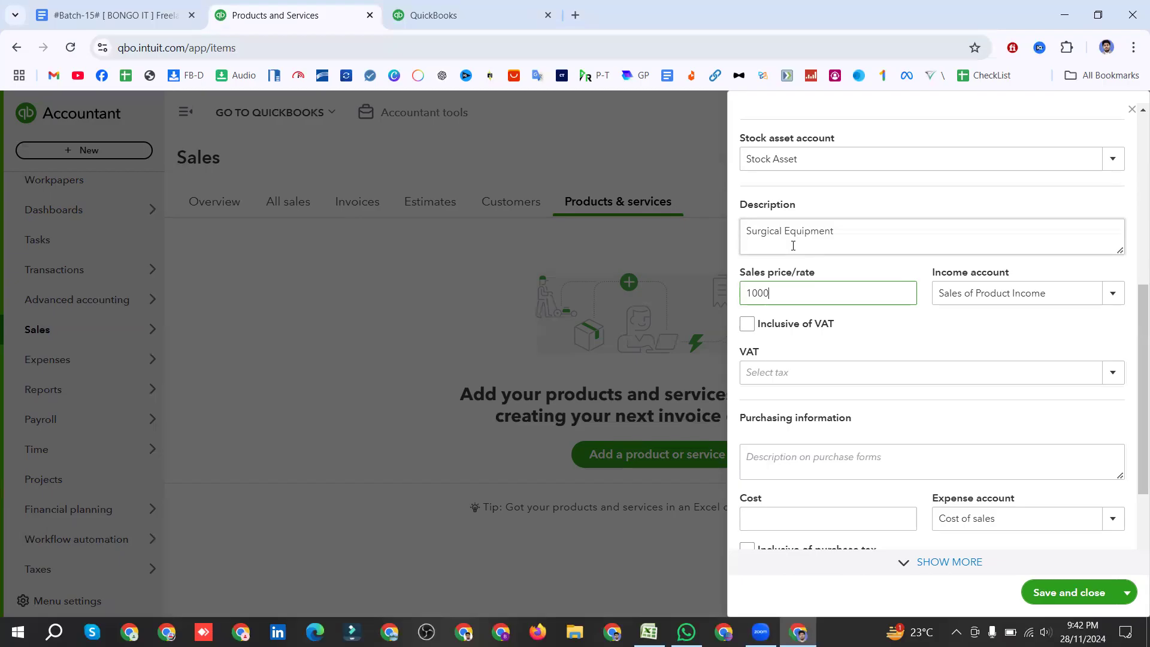
Step: Examine the Inclusive of VAT option and the available VAT rates for the Surgical Equipment product
{"action": "left_click", "coordinate": [747, 325]}
{"action": "left_click", "coordinate": [746, 327]}
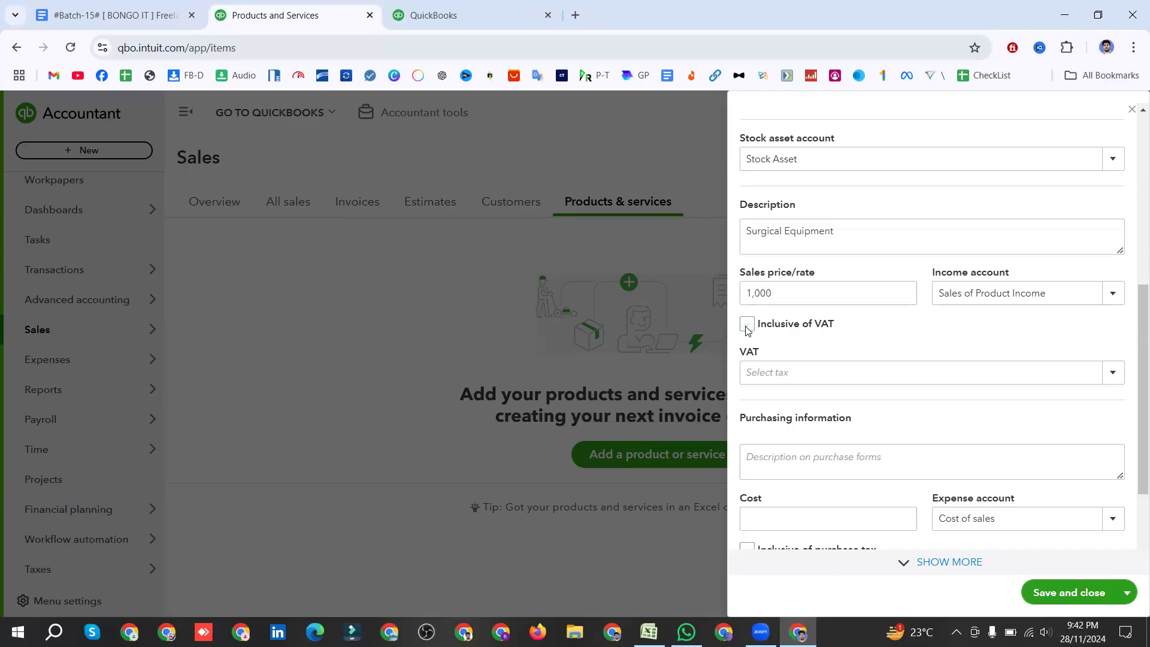
{"action": "left_click", "coordinate": [1112, 372]}
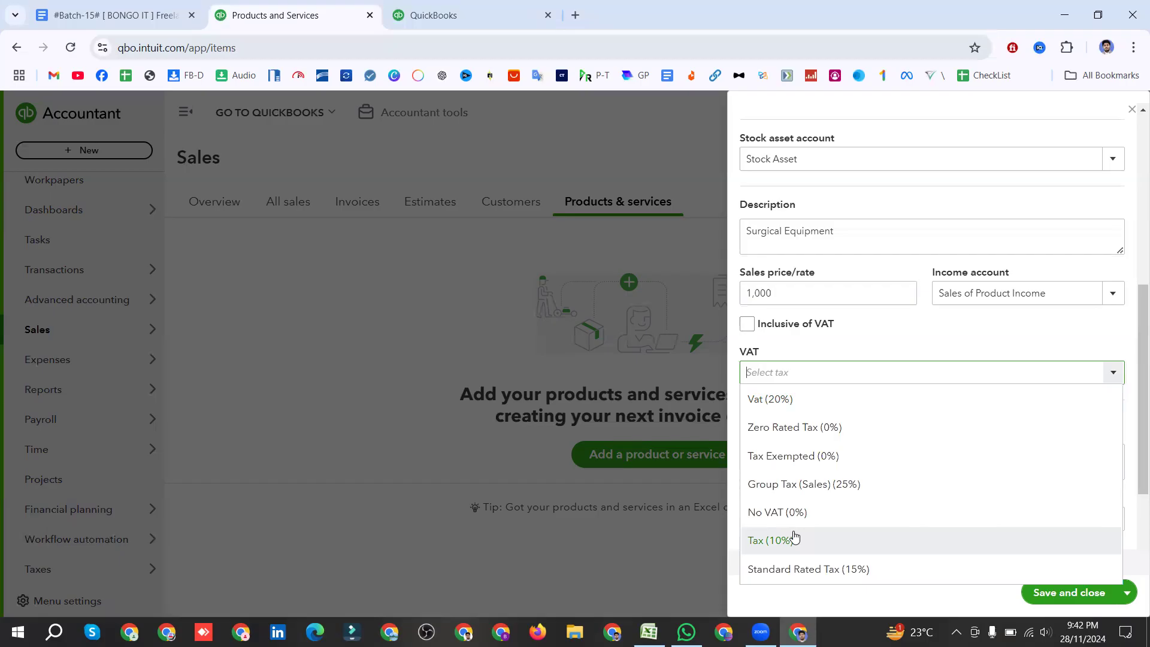
{"action": "left_click", "coordinate": [895, 346]}
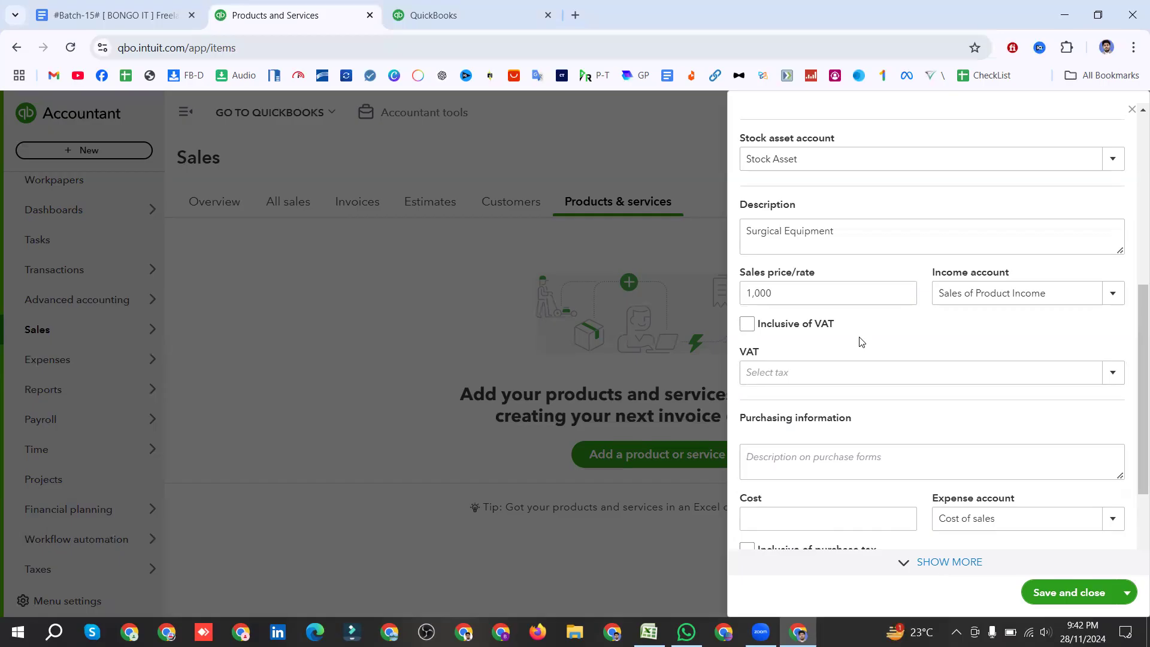
{"action": "left_click", "coordinate": [1115, 372]}
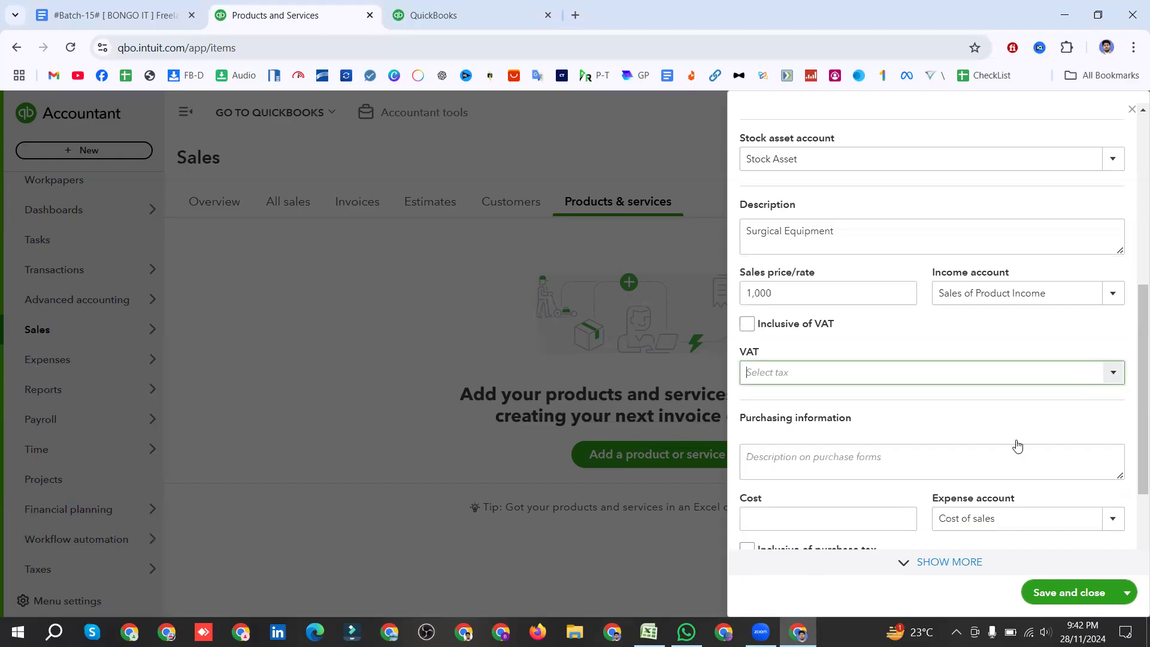
Step: Select Sales of Product Income as the income account for the Surgical Equipment product
{"action": "left_click", "coordinate": [863, 341]}
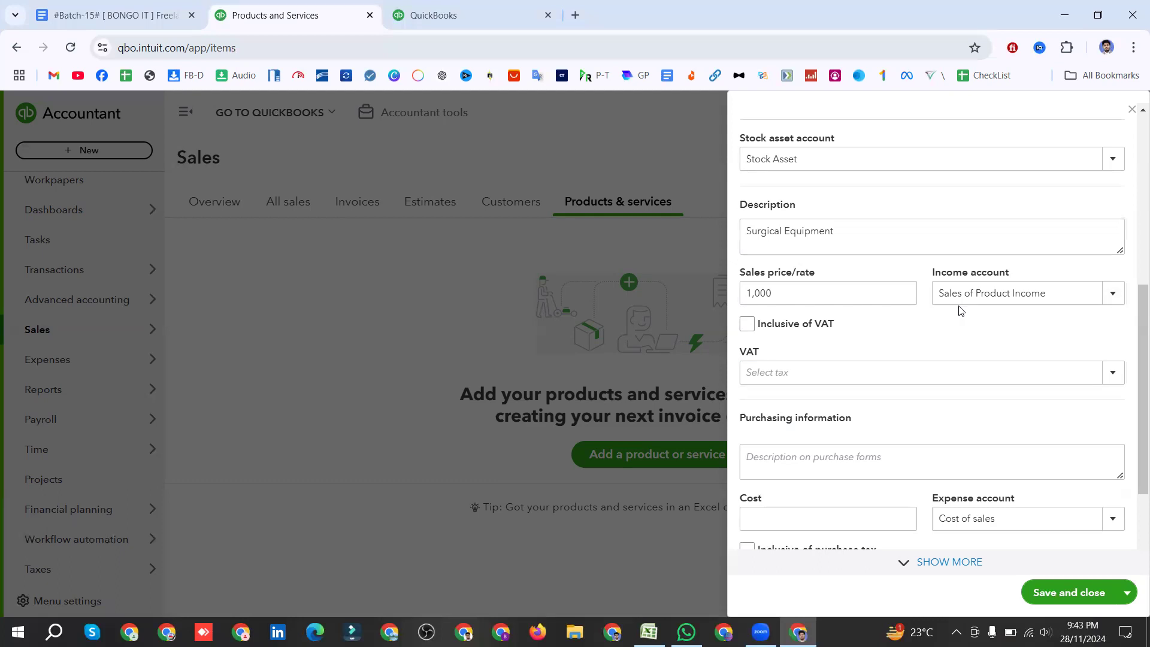
{"action": "left_click", "coordinate": [1113, 296]}
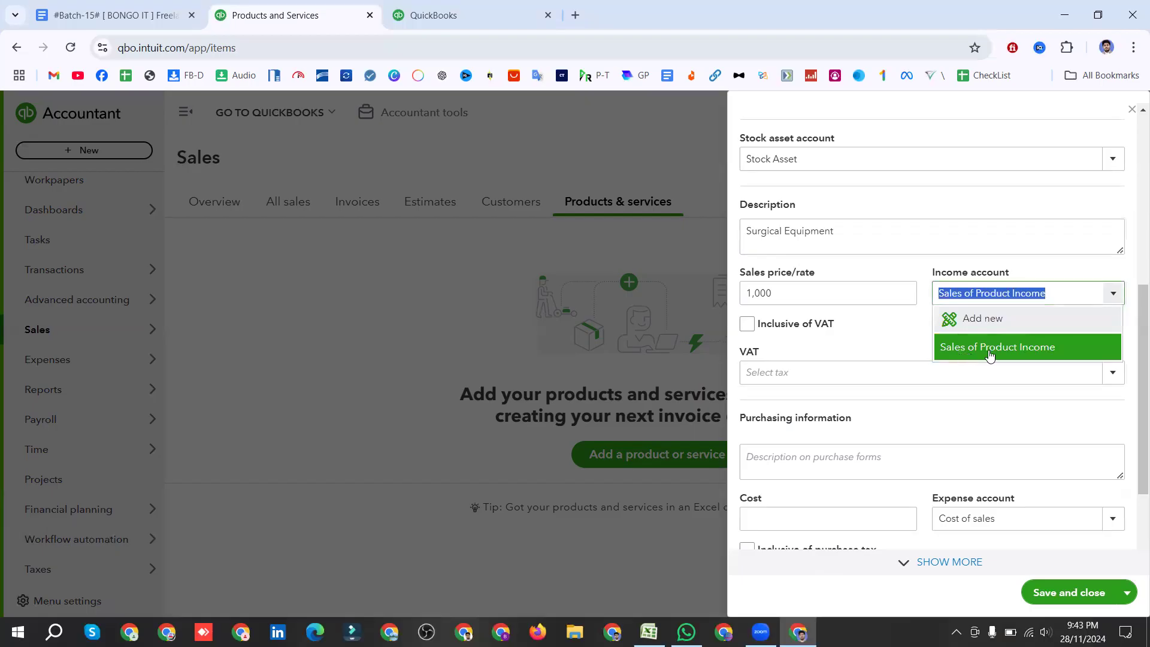
{"action": "left_click", "coordinate": [1028, 354]}
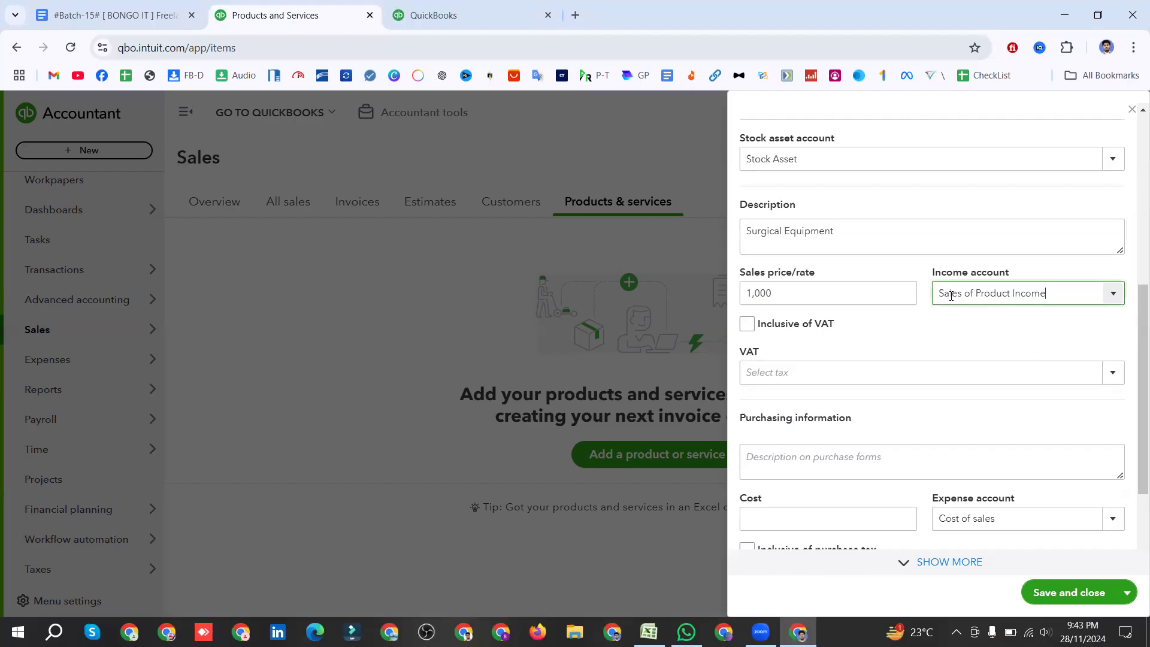
{"action": "left_click_drag", "start_coordinate": [944, 295], "coordinate": [1049, 297]}
{"action": "left_click", "coordinate": [1012, 318]}
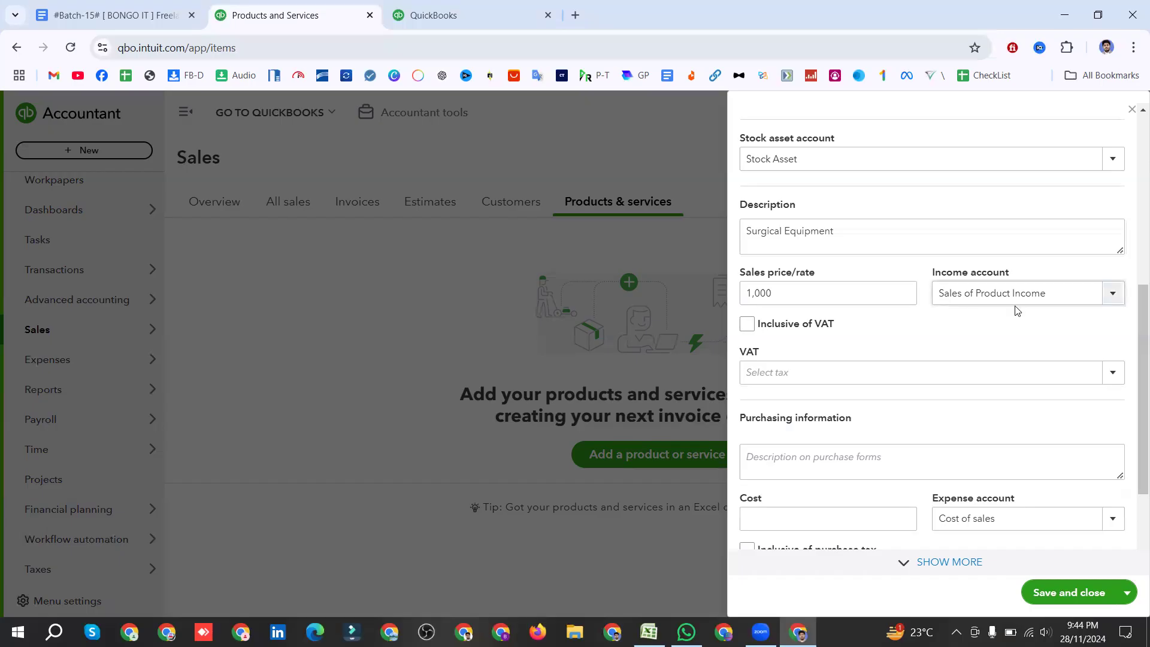
Step: Copy the sales description Surgical Equipment into the description under Purchasing information
{"action": "scroll", "coordinate": [874, 334], "scroll_direction": "down", "scroll_amount": 3}
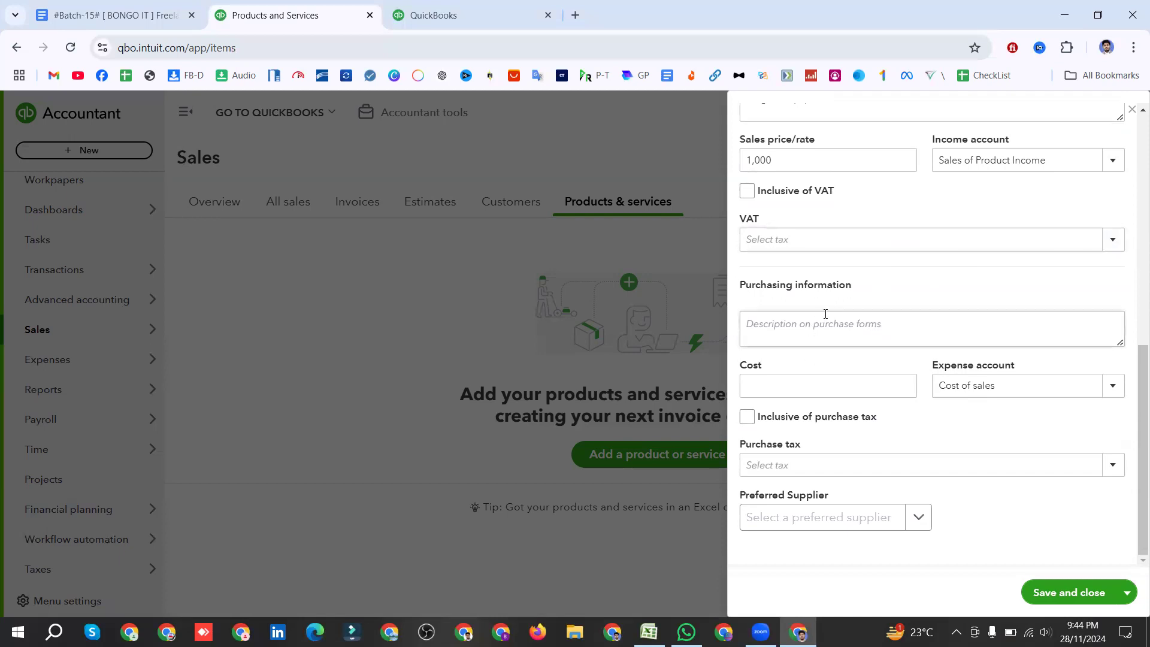
{"action": "scroll", "coordinate": [825, 317], "scroll_direction": "up", "scroll_amount": 5}
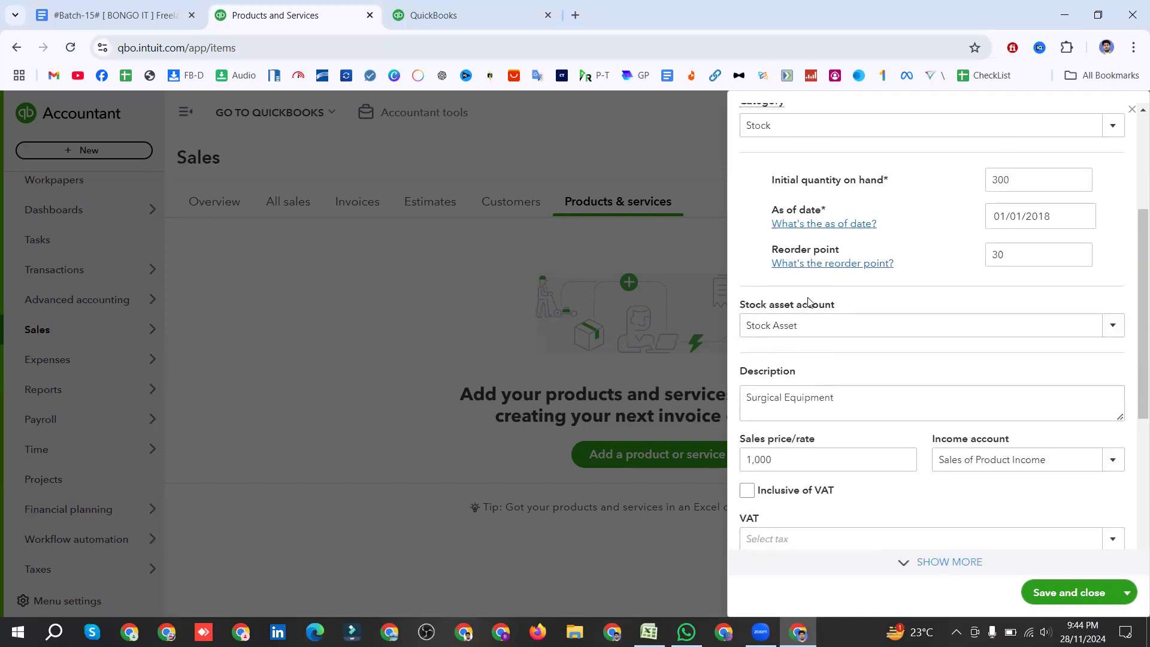
{"action": "triple_click", "coordinate": [784, 397]}
{"action": "key", "text": "ctrl+c"}
{"action": "scroll", "coordinate": [784, 396], "scroll_direction": "down", "scroll_amount": 5}
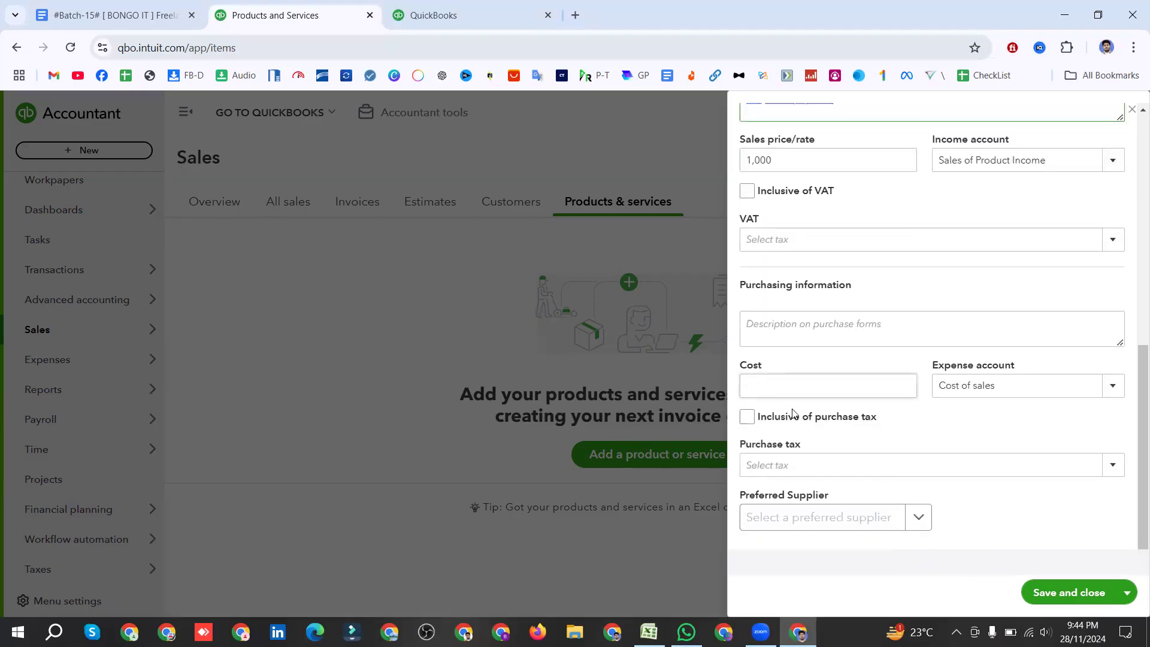
{"action": "left_click", "coordinate": [772, 329]}
{"action": "key", "text": "ctrl+v"}
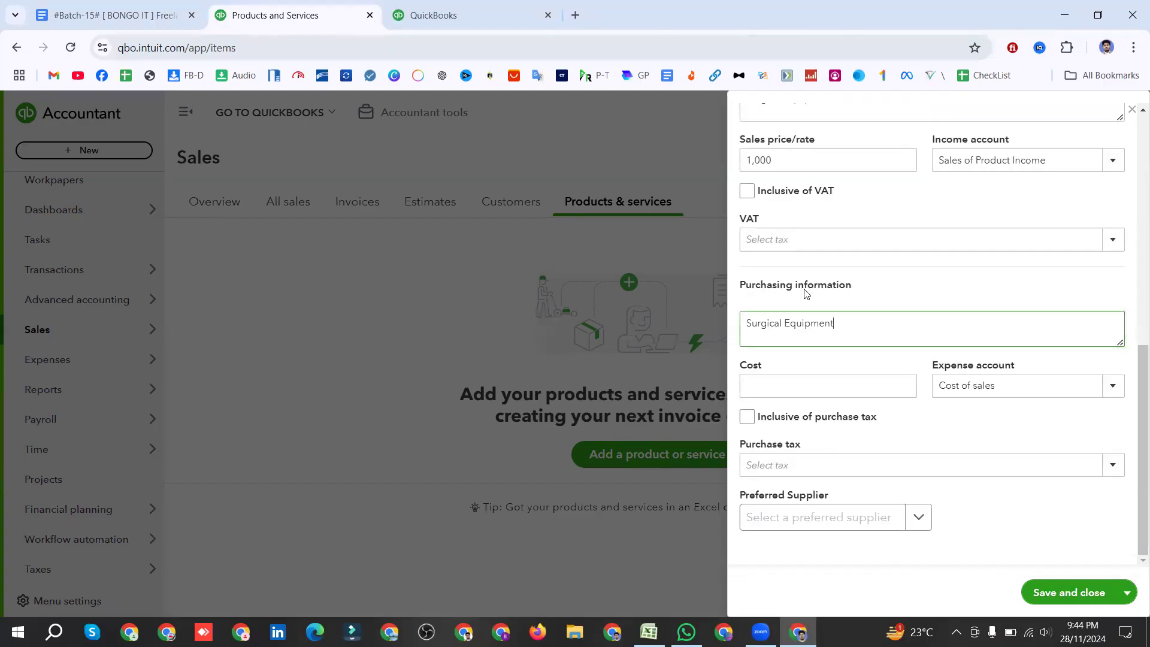
{"action": "left_click", "coordinate": [888, 298]}
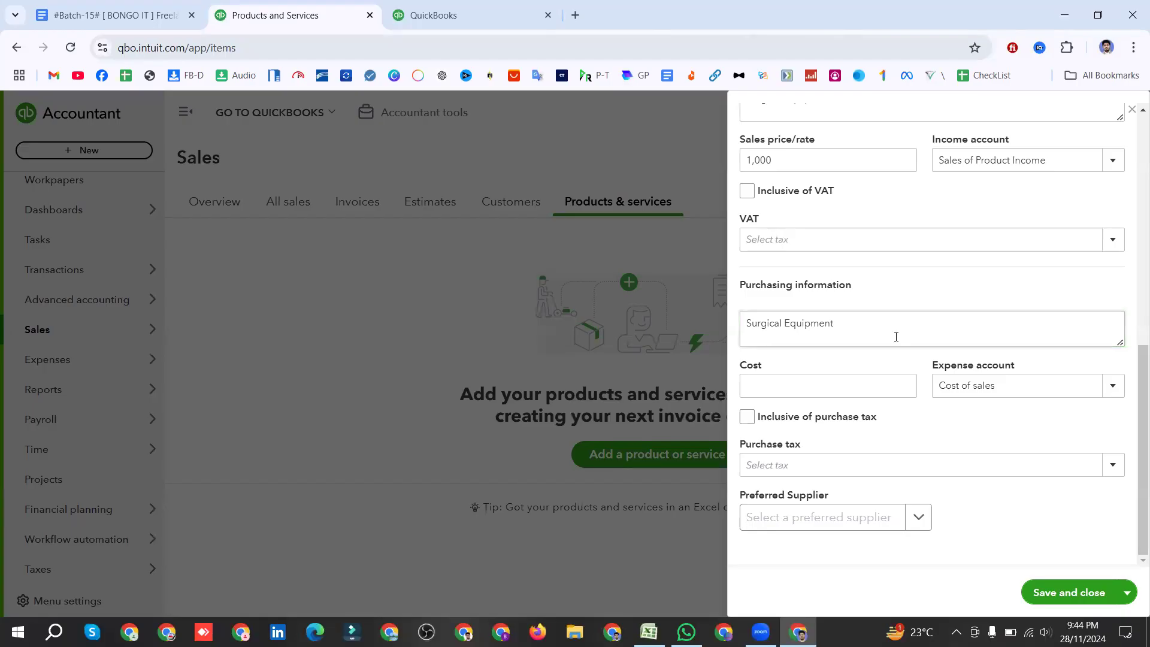
Step: Switch to the Excel product list and compare Surgical equipment's Purchase Cost with its sales price in row 43
{"action": "left_click", "coordinate": [806, 384]}
{"action": "scroll", "coordinate": [806, 383], "scroll_direction": "up", "scroll_amount": 1}
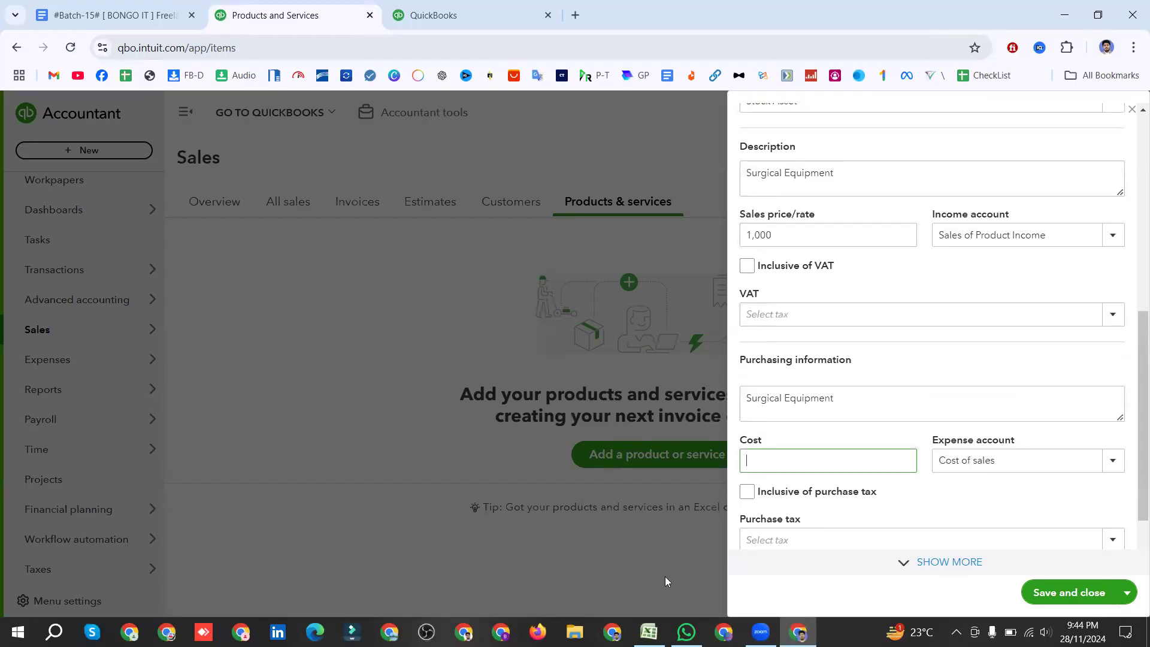
{"action": "left_click", "coordinate": [648, 632]}
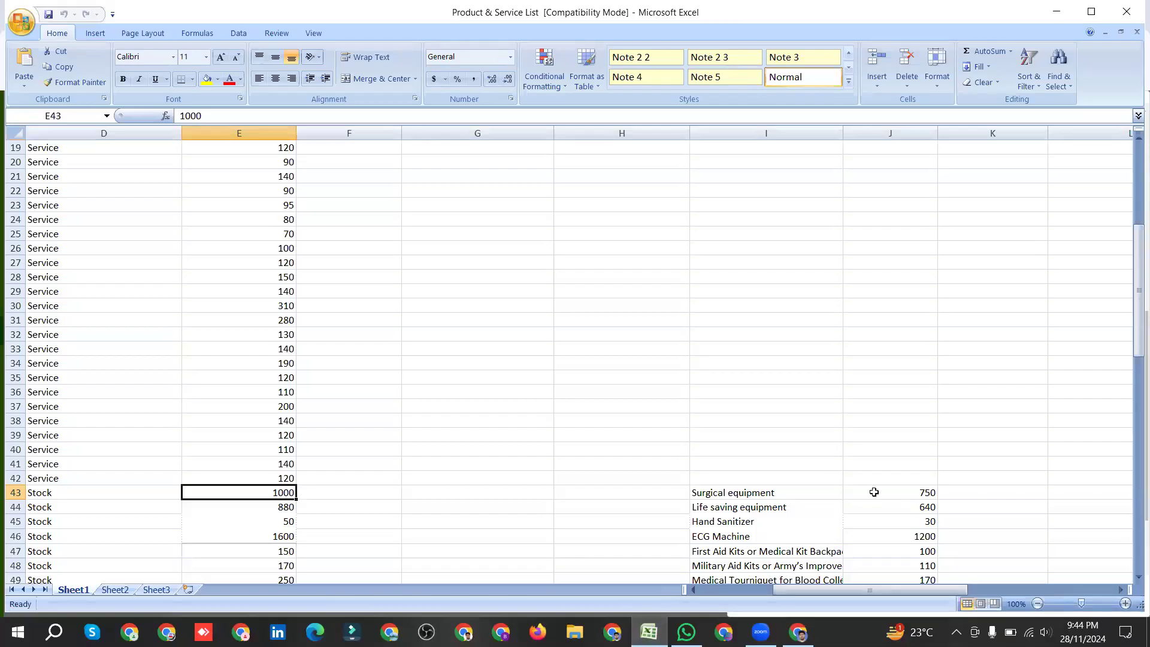
{"action": "left_click", "coordinate": [925, 490]}
{"action": "scroll", "coordinate": [919, 491], "scroll_direction": "up", "scroll_amount": 6}
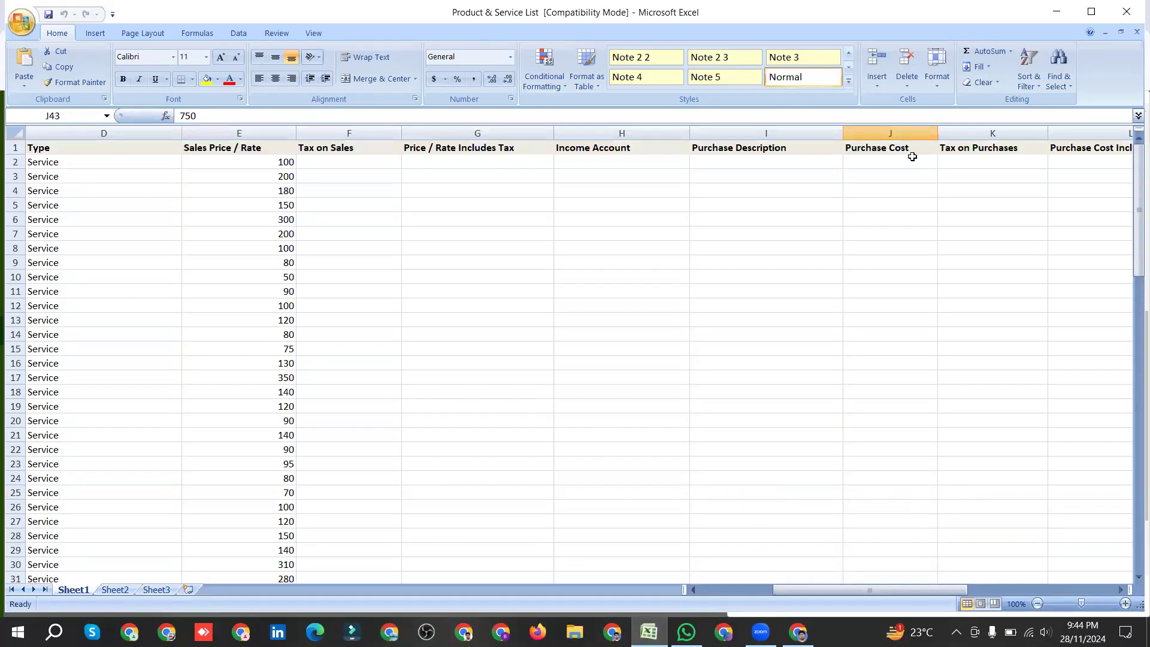
{"action": "scroll", "coordinate": [904, 326], "scroll_direction": "down", "scroll_amount": 7}
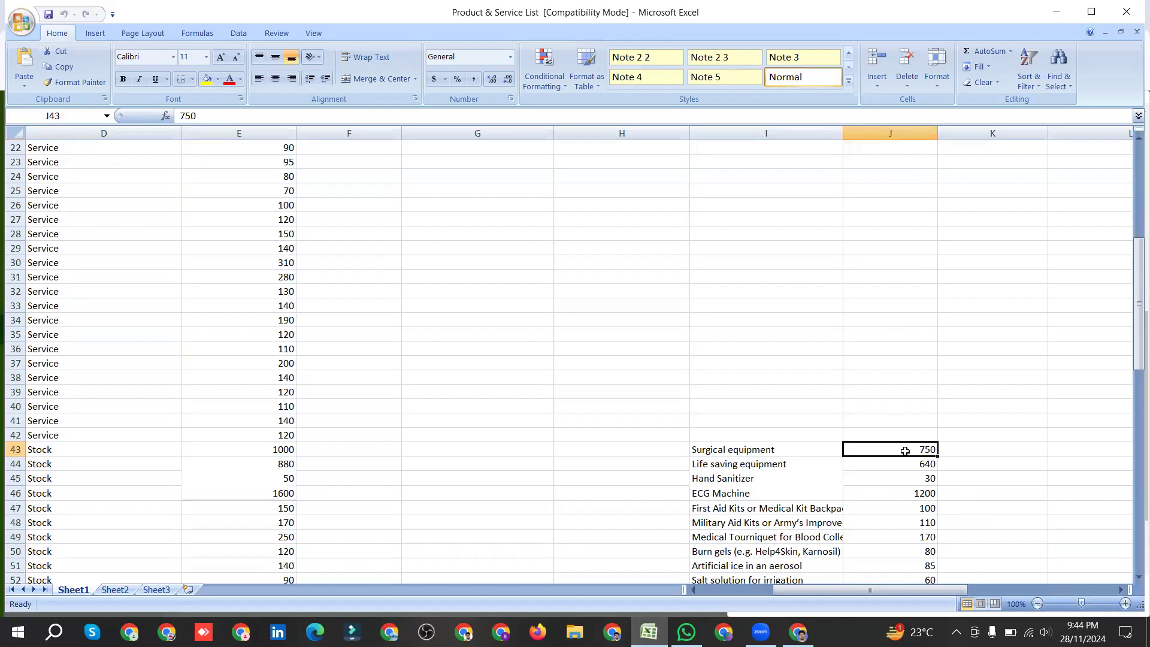
{"action": "left_click", "coordinate": [282, 448]}
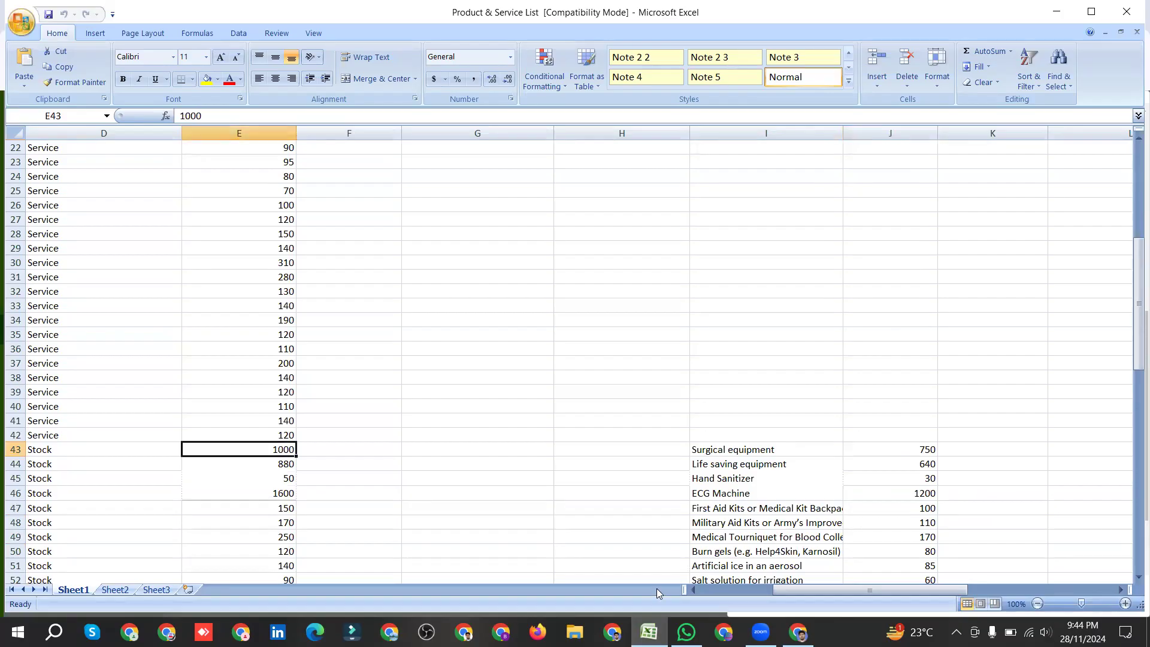
{"action": "left_click", "coordinate": [798, 632]}
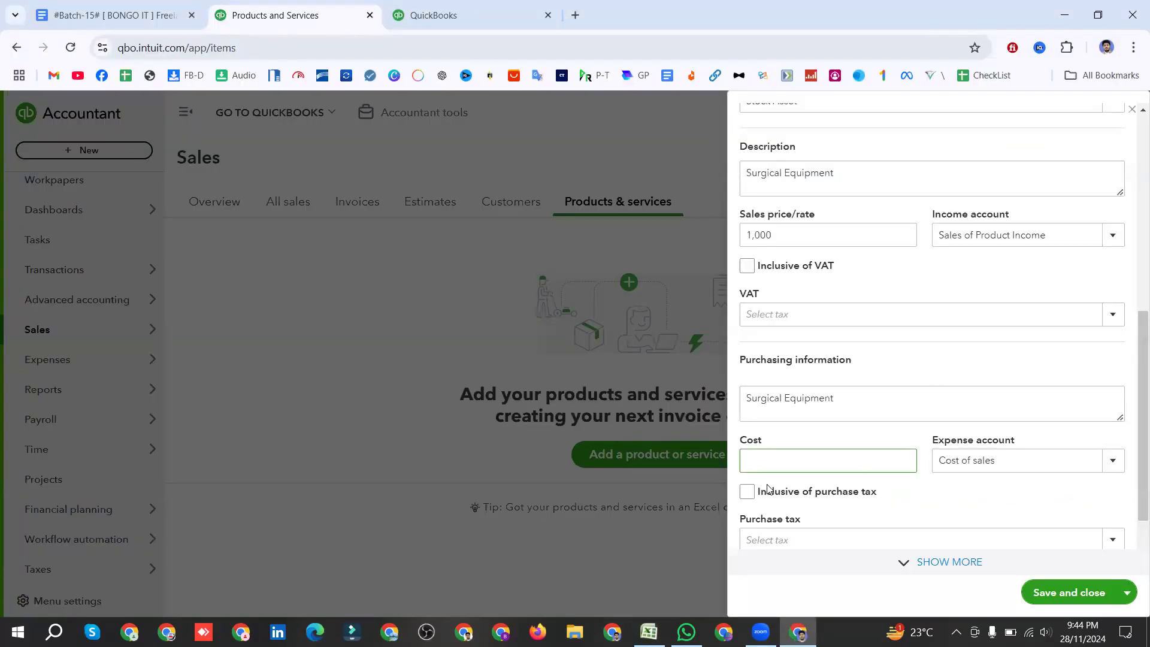
{"action": "key", "text": "ctrl+v"}
{"action": "triple_click", "coordinate": [770, 460]}
{"action": "key", "text": "BackSpace"}
Step: Copy Surgical equipment's purchase cost of 750 from Excel cell J43 and enter it as the product's cost in QuickBooks
{"action": "left_click", "coordinate": [648, 632]}
{"action": "left_click", "coordinate": [897, 452]}
{"action": "key", "text": "ctrl+c"}
{"action": "left_click", "coordinate": [797, 632]}
{"action": "left_click", "coordinate": [809, 460]}
{"action": "key", "text": "ctrl+v"}
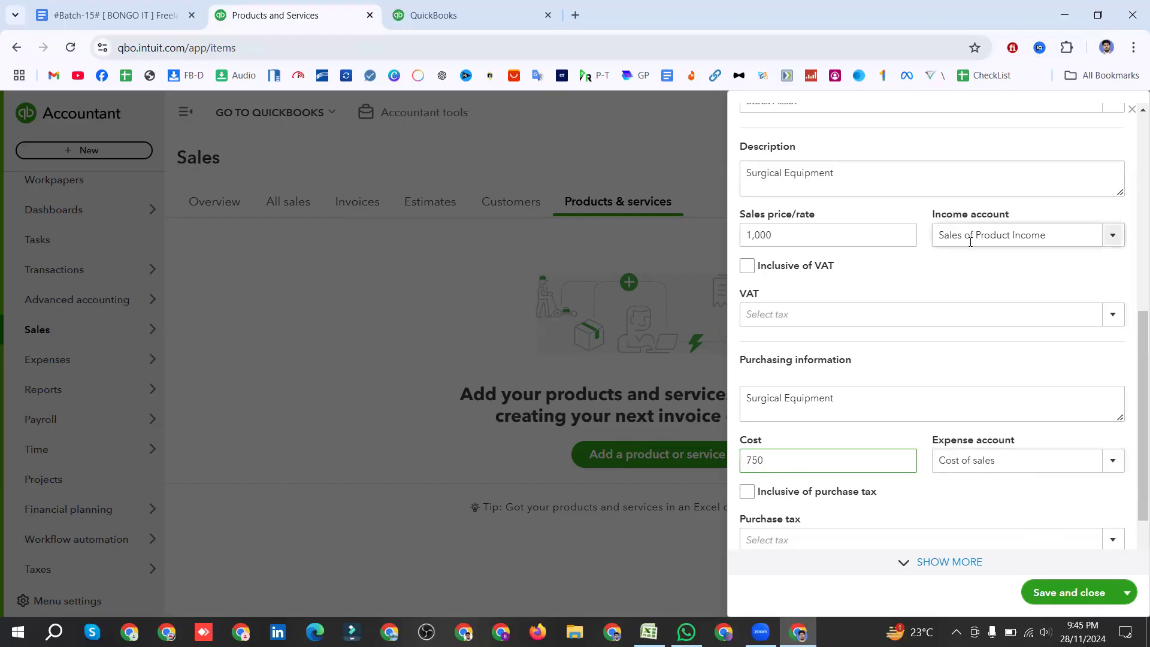
Step: Examine the available preferred suppliers for the Surgical Equipment product without choosing one
{"action": "scroll", "coordinate": [940, 452], "scroll_direction": "down", "scroll_amount": 1}
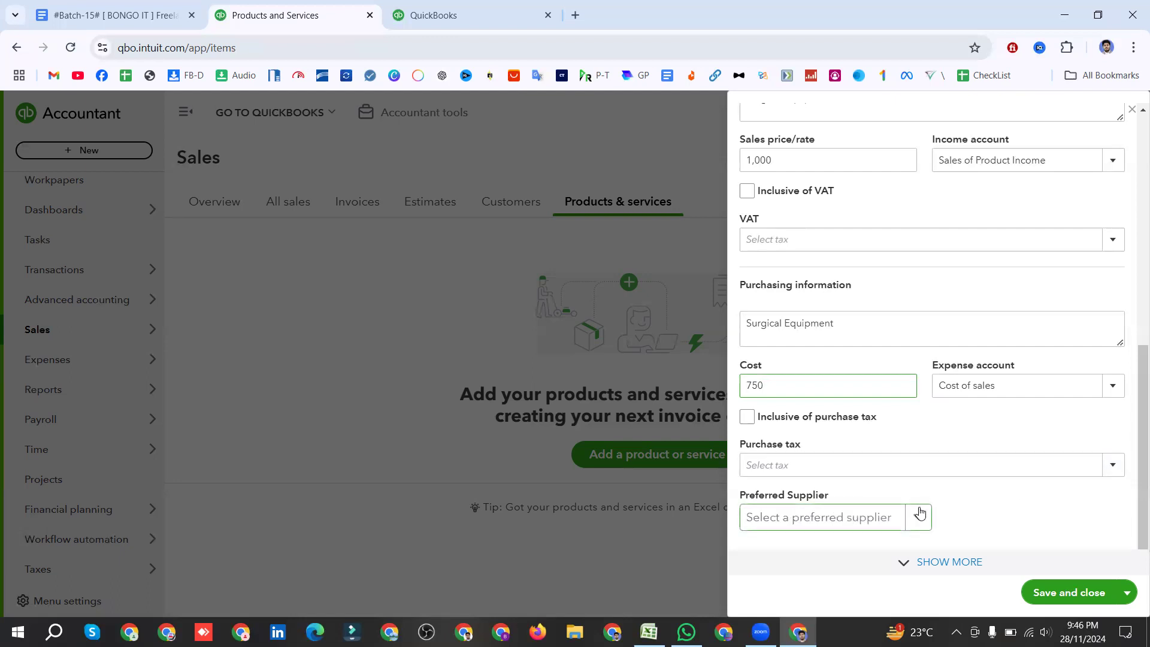
{"action": "scroll", "coordinate": [927, 389], "scroll_direction": "up", "scroll_amount": 10}
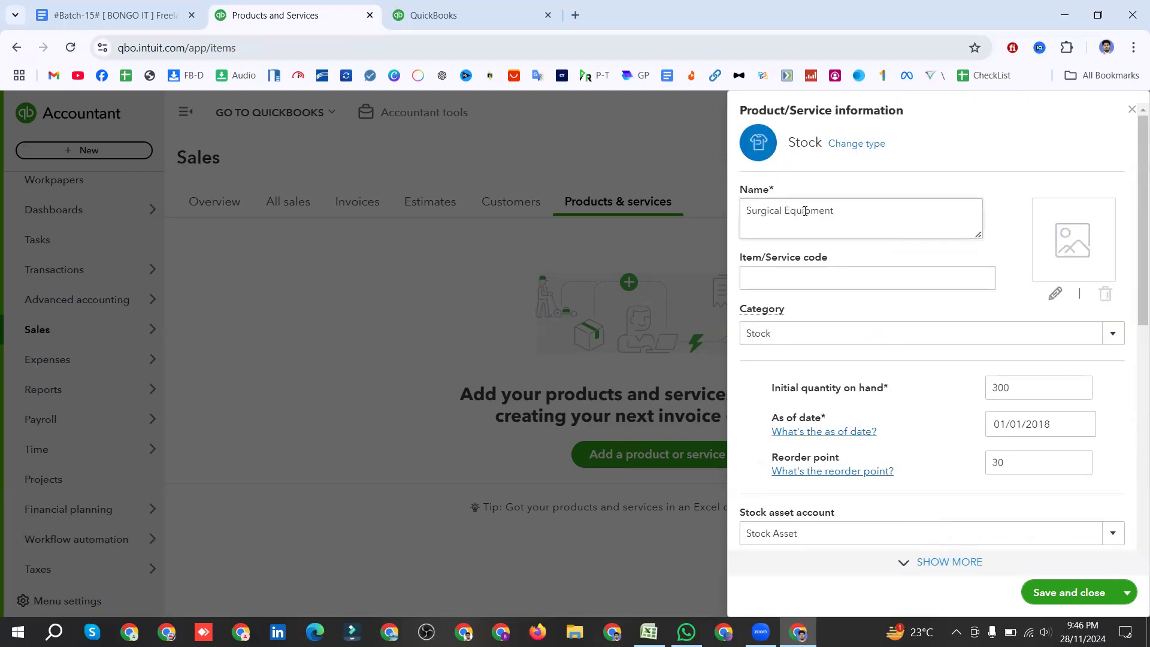
{"action": "scroll", "coordinate": [804, 210], "scroll_direction": "down", "scroll_amount": 10}
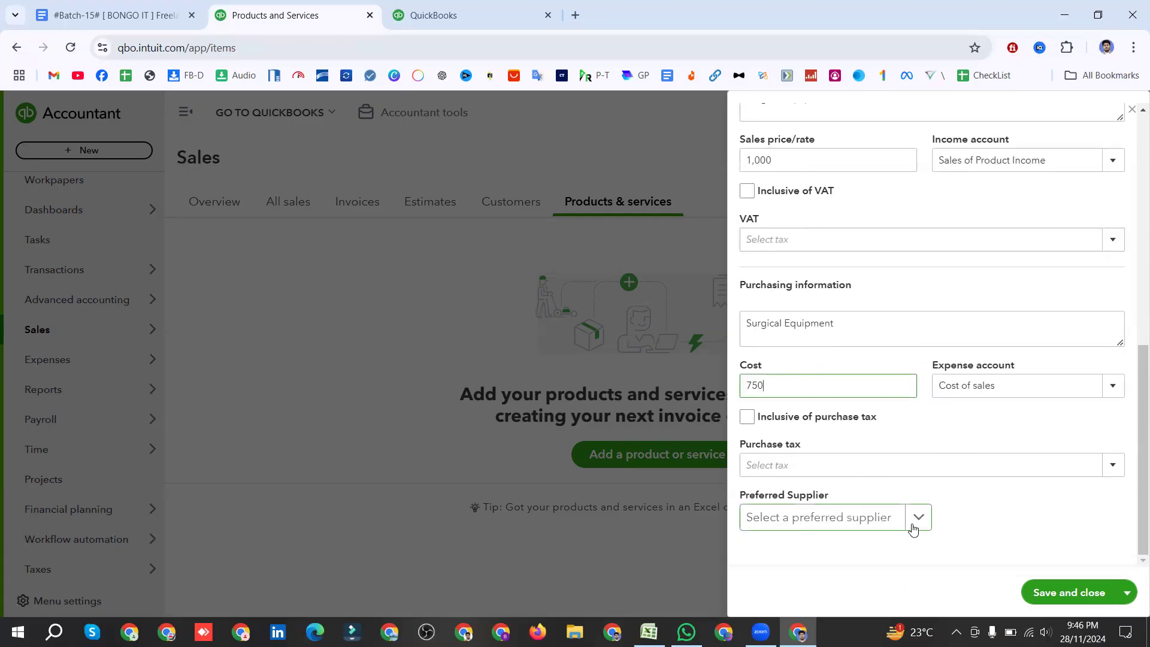
{"action": "left_click", "coordinate": [917, 518]}
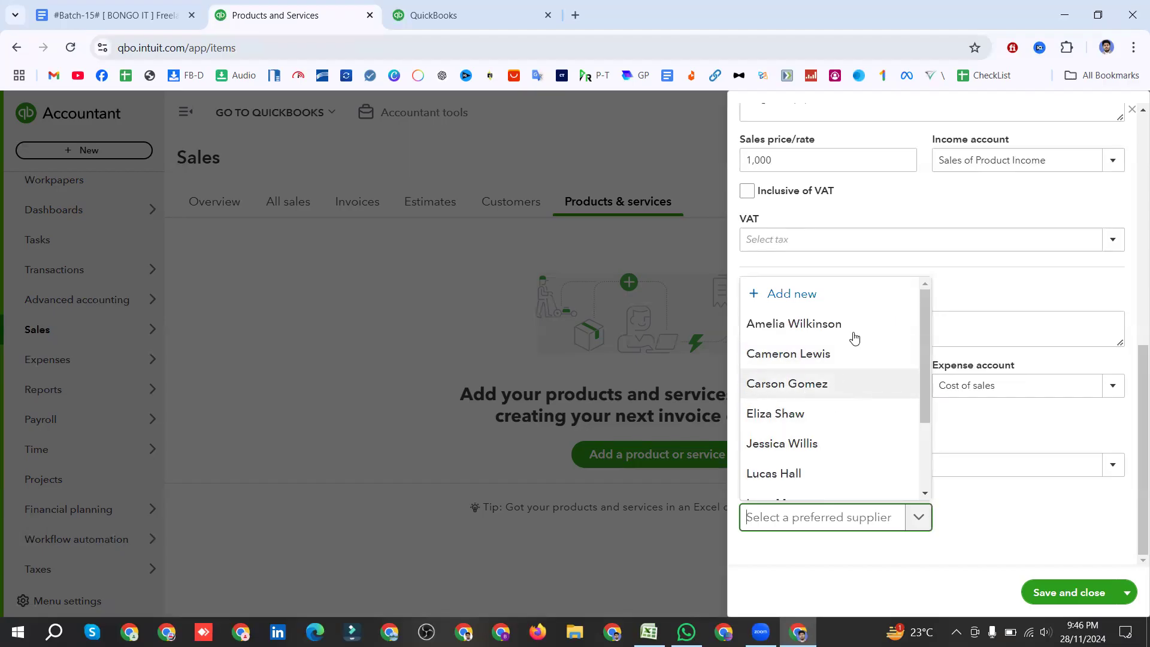
{"action": "scroll", "coordinate": [840, 209], "scroll_direction": "up", "scroll_amount": 1}
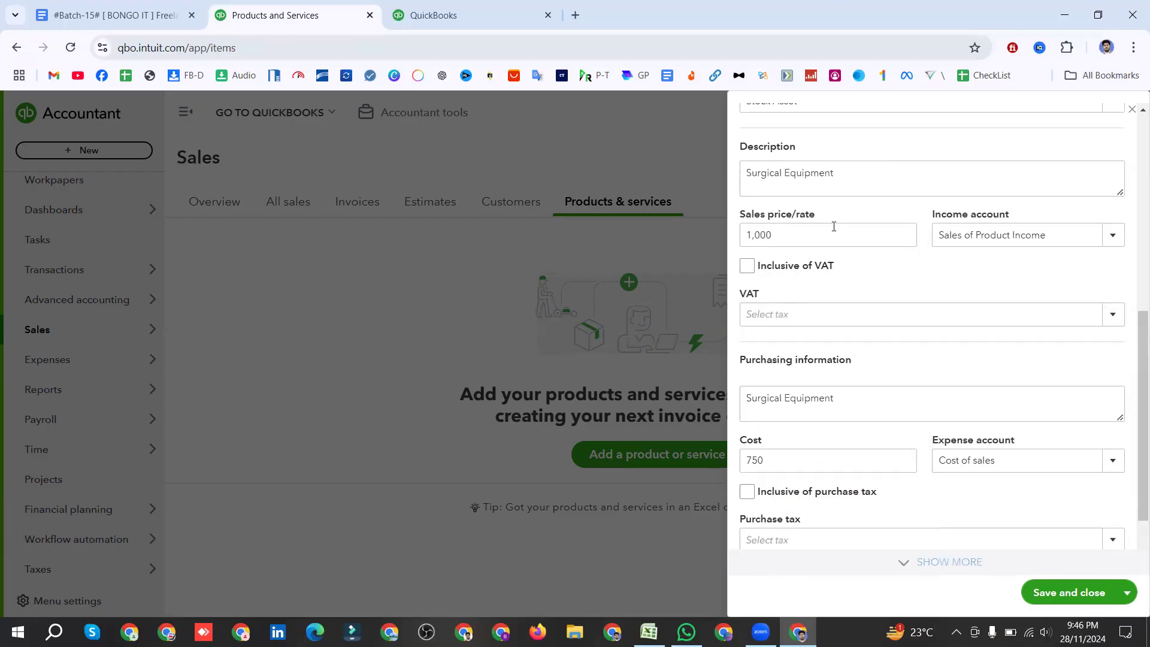
{"action": "scroll", "coordinate": [841, 300], "scroll_direction": "down", "scroll_amount": 1}
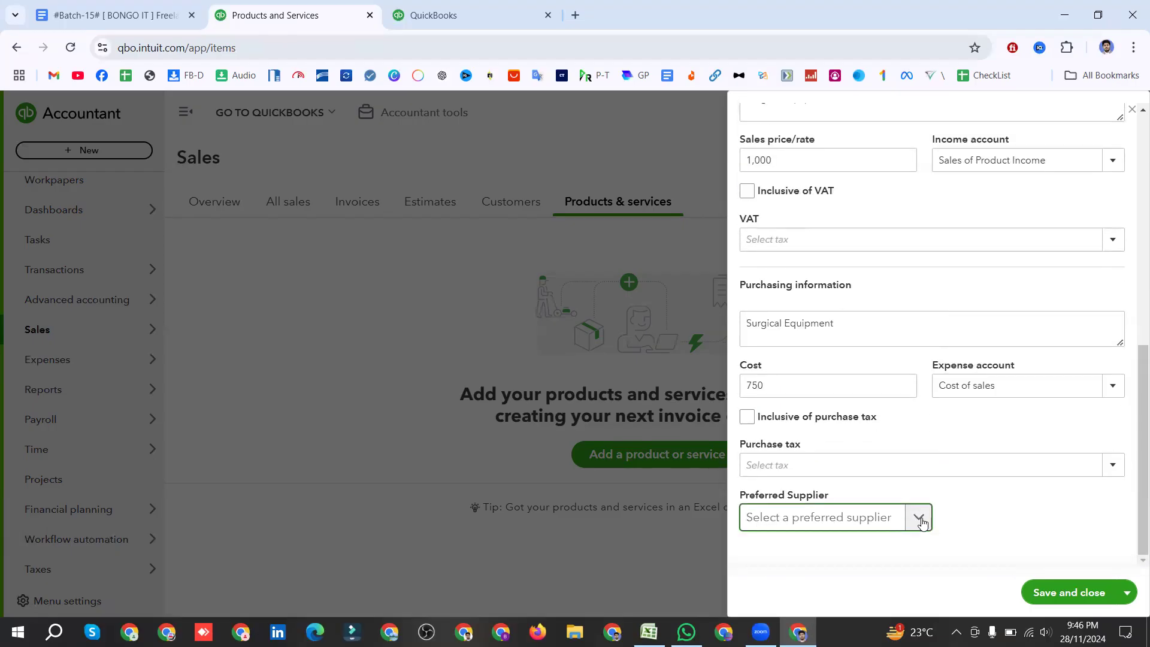
{"action": "left_click", "coordinate": [917, 516]}
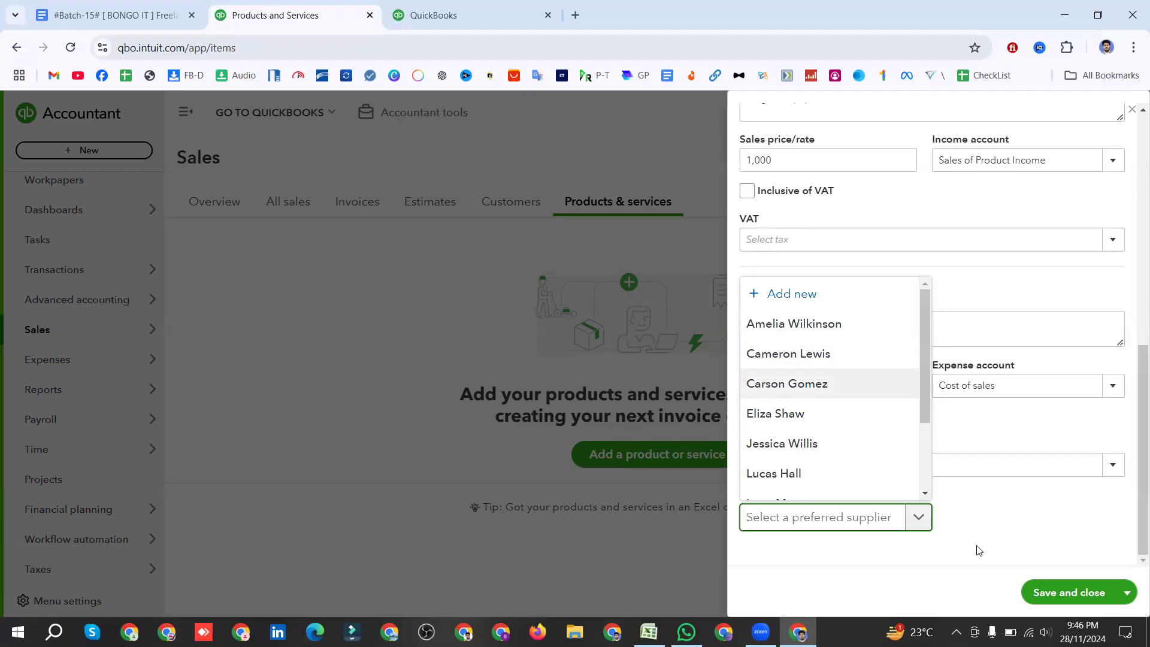
{"action": "left_click", "coordinate": [1007, 534]}
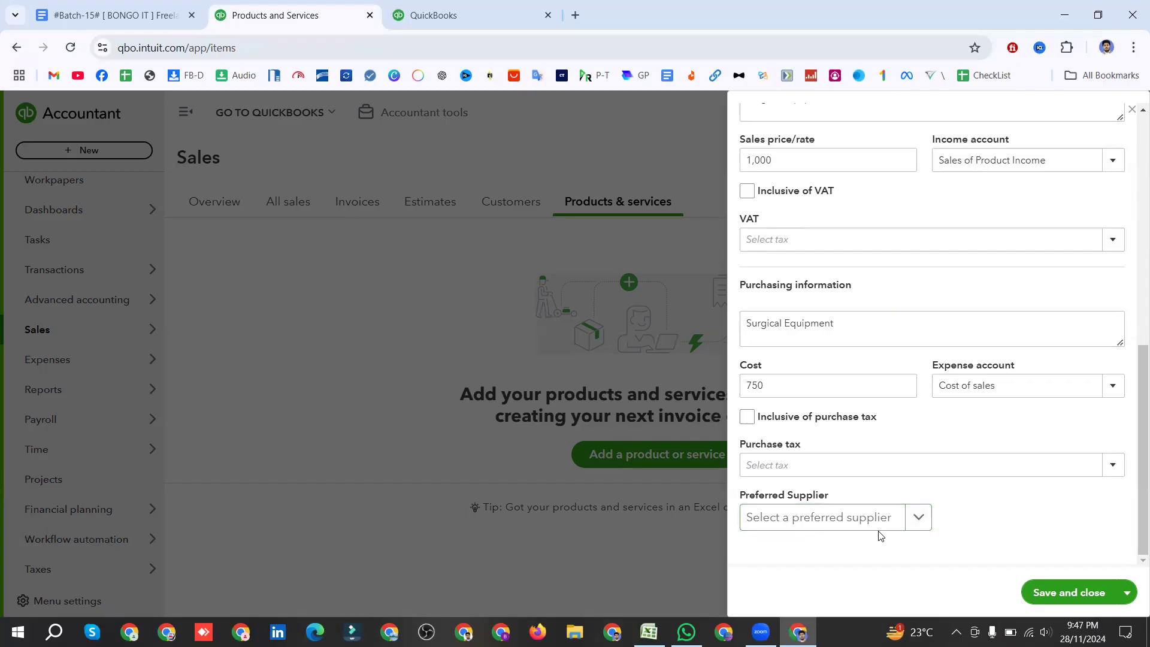
Step: Review the Surgical Equipment details from name to purchasing information, and save and close the product
{"action": "scroll", "coordinate": [880, 533], "scroll_direction": "up", "scroll_amount": 10}
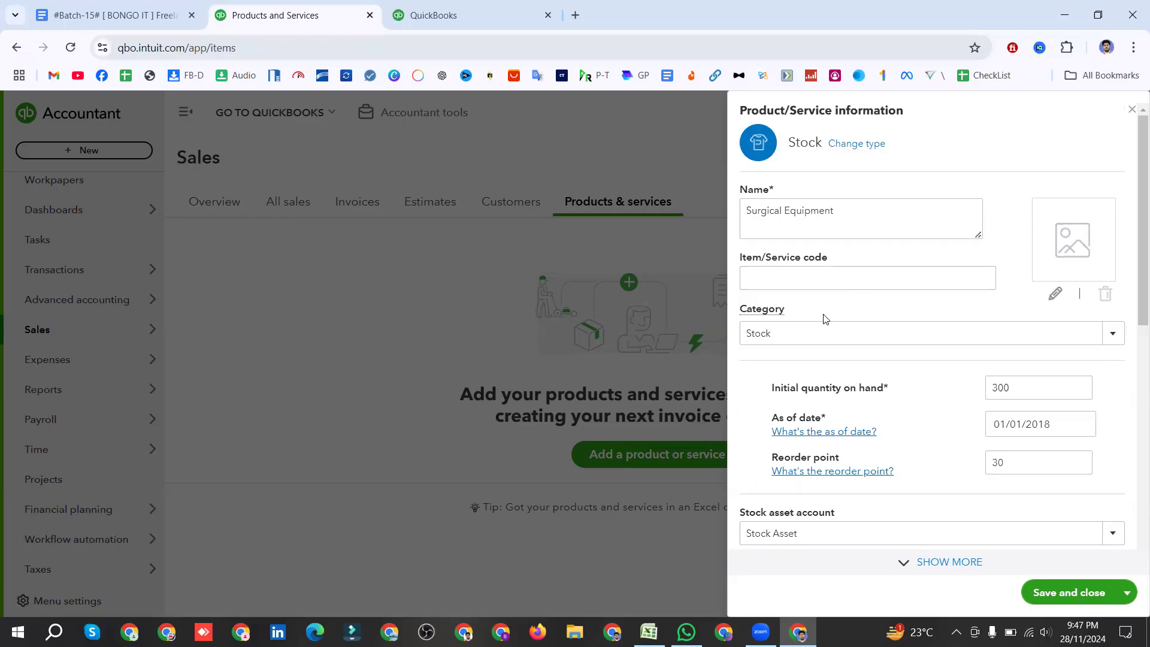
{"action": "scroll", "coordinate": [823, 318], "scroll_direction": "down", "scroll_amount": 6}
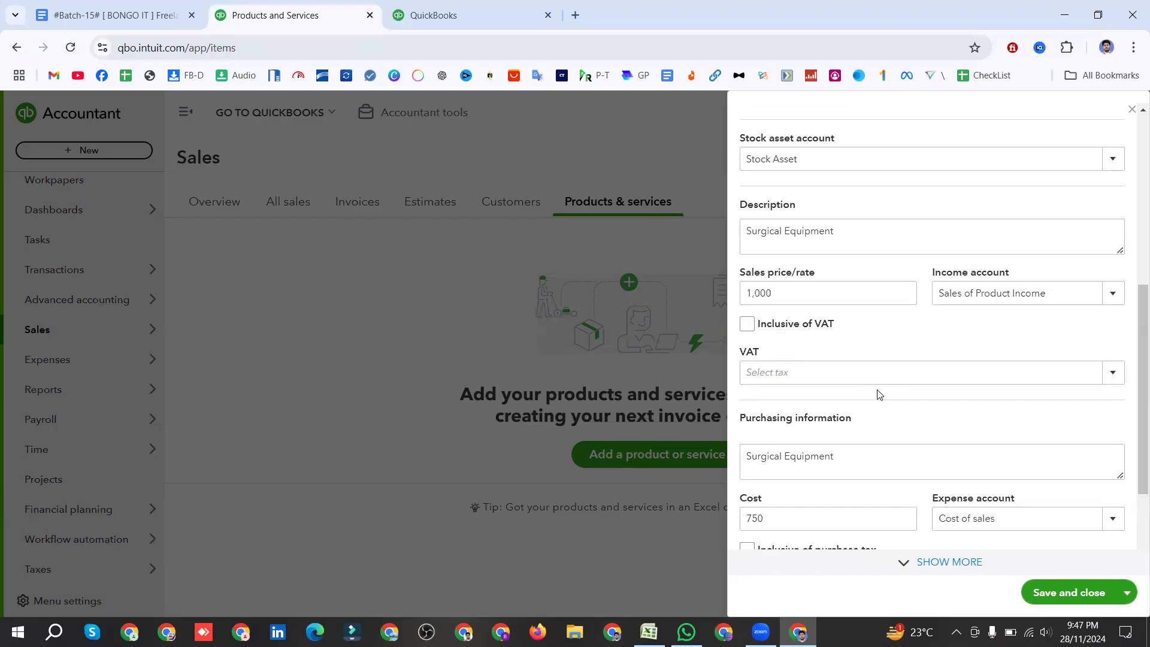
{"action": "scroll", "coordinate": [878, 393], "scroll_direction": "down", "scroll_amount": 2}
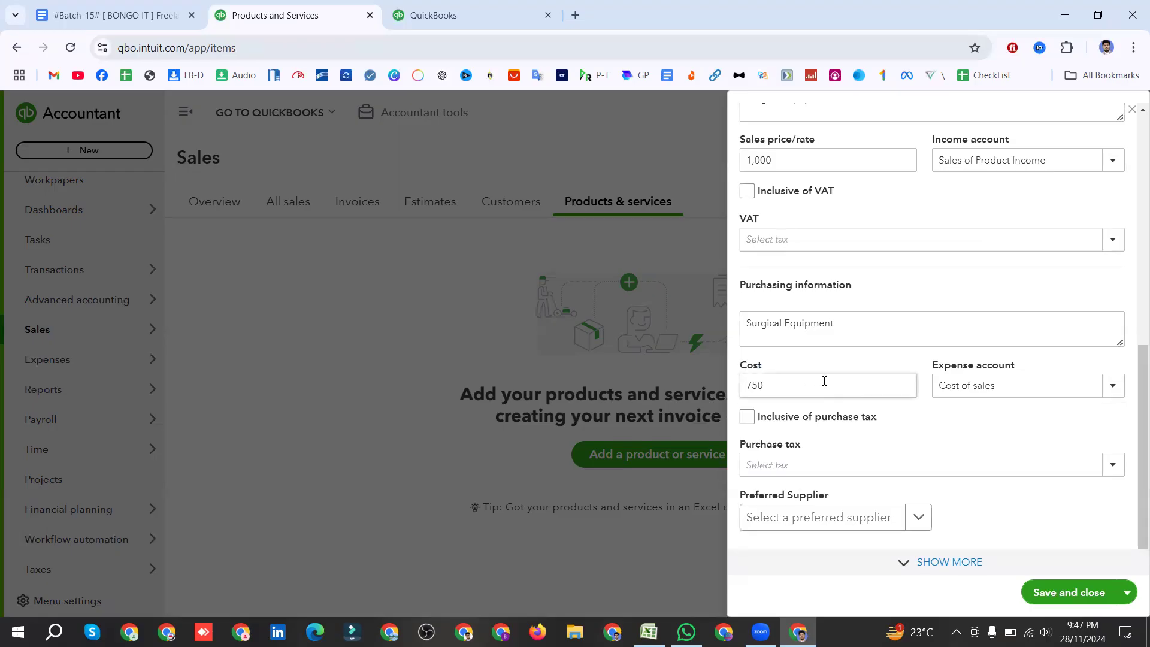
{"action": "scroll", "coordinate": [823, 381], "scroll_direction": "up", "scroll_amount": 3}
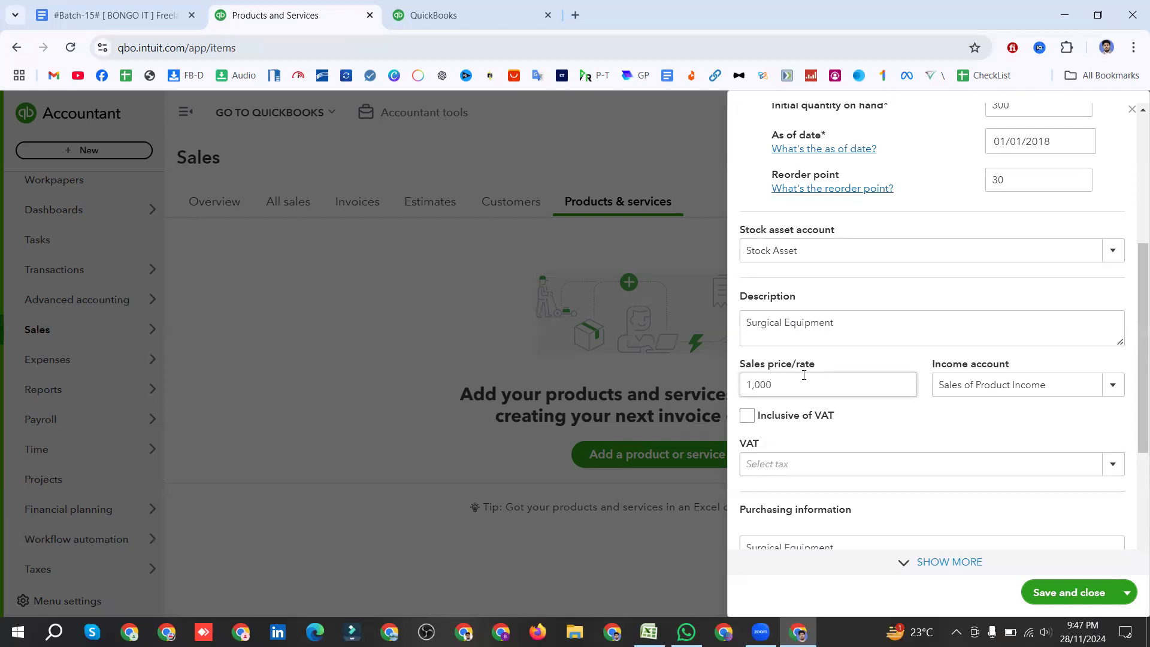
{"action": "scroll", "coordinate": [1022, 390], "scroll_direction": "down", "scroll_amount": 1}
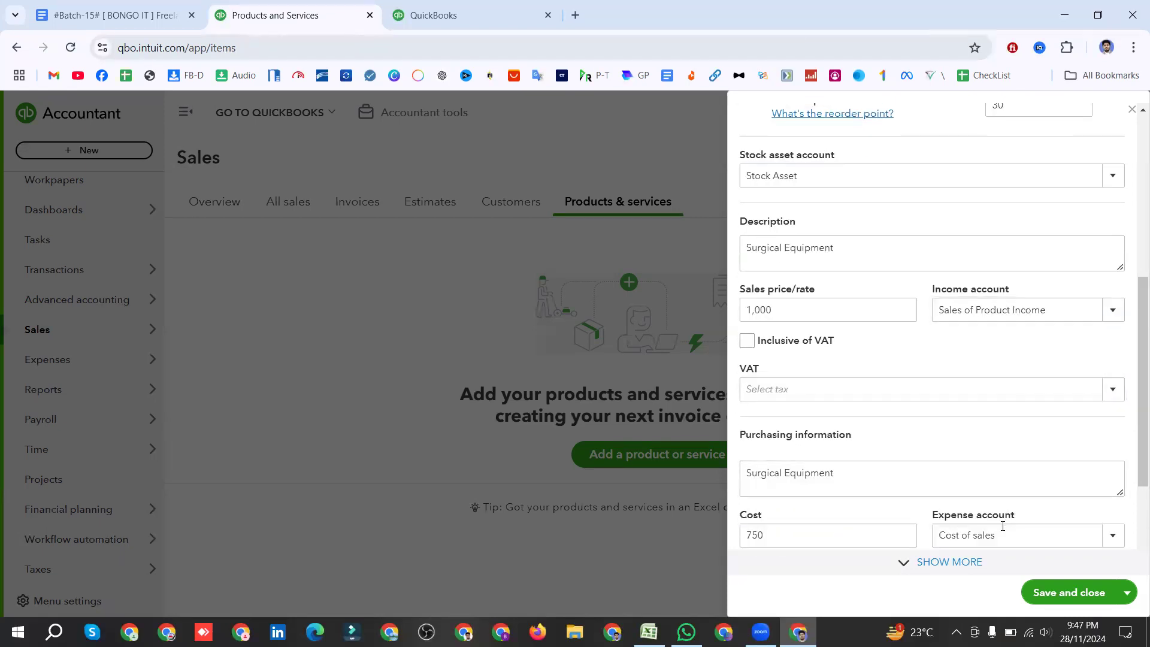
{"action": "scroll", "coordinate": [982, 503], "scroll_direction": "up", "scroll_amount": 4}
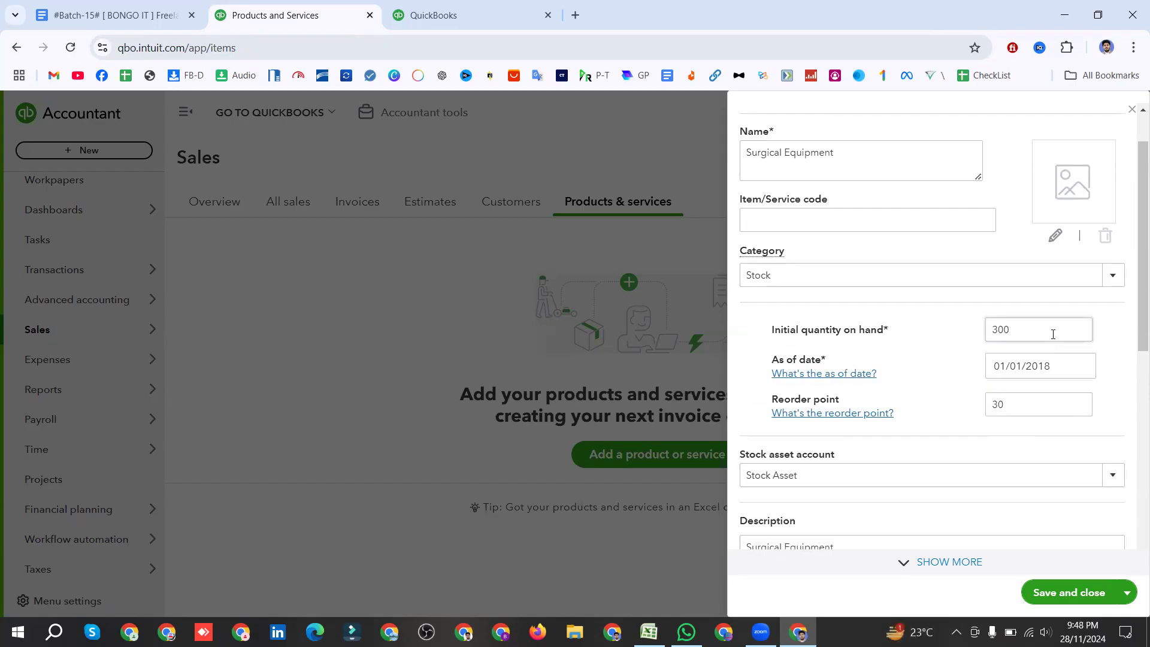
{"action": "scroll", "coordinate": [1049, 334], "scroll_direction": "down", "scroll_amount": 8}
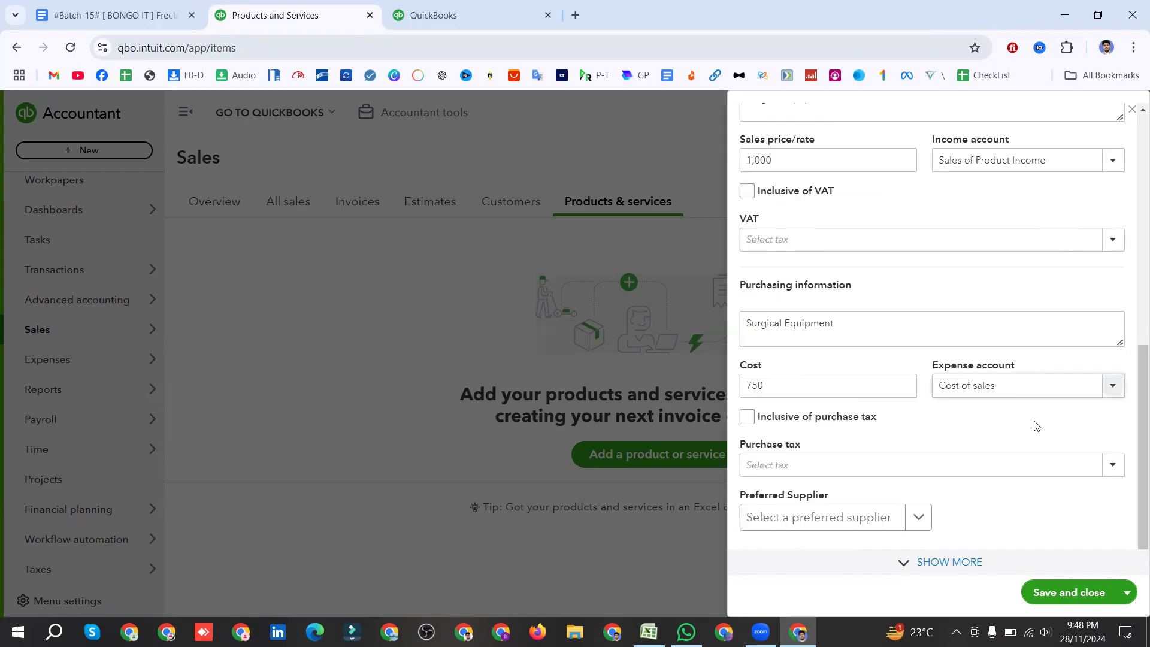
{"action": "left_click", "coordinate": [1062, 599]}
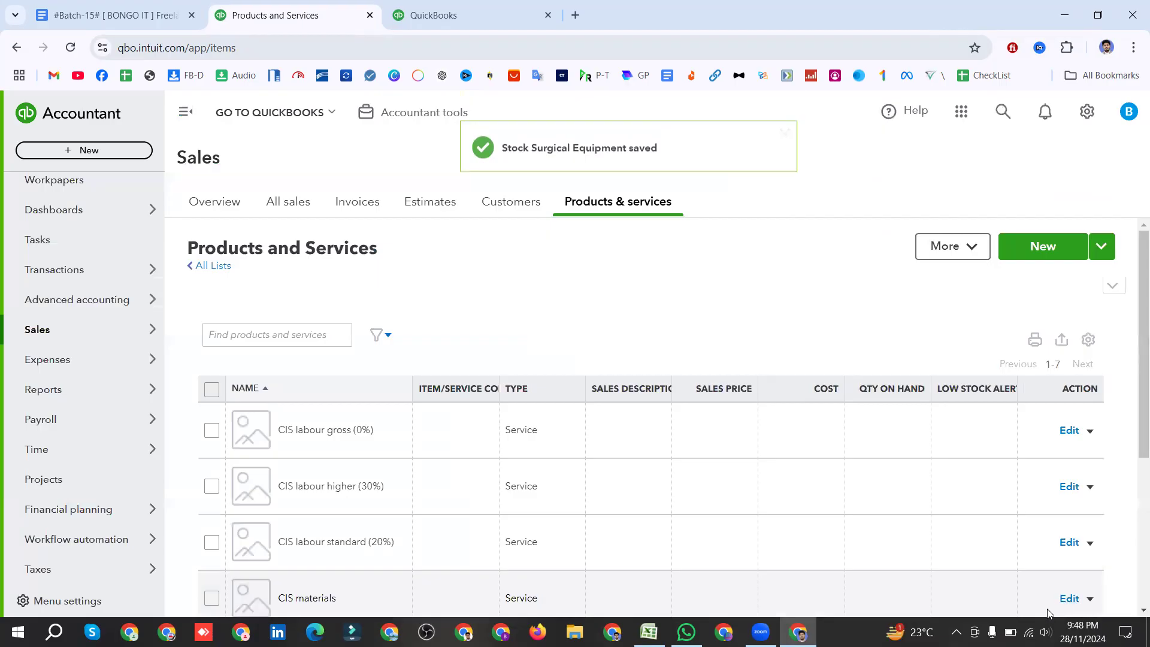
Step: Narrow the Type column and widen the Sales Description column in the products list so the Surgical Equipment description fits
{"action": "scroll", "coordinate": [880, 462], "scroll_direction": "down", "scroll_amount": 4}
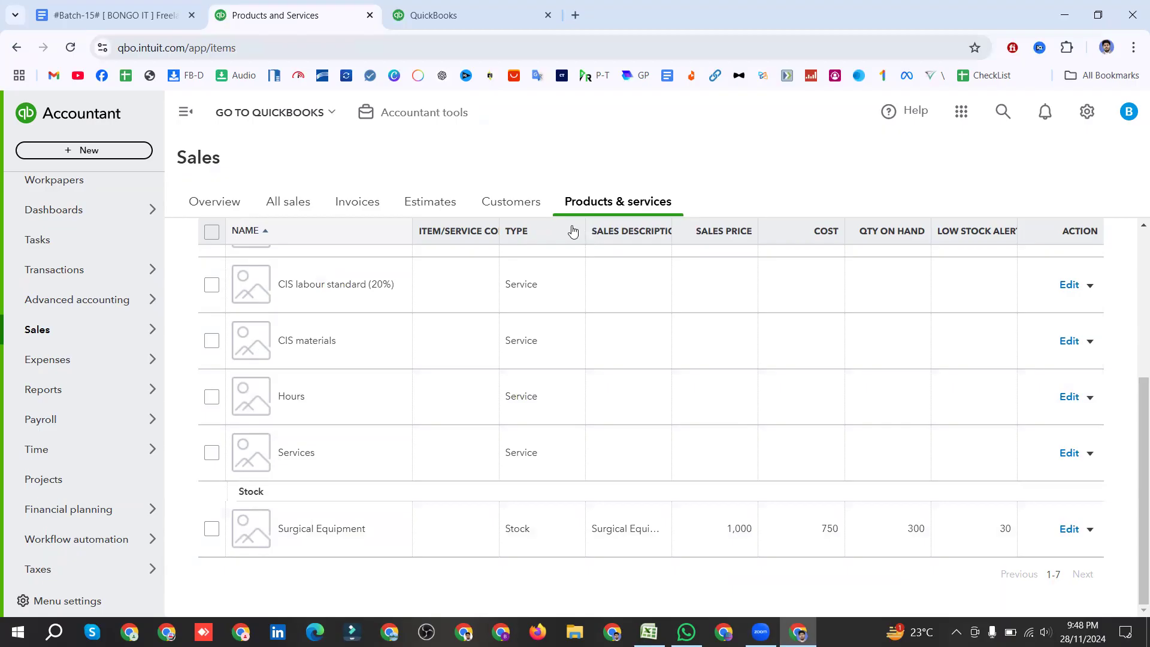
{"action": "scroll", "coordinate": [586, 233], "scroll_direction": "up", "scroll_amount": 2}
{"action": "left_click_drag", "start_coordinate": [585, 239], "coordinate": [553, 237]}
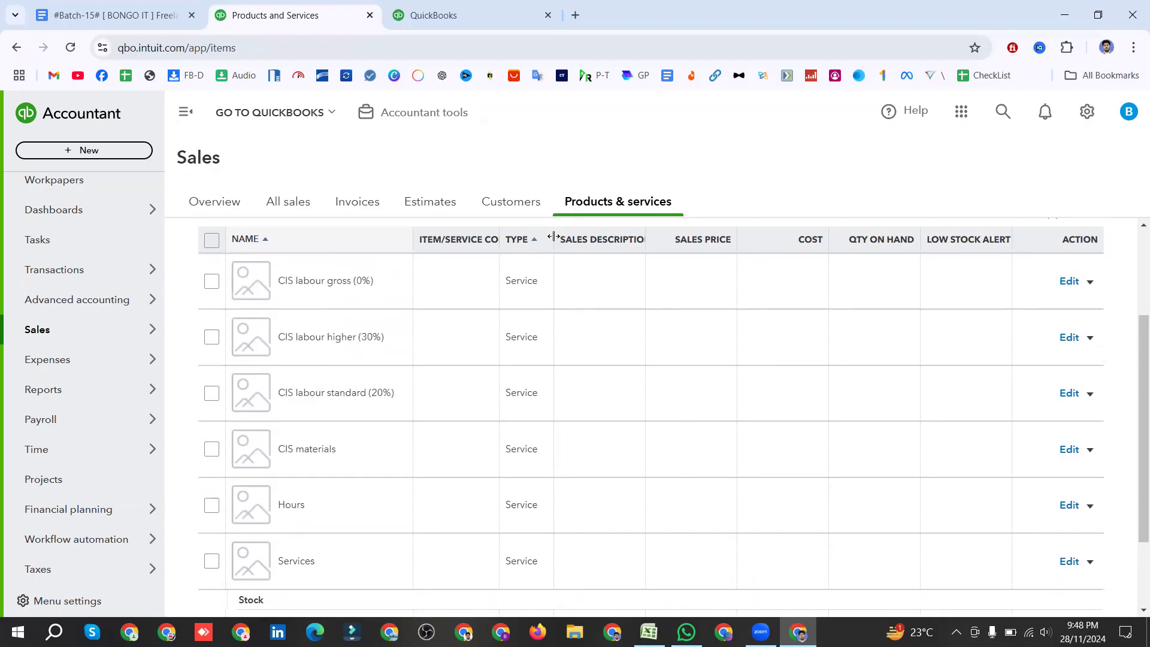
{"action": "left_click_drag", "start_coordinate": [642, 230], "coordinate": [660, 236]}
{"action": "scroll", "coordinate": [634, 331], "scroll_direction": "down", "scroll_amount": 2}
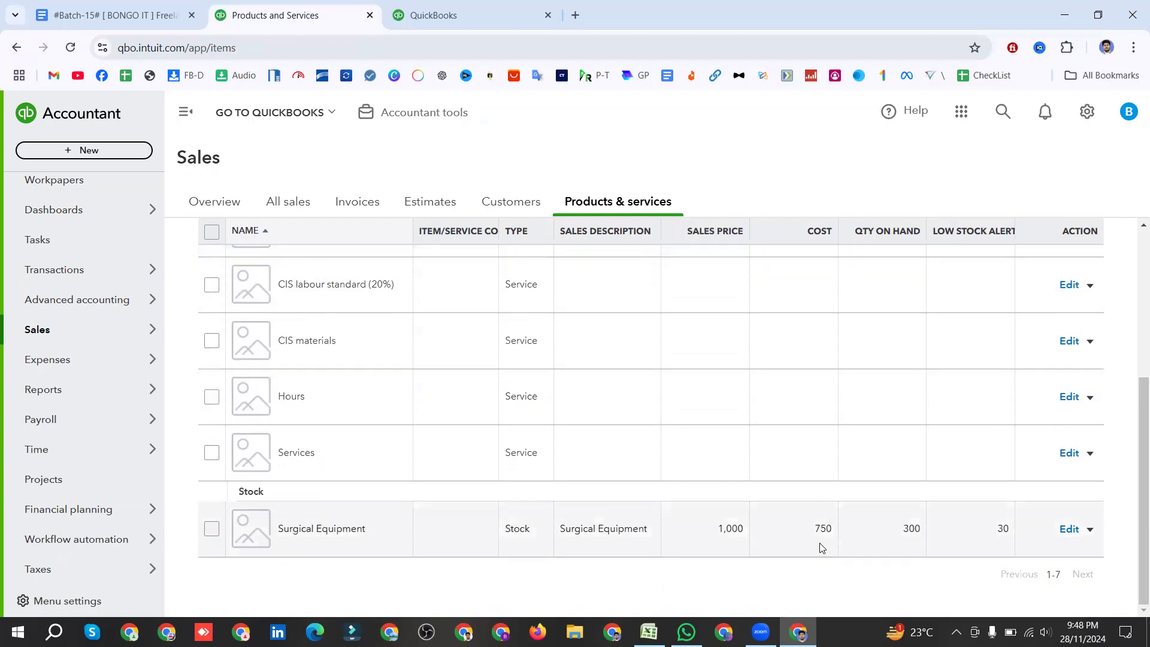
Step: Narrow the Cost column in the products list, then review the listed items and the actions available for CIS labour standard (20%)
{"action": "left_click_drag", "start_coordinate": [836, 224], "coordinate": [800, 224]}
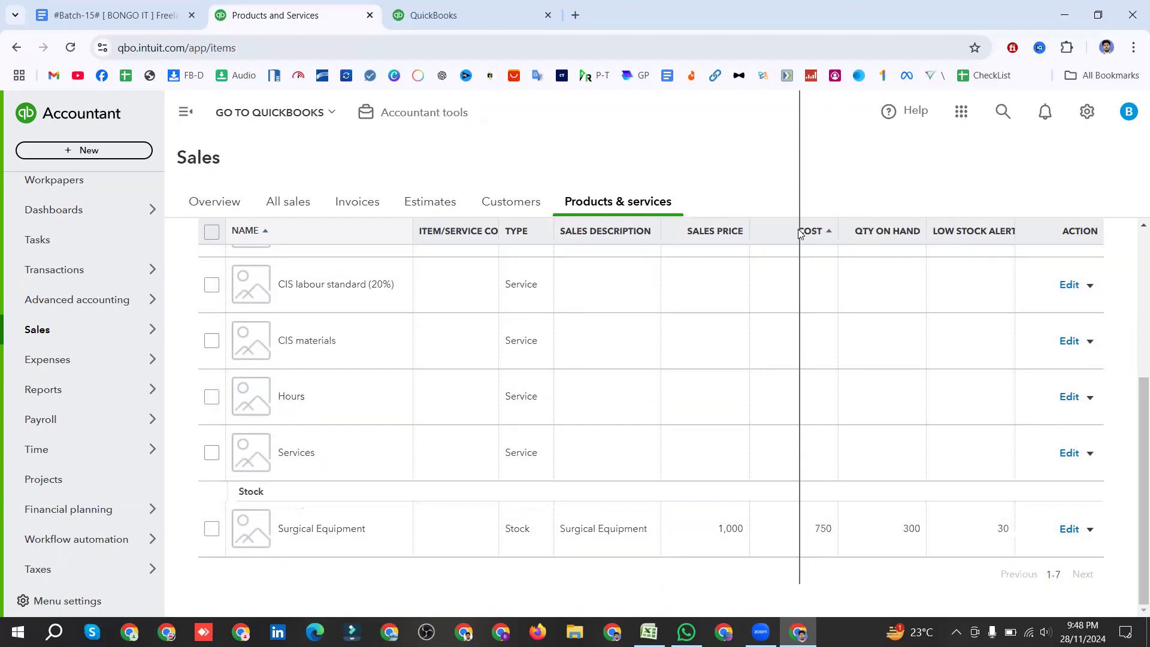
{"action": "scroll", "coordinate": [850, 419], "scroll_direction": "down", "scroll_amount": 4}
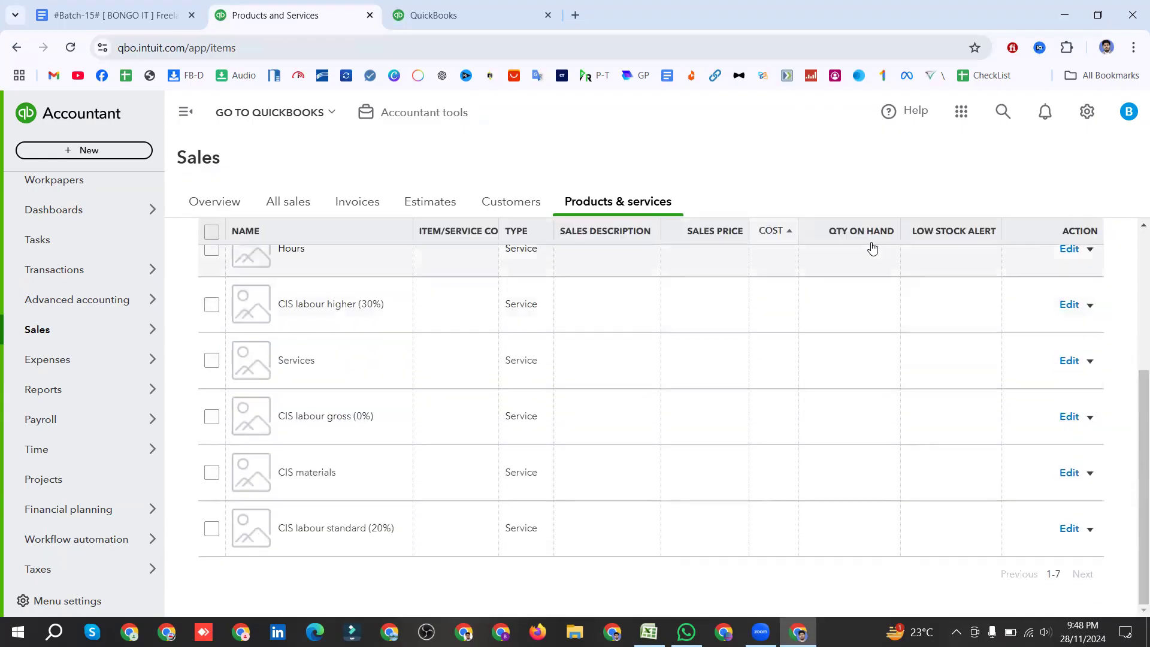
{"action": "scroll", "coordinate": [864, 309], "scroll_direction": "up", "scroll_amount": 4}
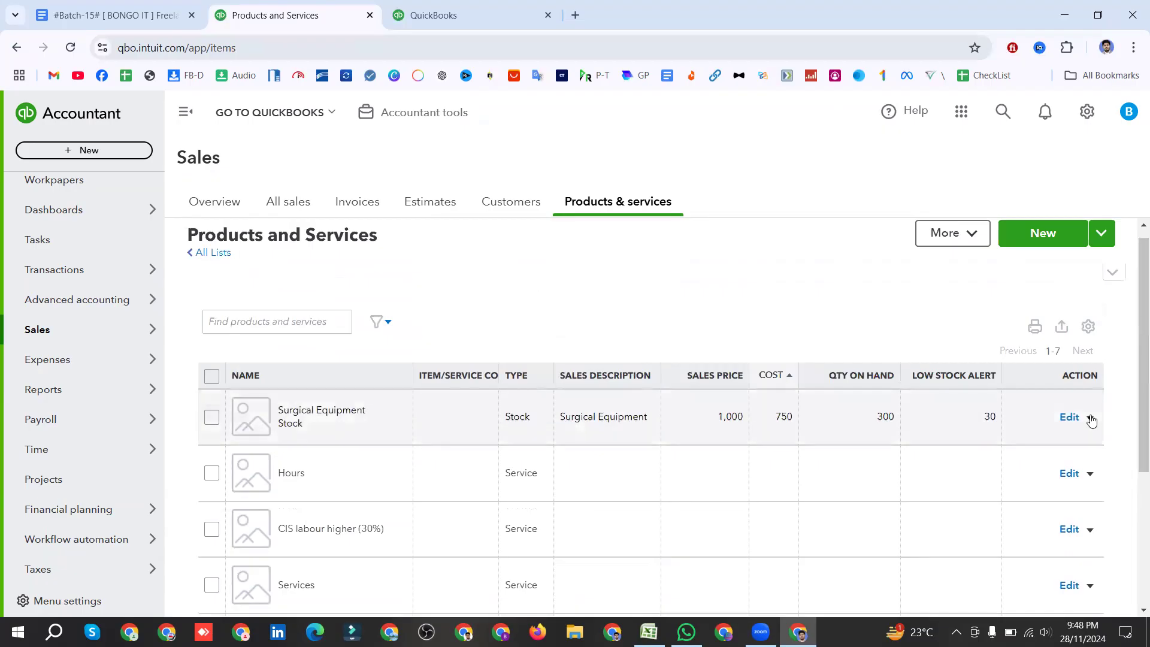
{"action": "scroll", "coordinate": [520, 459], "scroll_direction": "down", "scroll_amount": 2}
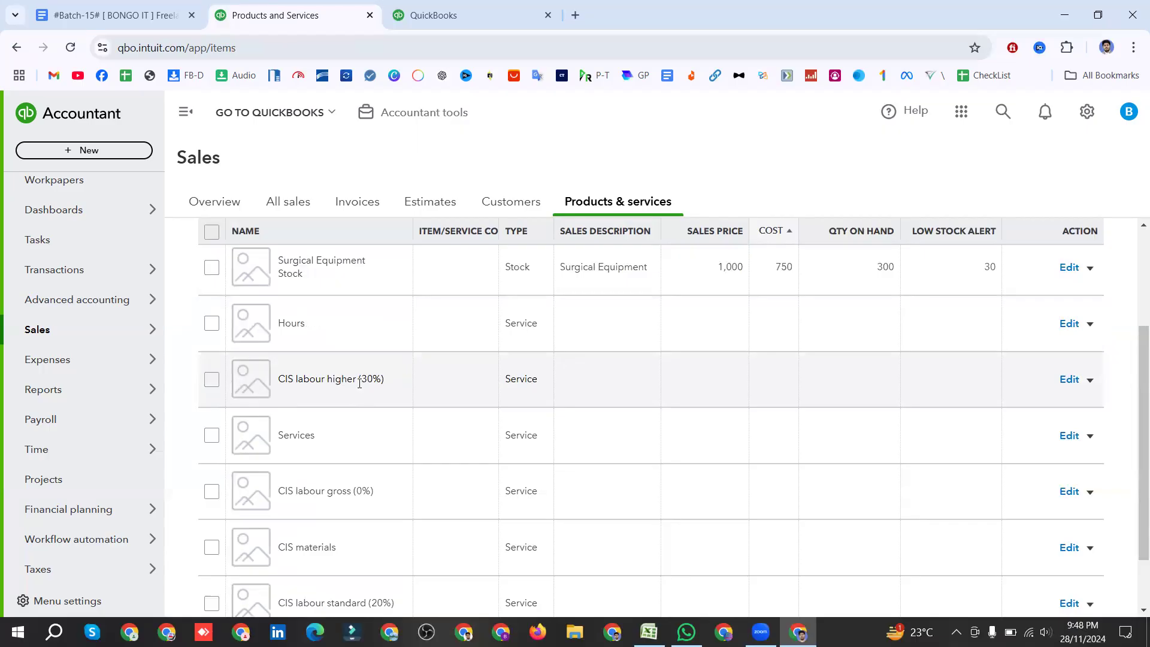
{"action": "scroll", "coordinate": [521, 390], "scroll_direction": "down", "scroll_amount": 1}
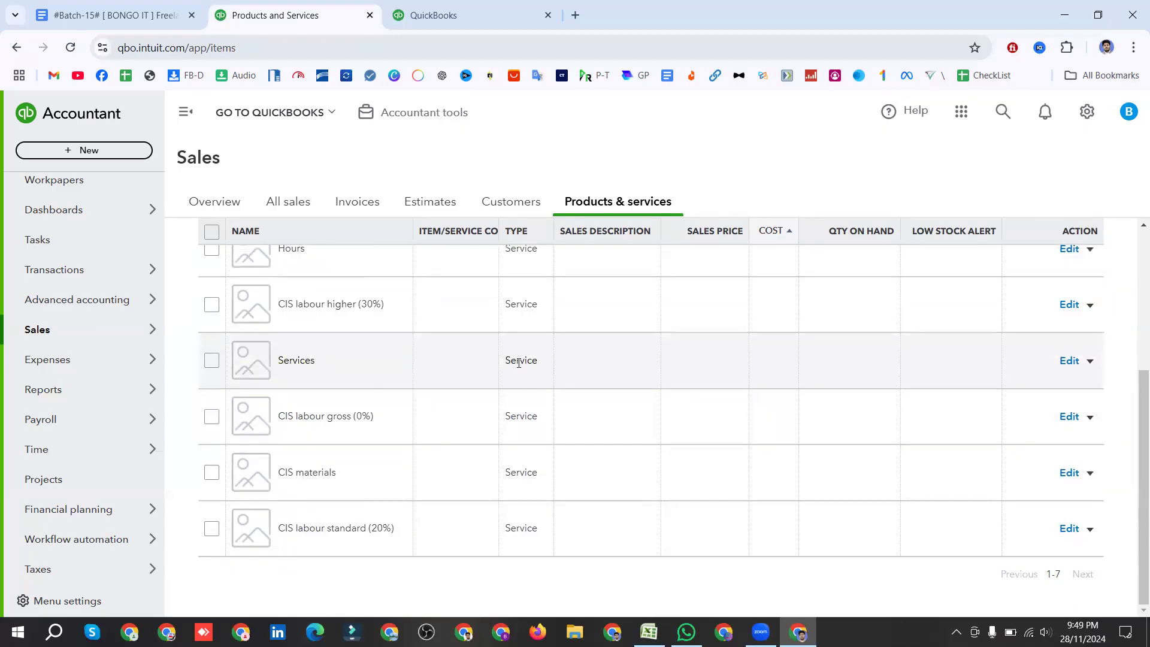
{"action": "left_click", "coordinate": [1089, 529]}
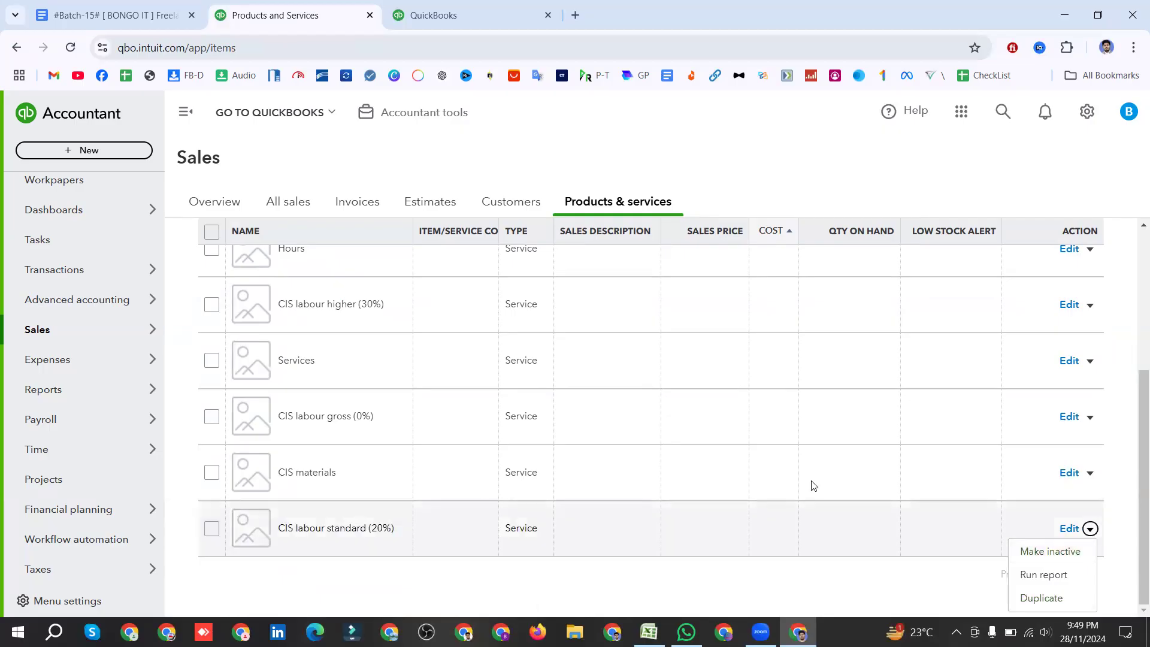
{"action": "scroll", "coordinate": [737, 306], "scroll_direction": "up", "scroll_amount": 4}
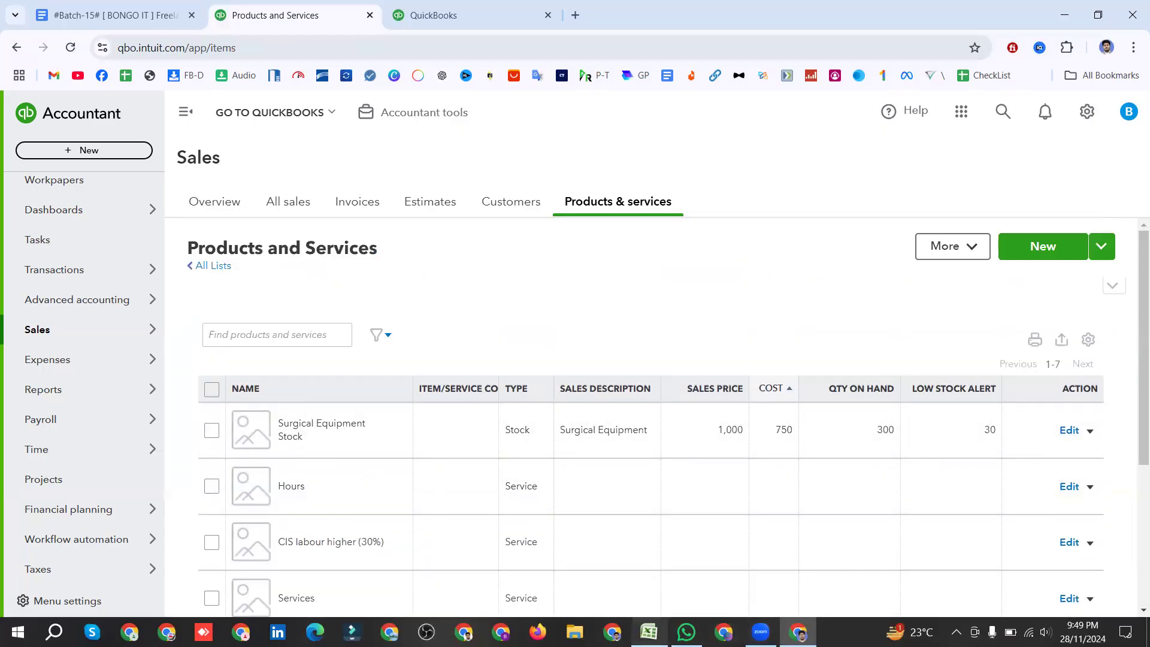
Step: Copy the service description Nursing care from cell B2 of the Product & Service List in Excel and return to QuickBooks
{"action": "left_click", "coordinate": [649, 632]}
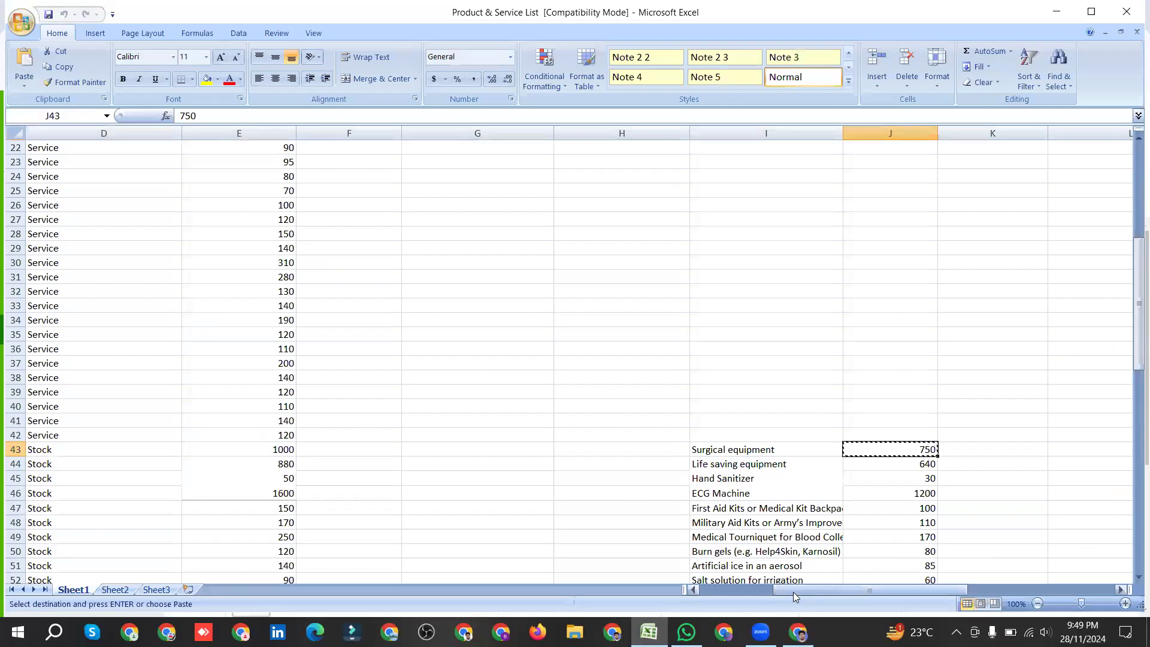
{"action": "left_click_drag", "start_coordinate": [792, 590], "coordinate": [743, 590]}
{"action": "scroll", "coordinate": [372, 365], "scroll_direction": "down", "scroll_amount": 3}
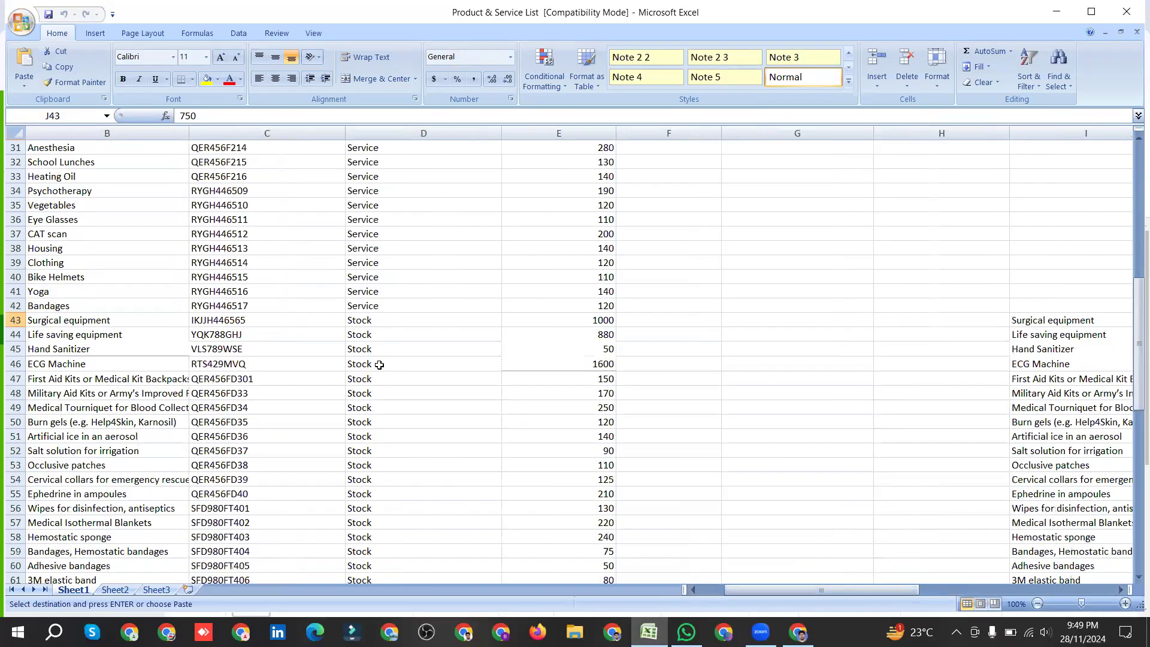
{"action": "scroll", "coordinate": [377, 363], "scroll_direction": "up", "scroll_amount": 8}
{"action": "scroll", "coordinate": [377, 363], "scroll_direction": "up", "scroll_amount": 2}
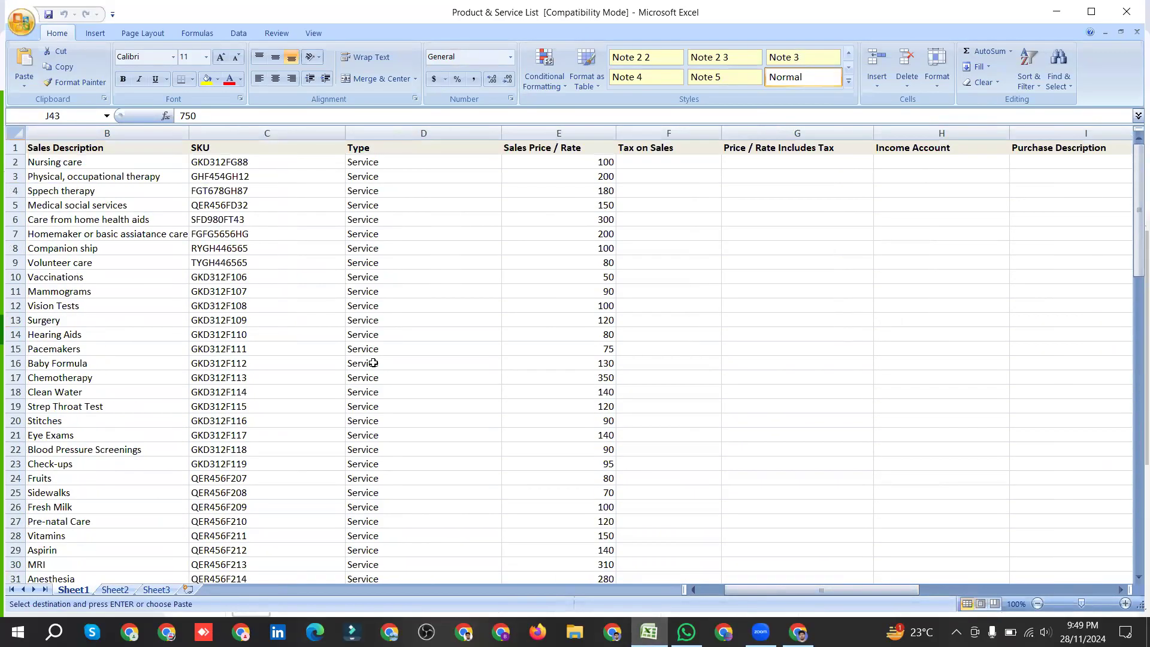
{"action": "left_click", "coordinate": [78, 162]}
{"action": "key", "text": "ctrl+c"}
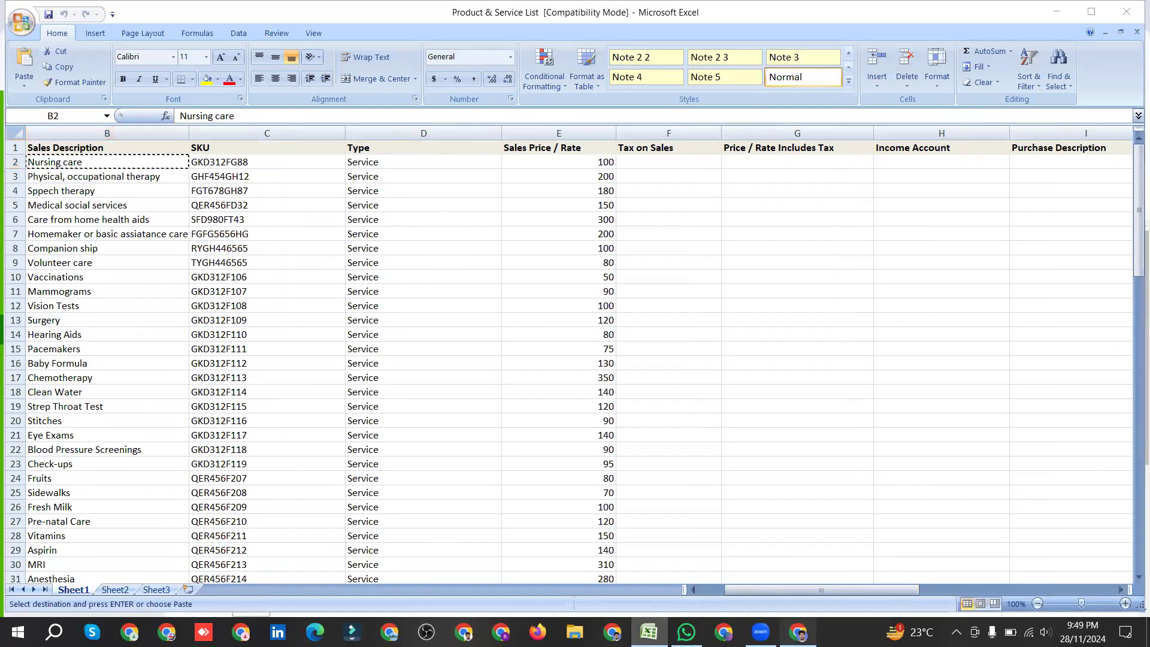
{"action": "left_click", "coordinate": [798, 632]}
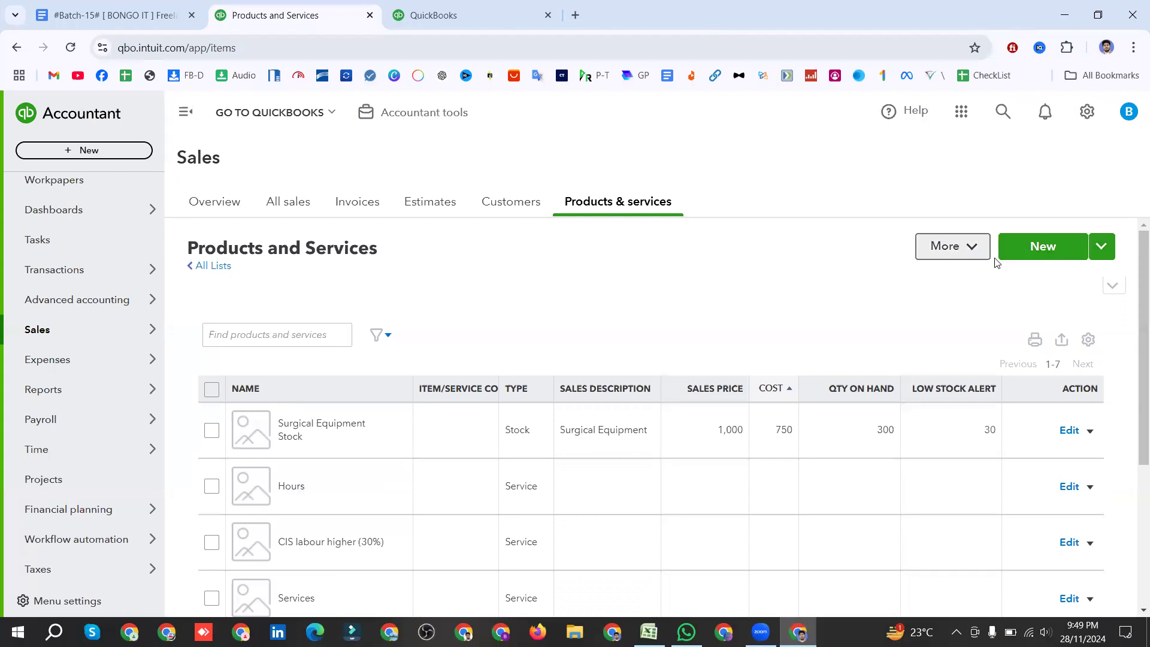
{"action": "left_click", "coordinate": [971, 246]}
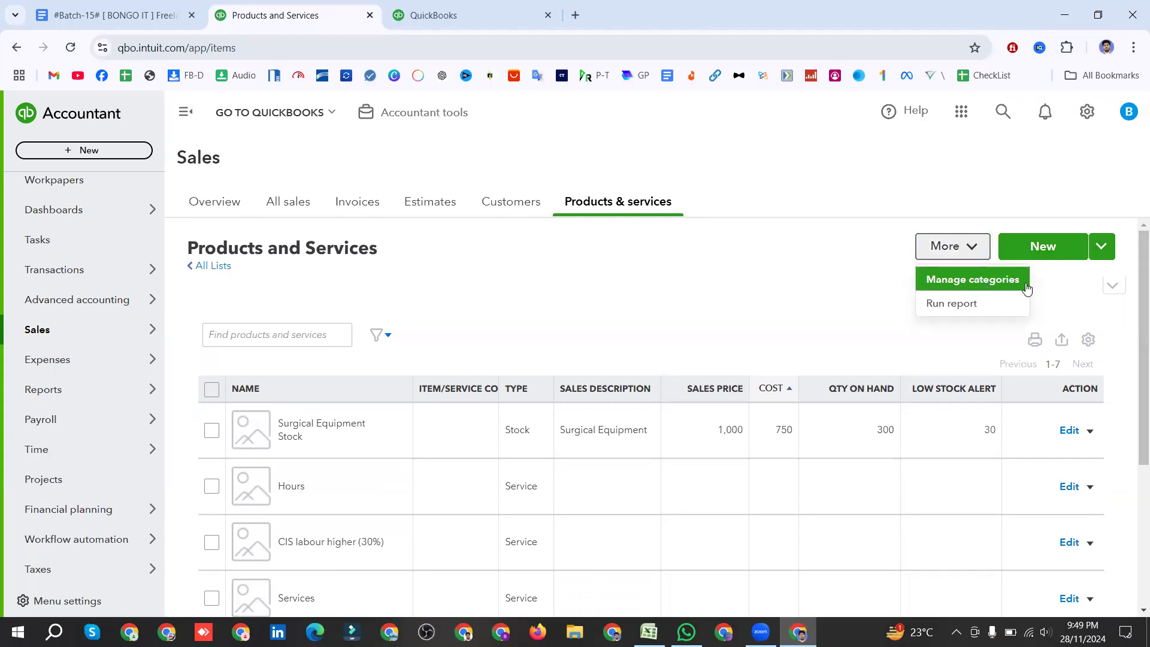
{"action": "left_click", "coordinate": [879, 303]}
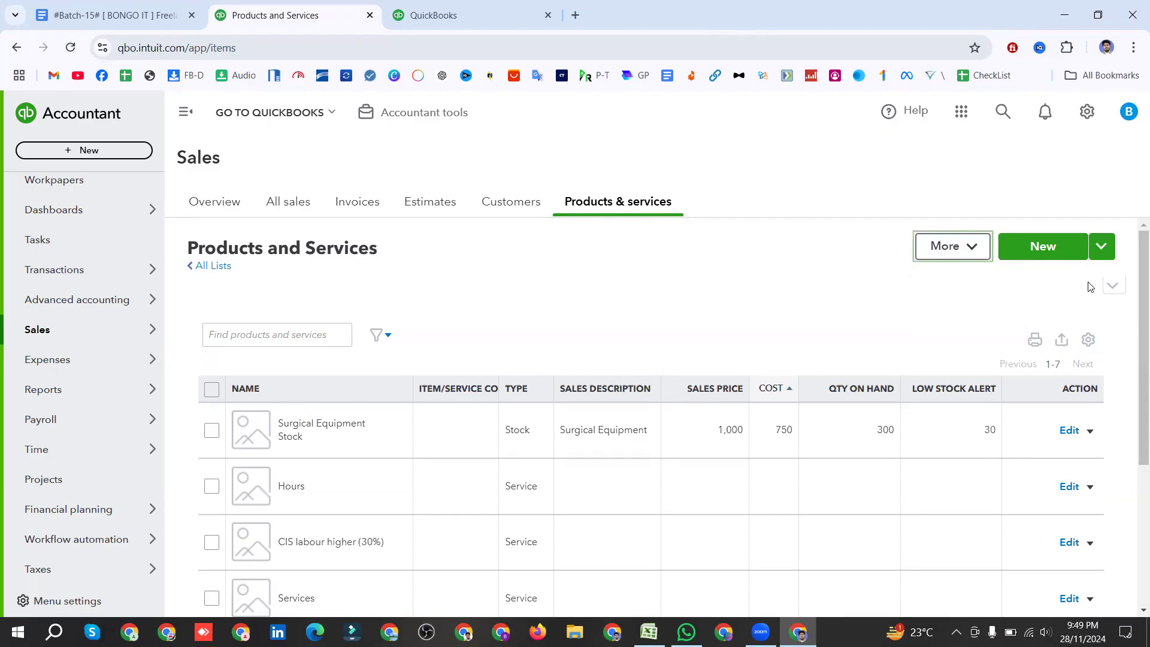
{"action": "left_click", "coordinate": [1102, 251]}
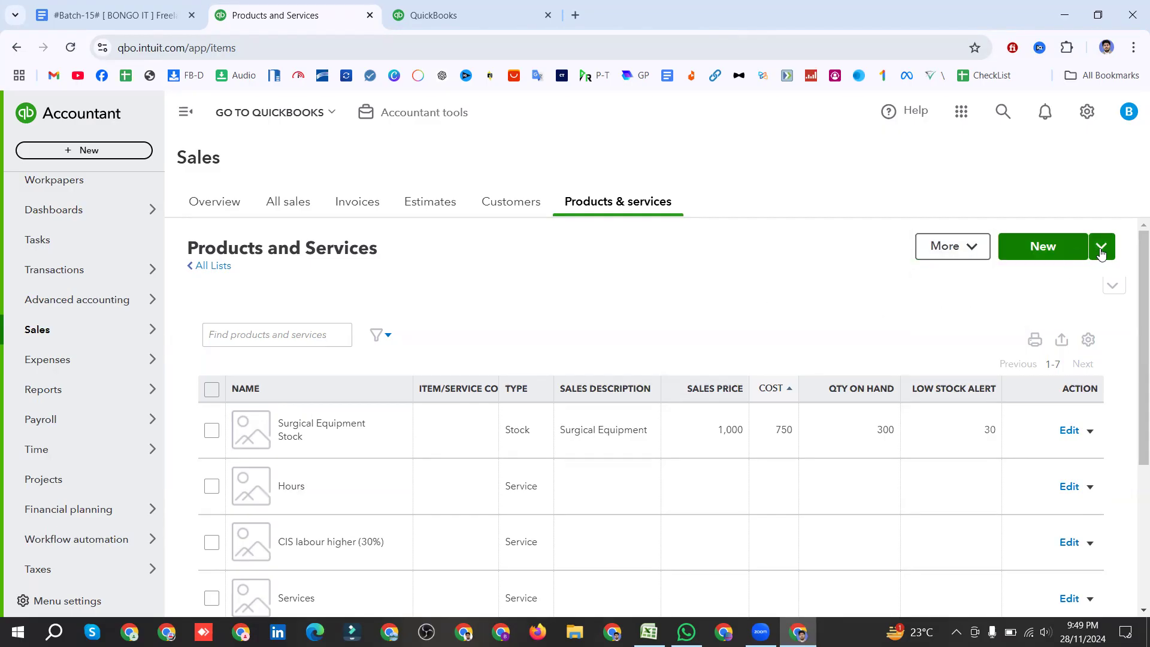
{"action": "left_click", "coordinate": [916, 303]}
Step: Start a new item of type Service and name it Nursing Care using the copied text
{"action": "left_click", "coordinate": [1047, 254]}
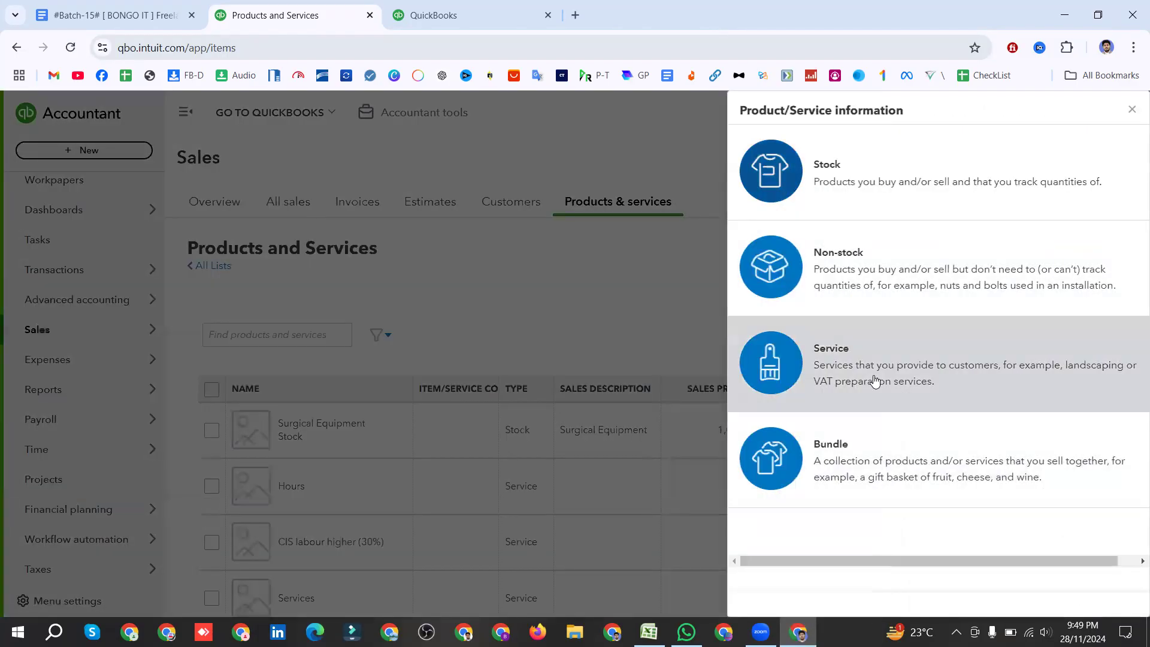
{"action": "left_click", "coordinate": [874, 380]}
{"action": "key", "text": "ctrl+v"}
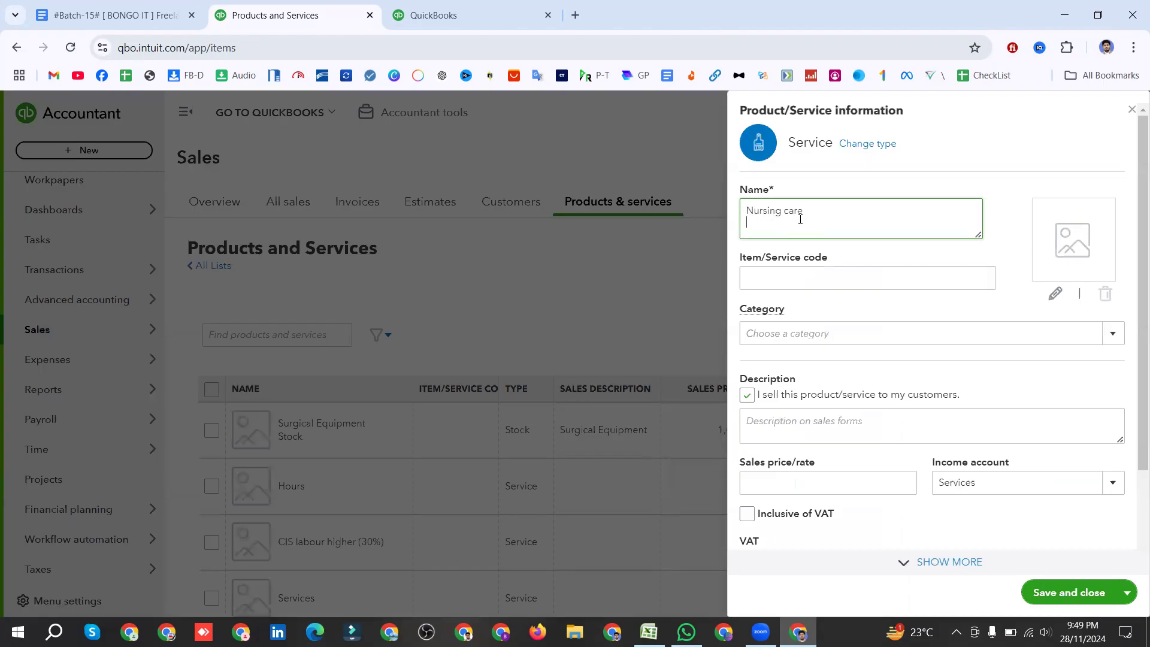
{"action": "type", "text": "C"}
{"action": "triple_click", "coordinate": [800, 220]}
Step: Create and assign a new category named Service, and enter Nursing Care as the item's sales description
{"action": "left_click", "coordinate": [1111, 333]}
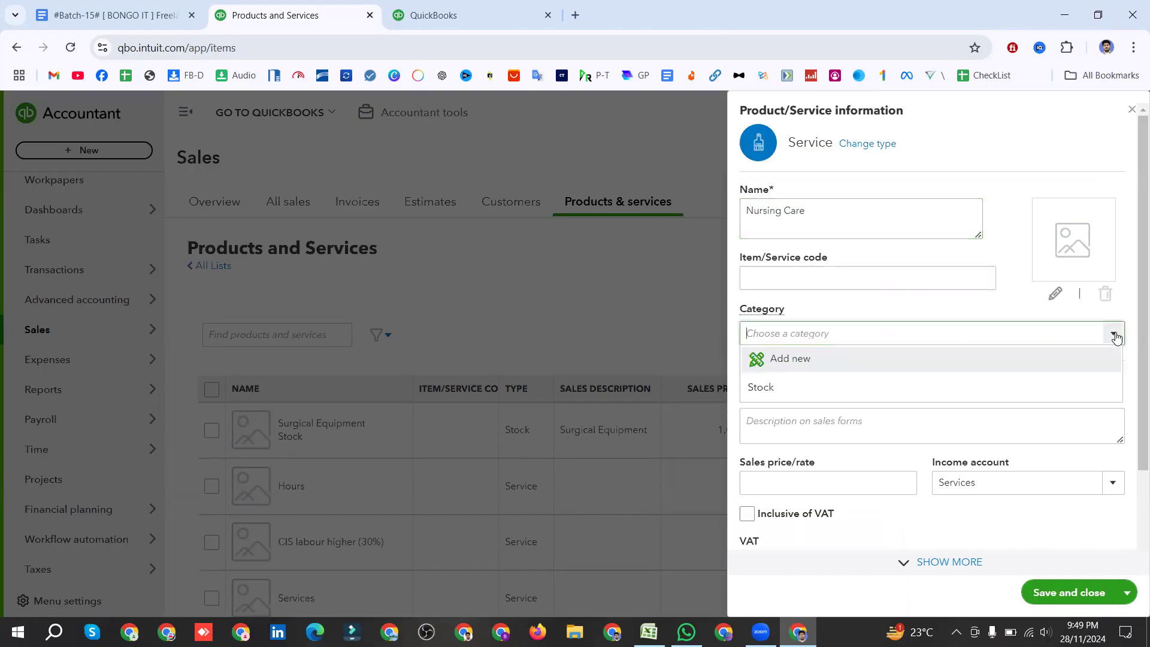
{"action": "left_click", "coordinate": [788, 361]}
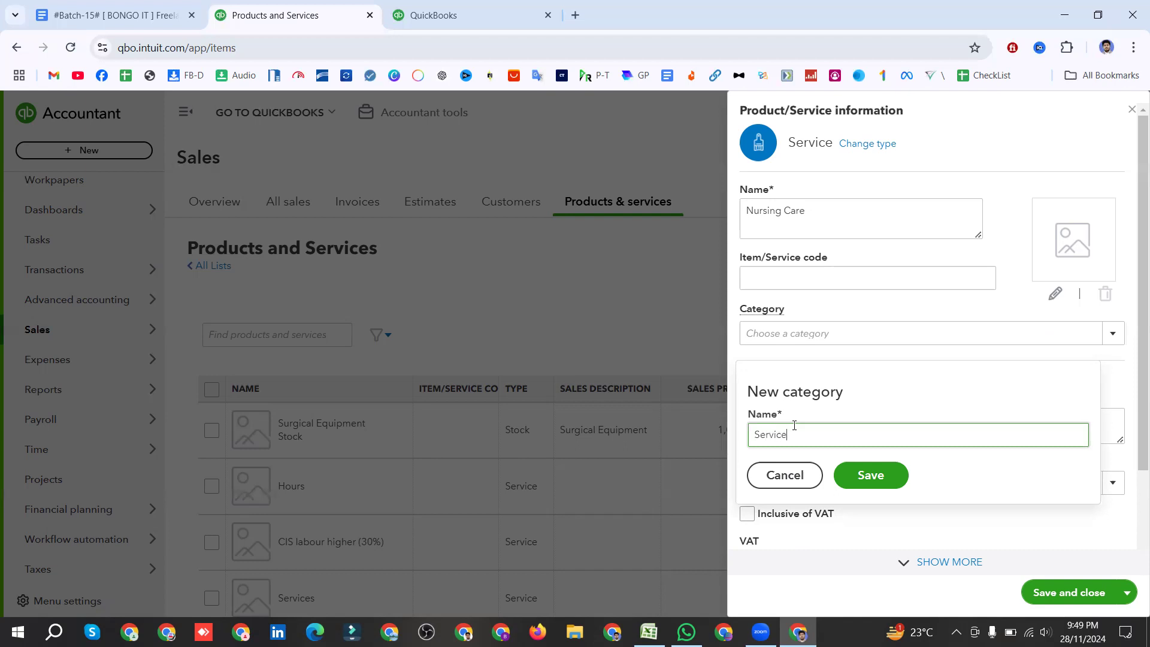
{"action": "left_click", "coordinate": [874, 476]}
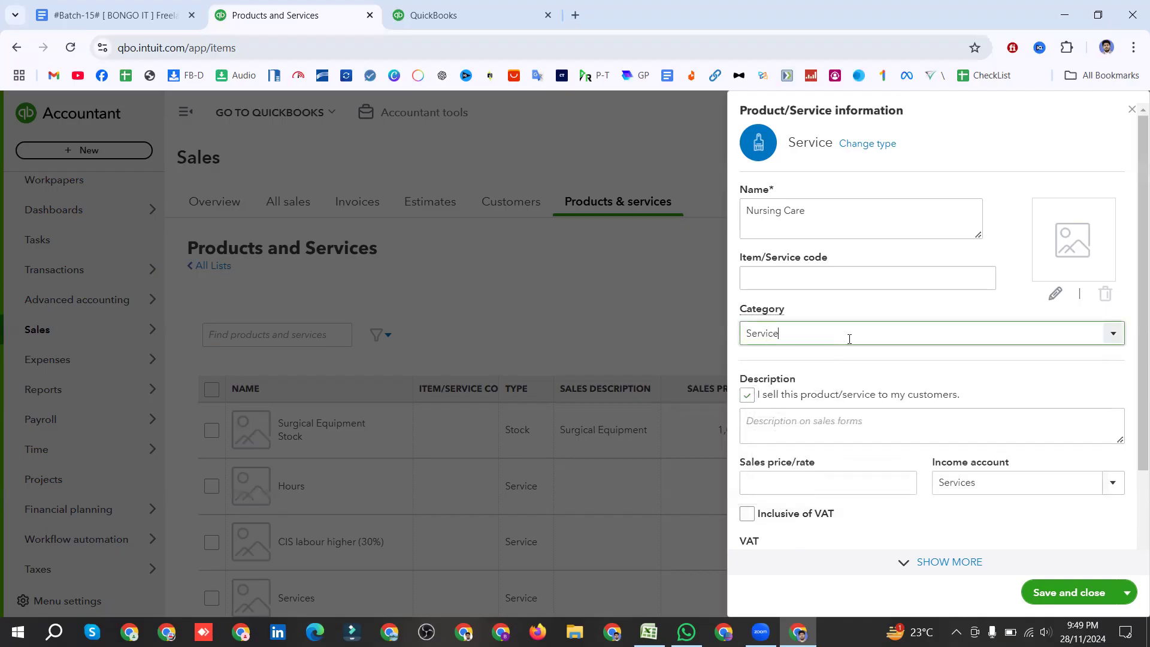
{"action": "left_click", "coordinate": [770, 424]}
{"action": "key", "text": "ctrl+v"}
Step: Copy Nursing care's sales price of 100 from Excel cell E2 and enter it as the service's sales price/rate in QuickBooks
{"action": "scroll", "coordinate": [838, 389], "scroll_direction": "down", "scroll_amount": 1}
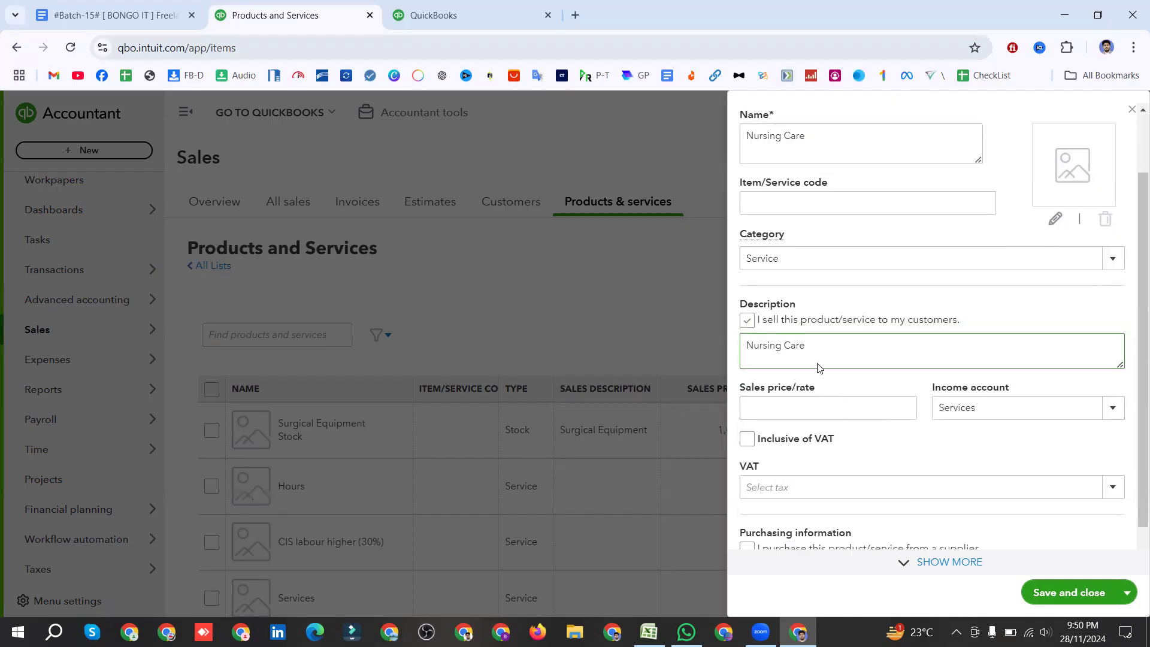
{"action": "left_click", "coordinate": [789, 407]}
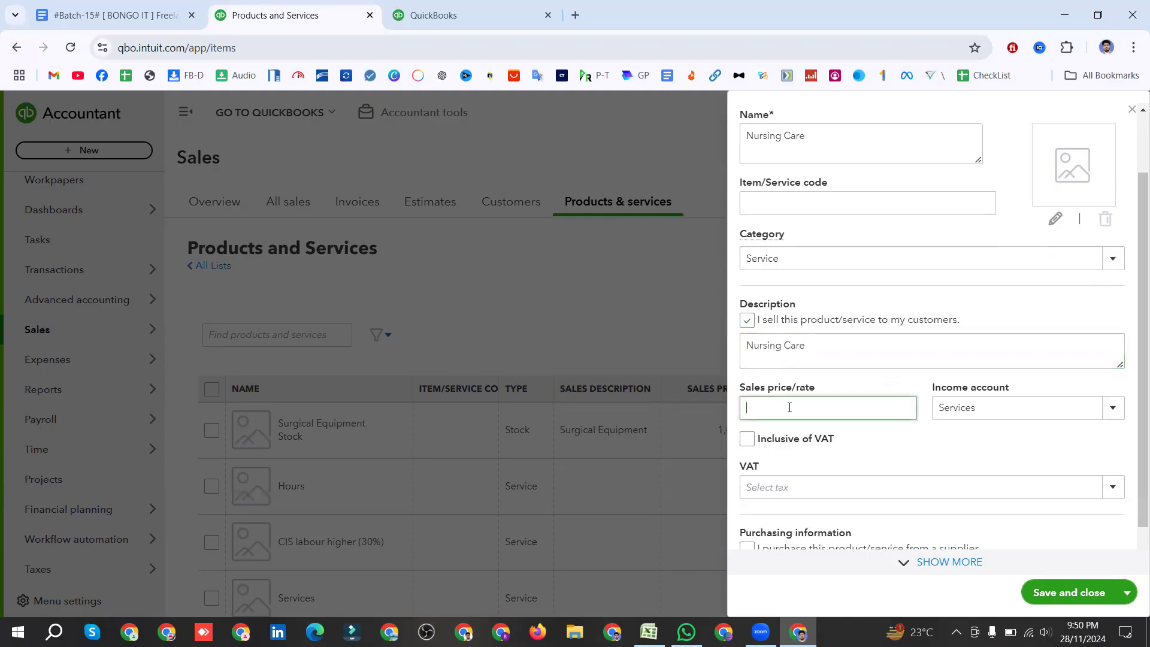
{"action": "left_click", "coordinate": [648, 631]}
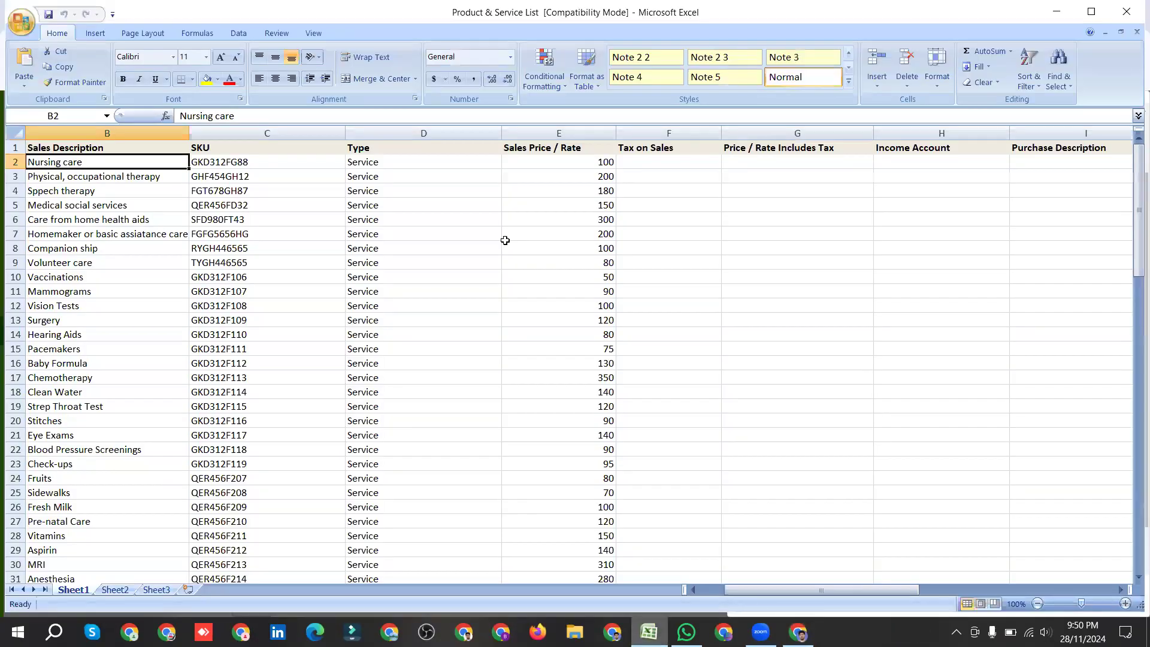
{"action": "left_click", "coordinate": [605, 162]}
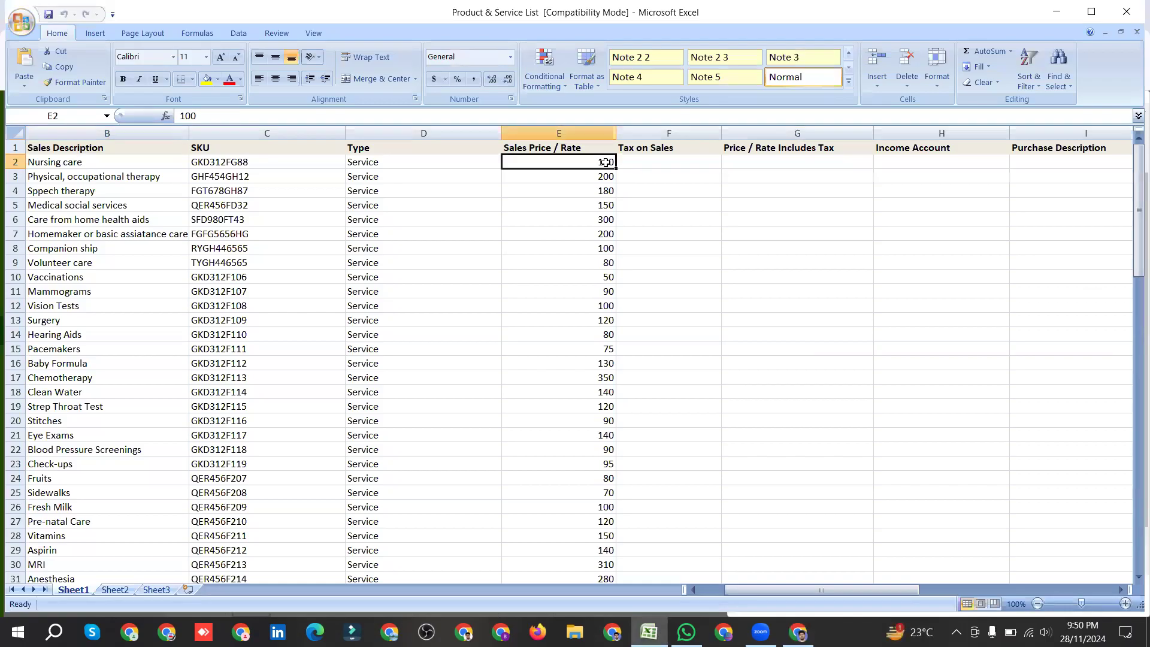
{"action": "key", "text": "ctrl+c"}
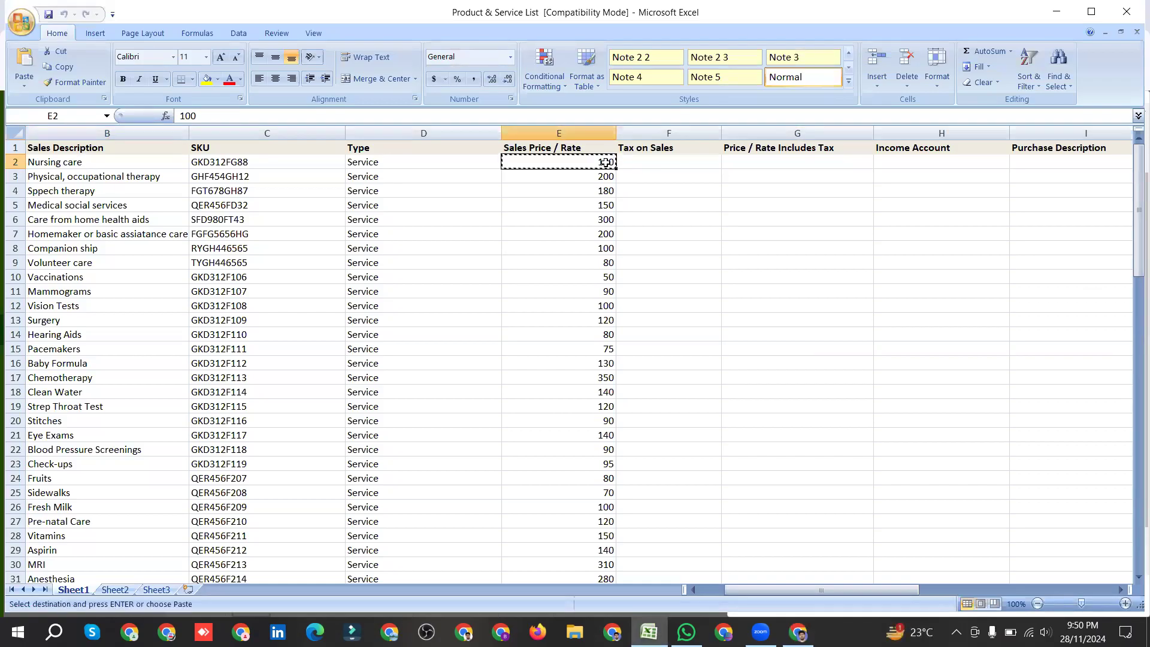
{"action": "left_click", "coordinate": [798, 632]}
{"action": "left_click", "coordinate": [812, 413]}
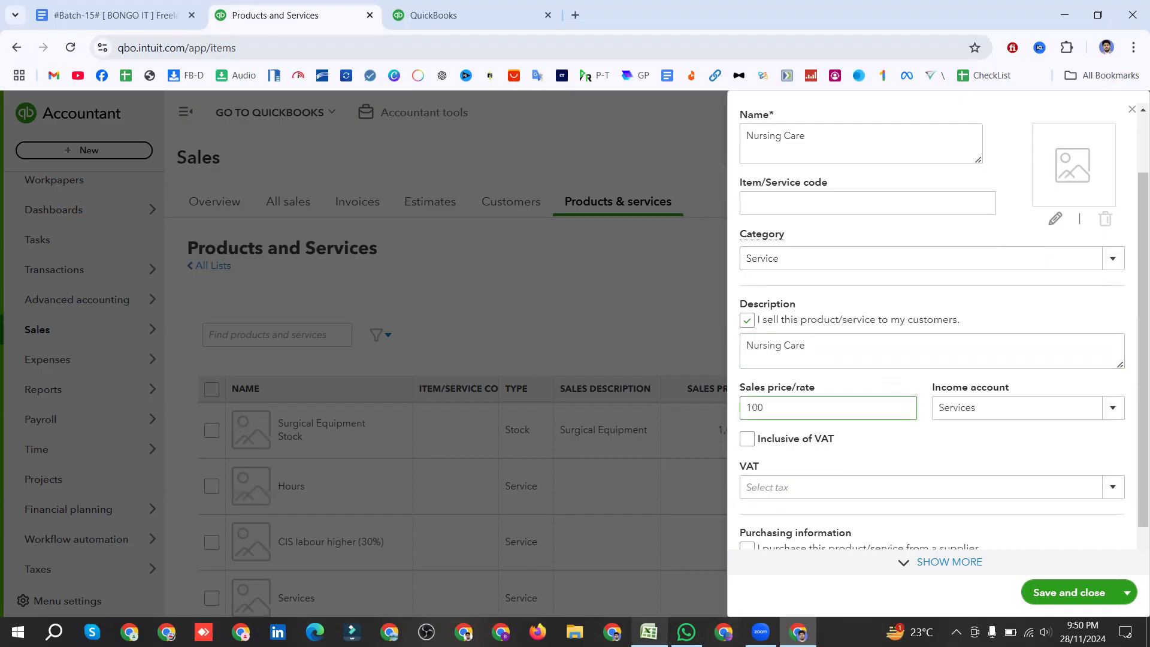
Step: Examine the Sales Price / Rate and Purchase Cost columns of the service rows in the Excel product list, starting with Nursing care
{"action": "left_click", "coordinate": [649, 632]}
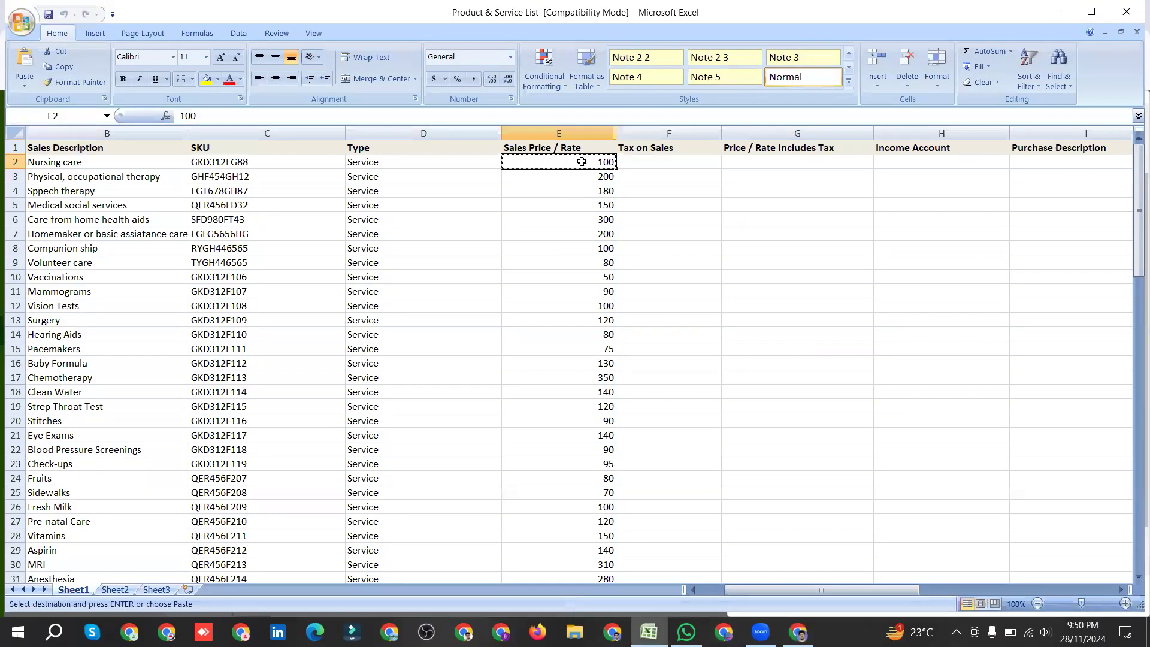
{"action": "left_click", "coordinate": [579, 188]}
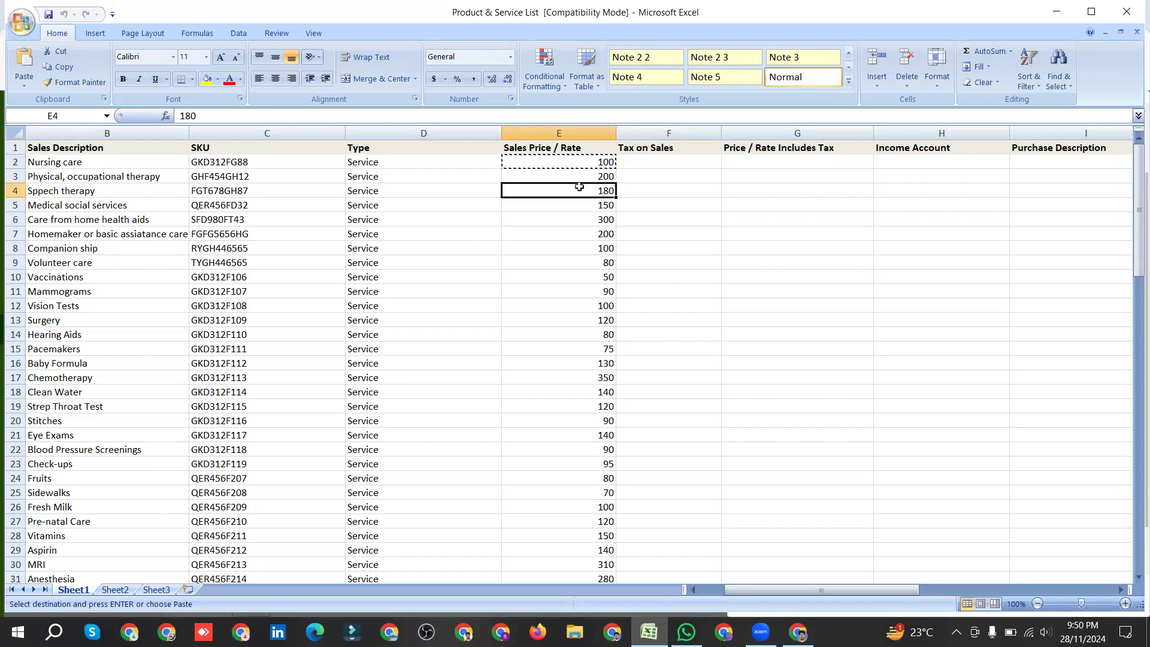
{"action": "left_click", "coordinate": [573, 161]}
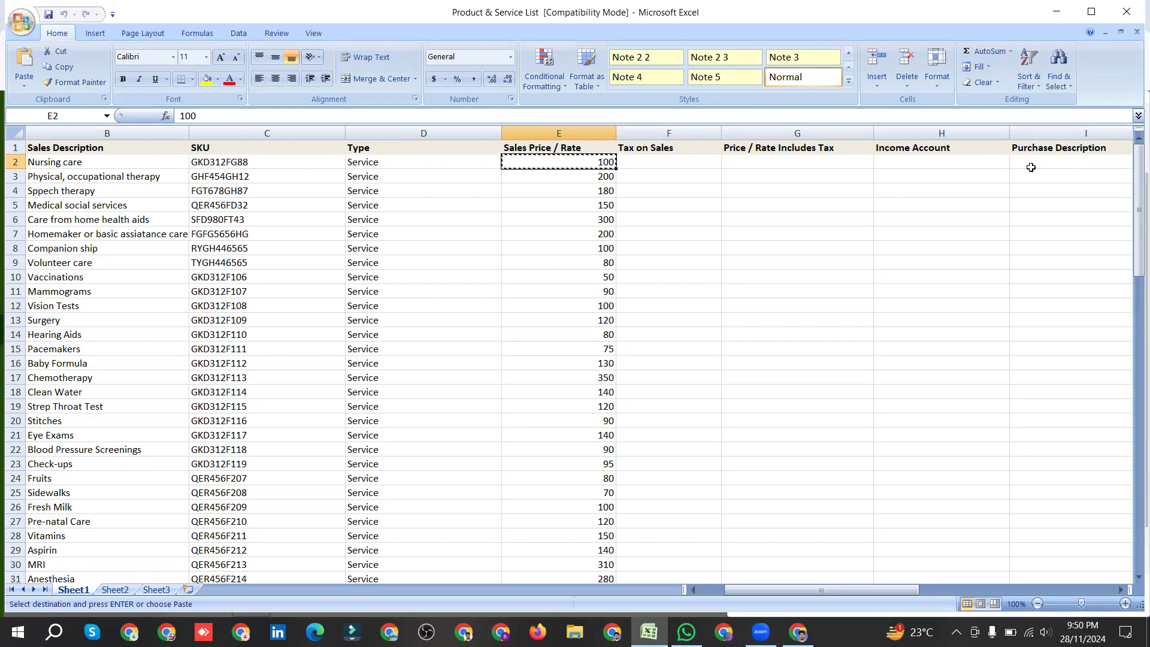
{"action": "left_click_drag", "start_coordinate": [746, 590], "coordinate": [843, 589]}
{"action": "left_click", "coordinate": [629, 158]}
{"action": "left_click_drag", "start_coordinate": [630, 155], "coordinate": [621, 406]}
{"action": "left_click_drag", "start_coordinate": [832, 589], "coordinate": [748, 596]}
{"action": "scroll", "coordinate": [653, 336], "scroll_direction": "up", "scroll_amount": 8}
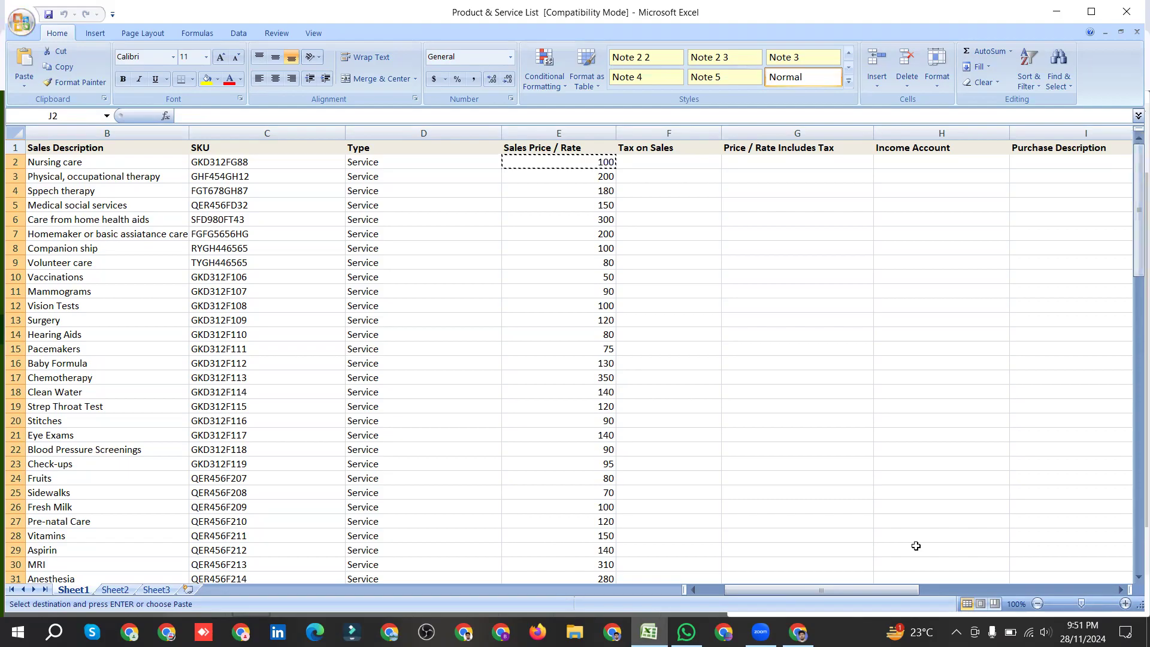
{"action": "left_click_drag", "start_coordinate": [810, 591], "coordinate": [857, 592]}
{"action": "left_click", "coordinate": [898, 161]}
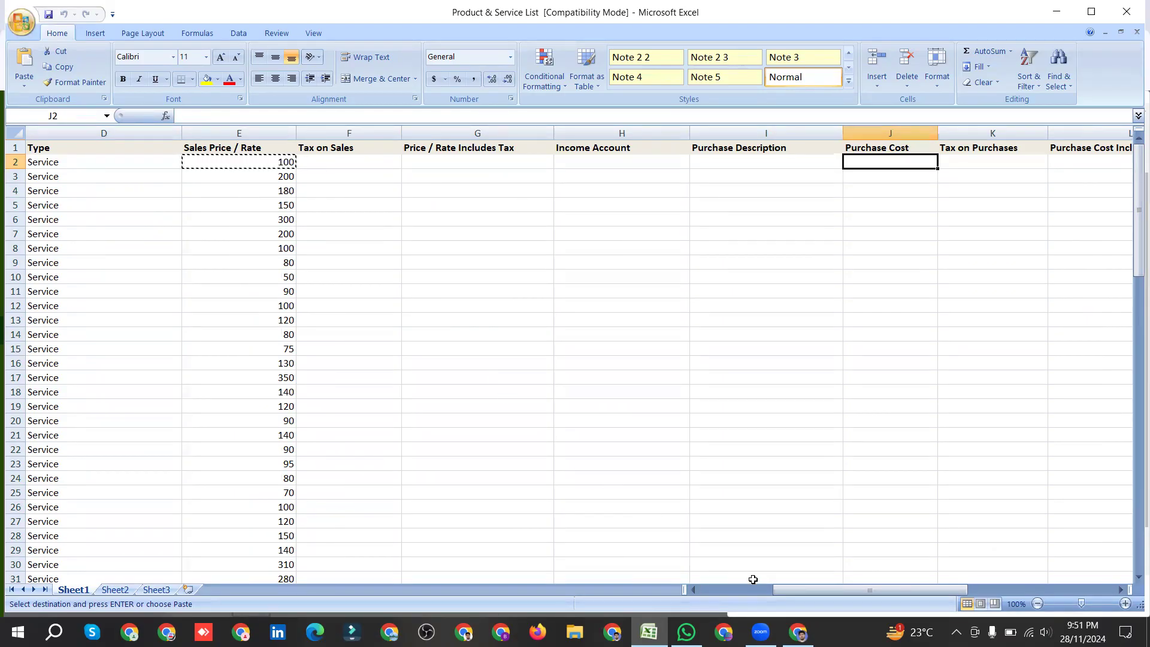
{"action": "left_click_drag", "start_coordinate": [789, 591], "coordinate": [759, 592]}
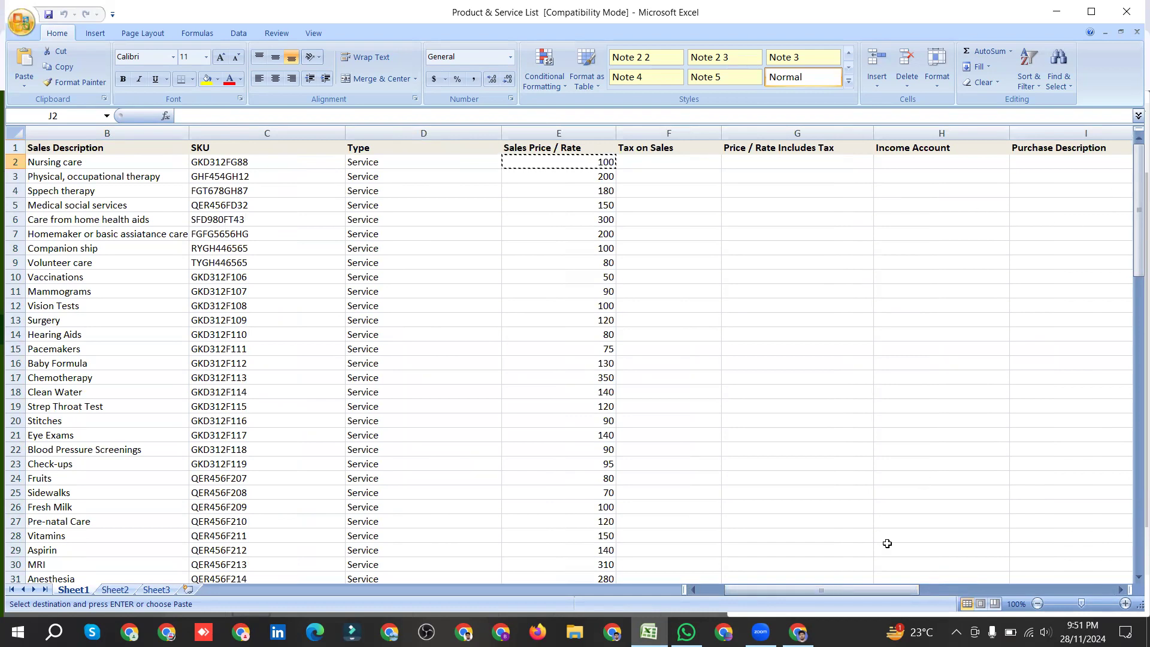
{"action": "left_click_drag", "start_coordinate": [803, 587], "coordinate": [897, 589]}
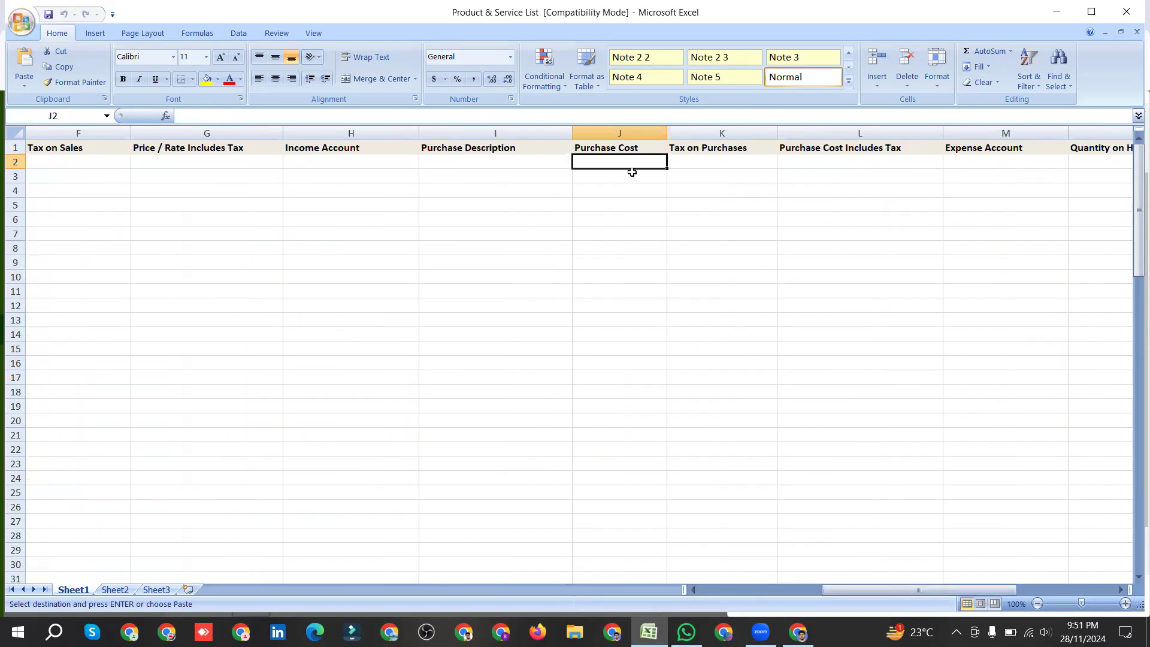
{"action": "left_click_drag", "start_coordinate": [627, 161], "coordinate": [641, 405]}
{"action": "scroll", "coordinate": [641, 405], "scroll_direction": "up", "scroll_amount": 8}
{"action": "left_click_drag", "start_coordinate": [825, 590], "coordinate": [782, 591]}
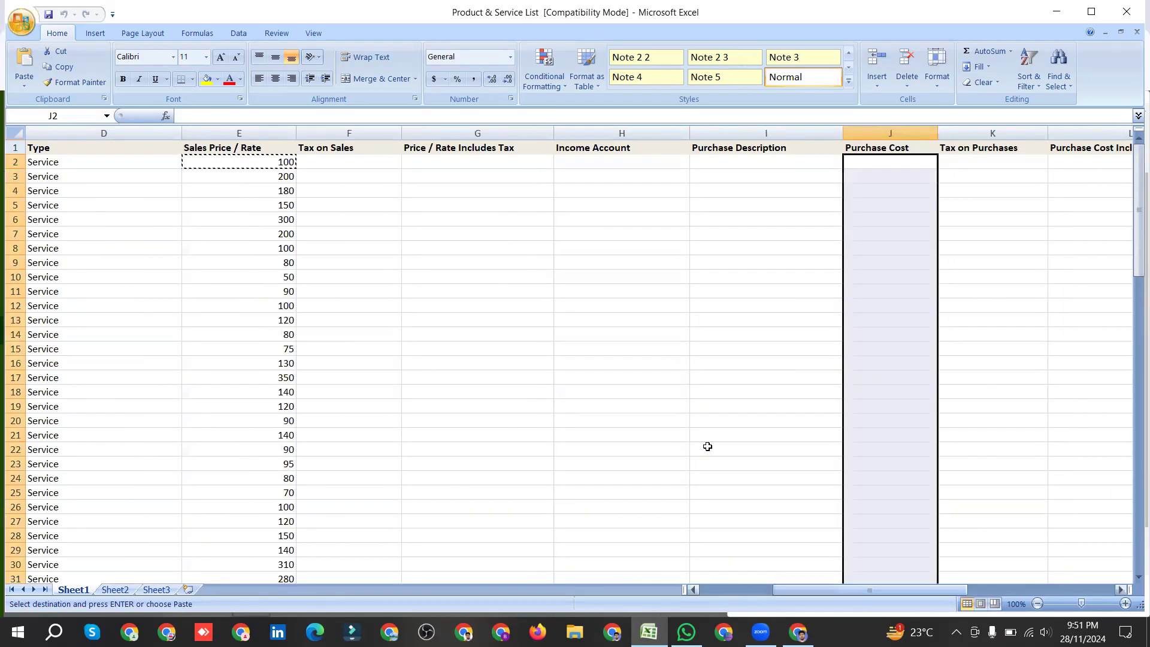
{"action": "left_click", "coordinate": [901, 167]}
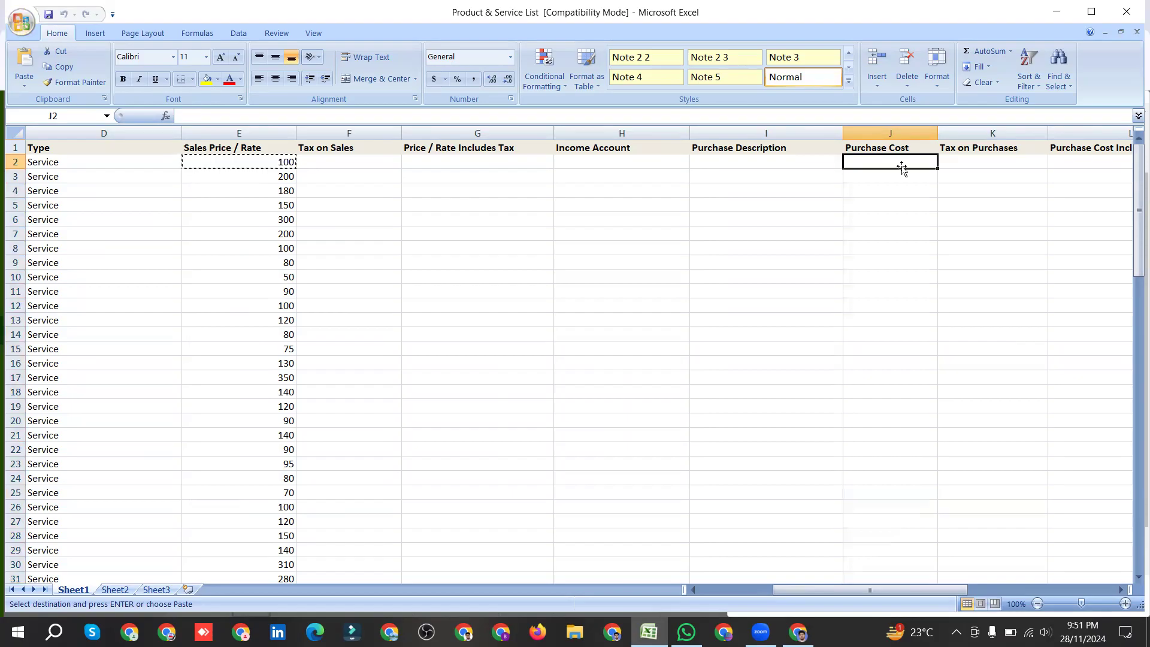
Step: Compare the Sales Price / Rate and Purchase Cost cells row by row for the first three services, rows 2 to 4
{"action": "left_click", "coordinate": [281, 160]}
{"action": "left_click", "coordinate": [904, 160]}
{"action": "left_click", "coordinate": [287, 181]}
{"action": "left_click", "coordinate": [886, 182]}
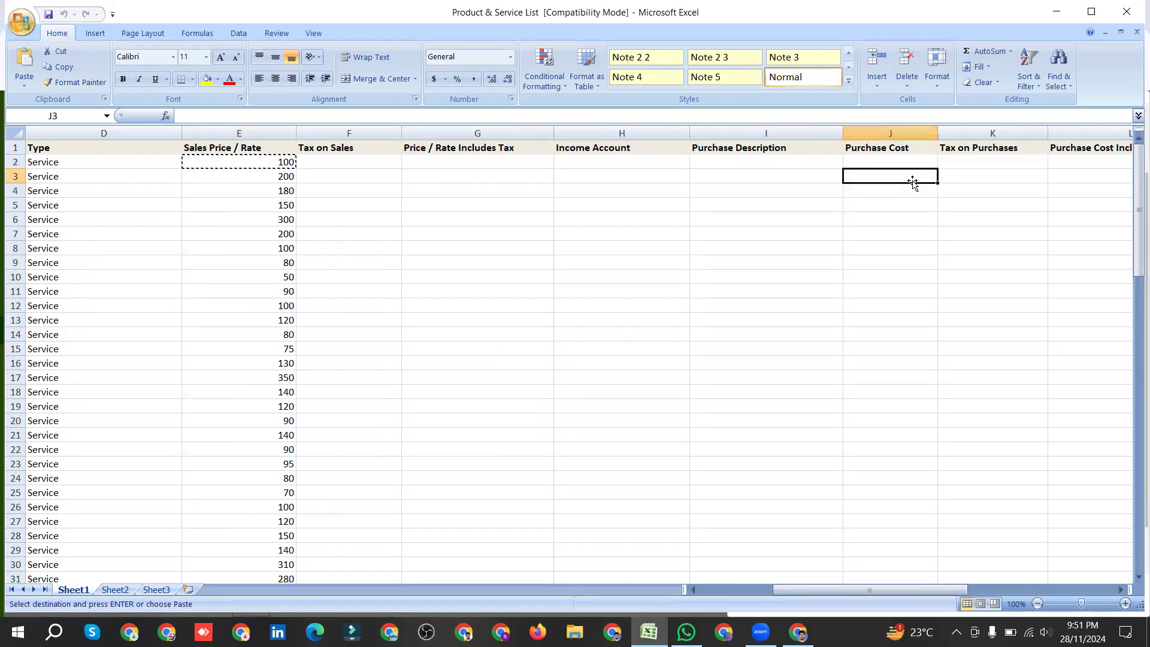
{"action": "left_click", "coordinate": [272, 197]}
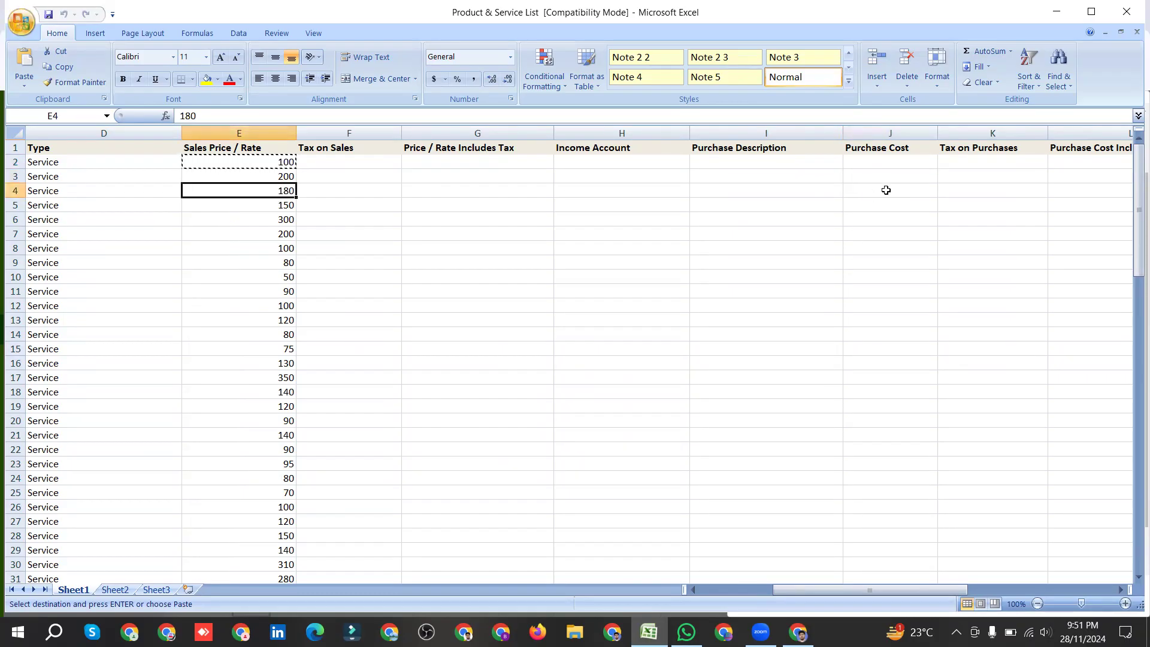
{"action": "left_click", "coordinate": [886, 190]}
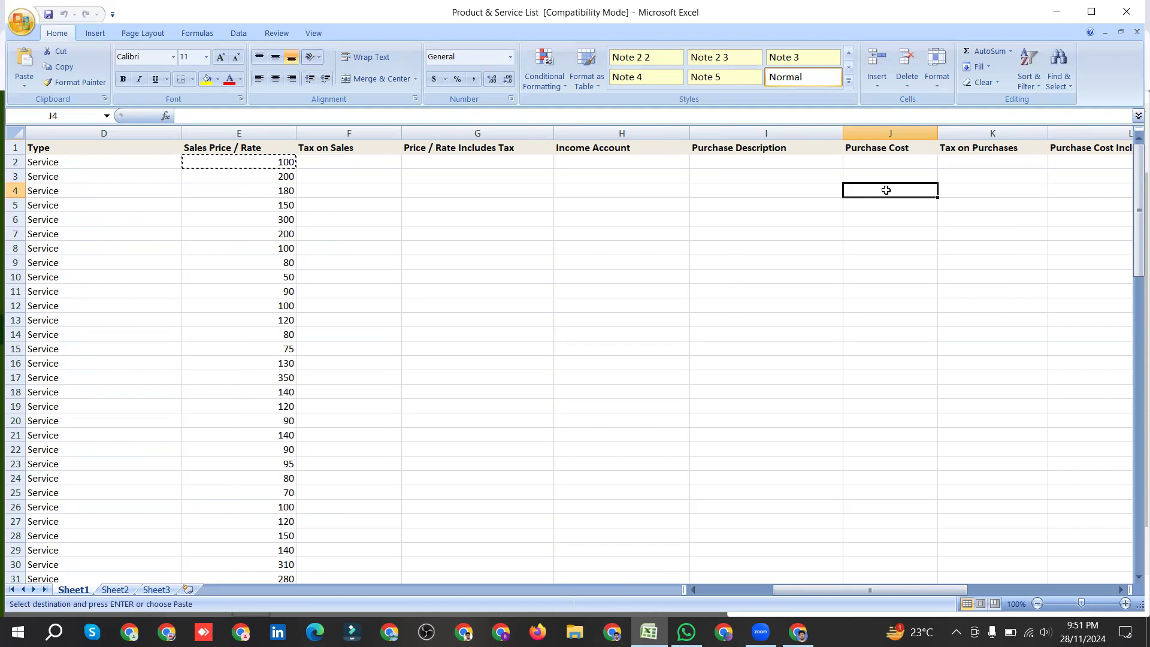
Step: Examine the service rows down to the first stock row, and check Nursing care's name, SKU and sales price in row 2
{"action": "scroll", "coordinate": [901, 496], "scroll_direction": "down", "scroll_amount": 2}
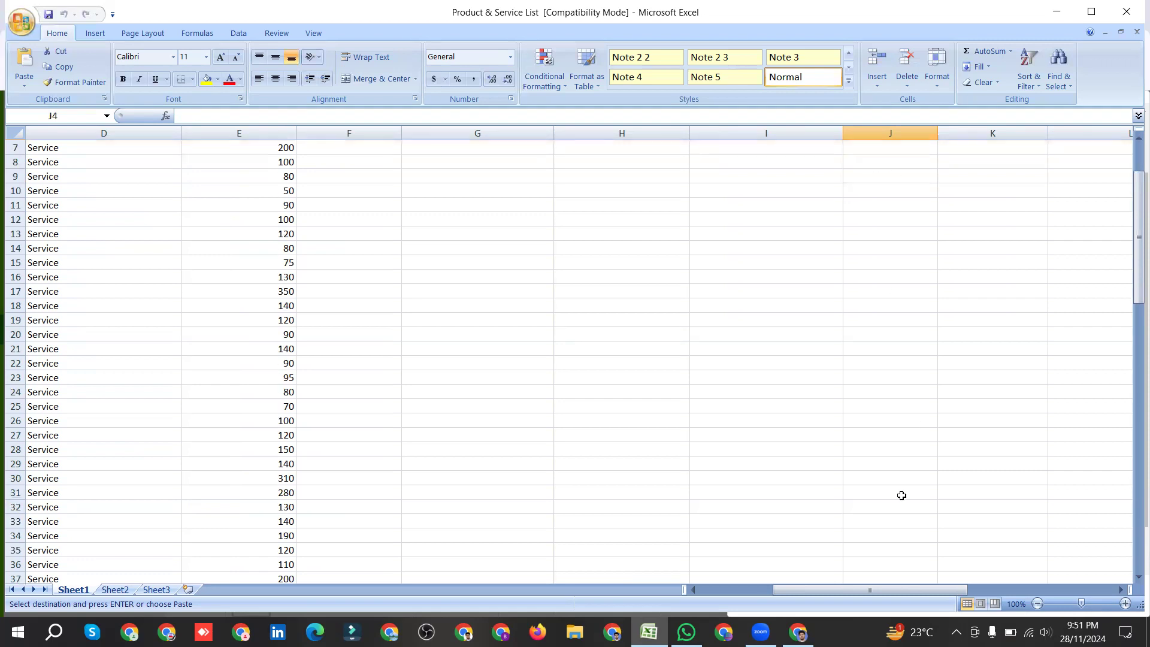
{"action": "scroll", "coordinate": [901, 495], "scroll_direction": "down", "scroll_amount": 2}
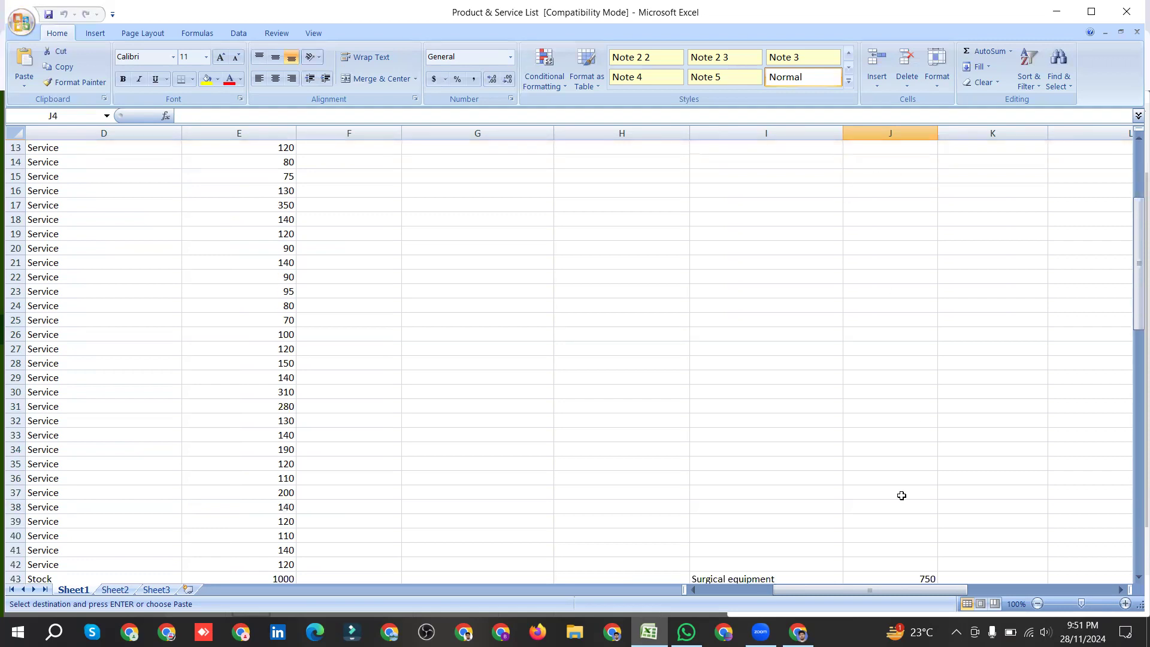
{"action": "scroll", "coordinate": [901, 495], "scroll_direction": "up", "scroll_amount": 1}
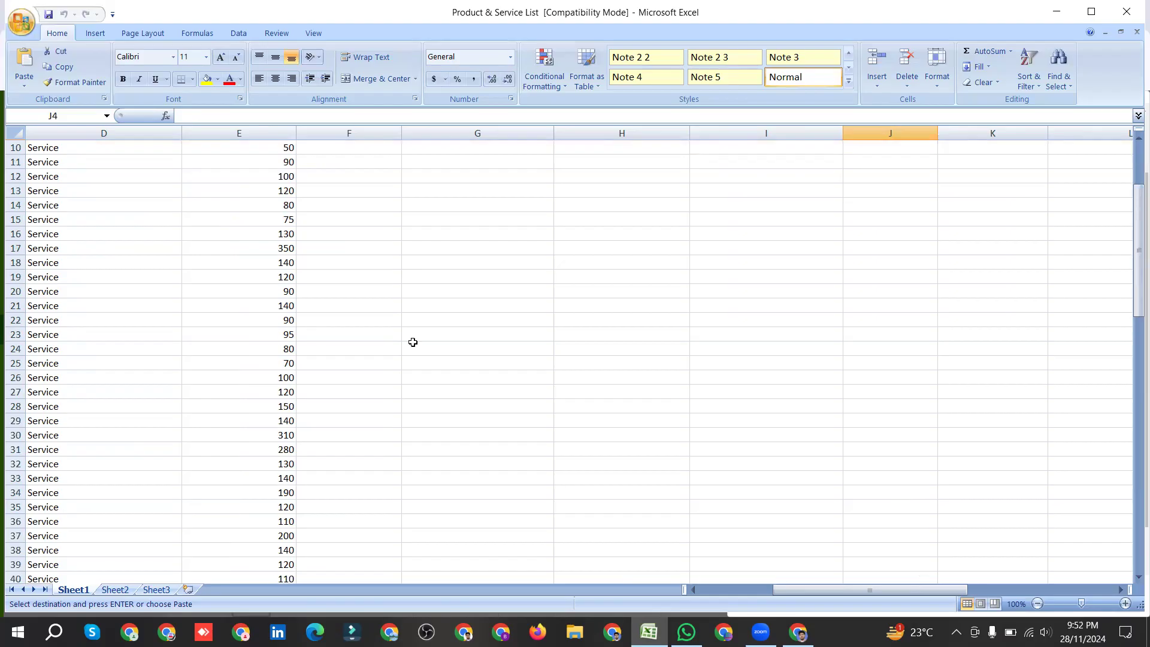
{"action": "scroll", "coordinate": [881, 317], "scroll_direction": "up", "scroll_amount": 3}
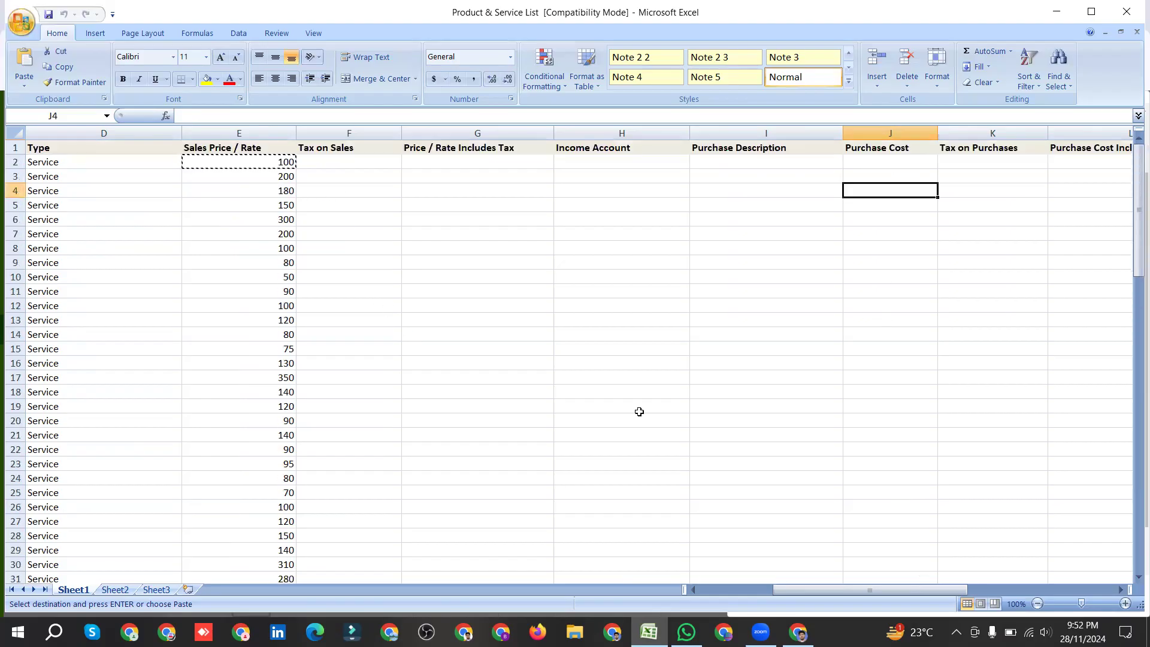
{"action": "left_click_drag", "start_coordinate": [801, 591], "coordinate": [769, 588]}
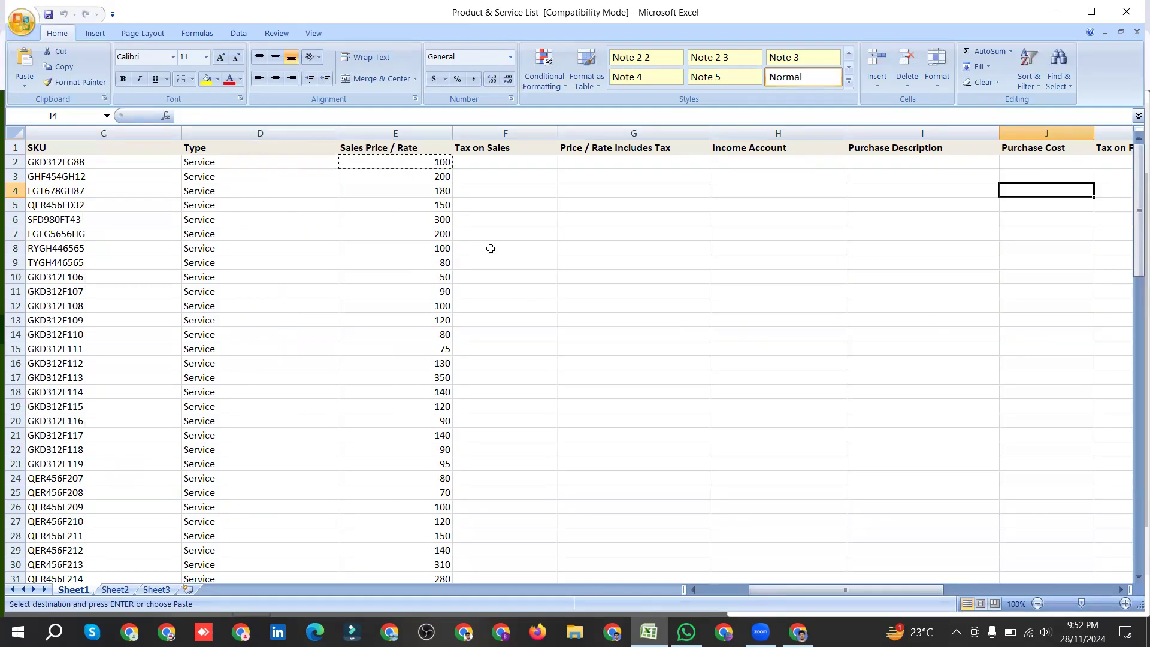
{"action": "scroll", "coordinate": [490, 282], "scroll_direction": "down", "scroll_amount": 6}
{"action": "scroll", "coordinate": [974, 411], "scroll_direction": "up", "scroll_amount": 6}
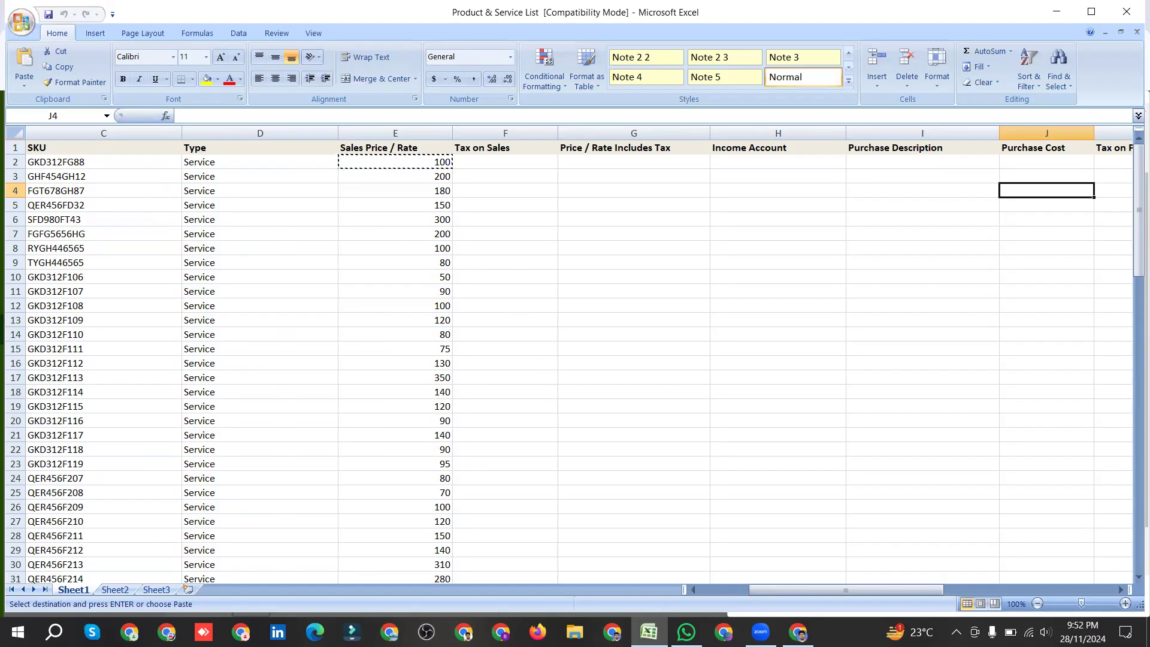
{"action": "left_click_drag", "start_coordinate": [779, 593], "coordinate": [704, 594]}
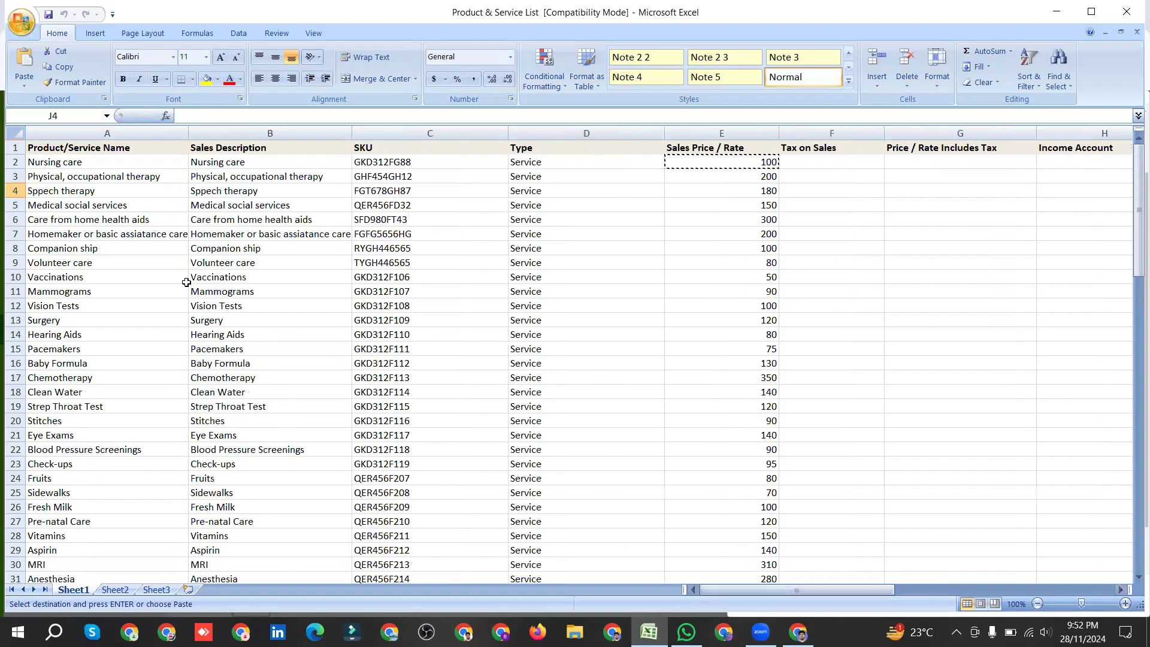
{"action": "left_click", "coordinate": [716, 164]}
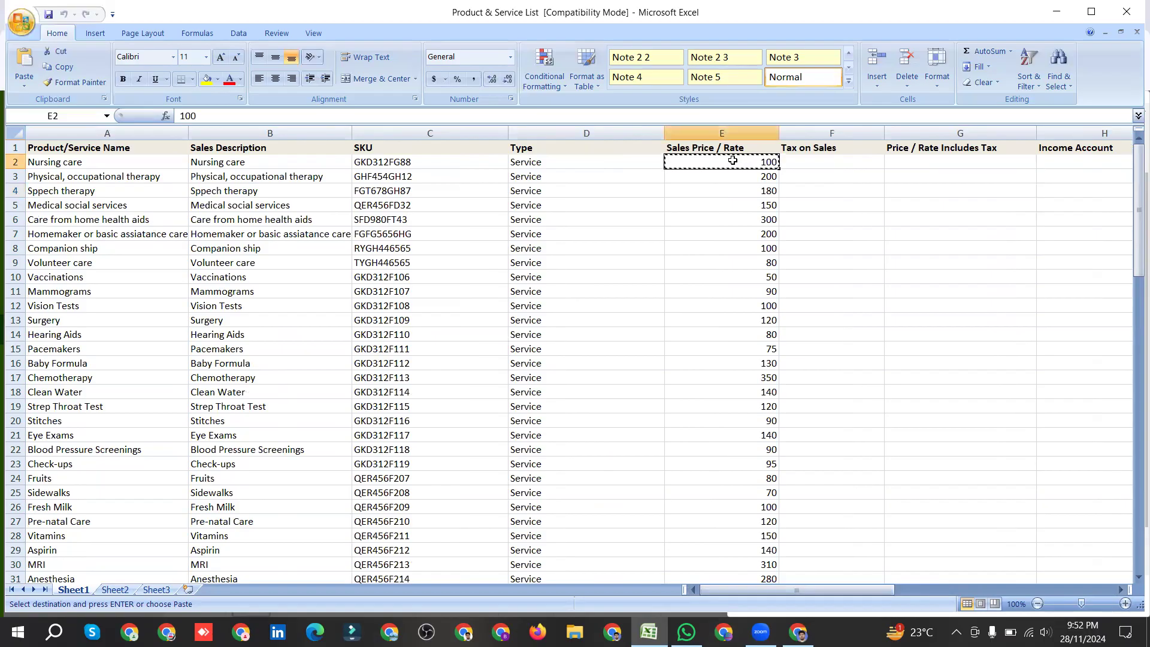
Step: Switch to QuickBooks and review the Nursing Care form's sales details and supplier purchase option, checking them against the Excel list
{"action": "left_click", "coordinate": [798, 632]}
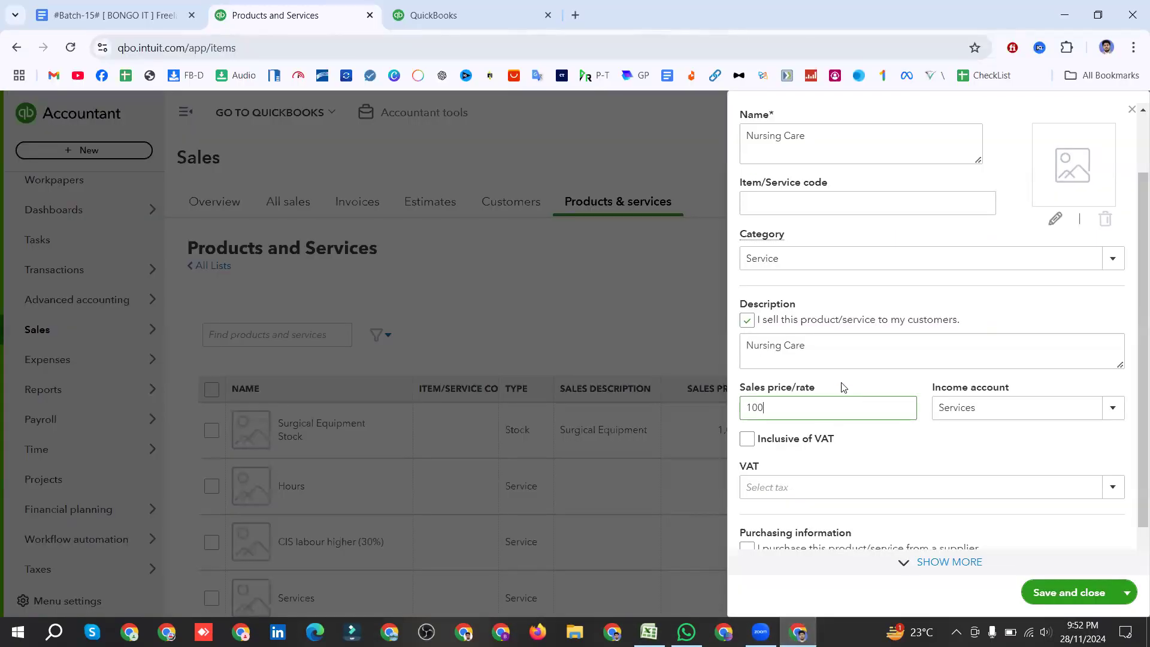
{"action": "scroll", "coordinate": [832, 443], "scroll_direction": "down", "scroll_amount": 1}
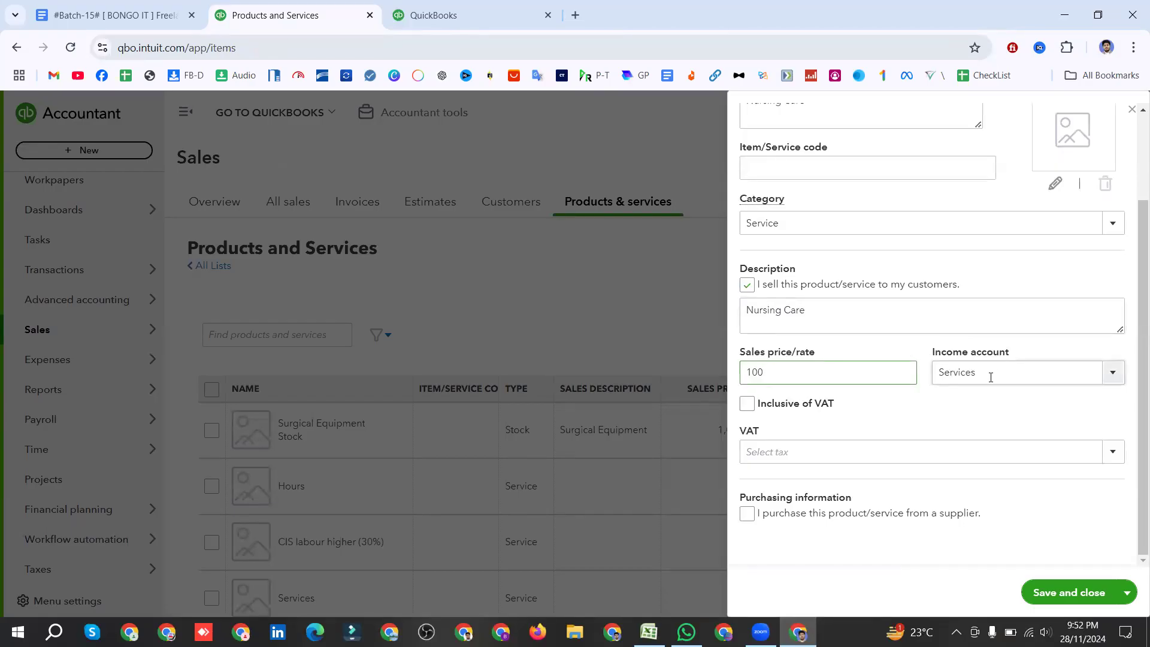
{"action": "scroll", "coordinate": [946, 334], "scroll_direction": "up", "scroll_amount": 3}
{"action": "scroll", "coordinate": [940, 365], "scroll_direction": "down", "scroll_amount": 3}
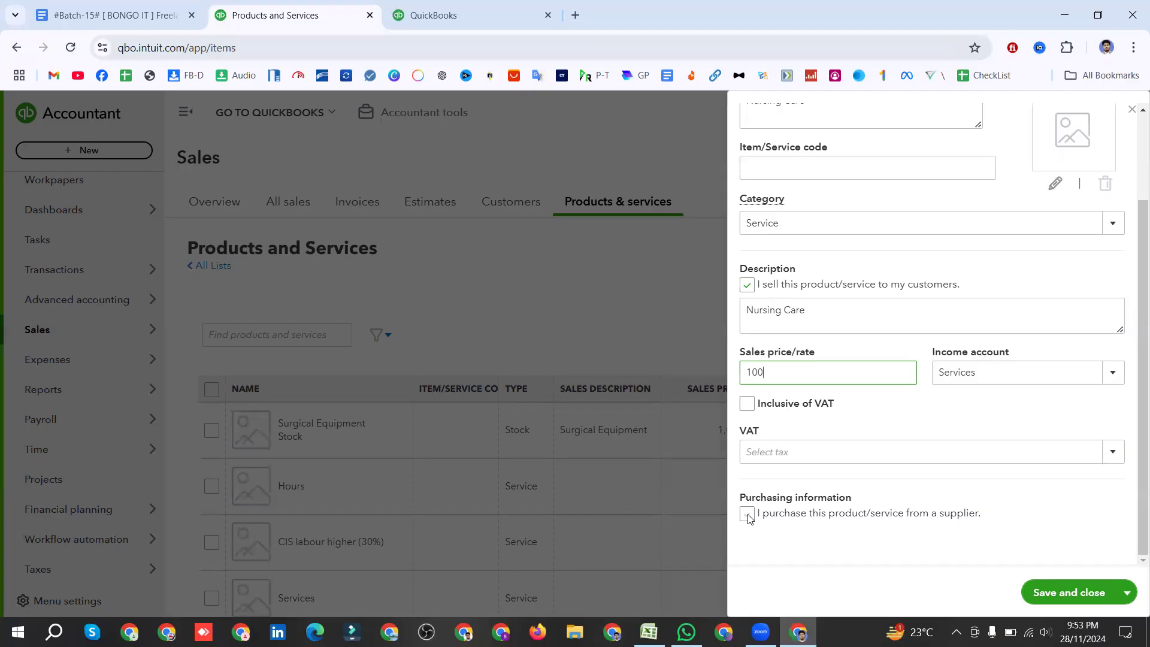
{"action": "left_click", "coordinate": [649, 632]}
{"action": "key", "text": "ctrl+c"}
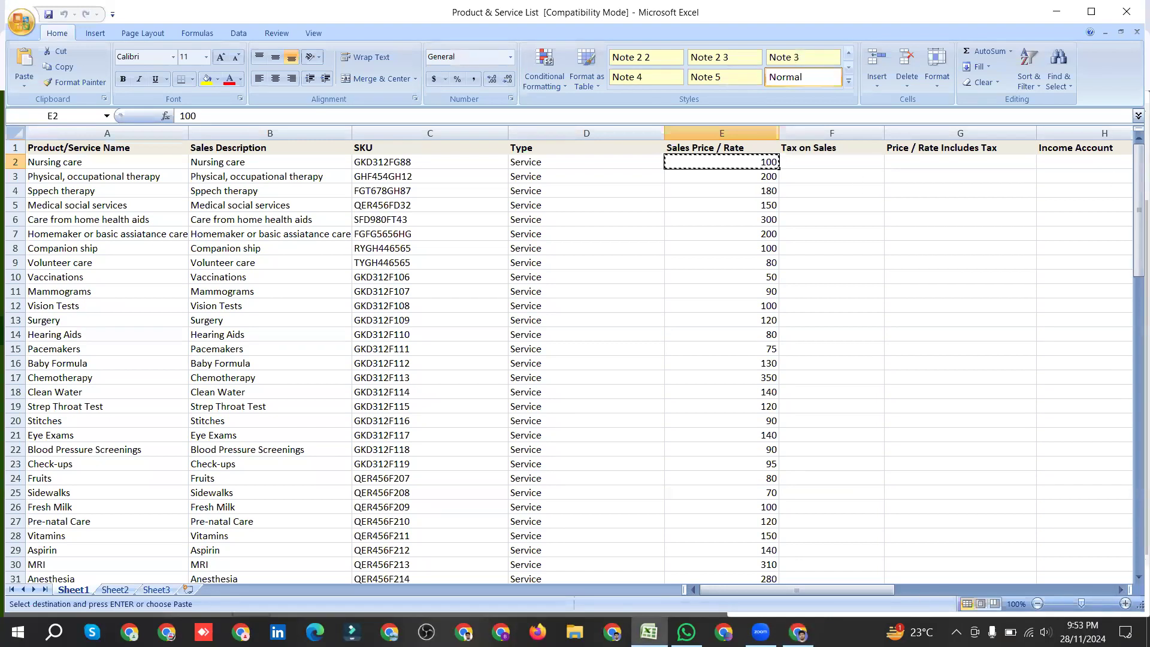
{"action": "left_click", "coordinate": [797, 631]}
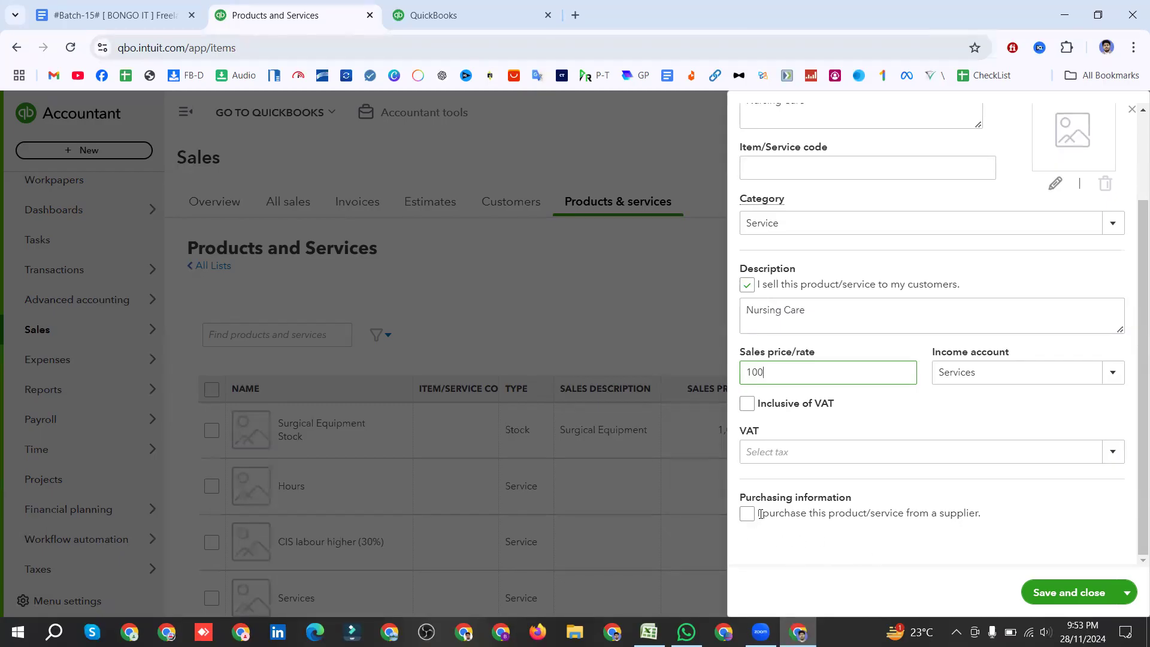
{"action": "left_click_drag", "start_coordinate": [759, 513], "coordinate": [868, 516]}
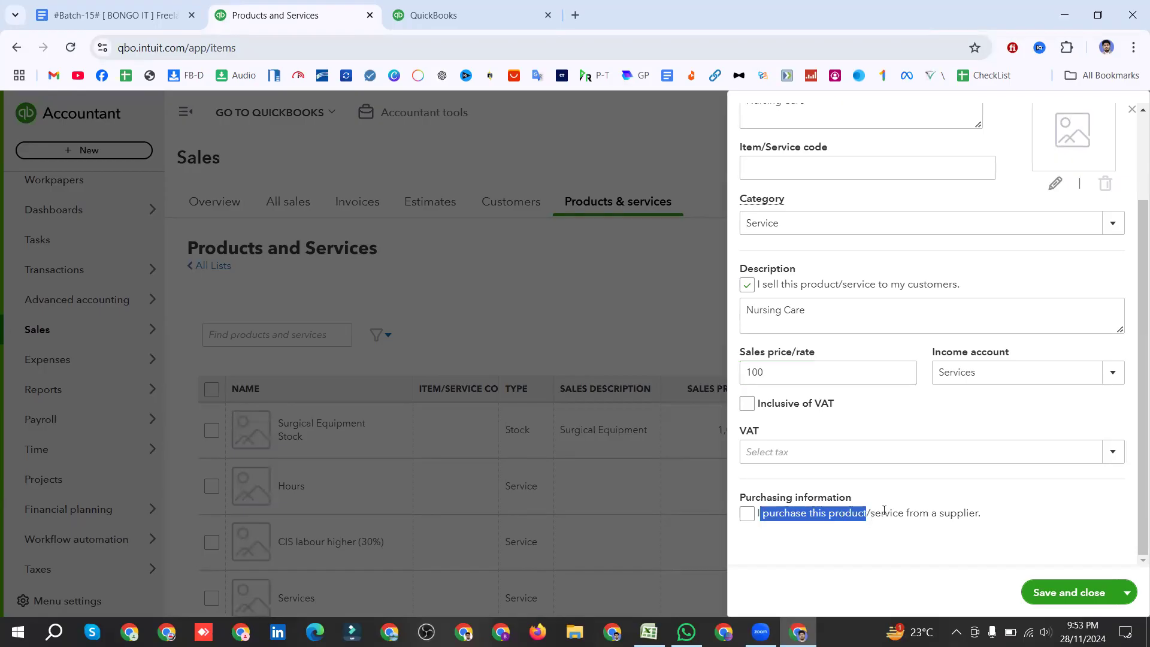
{"action": "left_click", "coordinate": [873, 512]}
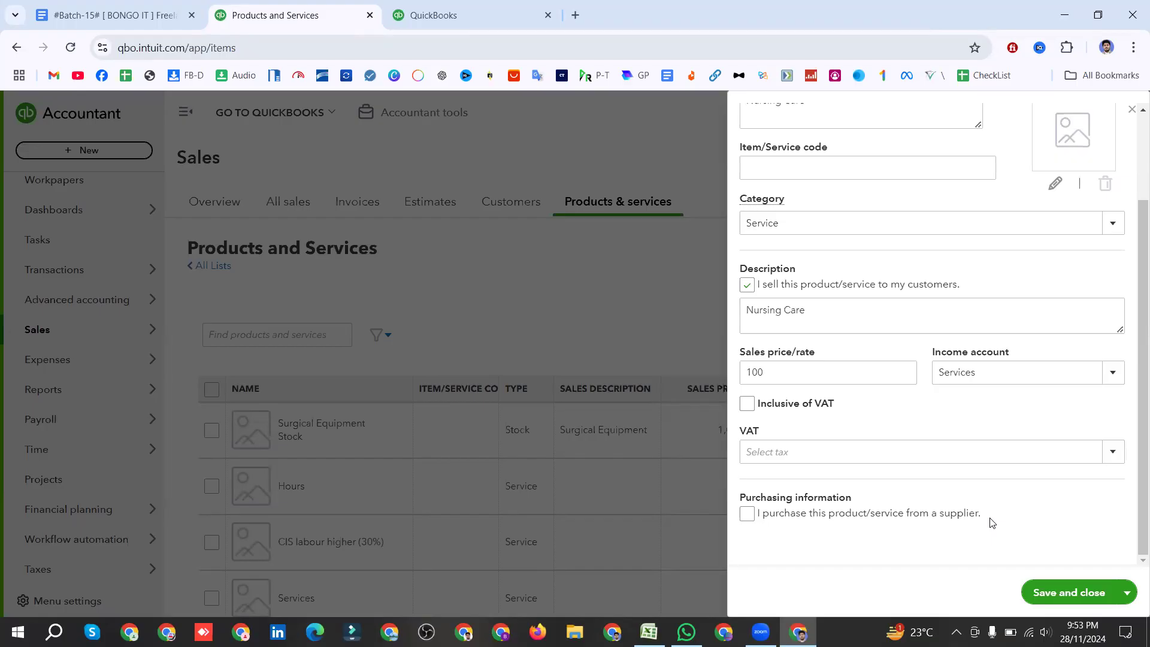
Step: Turn on supplier purchasing for Nursing Care to view its Cost and purchase fields, and turn the option off again
{"action": "left_click", "coordinate": [746, 516]}
{"action": "scroll", "coordinate": [834, 408], "scroll_direction": "down", "scroll_amount": 3}
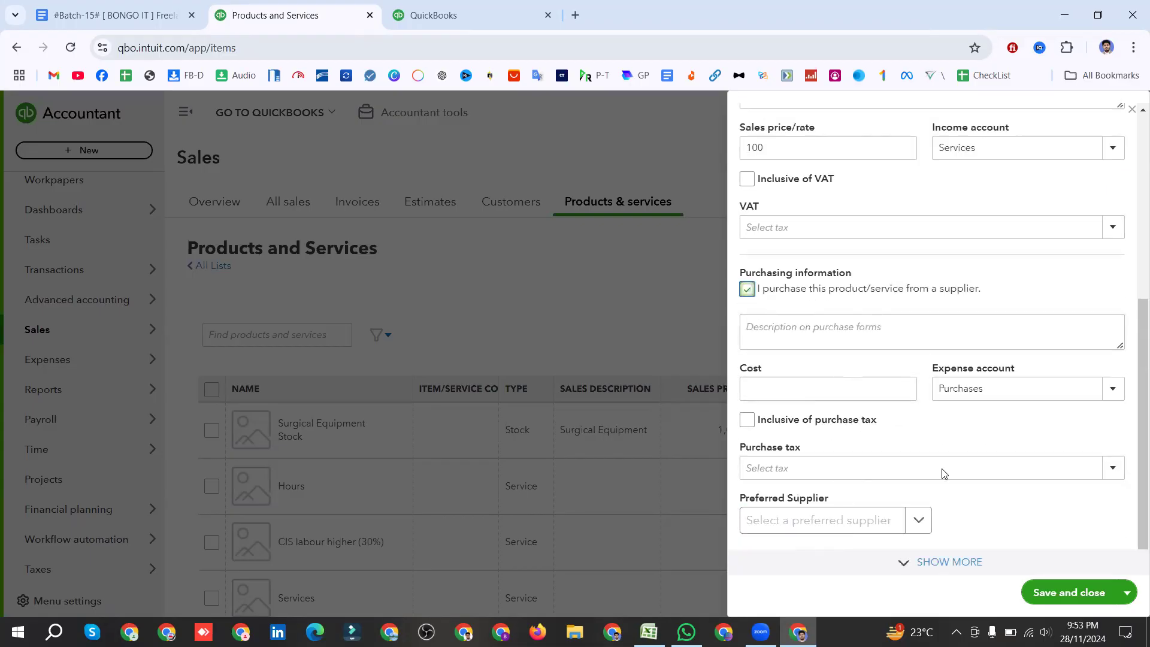
{"action": "left_click", "coordinate": [814, 389]}
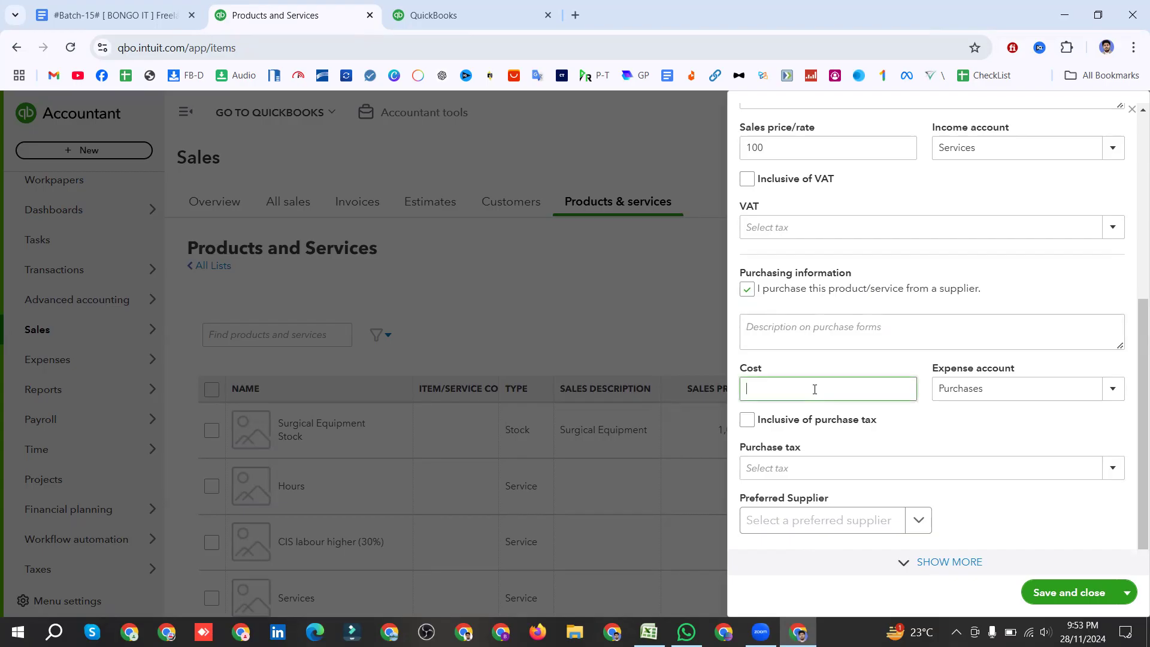
{"action": "left_click", "coordinate": [746, 289]}
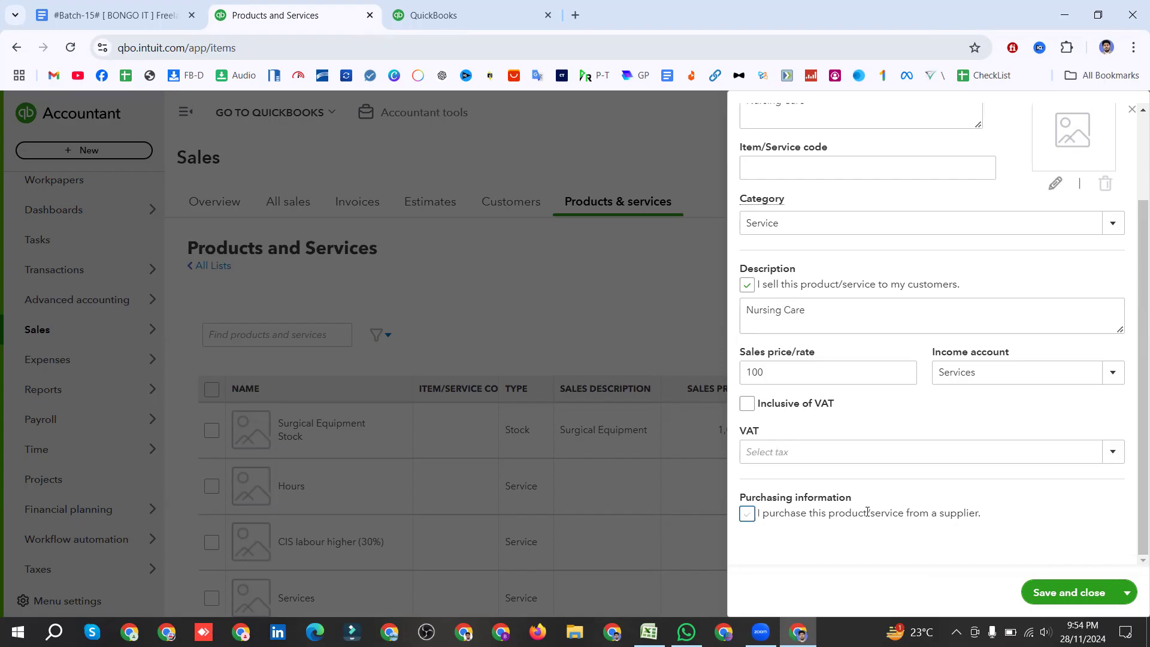
Step: Create a new category named Non-Stock from the Nursing Care service's category choices
{"action": "scroll", "coordinate": [866, 512], "scroll_direction": "up", "scroll_amount": 5}
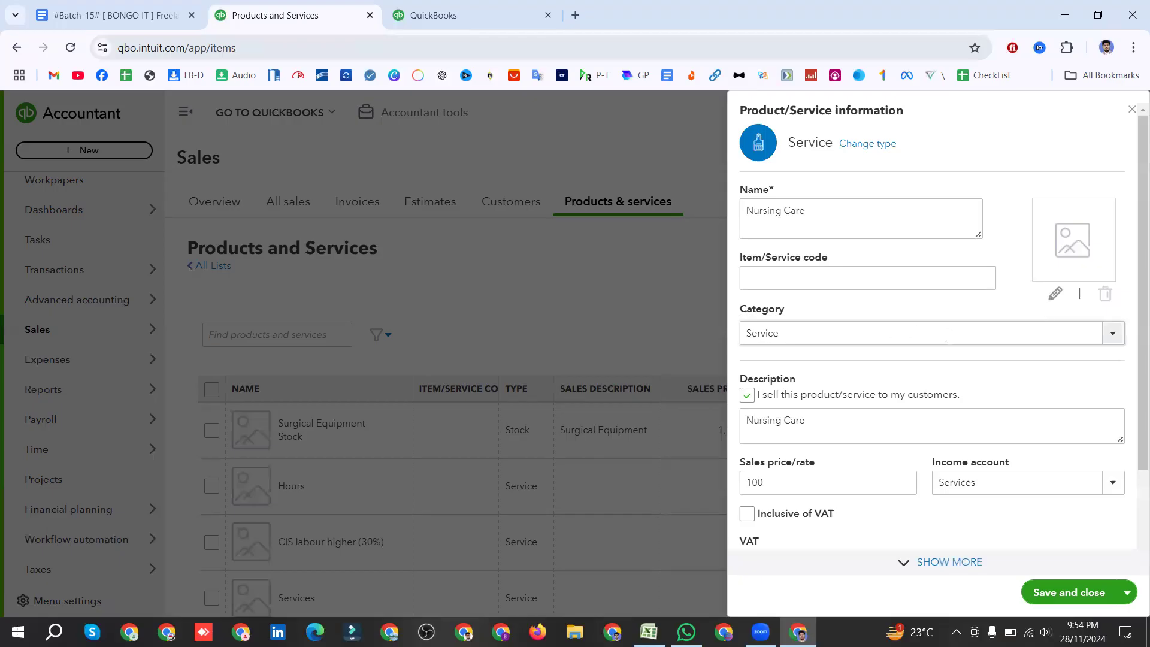
{"action": "left_click", "coordinate": [1112, 333]}
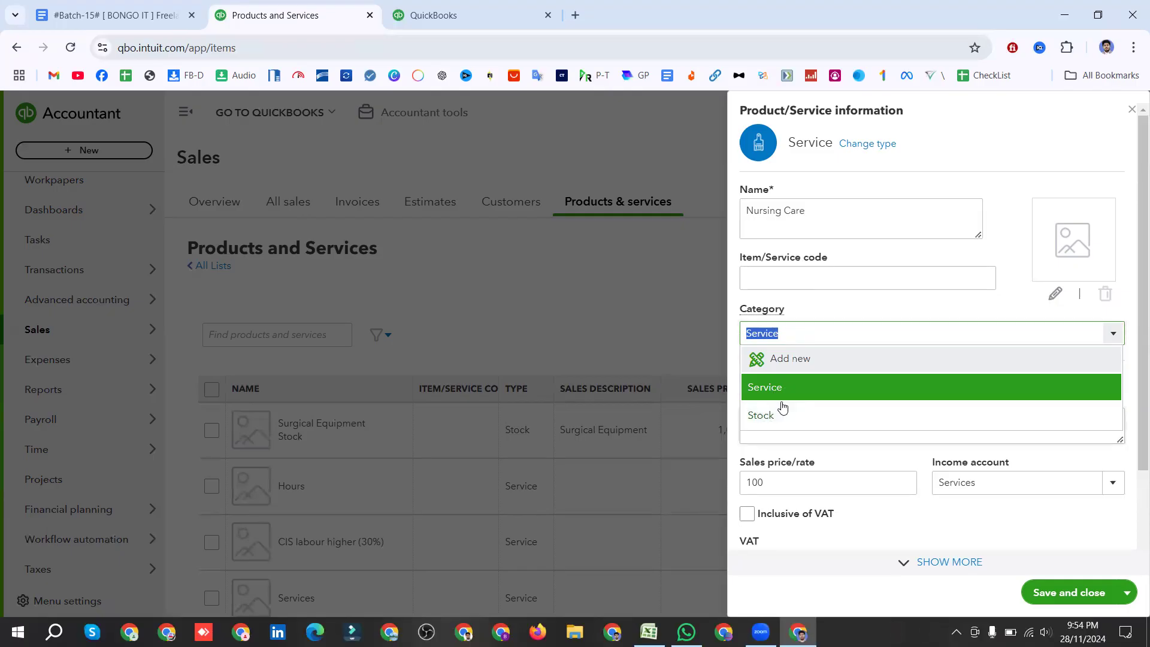
{"action": "left_click", "coordinate": [794, 367]}
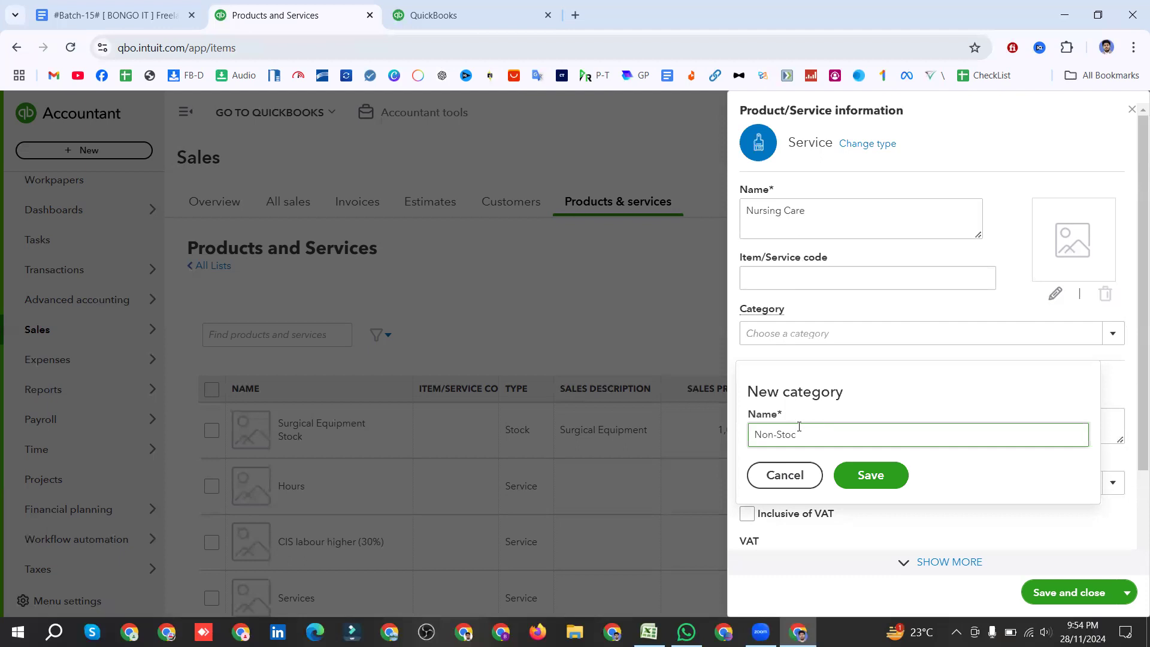
{"action": "left_click", "coordinate": [870, 475]}
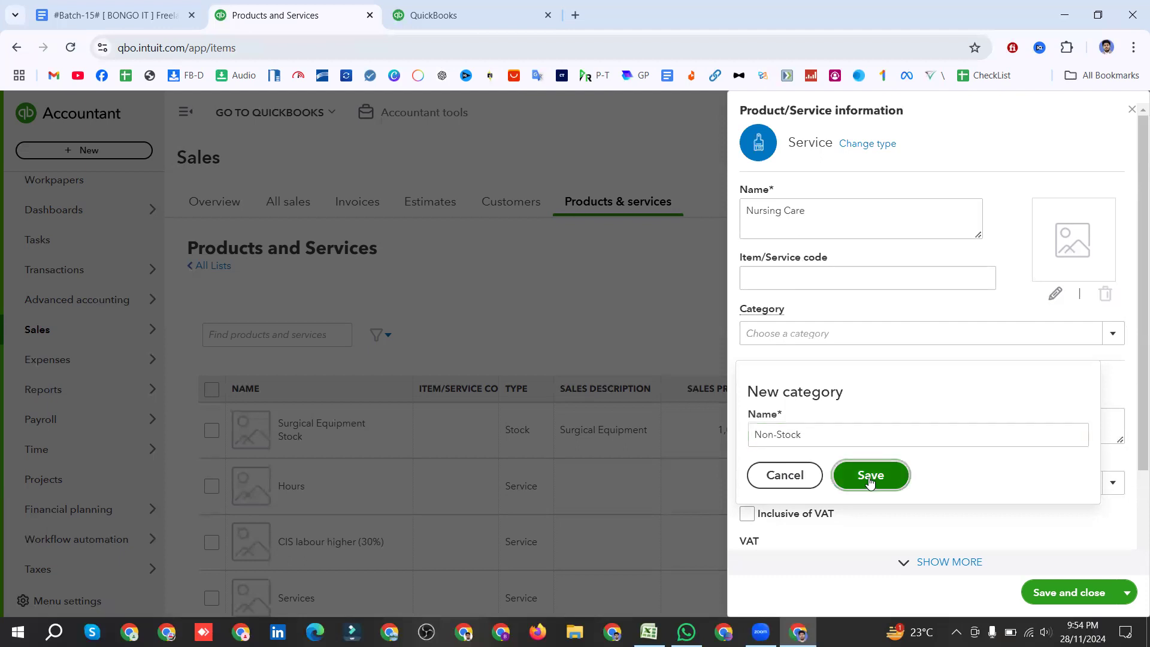
Step: Create another category named Bundle, keep it assigned to Nursing Care, and review the available categories
{"action": "left_click", "coordinate": [1113, 334]}
{"action": "left_click", "coordinate": [771, 364]}
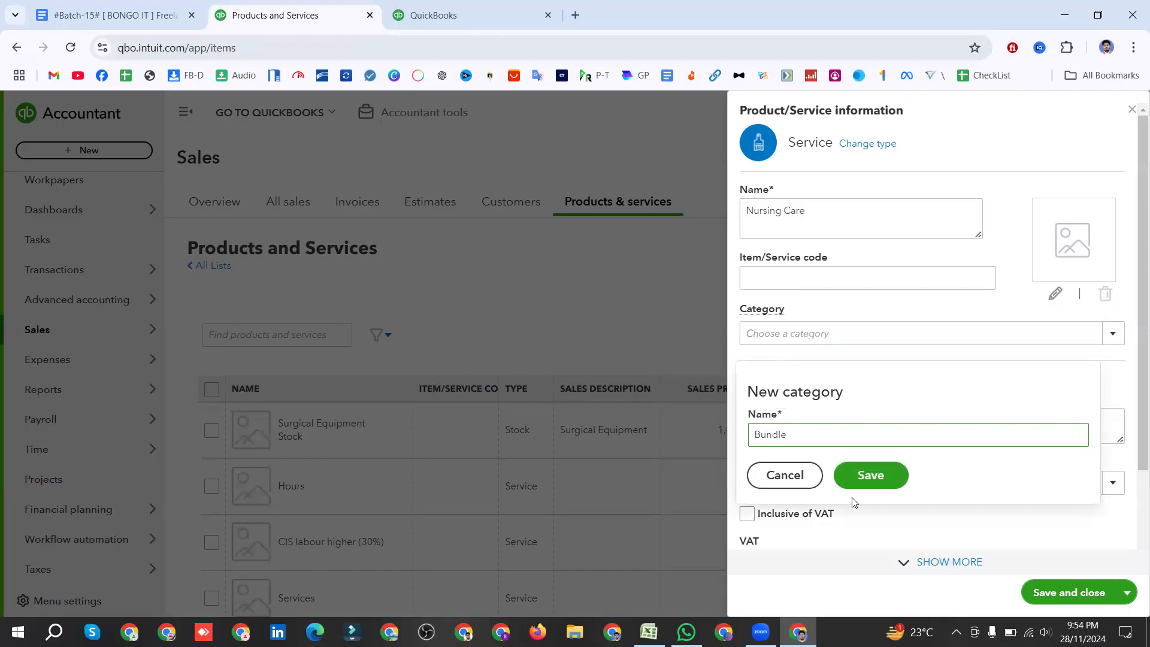
{"action": "left_click", "coordinate": [869, 475]}
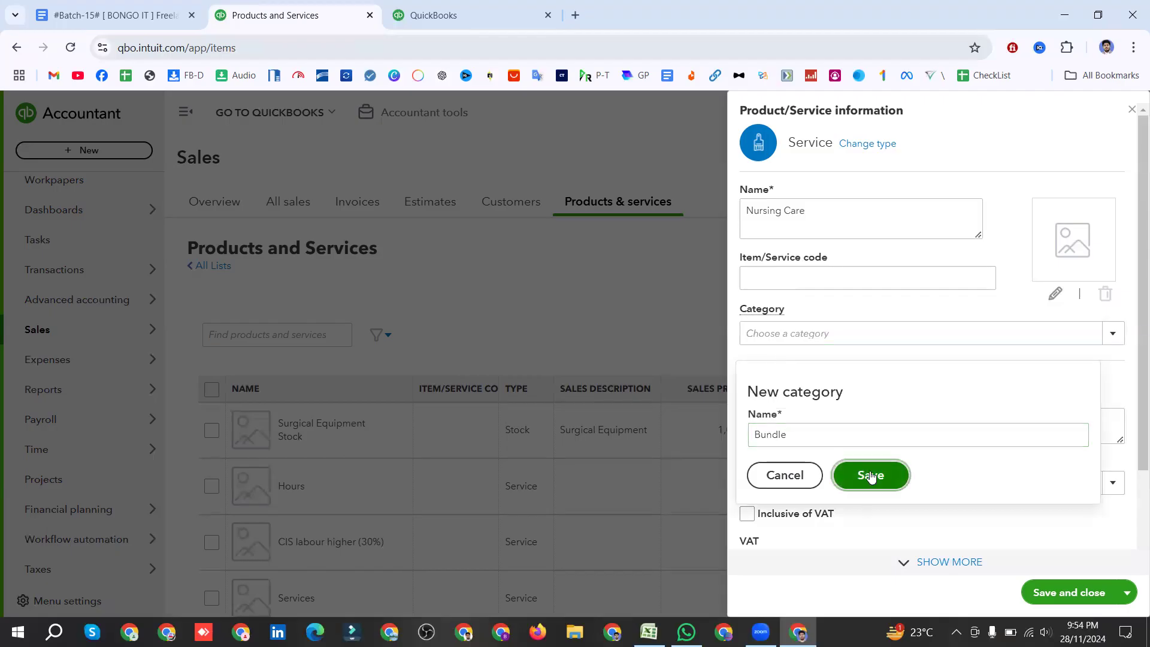
{"action": "left_click", "coordinate": [1113, 334]}
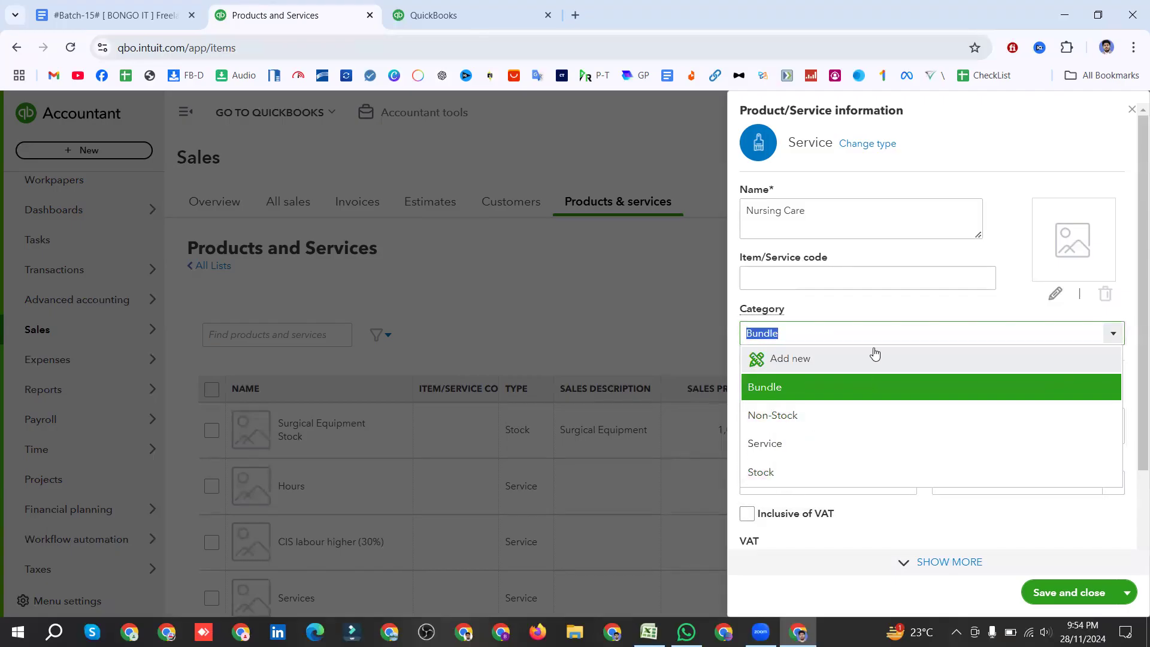
{"action": "left_click", "coordinate": [865, 311]}
Step: Save the Nursing Care service and compare its entry with Surgical Equipment in the products and services list
{"action": "scroll", "coordinate": [865, 310], "scroll_direction": "down", "scroll_amount": 2}
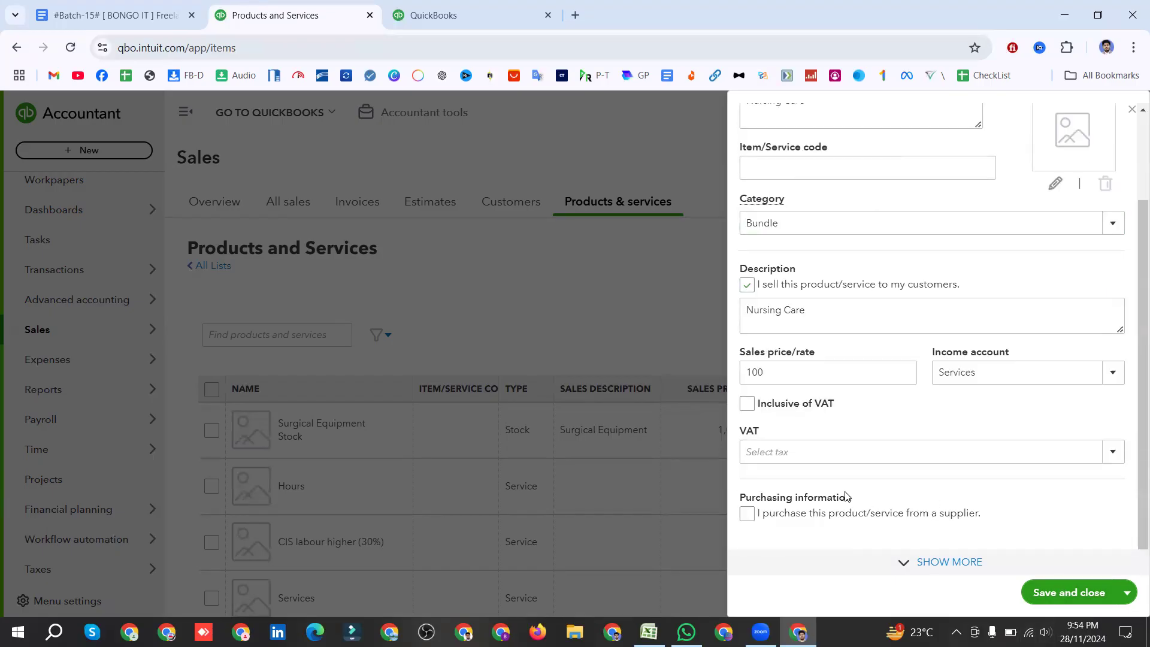
{"action": "left_click", "coordinate": [1077, 591]}
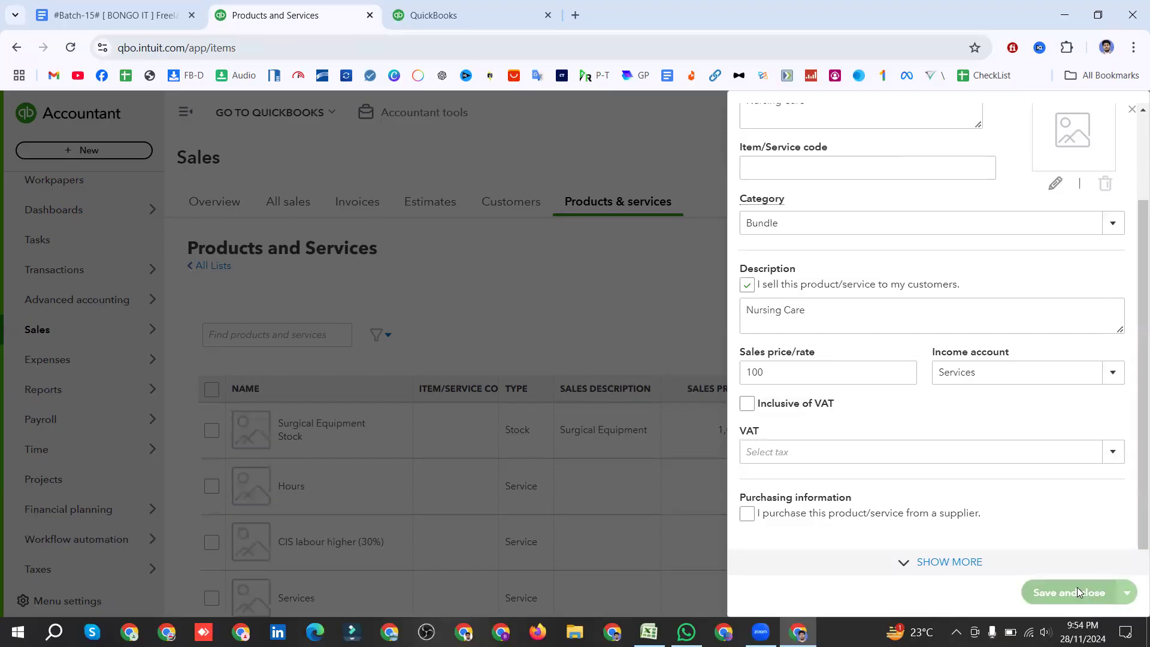
{"action": "scroll", "coordinate": [574, 407], "scroll_direction": "down", "scroll_amount": 5}
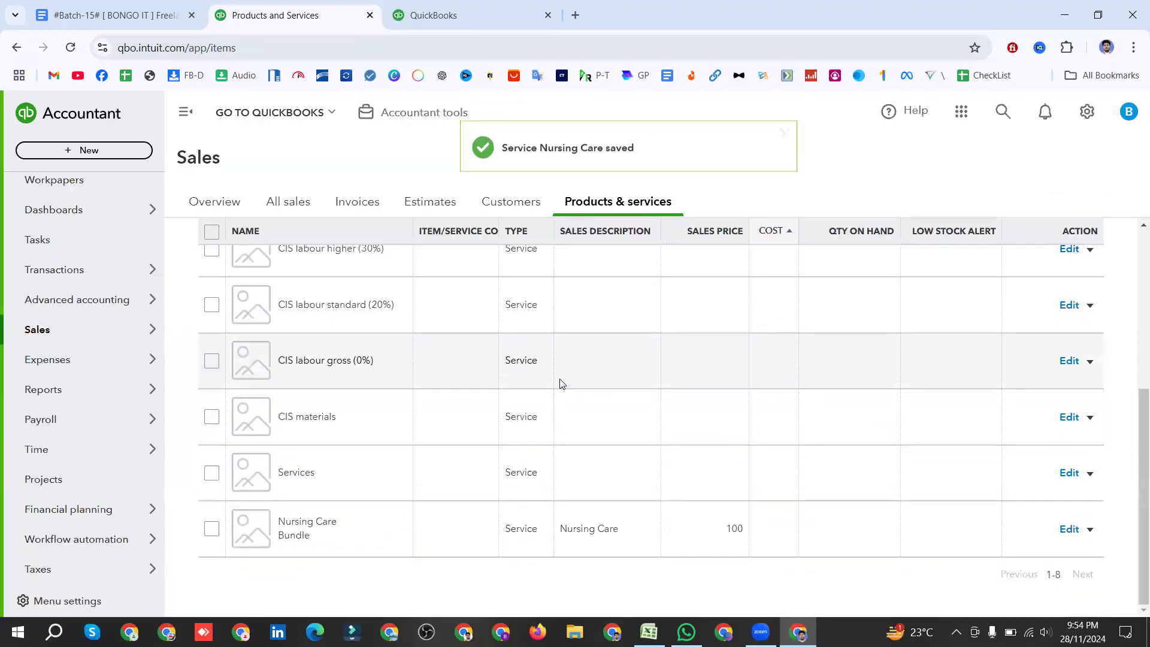
{"action": "scroll", "coordinate": [562, 383], "scroll_direction": "up", "scroll_amount": 4}
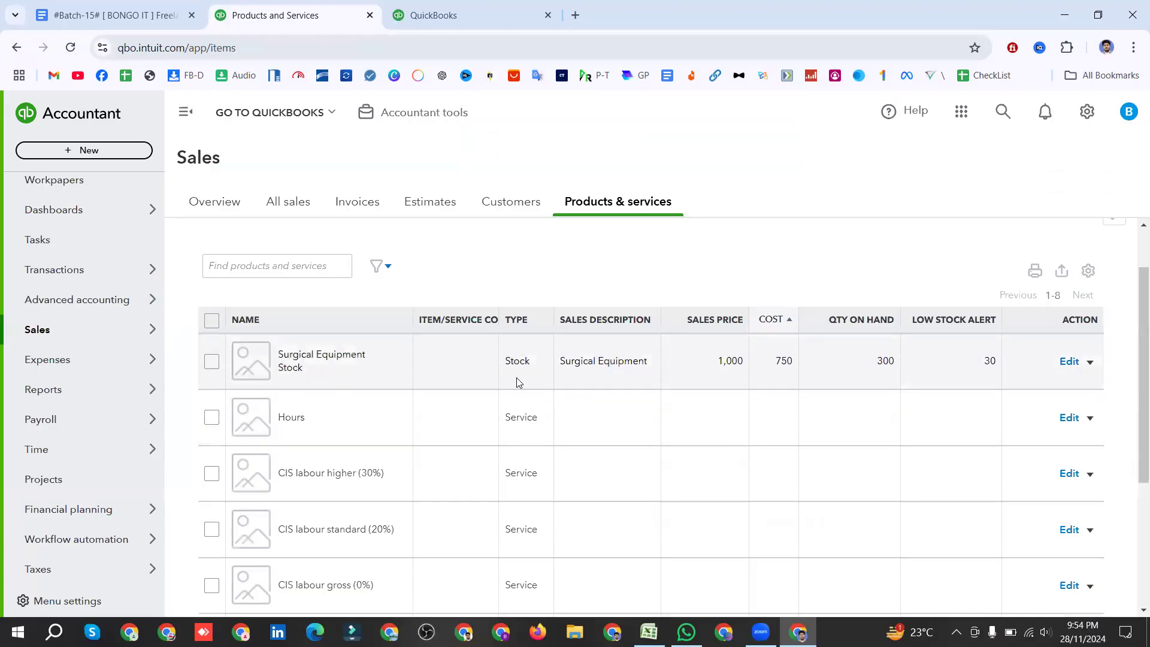
{"action": "scroll", "coordinate": [529, 528], "scroll_direction": "down", "scroll_amount": 4}
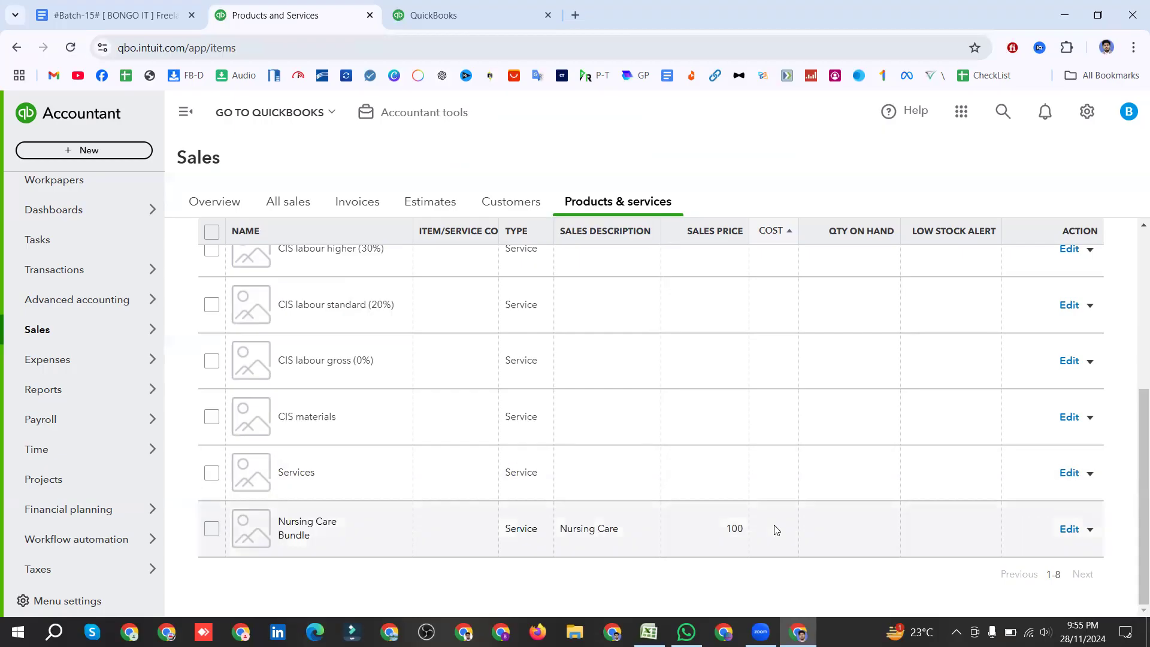
{"action": "scroll", "coordinate": [775, 440], "scroll_direction": "up", "scroll_amount": 5}
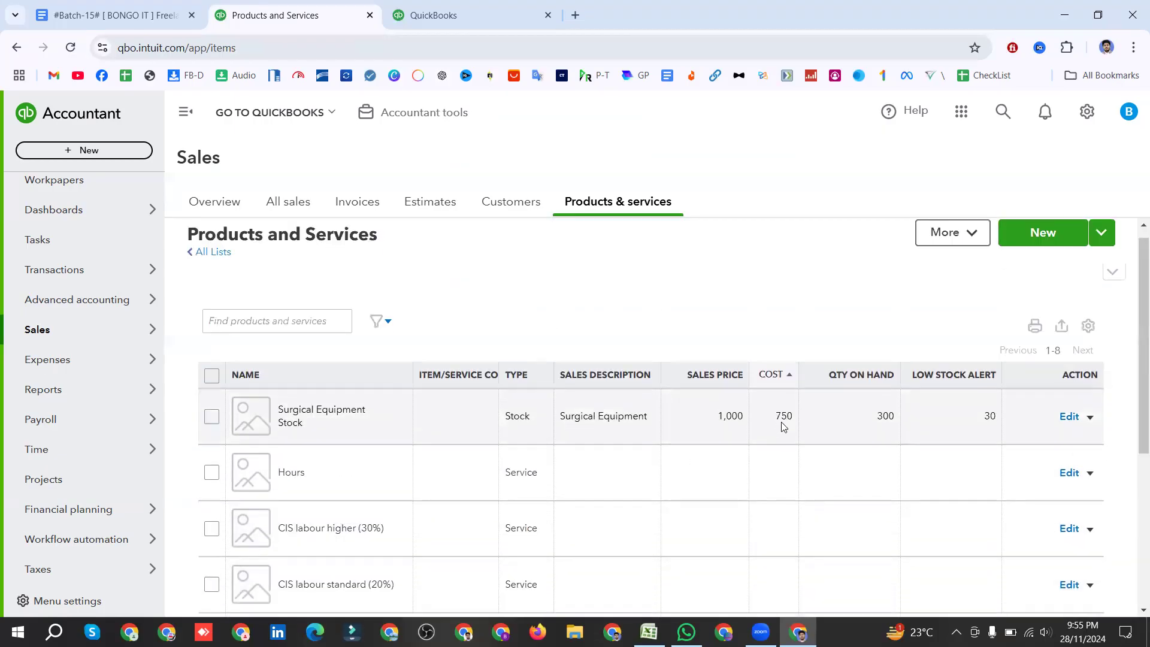
{"action": "scroll", "coordinate": [775, 440], "scroll_direction": "down", "scroll_amount": 5}
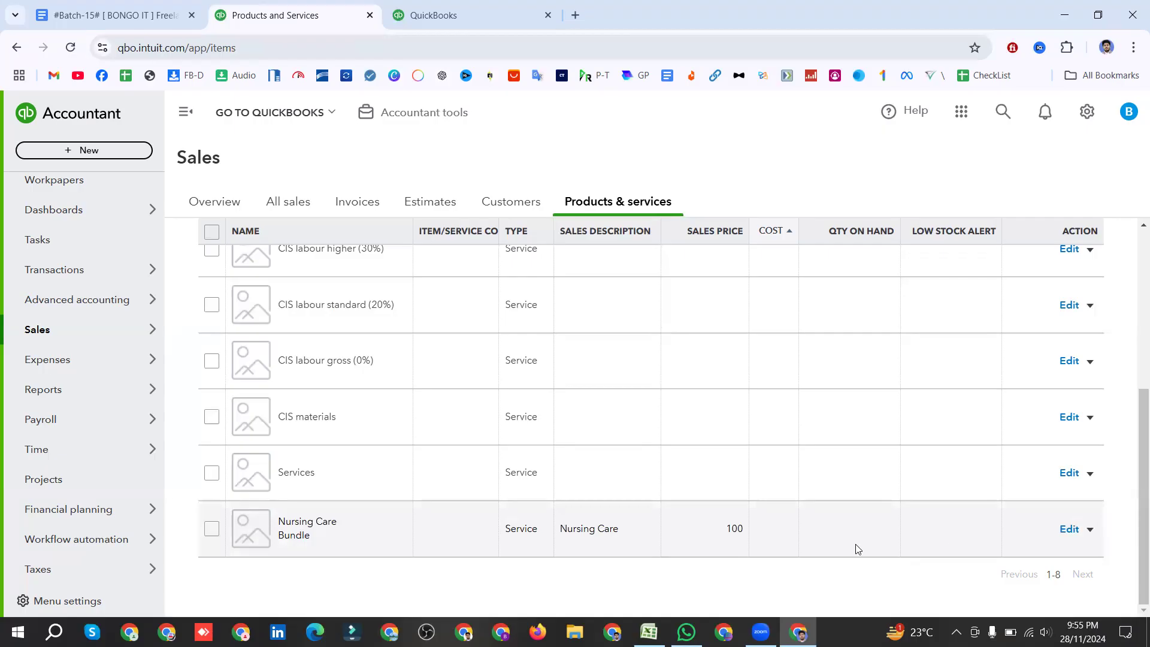
Step: Switch to the Product & Service List workbook to look over its service entries, and return to the Products and Services page in QuickBooks
{"action": "scroll", "coordinate": [857, 549], "scroll_direction": "up", "scroll_amount": 5}
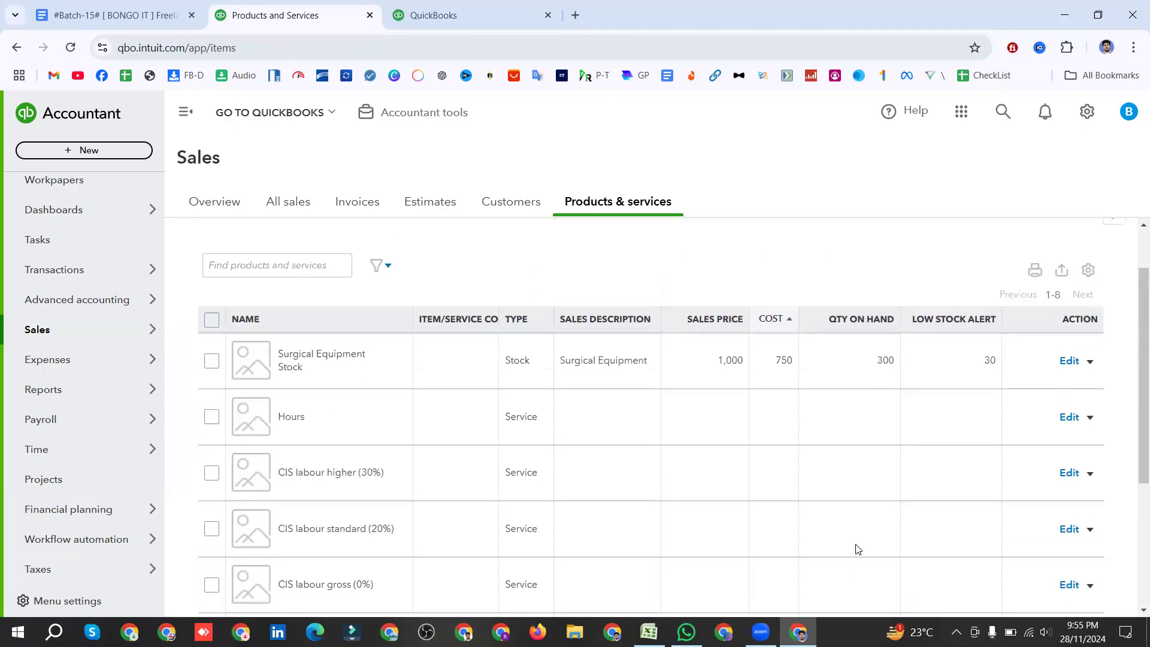
{"action": "key", "text": "alt+Tab"}
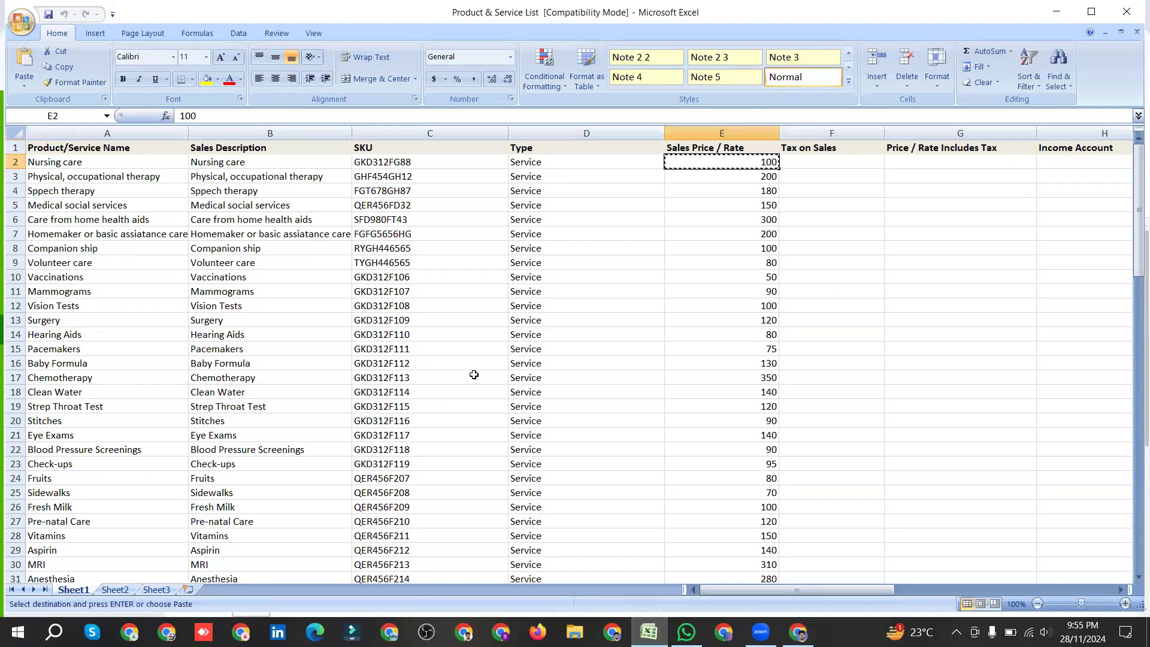
{"action": "mouse_move", "coordinate": [714, 591]}
{"action": "left_mouse_down"}
{"action": "mouse_move", "coordinate": [801, 595]}
{"action": "mouse_move", "coordinate": [714, 596]}
{"action": "left_mouse_up"}
{"action": "left_click", "coordinate": [797, 632]}
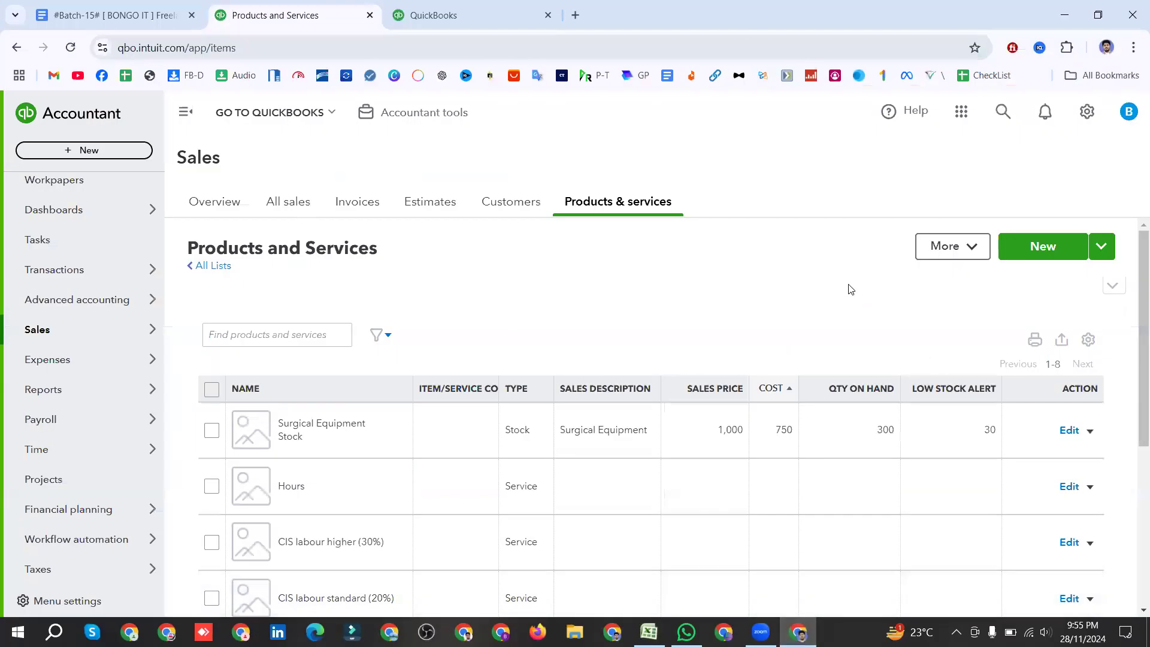
Step: Open the import for products and services and download its sample file
{"action": "left_click", "coordinate": [1101, 247]}
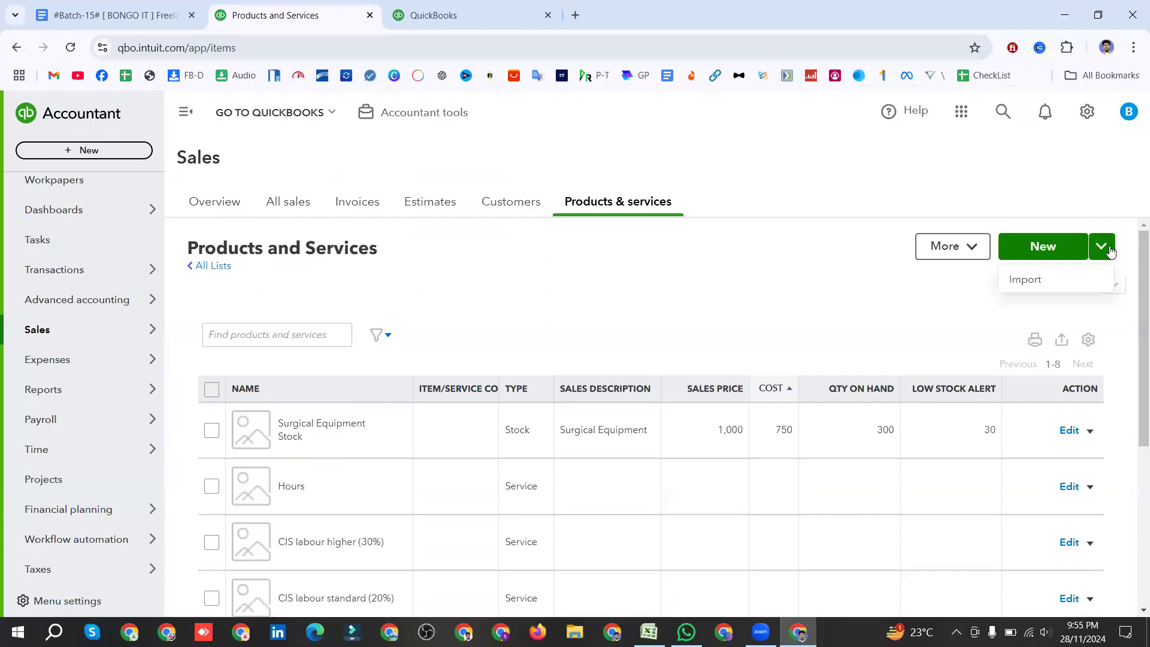
{"action": "left_click", "coordinate": [1050, 282]}
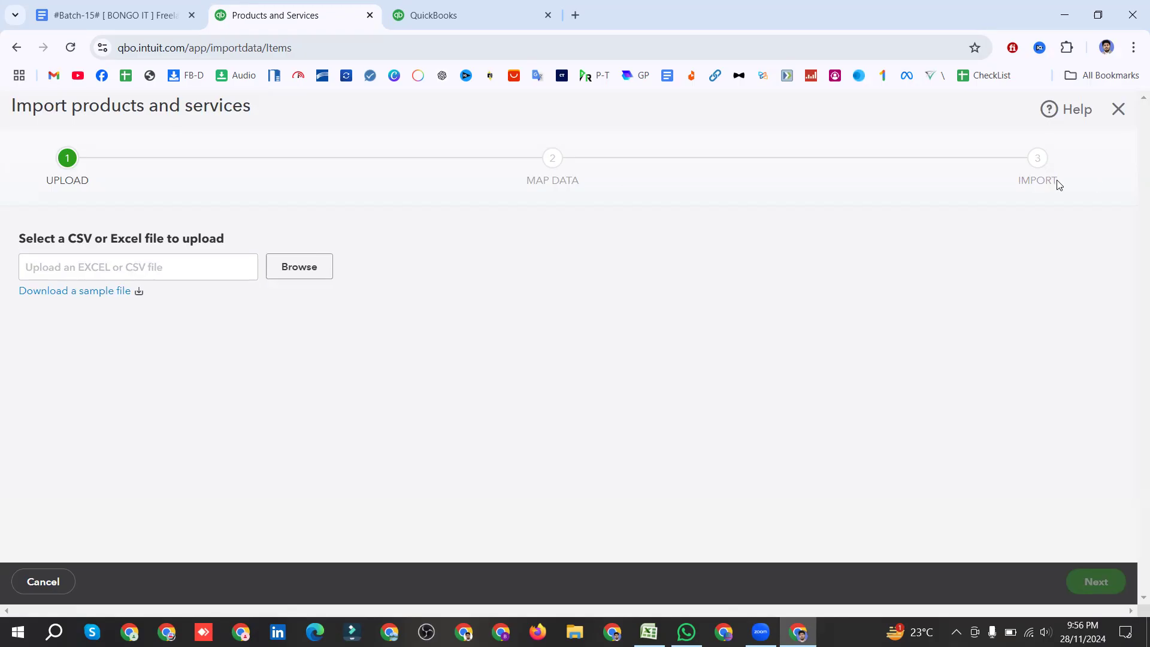
{"action": "triple_click", "coordinate": [548, 181]}
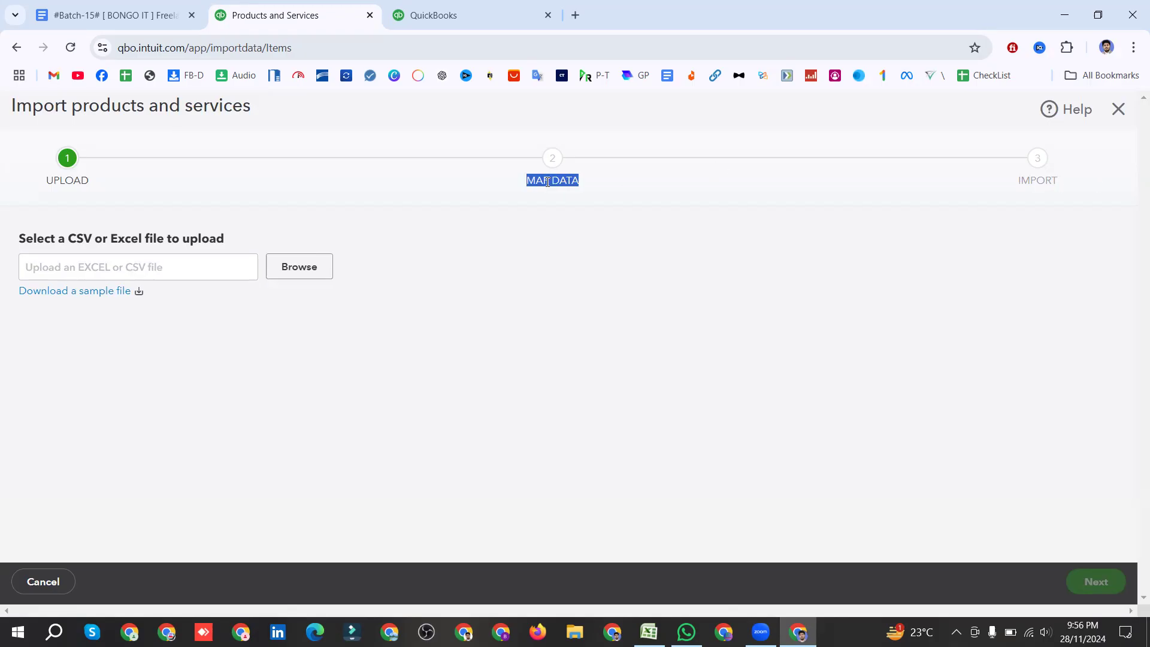
{"action": "left_click", "coordinate": [69, 296]}
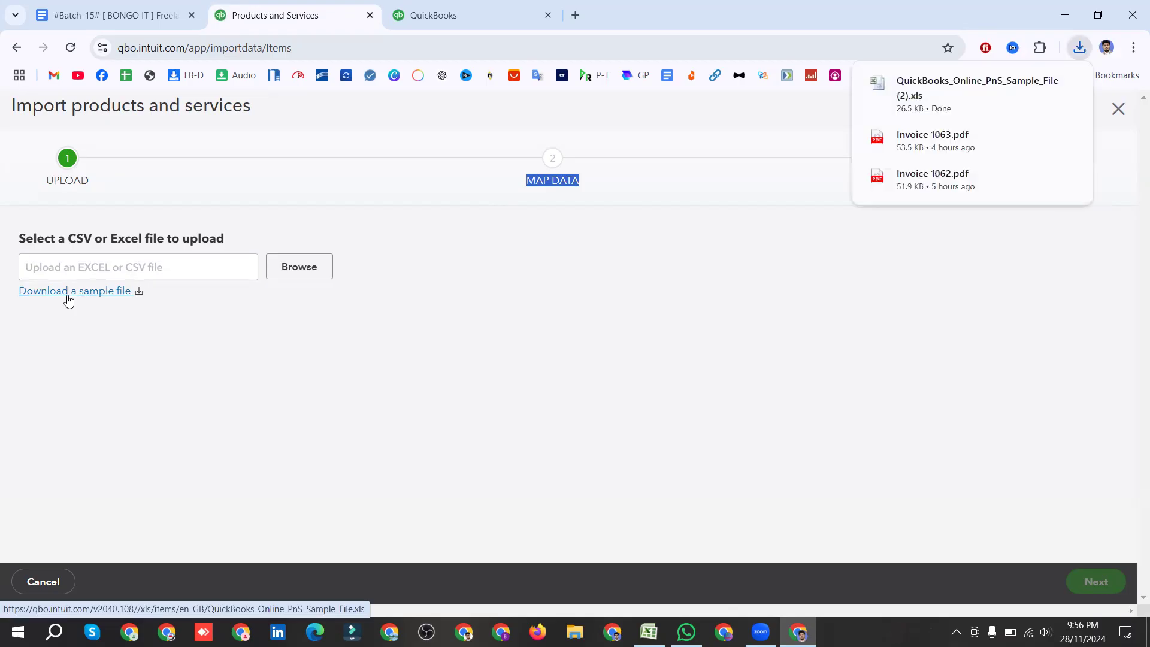
Step: Move the downloaded QuickBooks_Online_PnS_Sample_File (2) from the Downloads folder to the desktop
{"action": "left_click", "coordinate": [1069, 8]}
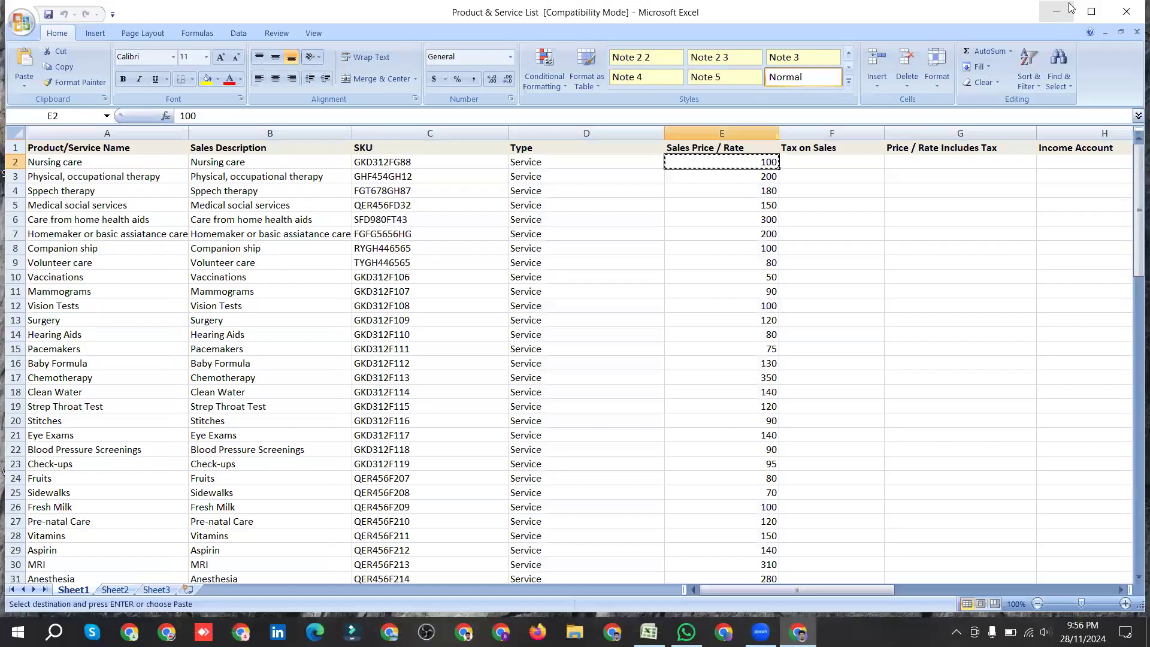
{"action": "left_click", "coordinate": [1069, 8]}
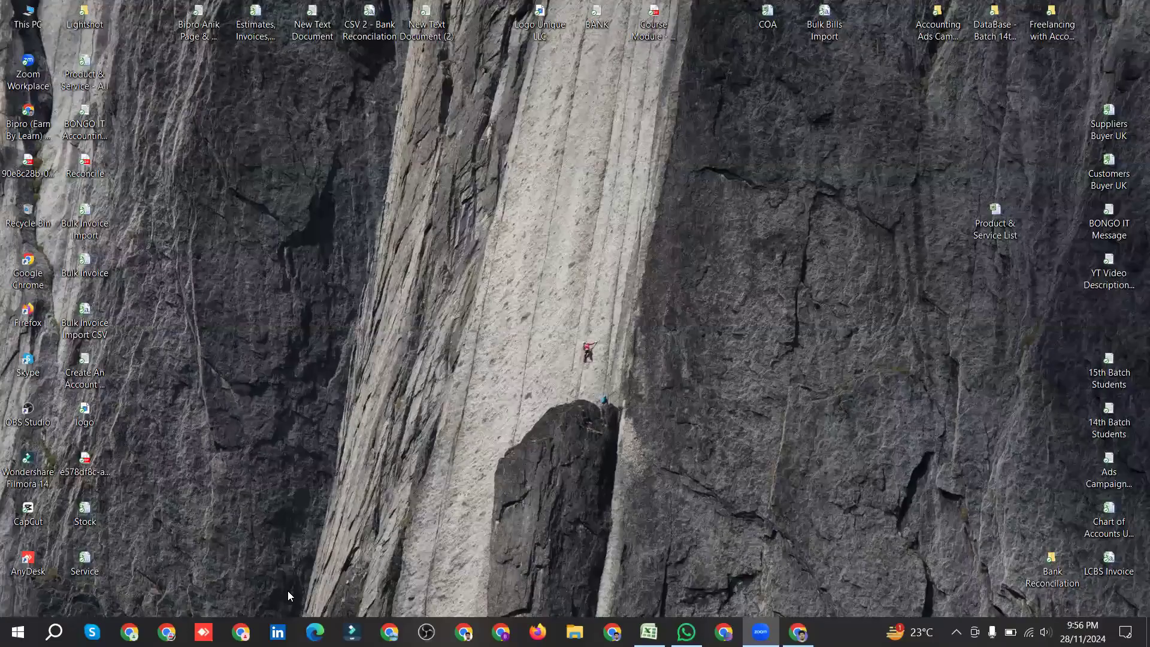
{"action": "left_click", "coordinate": [574, 632]}
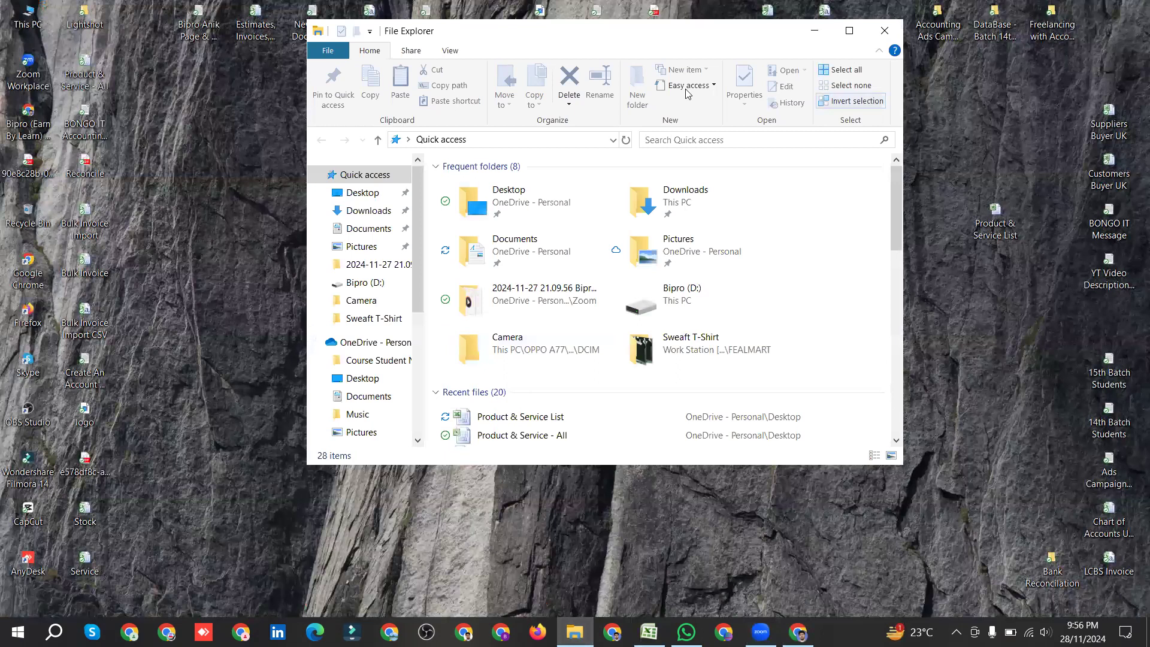
{"action": "left_click", "coordinate": [849, 30]}
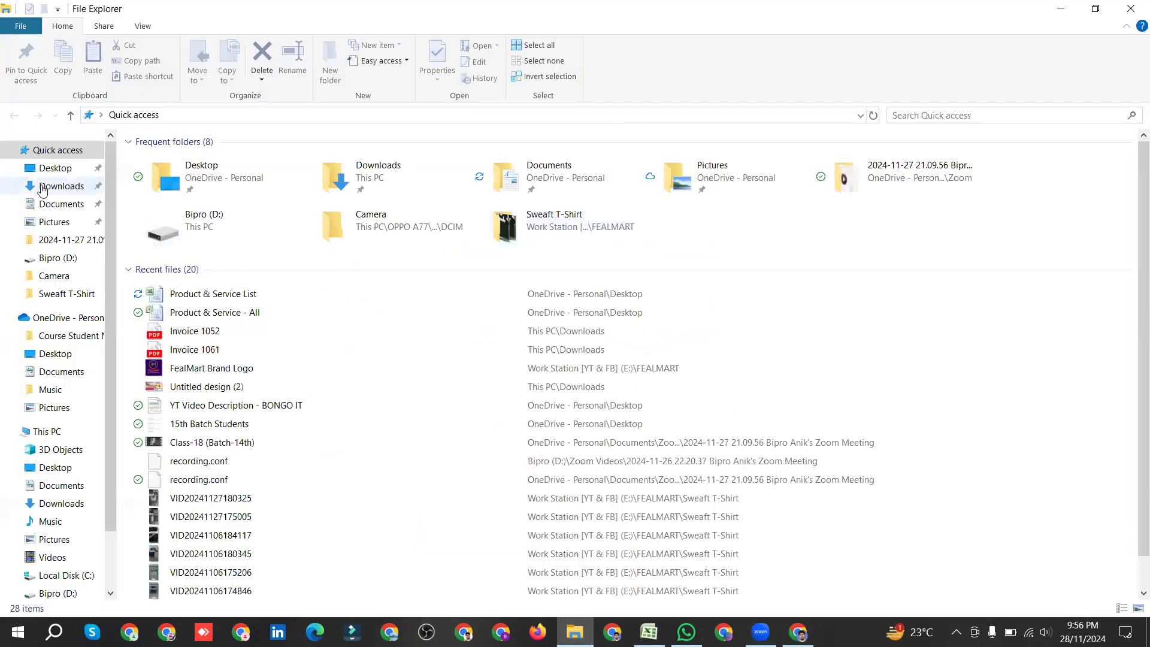
{"action": "left_click", "coordinate": [40, 190]}
{"action": "left_click", "coordinate": [273, 192]}
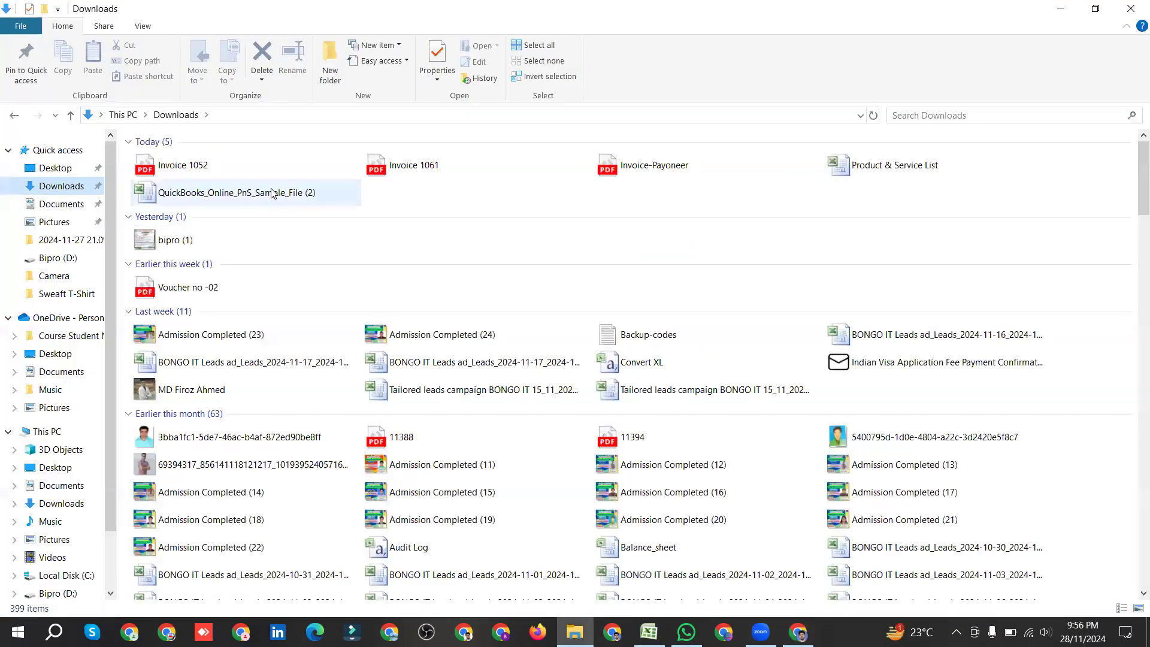
{"action": "right_click", "coordinate": [273, 192]}
{"action": "left_click", "coordinate": [303, 468]}
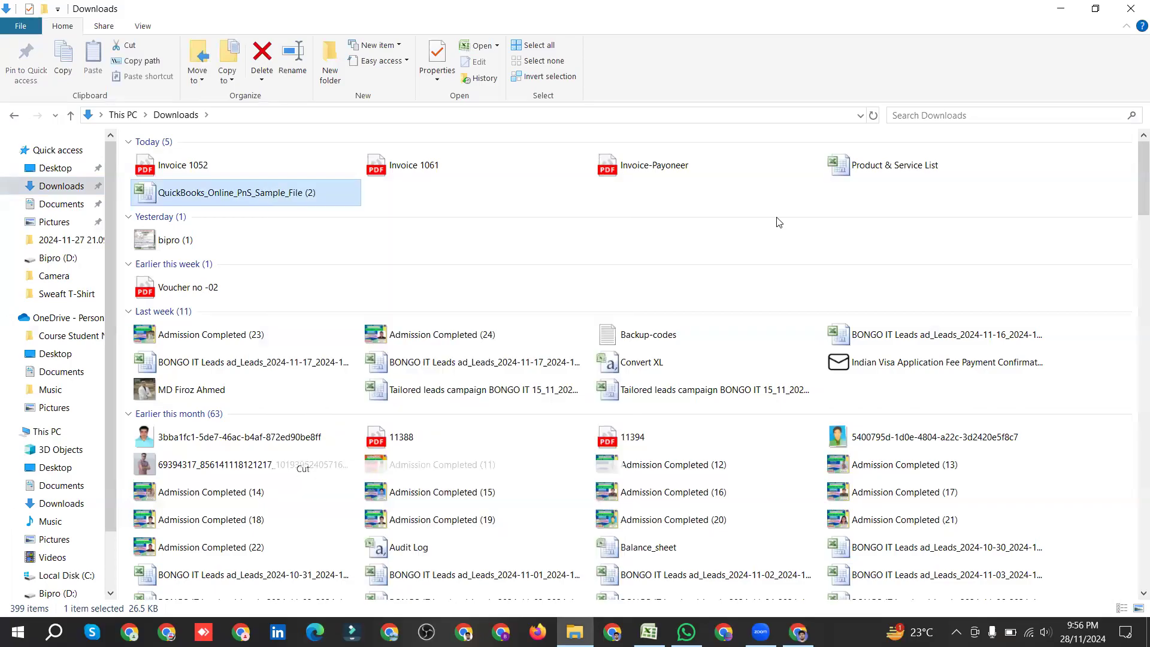
{"action": "left_click", "coordinate": [1060, 8]}
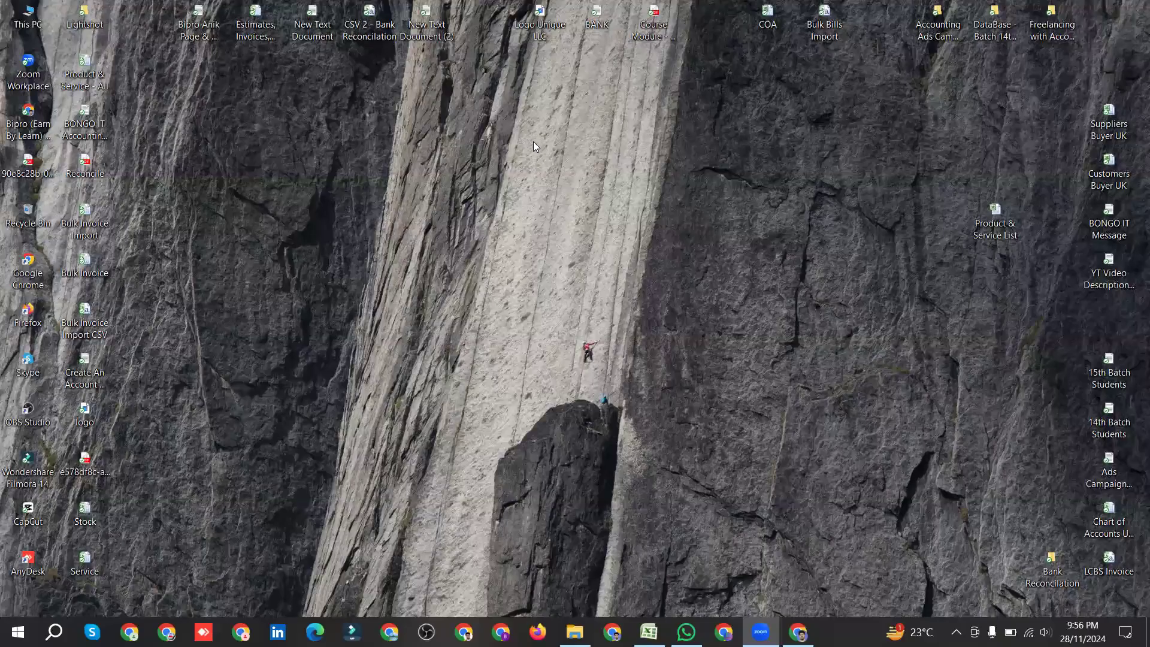
{"action": "right_click", "coordinate": [533, 142]}
{"action": "left_click", "coordinate": [590, 211]}
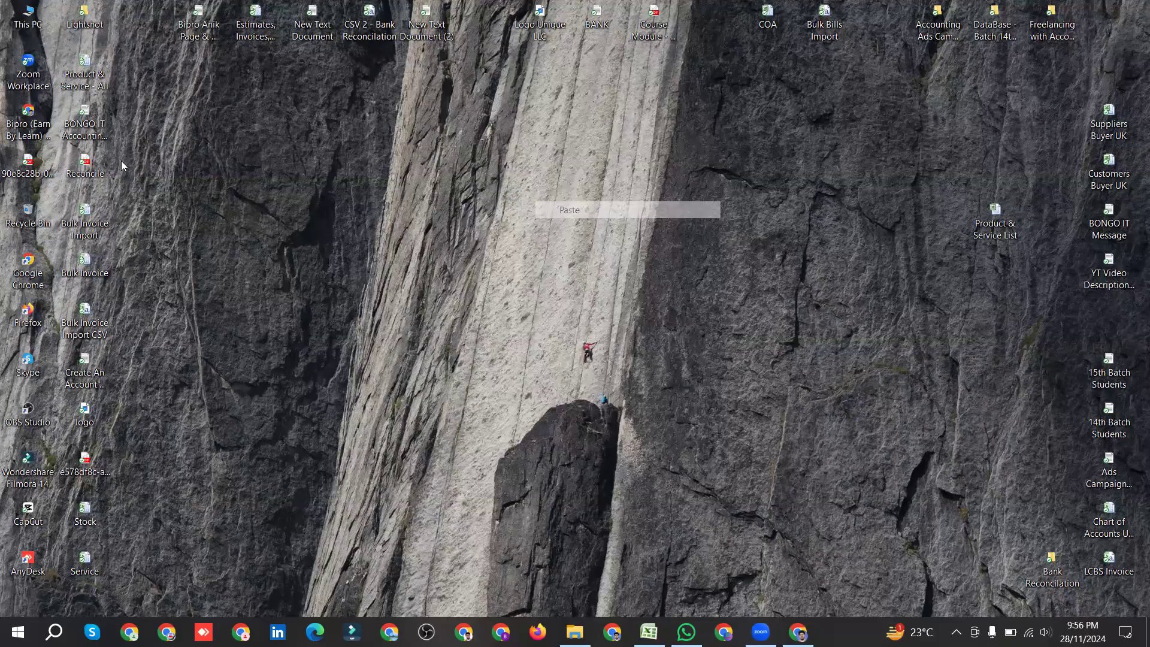
Step: Place the sample file in an open area of the desktop and rename it as Services
{"action": "left_click_drag", "start_coordinate": [534, 140], "coordinate": [748, 249]}
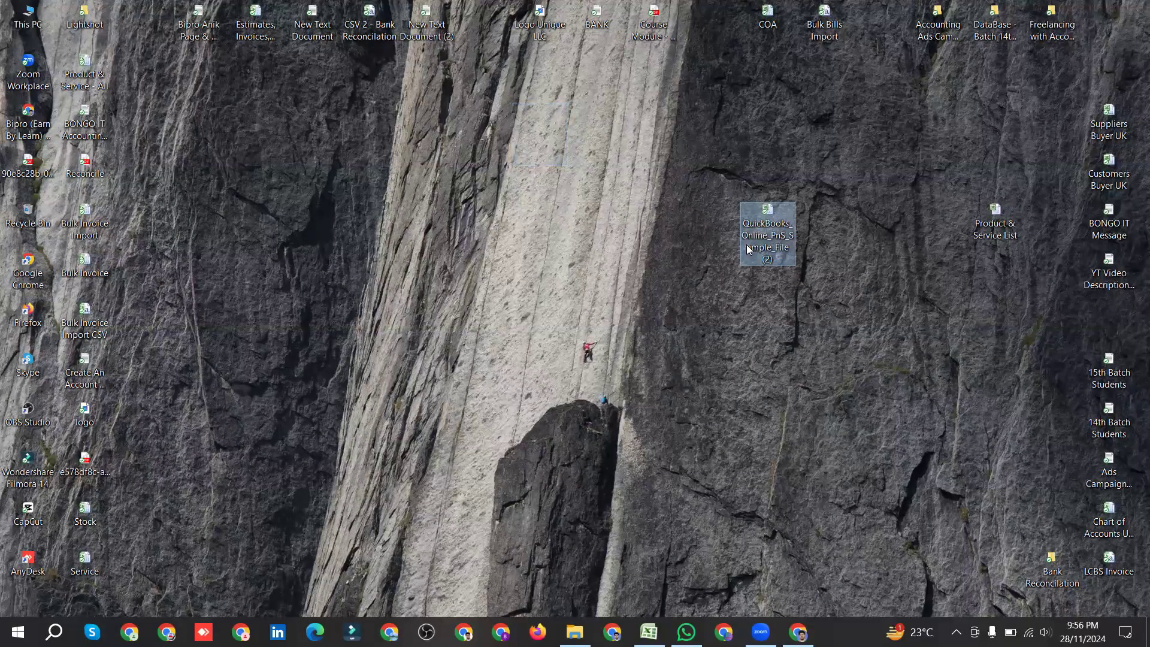
{"action": "left_click", "coordinate": [761, 245]}
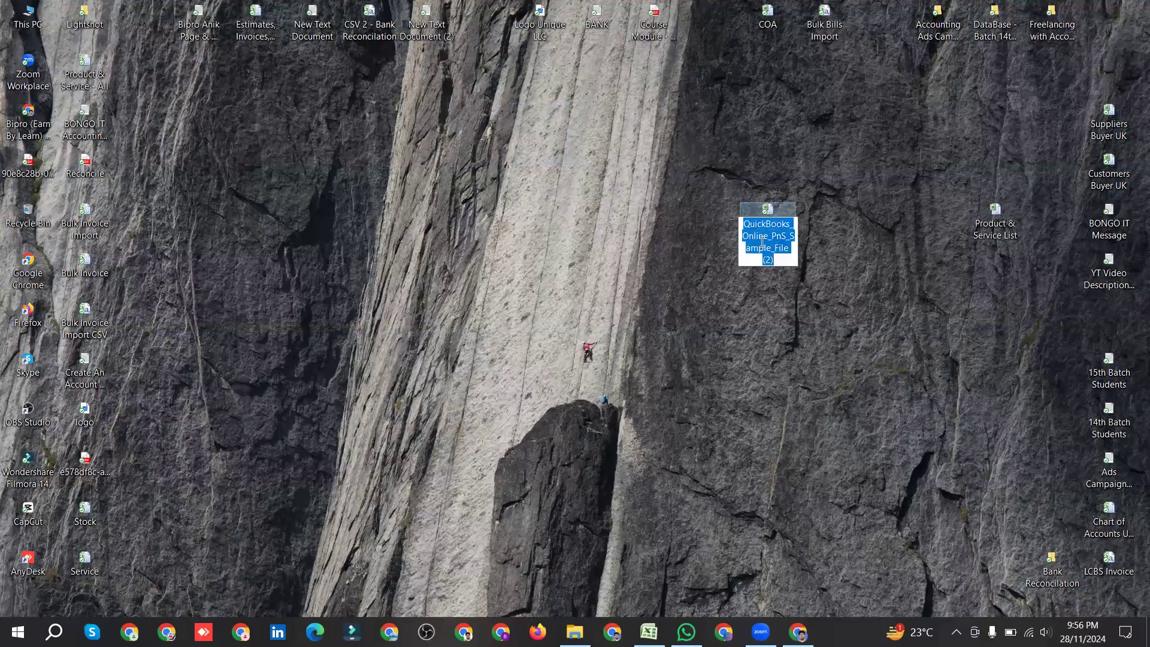
{"action": "key", "text": "BackSpace"}
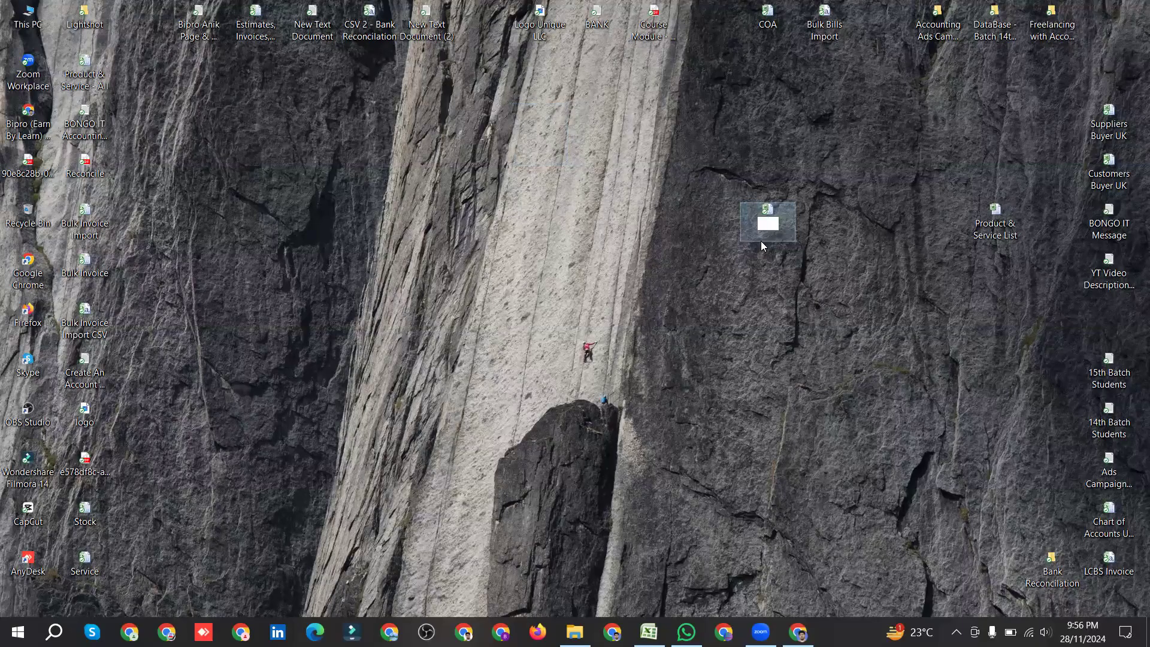
{"action": "type", "text": "Services"}
{"action": "key", "text": "Return"}
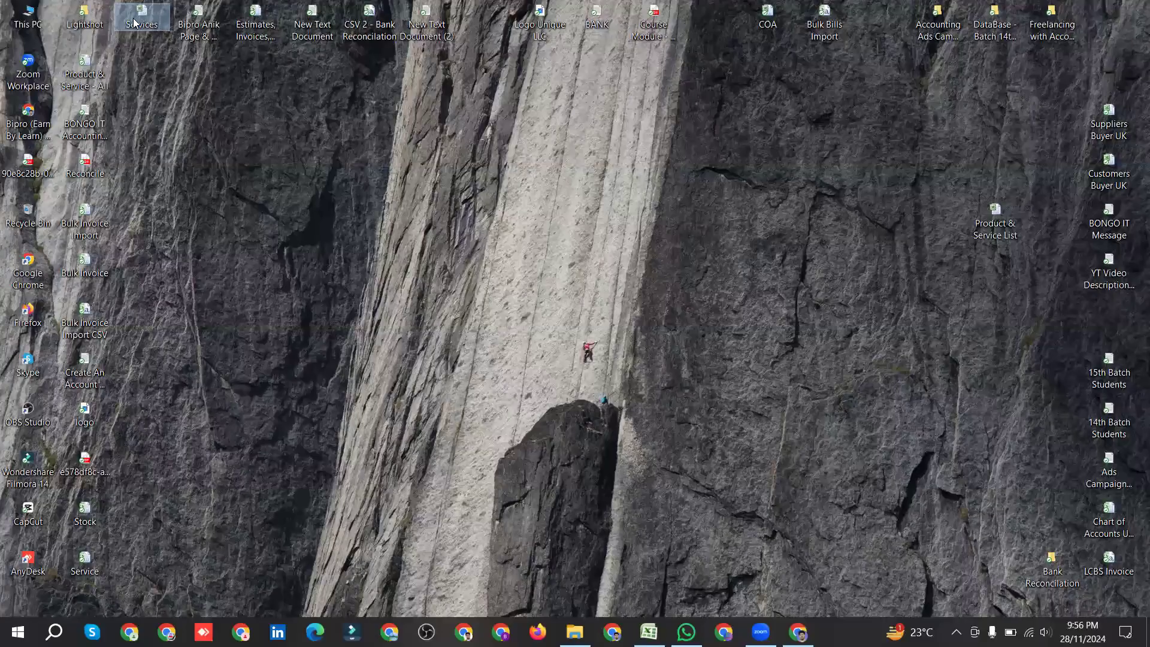
Step: Open the Services workbook and examine its column headings, sample entries and the highlighted import notice in A9
{"action": "double_click", "coordinate": [537, 218]}
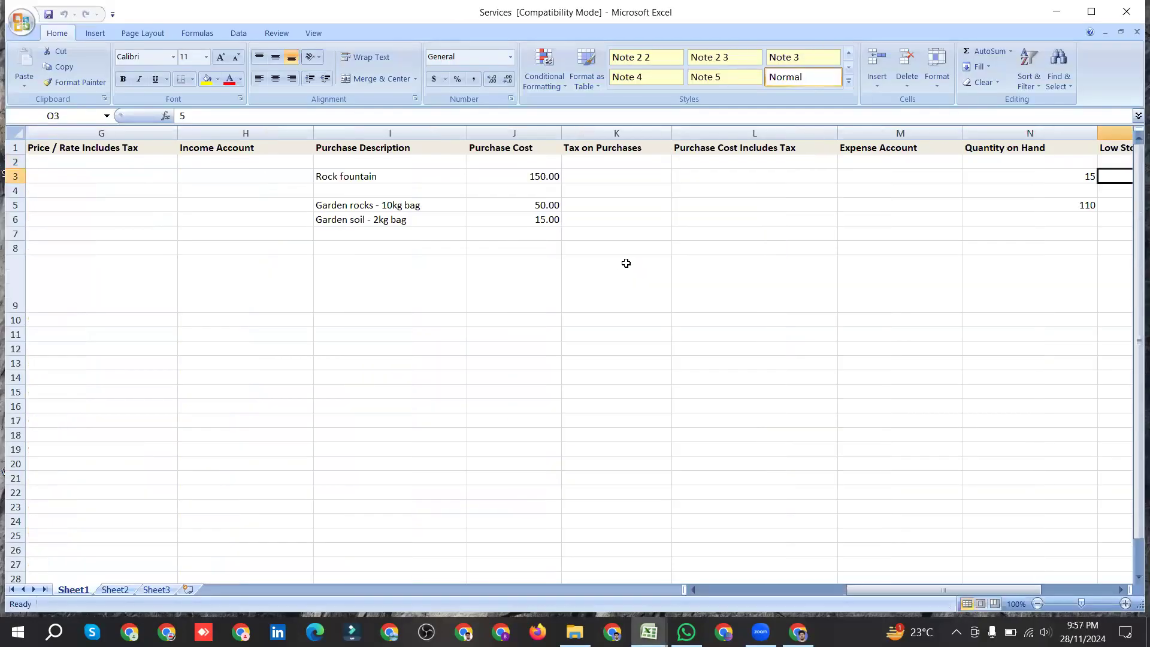
{"action": "left_click_drag", "start_coordinate": [860, 588], "coordinate": [727, 594]}
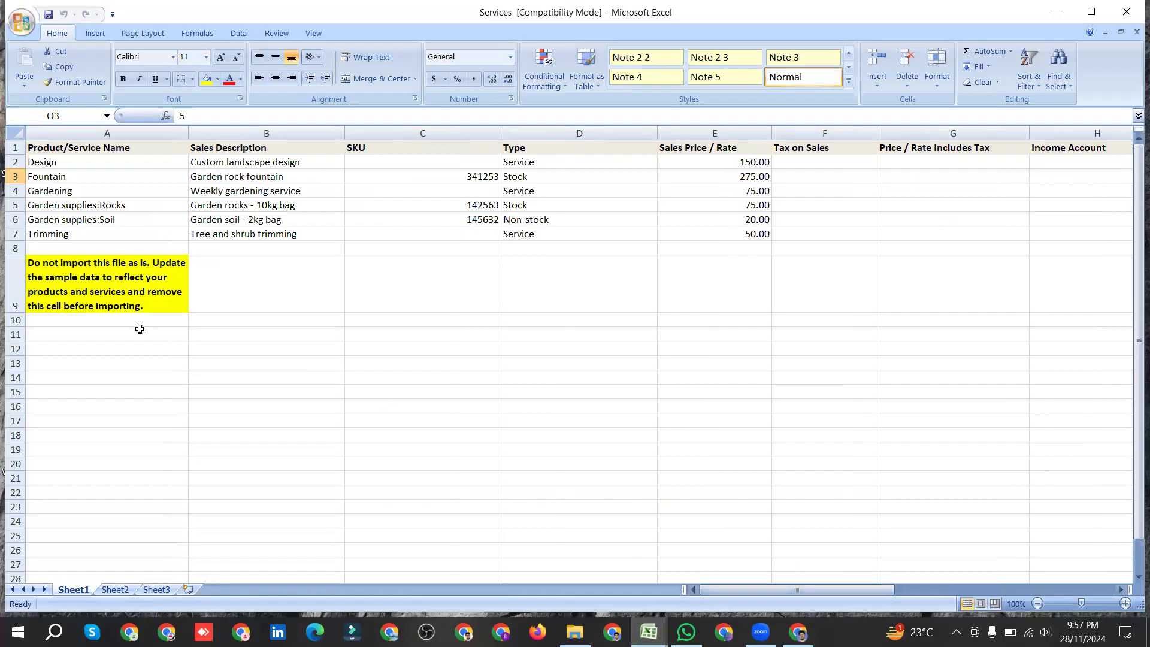
{"action": "left_click", "coordinate": [97, 271]}
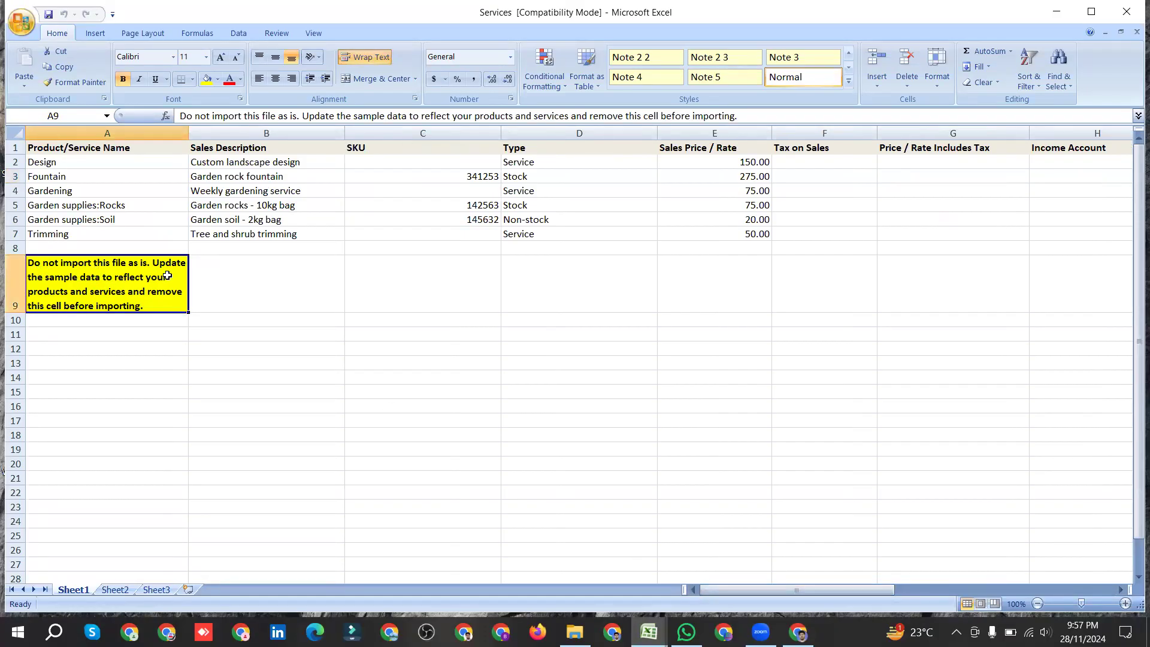
{"action": "left_click", "coordinate": [39, 162]}
{"action": "left_click", "coordinate": [15, 147]}
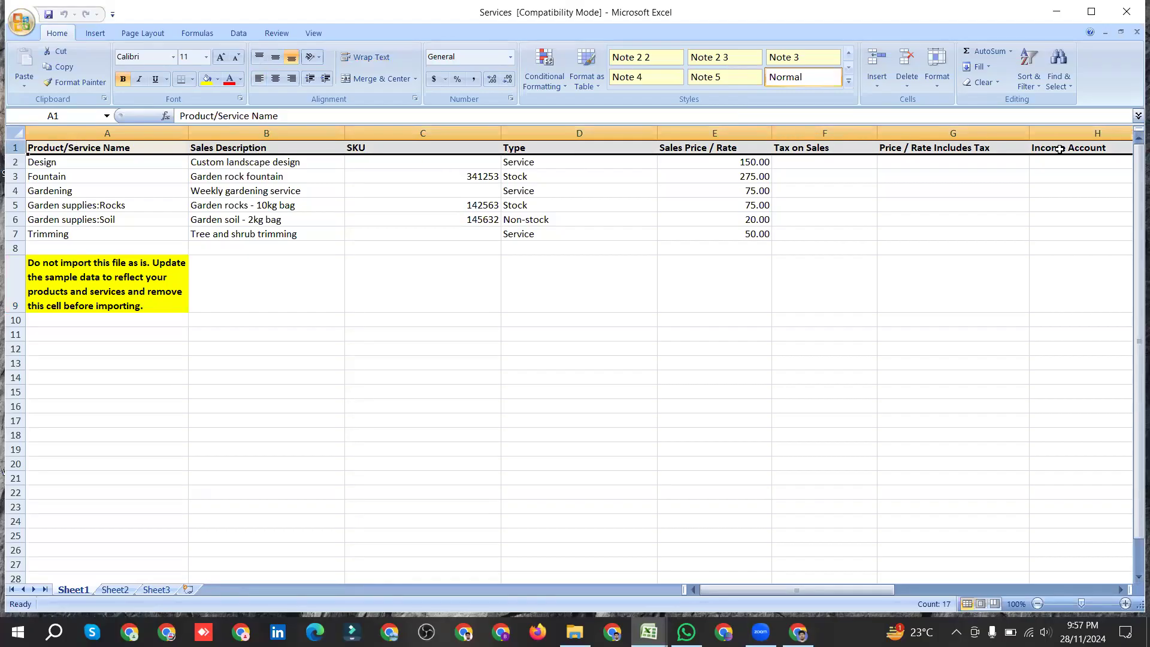
{"action": "left_click", "coordinate": [37, 190]}
Step: Delete rows 2 to 16 with the sample data and import notice, keeping only the heading row
{"action": "left_click_drag", "start_coordinate": [13, 161], "coordinate": [11, 409]}
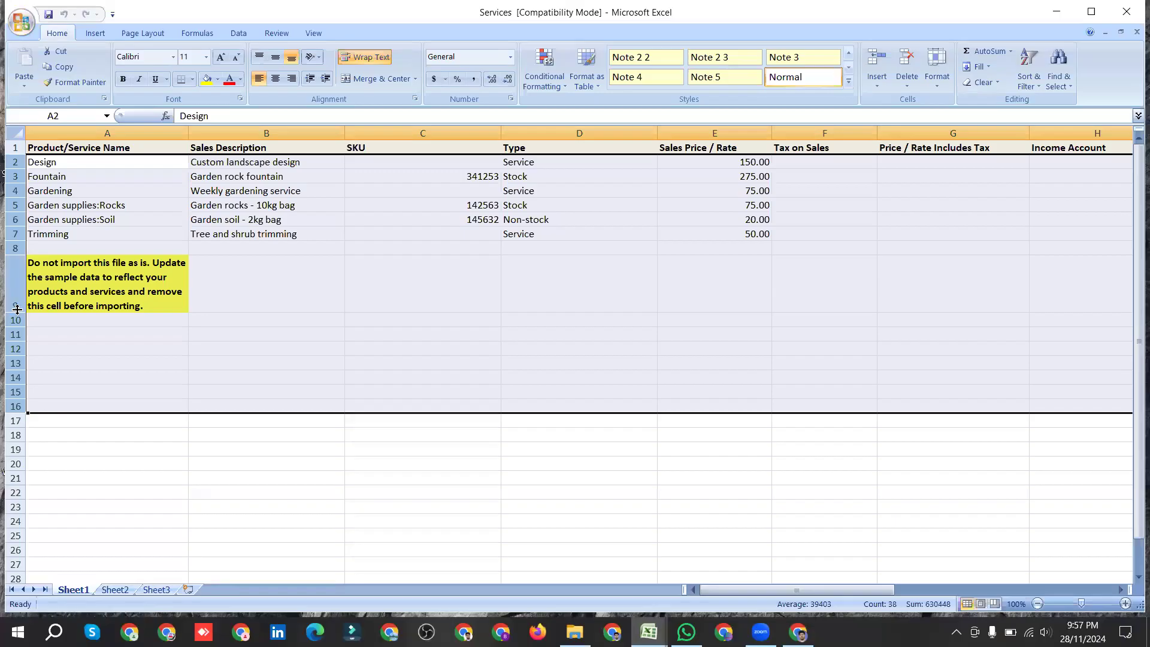
{"action": "right_click", "coordinate": [232, 268]}
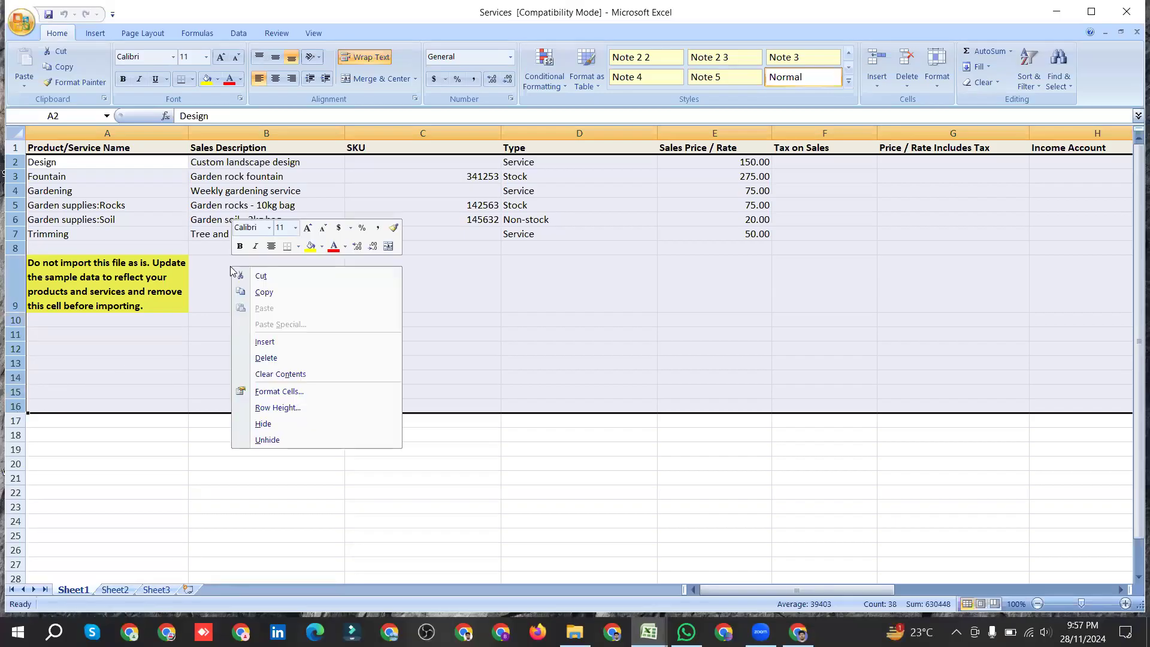
{"action": "left_click", "coordinate": [282, 357]}
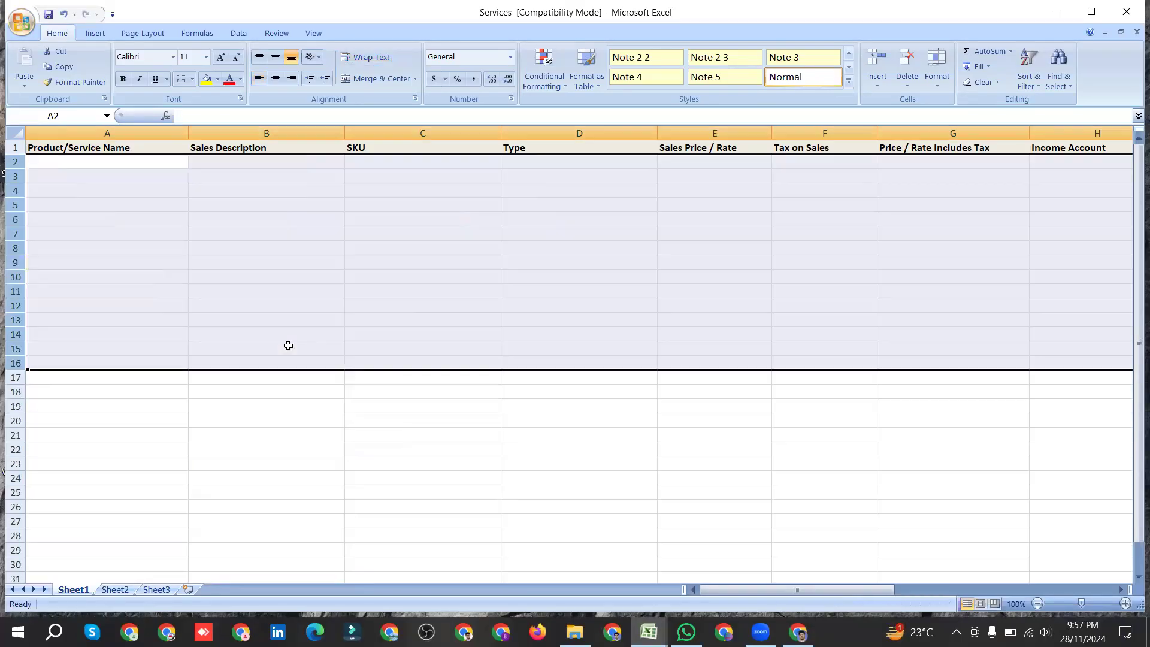
{"action": "left_click", "coordinate": [307, 318]}
{"action": "left_click", "coordinate": [83, 162]}
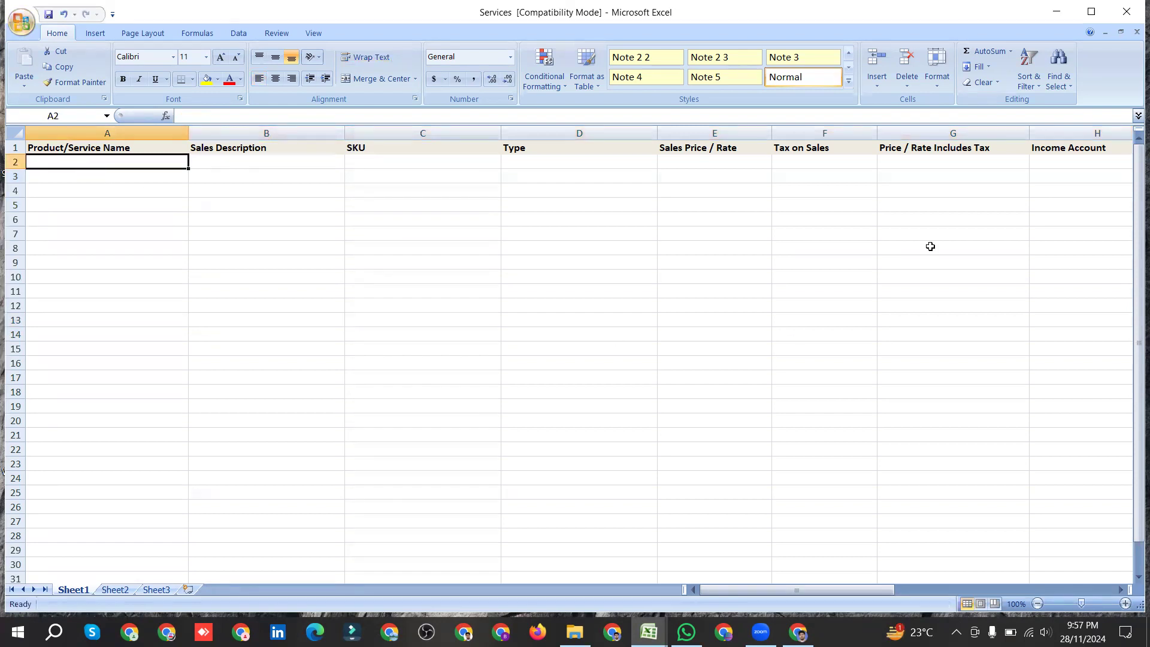
Step: Close the Services workbook with its changes saved and reopen it from the desktop
{"action": "left_click", "coordinate": [1127, 11]}
{"action": "left_click", "coordinate": [1127, 11]}
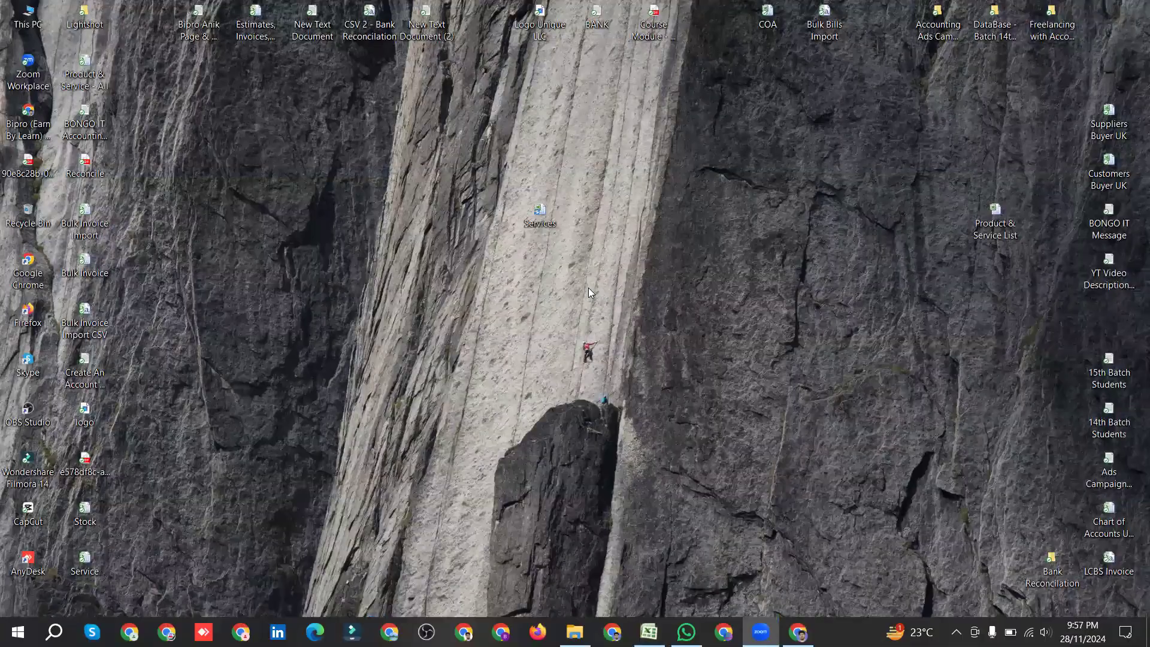
{"action": "double_click", "coordinate": [550, 220]}
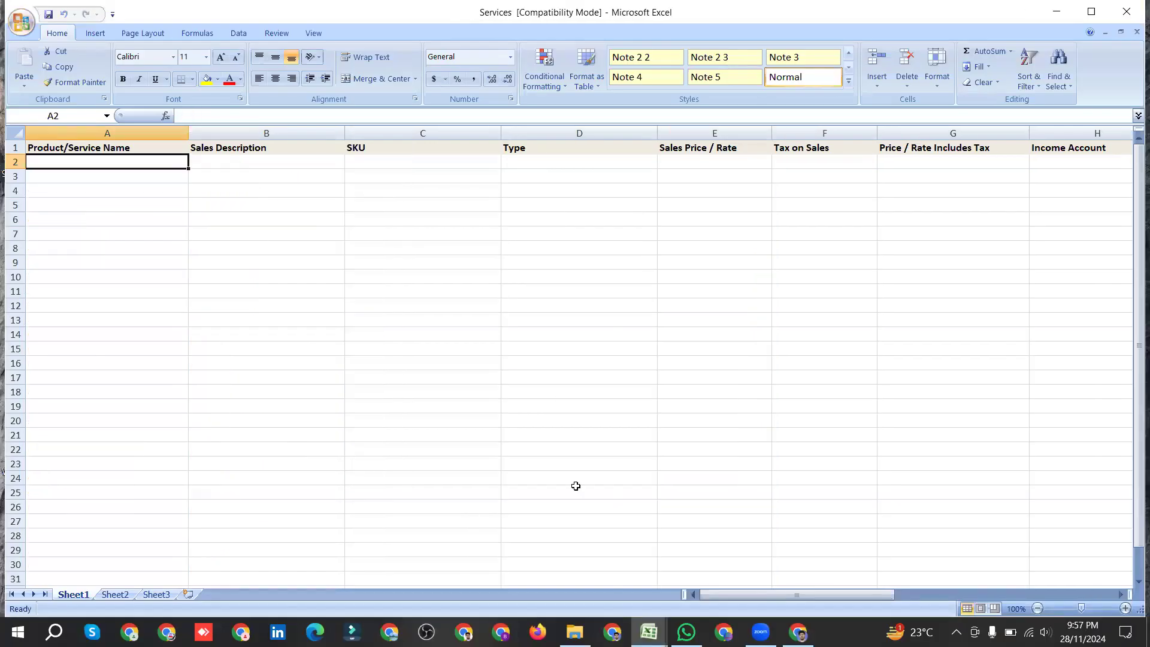
Step: Review the Services sheet's column headings one by one, from Product/Service Name in A1 through Quantity as-of Date in Q1
{"action": "left_click", "coordinate": [121, 148]}
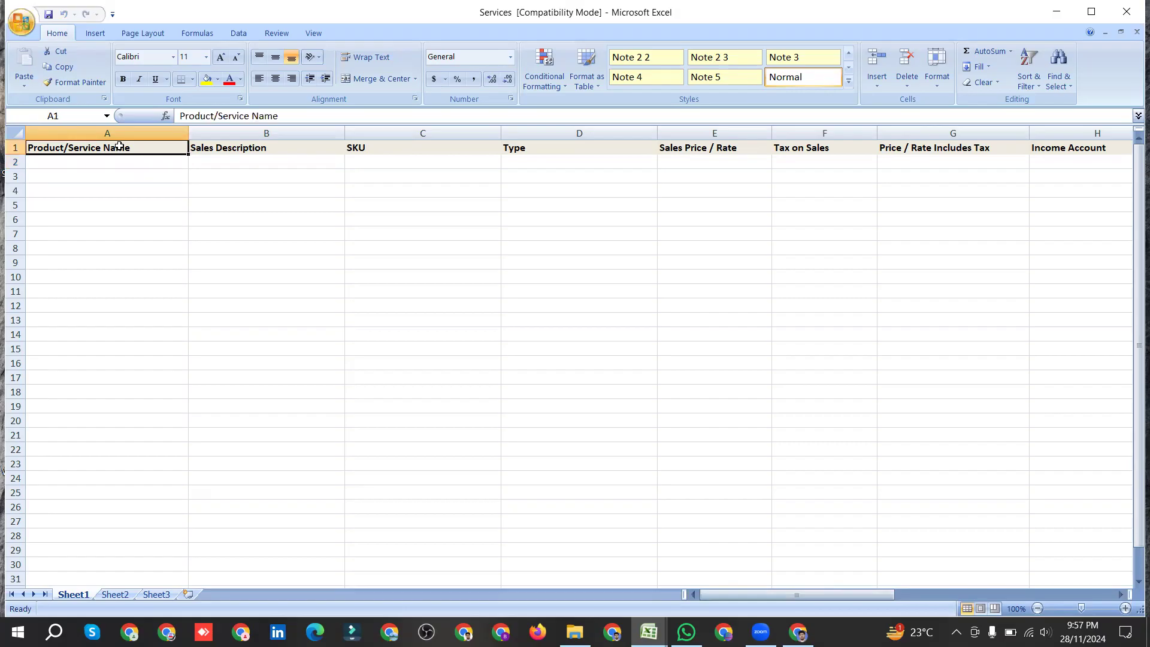
{"action": "left_click", "coordinate": [280, 148]}
{"action": "left_click", "coordinate": [379, 149]}
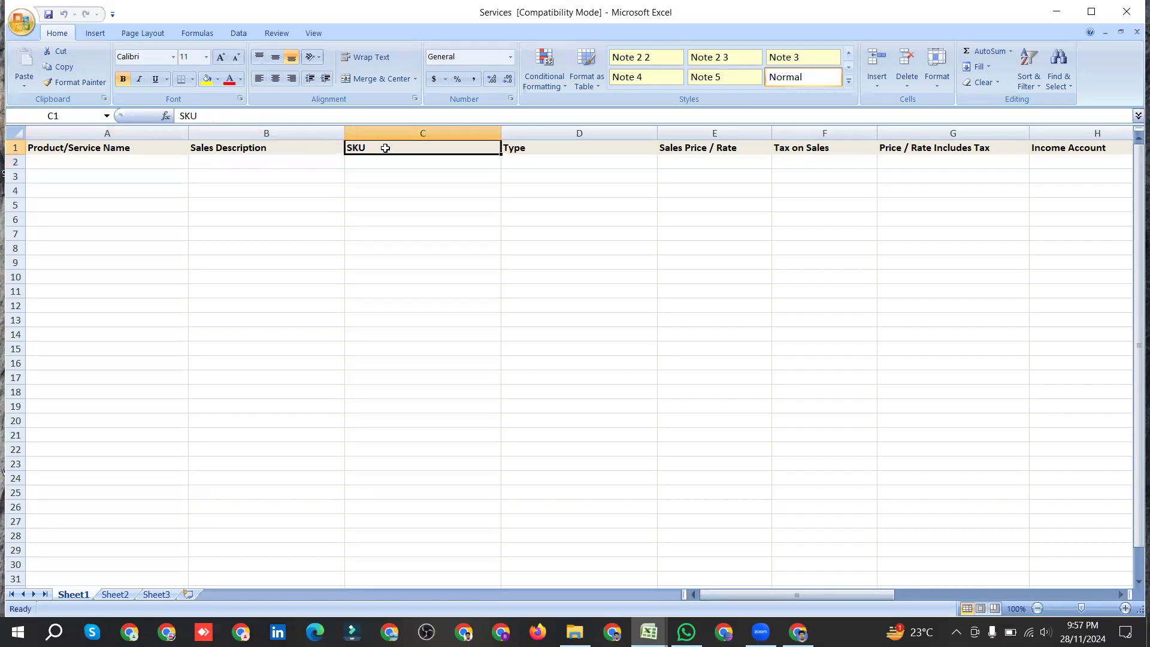
{"action": "left_click", "coordinate": [578, 146]}
{"action": "left_click", "coordinate": [701, 149]}
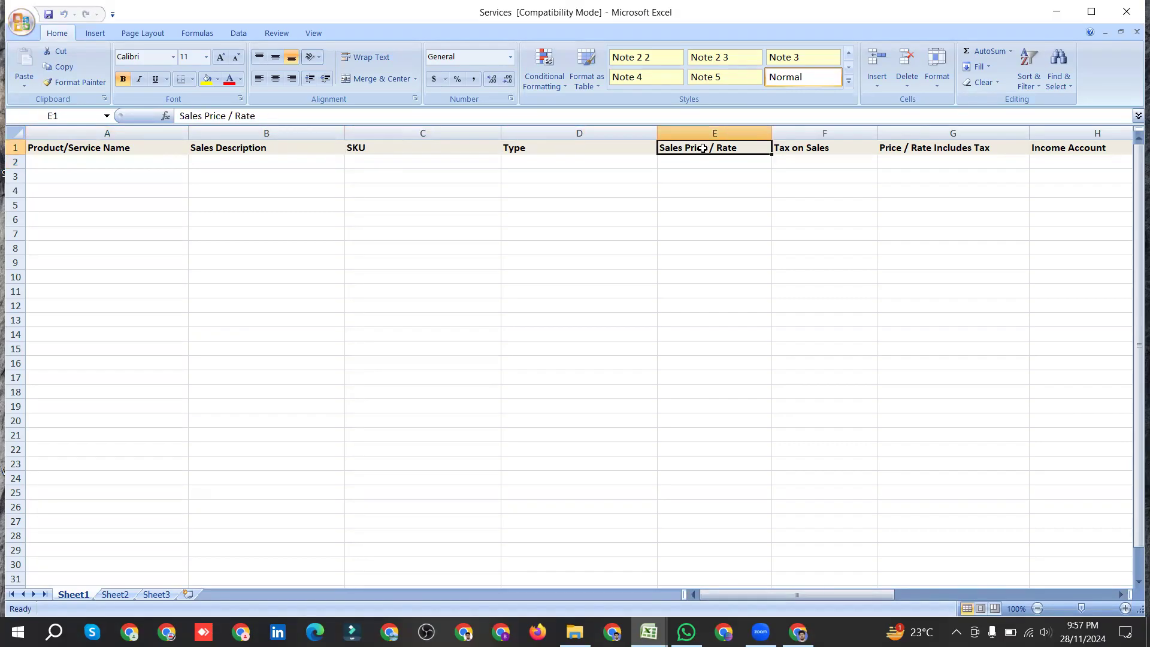
{"action": "left_click", "coordinate": [820, 150]}
{"action": "left_click", "coordinate": [944, 153]}
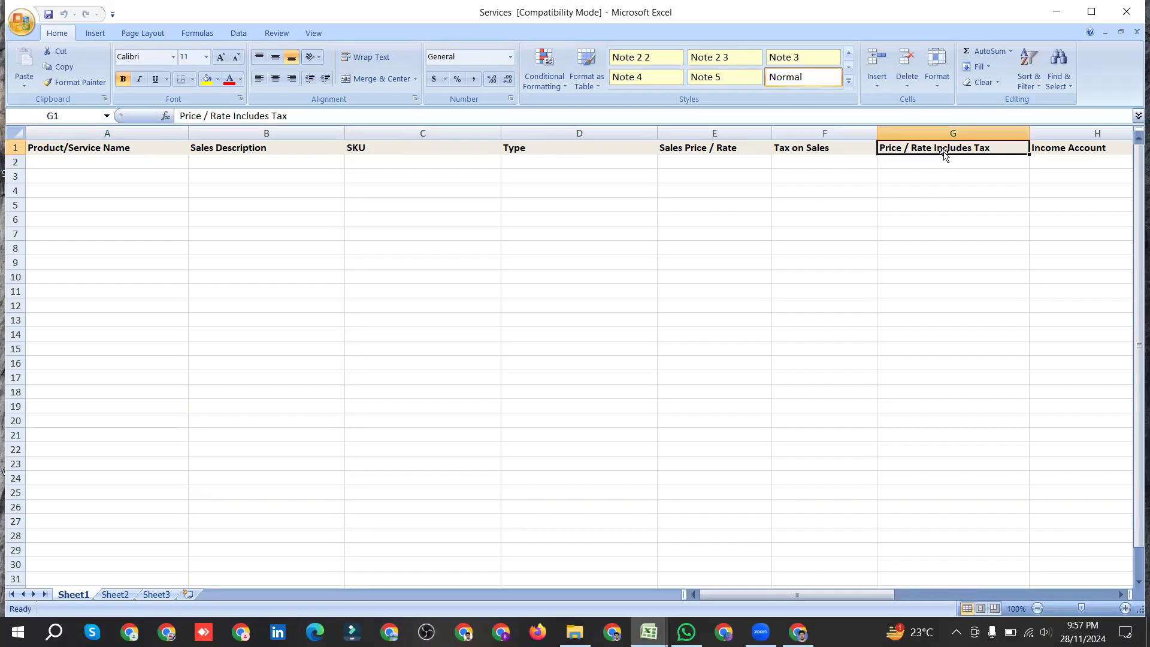
{"action": "left_click", "coordinate": [1081, 151]}
{"action": "left_click_drag", "start_coordinate": [866, 594], "coordinate": [934, 547]}
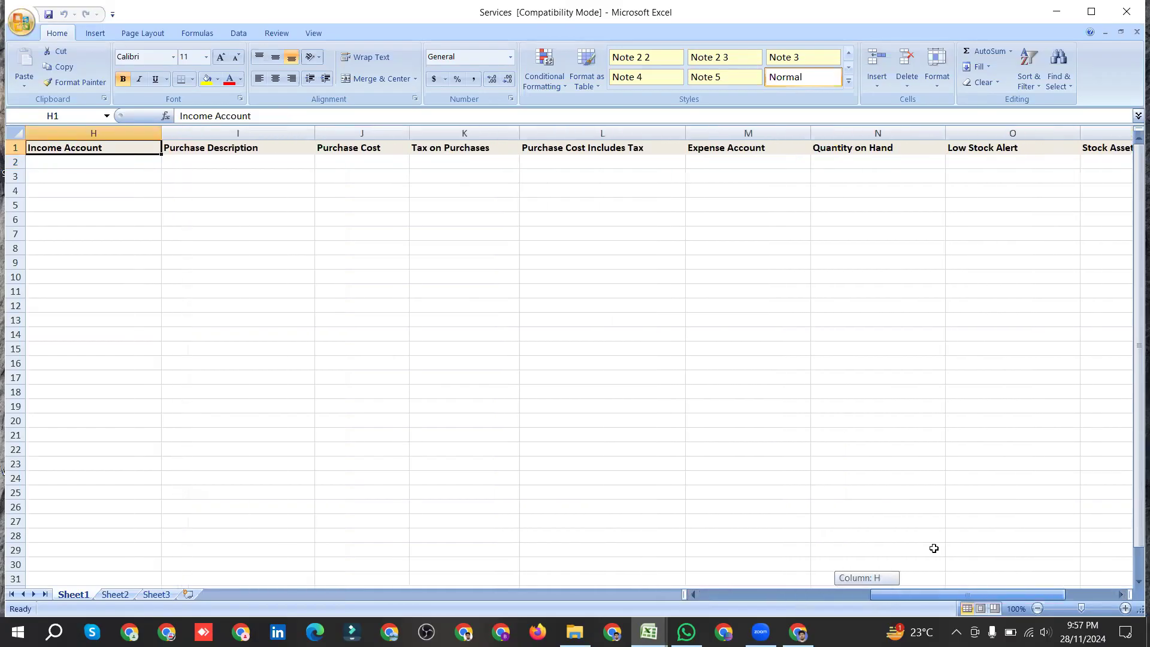
{"action": "left_click", "coordinate": [258, 148]}
{"action": "left_click", "coordinate": [388, 148]}
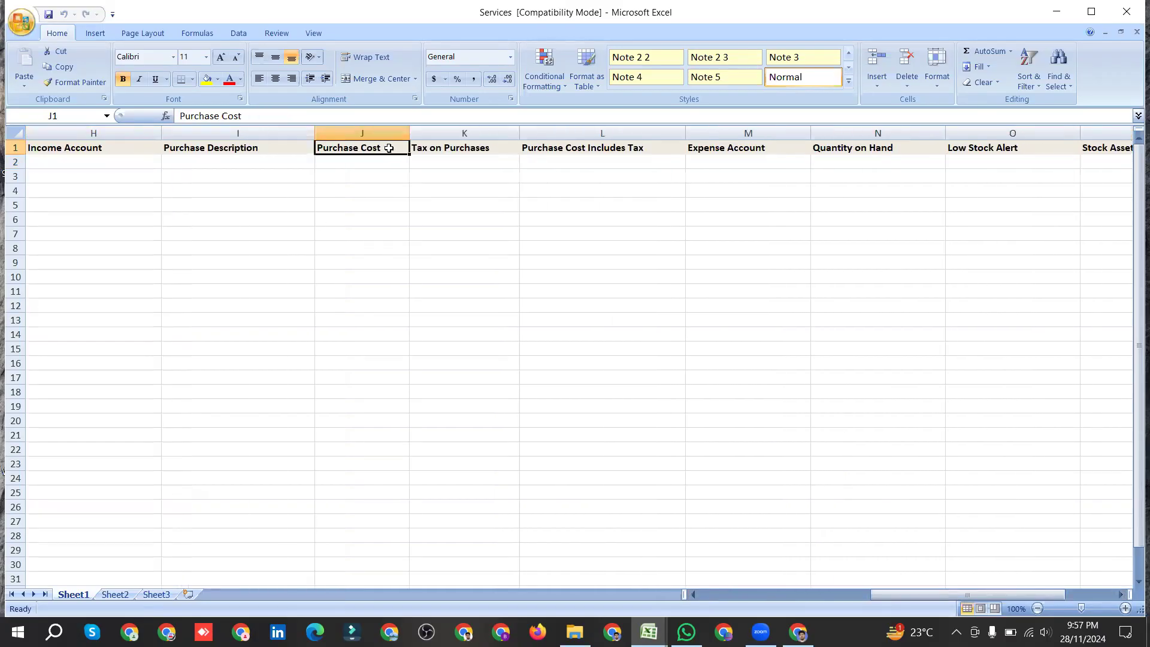
{"action": "left_click", "coordinate": [486, 148]}
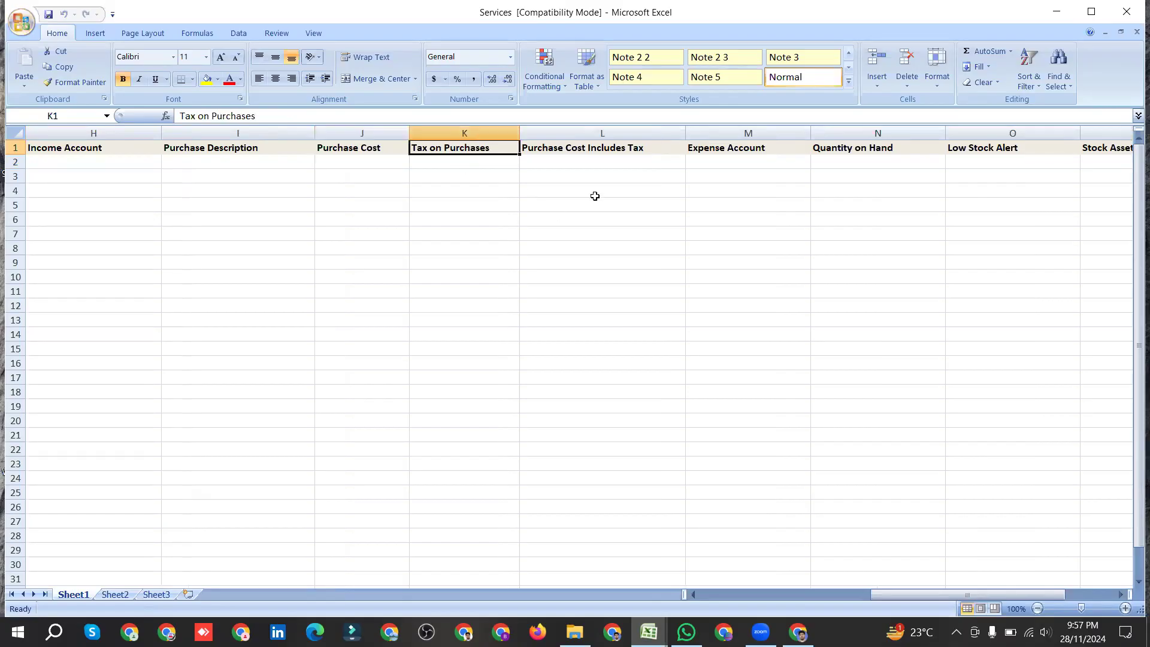
{"action": "left_click", "coordinate": [656, 148]}
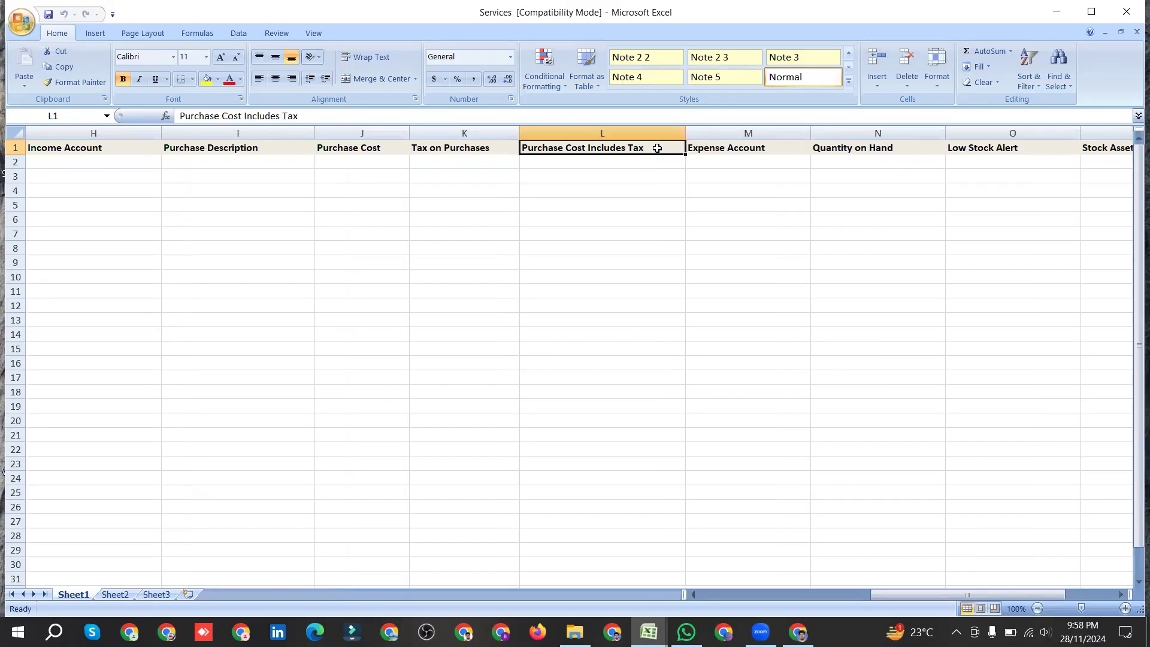
{"action": "left_click", "coordinate": [739, 149]}
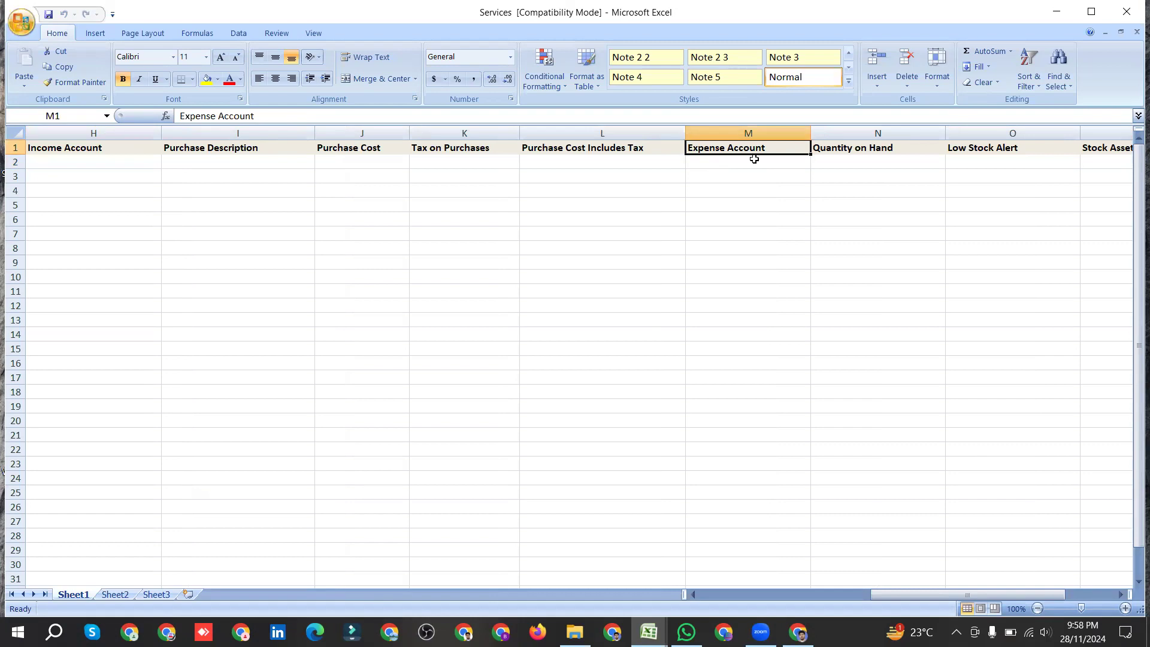
{"action": "left_click", "coordinate": [902, 154]}
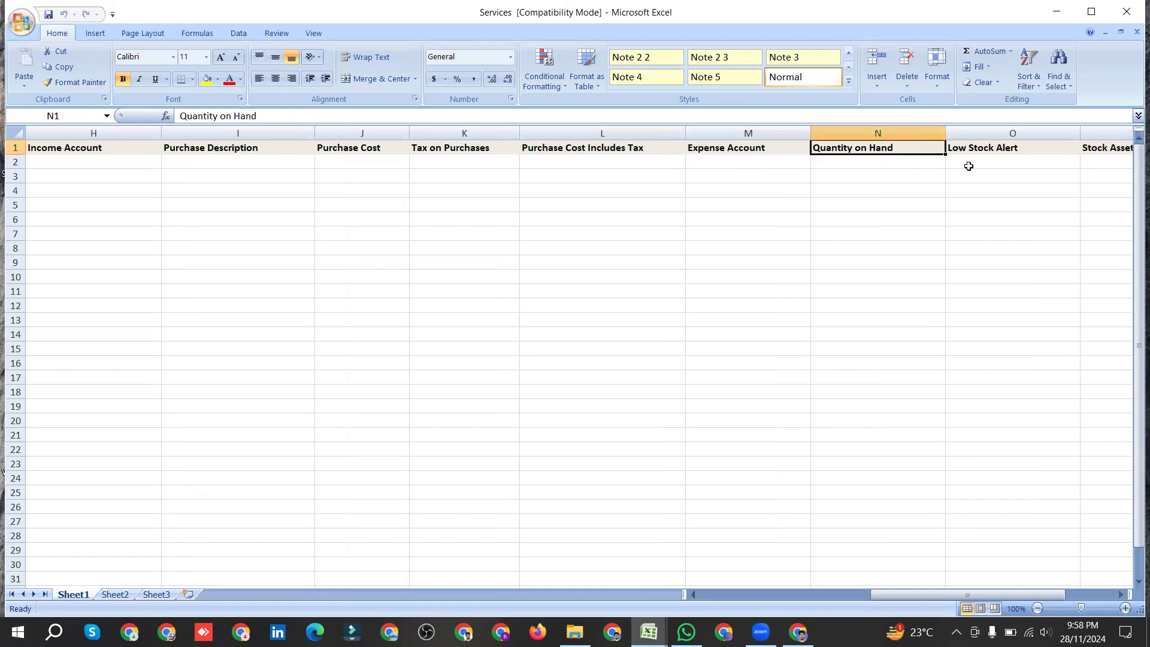
{"action": "left_click", "coordinate": [1029, 146]}
{"action": "left_click_drag", "start_coordinate": [902, 594], "coordinate": [949, 594]}
{"action": "left_click", "coordinate": [881, 148]}
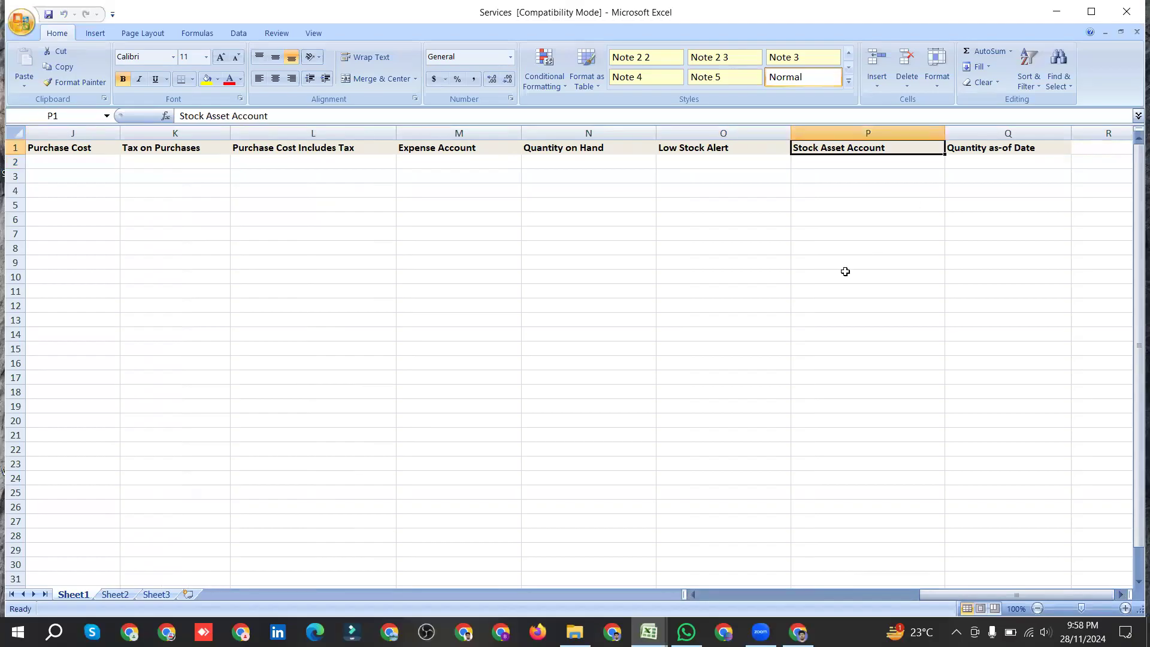
{"action": "left_click", "coordinate": [1034, 148]}
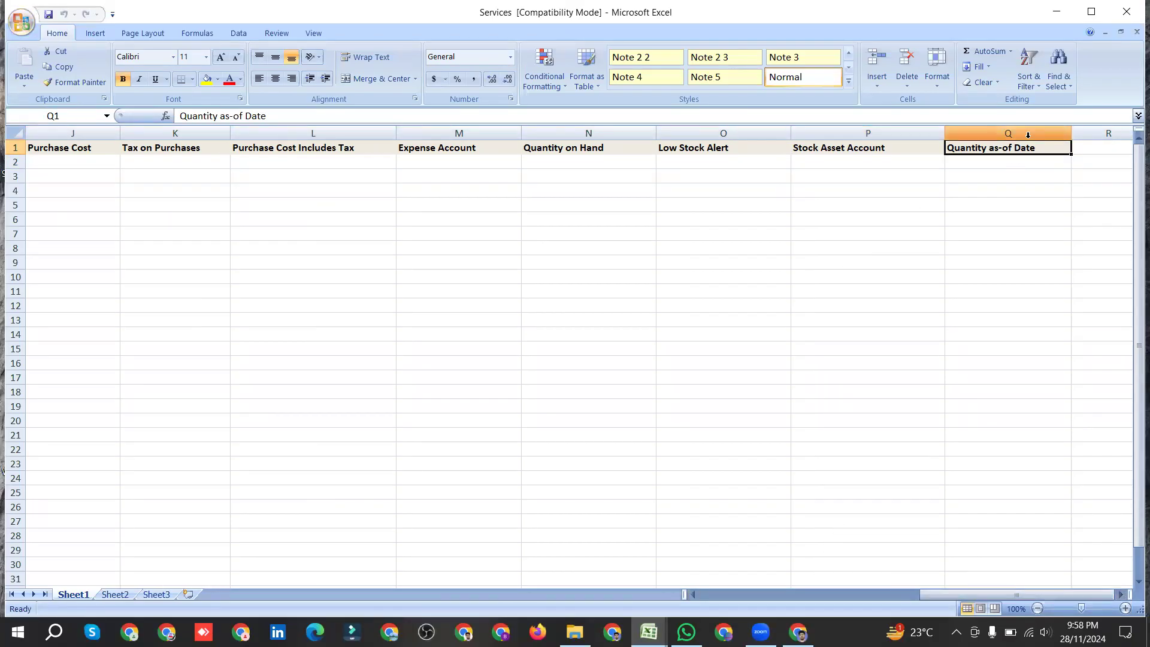
{"action": "left_click_drag", "start_coordinate": [941, 592], "coordinate": [714, 594]}
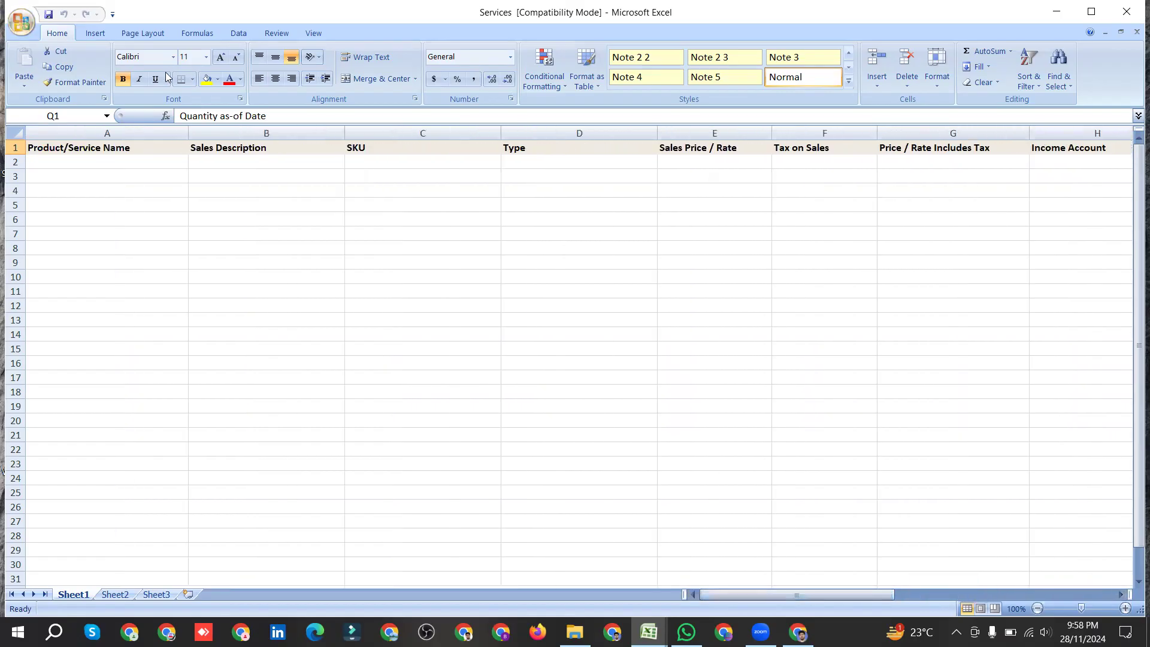
{"action": "left_click", "coordinate": [90, 162]}
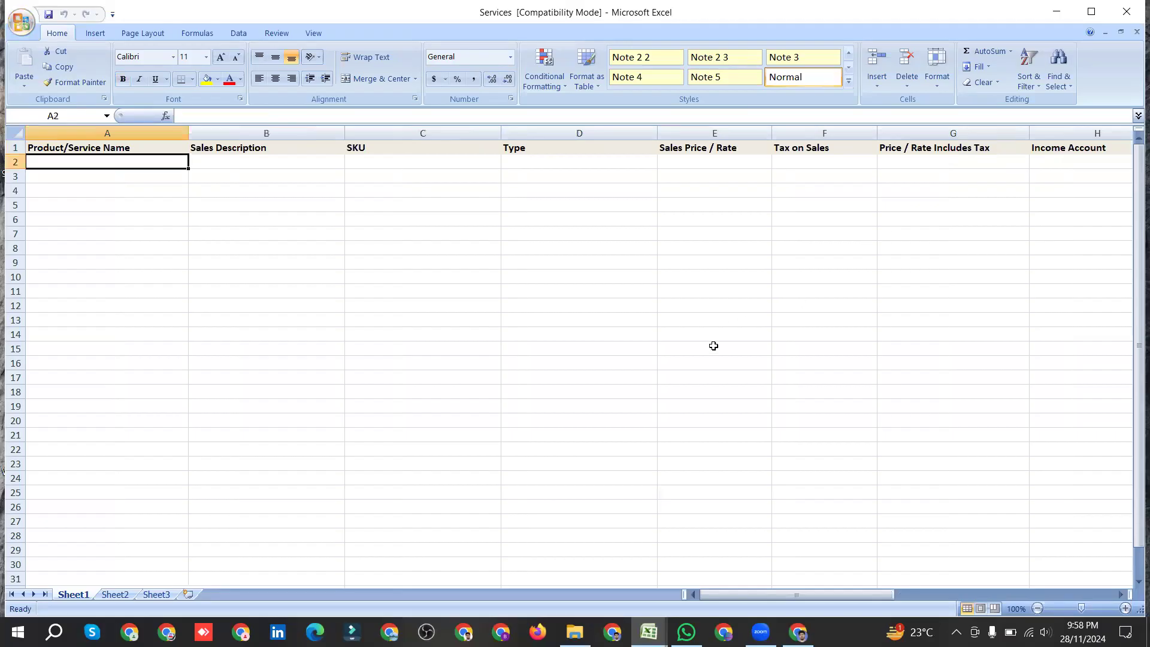
Step: Examine the entries in the Product & Service List workbook, and return to cell A2 under Product/Service Name in the Services workbook
{"action": "left_click", "coordinate": [648, 632]}
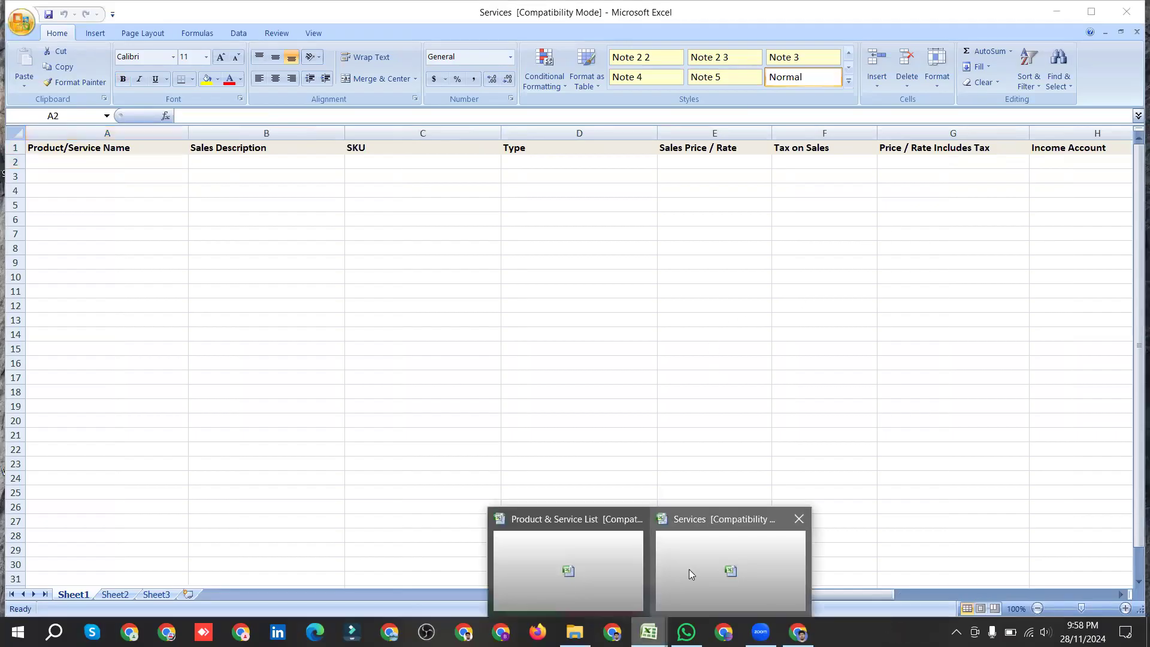
{"action": "left_click", "coordinate": [578, 550]}
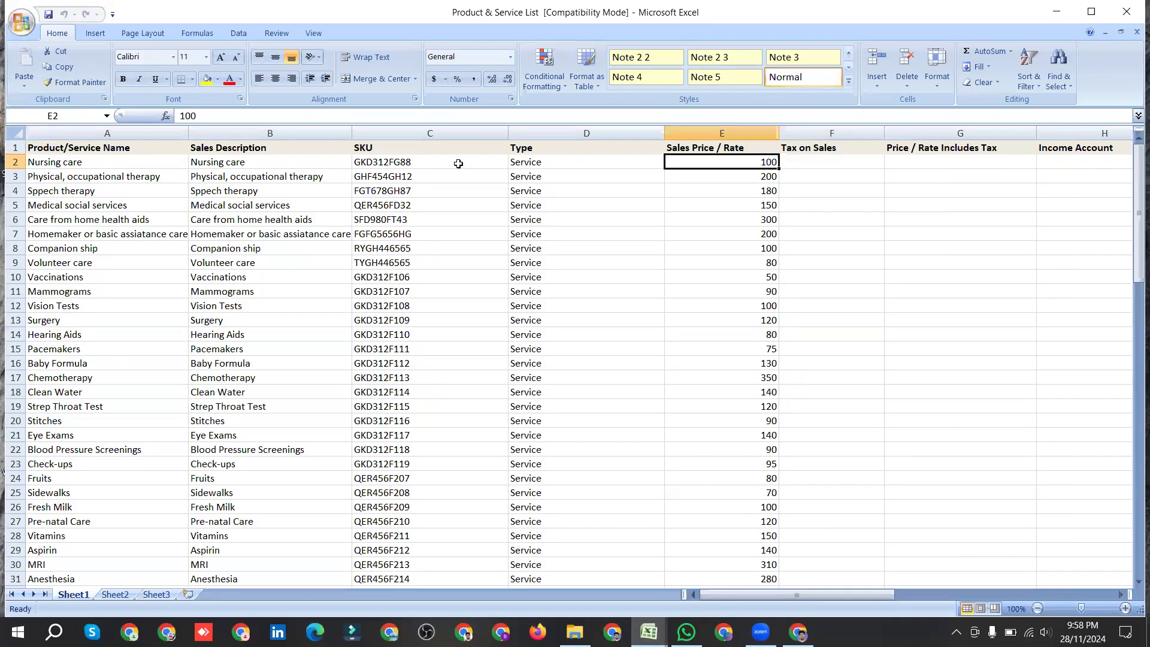
{"action": "left_click_drag", "start_coordinate": [54, 161], "coordinate": [736, 162]}
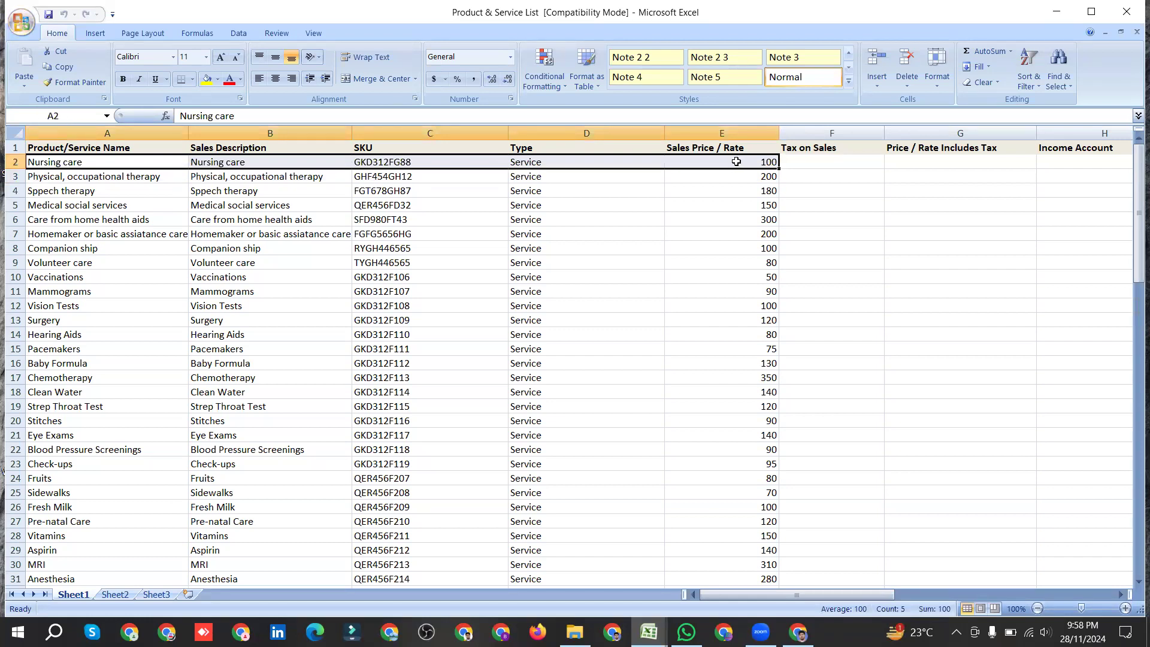
{"action": "left_click", "coordinate": [625, 332]}
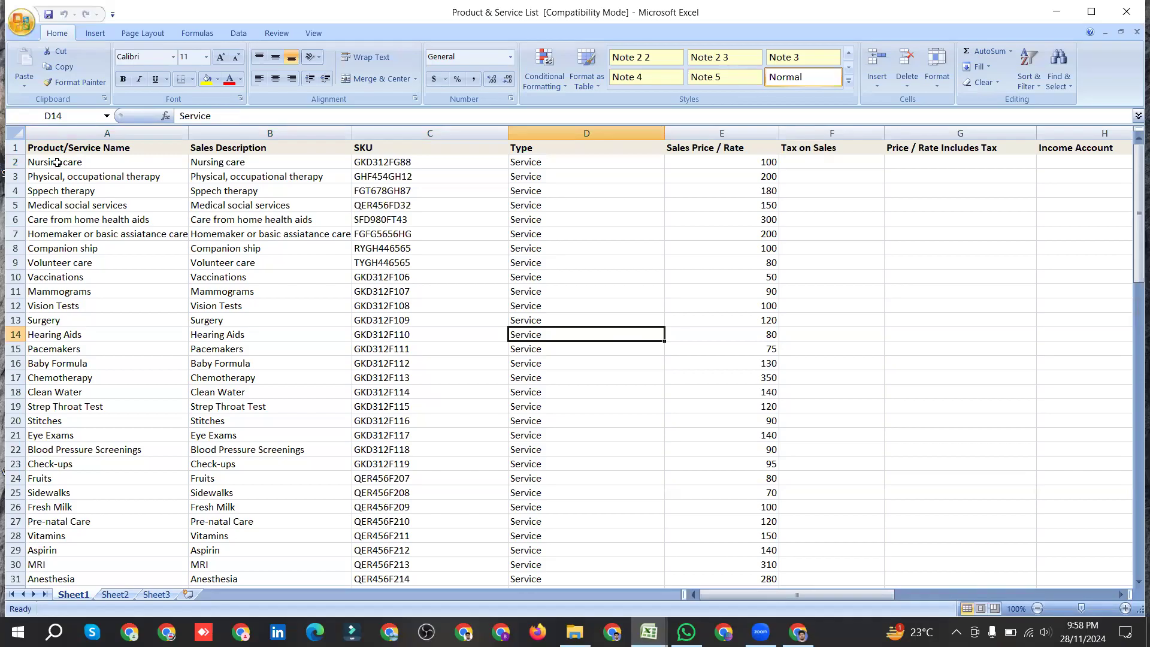
{"action": "left_click_drag", "start_coordinate": [69, 161], "coordinate": [149, 595]}
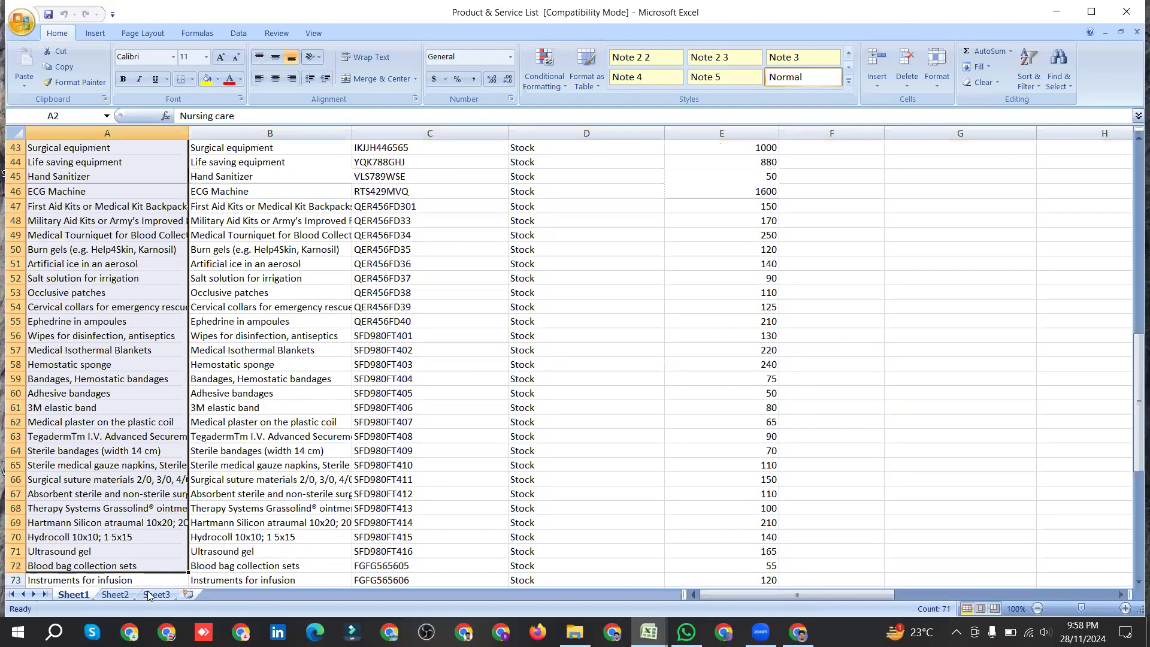
{"action": "mouse_move", "coordinate": [648, 632]}
{"action": "left_click", "coordinate": [689, 568]}
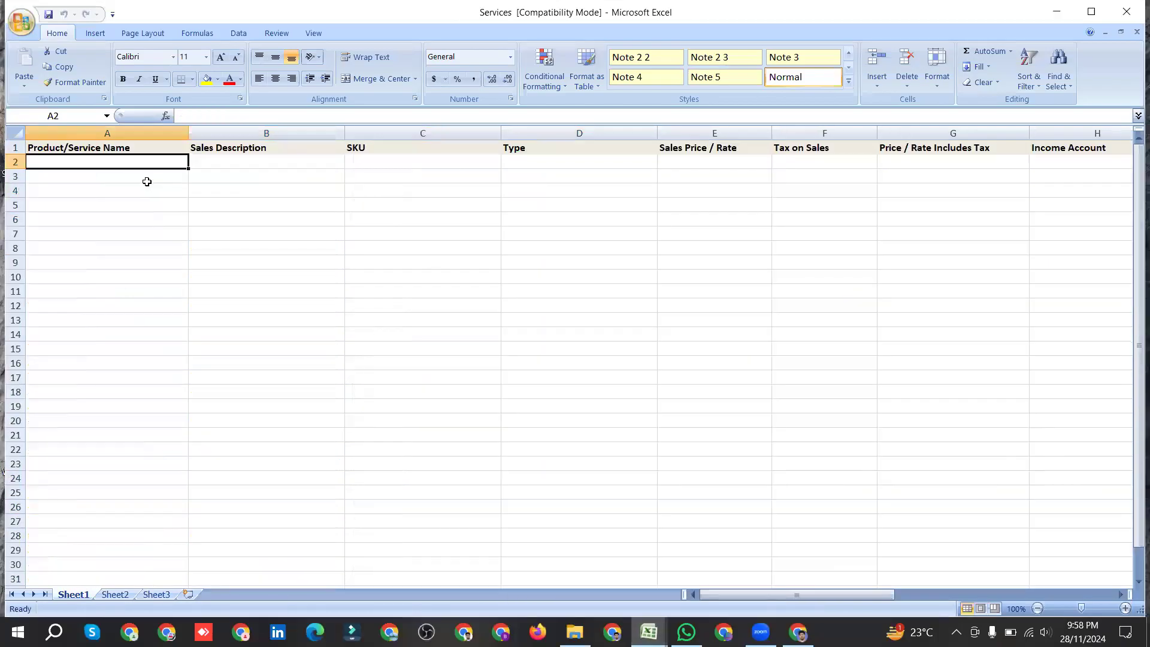
{"action": "left_click", "coordinate": [92, 146]}
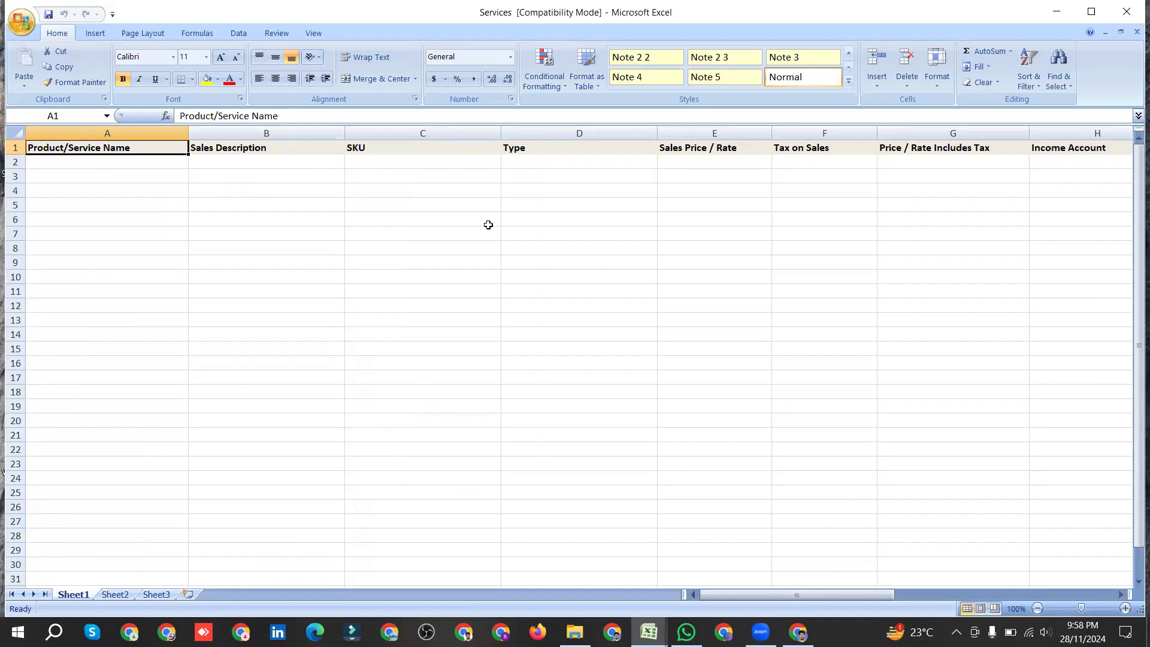
{"action": "left_click", "coordinate": [121, 157]}
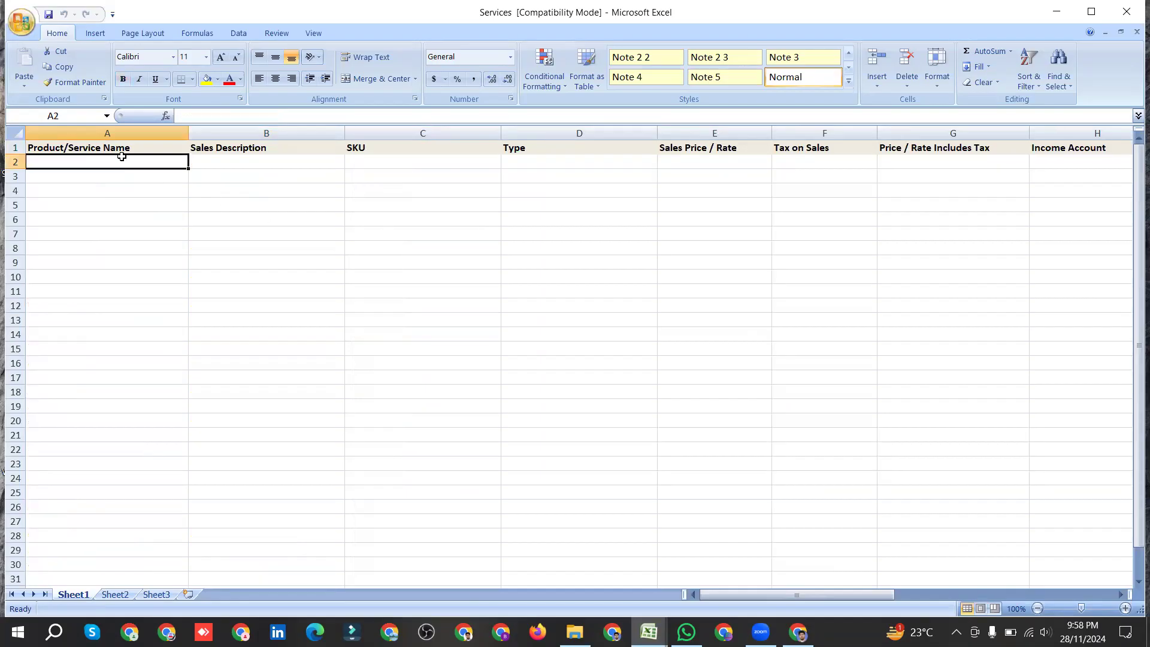
Step: Copy the service names from Nursing care to Bandages (A2:A42) in the Product & Service List workbook
{"action": "mouse_move", "coordinate": [648, 631]}
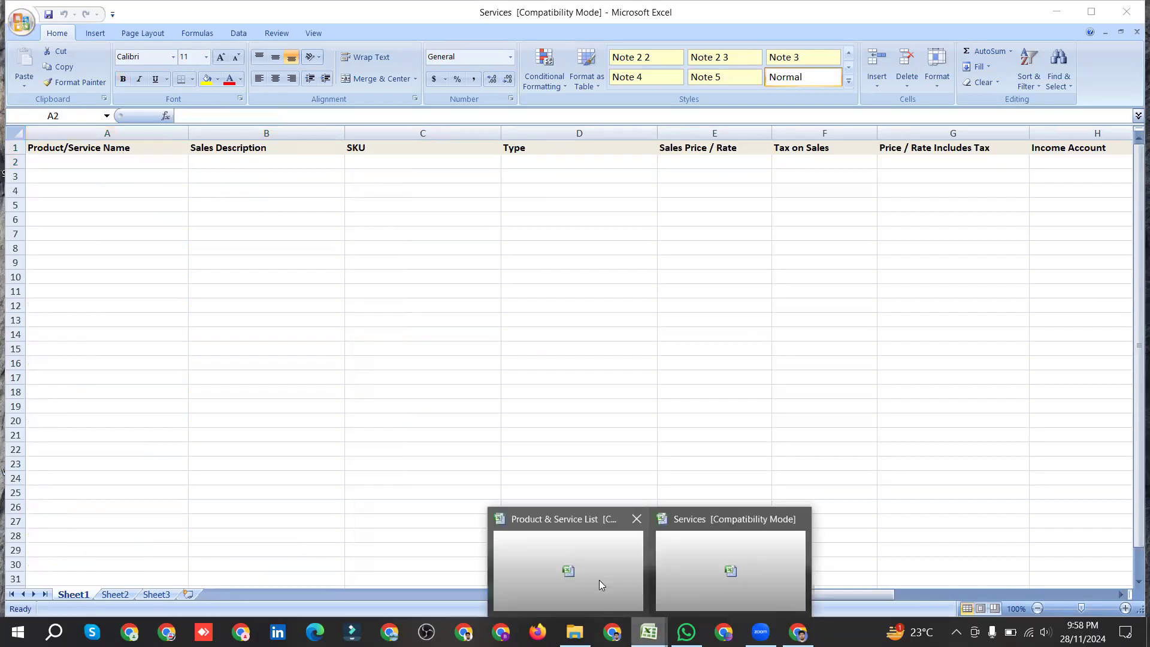
{"action": "left_click", "coordinate": [598, 580]}
{"action": "left_click", "coordinate": [104, 251]}
{"action": "scroll", "coordinate": [89, 258], "scroll_direction": "up", "scroll_amount": 14}
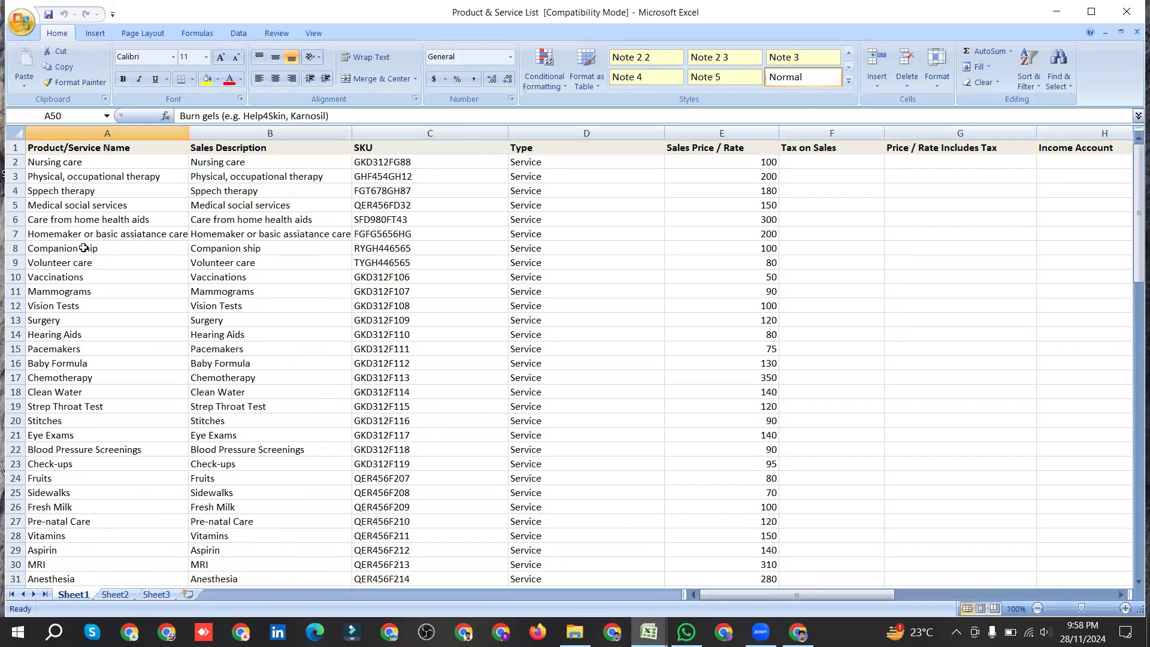
{"action": "left_click", "coordinate": [87, 248]}
{"action": "left_click_drag", "start_coordinate": [77, 162], "coordinate": [132, 213]}
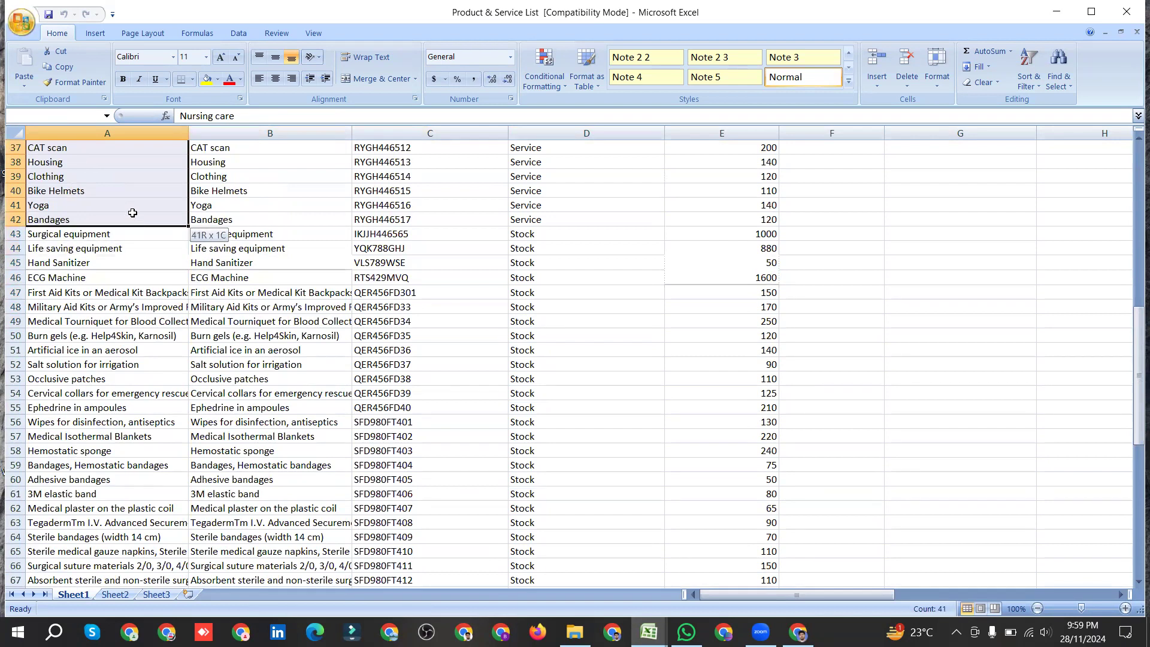
{"action": "left_click_drag", "start_coordinate": [132, 212], "coordinate": [117, 159]}
{"action": "right_click", "coordinate": [110, 220]}
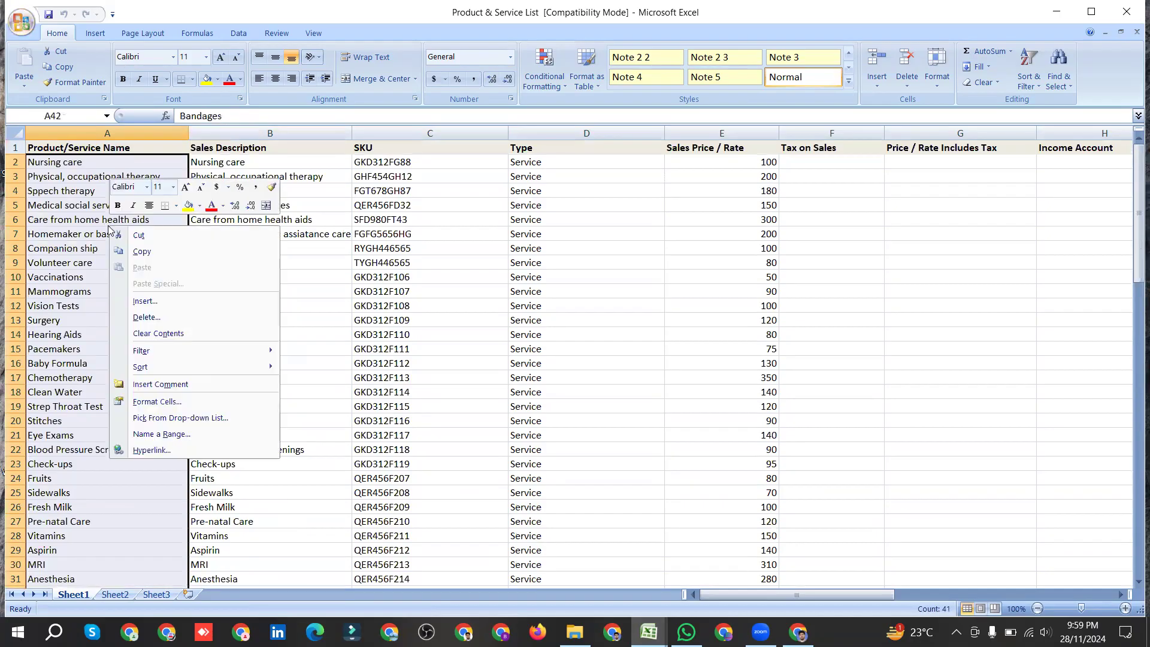
{"action": "left_click", "coordinate": [142, 252]}
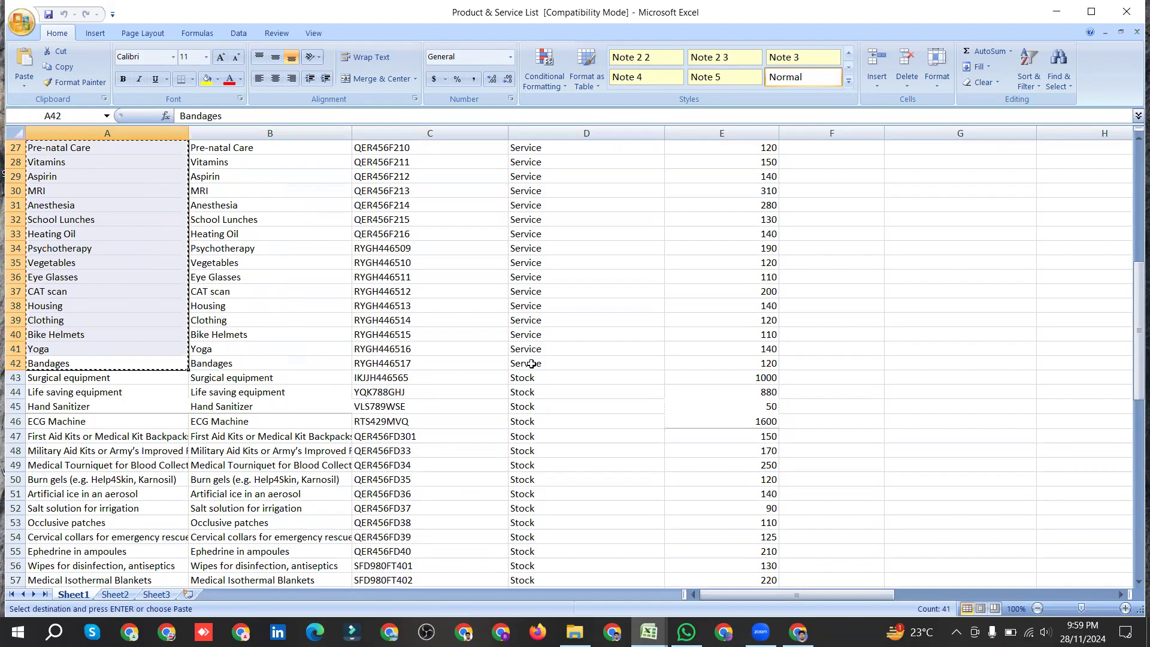
{"action": "scroll", "coordinate": [531, 364], "scroll_direction": "up", "scroll_amount": 9}
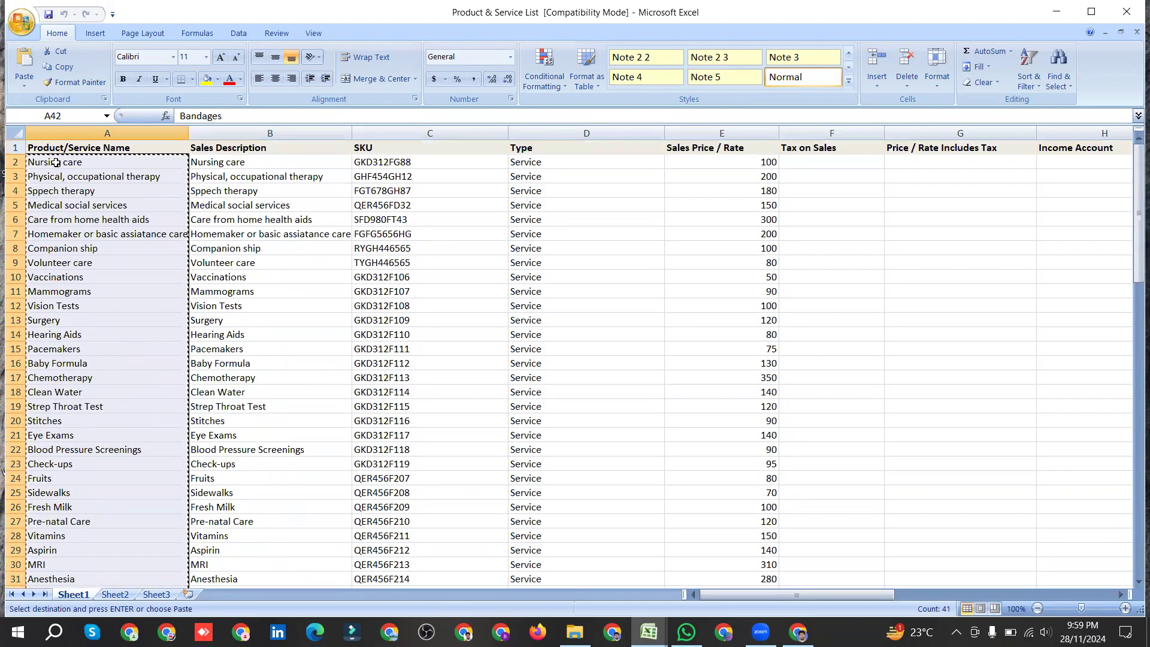
Step: Copy the service names in A2:A42 of the Product & Service List workbook into the Services workbook starting at A2
{"action": "right_click", "coordinate": [92, 215]}
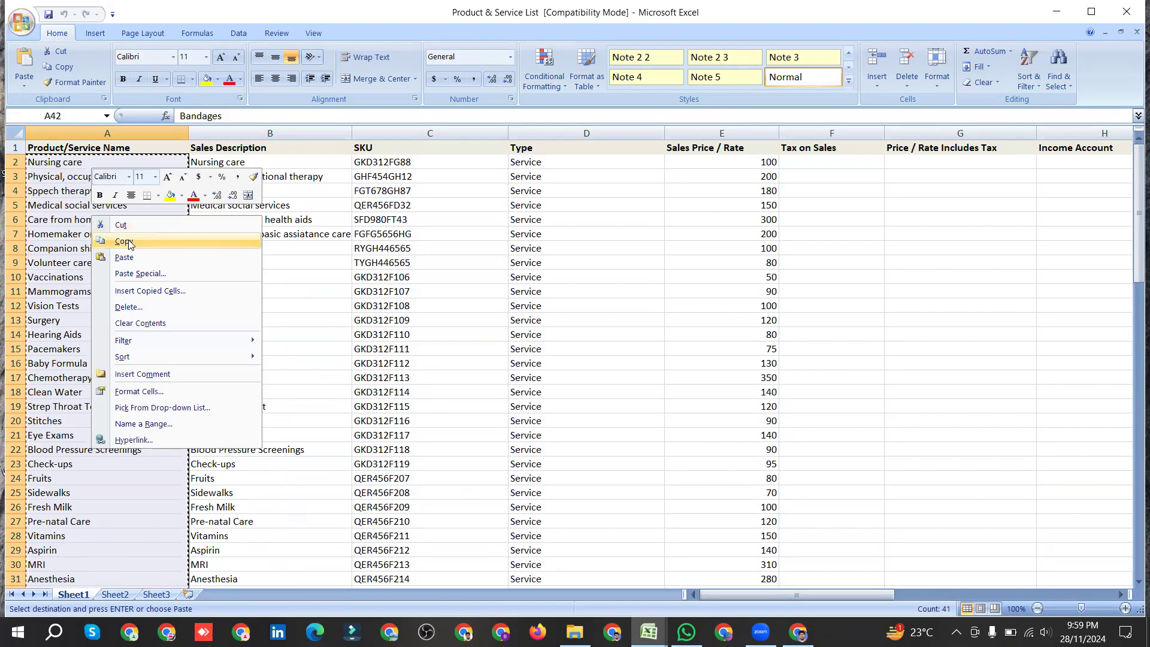
{"action": "left_click", "coordinate": [125, 242]}
{"action": "mouse_move", "coordinate": [648, 631]}
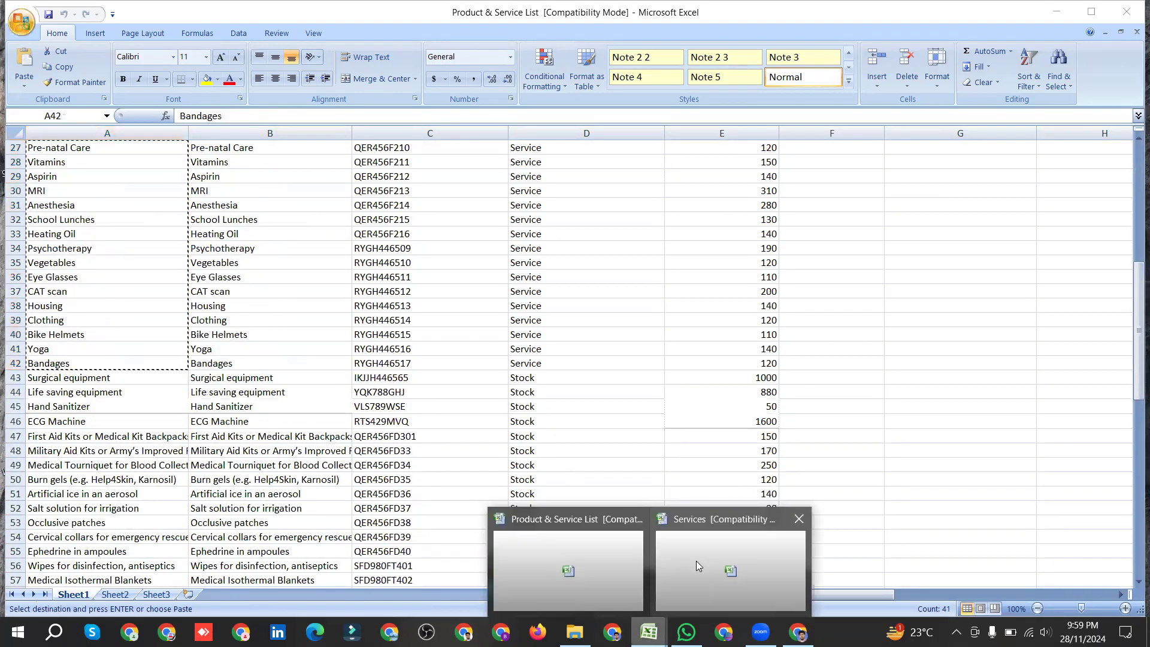
{"action": "left_click", "coordinate": [696, 565]}
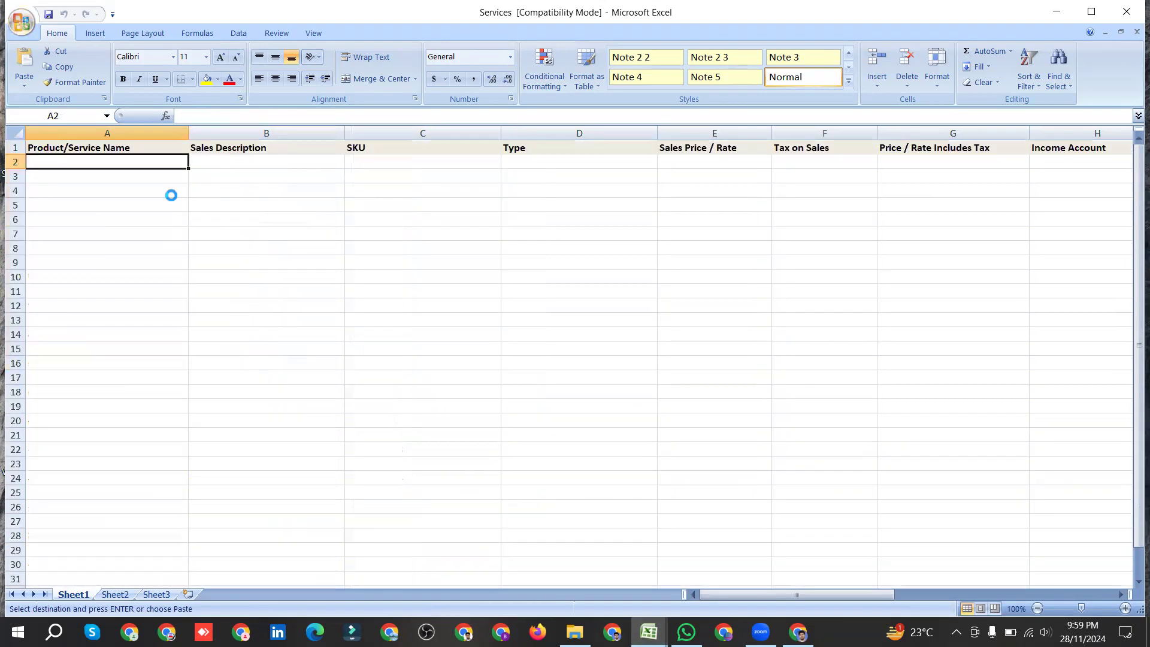
{"action": "key", "text": "ctrl+v"}
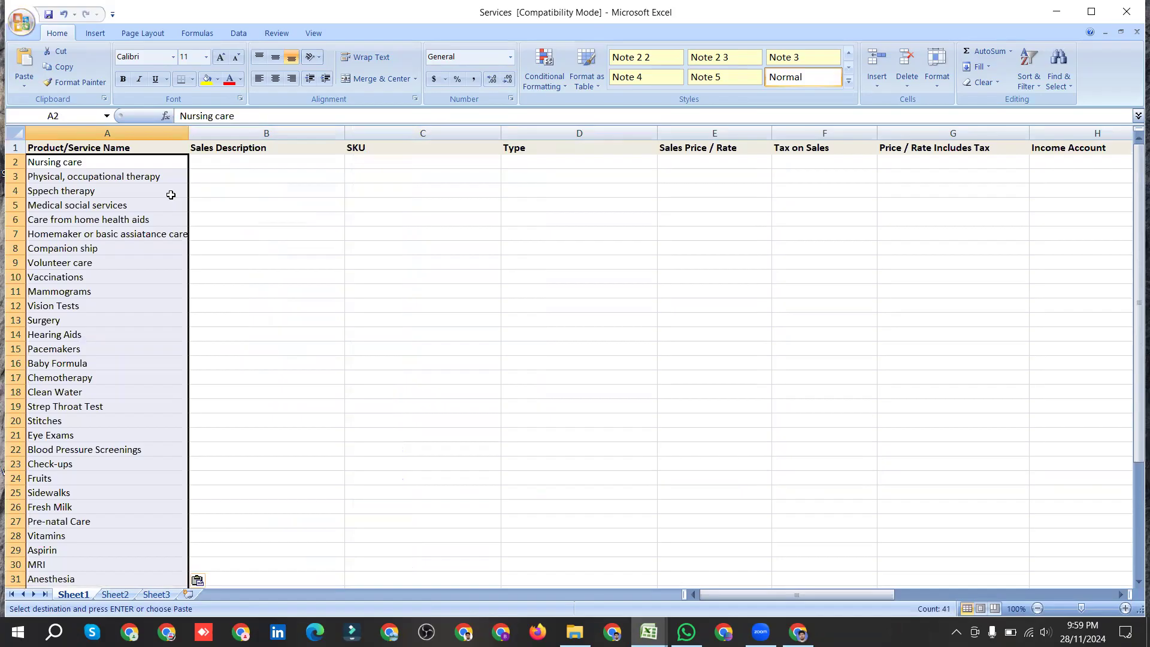
Step: Change the capitalization of the service name in A2 to "Nursing Care"
{"action": "double_click", "coordinate": [68, 162]}
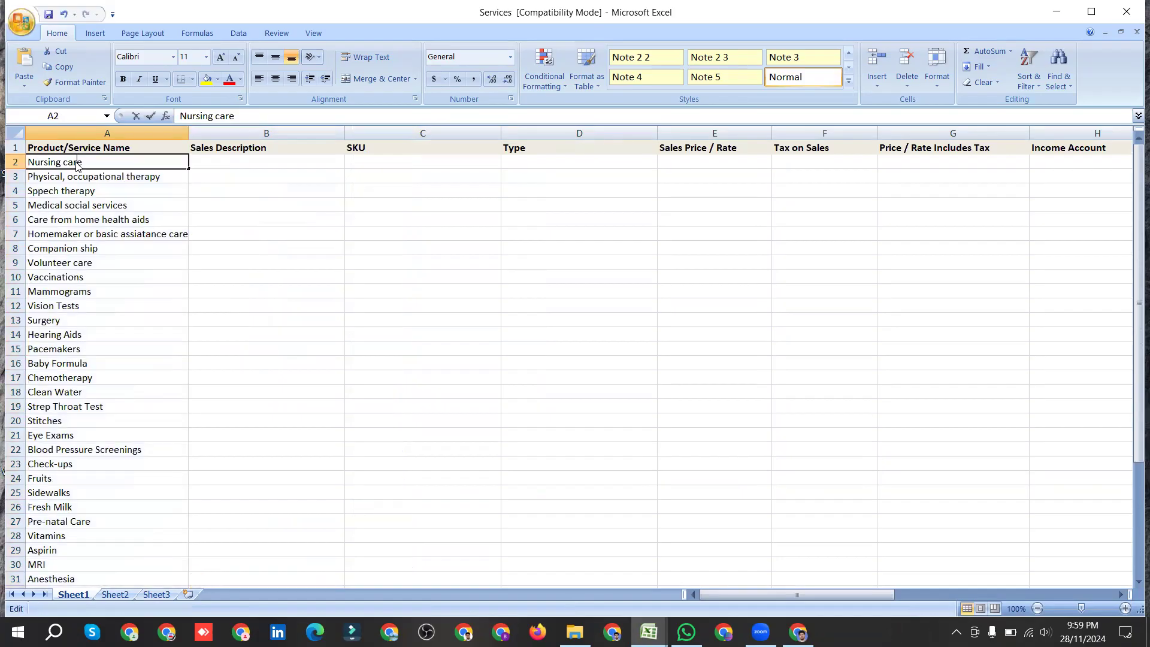
{"action": "key", "text": "BackSpace"}
{"action": "type", "text": "C"}
{"action": "key", "text": "ctrl+Return"}
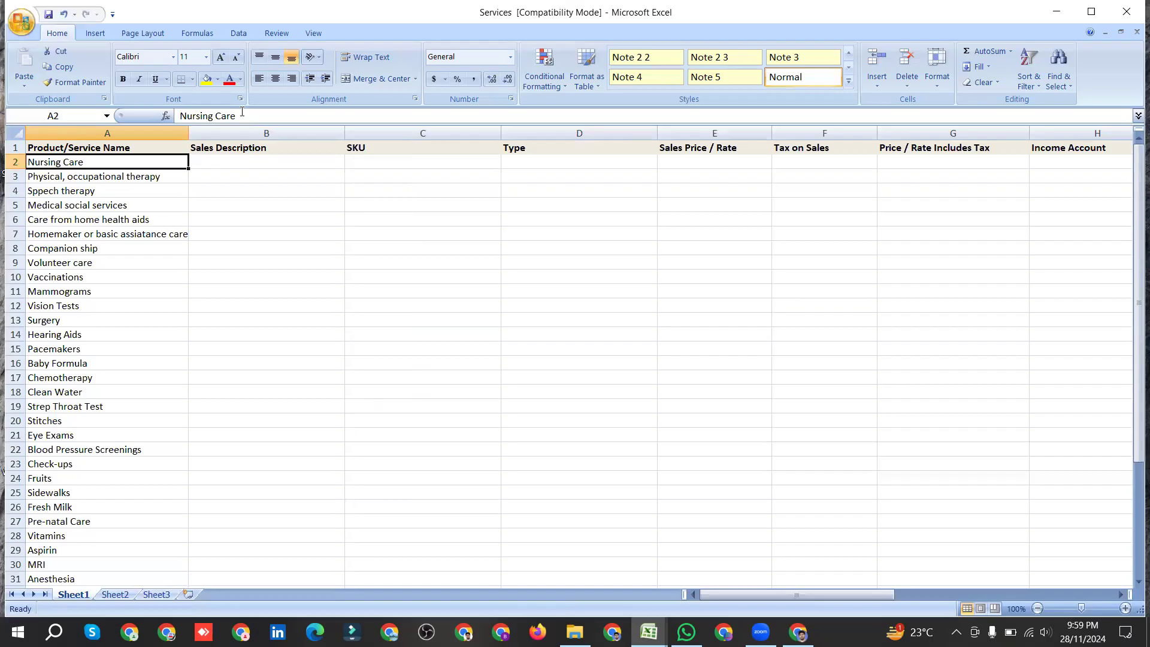
Step: Copy the Sales Description entries in B2:B42 of Product & Service List into the Services workbook starting at B2
{"action": "left_click", "coordinate": [242, 148]}
{"action": "mouse_move", "coordinate": [648, 631]}
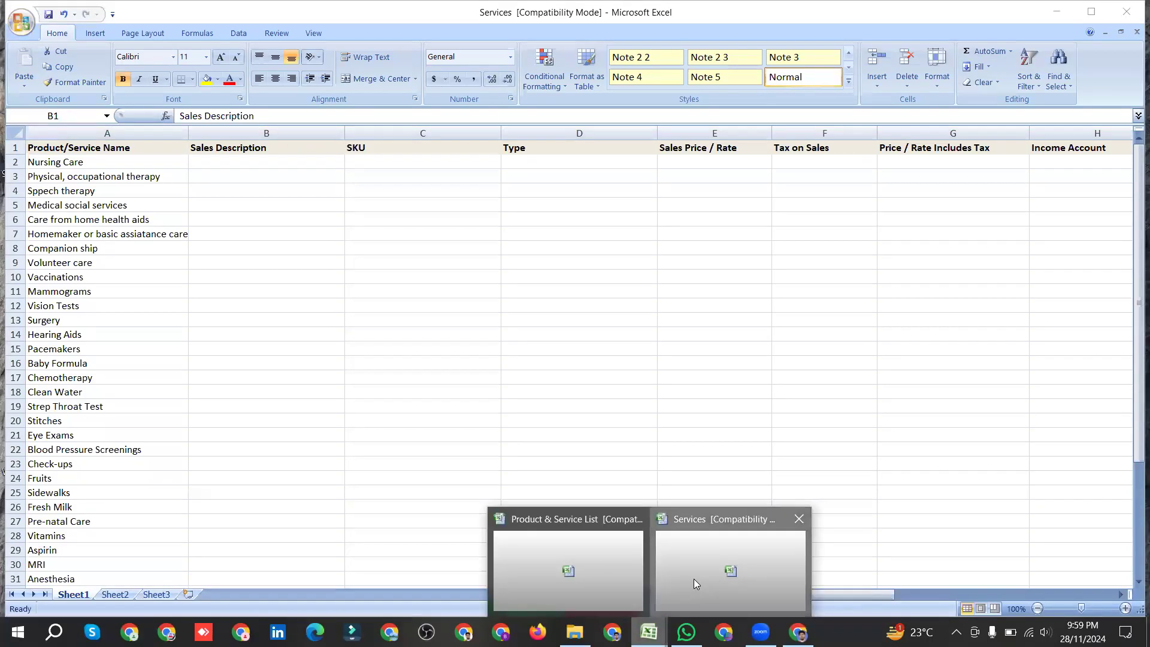
{"action": "left_click", "coordinate": [693, 578]}
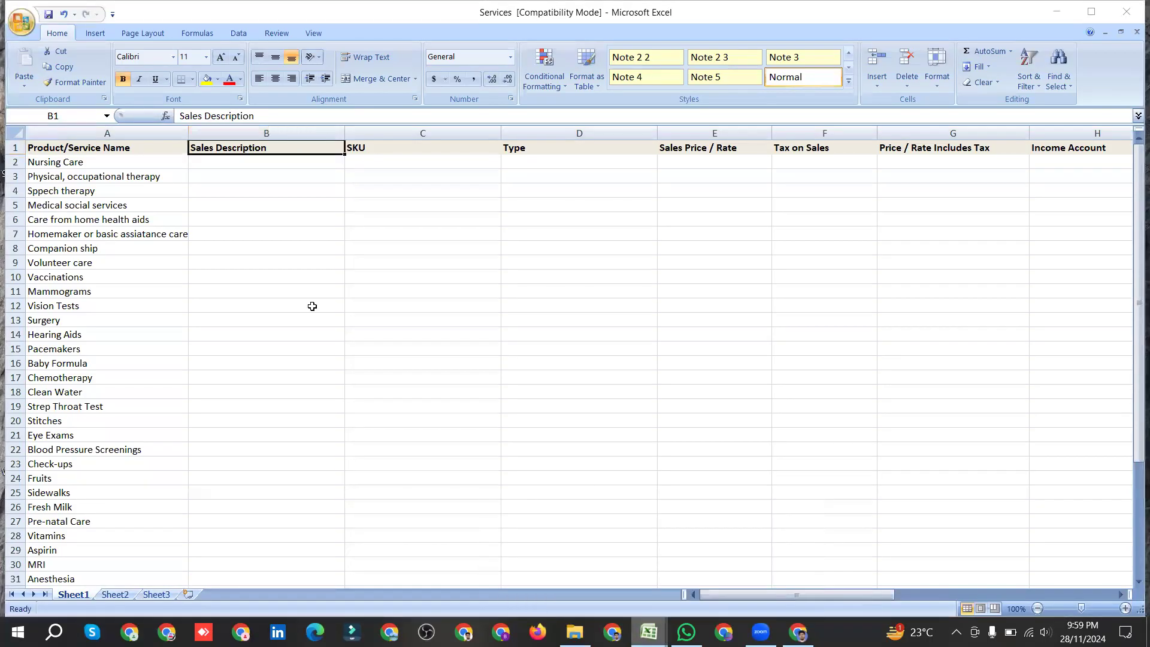
{"action": "key", "text": "alt+Tab"}
{"action": "scroll", "coordinate": [237, 306], "scroll_direction": "down", "scroll_amount": 7}
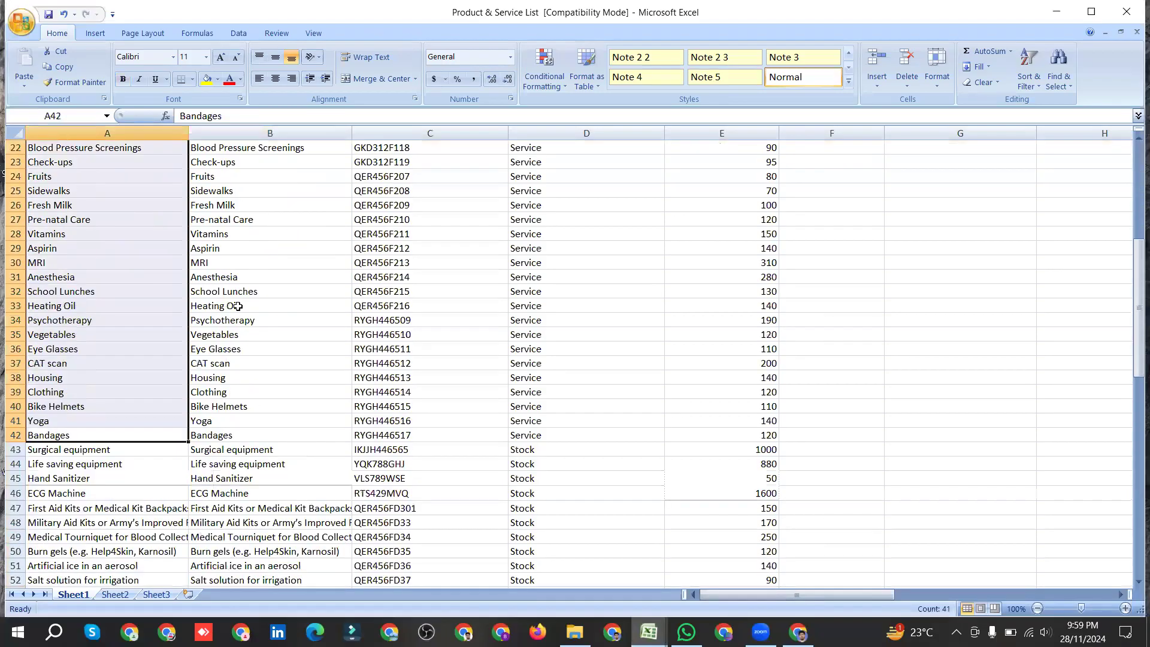
{"action": "left_click_drag", "start_coordinate": [245, 435], "coordinate": [250, 162]}
{"action": "key", "text": "ctrl+c"}
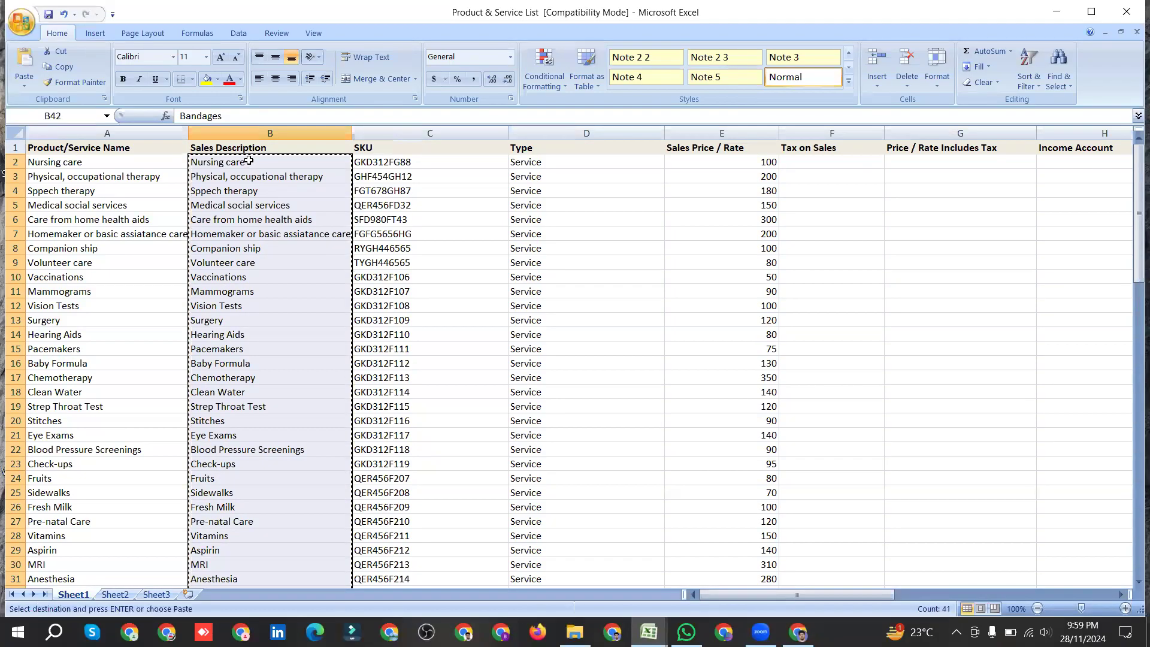
{"action": "left_click", "coordinate": [648, 632]}
{"action": "left_click", "coordinate": [704, 570]}
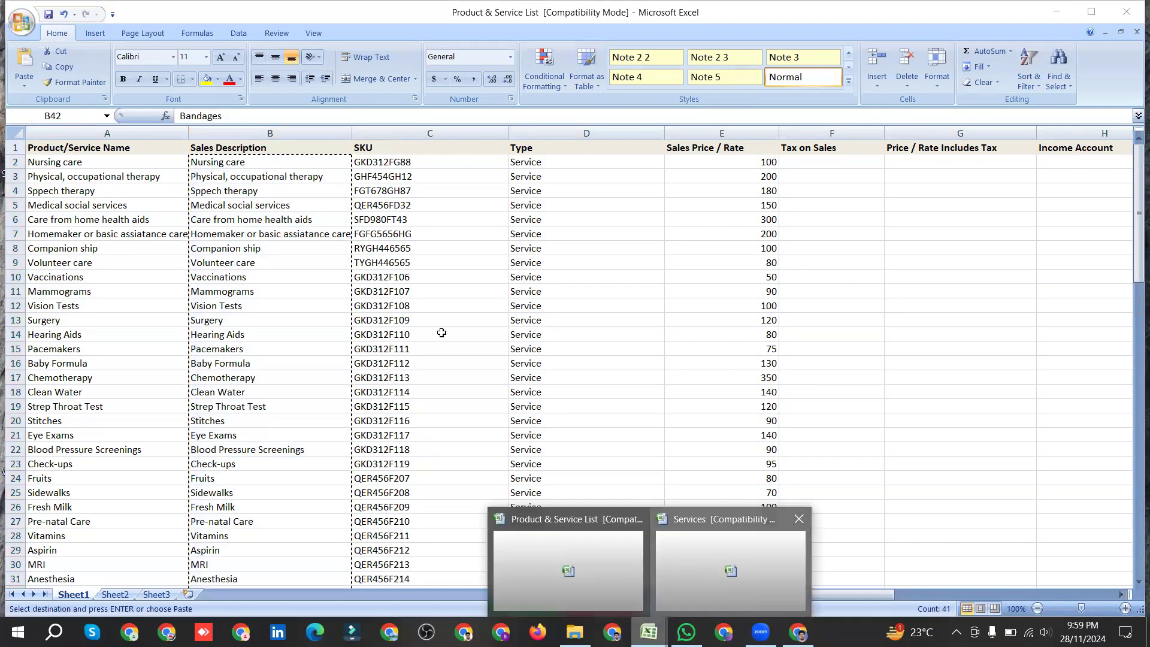
{"action": "left_click", "coordinate": [281, 164]}
{"action": "key", "text": "ctrl+v"}
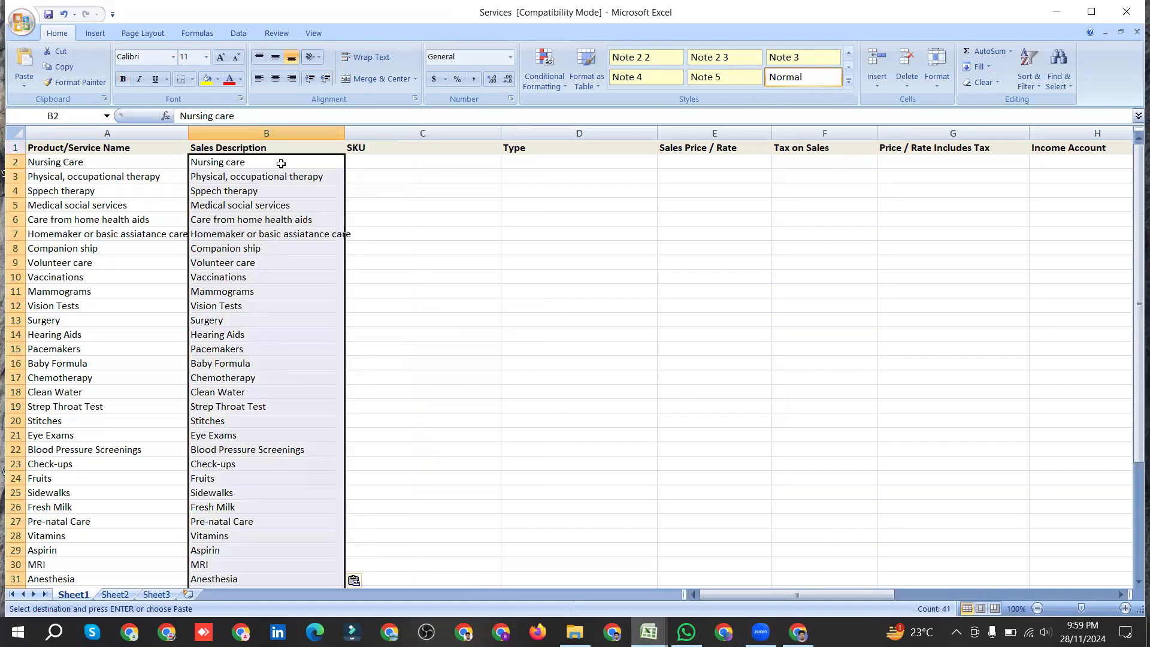
{"action": "scroll", "coordinate": [286, 264], "scroll_direction": "down", "scroll_amount": 6}
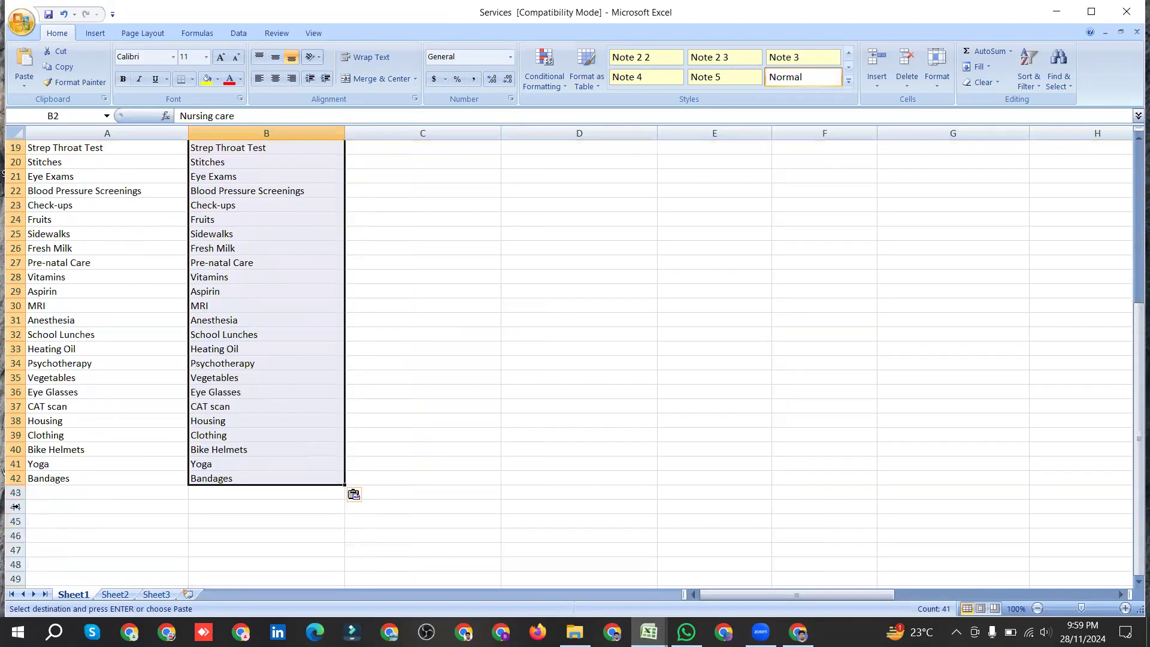
{"action": "scroll", "coordinate": [250, 476], "scroll_direction": "up", "scroll_amount": 6}
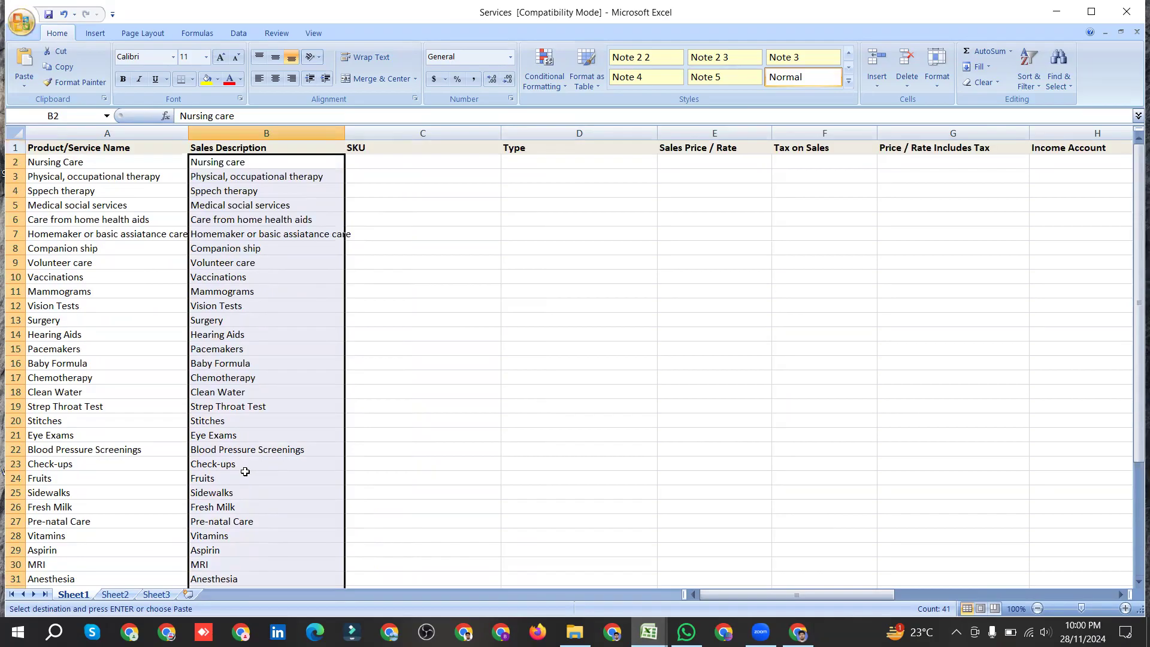
Step: Copy the Type entries in D2:D42 of Product & Service List into the Services workbook starting at D2
{"action": "left_click", "coordinate": [413, 150]}
{"action": "left_click", "coordinate": [530, 148]}
{"action": "left_click", "coordinate": [648, 632]}
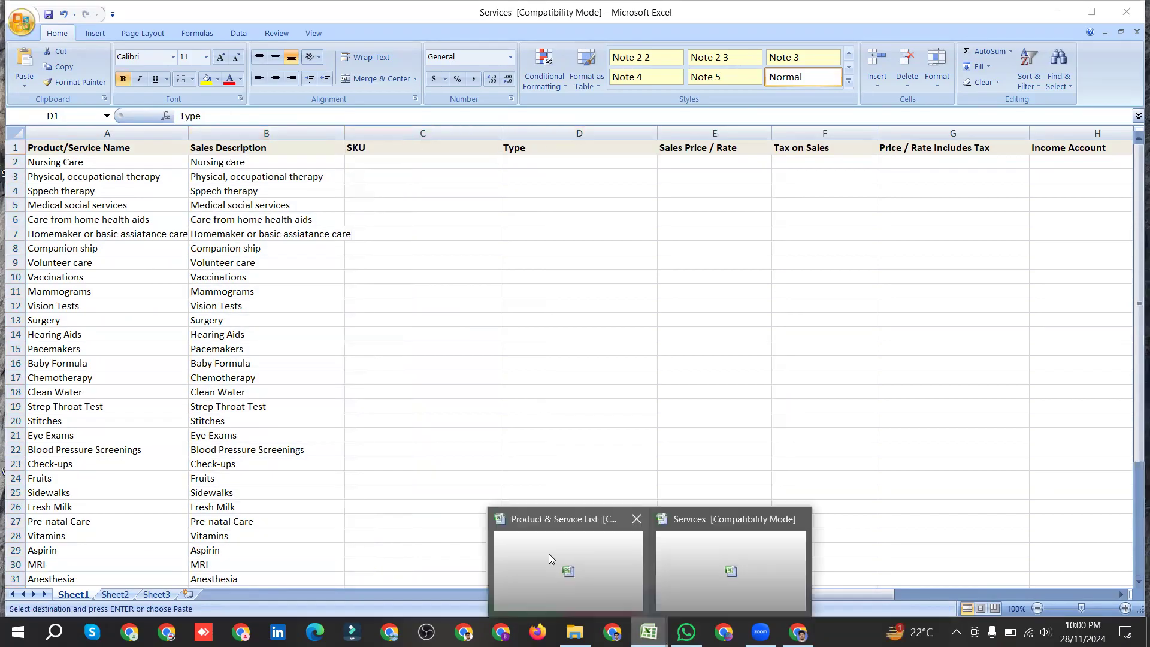
{"action": "left_click", "coordinate": [549, 554]}
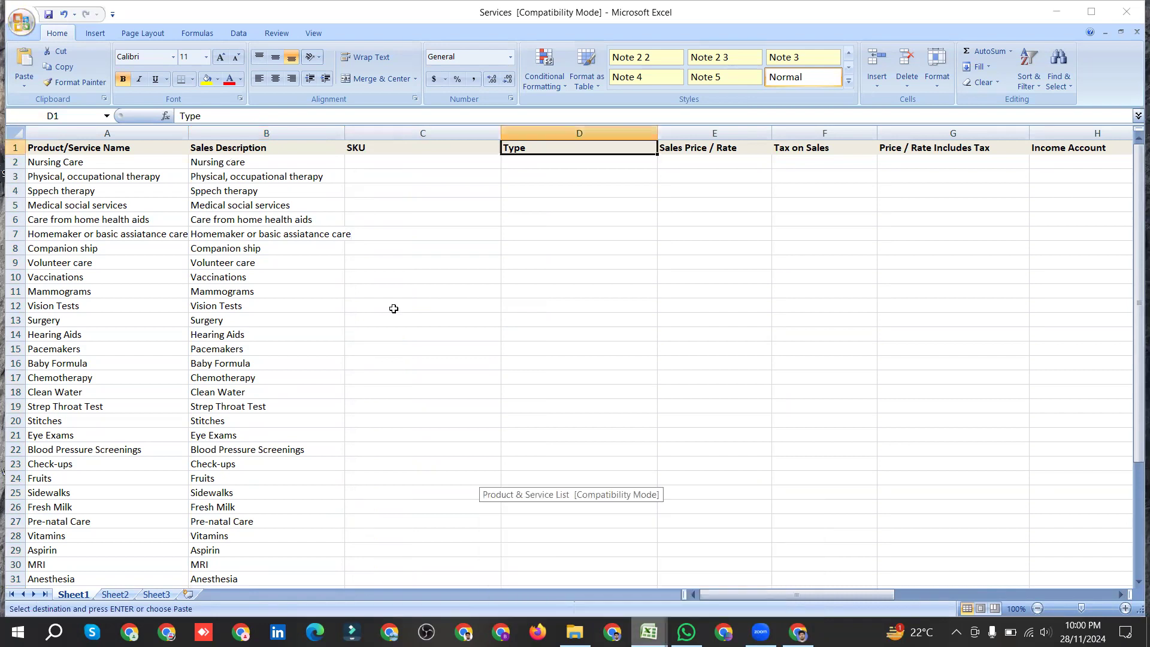
{"action": "scroll", "coordinate": [539, 288], "scroll_direction": "down", "scroll_amount": 7}
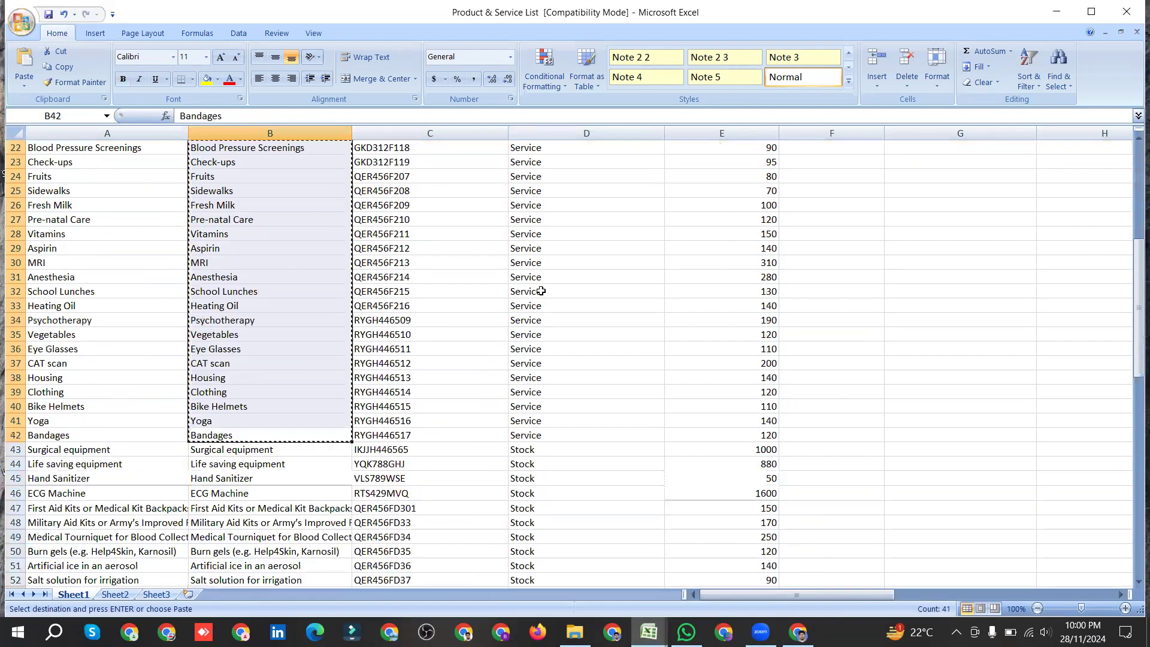
{"action": "left_click_drag", "start_coordinate": [536, 440], "coordinate": [542, 162]}
{"action": "key", "text": "ctrl+c"}
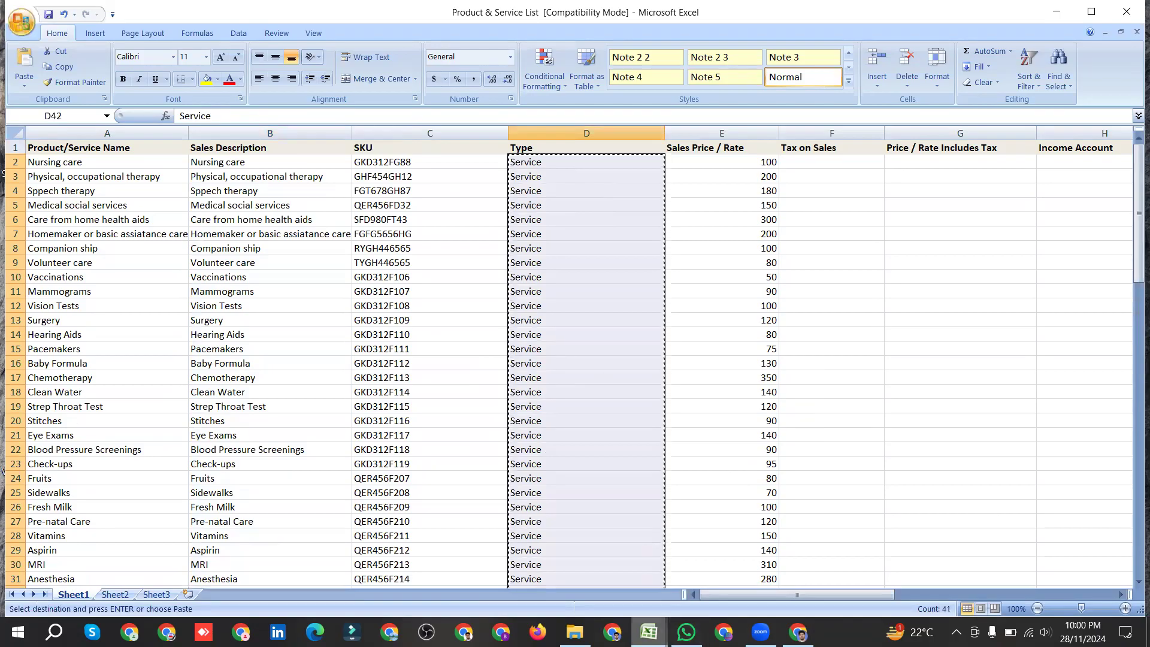
{"action": "left_click", "coordinate": [713, 582]}
{"action": "left_click", "coordinate": [528, 163]}
{"action": "key", "text": "ctrl+v"}
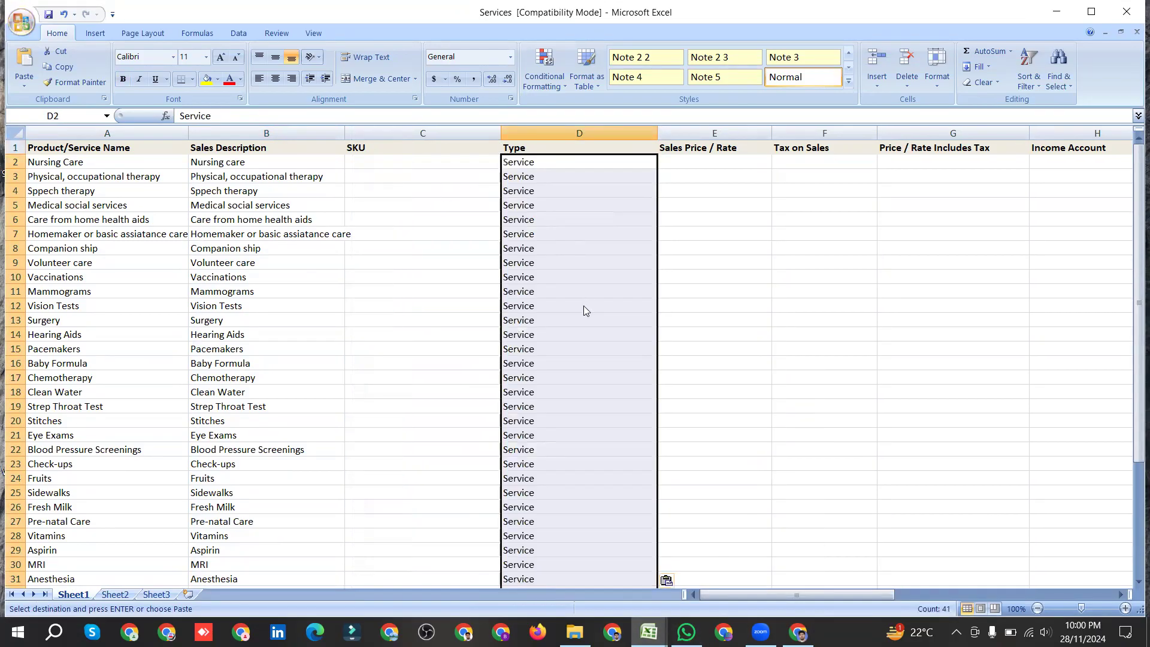
Step: Copy the Sales Price / Rate values in E2:E42 of Product & Service List into the Services workbook starting at E2
{"action": "left_click", "coordinate": [726, 149]}
{"action": "mouse_move", "coordinate": [649, 631]}
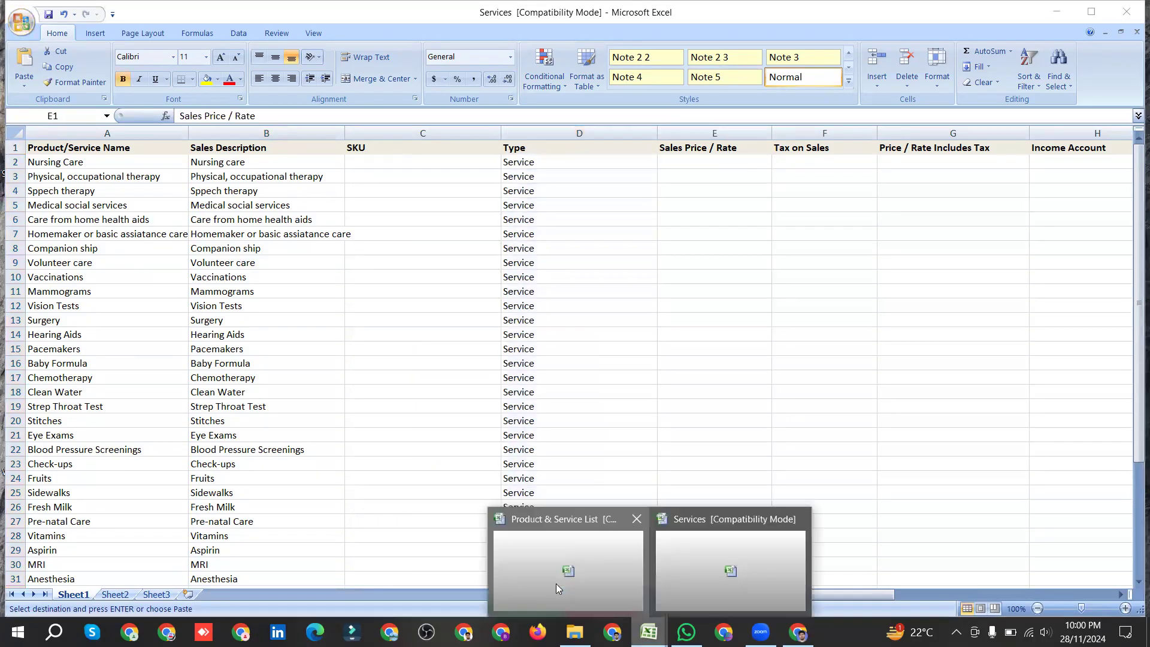
{"action": "left_click", "coordinate": [555, 583]}
{"action": "scroll", "coordinate": [755, 425], "scroll_direction": "down", "scroll_amount": 8}
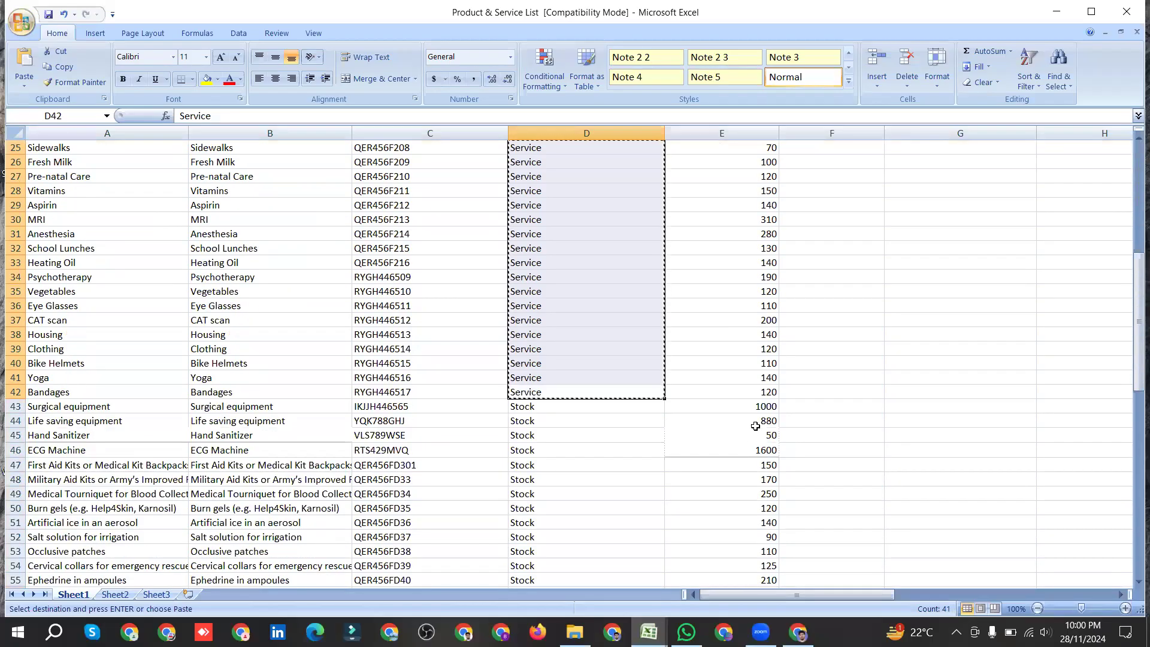
{"action": "left_click_drag", "start_coordinate": [755, 392], "coordinate": [736, 161]}
{"action": "key", "text": "ctrl+c"}
{"action": "left_click", "coordinate": [648, 631]}
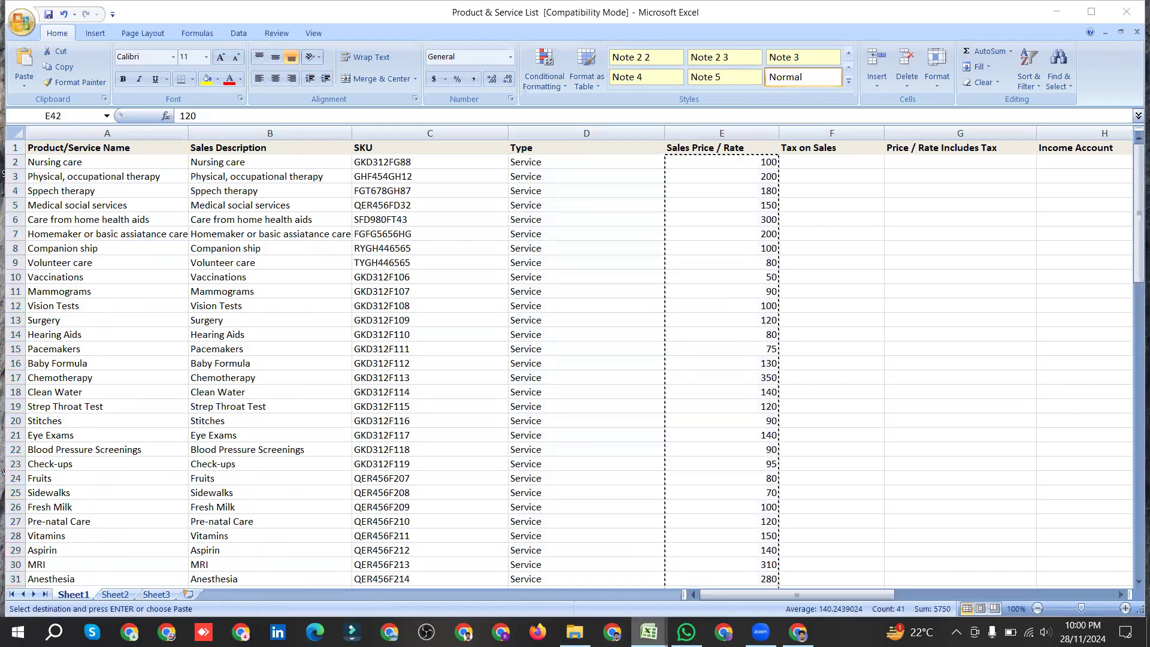
{"action": "left_click", "coordinate": [695, 552]}
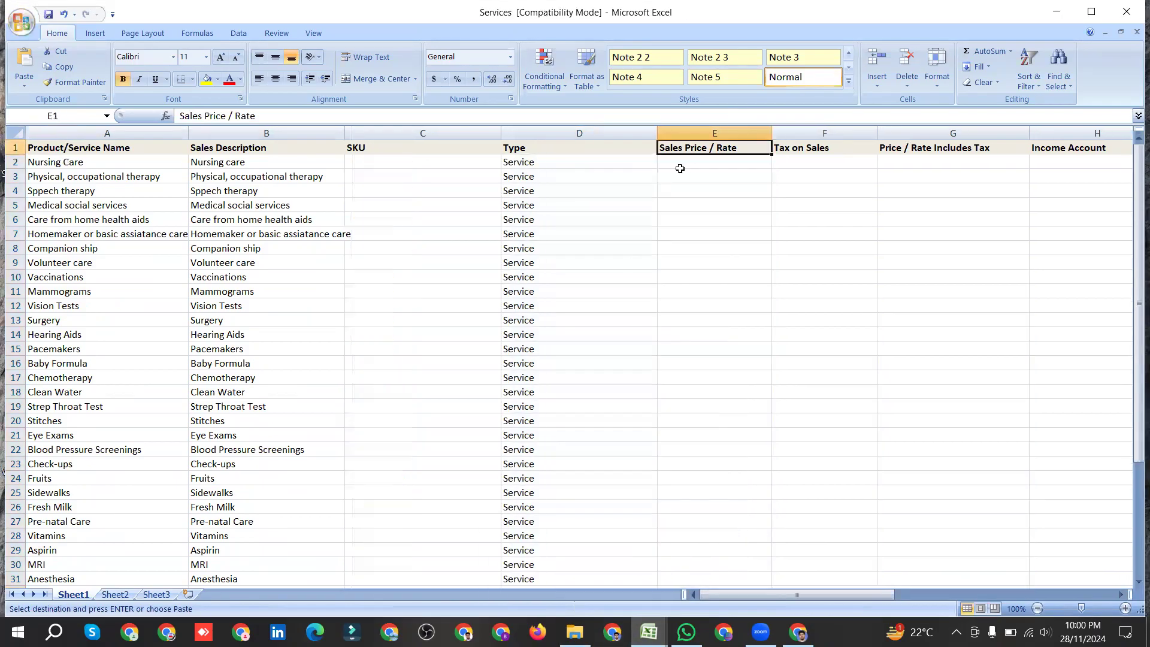
{"action": "left_click", "coordinate": [693, 163]}
{"action": "key", "text": "ctrl+v"}
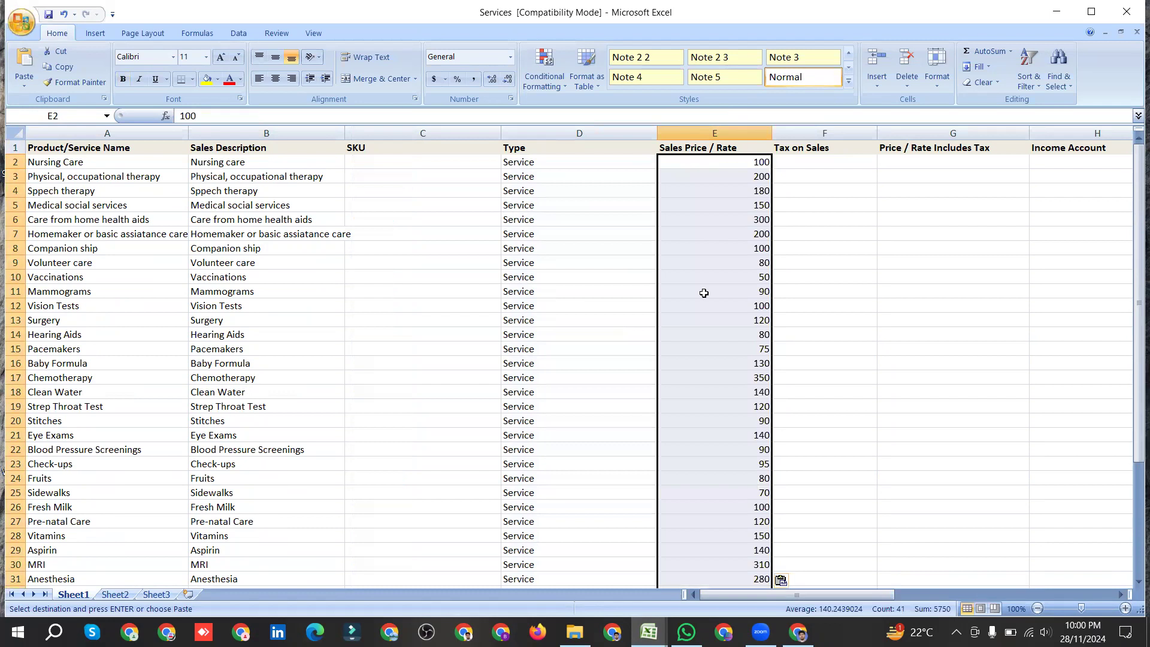
{"action": "scroll", "coordinate": [702, 283], "scroll_direction": "down", "scroll_amount": 6}
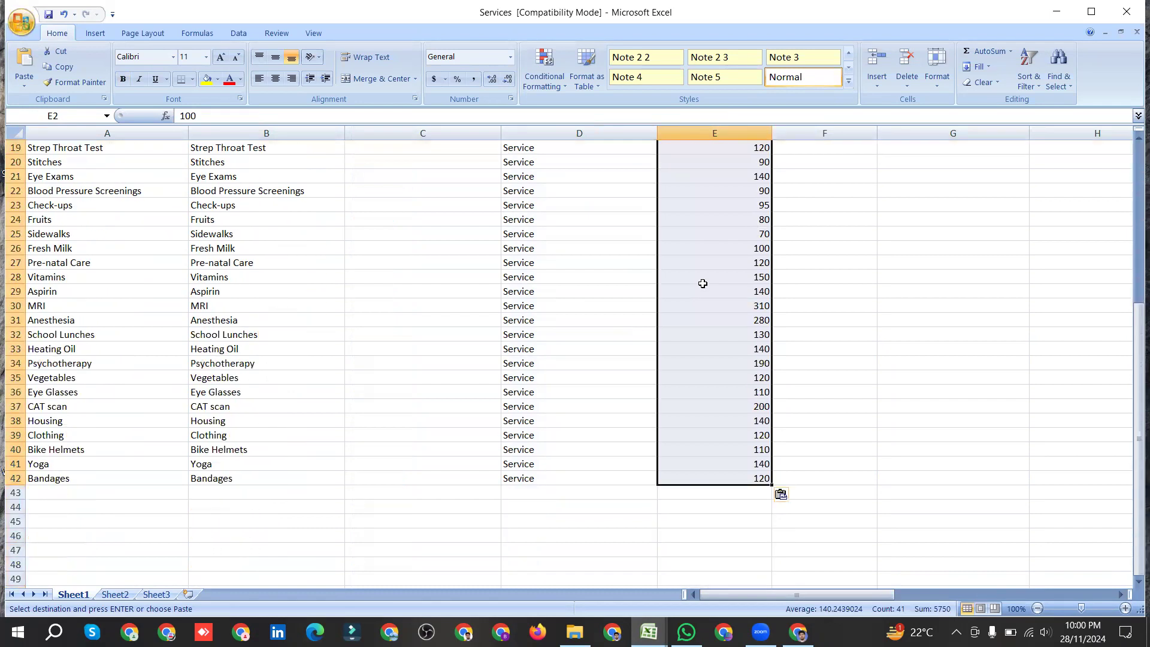
{"action": "scroll", "coordinate": [702, 283], "scroll_direction": "up", "scroll_amount": 6}
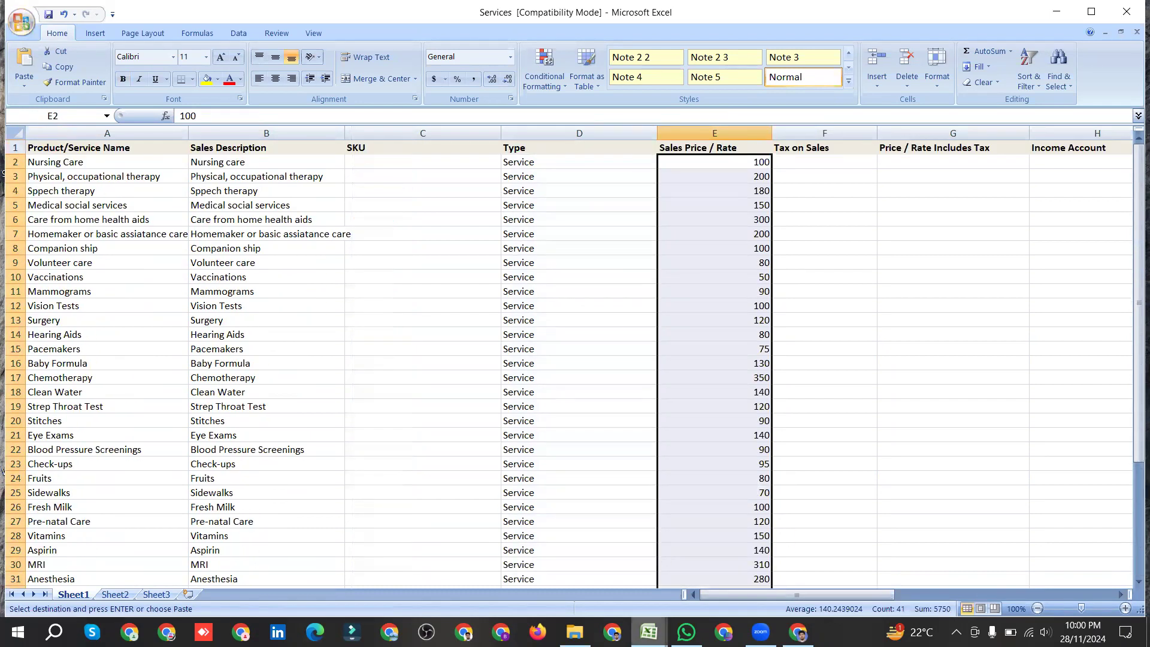
Step: Copy the Quantity as-of Date values for the service rows, Q2:Q42, in the Product & Service List workbook
{"action": "left_click", "coordinate": [648, 632]}
{"action": "left_click", "coordinate": [579, 553]}
{"action": "left_click_drag", "start_coordinate": [723, 592], "coordinate": [699, 594]}
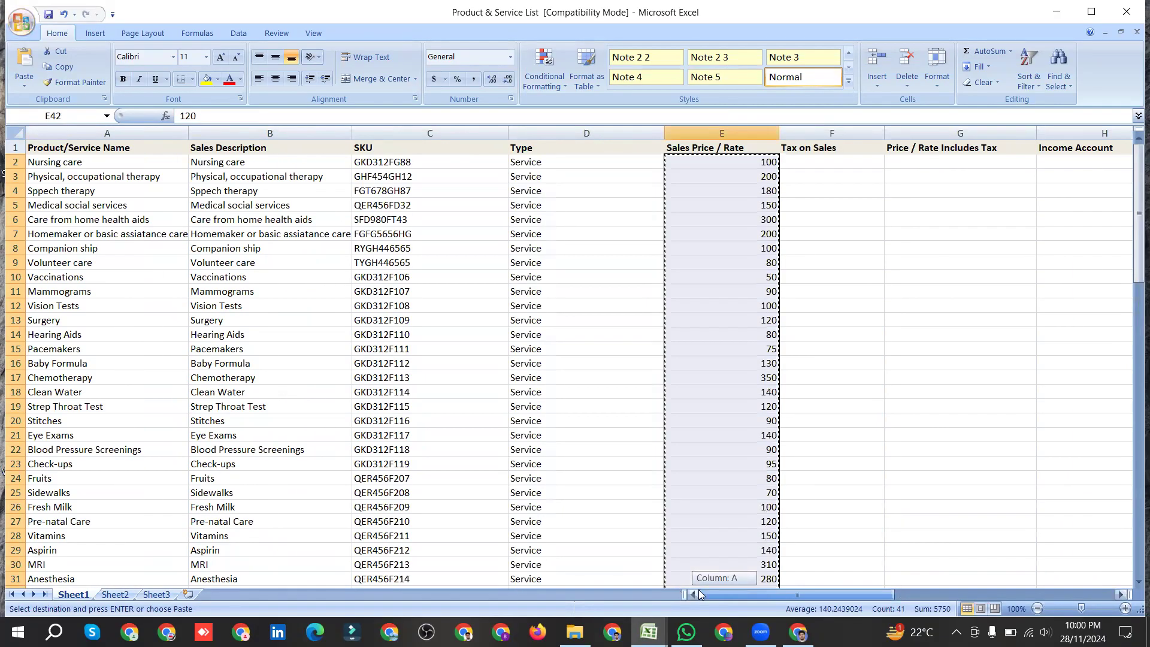
{"action": "left_click_drag", "start_coordinate": [853, 594], "coordinate": [1033, 586]}
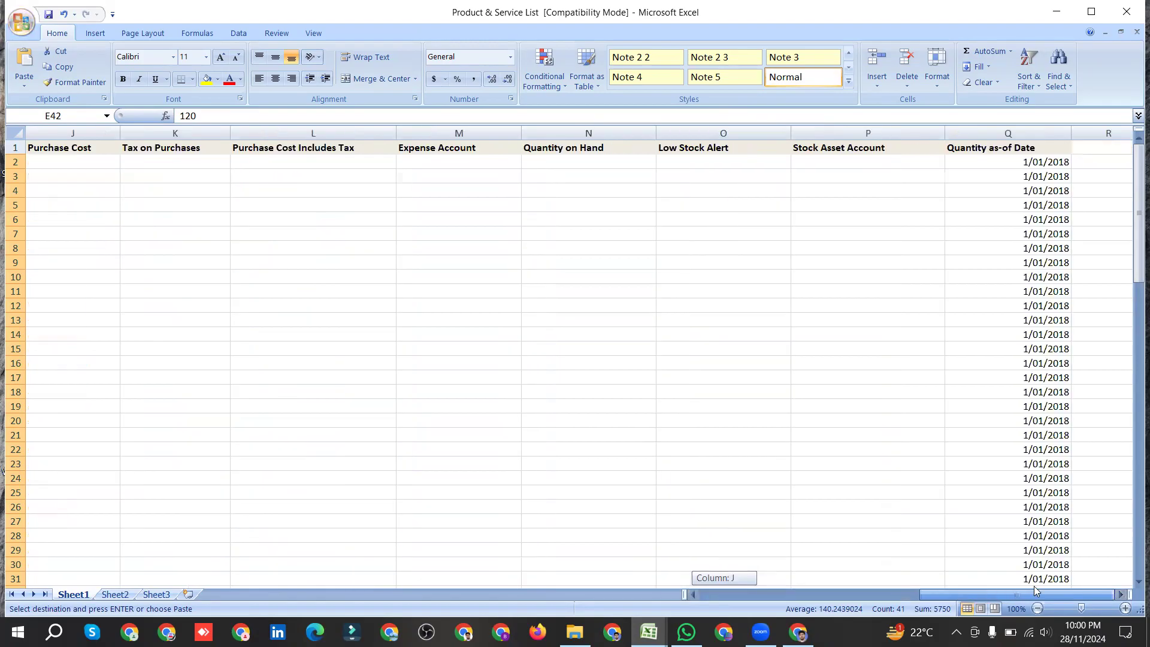
{"action": "scroll", "coordinate": [985, 240], "scroll_direction": "down", "scroll_amount": 5}
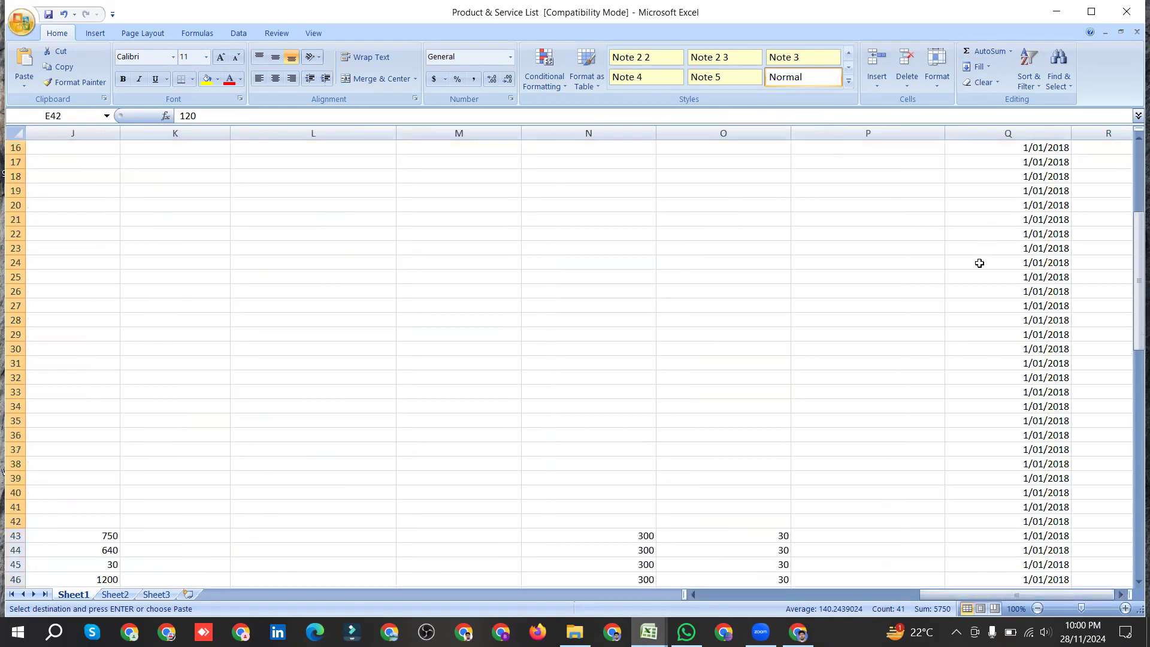
{"action": "left_click", "coordinate": [11, 520]}
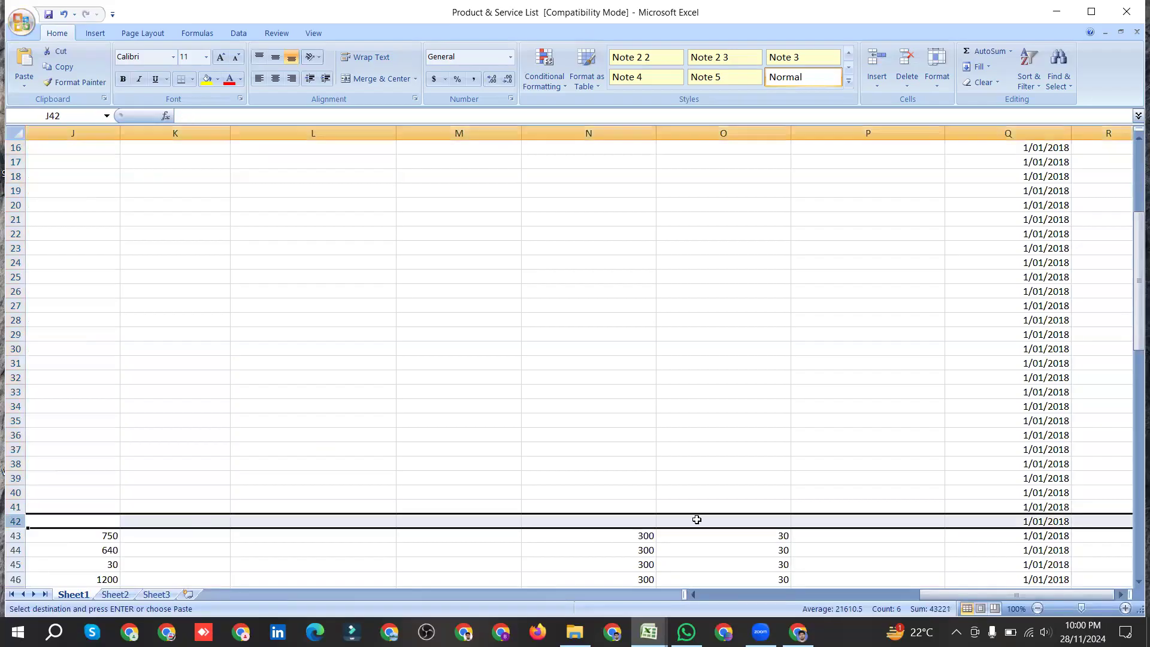
{"action": "left_click", "coordinate": [994, 535]}
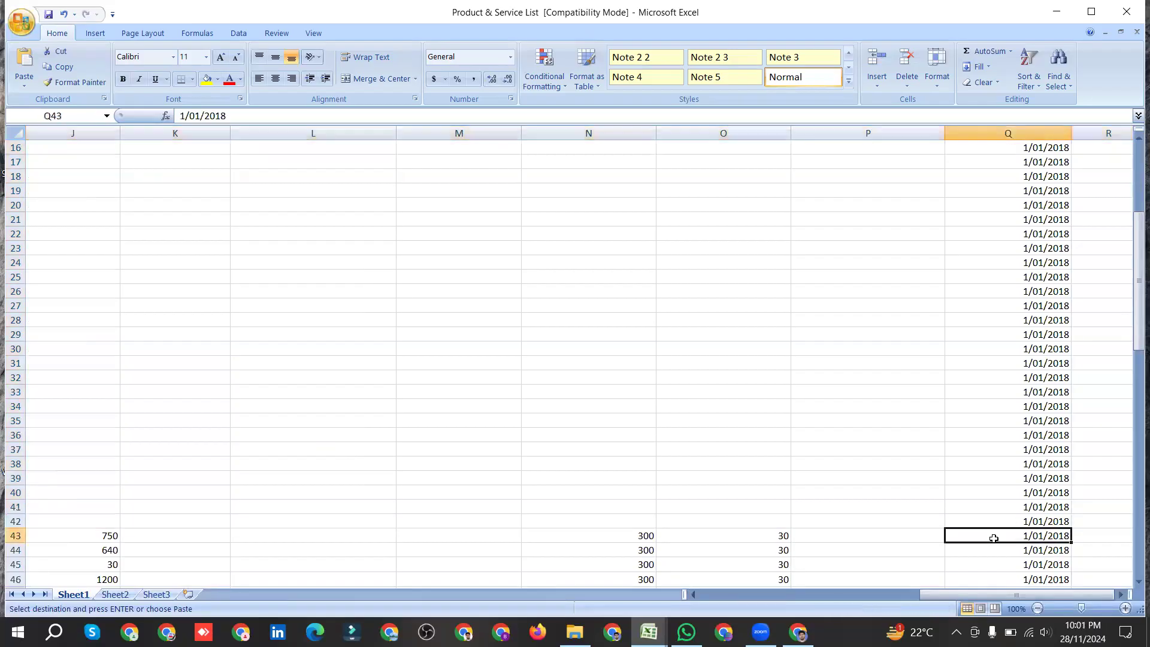
{"action": "left_click", "coordinate": [1007, 520]}
{"action": "left_click_drag", "start_coordinate": [1006, 521], "coordinate": [967, 162]}
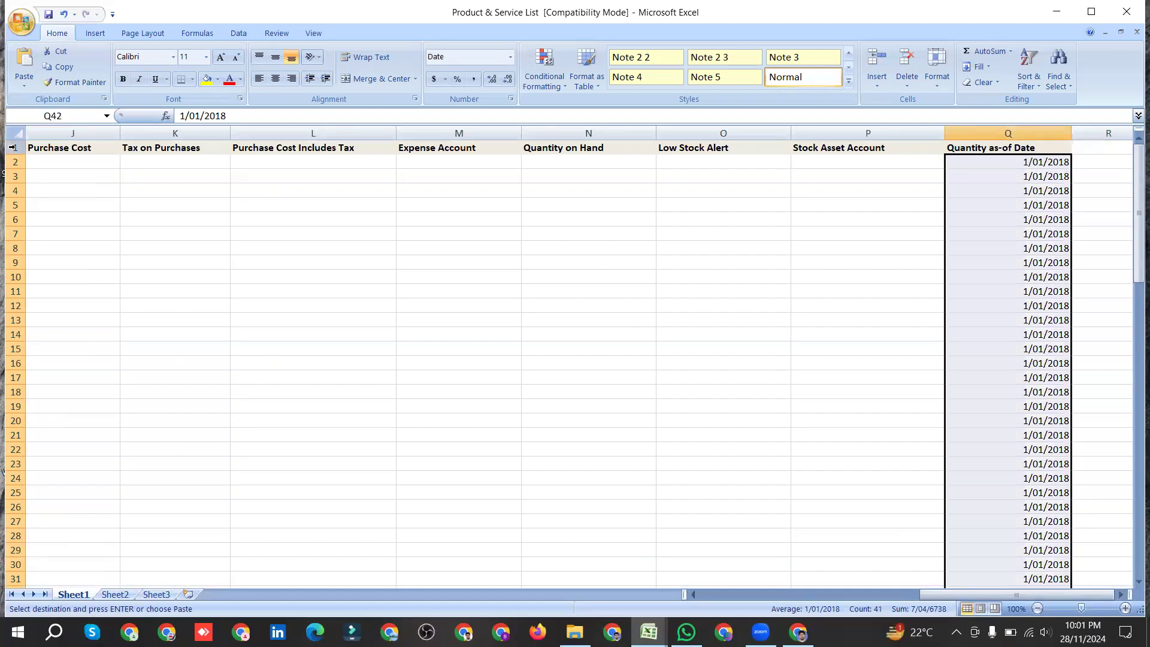
{"action": "right_click", "coordinate": [984, 236]}
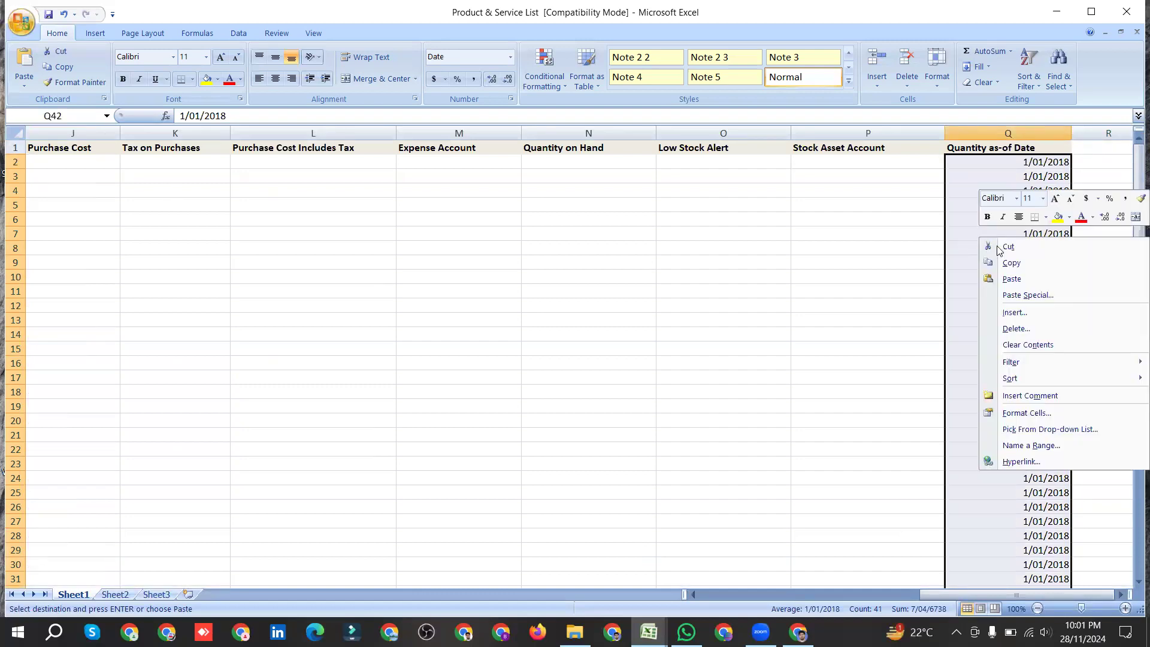
{"action": "left_click", "coordinate": [1016, 261]}
{"action": "scroll", "coordinate": [773, 488], "scroll_direction": "down", "scroll_amount": 9}
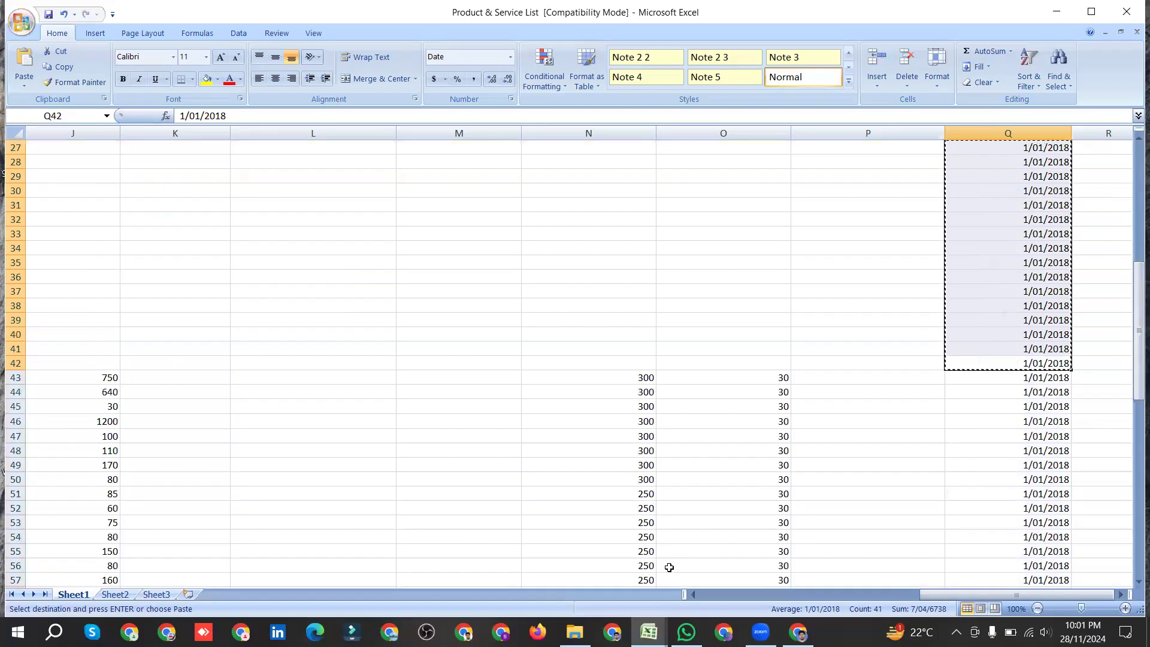
{"action": "scroll", "coordinate": [718, 382], "scroll_direction": "up", "scroll_amount": 9}
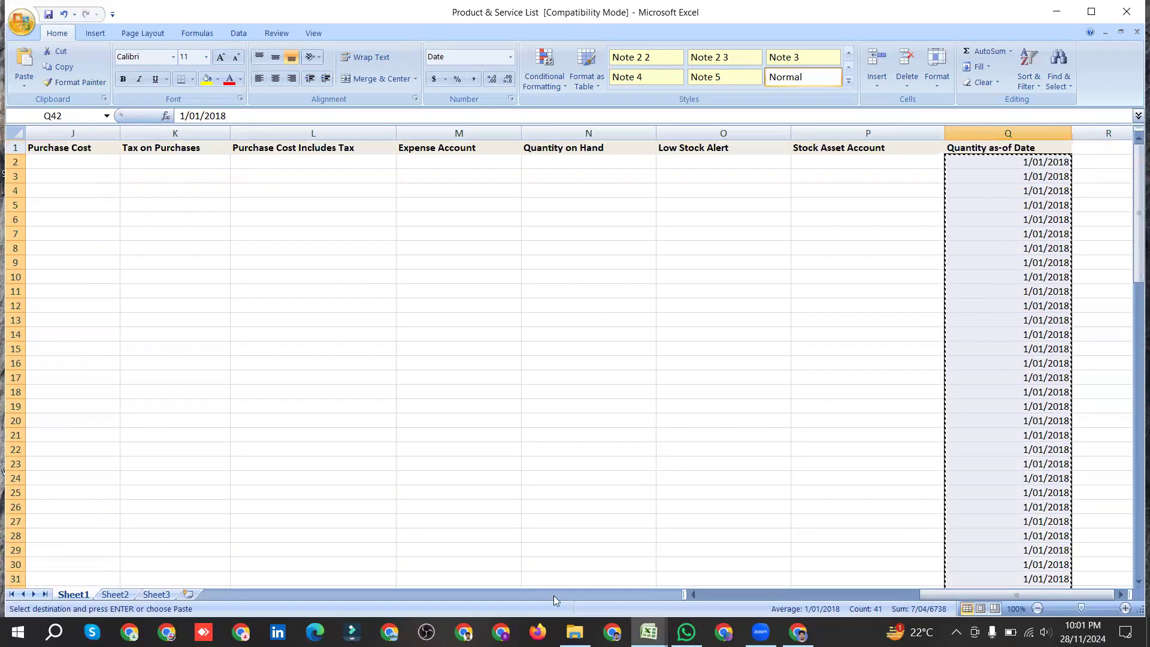
Step: Paste the copied Quantity as-of Date values into the Services workbook starting at Q2
{"action": "left_click", "coordinate": [646, 627]}
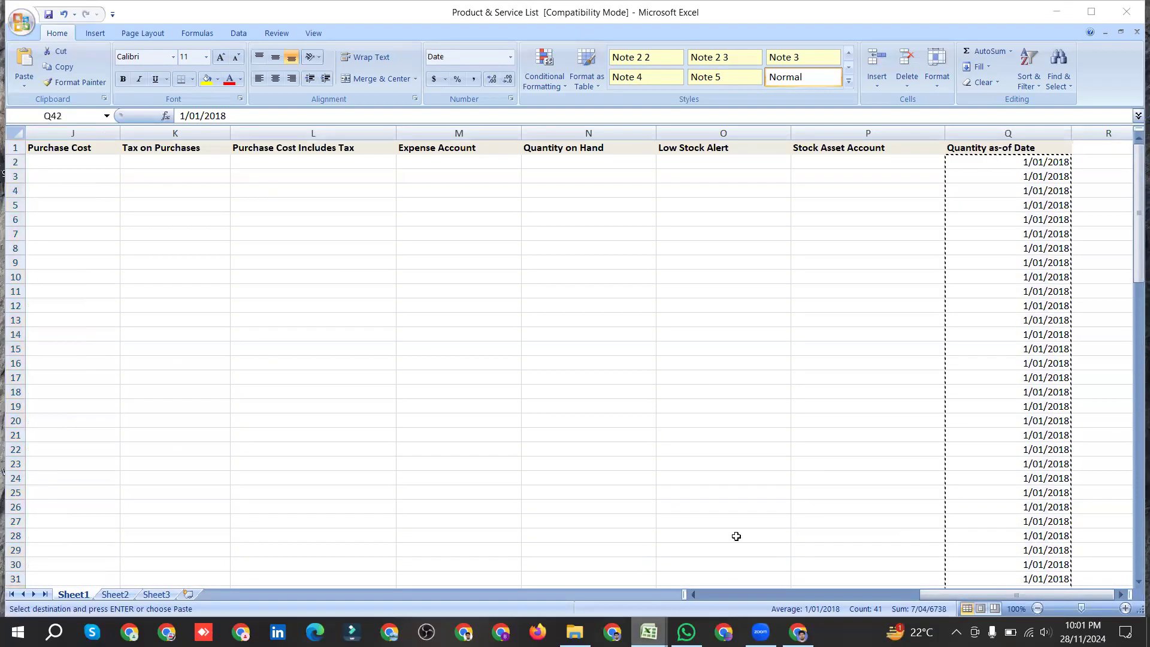
{"action": "left_click", "coordinate": [739, 536]}
{"action": "left_click_drag", "start_coordinate": [797, 594], "coordinate": [1088, 503]}
{"action": "left_click", "coordinate": [994, 160]}
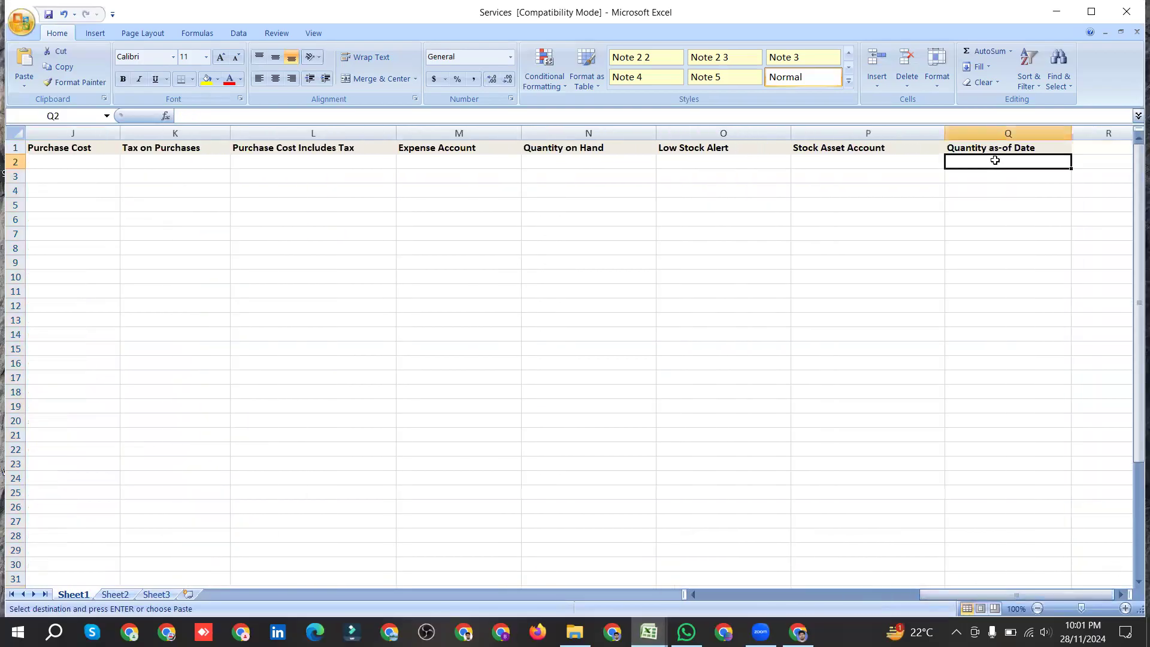
{"action": "key", "text": "ctrl+v"}
{"action": "scroll", "coordinate": [975, 247], "scroll_direction": "down", "scroll_amount": 5}
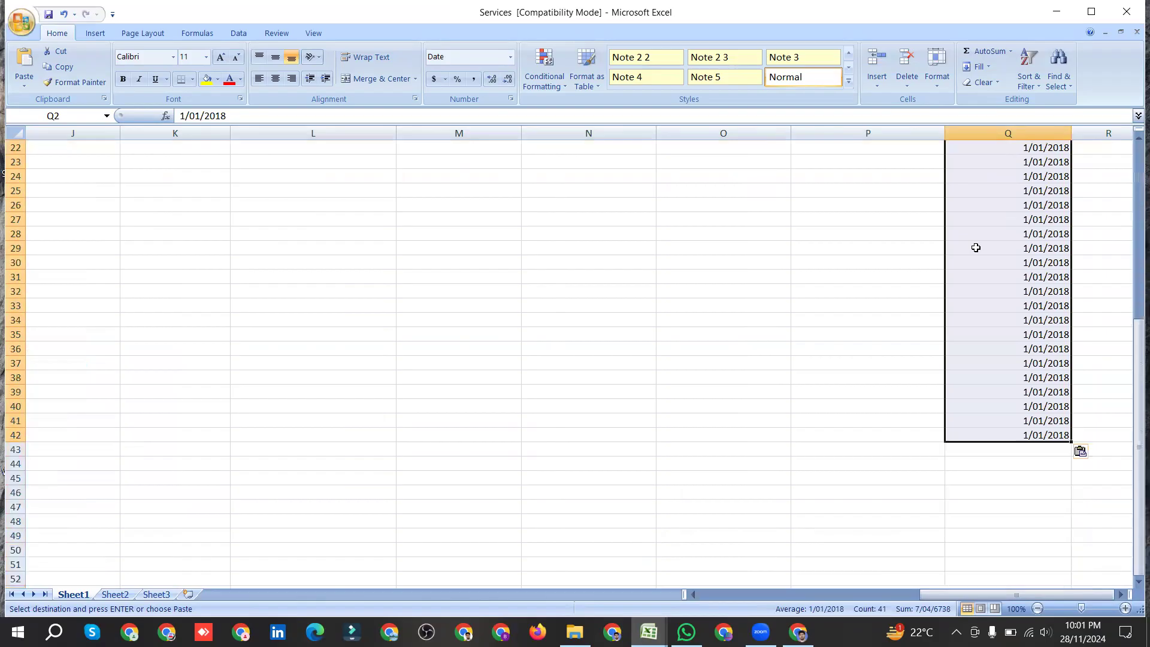
Step: Change the Sales Description in B2 of the Services workbook to "Nursing Care"
{"action": "left_click_drag", "start_coordinate": [943, 594], "coordinate": [724, 598]}
{"action": "scroll", "coordinate": [346, 369], "scroll_direction": "up", "scroll_amount": 7}
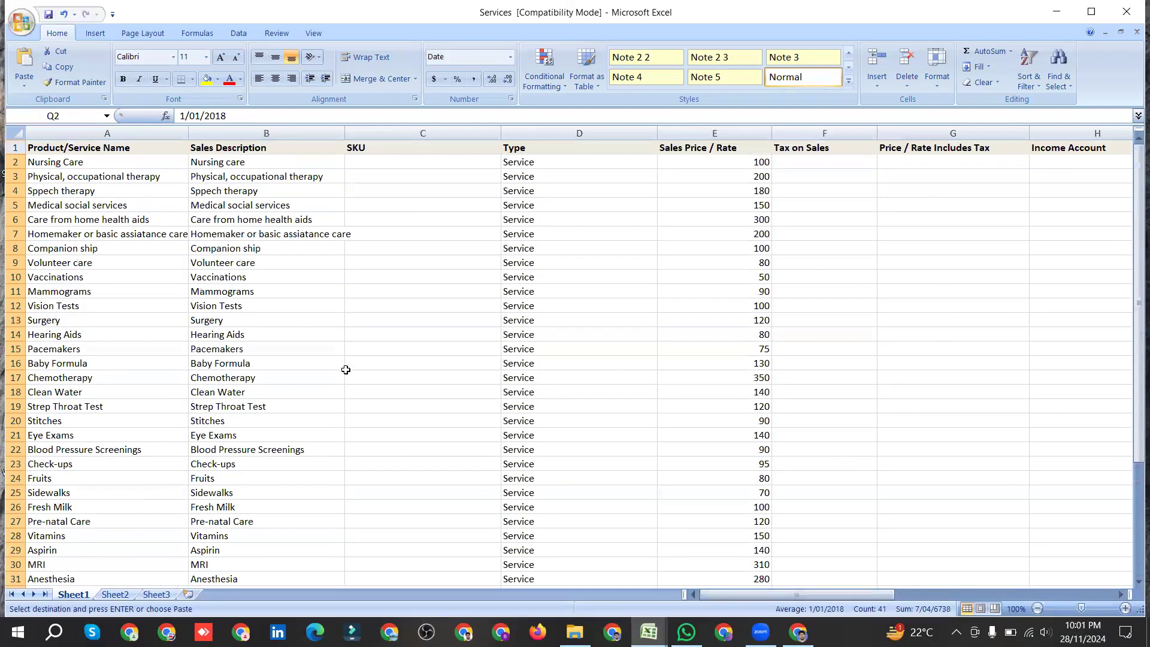
{"action": "left_click", "coordinate": [96, 152]}
{"action": "left_click", "coordinate": [94, 164]}
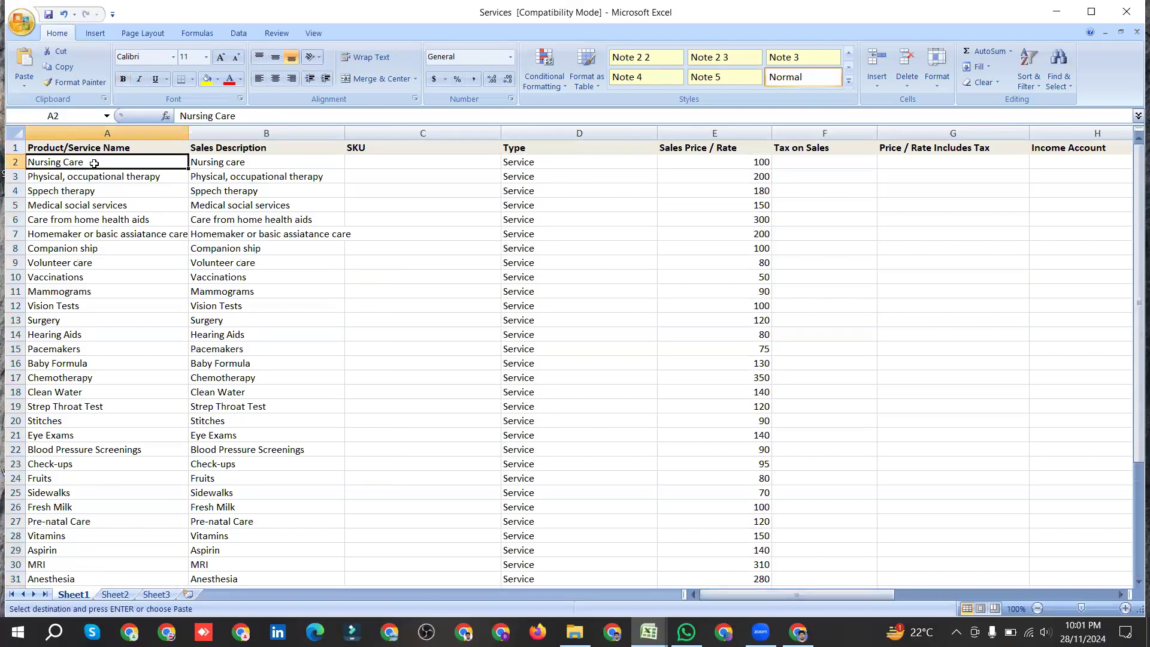
{"action": "left_click", "coordinate": [243, 147]}
{"action": "left_click", "coordinate": [249, 162]}
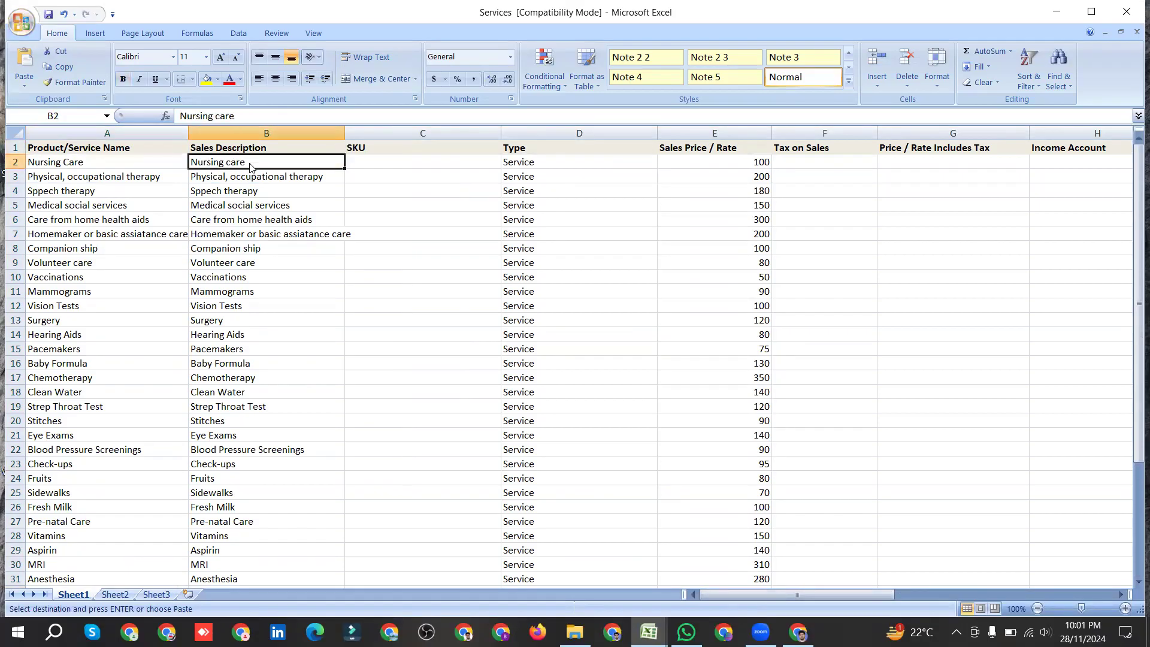
{"action": "key", "text": "F2"}
{"action": "key", "text": "BackSpace"}
{"action": "key", "text": "BackSpace"}
{"action": "key", "text": "BackSpace"}
{"action": "key", "text": "BackSpace"}
{"action": "type", "text": "Care"}
{"action": "left_click", "coordinate": [233, 187]}
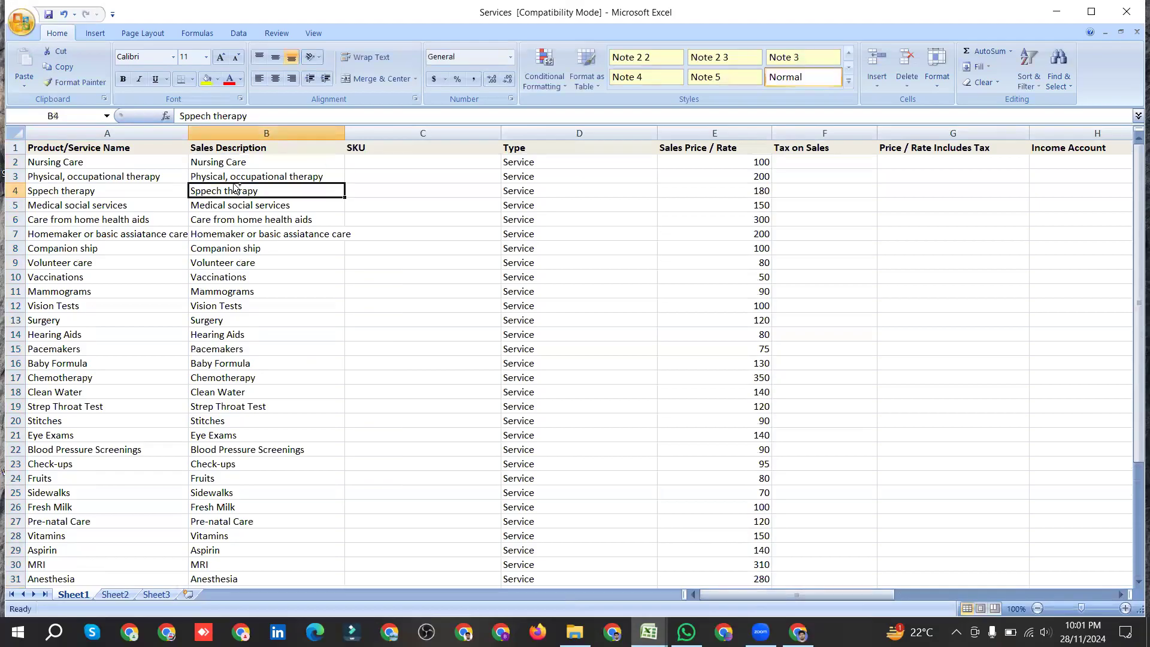
Step: Check the SKU, Type, Sales Price / Rate and Quantity as-of Date cells in row 2 of the Services workbook
{"action": "left_click", "coordinate": [361, 163]}
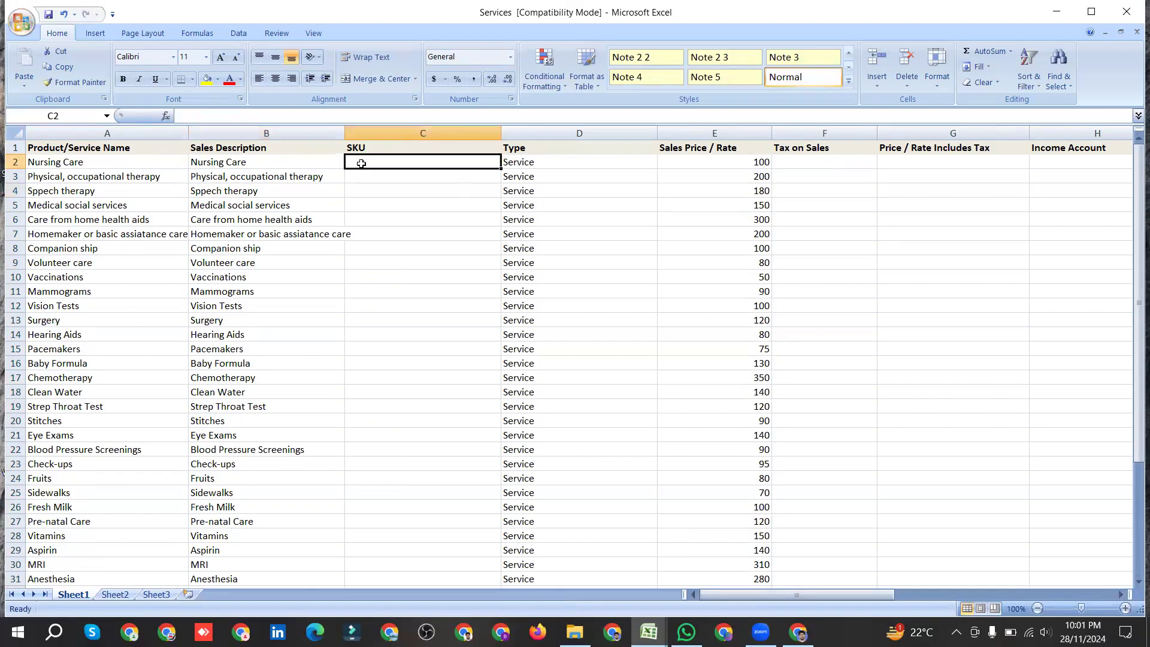
{"action": "left_click", "coordinate": [532, 164]}
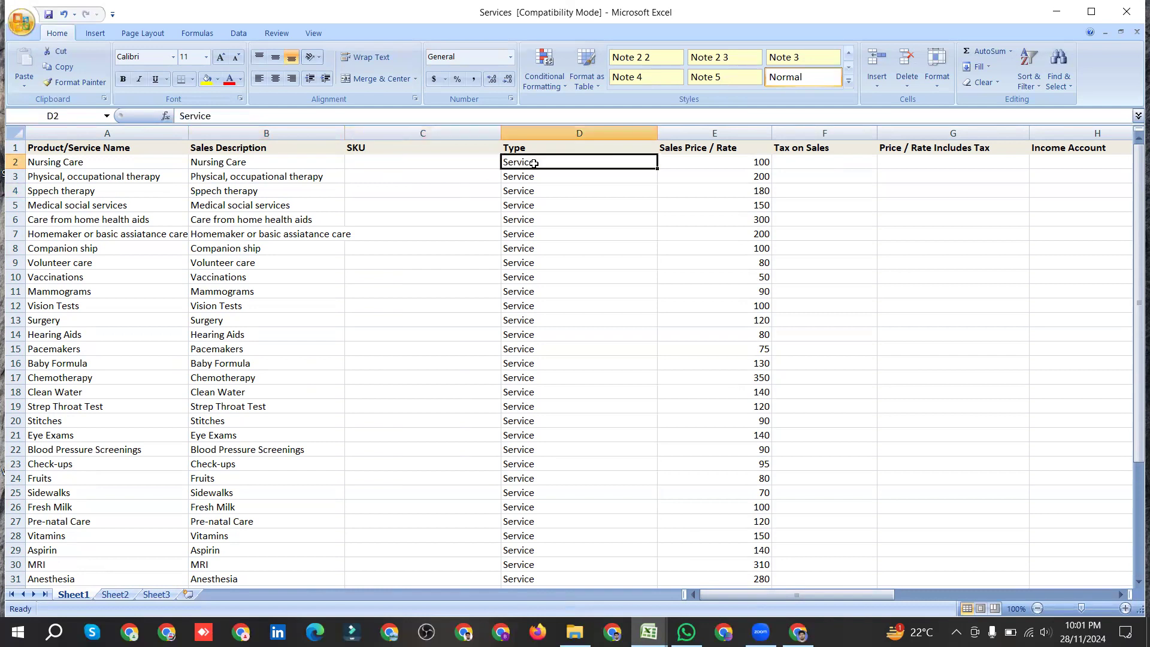
{"action": "left_click", "coordinate": [701, 164]}
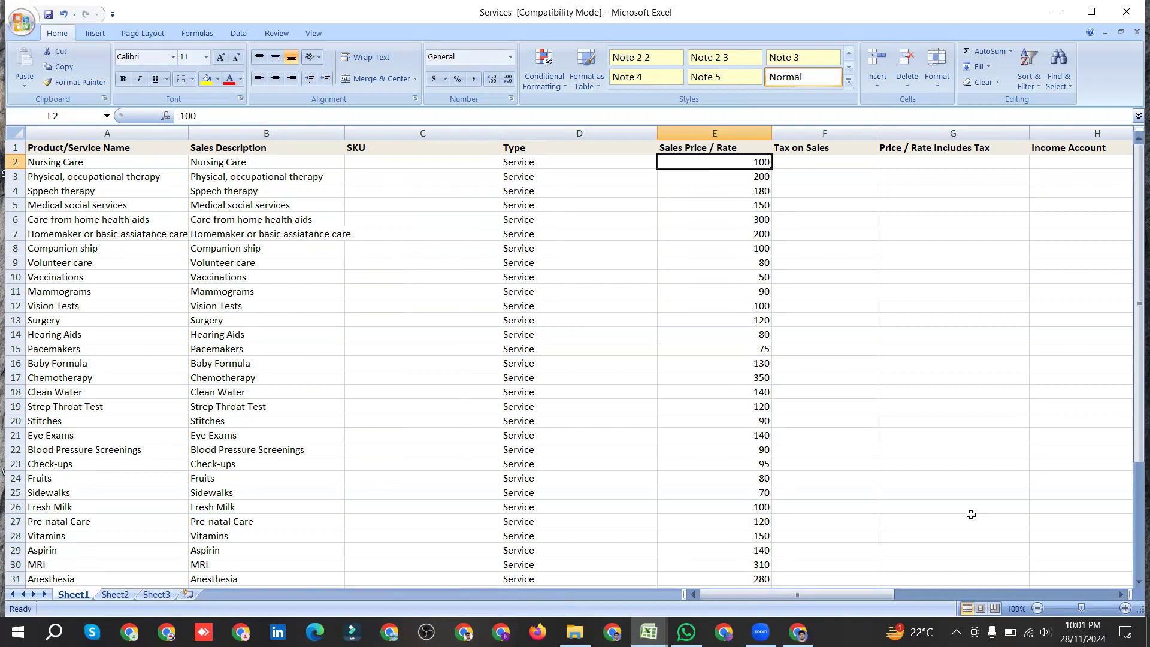
{"action": "left_click_drag", "start_coordinate": [812, 593], "coordinate": [1031, 594]}
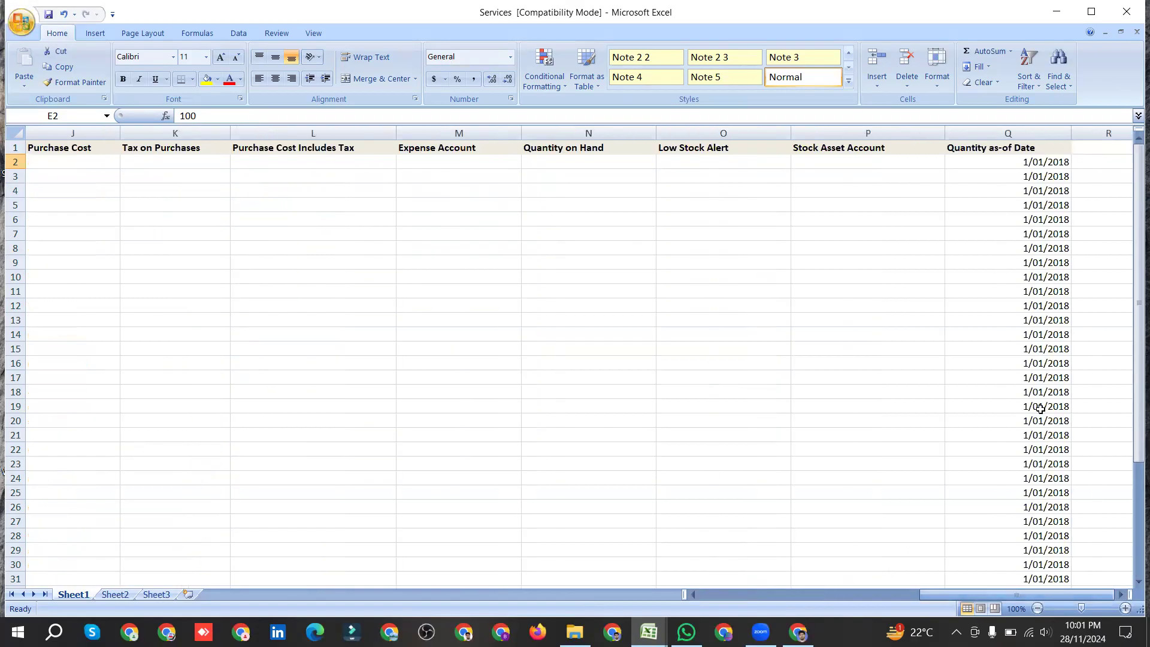
{"action": "left_click", "coordinate": [1006, 162]}
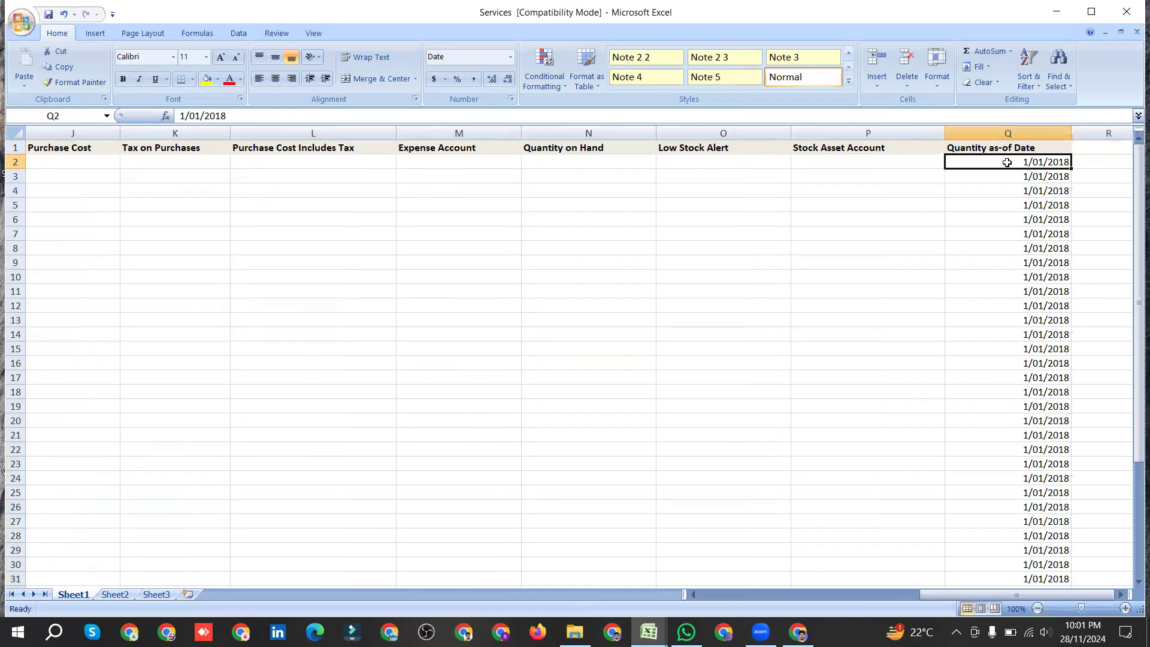
Step: Close the Services and Product & Service List workbooks, briefly reopening Services from the desktop to verify its saved contents
{"action": "left_click", "coordinate": [1126, 10]}
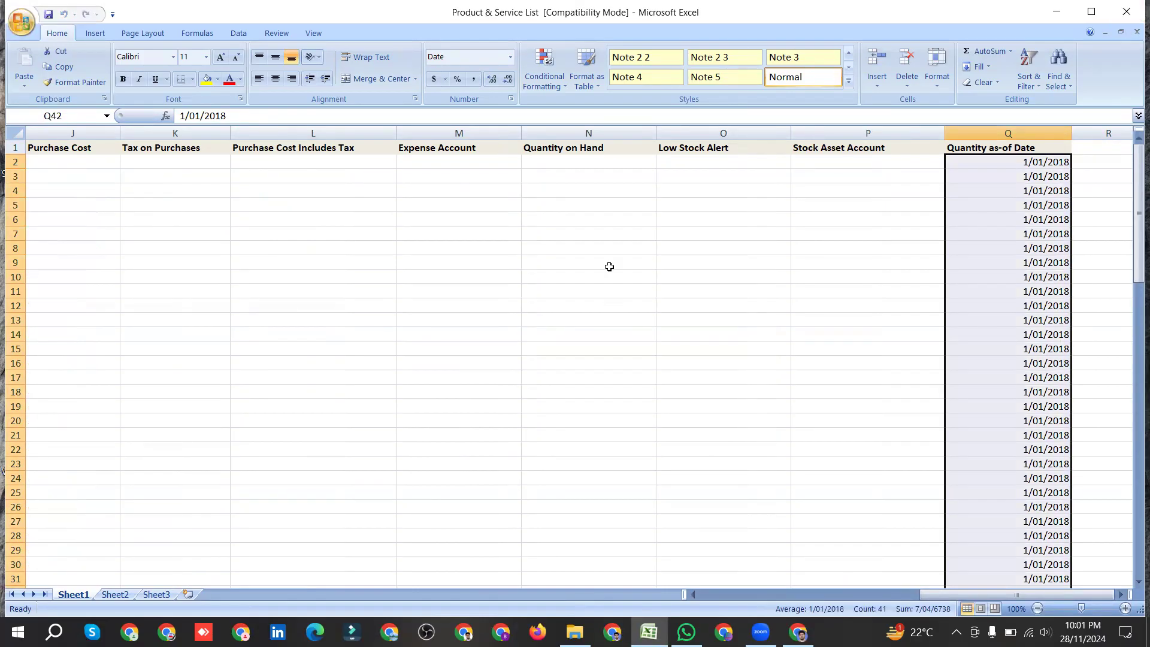
{"action": "left_click", "coordinate": [654, 261]}
{"action": "left_click", "coordinate": [1126, 10]}
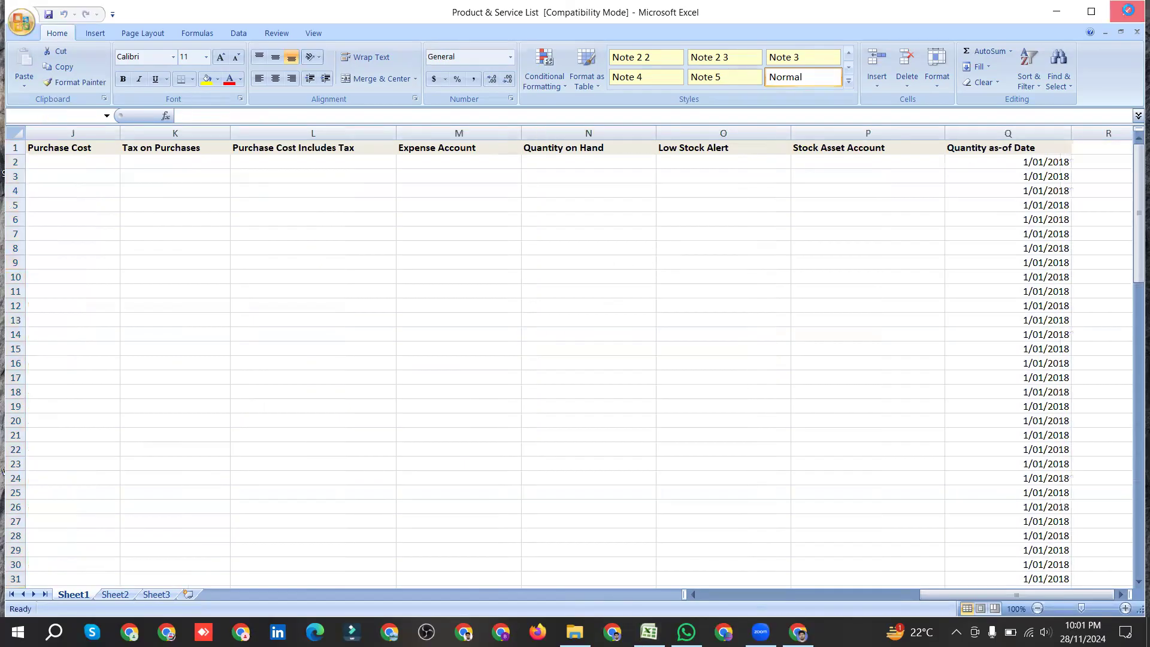
{"action": "left_click", "coordinate": [543, 219]}
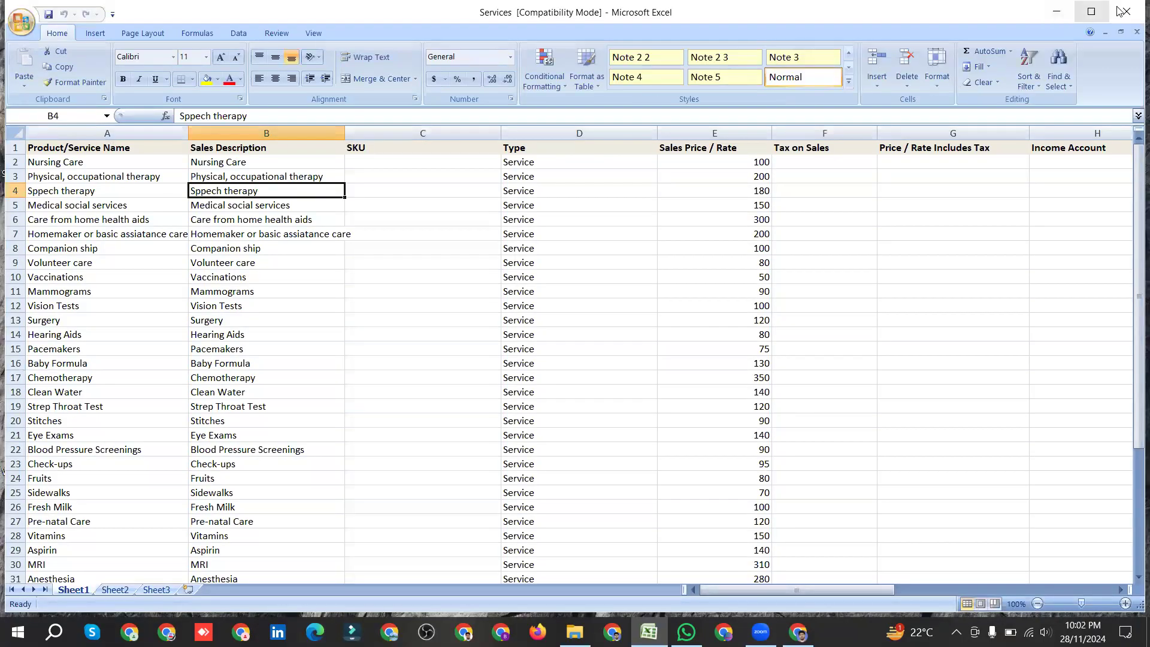
{"action": "left_click", "coordinate": [1121, 11]}
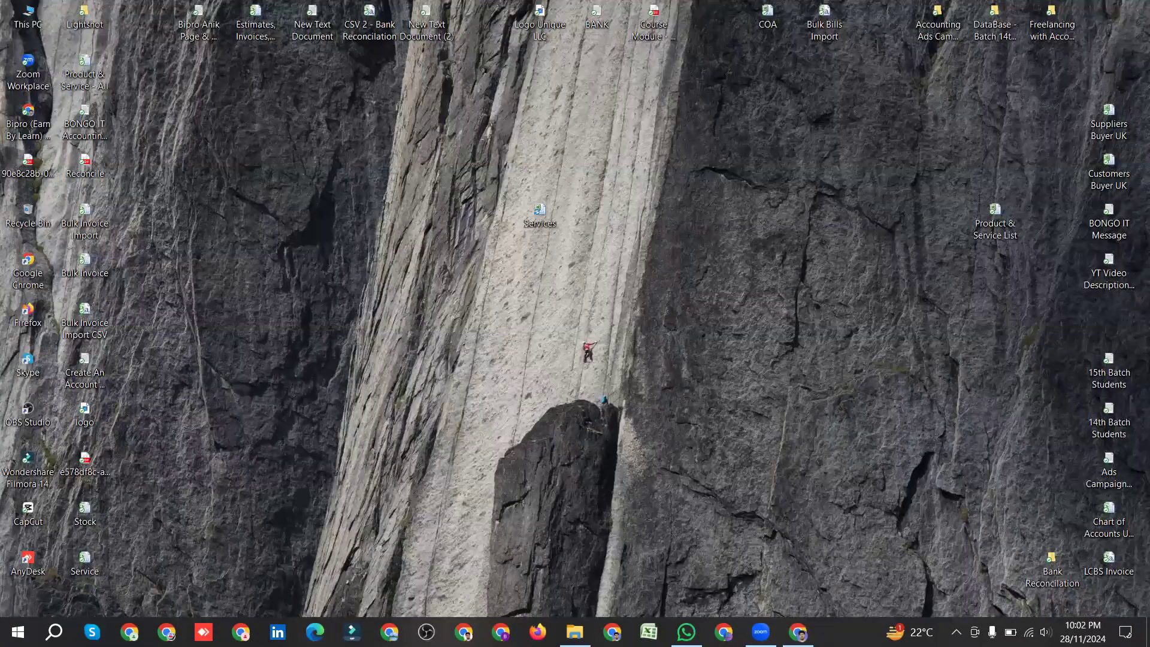
Step: Switch to QuickBooks Online in Chrome, upload Services.xls from the Desktop as the products and services import file, and continue to field mapping
{"action": "left_click", "coordinate": [798, 631]}
{"action": "left_click", "coordinate": [297, 269]}
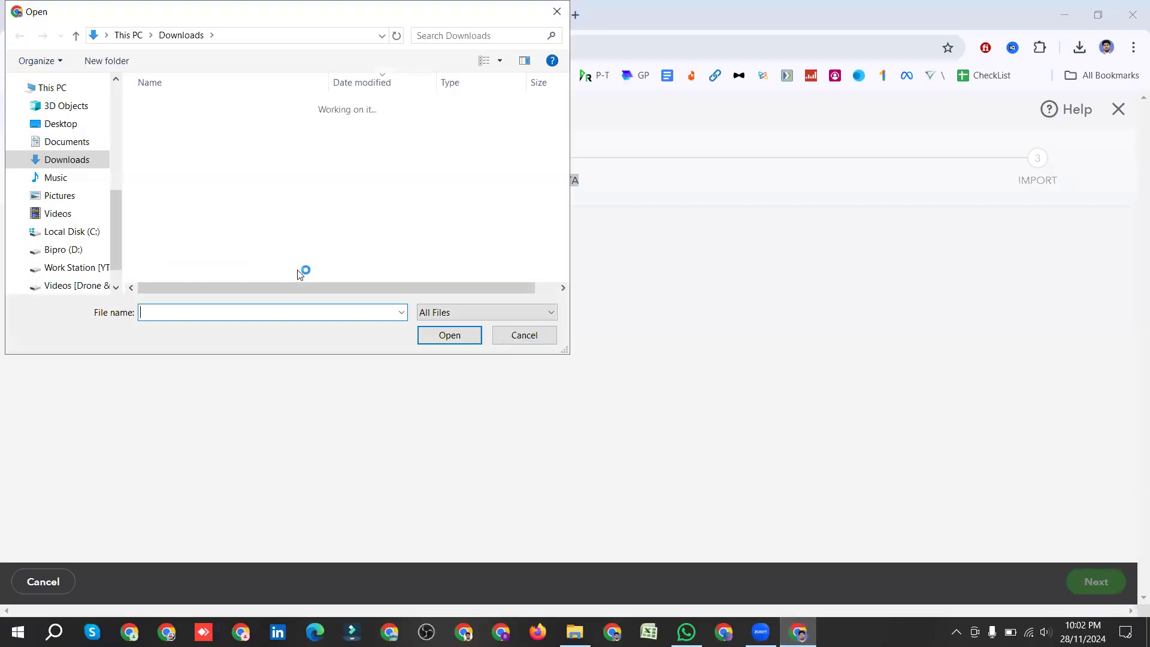
{"action": "left_click", "coordinate": [67, 123]}
{"action": "scroll", "coordinate": [223, 237], "scroll_direction": "down", "scroll_amount": 1}
{"action": "scroll", "coordinate": [223, 237], "scroll_direction": "down", "scroll_amount": 4}
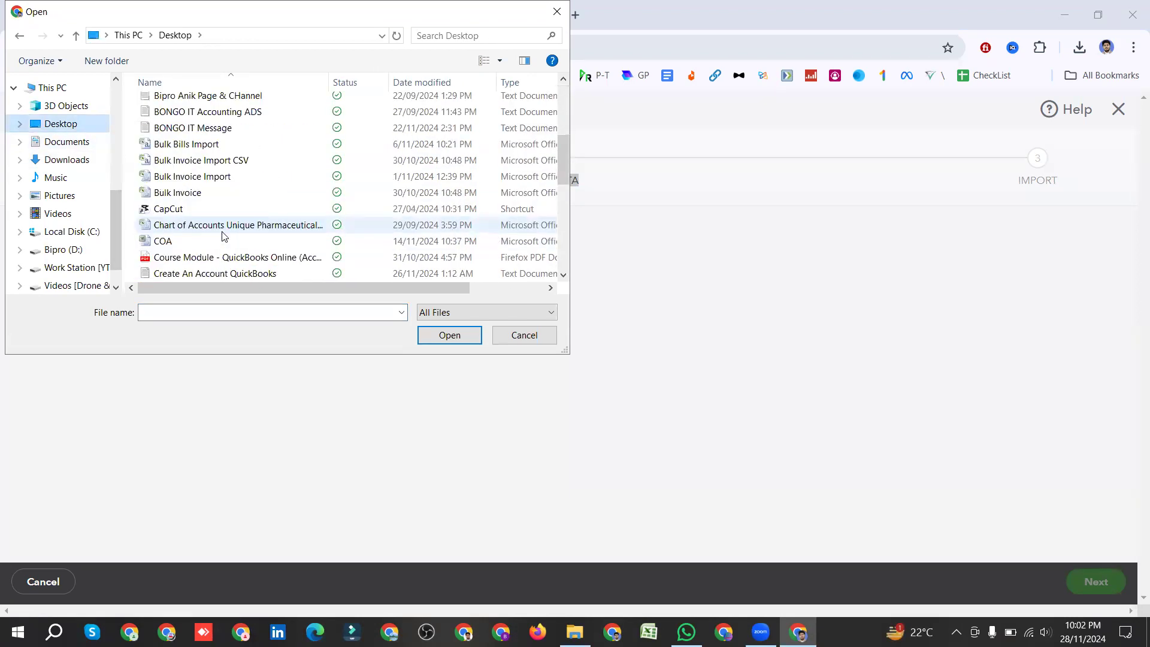
{"action": "scroll", "coordinate": [222, 235], "scroll_direction": "down", "scroll_amount": 5}
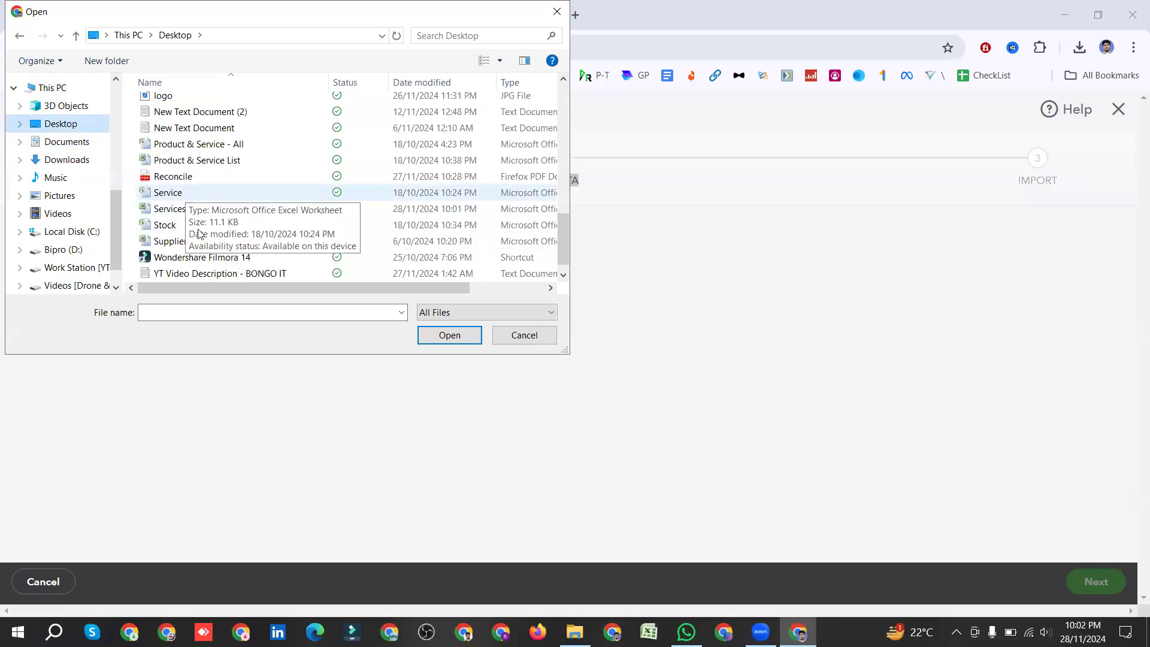
{"action": "left_click", "coordinate": [260, 215]}
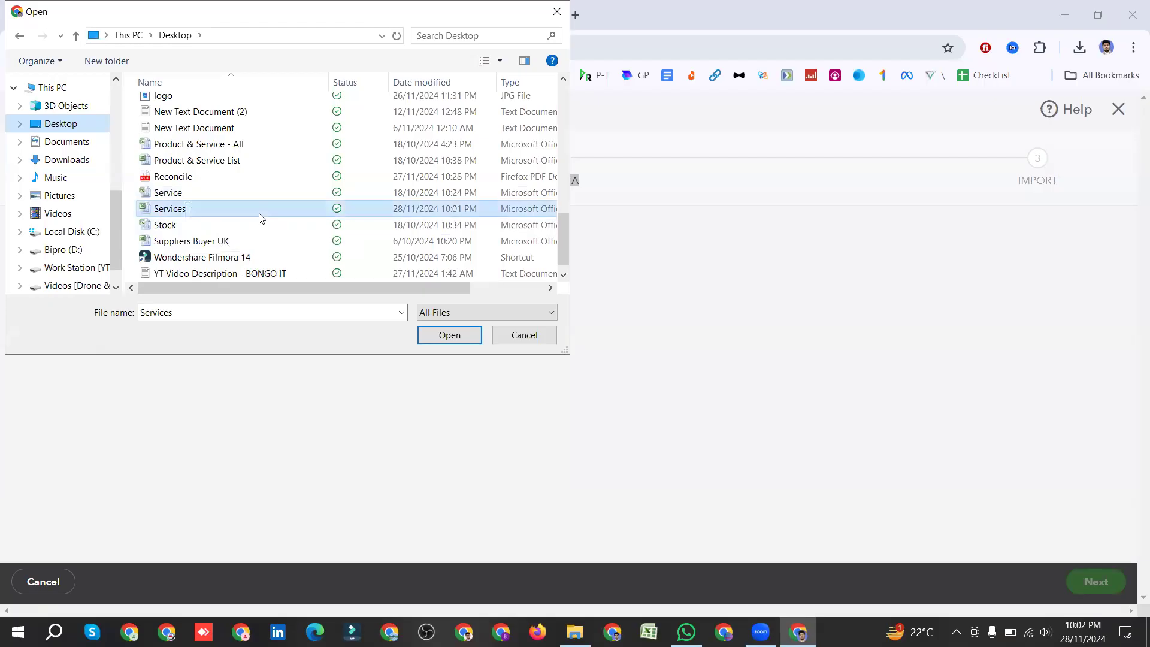
{"action": "left_click", "coordinate": [453, 341]}
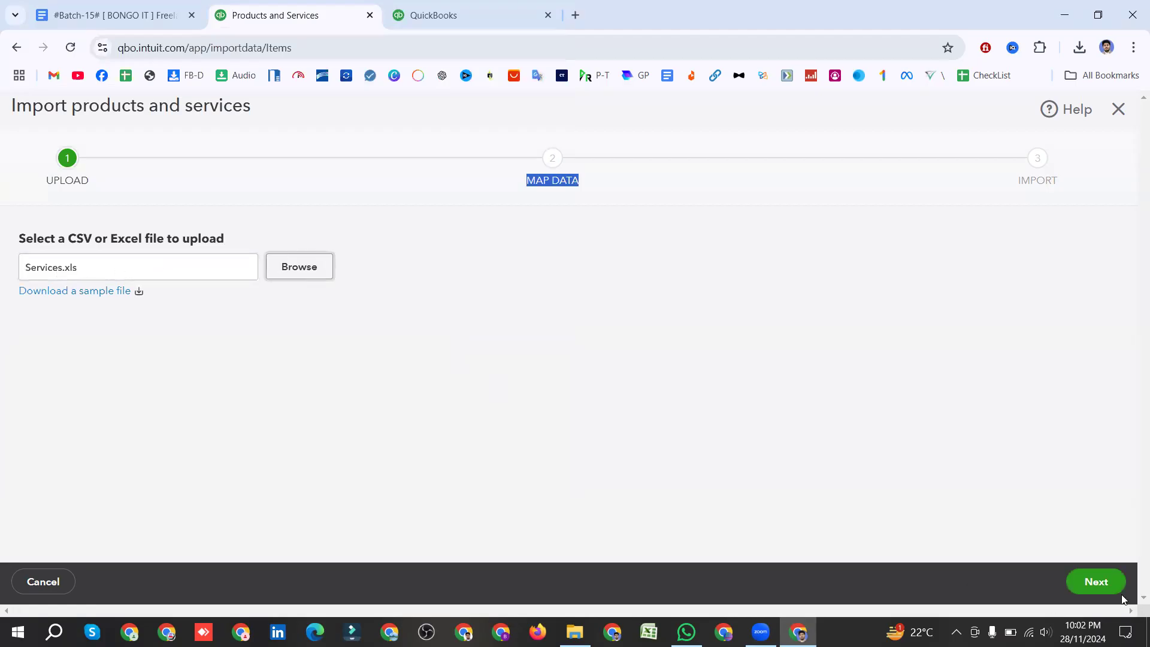
{"action": "left_click", "coordinate": [1100, 582]}
Step: Review the mapping of every QuickBooks field to the spreadsheet columns, from Product/Service Name through Quantity as-of Date
{"action": "scroll", "coordinate": [321, 393], "scroll_direction": "down", "scroll_amount": 4}
{"action": "scroll", "coordinate": [319, 393], "scroll_direction": "up", "scroll_amount": 4}
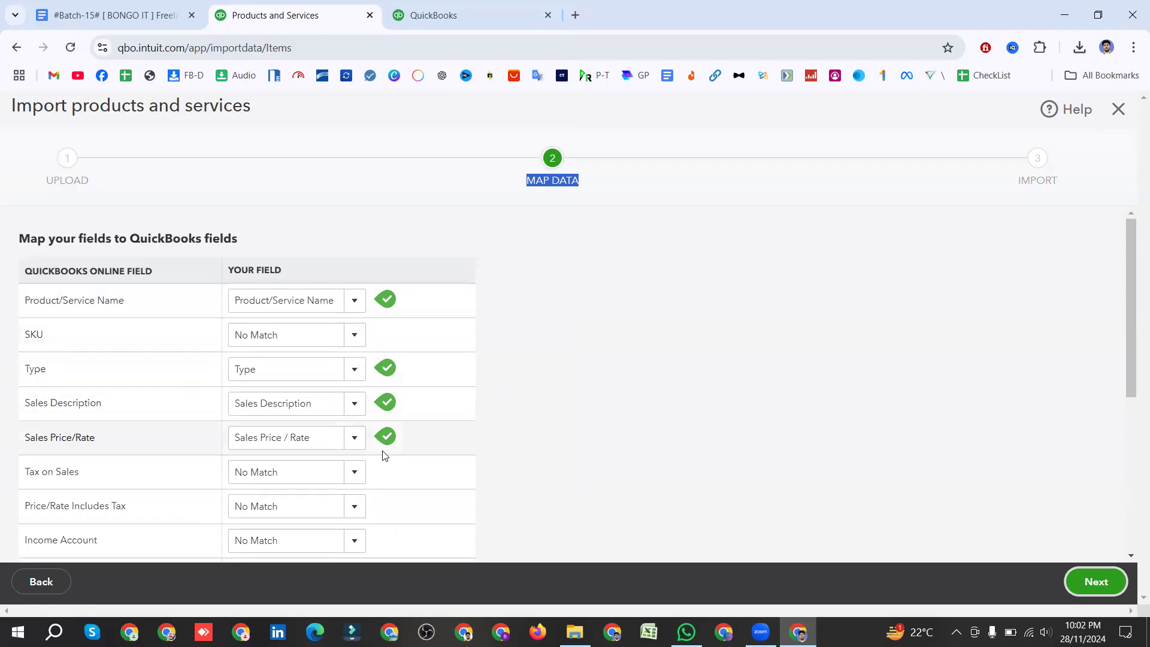
{"action": "scroll", "coordinate": [382, 449], "scroll_direction": "down", "scroll_amount": 4}
{"action": "scroll", "coordinate": [384, 446], "scroll_direction": "down", "scroll_amount": 2}
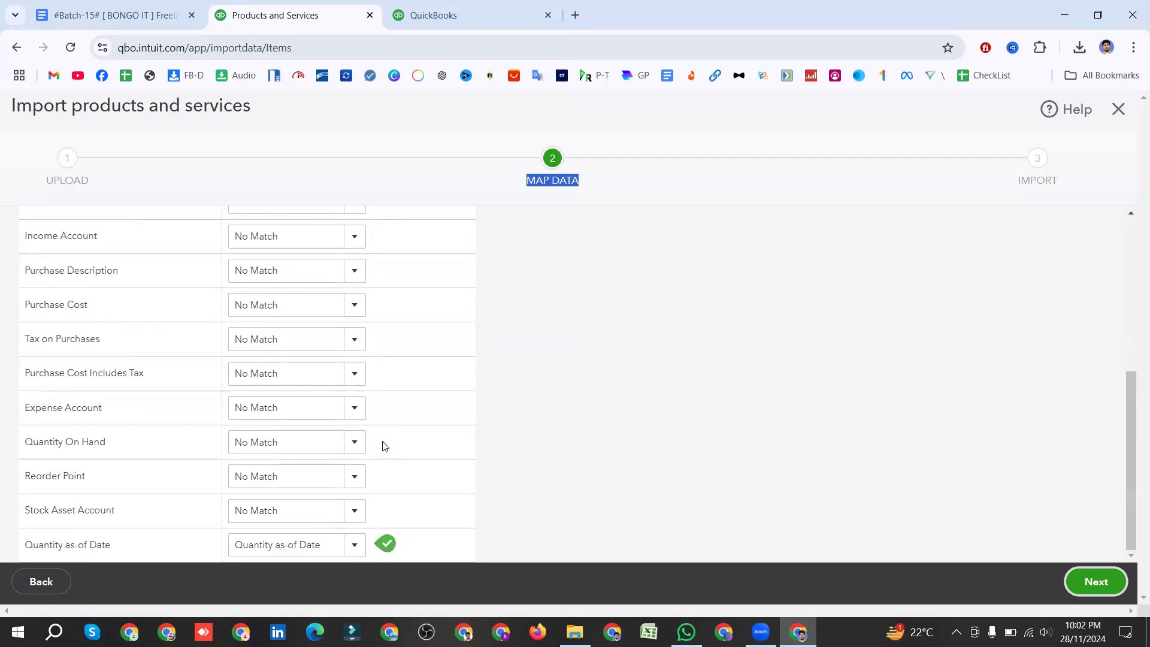
{"action": "scroll", "coordinate": [383, 447], "scroll_direction": "up", "scroll_amount": 5}
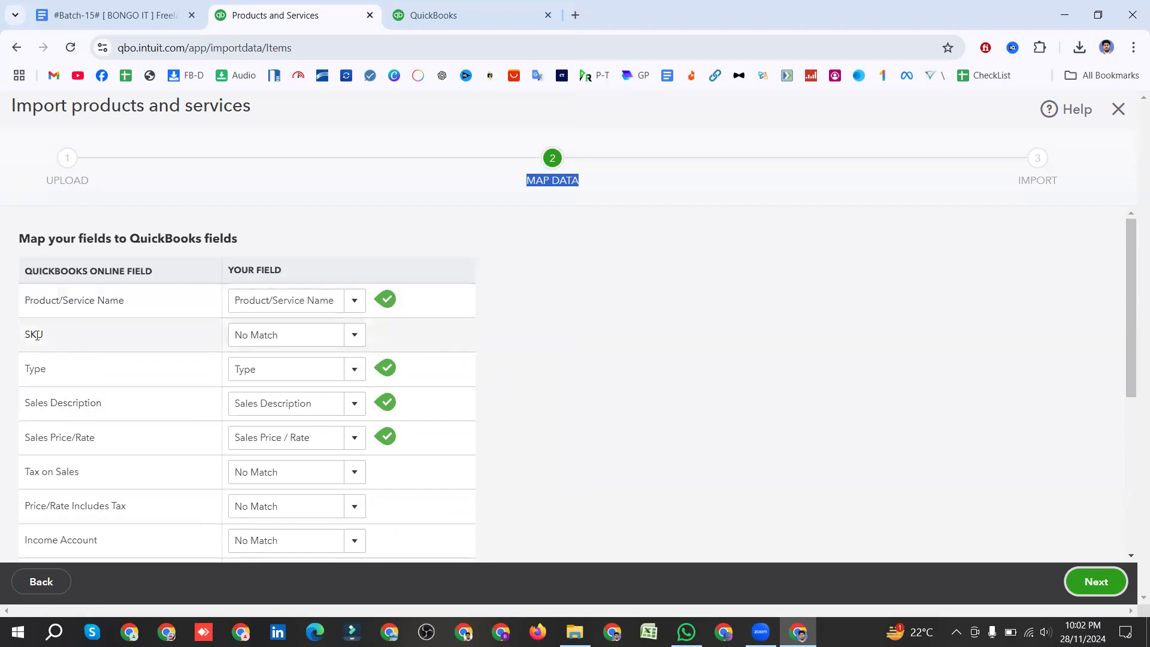
{"action": "left_click_drag", "start_coordinate": [21, 339], "coordinate": [57, 342]}
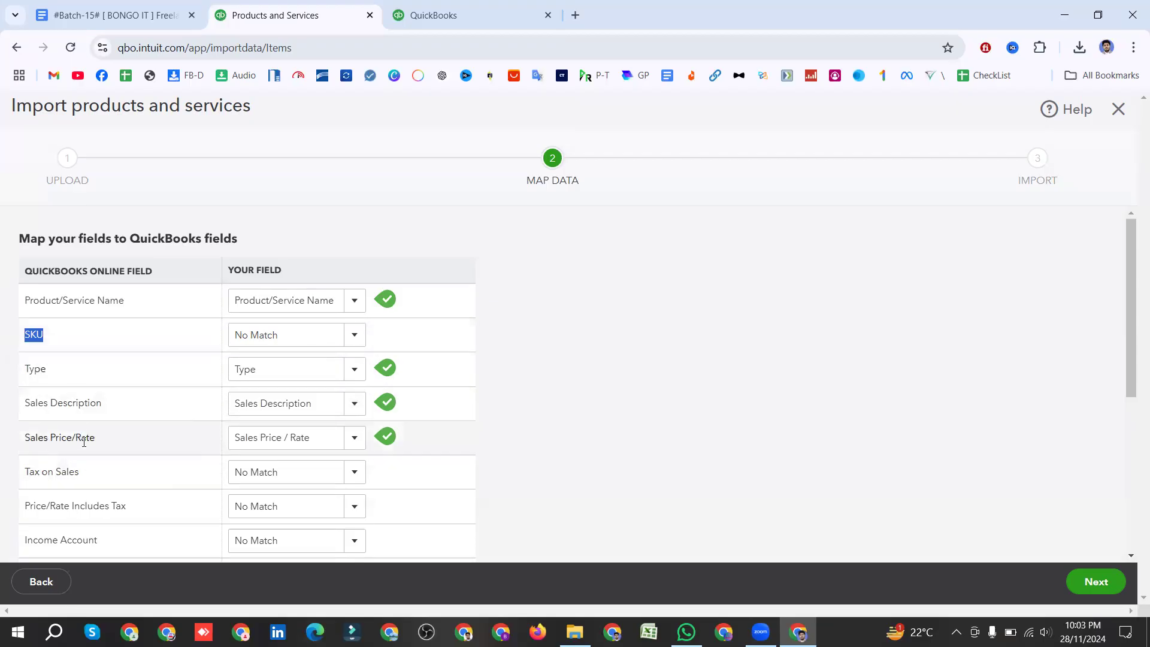
{"action": "scroll", "coordinate": [389, 330], "scroll_direction": "down", "scroll_amount": 3}
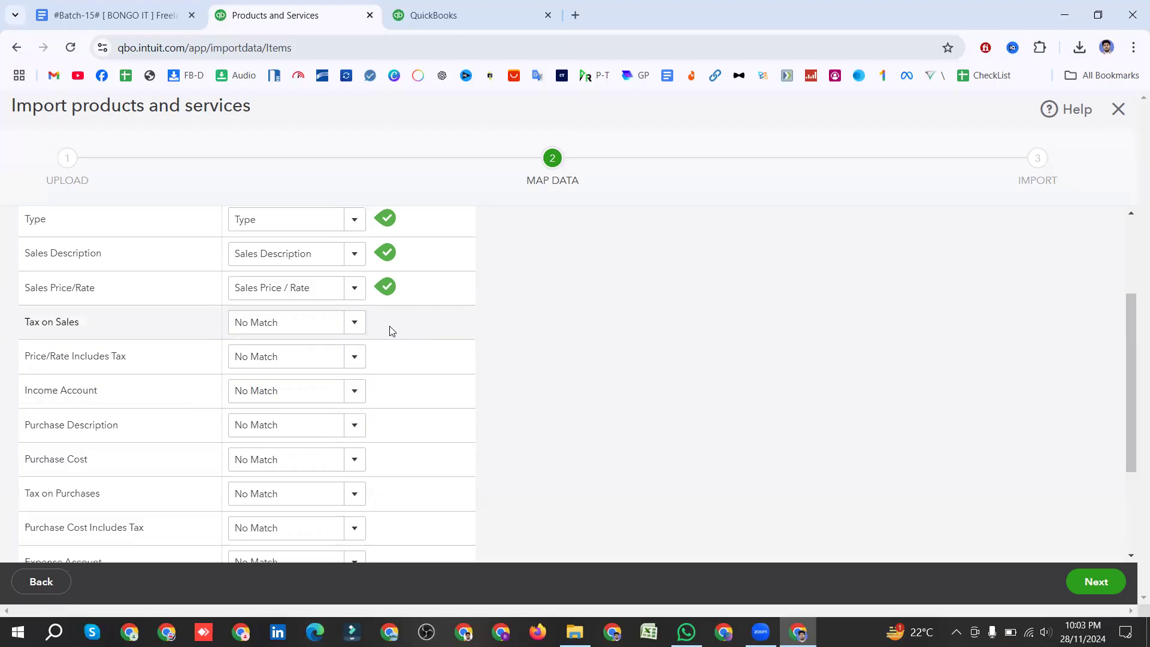
{"action": "scroll", "coordinate": [400, 485], "scroll_direction": "down", "scroll_amount": 3}
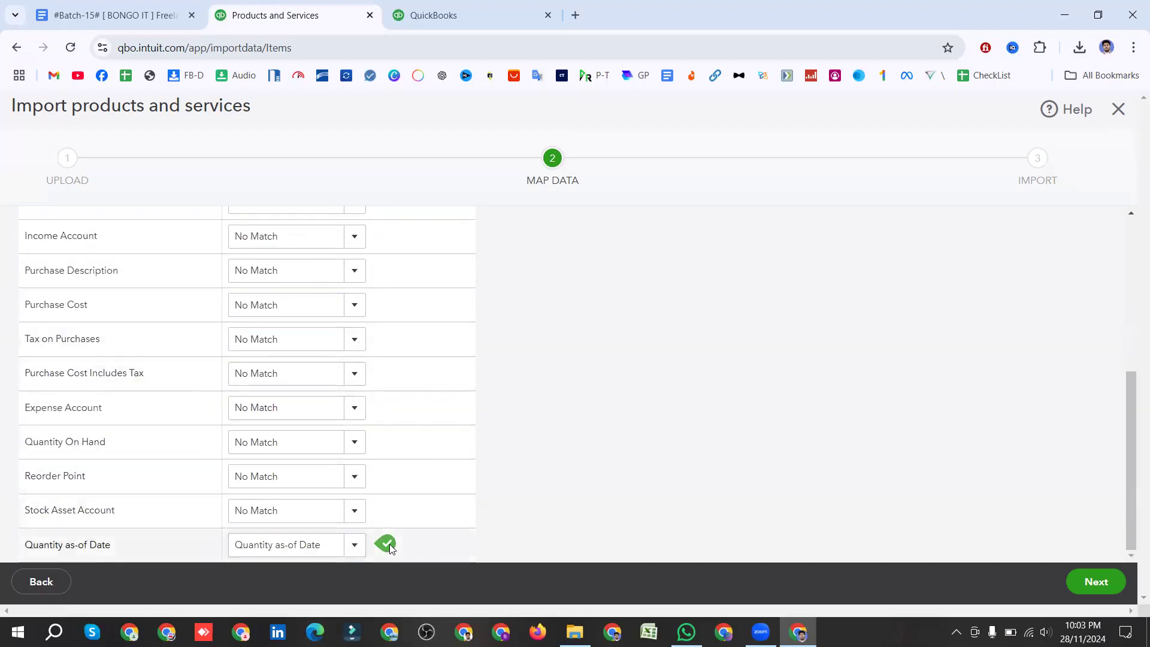
{"action": "scroll", "coordinate": [418, 513], "scroll_direction": "up", "scroll_amount": 5}
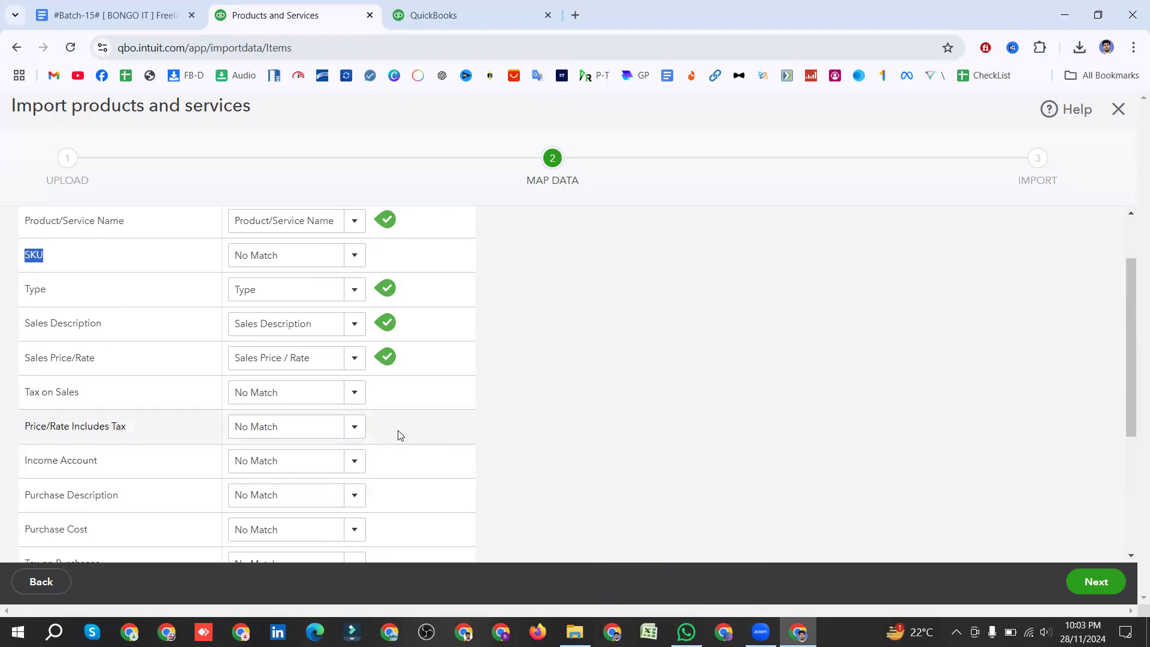
{"action": "scroll", "coordinate": [398, 431], "scroll_direction": "up", "scroll_amount": 2}
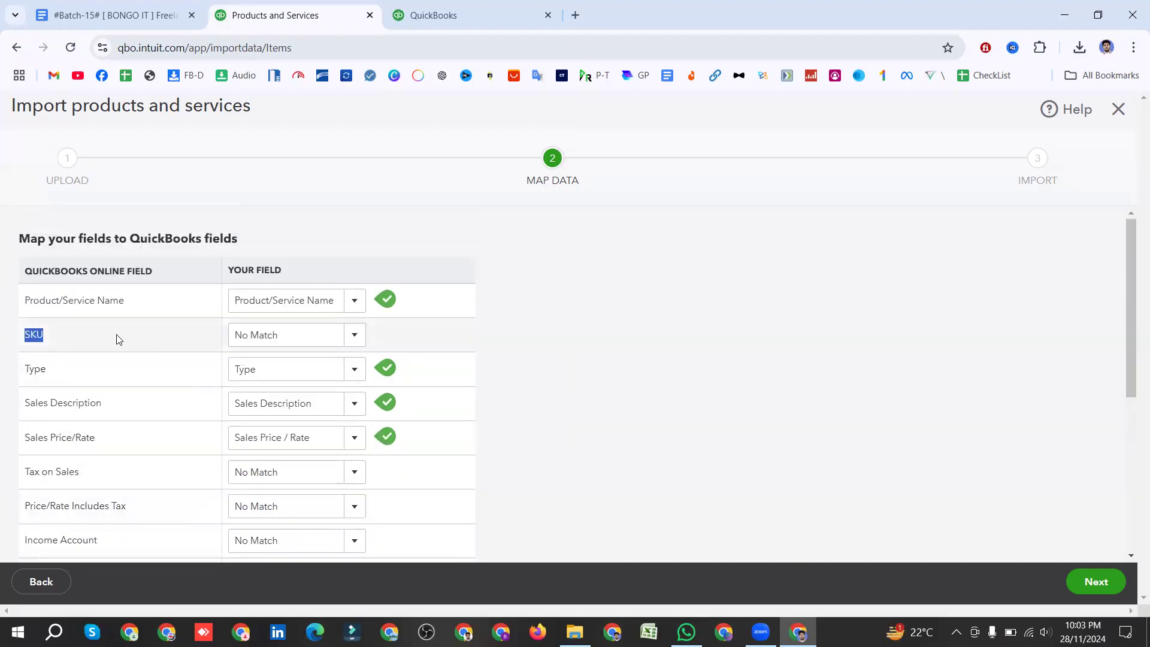
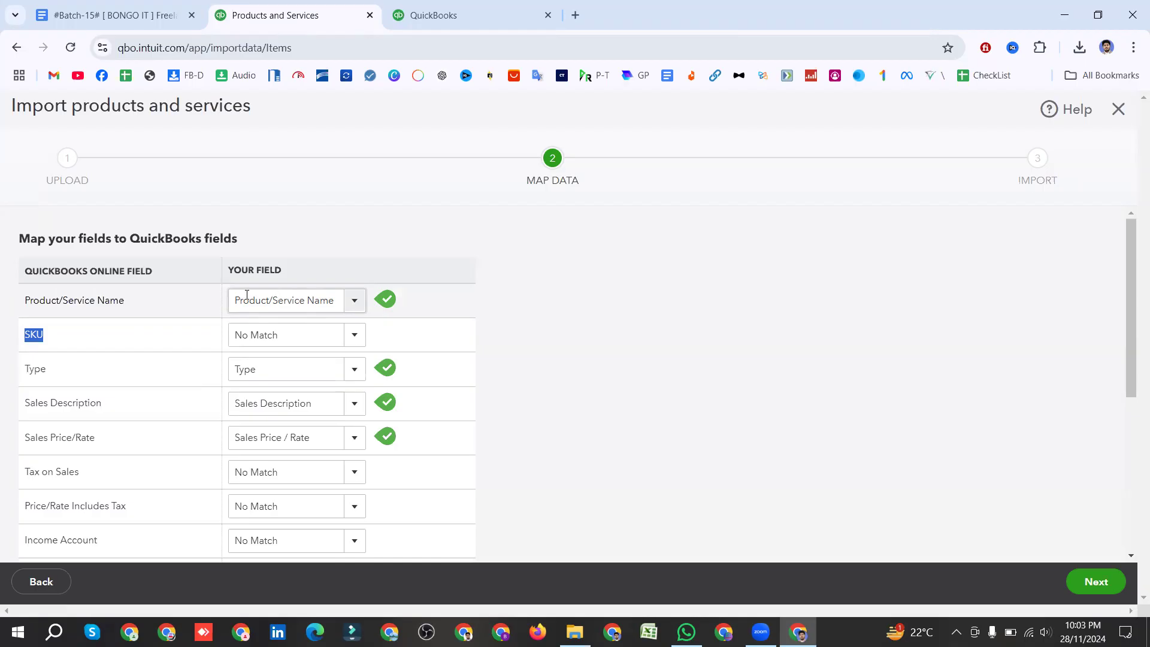
{"action": "triple_click", "coordinate": [127, 301]}
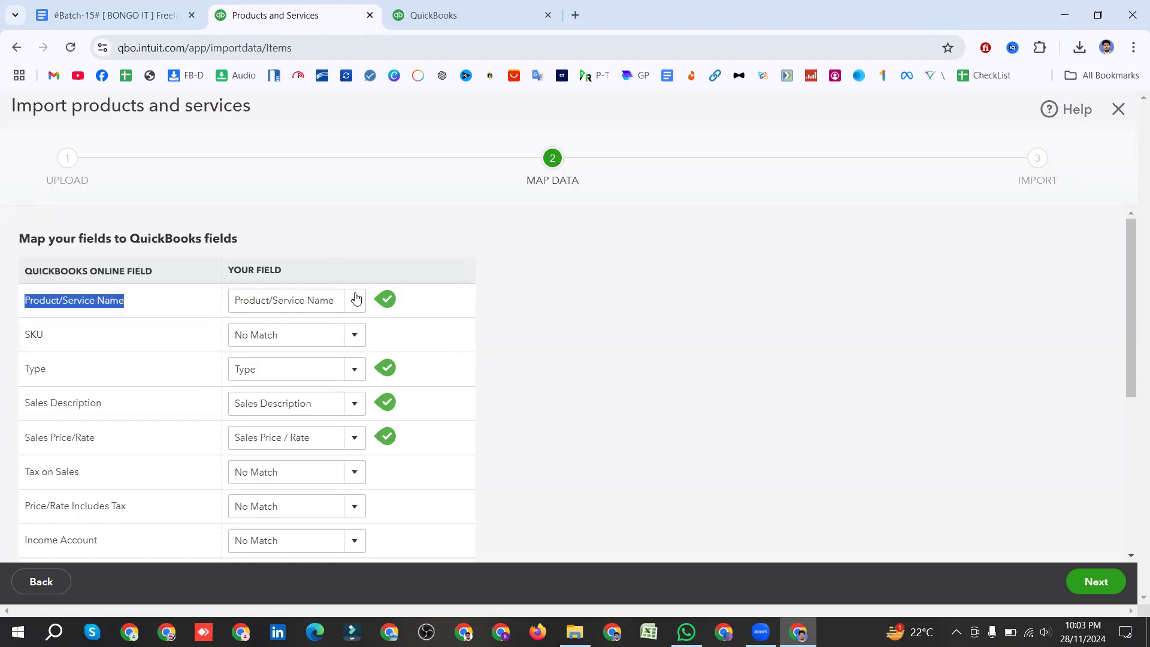
{"action": "scroll", "coordinate": [403, 426], "scroll_direction": "down", "scroll_amount": 5}
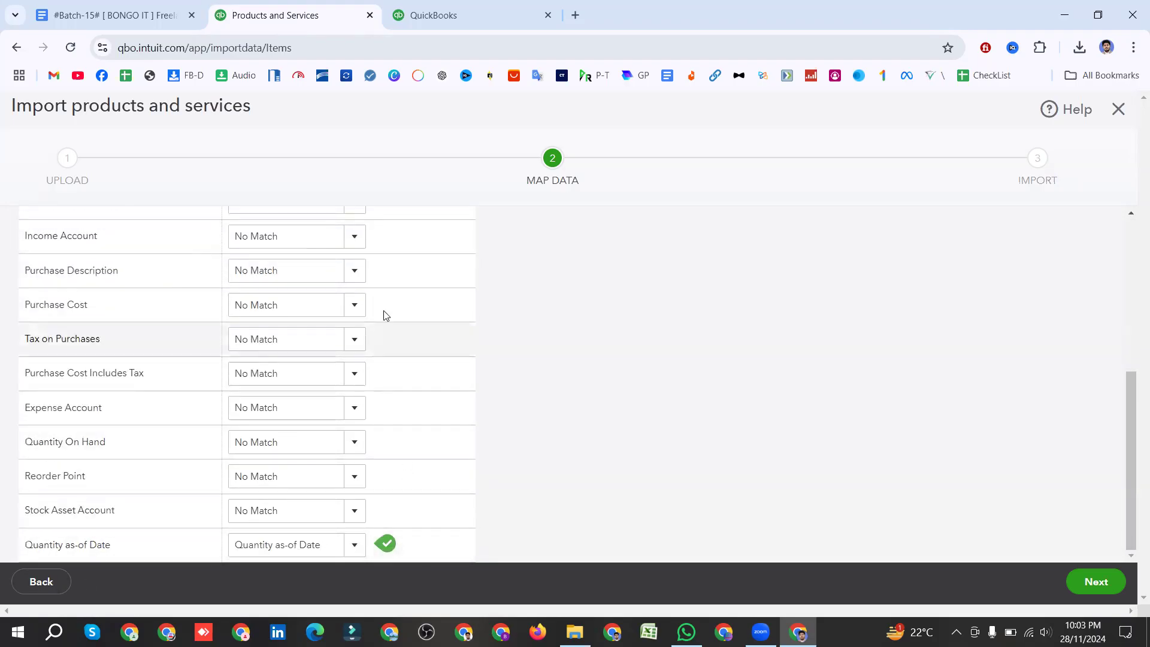
{"action": "scroll", "coordinate": [385, 313], "scroll_direction": "up", "scroll_amount": 5}
{"action": "scroll", "coordinate": [403, 426], "scroll_direction": "down", "scroll_amount": 5}
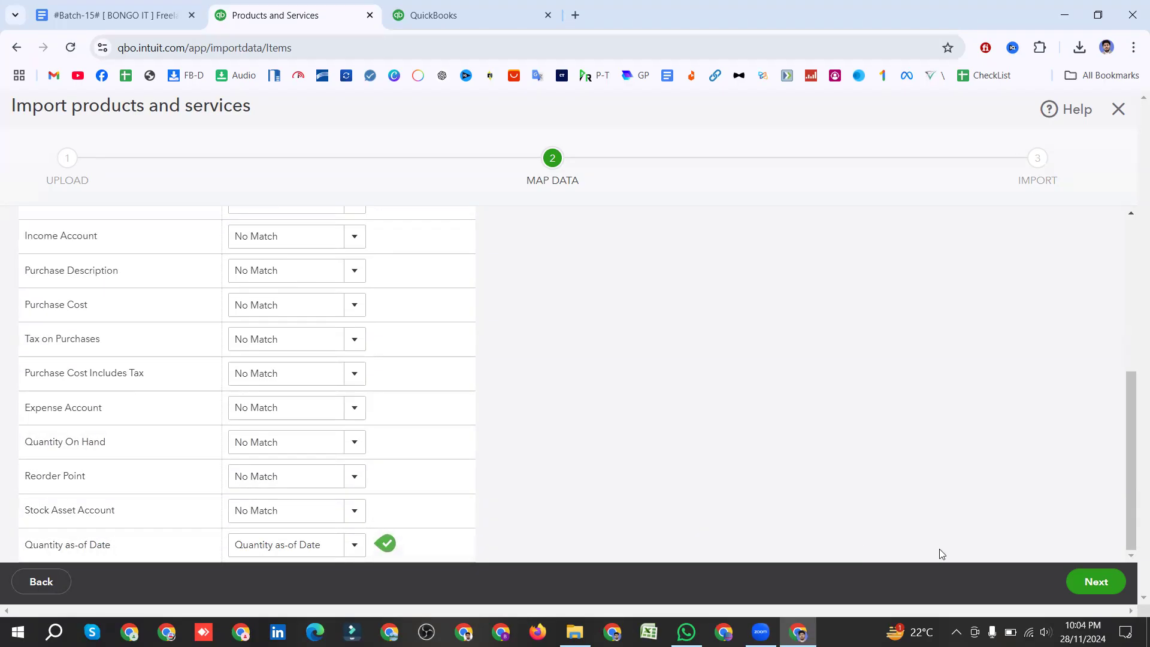
Step: Accept the field mapping and inspect the import preview's columns through Qty As-of Date
{"action": "left_click", "coordinate": [1085, 584]}
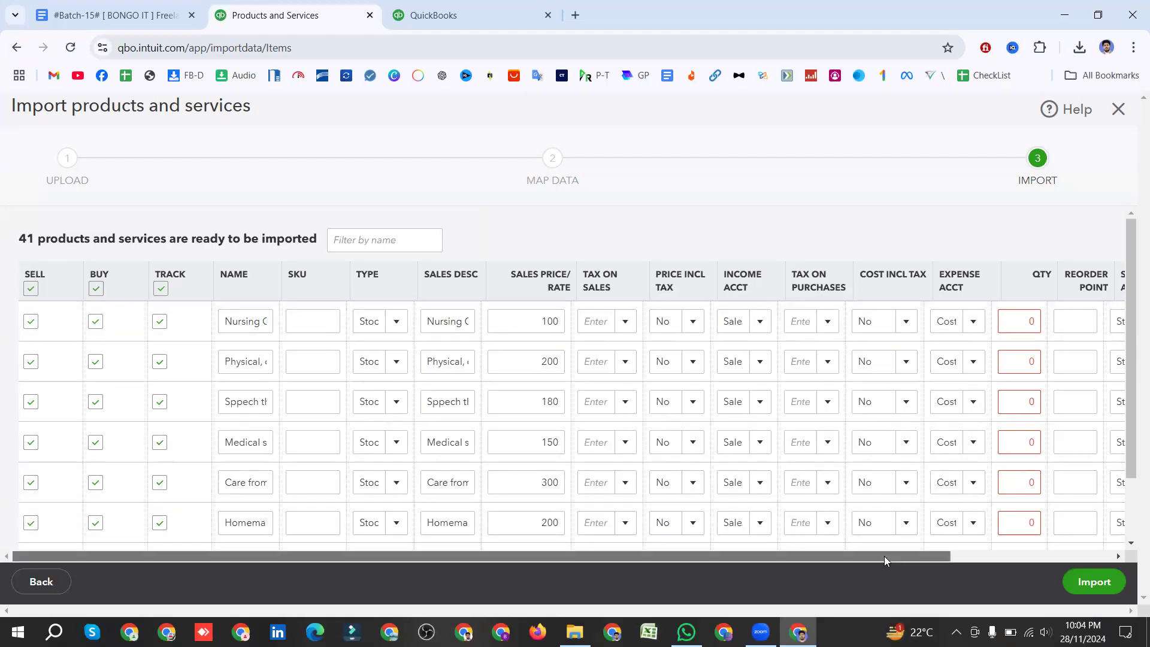
{"action": "left_click_drag", "start_coordinate": [884, 556], "coordinate": [1064, 560]}
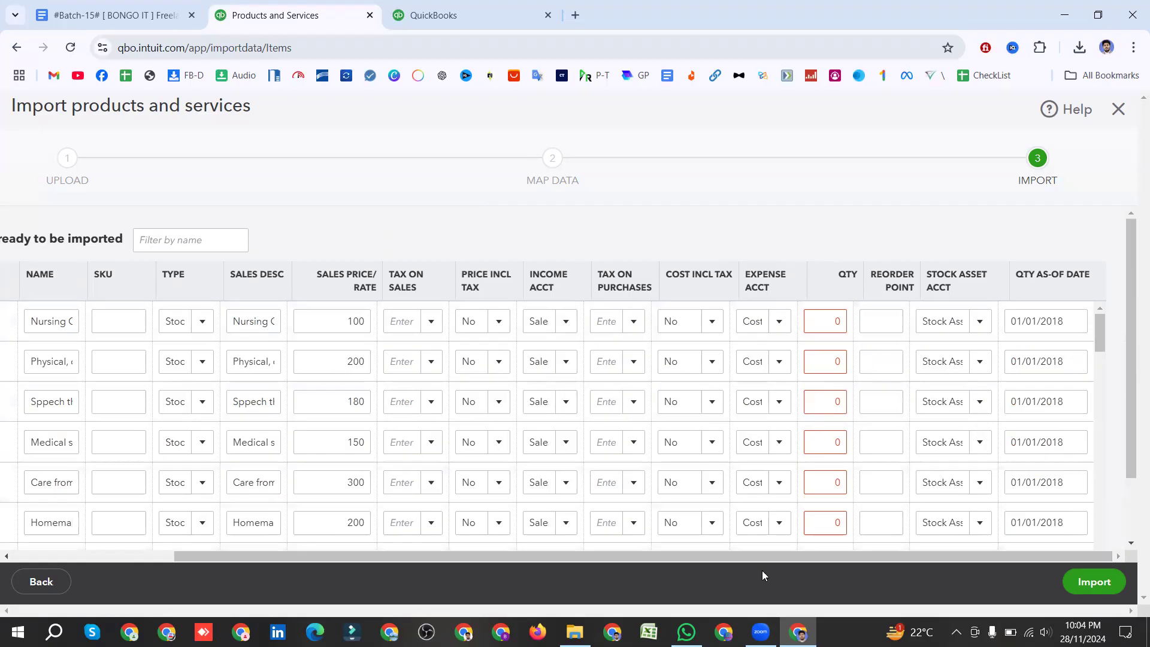
Step: Check which Type options are available for the first service row in the import preview
{"action": "left_click_drag", "start_coordinate": [780, 565], "coordinate": [368, 563]}
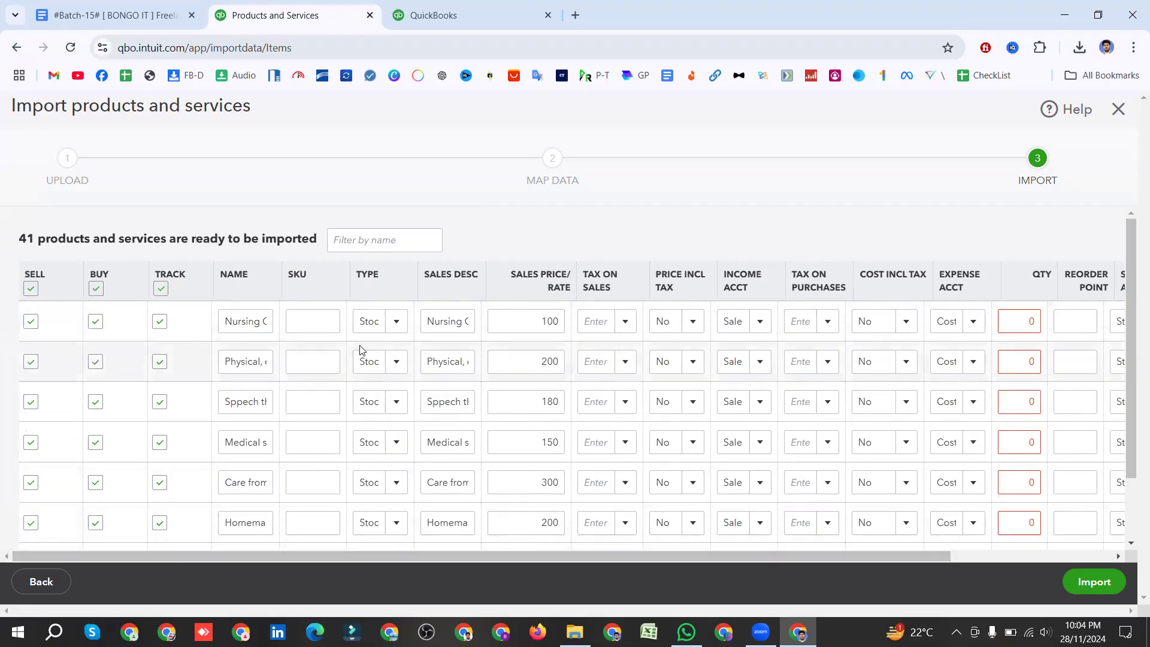
{"action": "left_click", "coordinate": [396, 322]}
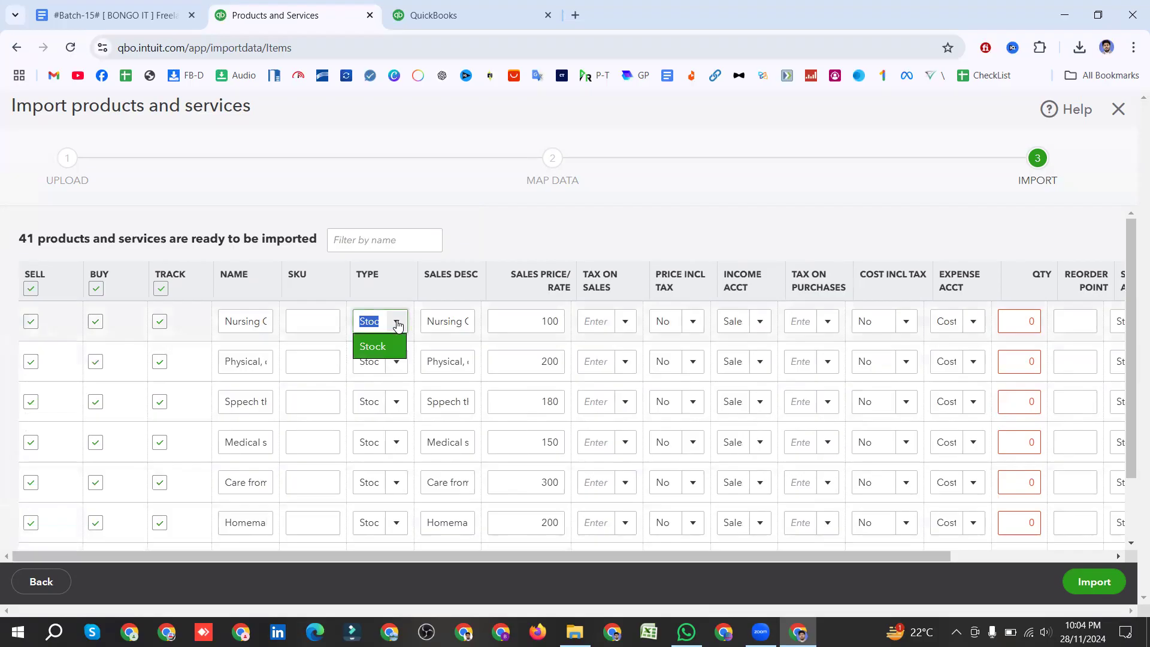
{"action": "left_click", "coordinate": [397, 324]}
{"action": "left_click", "coordinate": [397, 324]}
{"action": "left_click", "coordinate": [397, 324]}
{"action": "left_click", "coordinate": [397, 324]}
{"action": "left_click", "coordinate": [397, 324]}
{"action": "left_click", "coordinate": [397, 324]}
{"action": "scroll", "coordinate": [397, 324], "scroll_direction": "down", "scroll_amount": 5}
{"action": "scroll", "coordinate": [398, 326], "scroll_direction": "up", "scroll_amount": 5}
{"action": "left_click", "coordinate": [400, 325]}
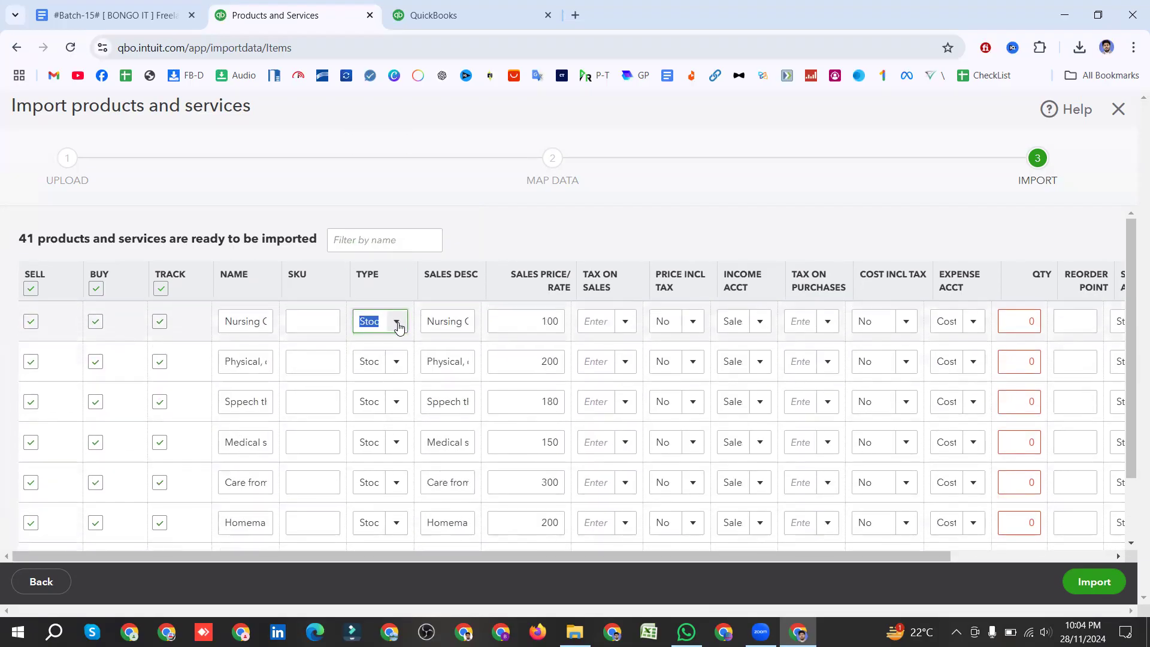
{"action": "left_click", "coordinate": [400, 325]}
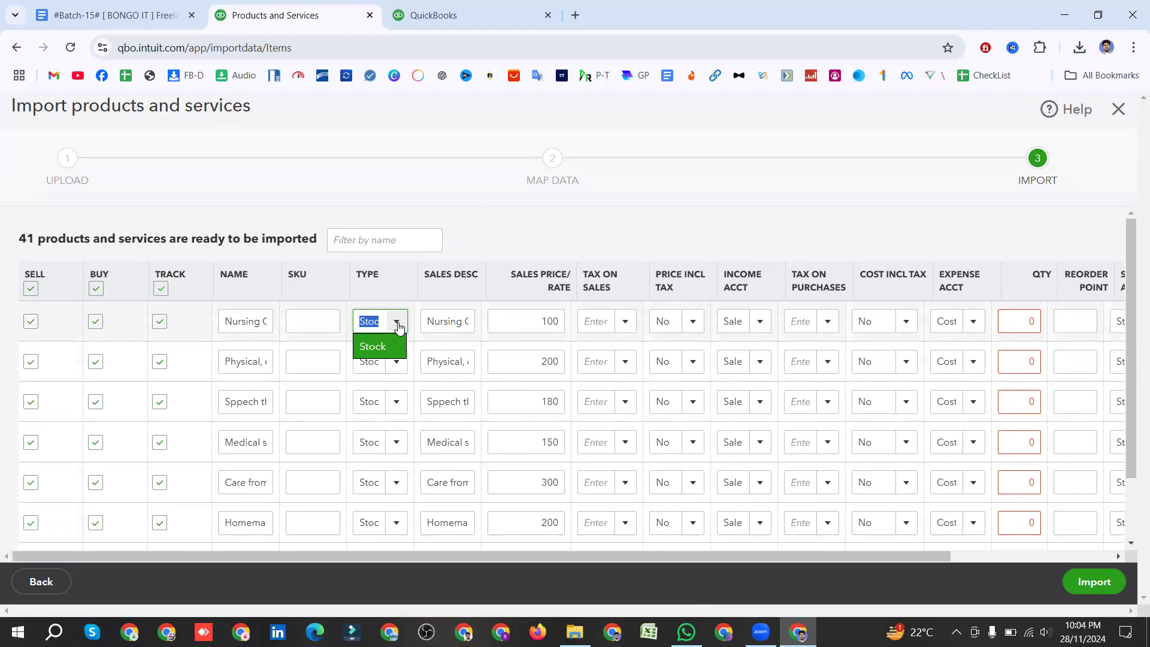
Step: Open the Products & services list in the other QuickBooks tab and check the additional options for adding items
{"action": "left_click", "coordinate": [430, 13]}
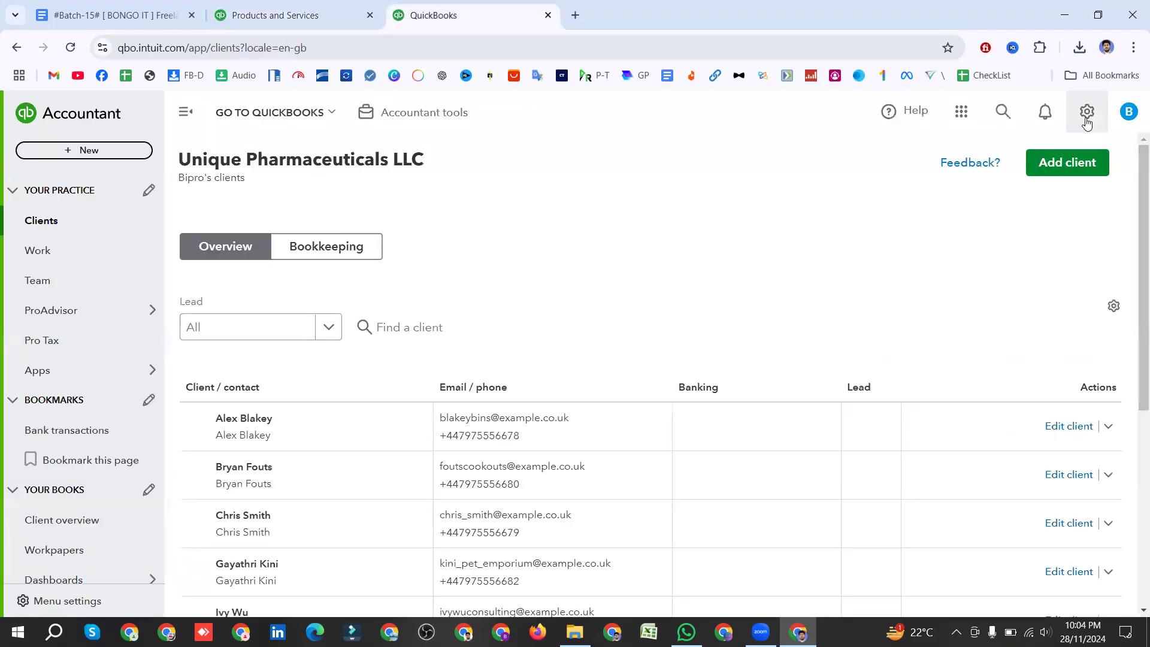
{"action": "scroll", "coordinate": [87, 509], "scroll_direction": "down", "scroll_amount": 5}
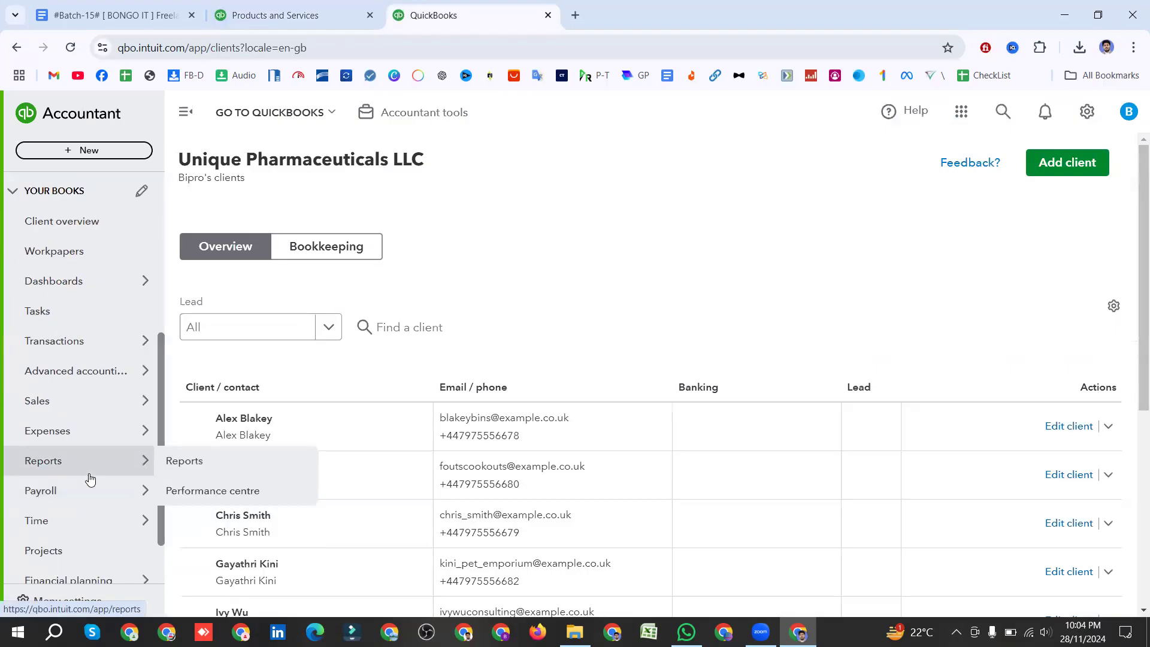
{"action": "mouse_move", "coordinate": [67, 400]}
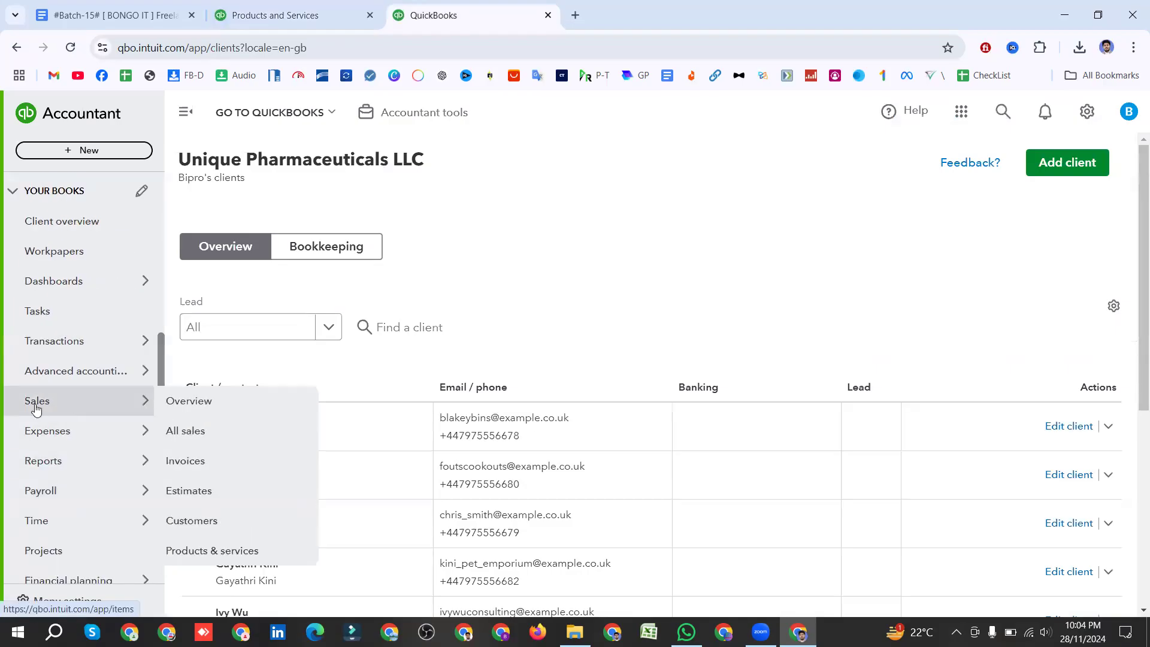
{"action": "left_click", "coordinate": [239, 552]}
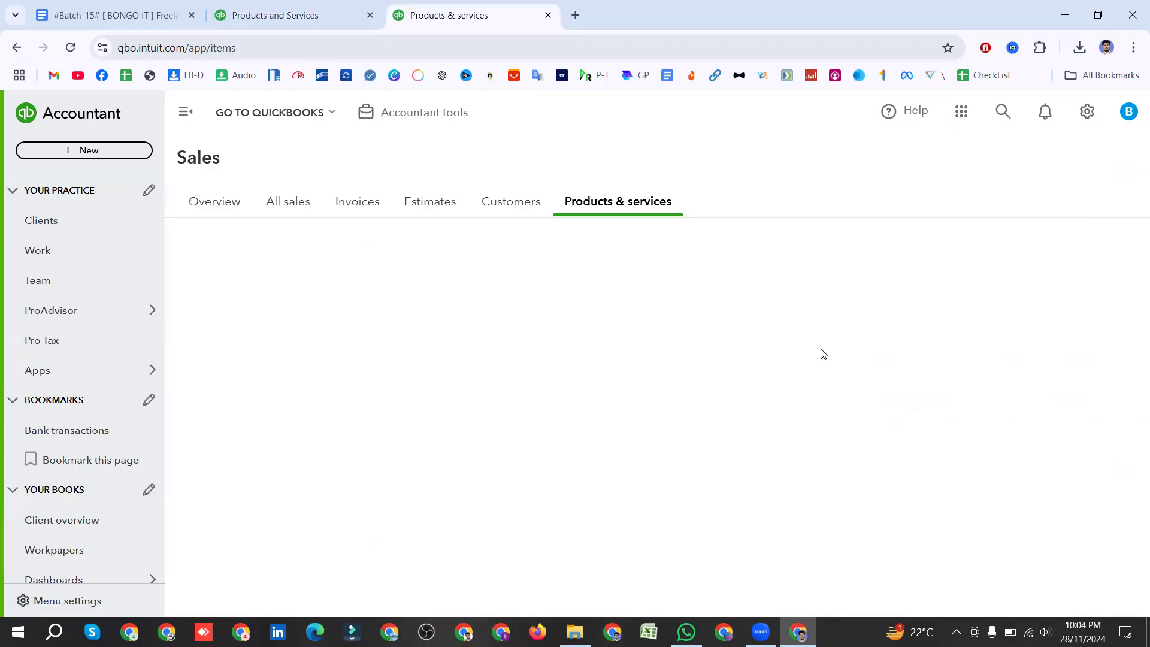
{"action": "left_click", "coordinate": [1105, 257]}
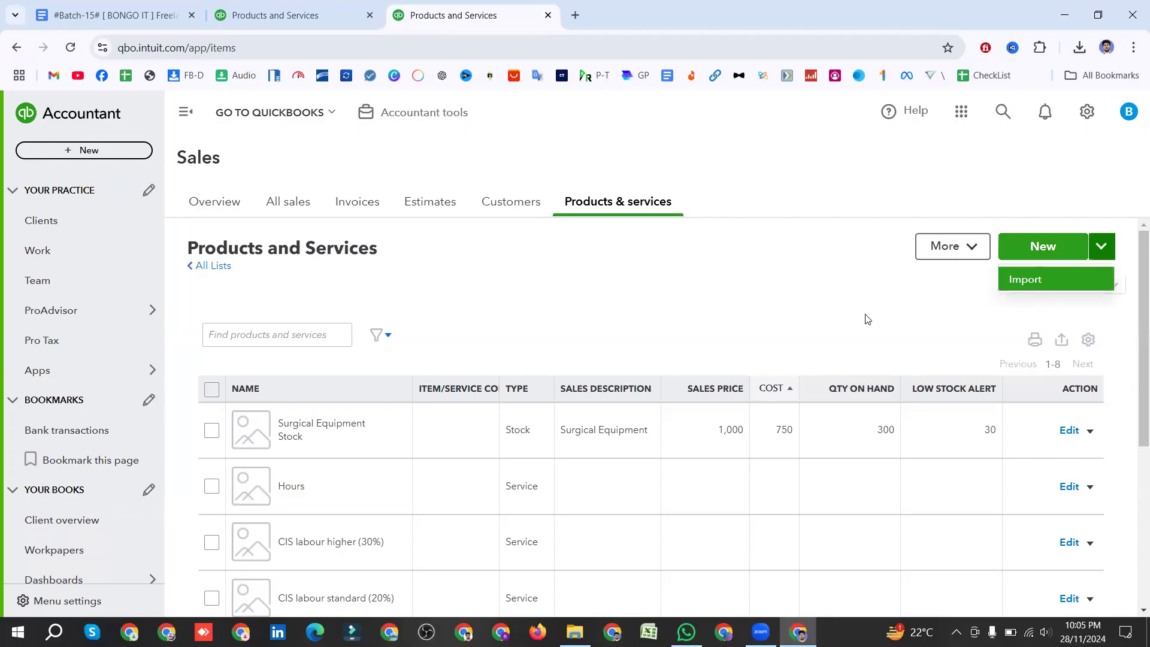
{"action": "left_click", "coordinate": [966, 287]}
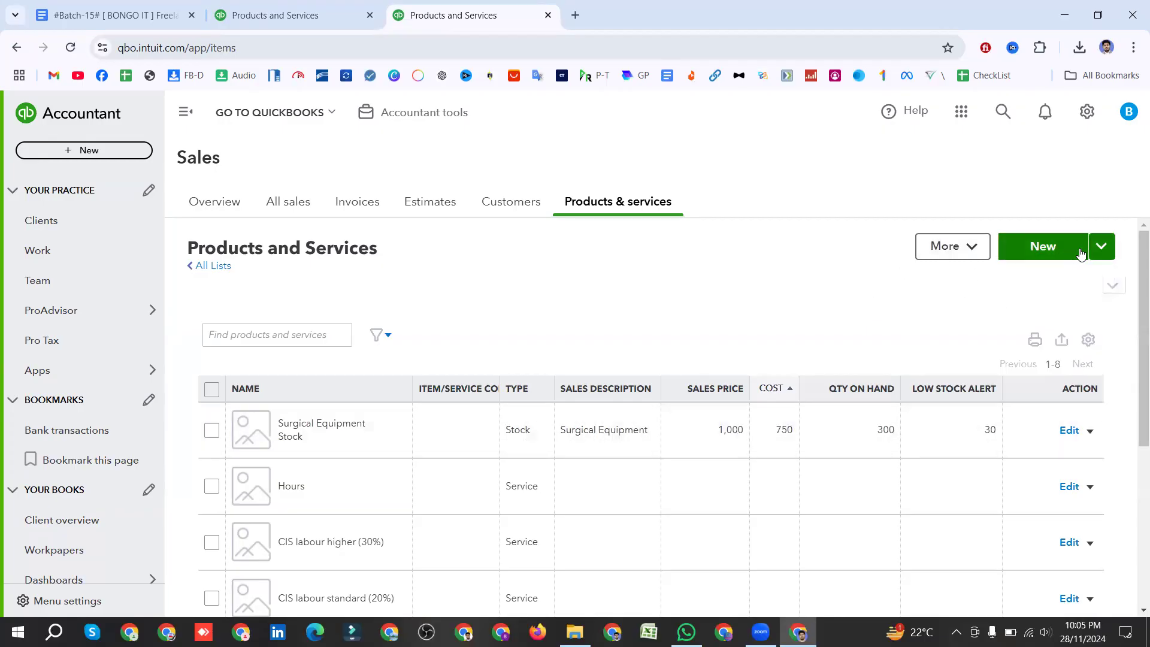
{"action": "left_click", "coordinate": [1099, 248]}
{"action": "left_click", "coordinate": [1009, 276]}
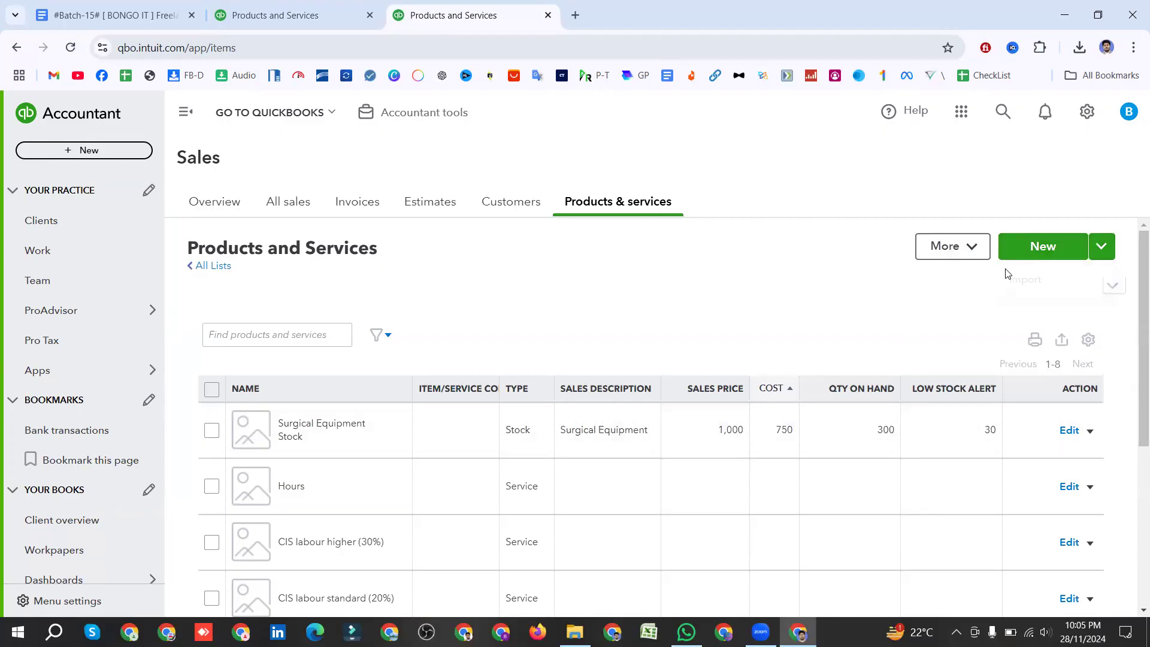
Step: Open a new Stock item form, check its category choices against the import preview, and close it without saving
{"action": "left_click", "coordinate": [1037, 256]}
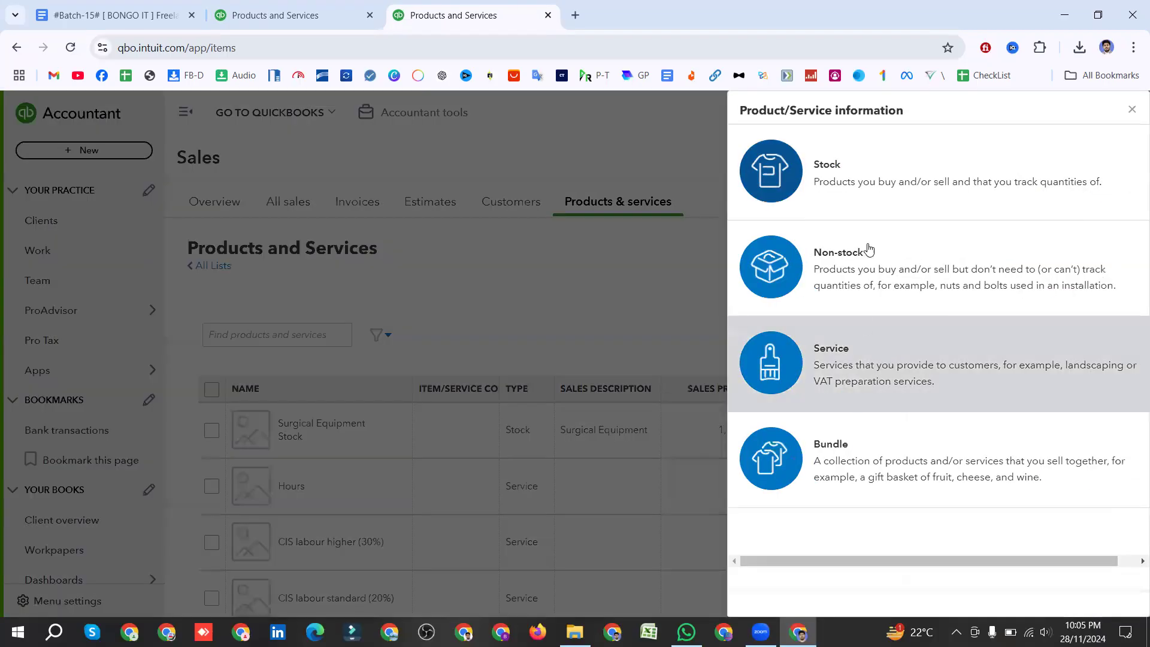
{"action": "left_click", "coordinate": [856, 193]}
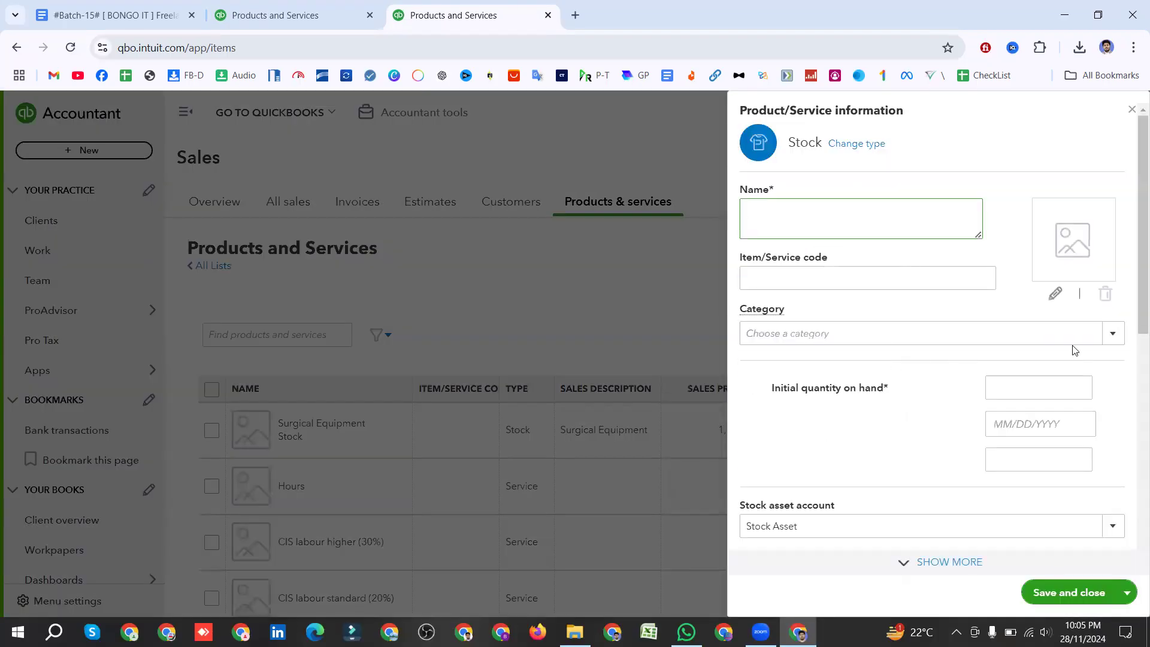
{"action": "left_click", "coordinate": [1111, 333]}
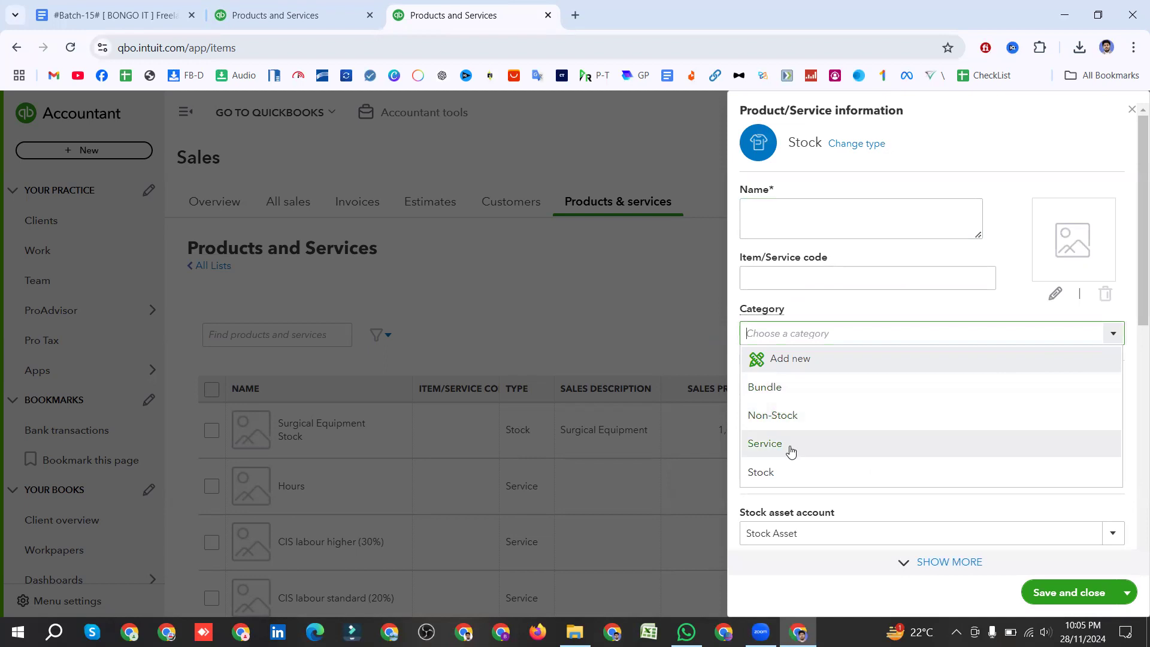
{"action": "left_click", "coordinate": [619, 284]}
{"action": "left_click", "coordinate": [282, 15]}
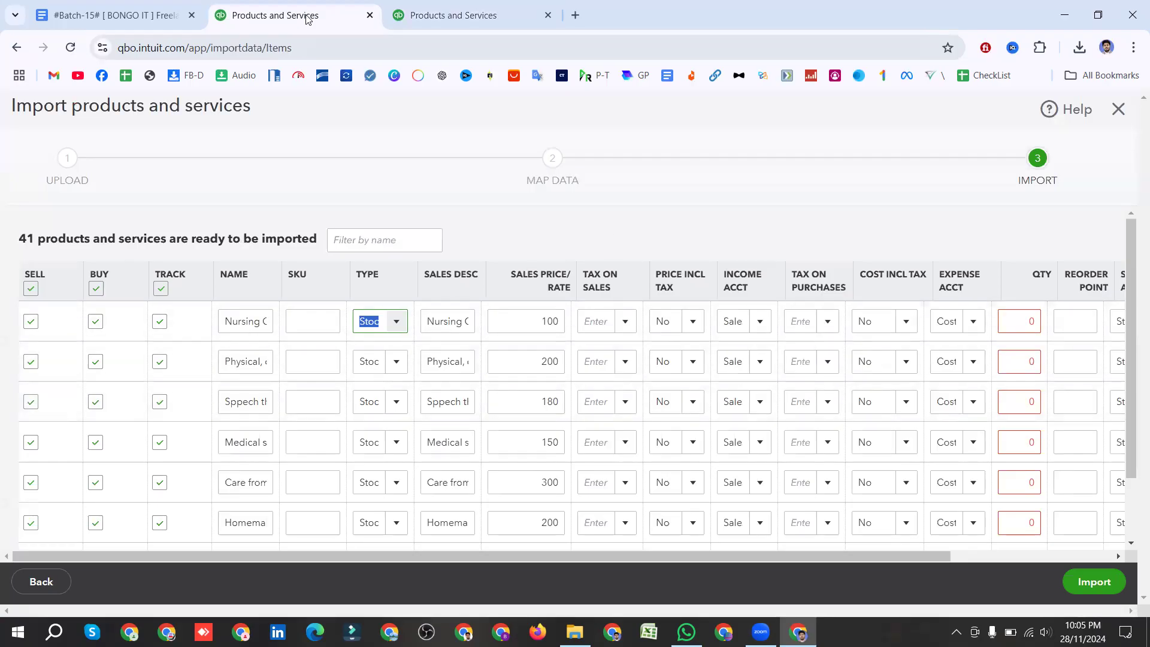
{"action": "left_click", "coordinate": [455, 15]}
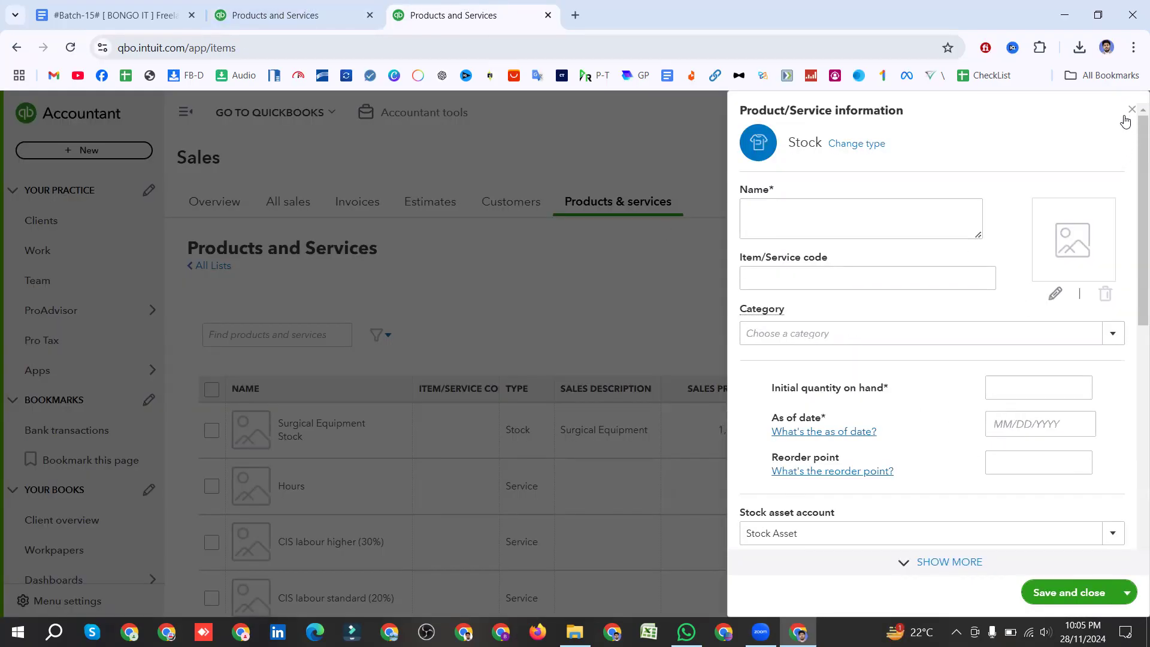
{"action": "left_click", "coordinate": [1107, 335]}
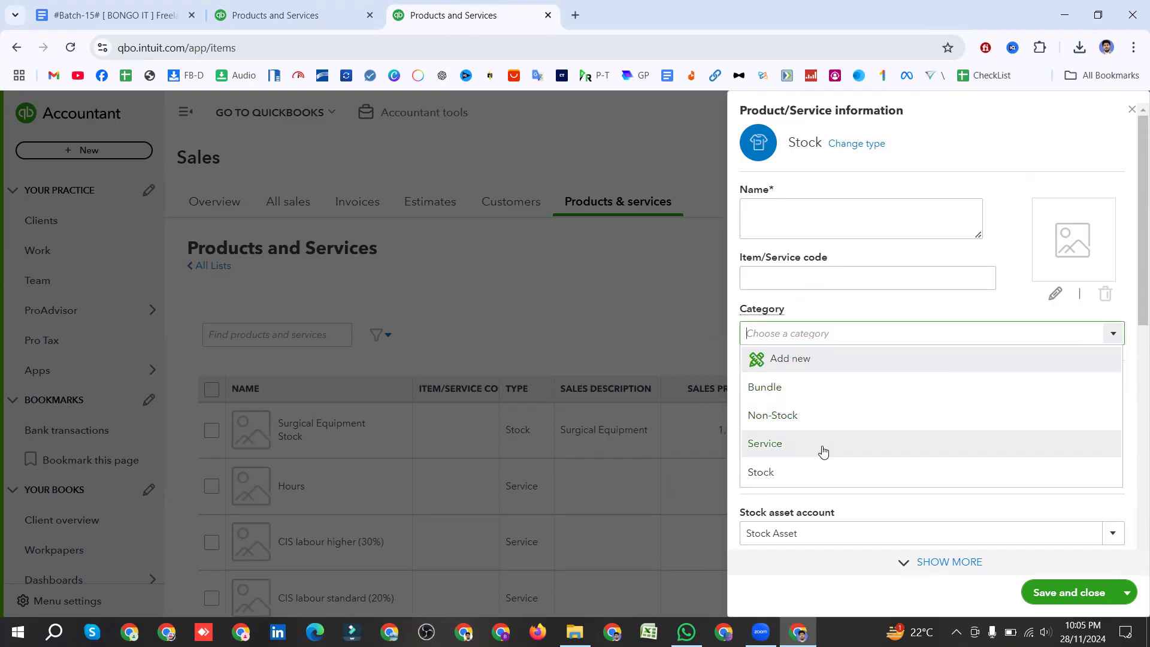
{"action": "left_click", "coordinate": [1131, 110]}
{"action": "left_click", "coordinate": [1131, 110]}
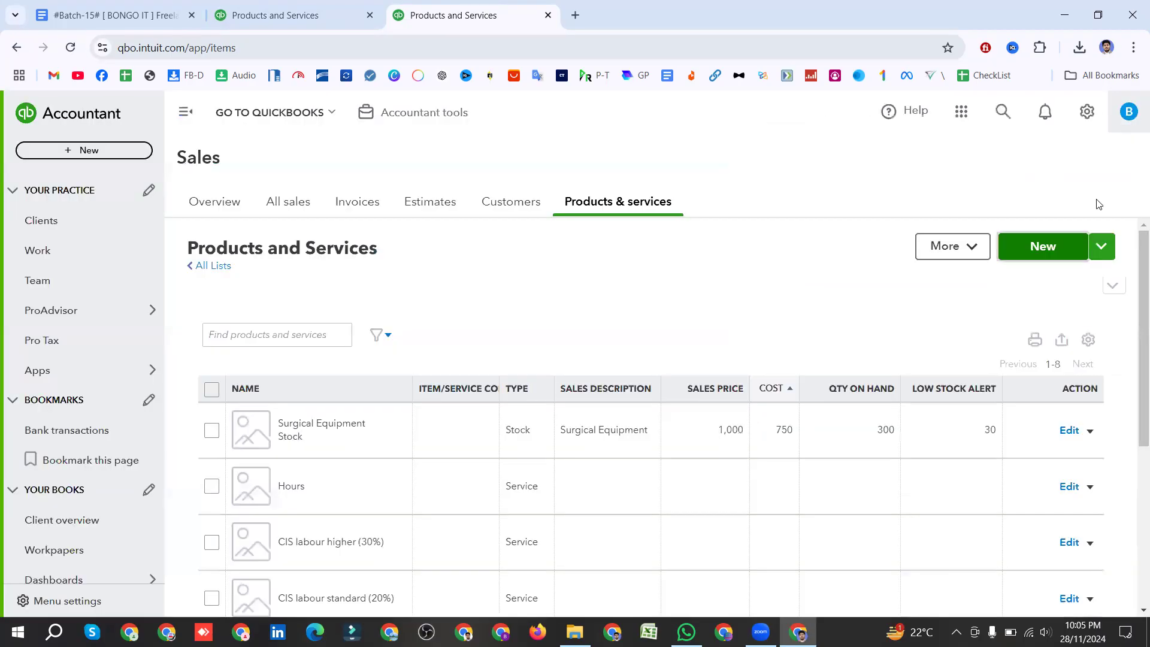
Step: Review the item types offered for a new product or service and the types of the existing list items
{"action": "left_click", "coordinate": [1048, 246]}
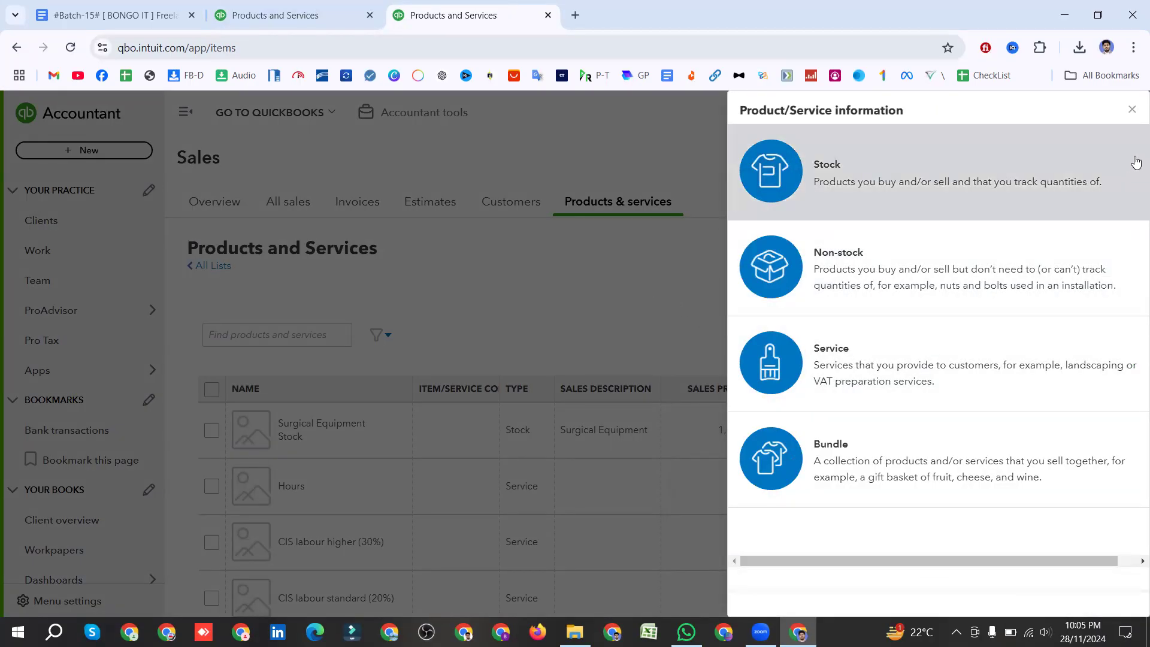
{"action": "left_click", "coordinate": [1131, 110]}
{"action": "scroll", "coordinate": [629, 352], "scroll_direction": "down", "scroll_amount": 5}
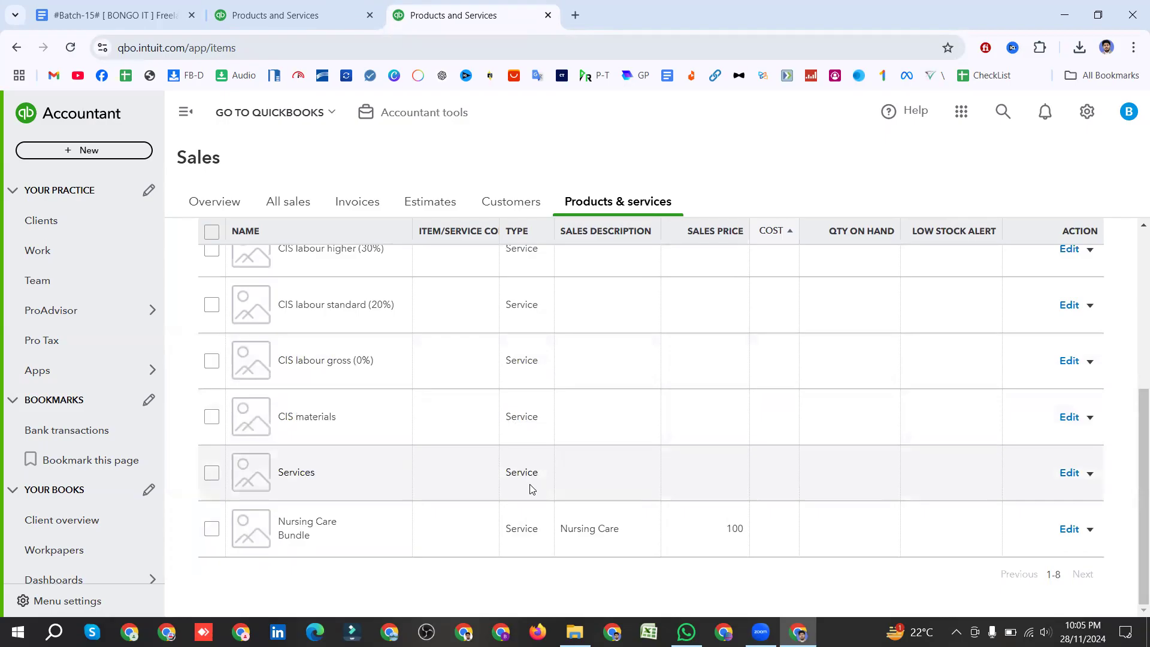
Step: Return to the import preview and check the Type options on several rows, including Clothing and the first service
{"action": "left_click", "coordinate": [305, 12]}
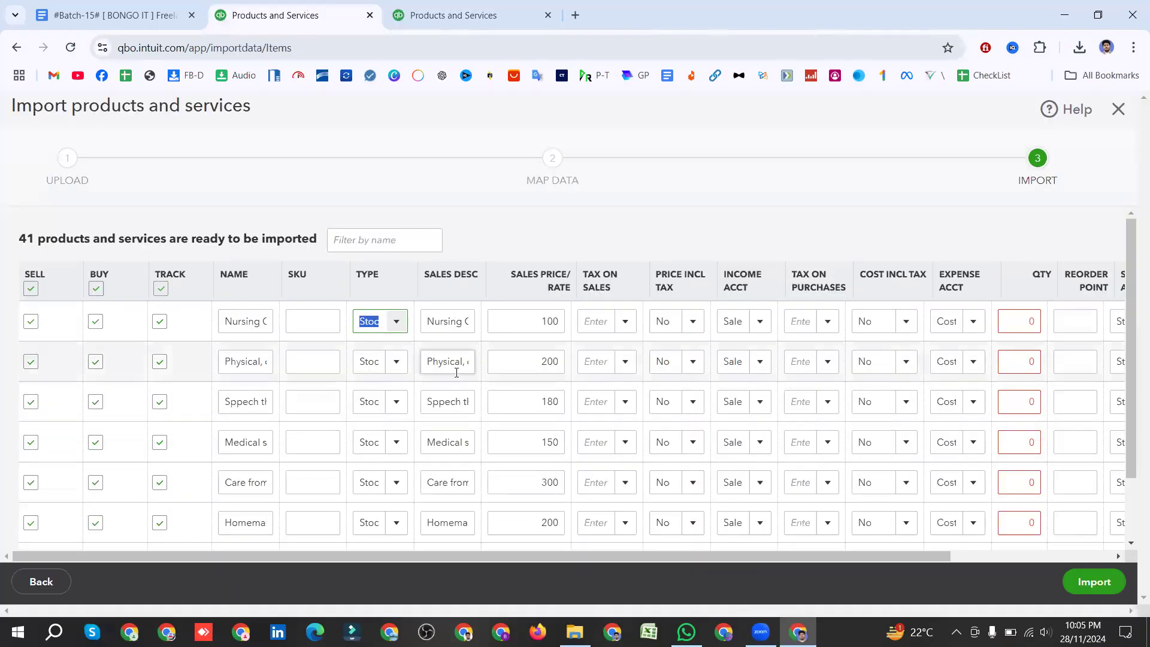
{"action": "left_click", "coordinate": [393, 403]}
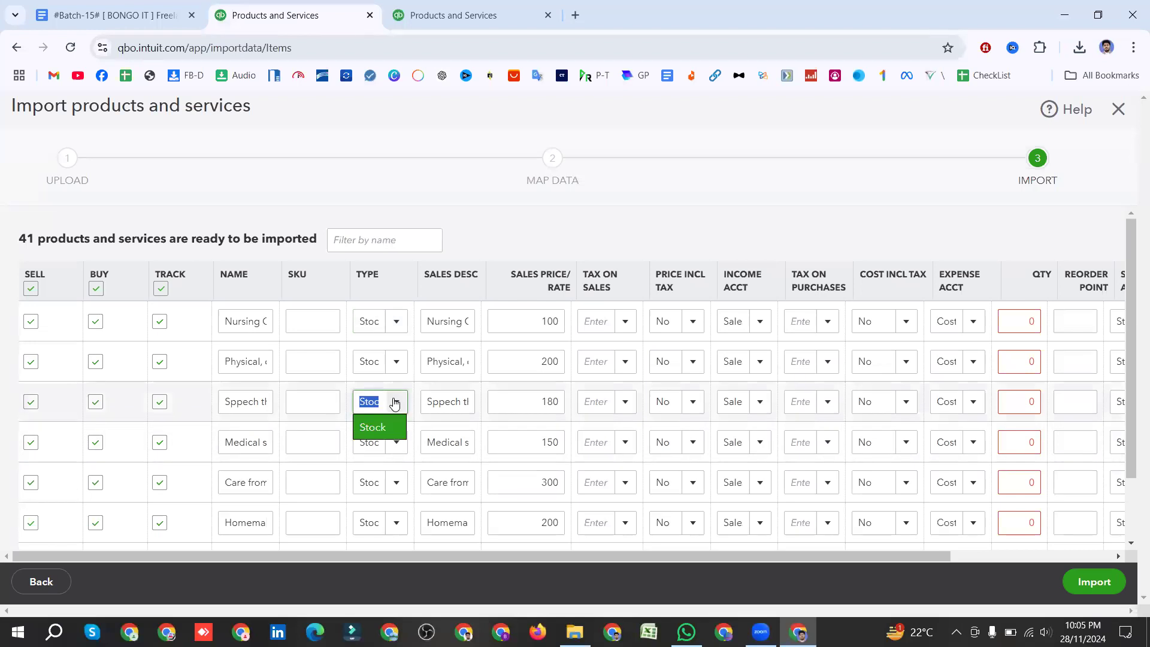
{"action": "left_click", "coordinate": [481, 222]}
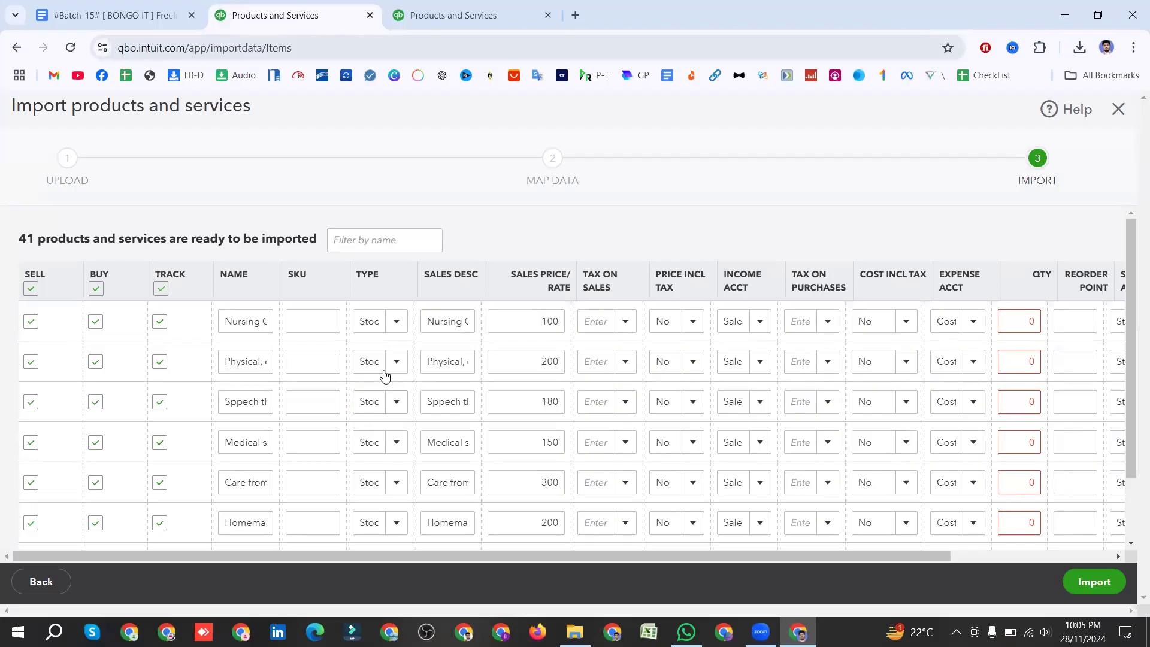
{"action": "scroll", "coordinate": [398, 371], "scroll_direction": "down", "scroll_amount": 4}
{"action": "scroll", "coordinate": [399, 431], "scroll_direction": "down", "scroll_amount": 8}
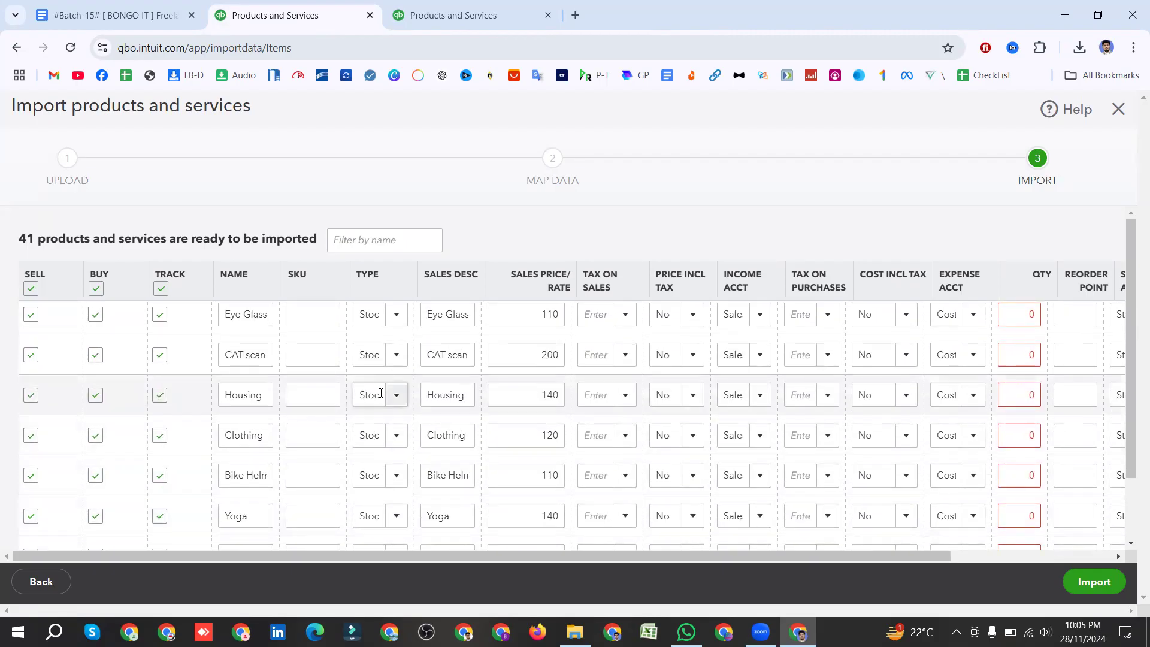
{"action": "left_click", "coordinate": [399, 437]}
{"action": "left_click", "coordinate": [398, 436]}
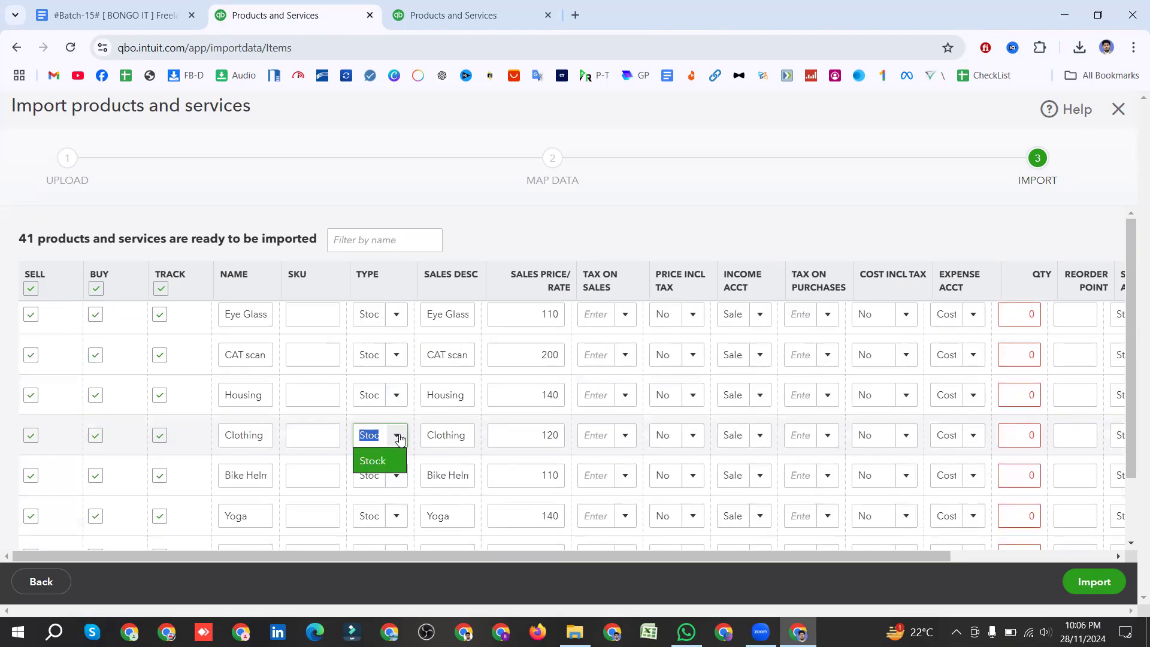
{"action": "scroll", "coordinate": [401, 439], "scroll_direction": "down", "scroll_amount": 10}
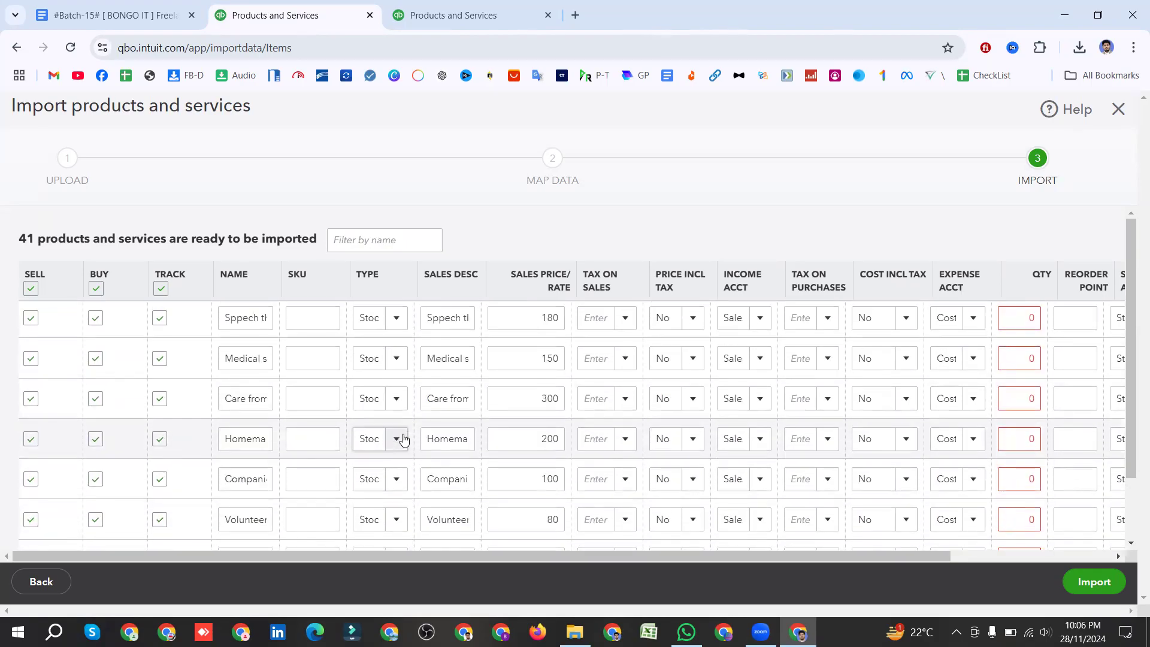
{"action": "left_click", "coordinate": [397, 321]}
{"action": "left_click", "coordinate": [397, 321]}
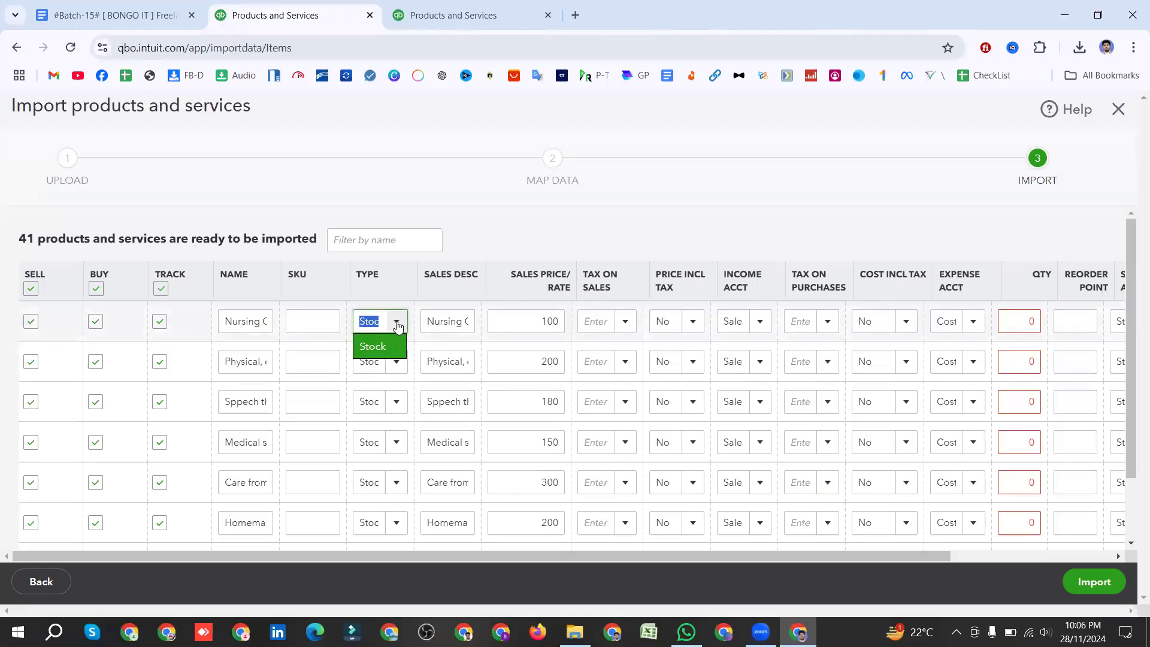
{"action": "left_click", "coordinate": [396, 325]}
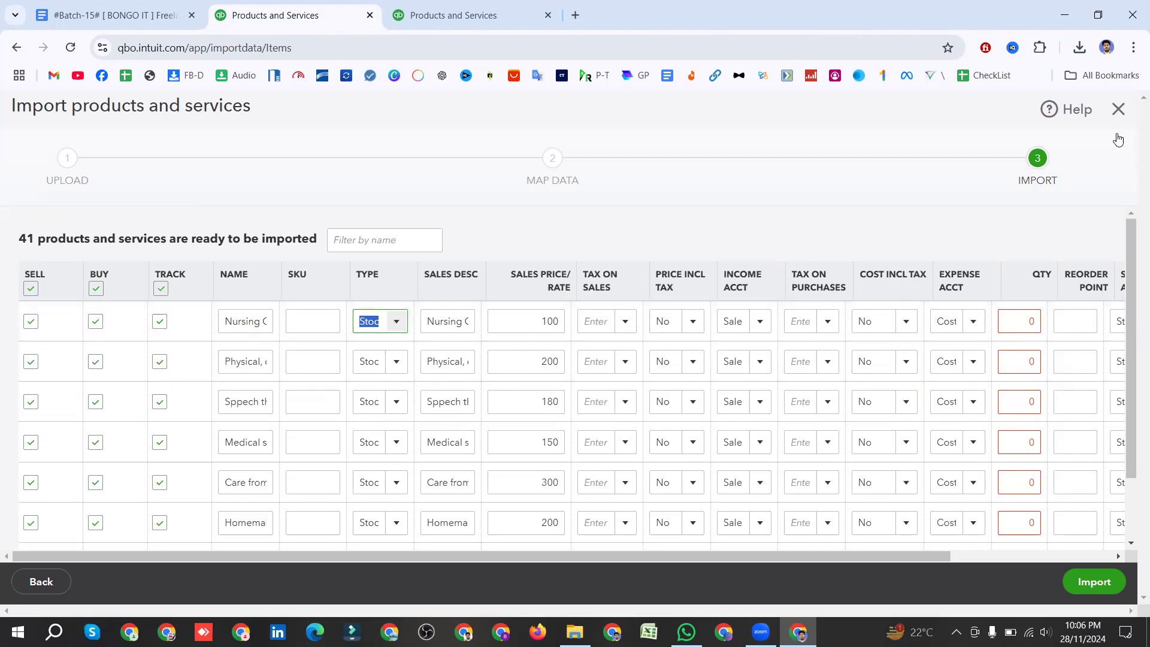
Step: Leave the products and services import without saving and return to the Products and Services list
{"action": "left_click", "coordinate": [1118, 114]}
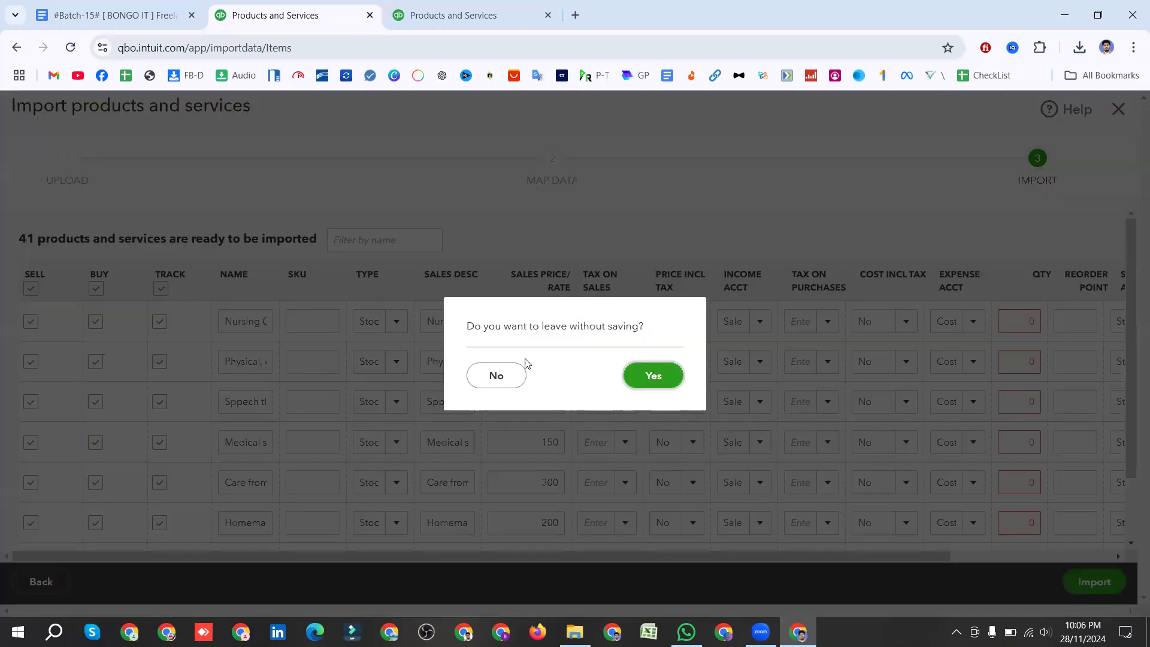
{"action": "left_click", "coordinate": [660, 383]}
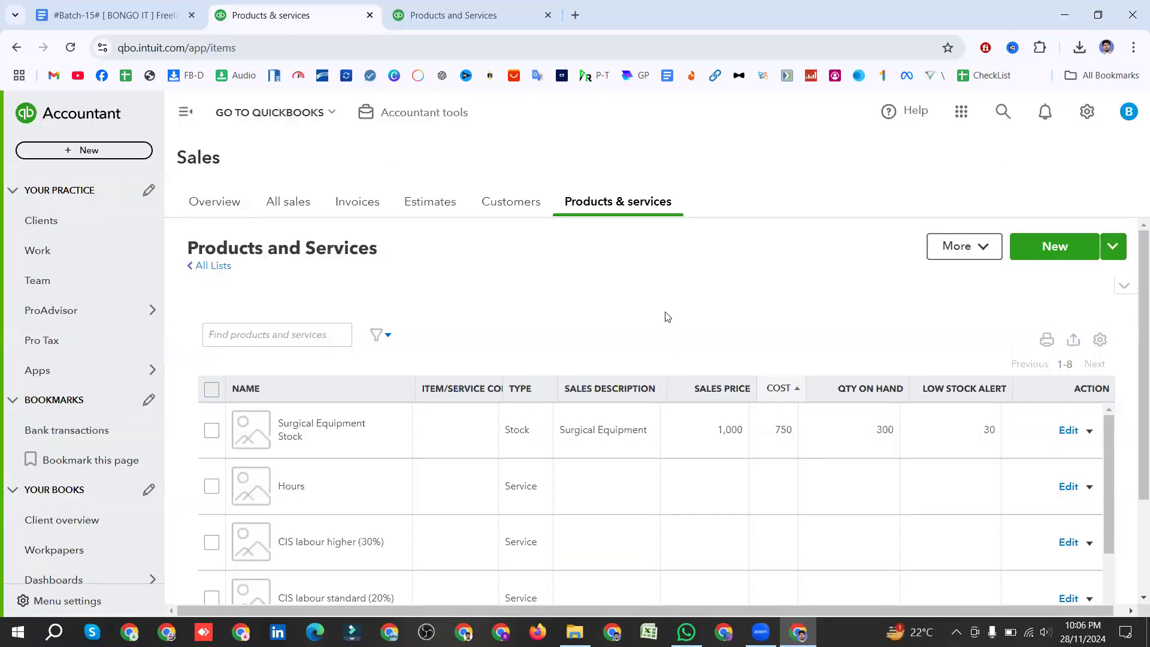
Step: Duplicate the Services workbook on the desktop and rename the copy as Stocks
{"action": "left_click", "coordinate": [1063, 8]}
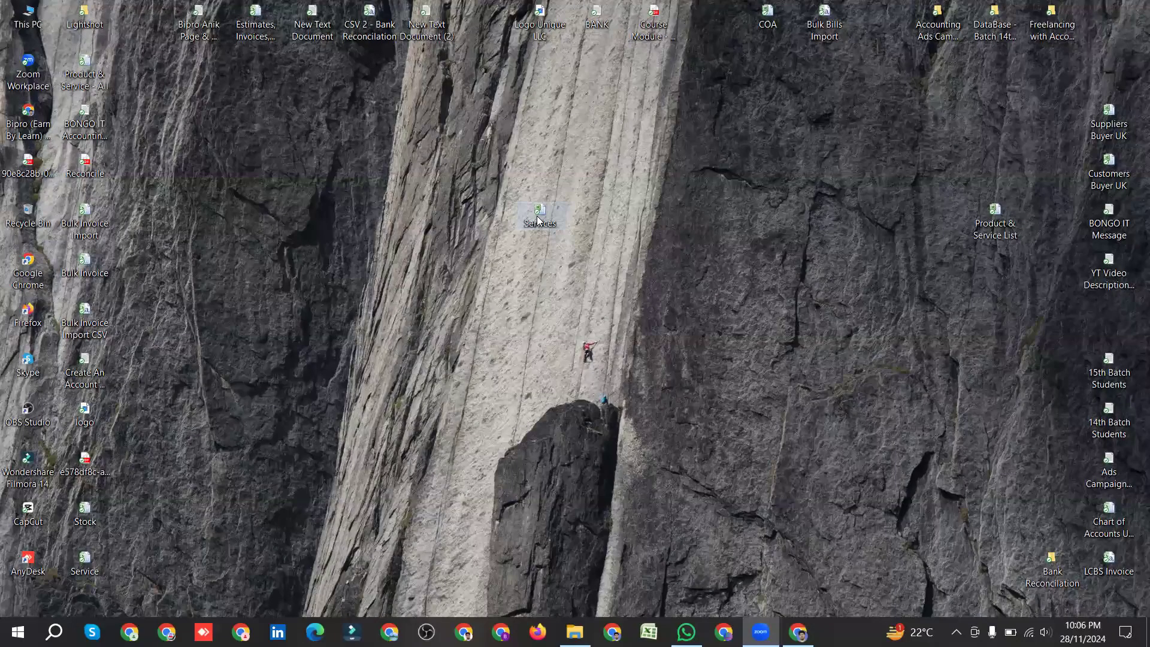
{"action": "right_click", "coordinate": [538, 219]}
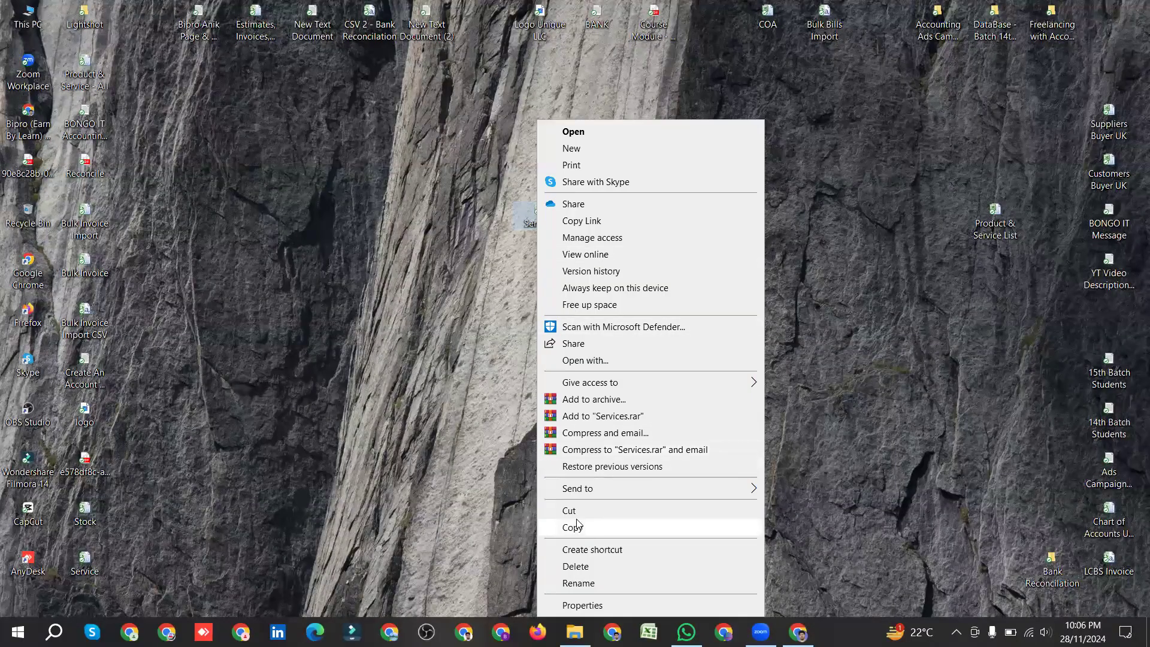
{"action": "left_click", "coordinate": [573, 527]}
{"action": "right_click", "coordinate": [672, 239]}
{"action": "left_click", "coordinate": [713, 310]}
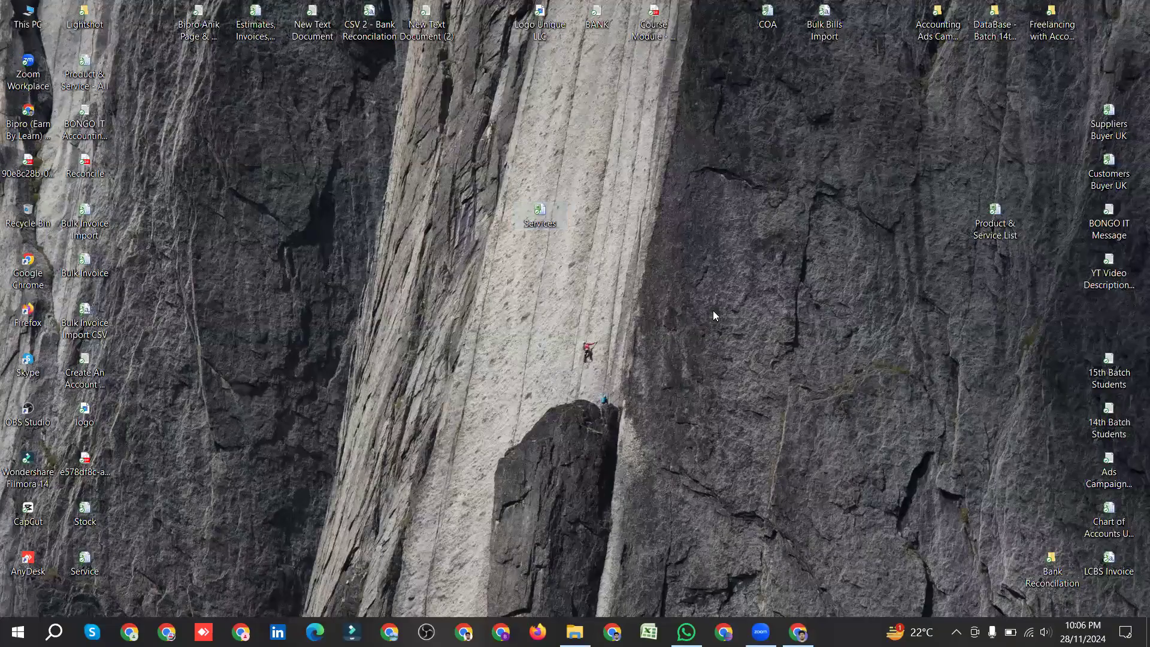
{"action": "left_click", "coordinate": [663, 233]}
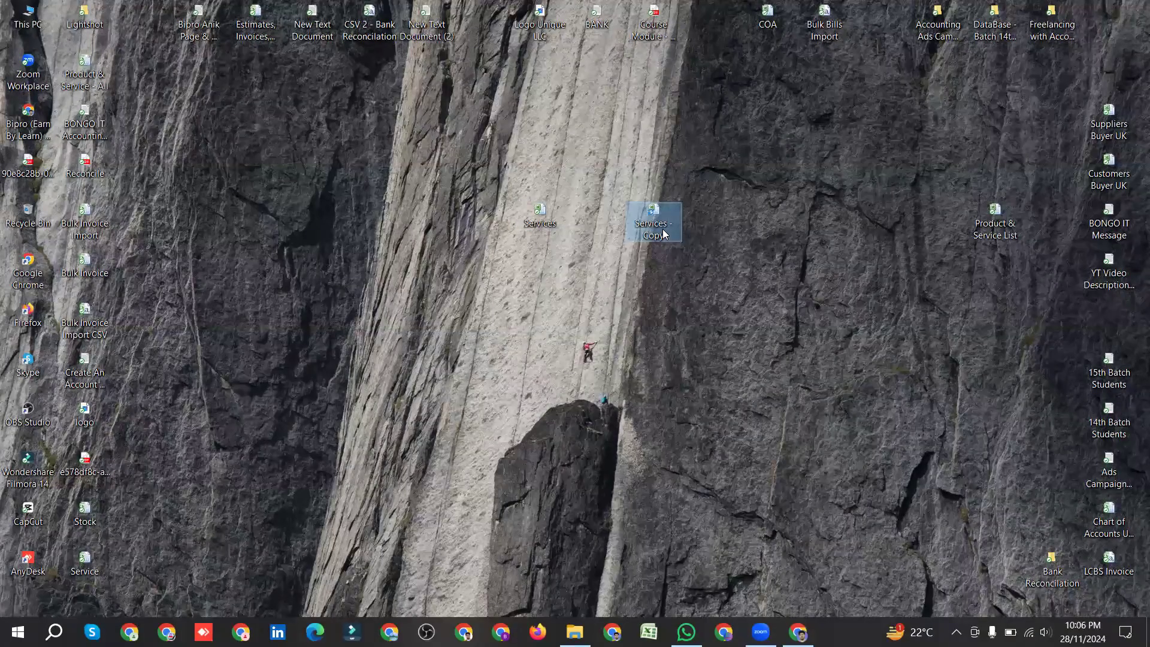
{"action": "key", "text": "BackSpace"}
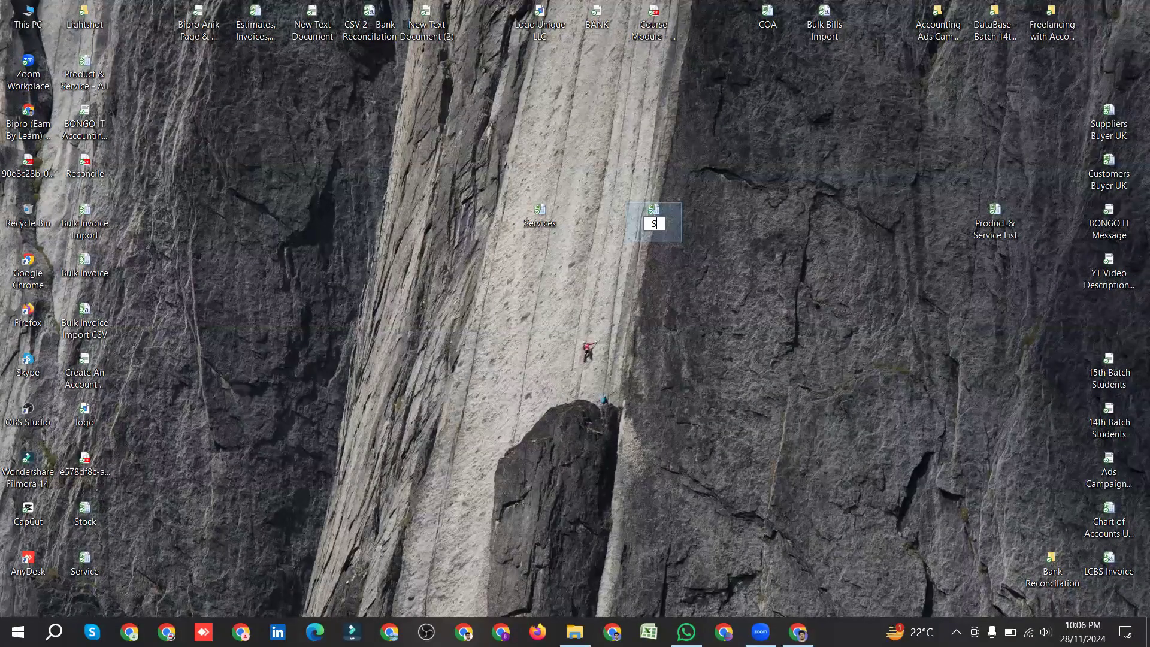
{"action": "type", "text": "Stocks"}
{"action": "key", "text": "Return"}
Step: Open the Stocks workbook in Excel and delete rows 2 to 46, keeping only the header row
{"action": "left_click_drag", "start_coordinate": [149, 30], "coordinate": [678, 246]}
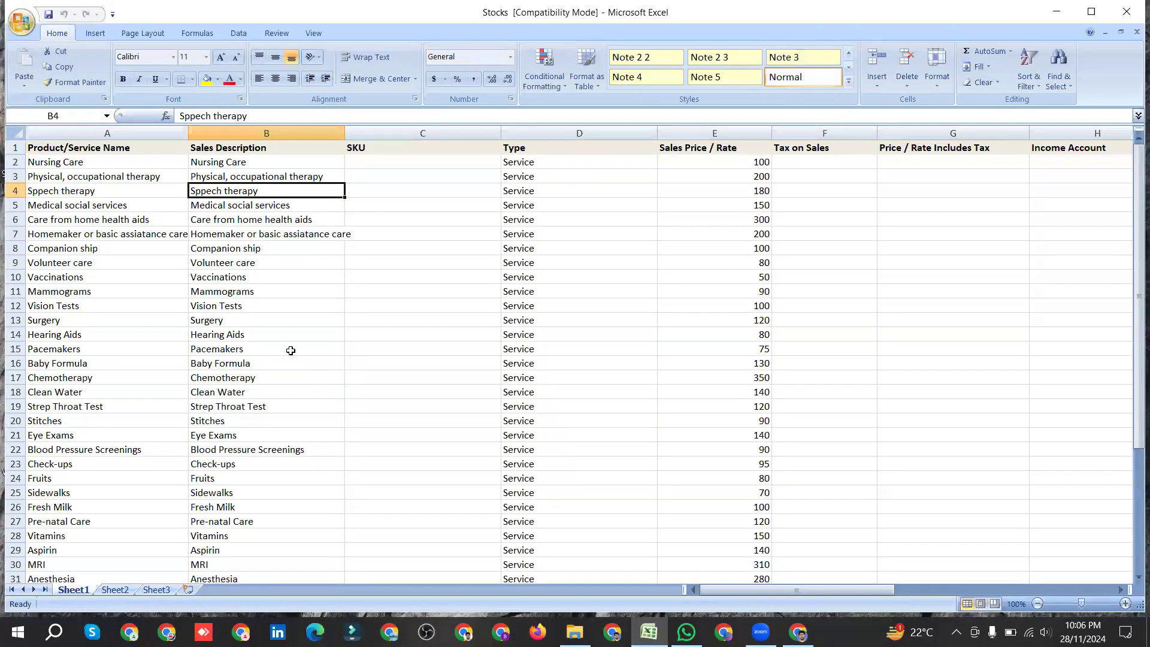
{"action": "left_click_drag", "start_coordinate": [15, 162], "coordinate": [12, 454]}
{"action": "right_click", "coordinate": [98, 334]}
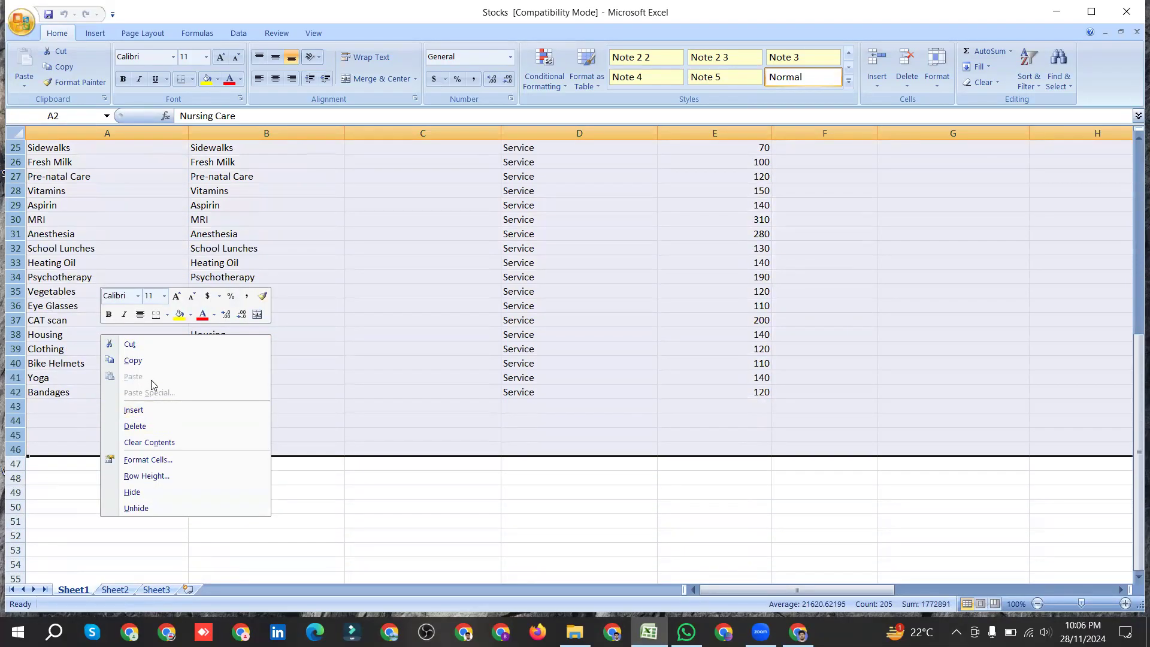
{"action": "left_click", "coordinate": [159, 425]}
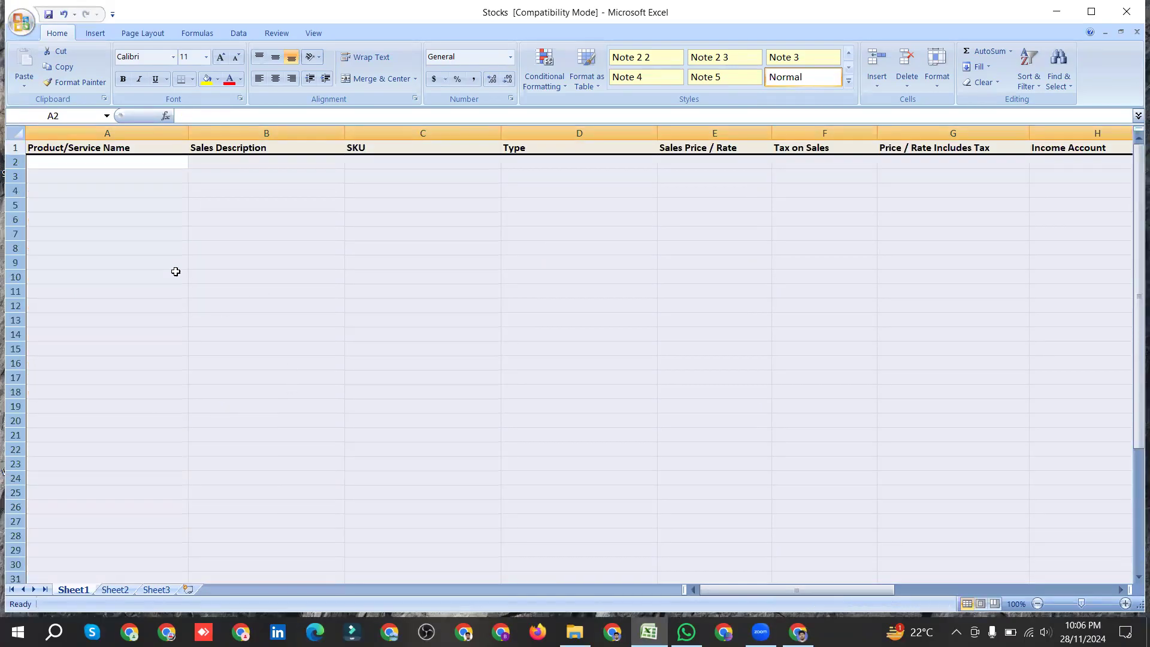
{"action": "left_click", "coordinate": [174, 274]}
{"action": "left_click", "coordinate": [109, 163]}
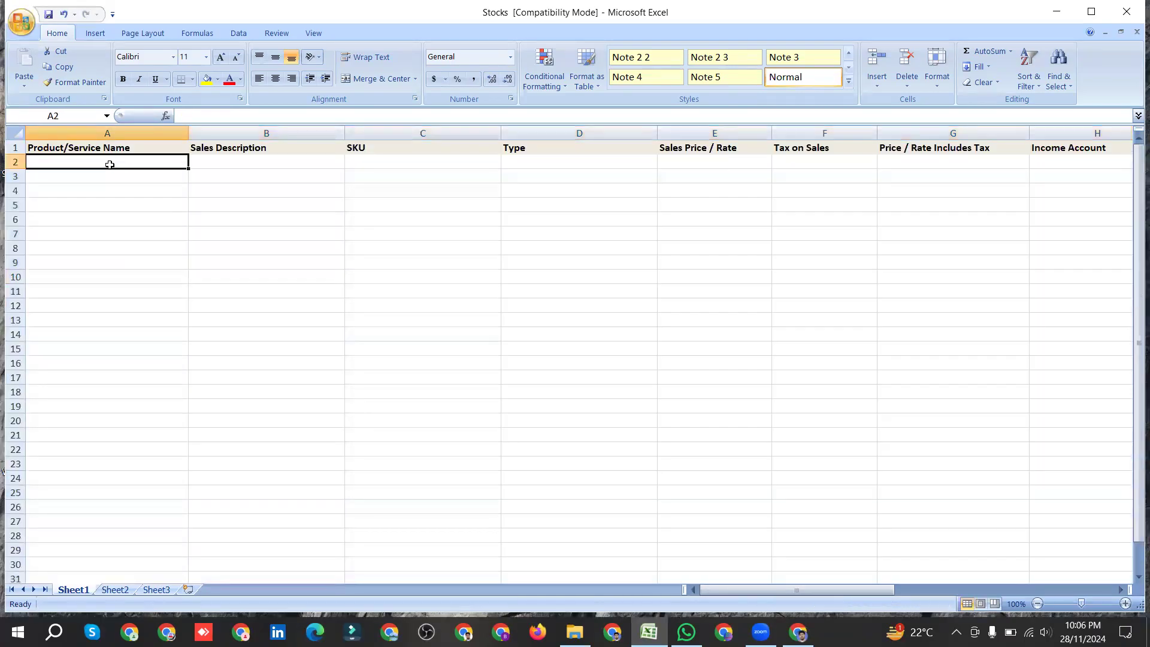
Step: Open the Product & Service List workbook from the desktop and copy the stock item names in A43:A96
{"action": "left_click", "coordinate": [649, 632]}
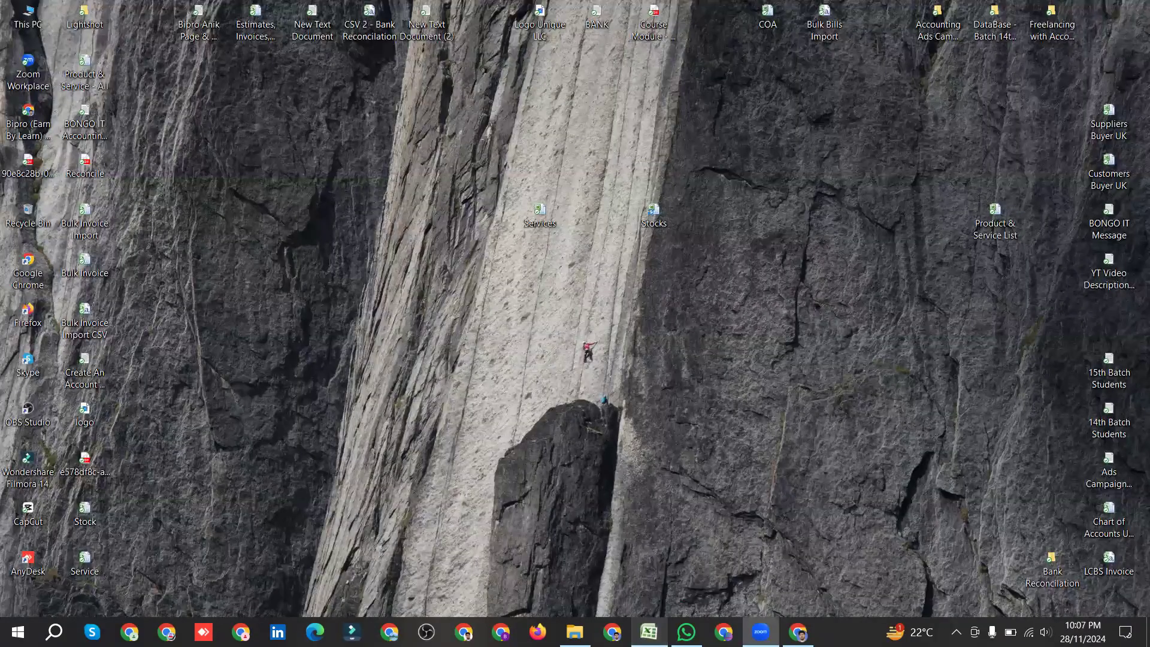
{"action": "double_click", "coordinate": [988, 218]}
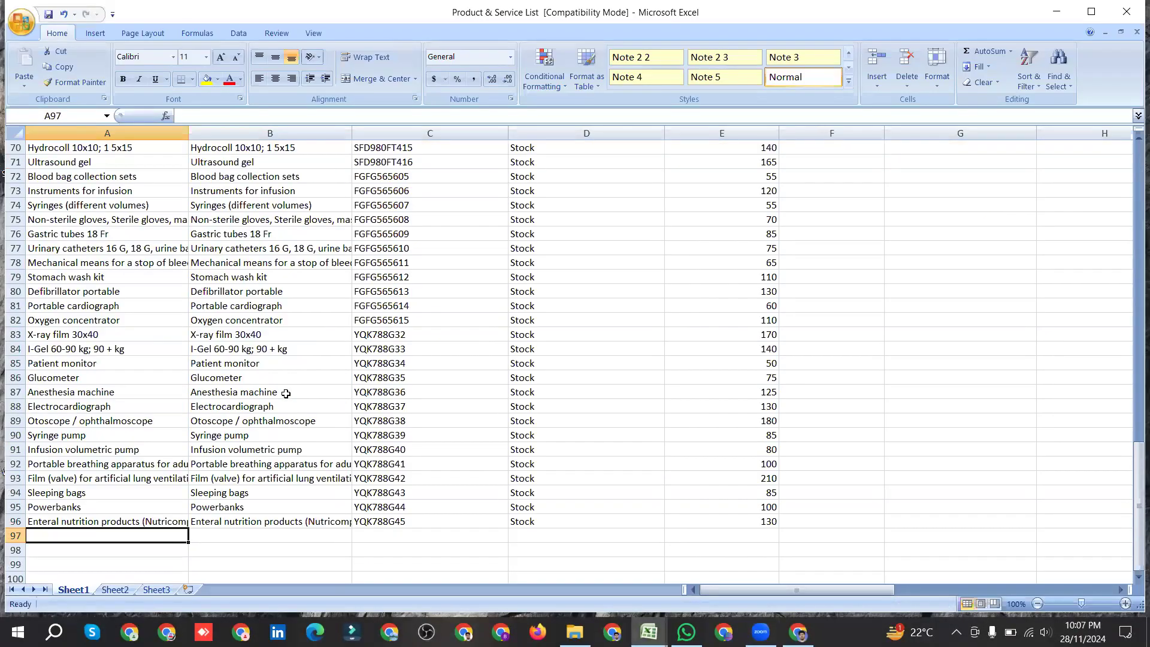
{"action": "left_click", "coordinate": [380, 506]}
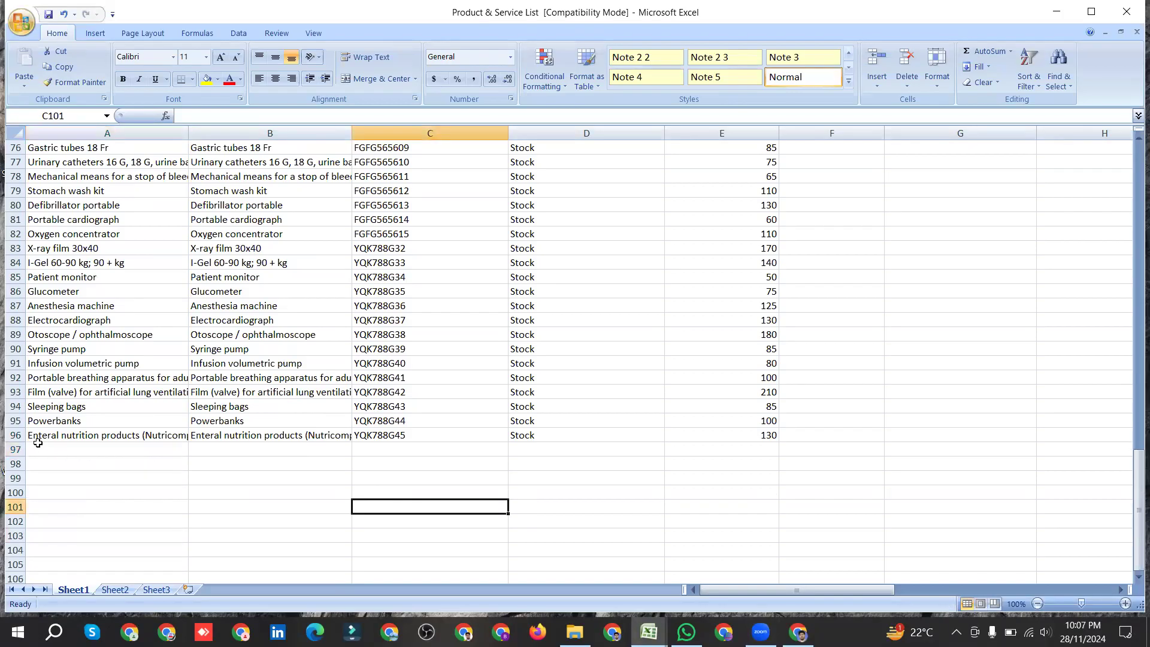
{"action": "scroll", "coordinate": [79, 430], "scroll_direction": "up", "scroll_amount": 12}
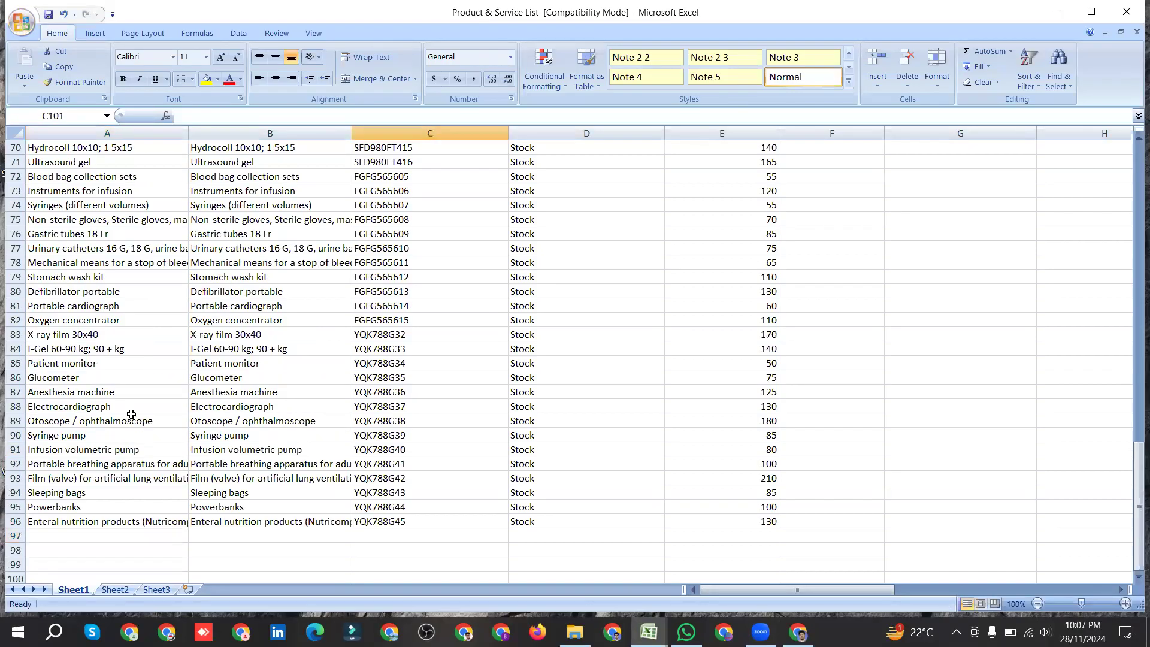
{"action": "scroll", "coordinate": [53, 225], "scroll_direction": "up", "scroll_amount": 1}
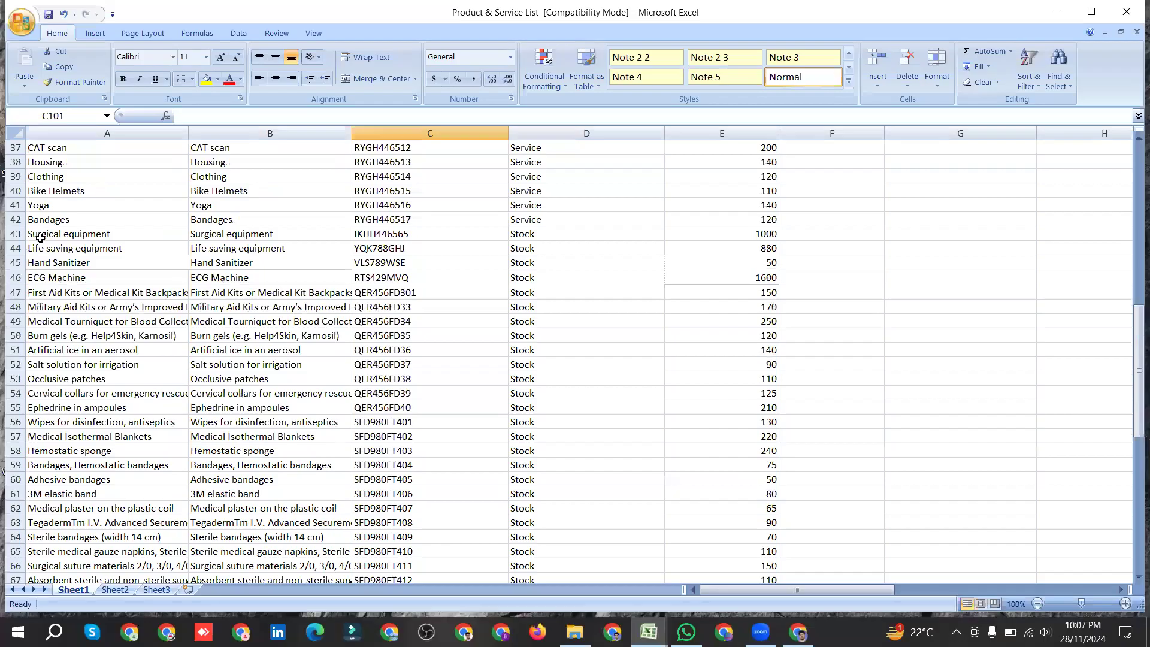
{"action": "left_click_drag", "start_coordinate": [99, 234], "coordinate": [158, 478]}
{"action": "right_click", "coordinate": [95, 304]}
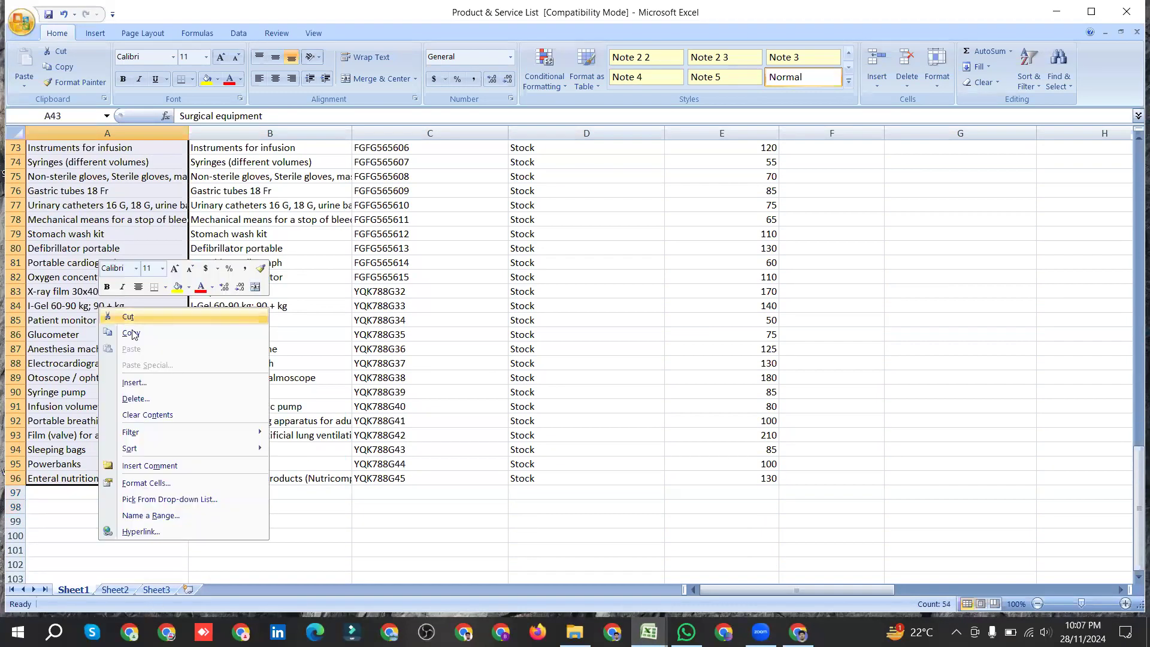
{"action": "left_click", "coordinate": [128, 333]}
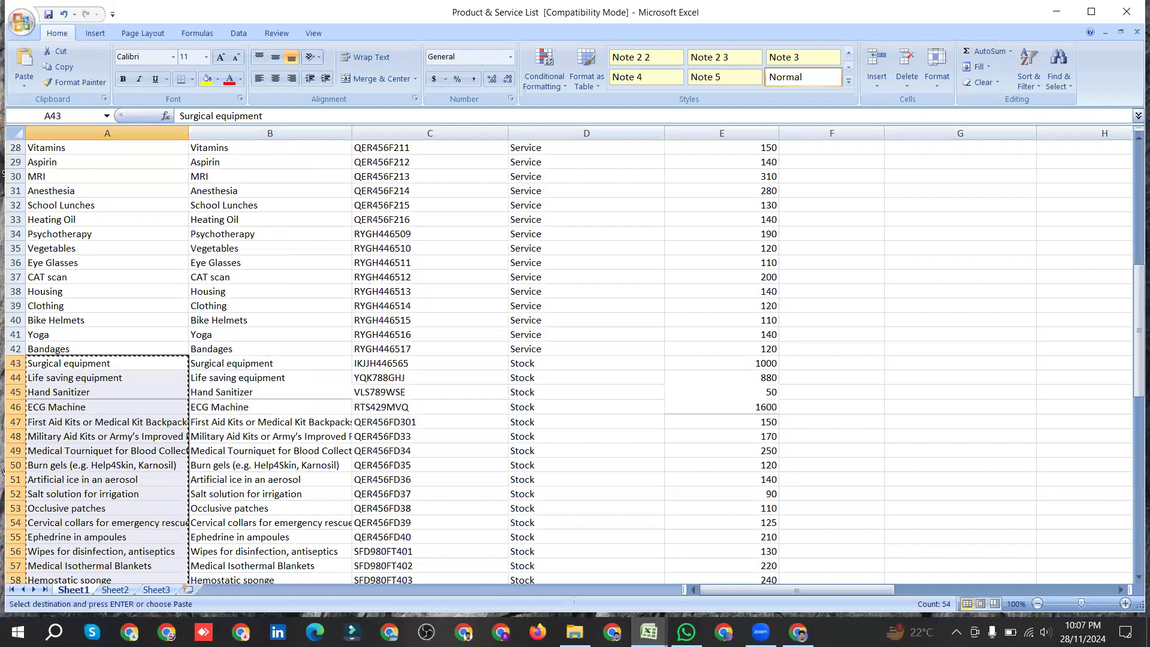
Step: Paste the copied names into the Stocks workbook under Product/Service Name from A2 and under Sales Description from B2
{"action": "mouse_move", "coordinate": [648, 631]}
{"action": "left_click", "coordinate": [569, 556]}
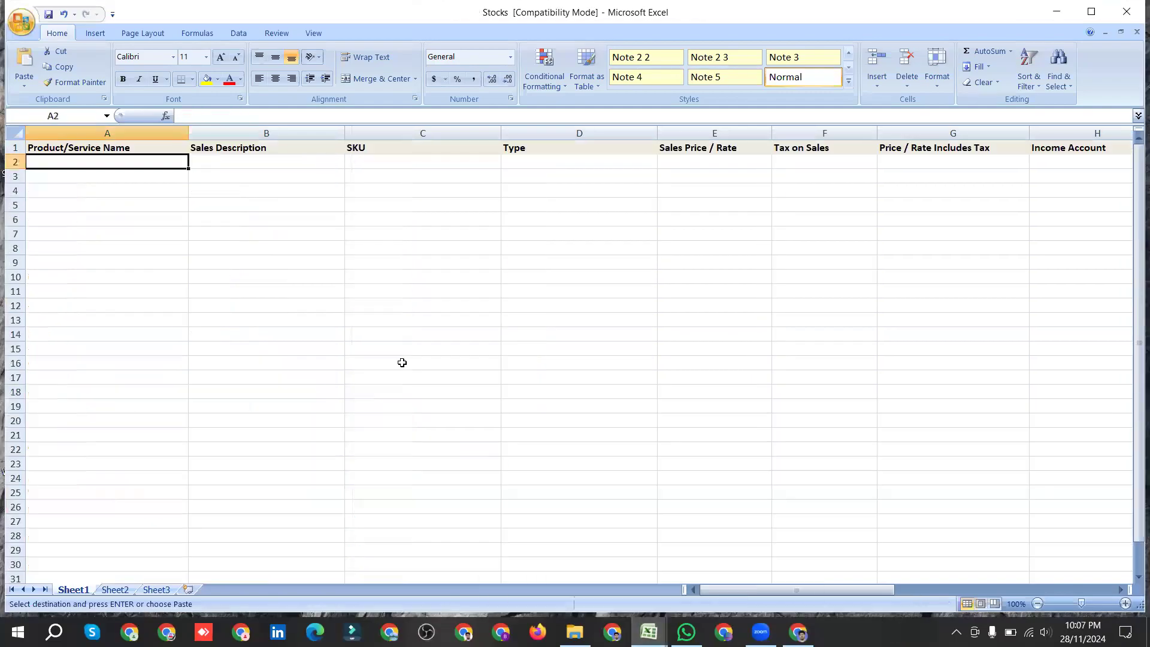
{"action": "key", "text": "ctrl+v"}
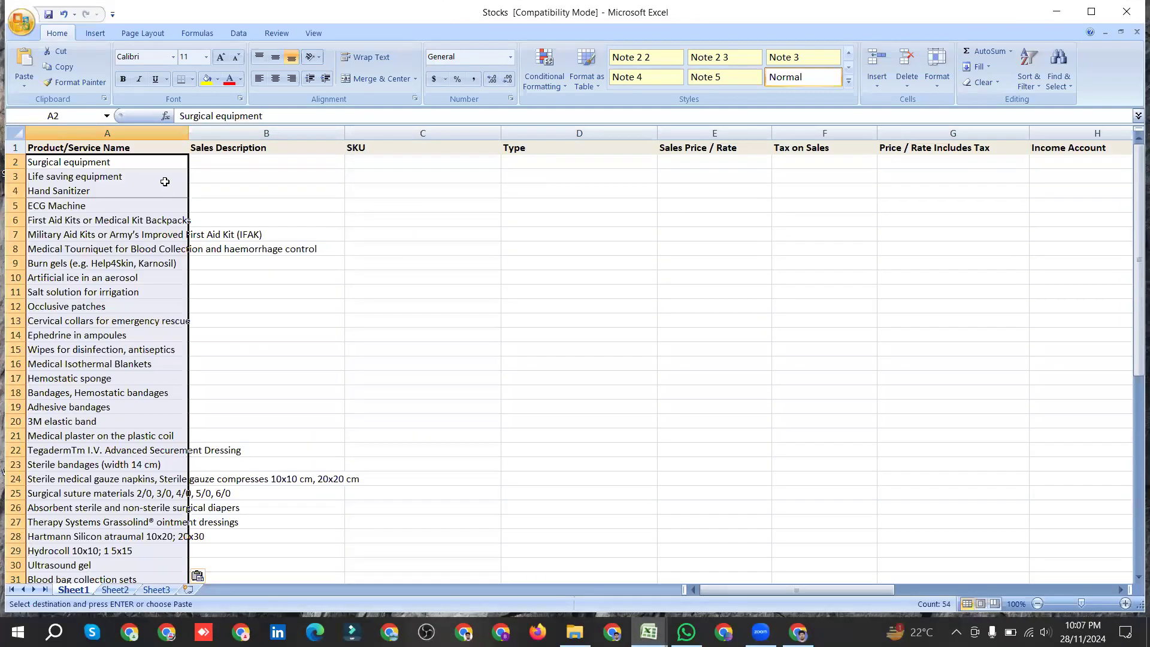
{"action": "left_click", "coordinate": [227, 163]}
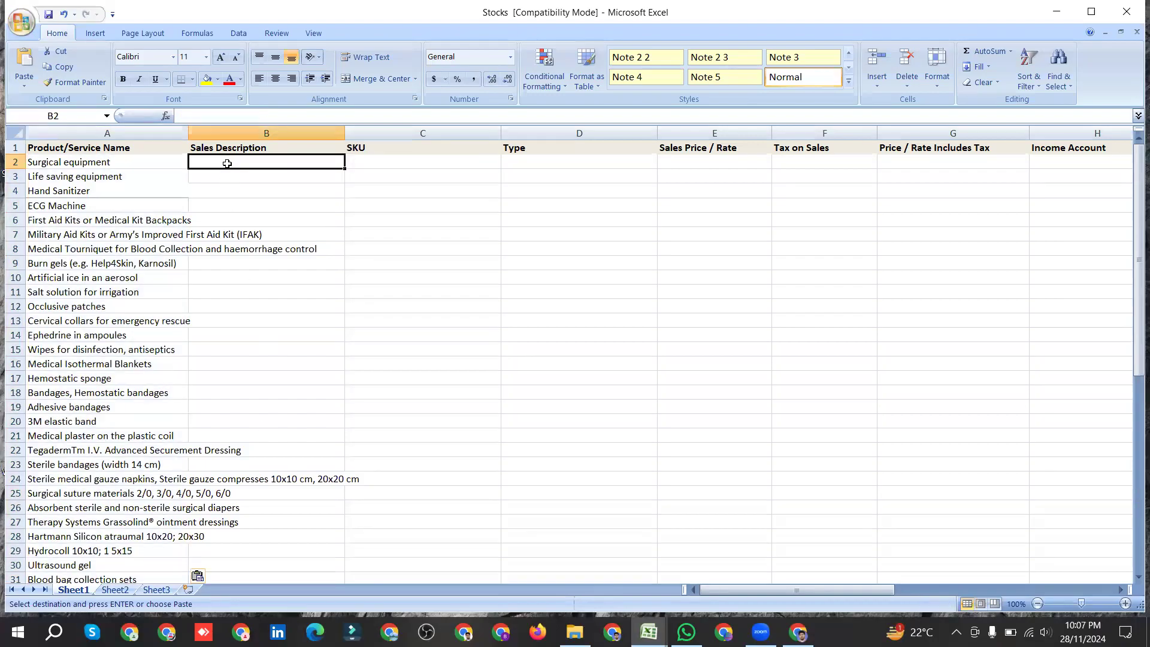
{"action": "key", "text": "ctrl+v"}
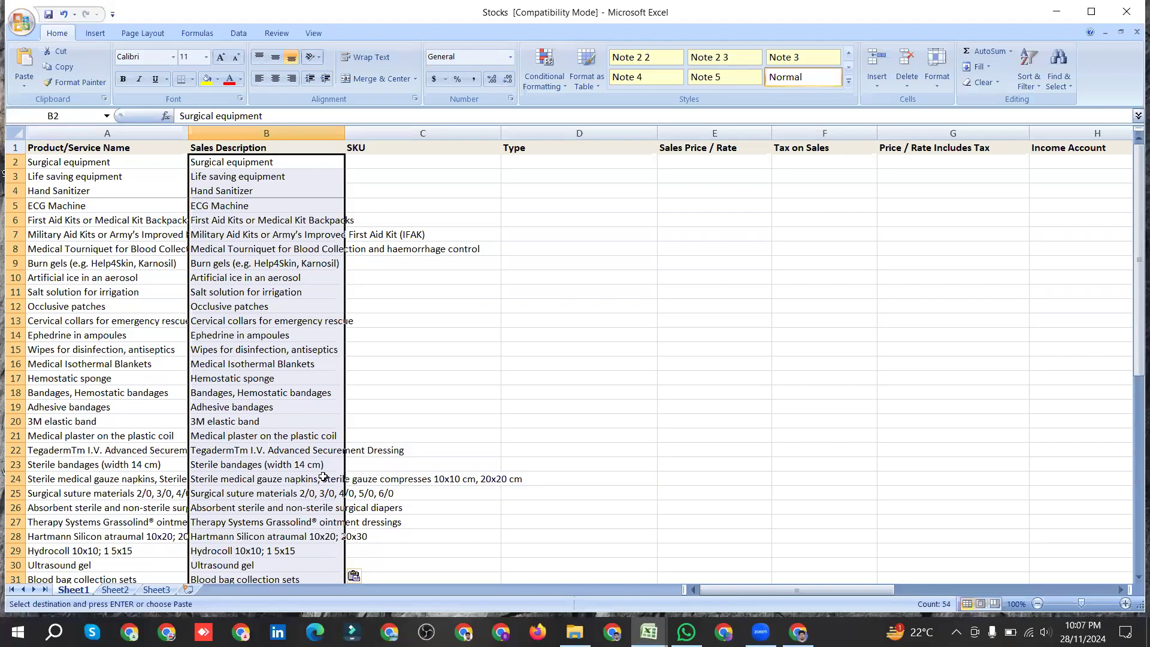
{"action": "scroll", "coordinate": [319, 477], "scroll_direction": "down", "scroll_amount": 8}
{"action": "scroll", "coordinate": [319, 477], "scroll_direction": "up", "scroll_amount": 3}
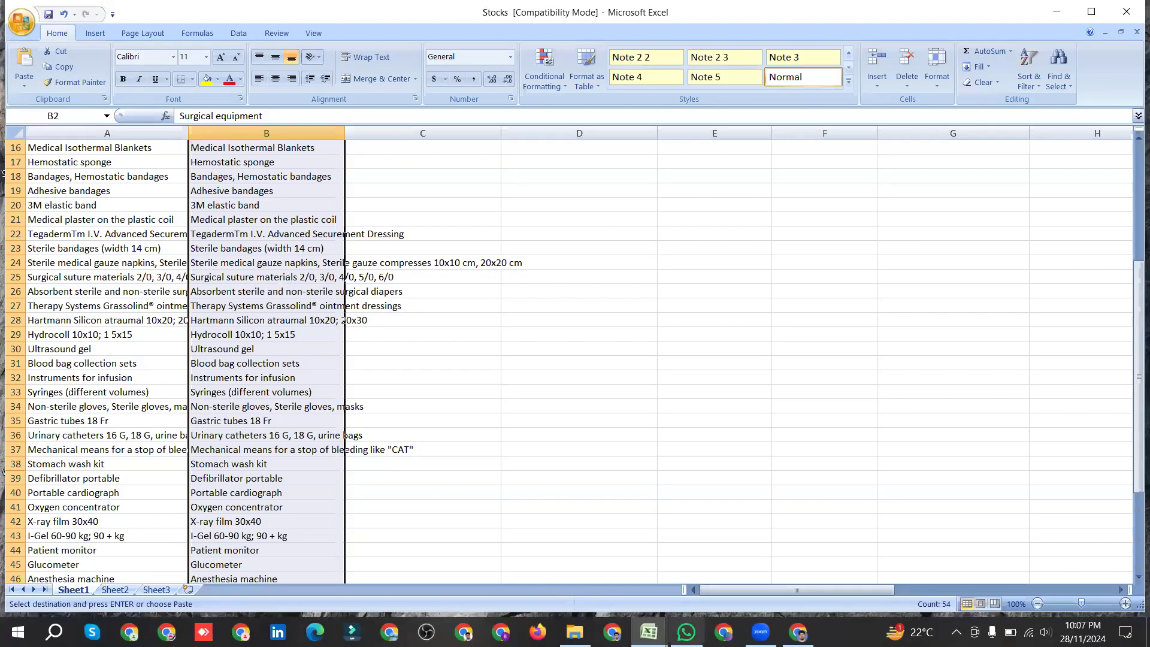
Step: Return to the Product & Service List workbook and copy the SKUs of the stock items in C43:C96
{"action": "left_click", "coordinate": [798, 632]}
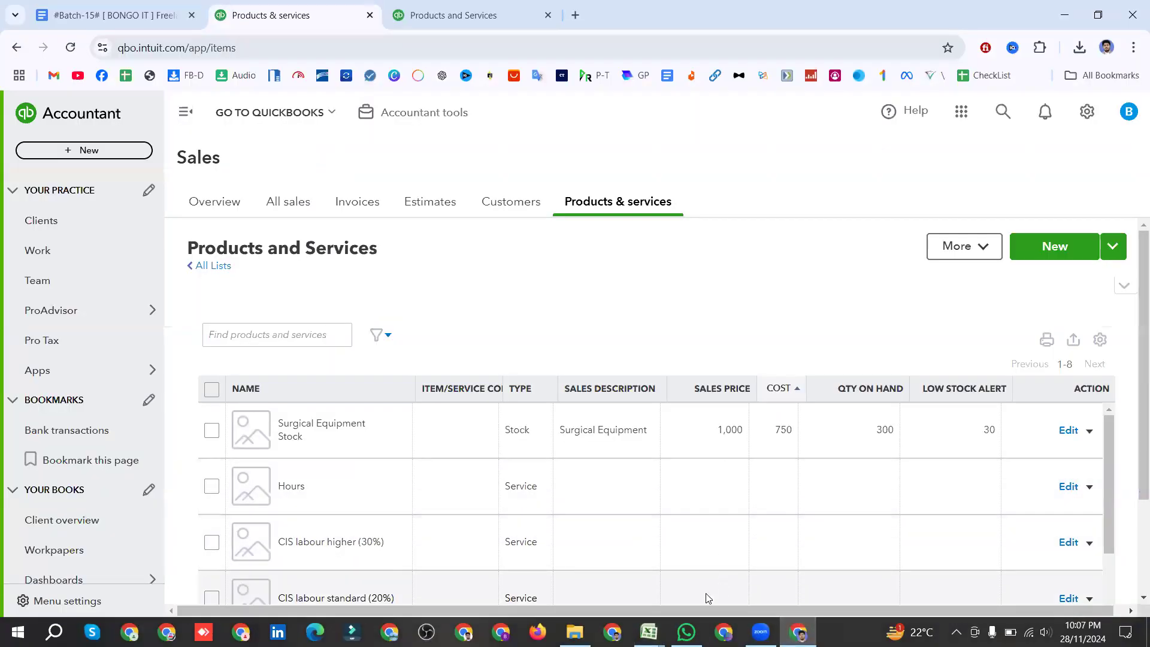
{"action": "mouse_move", "coordinate": [649, 631]}
{"action": "left_click", "coordinate": [590, 578]}
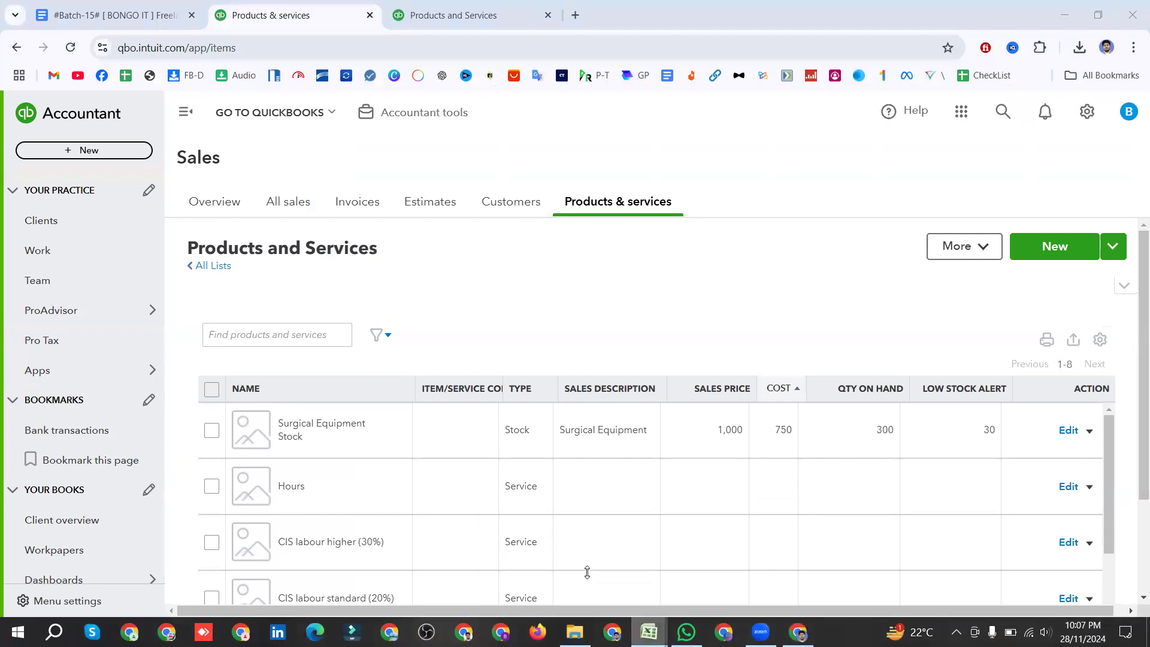
{"action": "mouse_move", "coordinate": [649, 632]}
{"action": "left_click", "coordinate": [718, 557]}
{"action": "scroll", "coordinate": [420, 359], "scroll_direction": "down", "scroll_amount": 4}
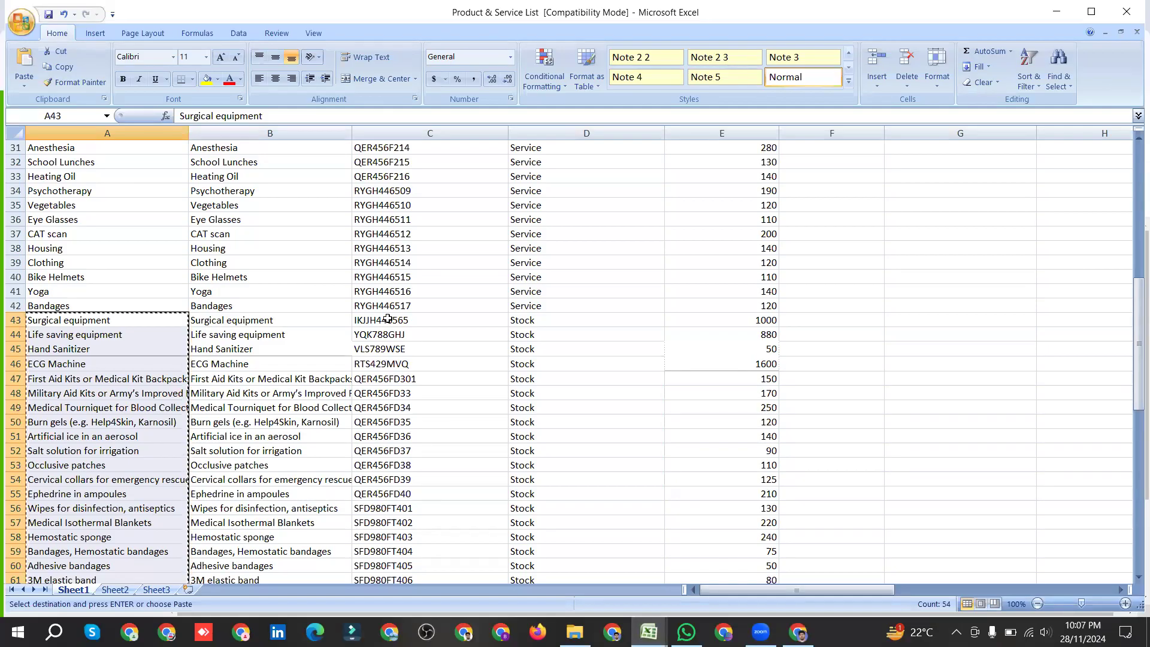
{"action": "scroll", "coordinate": [383, 319], "scroll_direction": "up", "scroll_amount": 10}
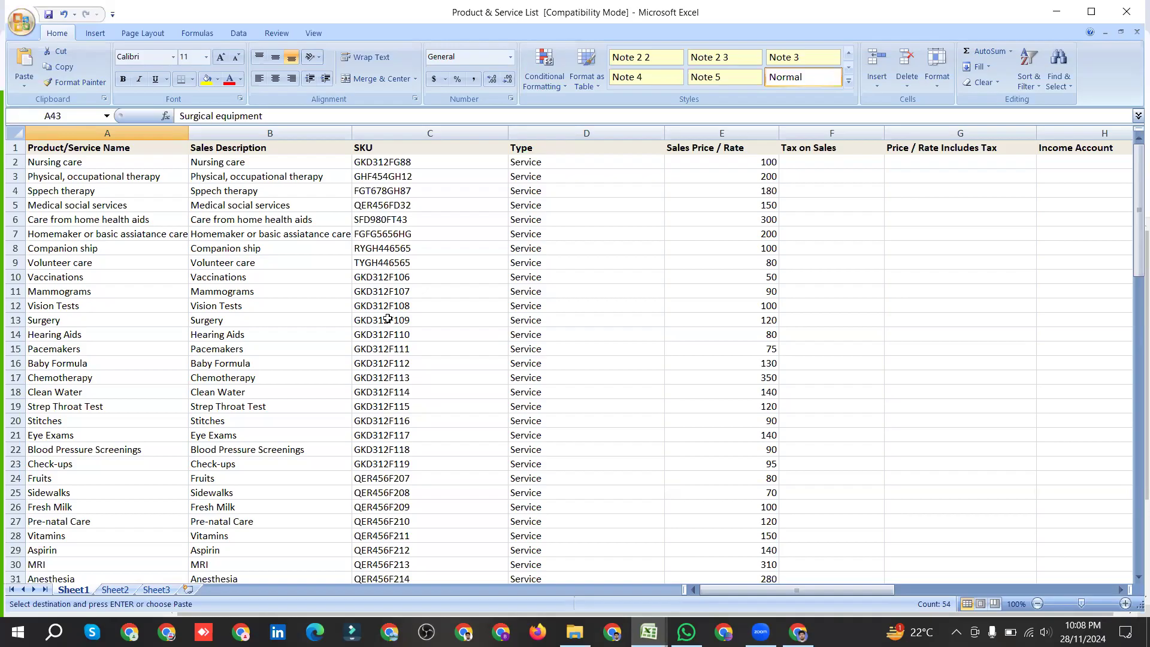
{"action": "scroll", "coordinate": [446, 262], "scroll_direction": "down", "scroll_amount": 9}
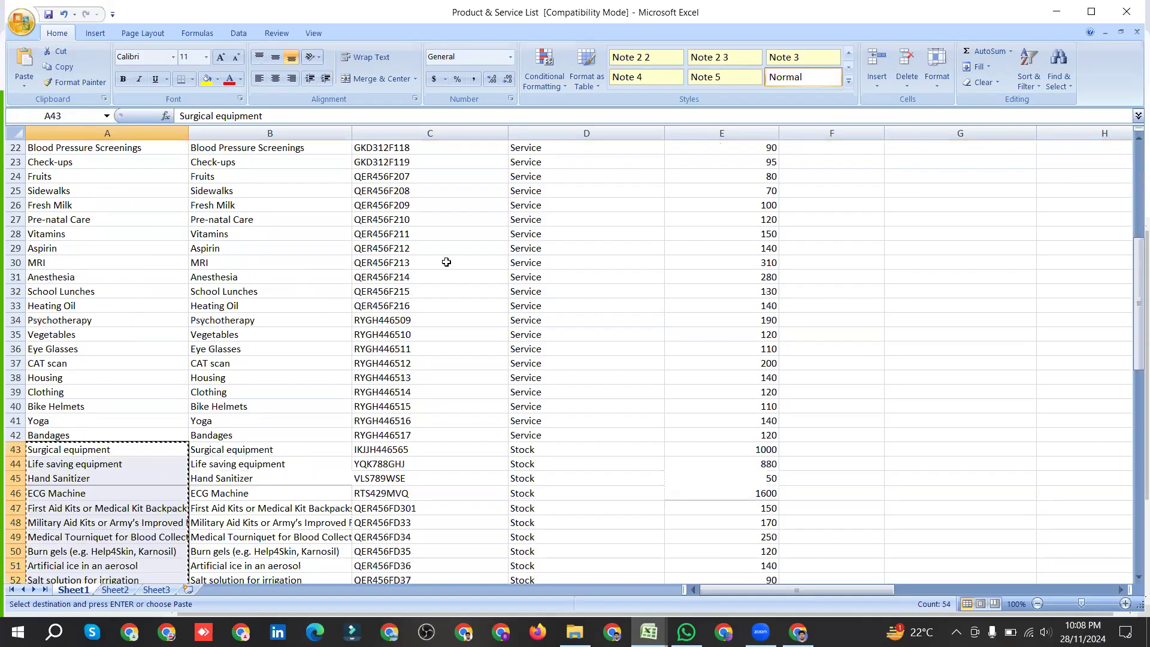
{"action": "left_click_drag", "start_coordinate": [386, 364], "coordinate": [419, 554]}
{"action": "key", "text": "ctrl+c"}
Step: Paste the copied SKUs into the SKU column of the Stocks workbook from C2 and check the last rows
{"action": "left_click", "coordinate": [798, 632]}
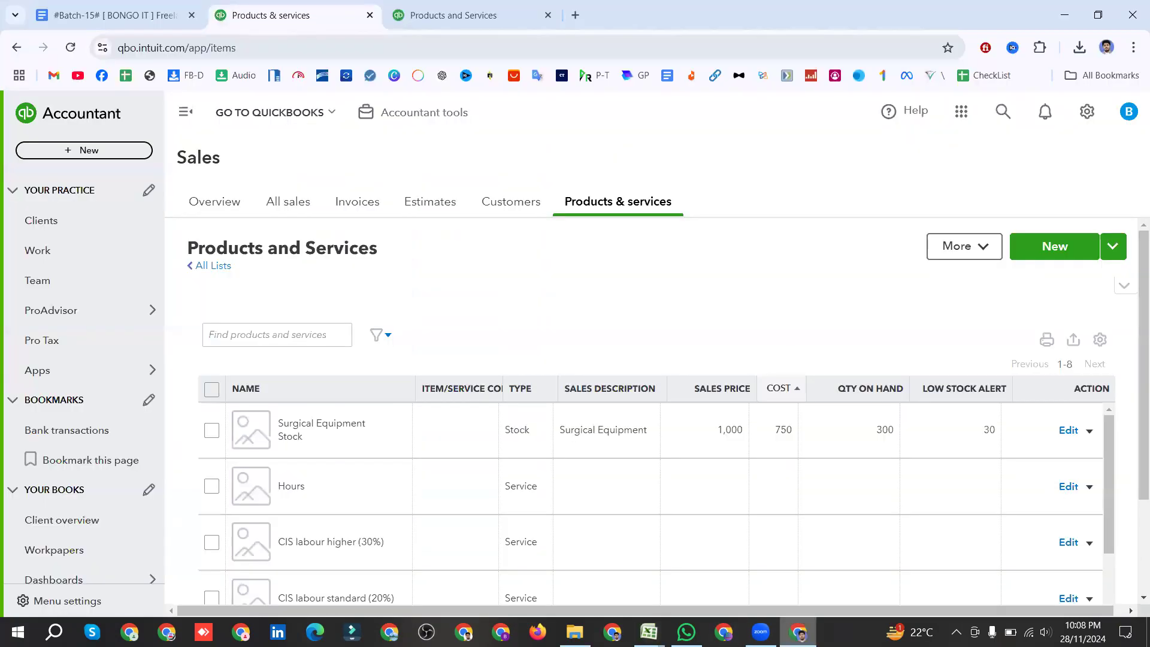
{"action": "mouse_move", "coordinate": [649, 631]}
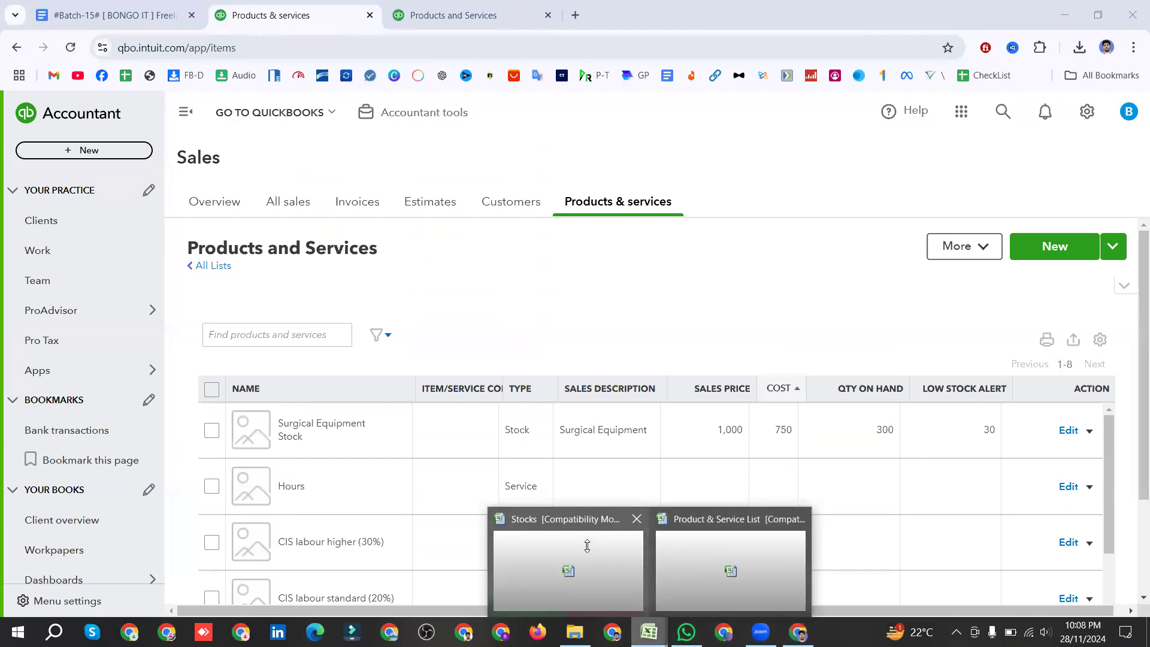
{"action": "left_click", "coordinate": [587, 545]}
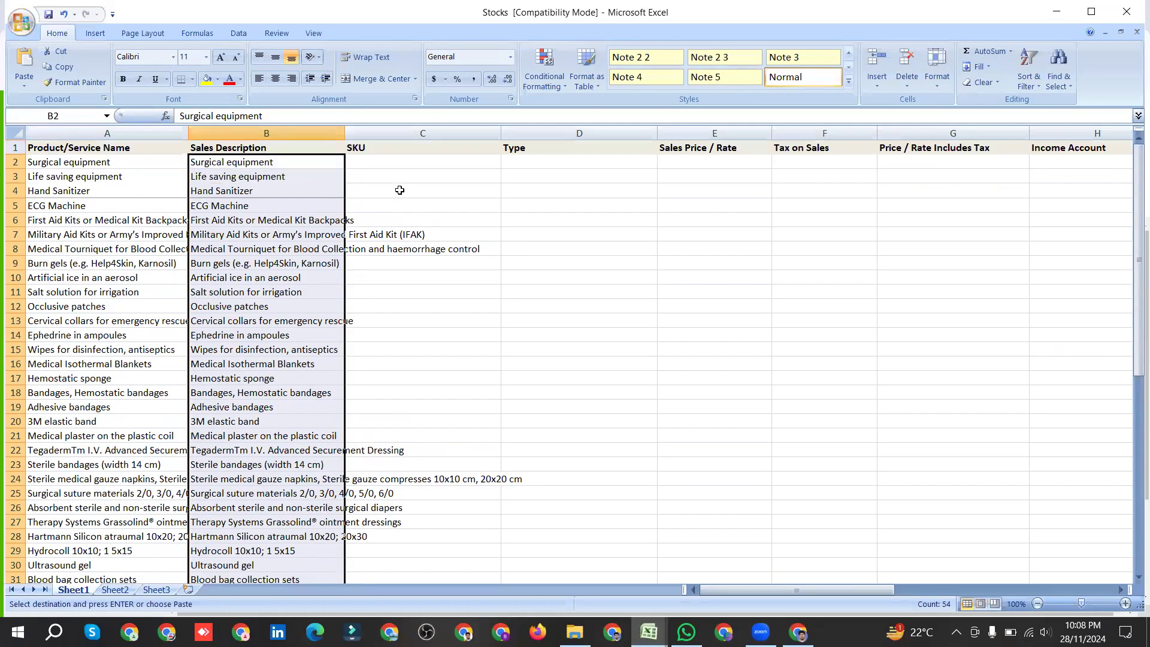
{"action": "left_click", "coordinate": [402, 158]}
{"action": "key", "text": "ctrl+v"}
{"action": "scroll", "coordinate": [461, 307], "scroll_direction": "down", "scroll_amount": 9}
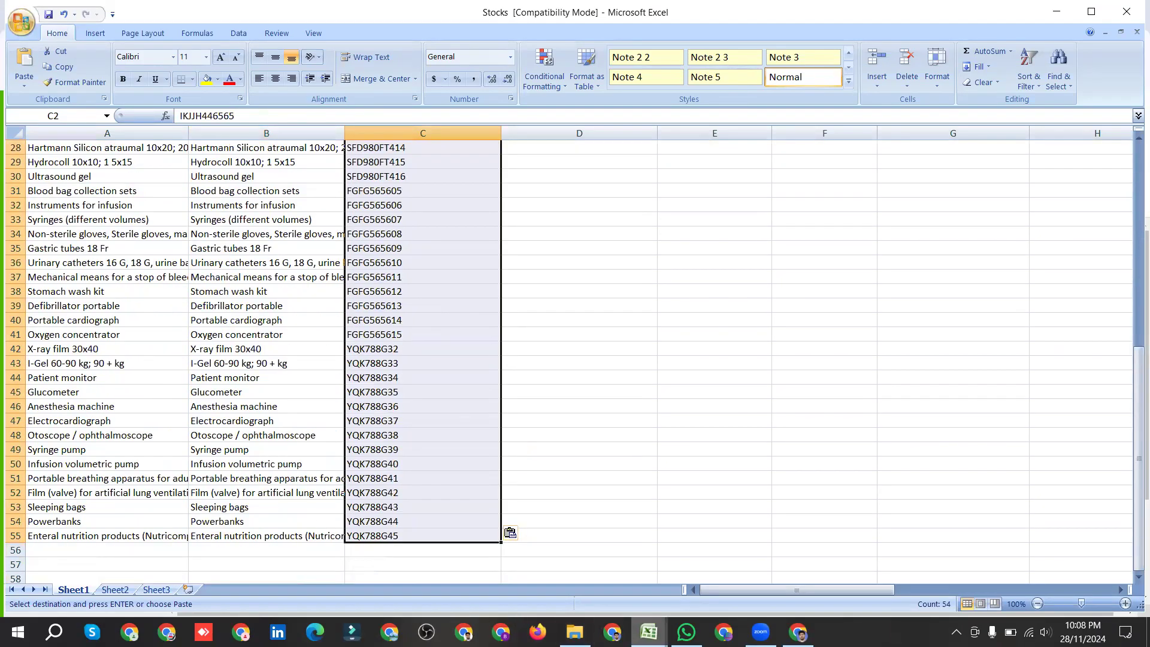
Step: Switch back to the Product & Service List workbook and copy the Stock type entries in D43:D96
{"action": "left_click", "coordinate": [649, 631]}
{"action": "left_click", "coordinate": [582, 587]}
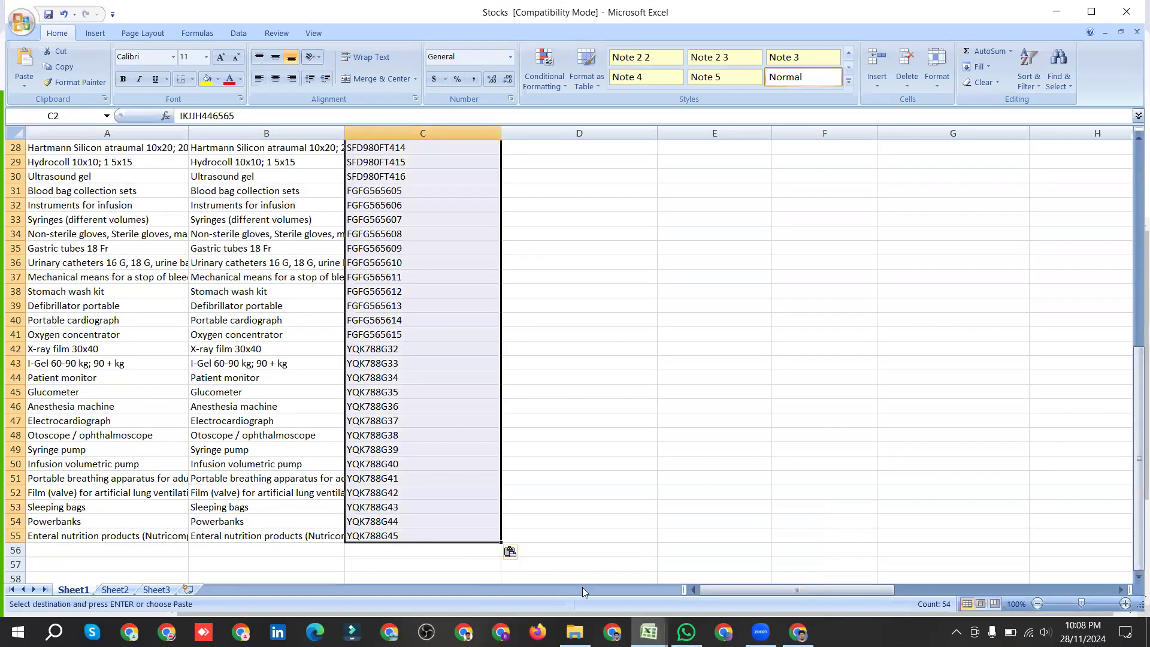
{"action": "left_click", "coordinate": [649, 632]}
{"action": "left_click", "coordinate": [729, 566]}
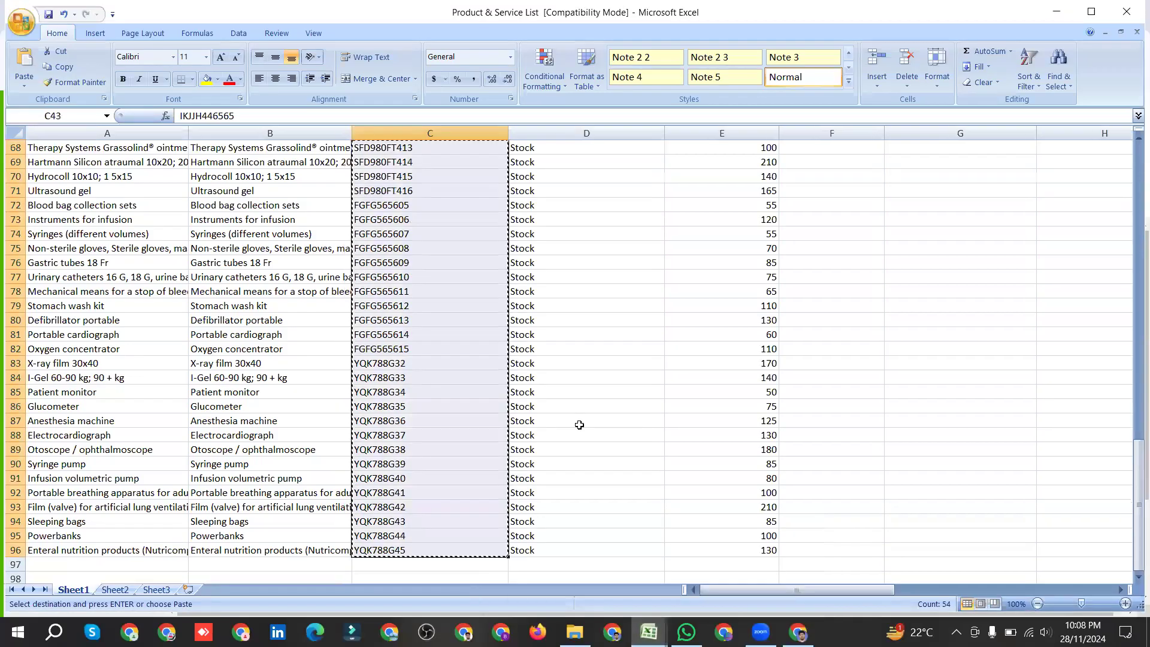
{"action": "scroll", "coordinate": [547, 410], "scroll_direction": "up", "scroll_amount": 9}
{"action": "left_click_drag", "start_coordinate": [535, 305], "coordinate": [565, 546]}
{"action": "key", "text": "ctrl+c"}
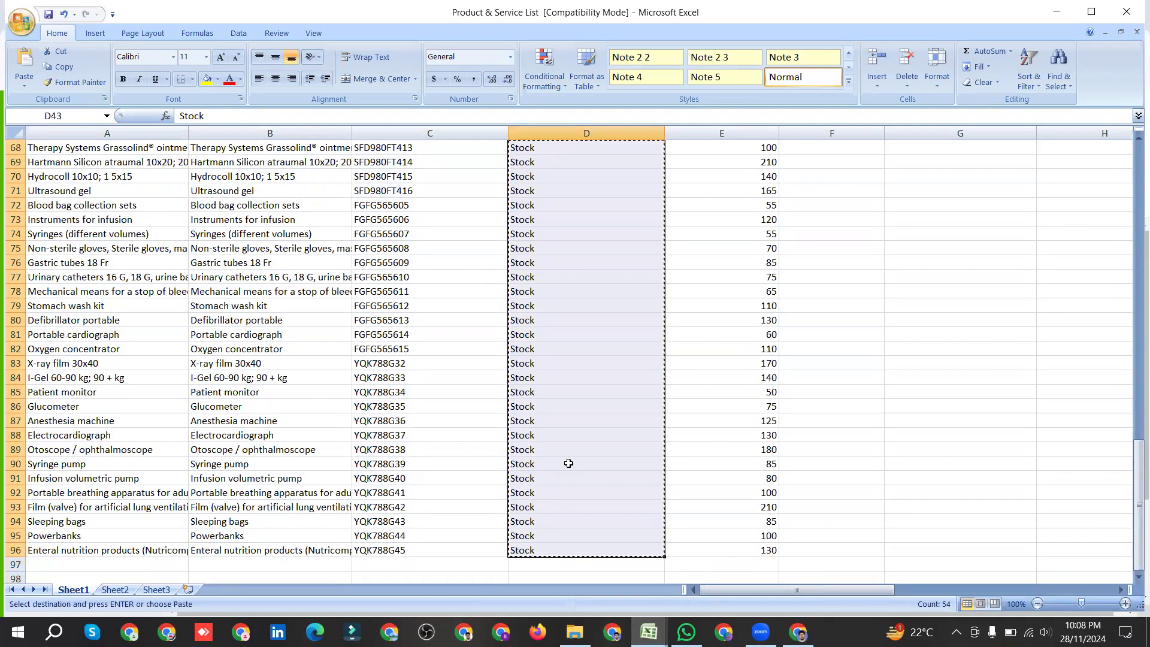
Step: Paste the copied Stock entries into the Type column of the Stocks workbook from D2
{"action": "left_click", "coordinate": [649, 632]}
{"action": "left_click", "coordinate": [569, 569]}
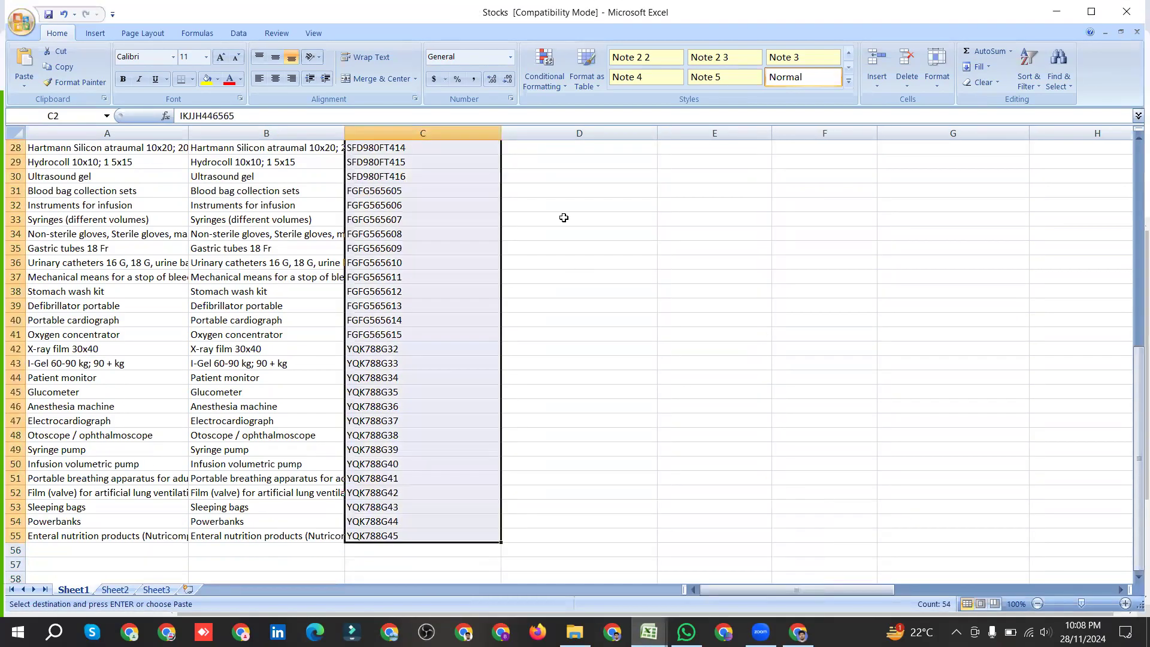
{"action": "scroll", "coordinate": [543, 162], "scroll_direction": "up", "scroll_amount": 5}
{"action": "left_click", "coordinate": [543, 161]}
{"action": "key", "text": "ctrl+v"}
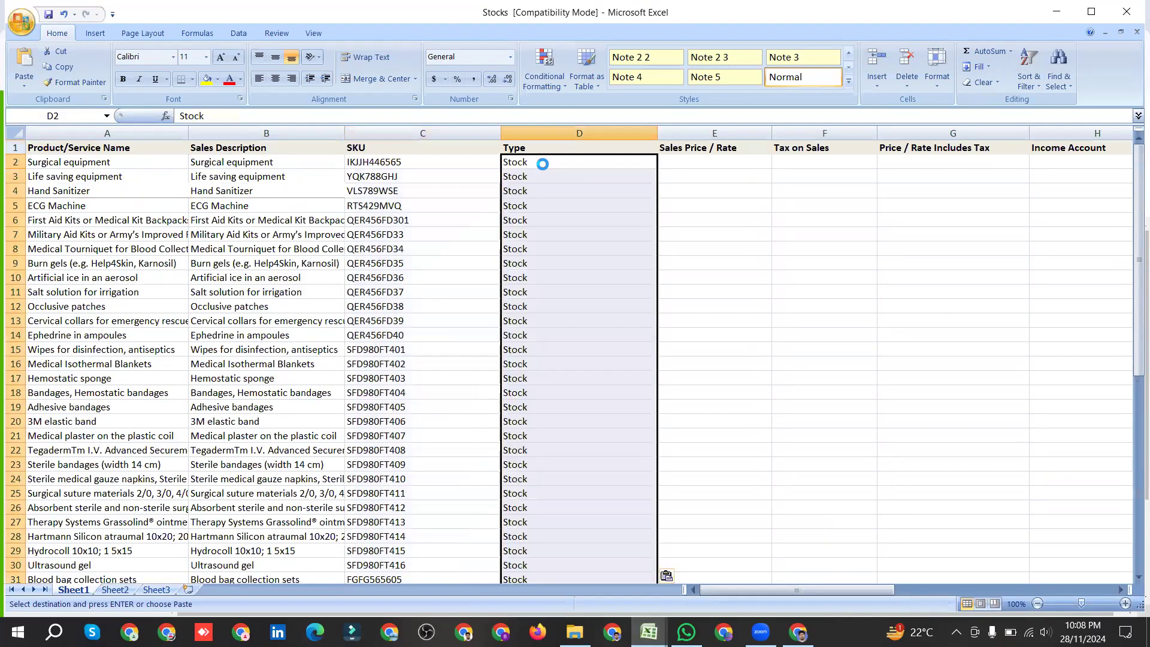
Step: Return to the Product & Service List workbook and copy the remaining stock item columns in E43:Q96
{"action": "scroll", "coordinate": [583, 278], "scroll_direction": "down", "scroll_amount": 8}
{"action": "scroll", "coordinate": [582, 275], "scroll_direction": "up", "scroll_amount": 8}
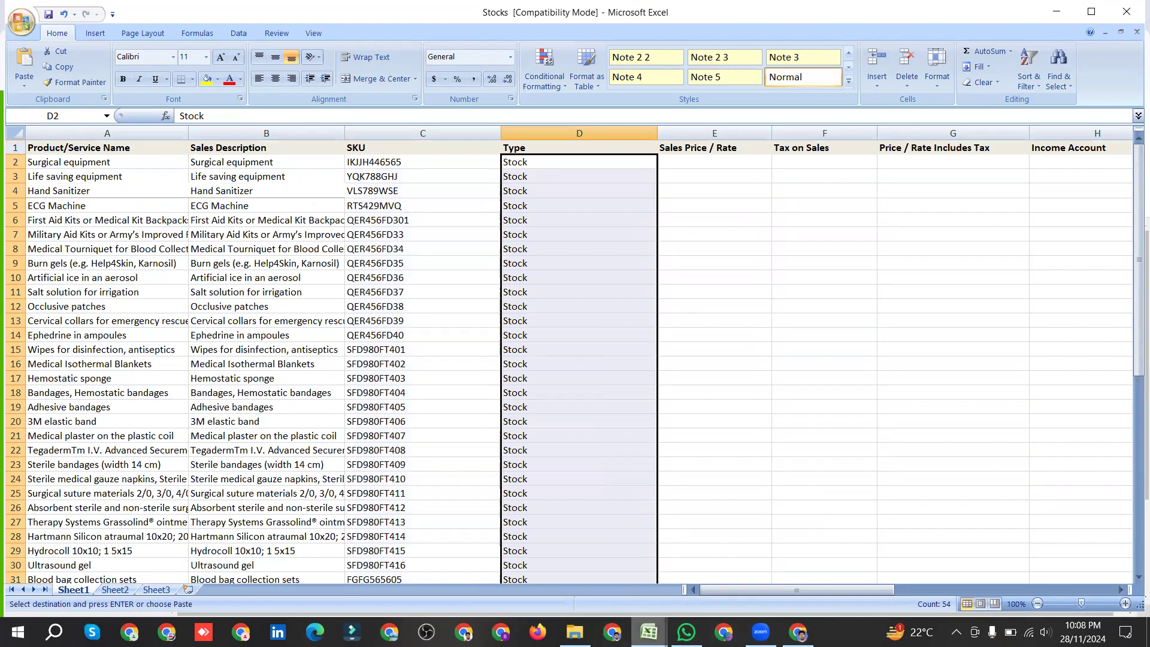
{"action": "left_click", "coordinate": [649, 632]}
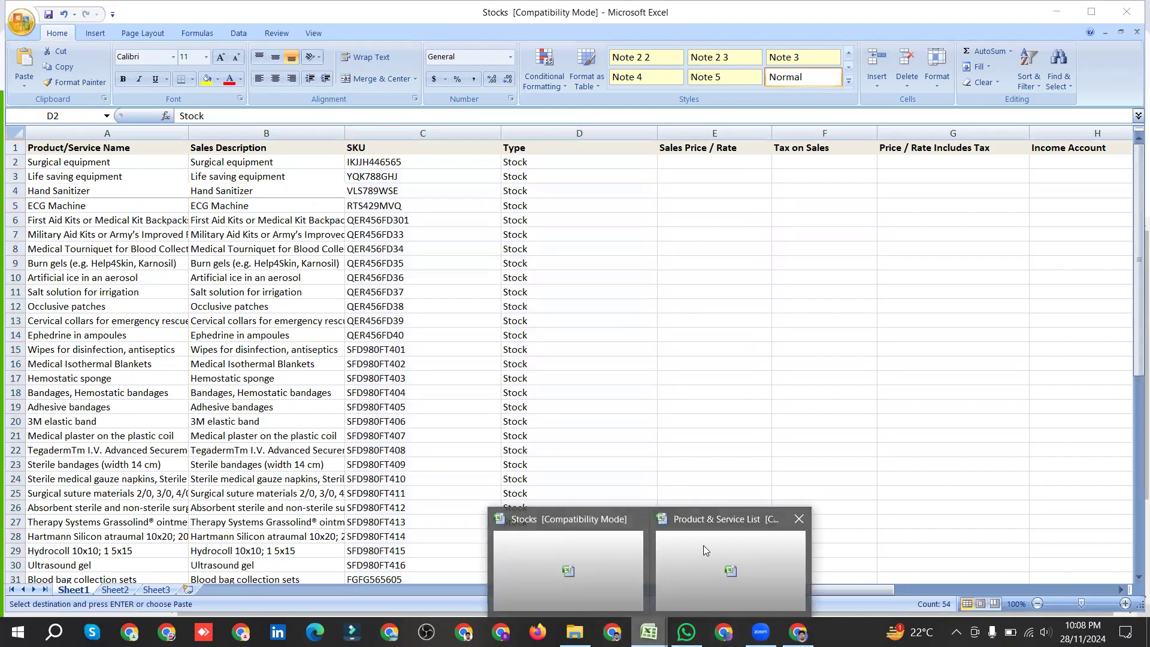
{"action": "left_click", "coordinate": [702, 550]}
{"action": "scroll", "coordinate": [718, 527], "scroll_direction": "up", "scroll_amount": 11}
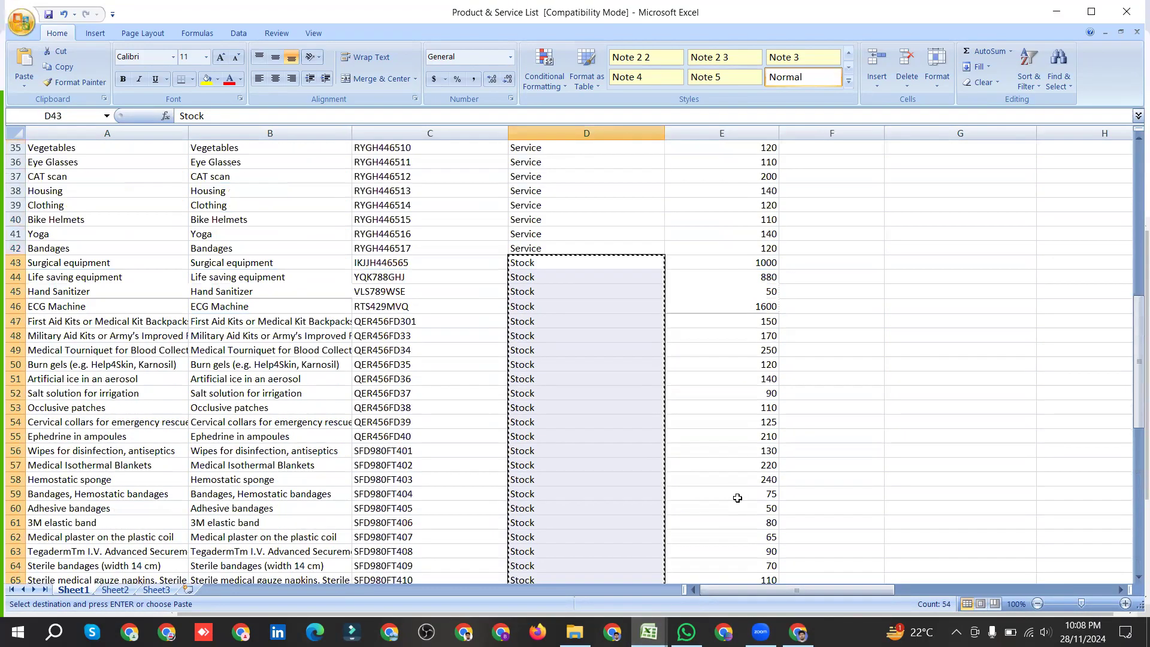
{"action": "left_click", "coordinate": [697, 261]}
{"action": "left_click_drag", "start_coordinate": [696, 261], "coordinate": [431, 584]}
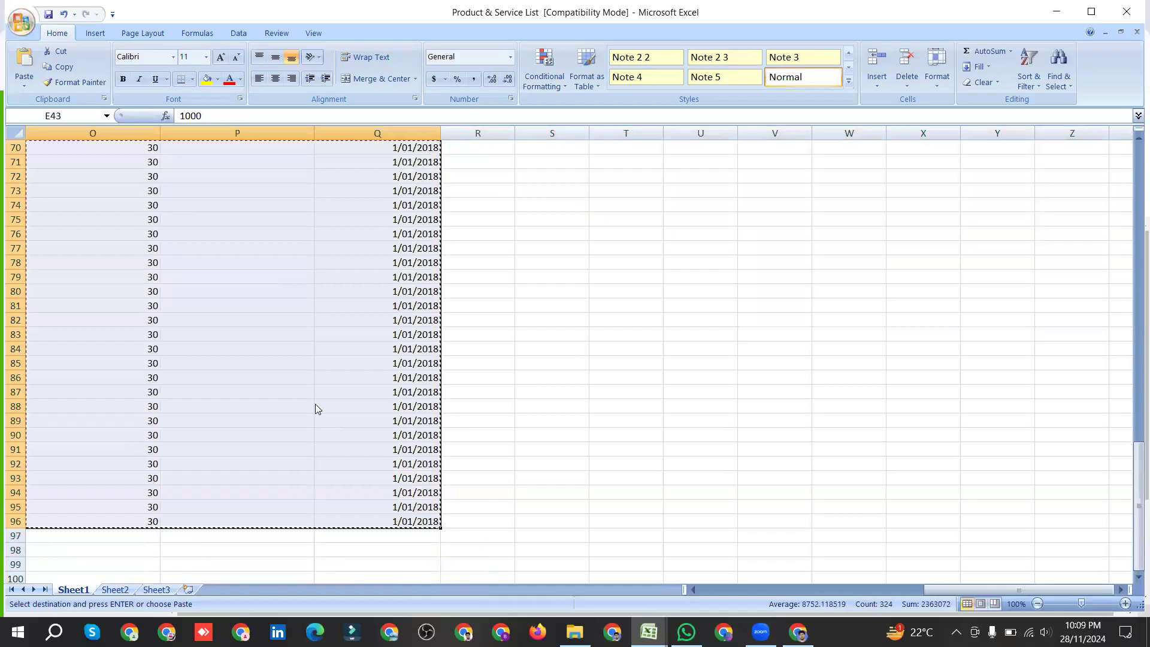
Step: Examine the copied stock rows against the column headers, including purchase cost, quantity on hand, low stock alert and quantity as-of date
{"action": "left_click_drag", "start_coordinate": [937, 594], "coordinate": [867, 594]}
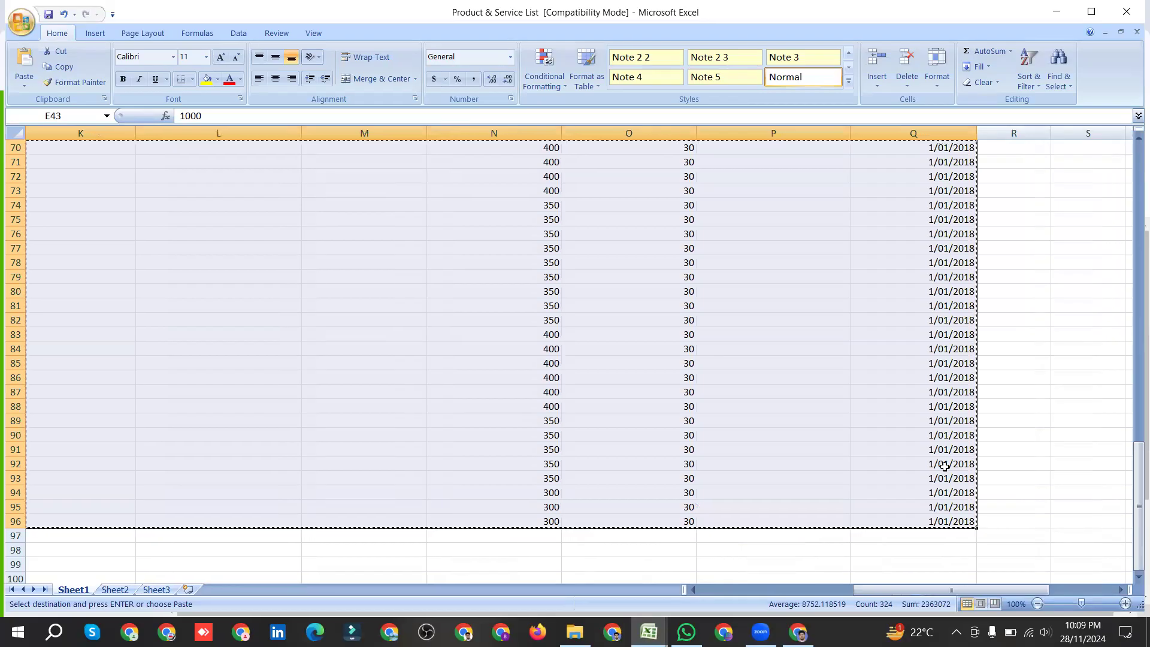
{"action": "scroll", "coordinate": [925, 323], "scroll_direction": "up", "scroll_amount": 5}
{"action": "scroll", "coordinate": [924, 340], "scroll_direction": "up", "scroll_amount": 8}
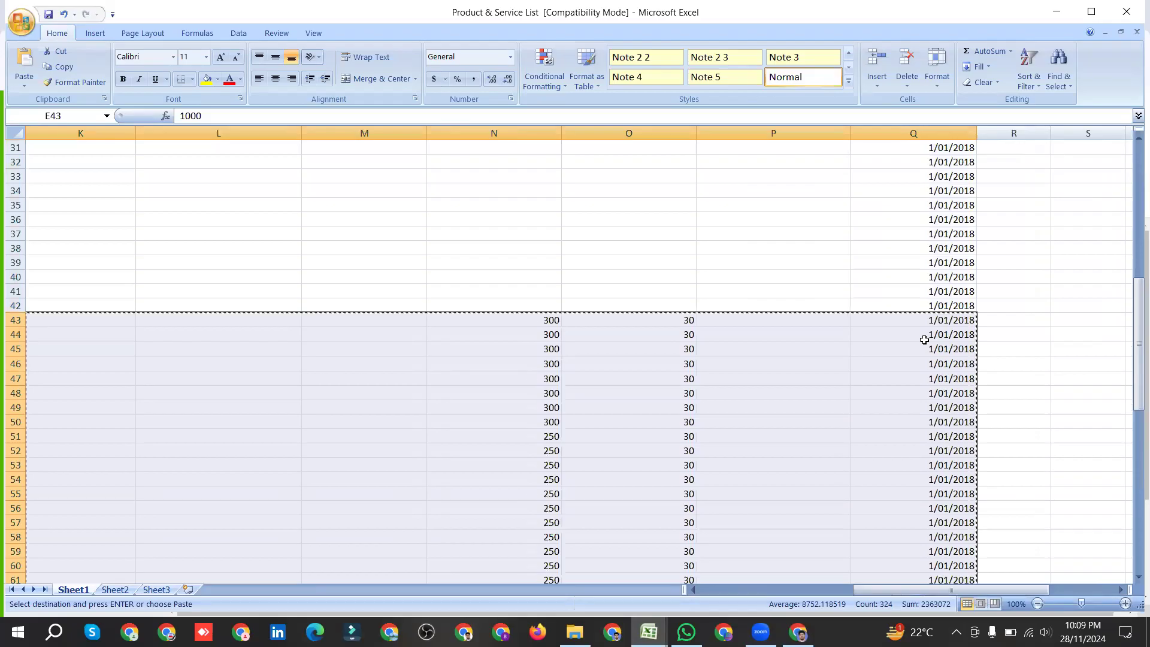
{"action": "scroll", "coordinate": [924, 339], "scroll_direction": "down", "scroll_amount": 3}
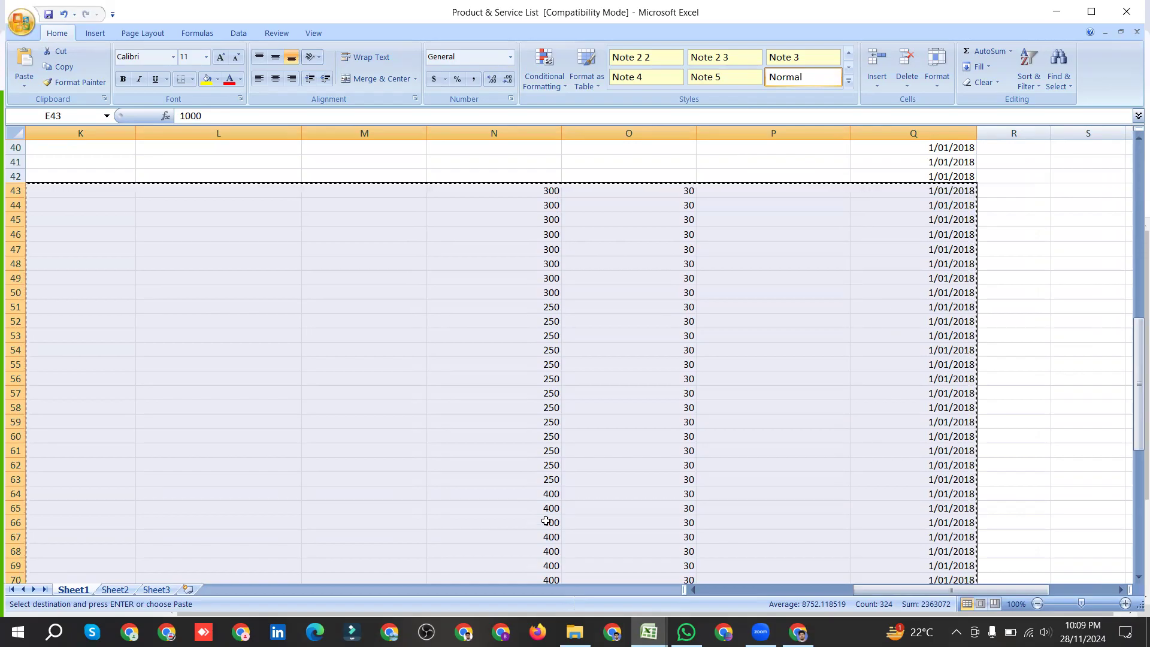
{"action": "scroll", "coordinate": [547, 520], "scroll_direction": "down", "scroll_amount": 5}
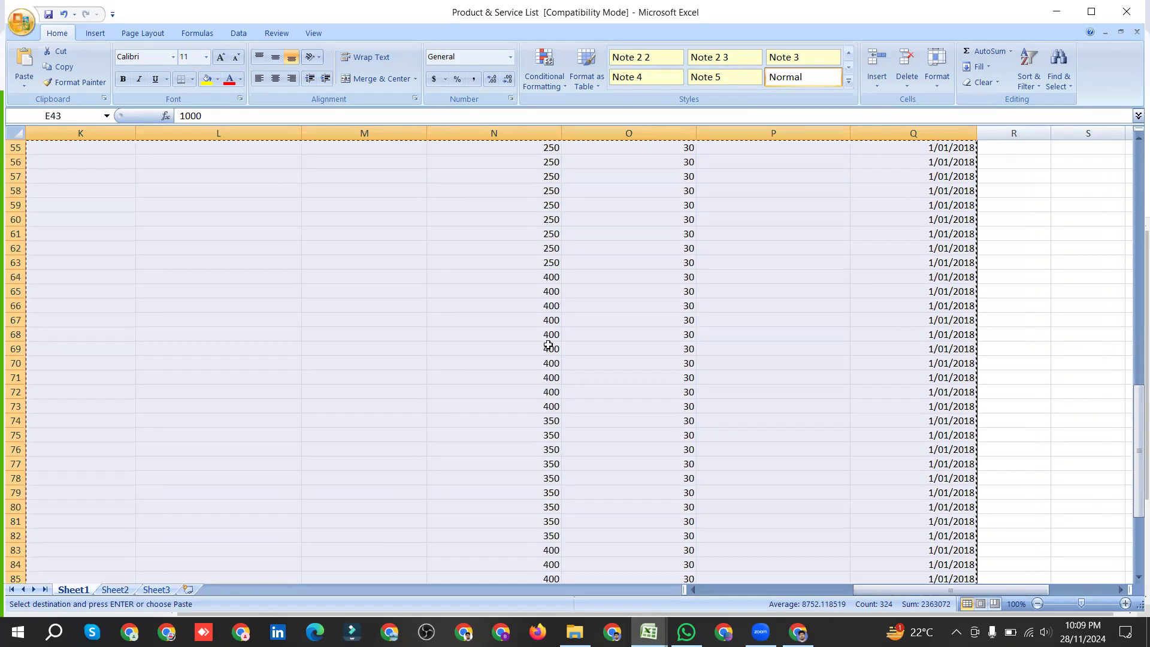
{"action": "scroll", "coordinate": [556, 386], "scroll_direction": "down", "scroll_amount": 3}
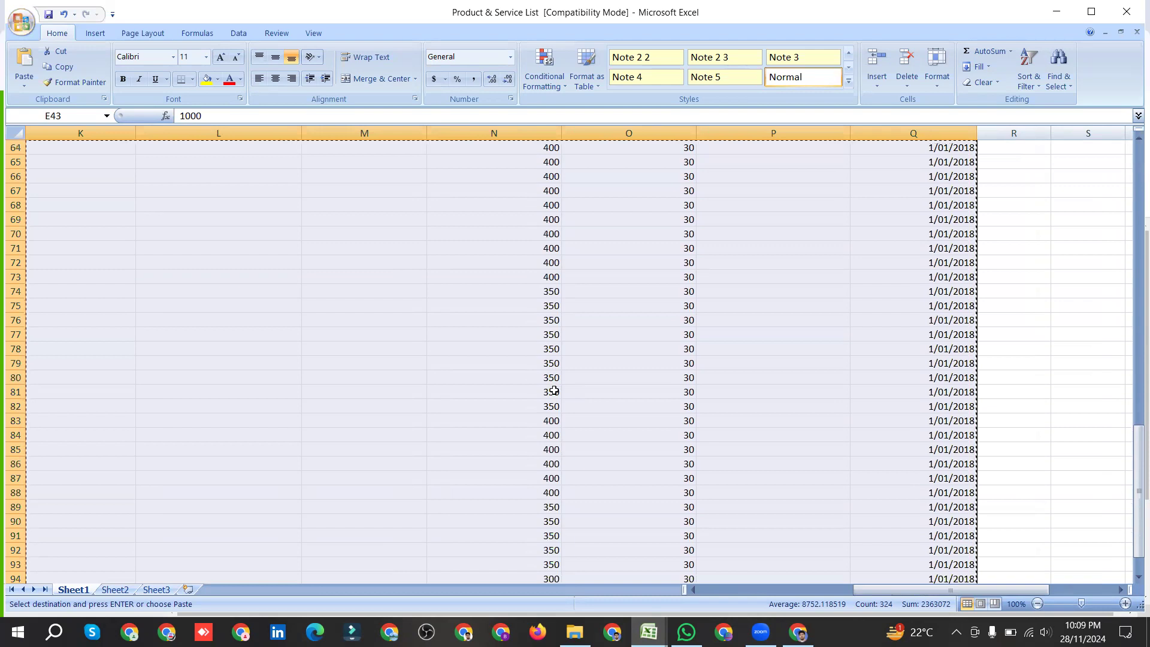
{"action": "scroll", "coordinate": [557, 388], "scroll_direction": "down", "scroll_amount": 2}
{"action": "scroll", "coordinate": [564, 425], "scroll_direction": "up", "scroll_amount": 12}
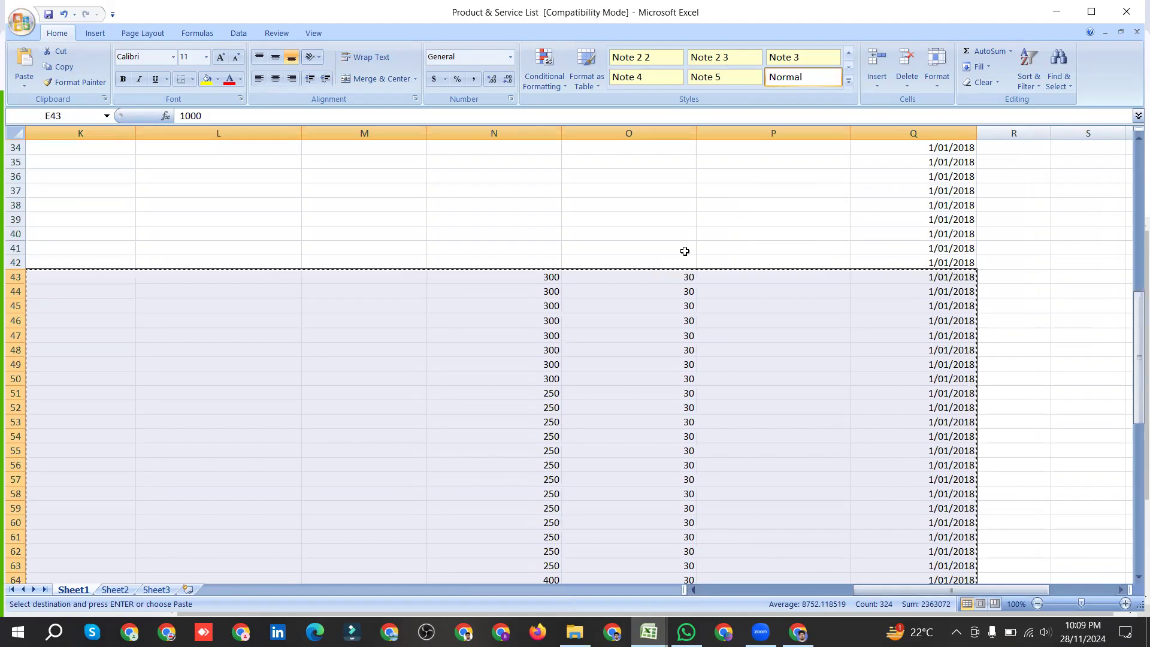
{"action": "scroll", "coordinate": [687, 232], "scroll_direction": "up", "scroll_amount": 11}
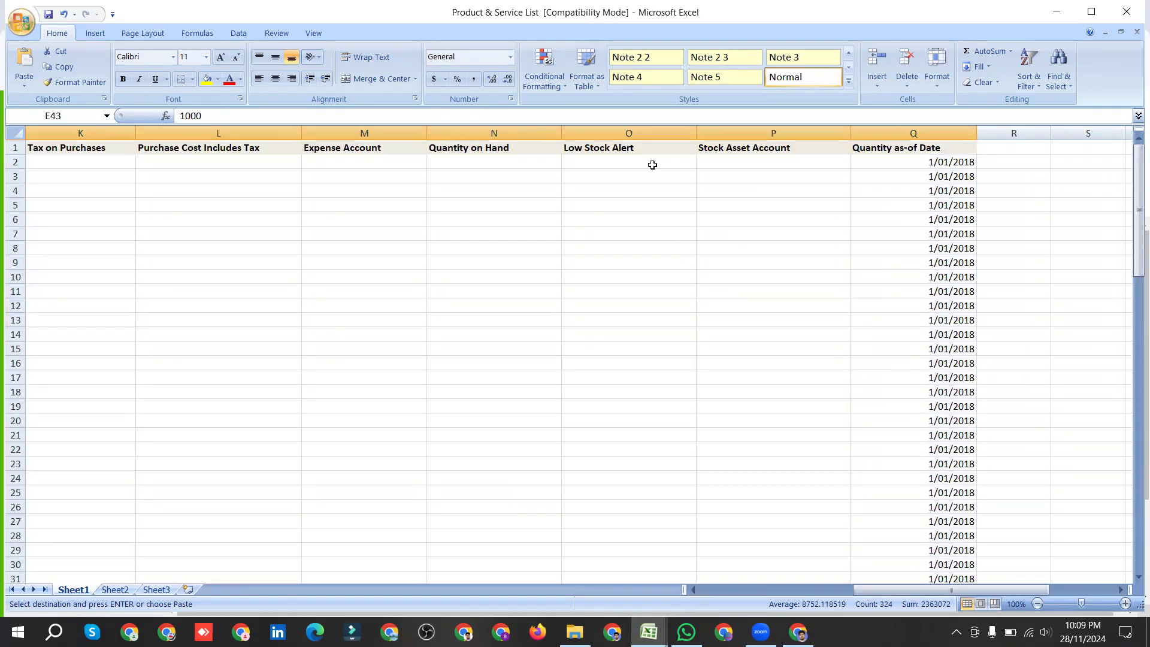
{"action": "scroll", "coordinate": [644, 161], "scroll_direction": "down", "scroll_amount": 12}
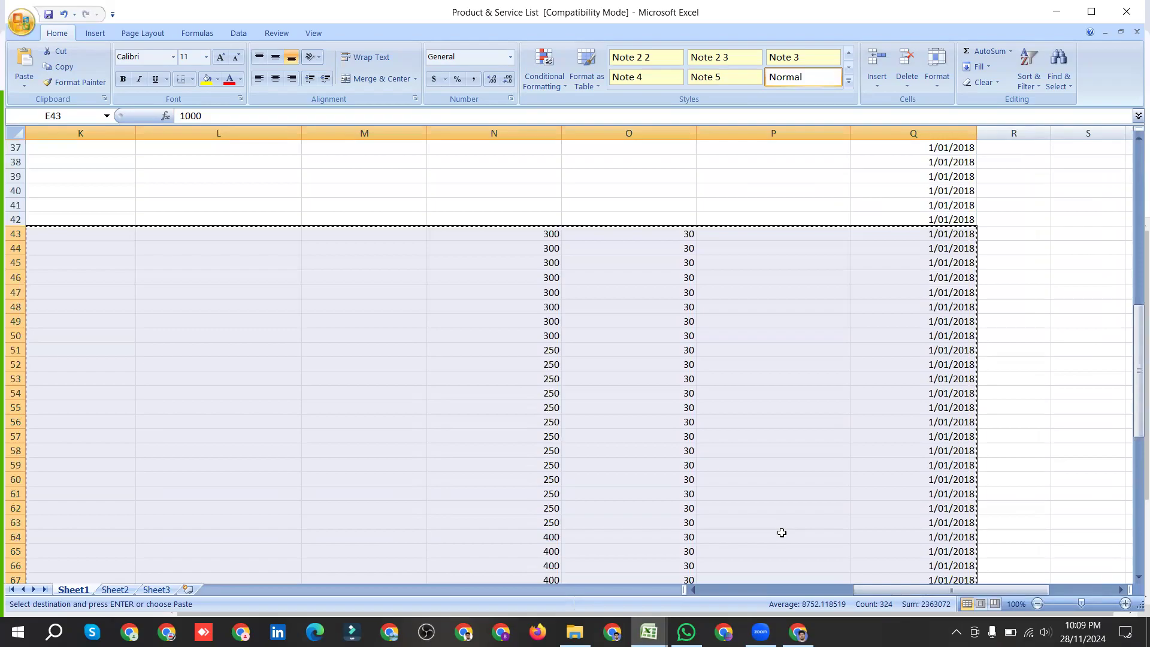
{"action": "left_click_drag", "start_coordinate": [877, 589], "coordinate": [816, 595]}
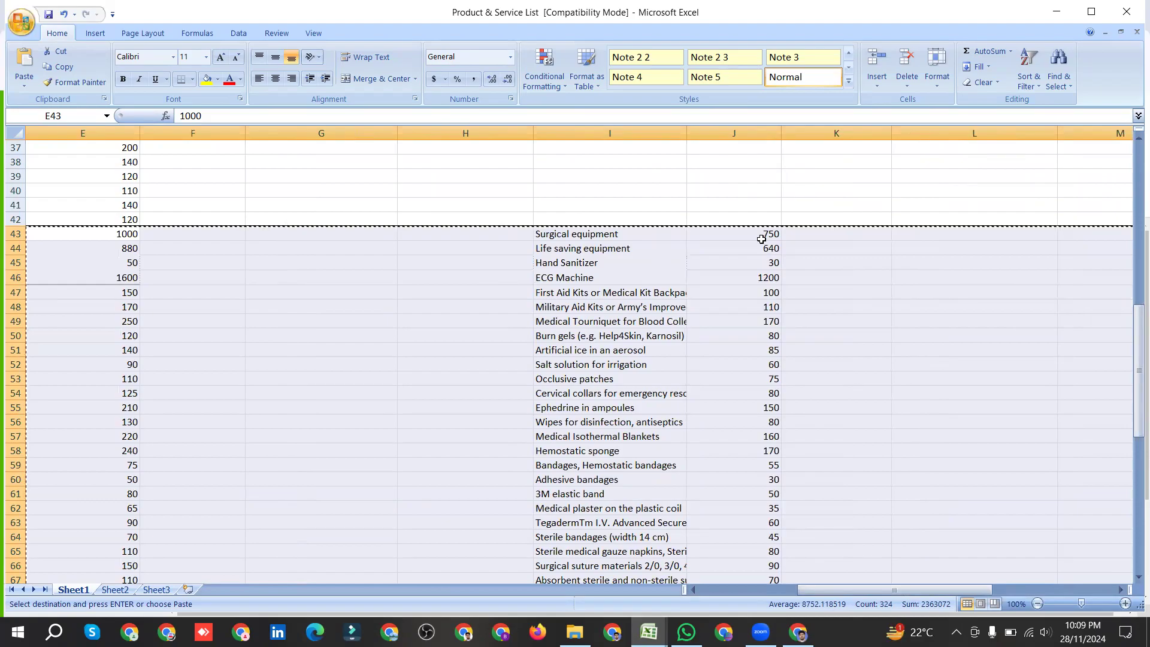
{"action": "scroll", "coordinate": [761, 239], "scroll_direction": "up", "scroll_amount": 12}
{"action": "scroll", "coordinate": [760, 239], "scroll_direction": "down", "scroll_amount": 11}
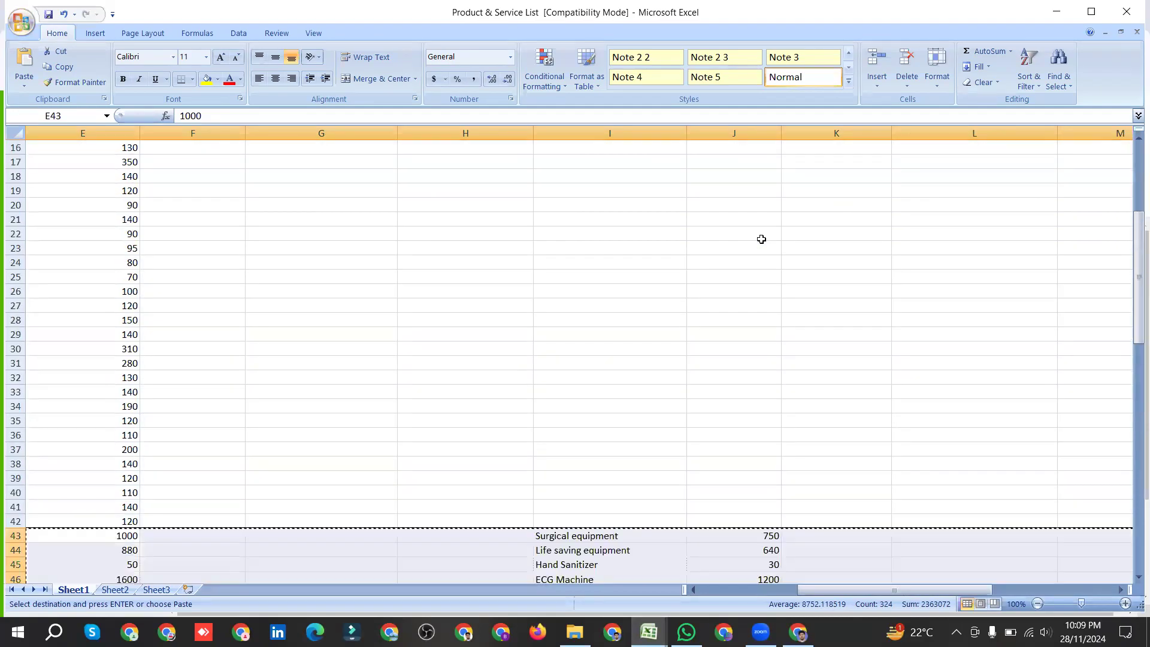
{"action": "scroll", "coordinate": [760, 359], "scroll_direction": "down", "scroll_amount": 2}
{"action": "scroll", "coordinate": [629, 296], "scroll_direction": "up", "scroll_amount": 13}
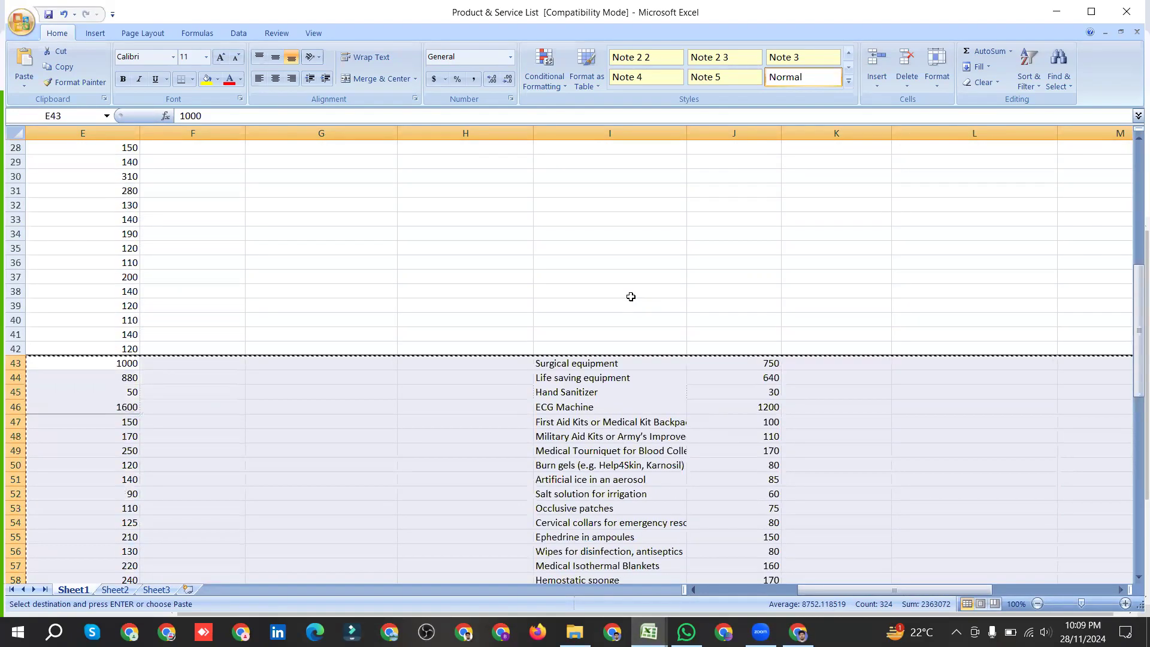
{"action": "scroll", "coordinate": [597, 163], "scroll_direction": "down", "scroll_amount": 11}
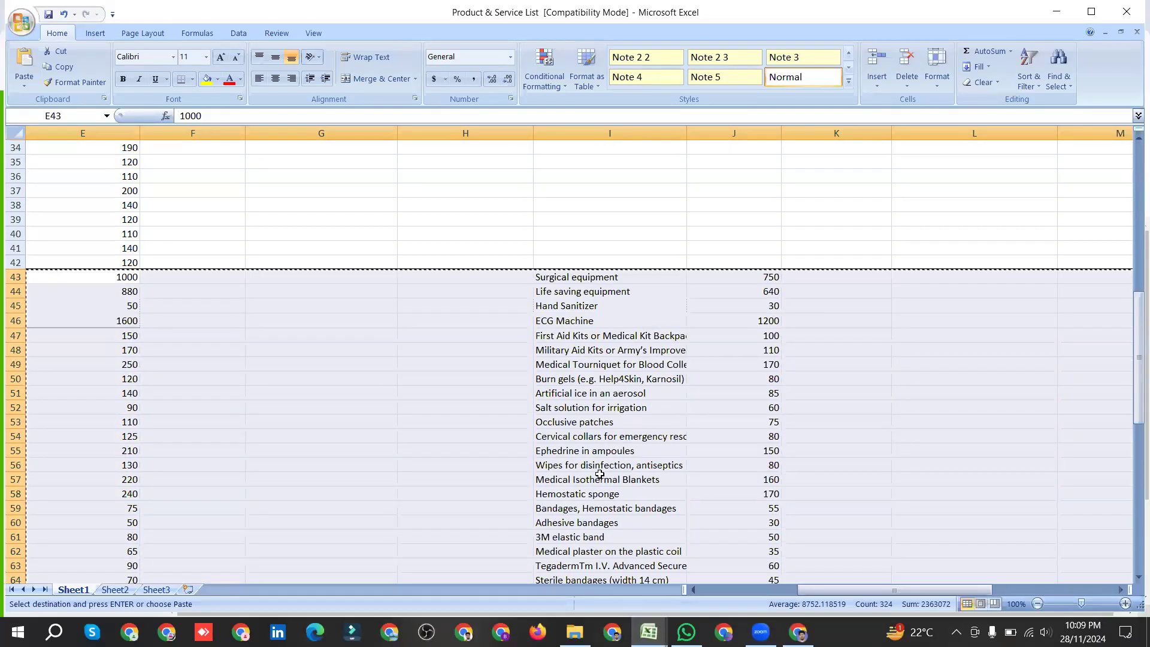
{"action": "scroll", "coordinate": [600, 473], "scroll_direction": "down", "scroll_amount": 3}
{"action": "scroll", "coordinate": [599, 474], "scroll_direction": "up", "scroll_amount": 3}
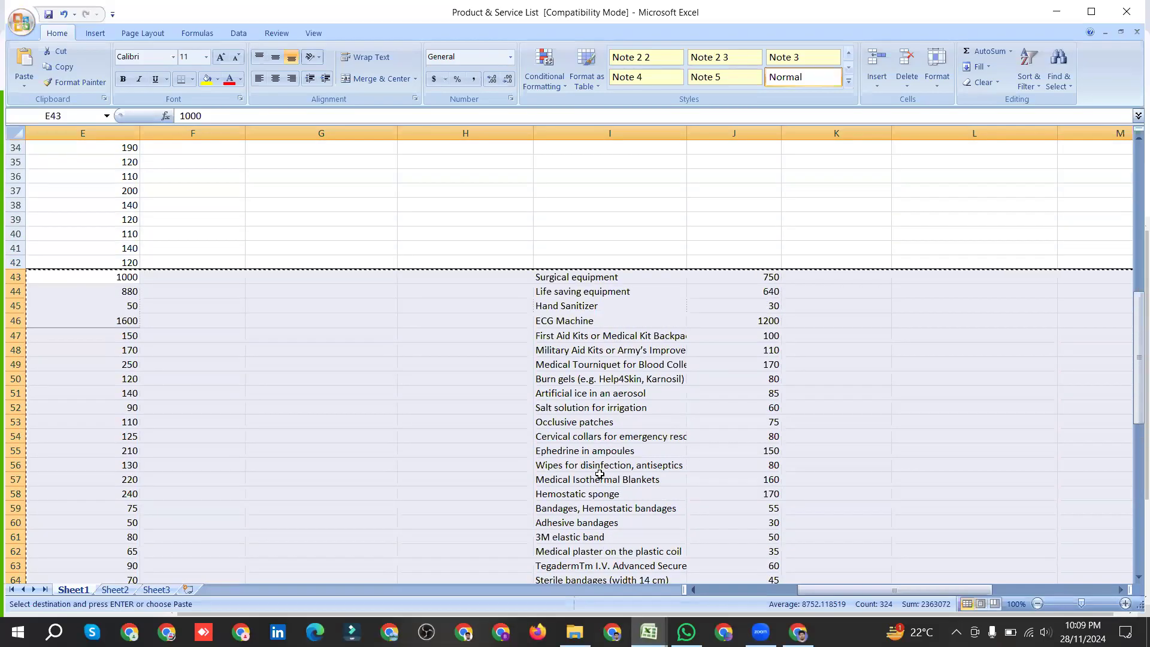
{"action": "left_click_drag", "start_coordinate": [814, 590], "coordinate": [750, 591]}
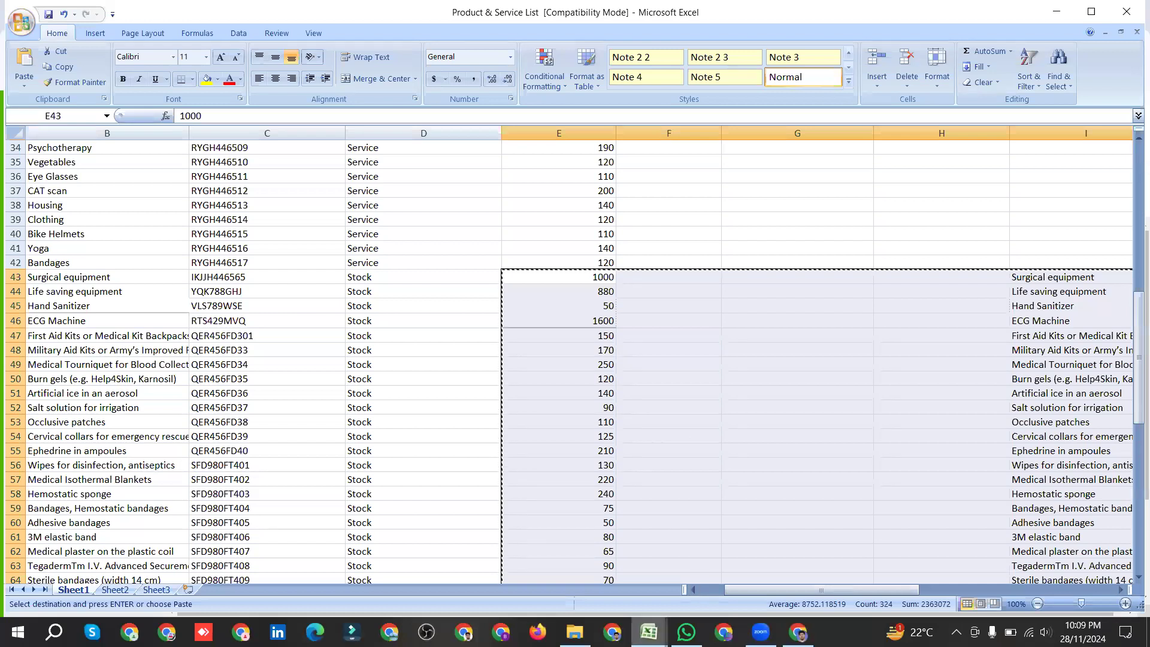
Step: Switch to the Stocks workbook and paste the copied columns starting at E2 under Sales Price / Rate
{"action": "left_click", "coordinate": [649, 631]}
{"action": "left_click", "coordinate": [576, 564]}
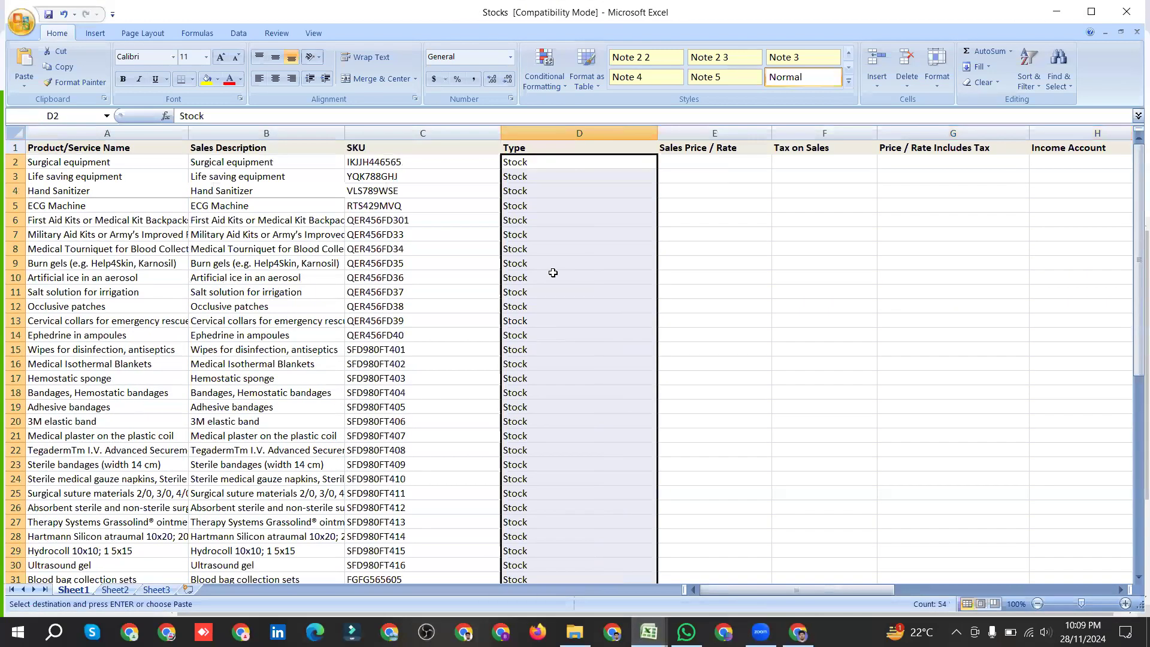
{"action": "scroll", "coordinate": [617, 278], "scroll_direction": "down", "scroll_amount": 4}
{"action": "scroll", "coordinate": [618, 280], "scroll_direction": "up", "scroll_amount": 4}
{"action": "left_click", "coordinate": [704, 167]}
{"action": "key", "text": "ctrl+v"}
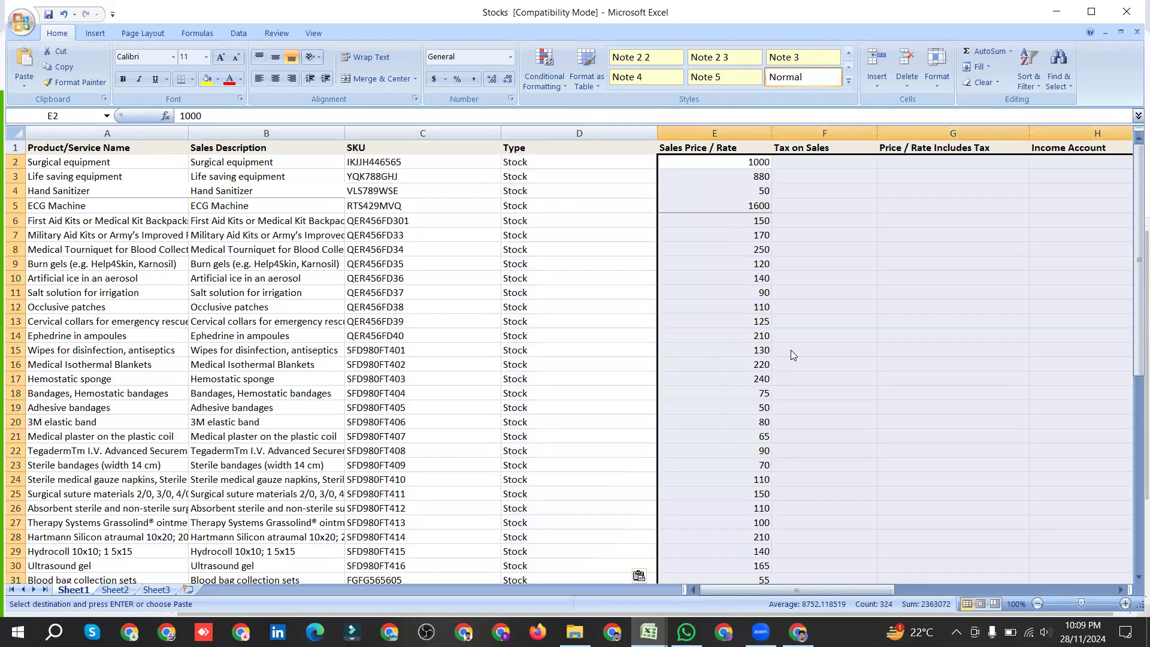
Step: Check the pasted Stocks data down to row 55 and across to the Quantity as-of Date column
{"action": "scroll", "coordinate": [784, 347], "scroll_direction": "down", "scroll_amount": 2}
{"action": "scroll", "coordinate": [786, 375], "scroll_direction": "down", "scroll_amount": 9}
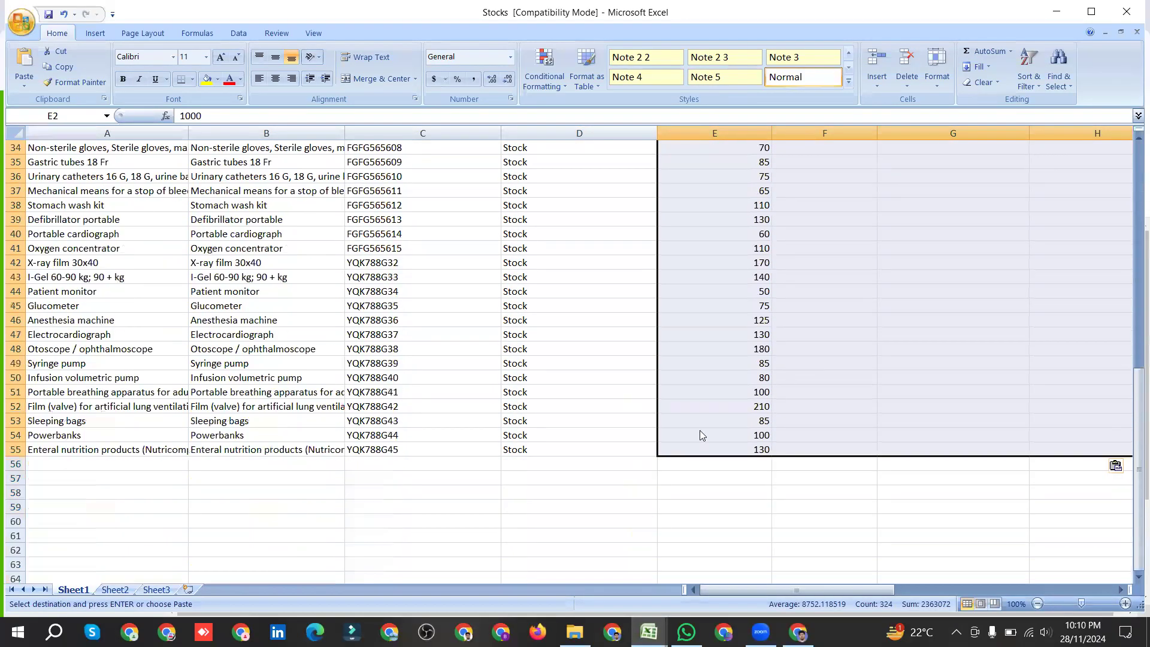
{"action": "left_click", "coordinate": [590, 459]}
{"action": "scroll", "coordinate": [587, 455], "scroll_direction": "up", "scroll_amount": 11}
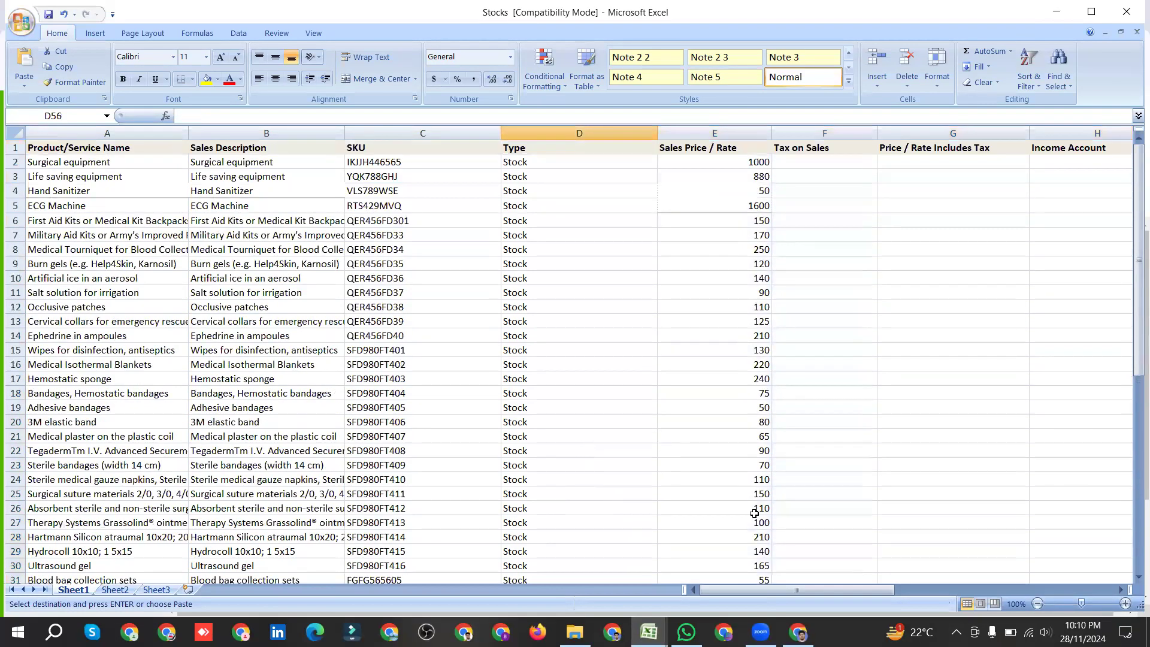
{"action": "left_click_drag", "start_coordinate": [736, 586], "coordinate": [1055, 584]}
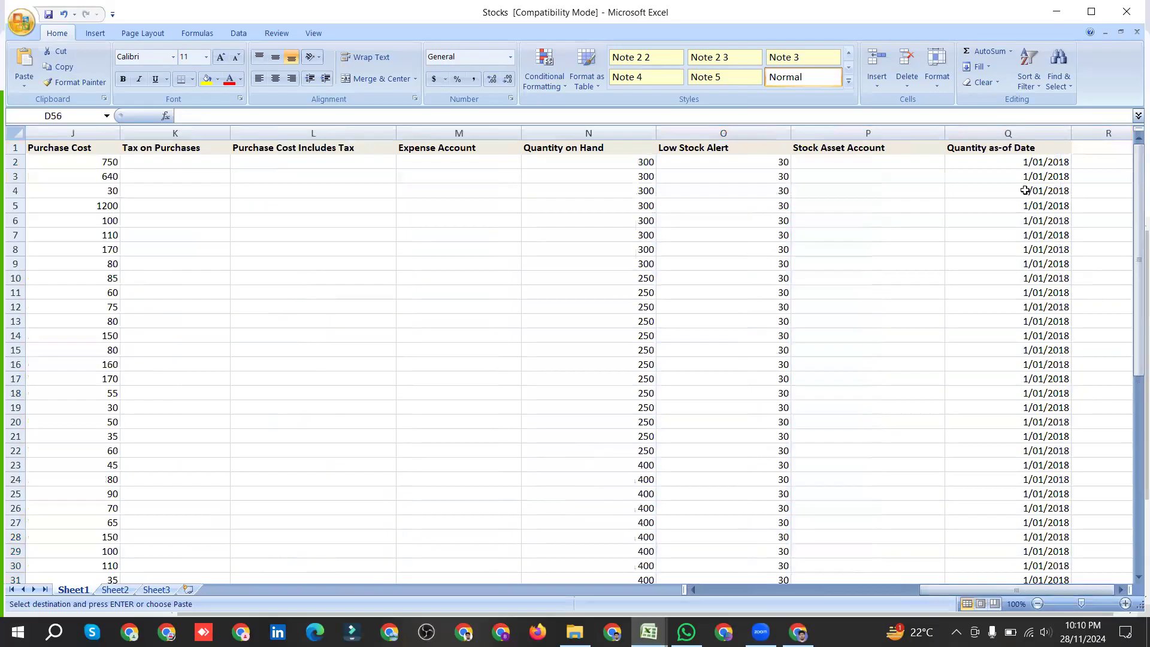
{"action": "scroll", "coordinate": [994, 338], "scroll_direction": "down", "scroll_amount": 4}
{"action": "left_click_drag", "start_coordinate": [930, 591], "coordinate": [719, 589]}
{"action": "scroll", "coordinate": [179, 354], "scroll_direction": "up", "scroll_amount": 4}
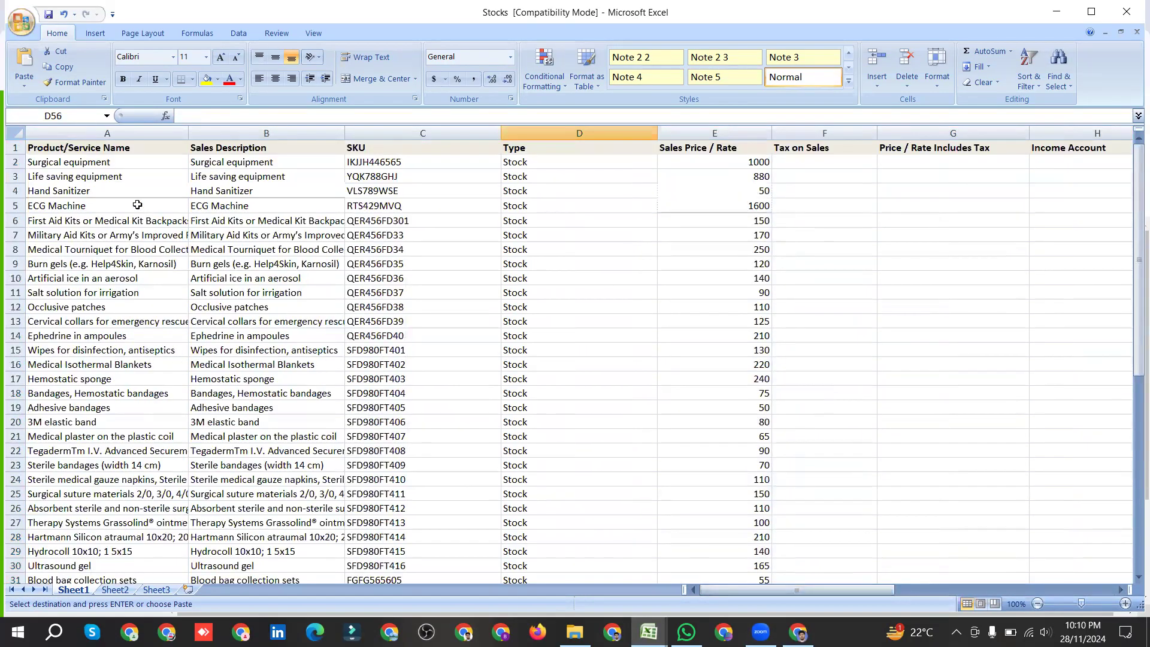
Step: Clear the pending copy selection and close the Stocks and Product & Service List workbooks
{"action": "left_click", "coordinate": [131, 159]}
{"action": "key", "text": "Escape"}
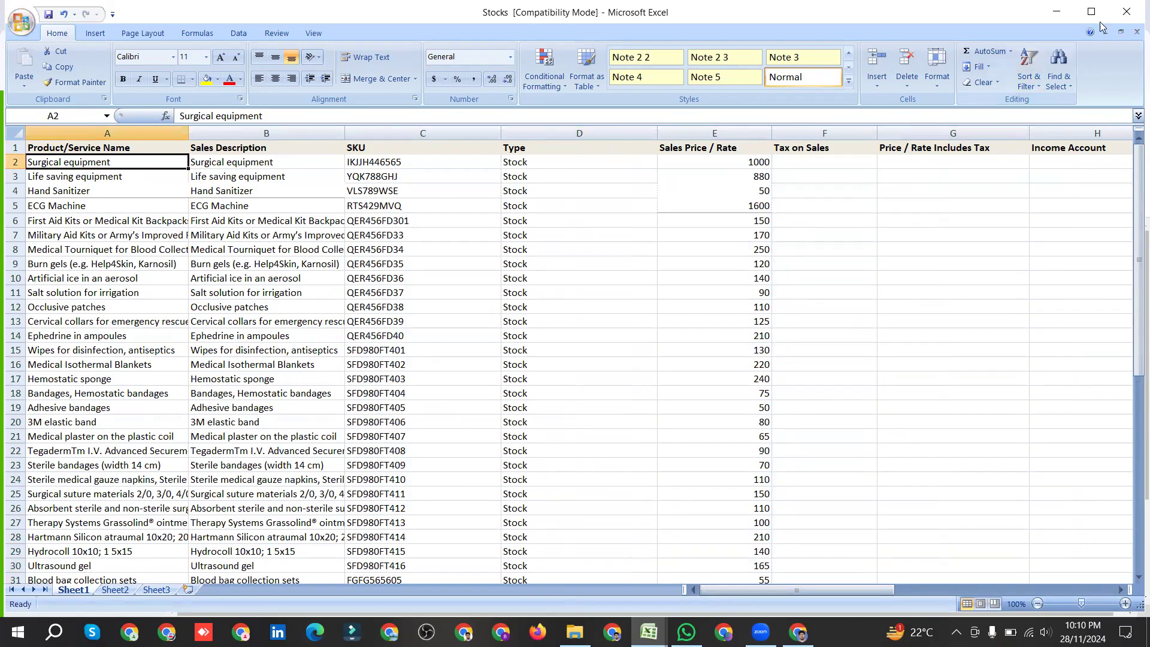
{"action": "left_click", "coordinate": [1128, 11]}
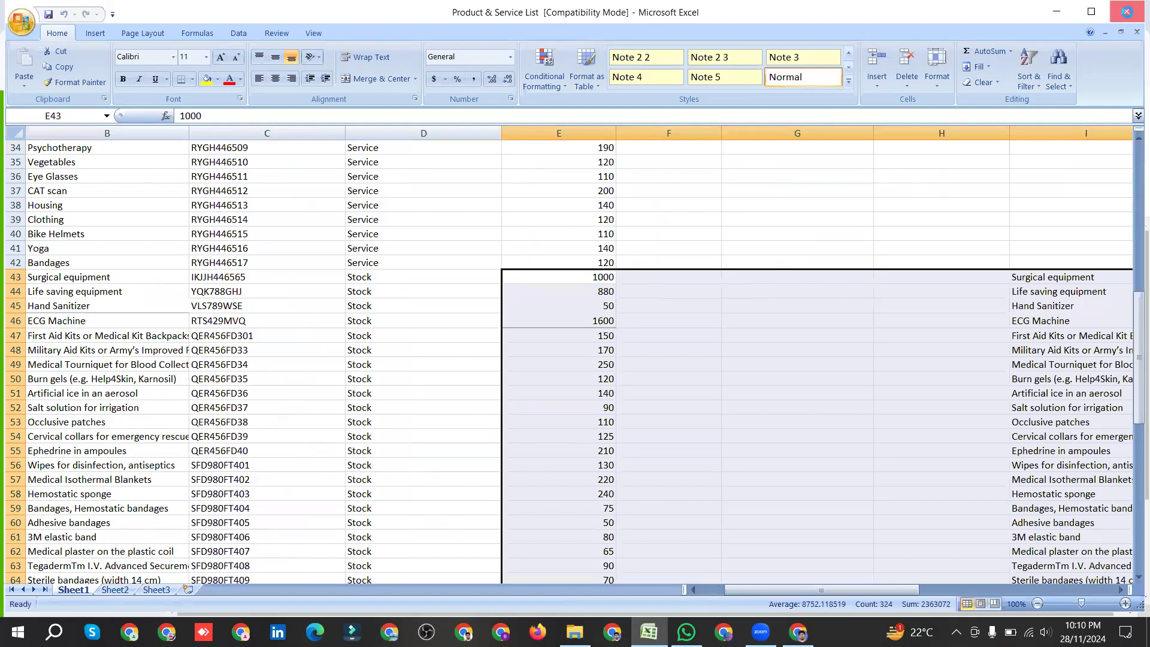
{"action": "left_click", "coordinate": [1127, 12]}
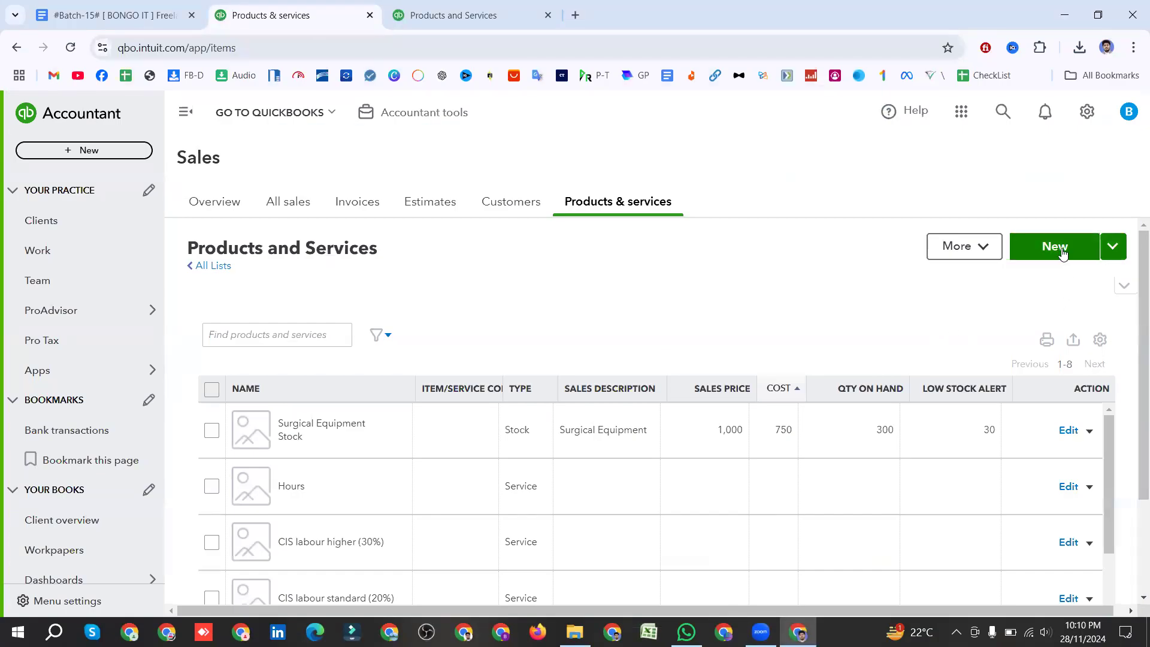
{"action": "left_click", "coordinate": [1113, 247]}
{"action": "left_click", "coordinate": [1072, 289]}
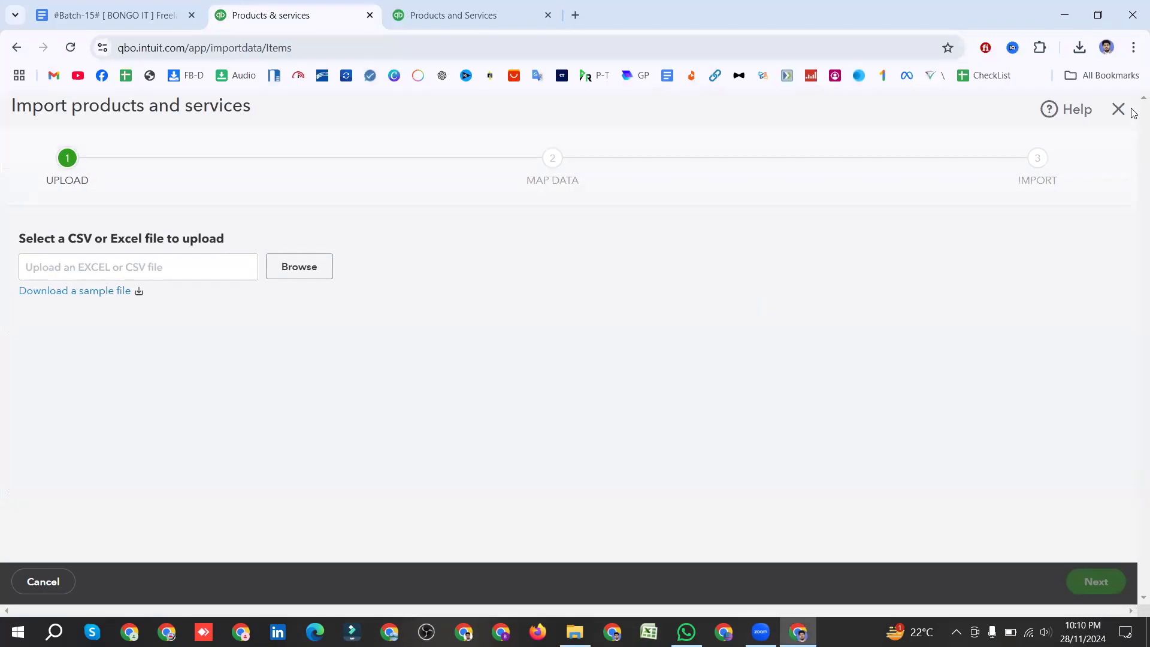
{"action": "left_click", "coordinate": [1122, 114]}
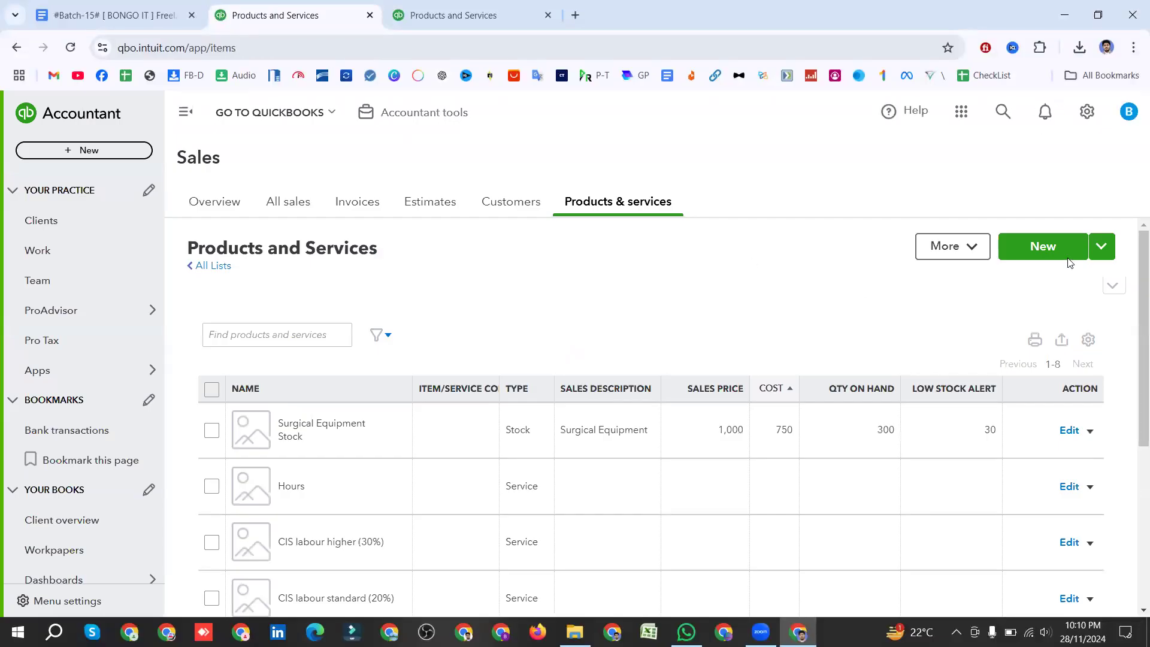
Step: Open the products and services import in QuickBooks Online and choose Stock.xlsx from the Desktop as the upload file
{"action": "left_click", "coordinate": [1101, 248]}
{"action": "left_click", "coordinate": [1054, 279]}
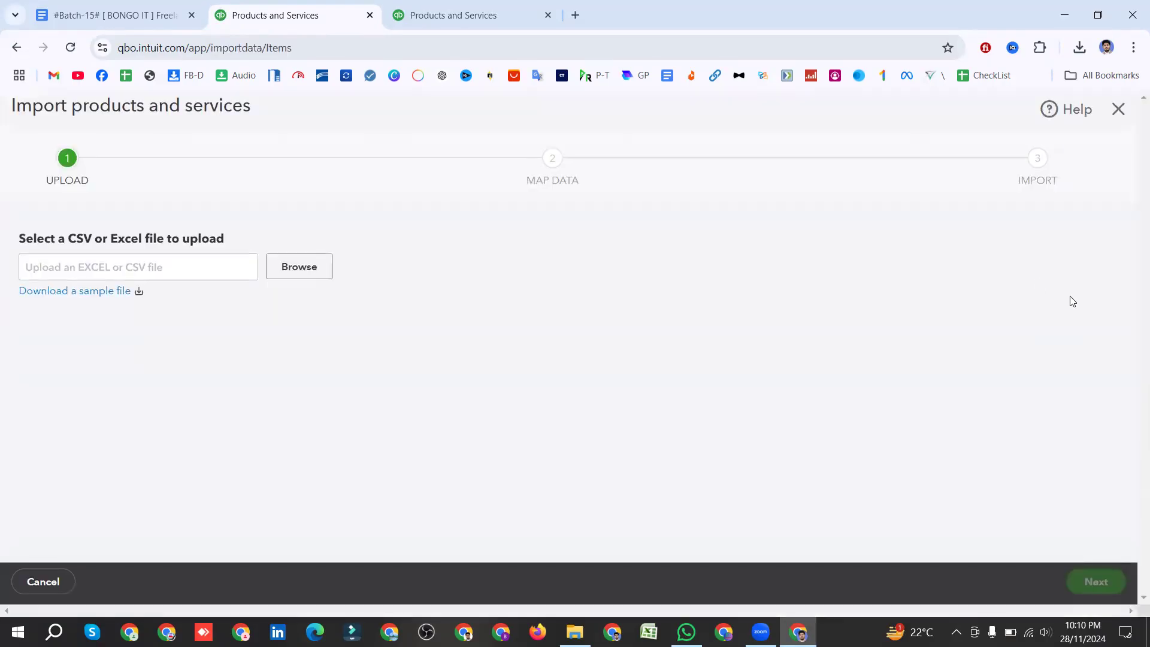
{"action": "left_click", "coordinate": [321, 261]}
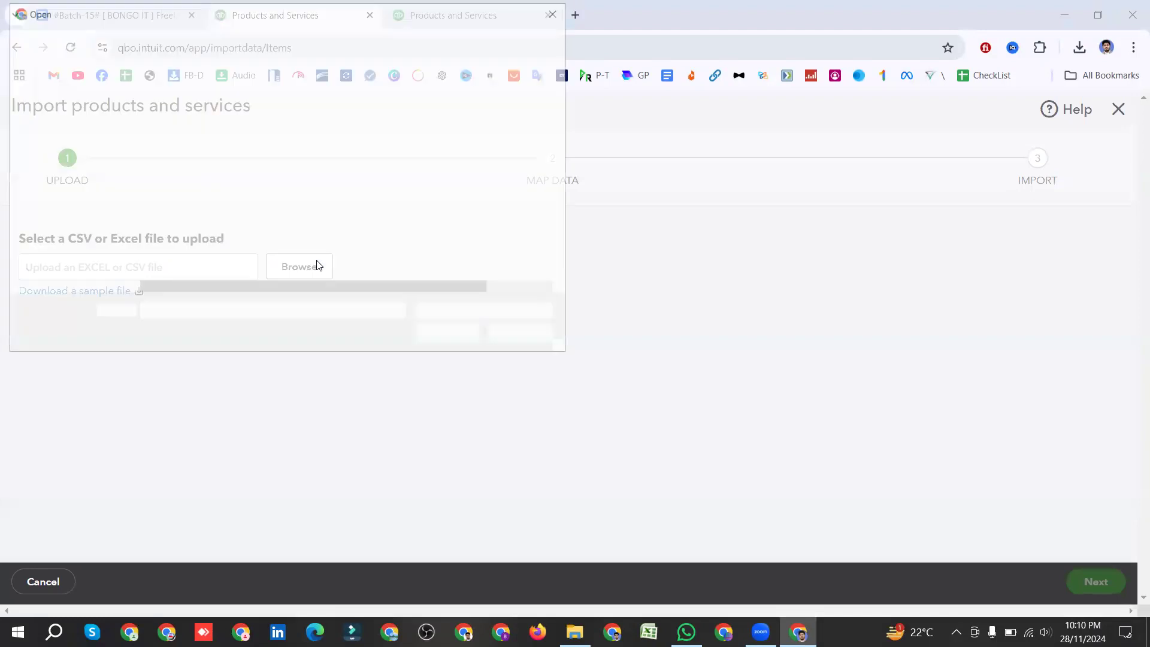
{"action": "scroll", "coordinate": [201, 239], "scroll_direction": "down", "scroll_amount": 8}
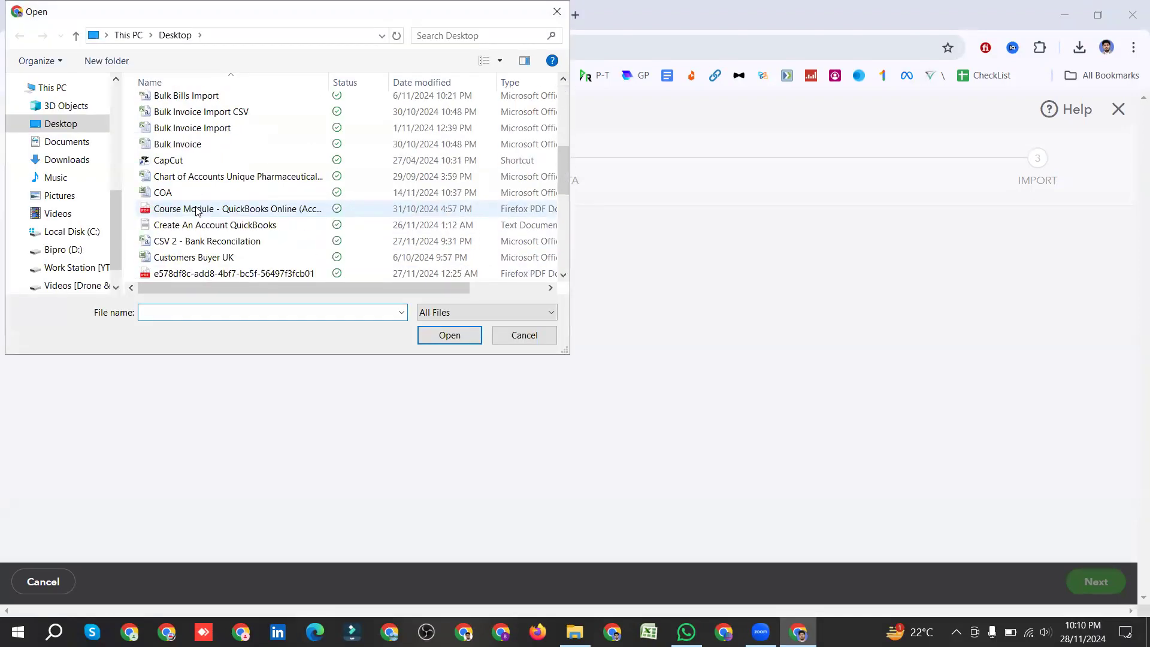
{"action": "scroll", "coordinate": [197, 209], "scroll_direction": "down", "scroll_amount": 2}
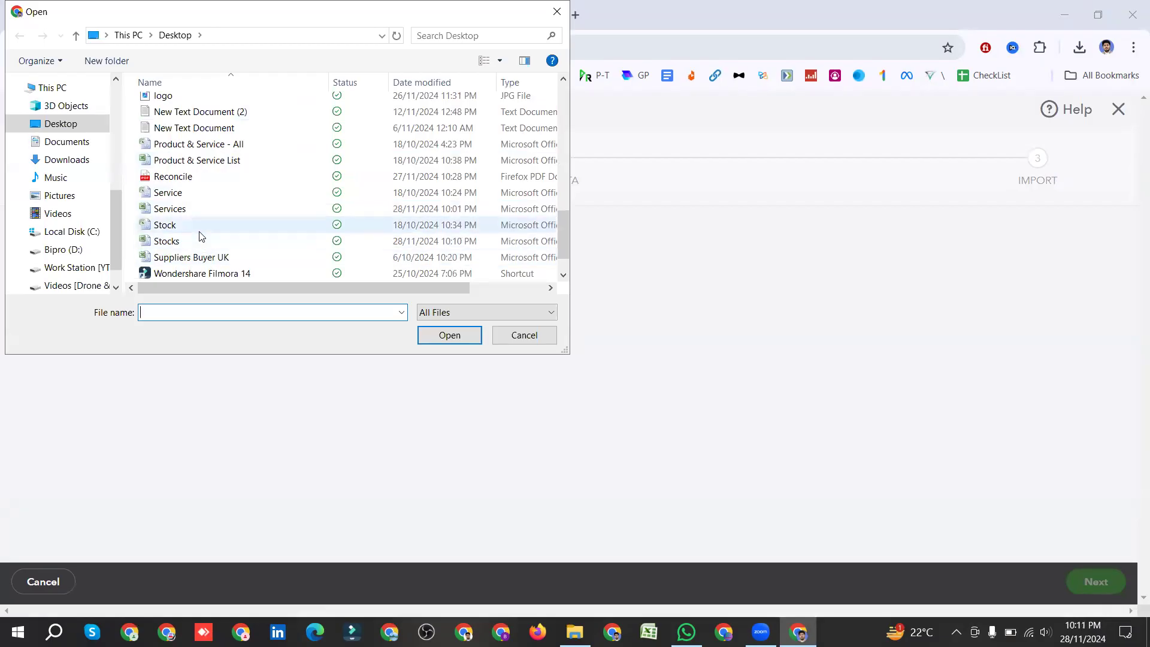
{"action": "left_click", "coordinate": [199, 228]}
{"action": "left_click", "coordinate": [450, 335]}
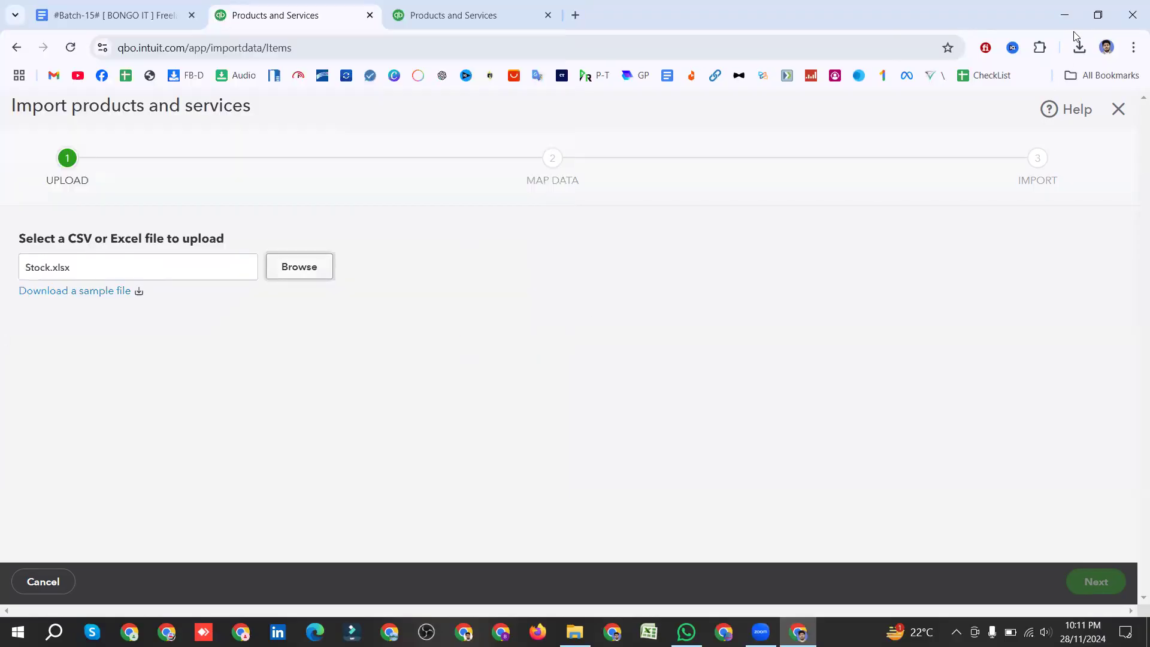
Step: Replace the upload file with Stocks.xls from the Desktop and continue to the field mapping
{"action": "left_click", "coordinate": [1064, 15]}
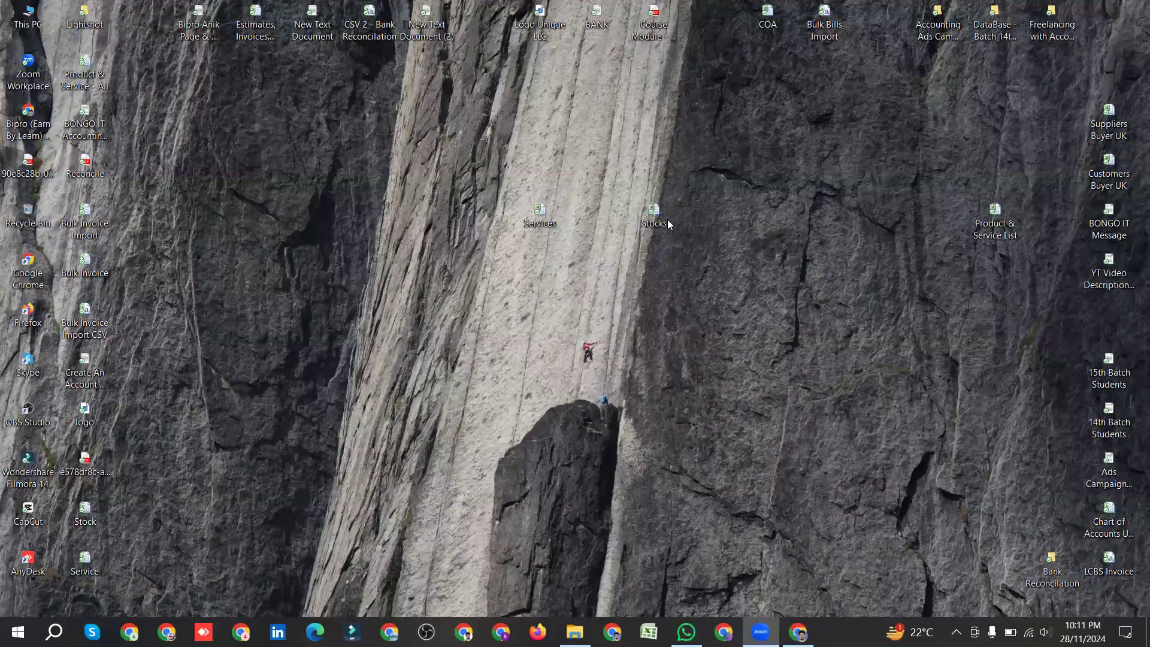
{"action": "left_click", "coordinate": [797, 631]}
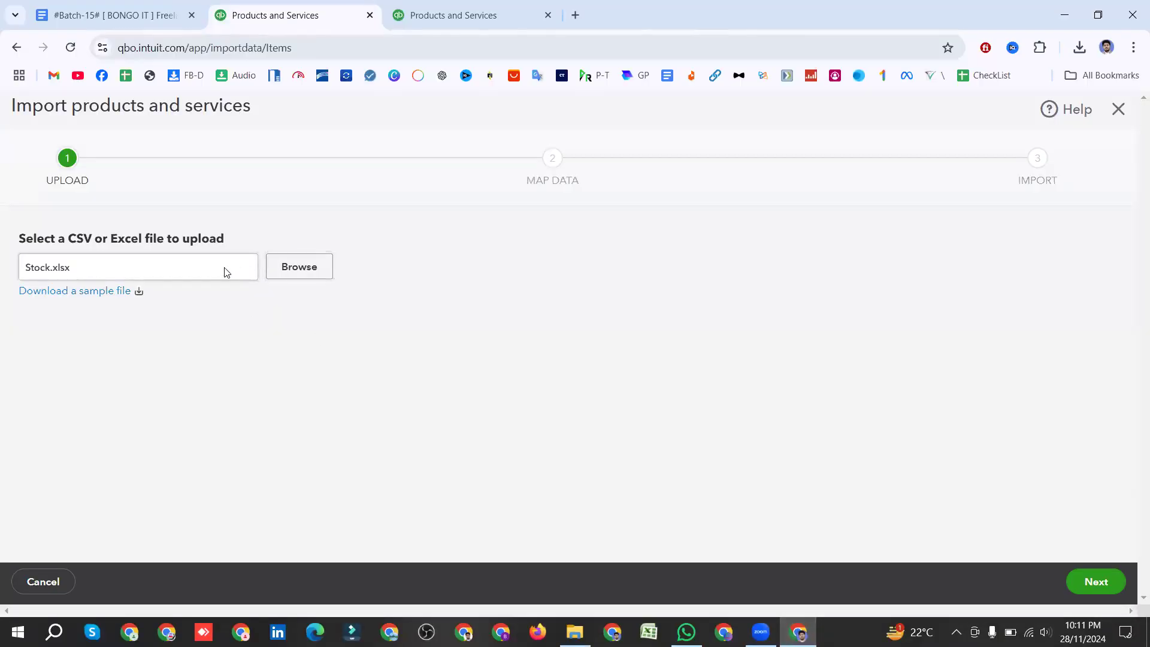
{"action": "left_click", "coordinate": [286, 271]}
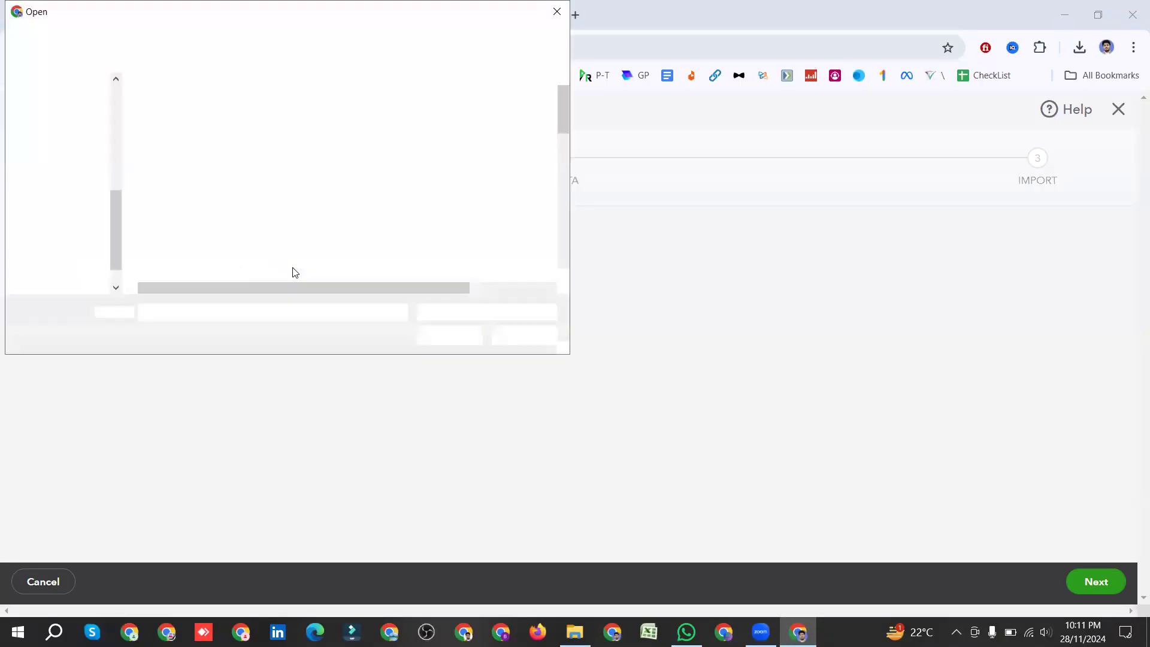
{"action": "scroll", "coordinate": [202, 204], "scroll_direction": "down", "scroll_amount": 12}
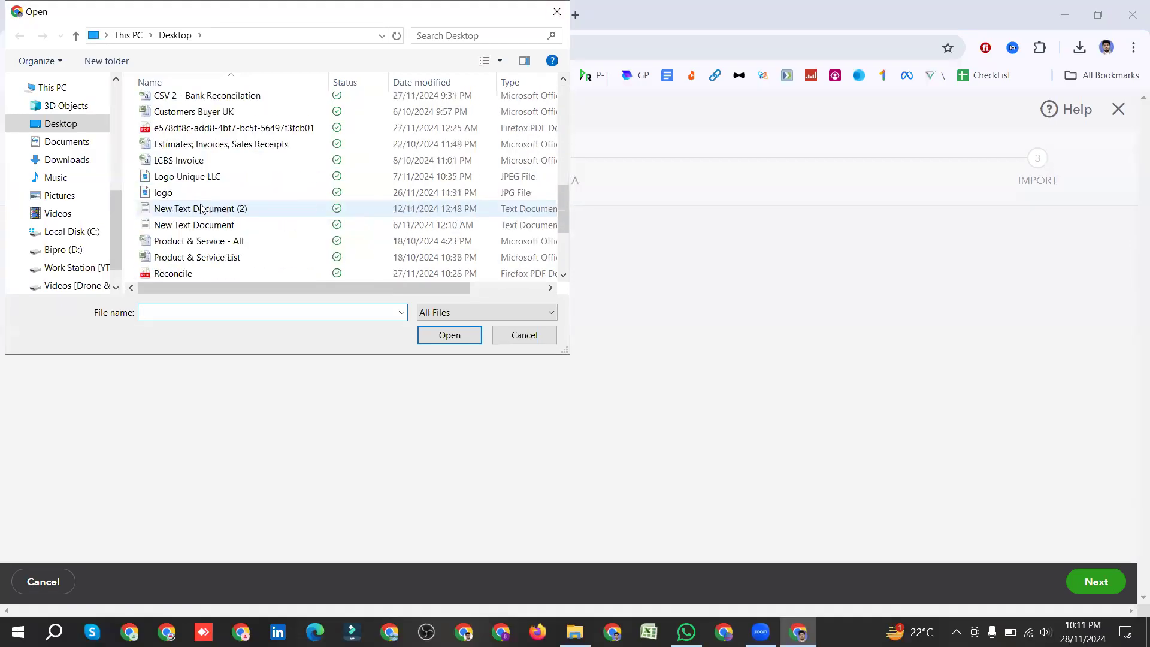
{"action": "left_click", "coordinate": [193, 242]}
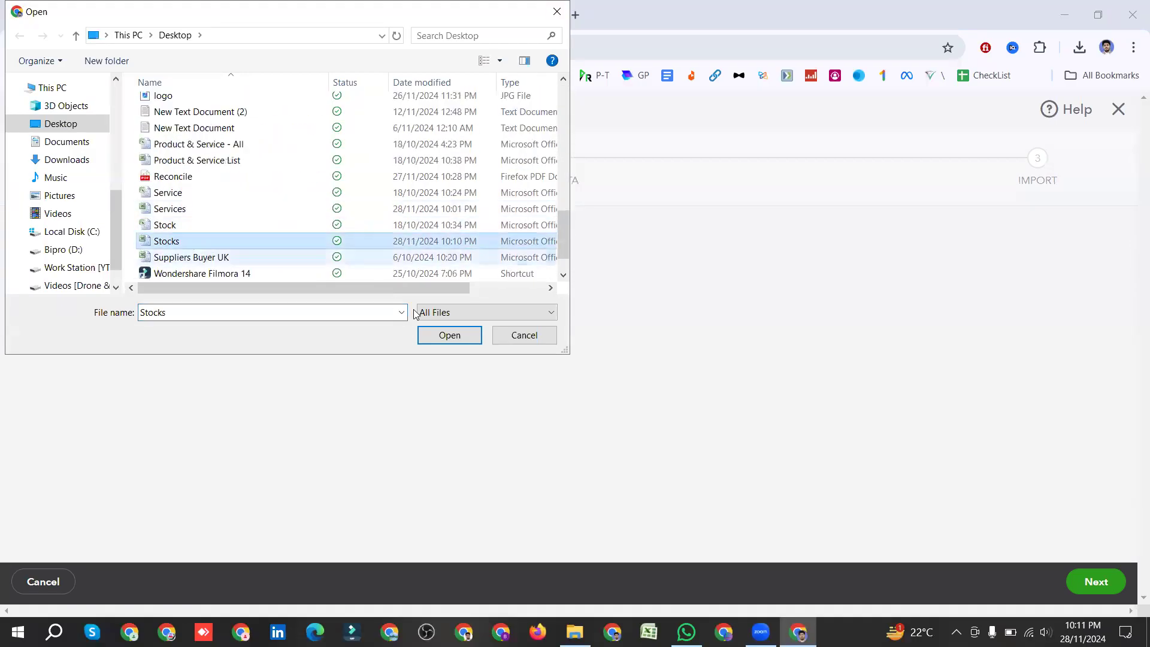
{"action": "left_click", "coordinate": [447, 338]}
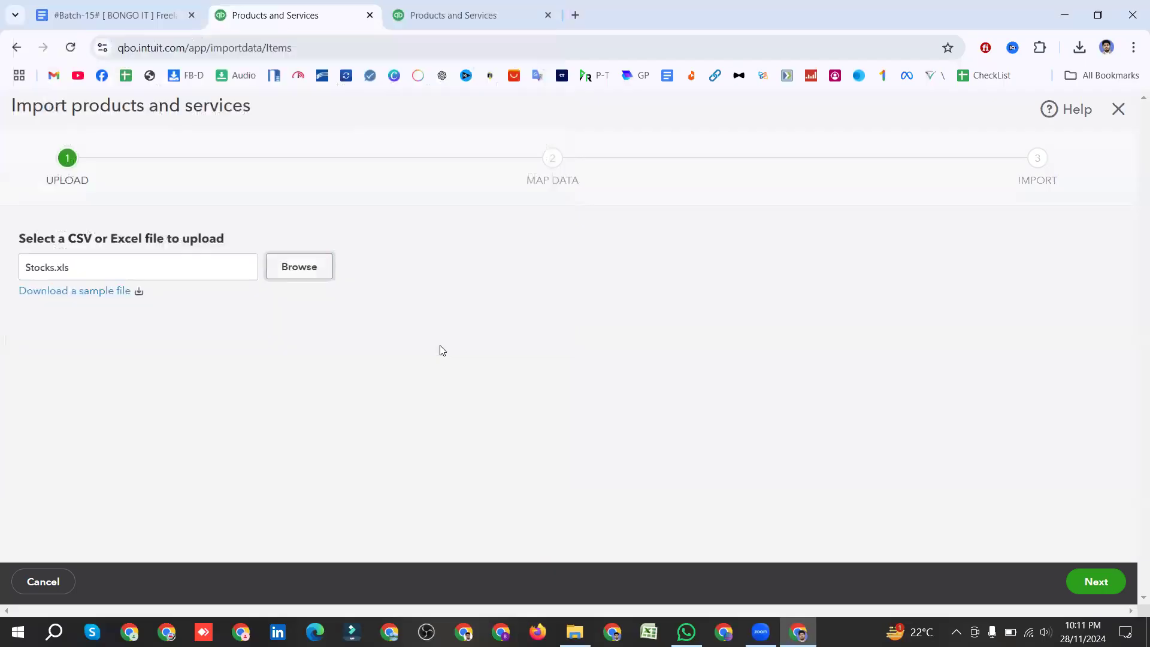
{"action": "left_click", "coordinate": [1095, 581]}
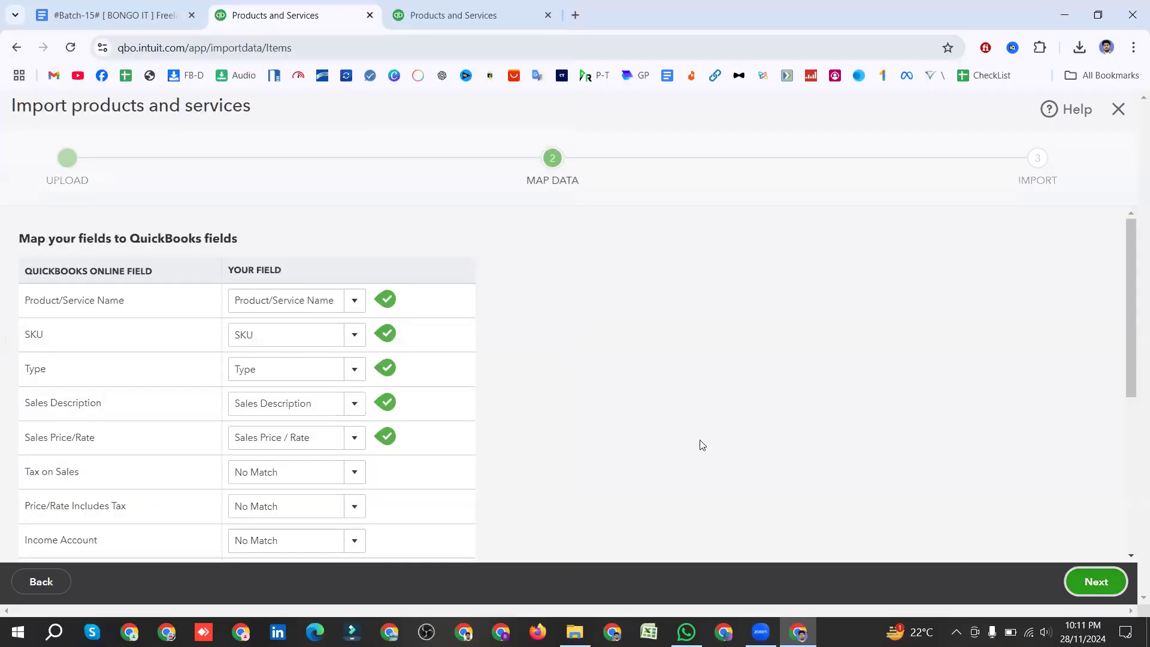
Step: Check the field mapping from Product/Service Name to Quantity as-of Date and continue to the import review
{"action": "scroll", "coordinate": [298, 397], "scroll_direction": "down", "scroll_amount": 3}
{"action": "scroll", "coordinate": [329, 372], "scroll_direction": "up", "scroll_amount": 3}
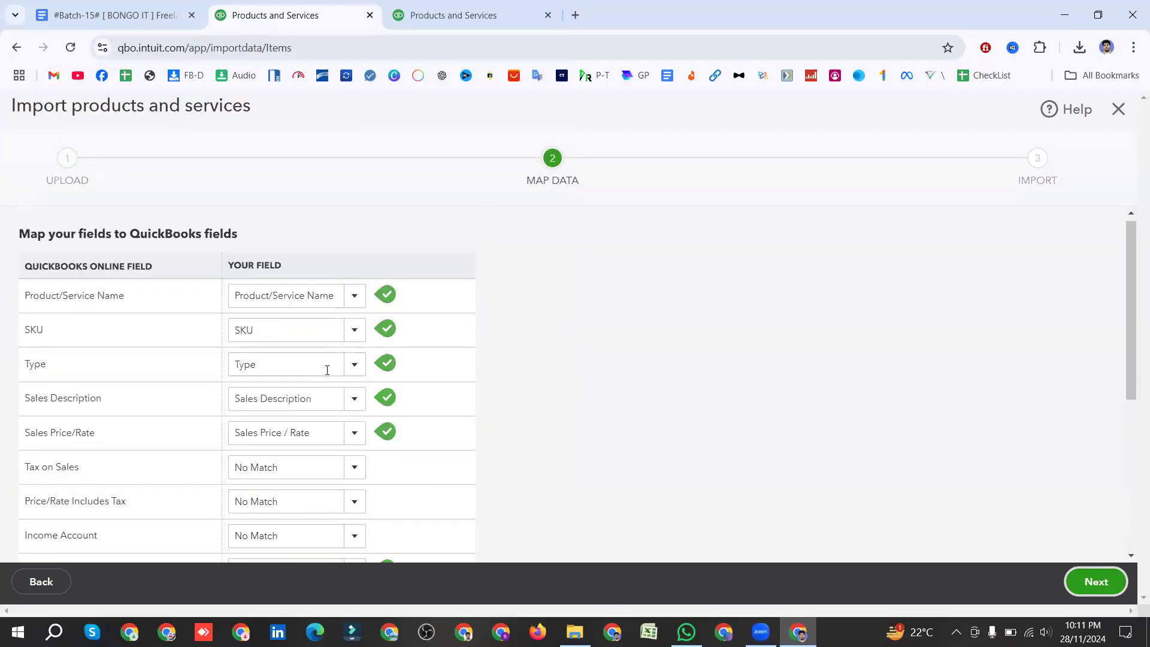
{"action": "scroll", "coordinate": [394, 401], "scroll_direction": "down", "scroll_amount": 3}
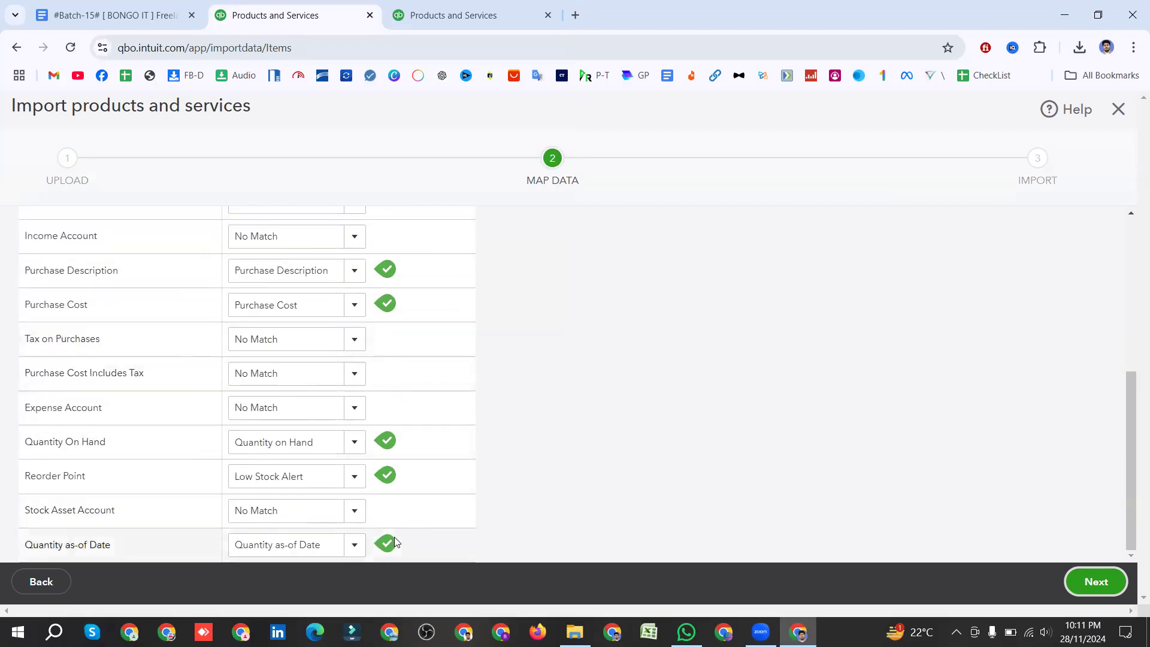
{"action": "scroll", "coordinate": [392, 526], "scroll_direction": "up", "scroll_amount": 5}
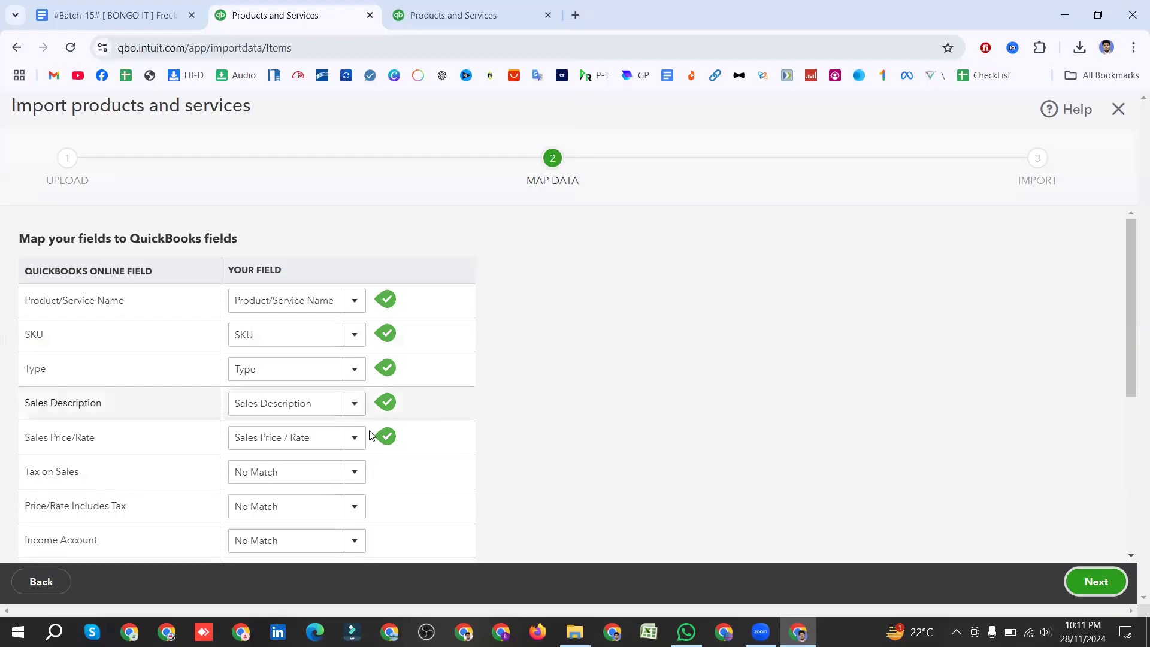
{"action": "scroll", "coordinate": [374, 435], "scroll_direction": "down", "scroll_amount": 5}
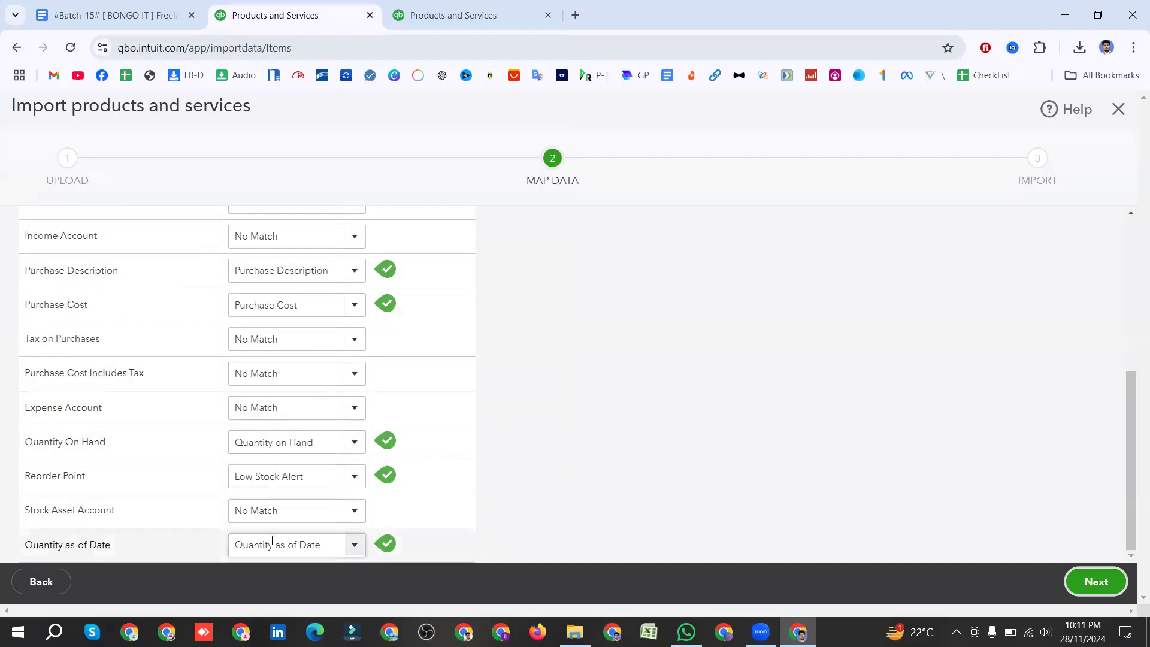
{"action": "left_click", "coordinate": [1088, 578]}
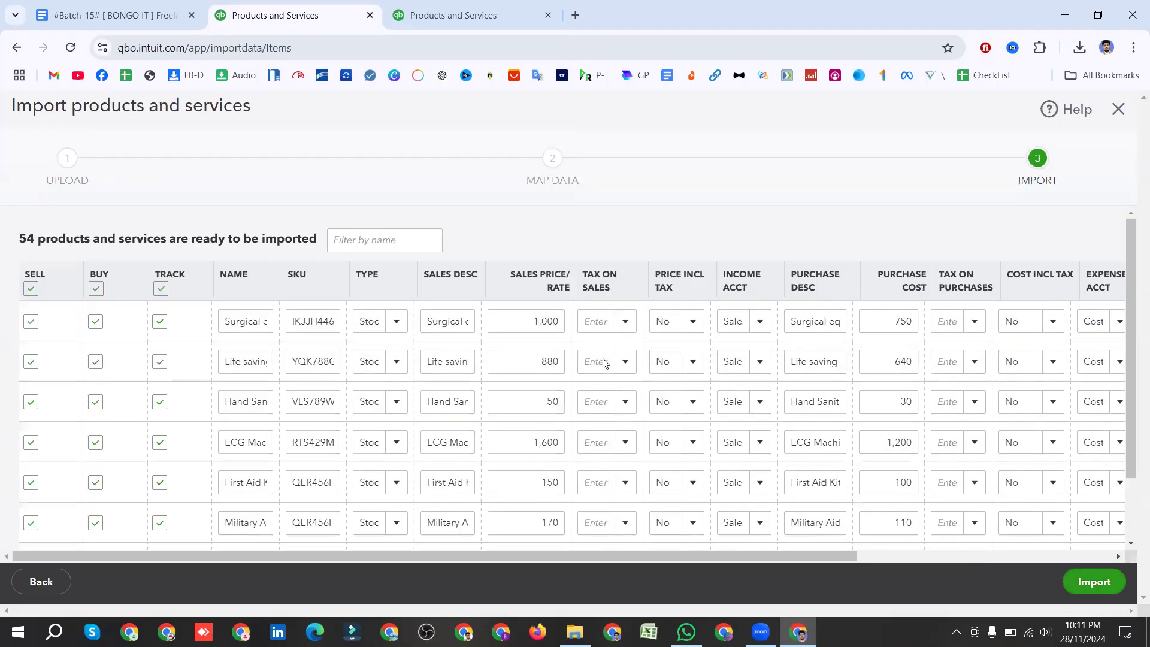
Step: Examine which type options are available for the first product in the import list
{"action": "left_click", "coordinate": [396, 324]}
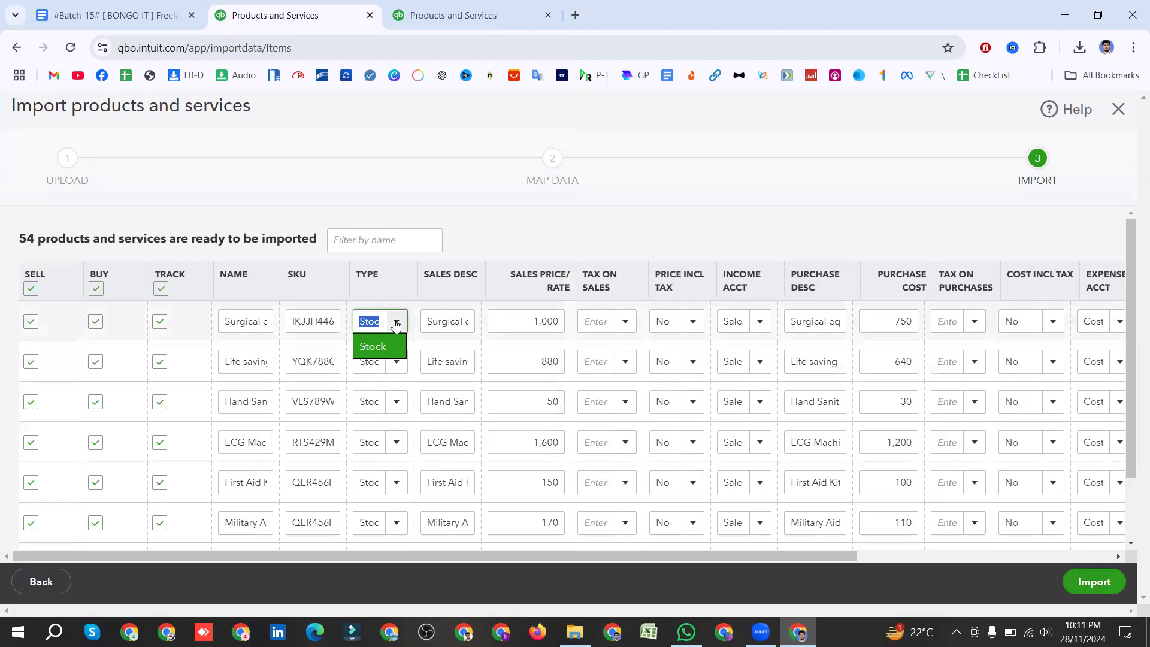
{"action": "left_click", "coordinate": [396, 324]}
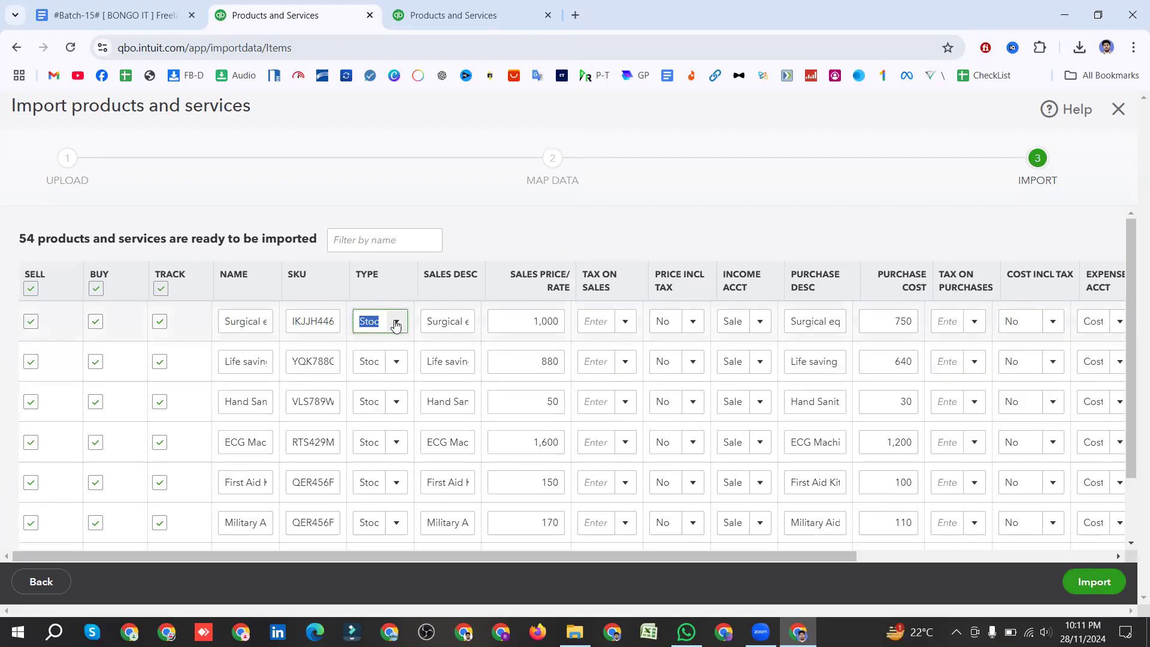
{"action": "left_click", "coordinate": [396, 324]}
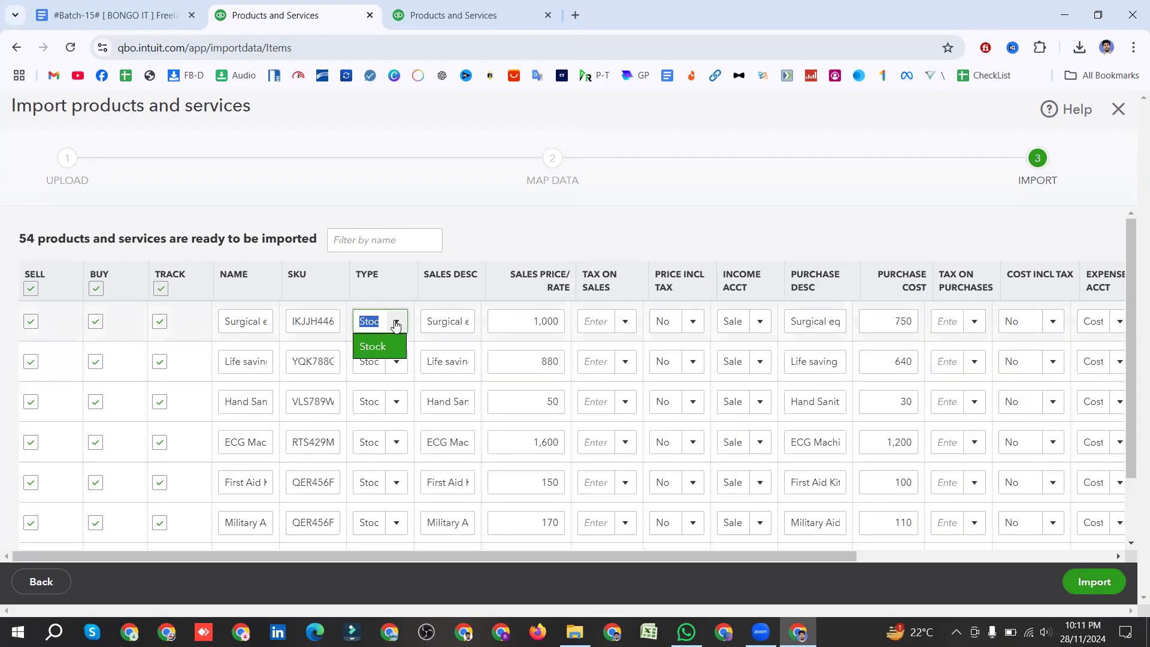
{"action": "left_click", "coordinate": [395, 324]}
{"action": "left_click", "coordinate": [395, 324]}
{"action": "left_click", "coordinate": [396, 324]}
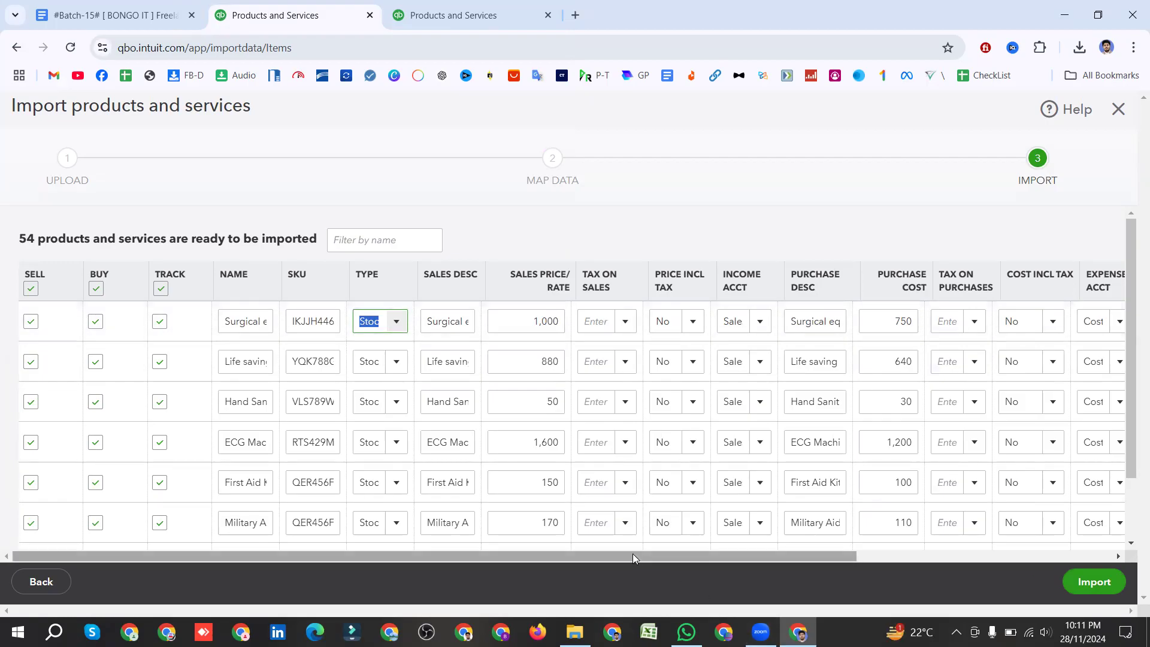
{"action": "left_click_drag", "start_coordinate": [543, 557], "coordinate": [513, 560]}
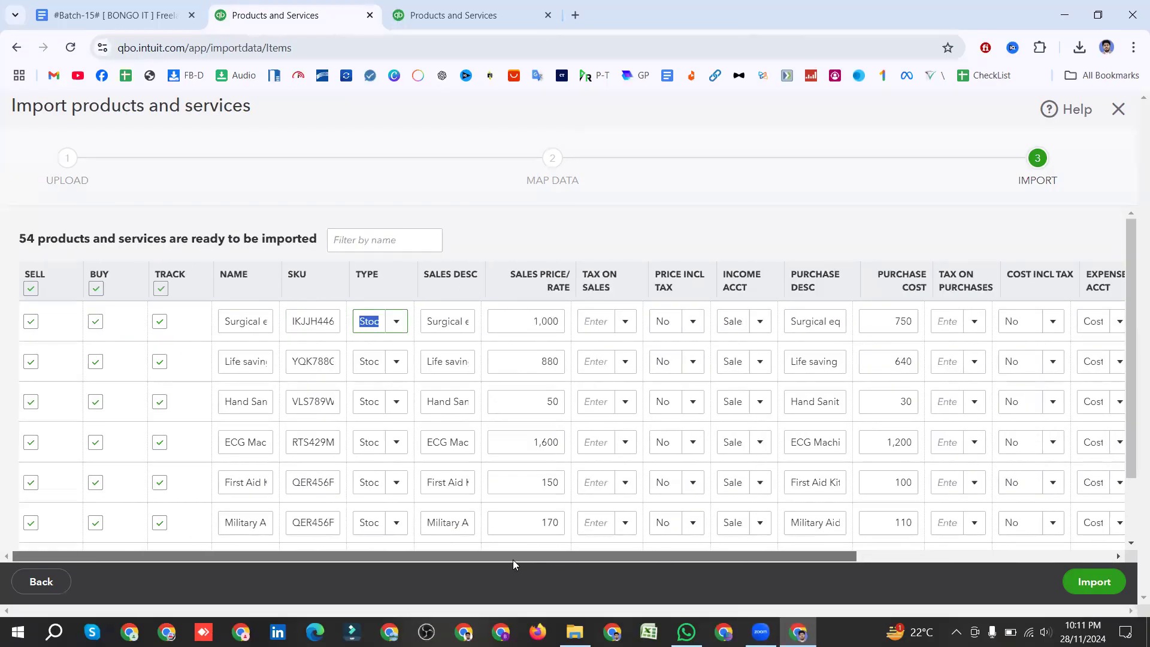
Step: Try to change the first product's type to Service
{"action": "left_click", "coordinate": [397, 323]}
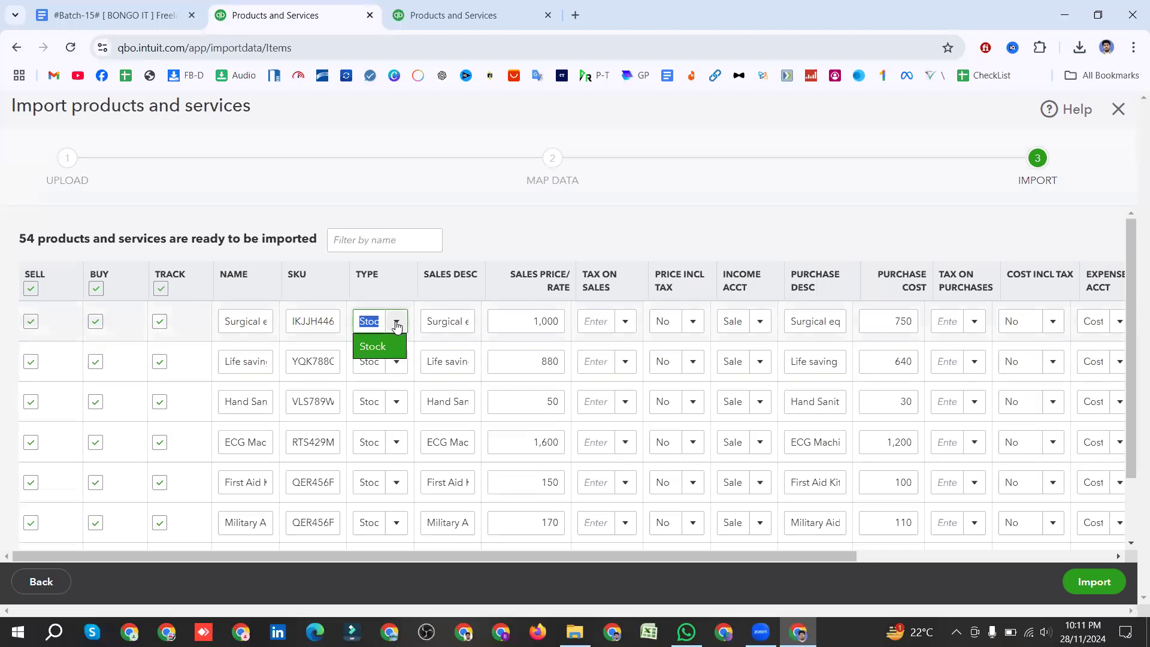
{"action": "left_click", "coordinate": [396, 324]}
{"action": "left_click", "coordinate": [396, 324]}
{"action": "key", "text": "BackSpace"}
{"action": "type", "text": "Se"}
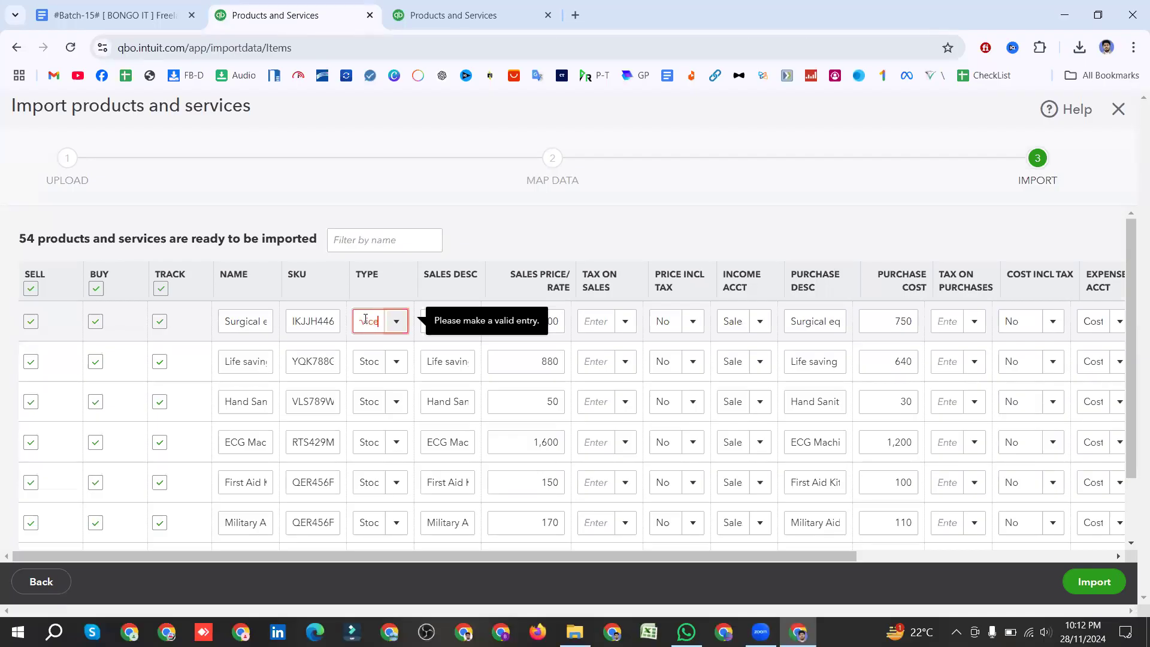
{"action": "left_click", "coordinate": [469, 229]}
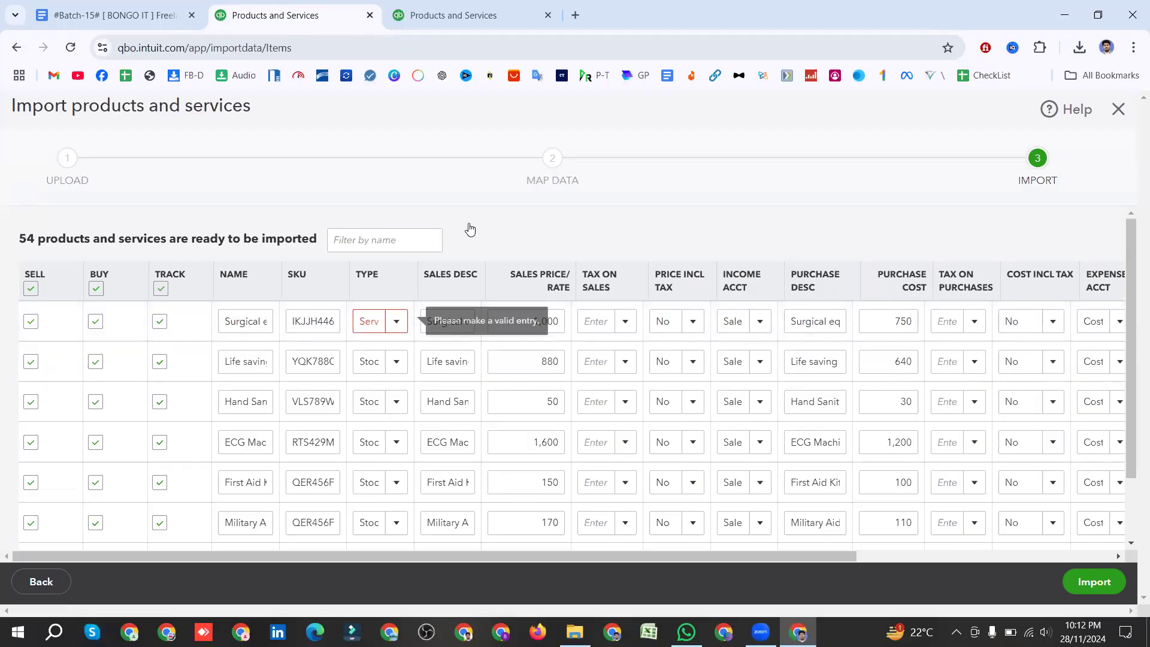
Step: Set the first product's type back to Stock
{"action": "left_click", "coordinate": [395, 328]}
{"action": "left_click", "coordinate": [378, 347]}
{"action": "left_click", "coordinate": [390, 329]}
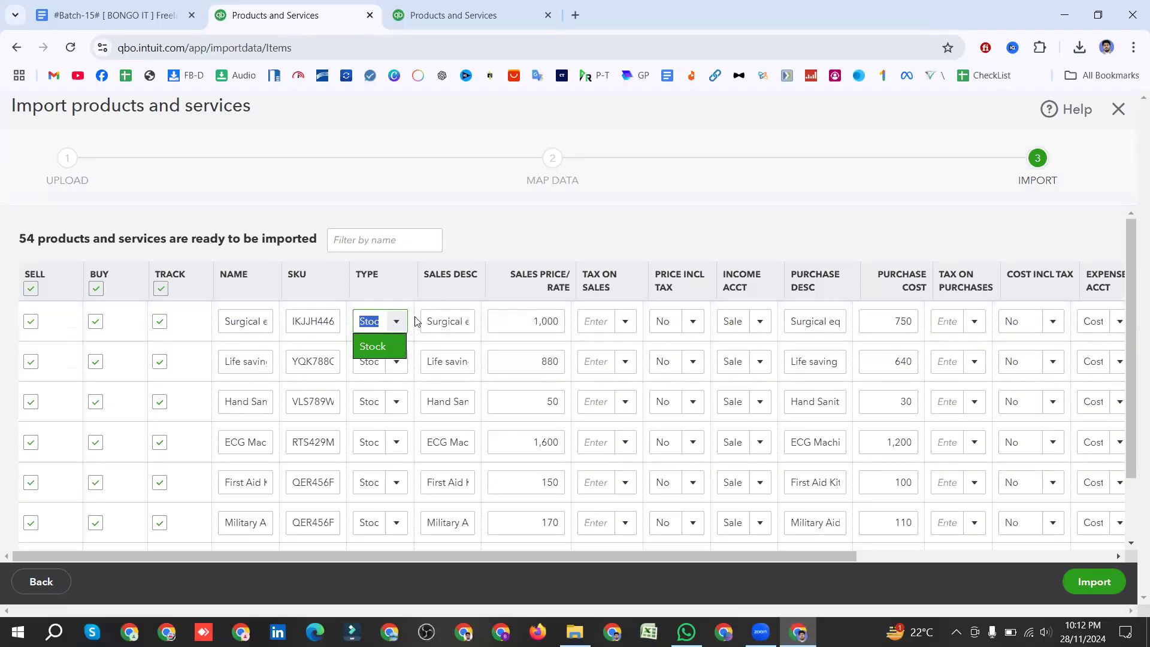
{"action": "left_click", "coordinate": [512, 218]}
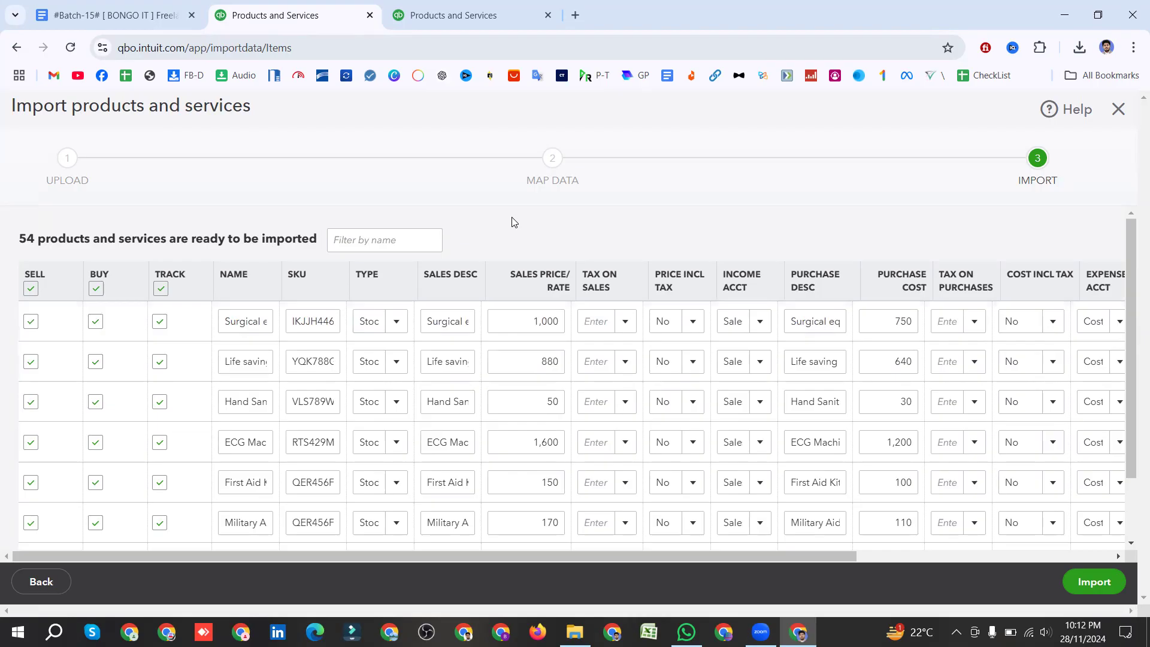
Step: Review the types of all listed products down to the last row and the number of items ready for import
{"action": "scroll", "coordinate": [341, 426], "scroll_direction": "down", "scroll_amount": 20}
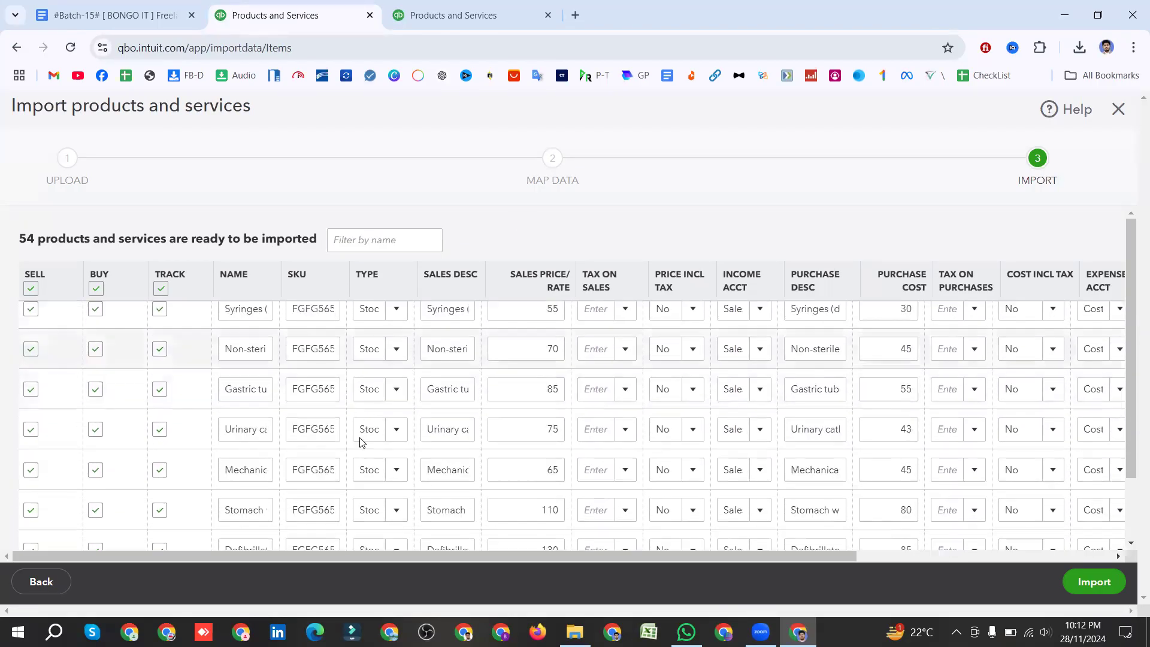
{"action": "scroll", "coordinate": [358, 442], "scroll_direction": "down", "scroll_amount": 3}
{"action": "scroll", "coordinate": [386, 495], "scroll_direction": "down", "scroll_amount": 2}
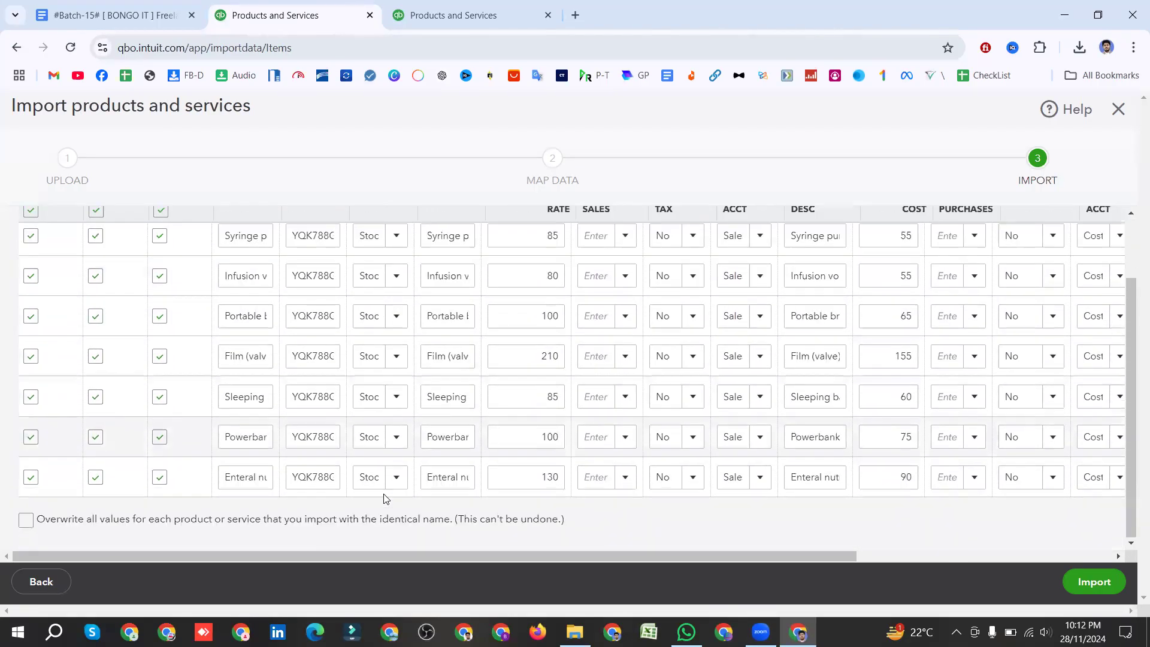
{"action": "scroll", "coordinate": [386, 495], "scroll_direction": "up", "scroll_amount": 20}
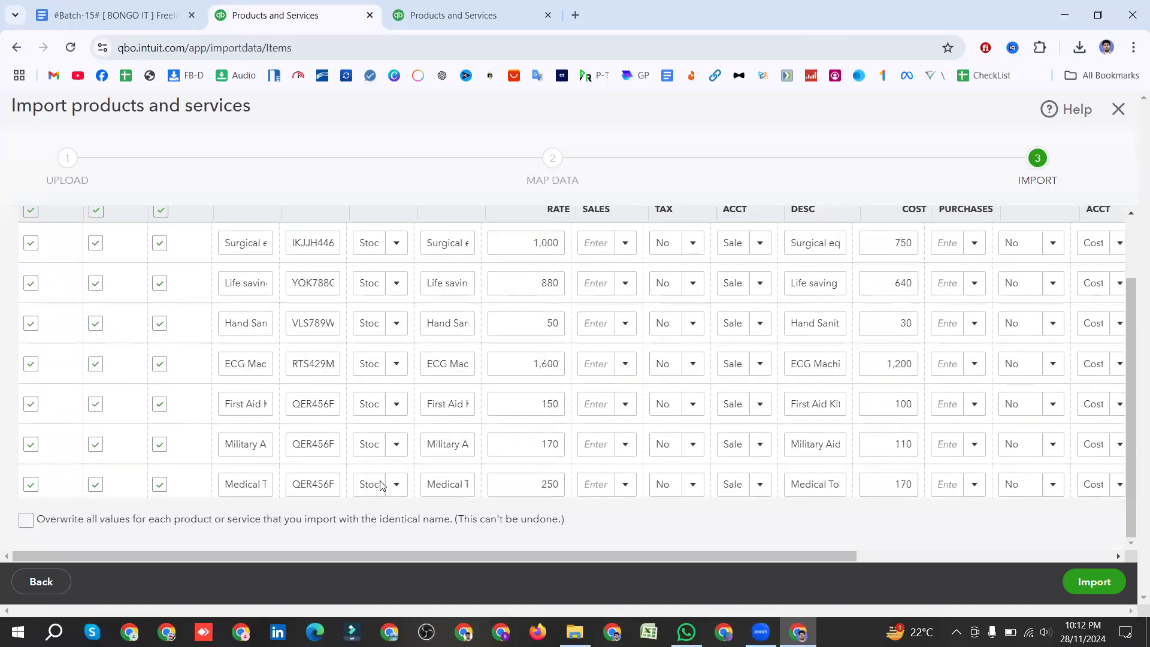
{"action": "scroll", "coordinate": [419, 344], "scroll_direction": "up", "scroll_amount": 2}
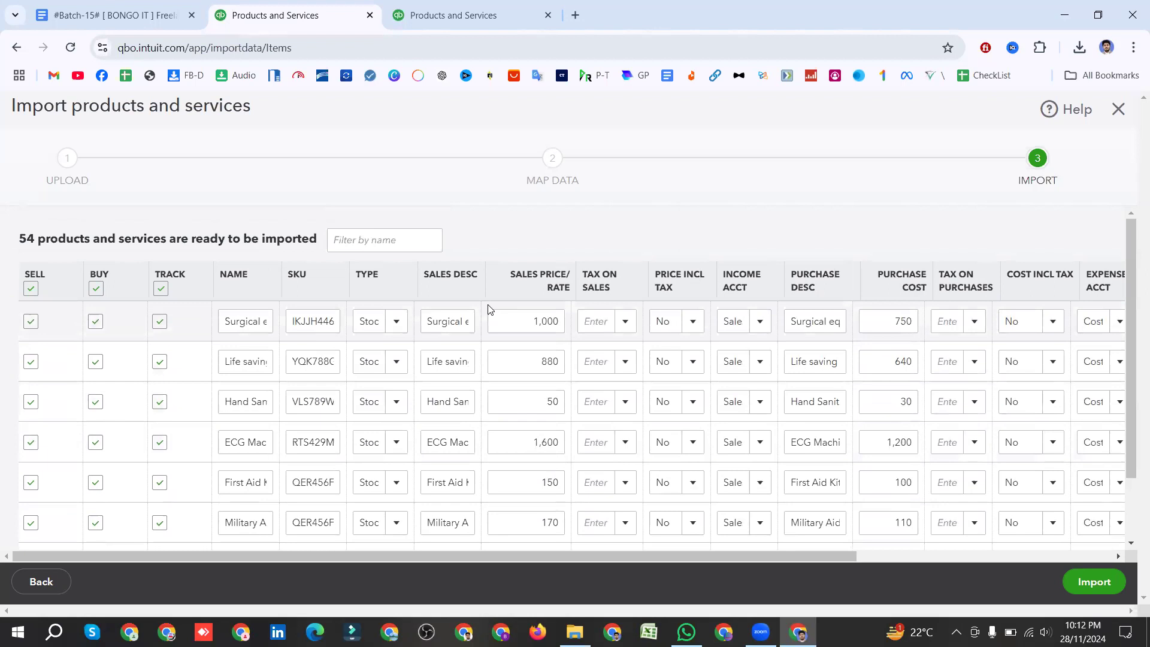
{"action": "scroll", "coordinate": [970, 407], "scroll_direction": "down", "scroll_amount": 10}
{"action": "scroll", "coordinate": [970, 413], "scroll_direction": "up", "scroll_amount": 10}
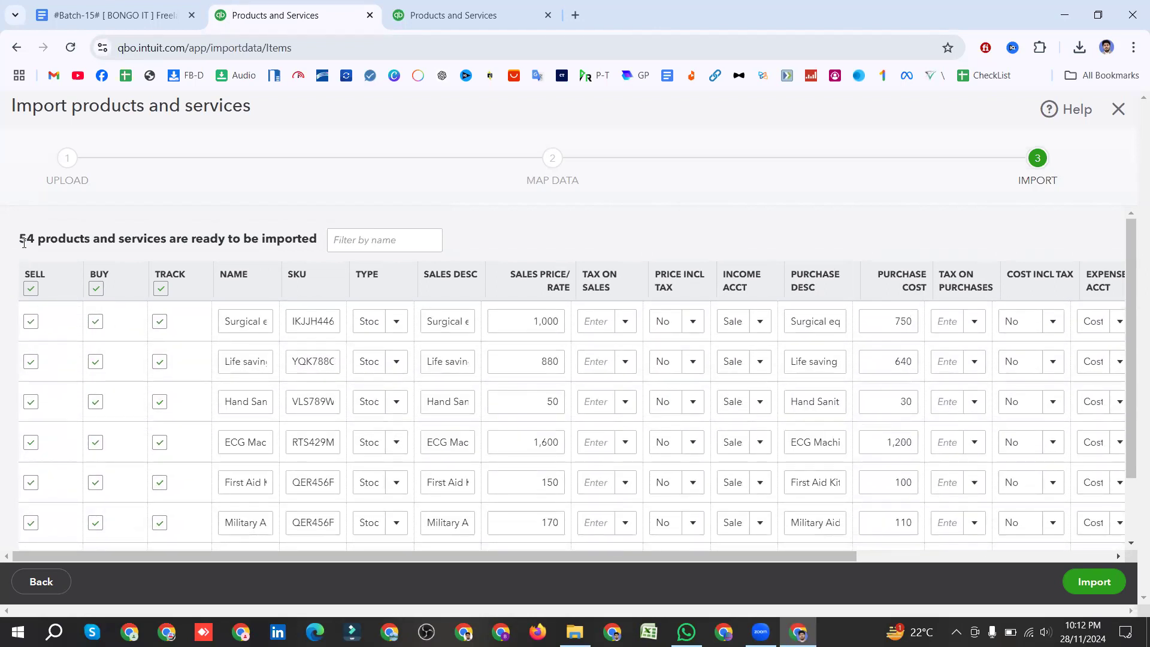
{"action": "left_click_drag", "start_coordinate": [14, 247], "coordinate": [322, 244]}
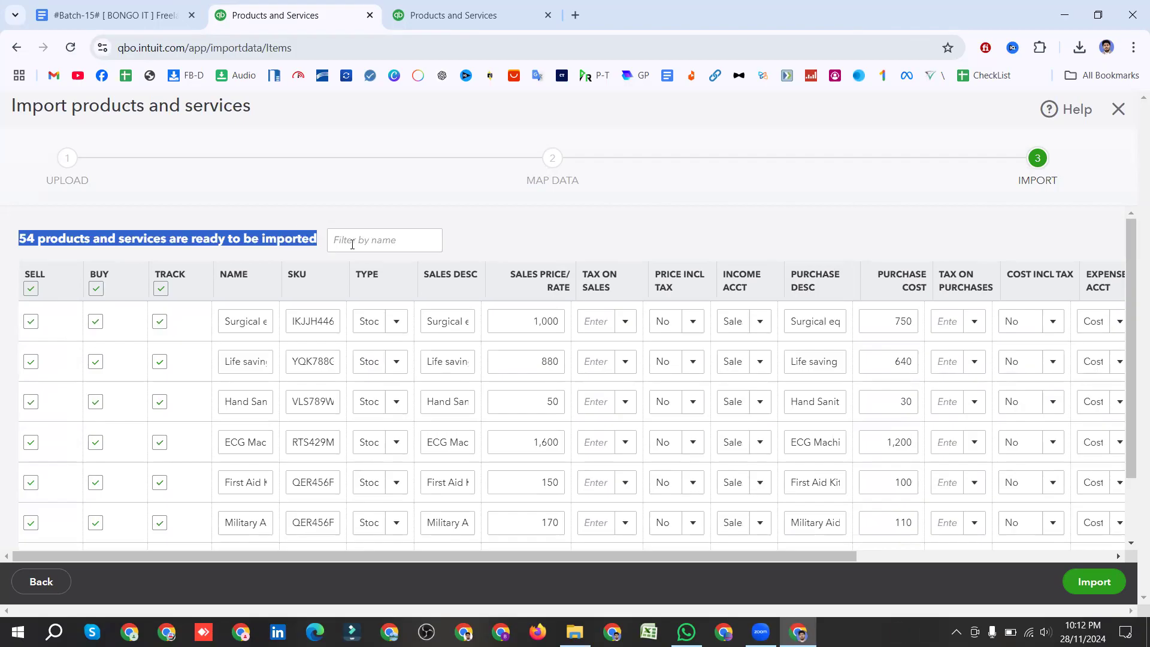
{"action": "left_click", "coordinate": [517, 238]}
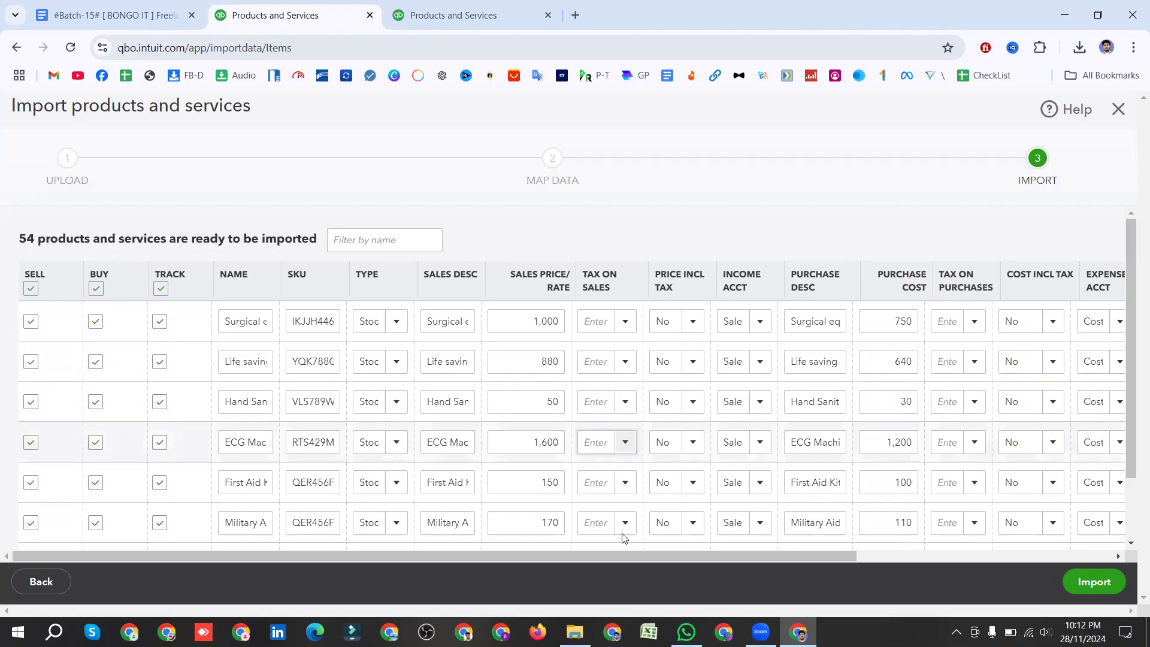
Step: Check the quantity, reorder point, stock asset account and as-of date columns for all products down to the last row
{"action": "left_click_drag", "start_coordinate": [645, 555], "coordinate": [926, 539]}
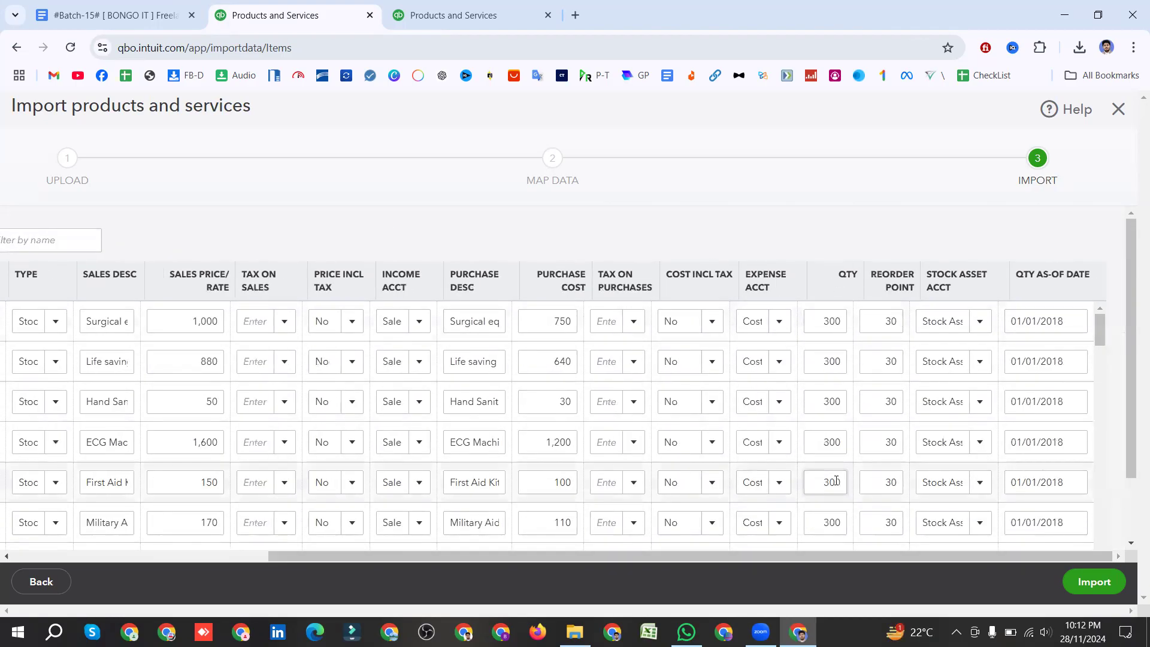
{"action": "scroll", "coordinate": [835, 481], "scroll_direction": "down", "scroll_amount": 15}
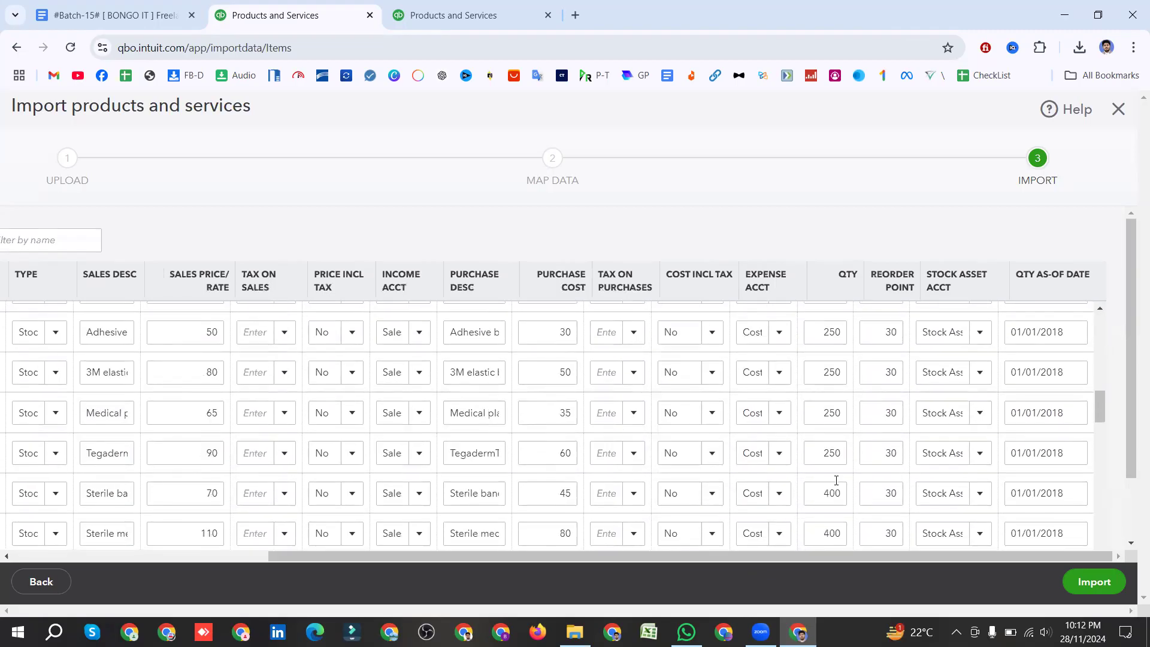
{"action": "scroll", "coordinate": [834, 481], "scroll_direction": "down", "scroll_amount": 5}
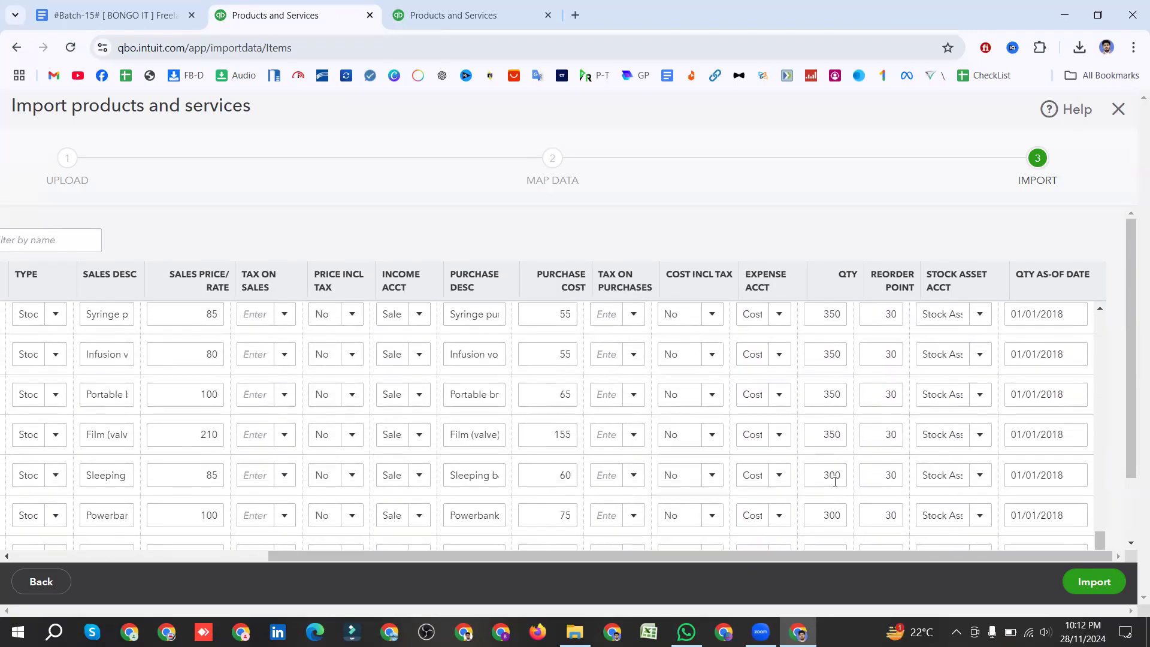
{"action": "scroll", "coordinate": [832, 481], "scroll_direction": "down", "scroll_amount": 3}
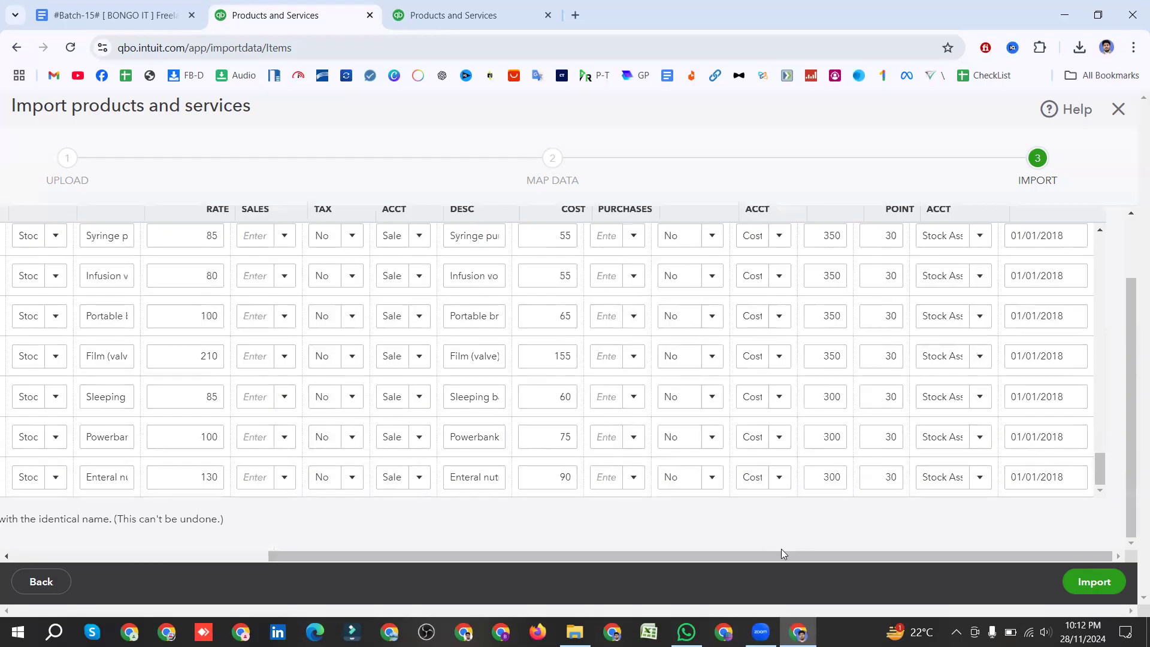
{"action": "left_click_drag", "start_coordinate": [794, 556], "coordinate": [489, 555]}
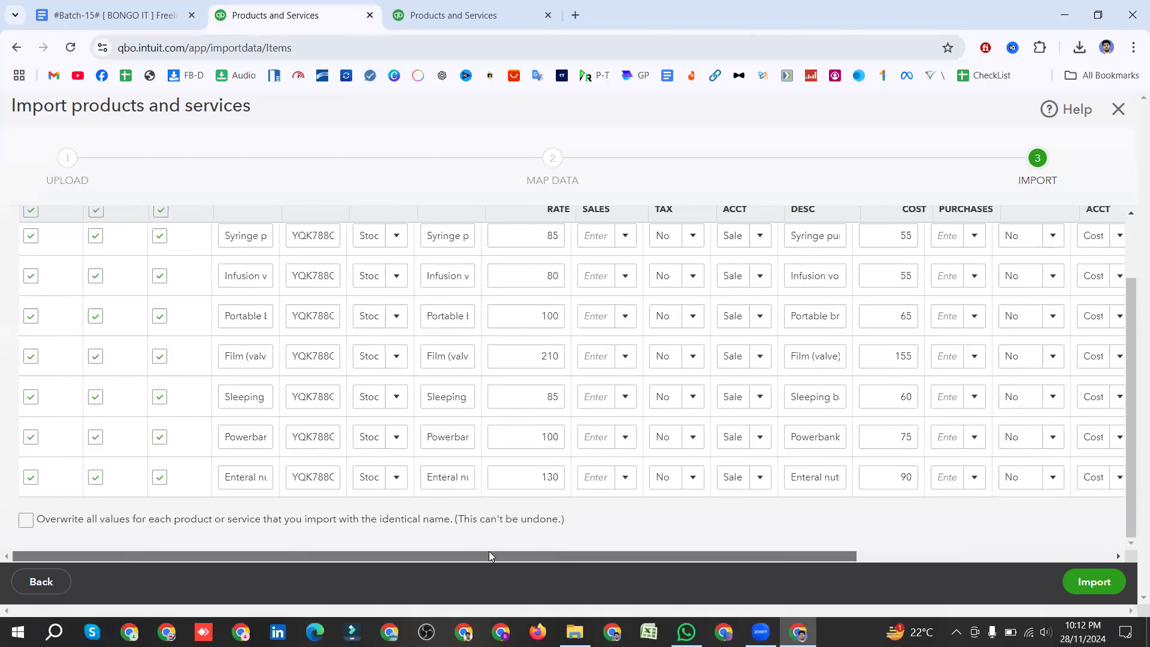
{"action": "scroll", "coordinate": [470, 456], "scroll_direction": "up", "scroll_amount": 10}
{"action": "scroll", "coordinate": [470, 456], "scroll_direction": "up", "scroll_amount": 15}
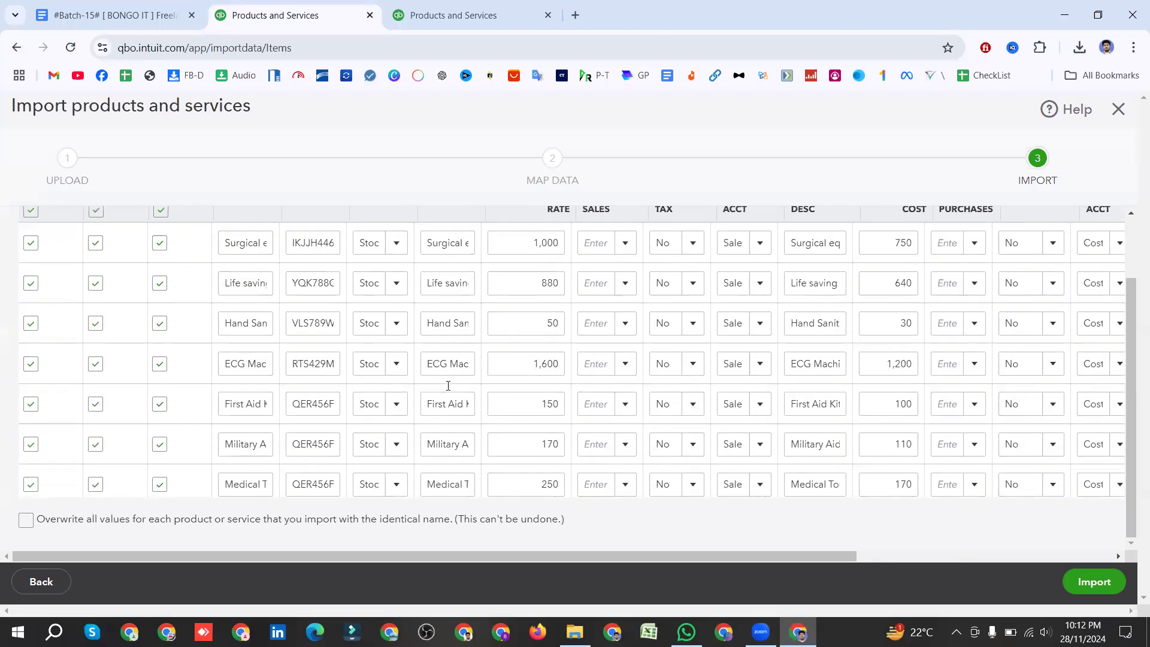
Step: Capitalise the second word in the first product's name and sales description so both read Surgical Equipment
{"action": "scroll", "coordinate": [159, 257], "scroll_direction": "up", "scroll_amount": 3}
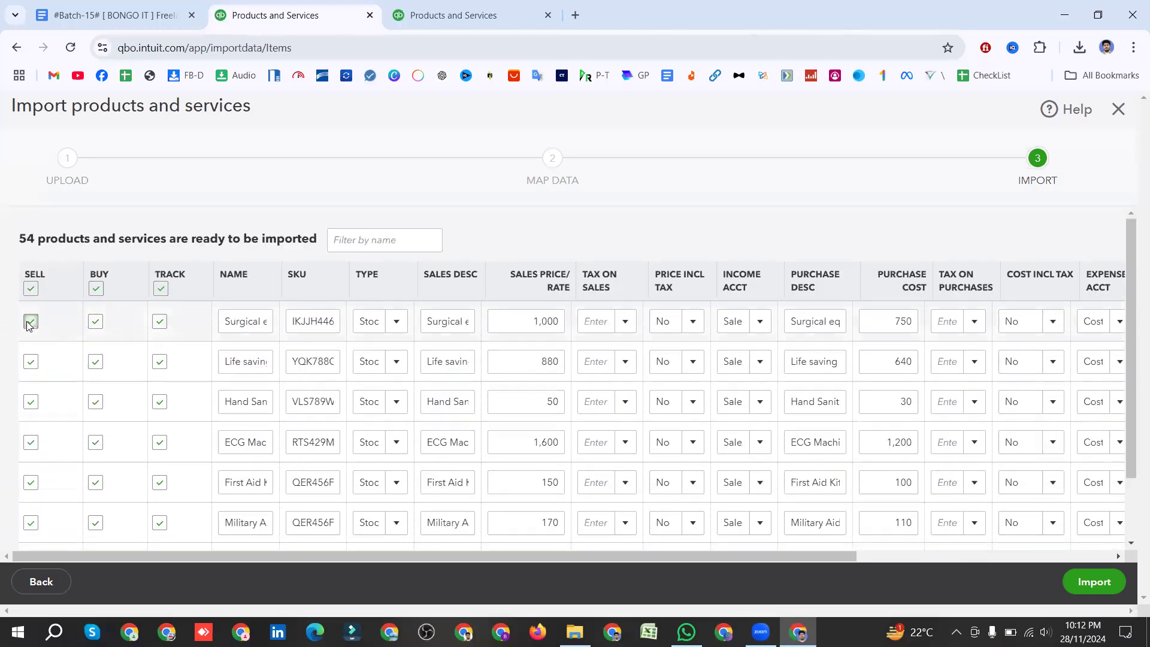
{"action": "left_click", "coordinate": [255, 322]}
{"action": "left_click", "coordinate": [260, 321]}
{"action": "key", "text": "Right"}
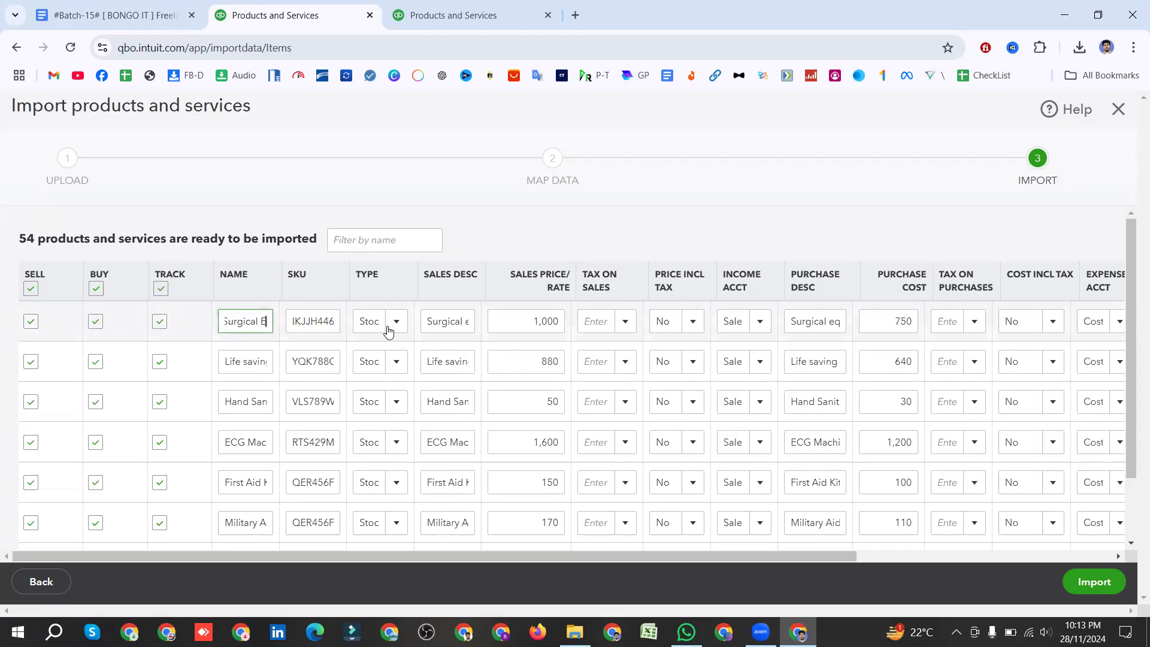
{"action": "left_click", "coordinate": [467, 322]}
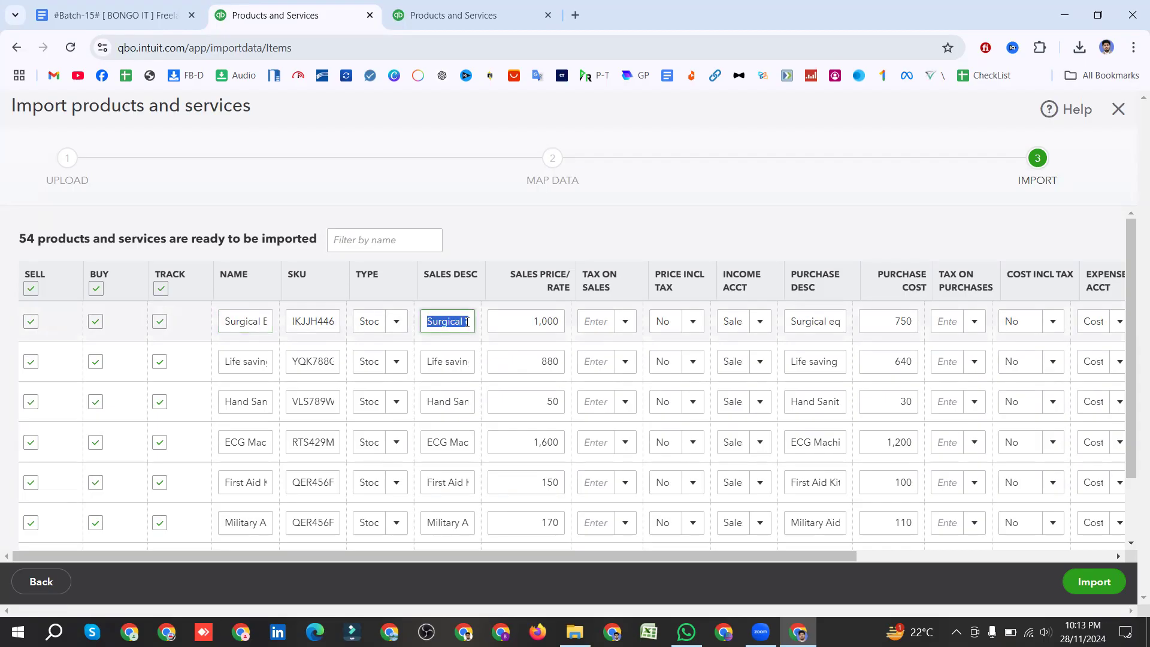
{"action": "left_click", "coordinate": [464, 324]}
{"action": "key", "text": "Right"}
{"action": "left_click", "coordinate": [592, 202]}
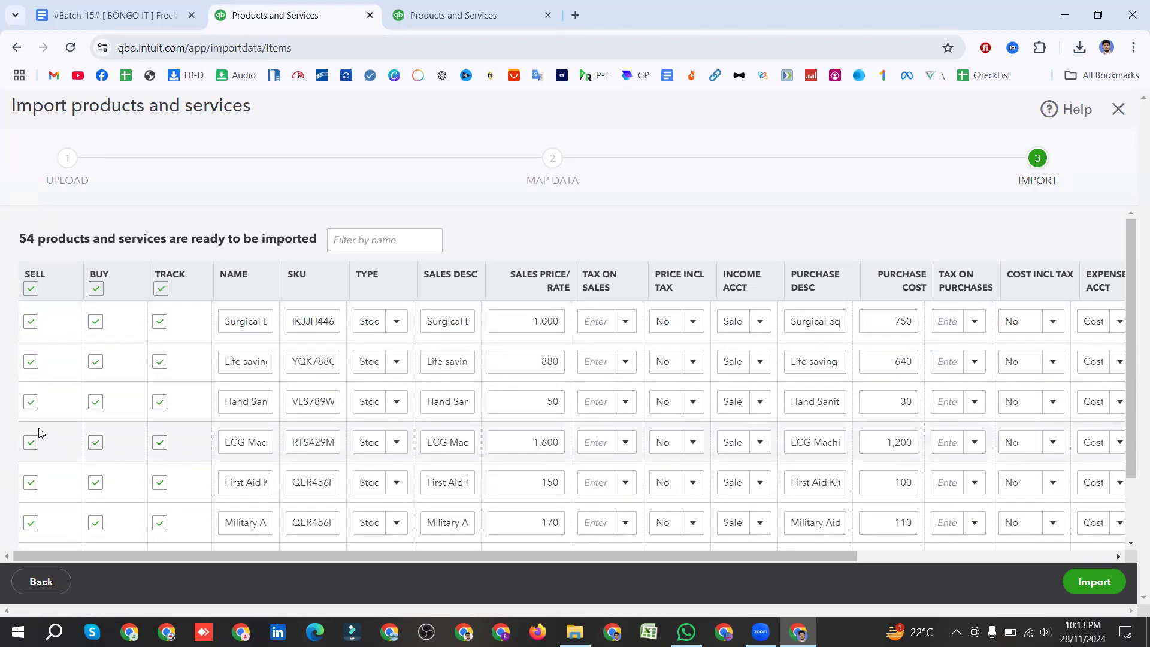
Step: Try turning off Sell for the Burn gels product, turn it back on, and check its available types
{"action": "scroll", "coordinate": [39, 434], "scroll_direction": "down", "scroll_amount": 3}
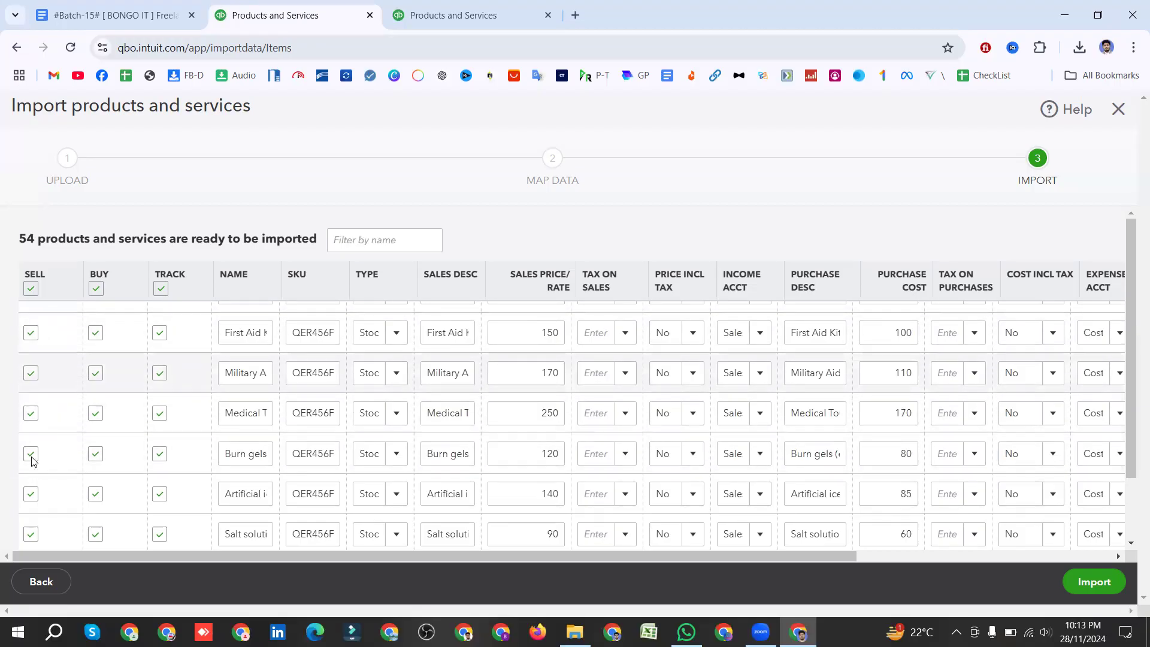
{"action": "left_click", "coordinate": [31, 454]}
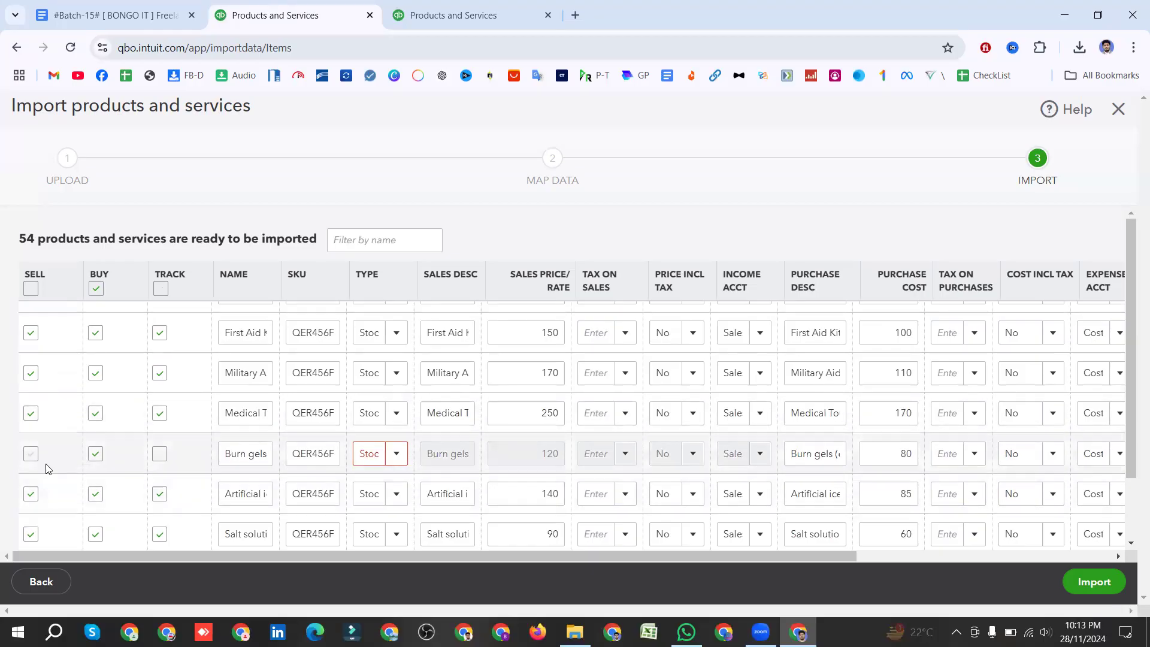
{"action": "left_click", "coordinate": [31, 454]}
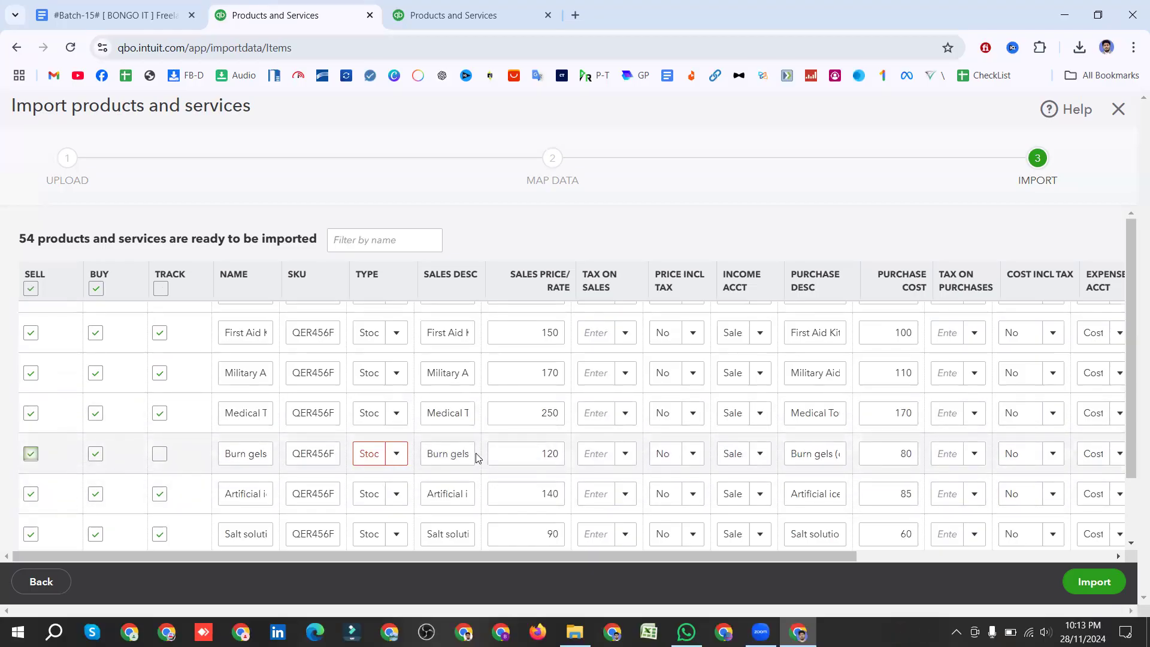
{"action": "left_click", "coordinate": [395, 453]}
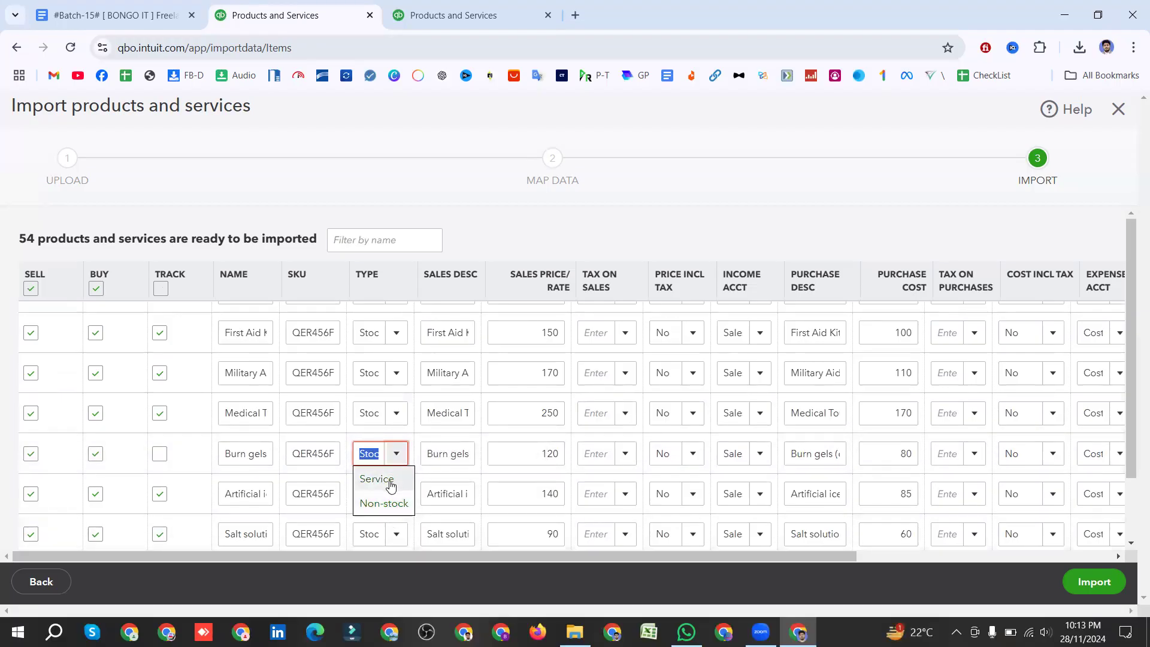
{"action": "left_click", "coordinate": [395, 454]}
{"action": "left_click", "coordinate": [393, 455]}
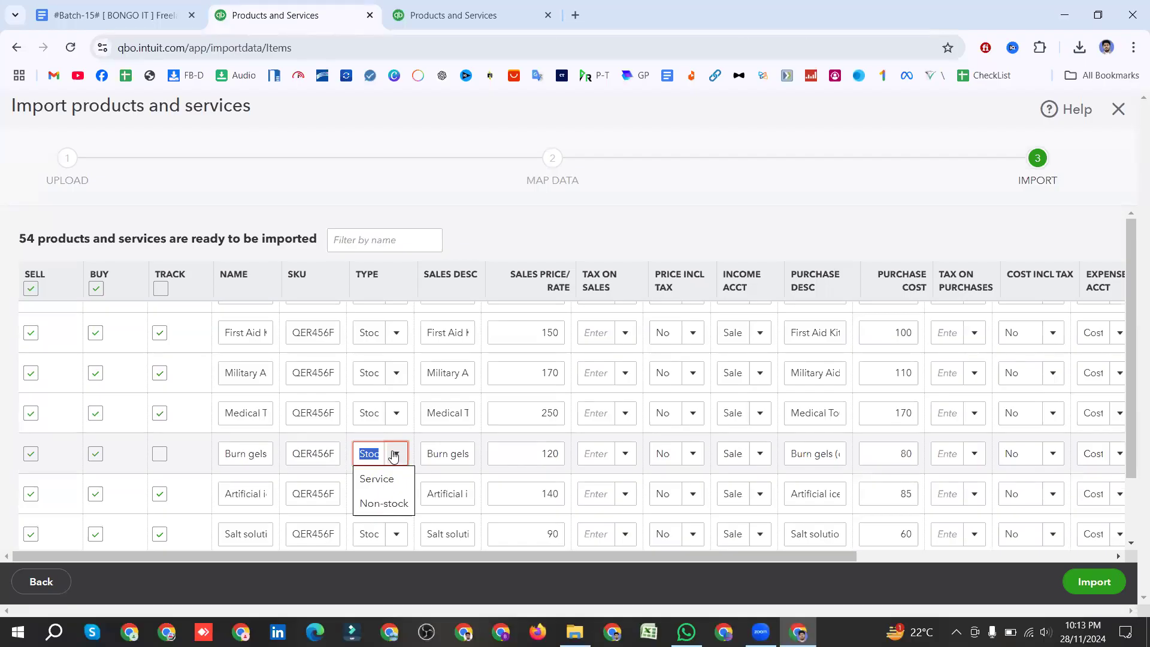
{"action": "left_click", "coordinate": [392, 455]}
{"action": "left_click", "coordinate": [365, 455]}
{"action": "left_click", "coordinate": [393, 454]}
Step: Turn Track back on for the Burn gels product and check its type options again
{"action": "left_click", "coordinate": [159, 454]}
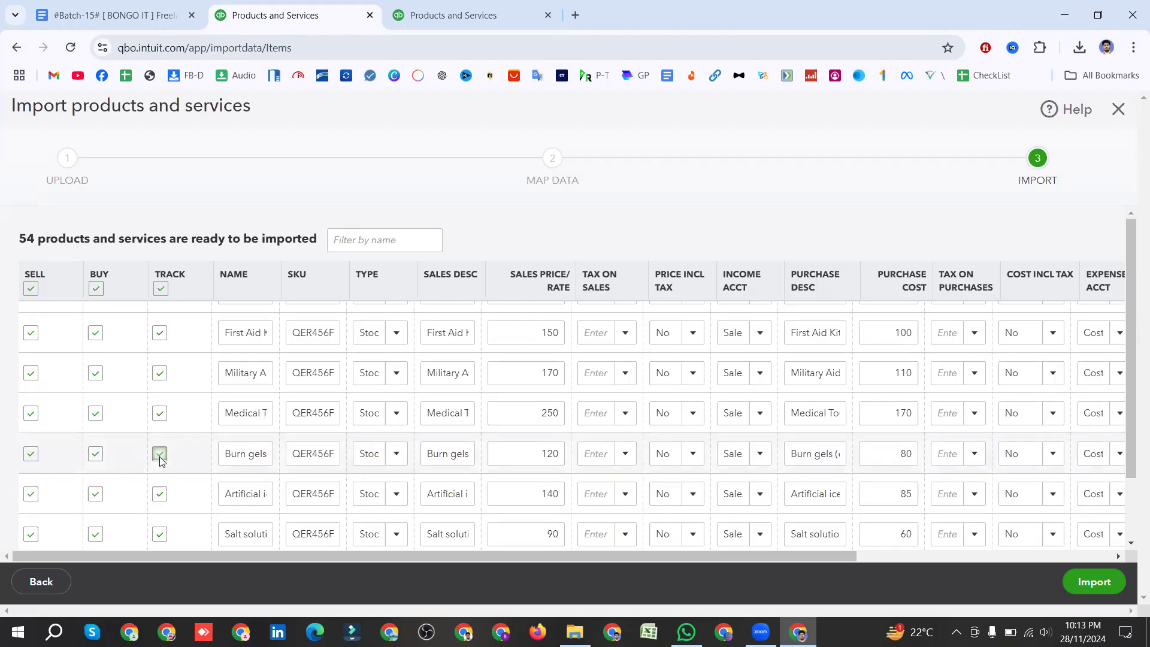
{"action": "left_click", "coordinate": [397, 455]}
{"action": "left_click", "coordinate": [399, 458]}
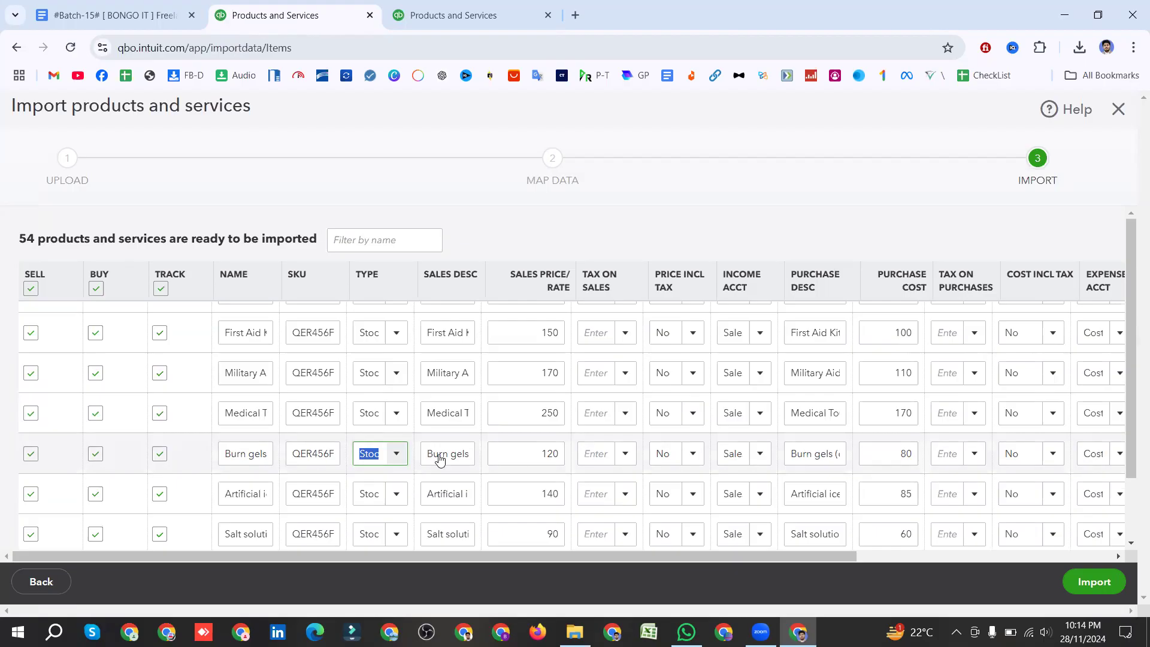
Step: Import the reviewed products and services, and look over the Products and Services list
{"action": "scroll", "coordinate": [158, 455], "scroll_direction": "up", "scroll_amount": 3}
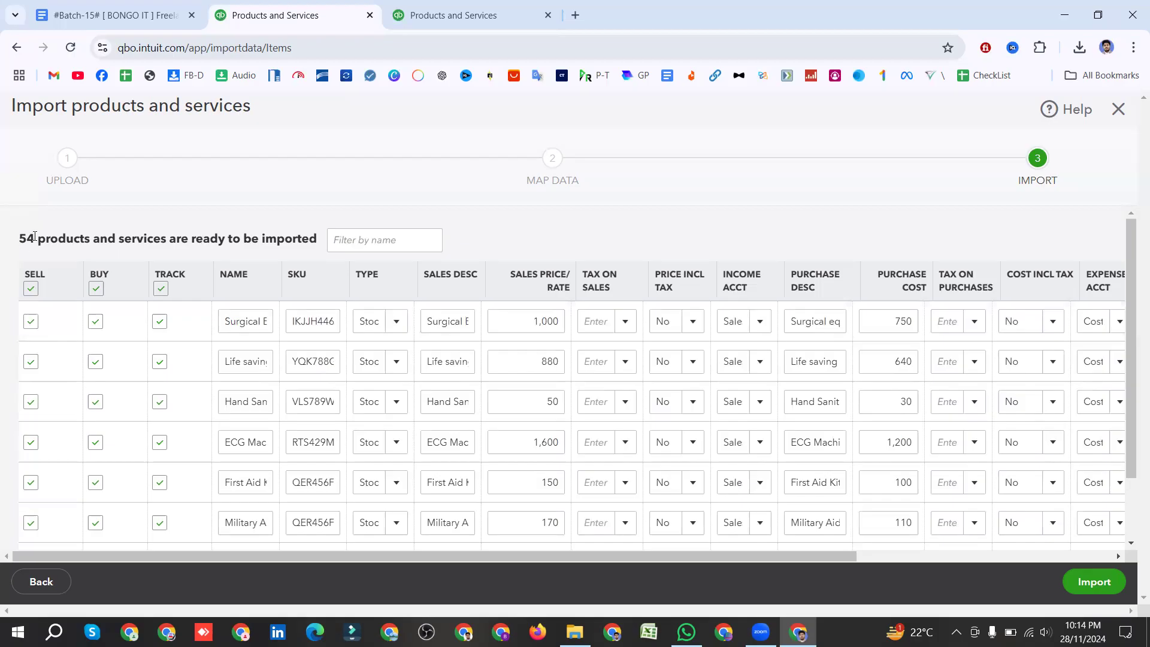
{"action": "left_click", "coordinate": [1088, 587]}
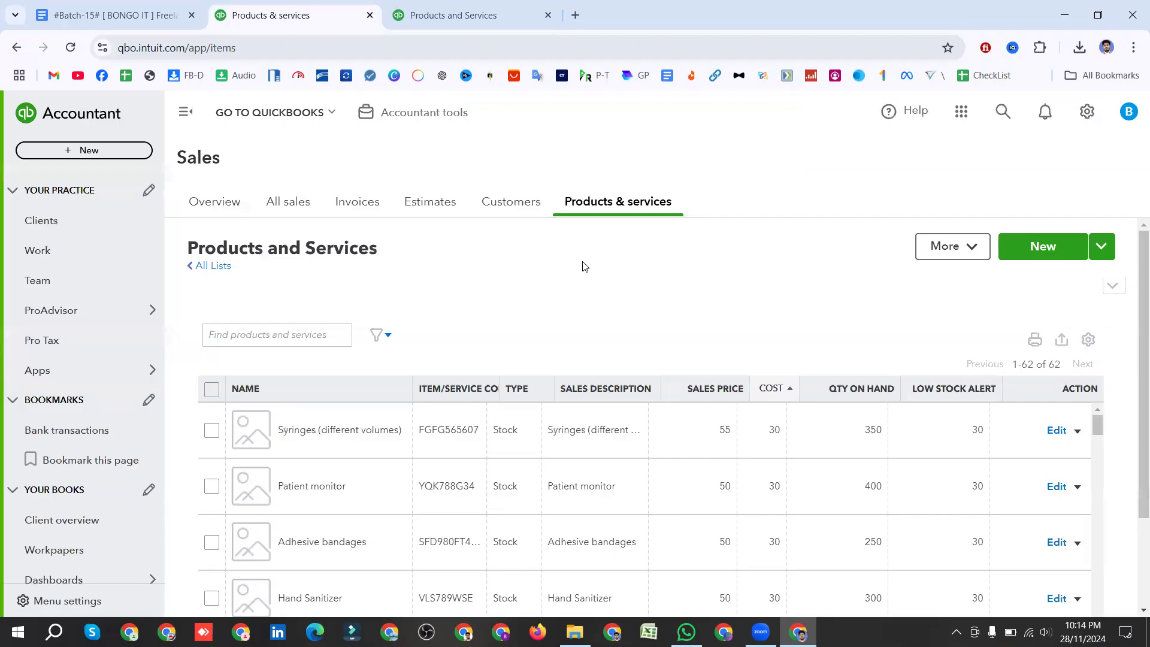
{"action": "scroll", "coordinate": [584, 267], "scroll_direction": "down", "scroll_amount": 2}
{"action": "left_click", "coordinate": [584, 268]}
{"action": "scroll", "coordinate": [583, 268], "scroll_direction": "up", "scroll_amount": 2}
Step: Search the products and services list for "sur" and examine the Surgical Equipment entry in the Stock category
{"action": "left_click", "coordinate": [296, 338]}
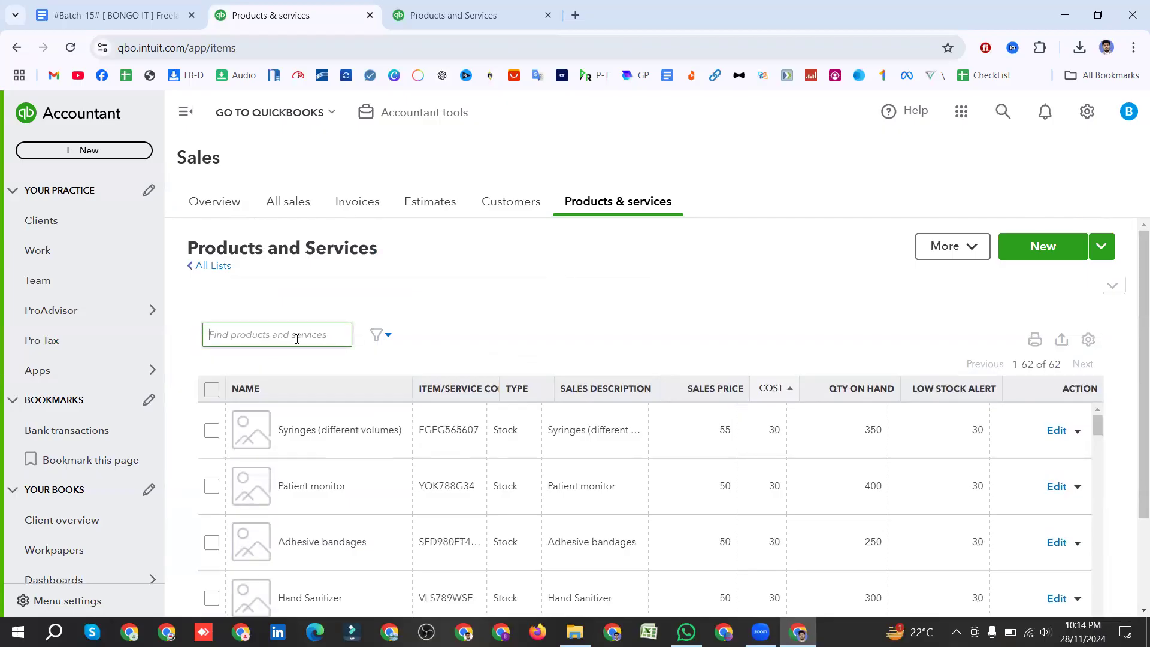
{"action": "type", "text": "s"}
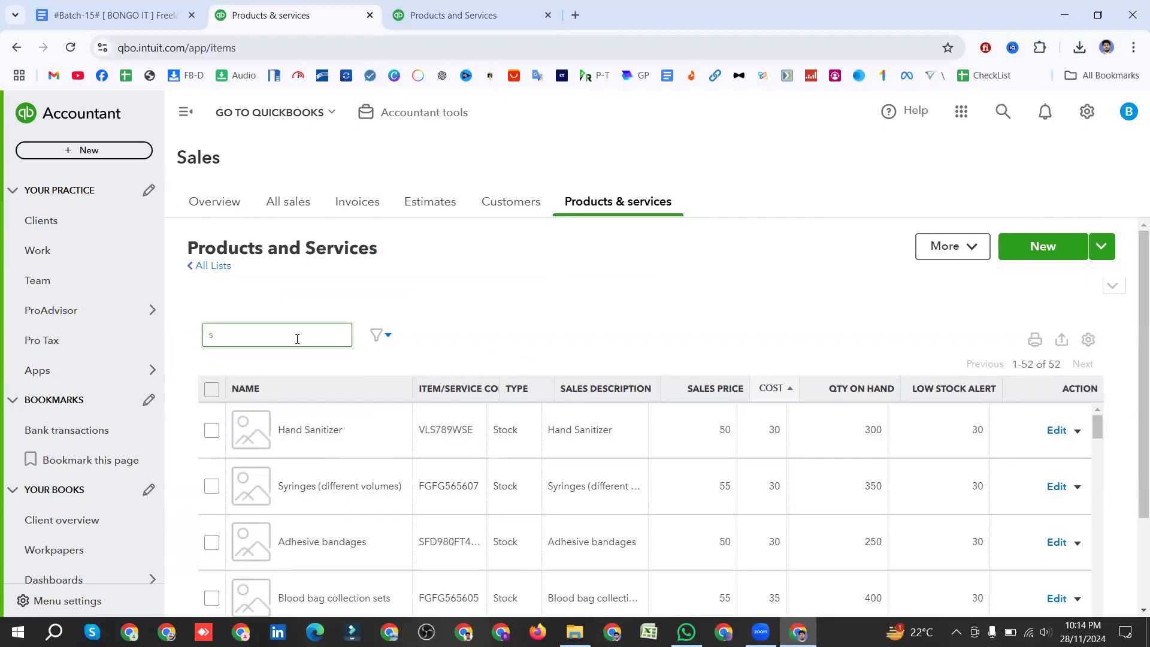
{"action": "type", "text": "ur"}
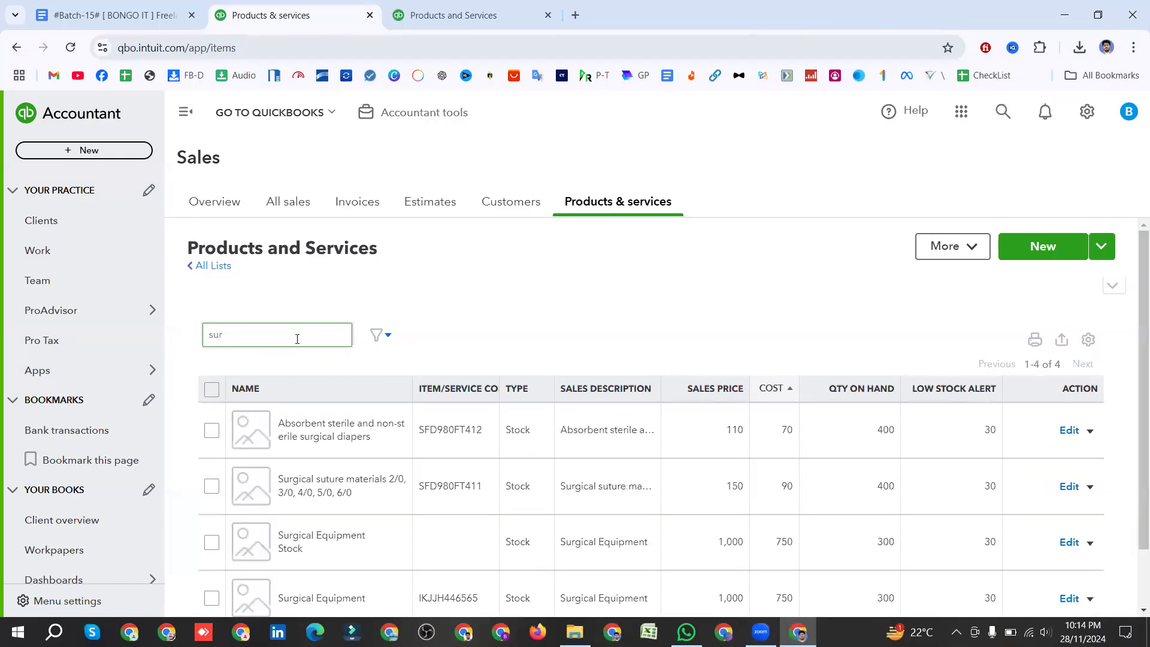
{"action": "scroll", "coordinate": [333, 495], "scroll_direction": "down", "scroll_amount": 2}
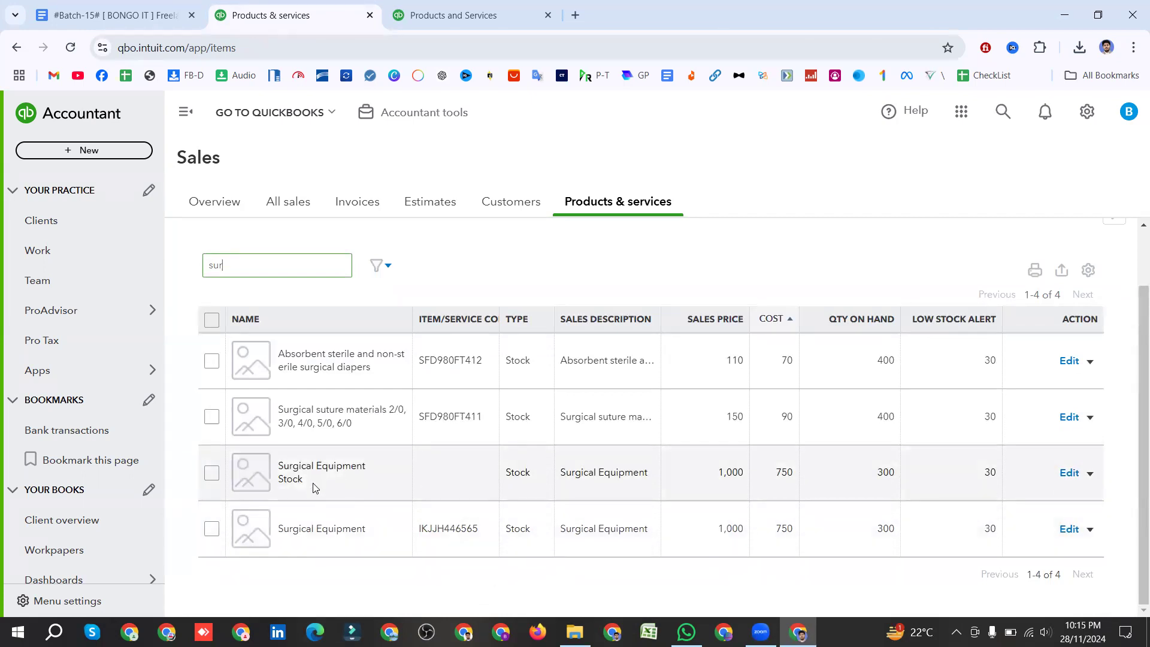
{"action": "left_click_drag", "start_coordinate": [277, 469], "coordinate": [318, 488]}
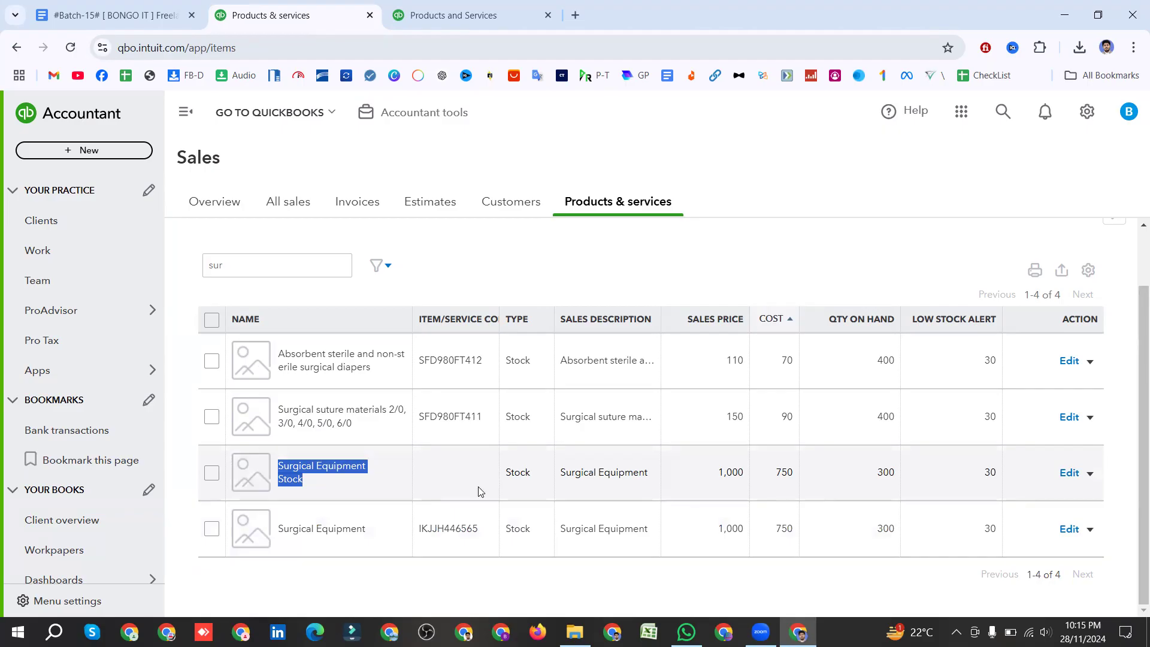
{"action": "double_click", "coordinate": [450, 529]}
{"action": "right_click", "coordinate": [450, 533]}
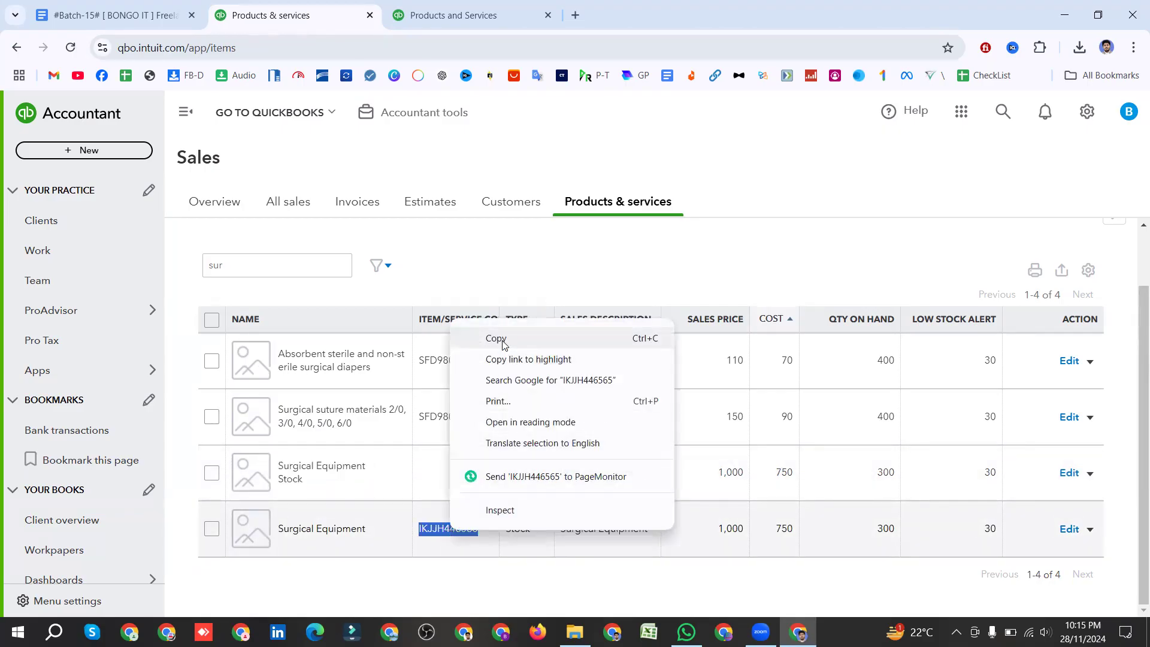
{"action": "left_click", "coordinate": [502, 340]}
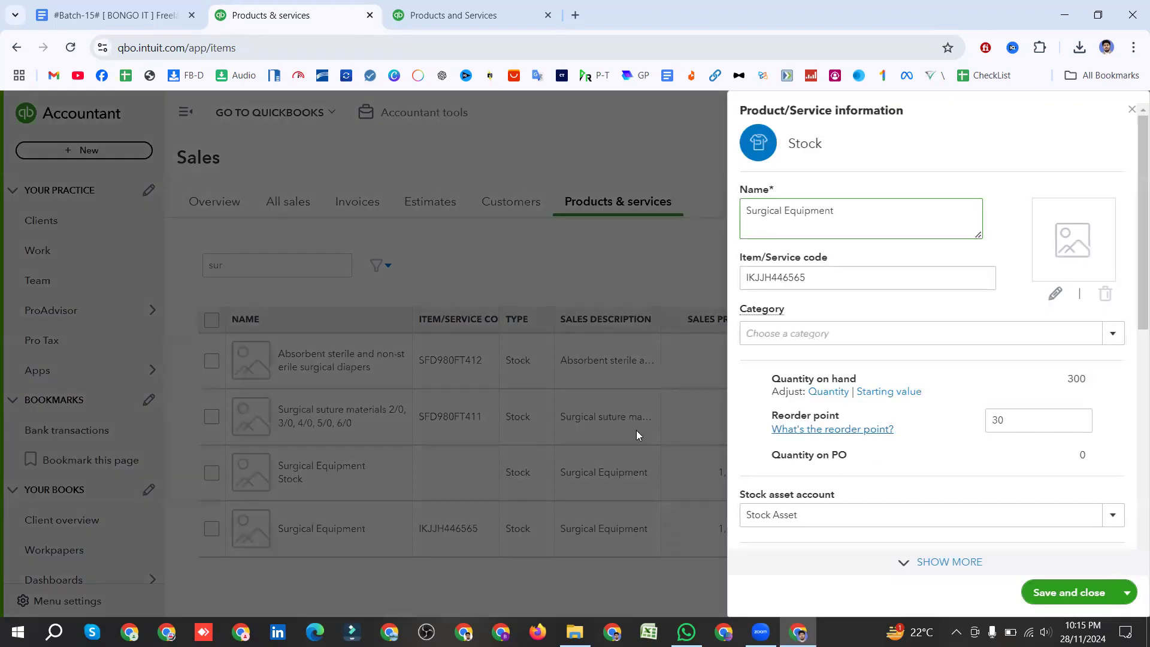
{"action": "left_click", "coordinate": [1130, 109]}
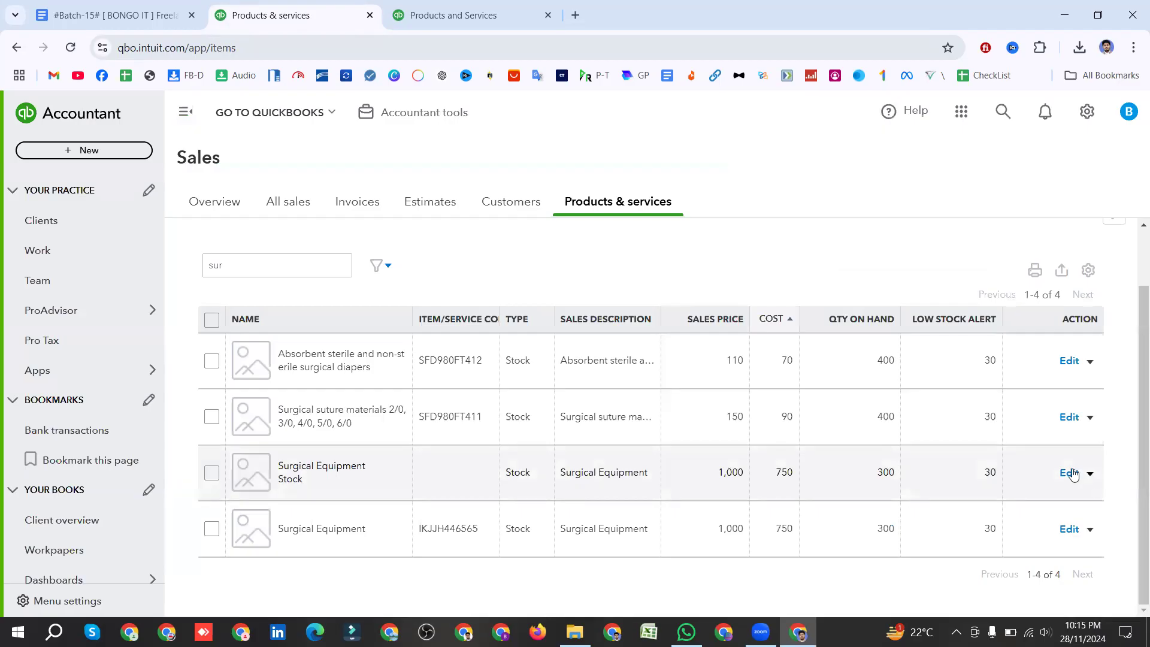
{"action": "left_click", "coordinate": [557, 550]}
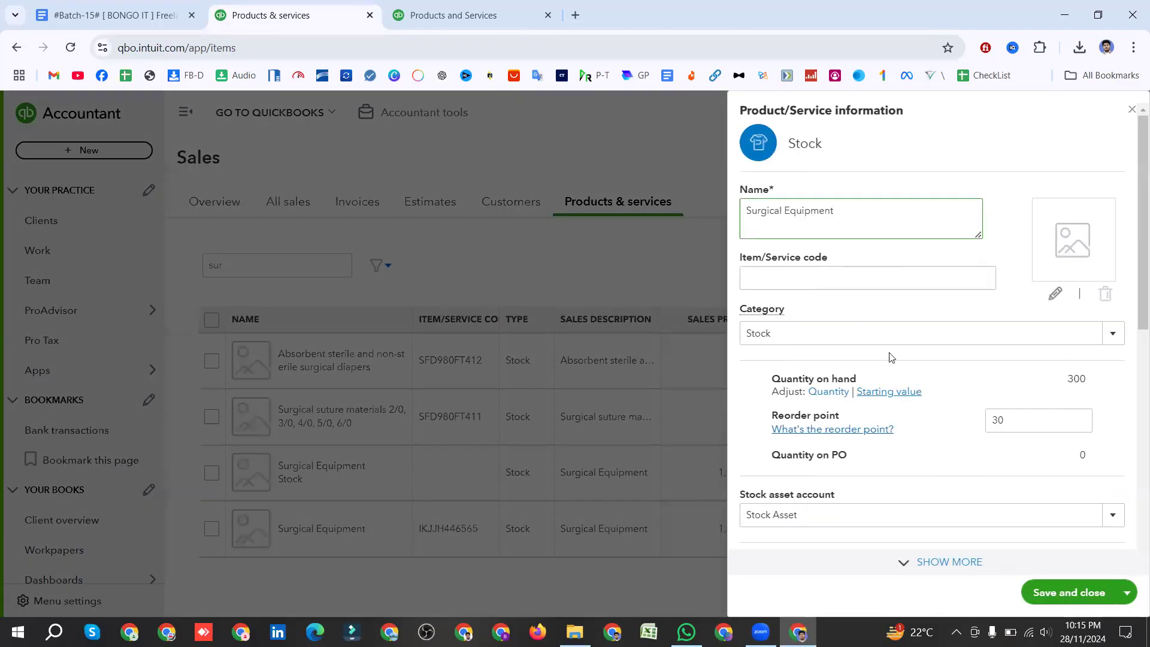
{"action": "left_click", "coordinate": [809, 273]}
{"action": "right_click", "coordinate": [808, 272]}
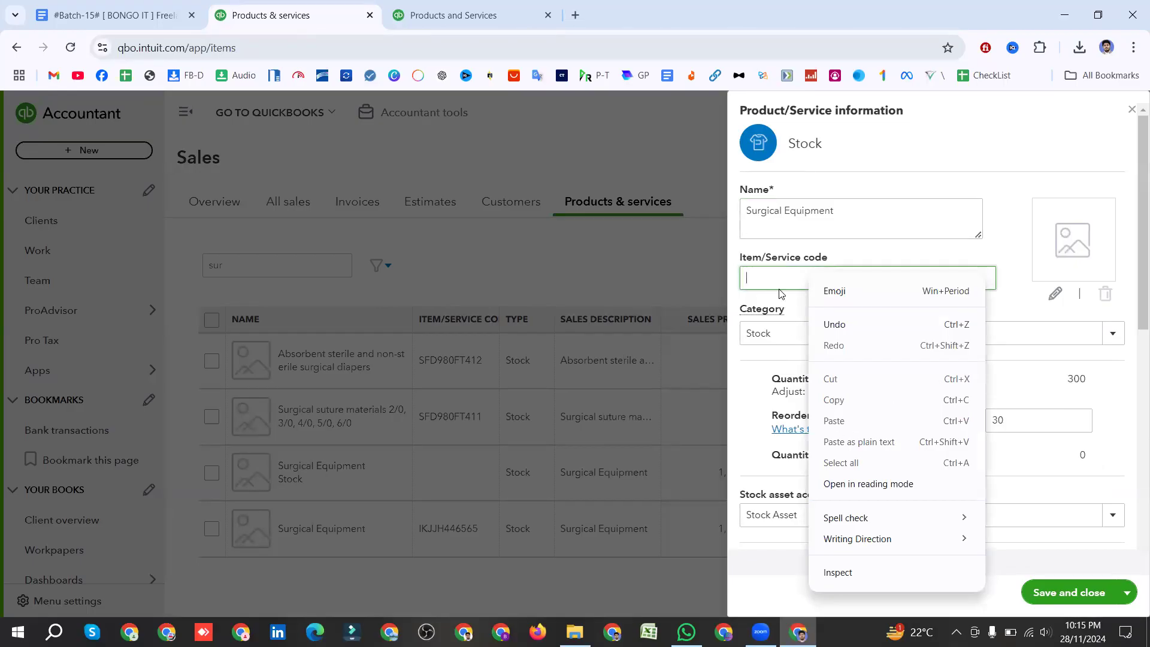
{"action": "left_click", "coordinate": [769, 275]}
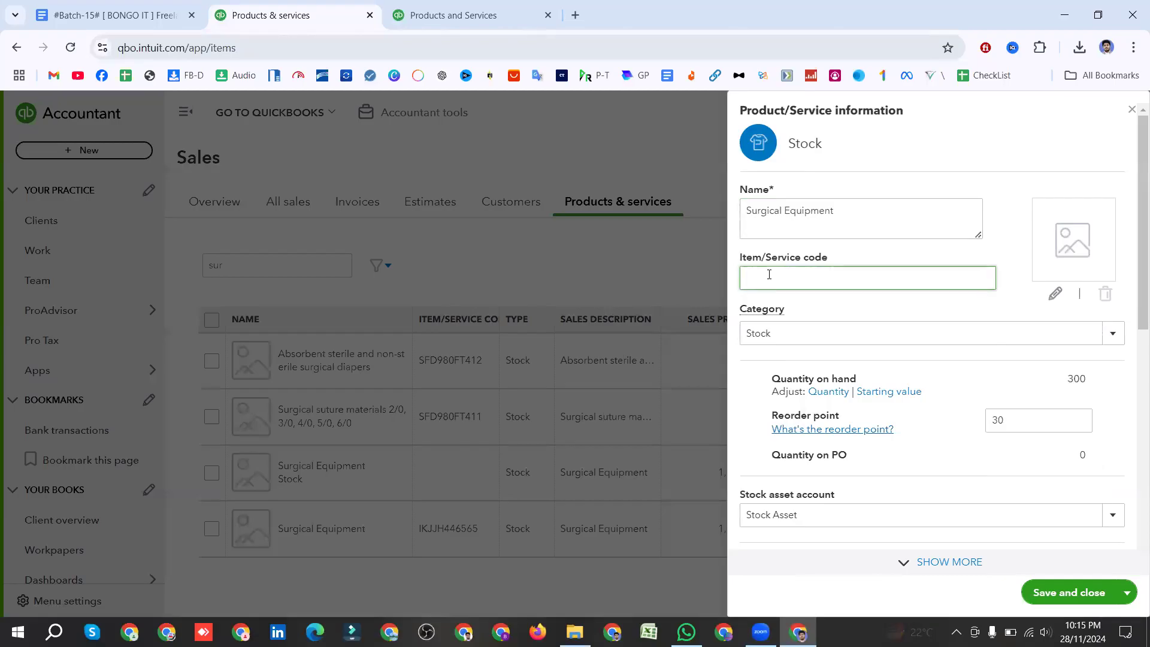
{"action": "left_click", "coordinate": [1131, 110]}
Step: Copy item code IKJJH446565 from the uncategorised Surgical Equipment product into the one in the Stock category, and save it
{"action": "left_click_drag", "start_coordinate": [479, 529], "coordinate": [423, 530]}
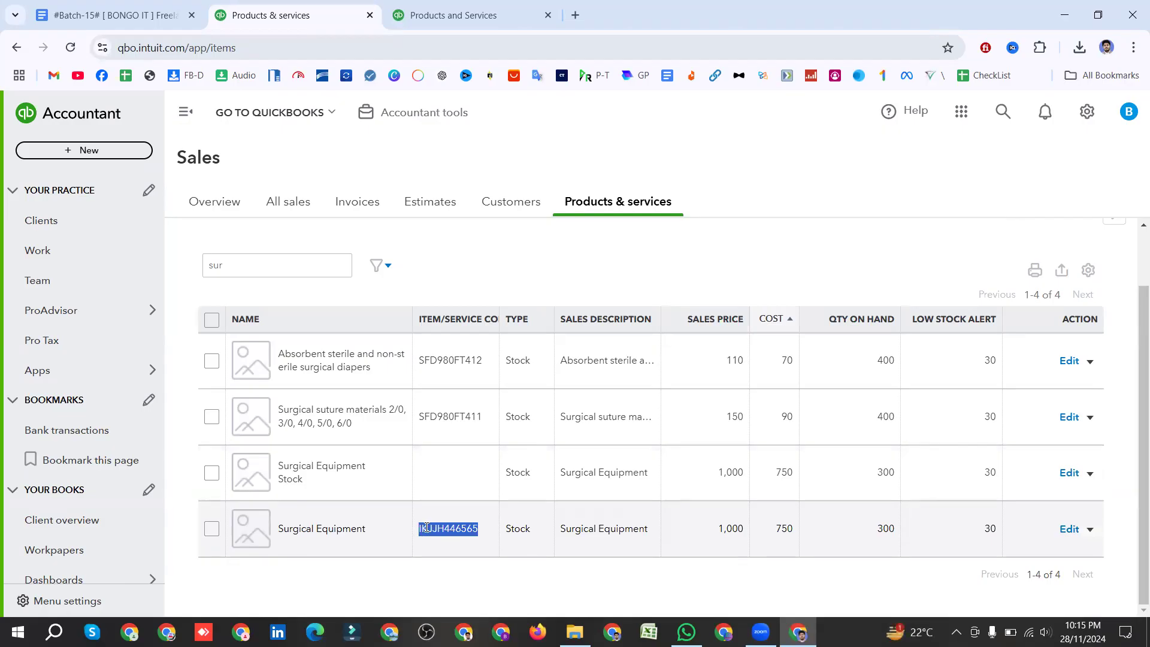
{"action": "right_click", "coordinate": [423, 530]}
{"action": "left_click", "coordinate": [472, 337]}
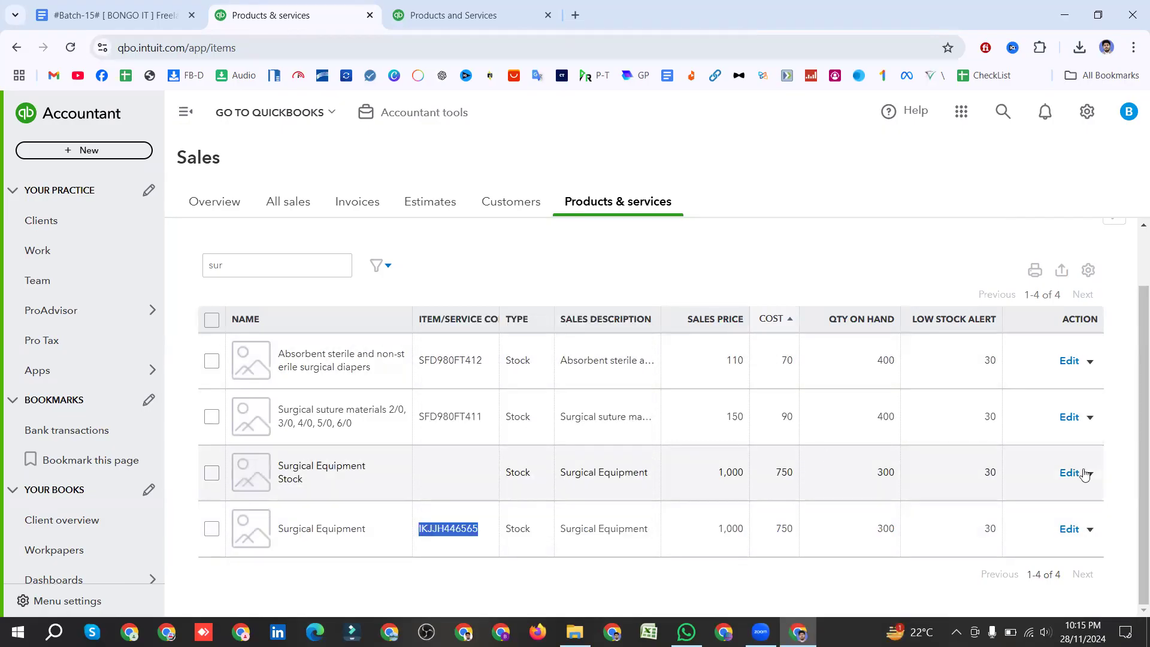
{"action": "left_click", "coordinate": [1063, 473]}
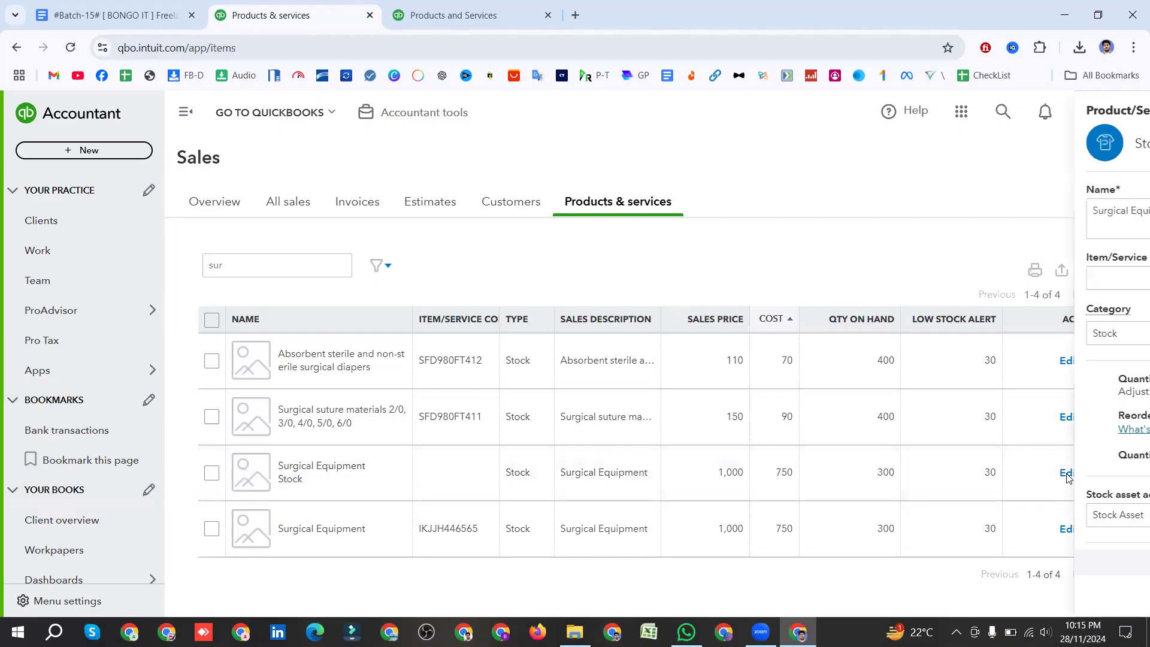
{"action": "left_click", "coordinate": [775, 277]}
{"action": "key", "text": "ctrl+v"}
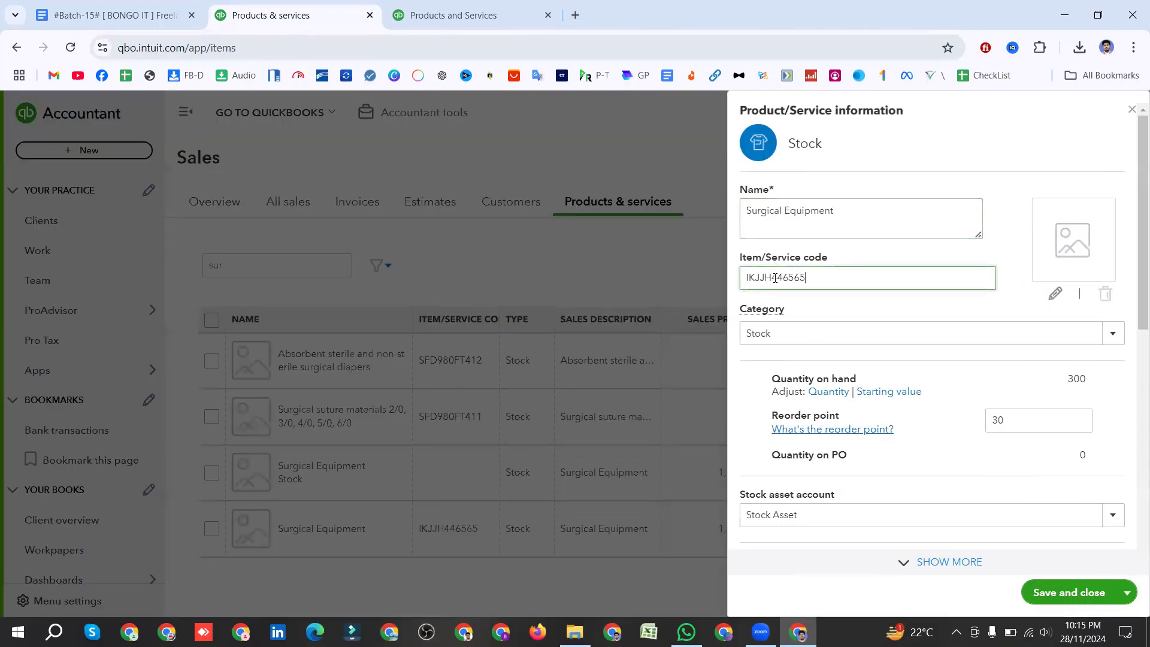
{"action": "left_click", "coordinate": [1062, 595]}
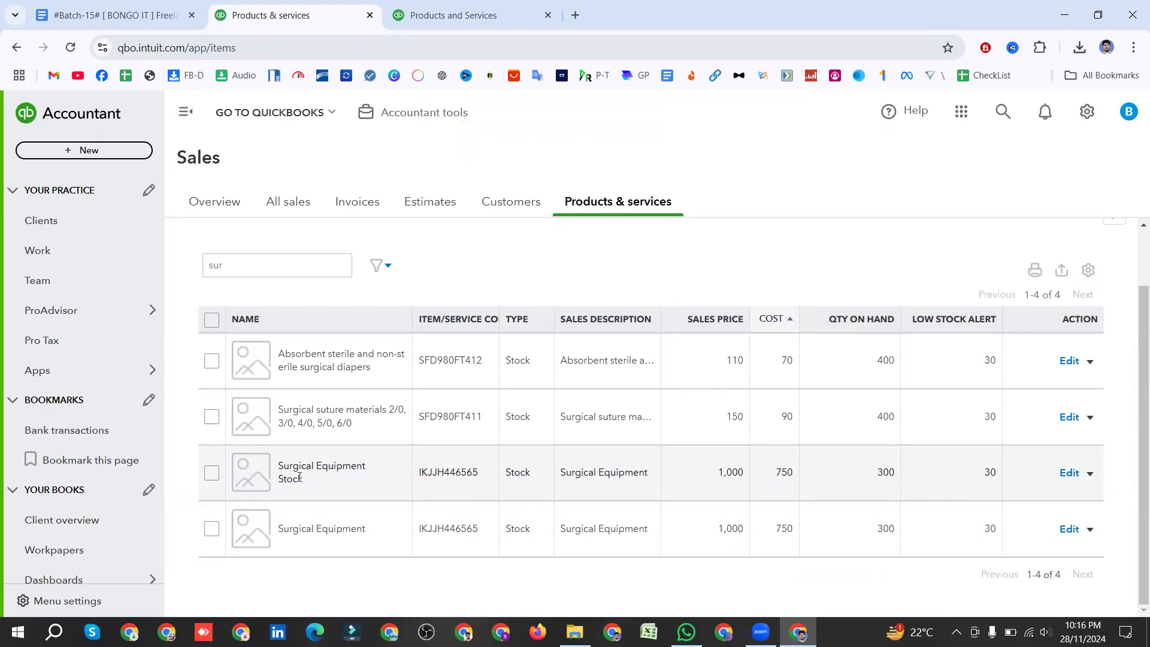
Step: Clear the product search and look through the full products and services list
{"action": "scroll", "coordinate": [298, 483], "scroll_direction": "up", "scroll_amount": 1}
{"action": "left_click", "coordinate": [268, 336]}
{"action": "key", "text": "BackSpace"}
{"action": "key", "text": "BackSpace"}
{"action": "key", "text": "BackSpace"}
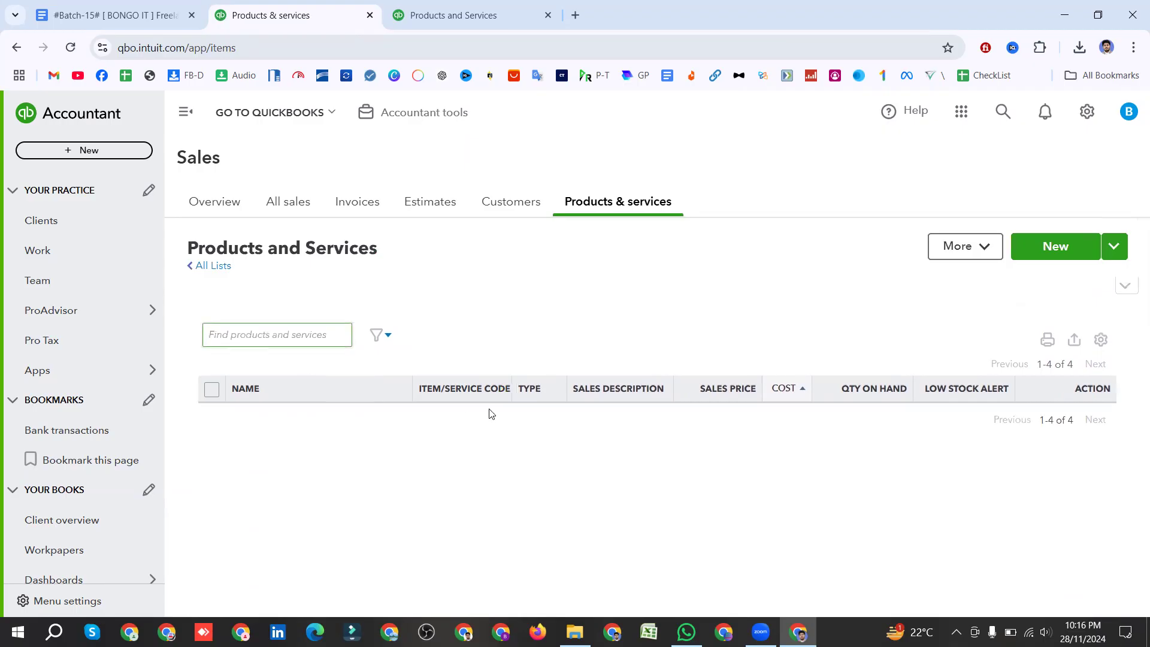
{"action": "scroll", "coordinate": [455, 477], "scroll_direction": "down", "scroll_amount": 3}
{"action": "scroll", "coordinate": [424, 480], "scroll_direction": "down", "scroll_amount": 20}
{"action": "scroll", "coordinate": [350, 531], "scroll_direction": "up", "scroll_amount": 20}
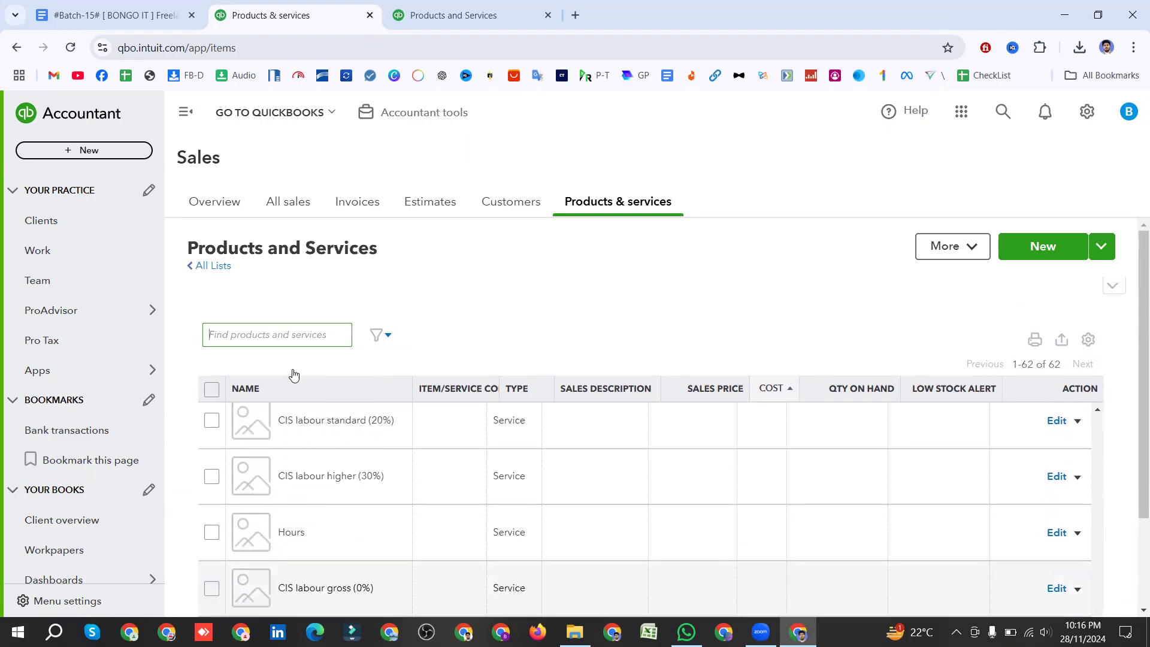
Step: Search for "sur" again and open the Surgical Equipment product in the Stock category to check its details
{"action": "type", "text": "sur"}
{"action": "scroll", "coordinate": [309, 488], "scroll_direction": "down", "scroll_amount": 1}
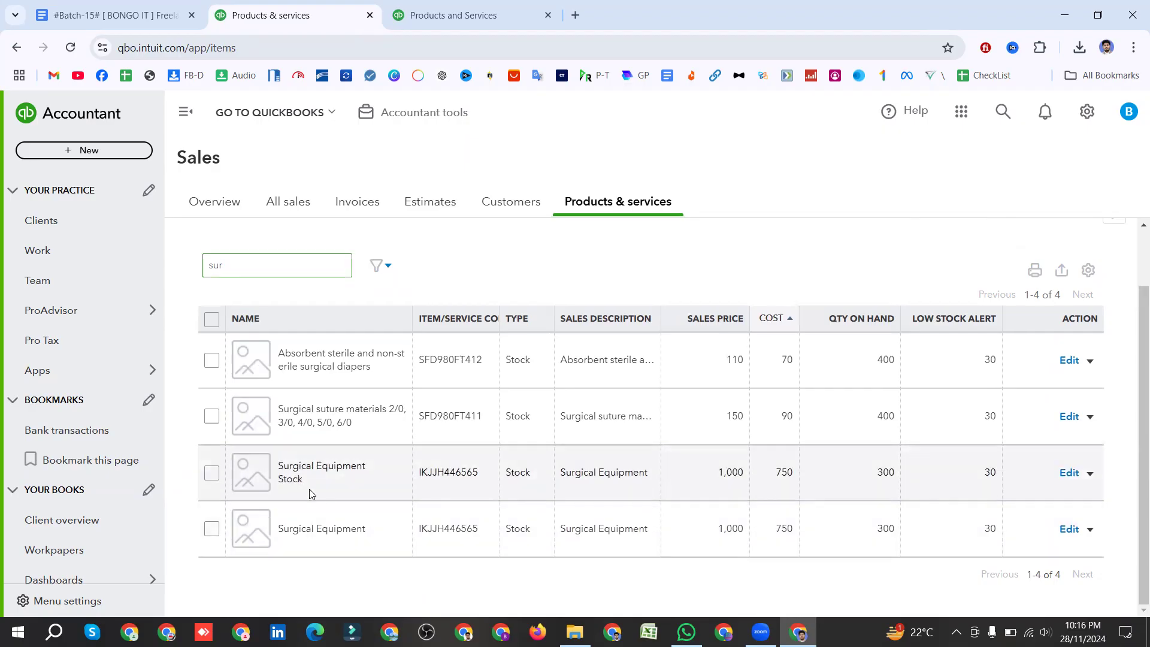
{"action": "left_click_drag", "start_coordinate": [305, 480], "coordinate": [279, 483]}
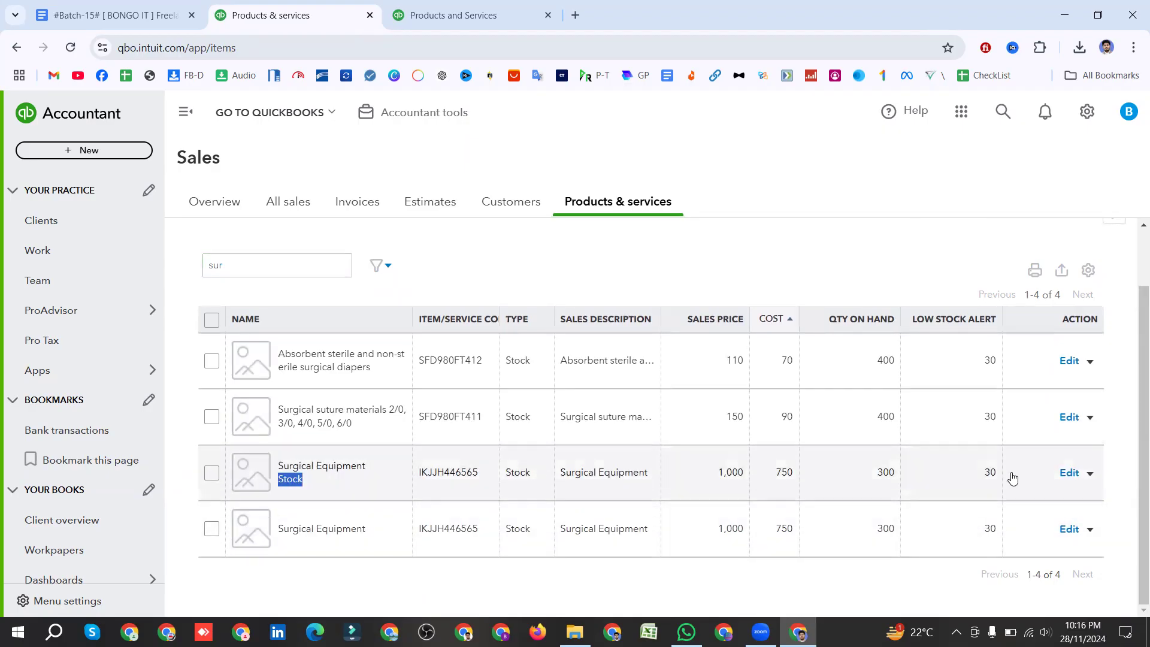
{"action": "left_click", "coordinate": [1067, 473]}
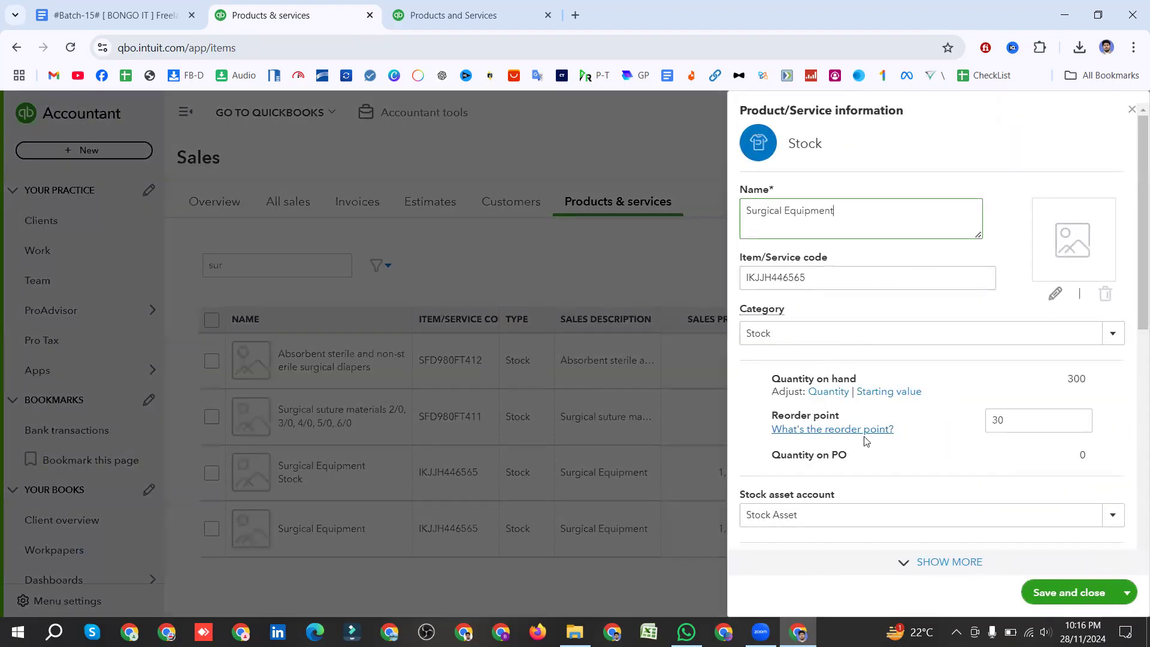
{"action": "scroll", "coordinate": [863, 437], "scroll_direction": "down", "scroll_amount": 8}
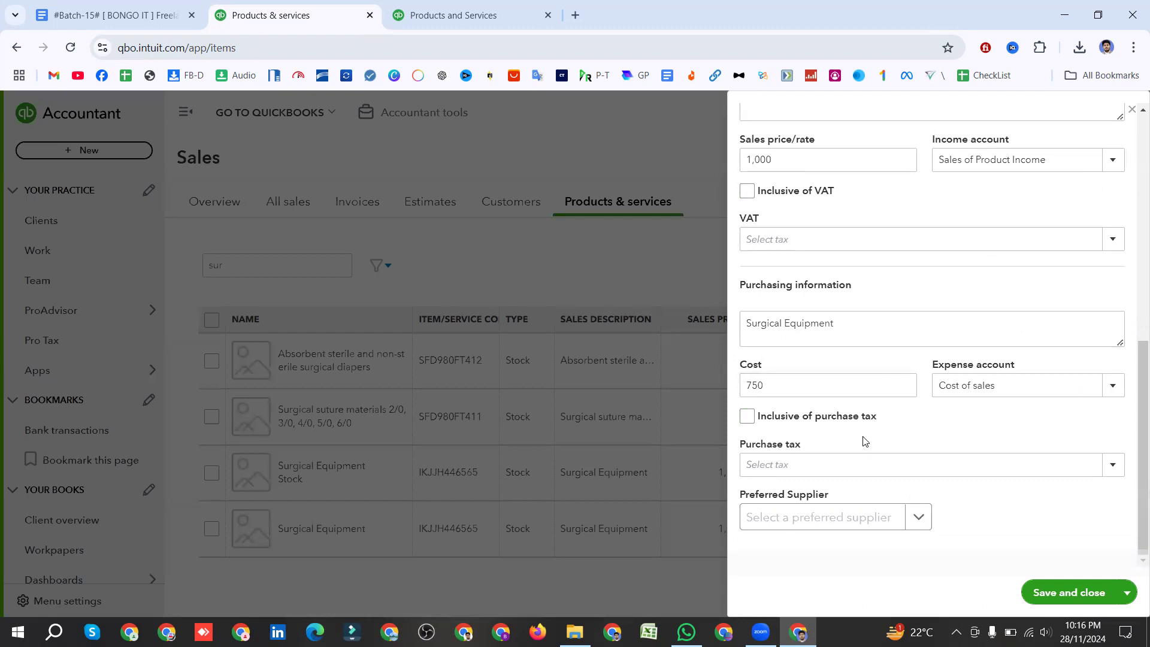
Step: Review the name, item code and category of the Surgical Equipment product in the Stock category against its list entry
{"action": "scroll", "coordinate": [892, 359], "scroll_direction": "up", "scroll_amount": 10}
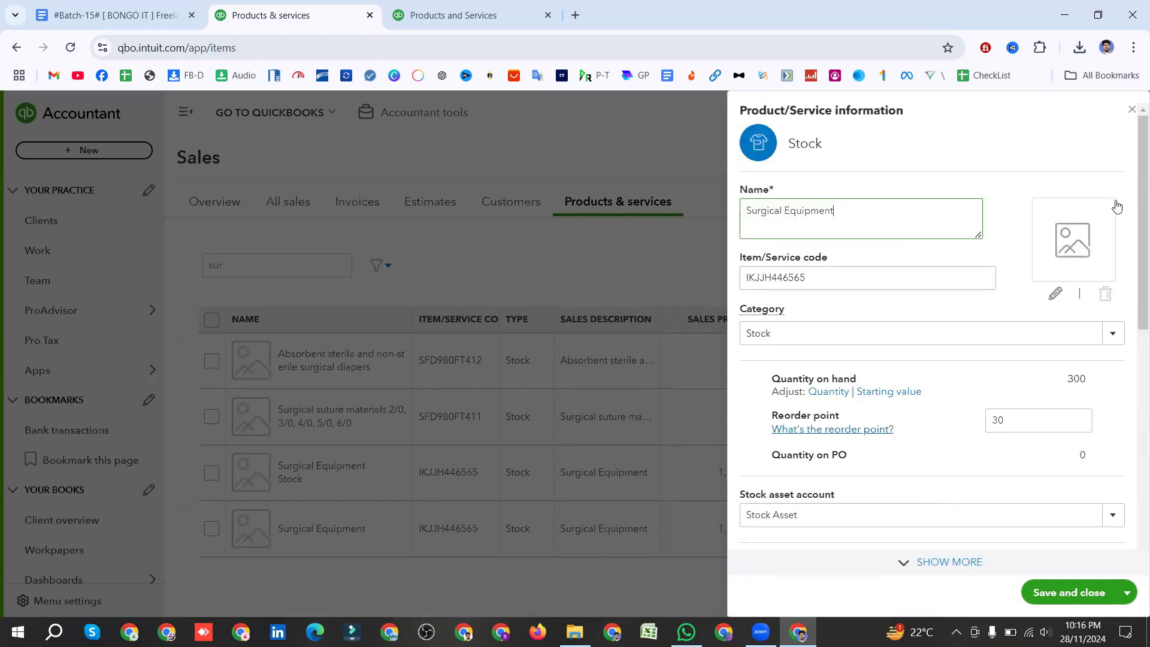
{"action": "left_click", "coordinate": [1131, 109]}
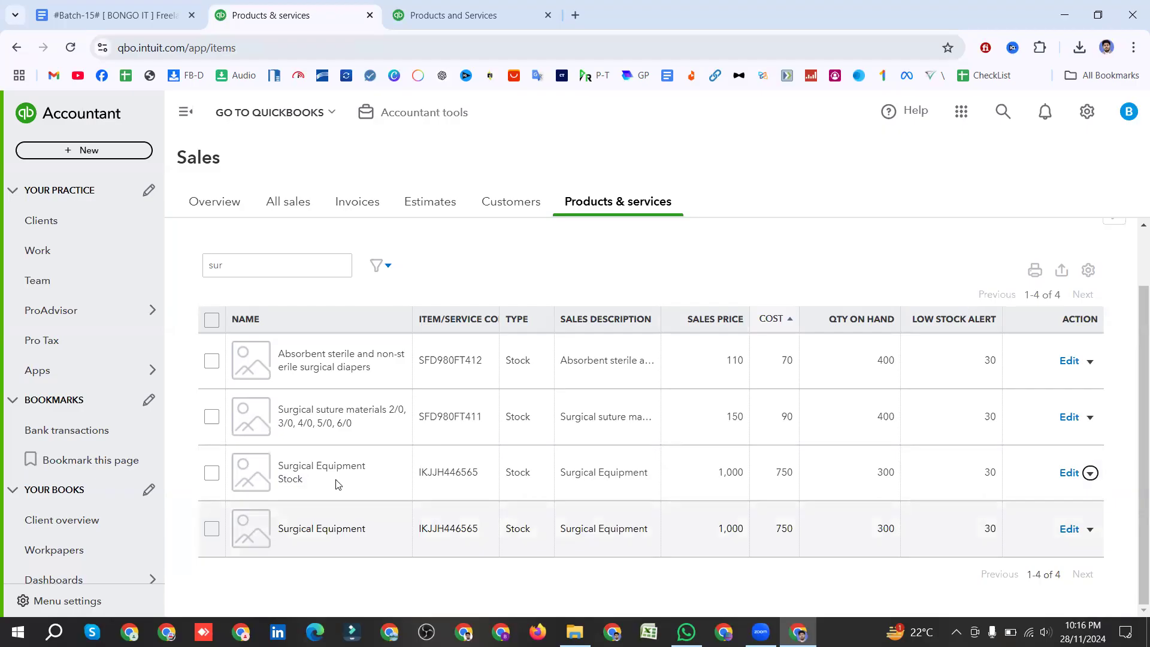
{"action": "left_click_drag", "start_coordinate": [307, 479], "coordinate": [279, 479]}
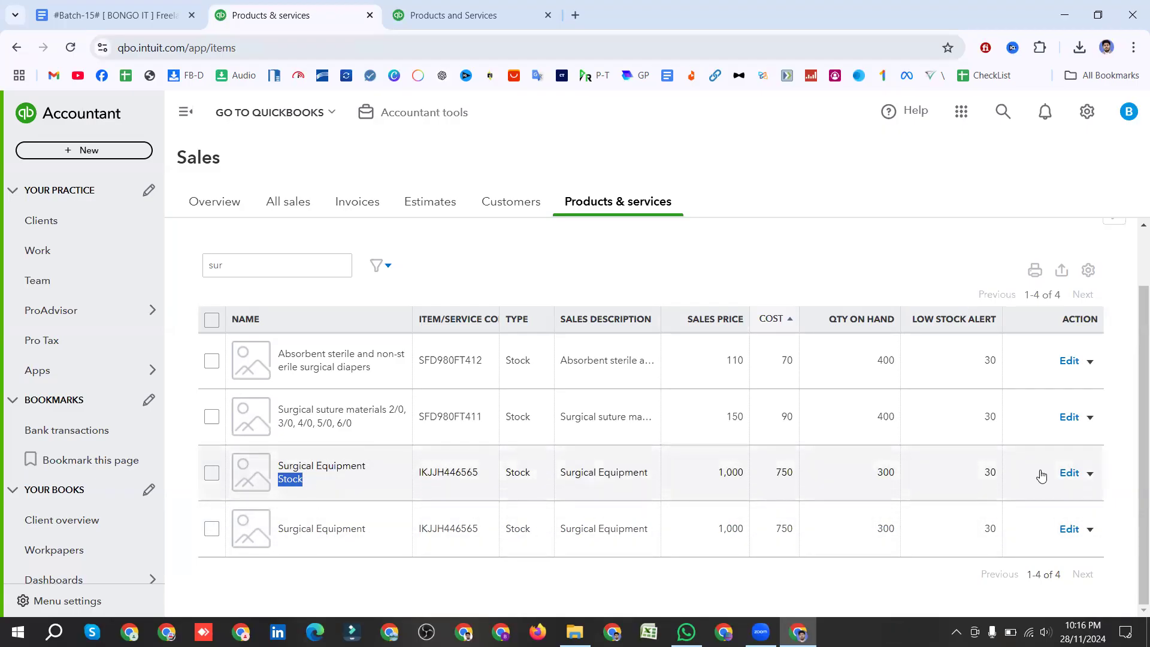
{"action": "left_click", "coordinate": [369, 485]}
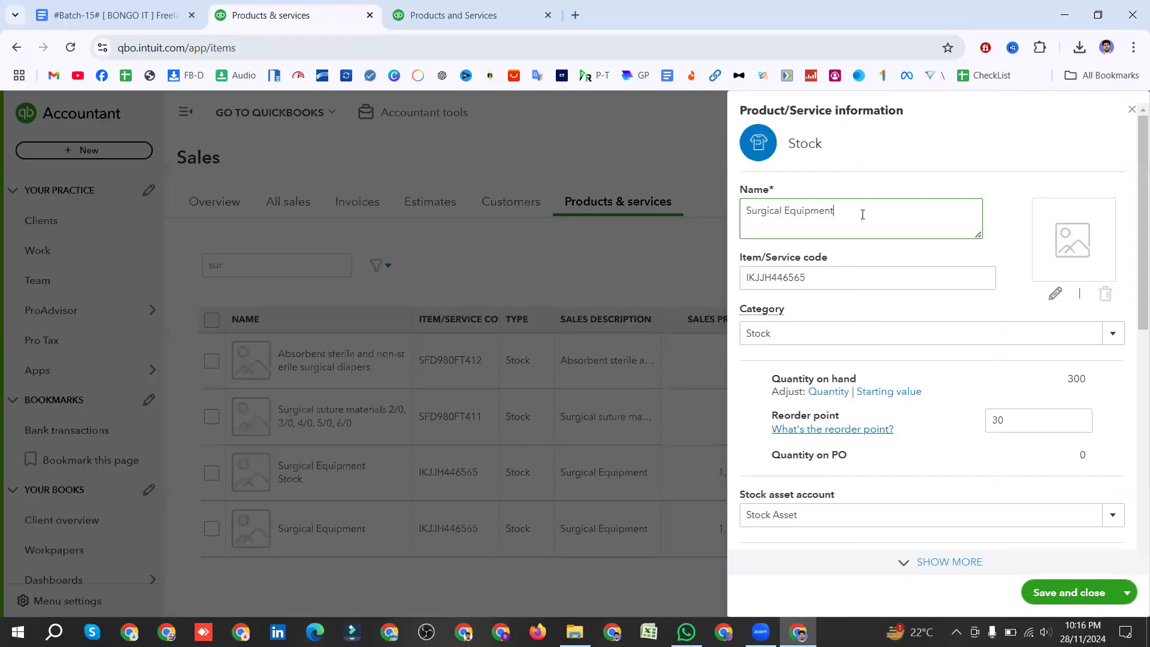
{"action": "triple_click", "coordinate": [878, 211]}
{"action": "left_click", "coordinate": [879, 211]}
{"action": "left_click", "coordinate": [1131, 115]}
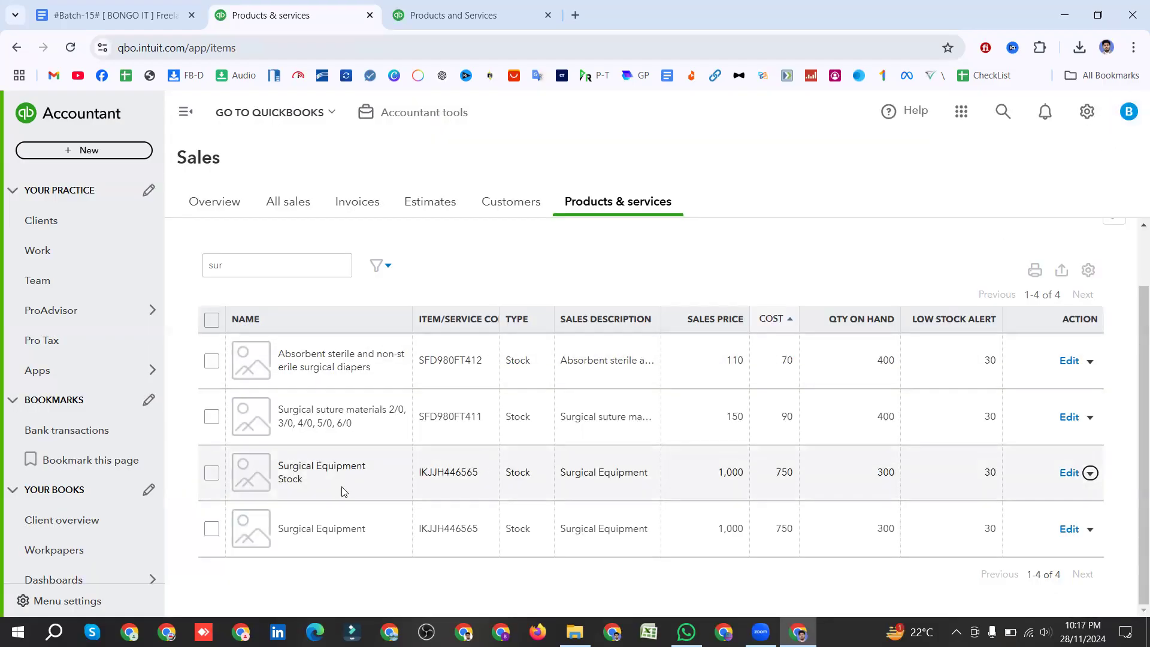
{"action": "double_click", "coordinate": [310, 484]}
{"action": "left_click", "coordinate": [936, 233]}
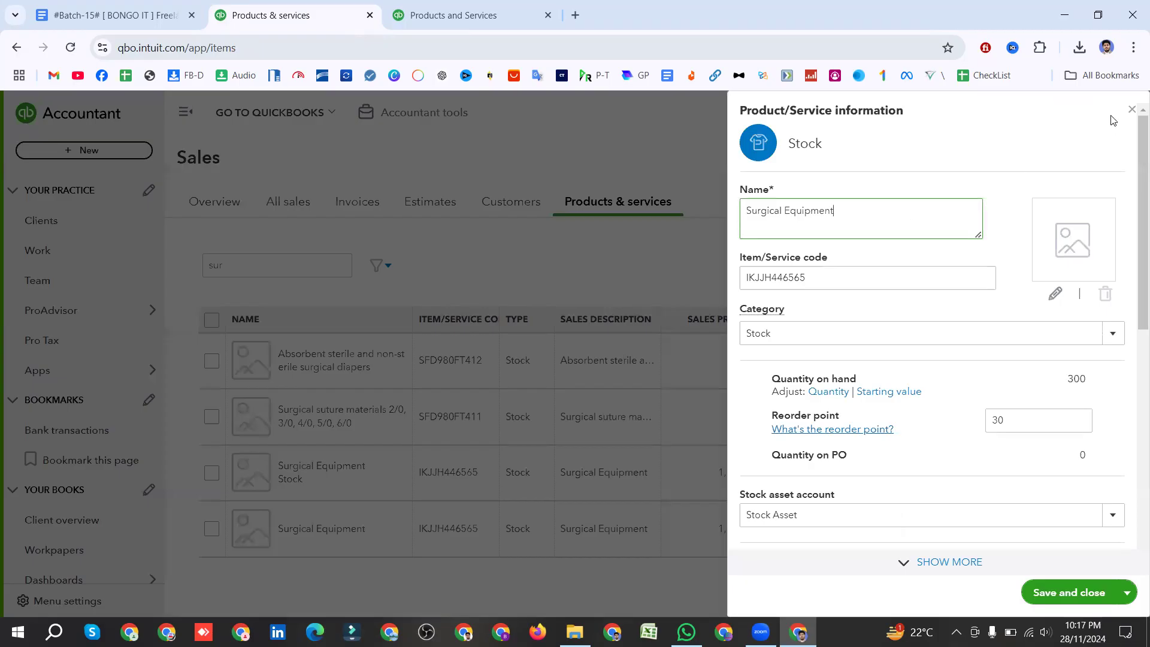
{"action": "left_click", "coordinate": [1131, 109]}
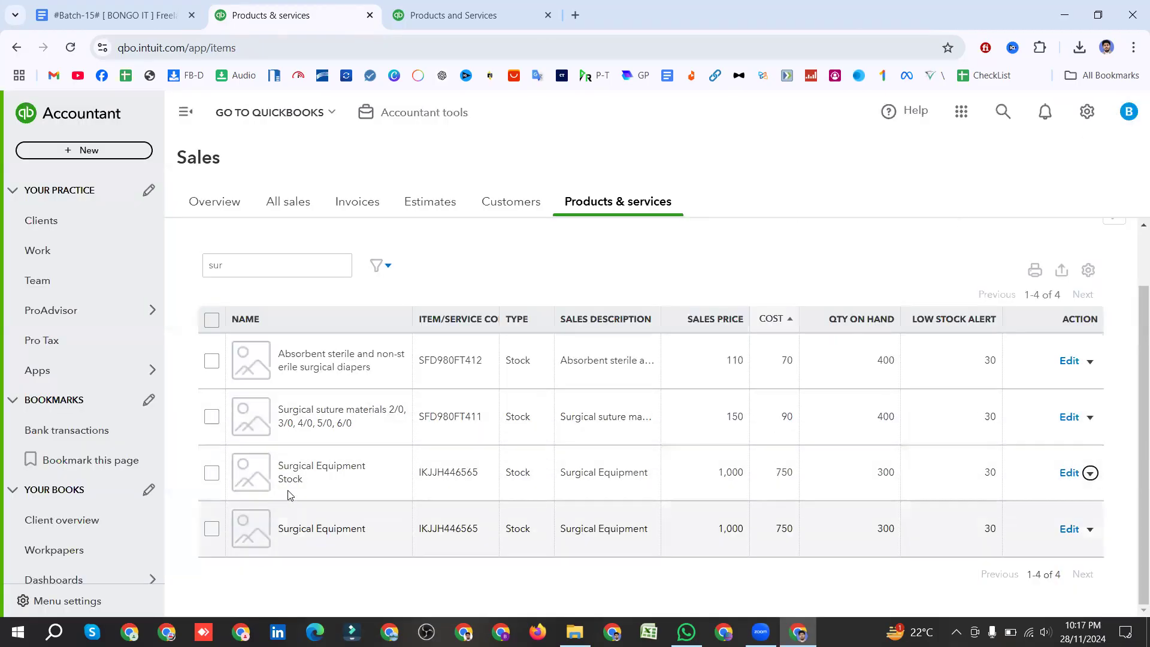
Step: Widen the Name column, then select the Surgical Equipment product in the Stock category and view its available actions
{"action": "left_click_drag", "start_coordinate": [412, 317], "coordinate": [486, 314]}
{"action": "triple_click", "coordinate": [531, 318]}
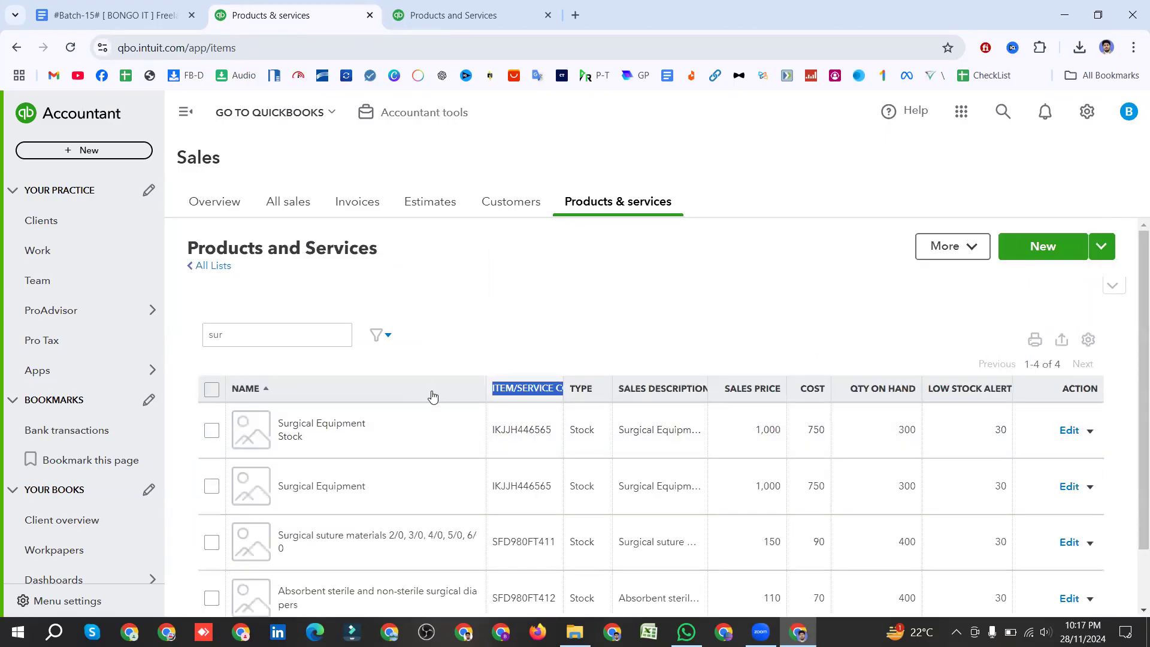
{"action": "left_click", "coordinate": [211, 430]}
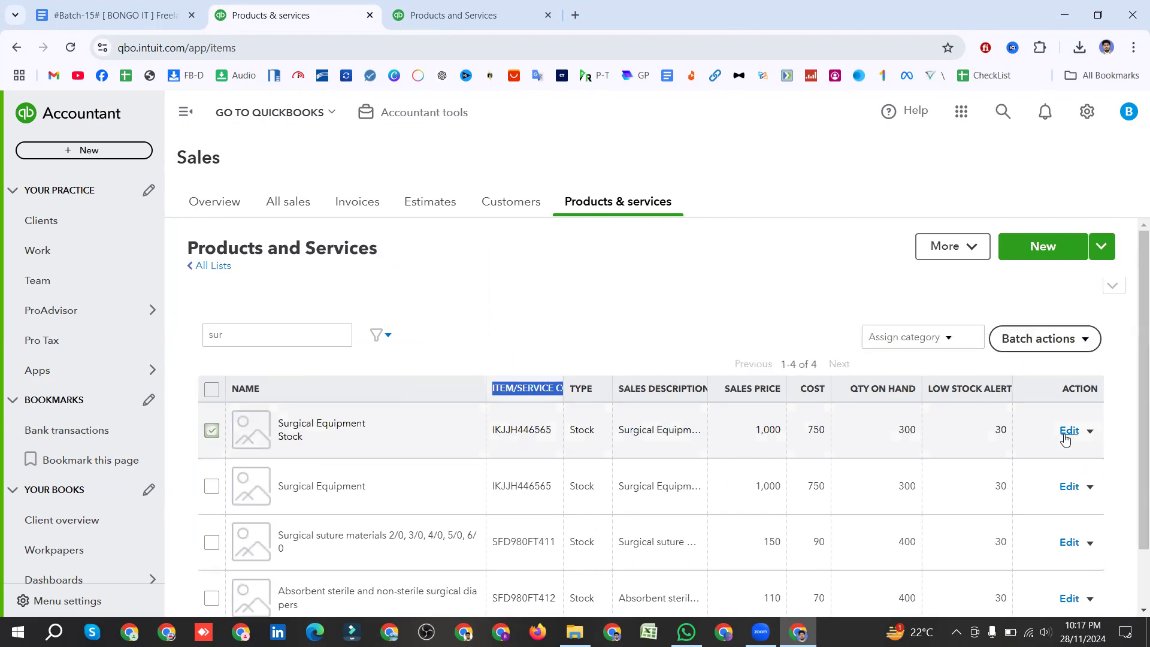
{"action": "left_click", "coordinate": [1090, 434]}
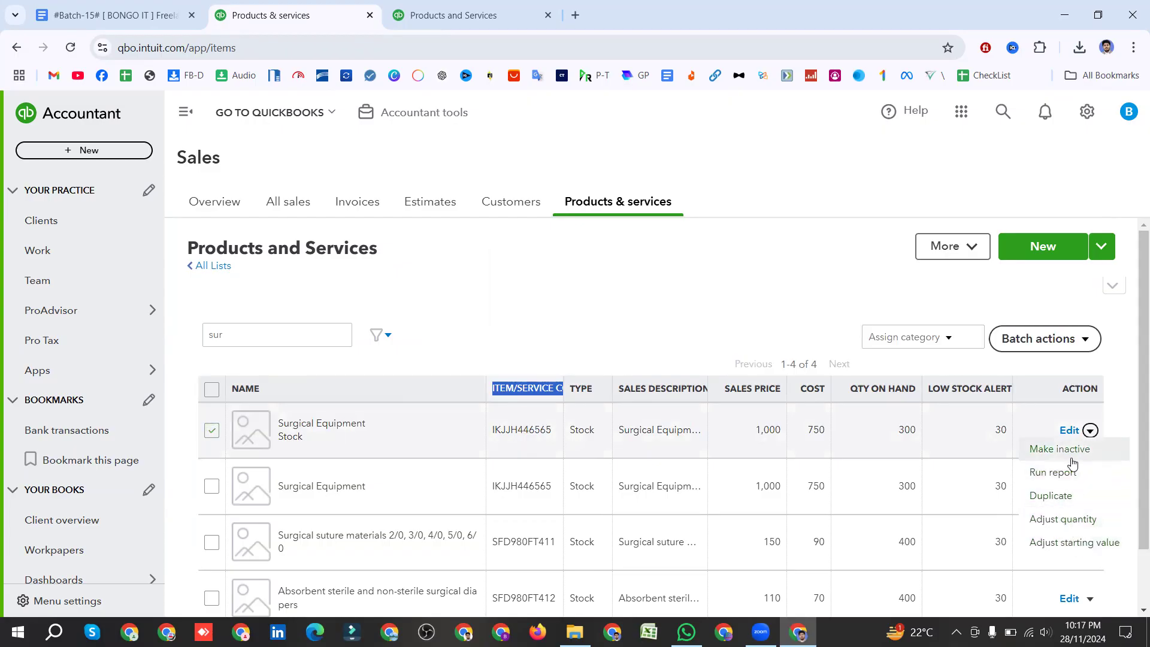
{"action": "left_click", "coordinate": [749, 322]}
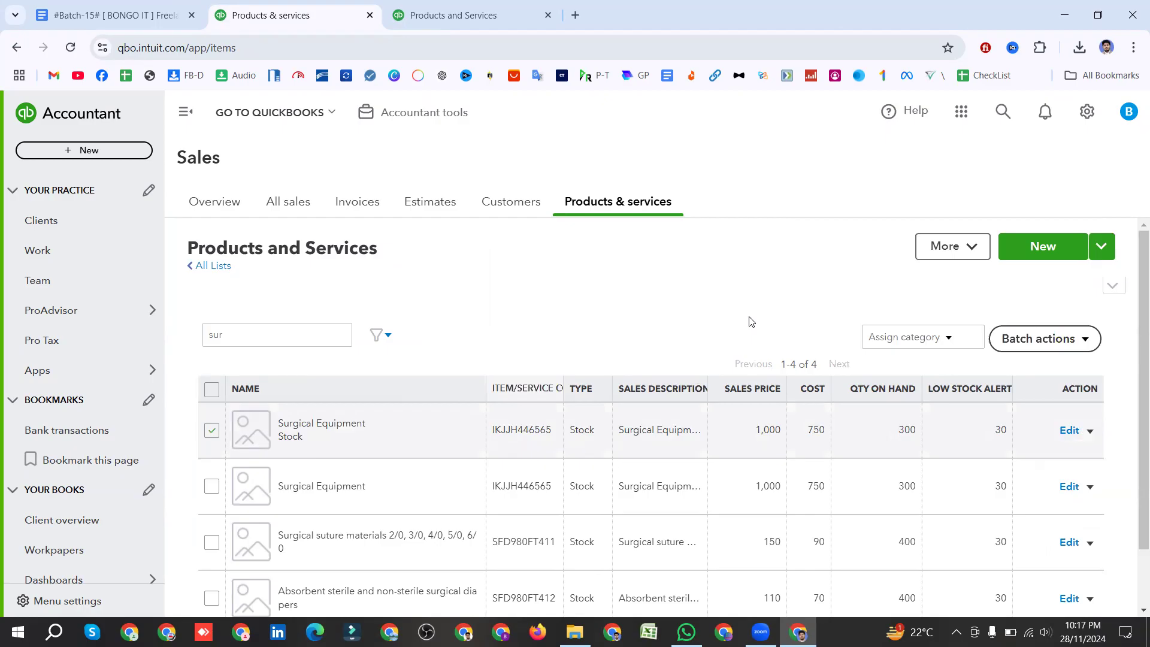
{"action": "scroll", "coordinate": [367, 431], "scroll_direction": "down", "scroll_amount": 2}
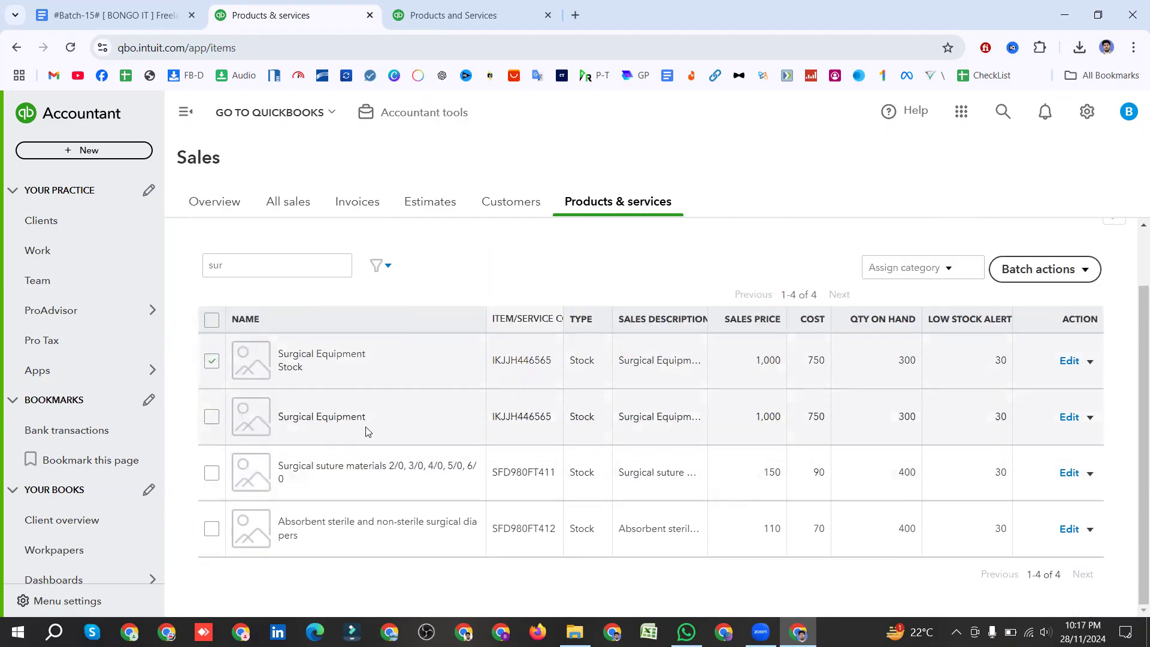
{"action": "triple_click", "coordinate": [303, 368]}
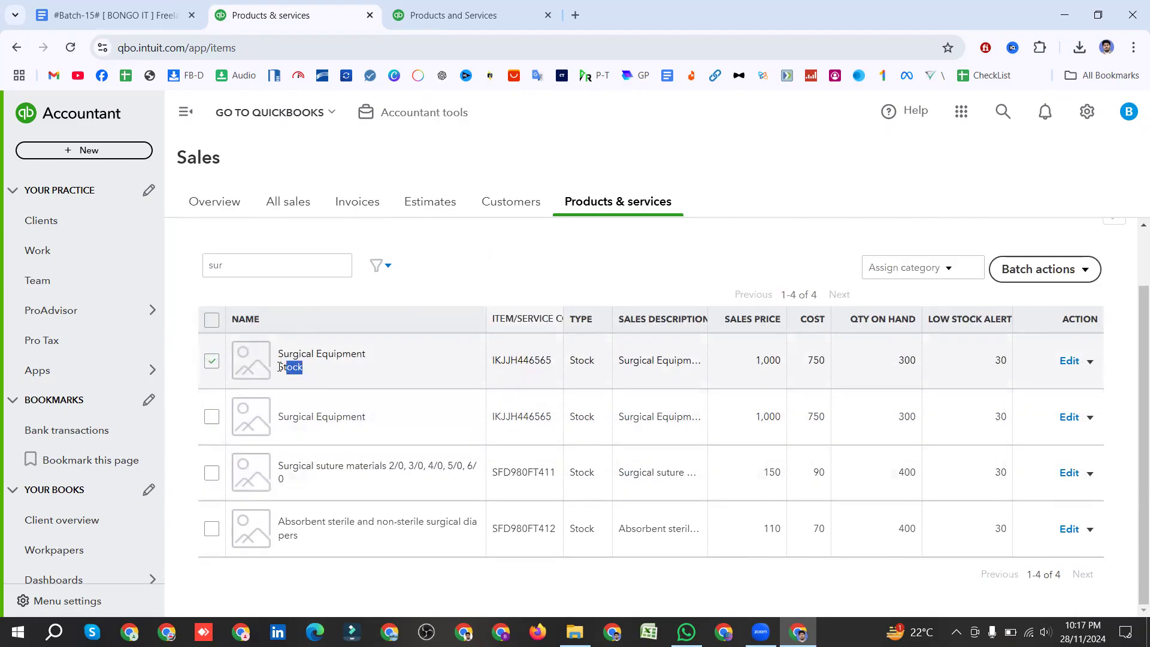
Step: Open the uncategorised and the Stock-category Surgical Equipment products to compare their details
{"action": "left_click", "coordinate": [1069, 418]}
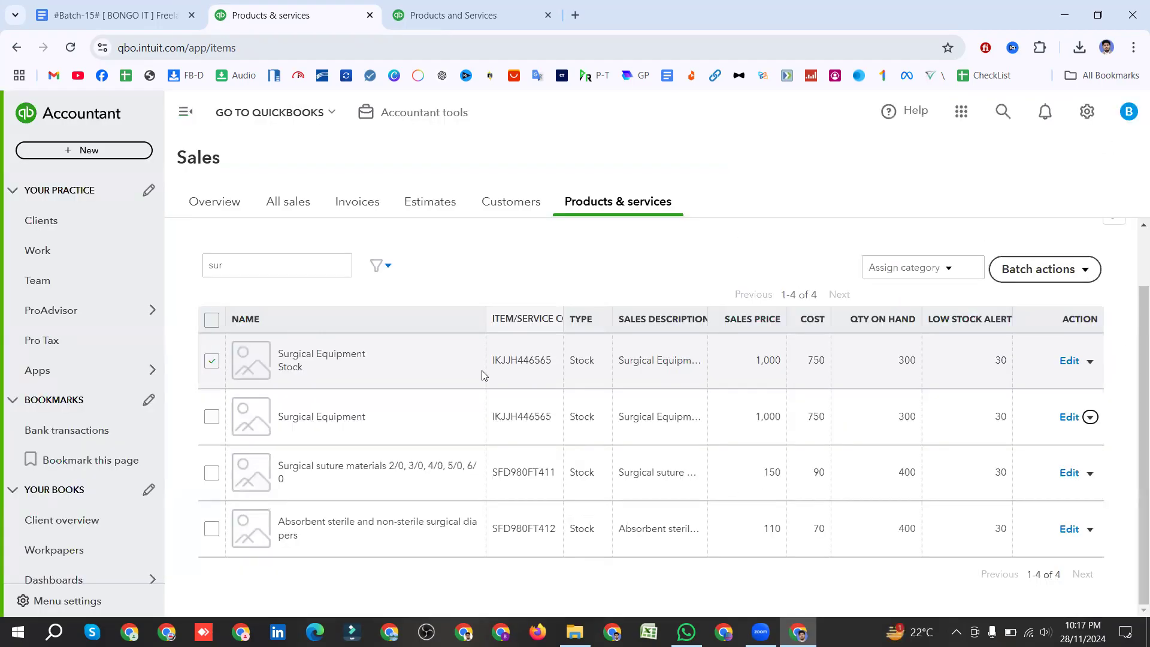
{"action": "left_click", "coordinate": [1131, 109]}
{"action": "left_click", "coordinate": [1069, 361]}
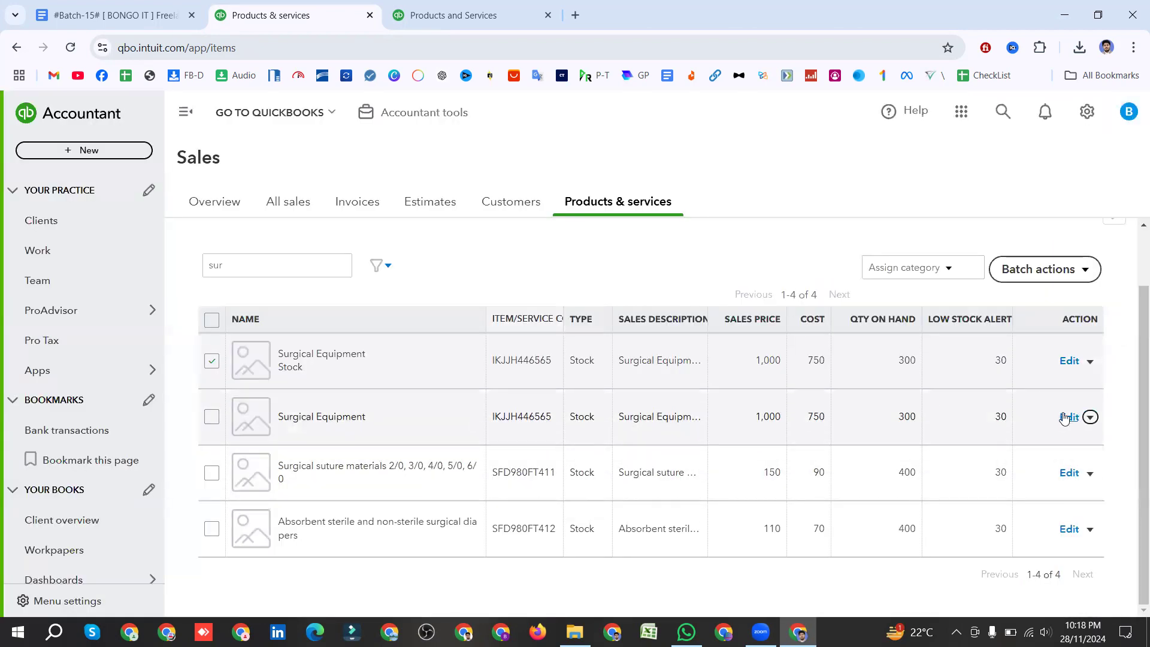
Step: Try to assign the Stock category to the uncategorised Surgical Equipment product and merge it with its same-named duplicate
{"action": "left_click", "coordinate": [1064, 417]}
{"action": "left_click", "coordinate": [1110, 333]}
{"action": "left_click", "coordinate": [830, 468]}
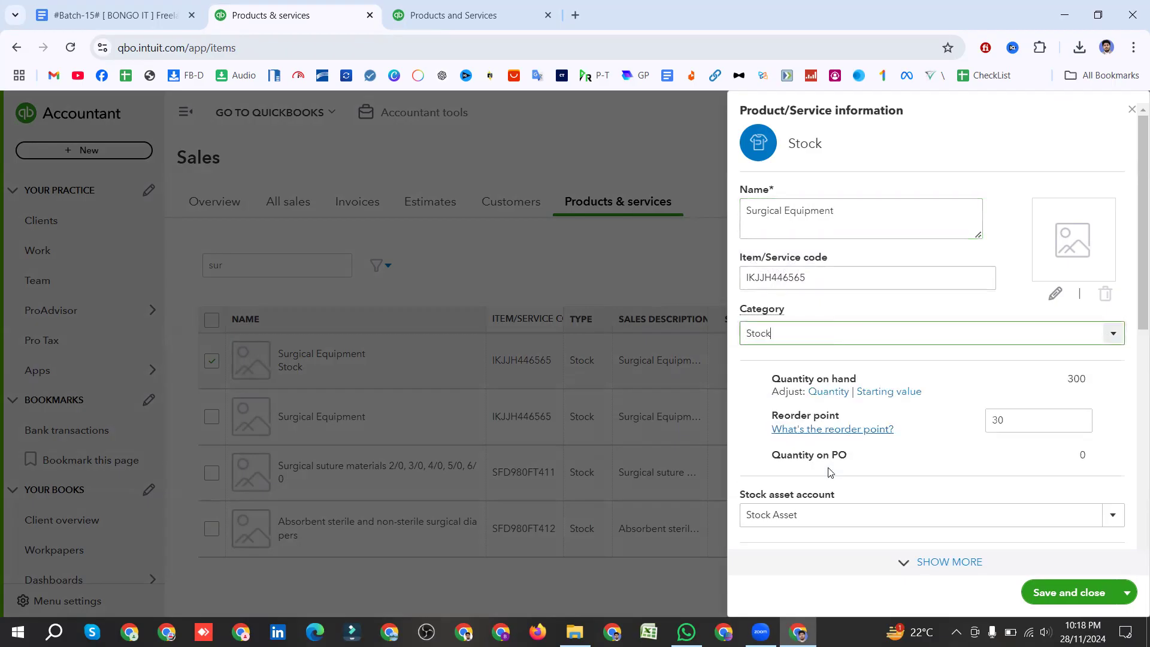
{"action": "left_click", "coordinate": [1061, 592]}
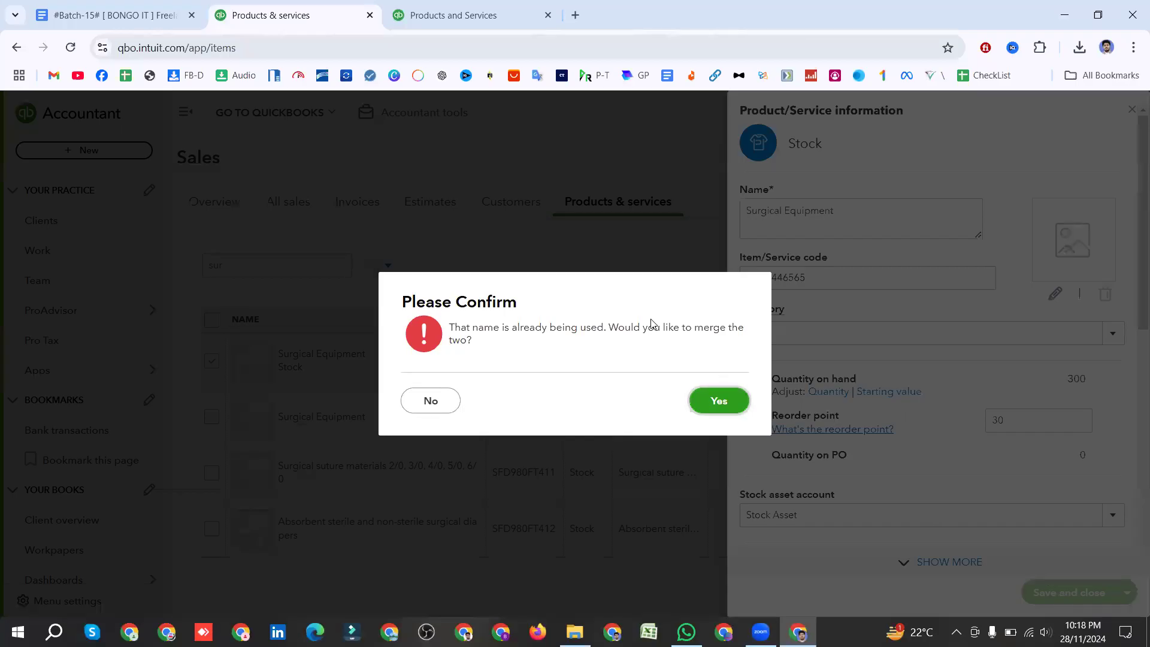
{"action": "left_click_drag", "start_coordinate": [454, 329], "coordinate": [477, 344]}
{"action": "left_click", "coordinate": [456, 329]}
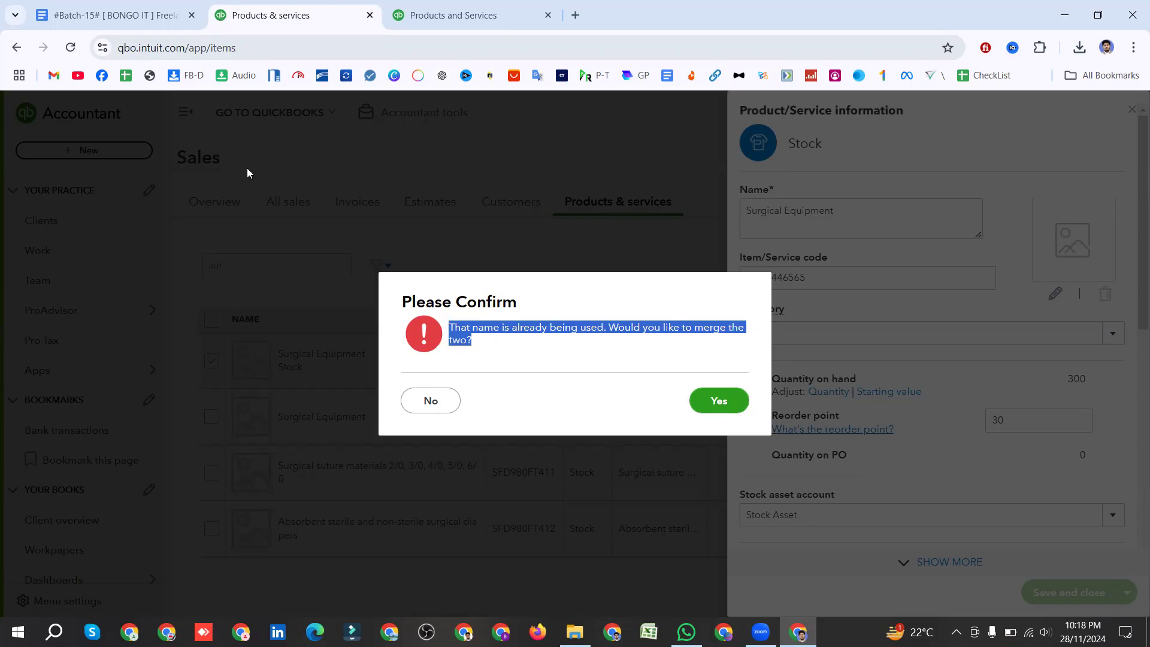
{"action": "left_click", "coordinate": [520, 353]}
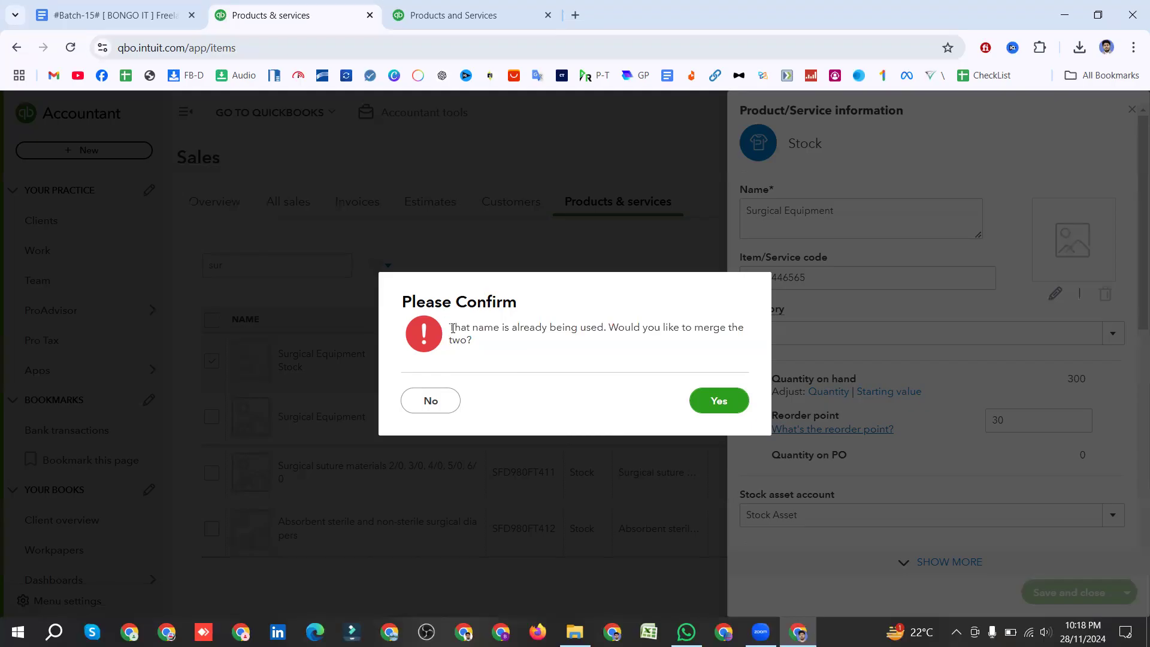
{"action": "left_click_drag", "start_coordinate": [452, 328], "coordinate": [604, 328]}
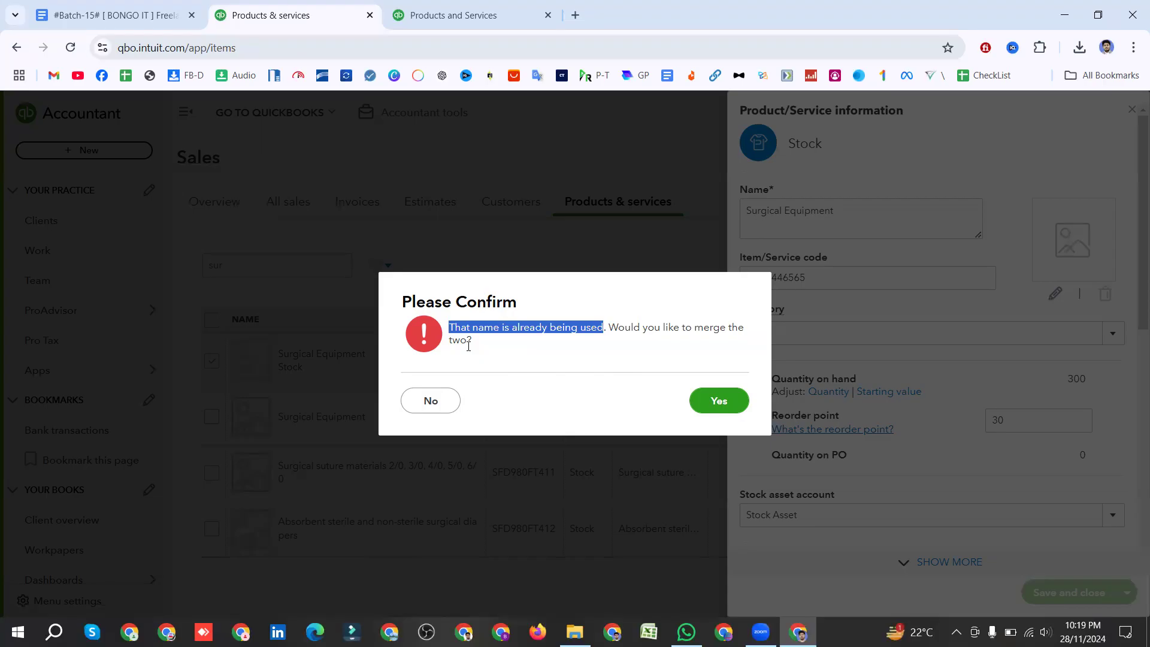
{"action": "left_click", "coordinate": [705, 401]}
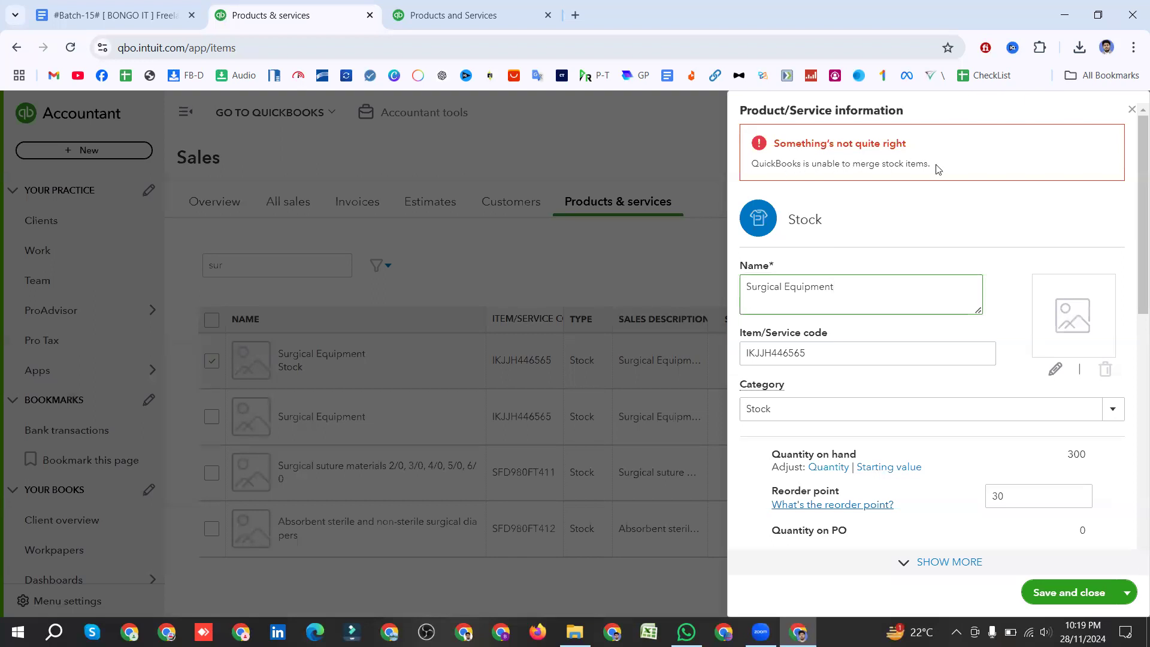
{"action": "left_click", "coordinate": [1133, 112]}
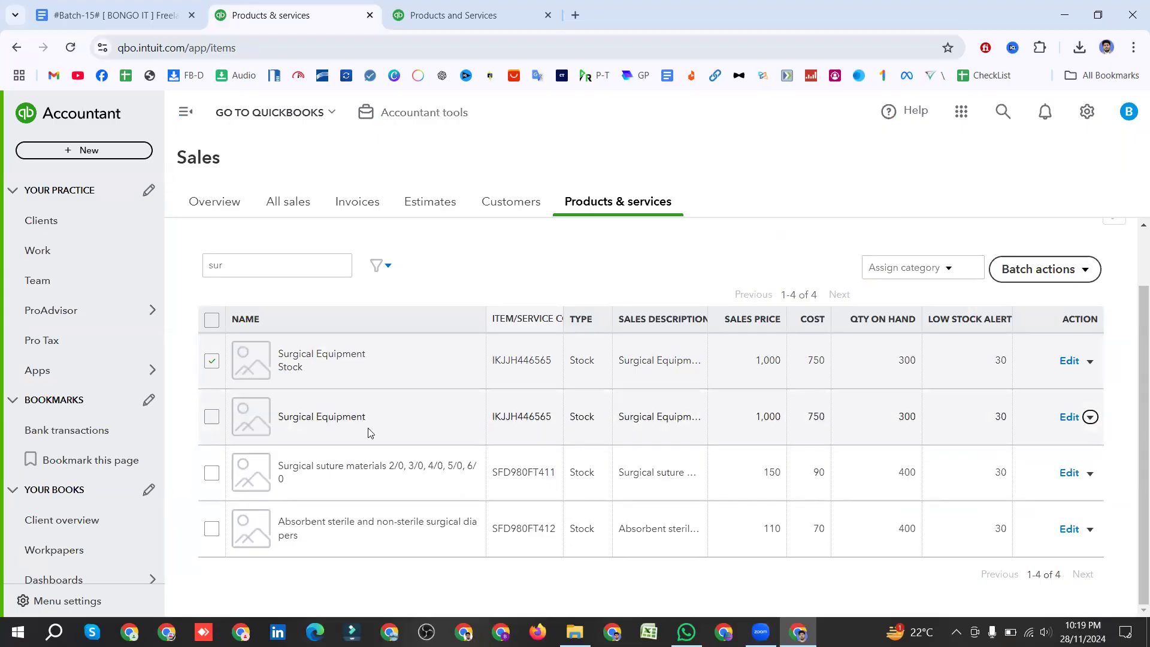
Step: Retry saving the uncategorised Surgical Equipment product with category Stock, accepting the merge, and close its details
{"action": "left_click", "coordinate": [1066, 422]}
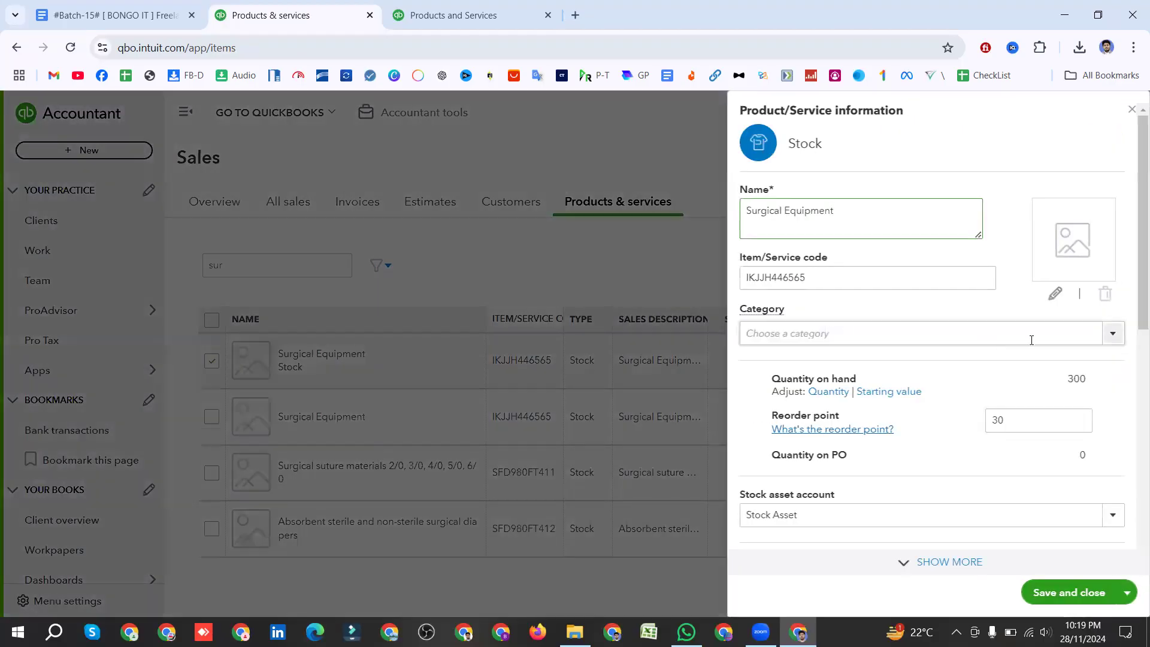
{"action": "left_click", "coordinate": [1111, 335]}
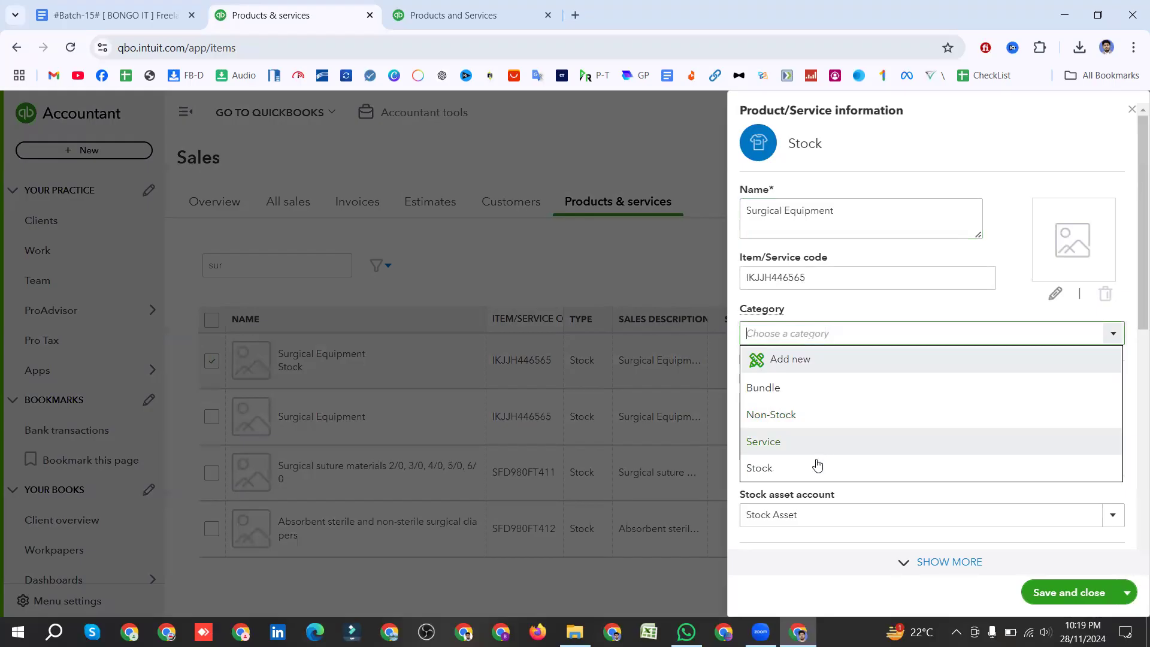
{"action": "left_click", "coordinate": [816, 465]}
{"action": "left_click", "coordinate": [1068, 587]}
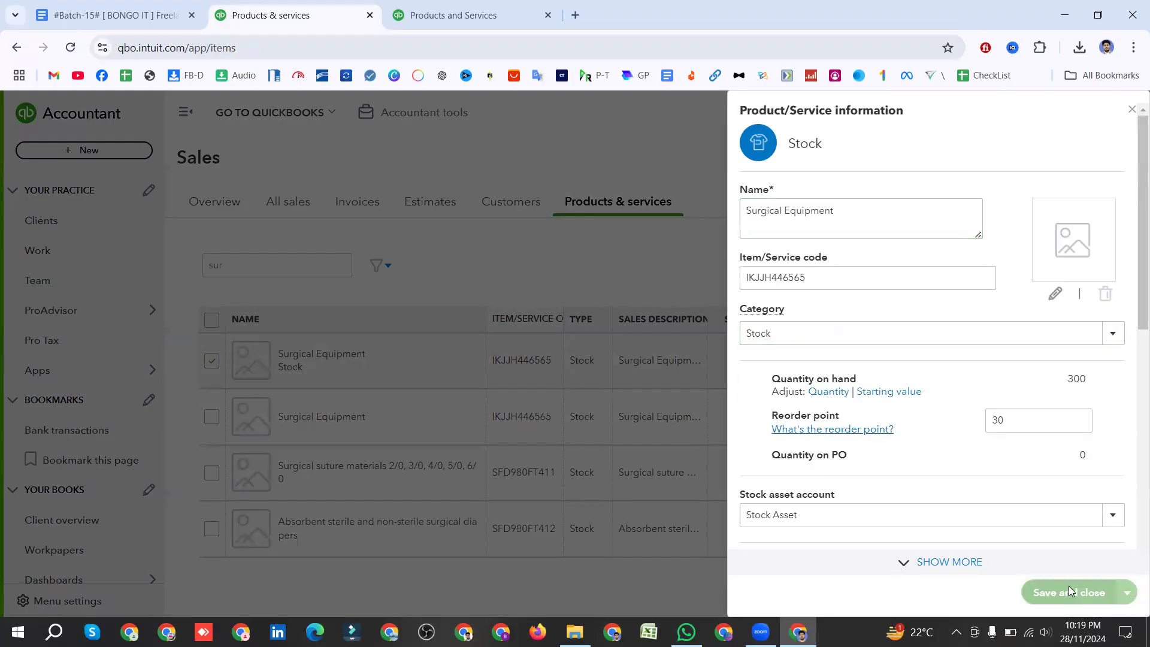
{"action": "left_click", "coordinate": [740, 406]}
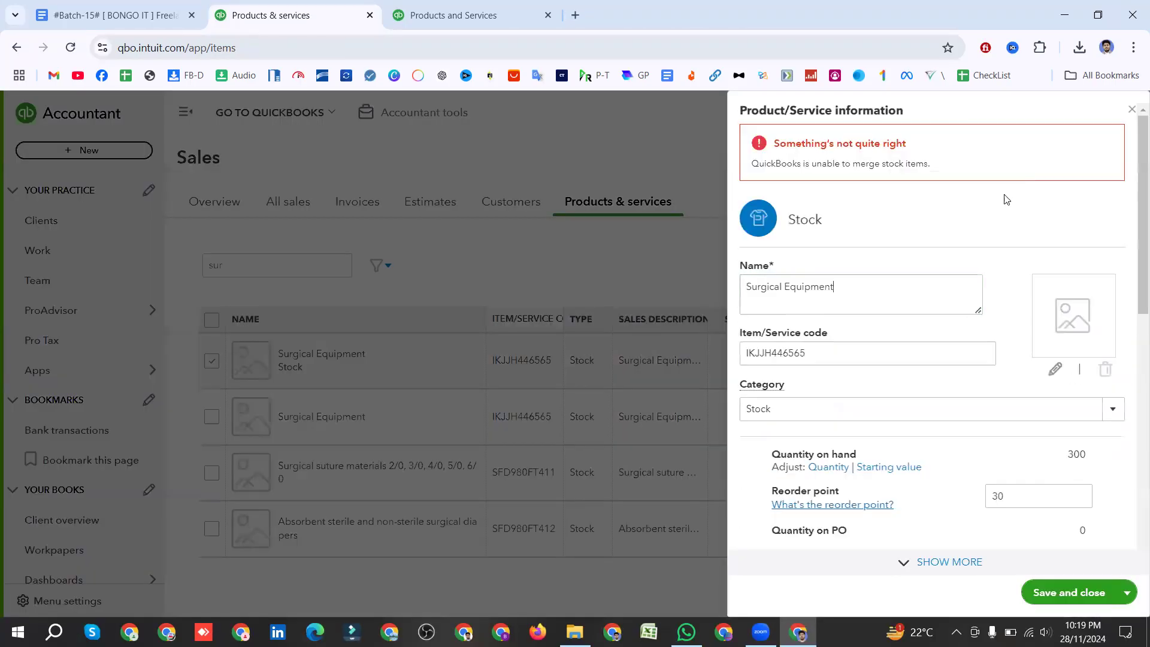
{"action": "left_click", "coordinate": [1132, 112]}
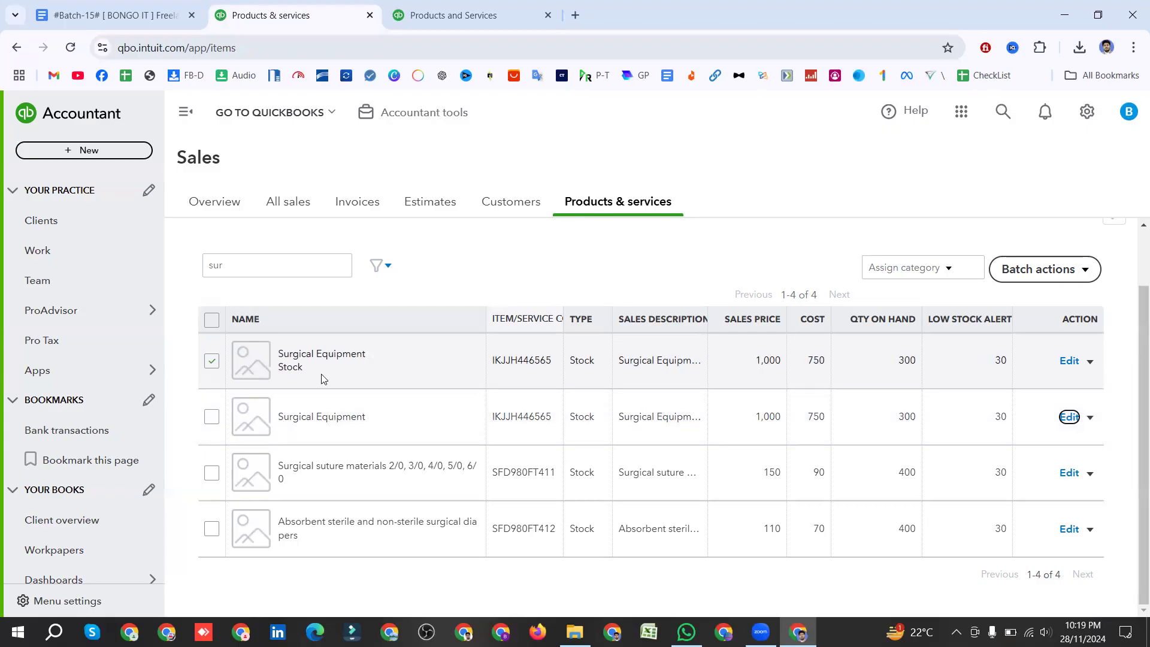
Step: Clear the "sur" search to list all products and services again
{"action": "scroll", "coordinate": [438, 485], "scroll_direction": "up", "scroll_amount": 2}
{"action": "scroll", "coordinate": [518, 488], "scroll_direction": "down", "scroll_amount": 2}
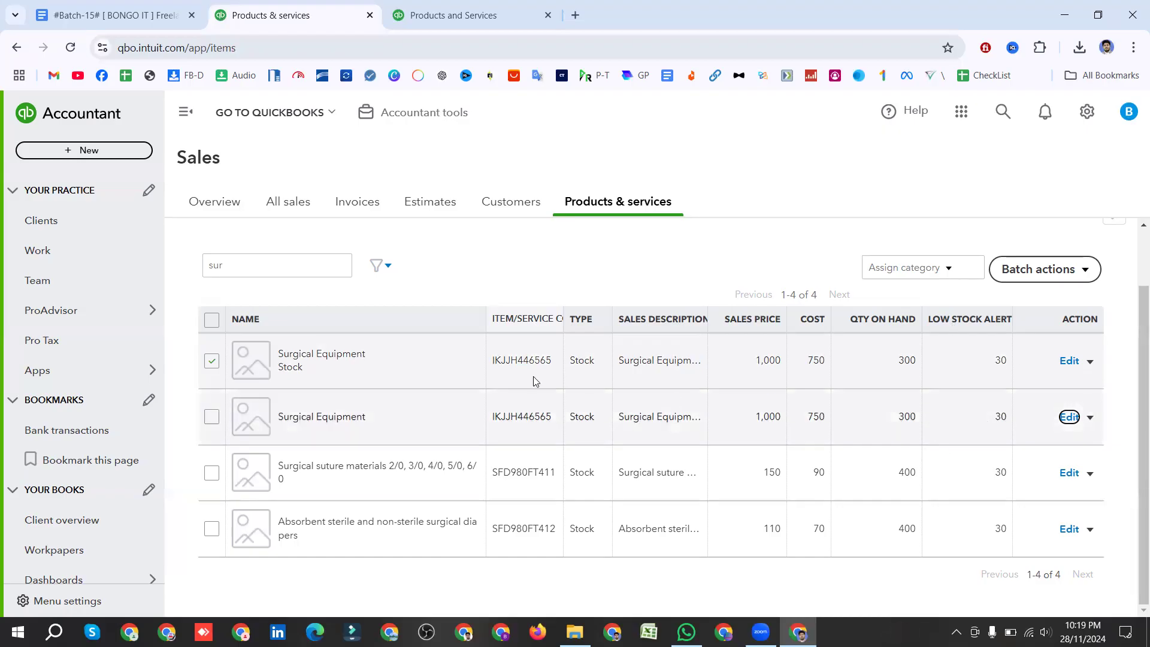
{"action": "left_click", "coordinate": [298, 274]}
{"action": "key", "text": "BackSpace"}
{"action": "key", "text": "BackSpace"}
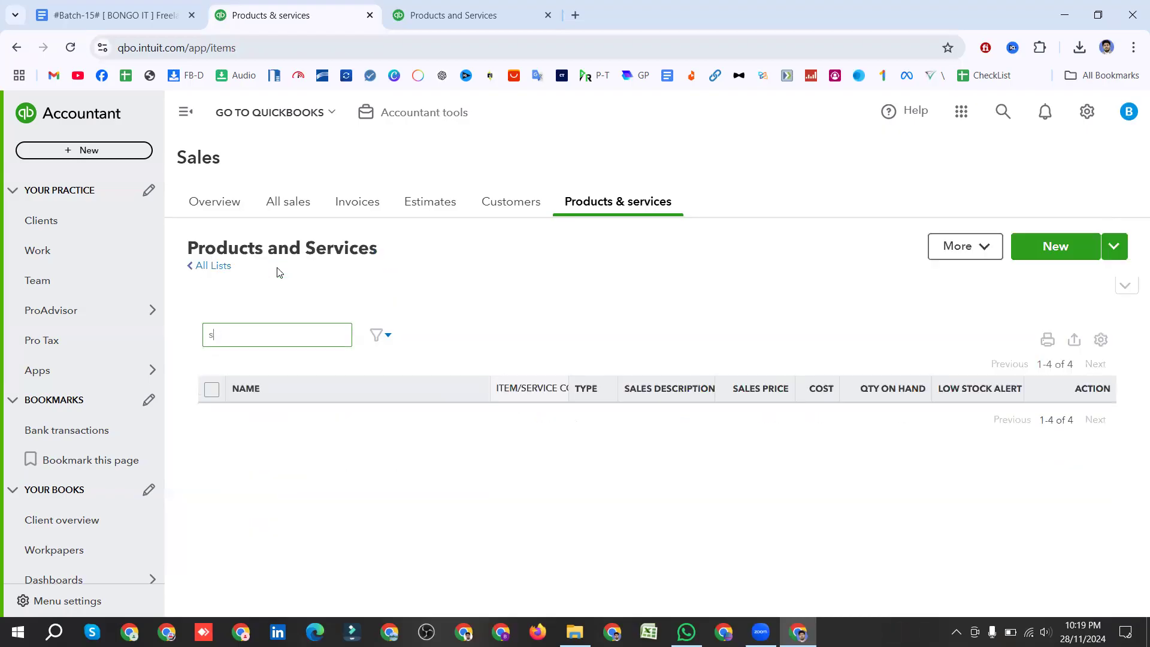
{"action": "key", "text": "BackSpace"}
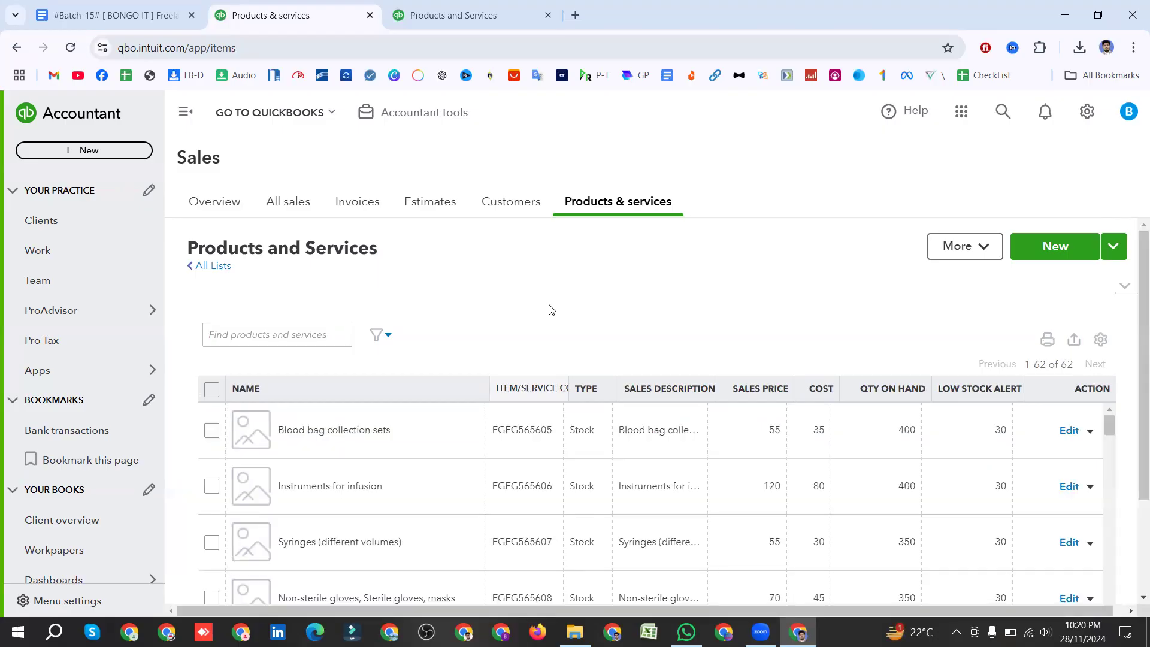
Step: Look through the full list of imported products and check which additional list actions are offered
{"action": "scroll", "coordinate": [569, 324], "scroll_direction": "down", "scroll_amount": 2}
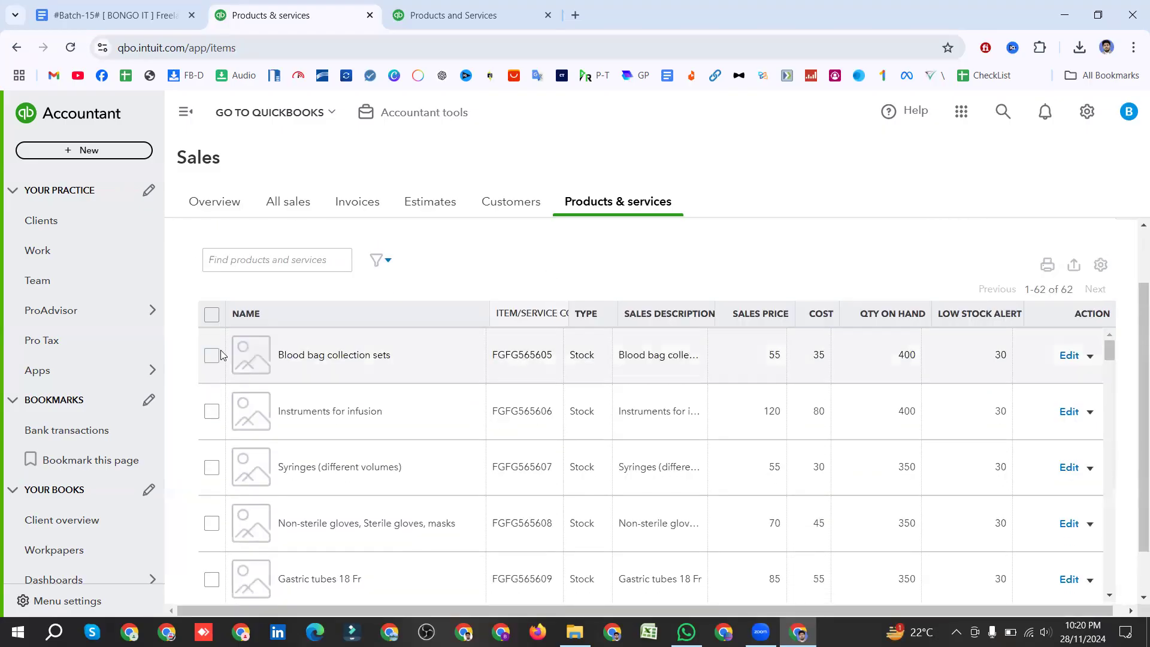
{"action": "scroll", "coordinate": [760, 299], "scroll_direction": "up", "scroll_amount": 2}
{"action": "left_click", "coordinate": [983, 248]}
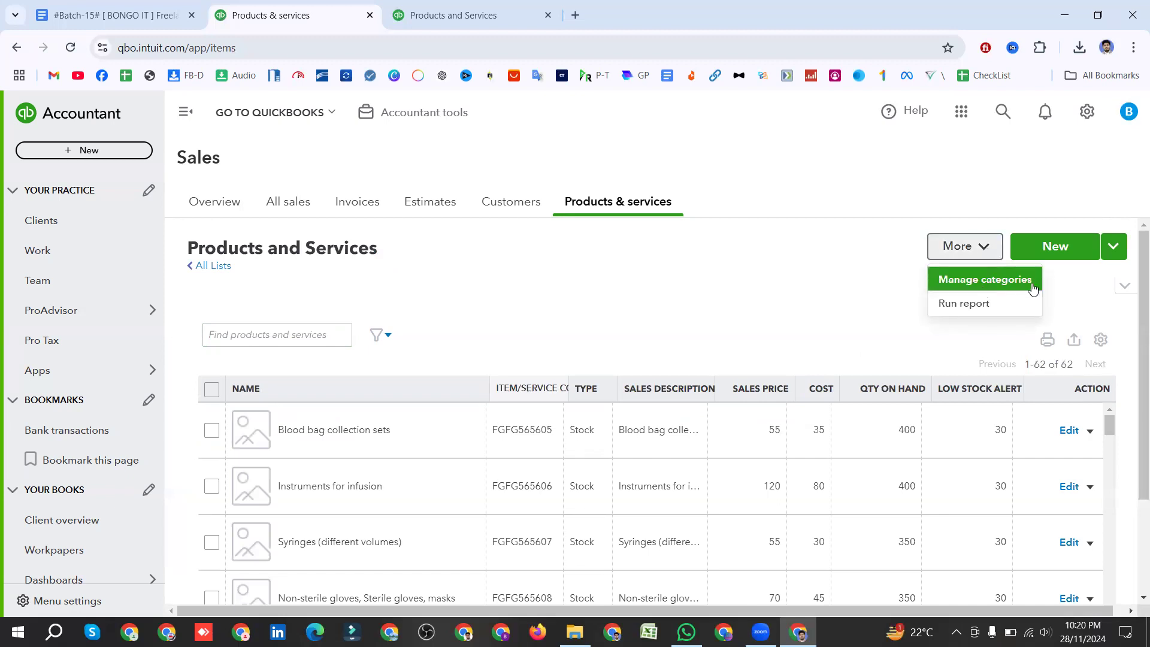
{"action": "left_click", "coordinate": [788, 293]}
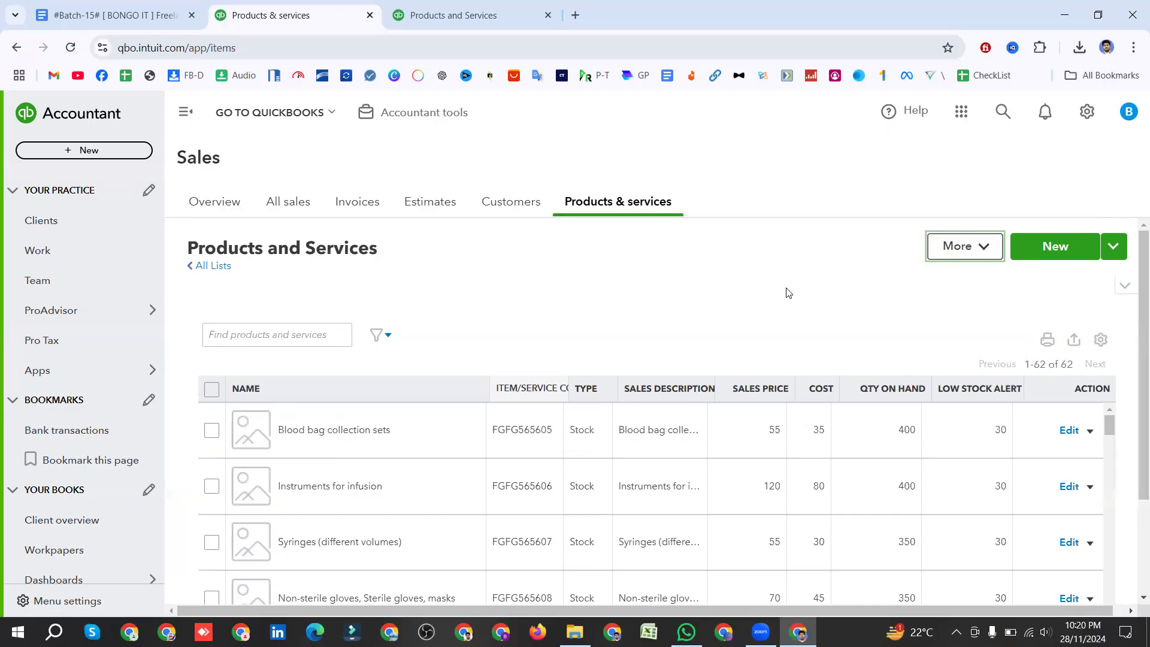
{"action": "scroll", "coordinate": [593, 413], "scroll_direction": "down", "scroll_amount": 2}
{"action": "scroll", "coordinate": [583, 430], "scroll_direction": "down", "scroll_amount": 20}
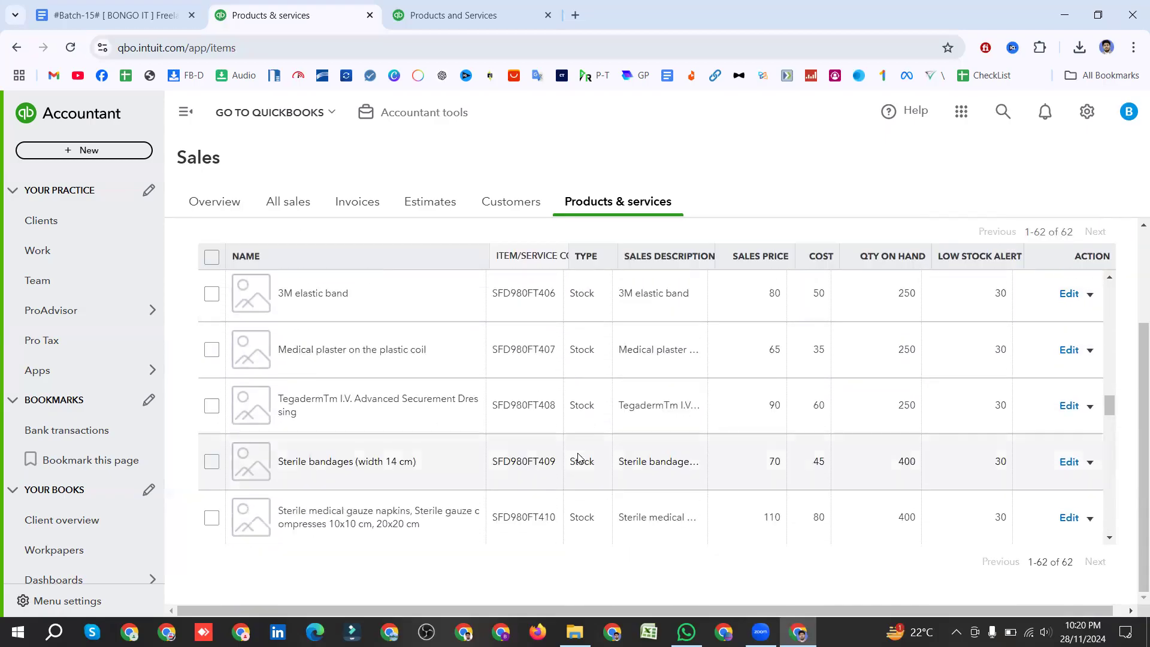
{"action": "scroll", "coordinate": [579, 458], "scroll_direction": "up", "scroll_amount": 10}
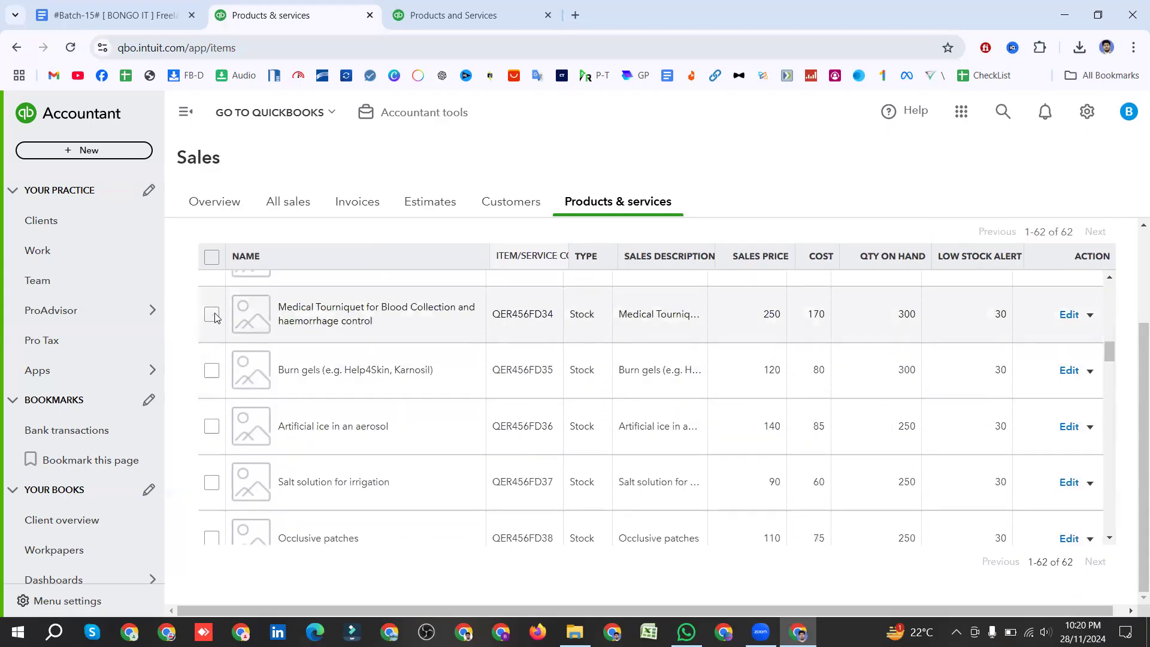
Step: Select every item in the products and services list
{"action": "scroll", "coordinate": [567, 397], "scroll_direction": "up", "scroll_amount": 2}
{"action": "scroll", "coordinate": [519, 386], "scroll_direction": "up", "scroll_amount": 3}
{"action": "scroll", "coordinate": [519, 386], "scroll_direction": "up", "scroll_amount": 5}
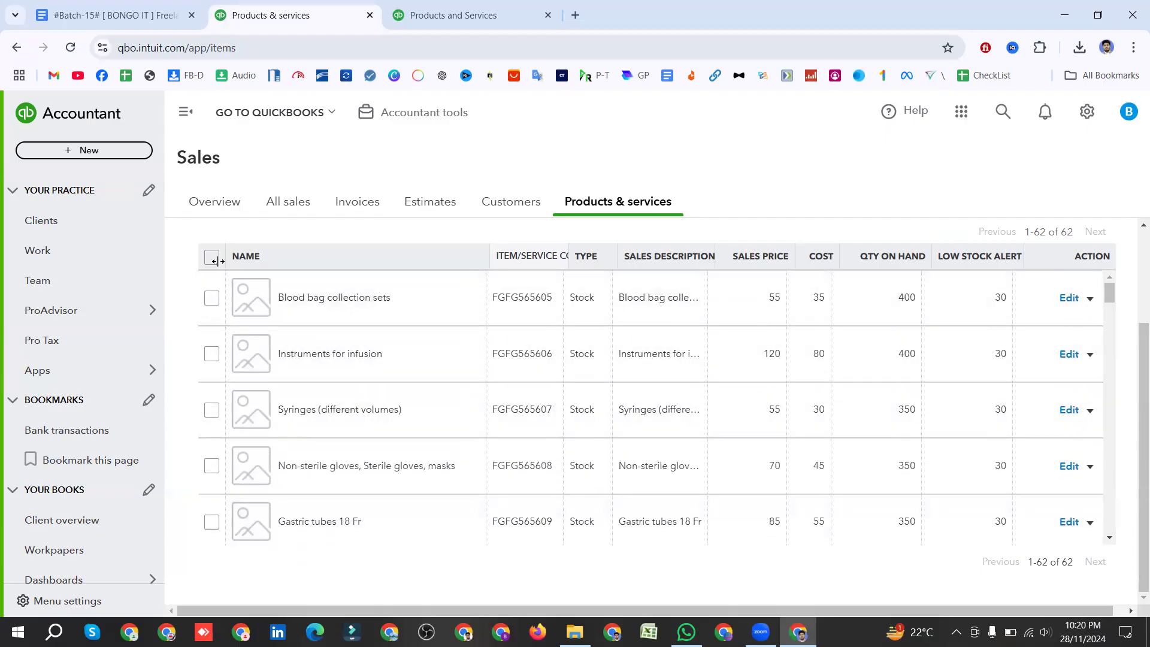
{"action": "scroll", "coordinate": [892, 255], "scroll_direction": "up", "scroll_amount": 3}
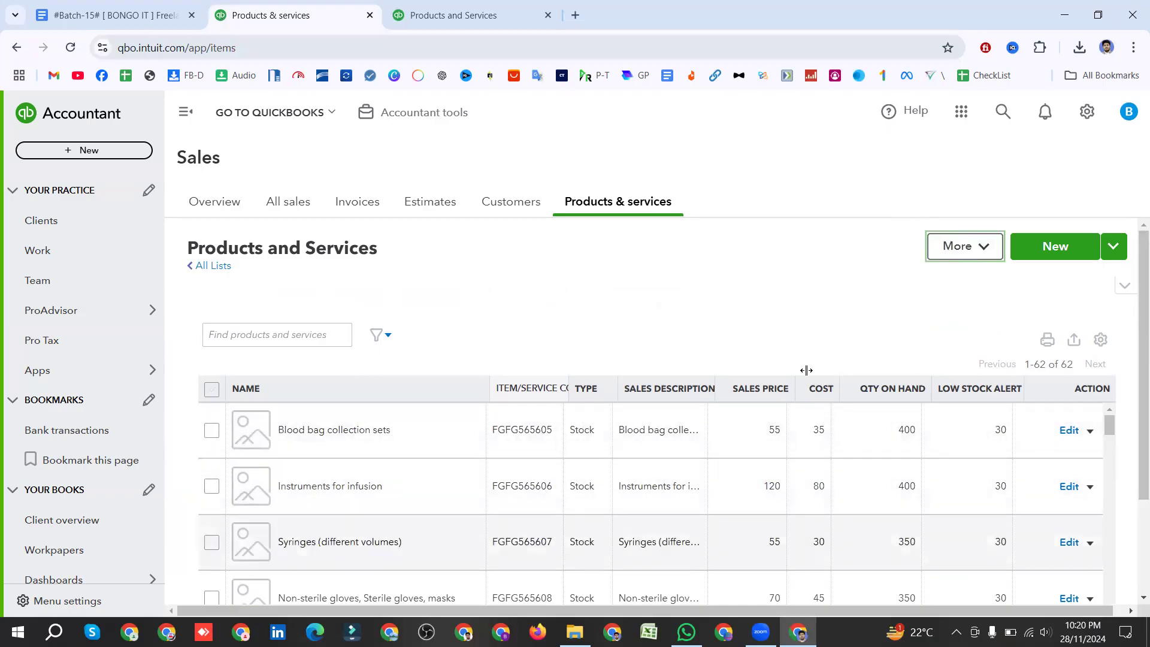
{"action": "left_click", "coordinate": [210, 390]}
Step: Exclude the service items from the selection: Nursing Care Bundle, CIS materials, the three CIS labour items, Hours and Services
{"action": "scroll", "coordinate": [213, 411], "scroll_direction": "down", "scroll_amount": 6}
{"action": "scroll", "coordinate": [221, 409], "scroll_direction": "down", "scroll_amount": 10}
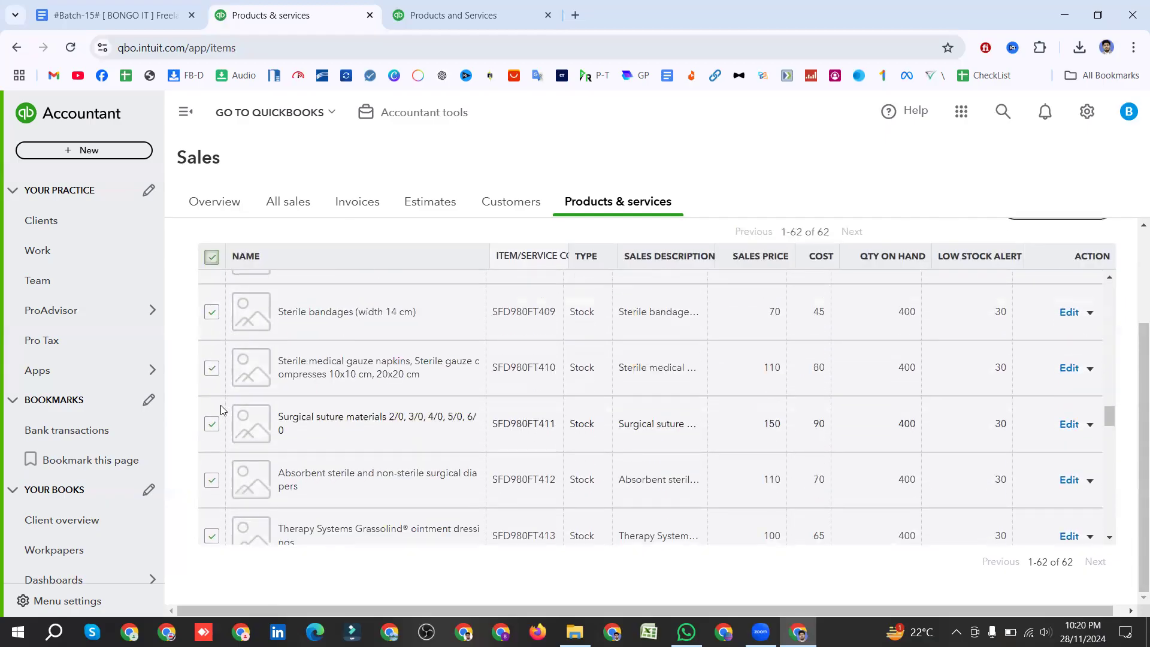
{"action": "scroll", "coordinate": [293, 437], "scroll_direction": "down", "scroll_amount": 15}
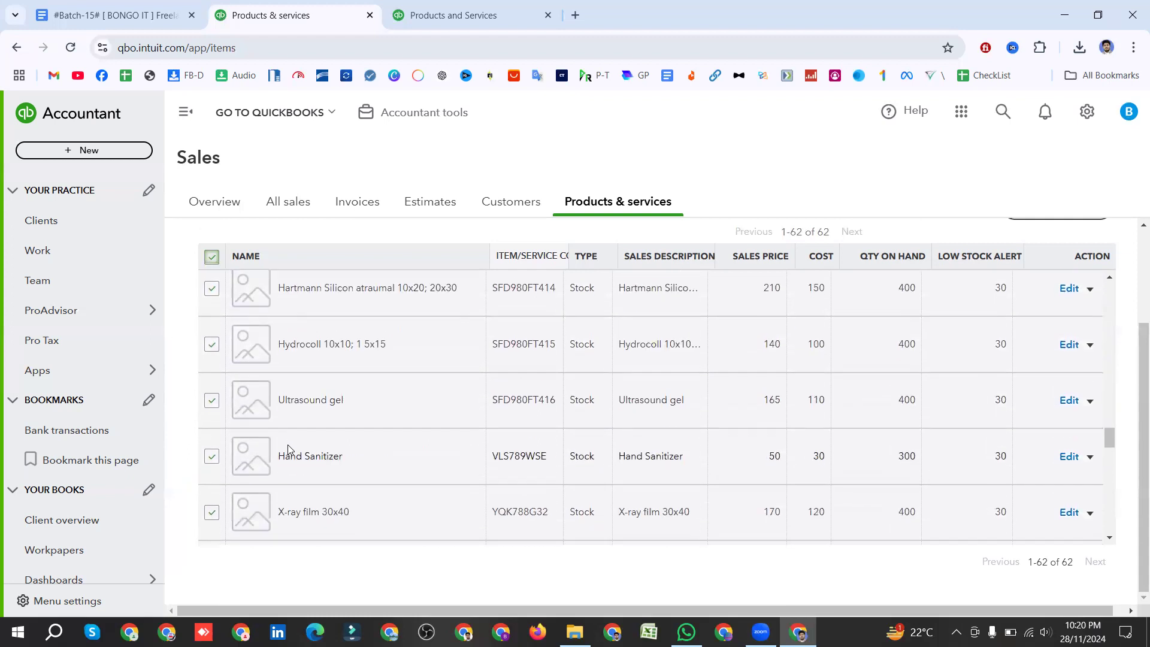
{"action": "scroll", "coordinate": [288, 449], "scroll_direction": "down", "scroll_amount": 1}
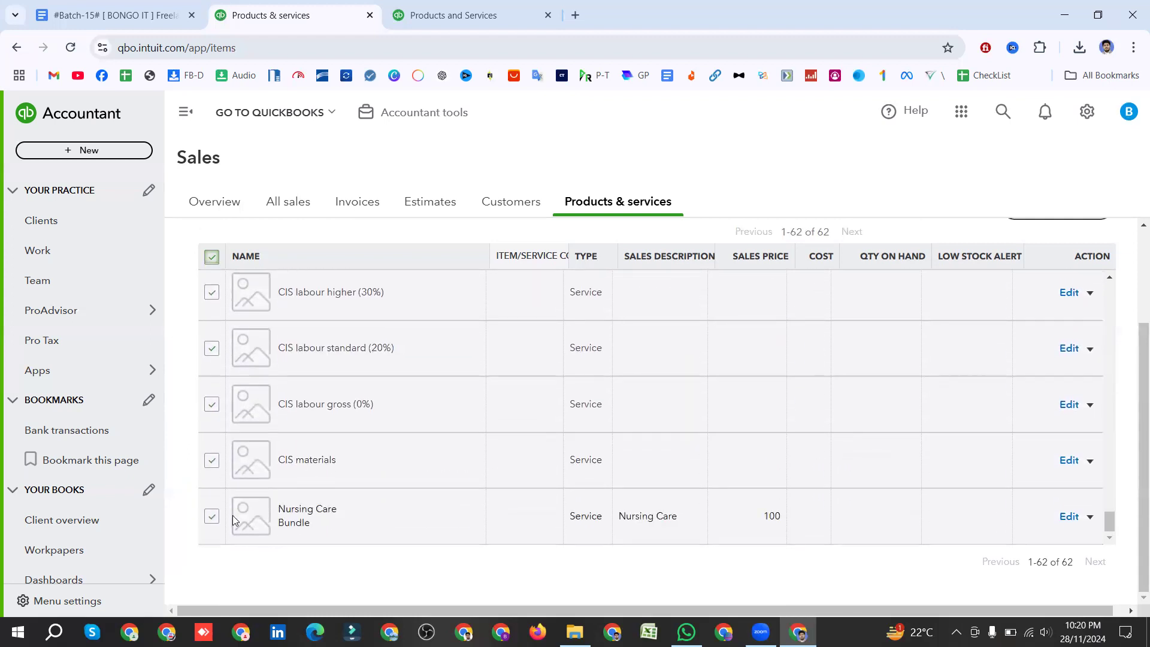
{"action": "left_click", "coordinate": [210, 519]}
{"action": "left_click", "coordinate": [210, 461]}
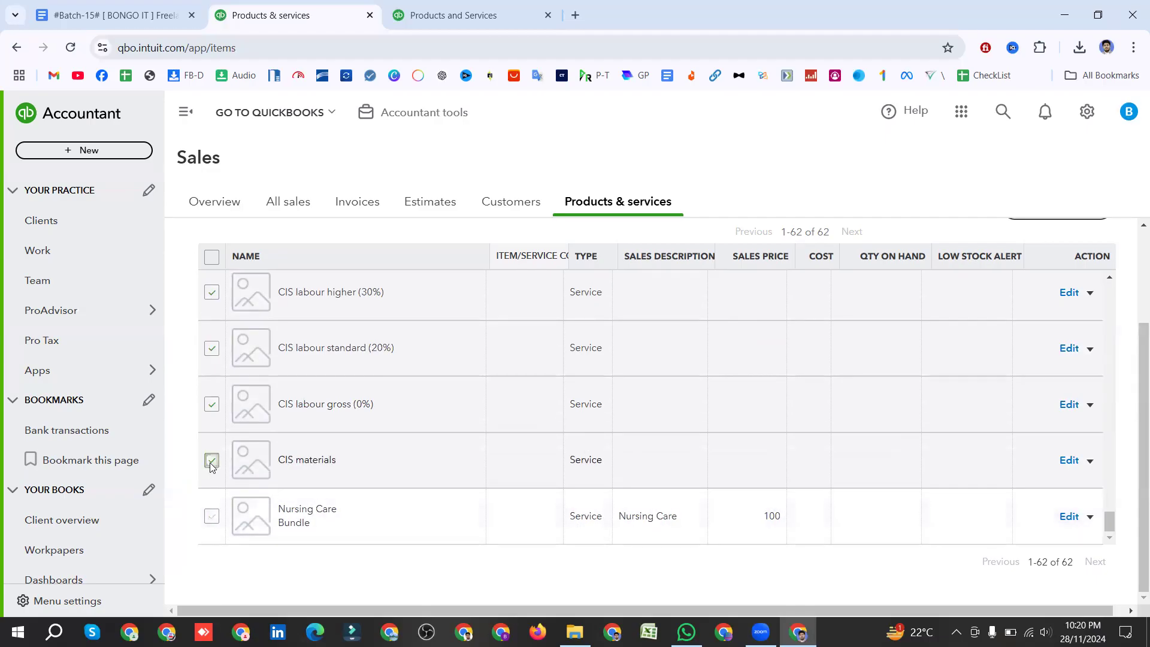
{"action": "left_click", "coordinate": [213, 405]}
{"action": "left_click", "coordinate": [213, 350]}
{"action": "left_click", "coordinate": [211, 292]}
{"action": "scroll", "coordinate": [242, 383], "scroll_direction": "up", "scroll_amount": 1}
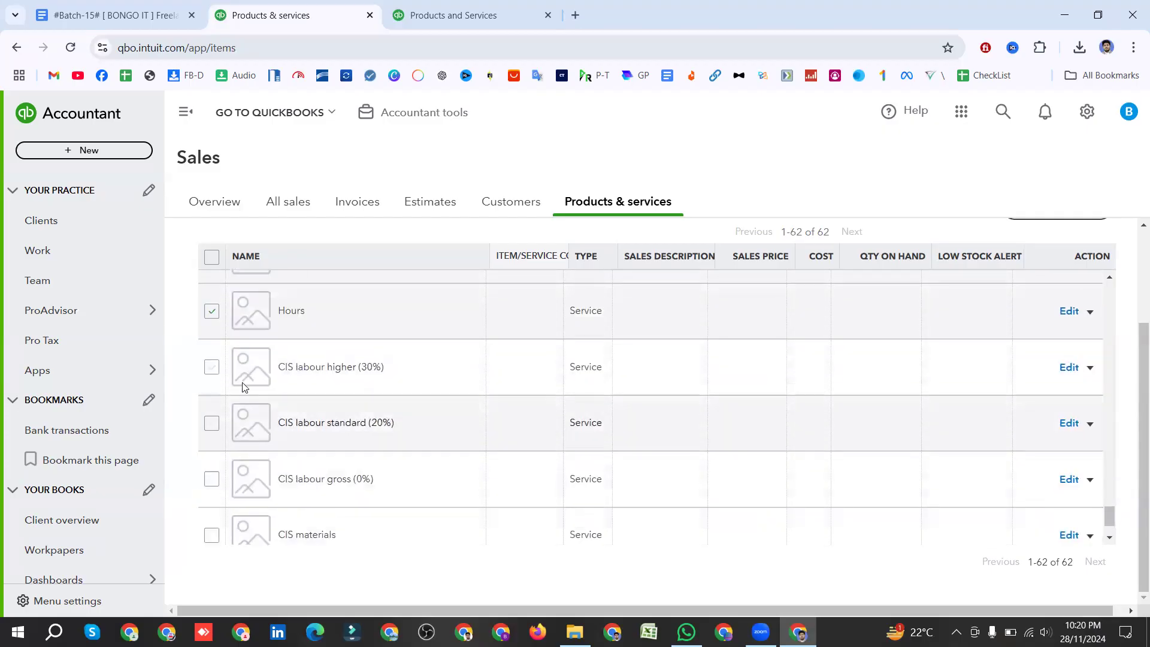
{"action": "left_click", "coordinate": [213, 310]}
{"action": "scroll", "coordinate": [307, 465], "scroll_direction": "up", "scroll_amount": 1}
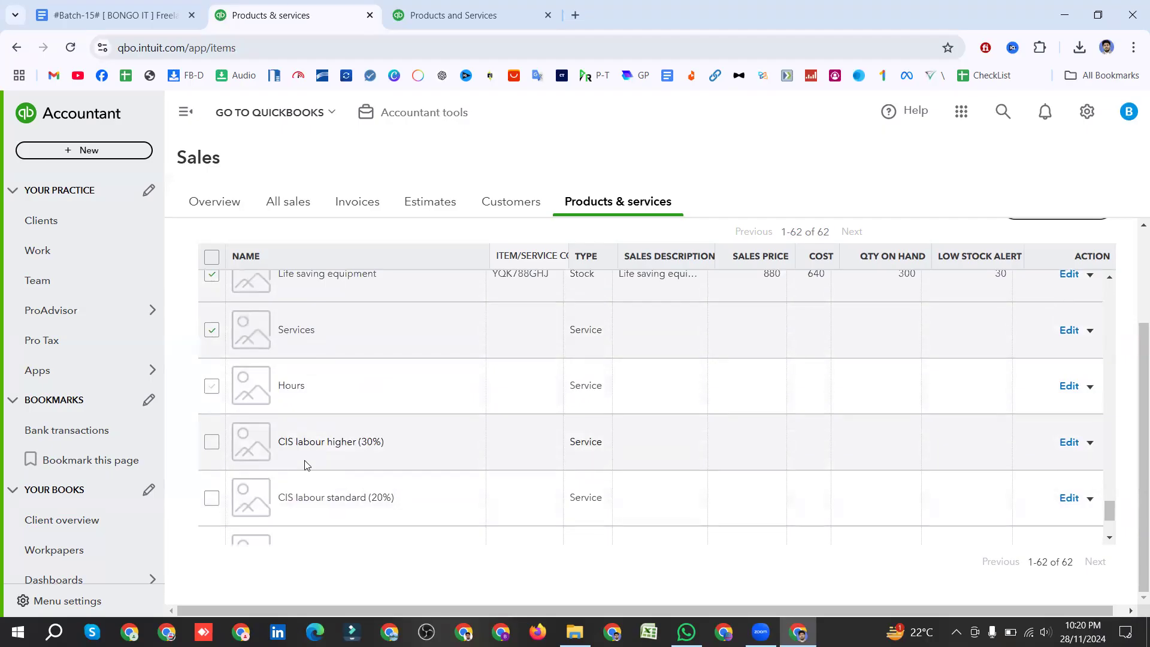
{"action": "left_click", "coordinate": [213, 329]}
Step: Review the remaining selected stock products and assign them all to the Stock category
{"action": "scroll", "coordinate": [499, 437], "scroll_direction": "up", "scroll_amount": 3}
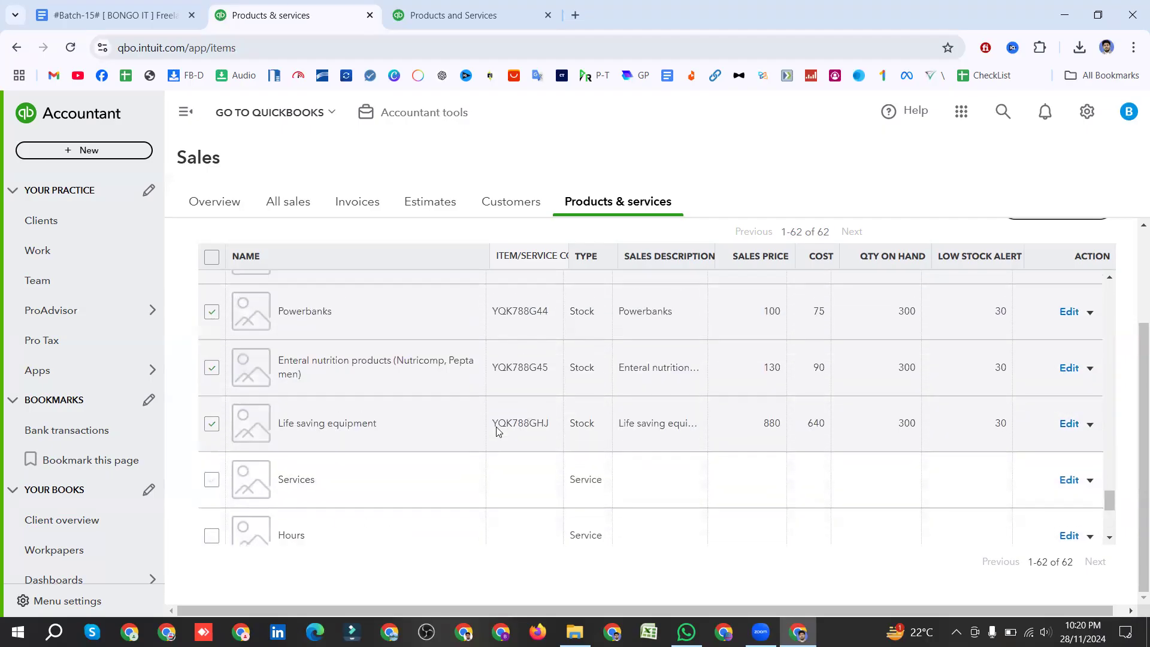
{"action": "scroll", "coordinate": [598, 419], "scroll_direction": "down", "scroll_amount": 4}
{"action": "scroll", "coordinate": [566, 407], "scroll_direction": "up", "scroll_amount": 2}
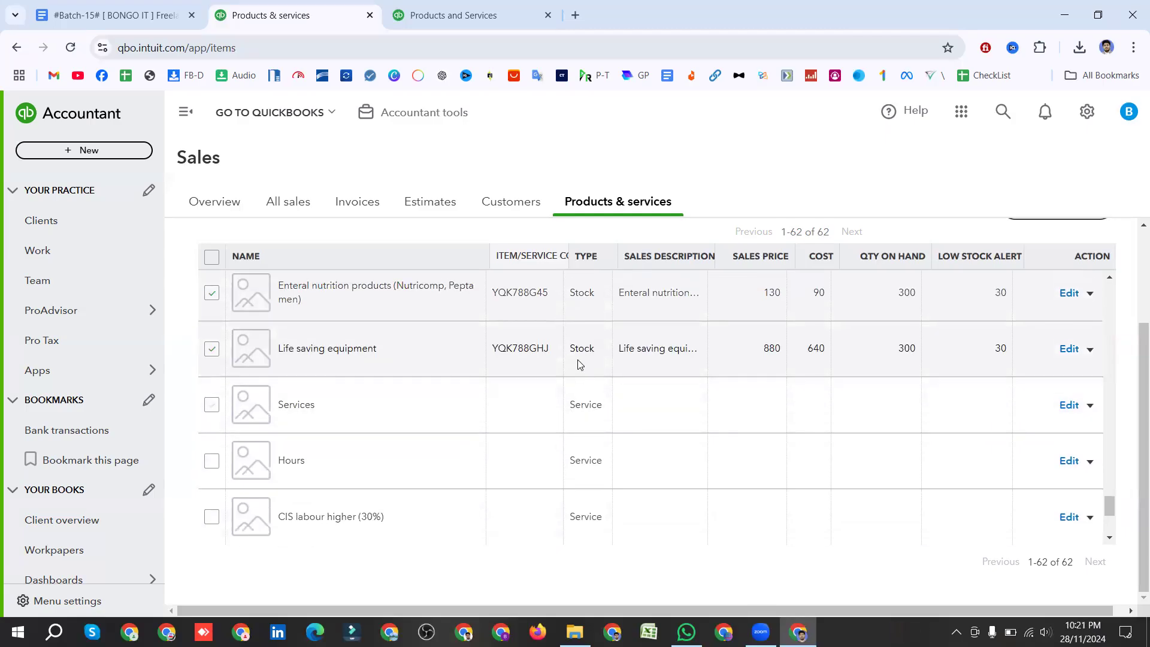
{"action": "scroll", "coordinate": [571, 401], "scroll_direction": "up", "scroll_amount": 5}
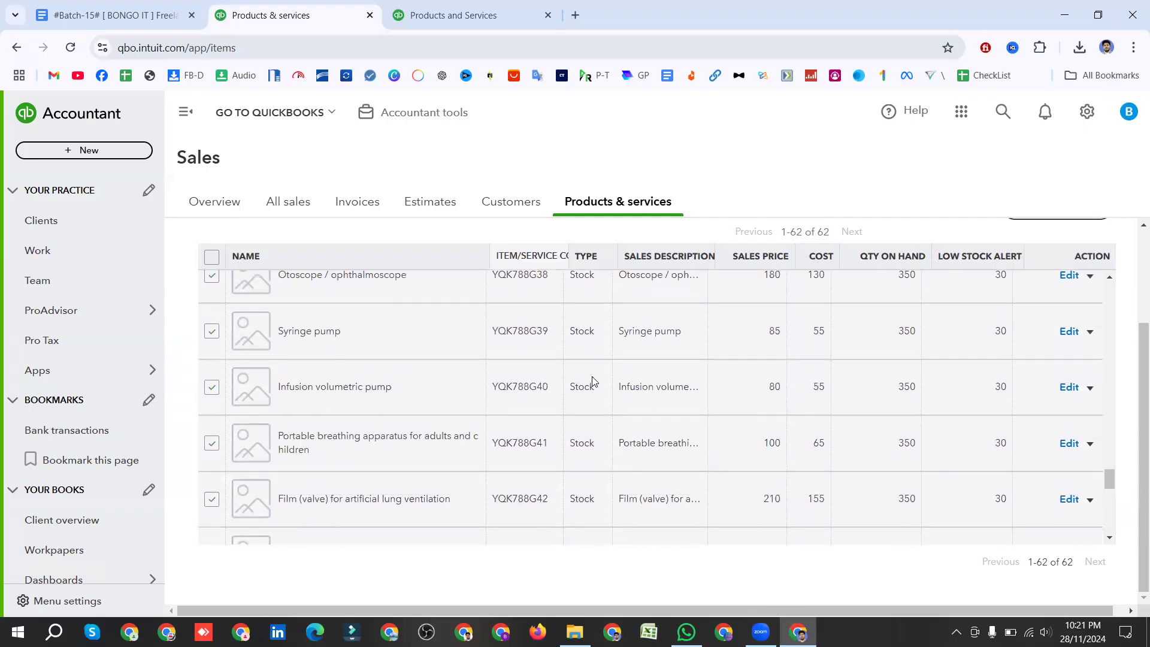
{"action": "scroll", "coordinate": [593, 381], "scroll_direction": "up", "scroll_amount": 10}
{"action": "scroll", "coordinate": [592, 381], "scroll_direction": "up", "scroll_amount": 10}
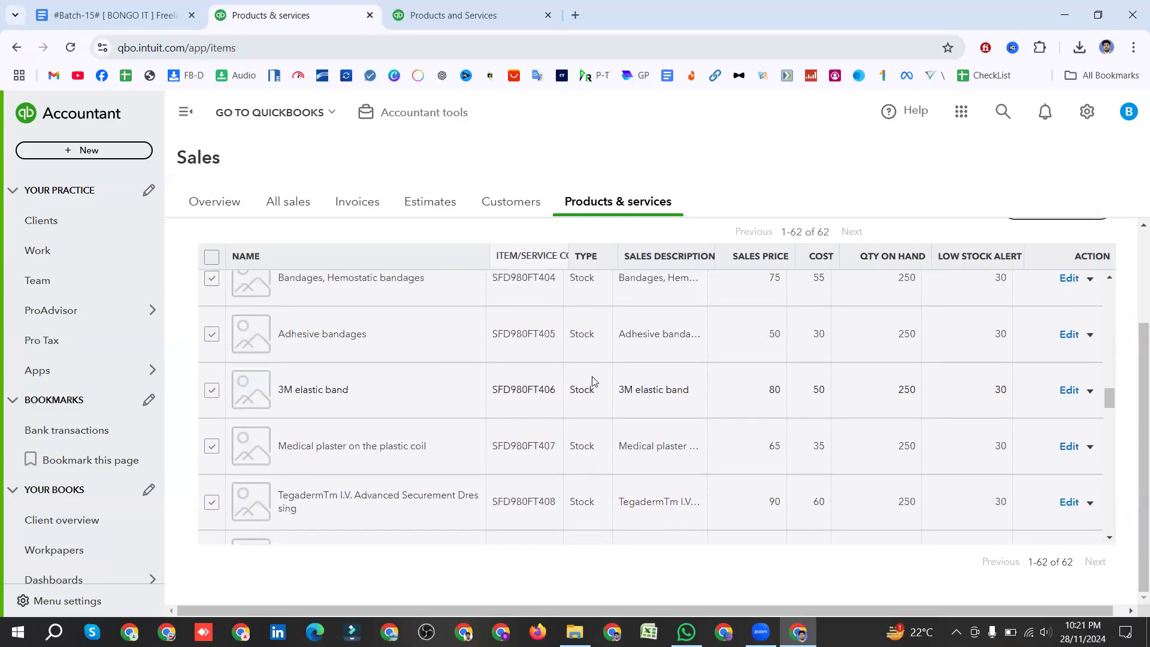
{"action": "scroll", "coordinate": [593, 381], "scroll_direction": "up", "scroll_amount": 12}
{"action": "scroll", "coordinate": [593, 381], "scroll_direction": "up", "scroll_amount": 10}
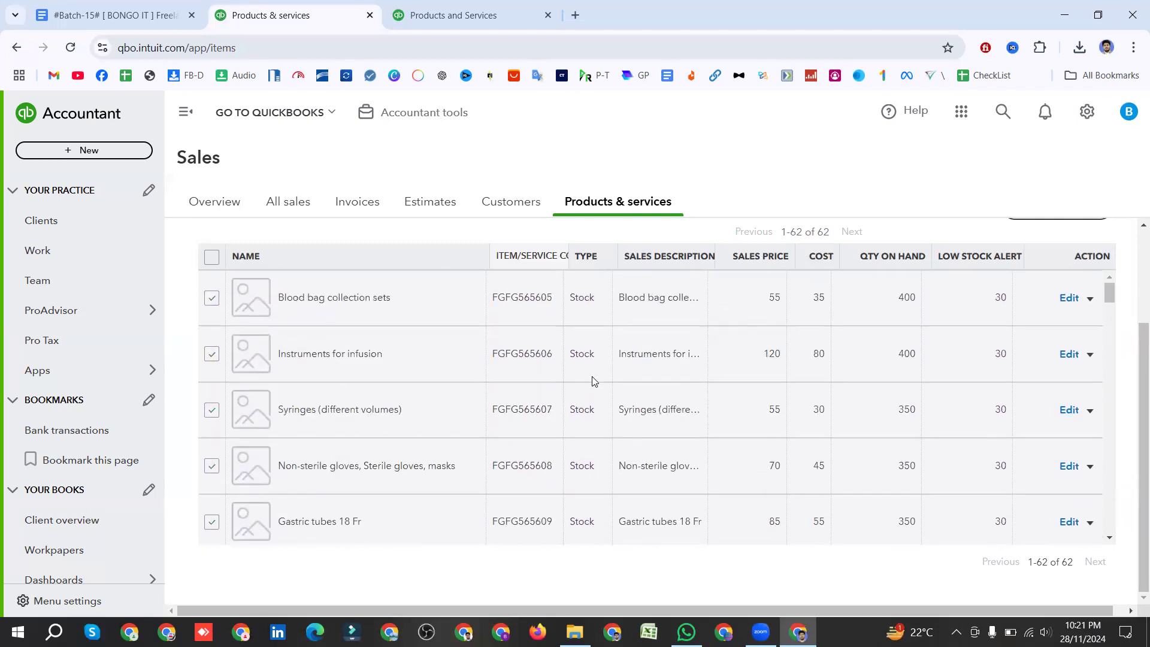
{"action": "scroll", "coordinate": [592, 381], "scroll_direction": "up", "scroll_amount": 3}
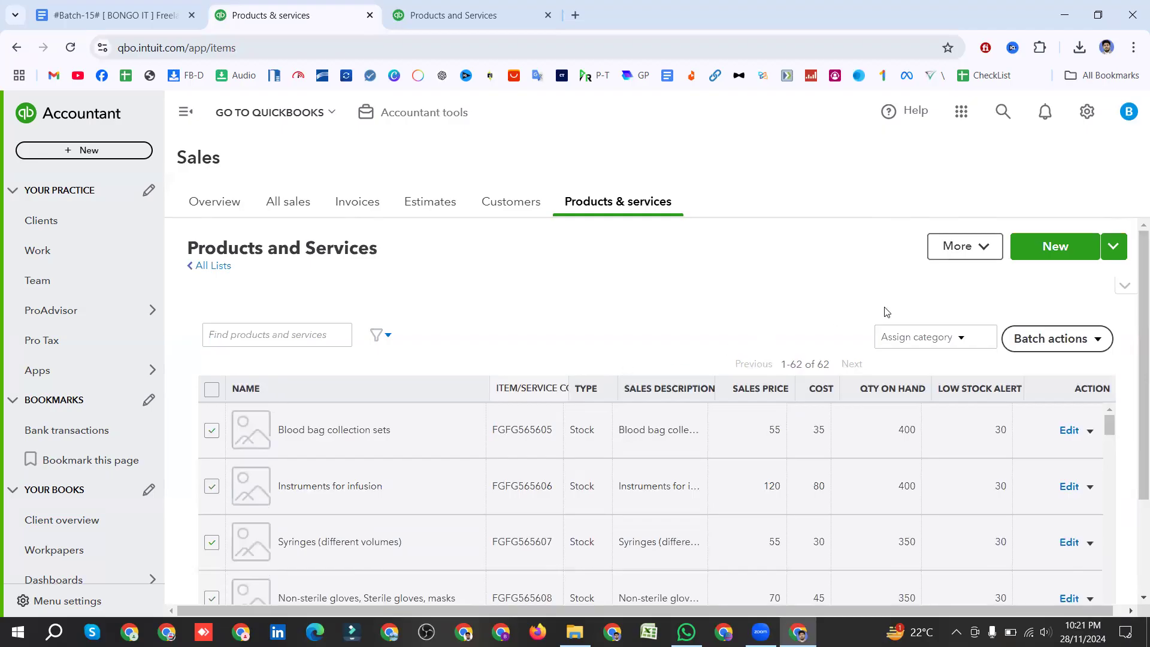
{"action": "left_click", "coordinate": [960, 343]}
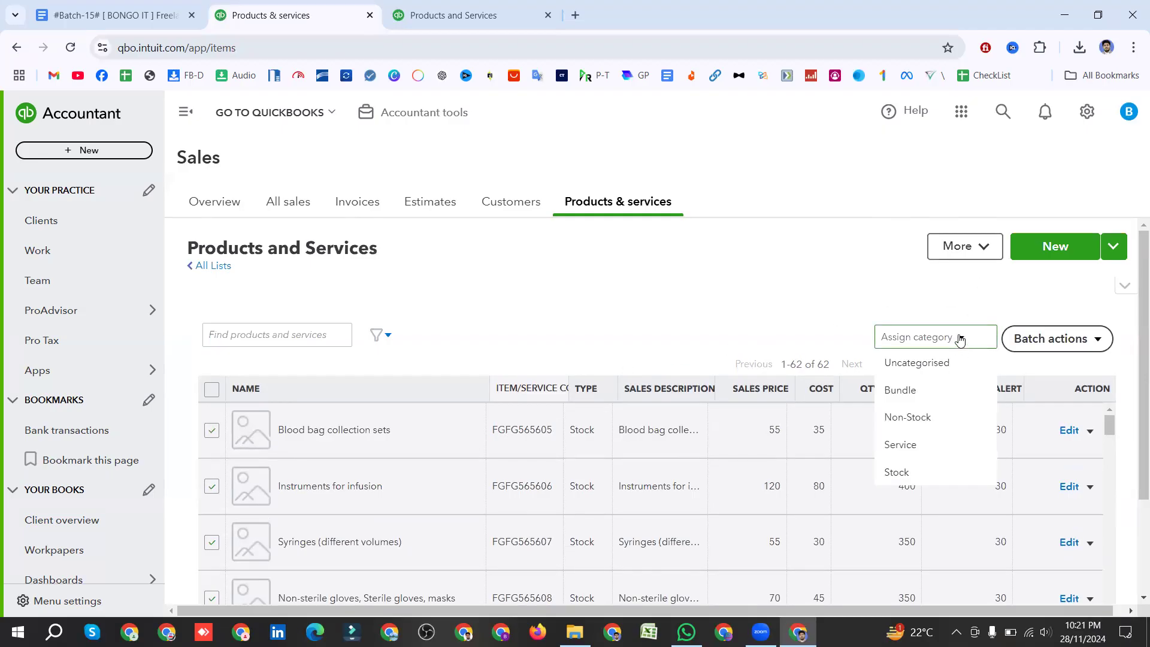
{"action": "left_click", "coordinate": [927, 475]}
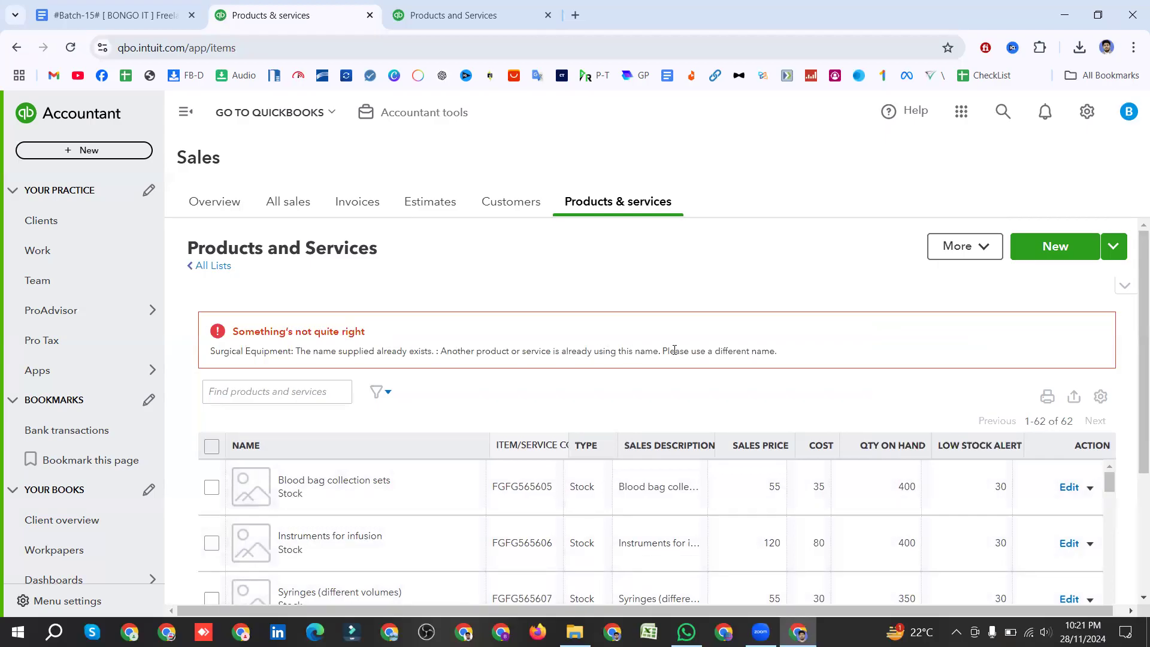
Step: Reselect the whole list except Nursing Care Bundle, CIS materials, the three CIS labour items, Hours and Services
{"action": "scroll", "coordinate": [643, 363], "scroll_direction": "down", "scroll_amount": 6}
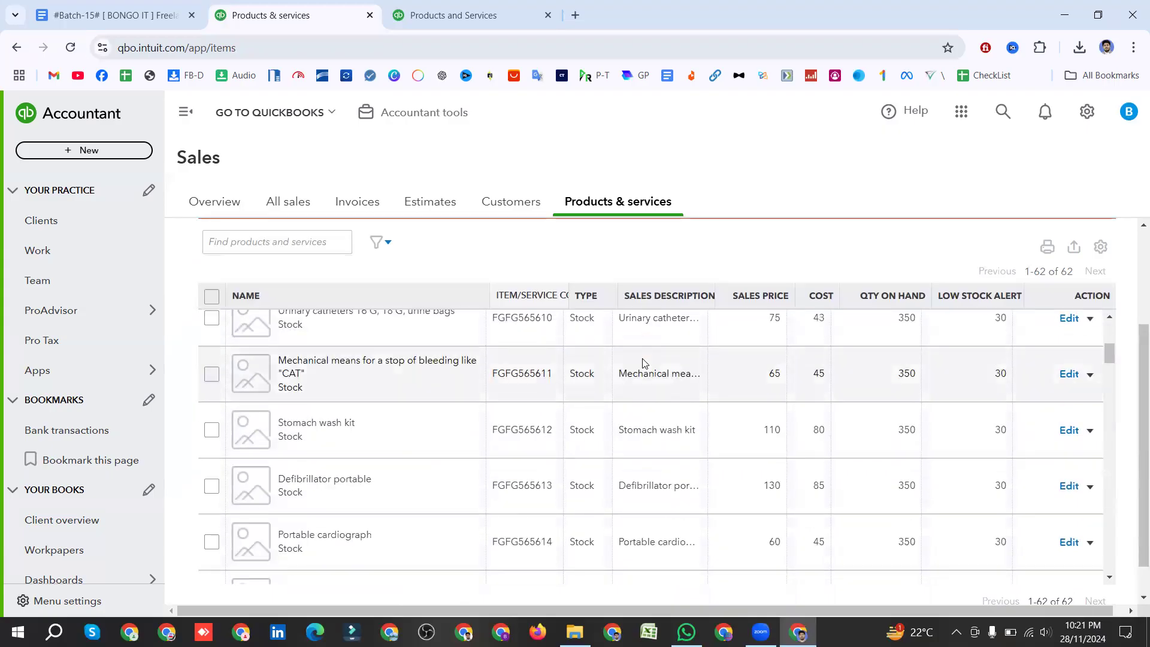
{"action": "scroll", "coordinate": [643, 363], "scroll_direction": "up", "scroll_amount": 5}
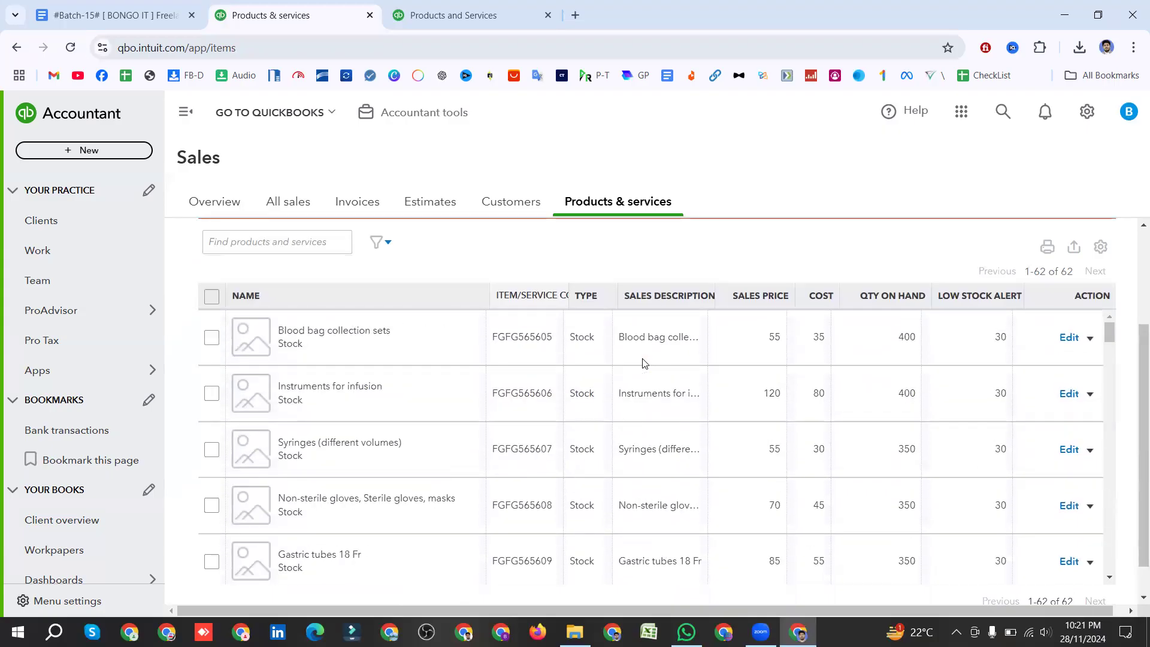
{"action": "left_click", "coordinate": [211, 296]}
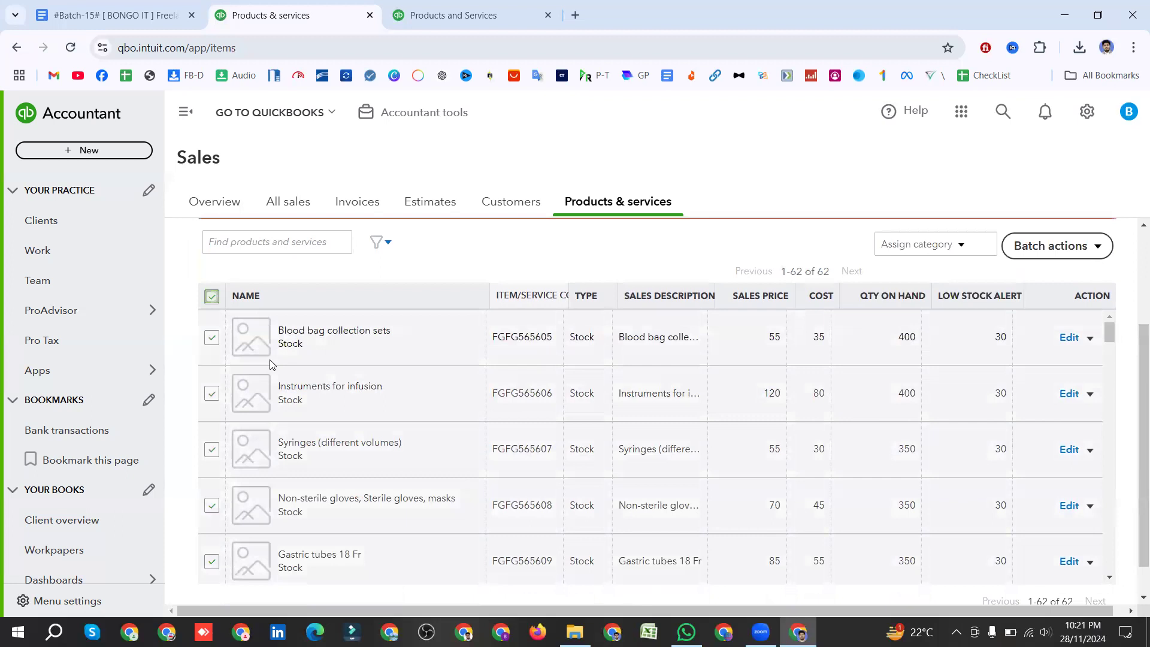
{"action": "scroll", "coordinate": [269, 363], "scroll_direction": "down", "scroll_amount": 20}
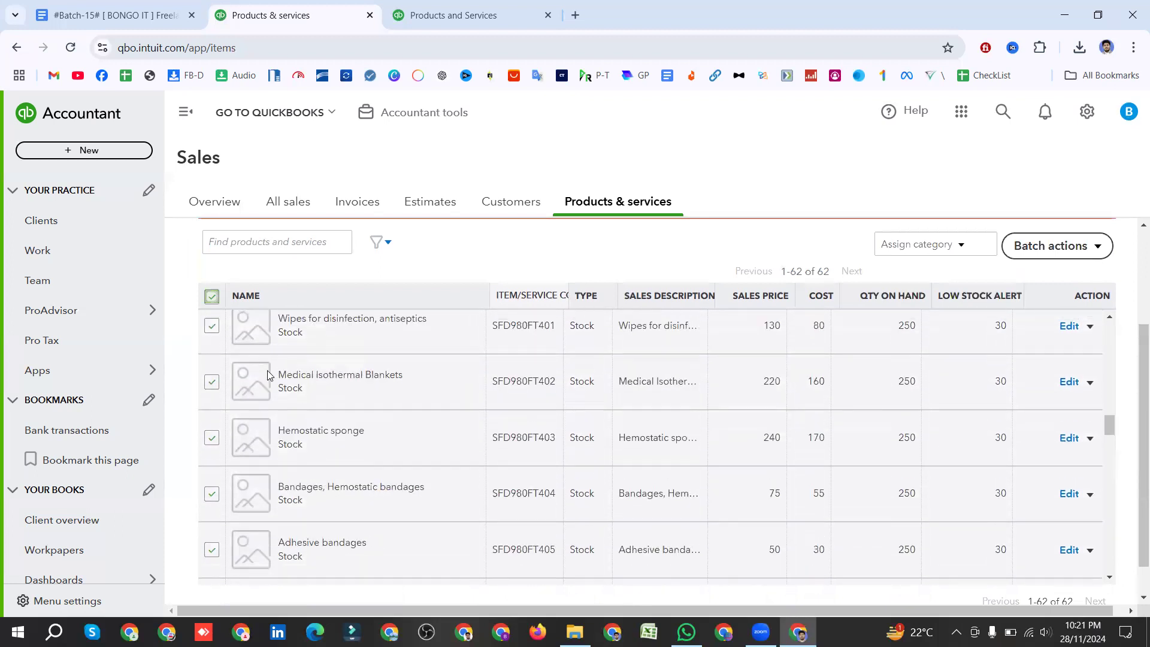
{"action": "scroll", "coordinate": [268, 382], "scroll_direction": "down", "scroll_amount": 5}
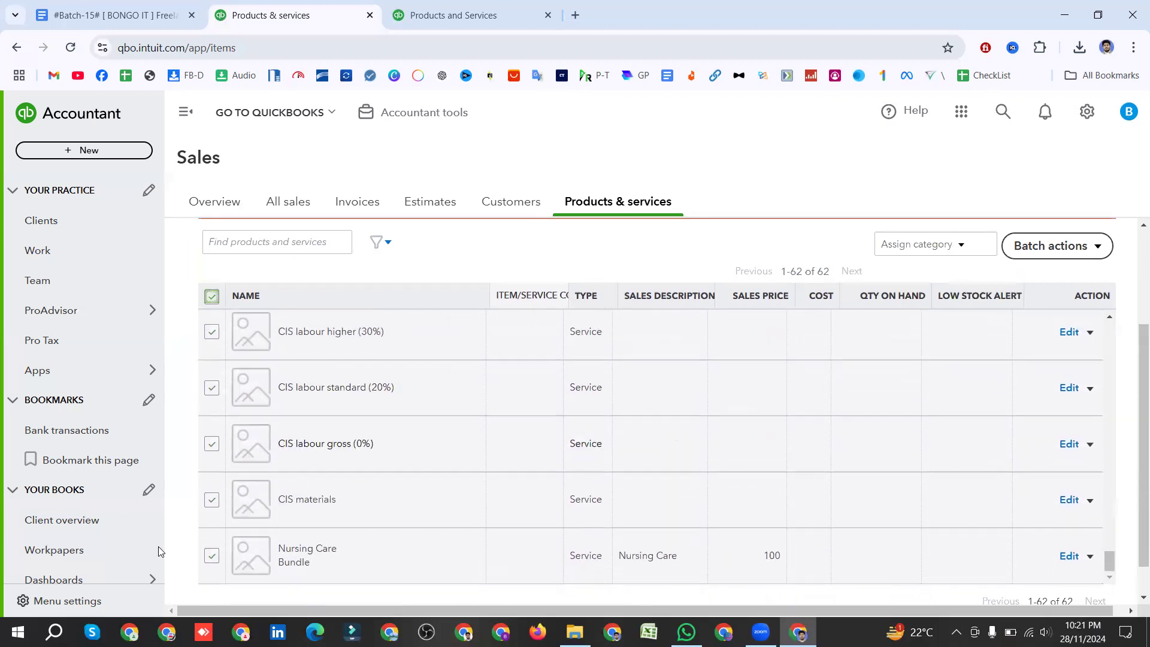
{"action": "left_click", "coordinate": [213, 558]}
{"action": "left_click", "coordinate": [212, 499]}
{"action": "left_click", "coordinate": [211, 444]}
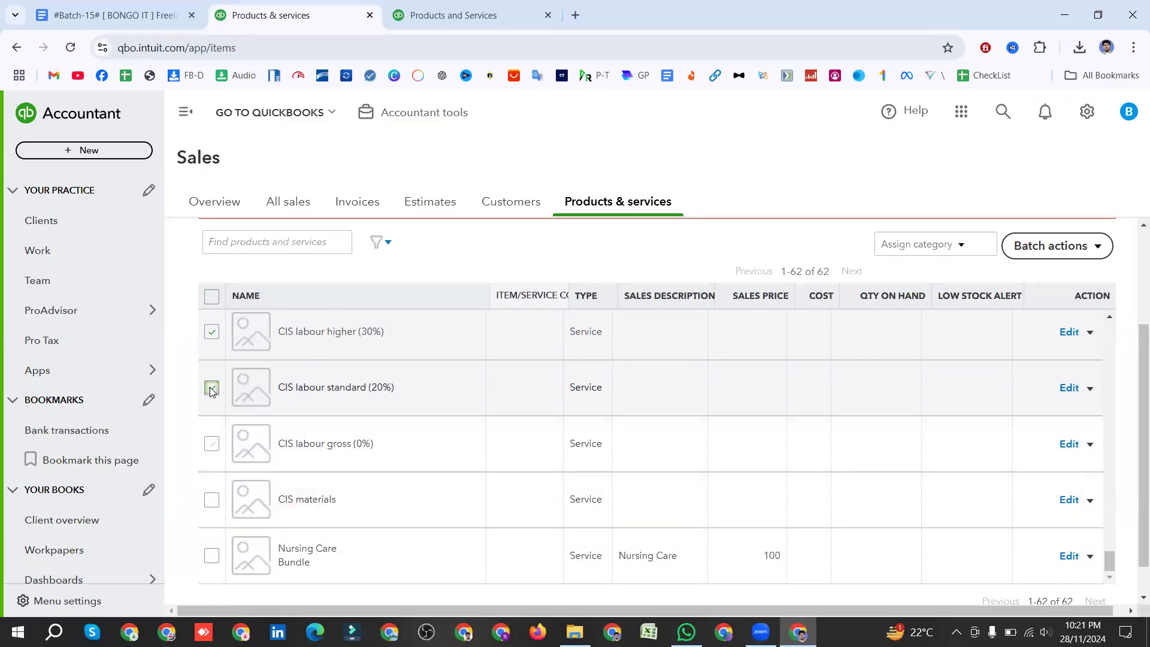
{"action": "left_click", "coordinate": [211, 390]}
{"action": "scroll", "coordinate": [227, 443], "scroll_direction": "up", "scroll_amount": 3}
{"action": "left_click", "coordinate": [211, 481]}
{"action": "left_click", "coordinate": [211, 425]}
{"action": "left_click", "coordinate": [212, 369]}
Step: Exclude both Surgical Equipment products from the selection and assign the remaining selected stock products to the Stock category
{"action": "scroll", "coordinate": [239, 429], "scroll_direction": "up", "scroll_amount": 3}
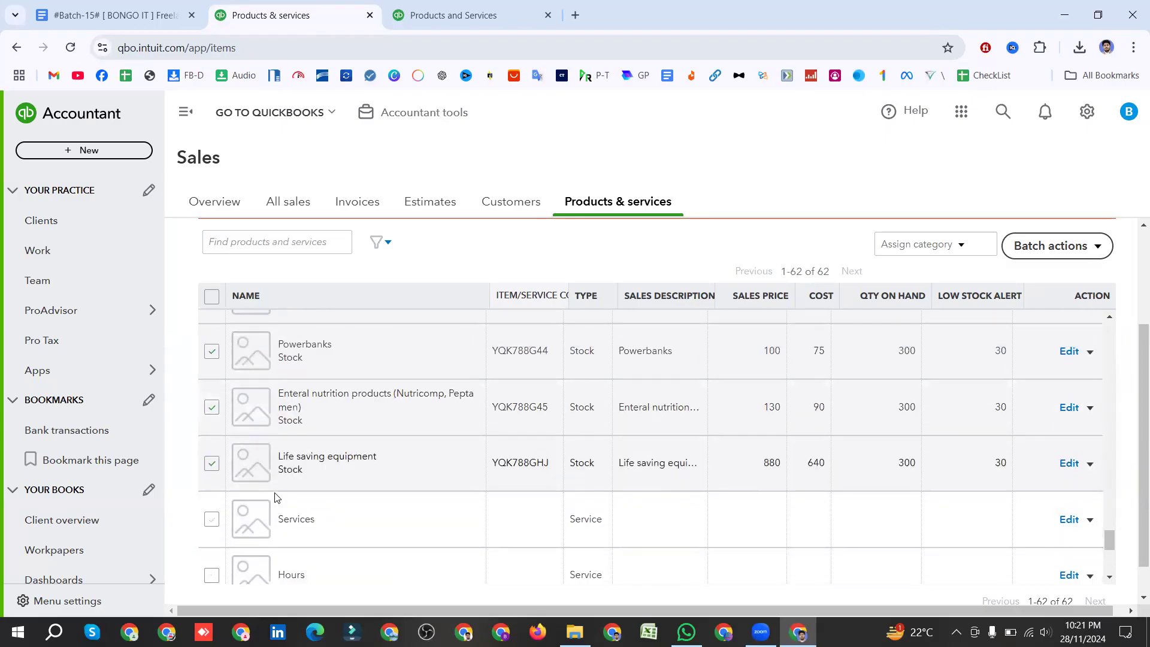
{"action": "scroll", "coordinate": [301, 443], "scroll_direction": "up", "scroll_amount": 5}
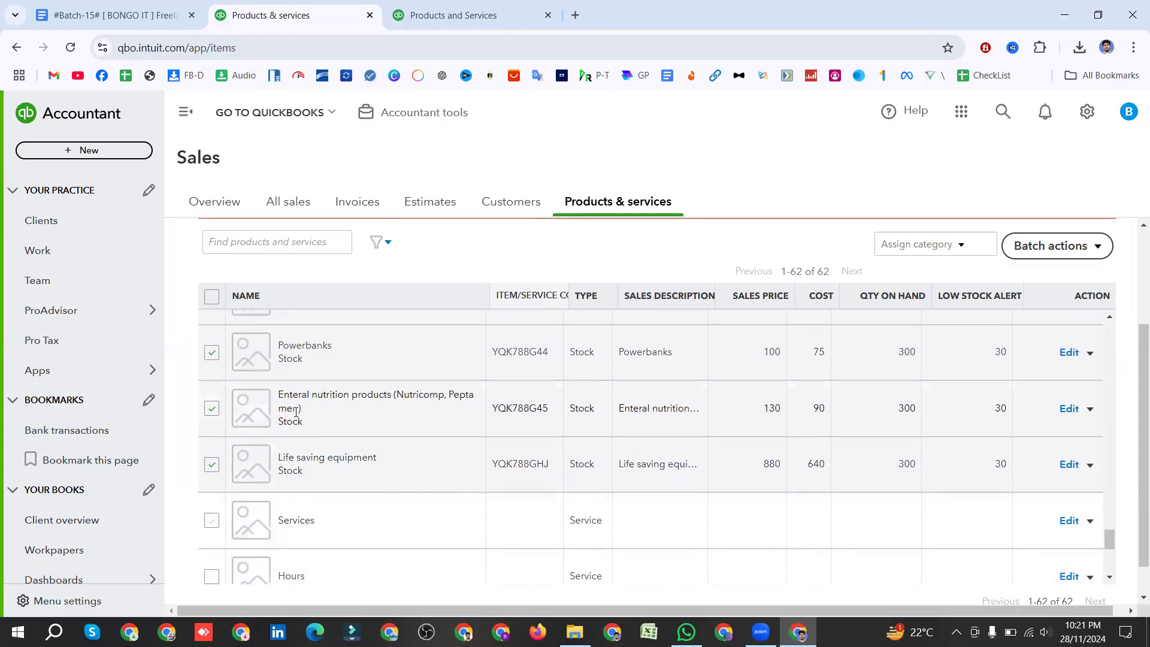
{"action": "scroll", "coordinate": [295, 412], "scroll_direction": "up", "scroll_amount": 6}
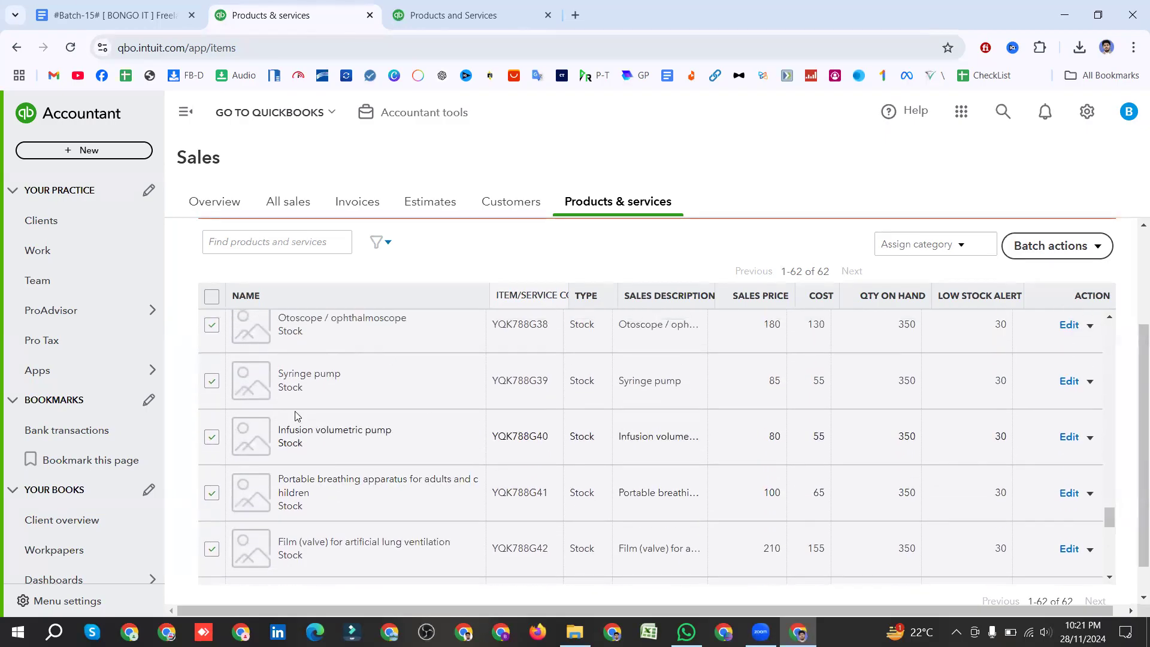
{"action": "scroll", "coordinate": [296, 413], "scroll_direction": "up", "scroll_amount": 5}
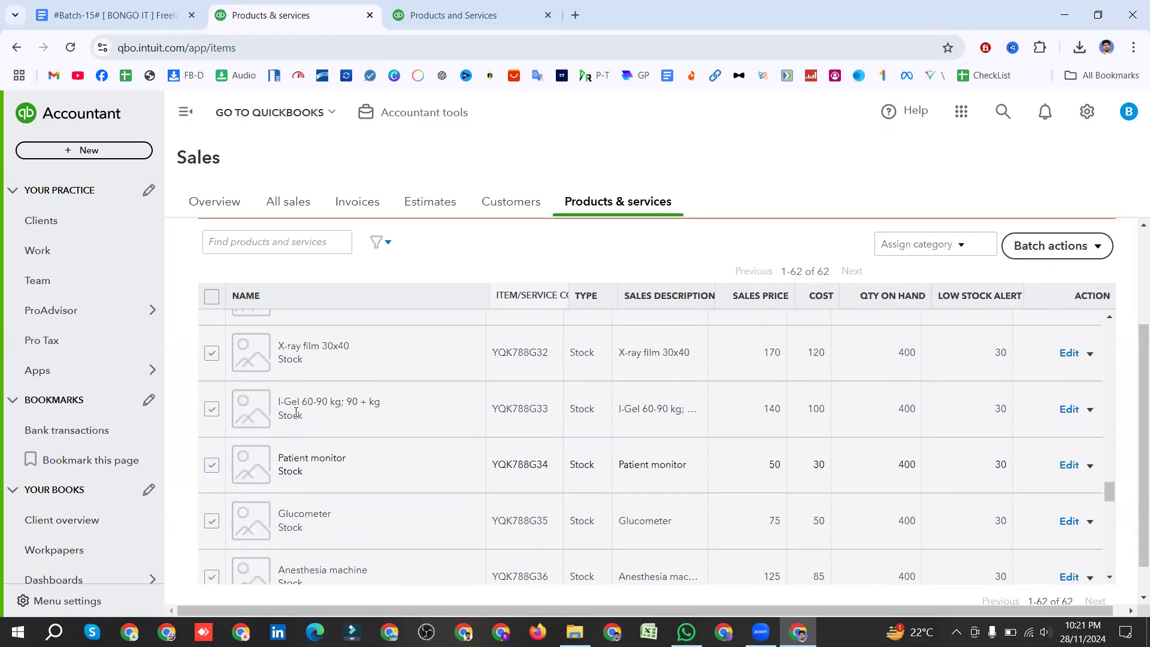
{"action": "scroll", "coordinate": [296, 413], "scroll_direction": "up", "scroll_amount": 10}
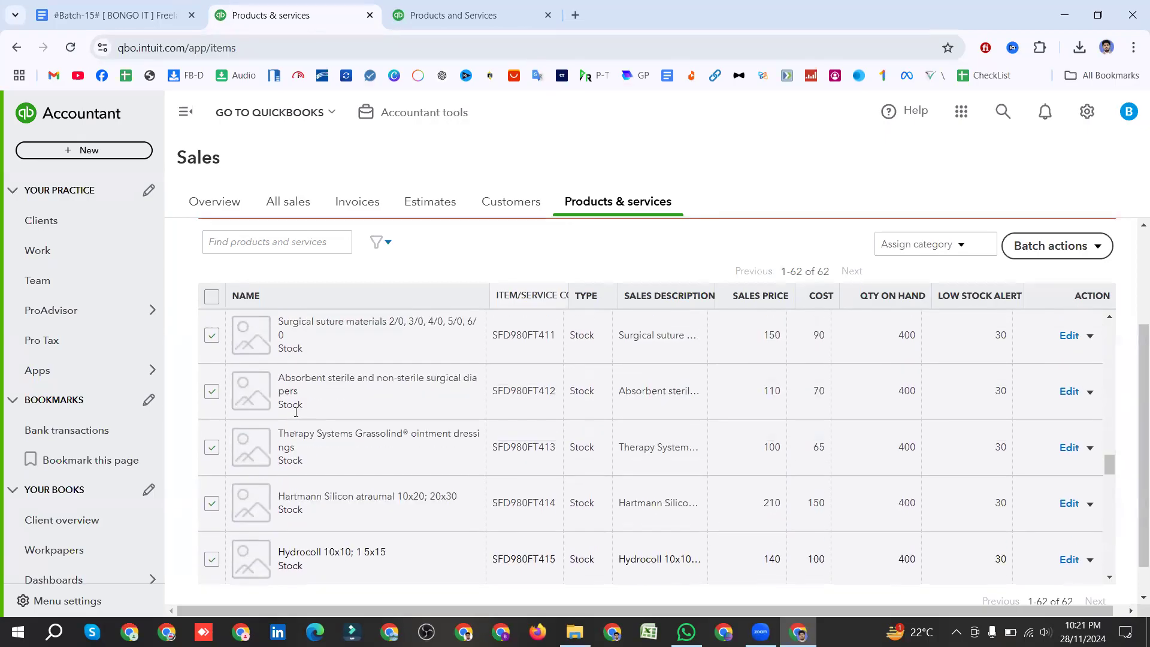
{"action": "scroll", "coordinate": [295, 415], "scroll_direction": "up", "scroll_amount": 4}
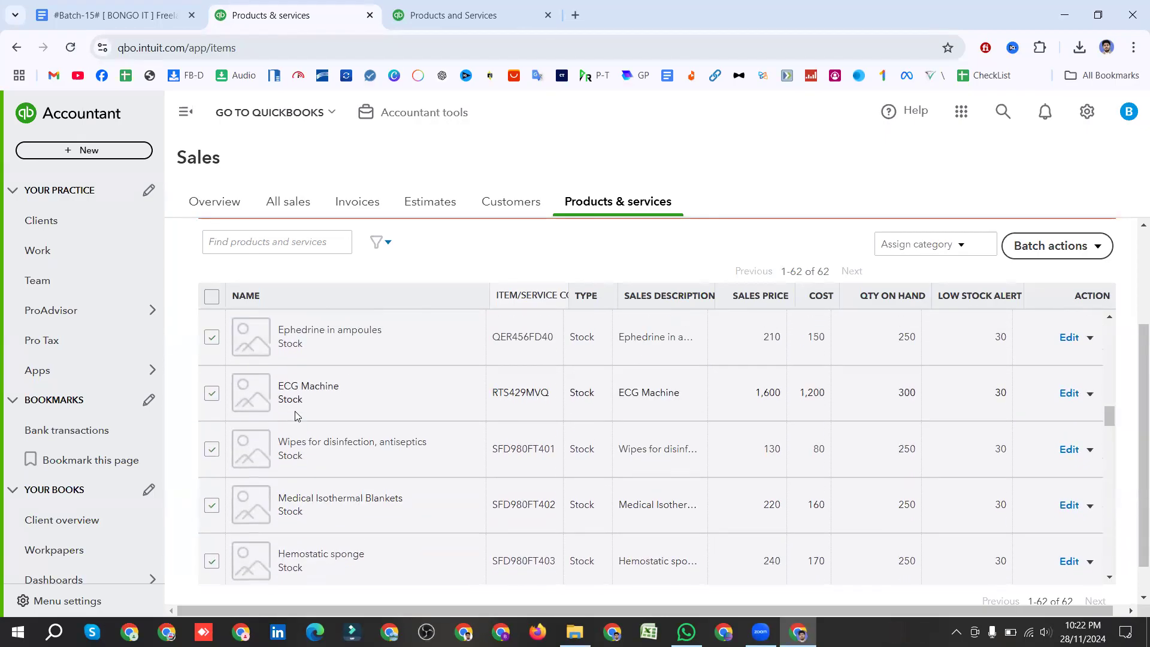
{"action": "scroll", "coordinate": [295, 413], "scroll_direction": "up", "scroll_amount": 7}
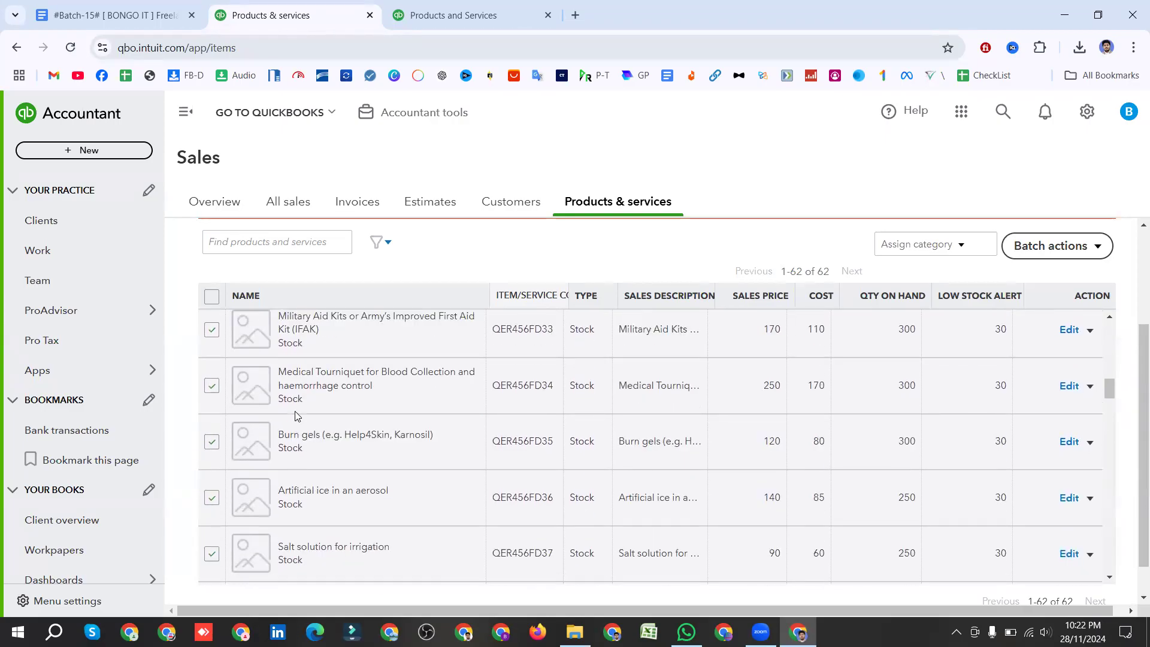
{"action": "scroll", "coordinate": [295, 413], "scroll_direction": "up", "scroll_amount": 4}
{"action": "left_click", "coordinate": [211, 375]}
{"action": "left_click", "coordinate": [211, 432]}
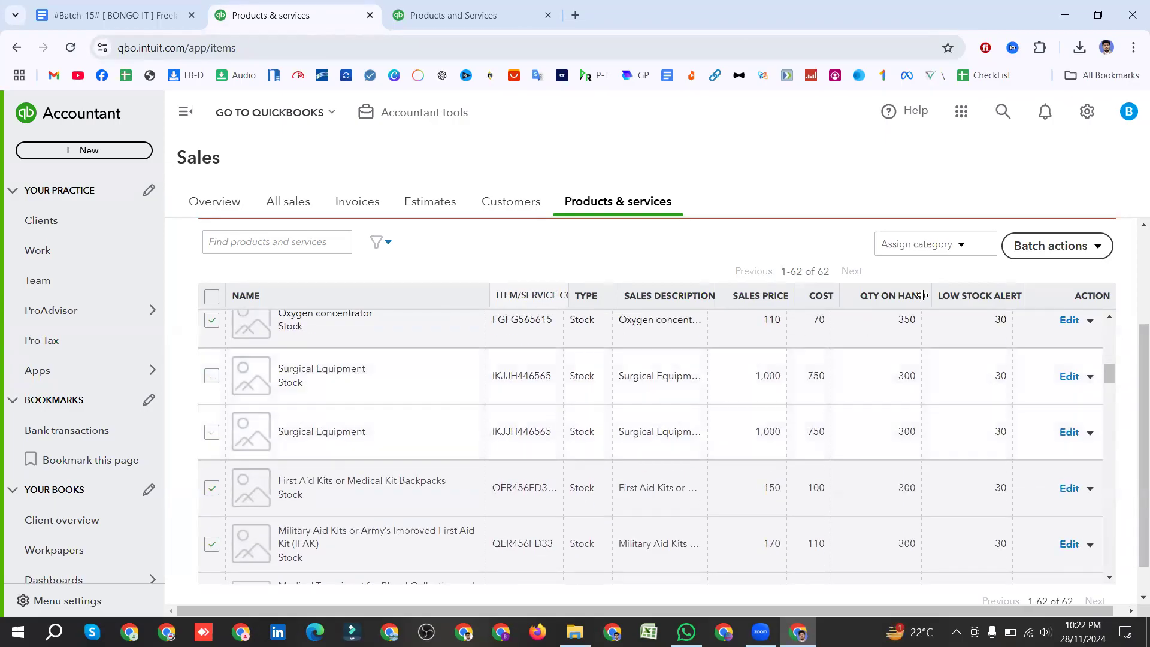
{"action": "left_click", "coordinate": [958, 249]}
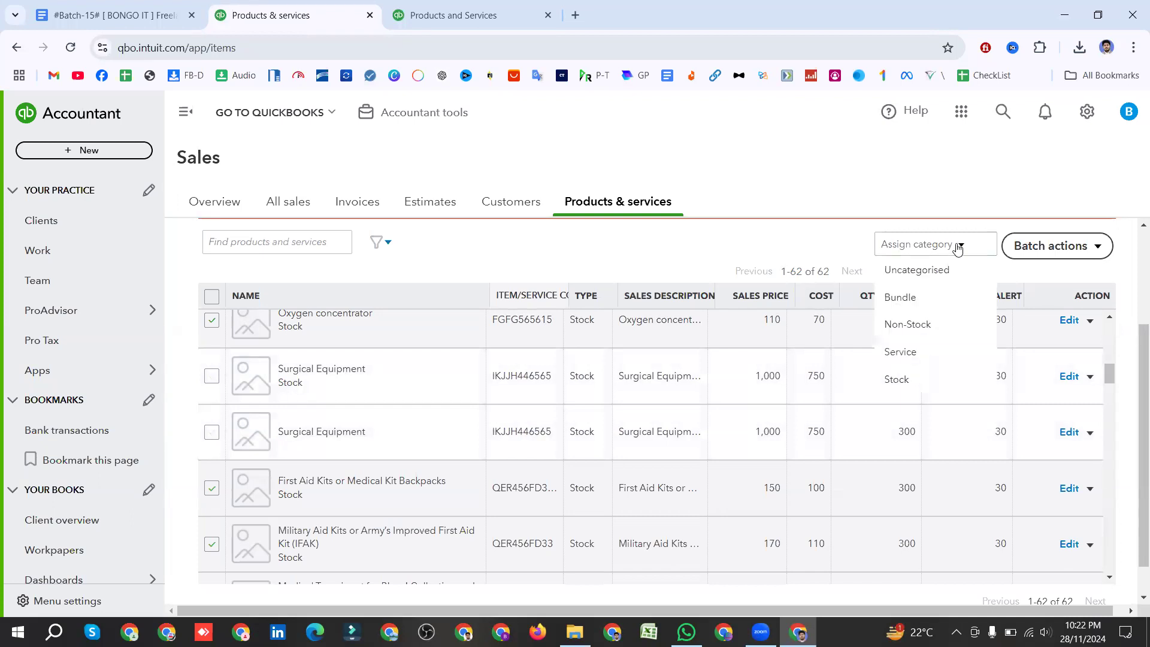
{"action": "left_click", "coordinate": [920, 380]}
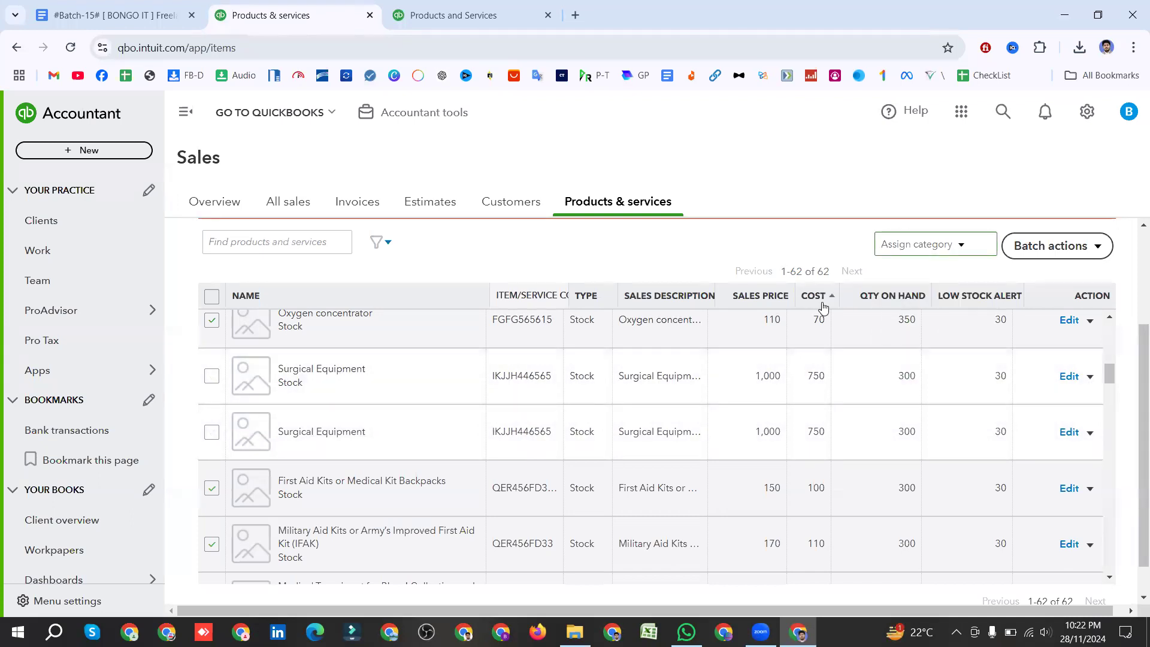
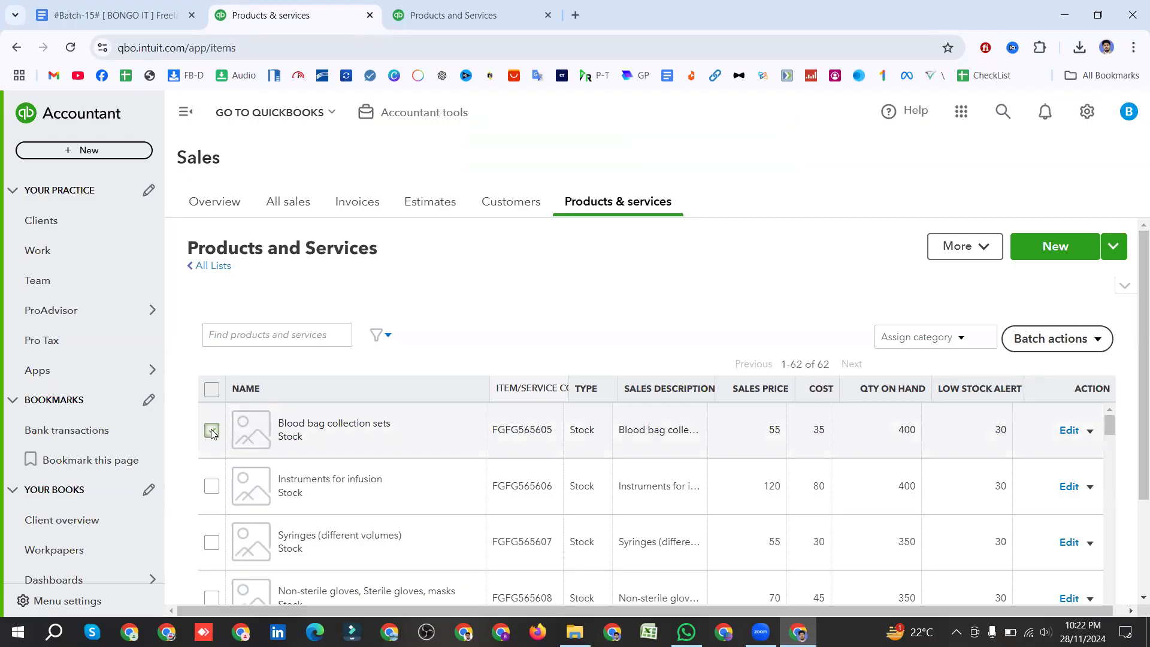
Step: Check the categories available for assigning to Blood bag collection sets, leave it unchanged, and open the product category management page
{"action": "left_click", "coordinate": [948, 337]}
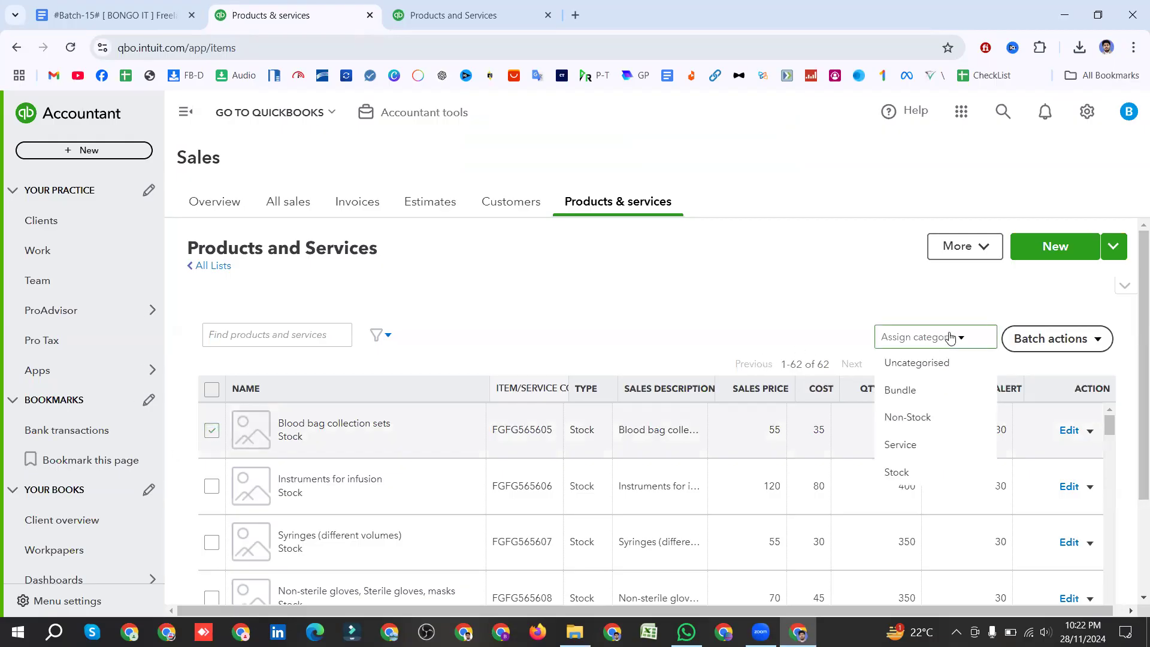
{"action": "left_click", "coordinate": [877, 282]}
{"action": "left_click", "coordinate": [982, 246]}
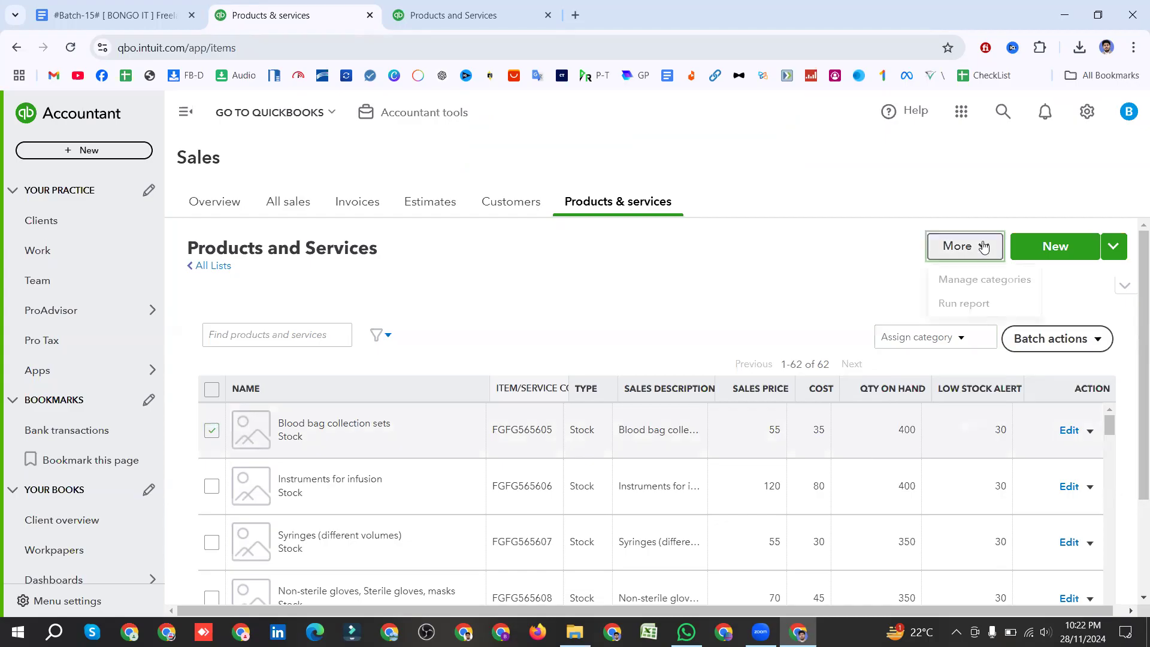
{"action": "left_click", "coordinate": [984, 279]}
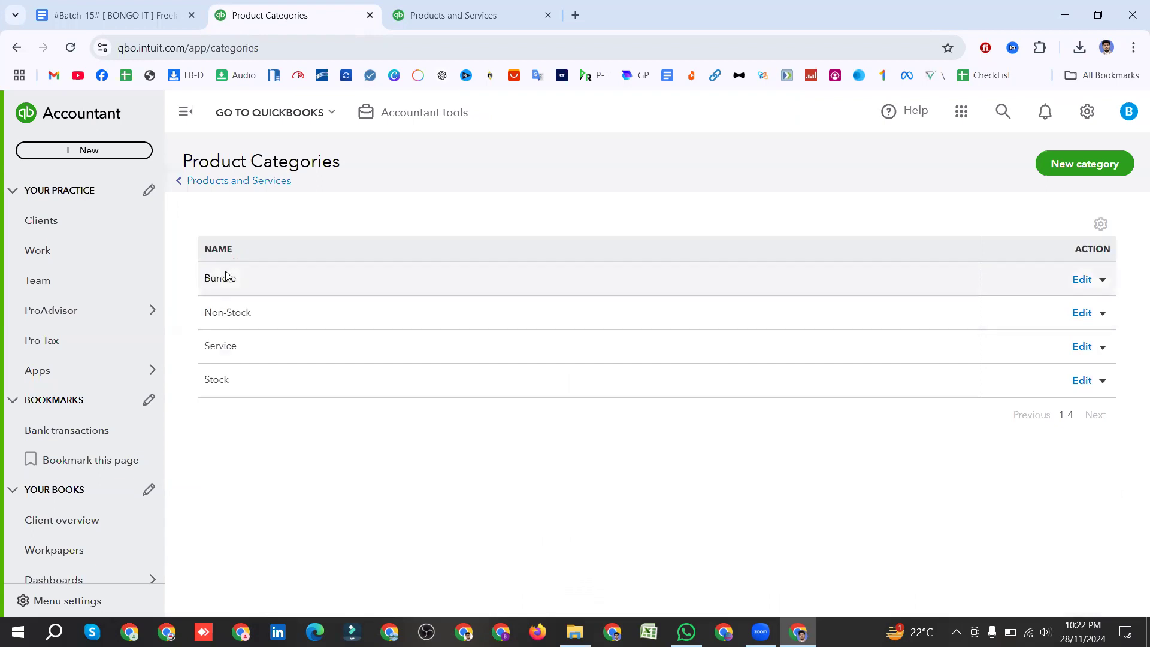
Step: Inspect the new category form's sub-category option and its available parent categories, and close the form without saving
{"action": "left_click", "coordinate": [1093, 166]}
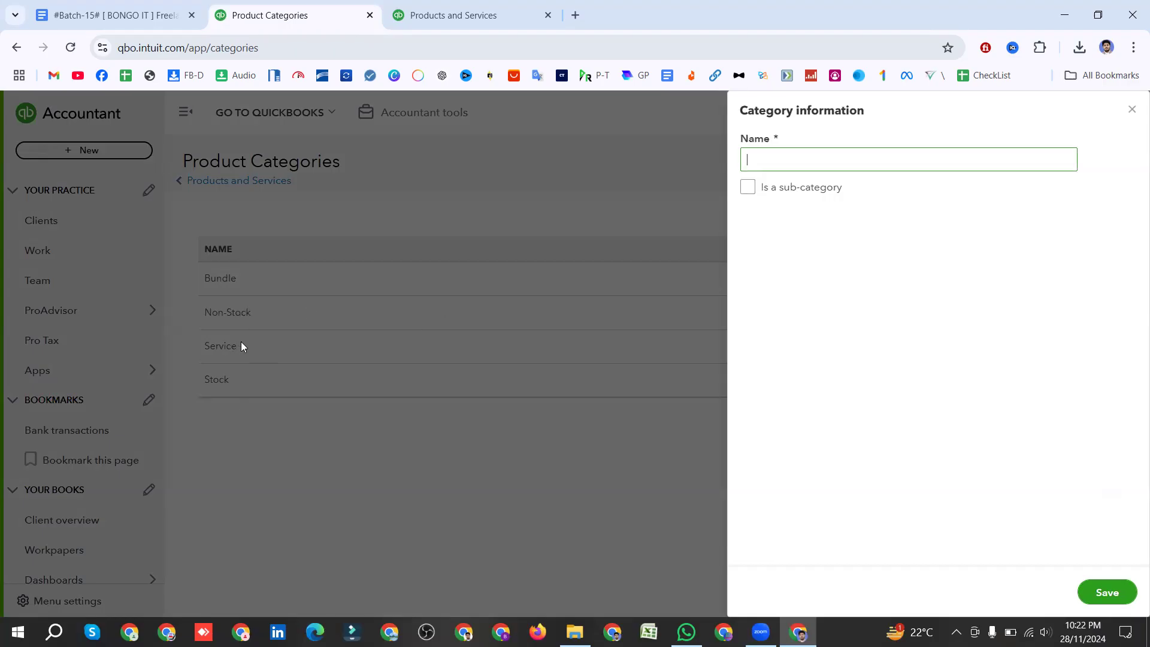
{"action": "left_click", "coordinate": [752, 188]}
{"action": "left_click", "coordinate": [1065, 214]}
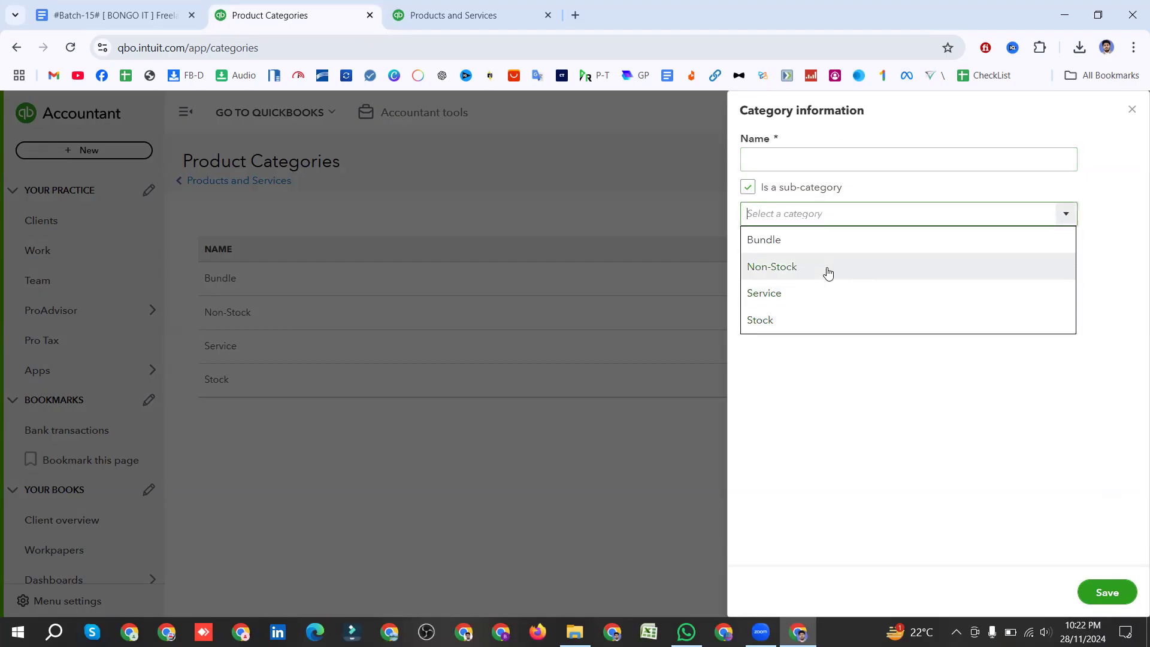
{"action": "left_click", "coordinate": [1132, 110]}
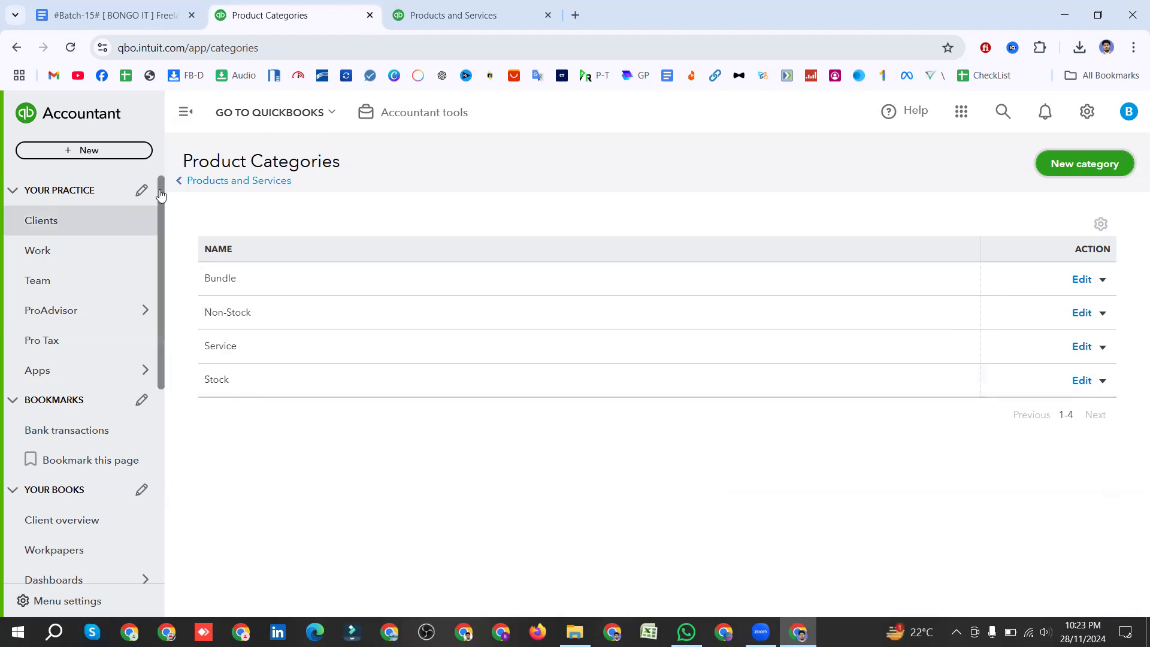
Step: Return to the products and services list and start a file import of products and services
{"action": "left_click", "coordinate": [181, 180]}
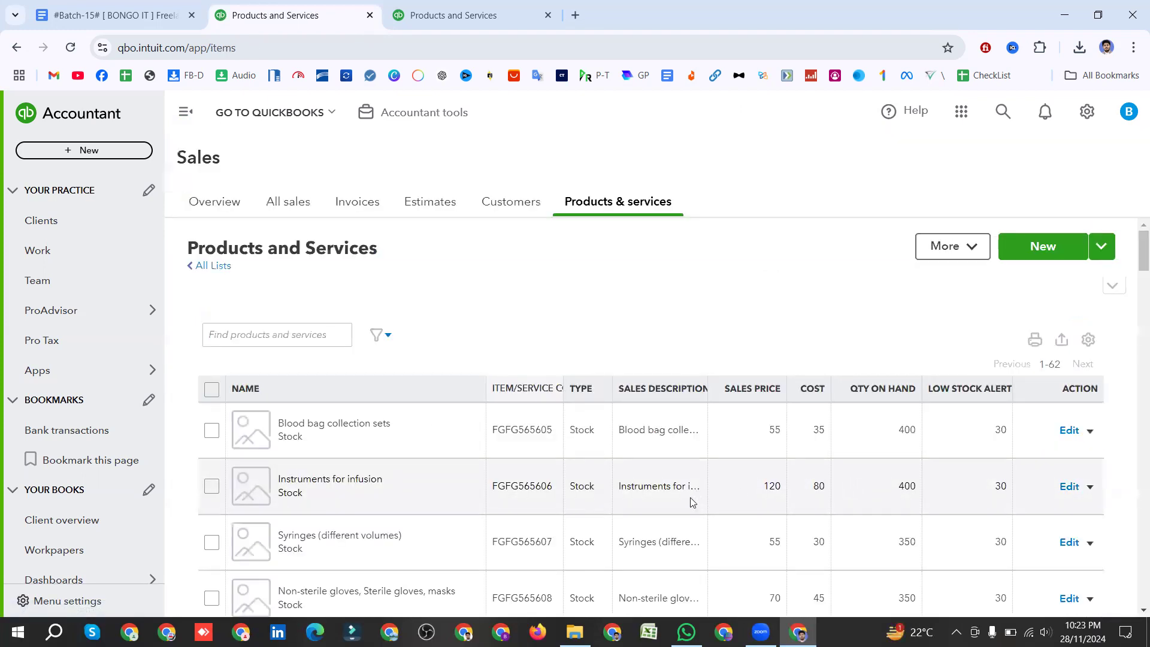
{"action": "left_click", "coordinate": [1103, 249]}
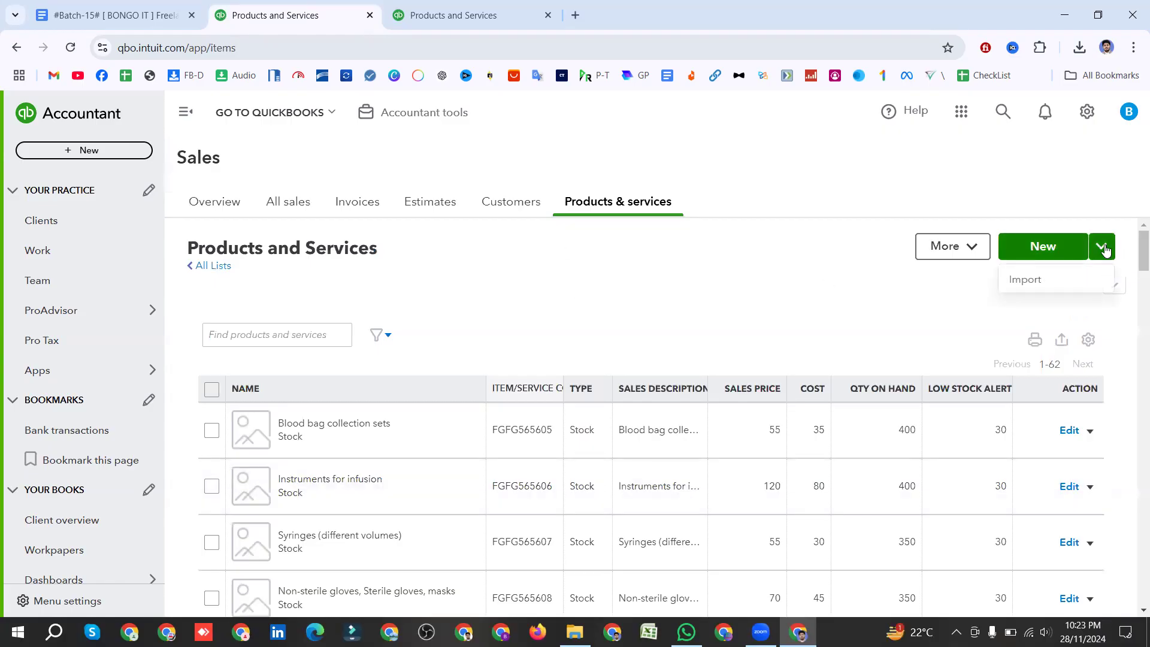
{"action": "left_click", "coordinate": [1039, 281]}
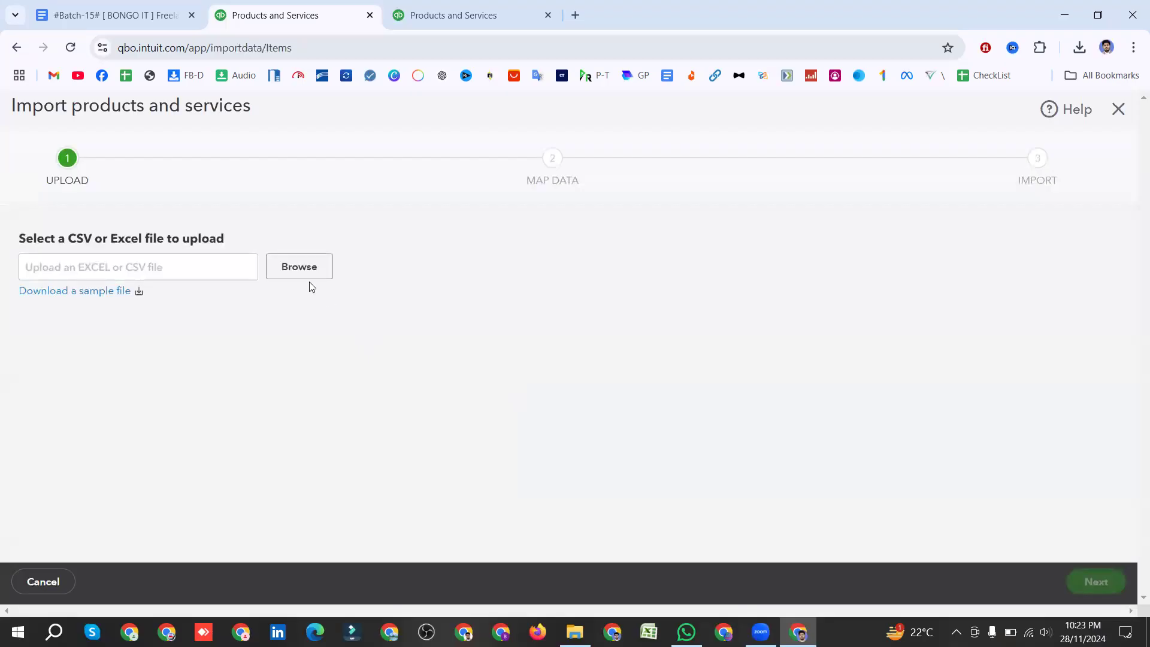
{"action": "left_click", "coordinate": [304, 267]}
{"action": "scroll", "coordinate": [249, 208], "scroll_direction": "down", "scroll_amount": 5}
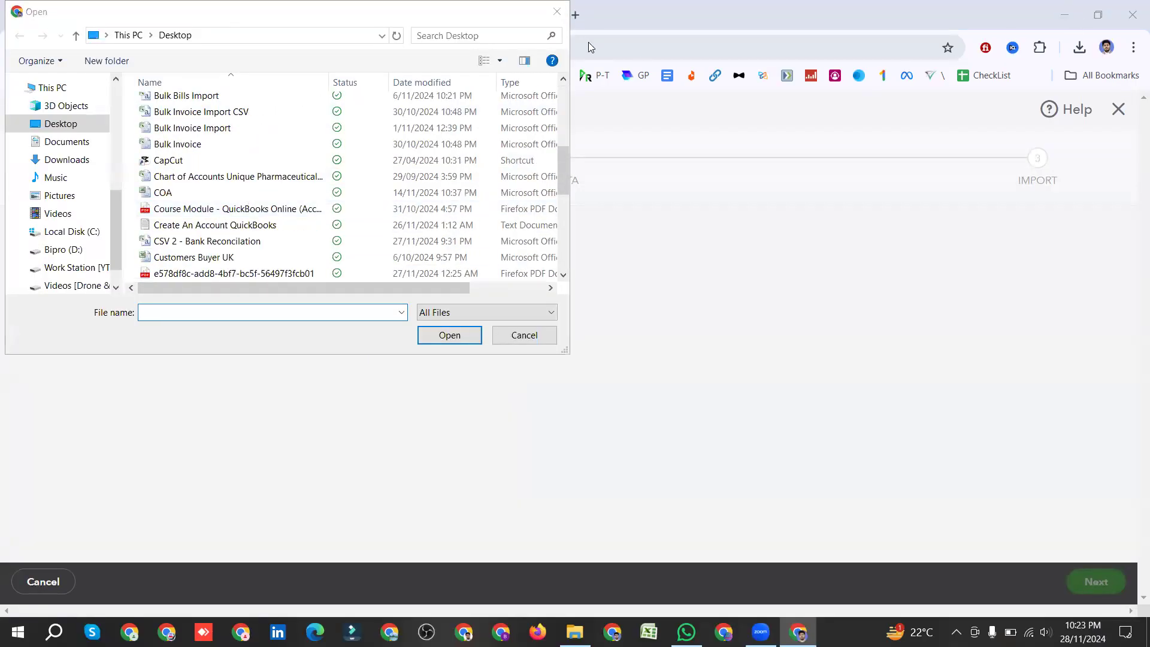
{"action": "left_click", "coordinate": [1062, 13]}
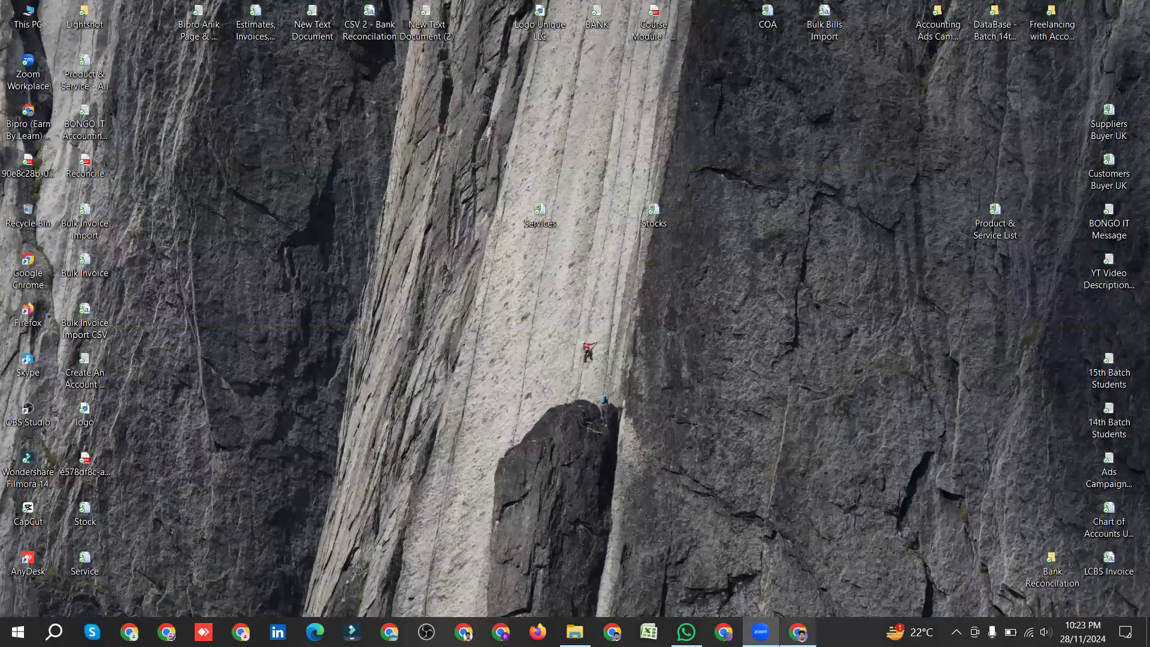
{"action": "left_click", "coordinate": [797, 632]}
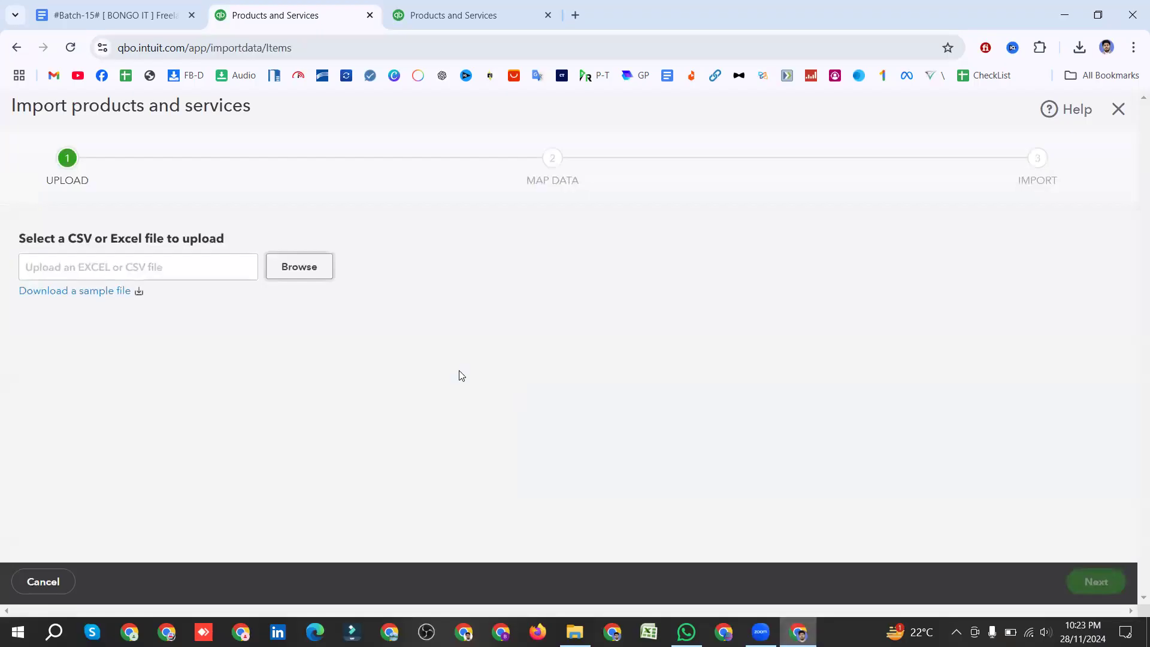
Step: Select the Services file from the Desktop as the file to import
{"action": "left_click", "coordinate": [303, 267]}
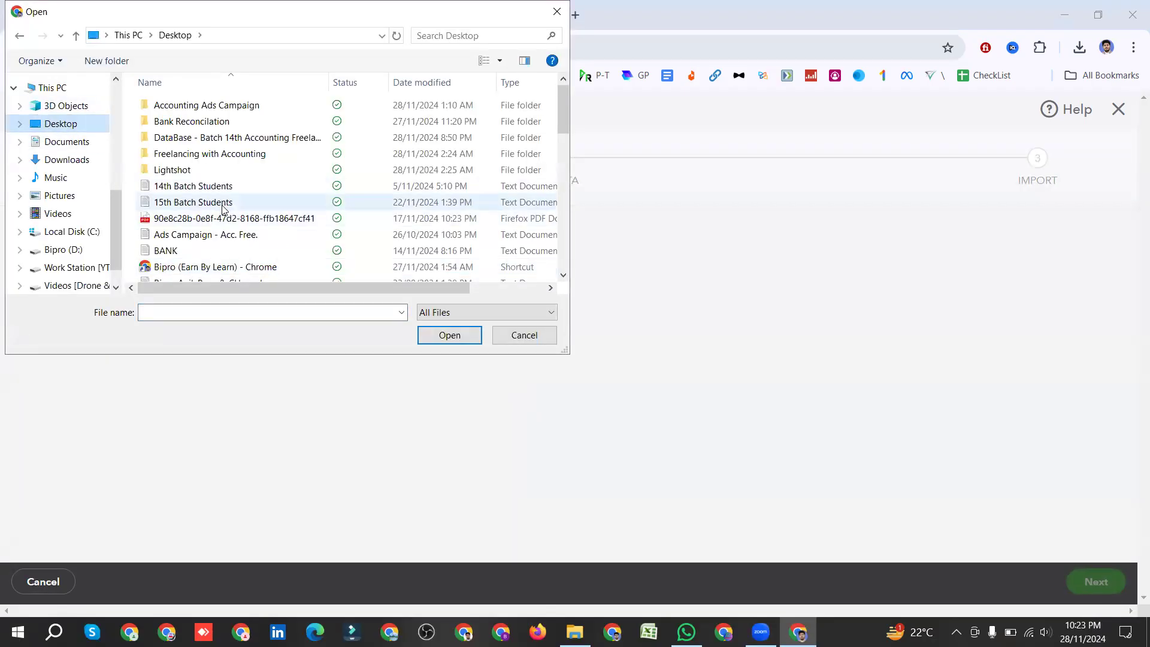
{"action": "scroll", "coordinate": [222, 208], "scroll_direction": "down", "scroll_amount": 10}
{"action": "scroll", "coordinate": [221, 208], "scroll_direction": "down", "scroll_amount": 2}
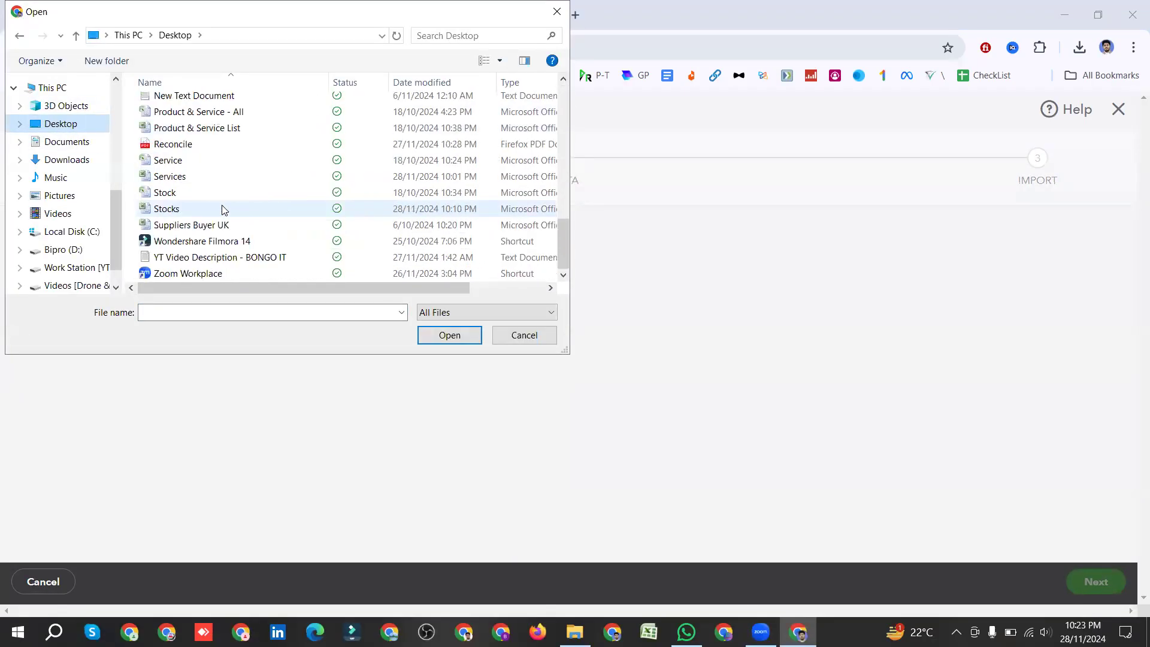
{"action": "left_click", "coordinate": [187, 183]}
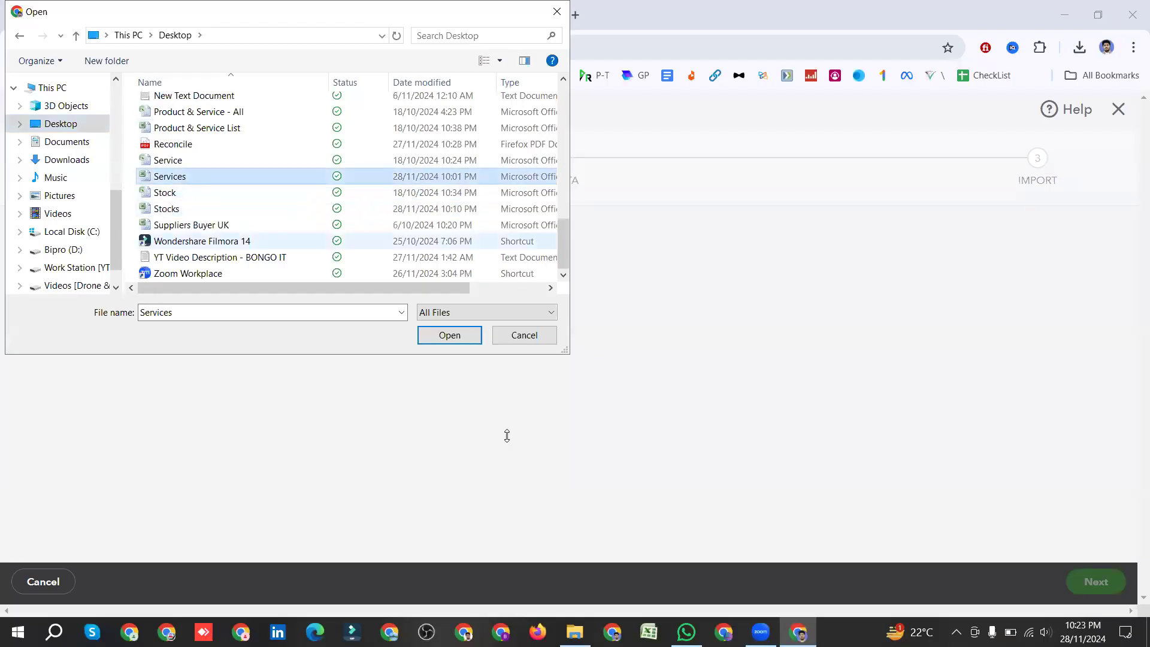
{"action": "left_click", "coordinate": [454, 336]}
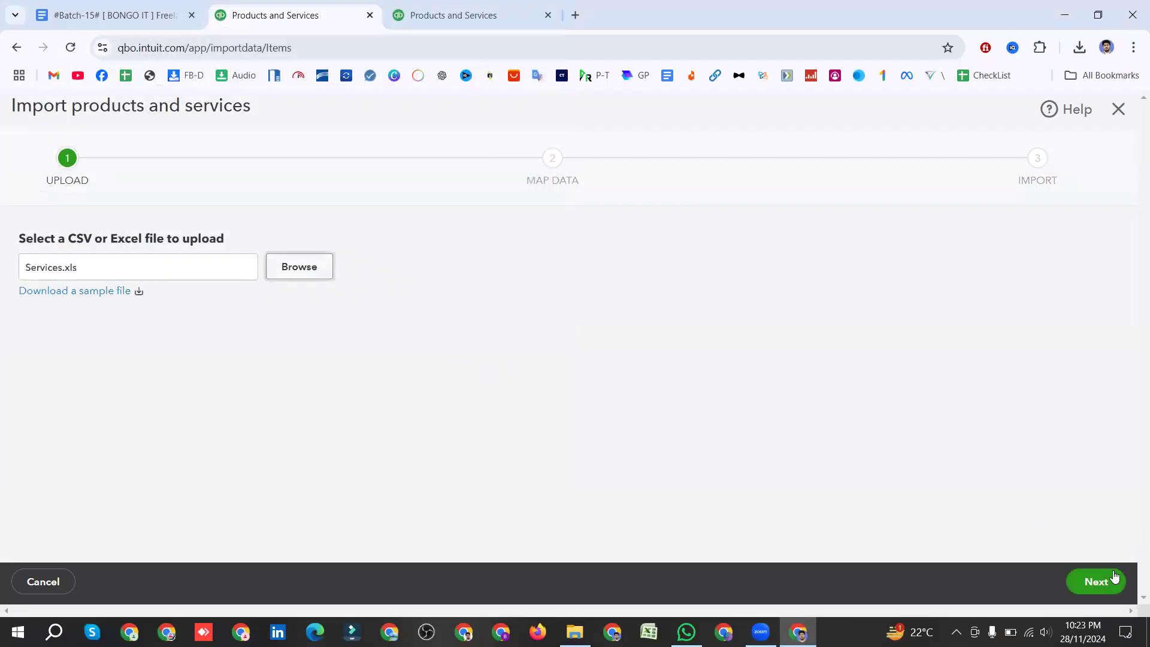
Step: Proceed with Services.xls, review its column mapping as matched, and continue to the import review
{"action": "left_click", "coordinate": [1096, 583]}
{"action": "scroll", "coordinate": [479, 413], "scroll_direction": "down", "scroll_amount": 5}
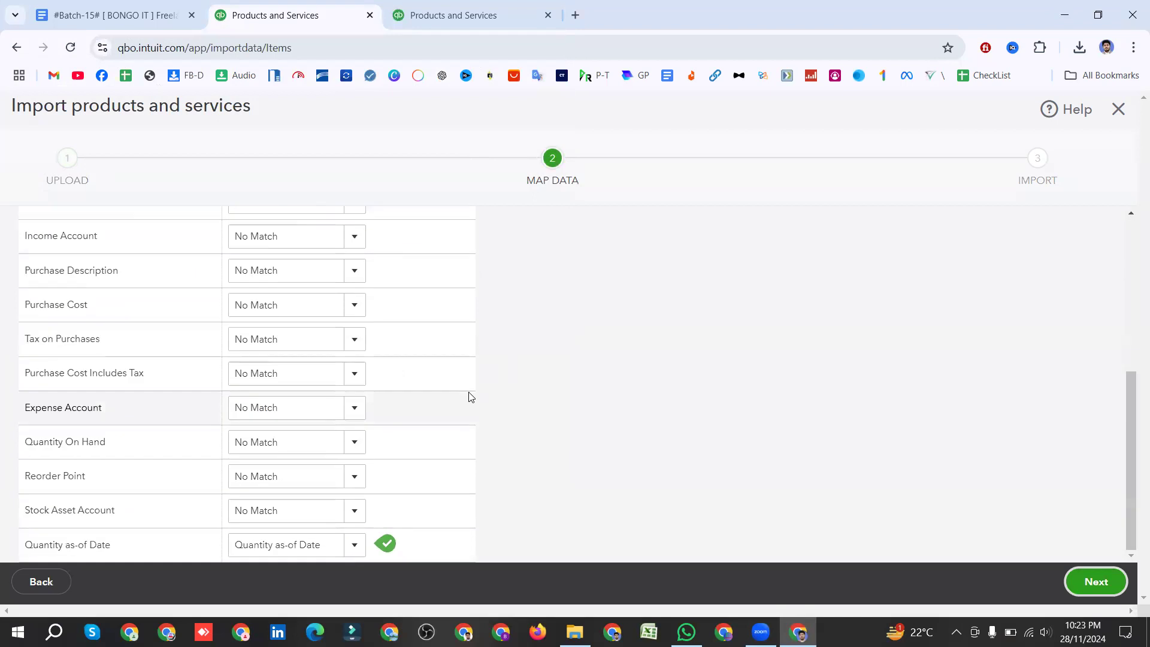
{"action": "left_click", "coordinate": [1095, 583]}
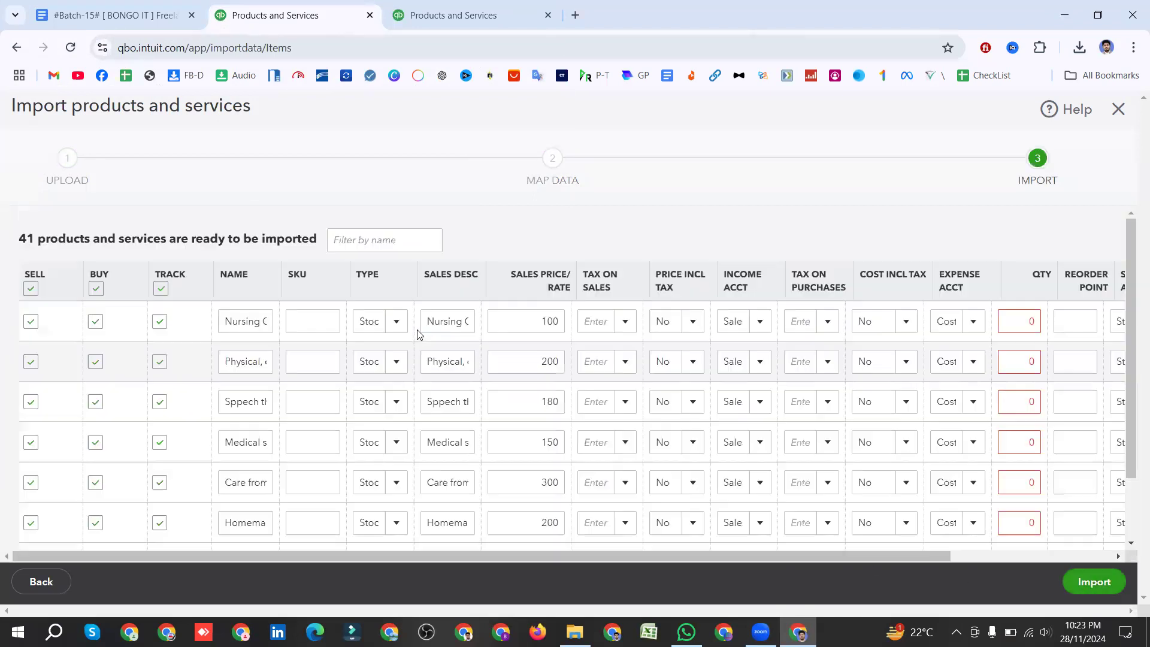
Step: Check the type options of the second item and turn off Sell and Track for all the items being imported
{"action": "left_click", "coordinate": [396, 361]}
{"action": "scroll", "coordinate": [390, 405], "scroll_direction": "down", "scroll_amount": 2}
{"action": "scroll", "coordinate": [389, 361], "scroll_direction": "up", "scroll_amount": 2}
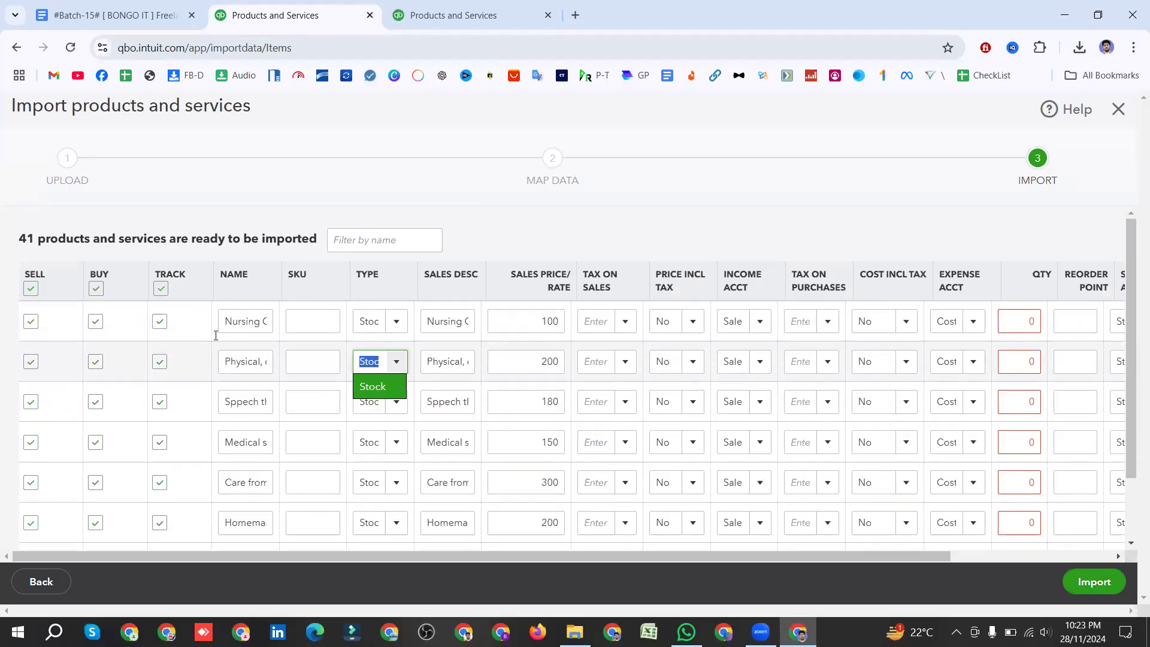
{"action": "left_click", "coordinate": [31, 289]}
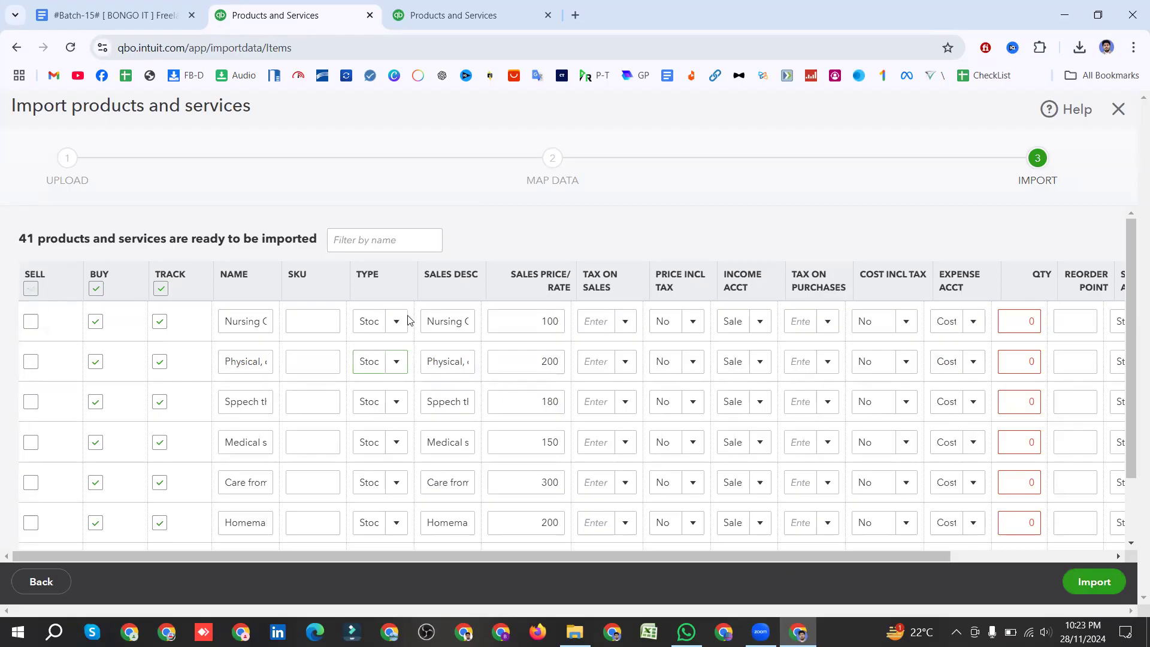
{"action": "left_click", "coordinate": [392, 360]}
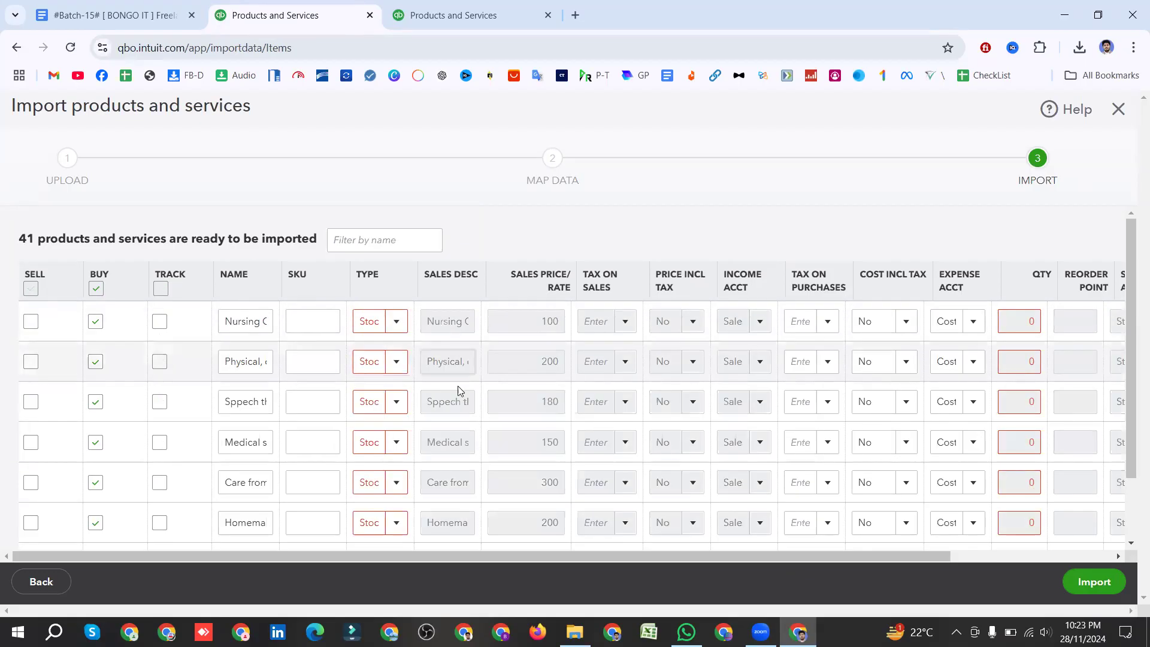
Step: Set the type of the first item in the import list to Service
{"action": "left_click", "coordinate": [1027, 321]}
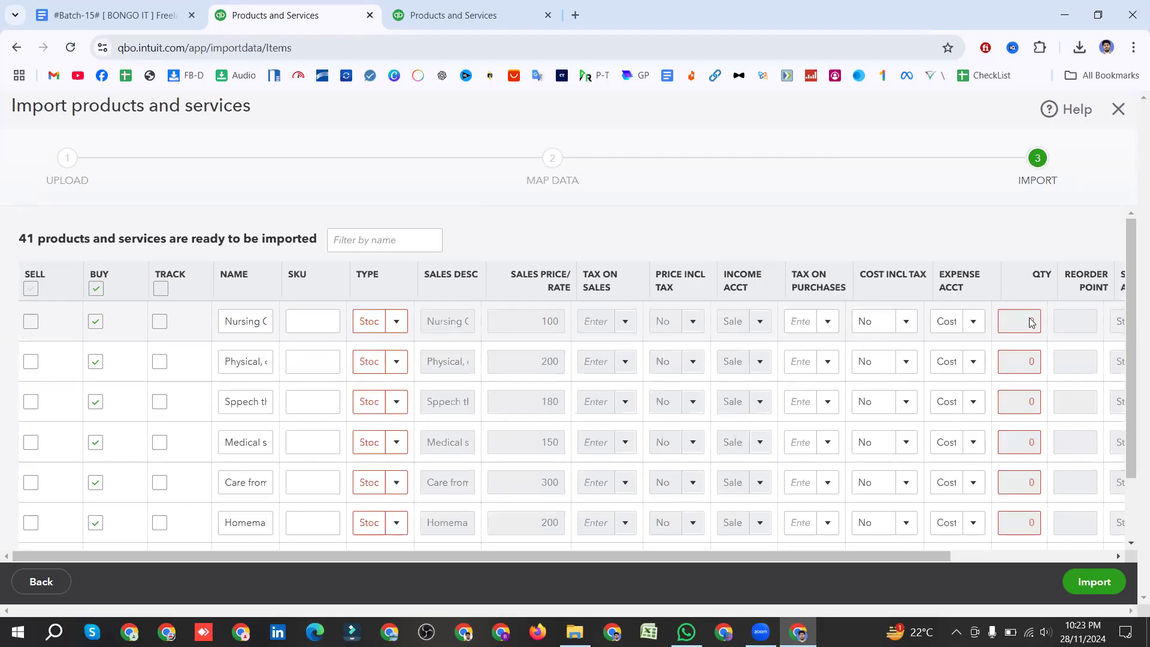
{"action": "left_click", "coordinate": [394, 321]}
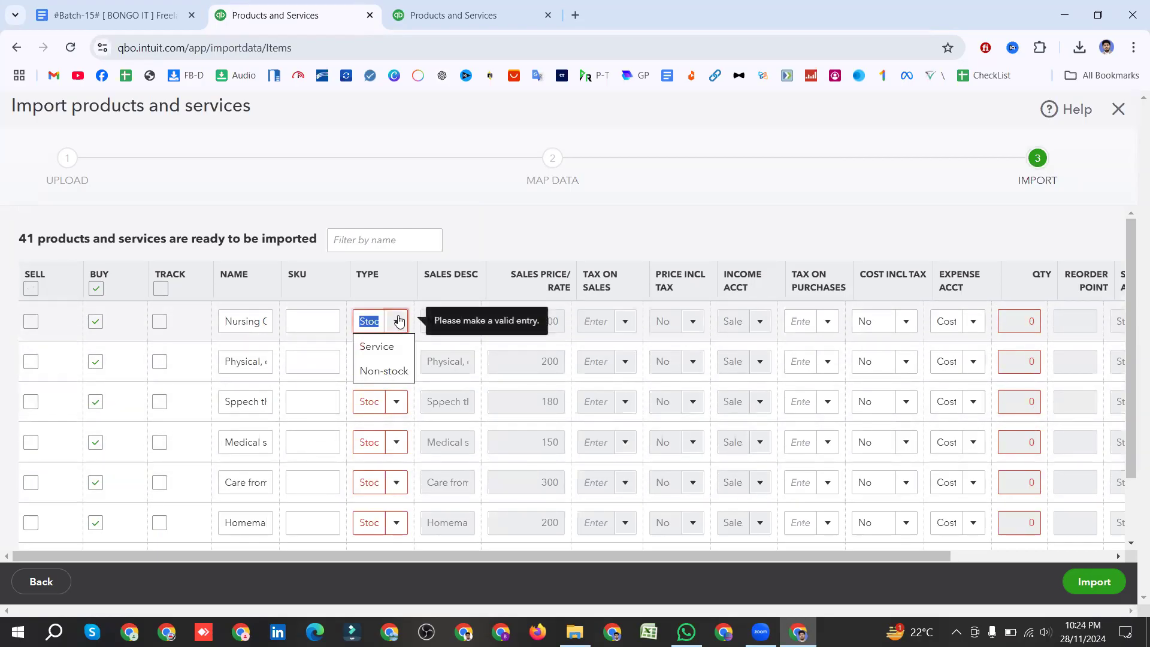
{"action": "left_click", "coordinate": [388, 355]}
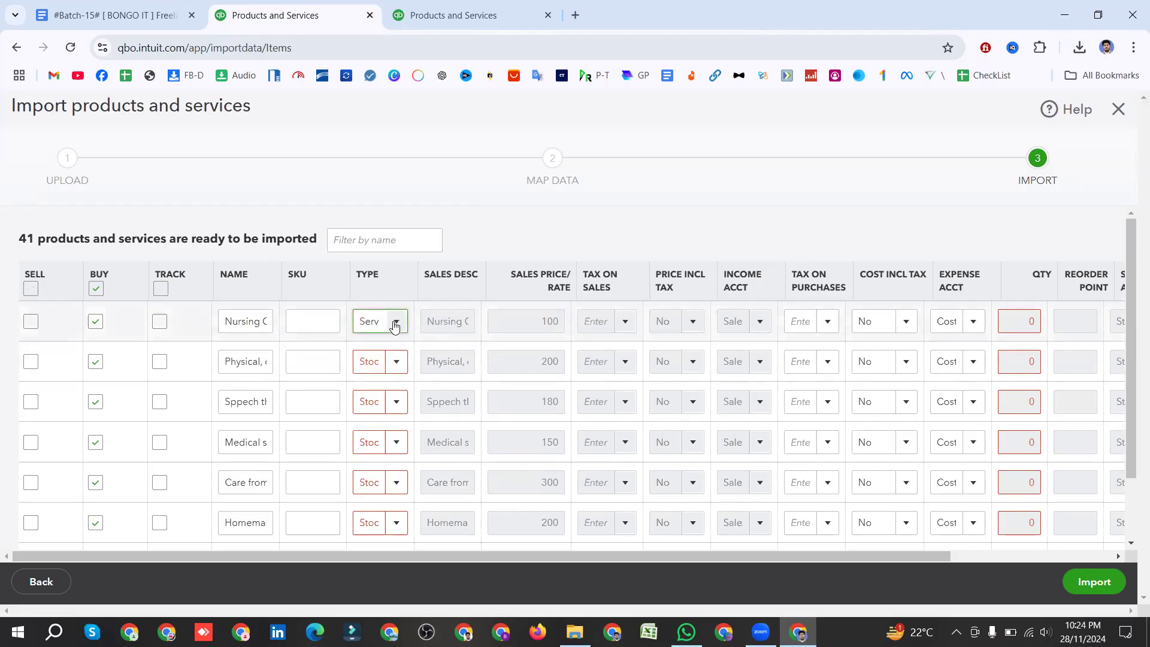
{"action": "left_click", "coordinate": [32, 321]}
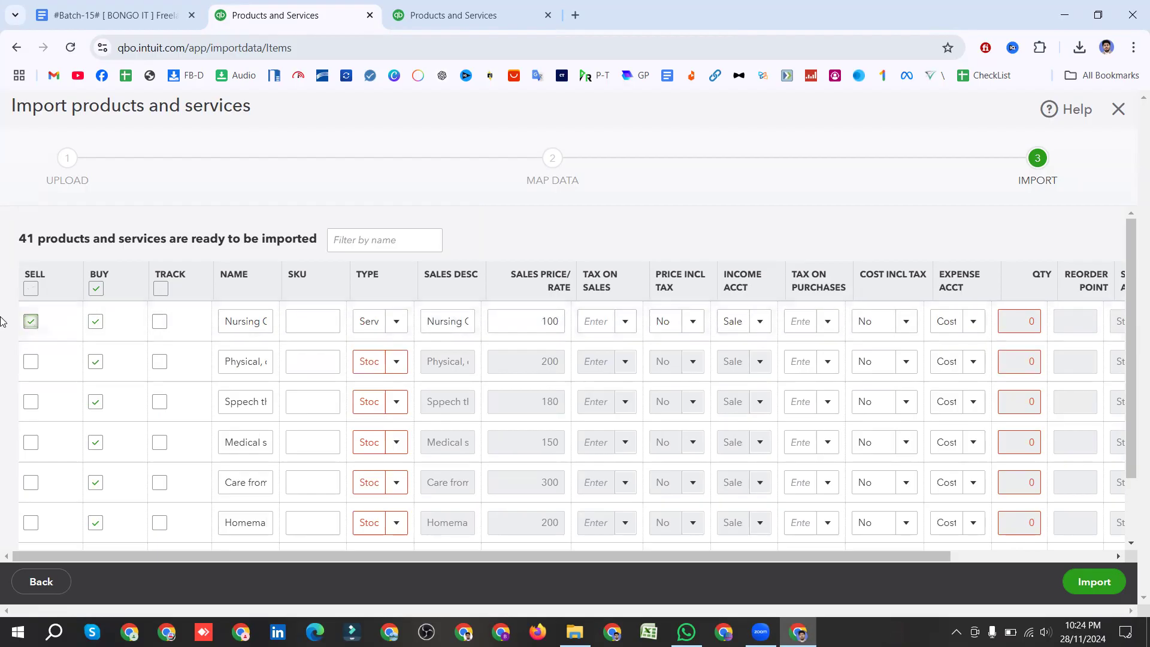
{"action": "left_click", "coordinate": [32, 322]}
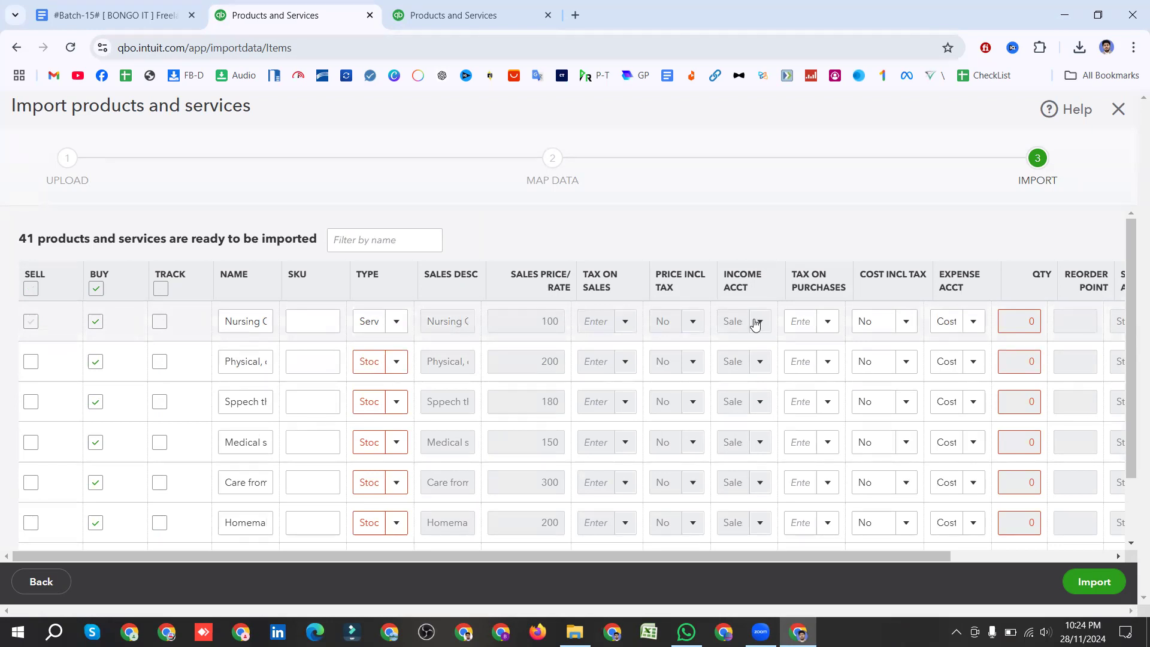
{"action": "left_click", "coordinate": [31, 322]}
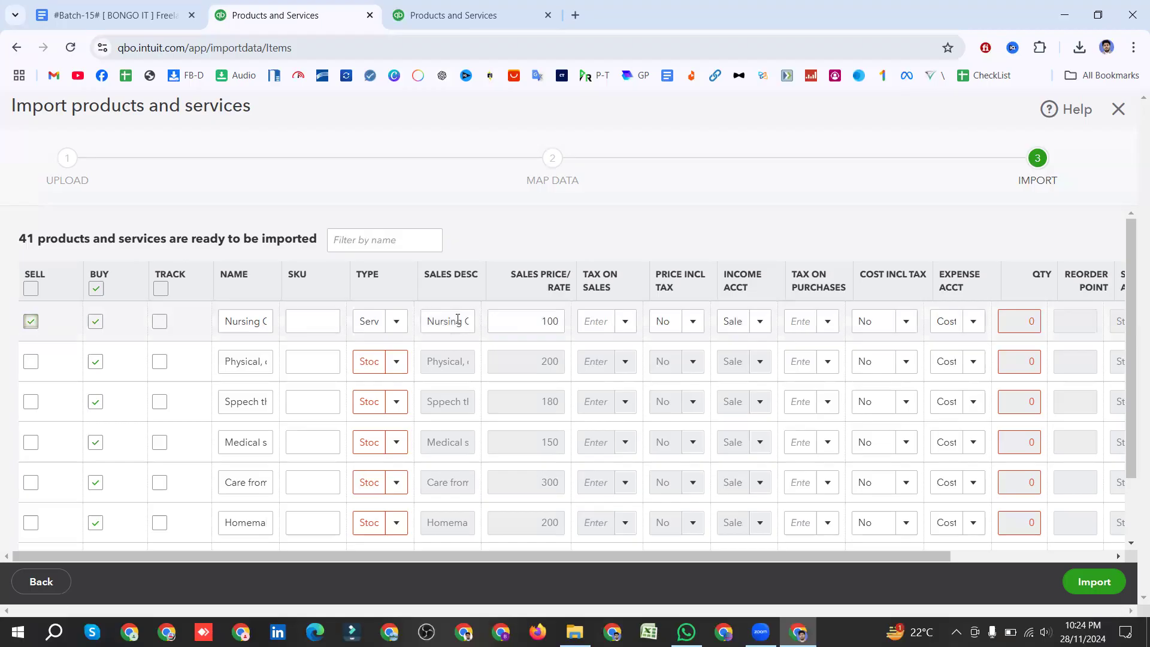
{"action": "left_click", "coordinate": [31, 322]}
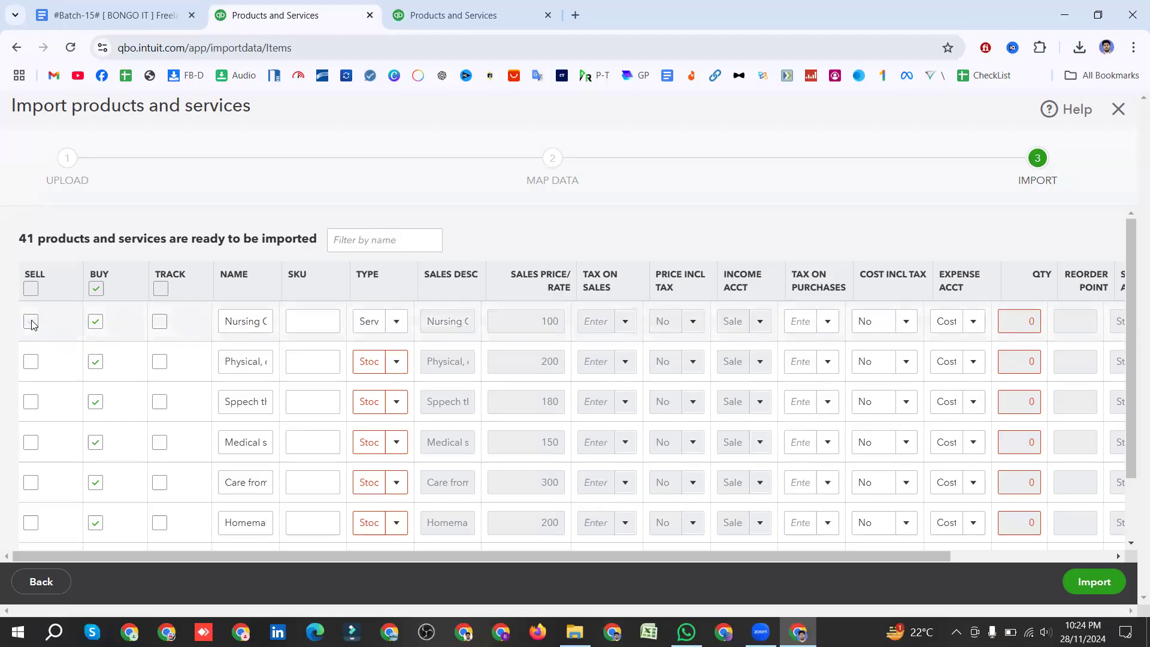
{"action": "left_click", "coordinate": [389, 324]}
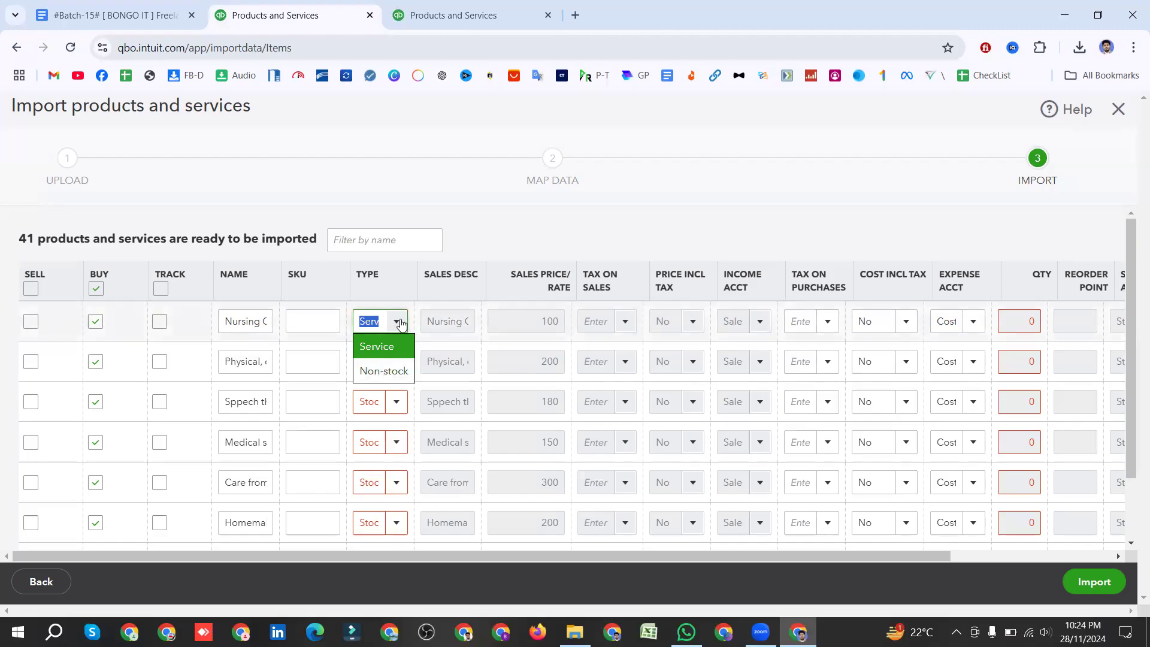
{"action": "left_click", "coordinate": [399, 323]}
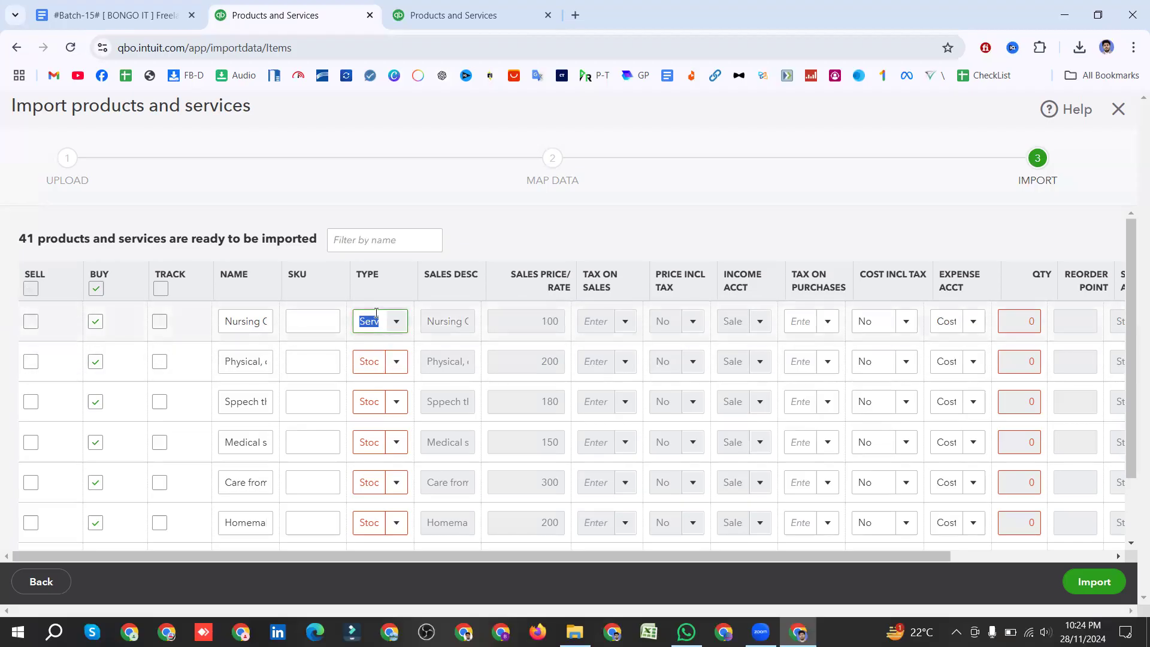
Step: Set the type to Service for the "Physical…", "Sppech th…", "Medical s…" and "Care from…" items in the import table
{"action": "left_click", "coordinate": [399, 363]}
{"action": "left_click", "coordinate": [399, 362]}
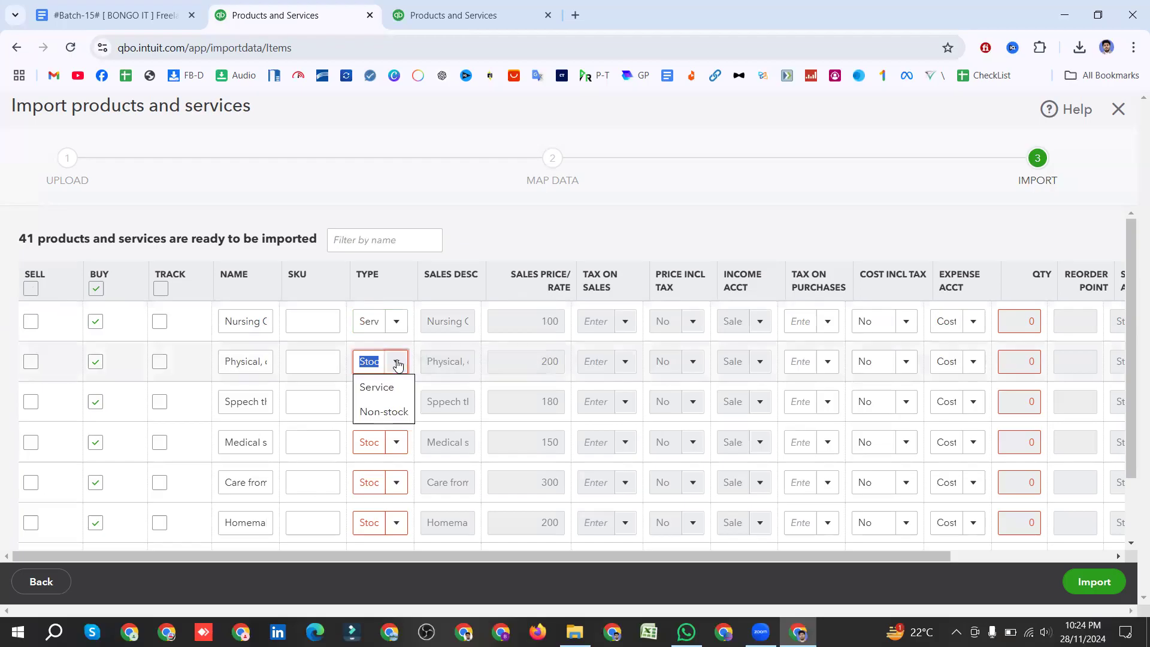
{"action": "left_click", "coordinate": [386, 395]}
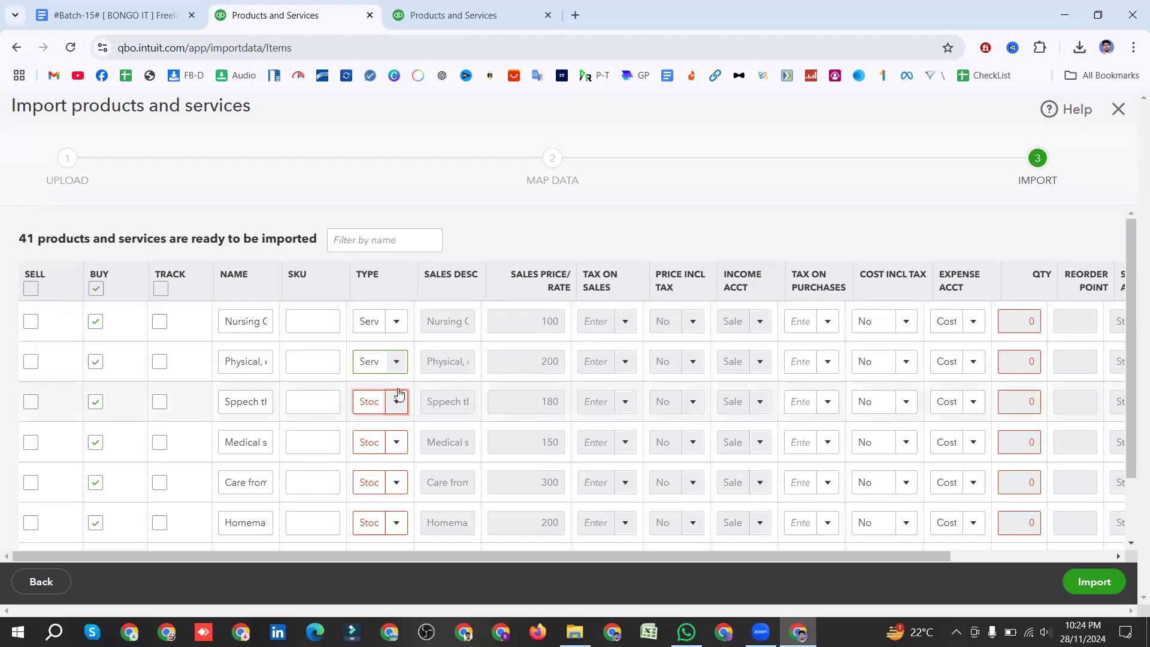
{"action": "left_click", "coordinate": [398, 403]}
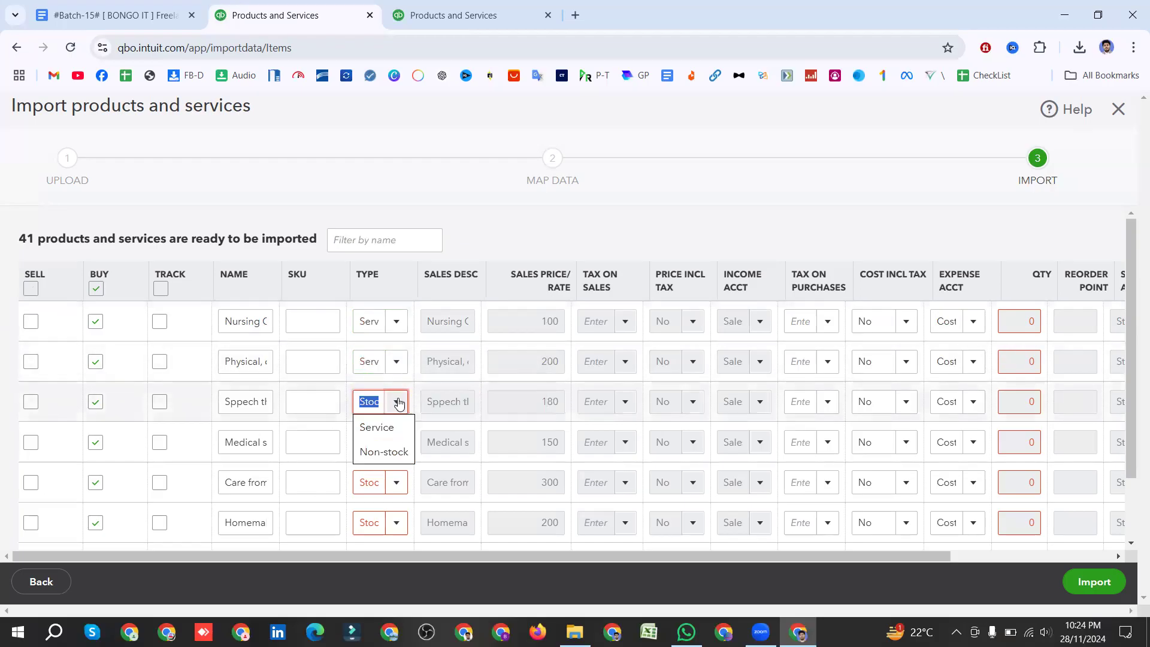
{"action": "left_click", "coordinate": [388, 427]}
{"action": "left_click", "coordinate": [397, 442]}
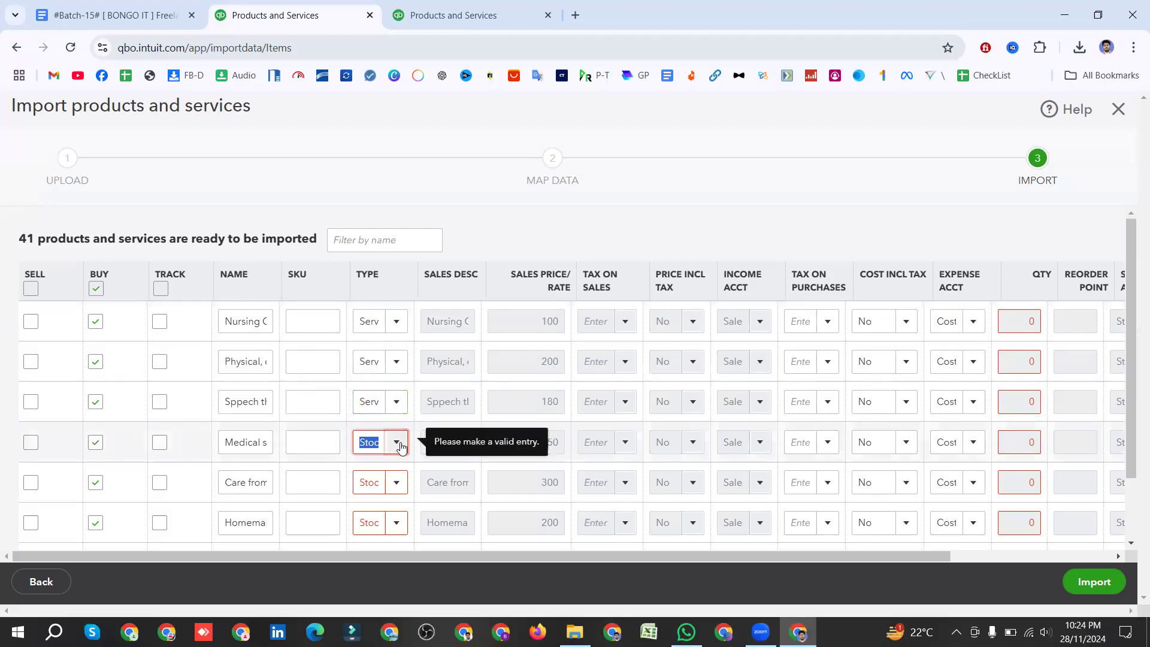
{"action": "left_click", "coordinate": [388, 470]}
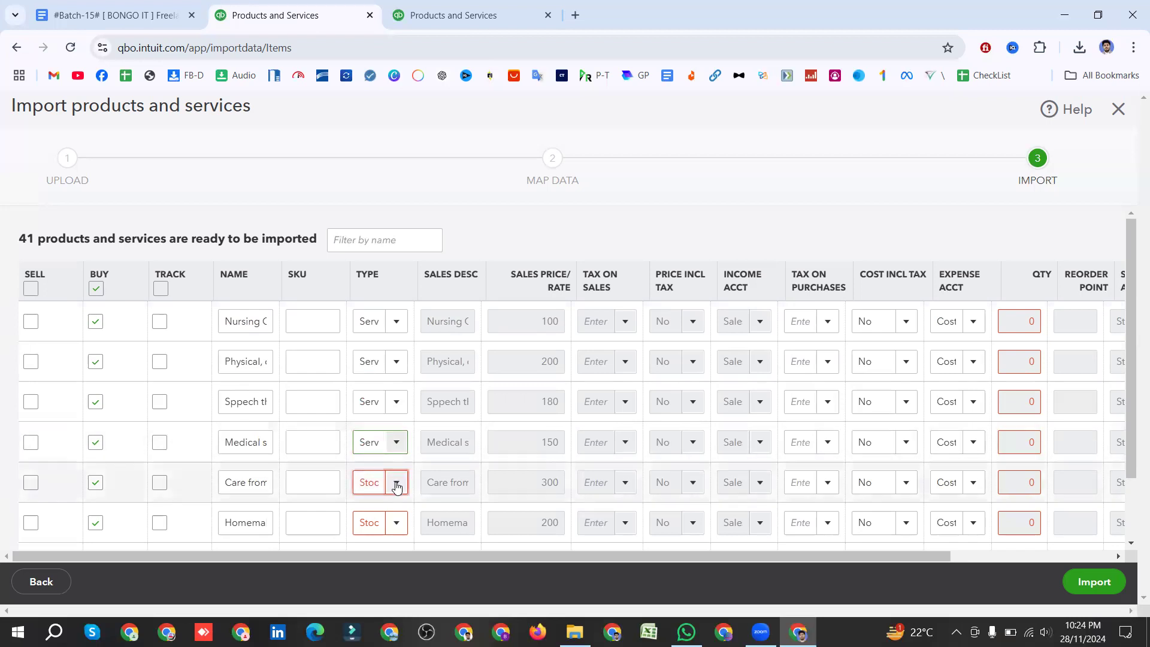
{"action": "left_click", "coordinate": [397, 481]}
{"action": "left_click", "coordinate": [377, 507]}
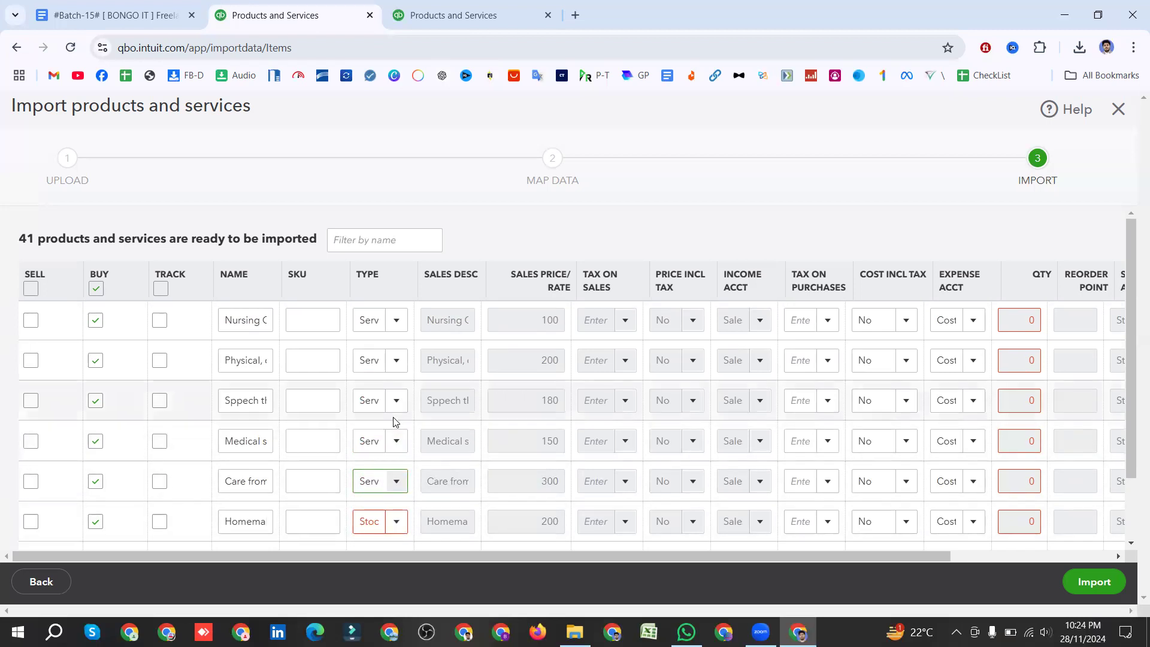
Step: Set the type to Service for the "Homema…" and "Compani…" items in the import table
{"action": "scroll", "coordinate": [392, 420], "scroll_direction": "down", "scroll_amount": 1}
{"action": "left_click", "coordinate": [397, 449]}
{"action": "left_click", "coordinate": [390, 472]}
{"action": "left_click", "coordinate": [396, 487]}
{"action": "scroll", "coordinate": [390, 510], "scroll_direction": "down", "scroll_amount": 1}
{"action": "left_click", "coordinate": [388, 443]}
{"action": "scroll", "coordinate": [400, 450], "scroll_direction": "down", "scroll_amount": 1}
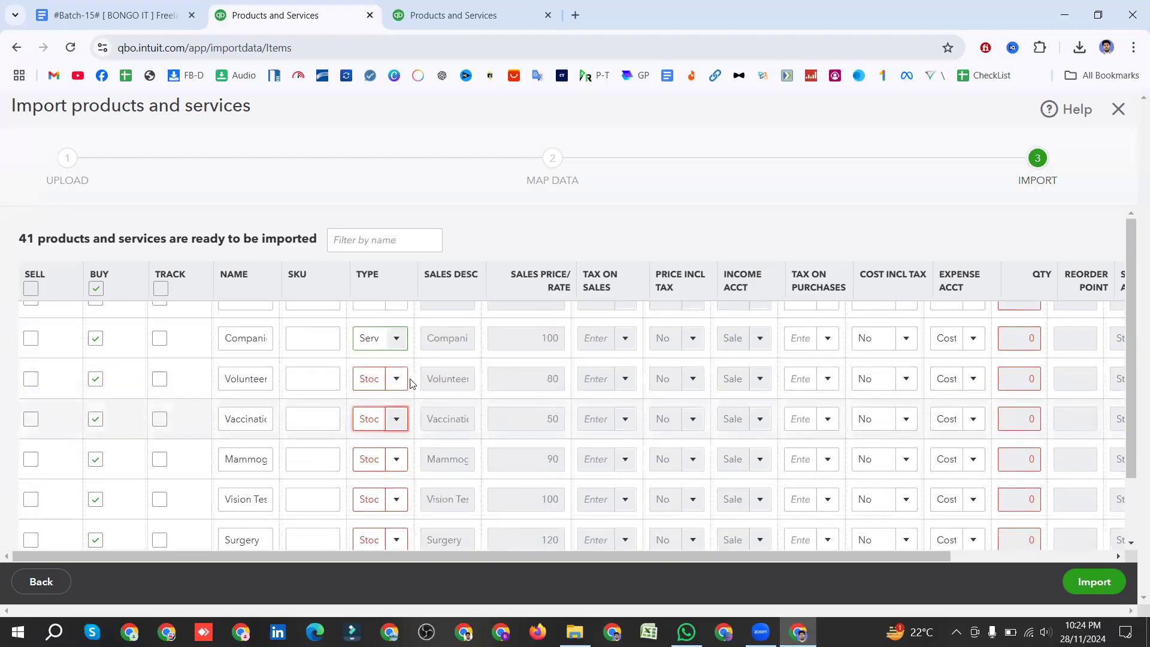
Step: Set the type of the "Volunteer…", "Vaccinati…" and "Mammog…" items to Service
{"action": "left_click", "coordinate": [394, 379]}
{"action": "left_click", "coordinate": [376, 404]}
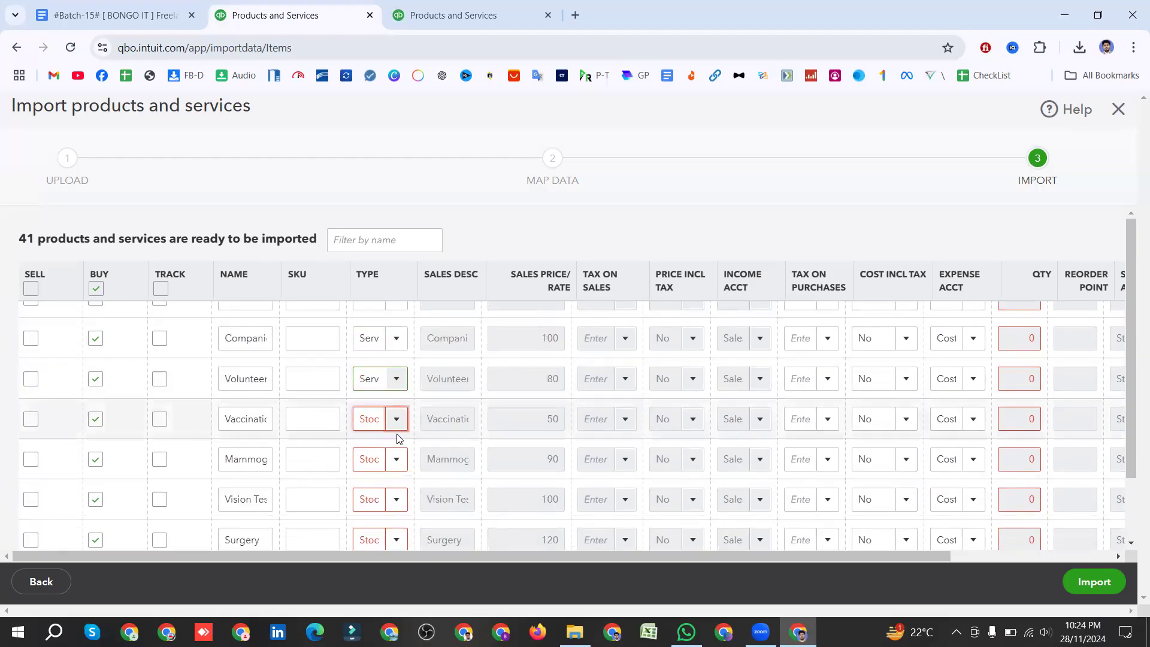
{"action": "left_click", "coordinate": [397, 422]}
{"action": "left_click", "coordinate": [390, 449]}
{"action": "left_click", "coordinate": [395, 459]}
{"action": "left_click", "coordinate": [388, 483]}
Step: Set the type of the "Vision Tes…", Surgery and "Hearing A…" items to Service
{"action": "scroll", "coordinate": [394, 453], "scroll_direction": "down", "scroll_amount": 1}
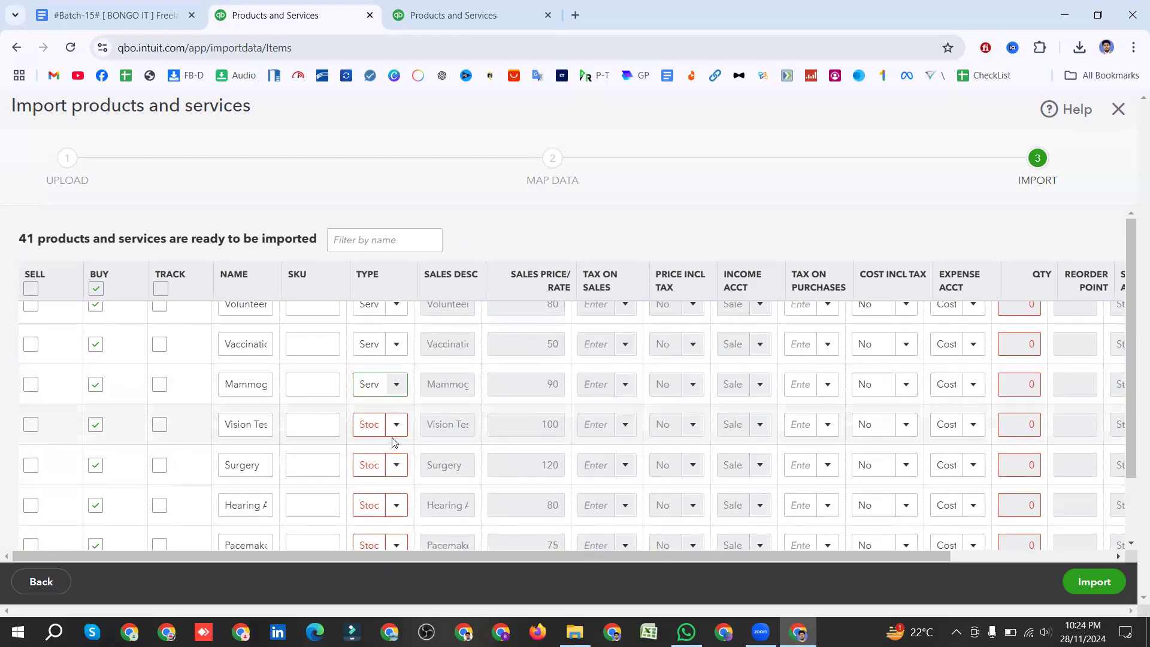
{"action": "left_click", "coordinate": [395, 429]}
{"action": "left_click", "coordinate": [385, 449]}
{"action": "left_click", "coordinate": [385, 465]}
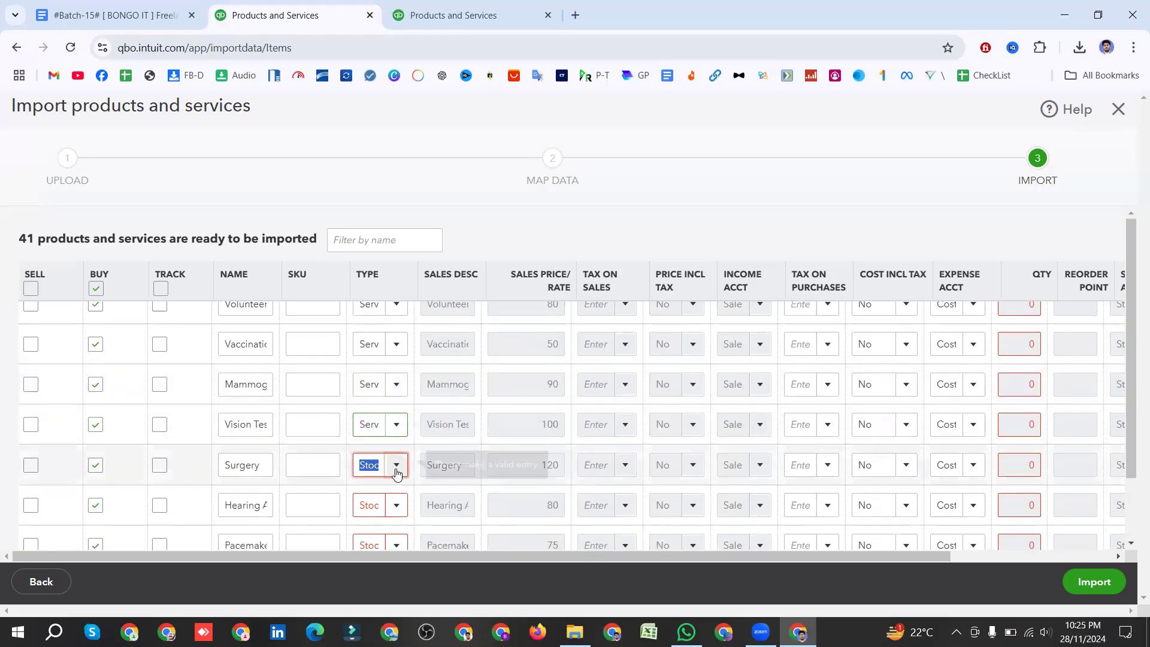
{"action": "left_click", "coordinate": [388, 490]}
{"action": "left_click", "coordinate": [388, 503]}
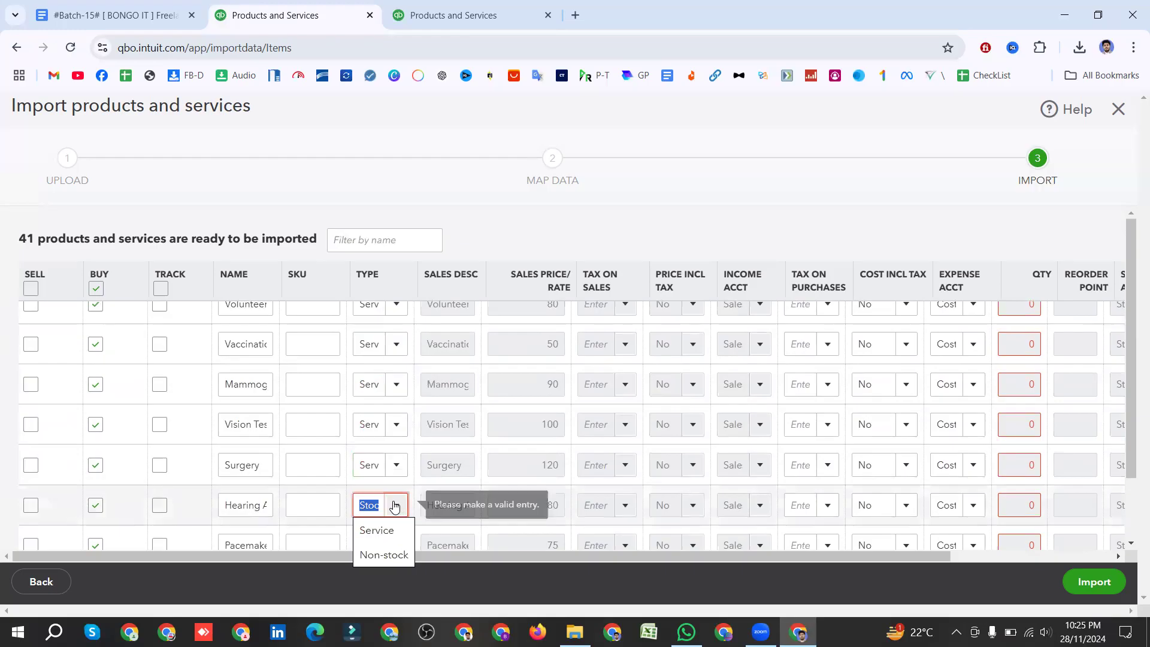
{"action": "left_click", "coordinate": [376, 529]}
Step: Set the type of the "Pacemake…", "Baby For…" and "Chemoth…" items to Service
{"action": "scroll", "coordinate": [390, 437], "scroll_direction": "down", "scroll_amount": 3}
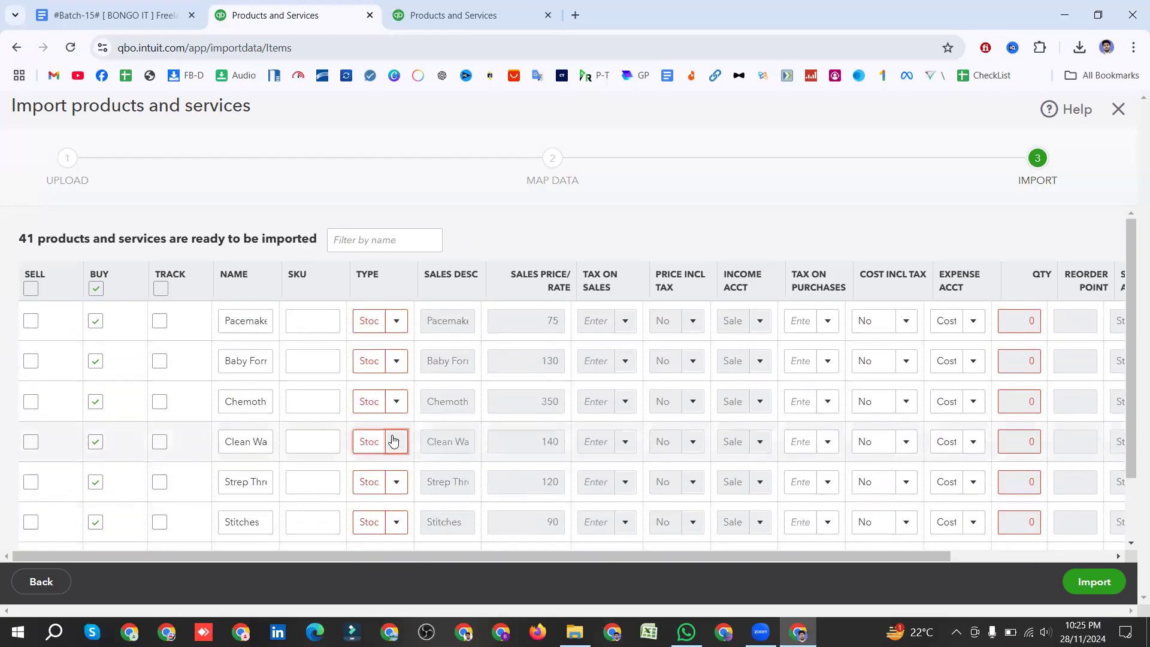
{"action": "scroll", "coordinate": [439, 390], "scroll_direction": "up", "scroll_amount": 2}
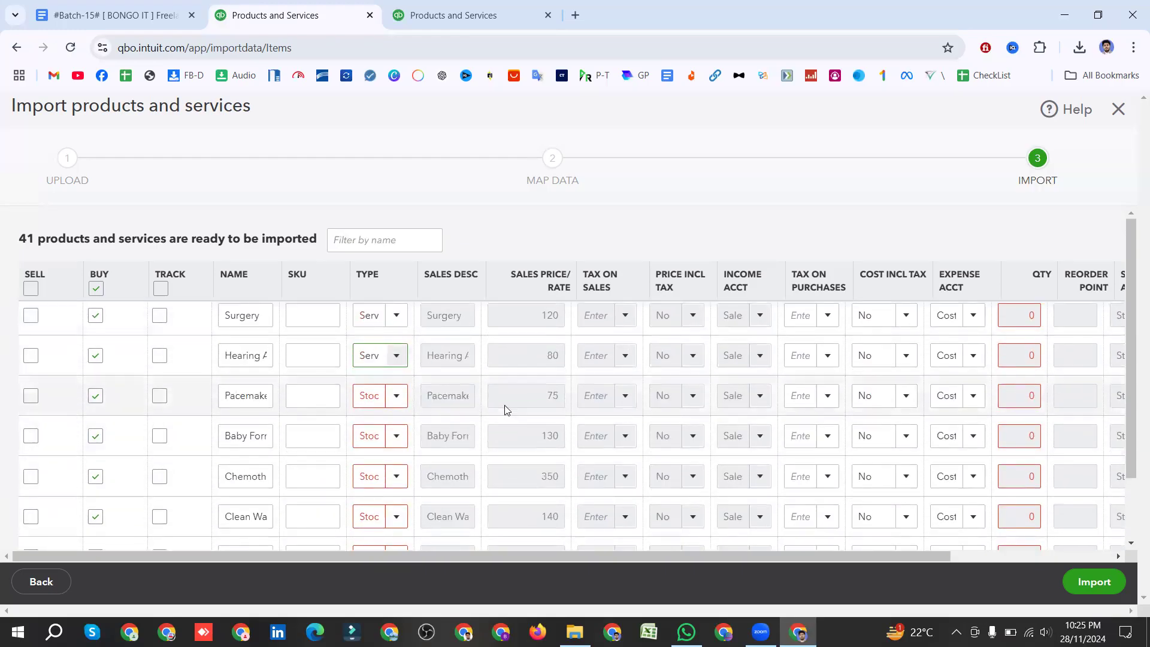
{"action": "left_click", "coordinate": [405, 401]}
{"action": "left_click", "coordinate": [386, 421]}
{"action": "left_click", "coordinate": [396, 444]}
{"action": "left_click", "coordinate": [384, 464]}
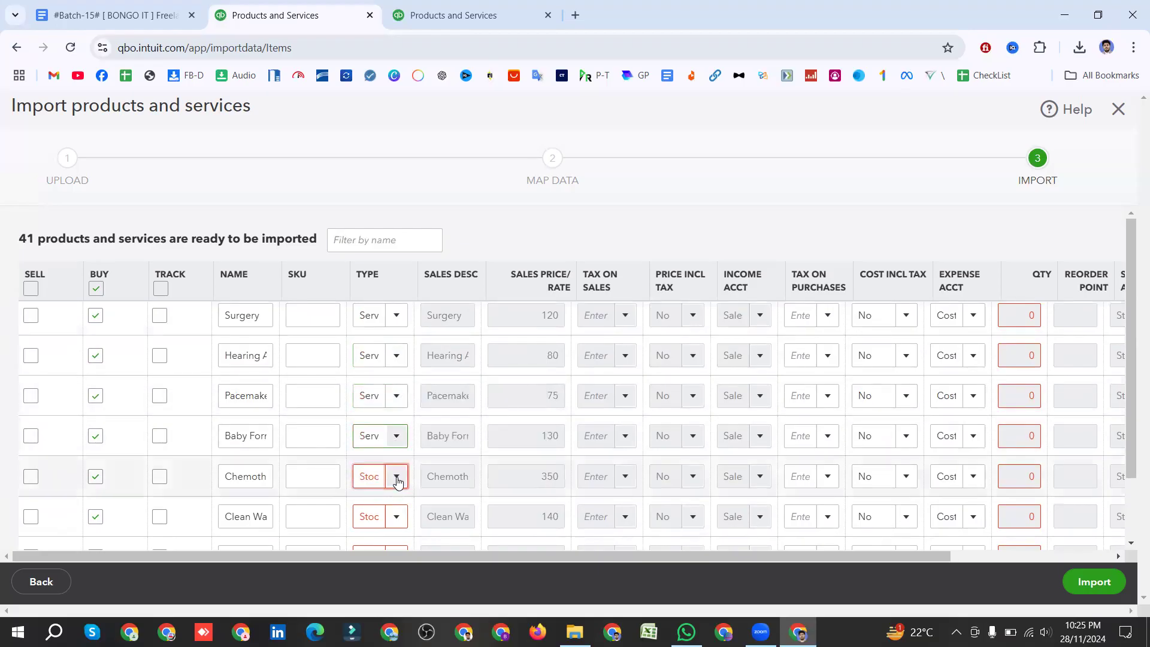
{"action": "left_click", "coordinate": [395, 478]}
{"action": "left_click", "coordinate": [389, 500]}
Step: Set the type of the "Clean Wa…", "Strep Thr…", Stitches and "Eye Exam…" items to Service
{"action": "scroll", "coordinate": [398, 372], "scroll_direction": "down", "scroll_amount": 3}
{"action": "left_click", "coordinate": [395, 378]}
{"action": "left_click", "coordinate": [378, 390]}
{"action": "left_click", "coordinate": [396, 407]}
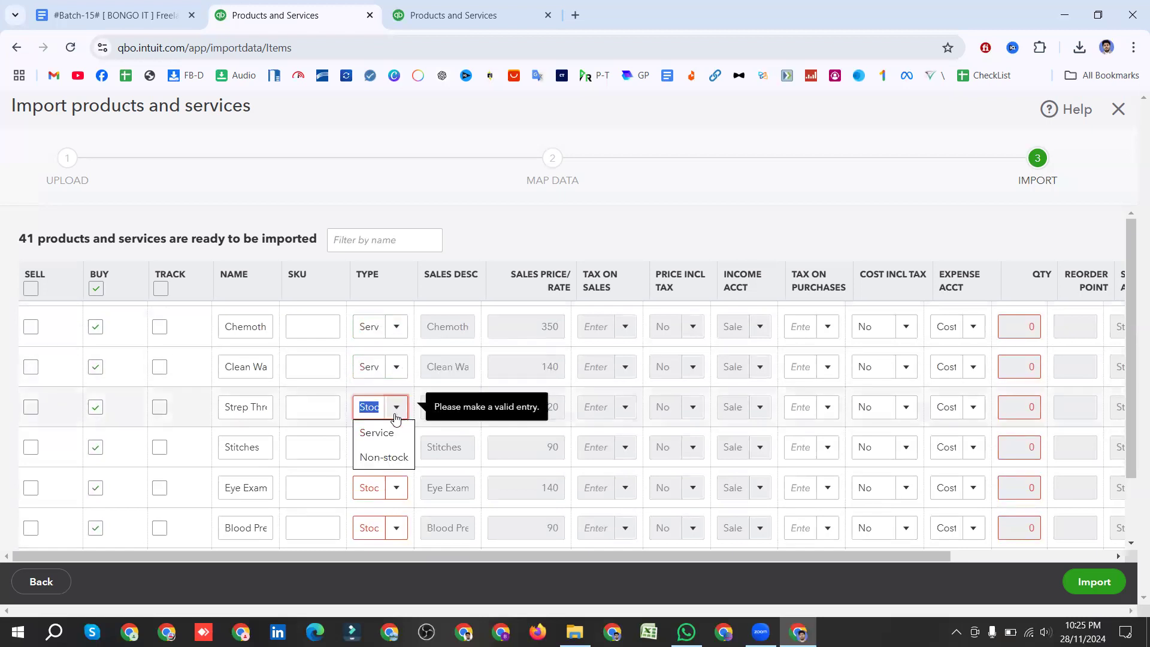
{"action": "left_click", "coordinate": [377, 432]}
{"action": "left_click", "coordinate": [395, 446]}
{"action": "left_click", "coordinate": [377, 473]}
{"action": "left_click", "coordinate": [397, 487]}
{"action": "left_click", "coordinate": [378, 512]}
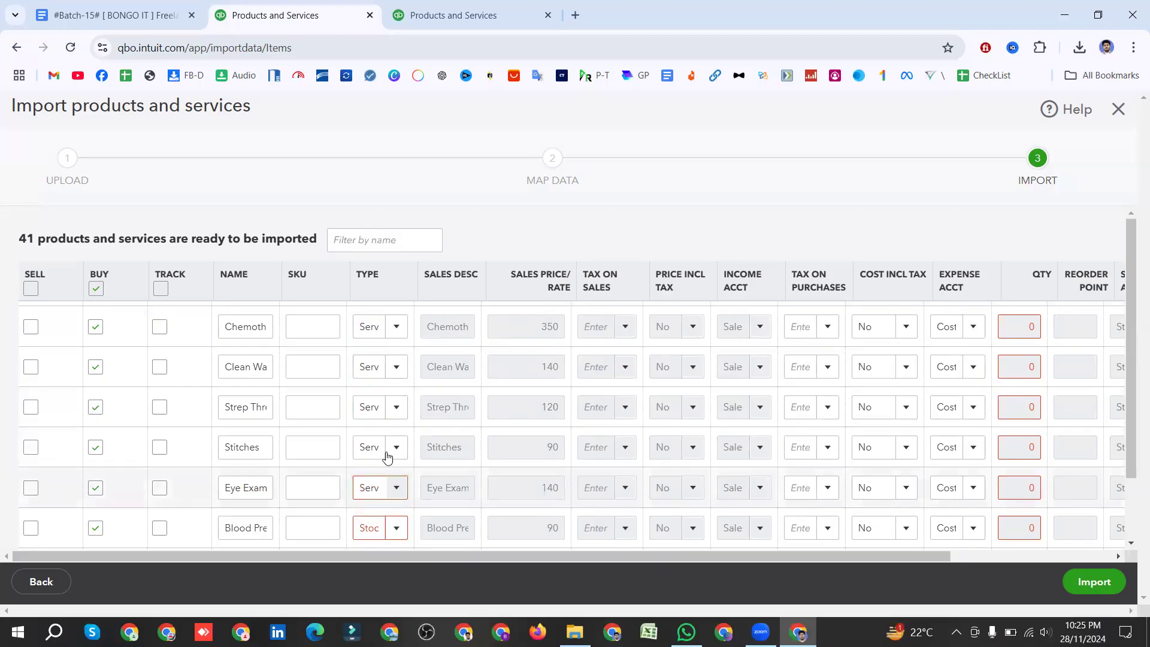
Step: Set the type of the "Blood Pre…", Check-up and Fruits items to Service
{"action": "scroll", "coordinate": [392, 441], "scroll_direction": "down", "scroll_amount": 1}
{"action": "scroll", "coordinate": [393, 442], "scroll_direction": "down", "scroll_amount": 1}
{"action": "left_click", "coordinate": [396, 378]}
{"action": "left_click", "coordinate": [383, 402]}
{"action": "left_click", "coordinate": [398, 421]}
{"action": "left_click", "coordinate": [383, 443]}
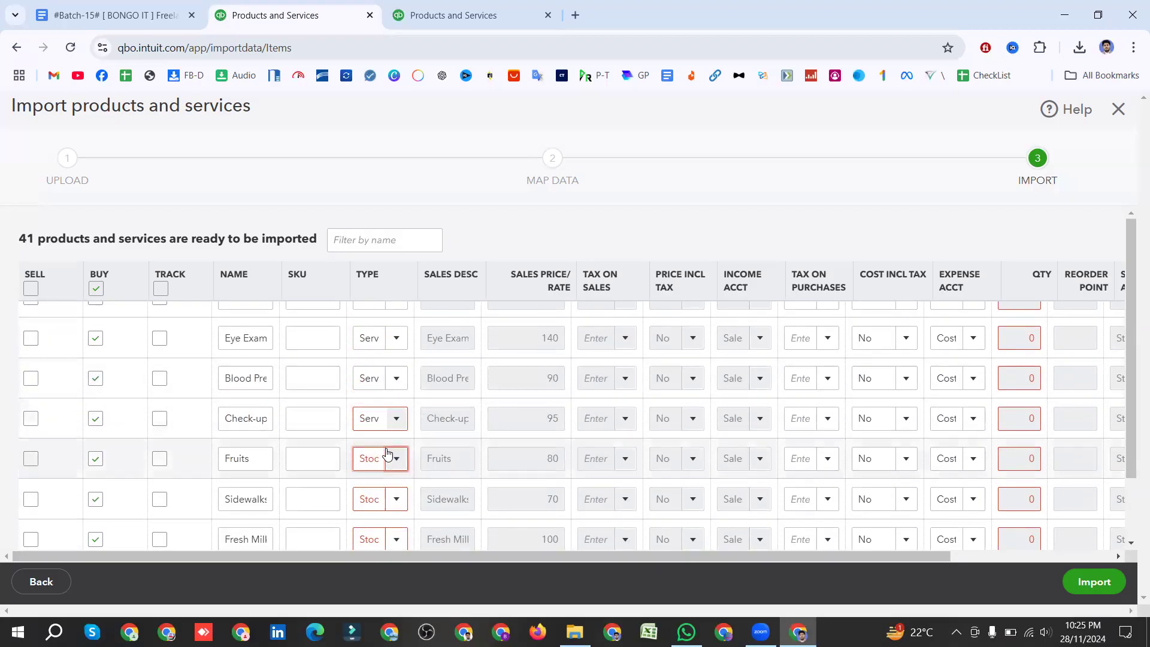
{"action": "left_click", "coordinate": [396, 459]}
{"action": "left_click", "coordinate": [383, 483]}
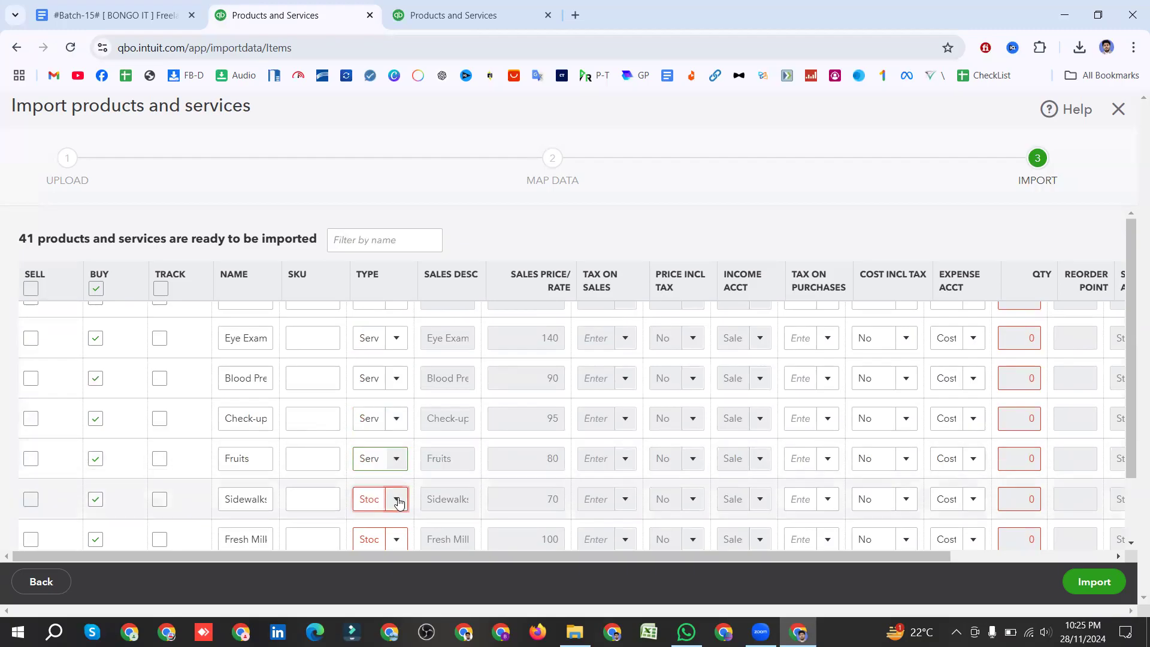
Step: Set the type of the "Sidewalk…", "Fresh Mil…" and Pre-natal items to Service
{"action": "left_click", "coordinate": [395, 499]}
{"action": "left_click", "coordinate": [377, 524]}
{"action": "scroll", "coordinate": [400, 425], "scroll_direction": "down", "scroll_amount": 2}
{"action": "left_click", "coordinate": [398, 391]}
{"action": "left_click", "coordinate": [386, 414]}
{"action": "left_click", "coordinate": [397, 430]}
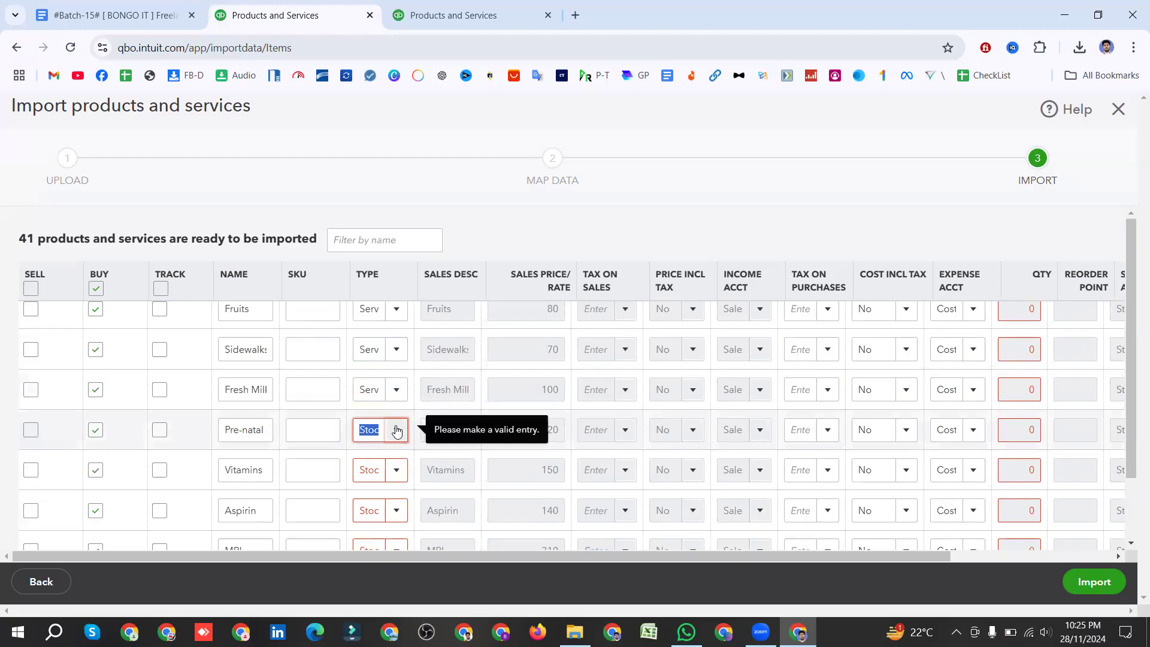
{"action": "left_click", "coordinate": [380, 455]}
Step: Set the type of the Vitamins, Aspirin, MRI and "Anesthes…" items to Service
{"action": "left_click", "coordinate": [389, 470]}
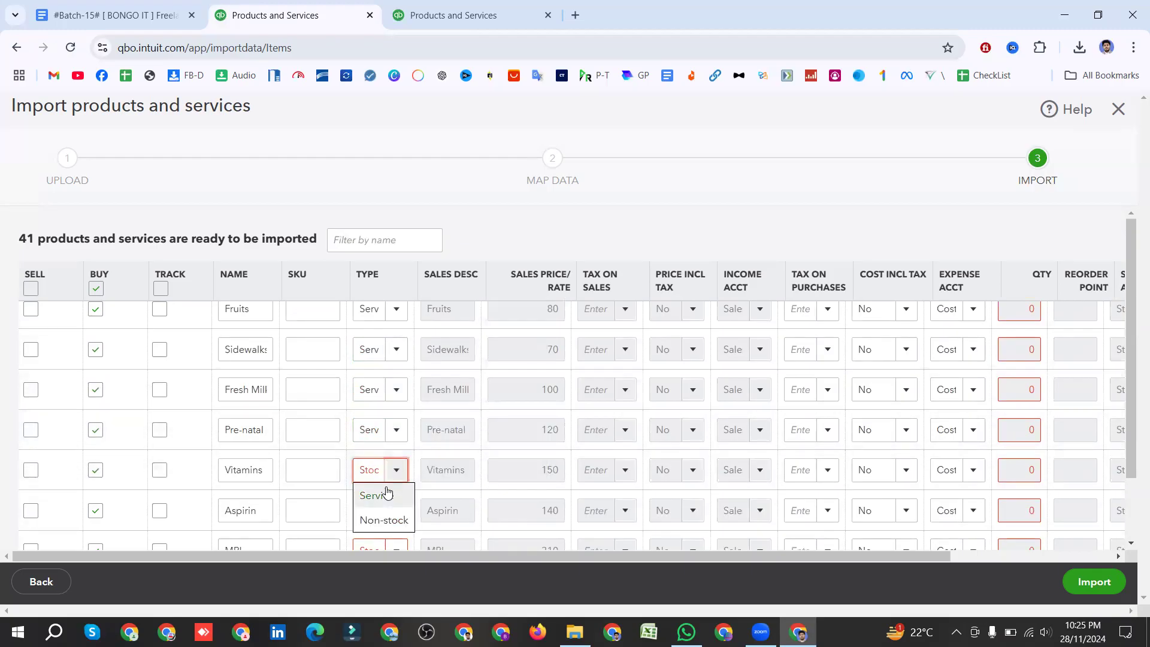
{"action": "left_click", "coordinate": [380, 495]}
{"action": "scroll", "coordinate": [395, 425], "scroll_direction": "down", "scroll_amount": 1}
{"action": "scroll", "coordinate": [396, 425], "scroll_direction": "down", "scroll_amount": 3}
{"action": "left_click", "coordinate": [392, 364]}
{"action": "left_click", "coordinate": [389, 387]}
{"action": "left_click", "coordinate": [395, 441]}
{"action": "left_click", "coordinate": [380, 466]}
{"action": "left_click", "coordinate": [393, 407]}
{"action": "left_click", "coordinate": [392, 428]}
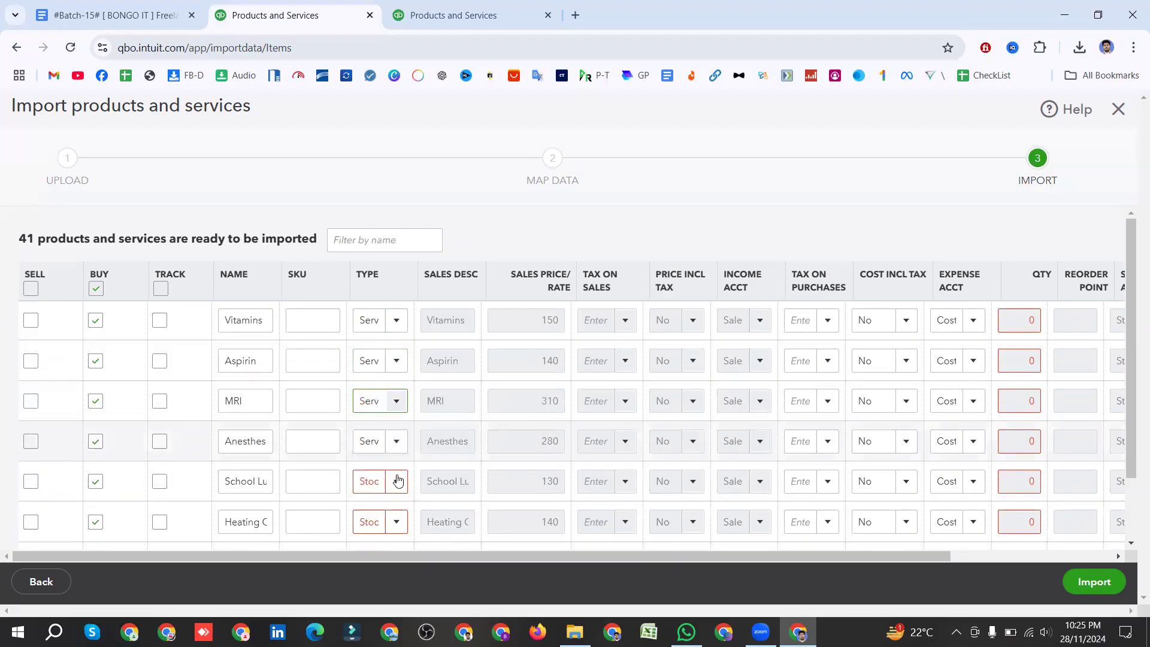
Step: Set the type of the "School Lu…" and "Heating…" items to Service
{"action": "left_click", "coordinate": [397, 484]}
{"action": "left_click", "coordinate": [380, 502]}
{"action": "scroll", "coordinate": [384, 407], "scroll_direction": "down", "scroll_amount": 4}
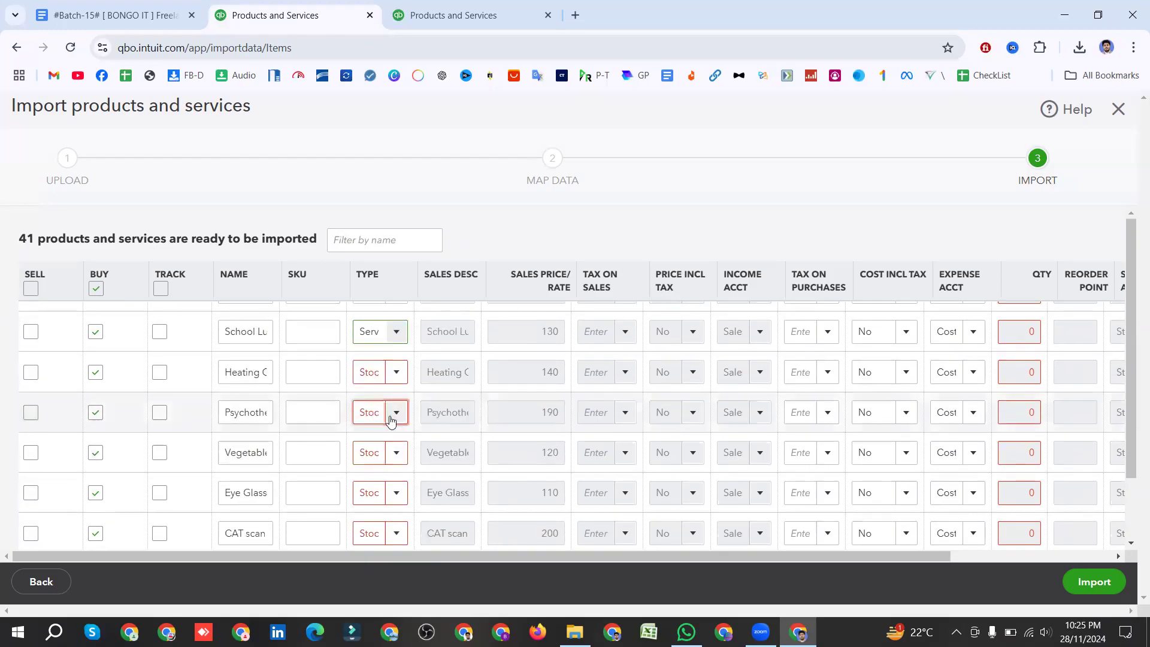
{"action": "left_click", "coordinate": [396, 372]}
{"action": "left_click", "coordinate": [377, 397]}
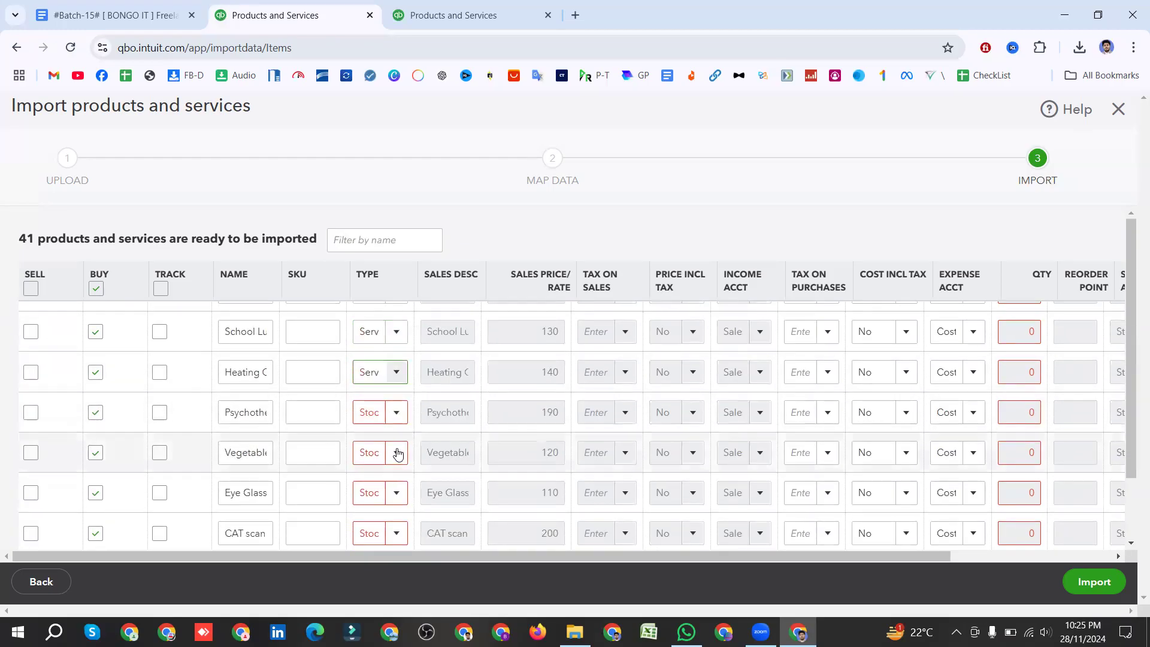
Step: Set the type of the "Psychothe…" and "Vegetabl…" items to Service
{"action": "left_click", "coordinate": [397, 454]}
{"action": "left_click", "coordinate": [396, 412]}
{"action": "left_click", "coordinate": [381, 438]}
{"action": "left_click", "coordinate": [390, 459]}
{"action": "left_click", "coordinate": [383, 477]}
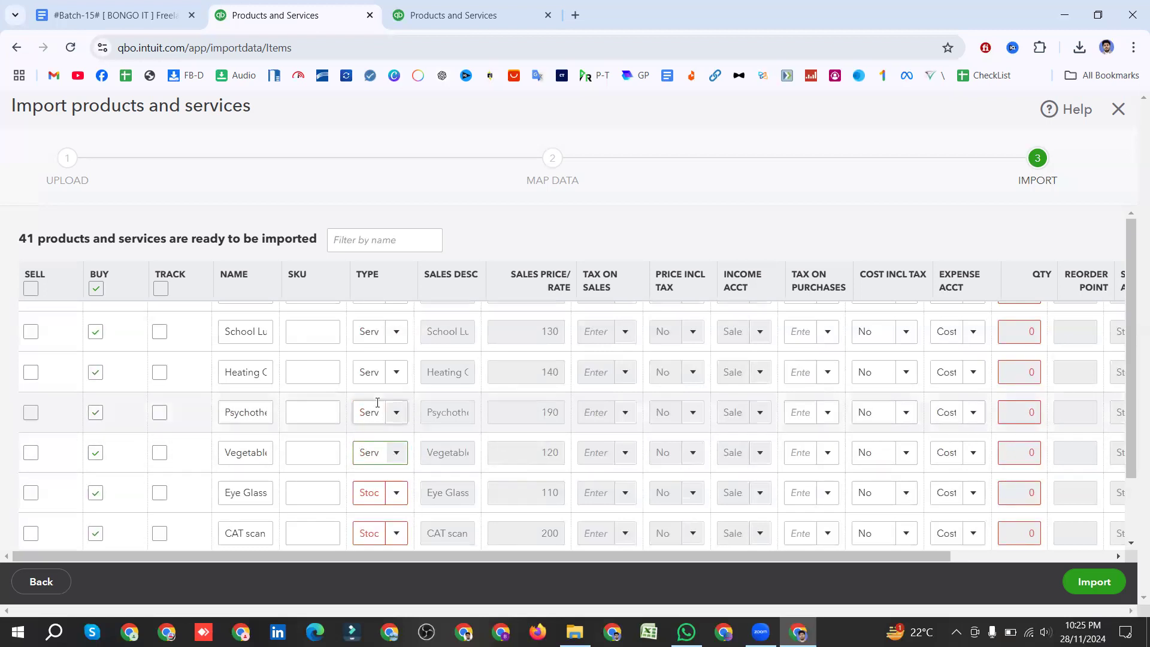
Step: Set the type of the "Eye Glass…", CAT scan and Housing items to Service
{"action": "scroll", "coordinate": [390, 413], "scroll_direction": "down", "scroll_amount": 2}
{"action": "left_click", "coordinate": [389, 413]}
{"action": "left_click", "coordinate": [377, 441]}
{"action": "left_click", "coordinate": [395, 460]}
{"action": "left_click", "coordinate": [380, 479]}
{"action": "scroll", "coordinate": [398, 449], "scroll_direction": "down", "scroll_amount": 2}
{"action": "left_click", "coordinate": [400, 394]}
{"action": "left_click", "coordinate": [380, 415]}
Step: Set the type of the Clothing, "Bike Hel…" and Yoga items to Service
{"action": "left_click", "coordinate": [395, 436]}
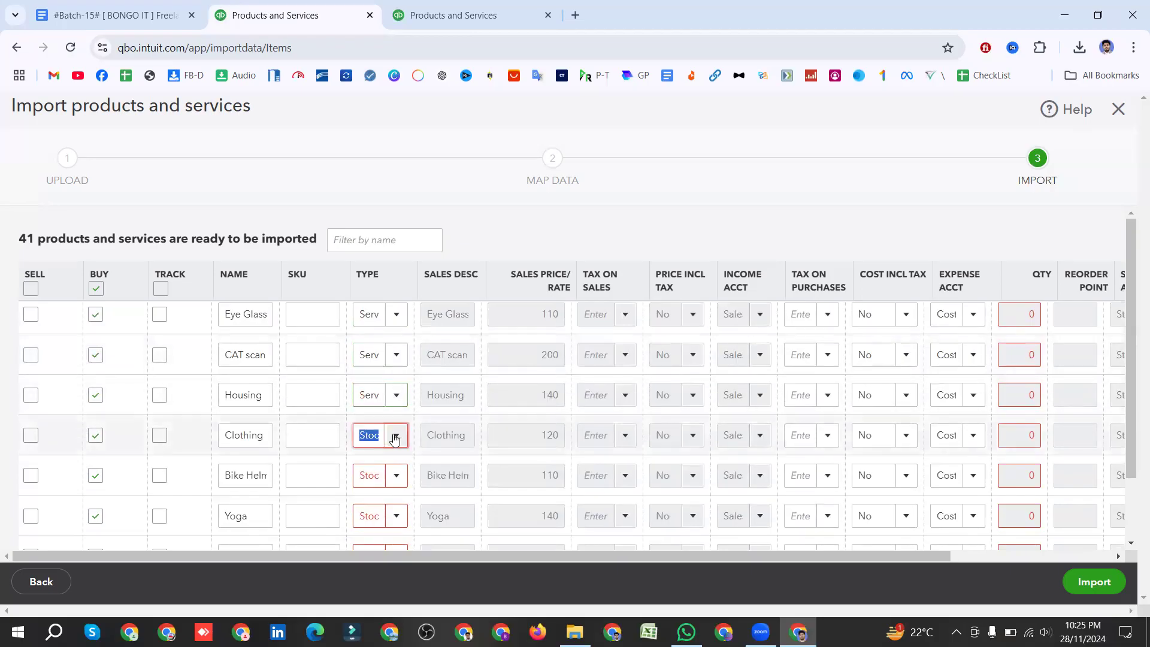
{"action": "left_click", "coordinate": [385, 463]}
{"action": "left_click", "coordinate": [390, 476]}
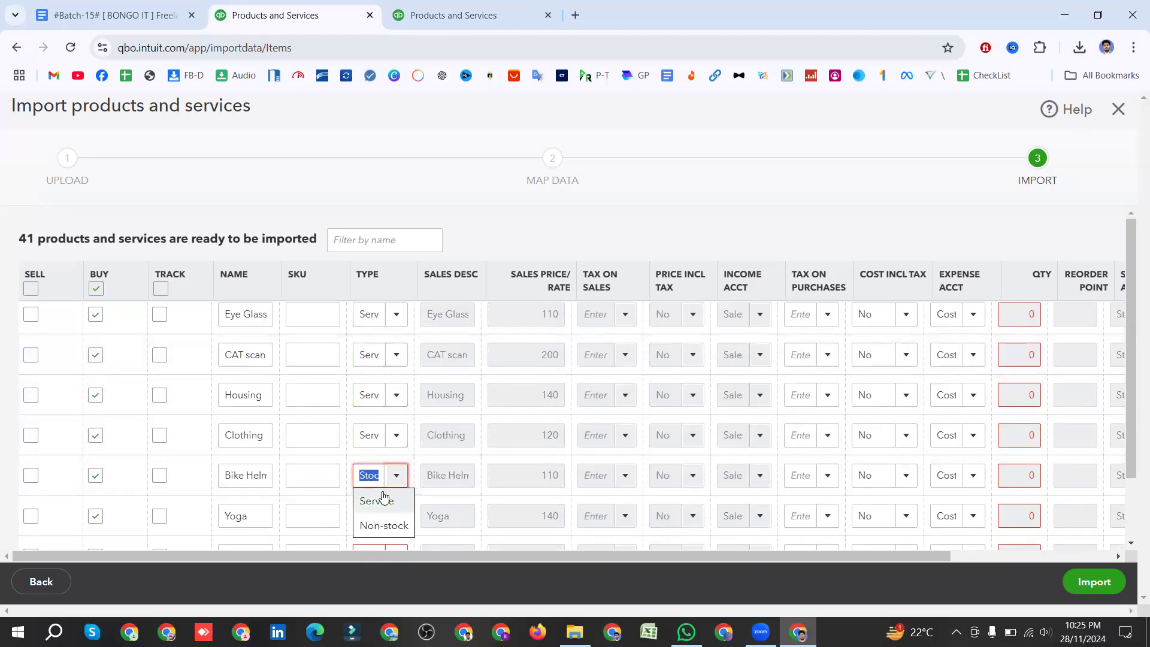
{"action": "left_click", "coordinate": [379, 492]}
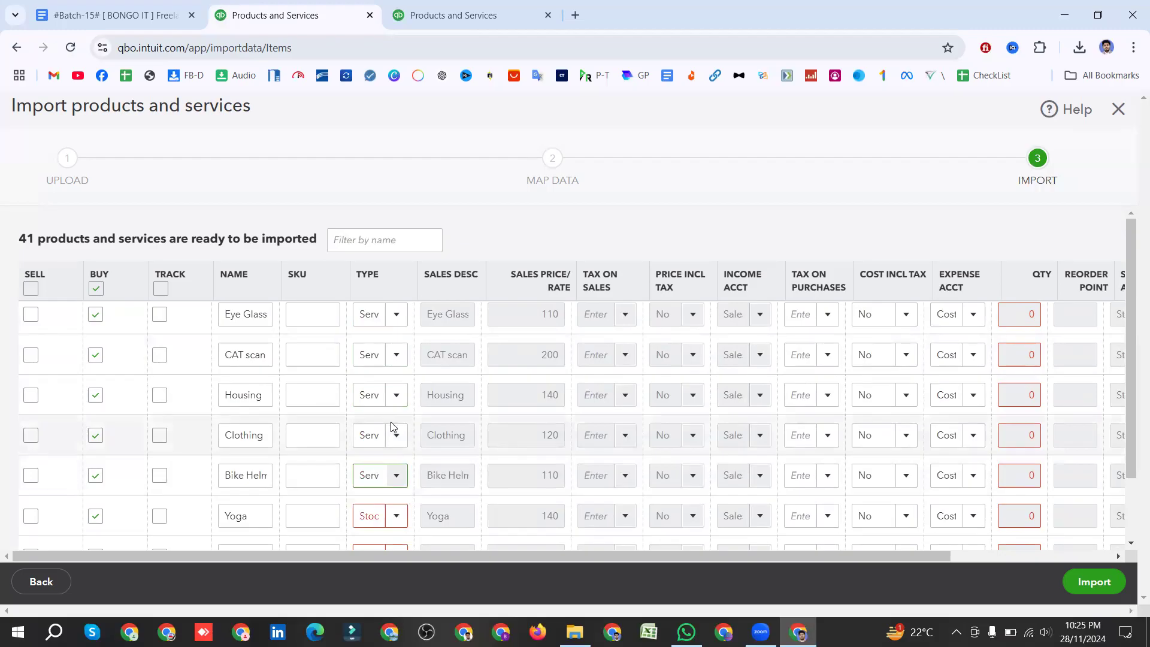
{"action": "left_click", "coordinate": [380, 516]}
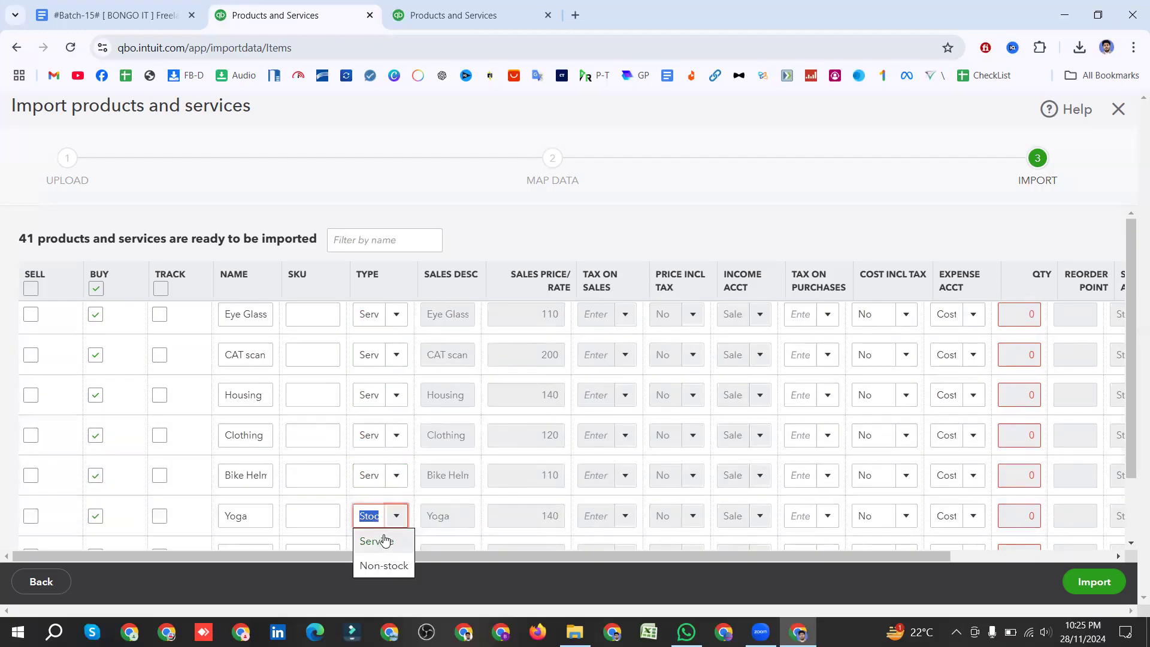
{"action": "left_click", "coordinate": [380, 539]}
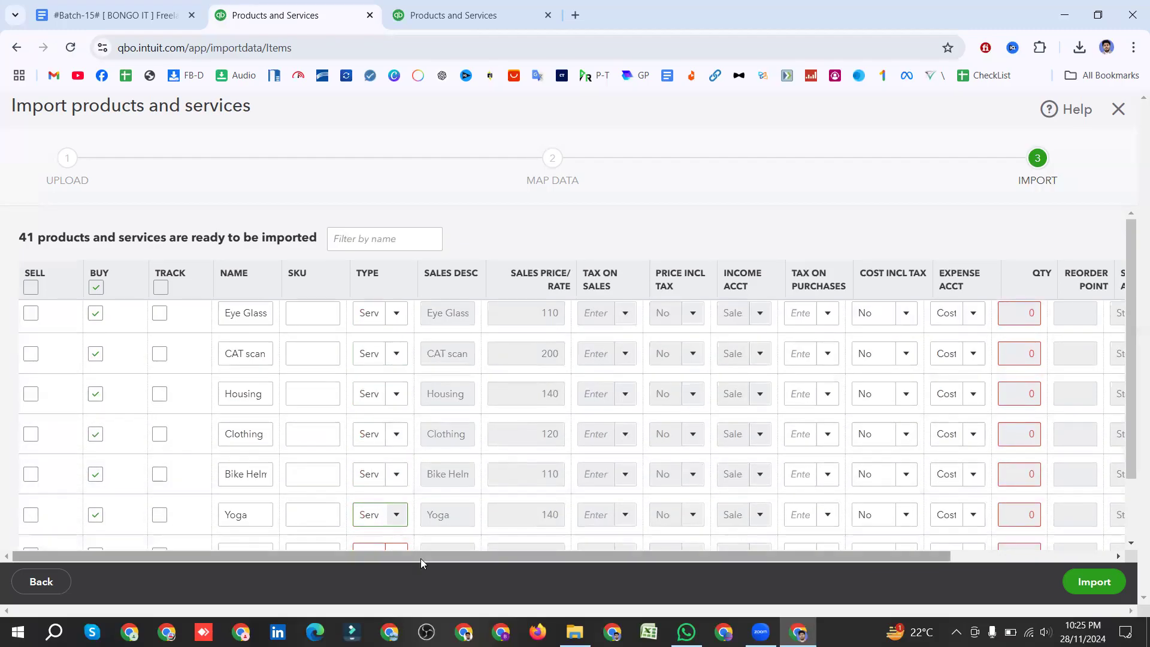
Step: Set the type of the "Bandages" item to Service
{"action": "scroll", "coordinate": [396, 488], "scroll_direction": "down", "scroll_amount": 2}
{"action": "left_click", "coordinate": [398, 478]}
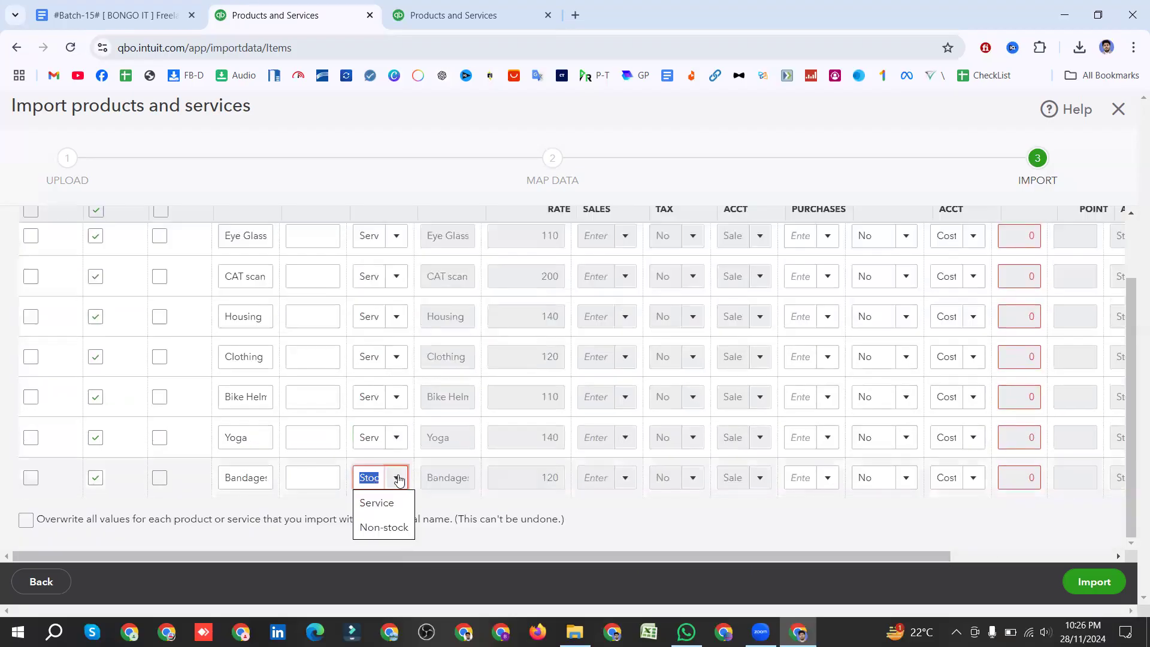
{"action": "left_click", "coordinate": [377, 502]}
Step: Try to clear the quantity errors of the Bandages, Yoga, "Bike Hel…" and Clothing items
{"action": "left_click", "coordinate": [1025, 480]}
{"action": "left_click", "coordinate": [1025, 437]}
{"action": "left_click", "coordinate": [1025, 398]}
{"action": "left_click", "coordinate": [1023, 354]}
Step: Turn on Sell for all items in the import list
{"action": "scroll", "coordinate": [77, 335], "scroll_direction": "up", "scroll_amount": 2}
{"action": "scroll", "coordinate": [77, 334], "scroll_direction": "up", "scroll_amount": 5}
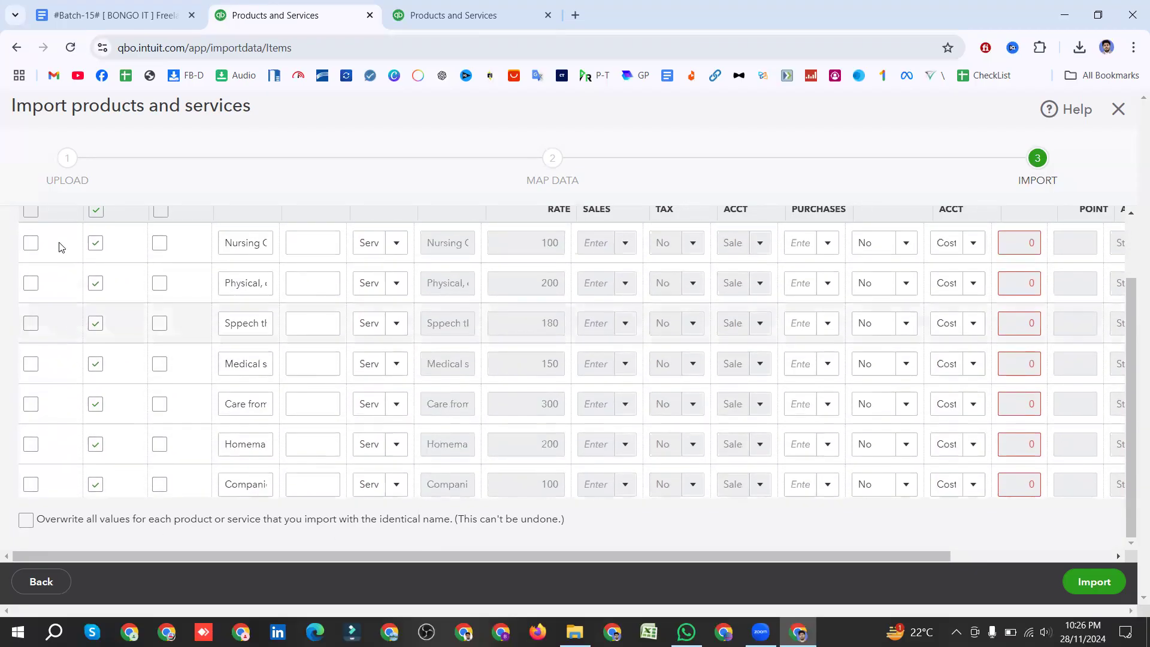
{"action": "scroll", "coordinate": [61, 247], "scroll_direction": "up", "scroll_amount": 2}
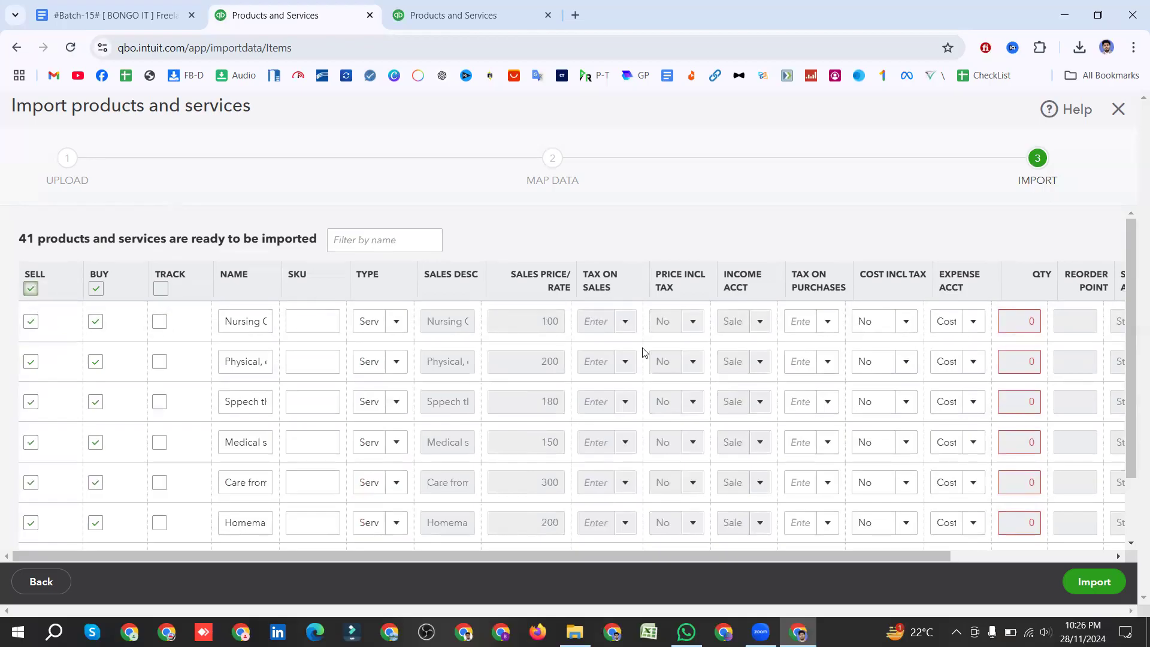
Step: Clear the quantity errors of the items from "Nursing C…" through "Volunteer…"
{"action": "left_click", "coordinate": [1026, 320]}
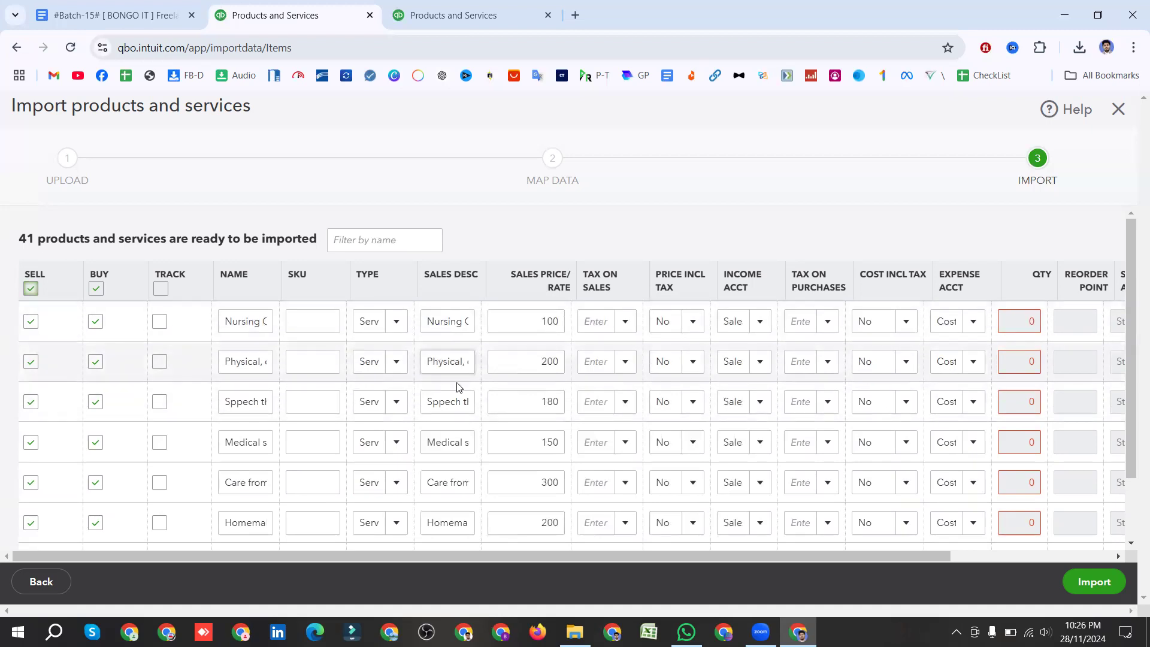
{"action": "left_click", "coordinate": [1014, 330]}
{"action": "left_click", "coordinate": [1019, 363]}
{"action": "left_click", "coordinate": [1024, 403]}
{"action": "left_click", "coordinate": [1019, 444]}
{"action": "left_click", "coordinate": [1020, 480]}
{"action": "scroll", "coordinate": [1020, 443], "scroll_direction": "down", "scroll_amount": 1}
{"action": "left_click", "coordinate": [1021, 453]}
{"action": "left_click", "coordinate": [1019, 487]}
{"action": "left_click", "coordinate": [1018, 526]}
Step: Clear the quantity errors of the items from "Vaccinatio…" through "Hearing A…"
{"action": "scroll", "coordinate": [1024, 444], "scroll_direction": "down", "scroll_amount": 3}
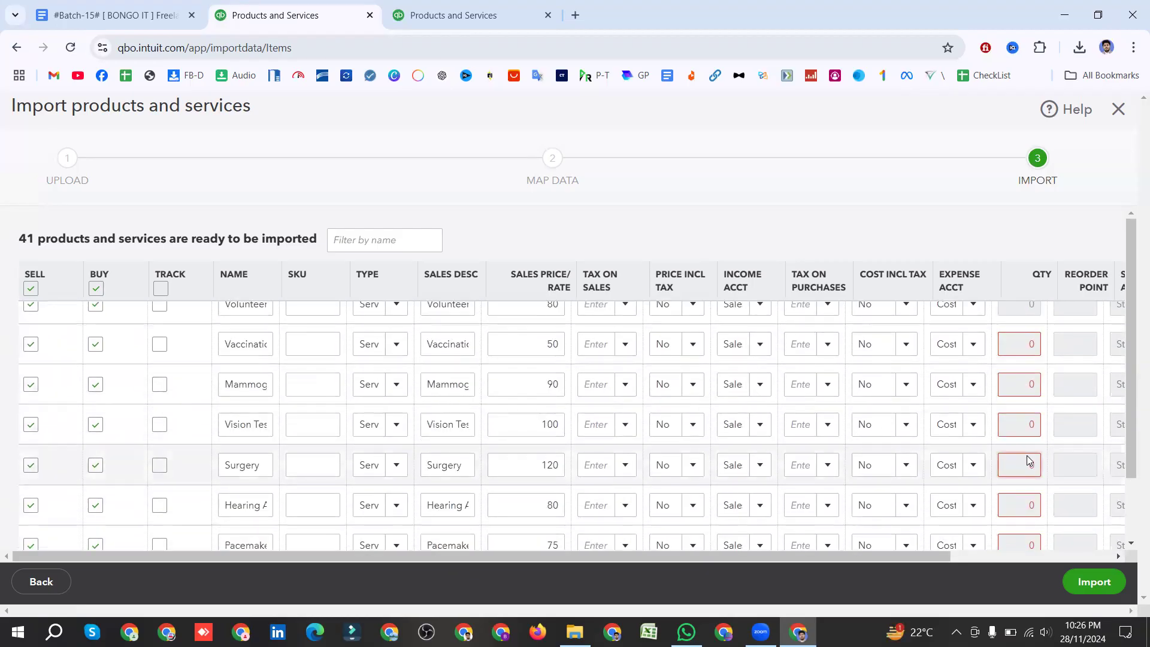
{"action": "left_click", "coordinate": [1023, 344]}
{"action": "left_click", "coordinate": [1020, 383]}
{"action": "left_click", "coordinate": [1022, 465]}
{"action": "left_click", "coordinate": [1021, 505]}
Step: Clear the quantity errors of the items from "Pacemake…" through "Check-up…"
{"action": "scroll", "coordinate": [1020, 441], "scroll_direction": "down", "scroll_amount": 2}
{"action": "left_click", "coordinate": [1021, 402]}
{"action": "left_click", "coordinate": [1021, 437]}
{"action": "left_click", "coordinate": [1025, 474]}
{"action": "left_click", "coordinate": [1012, 516]}
{"action": "scroll", "coordinate": [1016, 452], "scroll_direction": "down", "scroll_amount": 2}
{"action": "left_click", "coordinate": [1023, 486]}
{"action": "left_click", "coordinate": [1021, 416]}
{"action": "scroll", "coordinate": [1025, 449], "scroll_direction": "down", "scroll_amount": 1}
{"action": "left_click", "coordinate": [1021, 458]}
{"action": "left_click", "coordinate": [1021, 495]}
Step: Clear the quantity errors of the Fruits, "Sidewalks", "Fresh Milk" and "Pre-natal…" items
{"action": "scroll", "coordinate": [1031, 449], "scroll_direction": "down", "scroll_amount": 2}
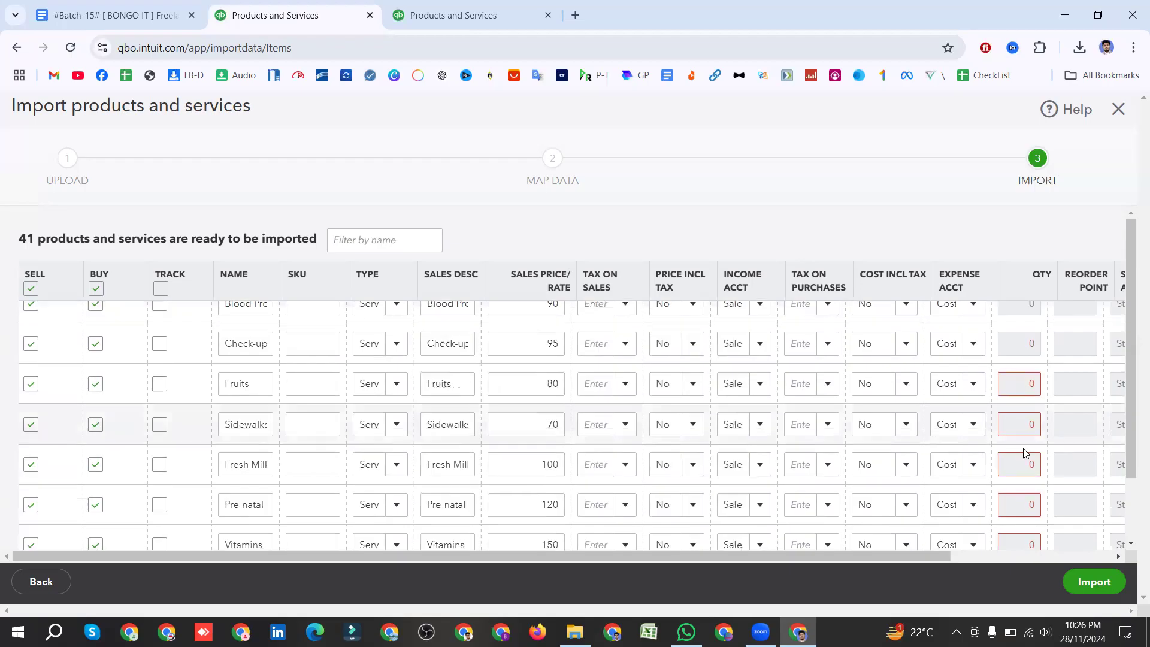
{"action": "left_click", "coordinate": [1019, 388]}
{"action": "left_click", "coordinate": [1019, 427]}
{"action": "left_click", "coordinate": [1018, 473]}
{"action": "left_click", "coordinate": [1018, 504]}
Step: Clear the quantity errors of the items from Vitamins through "Eye Glass…"
{"action": "scroll", "coordinate": [1026, 449], "scroll_direction": "down", "scroll_amount": 2}
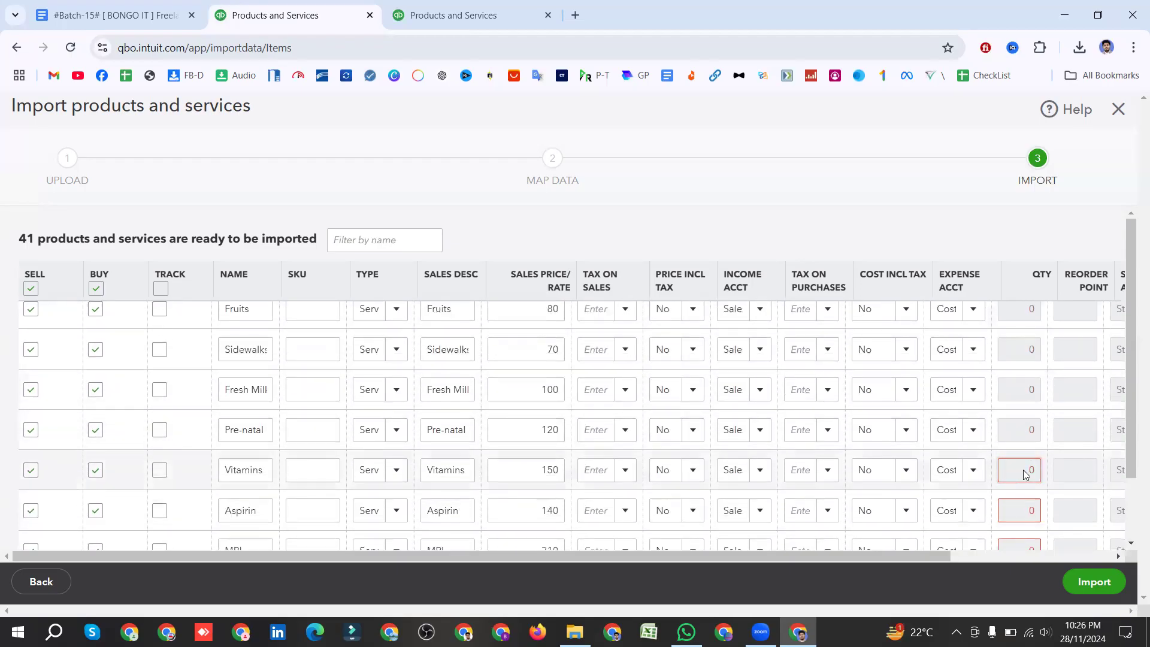
{"action": "left_click", "coordinate": [1024, 474]}
{"action": "scroll", "coordinate": [1025, 455], "scroll_direction": "down", "scroll_amount": 4}
{"action": "left_click", "coordinate": [1018, 362]}
{"action": "left_click", "coordinate": [1030, 410]}
{"action": "left_click", "coordinate": [1024, 482]}
{"action": "left_click", "coordinate": [1019, 484]}
{"action": "left_click", "coordinate": [1018, 521]}
{"action": "scroll", "coordinate": [1021, 431], "scroll_direction": "down", "scroll_amount": 3}
{"action": "left_click", "coordinate": [1016, 419]}
{"action": "left_click", "coordinate": [1020, 454]}
Step: Clear the quantity errors of the items from CAT scan through "Bandages"
{"action": "scroll", "coordinate": [1025, 420], "scroll_direction": "down", "scroll_amount": 3}
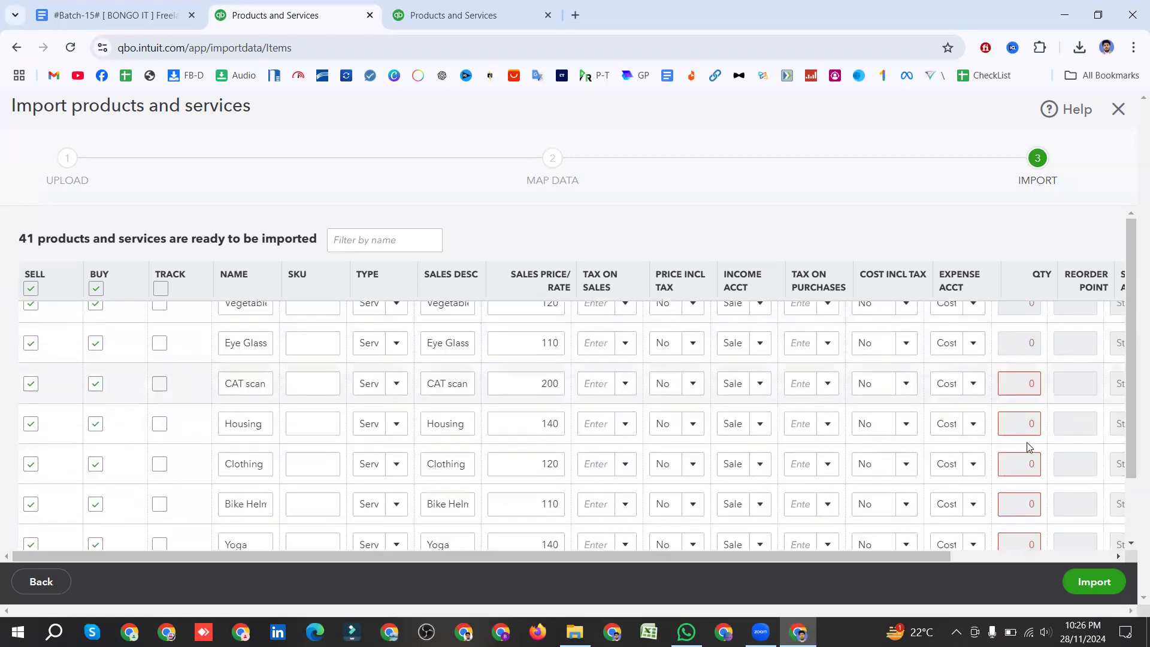
{"action": "left_click", "coordinate": [1019, 383]}
{"action": "left_click", "coordinate": [1024, 503]}
{"action": "left_click", "coordinate": [1025, 544]}
{"action": "scroll", "coordinate": [1030, 497], "scroll_direction": "down", "scroll_amount": 1}
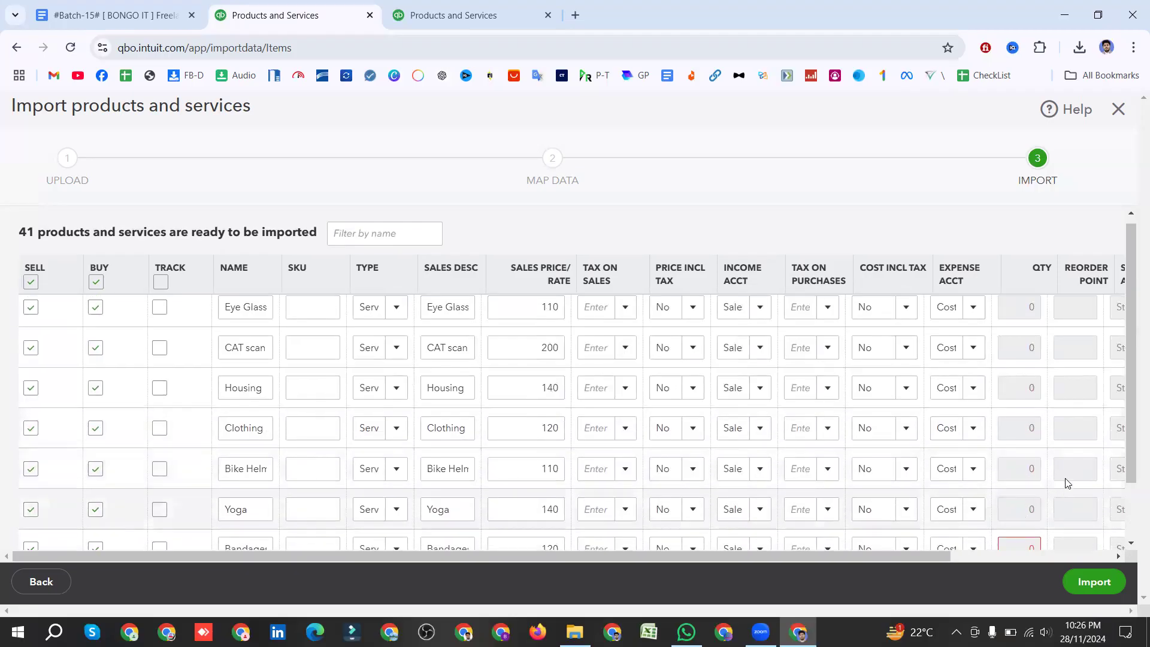
{"action": "left_click", "coordinate": [1018, 543]}
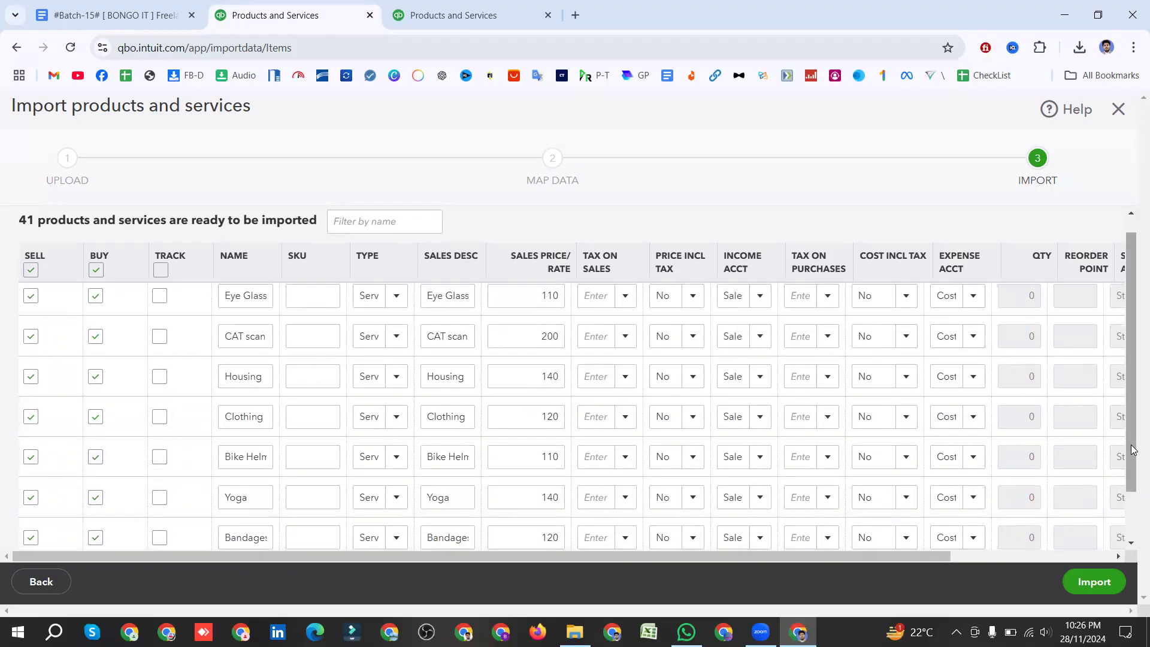
Step: Review the whole import list from first to last item for remaining flagged cells
{"action": "scroll", "coordinate": [1012, 535], "scroll_direction": "down", "scroll_amount": 1}
{"action": "scroll", "coordinate": [1002, 528], "scroll_direction": "up", "scroll_amount": 1}
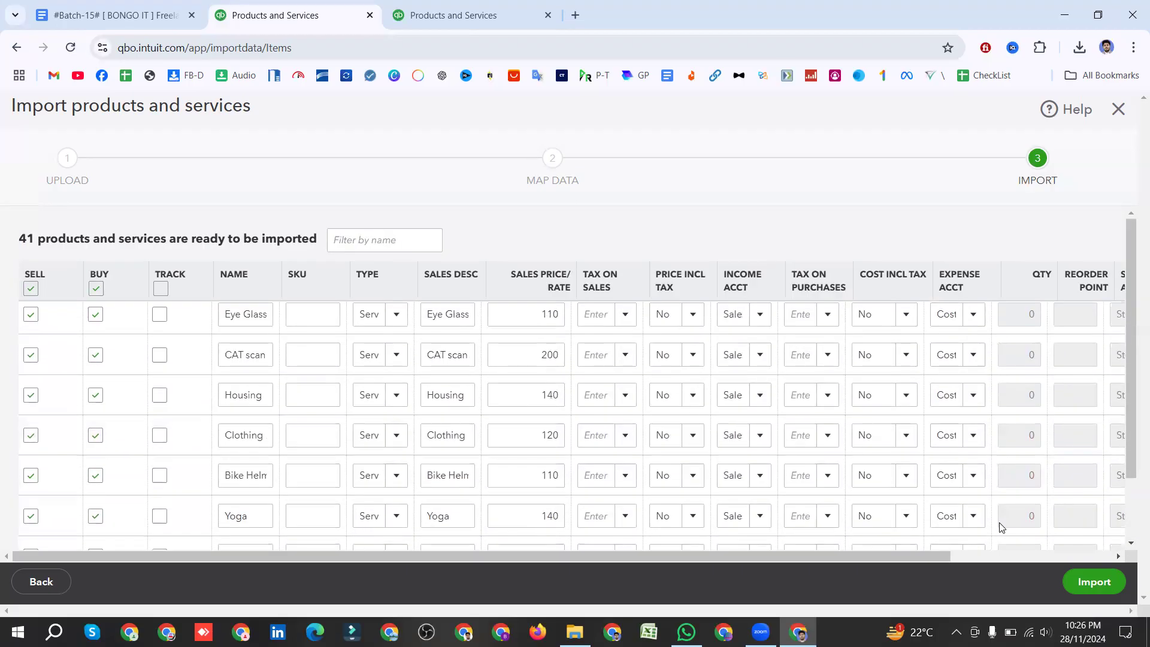
{"action": "scroll", "coordinate": [66, 349], "scroll_direction": "up", "scroll_amount": 3}
{"action": "scroll", "coordinate": [66, 349], "scroll_direction": "up", "scroll_amount": 10}
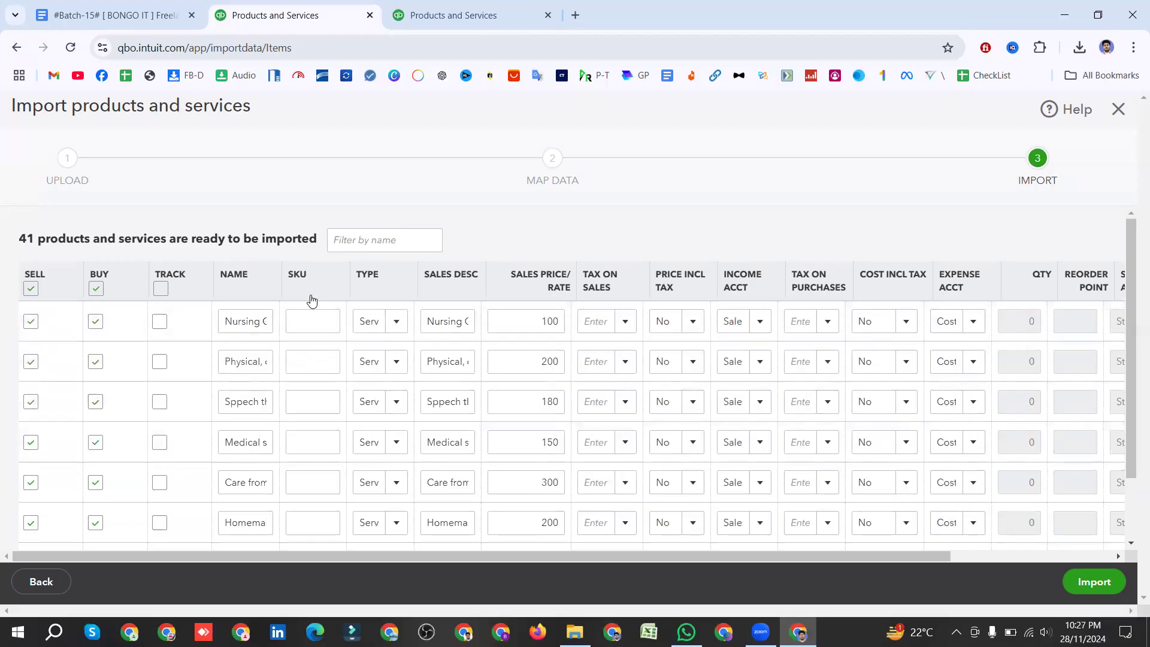
{"action": "scroll", "coordinate": [333, 313], "scroll_direction": "down", "scroll_amount": 3}
{"action": "scroll", "coordinate": [522, 377], "scroll_direction": "down", "scroll_amount": 15}
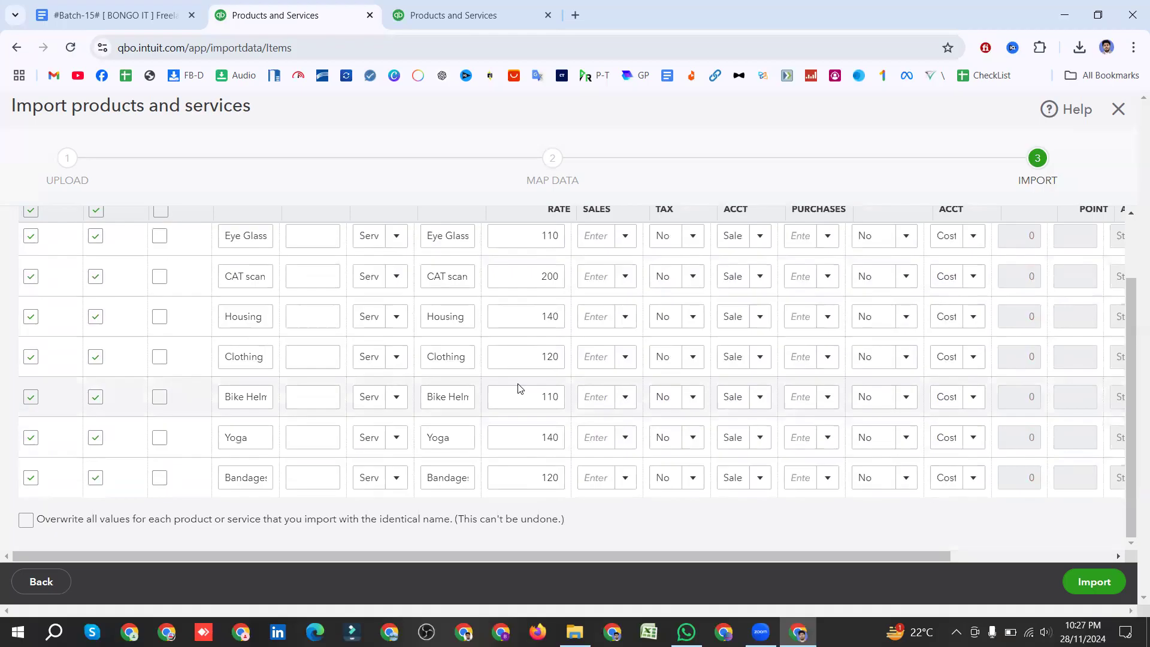
{"action": "left_click", "coordinate": [453, 6]}
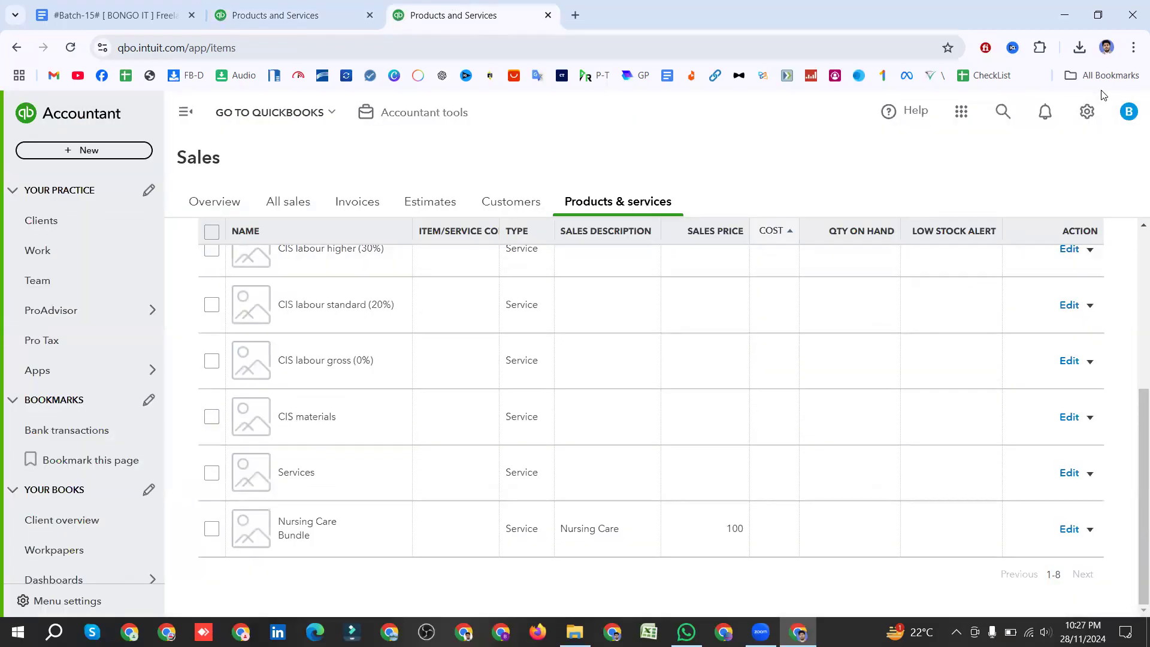
{"action": "left_click", "coordinate": [1098, 111]}
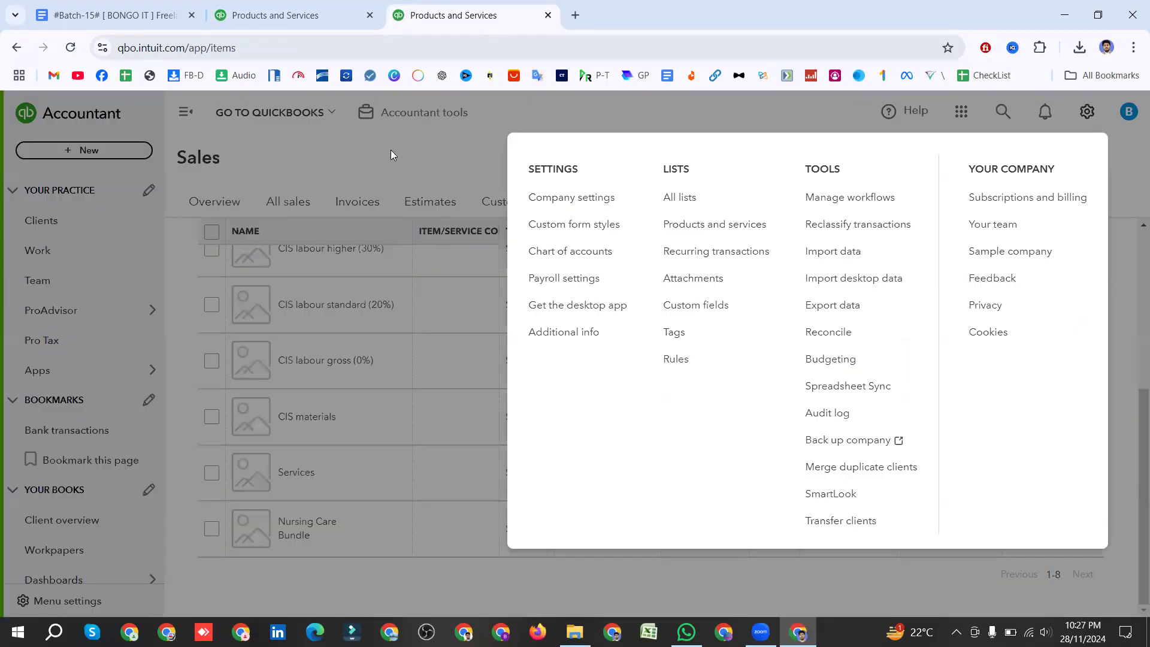
{"action": "left_click", "coordinate": [392, 155]}
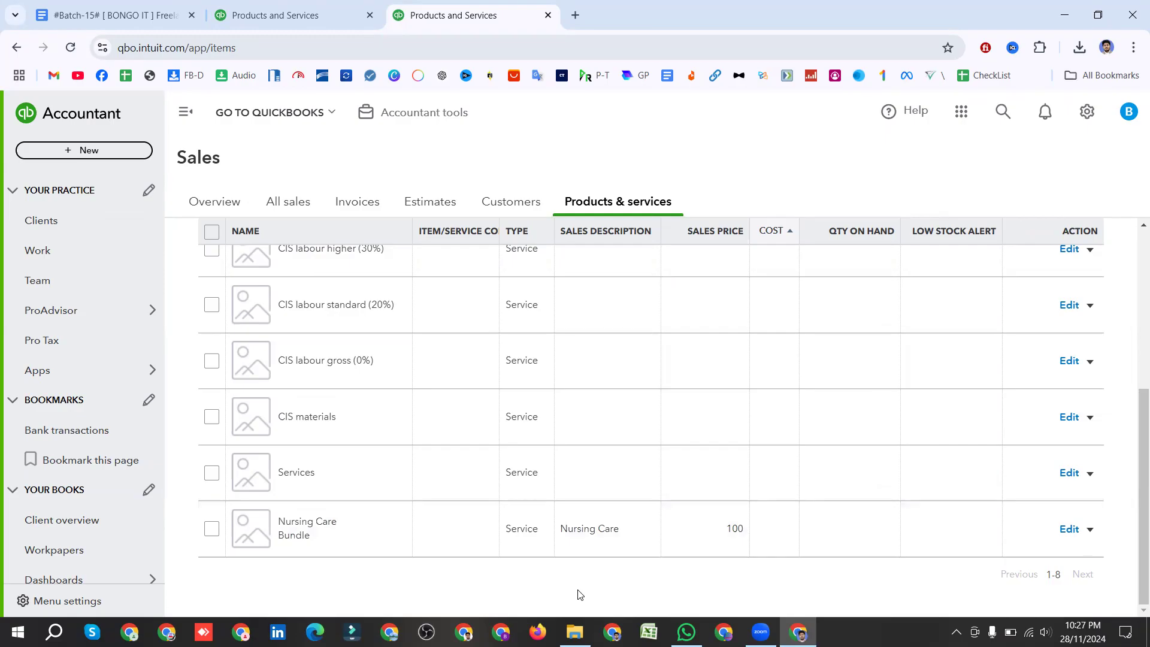
Step: Open the Product & Service List workbook in Excel and view the product list from its first row
{"action": "key", "text": "super+d"}
{"action": "left_click", "coordinate": [995, 221]}
{"action": "double_click", "coordinate": [998, 229]}
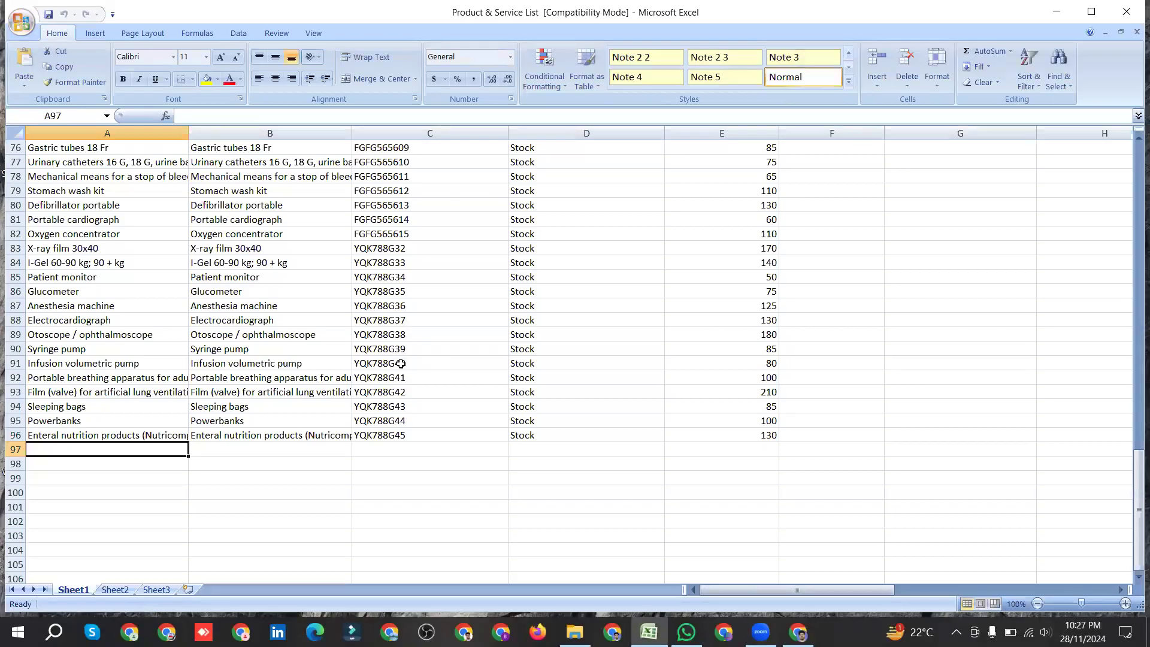
{"action": "scroll", "coordinate": [401, 363], "scroll_direction": "up", "scroll_amount": 20}
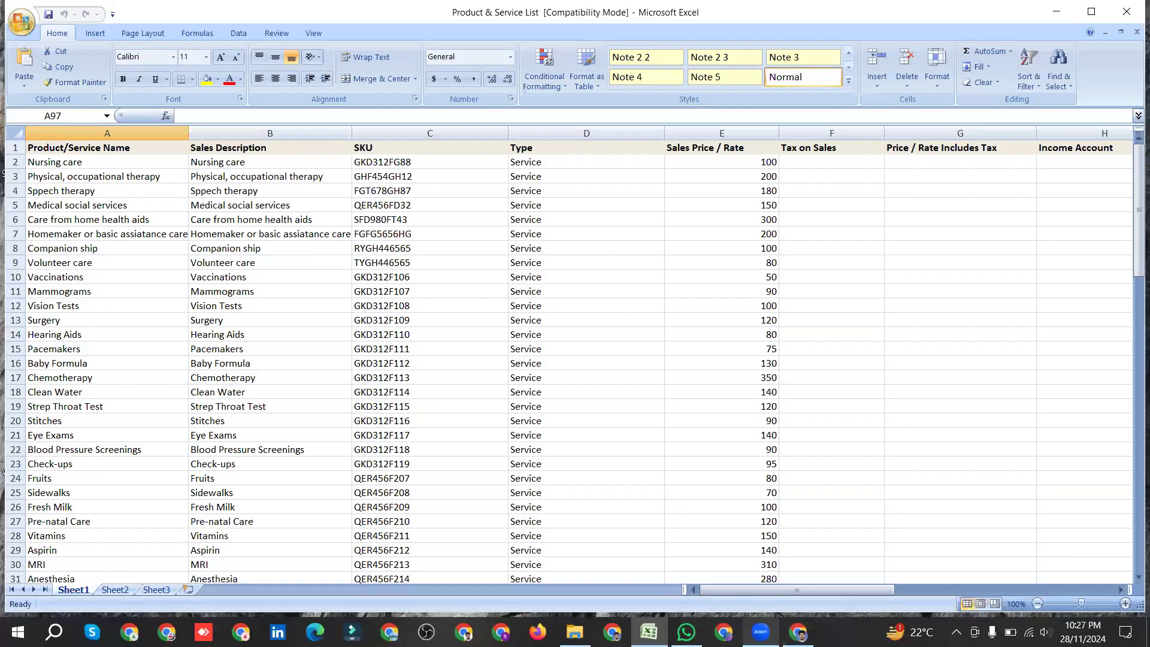
{"action": "mouse_move", "coordinate": [761, 631]}
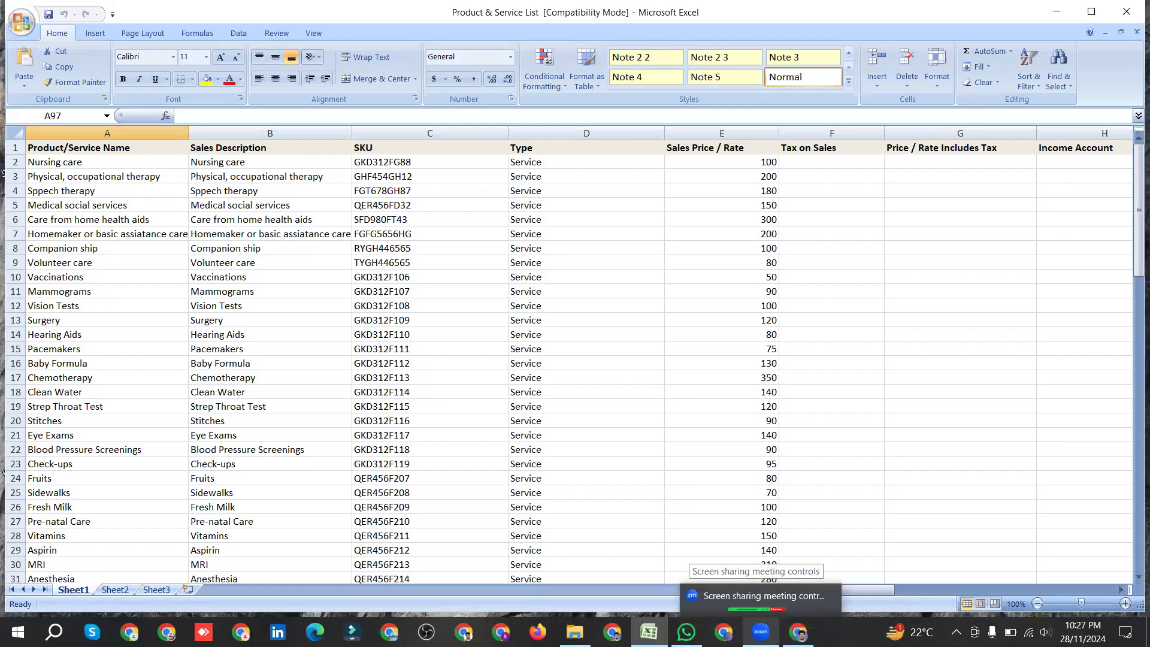
{"action": "left_click", "coordinate": [761, 600]}
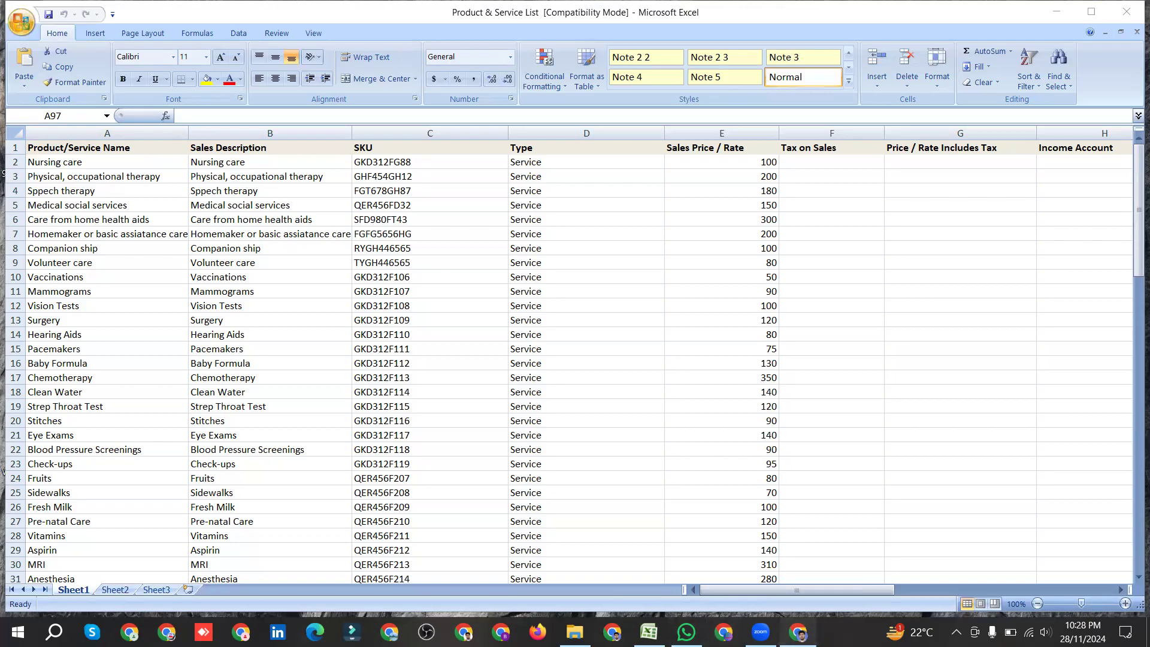
{"action": "left_click", "coordinate": [797, 631]}
{"action": "left_click", "coordinate": [302, 8]}
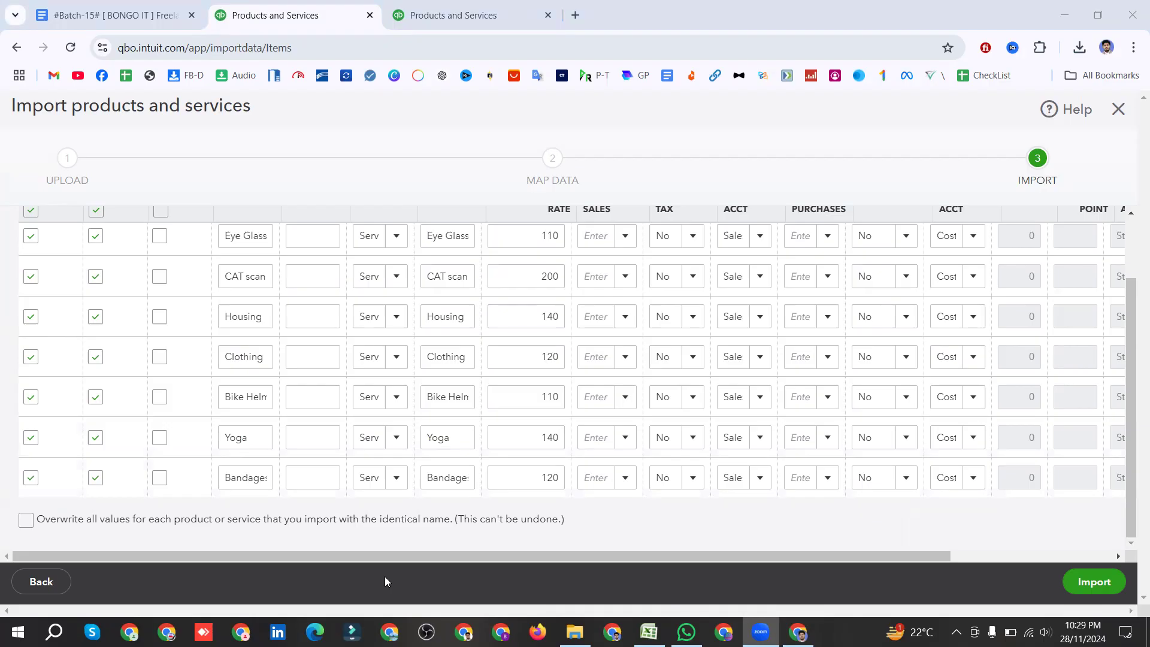
Step: Return to the Product & Service List workbook and select the SKU values in C2:C43 to review them
{"action": "left_click", "coordinate": [1064, 5]}
{"action": "left_click_drag", "start_coordinate": [365, 162], "coordinate": [395, 250]}
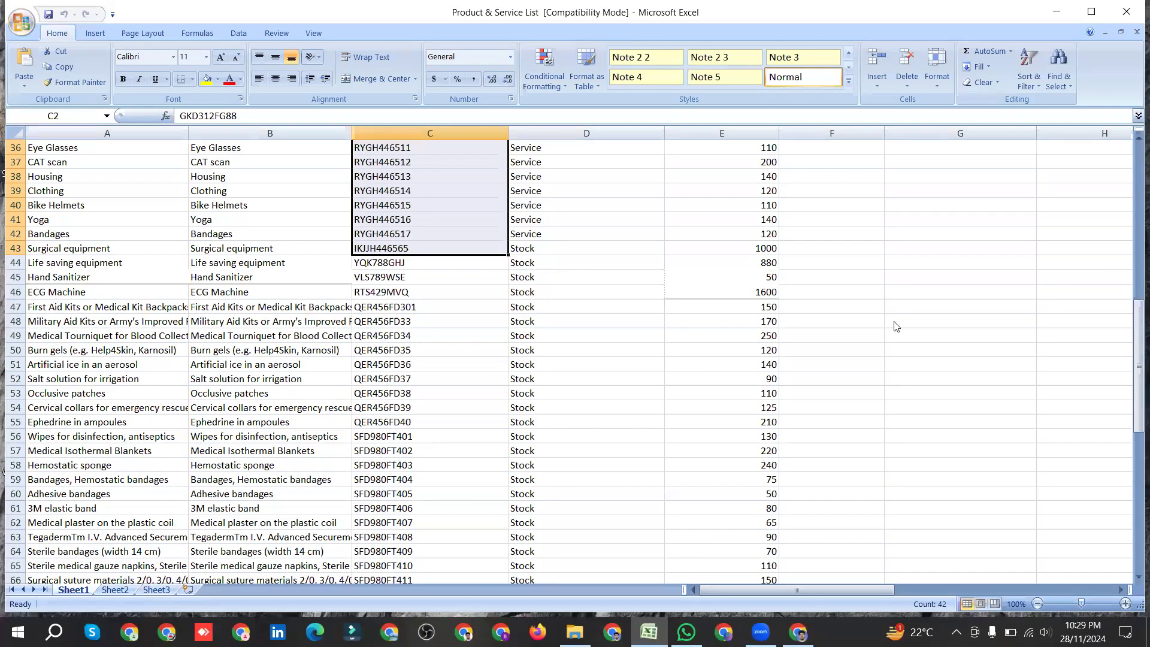
{"action": "left_click", "coordinate": [405, 246]}
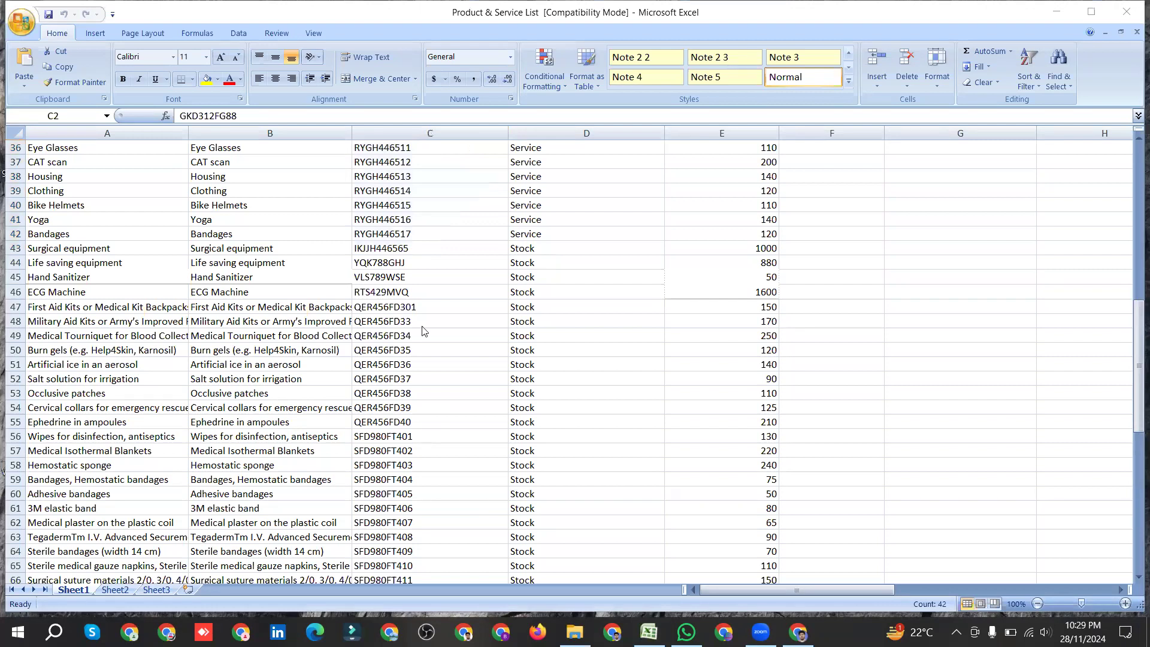
{"action": "left_click", "coordinate": [441, 251]}
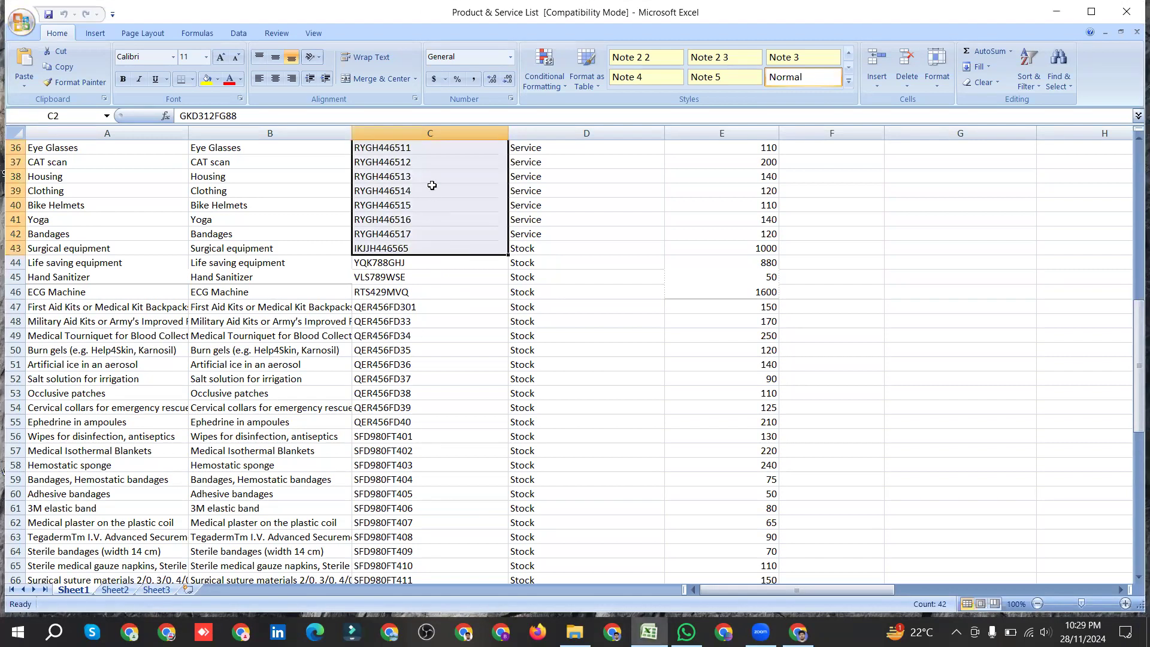
{"action": "scroll", "coordinate": [432, 185], "scroll_direction": "up", "scroll_amount": 12}
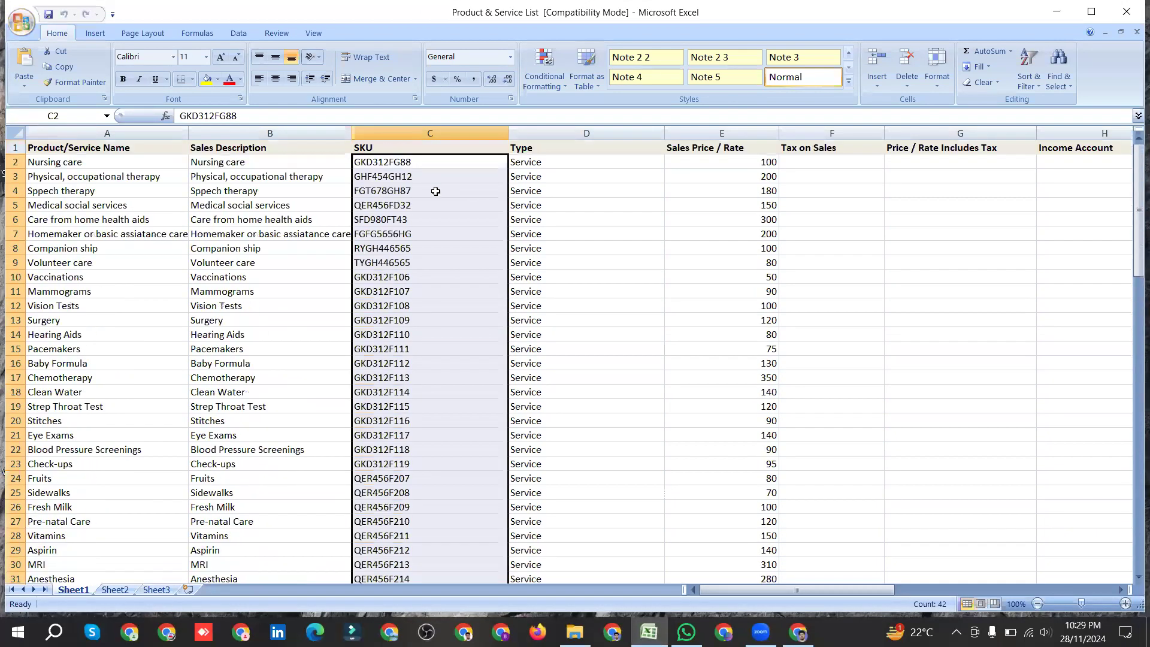
{"action": "scroll", "coordinate": [435, 191], "scroll_direction": "down", "scroll_amount": 8}
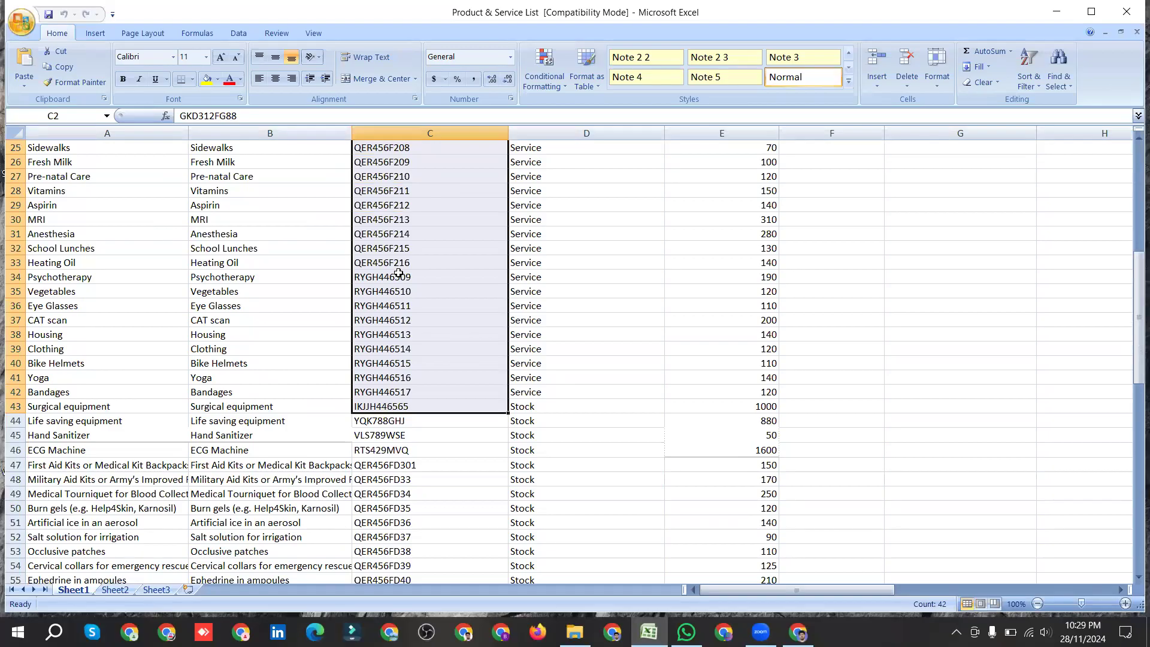
{"action": "scroll", "coordinate": [398, 273], "scroll_direction": "up", "scroll_amount": 8}
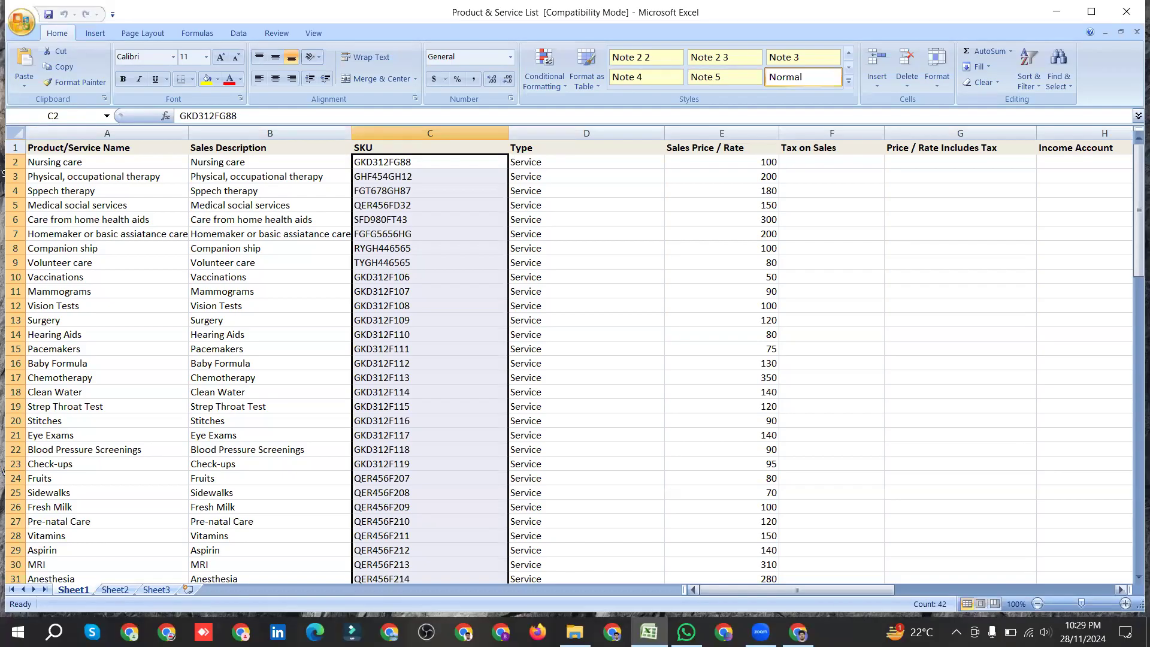
Step: Switch back to the QuickBooks import page and import the 41 products and services
{"action": "left_click", "coordinate": [798, 632]}
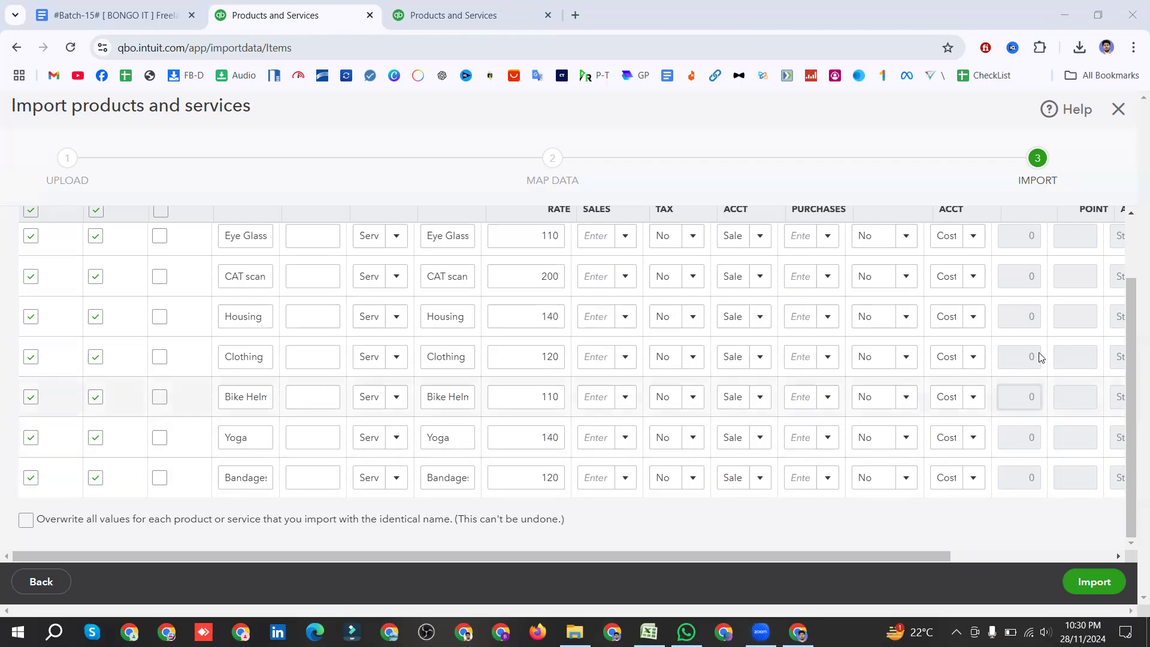
{"action": "scroll", "coordinate": [1032, 296], "scroll_direction": "down", "scroll_amount": 5}
{"action": "scroll", "coordinate": [1032, 292], "scroll_direction": "down", "scroll_amount": 5}
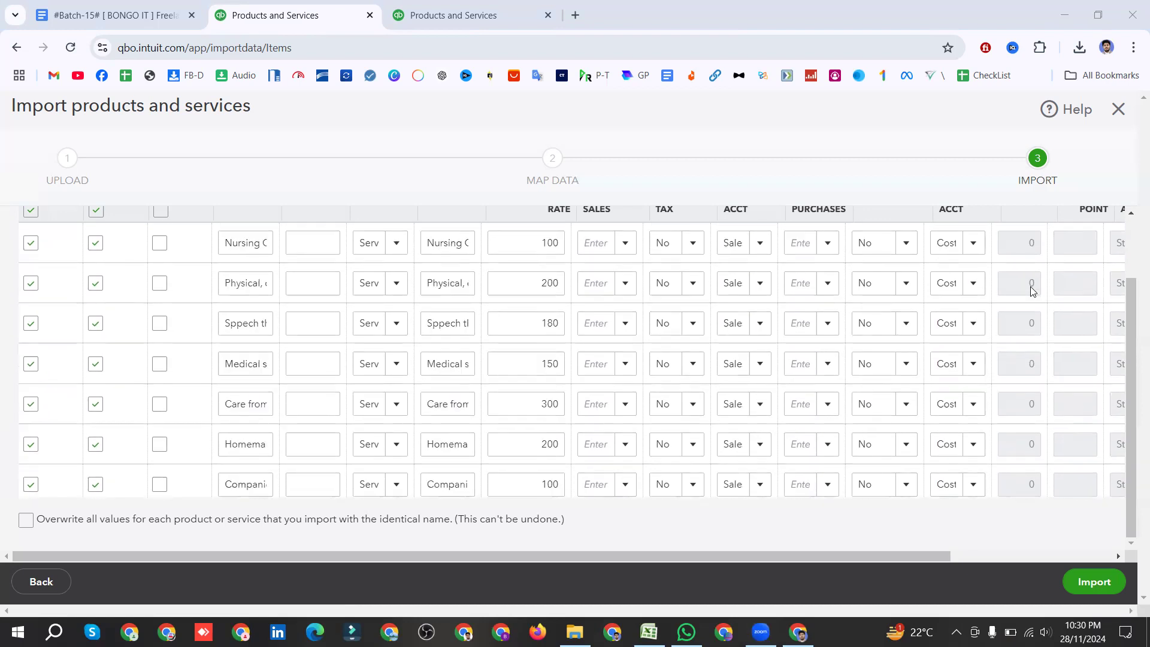
{"action": "scroll", "coordinate": [1018, 282], "scroll_direction": "up", "scroll_amount": 2}
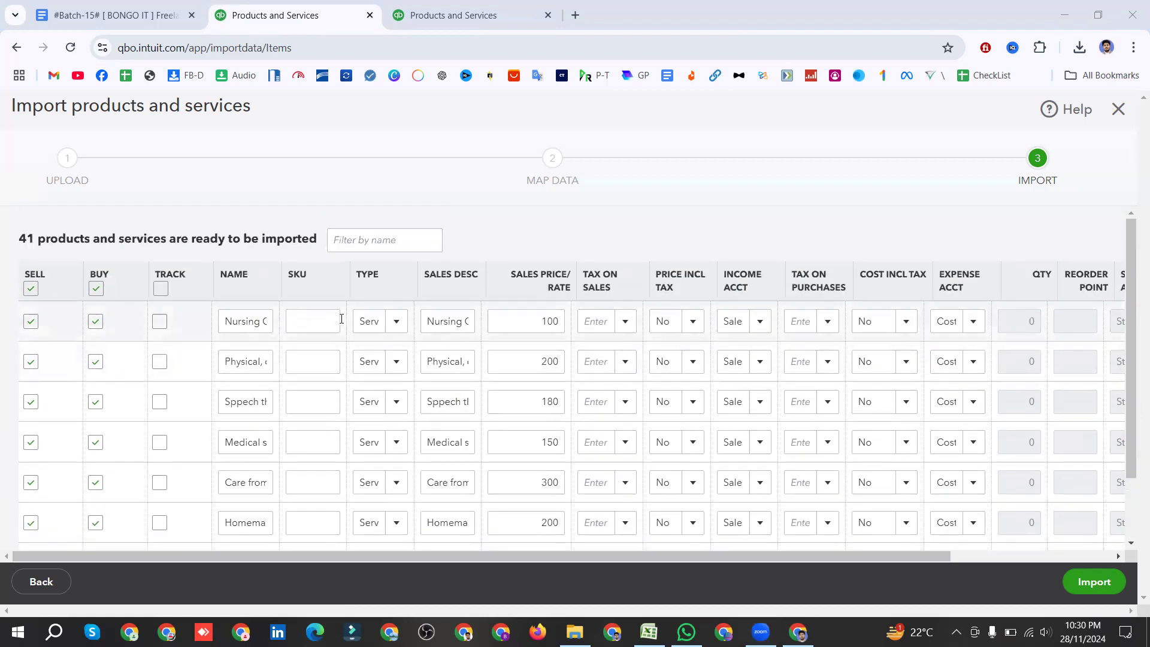
{"action": "left_click", "coordinate": [396, 327]}
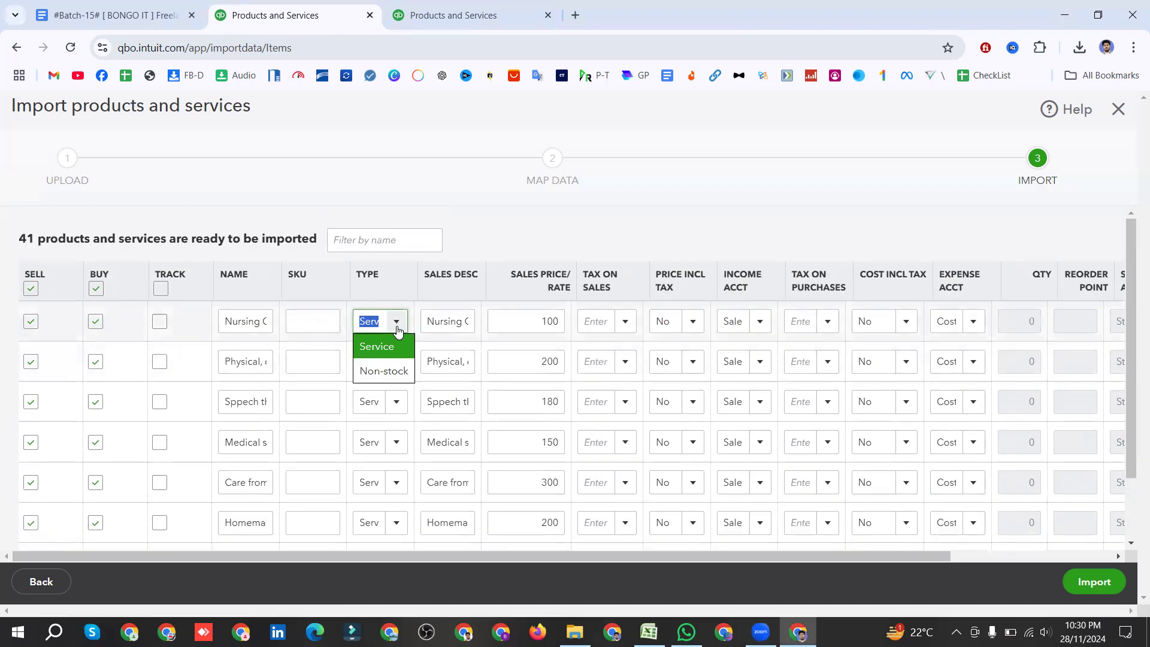
{"action": "left_click", "coordinate": [397, 329]}
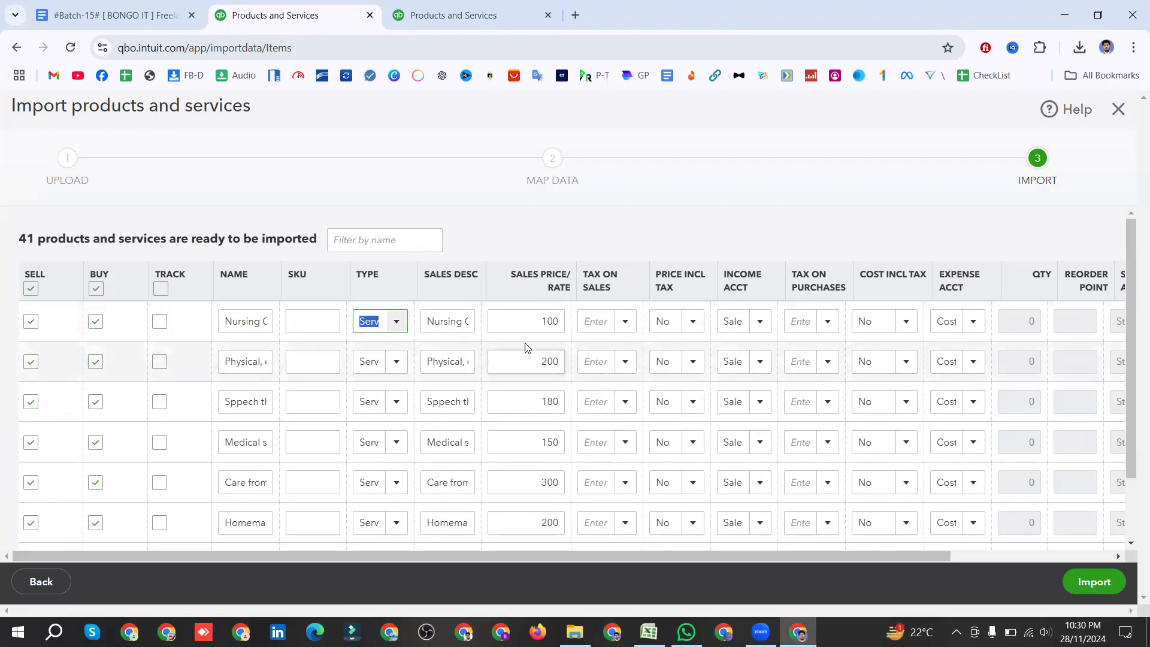
{"action": "left_click", "coordinate": [1093, 582]}
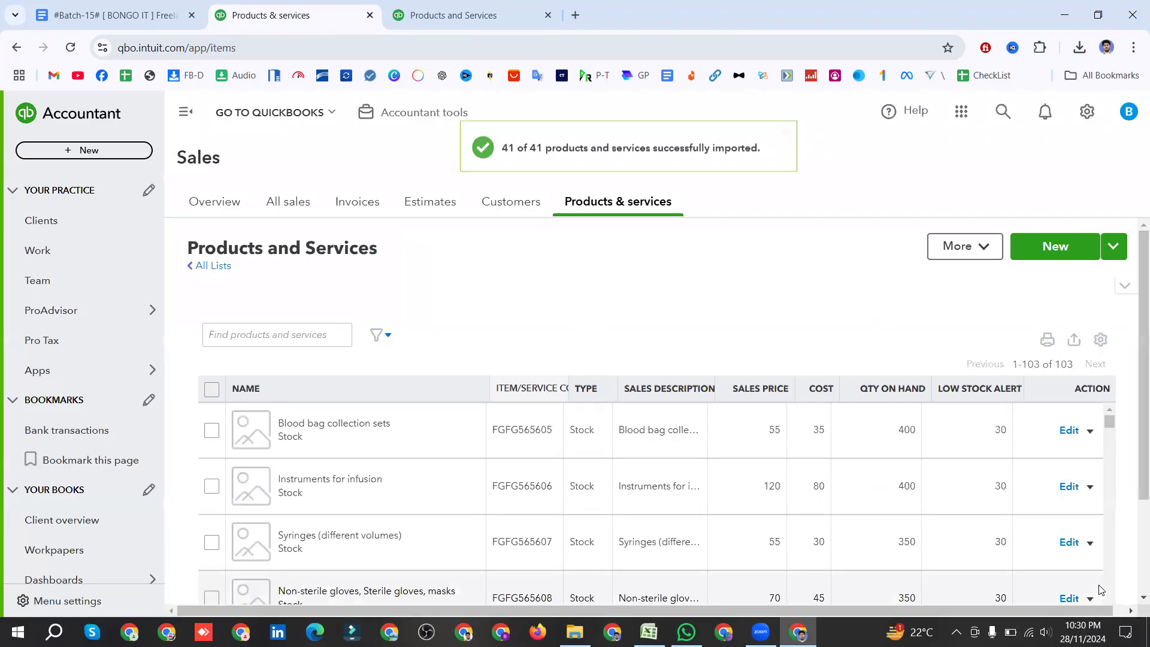
Step: Search the products and services list for "nu", and clear the search
{"action": "left_click", "coordinate": [283, 335]}
{"action": "type", "text": "nu"}
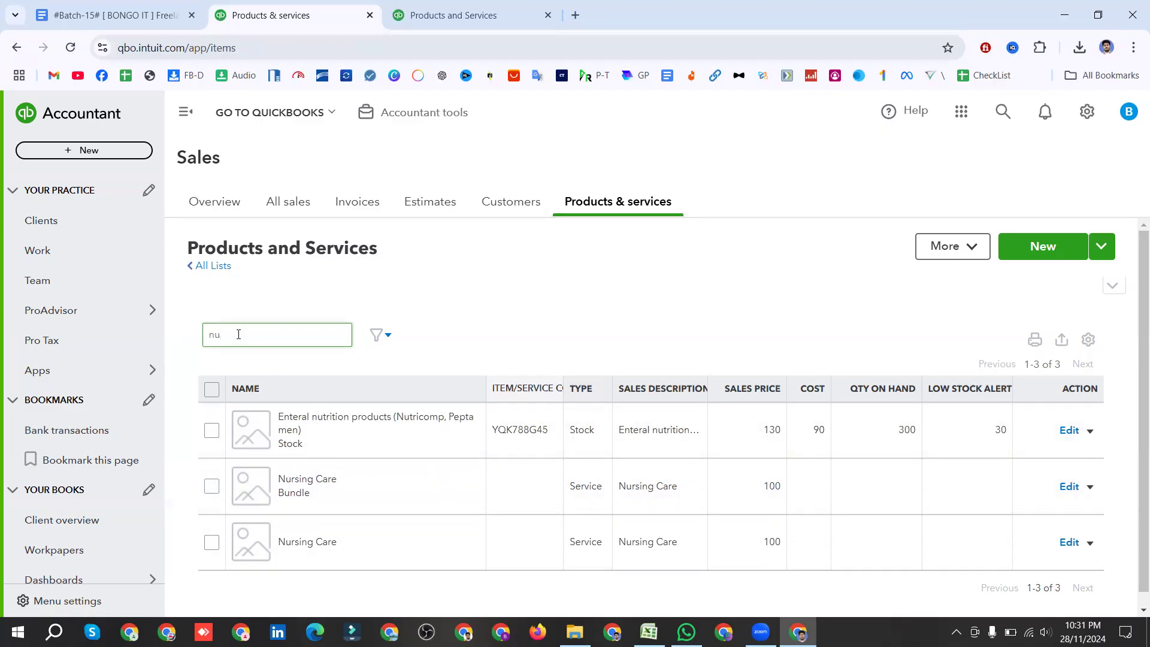
{"action": "key", "text": "BackSpace"}
{"action": "key", "text": "BackSpace"}
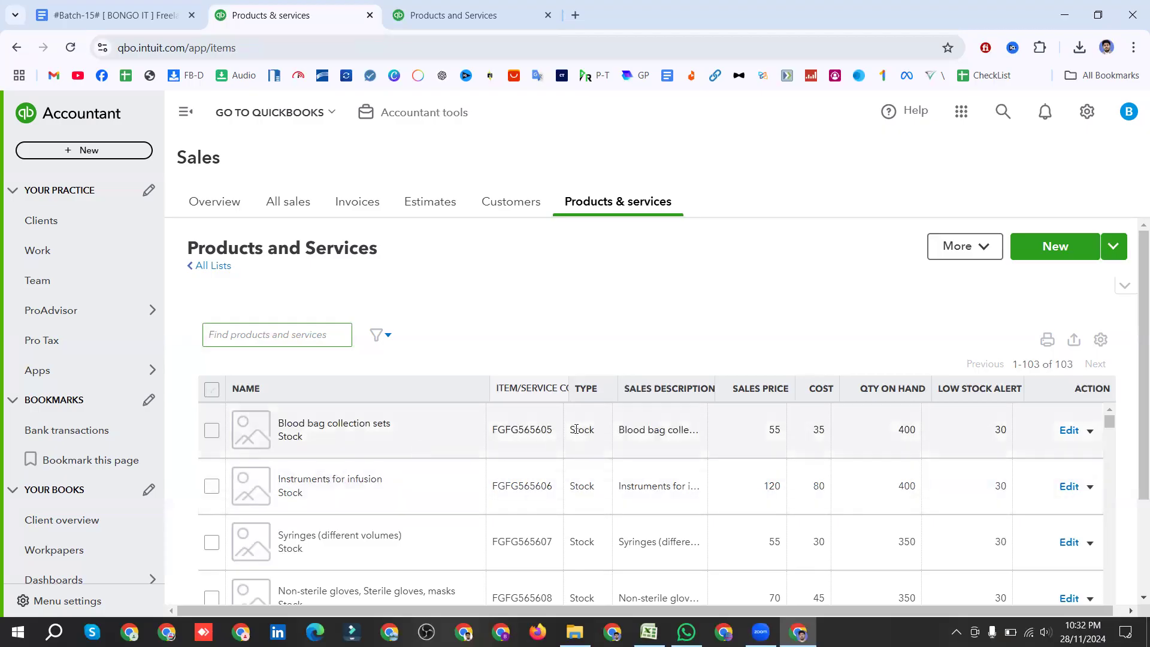
Step: Select all products and services in the list and go to its last rows
{"action": "left_click", "coordinate": [211, 390]}
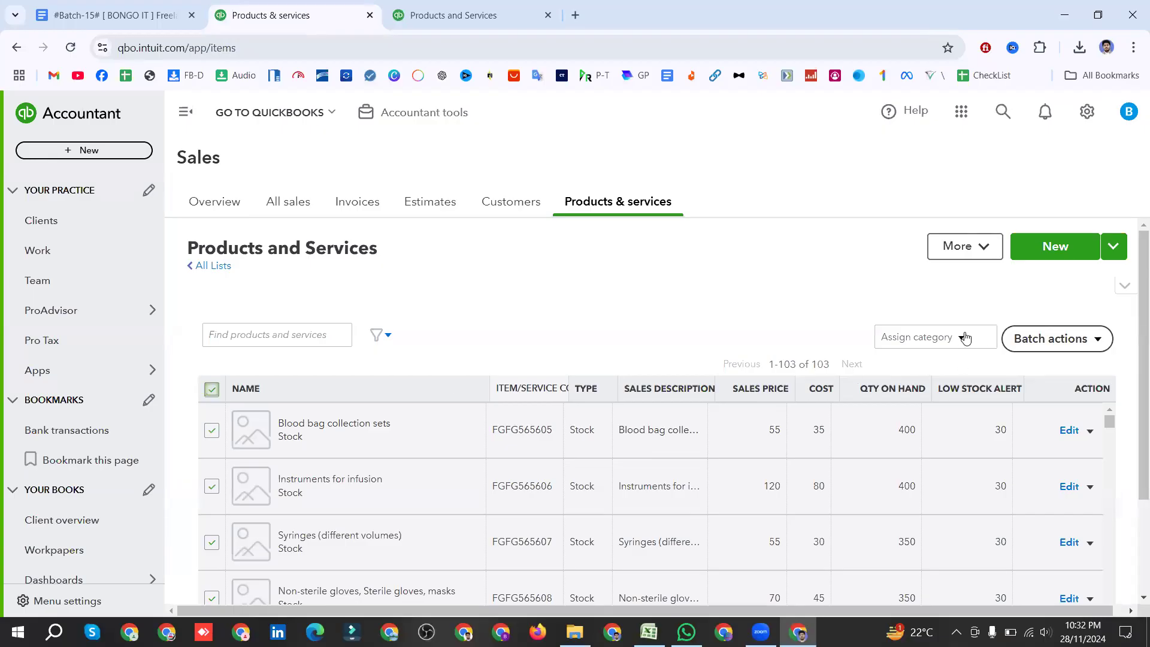
{"action": "left_click", "coordinate": [212, 390]}
{"action": "left_click", "coordinate": [213, 431]}
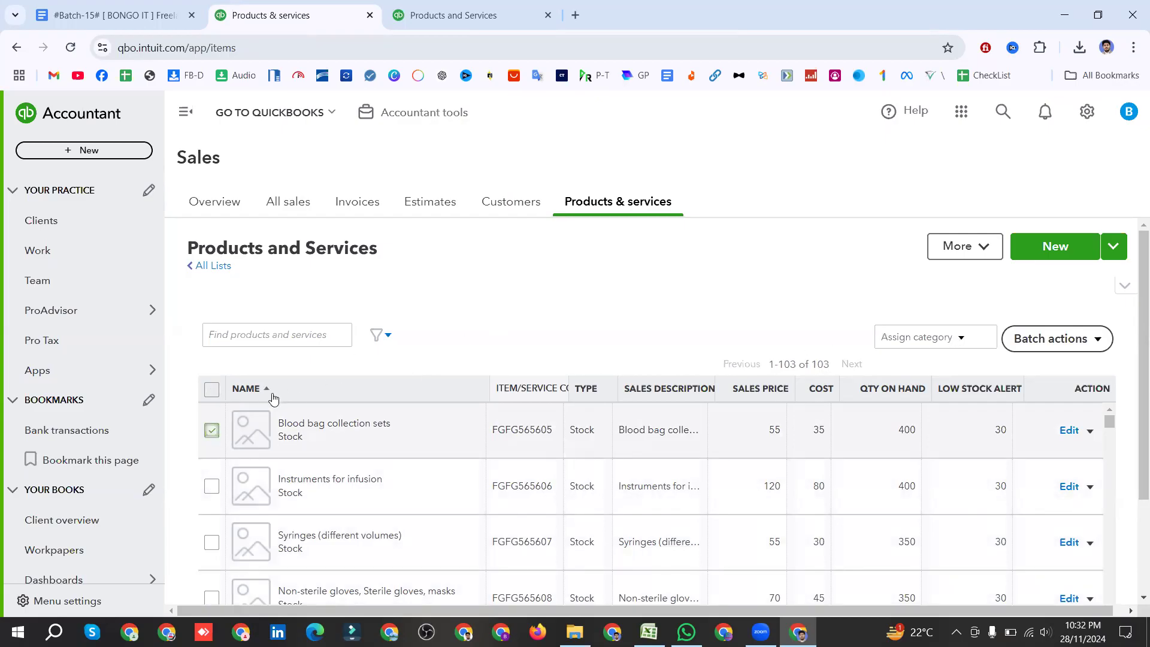
{"action": "left_click", "coordinate": [211, 389]}
{"action": "scroll", "coordinate": [473, 465], "scroll_direction": "down", "scroll_amount": 20}
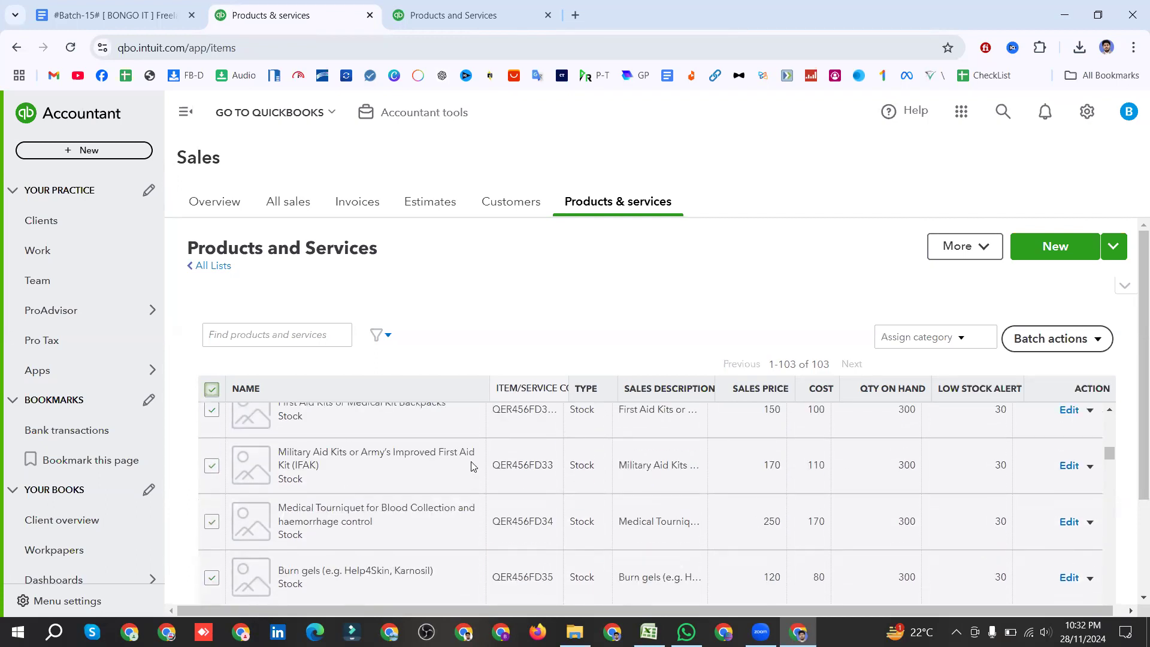
{"action": "scroll", "coordinate": [1133, 311], "scroll_direction": "down", "scroll_amount": 2}
{"action": "scroll", "coordinate": [1133, 312], "scroll_direction": "down", "scroll_amount": 1}
{"action": "scroll", "coordinate": [656, 446], "scroll_direction": "down", "scroll_amount": 15}
{"action": "scroll", "coordinate": [617, 432], "scroll_direction": "down", "scroll_amount": 12}
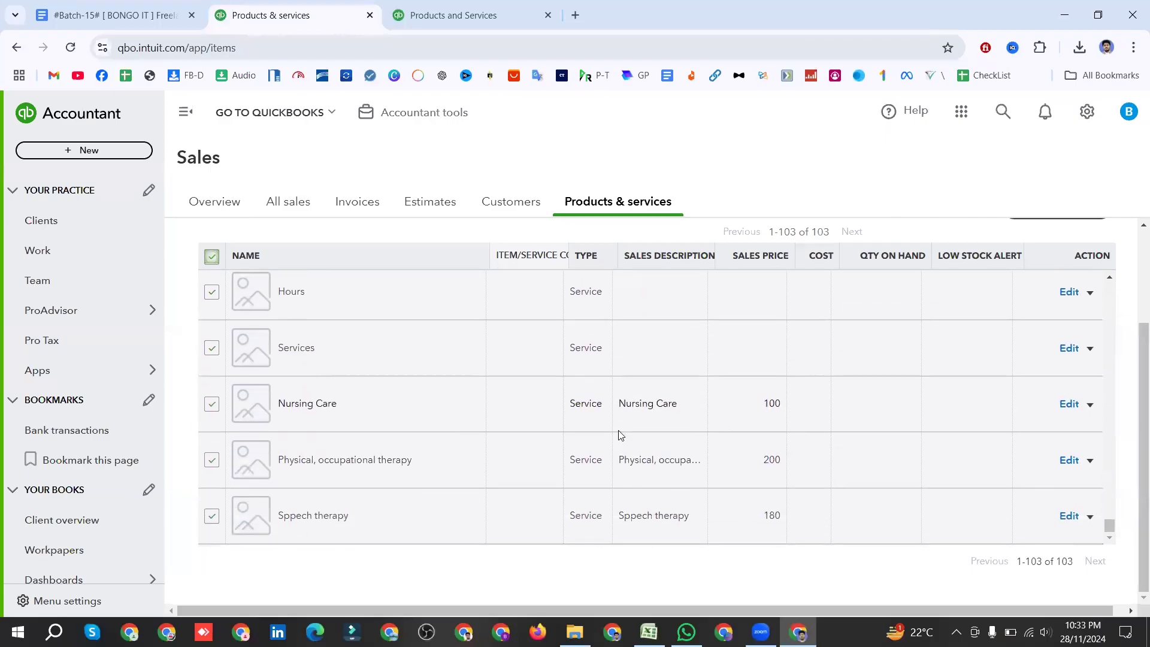
Step: Deselect the Services, Nursing Care, Hours, CIS labour higher (30%) and CIS labour standard (20%) items
{"action": "left_click", "coordinate": [211, 350]}
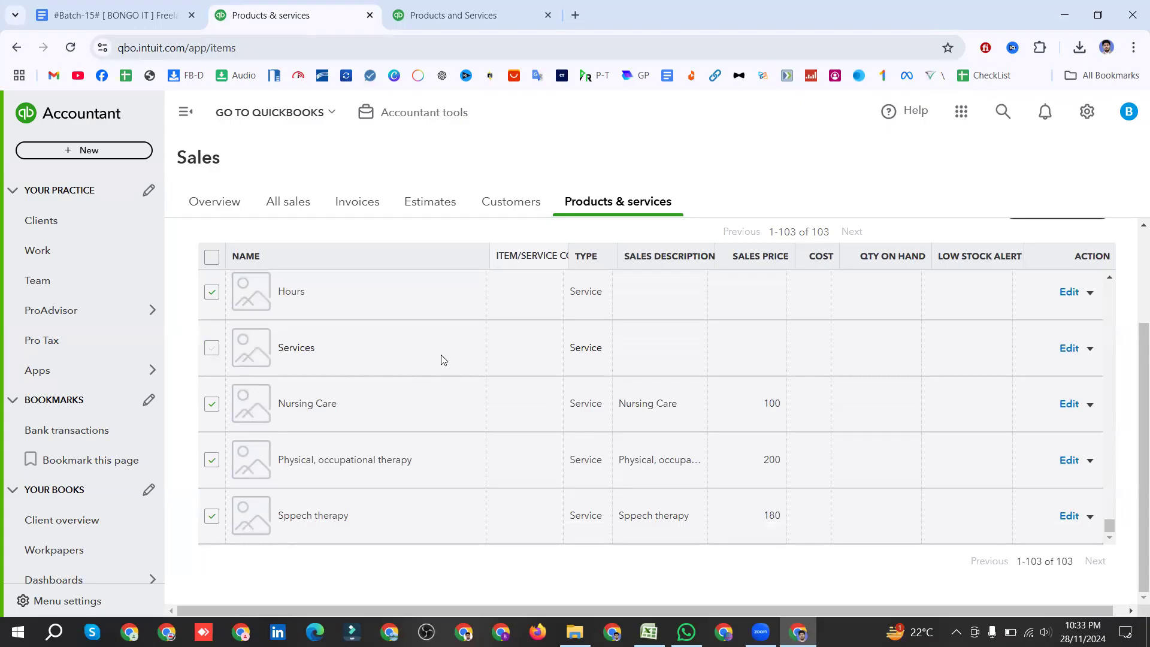
{"action": "left_click", "coordinate": [213, 414]}
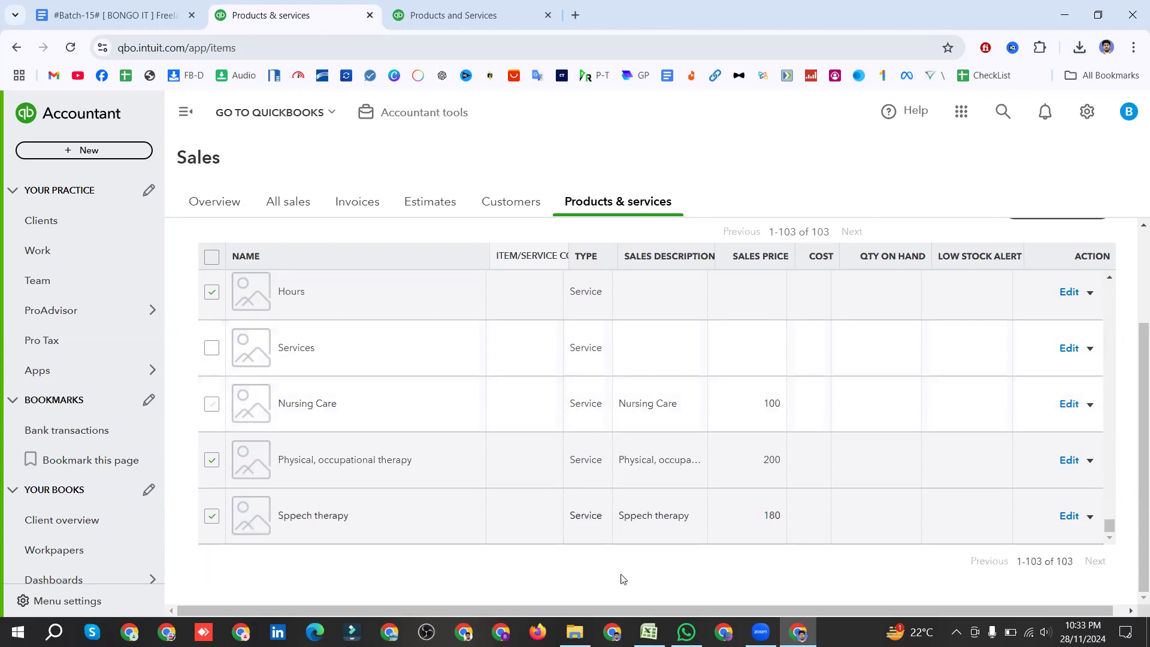
{"action": "scroll", "coordinate": [211, 409], "scroll_direction": "up", "scroll_amount": 3}
{"action": "left_click", "coordinate": [211, 443]}
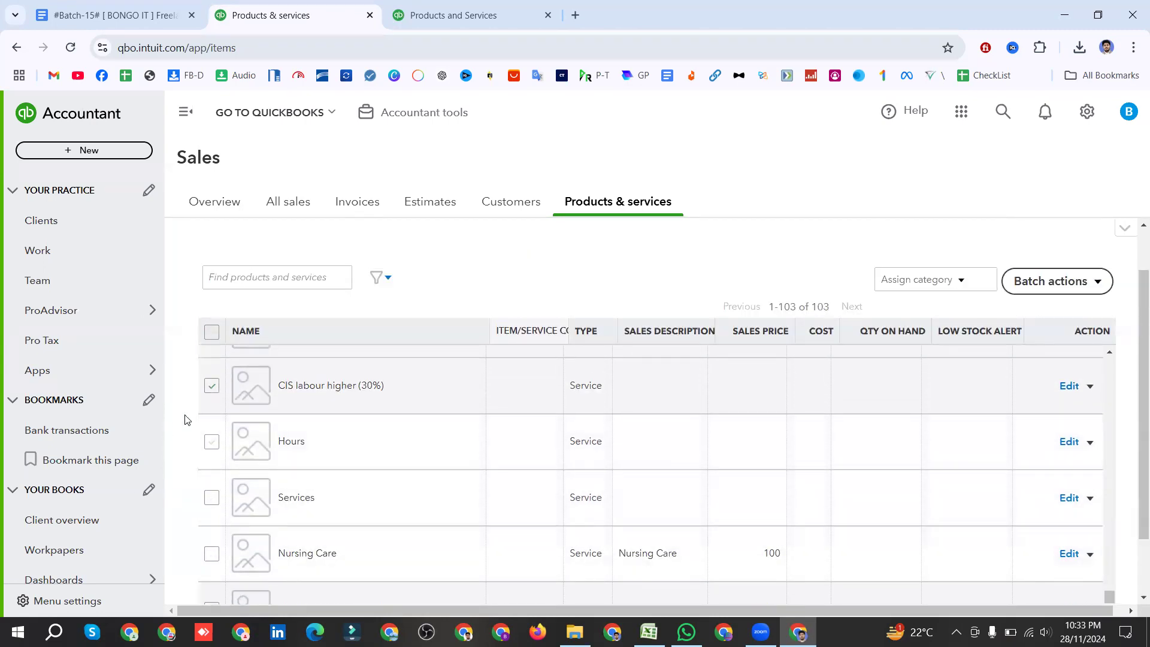
{"action": "left_click", "coordinate": [211, 385]}
{"action": "scroll", "coordinate": [241, 474], "scroll_direction": "up", "scroll_amount": 1}
{"action": "left_click", "coordinate": [212, 460]}
{"action": "left_click", "coordinate": [212, 405]}
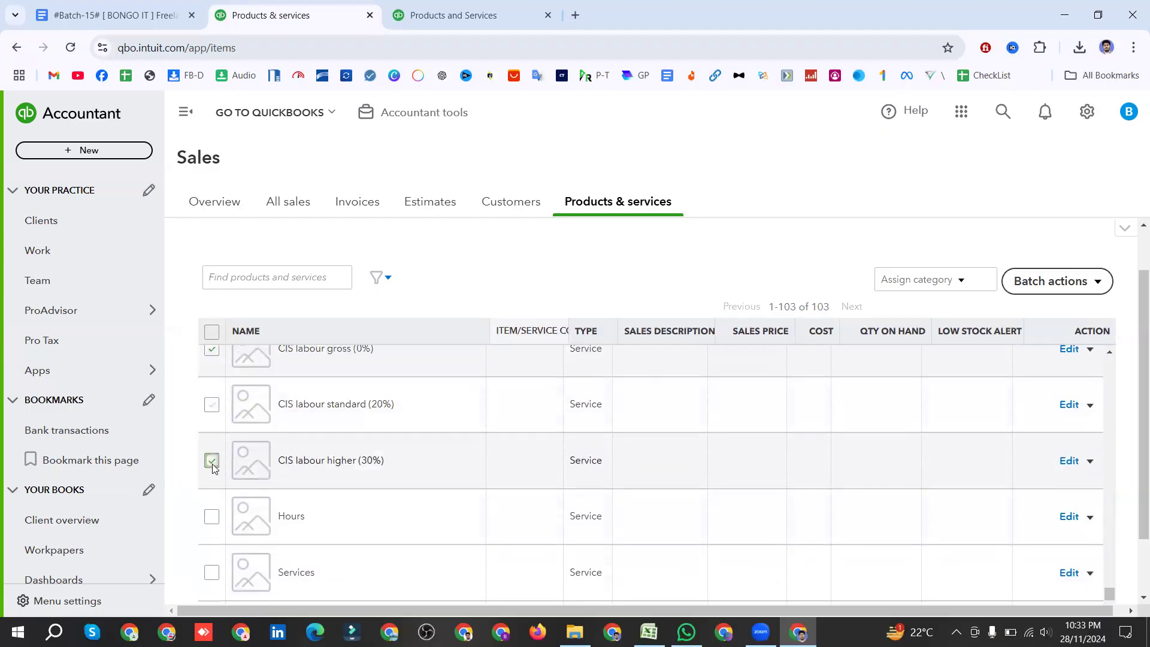
Step: Deselect CIS labour gross (0%), CIS materials and the Nursing Care bundle
{"action": "scroll", "coordinate": [254, 524], "scroll_direction": "up", "scroll_amount": 3}
{"action": "left_click", "coordinate": [212, 497]}
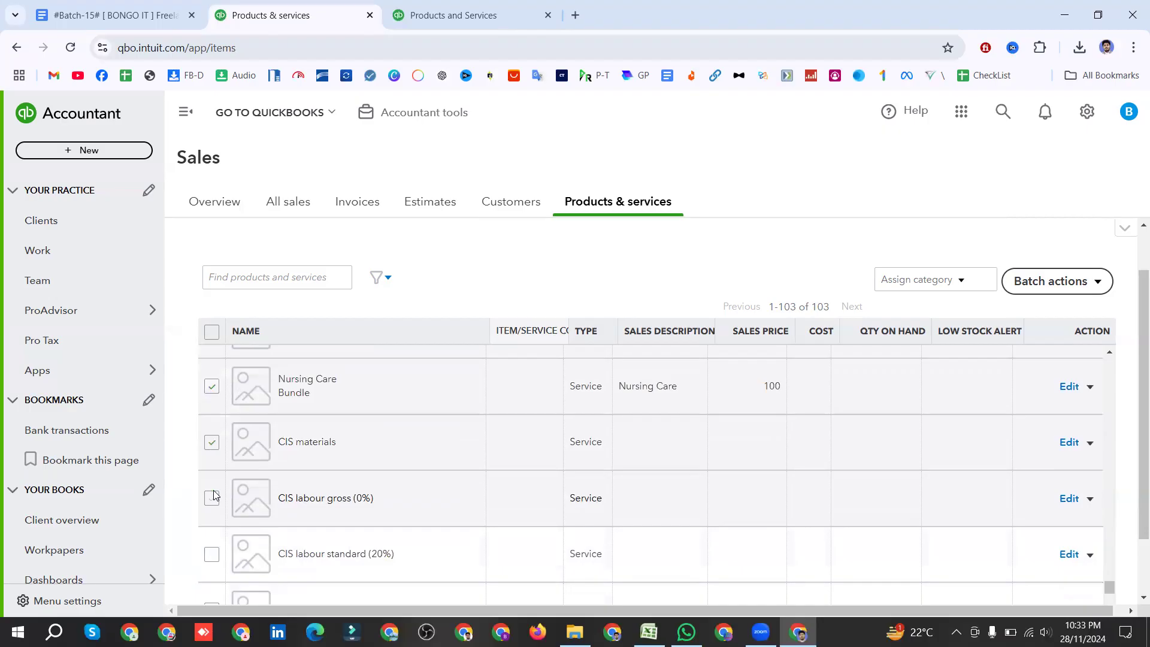
{"action": "left_click", "coordinate": [211, 442]}
{"action": "left_click", "coordinate": [212, 385]}
{"action": "scroll", "coordinate": [275, 443], "scroll_direction": "up", "scroll_amount": 2}
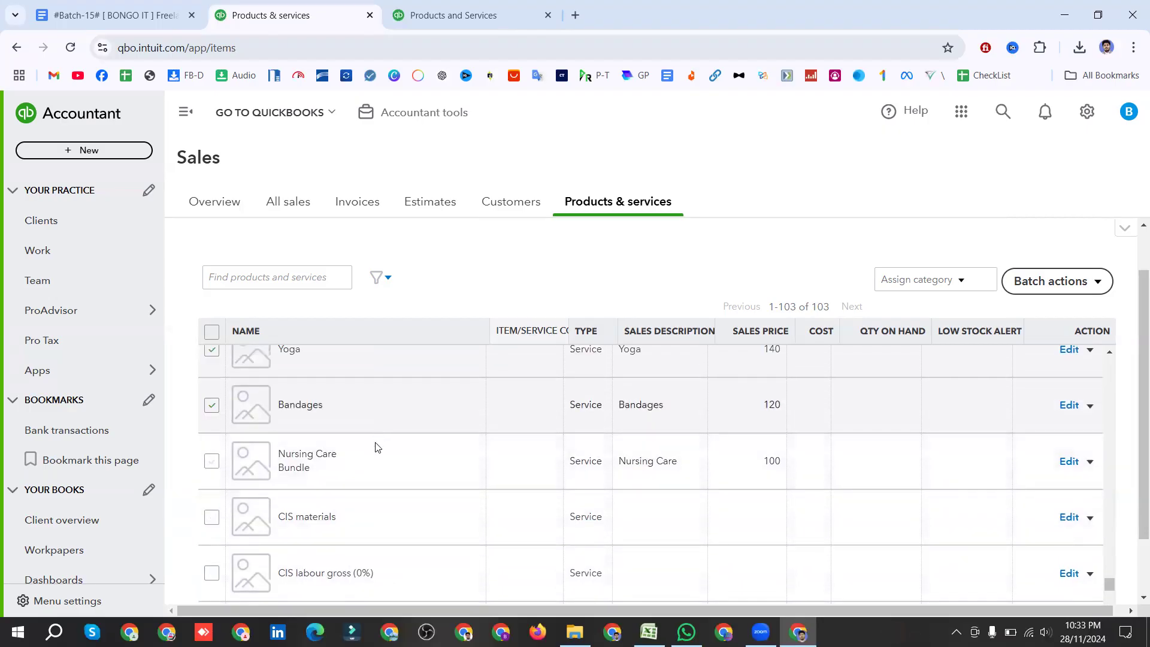
Step: Deselect the stock items from Life saving equipment (YQK788GHJ) back to Portable breathing apparatus (YQK788G41)
{"action": "scroll", "coordinate": [315, 436], "scroll_direction": "up", "scroll_amount": 1}
{"action": "scroll", "coordinate": [316, 436], "scroll_direction": "up", "scroll_amount": 8}
{"action": "scroll", "coordinate": [569, 467], "scroll_direction": "up", "scroll_amount": 14}
{"action": "scroll", "coordinate": [570, 471], "scroll_direction": "up", "scroll_amount": 10}
{"action": "scroll", "coordinate": [570, 471], "scroll_direction": "up", "scroll_amount": 7}
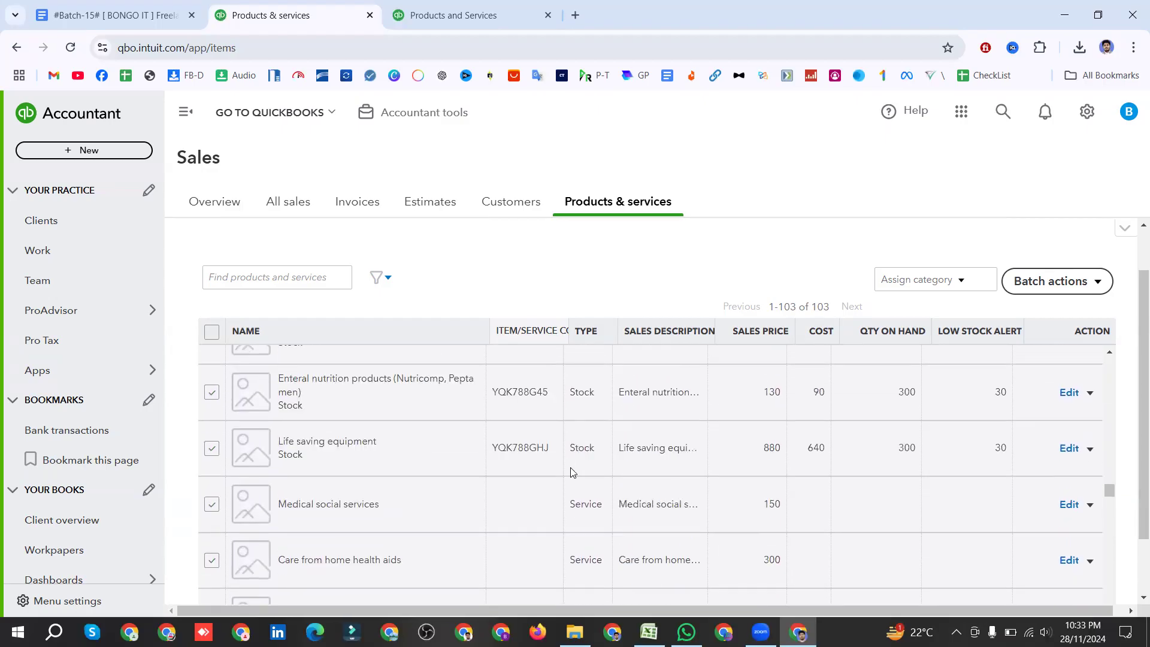
{"action": "left_click", "coordinate": [212, 448]}
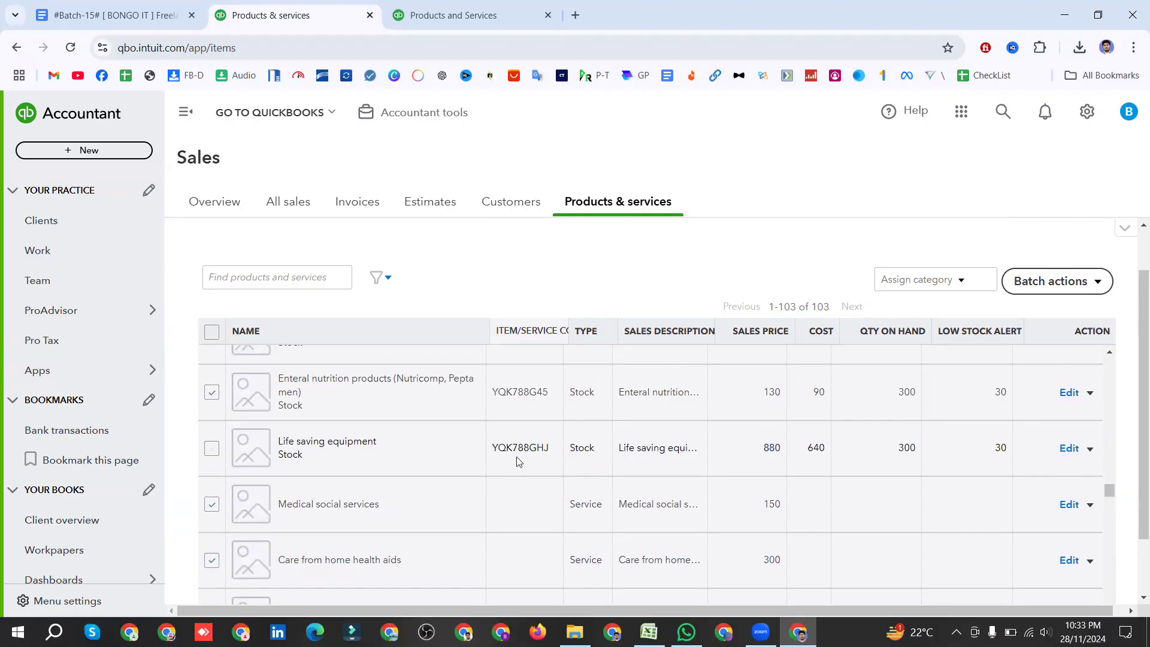
{"action": "left_click", "coordinate": [213, 393]}
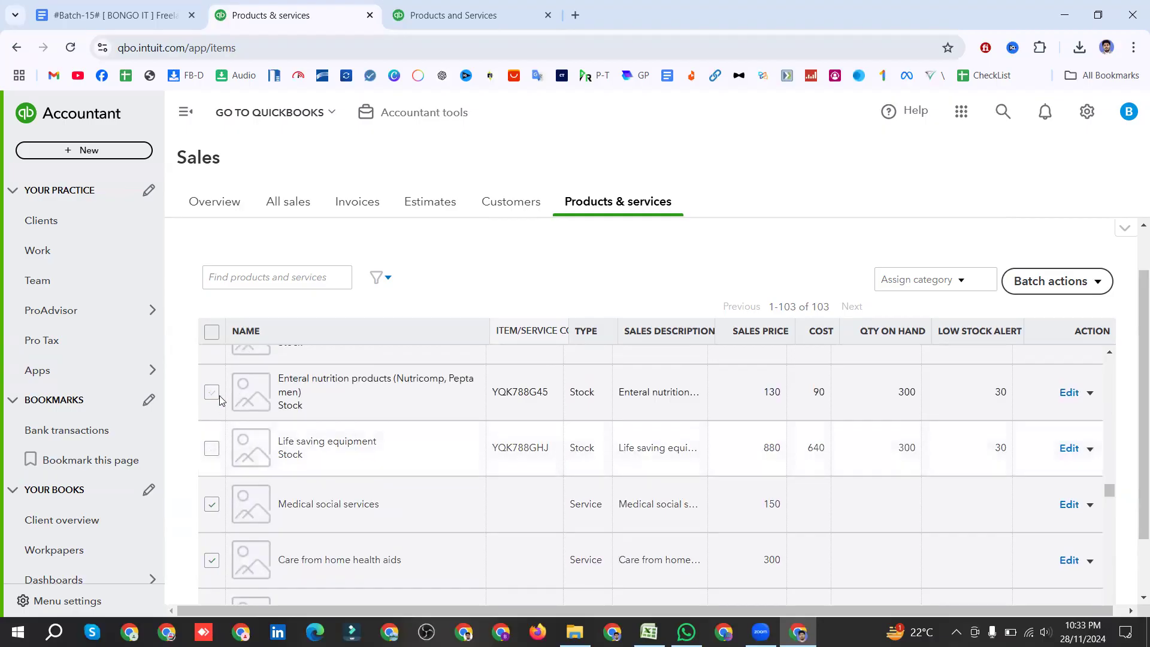
{"action": "scroll", "coordinate": [221, 400], "scroll_direction": "up", "scroll_amount": 2}
{"action": "left_click", "coordinate": [211, 411]}
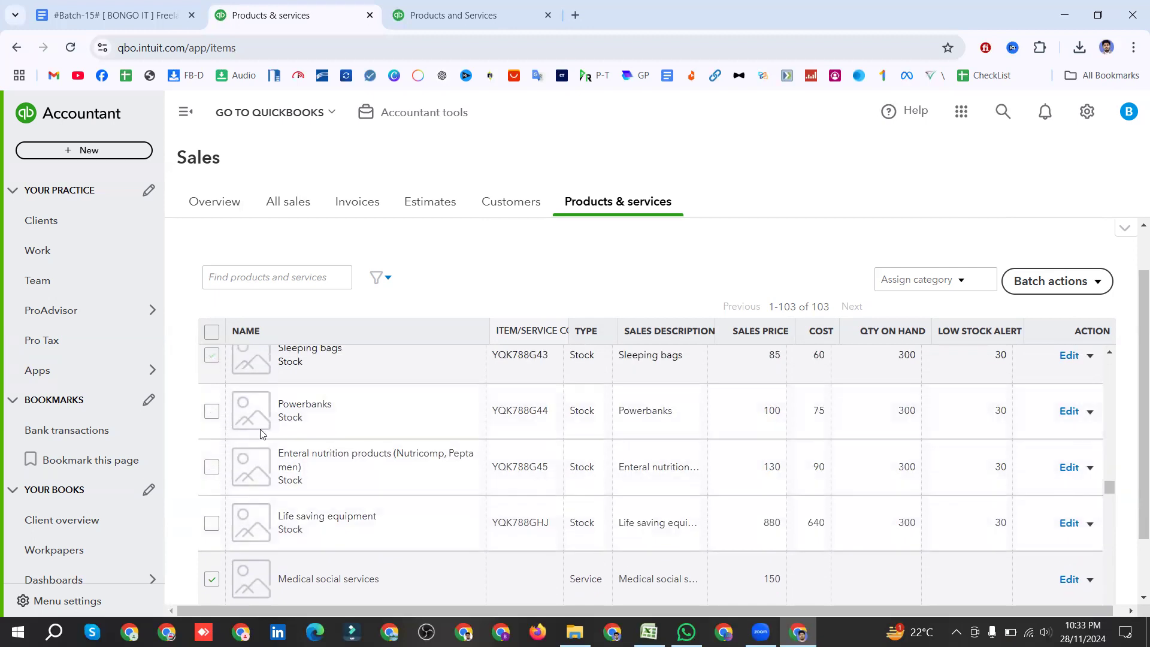
{"action": "scroll", "coordinate": [260, 433], "scroll_direction": "up", "scroll_amount": 2}
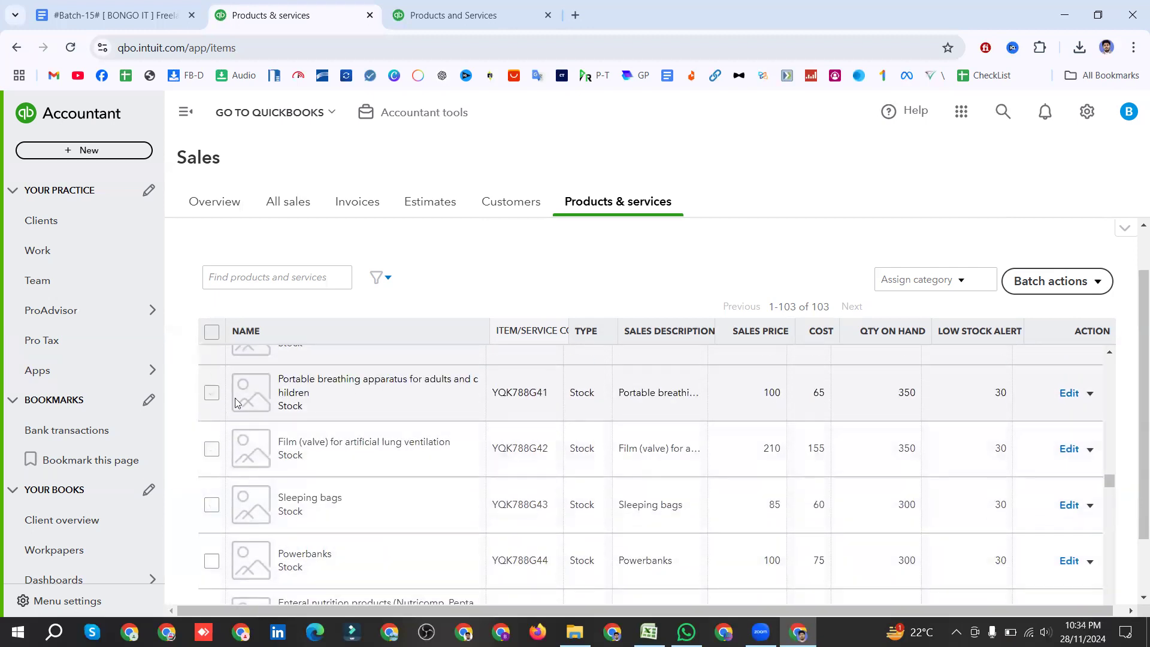
Step: Deselect the stock items listed before Portable breathing apparatus, back to Patient monitor (YQK788G34)
{"action": "scroll", "coordinate": [238, 399], "scroll_direction": "up", "scroll_amount": 2}
{"action": "left_click", "coordinate": [216, 484]}
{"action": "left_click", "coordinate": [211, 431]}
{"action": "left_click", "coordinate": [213, 375]}
{"action": "scroll", "coordinate": [241, 410], "scroll_direction": "up", "scroll_amount": 2}
{"action": "left_click", "coordinate": [211, 467]}
{"action": "left_click", "coordinate": [212, 412]}
{"action": "scroll", "coordinate": [229, 420], "scroll_direction": "up", "scroll_amount": 1}
{"action": "left_click", "coordinate": [213, 431]}
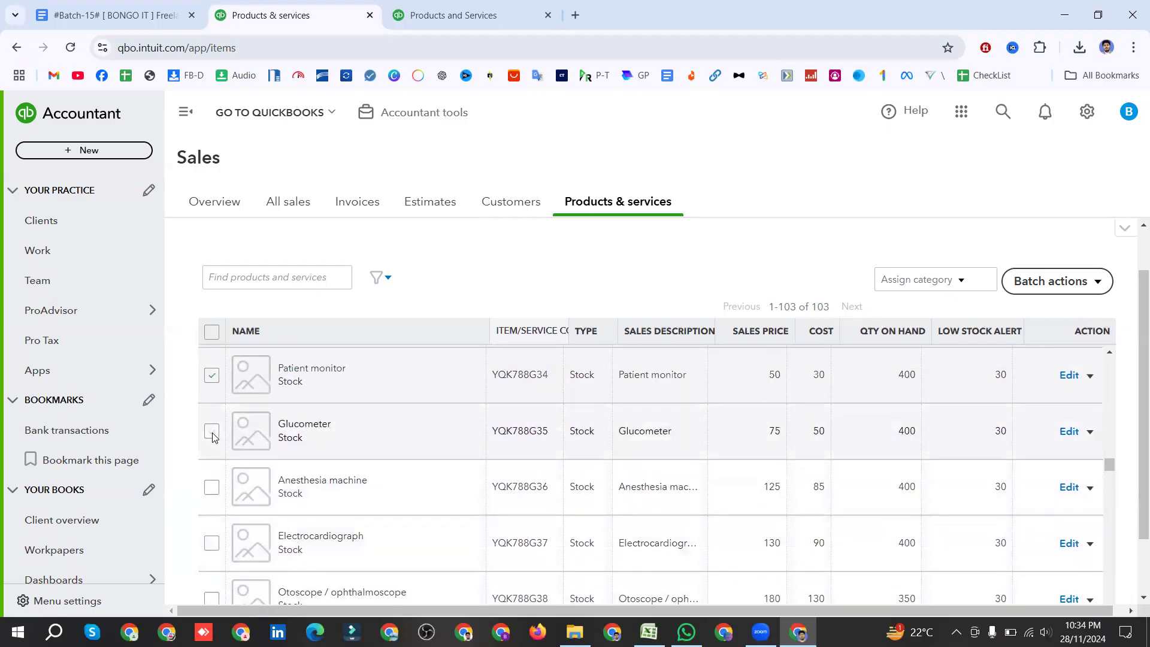
{"action": "left_click", "coordinate": [211, 375]}
Step: Deselect I-Gel 60-90 kg, X-ray film 30x40 and Hand Sanitizer, leaving the Hand Sanitizer details unedited
{"action": "scroll", "coordinate": [225, 457], "scroll_direction": "up", "scroll_amount": 2}
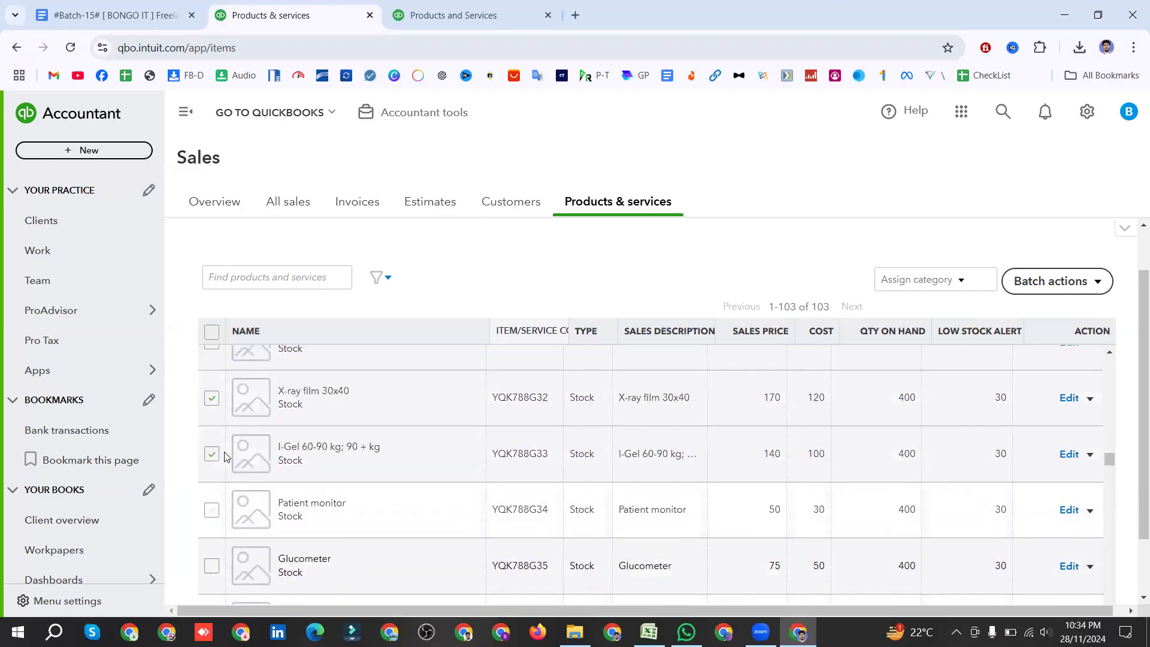
{"action": "scroll", "coordinate": [225, 456], "scroll_direction": "up", "scroll_amount": 1}
{"action": "left_click", "coordinate": [212, 507]}
{"action": "left_click", "coordinate": [211, 451]}
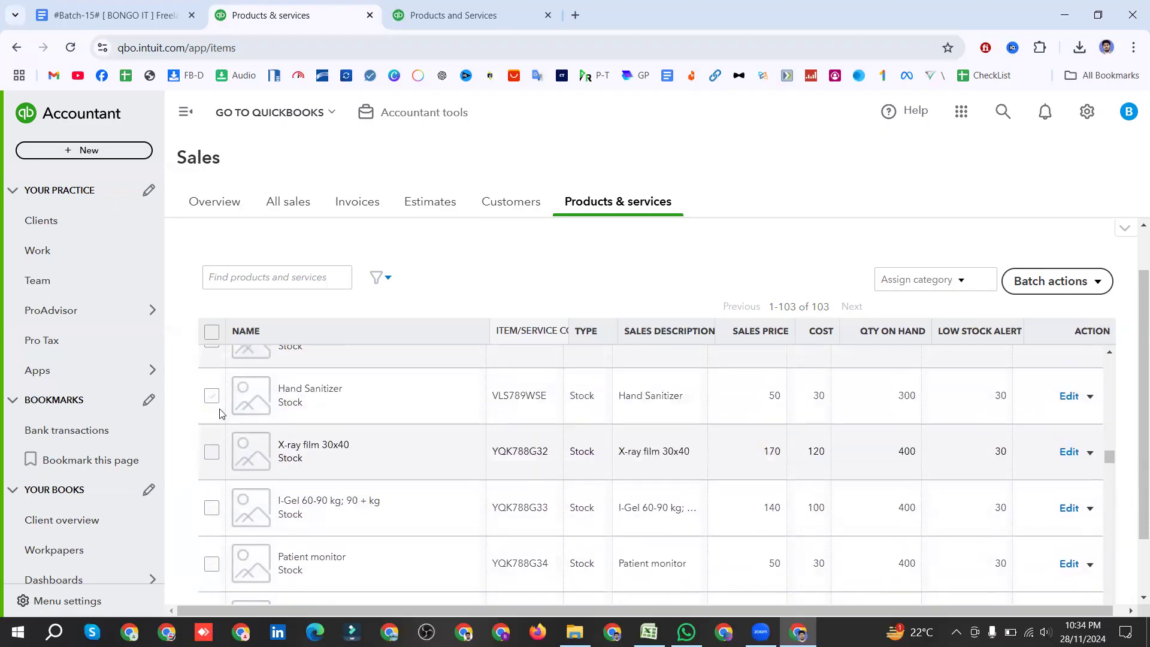
{"action": "scroll", "coordinate": [220, 414], "scroll_direction": "up", "scroll_amount": 1}
{"action": "left_click", "coordinate": [212, 432]}
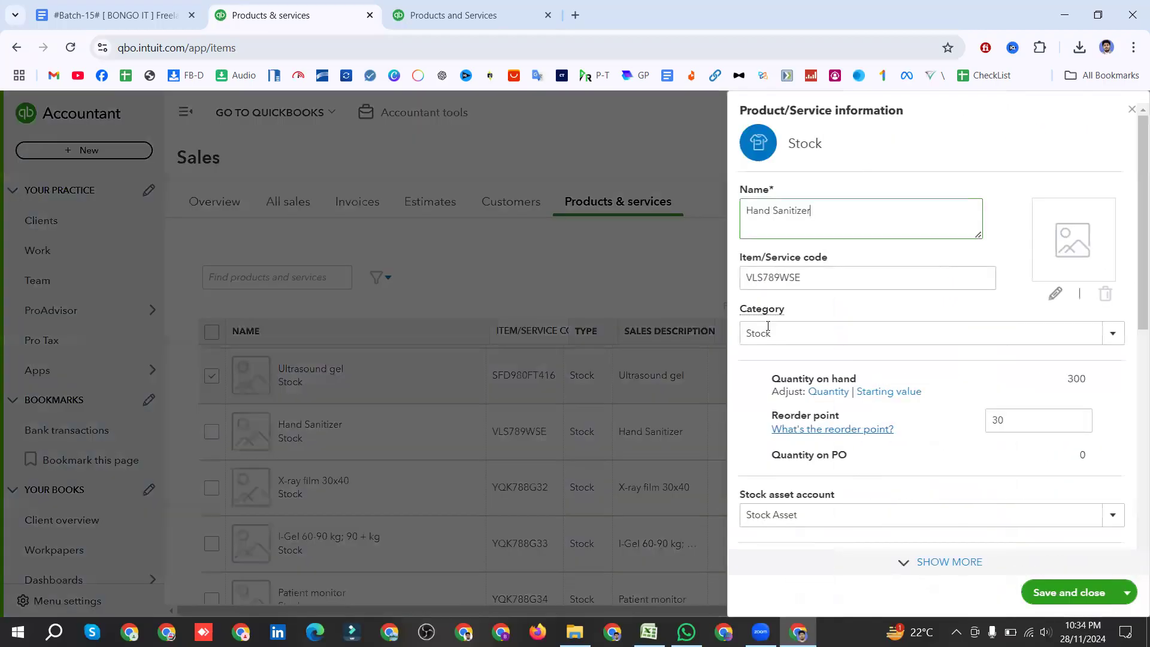
{"action": "left_click", "coordinate": [1131, 109]}
Step: Deselect the stock items from Ultrasound gel (SFD980FT416) back to Surgical suture materials (SFD980FT411)
{"action": "scroll", "coordinate": [210, 479], "scroll_direction": "up", "scroll_amount": 3}
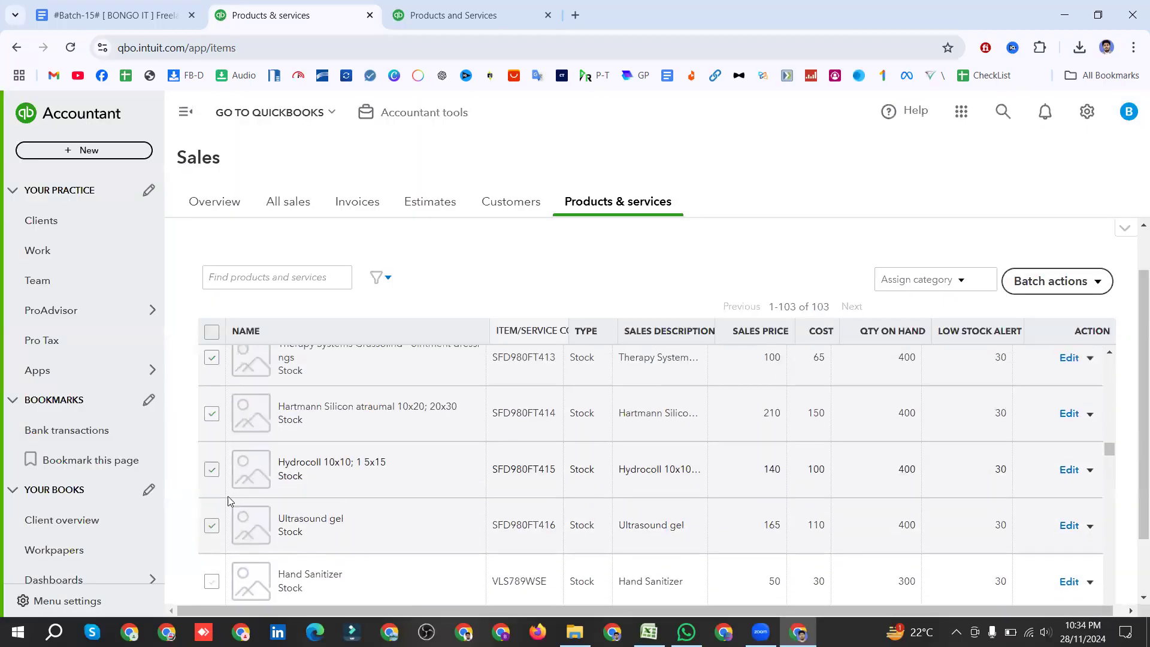
{"action": "left_click", "coordinate": [211, 525]}
{"action": "left_click", "coordinate": [212, 469]}
{"action": "left_click", "coordinate": [212, 413]}
{"action": "left_click", "coordinate": [212, 357]}
{"action": "scroll", "coordinate": [213, 365], "scroll_direction": "up", "scroll_amount": 3}
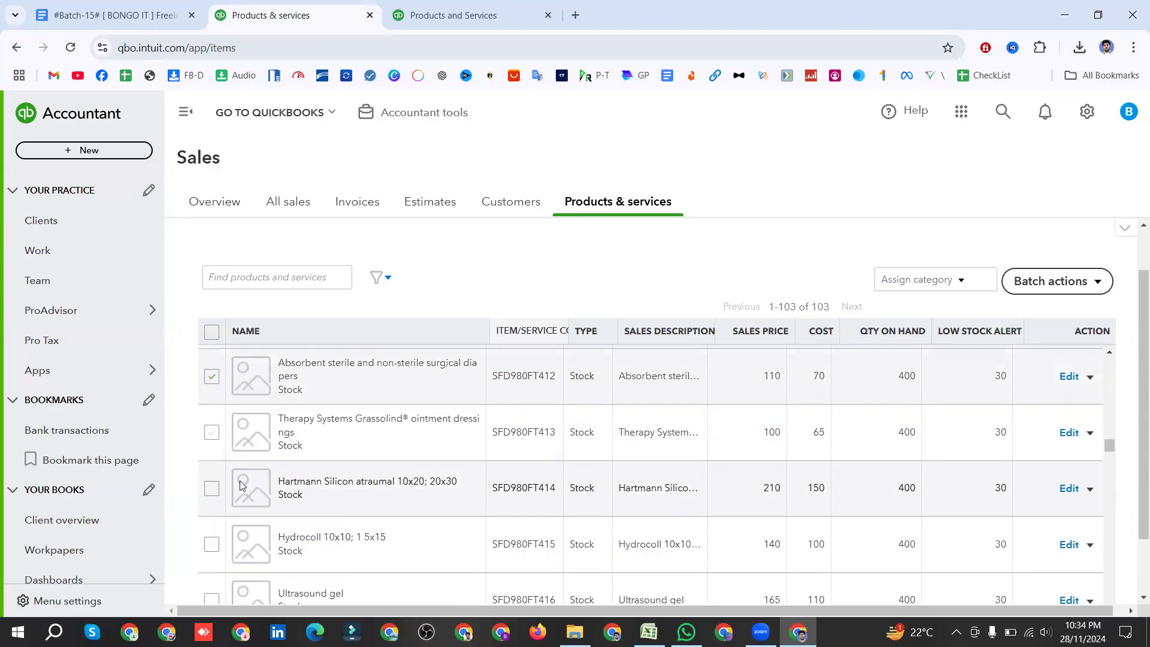
{"action": "left_click", "coordinate": [212, 396]}
Step: Deselect the stock items from Sterile medical gauze napkins (SFD980FT410) back to Adhesive bandages (SFD980FT405)
{"action": "scroll", "coordinate": [214, 431], "scroll_direction": "up", "scroll_amount": 3}
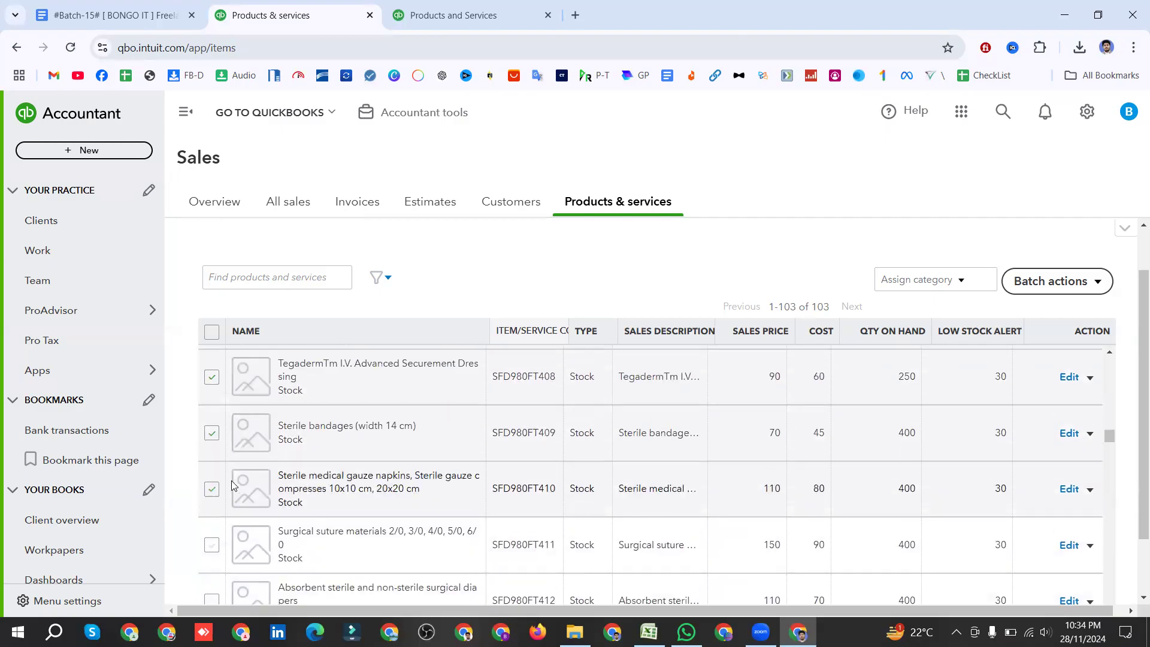
{"action": "left_click", "coordinate": [212, 489]}
{"action": "left_click", "coordinate": [216, 429]}
{"action": "left_click", "coordinate": [211, 377]}
{"action": "scroll", "coordinate": [229, 443], "scroll_direction": "up", "scroll_amount": 3}
{"action": "left_click", "coordinate": [212, 469]}
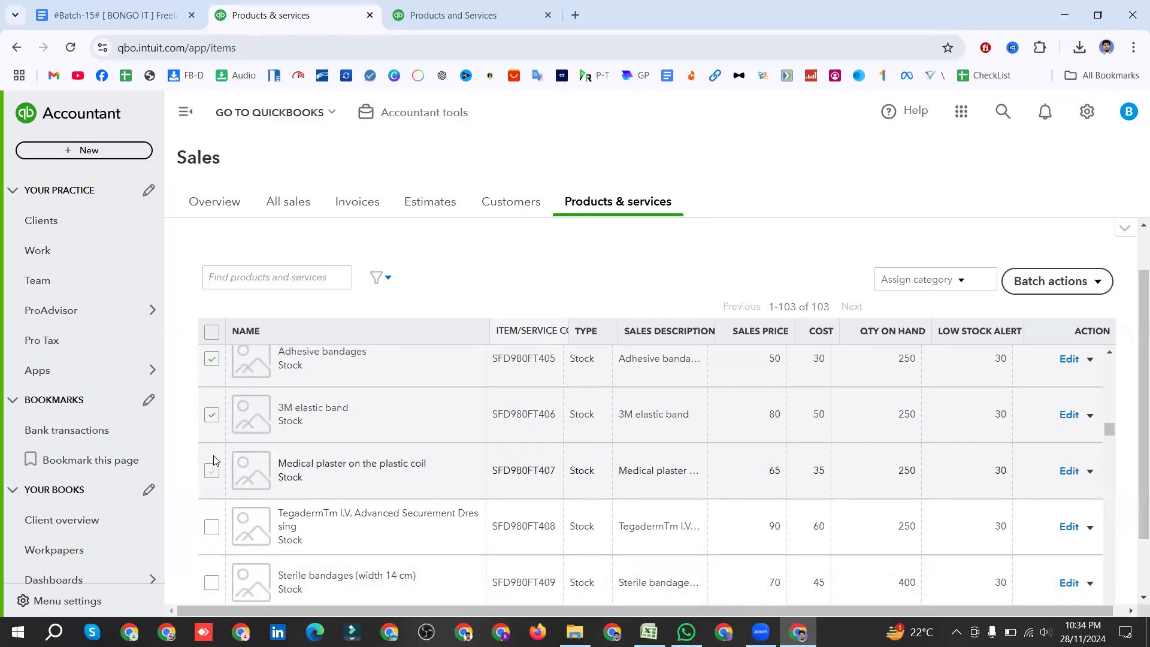
{"action": "left_click", "coordinate": [211, 413]}
{"action": "left_click", "coordinate": [212, 358]}
Step: Deselect the stock items from Bandages, Hemostatic bandages (SFD980FT404) back to ECG Machine (RTS429MVQ)
{"action": "scroll", "coordinate": [261, 461], "scroll_direction": "up", "scroll_amount": 3}
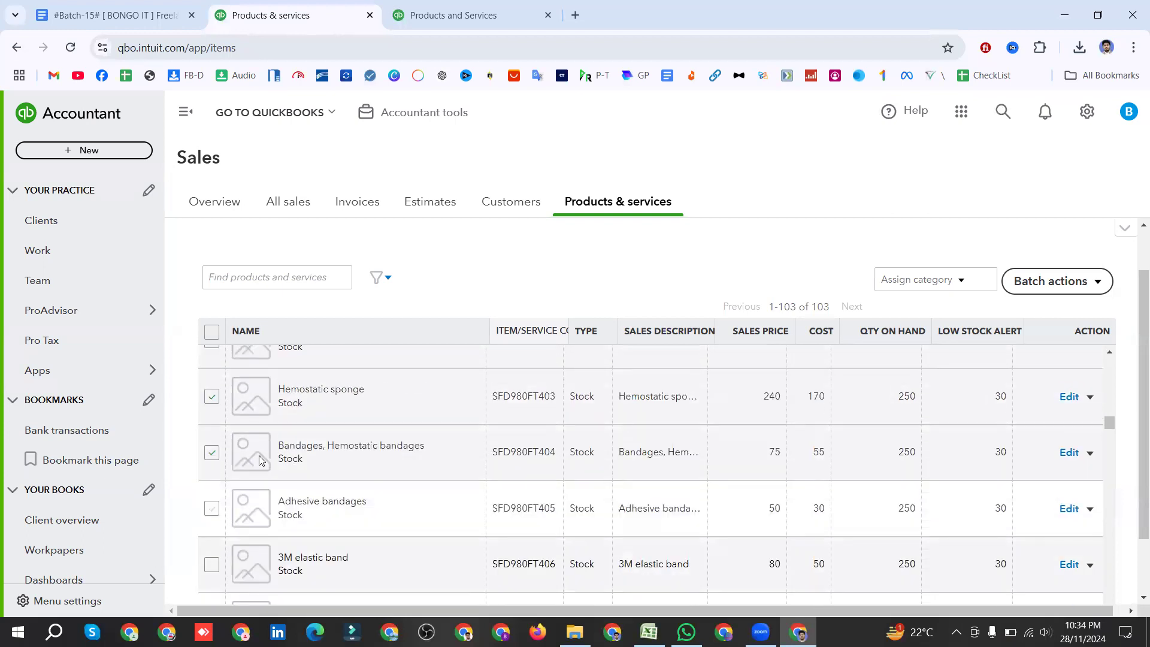
{"action": "left_click", "coordinate": [211, 450]}
{"action": "left_click", "coordinate": [211, 396]}
{"action": "scroll", "coordinate": [211, 396], "scroll_direction": "up", "scroll_amount": 3}
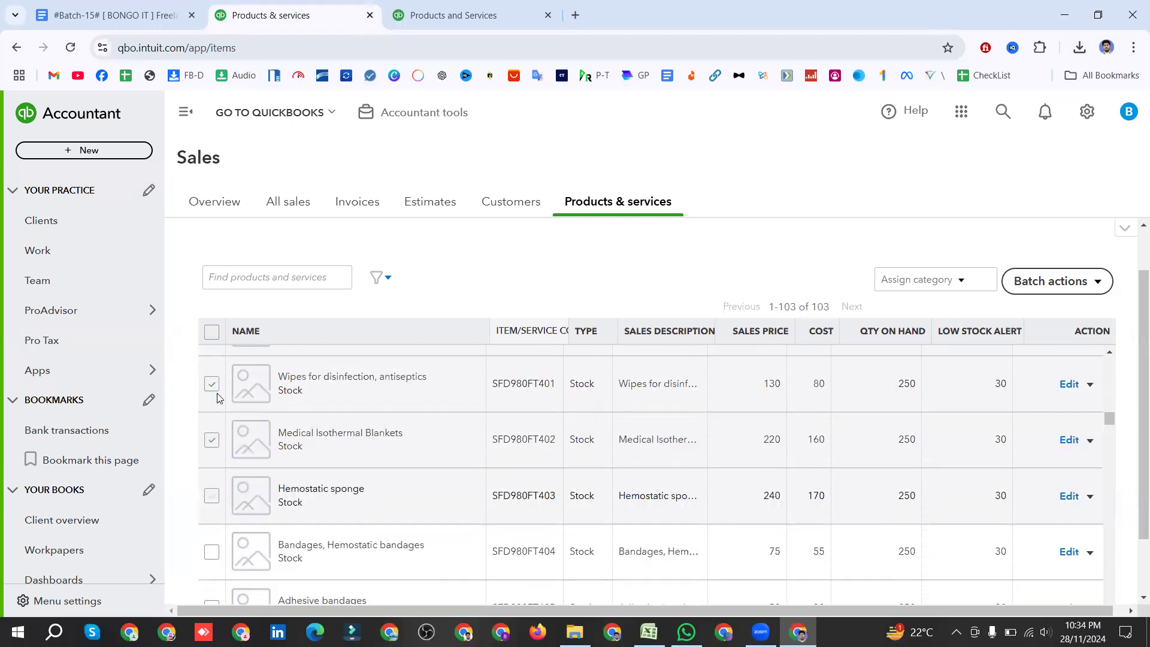
{"action": "left_click", "coordinate": [211, 489]}
{"action": "left_click", "coordinate": [212, 433]}
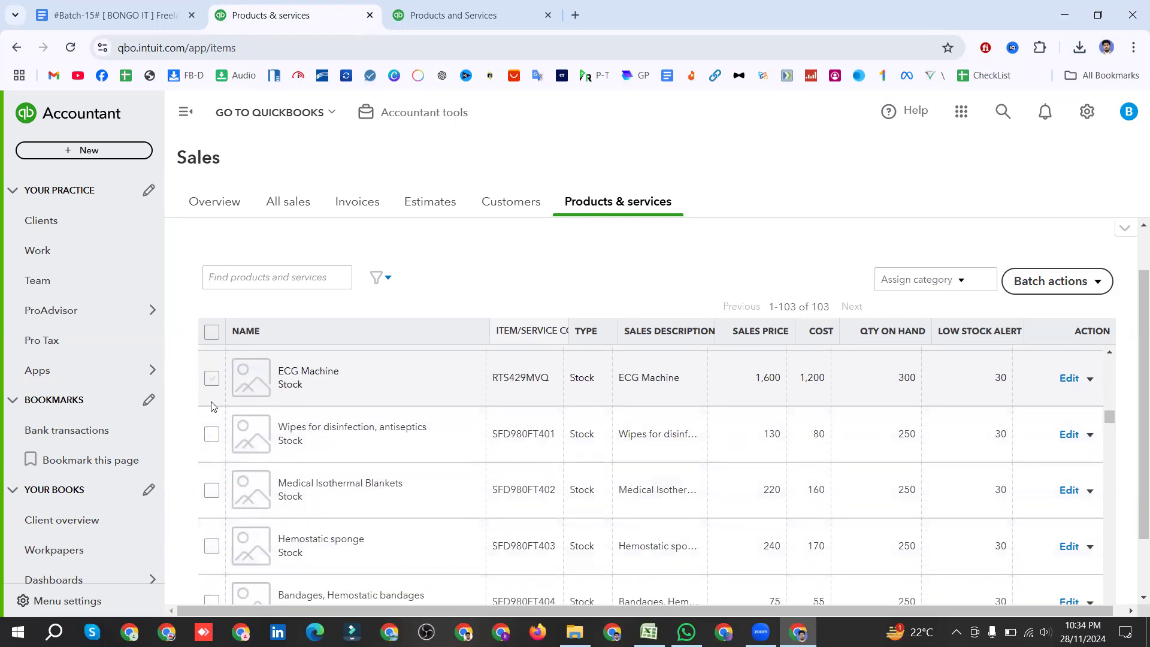
Step: Deselect the stock items listed before ECG Machine, back to Military Aid Kits (QER456FD33)
{"action": "scroll", "coordinate": [210, 406], "scroll_direction": "up", "scroll_amount": 3}
{"action": "left_click", "coordinate": [211, 471]}
{"action": "left_click", "coordinate": [212, 417]}
{"action": "left_click", "coordinate": [211, 360]}
{"action": "scroll", "coordinate": [213, 443], "scroll_direction": "up", "scroll_amount": 3}
{"action": "left_click", "coordinate": [213, 455]}
{"action": "left_click", "coordinate": [213, 397]}
{"action": "scroll", "coordinate": [213, 419], "scroll_direction": "up", "scroll_amount": 3}
{"action": "left_click", "coordinate": [212, 491]}
{"action": "left_click", "coordinate": [213, 436]}
{"action": "left_click", "coordinate": [213, 381]}
Step: Deselect First Aid Kits or Medical Kit Backpacks, both Surgical Equipment items, Oxygen concentrator and Portable cardiograph
{"action": "scroll", "coordinate": [216, 419], "scroll_direction": "up", "scroll_amount": 4}
{"action": "left_click", "coordinate": [213, 548]}
{"action": "left_click", "coordinate": [212, 492]}
{"action": "left_click", "coordinate": [212, 436]}
{"action": "left_click", "coordinate": [212, 381]}
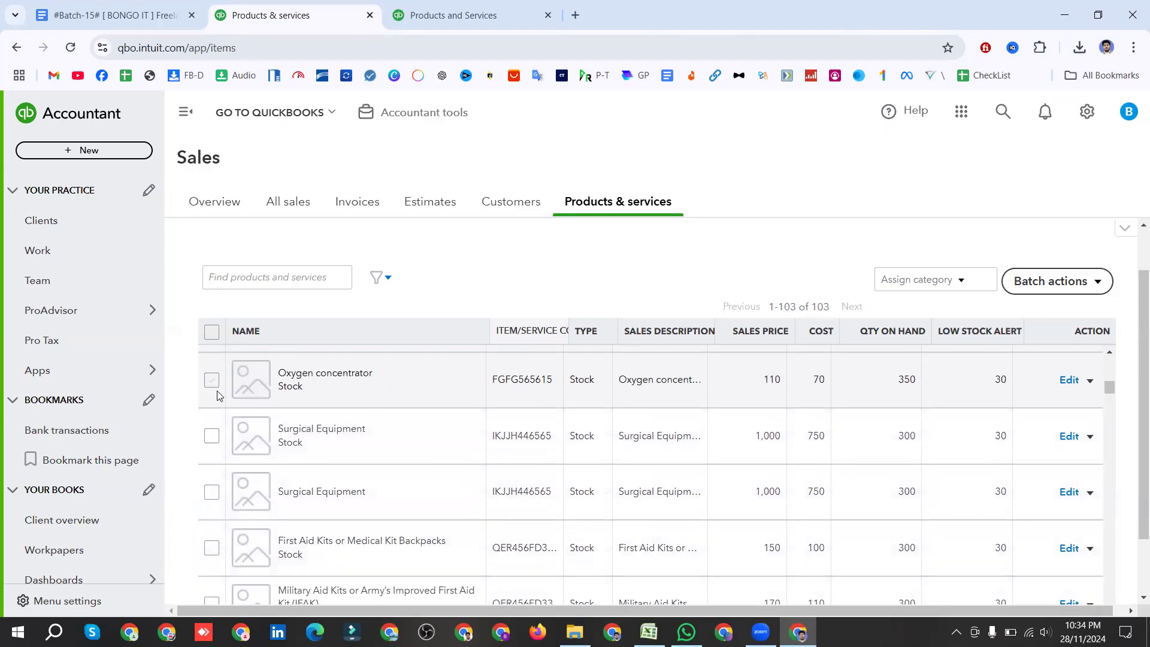
{"action": "scroll", "coordinate": [219, 395], "scroll_direction": "up", "scroll_amount": 1}
{"action": "left_click", "coordinate": [211, 395]}
Step: Deselect the remaining stock items from Defibrillator portable (FGFG565613) back to Blood bag collection sets (FGFG565605)
{"action": "scroll", "coordinate": [216, 454], "scroll_direction": "up", "scroll_amount": 3}
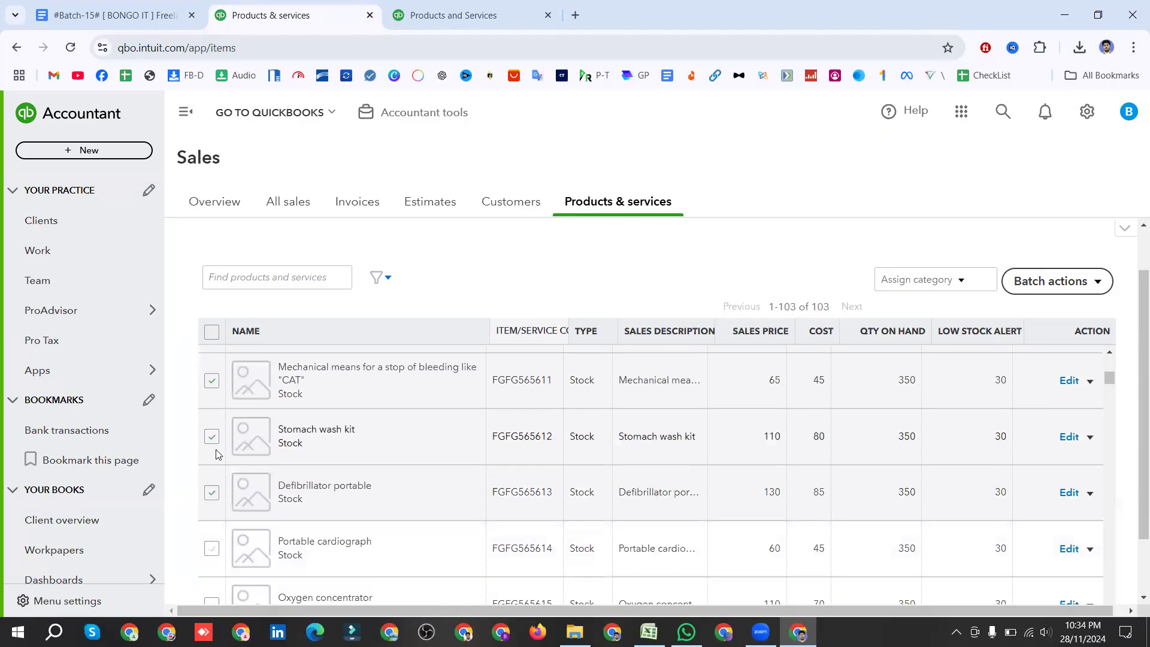
{"action": "left_click", "coordinate": [212, 492]}
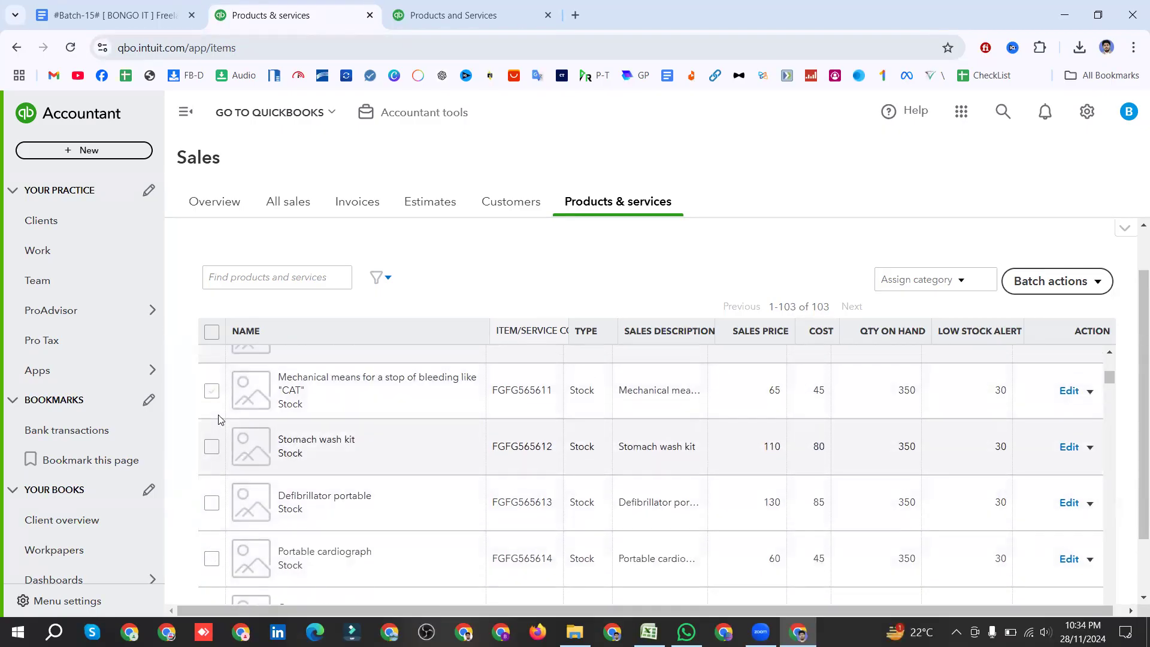
{"action": "scroll", "coordinate": [211, 419], "scroll_direction": "up", "scroll_amount": 4}
{"action": "left_click", "coordinate": [211, 493]}
{"action": "left_click", "coordinate": [211, 436]}
{"action": "left_click", "coordinate": [212, 381]}
{"action": "scroll", "coordinate": [235, 443], "scroll_direction": "up", "scroll_amount": 2}
{"action": "left_click", "coordinate": [213, 430]}
{"action": "left_click", "coordinate": [212, 372]}
{"action": "scroll", "coordinate": [227, 426], "scroll_direction": "up", "scroll_amount": 1}
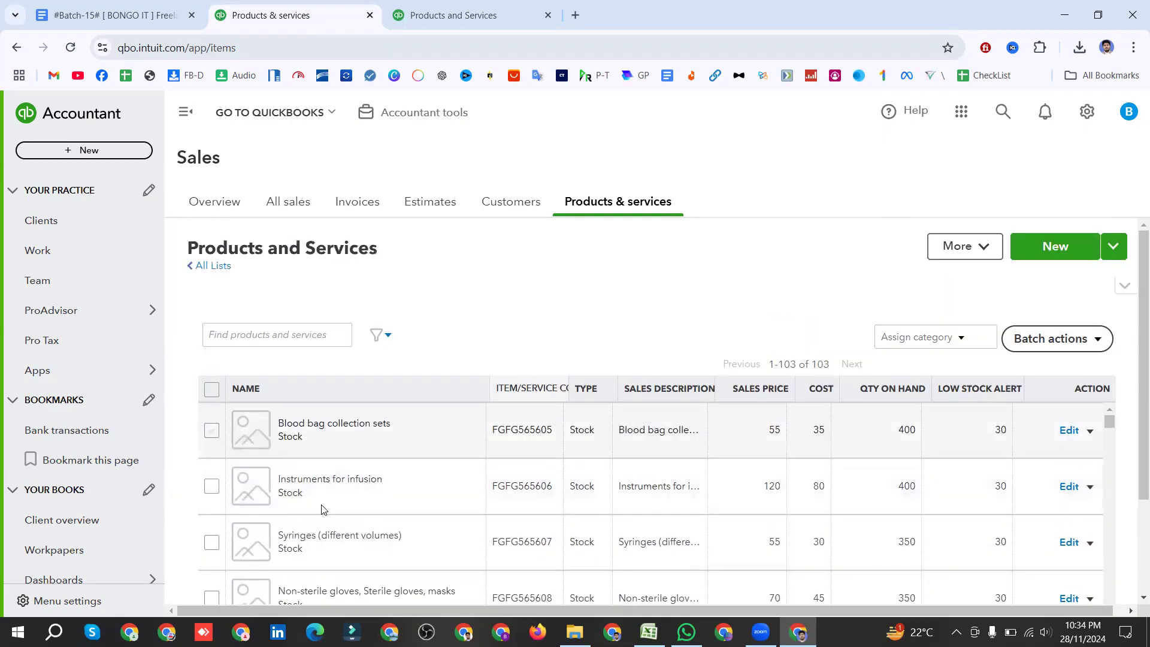
Step: Look through the list to check that the stock items are deselected and the service items are still selected
{"action": "scroll", "coordinate": [539, 435], "scroll_direction": "down", "scroll_amount": 5}
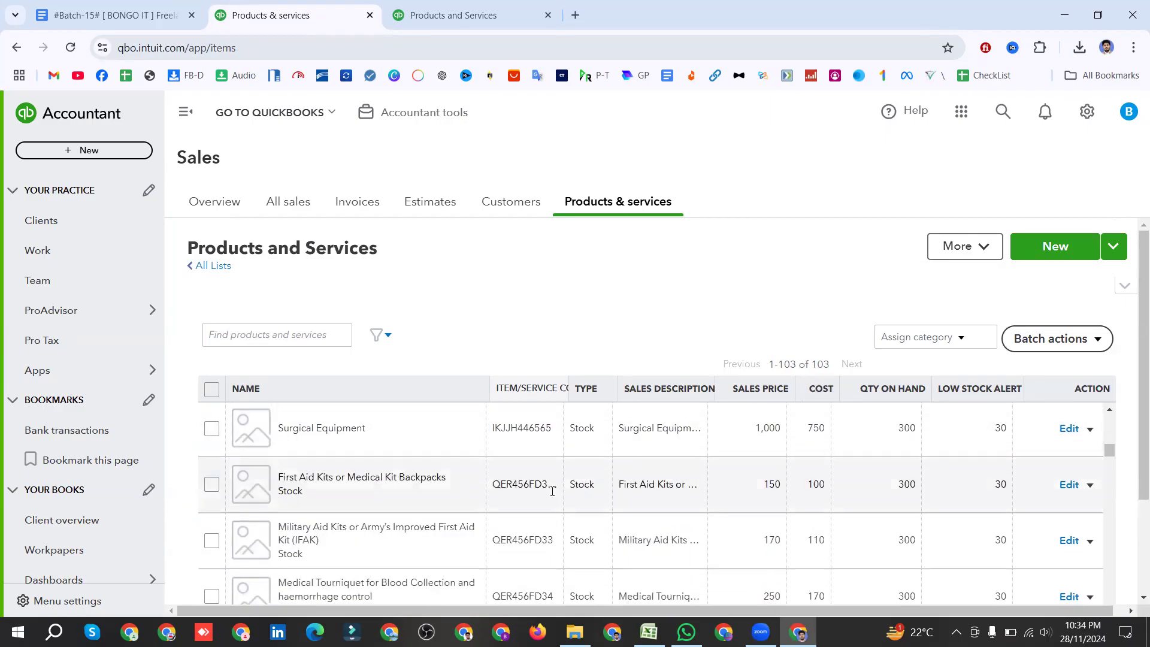
{"action": "scroll", "coordinate": [551, 491], "scroll_direction": "up", "scroll_amount": 5}
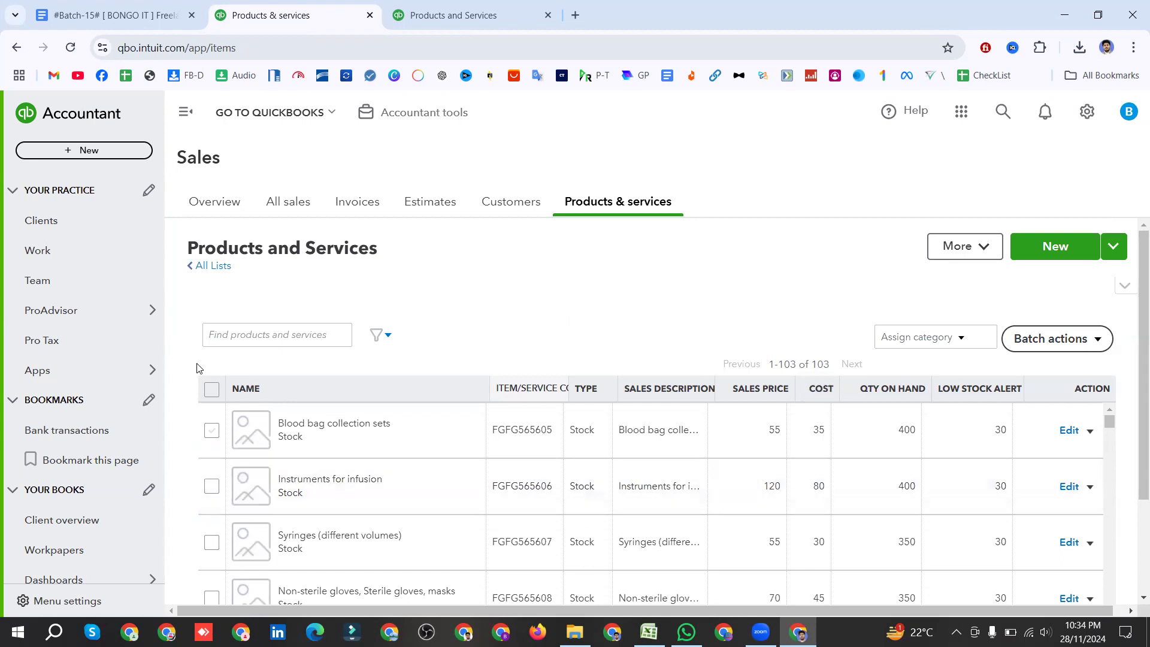
{"action": "scroll", "coordinate": [503, 429], "scroll_direction": "down", "scroll_amount": 5}
{"action": "scroll", "coordinate": [503, 430], "scroll_direction": "down", "scroll_amount": 15}
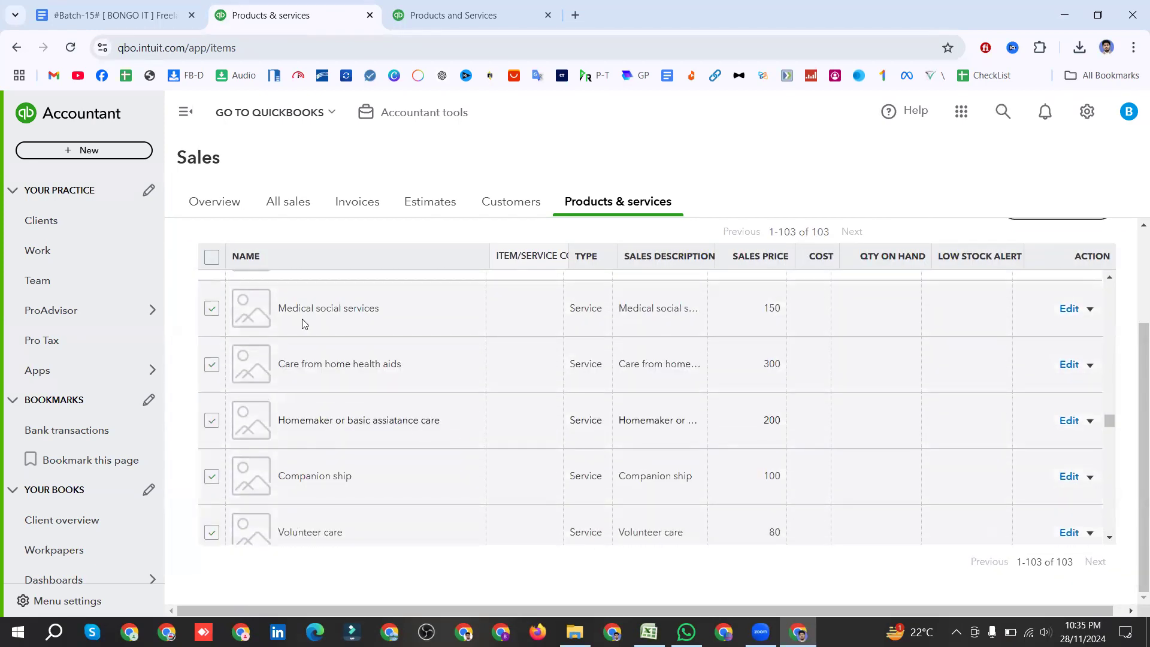
{"action": "scroll", "coordinate": [439, 424], "scroll_direction": "up", "scroll_amount": 4}
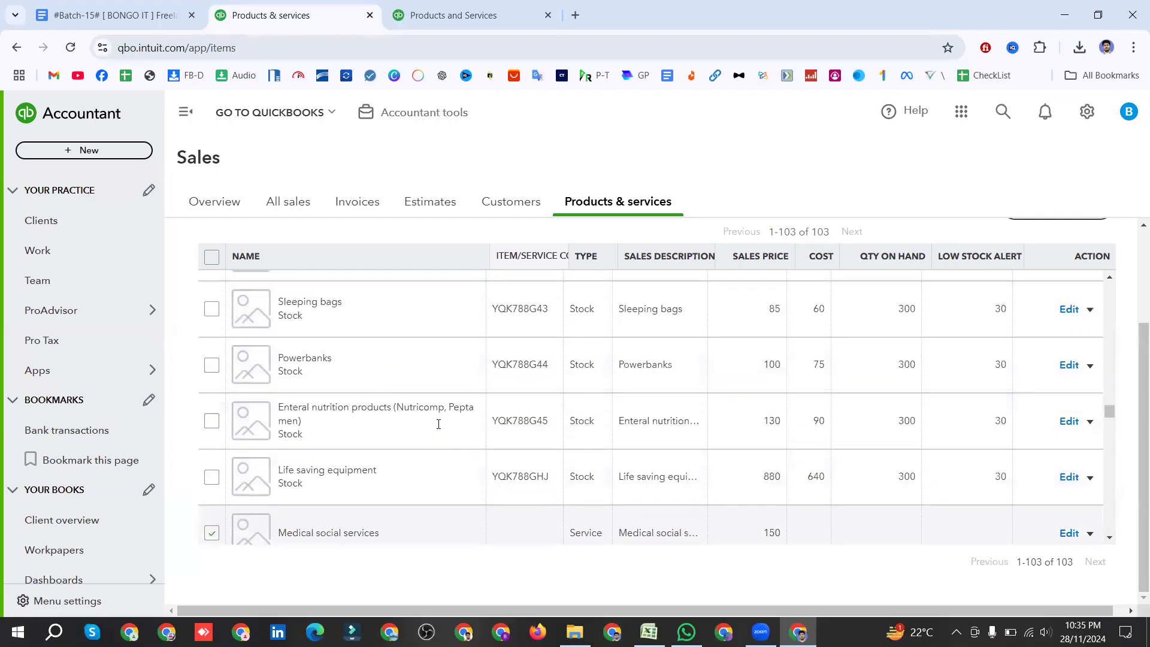
{"action": "scroll", "coordinate": [437, 425], "scroll_direction": "up", "scroll_amount": 3}
{"action": "scroll", "coordinate": [596, 449], "scroll_direction": "down", "scroll_amount": 4}
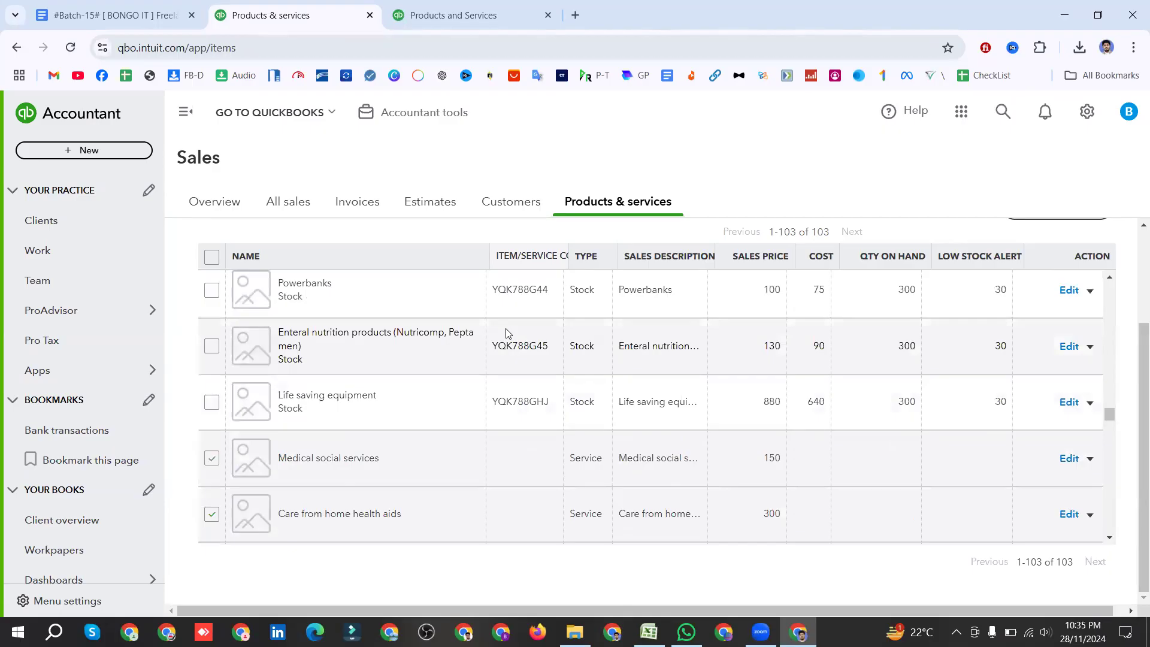
Step: Examine the full item list from Blood bag collection sets to Speech therapy for the remaining service item selections
{"action": "scroll", "coordinate": [593, 365], "scroll_direction": "up", "scroll_amount": 15}
{"action": "scroll", "coordinate": [575, 341], "scroll_direction": "up", "scroll_amount": 15}
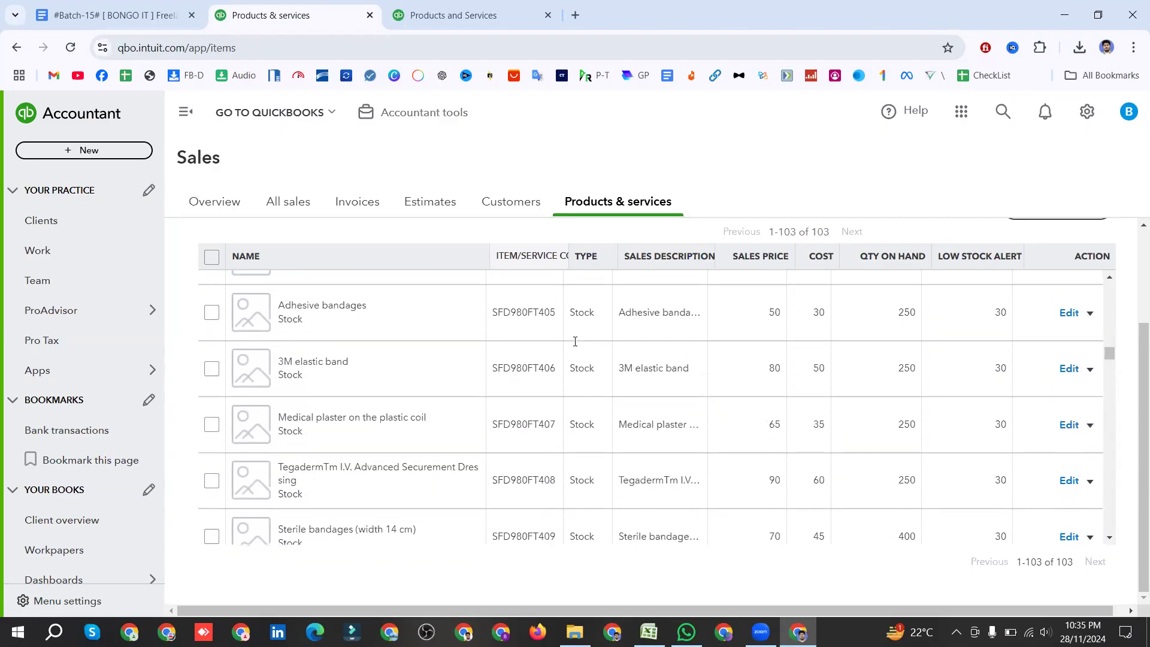
{"action": "scroll", "coordinate": [575, 341], "scroll_direction": "up", "scroll_amount": 3}
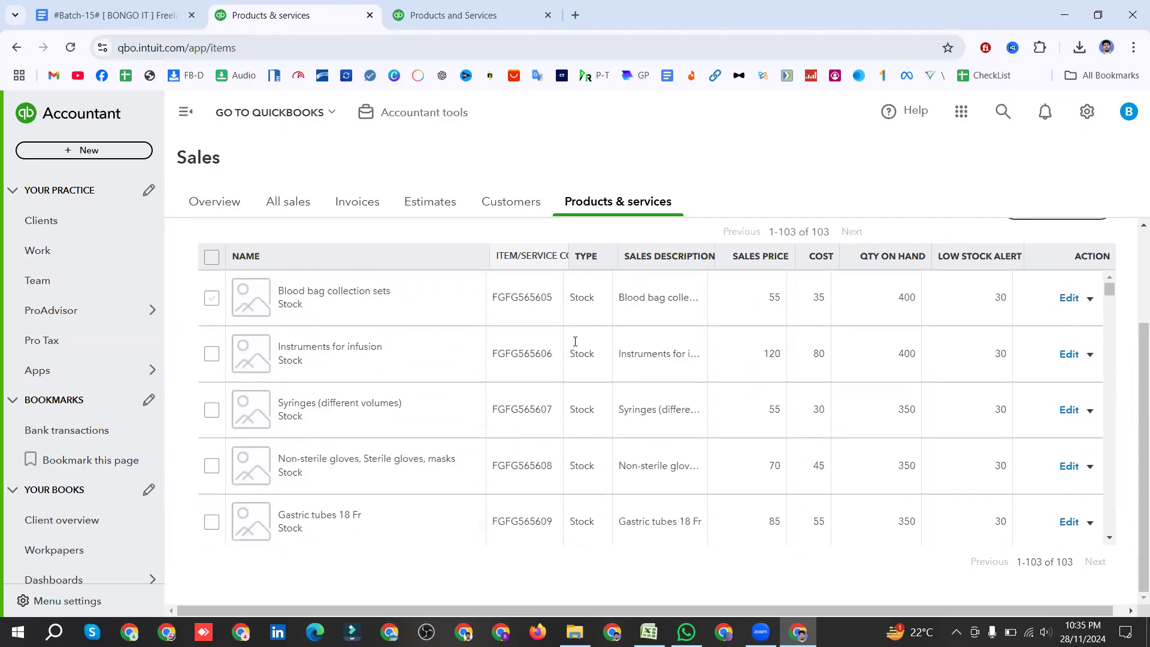
{"action": "scroll", "coordinate": [575, 341], "scroll_direction": "down", "scroll_amount": 15}
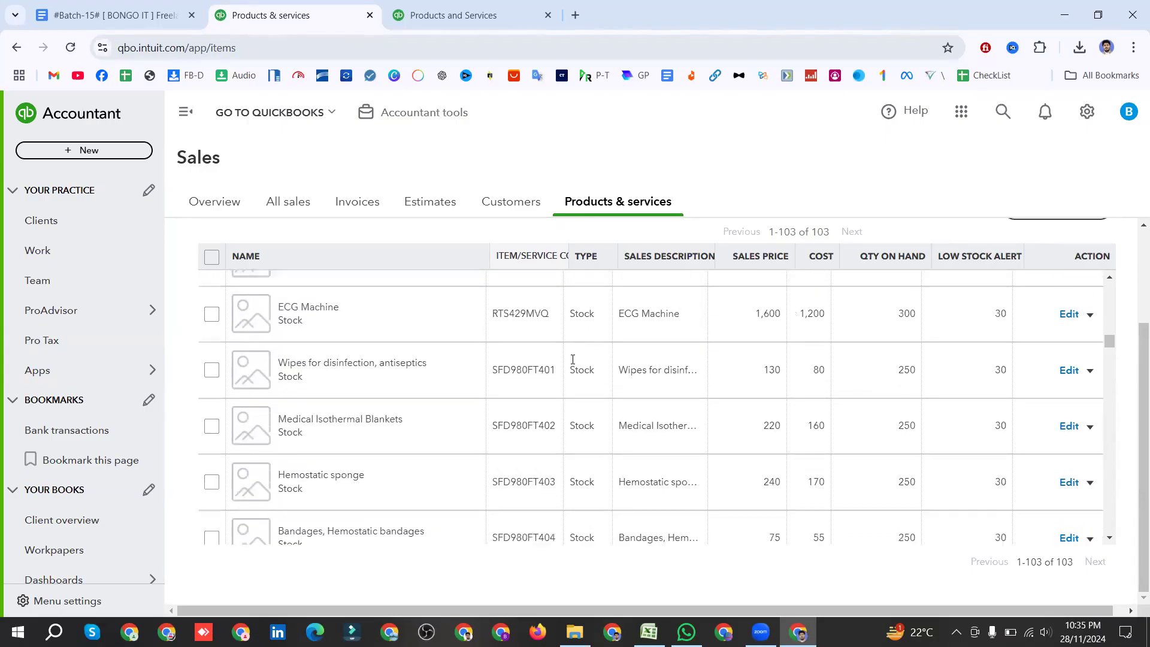
{"action": "scroll", "coordinate": [573, 359], "scroll_direction": "down", "scroll_amount": 15}
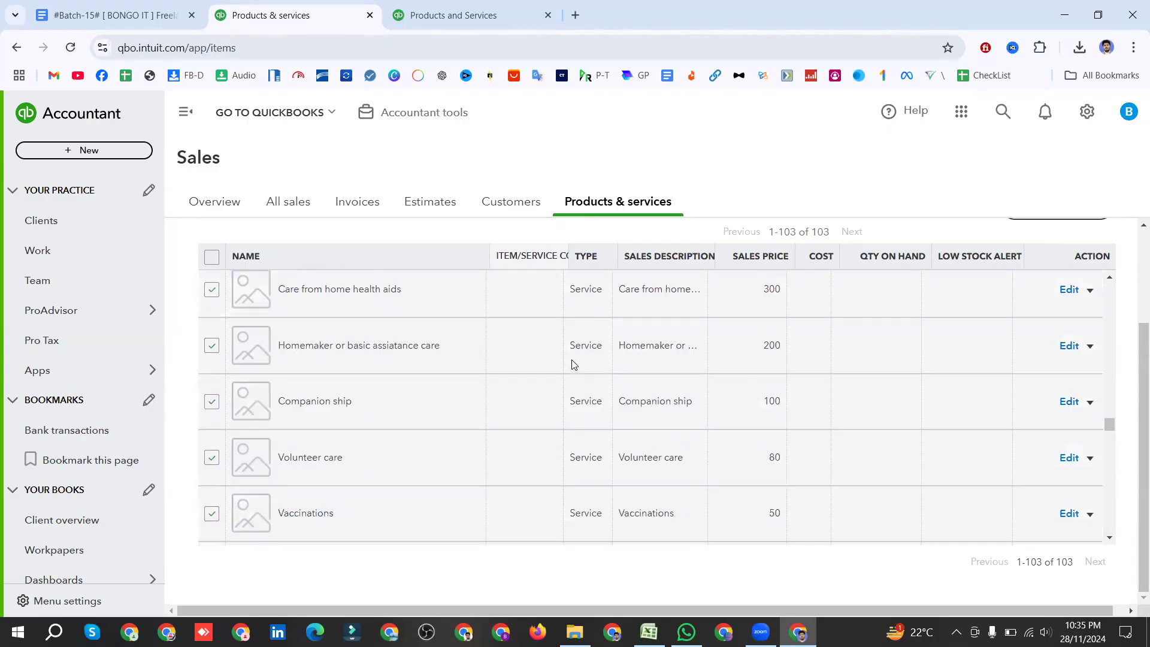
{"action": "scroll", "coordinate": [587, 414], "scroll_direction": "down", "scroll_amount": 4}
{"action": "scroll", "coordinate": [587, 419], "scroll_direction": "down", "scroll_amount": 15}
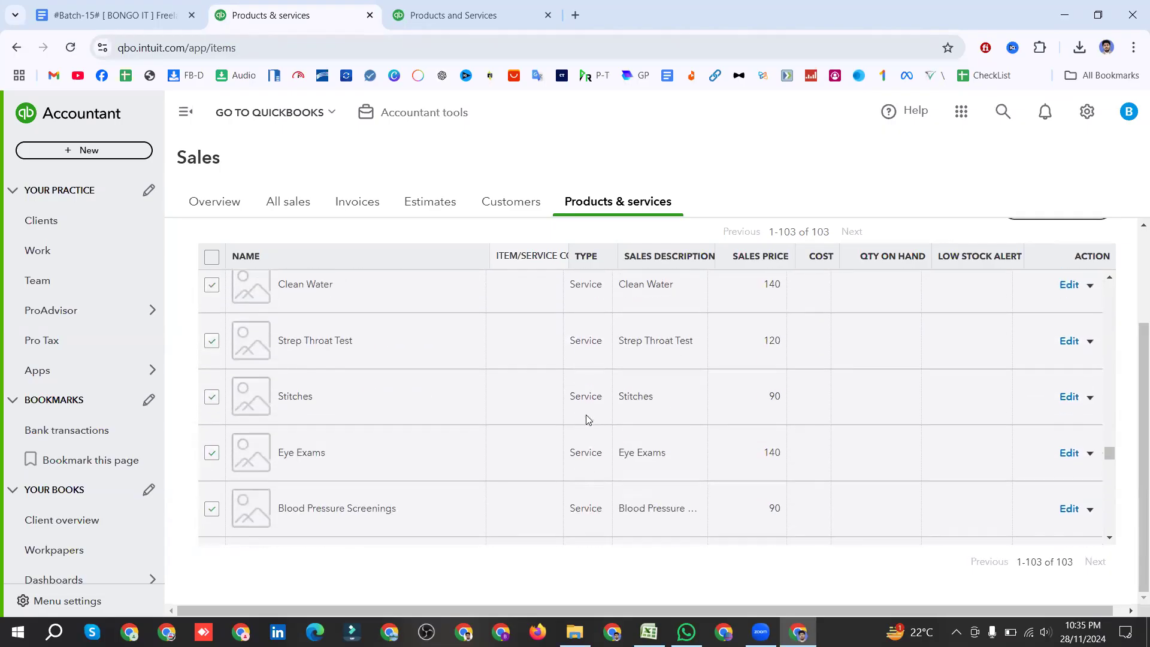
{"action": "scroll", "coordinate": [585, 418], "scroll_direction": "down", "scroll_amount": 10}
{"action": "scroll", "coordinate": [586, 418], "scroll_direction": "up", "scroll_amount": 3}
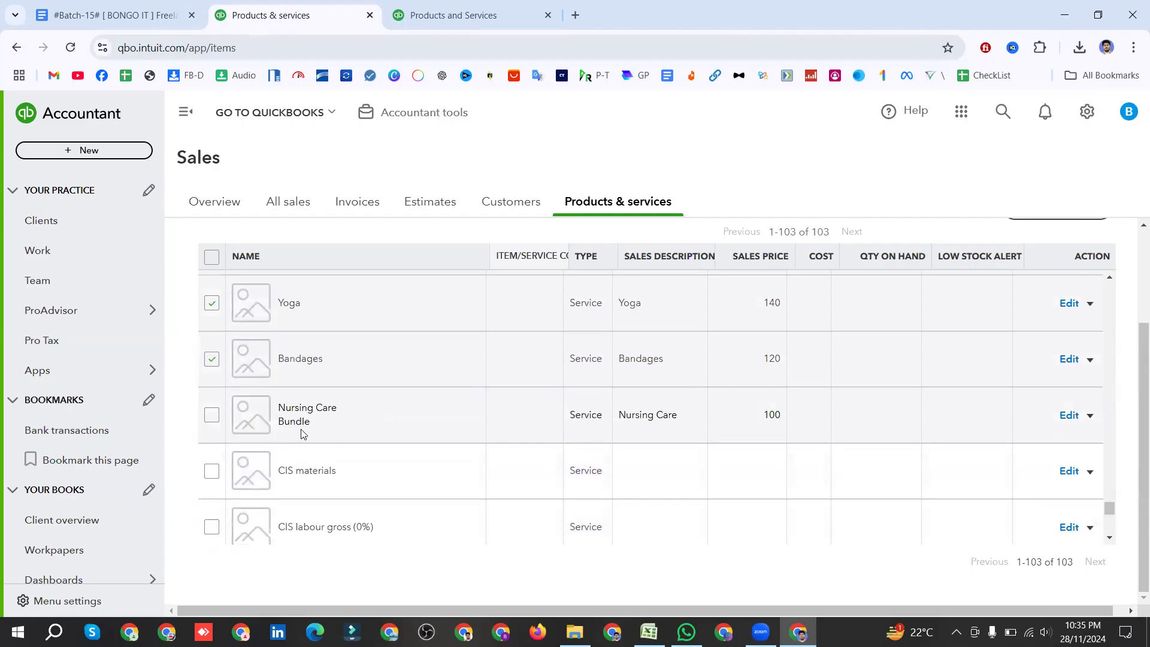
{"action": "scroll", "coordinate": [563, 449], "scroll_direction": "down", "scroll_amount": 6}
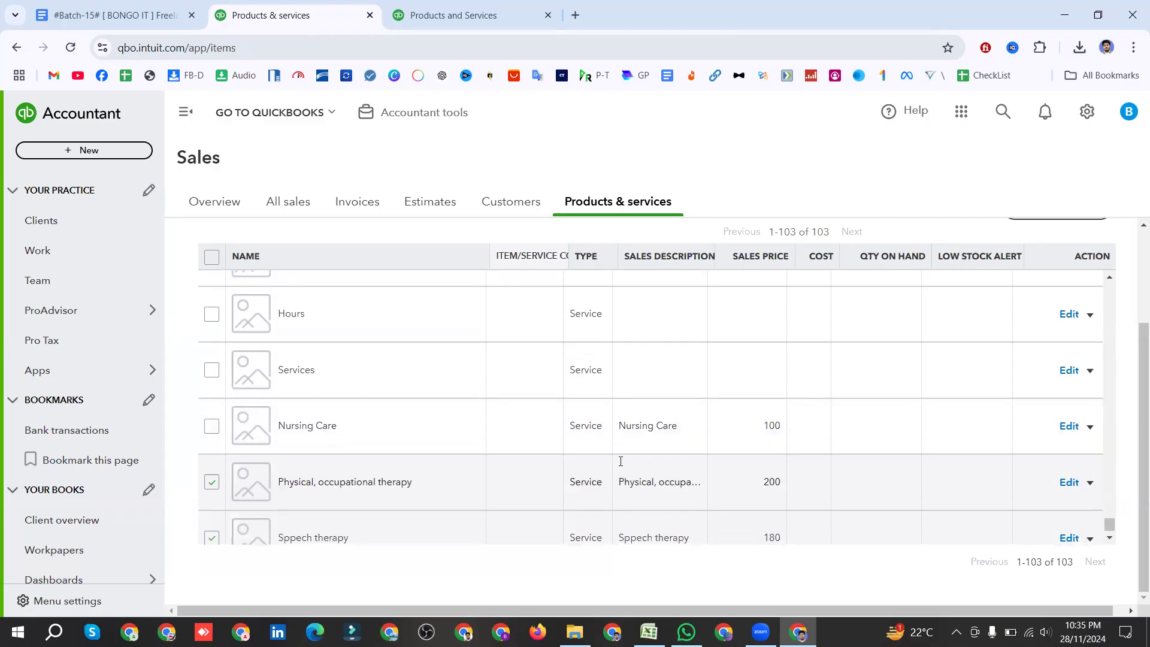
{"action": "scroll", "coordinate": [619, 463], "scroll_direction": "down", "scroll_amount": 1}
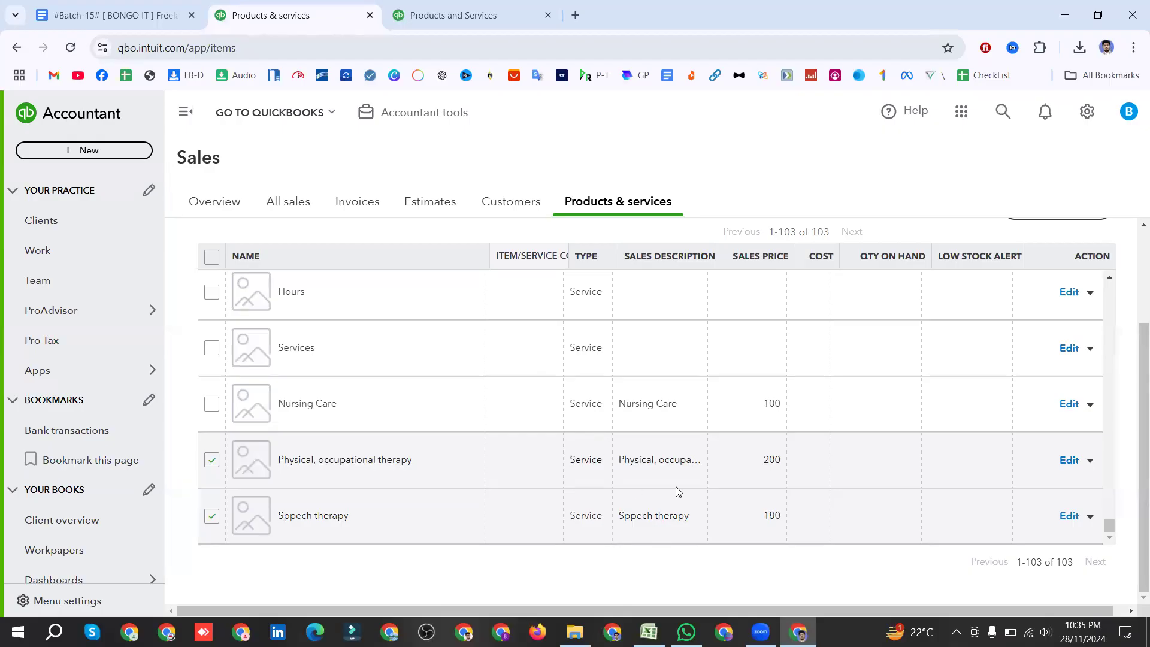
Step: Assign the Service category to all the selected service items
{"action": "scroll", "coordinate": [764, 401], "scroll_direction": "up", "scroll_amount": 4}
{"action": "scroll", "coordinate": [749, 389], "scroll_direction": "up", "scroll_amount": 15}
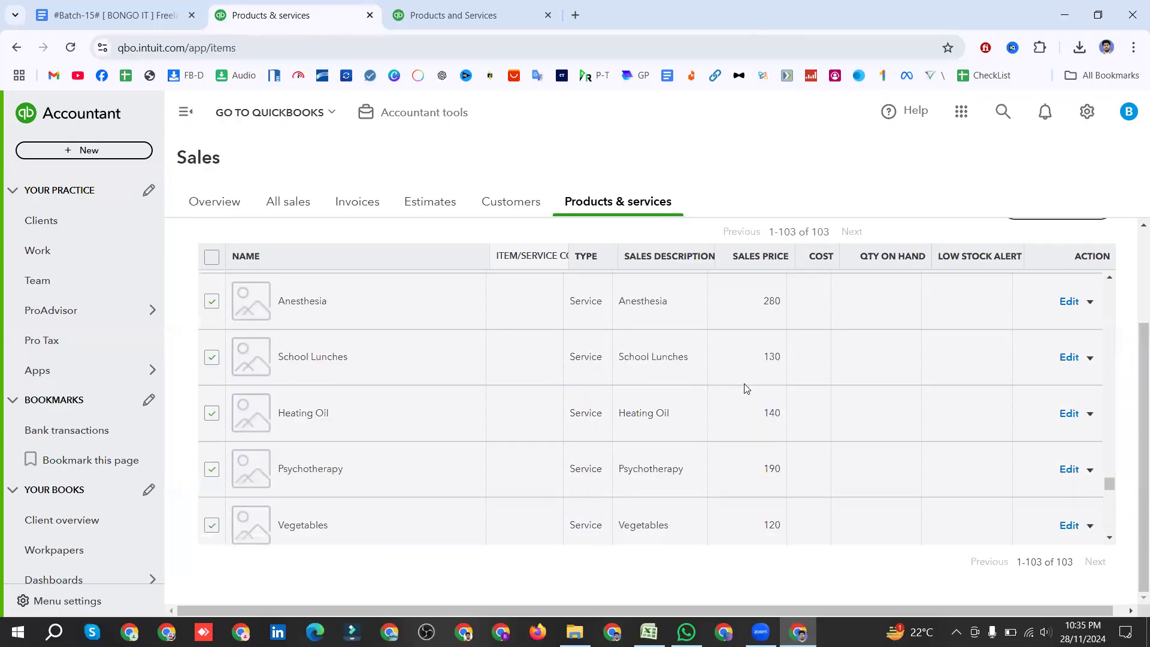
{"action": "scroll", "coordinate": [730, 382], "scroll_direction": "up", "scroll_amount": 10}
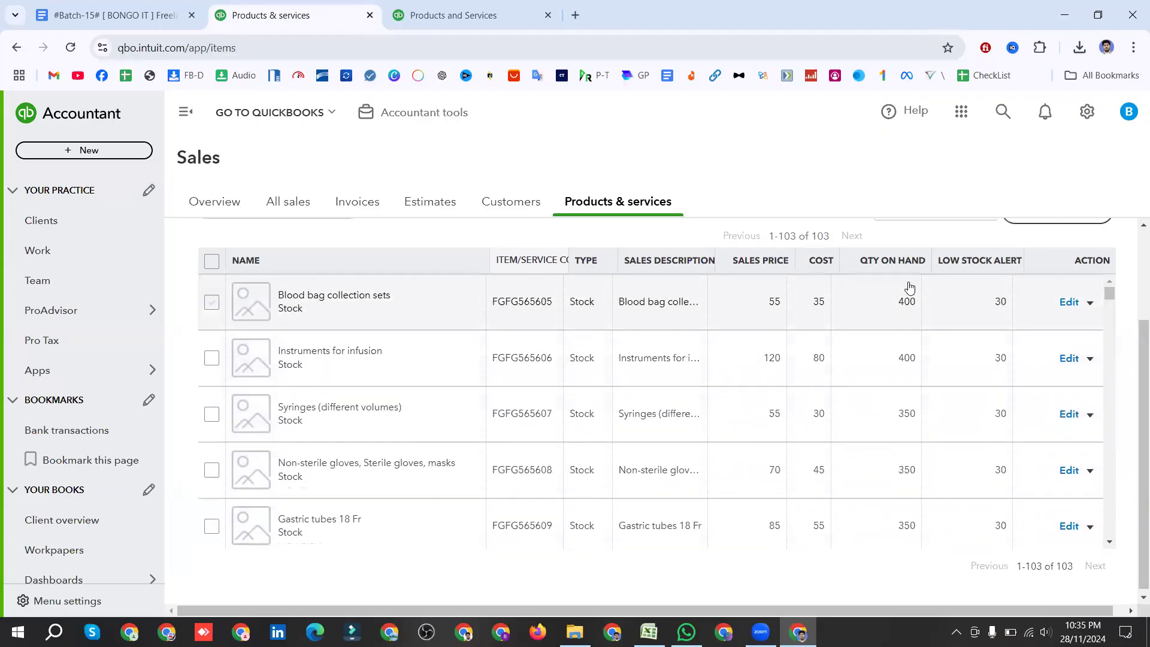
{"action": "scroll", "coordinate": [907, 288], "scroll_direction": "up", "scroll_amount": 2}
{"action": "left_click", "coordinate": [938, 339]}
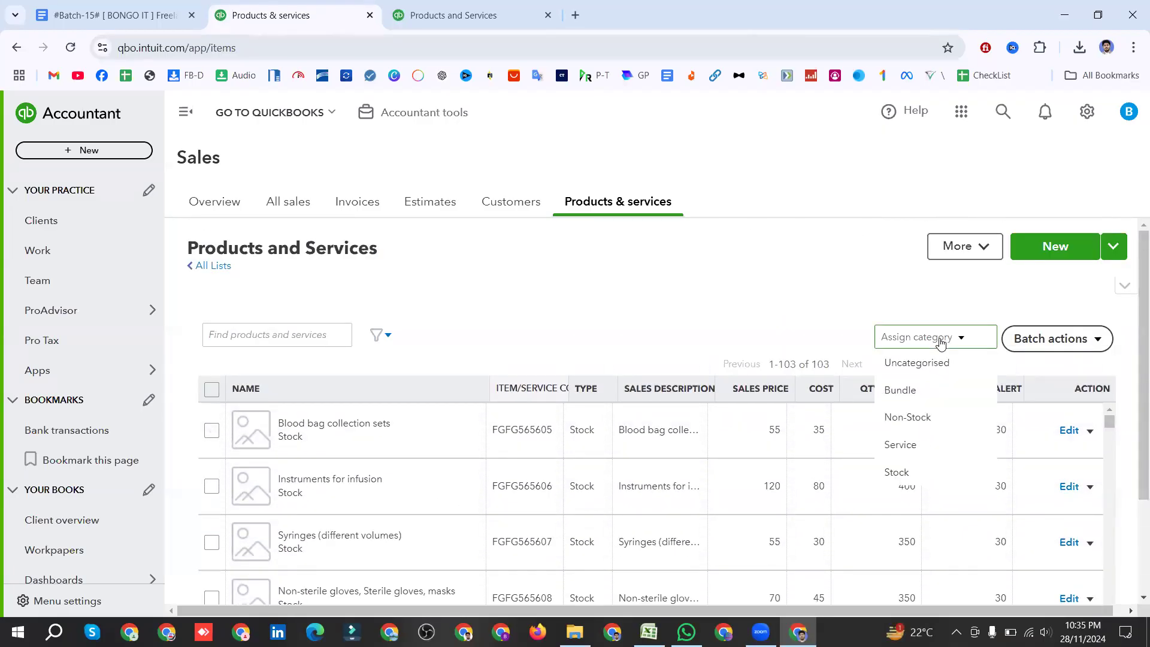
{"action": "left_click", "coordinate": [961, 339]}
{"action": "left_click", "coordinate": [961, 339]}
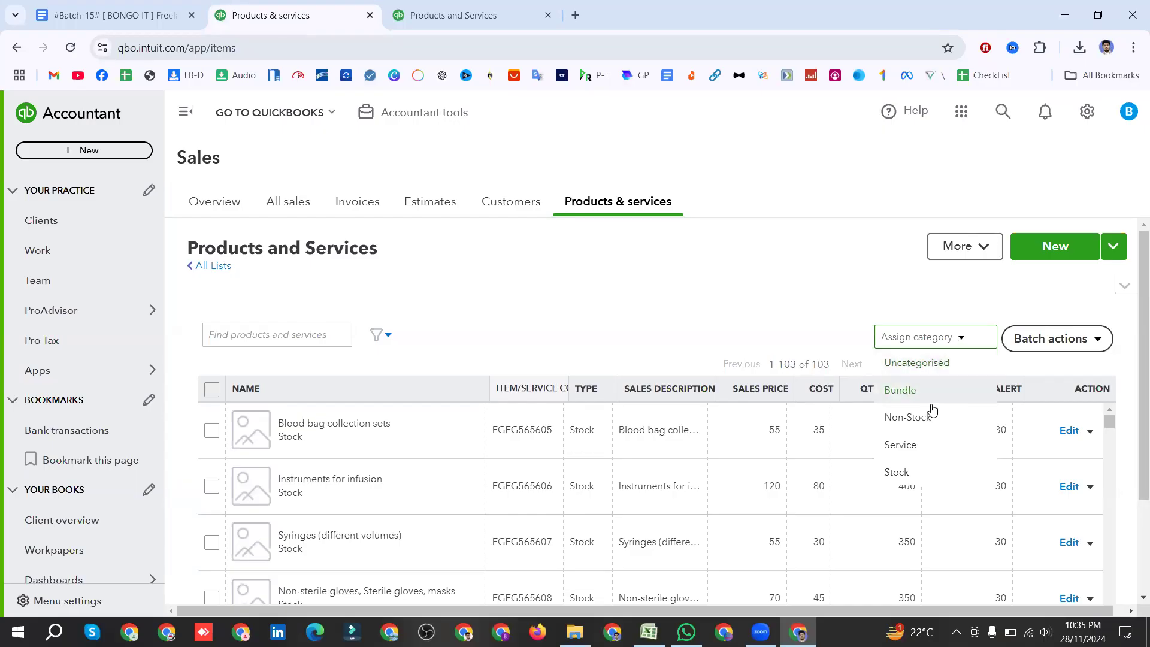
{"action": "left_click", "coordinate": [923, 444]}
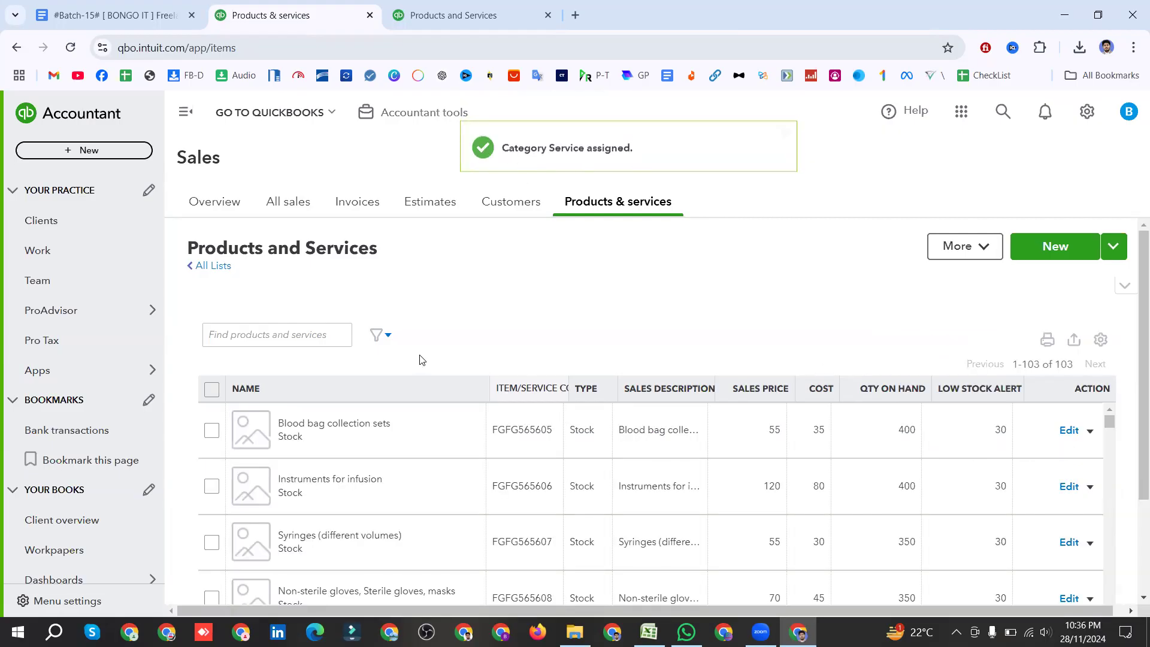
Step: Search the product list for "sur", and check the CLASS: 7 topics in the Google Docs class notes
{"action": "left_click", "coordinate": [238, 334]}
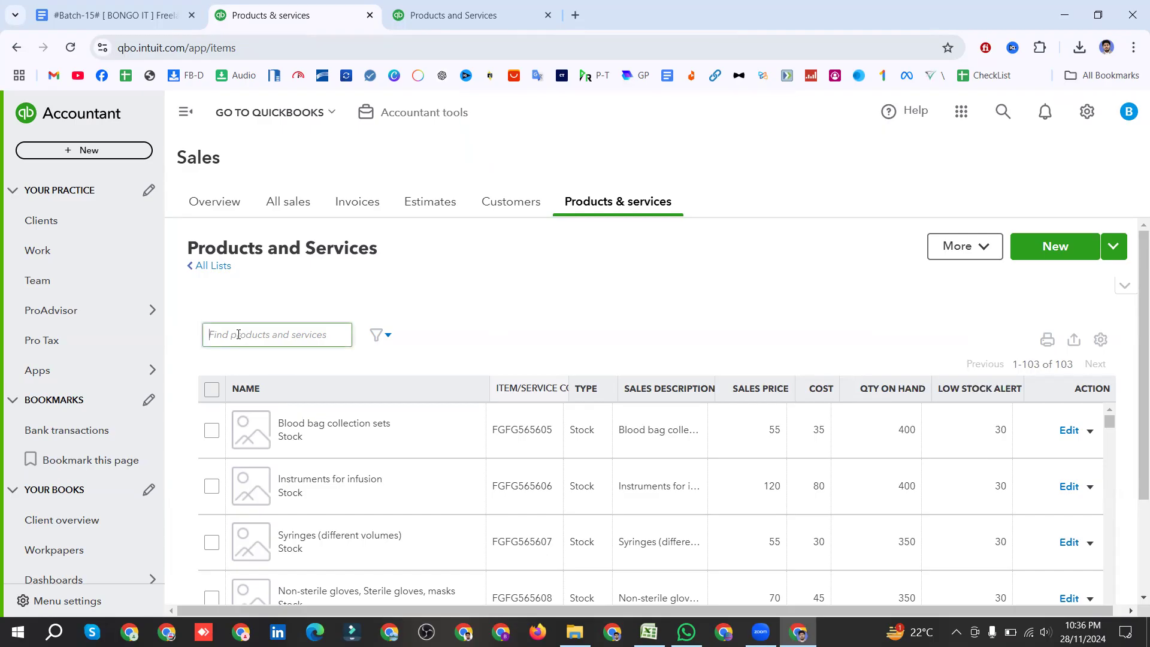
{"action": "type", "text": "sur"}
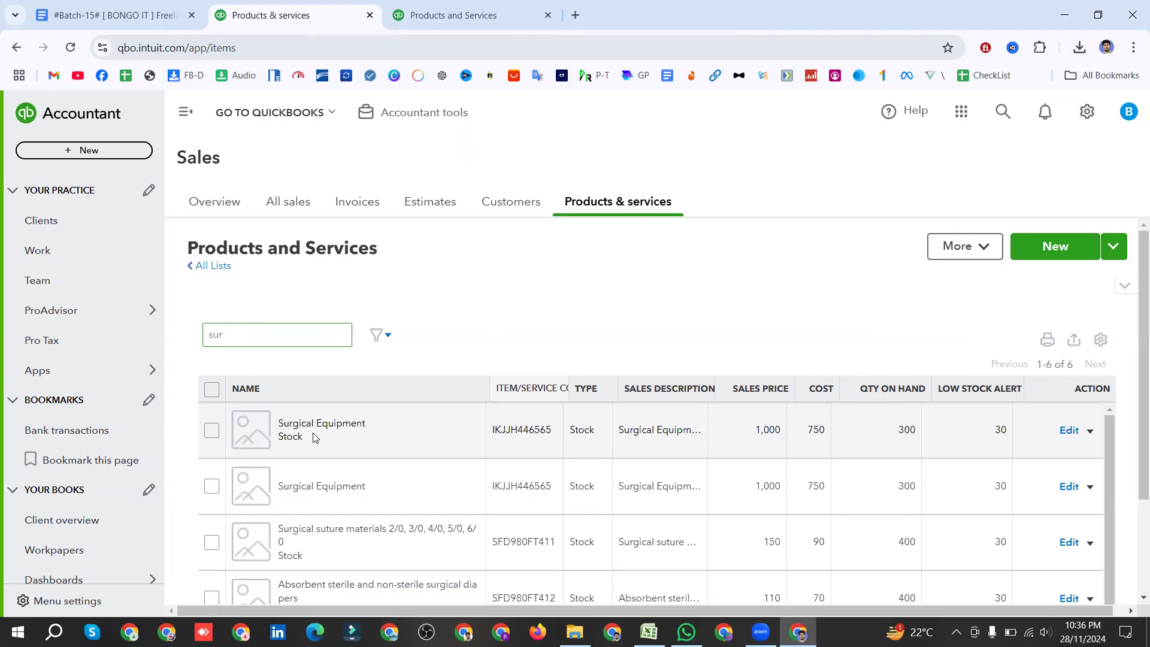
{"action": "left_click", "coordinate": [120, 15]}
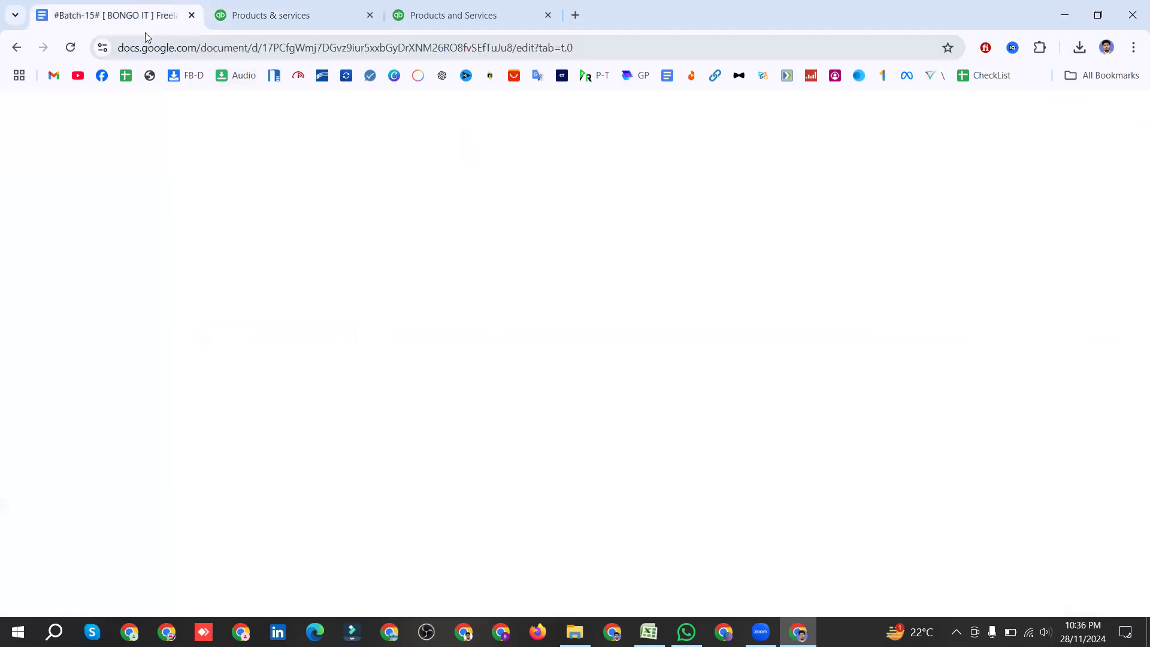
{"action": "left_click", "coordinate": [580, 352]}
{"action": "left_click", "coordinate": [570, 388]}
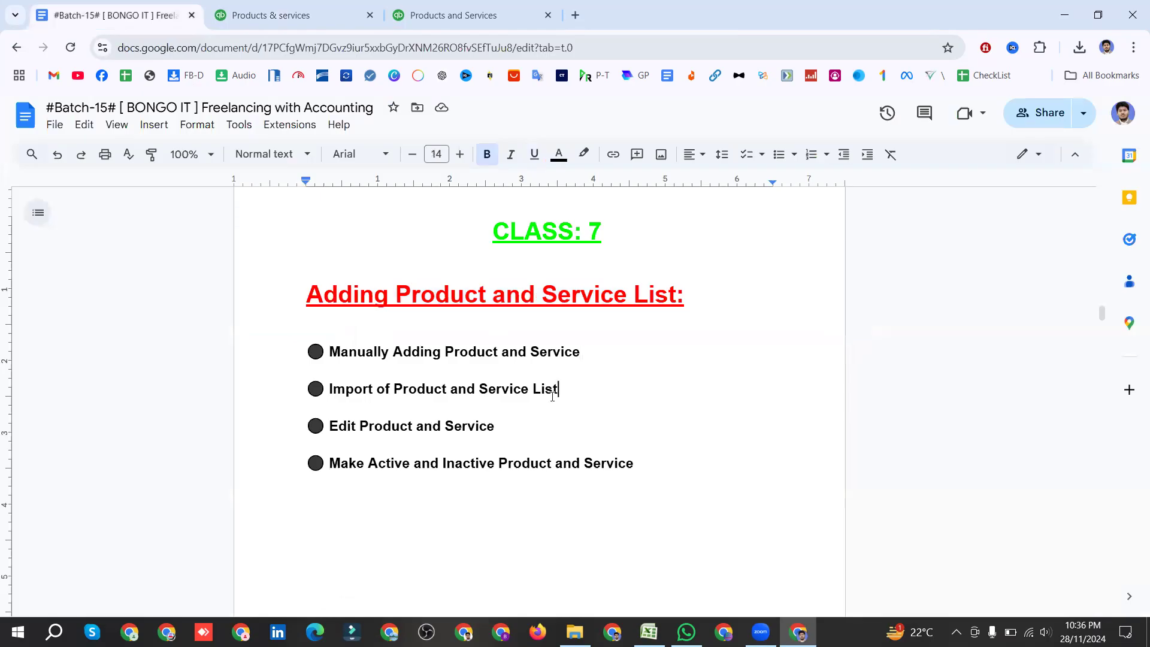
{"action": "left_click", "coordinate": [521, 420]}
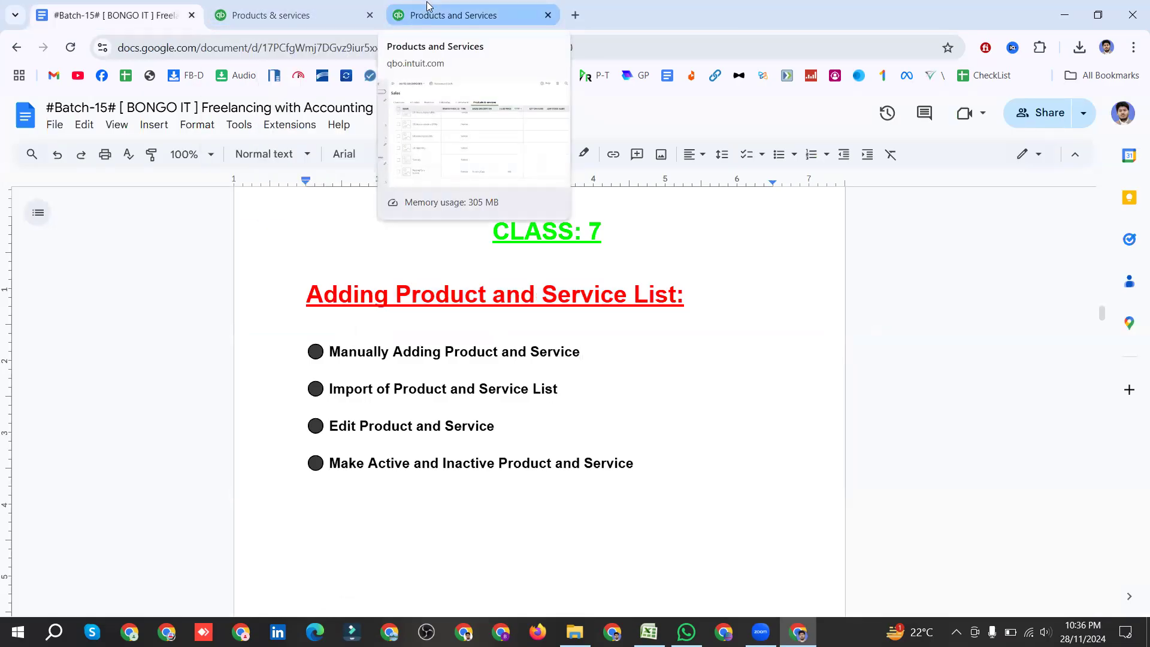
Step: Back in QuickBooks, open the Surgical Equipment item in the Stock category for editing and view its category choices
{"action": "left_click", "coordinate": [304, 13]}
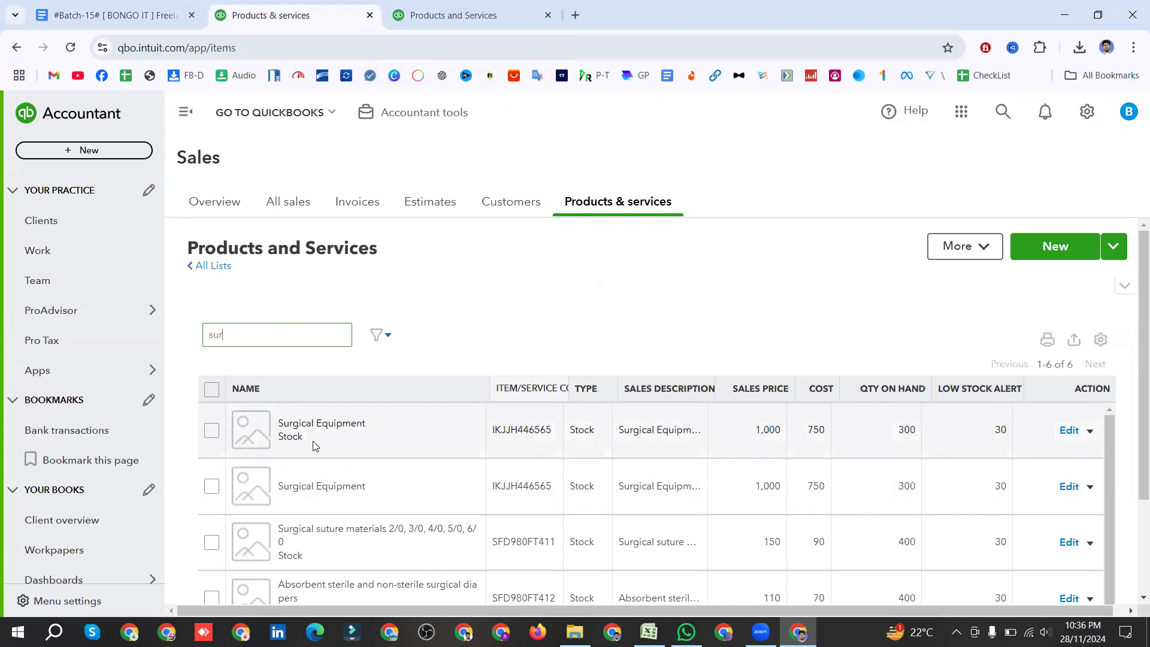
{"action": "left_click_drag", "start_coordinate": [304, 441], "coordinate": [281, 438]}
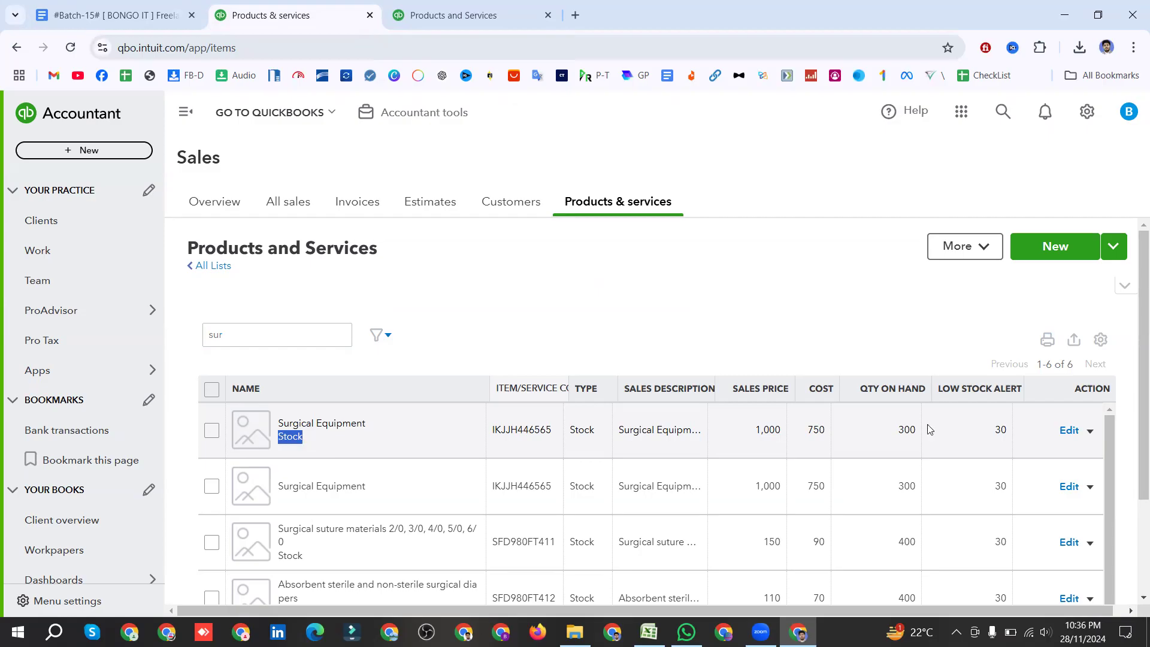
{"action": "left_click", "coordinate": [1066, 431]}
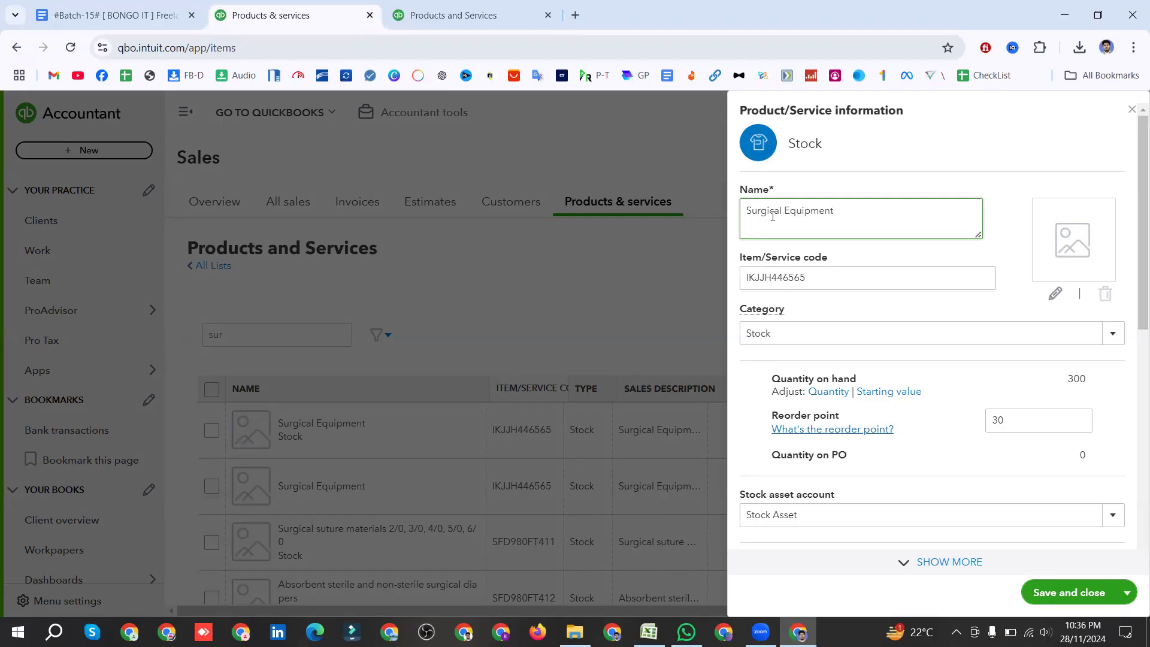
{"action": "left_click_drag", "start_coordinate": [745, 215], "coordinate": [846, 214]}
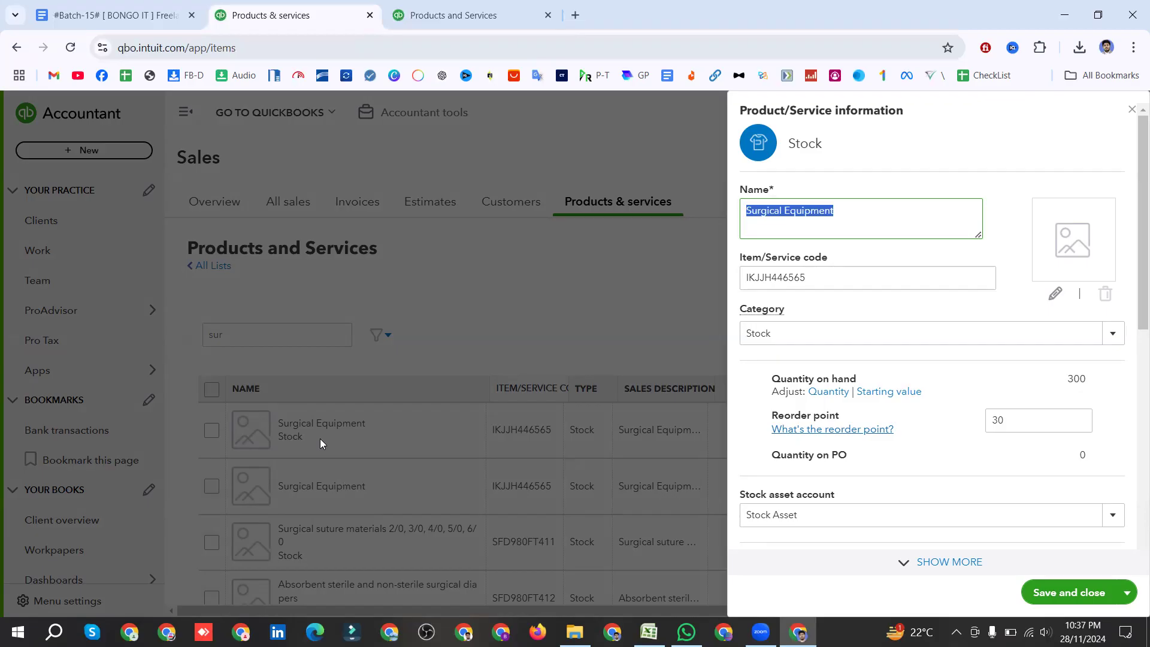
{"action": "left_click", "coordinate": [1112, 335]}
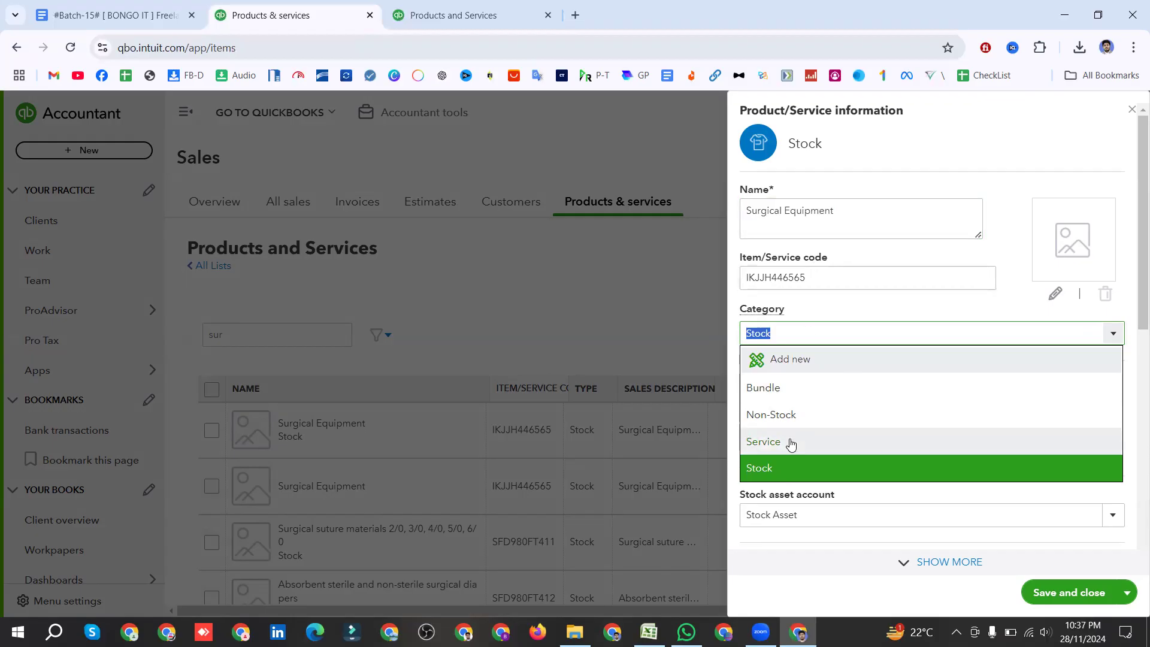
{"action": "left_click", "coordinate": [868, 215]}
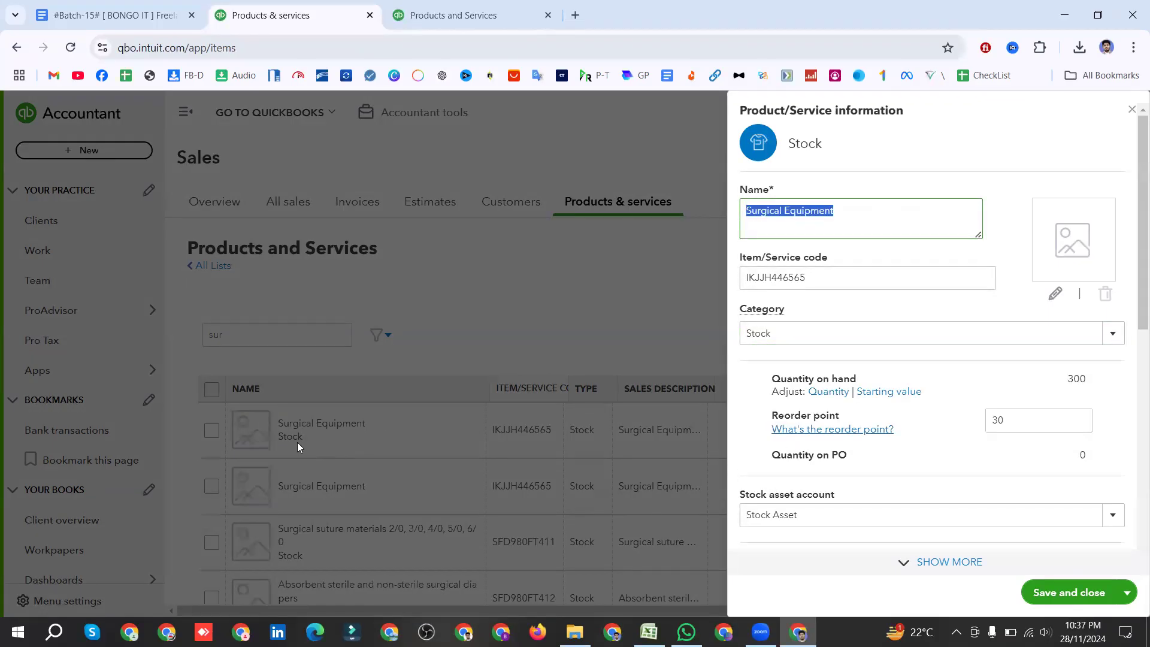
{"action": "left_click", "coordinate": [857, 219]}
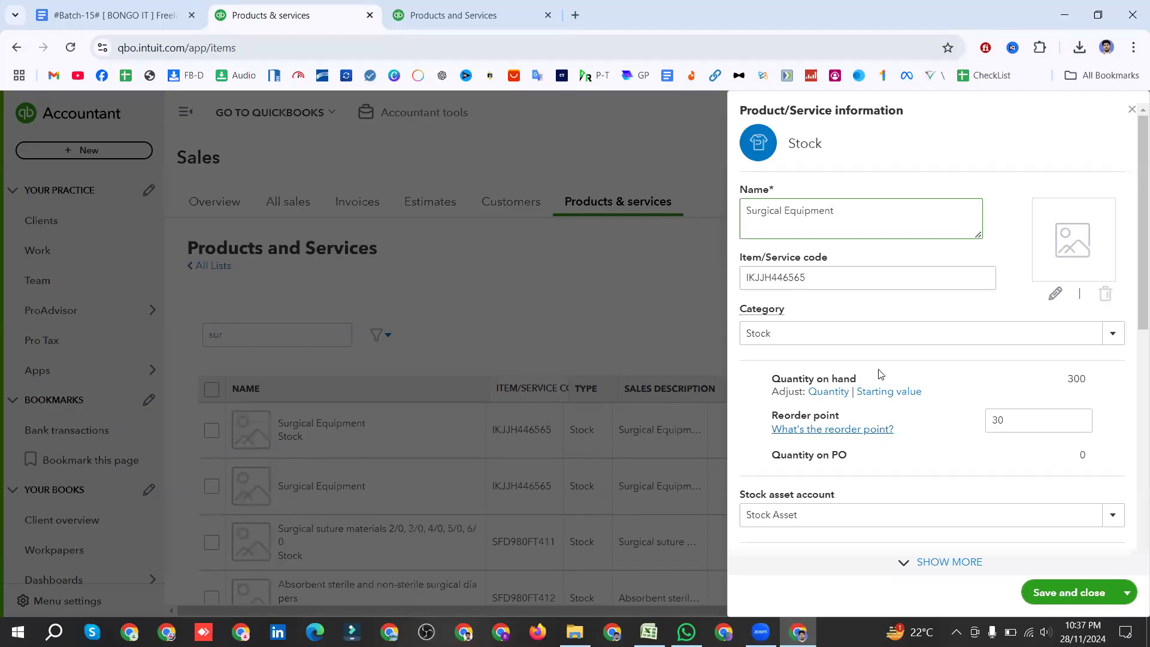
Step: Check the "Edit Product and Service" topic in the Google Docs class notes and look at the other products list
{"action": "left_click", "coordinate": [119, 13]}
{"action": "left_click_drag", "start_coordinate": [326, 426], "coordinate": [515, 422]}
{"action": "left_click", "coordinate": [453, 15]}
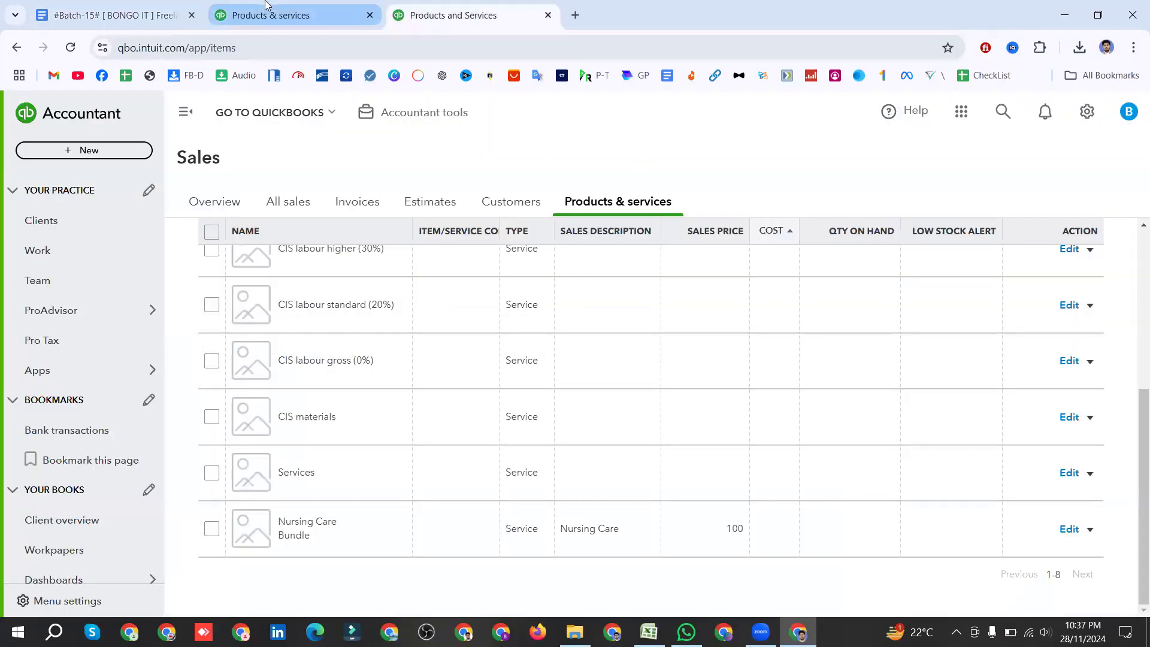
Step: Save the open Surgical Equipment item under the name Surgical Equipment 2 with item code IKJJH446566
{"action": "left_click", "coordinate": [293, 15]}
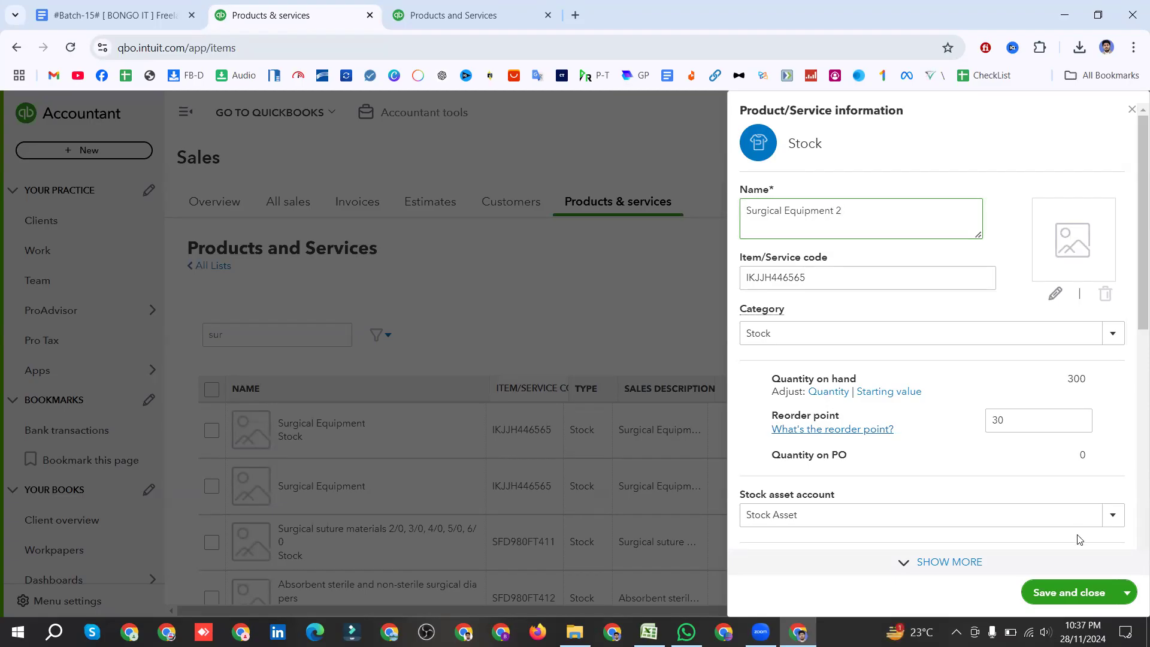
{"action": "key", "text": "Tab"}
{"action": "left_click", "coordinate": [817, 279]}
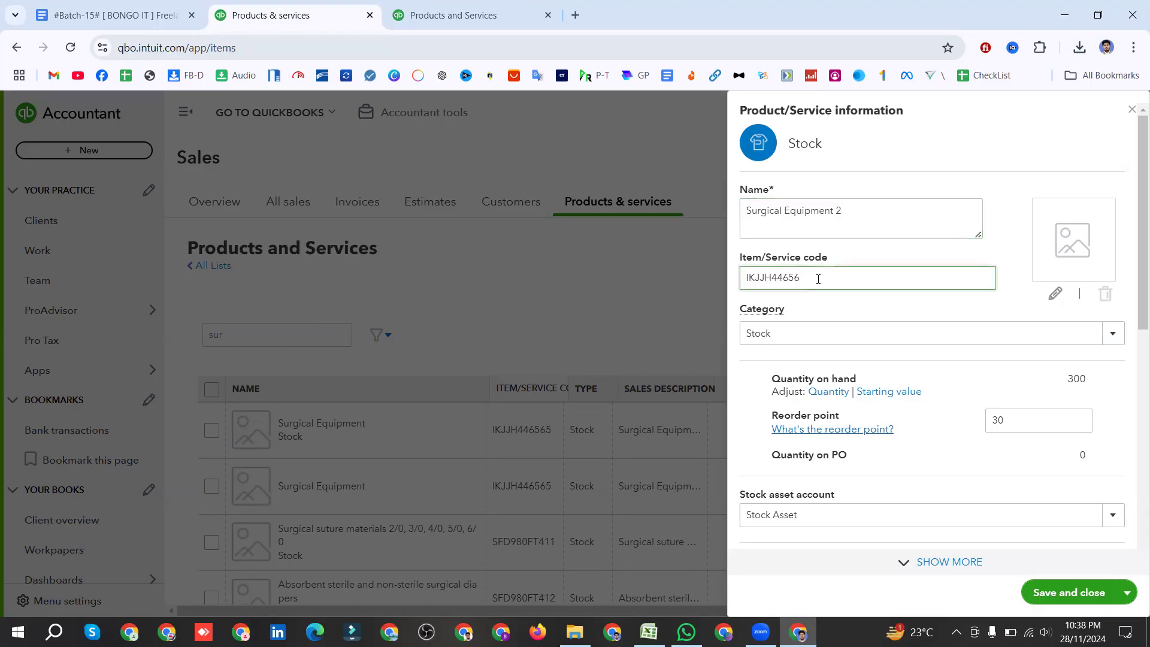
{"action": "type", "text": "6"}
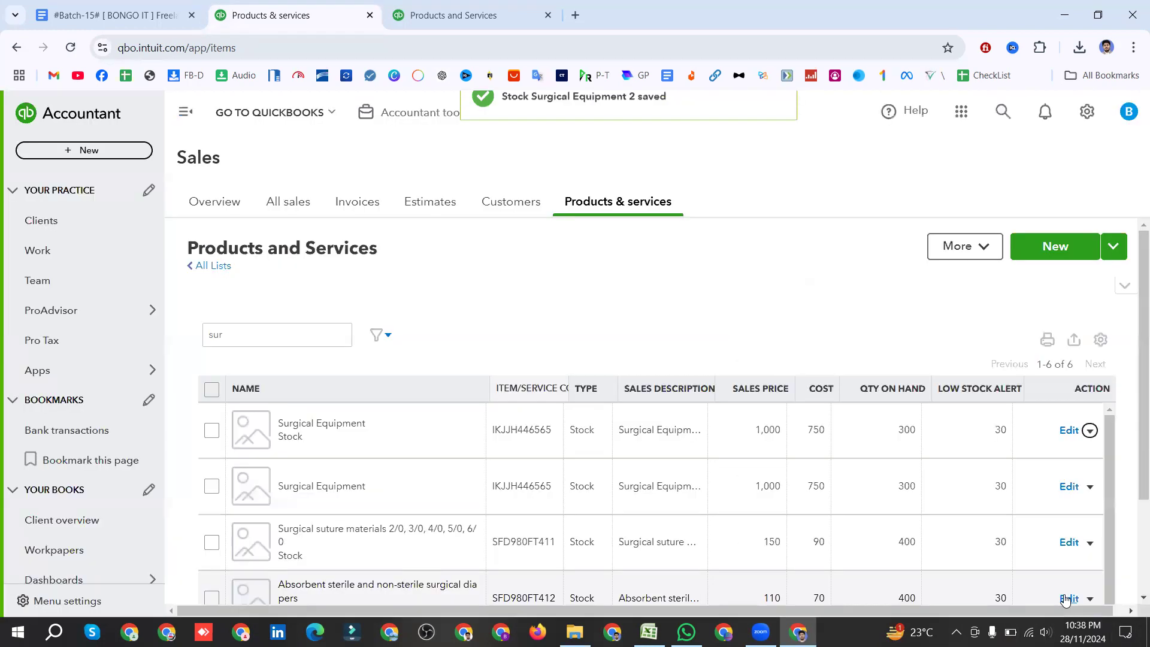
Step: Open the Surgical Equipment 2 stock item for editing and change its name to Surgical Equipment
{"action": "scroll", "coordinate": [700, 409], "scroll_direction": "down", "scroll_amount": 3}
{"action": "scroll", "coordinate": [424, 407], "scroll_direction": "up", "scroll_amount": 1}
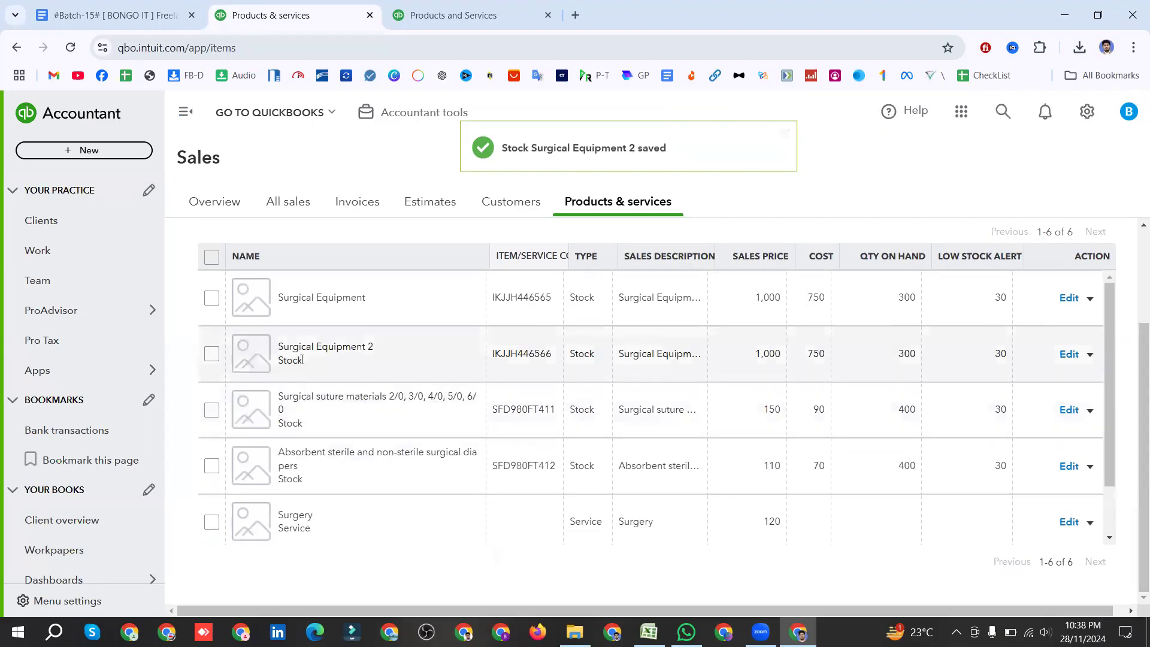
{"action": "scroll", "coordinate": [326, 359], "scroll_direction": "up", "scroll_amount": 2}
{"action": "scroll", "coordinate": [358, 453], "scroll_direction": "down", "scroll_amount": 1}
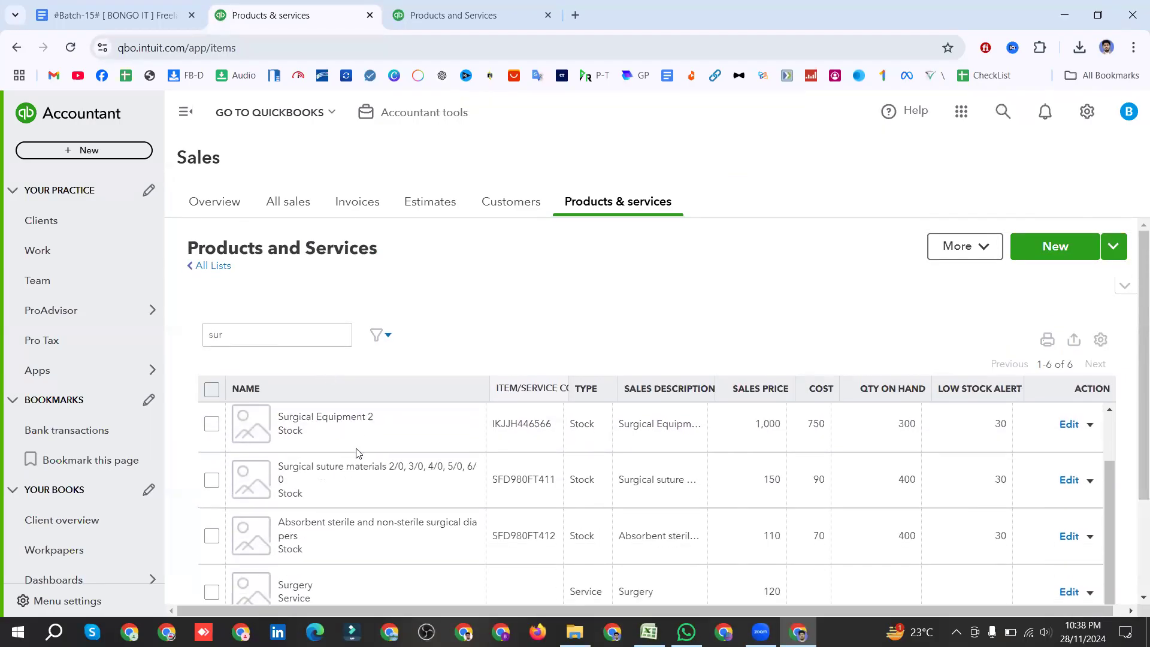
{"action": "scroll", "coordinate": [368, 452], "scroll_direction": "up", "scroll_amount": 1}
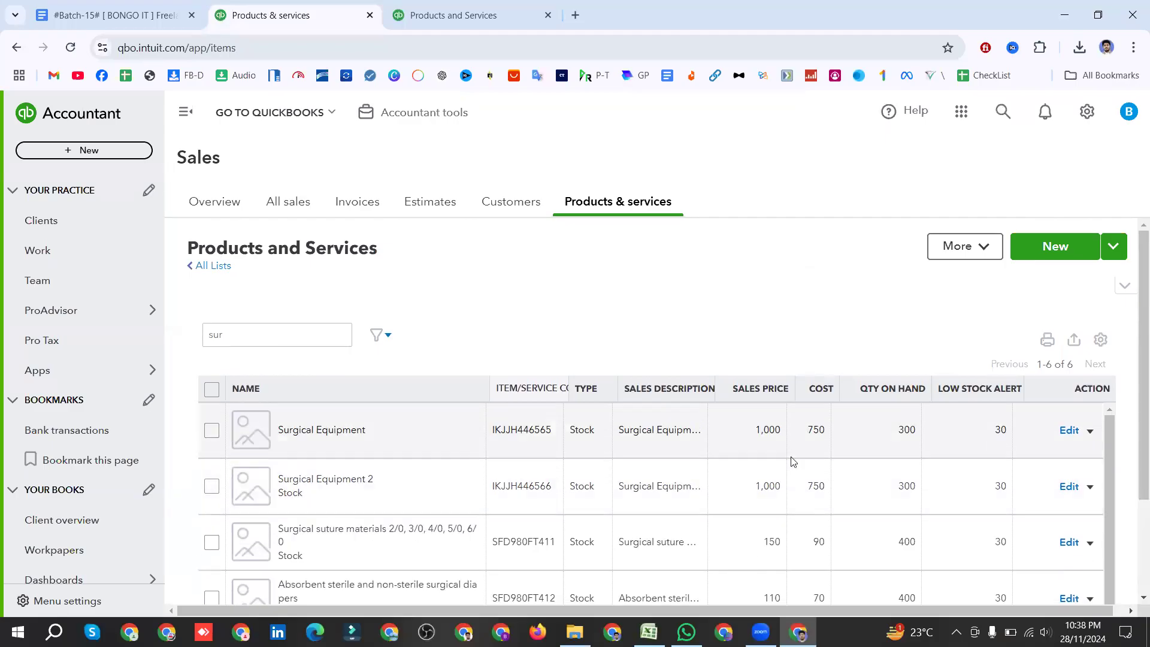
{"action": "left_click", "coordinate": [1069, 488]}
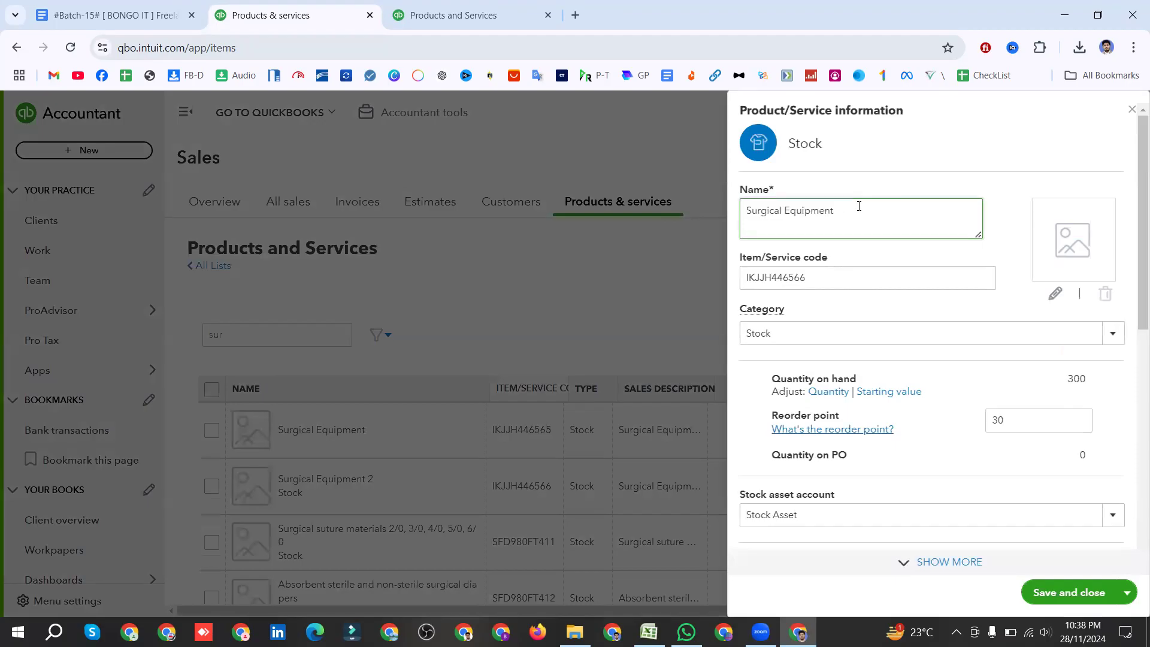
{"action": "double_click", "coordinate": [838, 274]}
{"action": "left_click", "coordinate": [839, 274]}
Step: Review the item's quantity on hand, reorder point, quantity on PO, sales details and purchasing information
{"action": "scroll", "coordinate": [878, 398], "scroll_direction": "down", "scroll_amount": 3}
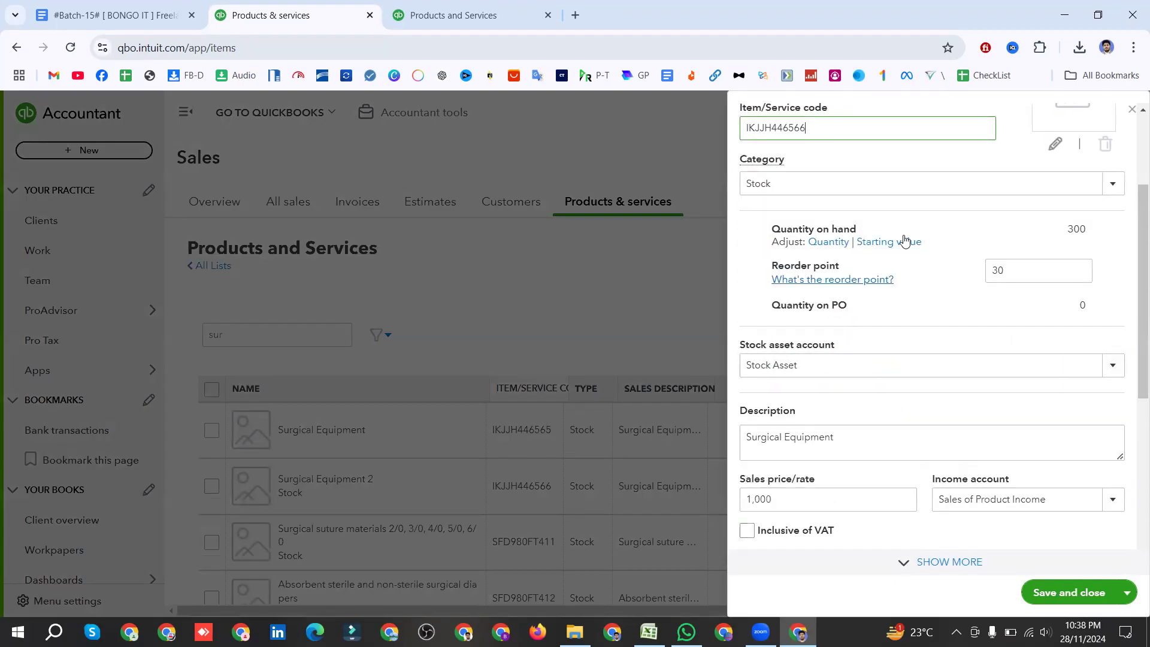
{"action": "left_click_drag", "start_coordinate": [769, 232], "coordinate": [1094, 227]}
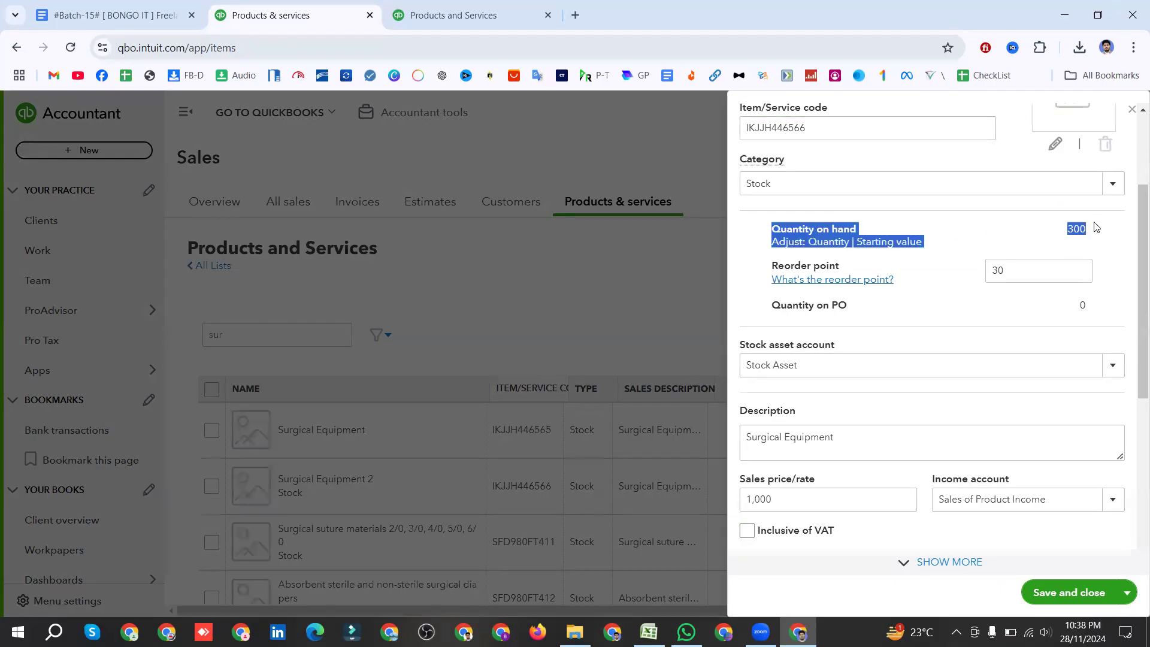
{"action": "left_click", "coordinate": [1010, 271]}
{"action": "double_click", "coordinate": [1016, 268]}
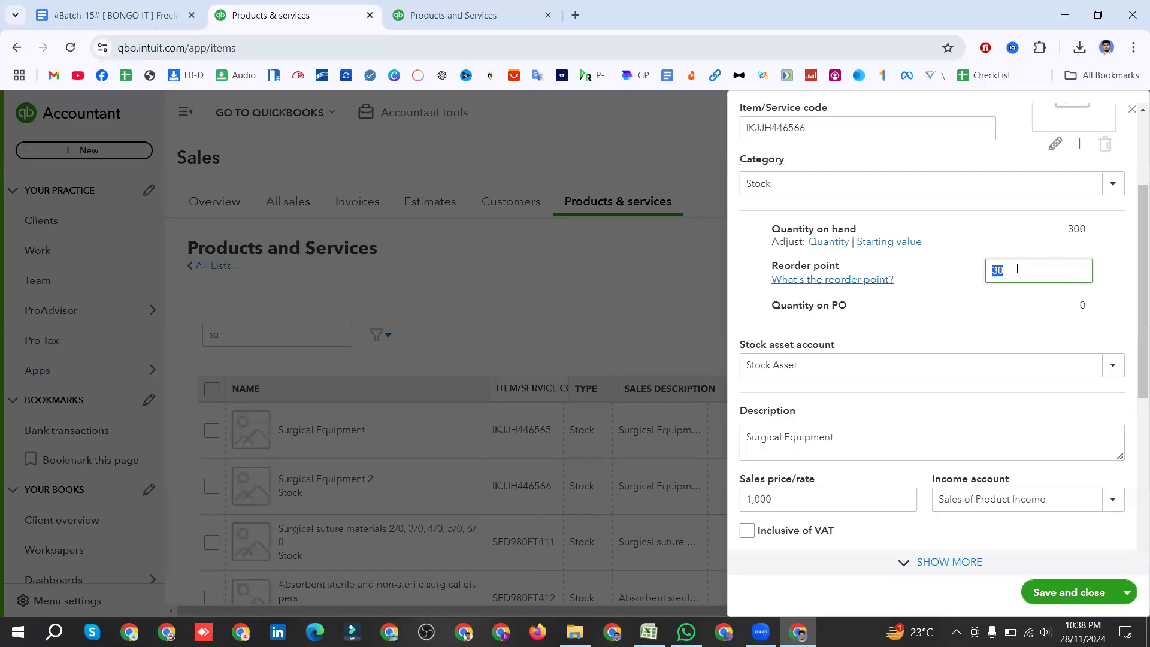
{"action": "left_click", "coordinate": [1026, 263]}
{"action": "double_click", "coordinate": [1082, 305]}
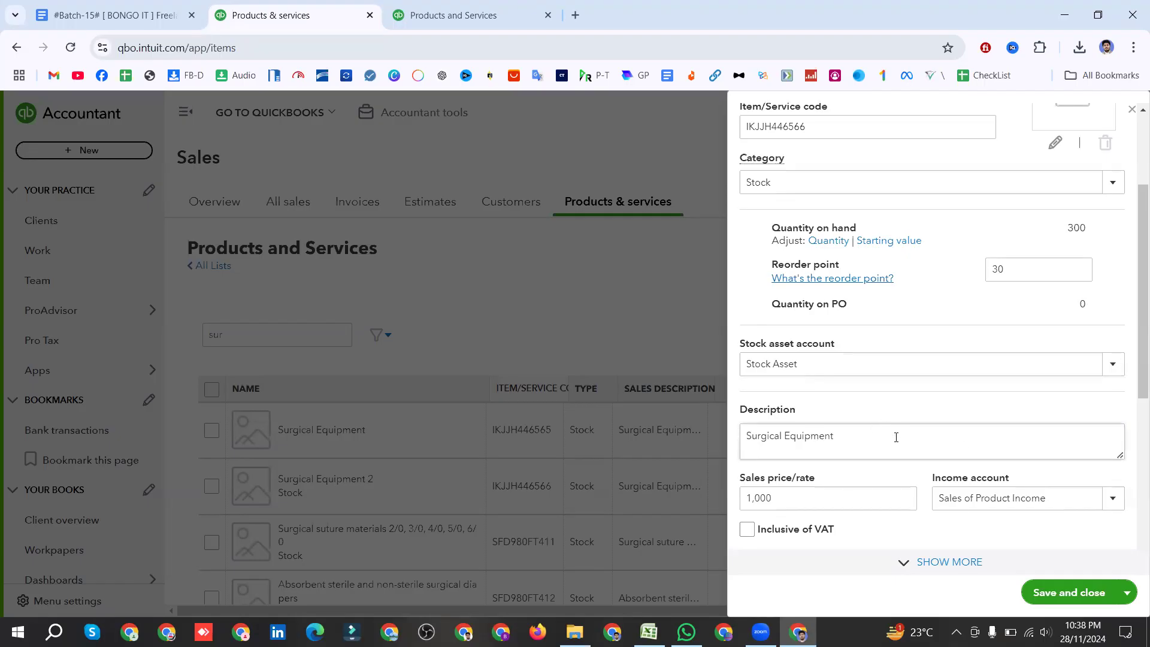
{"action": "scroll", "coordinate": [937, 407], "scroll_direction": "down", "scroll_amount": 5}
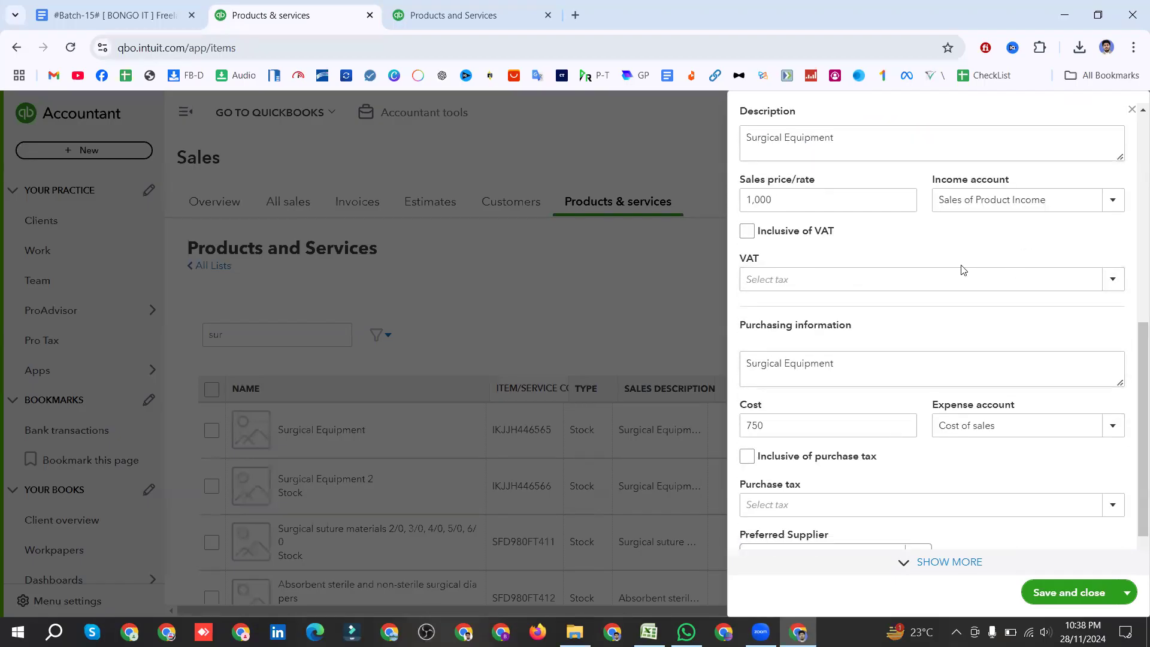
{"action": "scroll", "coordinate": [892, 375], "scroll_direction": "down", "scroll_amount": 1}
{"action": "scroll", "coordinate": [890, 377], "scroll_direction": "up", "scroll_amount": 8}
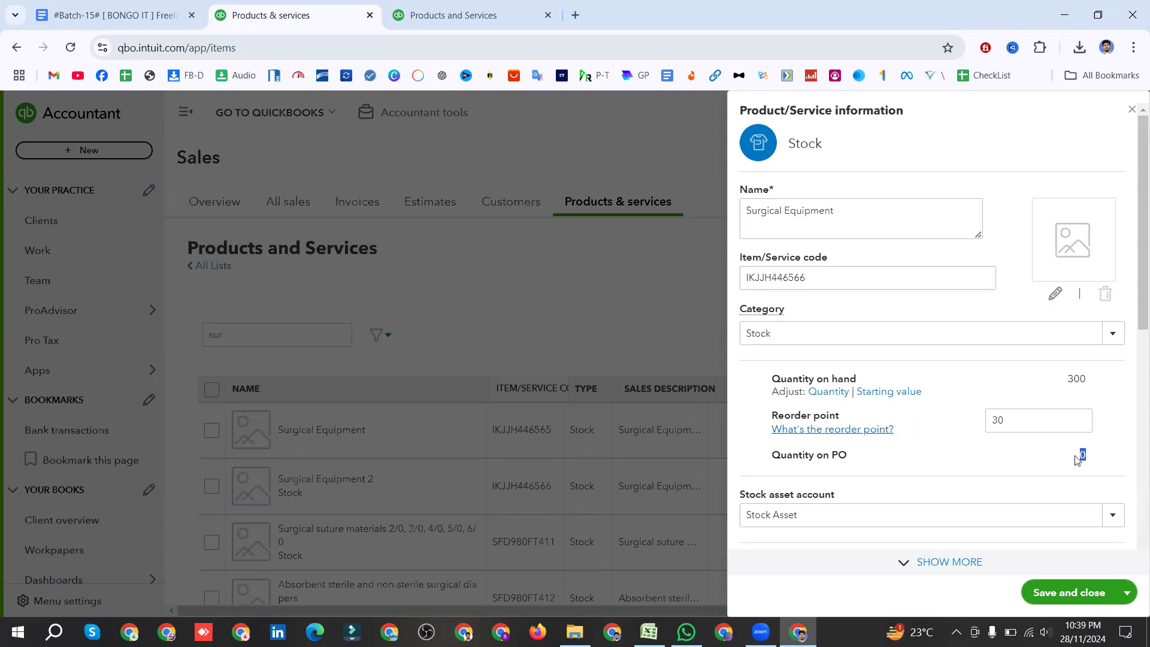
{"action": "double_click", "coordinate": [1075, 377]}
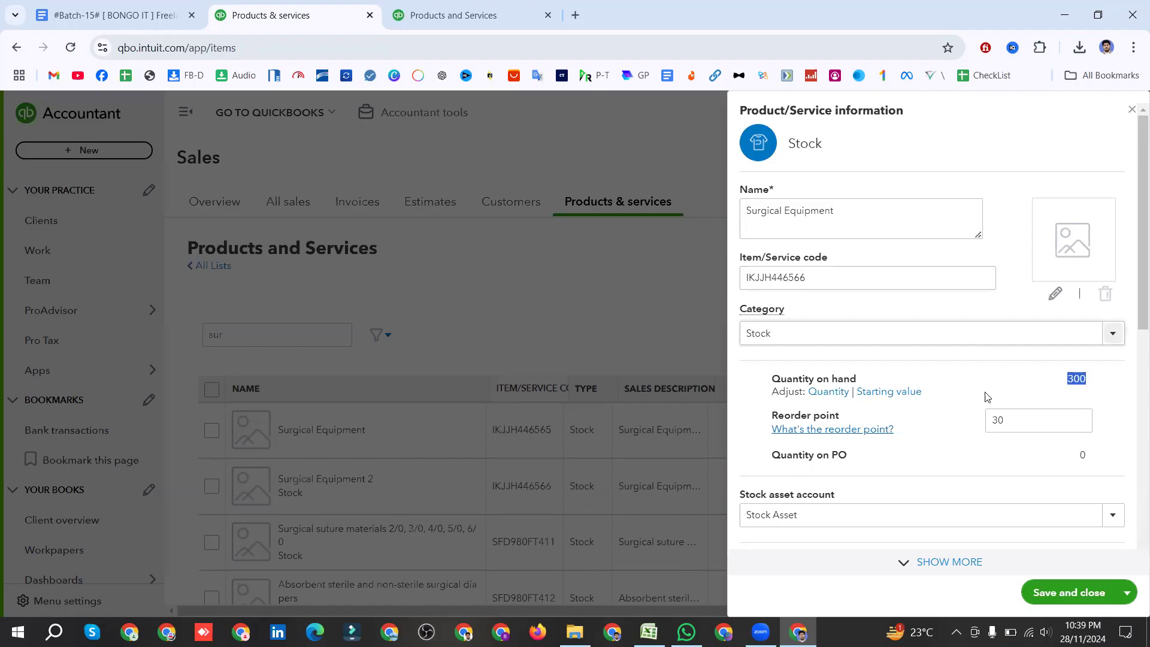
Step: Set the item's purchasing cost to 780
{"action": "scroll", "coordinate": [993, 513], "scroll_direction": "down", "scroll_amount": 8}
{"action": "scroll", "coordinate": [868, 440], "scroll_direction": "down", "scroll_amount": 2}
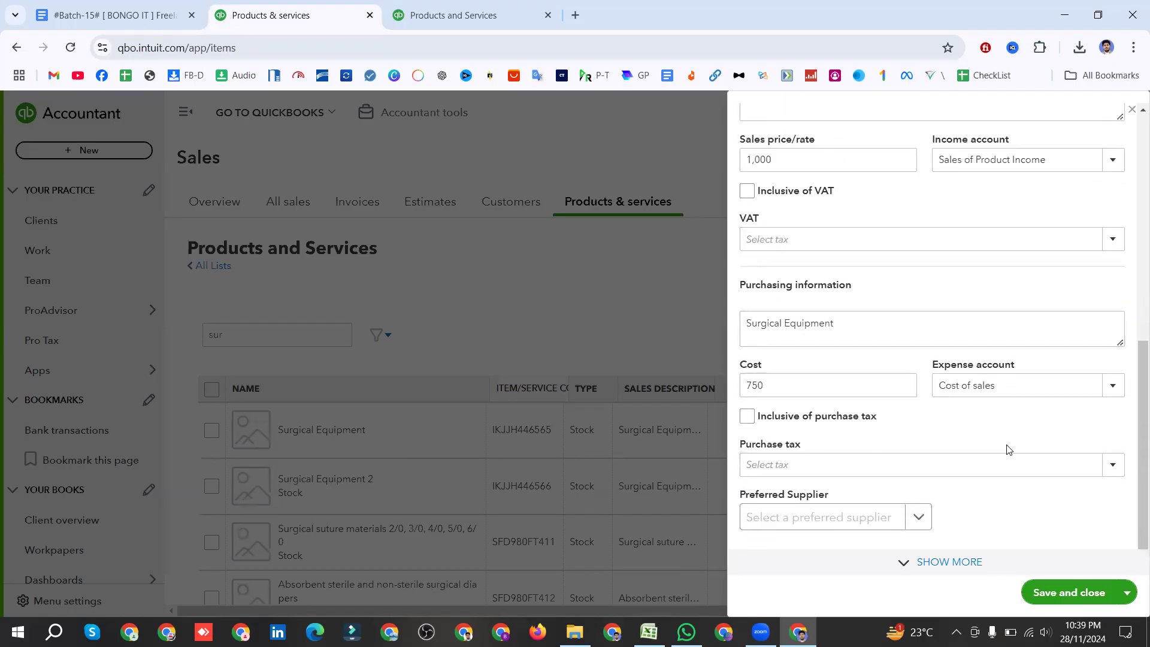
{"action": "left_click", "coordinate": [815, 392]}
{"action": "left_click", "coordinate": [816, 392]}
{"action": "key", "text": "BackSpace"}
{"action": "key", "text": "BackSpace"}
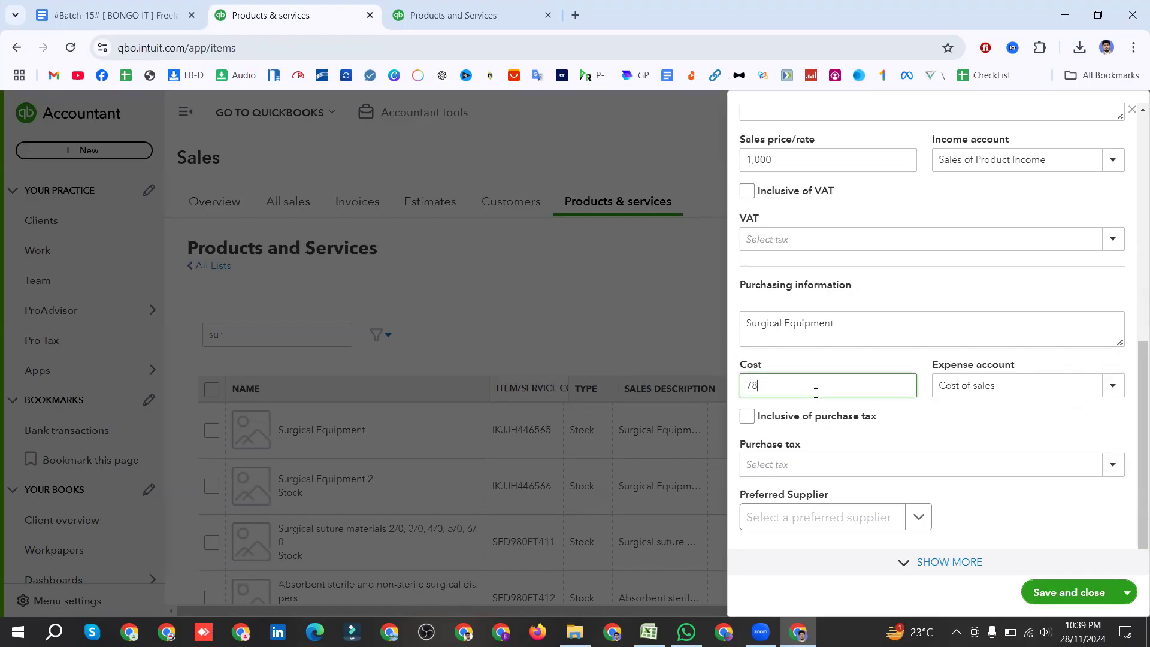
Step: Set the item's sales price/rate to 1,050, then save and close the item
{"action": "scroll", "coordinate": [815, 392], "scroll_direction": "up", "scroll_amount": 3}
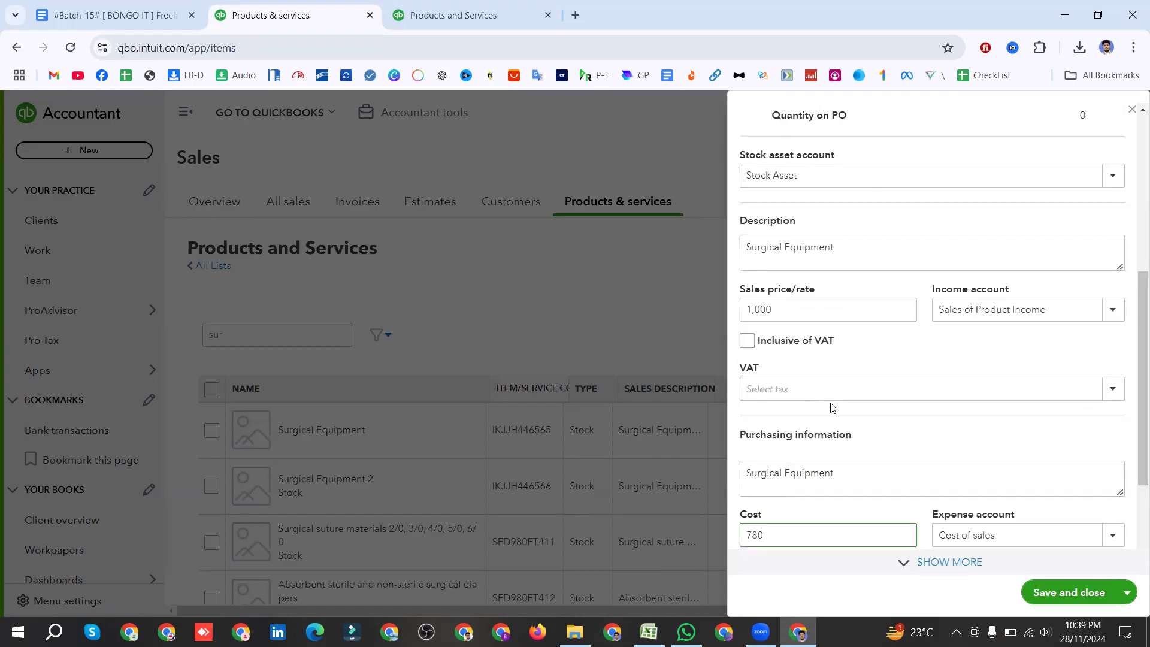
{"action": "scroll", "coordinate": [828, 406], "scroll_direction": "down", "scroll_amount": 3}
{"action": "scroll", "coordinate": [854, 375], "scroll_direction": "up", "scroll_amount": 3}
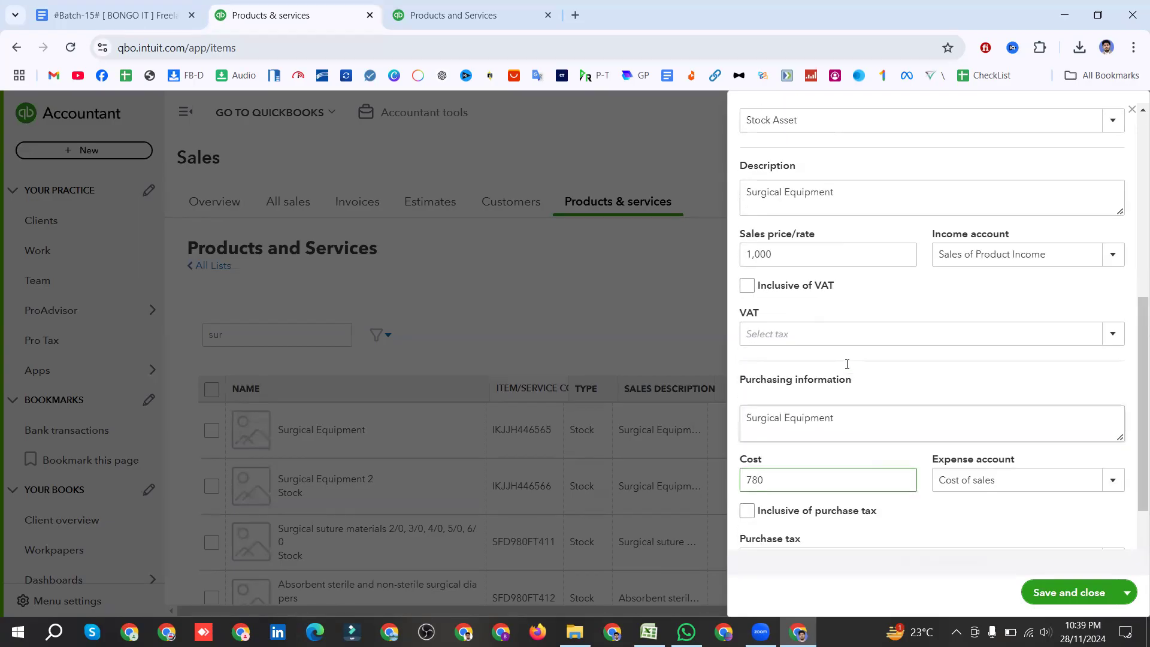
{"action": "left_click", "coordinate": [789, 308]}
{"action": "left_click", "coordinate": [788, 309]}
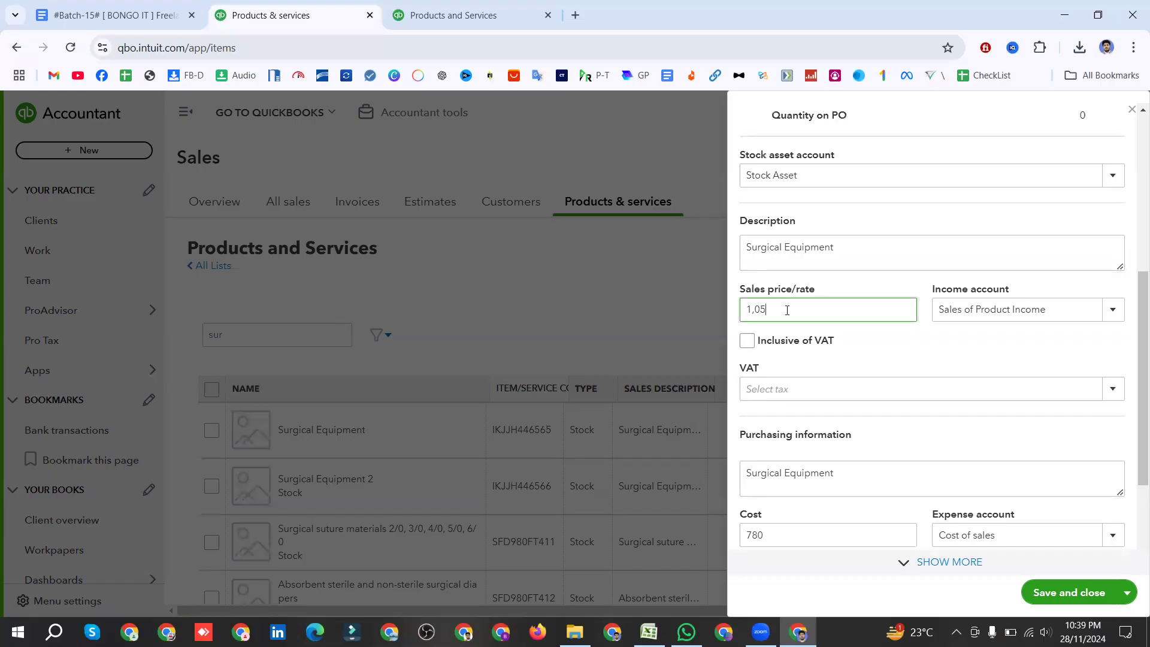
{"action": "left_click", "coordinate": [876, 343]}
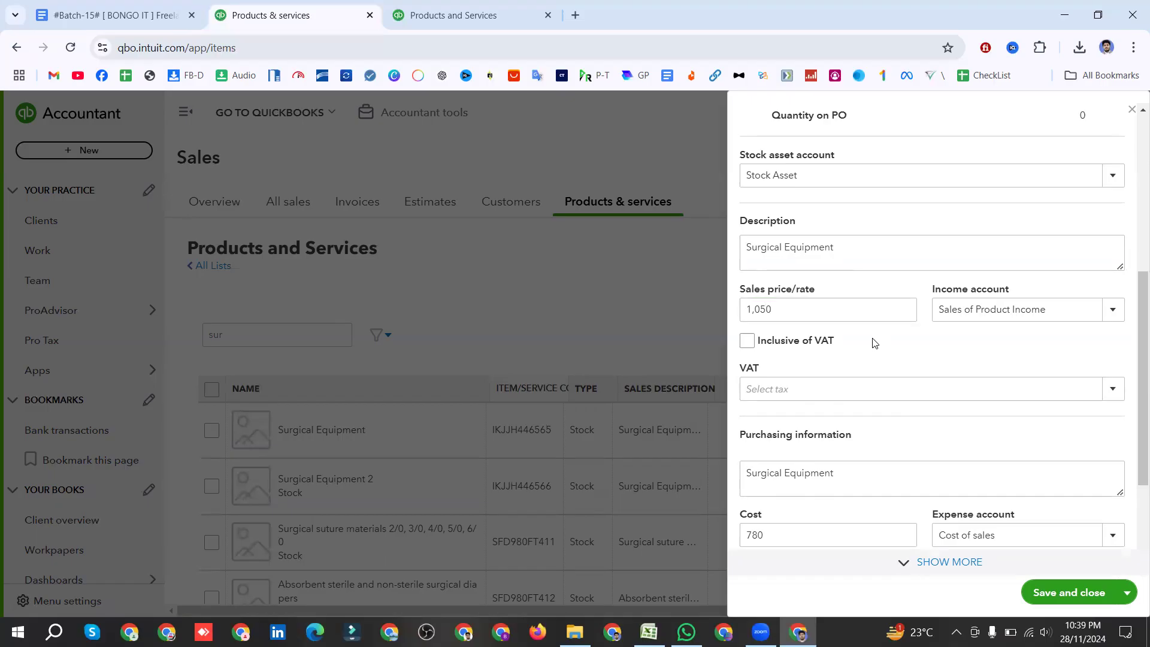
{"action": "scroll", "coordinate": [873, 342], "scroll_direction": "up", "scroll_amount": 4}
{"action": "scroll", "coordinate": [874, 343], "scroll_direction": "down", "scroll_amount": 5}
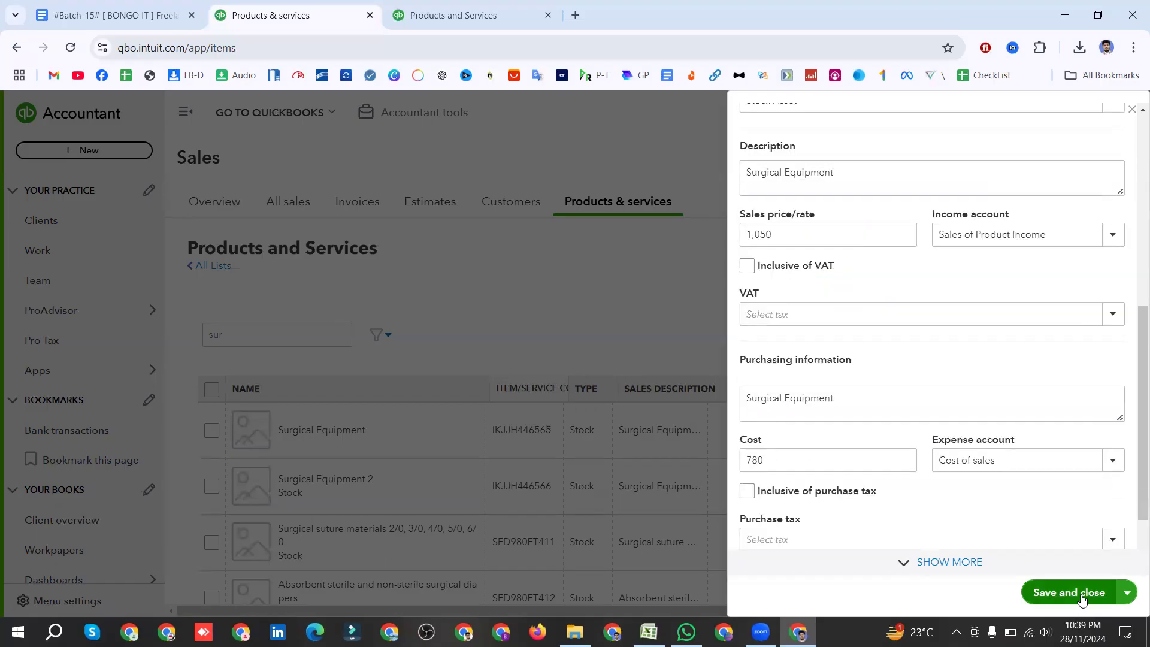
{"action": "left_click", "coordinate": [1075, 593]}
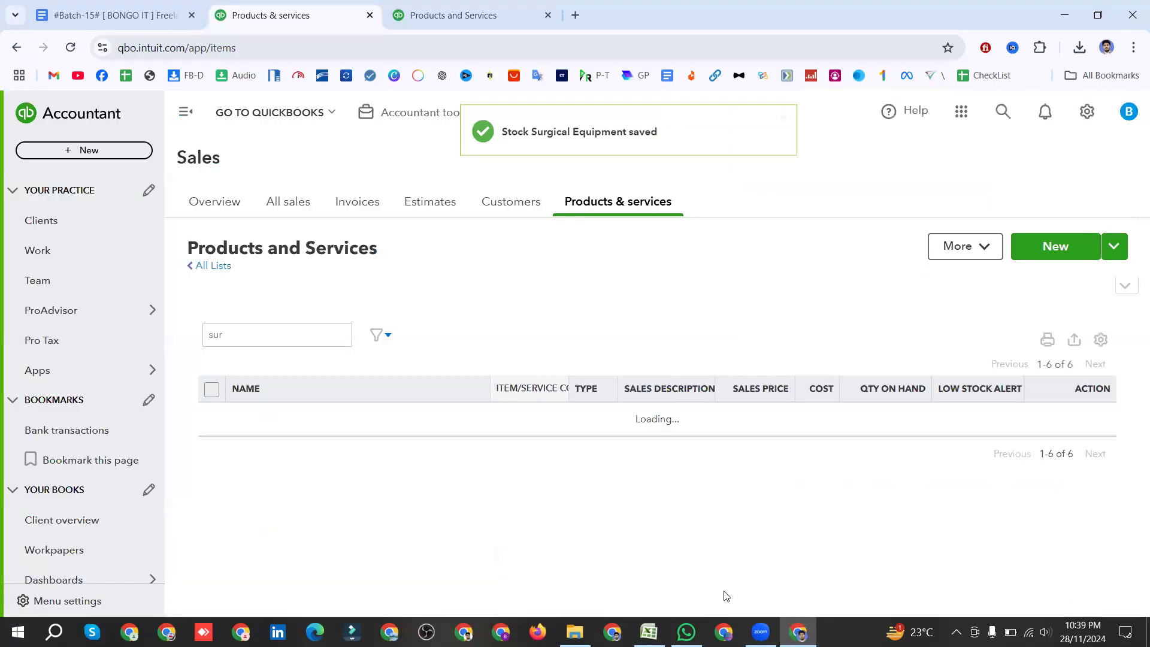
Step: Look over the updated product list and check the current topic in the Google Docs class notes, then return to QuickBooks
{"action": "scroll", "coordinate": [491, 534], "scroll_direction": "down", "scroll_amount": 2}
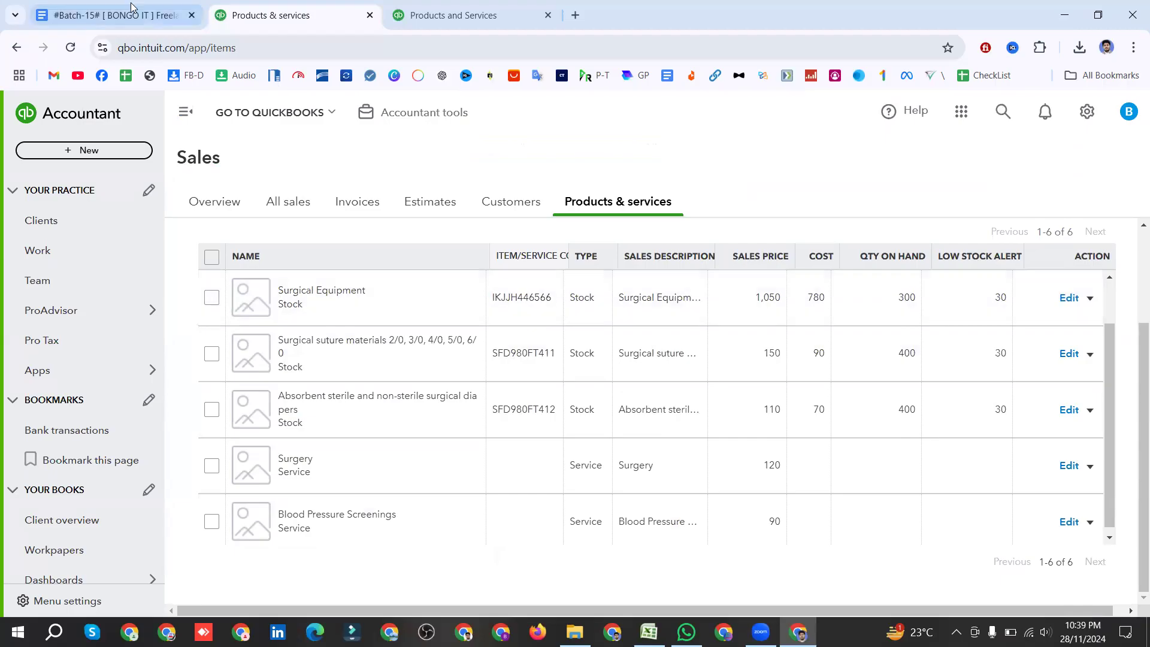
{"action": "left_click", "coordinate": [152, 15]}
{"action": "left_click_drag", "start_coordinate": [329, 463], "coordinate": [639, 464]}
{"action": "left_click", "coordinate": [298, 12]}
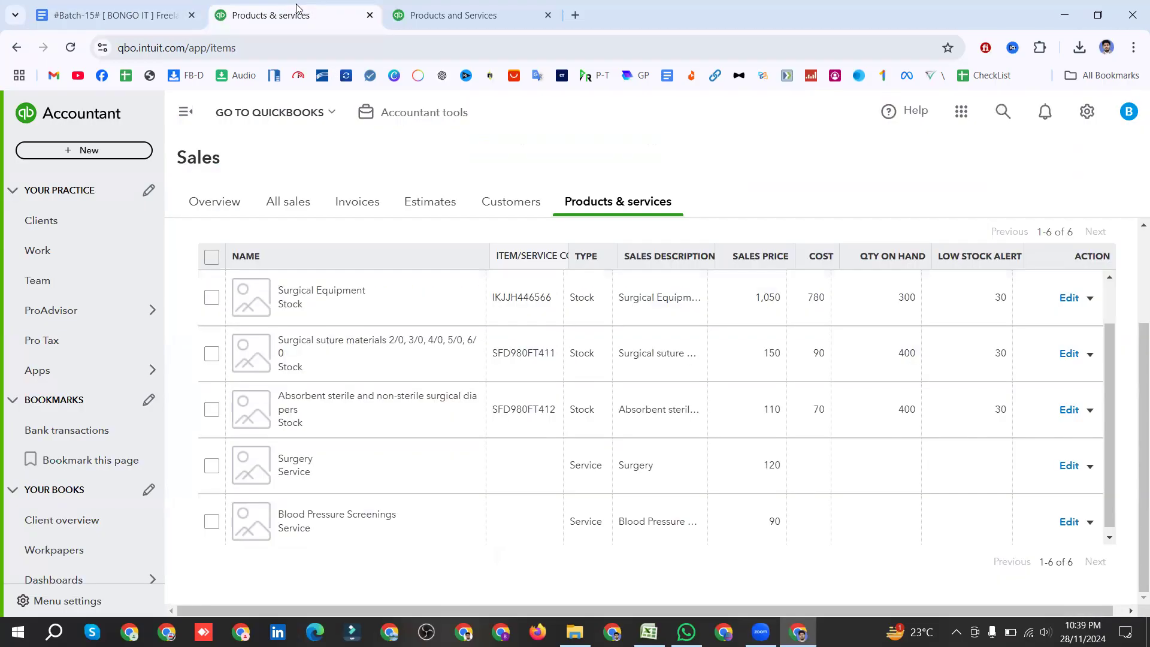
Step: Make the Surgical Equipment item with code IKJJH446566 inactive and check the remaining items in the list
{"action": "left_click", "coordinate": [1089, 298]}
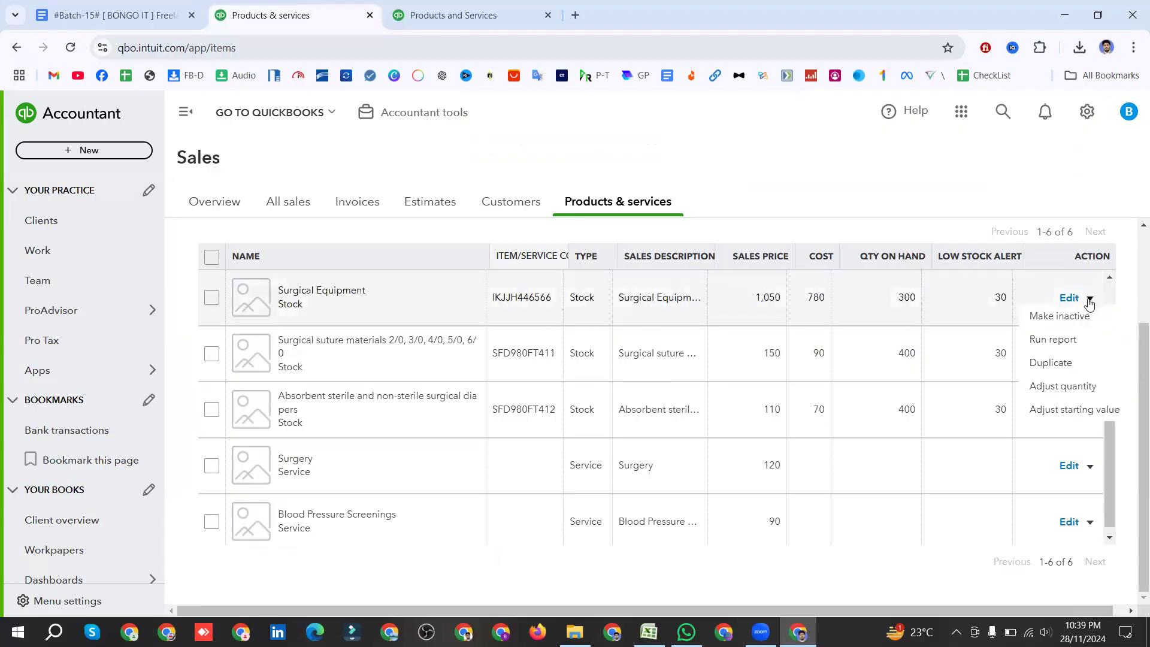
{"action": "left_click", "coordinate": [1058, 317]}
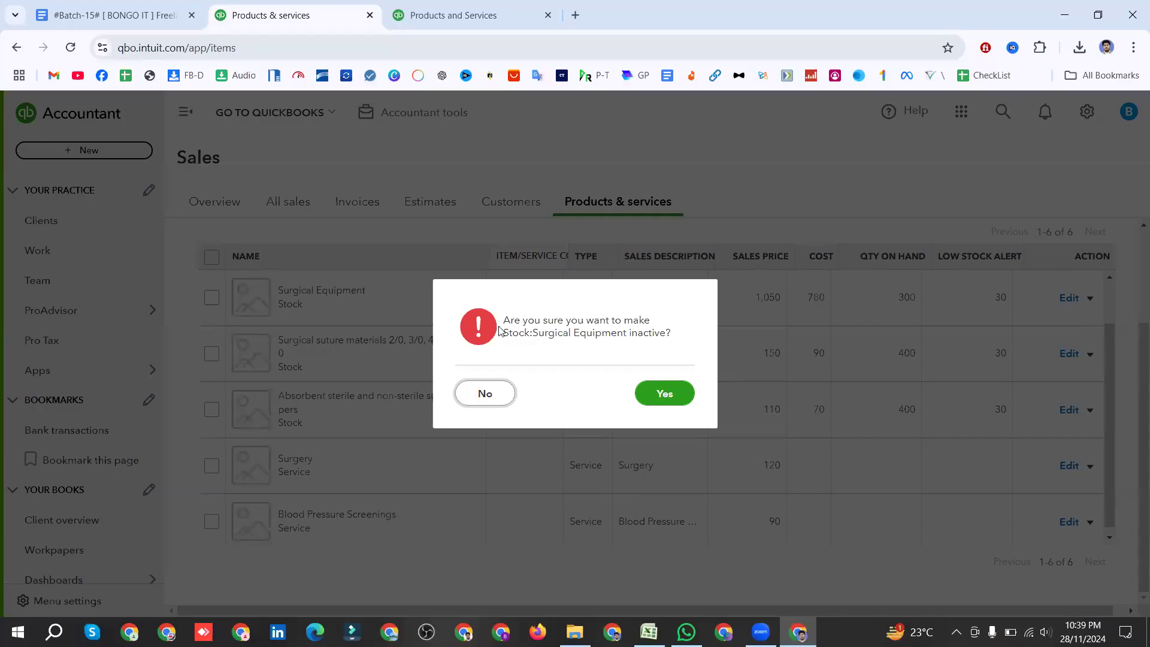
{"action": "left_click", "coordinate": [663, 394]}
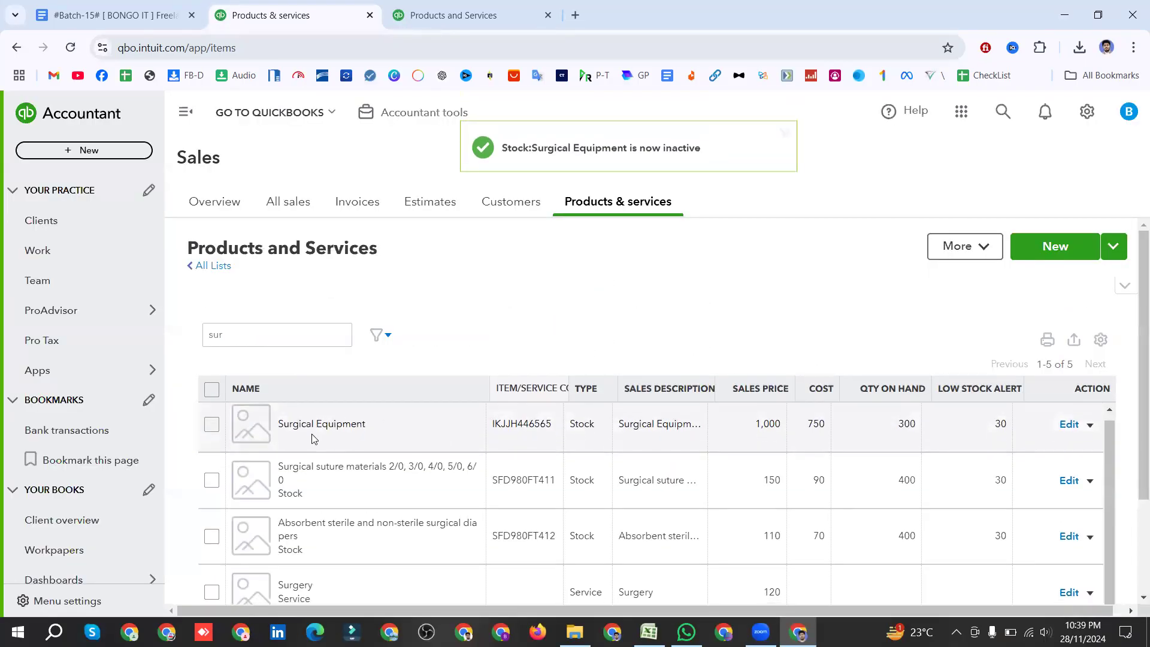
{"action": "left_click_drag", "start_coordinate": [278, 427], "coordinate": [371, 432]}
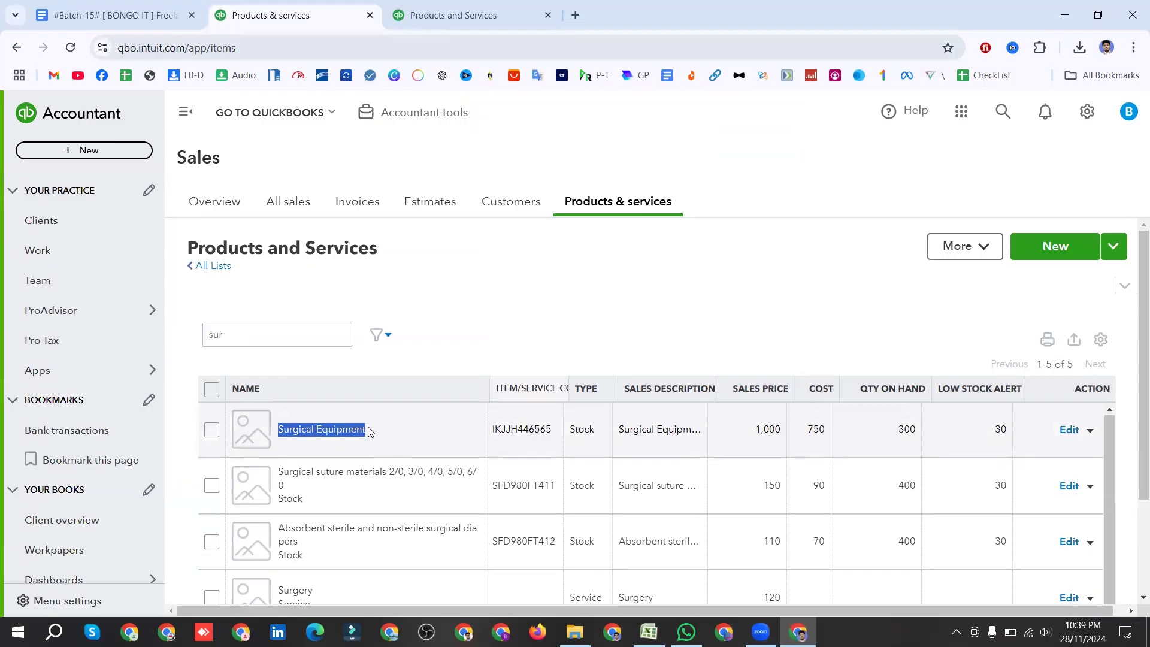
{"action": "scroll", "coordinate": [366, 508], "scroll_direction": "down", "scroll_amount": 3}
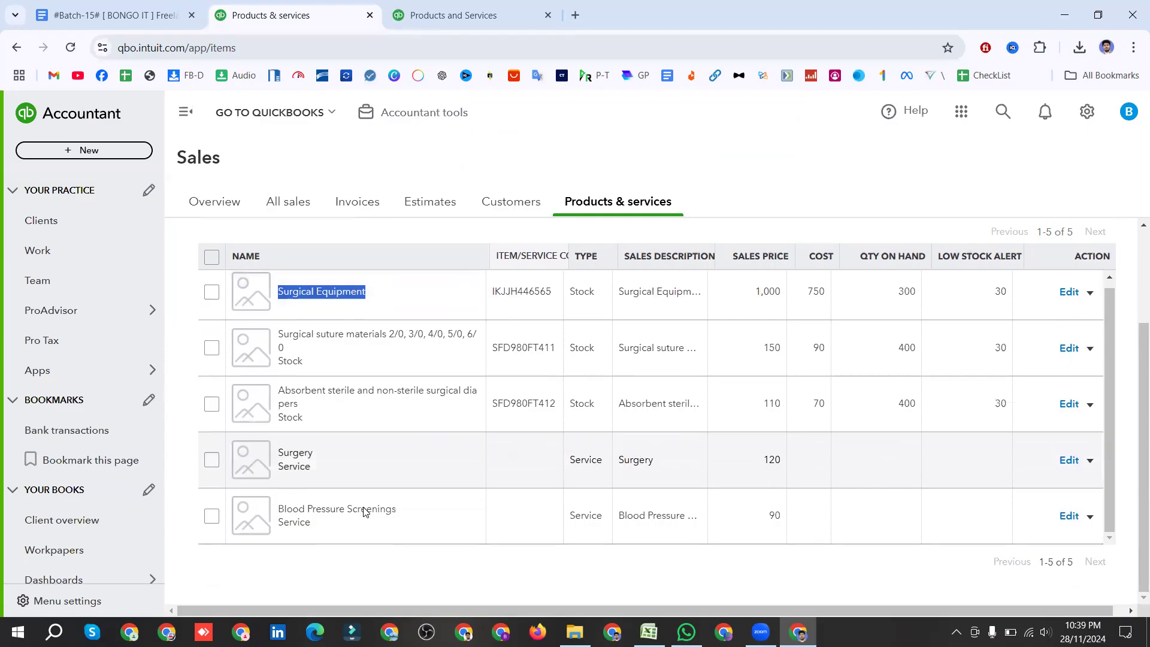
Step: Replace the product list search term with "nur"
{"action": "scroll", "coordinate": [285, 257], "scroll_direction": "up", "scroll_amount": 3}
{"action": "left_click", "coordinate": [285, 332]}
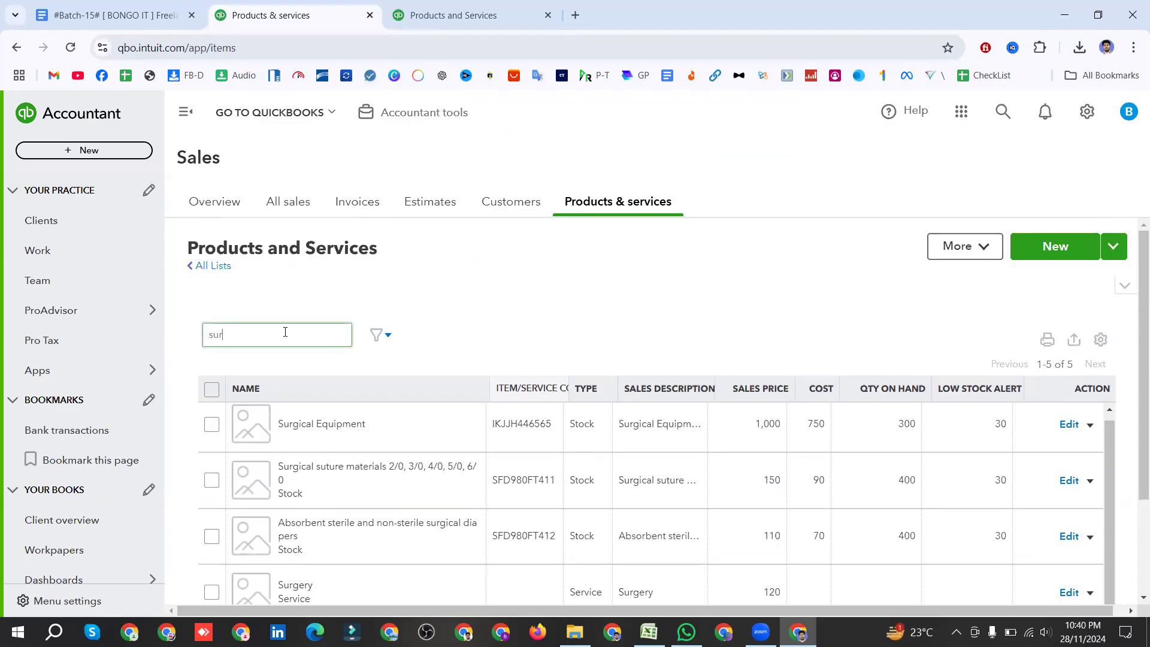
{"action": "key", "text": "BackSpace"}
{"action": "key", "text": "BackSpace"}
{"action": "type", "text": "nur"}
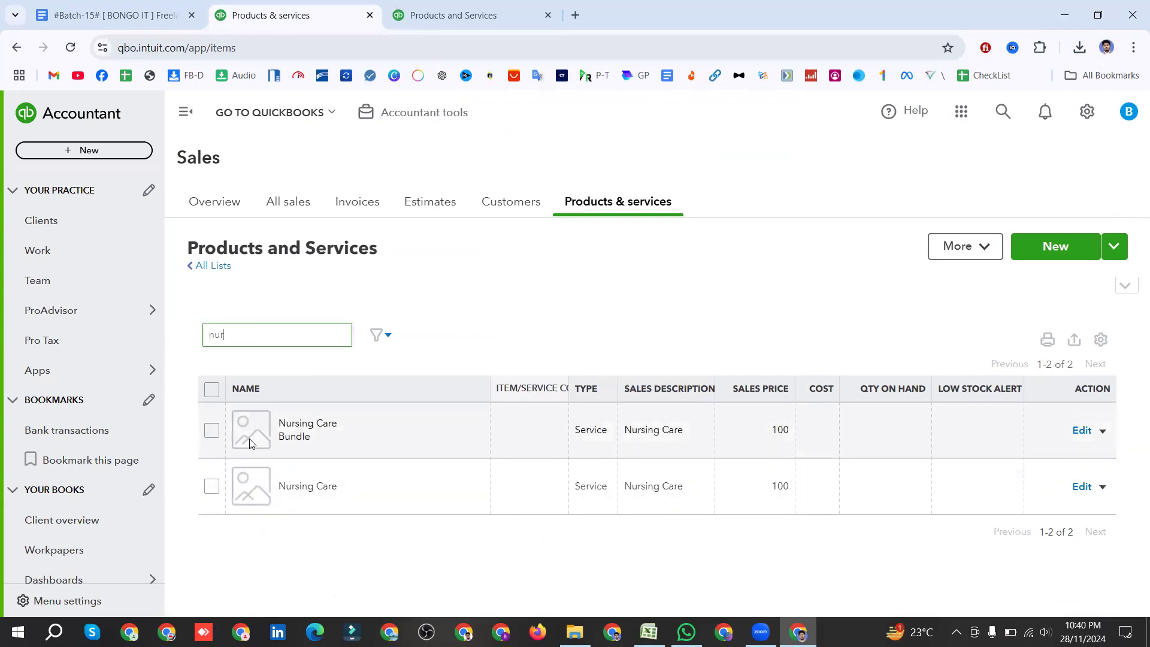
Step: Assign the Nursing Care item in the Bundle category to the Service category and save it
{"action": "left_click", "coordinate": [1083, 429]}
{"action": "left_click", "coordinate": [1112, 333]}
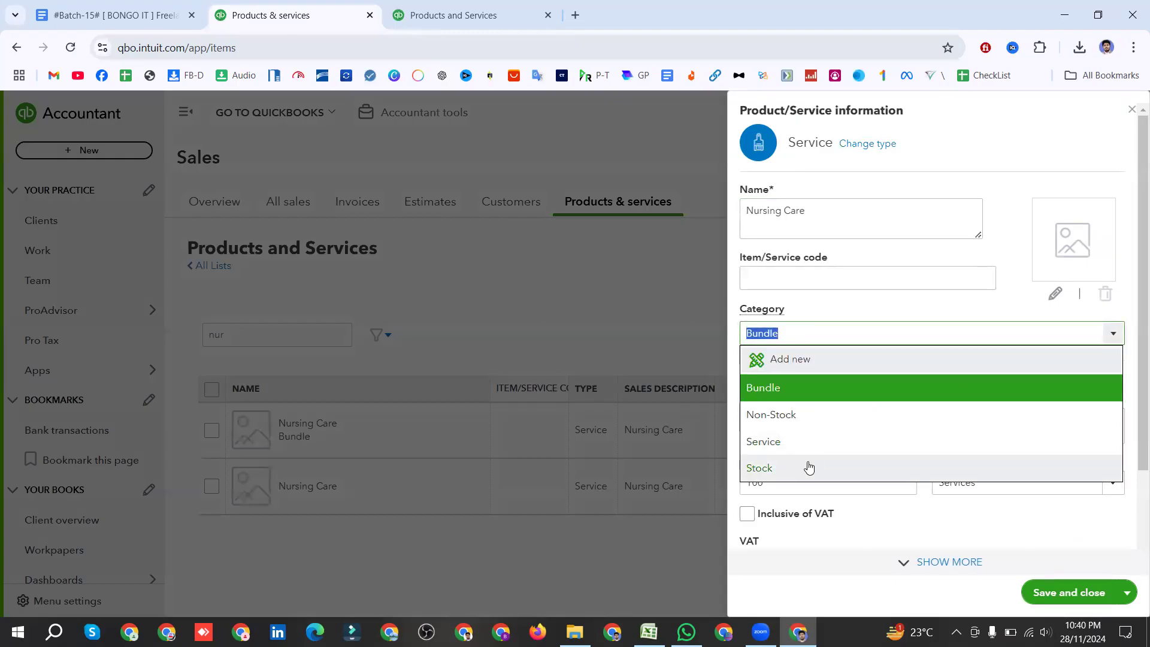
{"action": "left_click", "coordinate": [801, 450]}
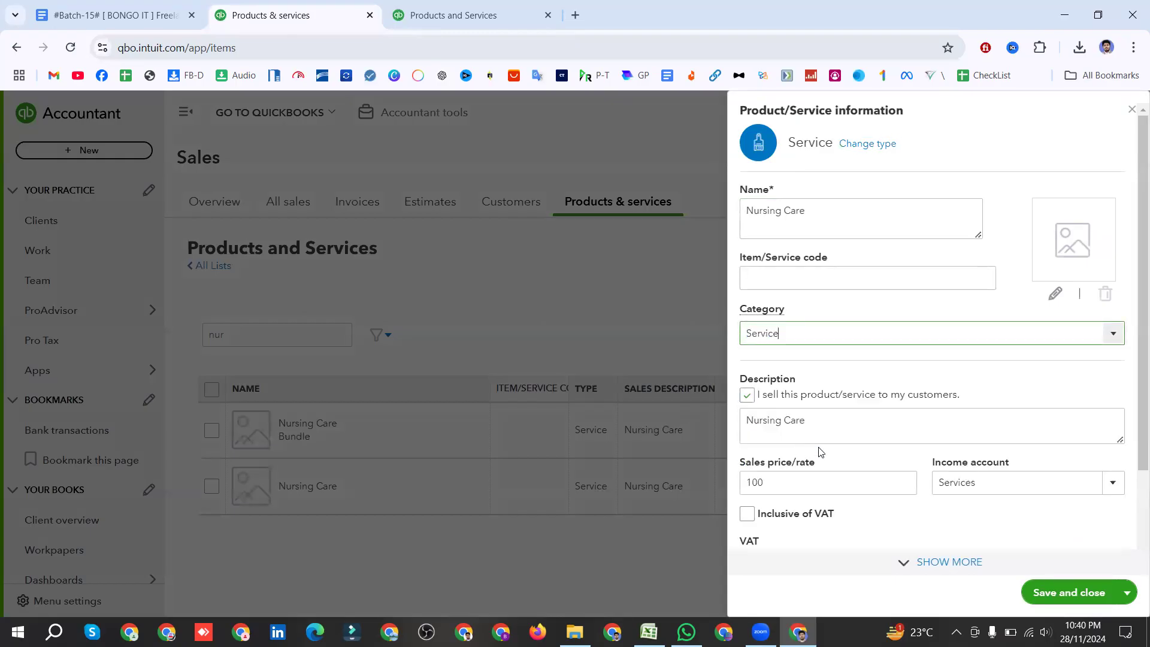
{"action": "left_click", "coordinate": [1064, 591]}
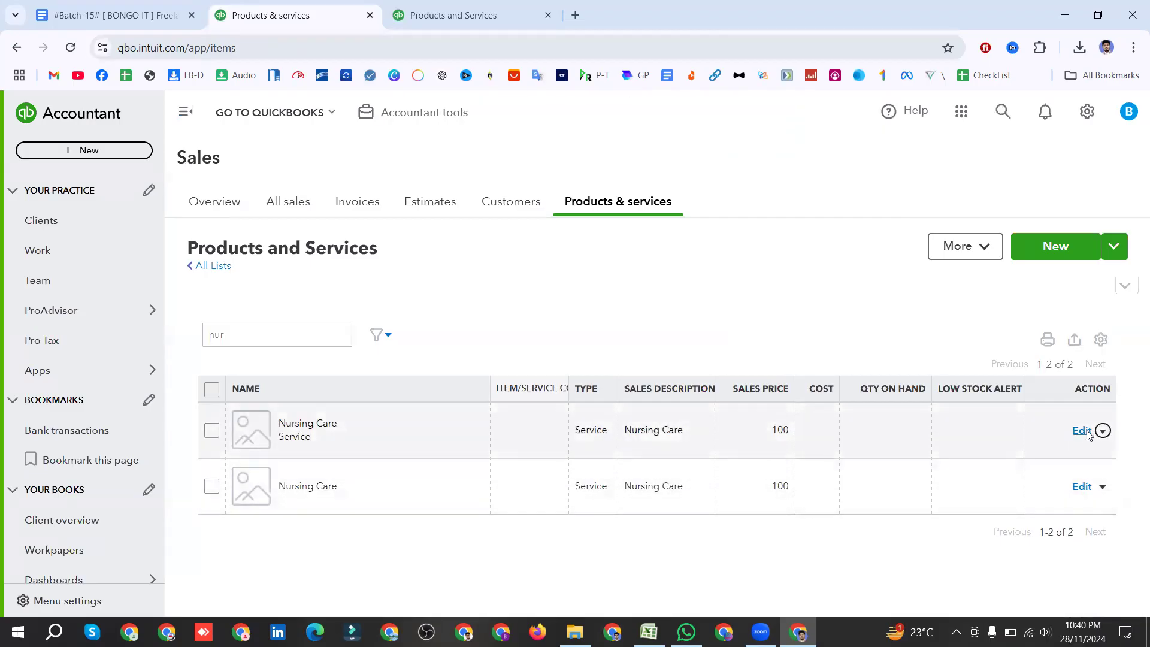
Step: Check the details of the Nursing Care item in the Service category, close them unchanged, and make that item inactive
{"action": "left_click", "coordinate": [1084, 431]}
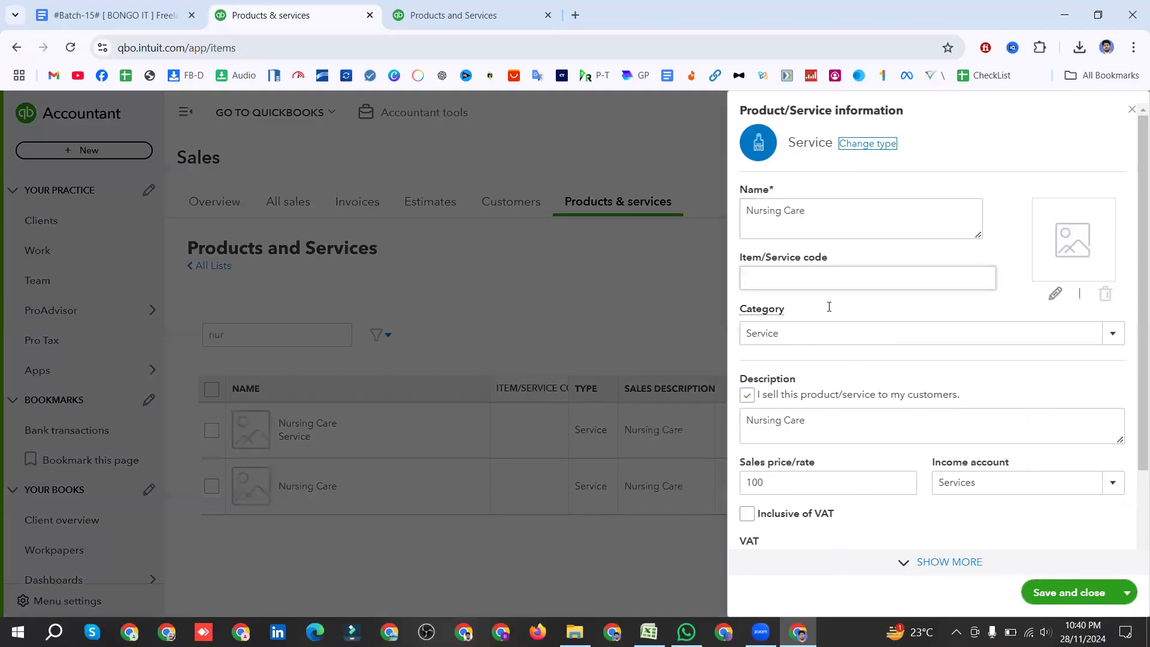
{"action": "left_click", "coordinate": [1131, 109]}
{"action": "left_click", "coordinate": [1102, 430]}
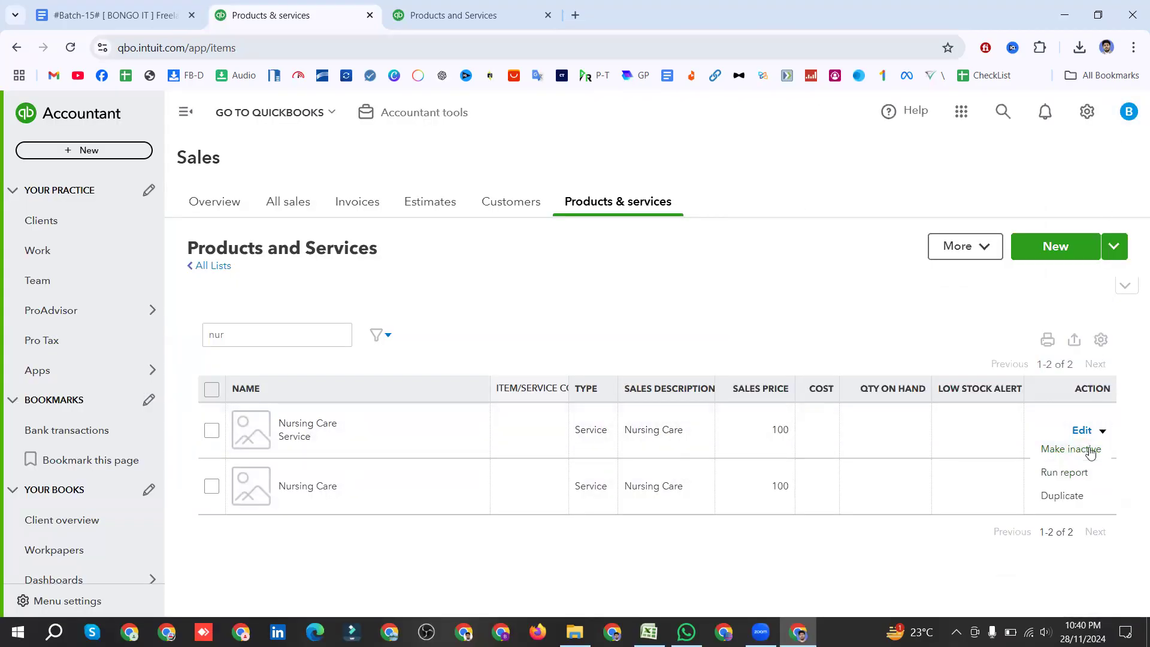
{"action": "left_click", "coordinate": [1090, 451]}
{"action": "left_click", "coordinate": [659, 396]}
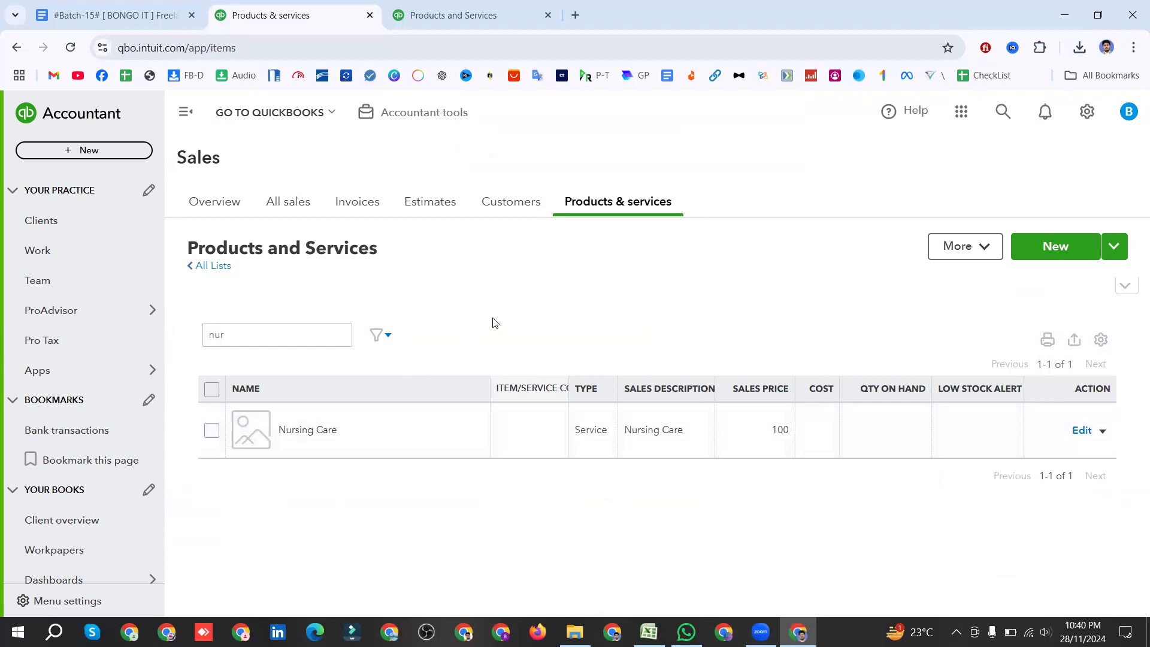
Step: Clear the product search term and look through the full list of products and services
{"action": "left_click", "coordinate": [264, 334]}
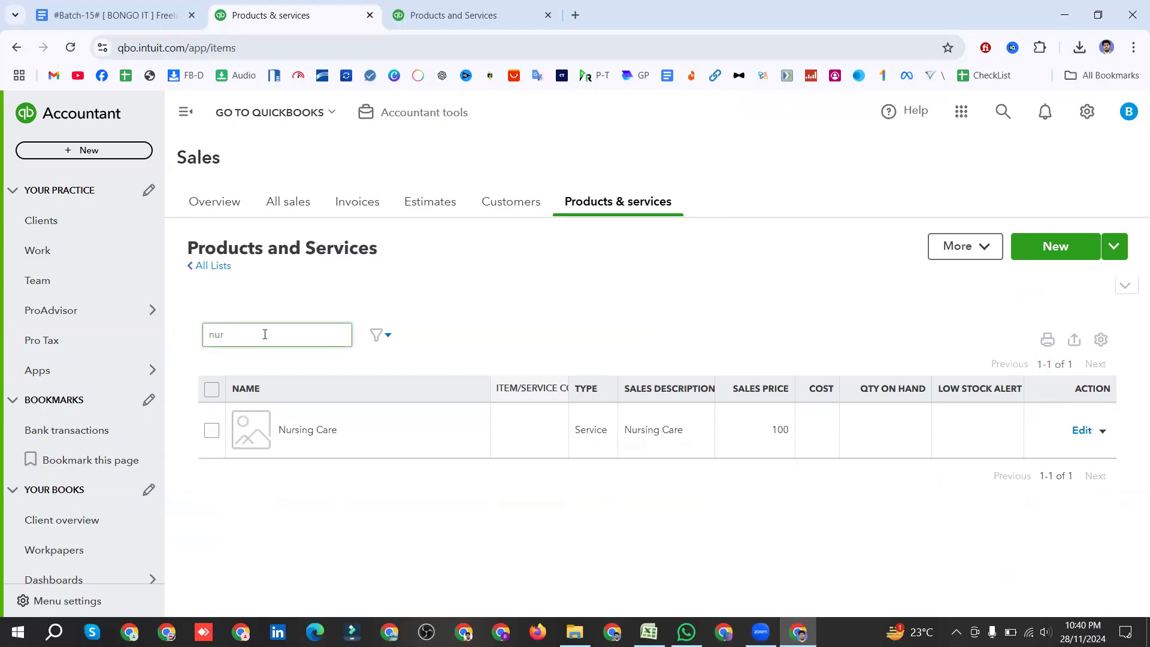
{"action": "key", "text": "BackSpace"}
{"action": "key", "text": "BackSpace"}
{"action": "key", "text": "BackSpace"}
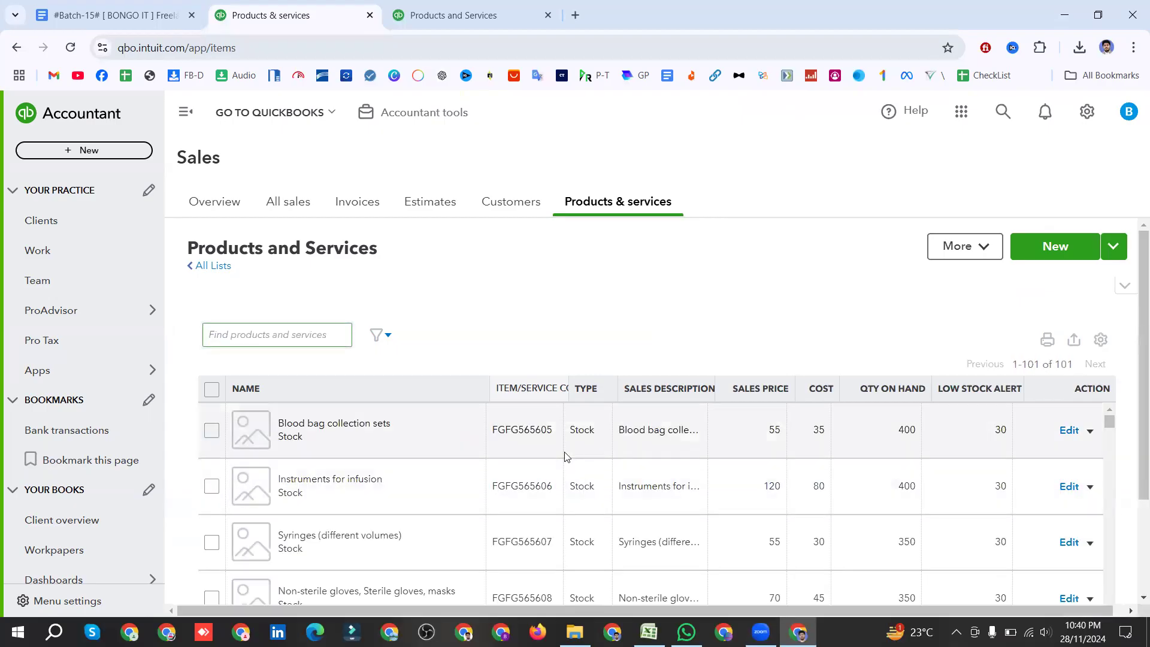
{"action": "scroll", "coordinate": [565, 456], "scroll_direction": "down", "scroll_amount": 10}
{"action": "scroll", "coordinate": [566, 457], "scroll_direction": "down", "scroll_amount": 12}
{"action": "scroll", "coordinate": [563, 460], "scroll_direction": "up", "scroll_amount": 14}
{"action": "scroll", "coordinate": [563, 459], "scroll_direction": "up", "scroll_amount": 10}
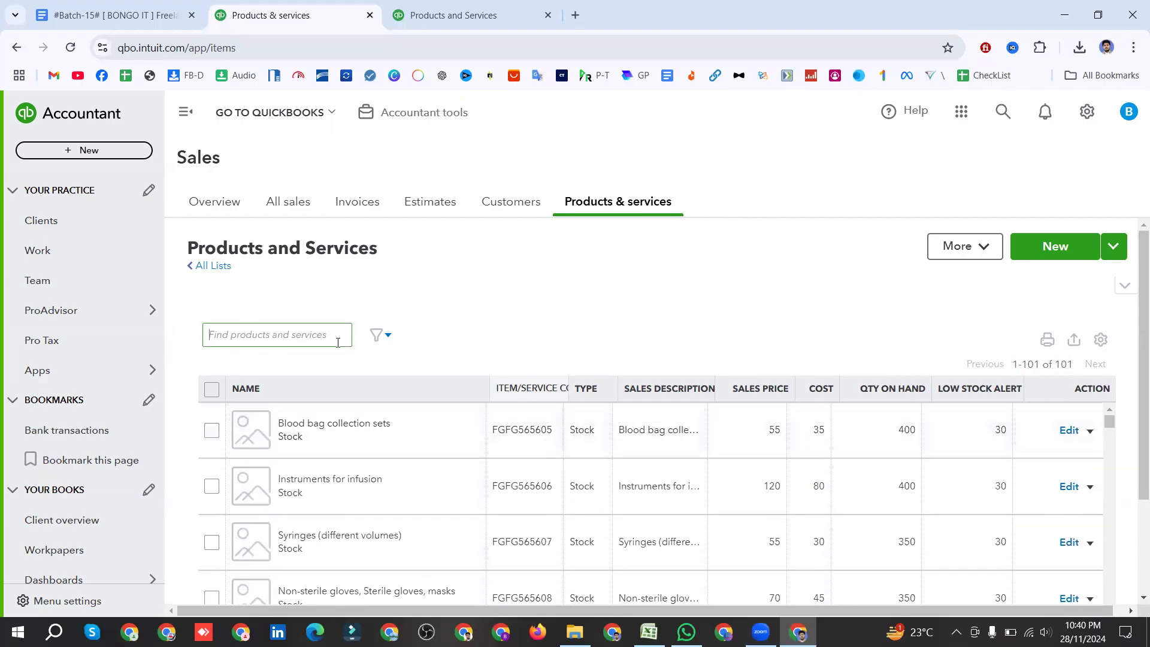
Step: Search the product list for "nur" and assign the uncategorised Nursing Care item to the Service category
{"action": "type", "text": "nur"}
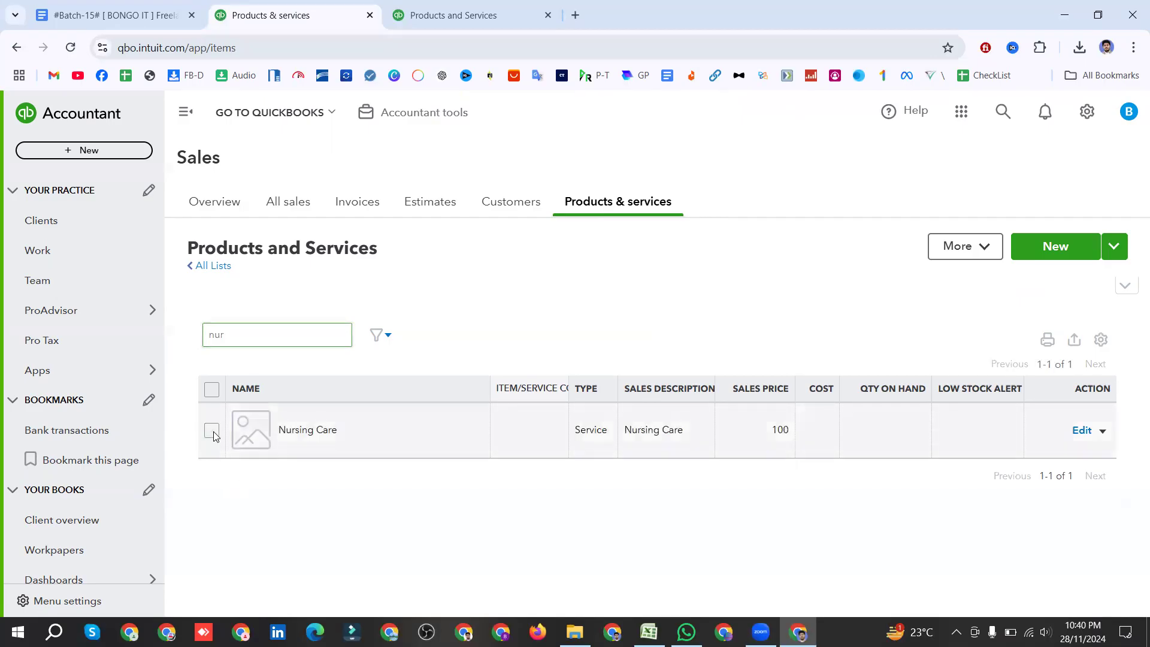
{"action": "left_click", "coordinate": [212, 430]}
{"action": "left_click", "coordinate": [962, 339]}
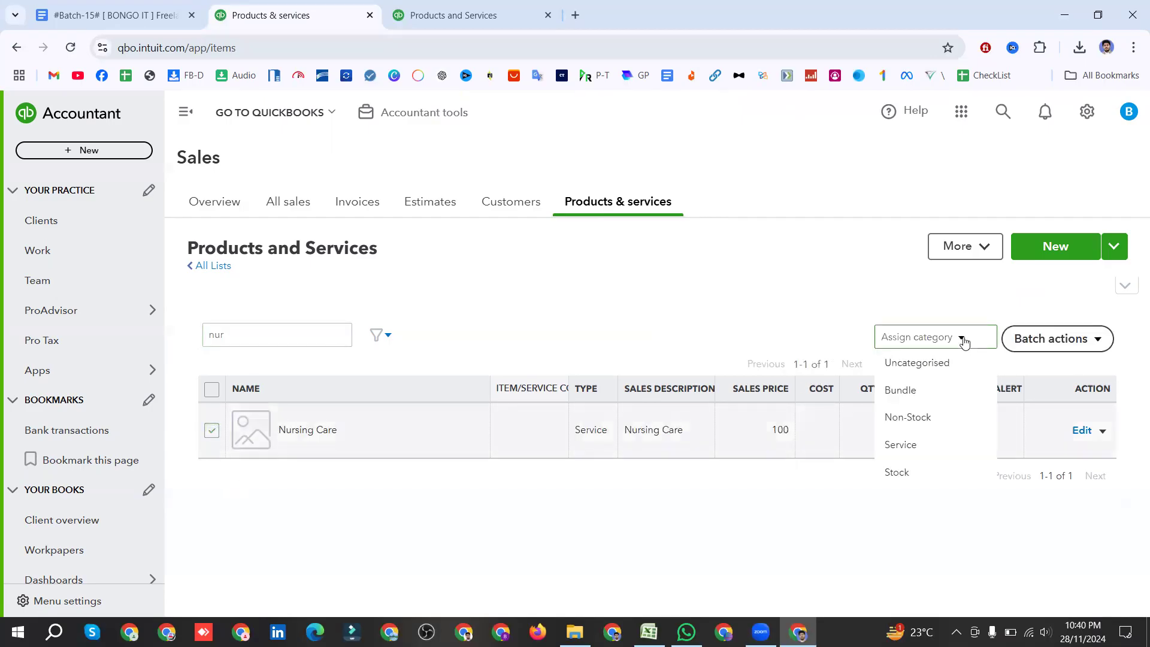
{"action": "left_click", "coordinate": [918, 456]}
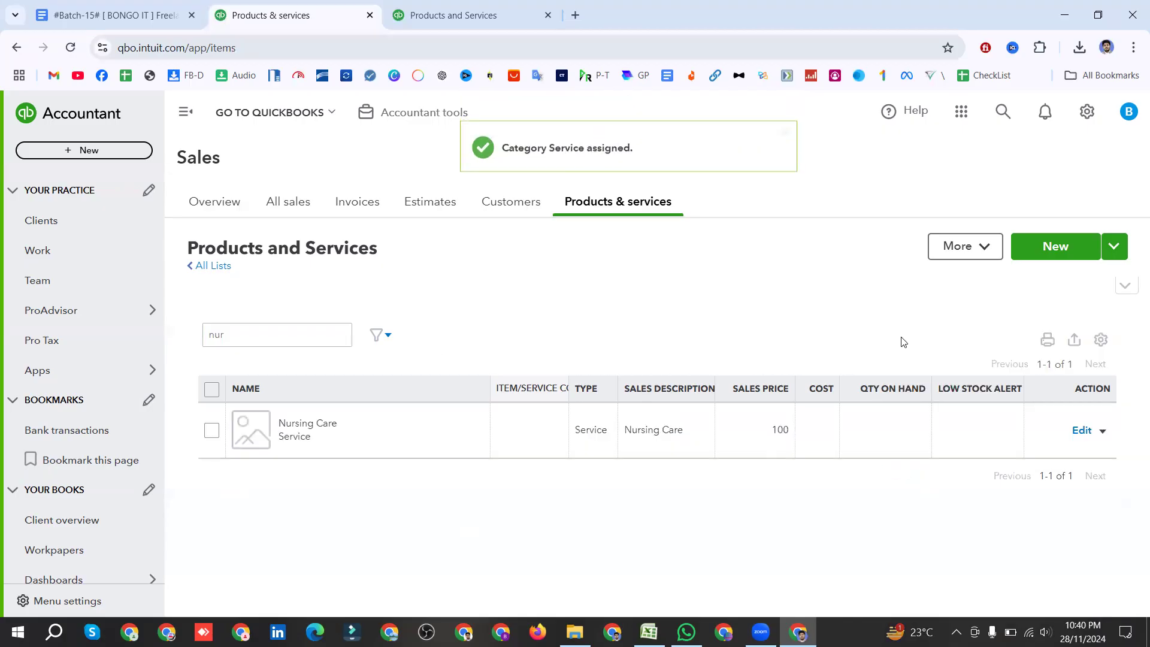
Step: Replace the product search term with "sur" and assign the Surgical Equipment item with code IKJJH446565 to the Stock category
{"action": "left_click", "coordinate": [272, 339]}
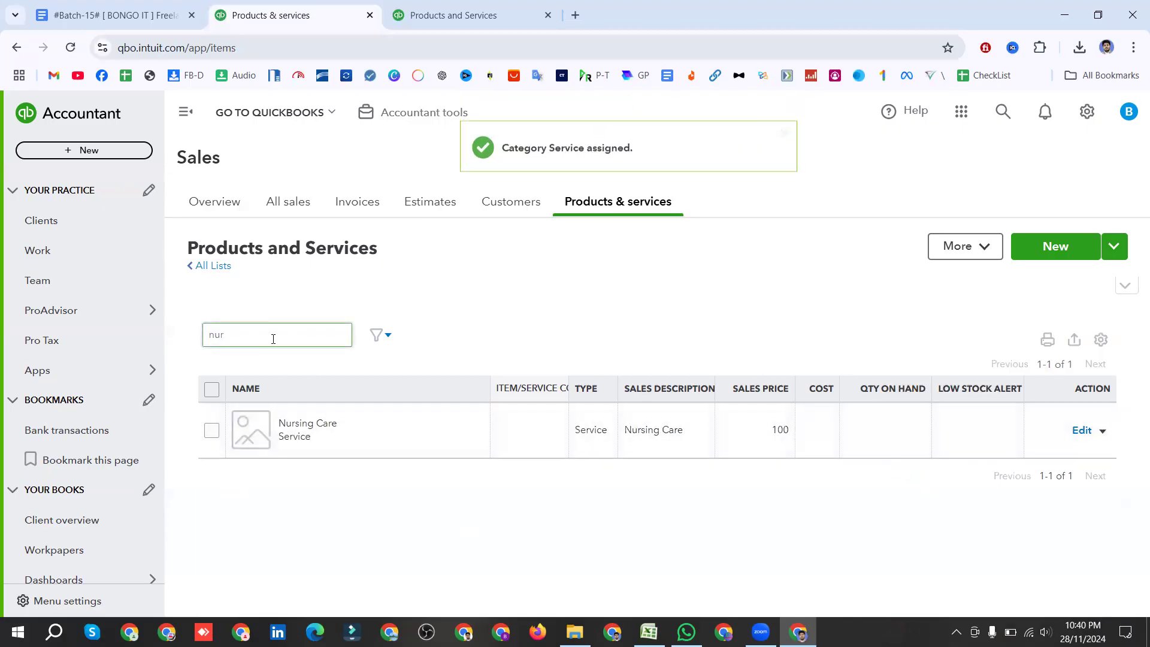
{"action": "key", "text": "BackSpace"}
{"action": "key", "text": "BackSpace"}
{"action": "key", "text": "BackSpace"}
{"action": "type", "text": "sur"}
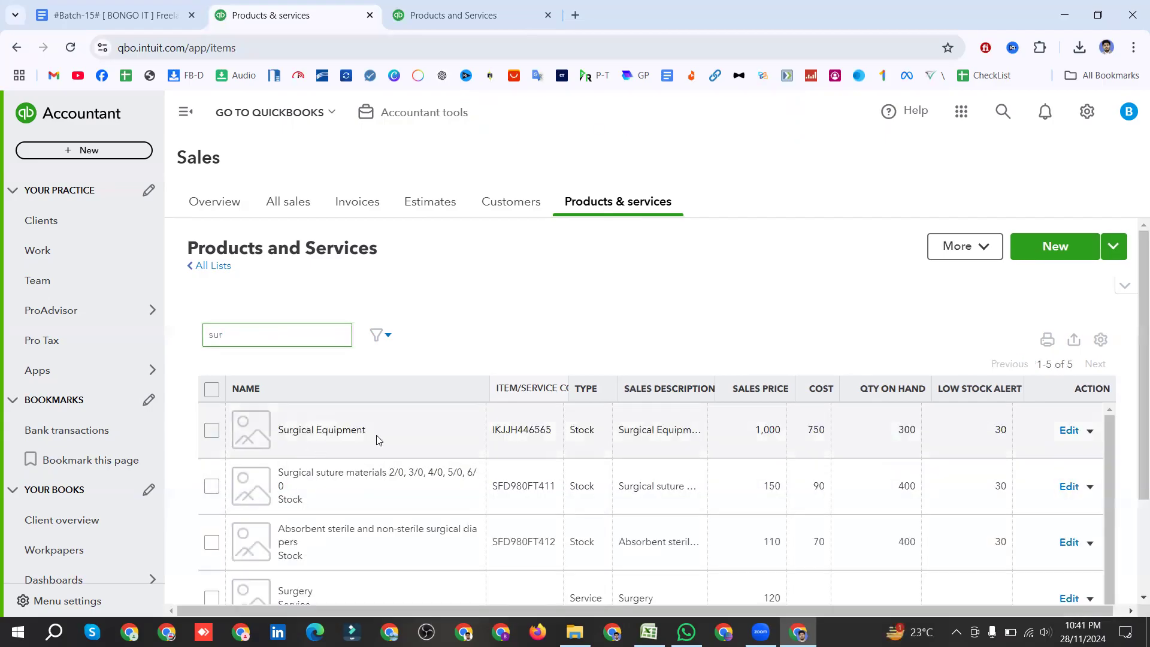
{"action": "left_click", "coordinate": [211, 430]}
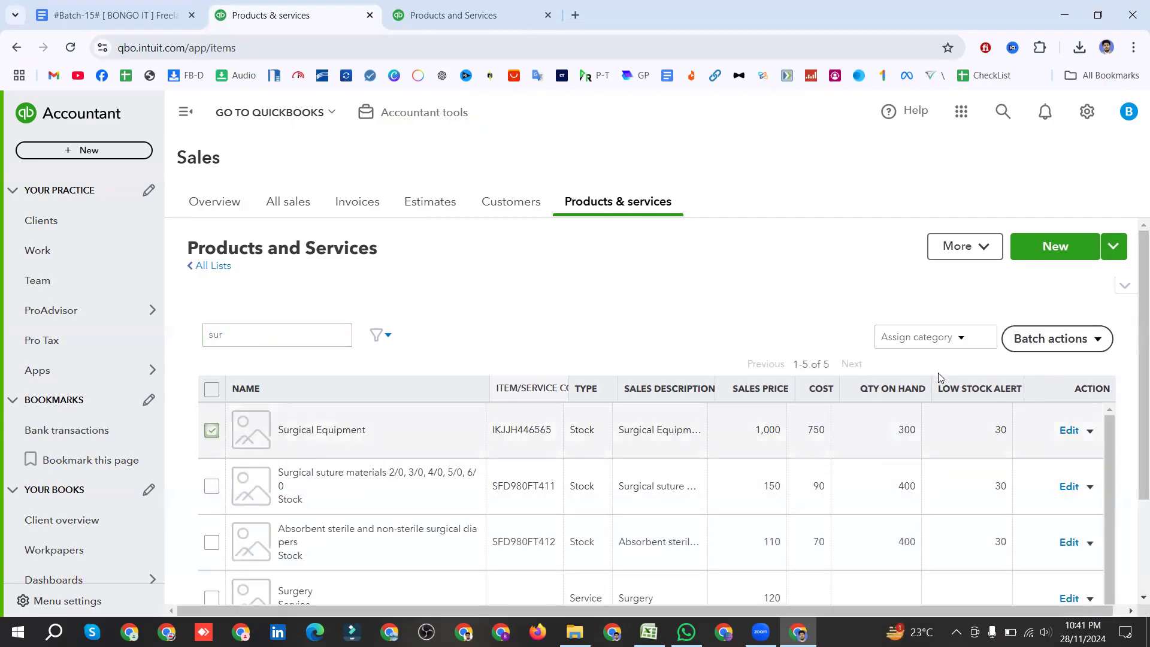
{"action": "left_click", "coordinate": [953, 338]}
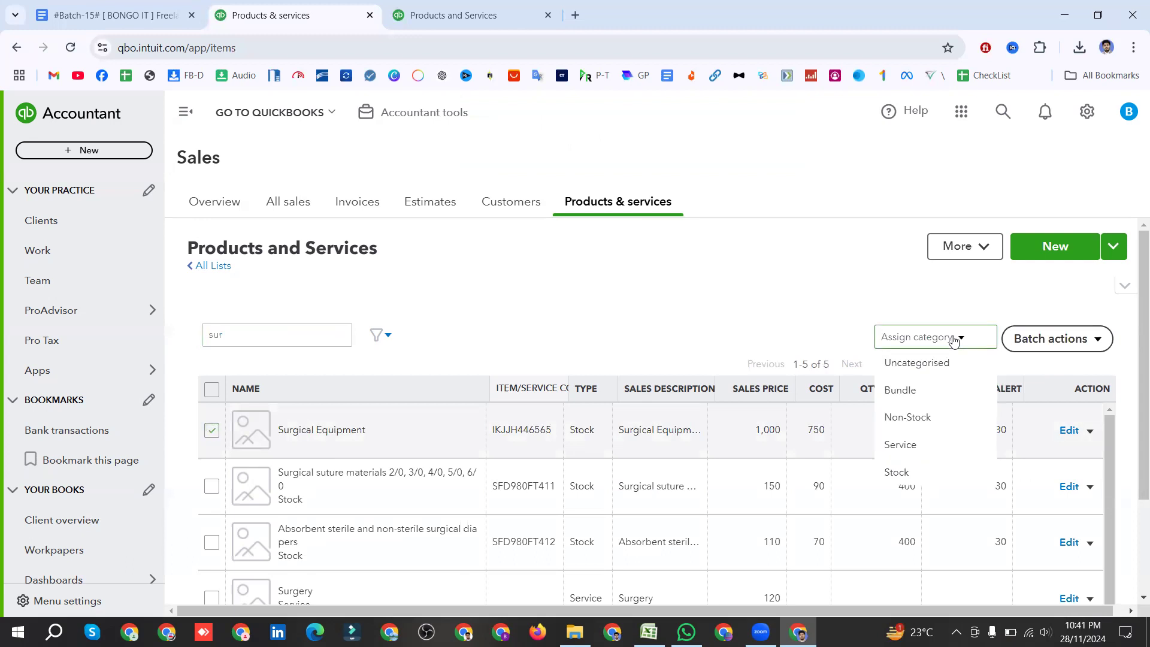
{"action": "left_click", "coordinate": [911, 472]}
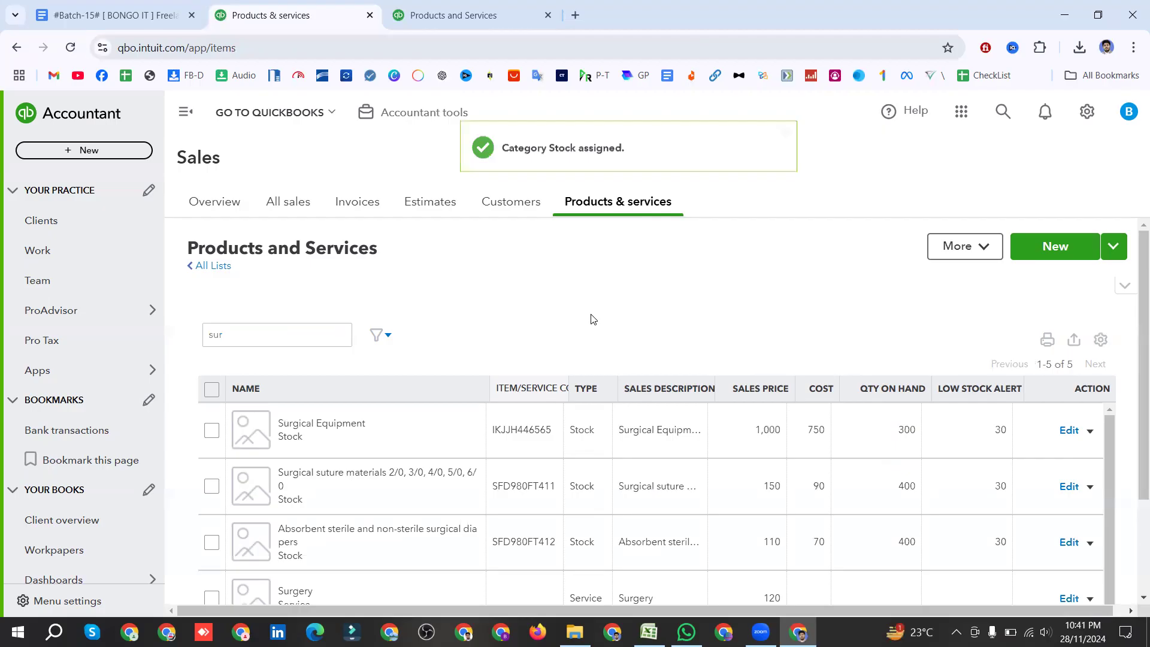
Step: Switch to the class outline in Google Docs, highlight "Inactive Product and Service" in the last bullet, and return to QuickBooks
{"action": "left_click", "coordinate": [119, 4]}
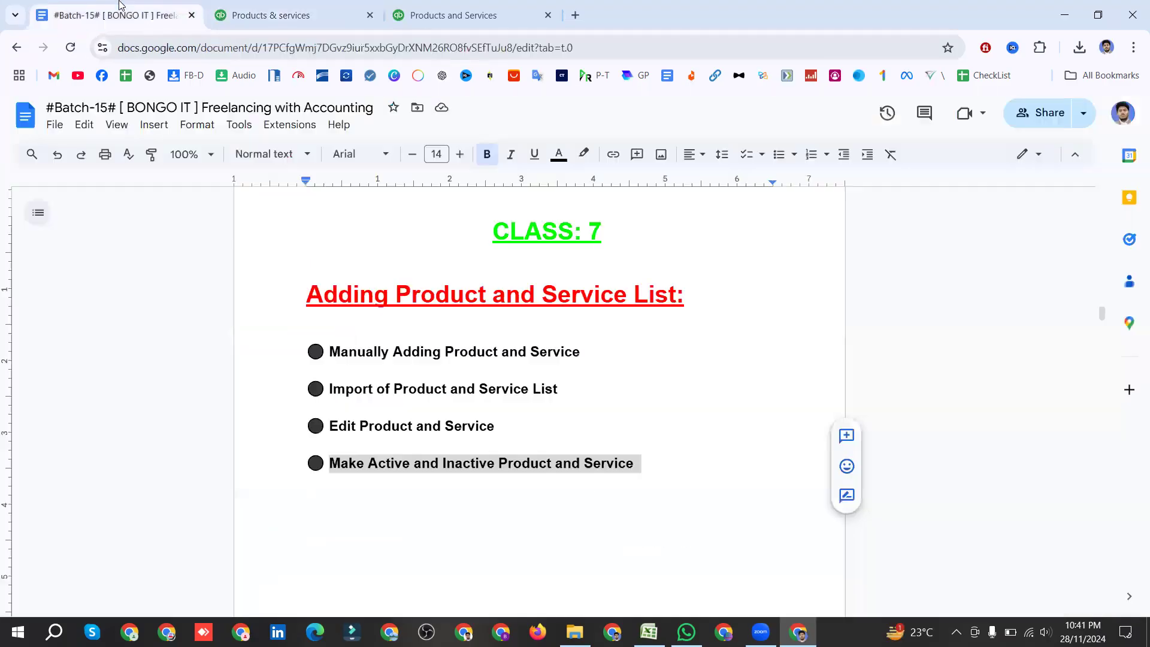
{"action": "left_click", "coordinate": [427, 462]}
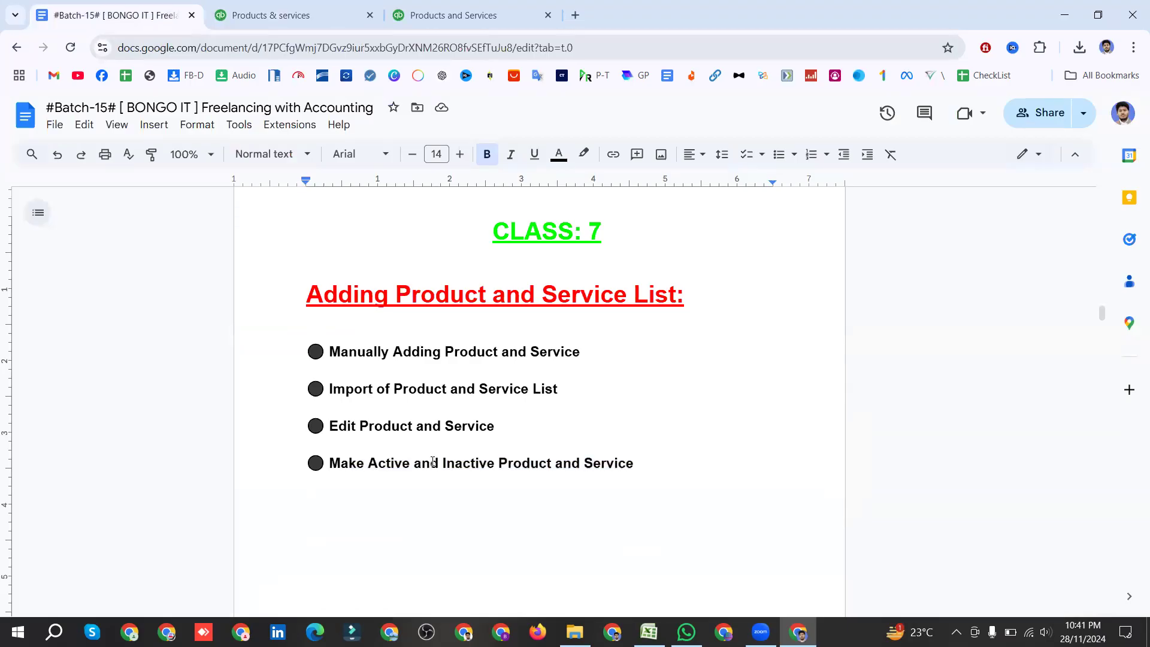
{"action": "left_click_drag", "start_coordinate": [518, 462], "coordinate": [643, 465]}
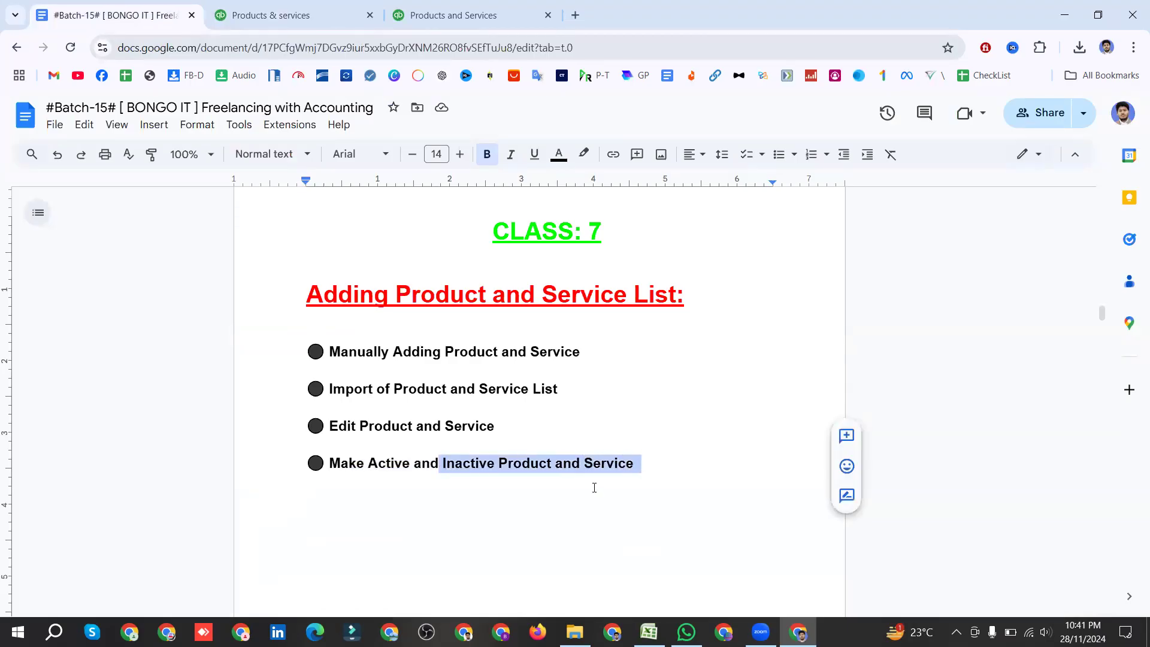
{"action": "left_click", "coordinate": [307, 12]}
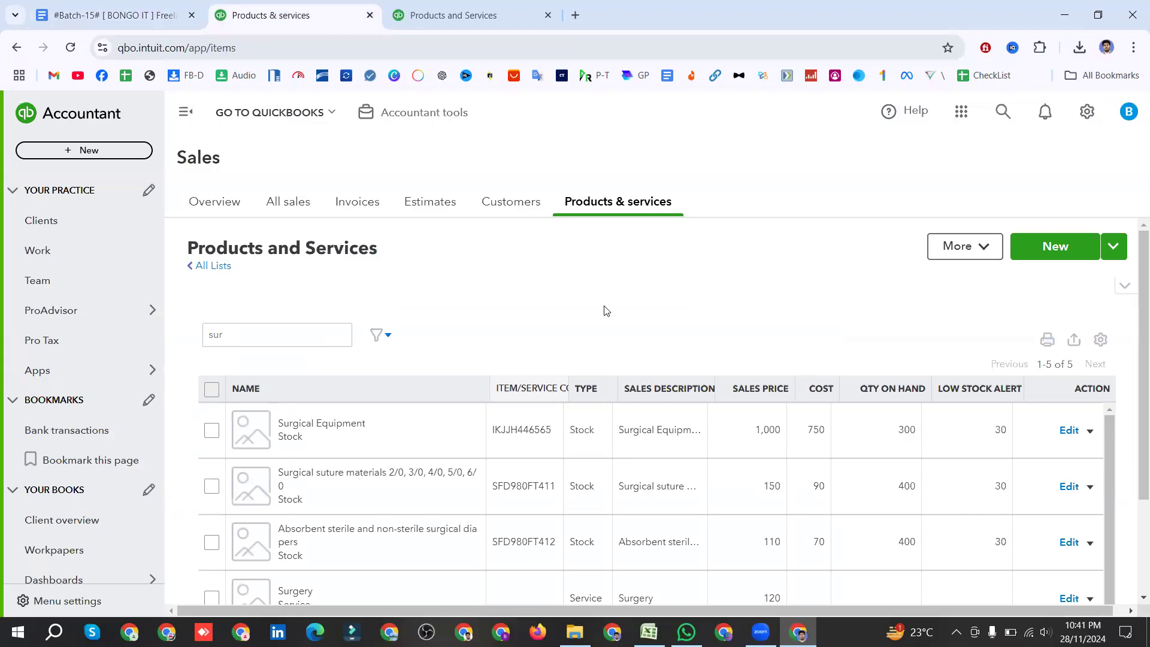
Step: Copy the name and category text of the Surgery item in the Service category and make that item inactive
{"action": "scroll", "coordinate": [442, 348], "scroll_direction": "down", "scroll_amount": 3}
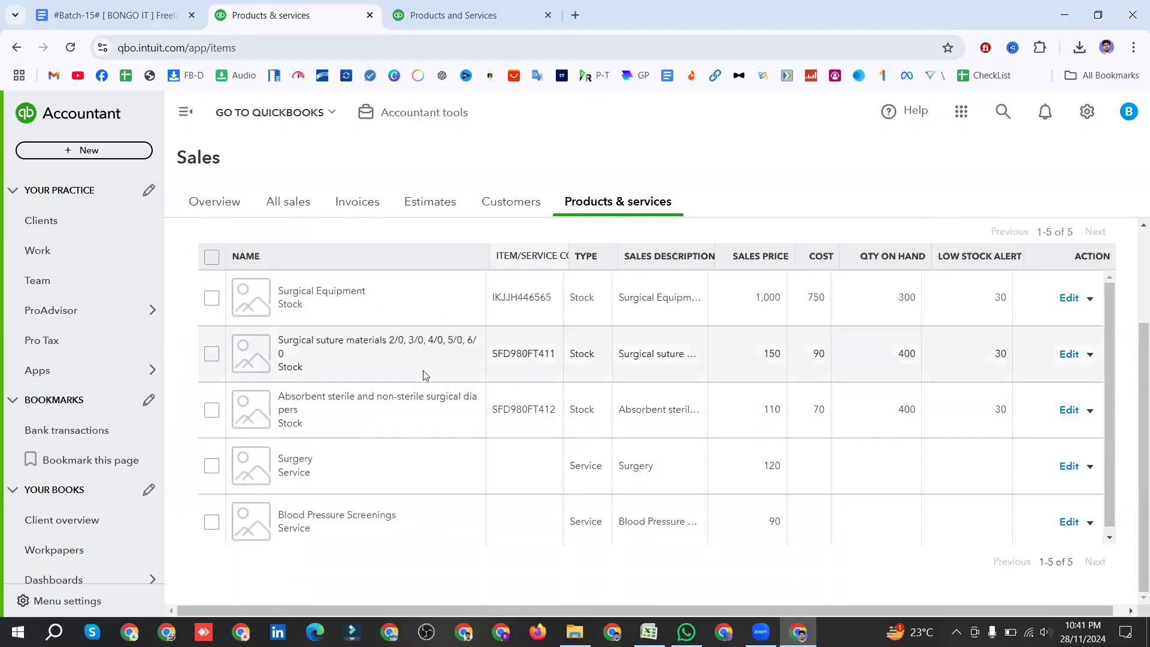
{"action": "left_click_drag", "start_coordinate": [305, 477], "coordinate": [281, 463]}
{"action": "right_click", "coordinate": [289, 472]}
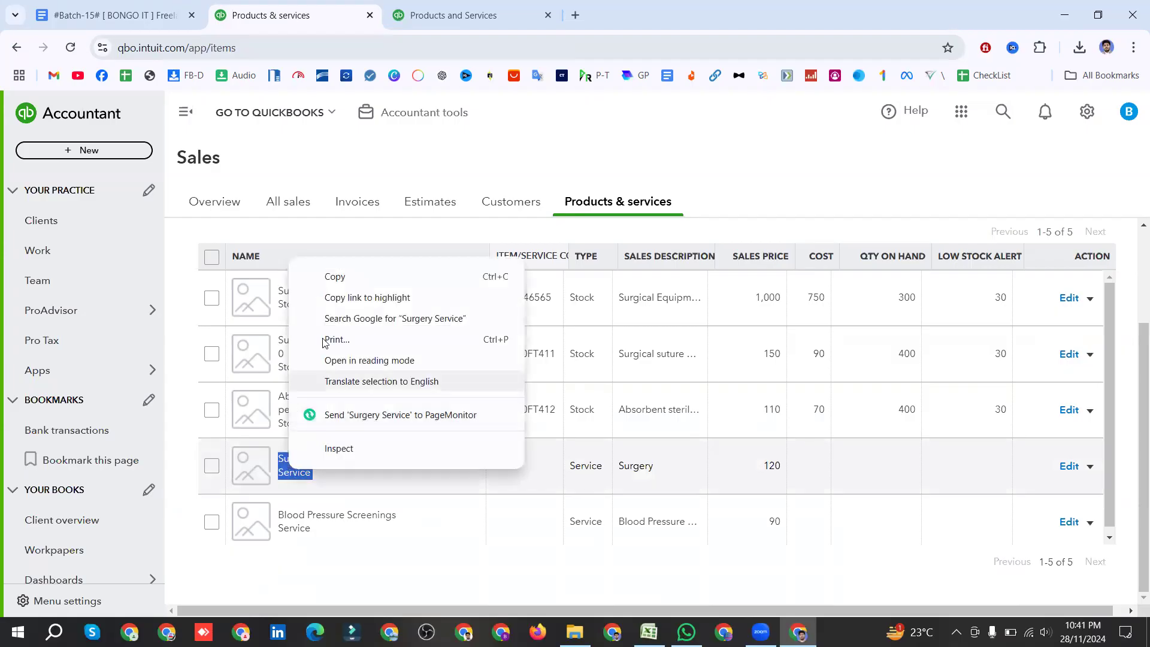
{"action": "left_click", "coordinate": [326, 274]}
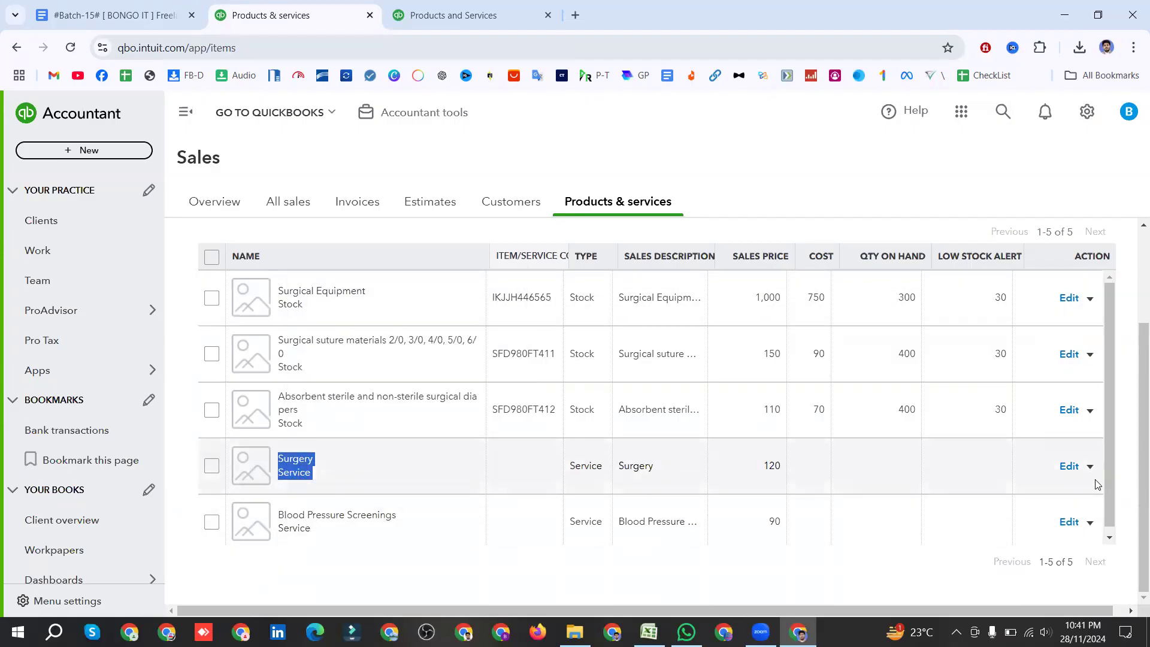
{"action": "left_click", "coordinate": [1091, 470]}
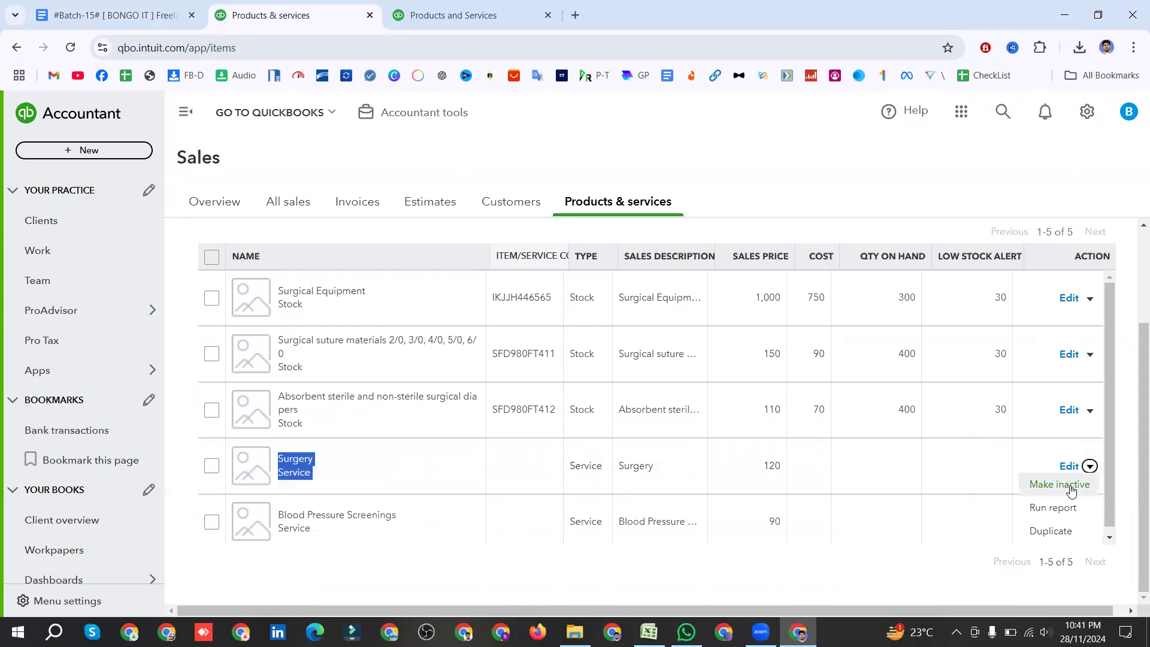
{"action": "left_click", "coordinate": [1070, 490]}
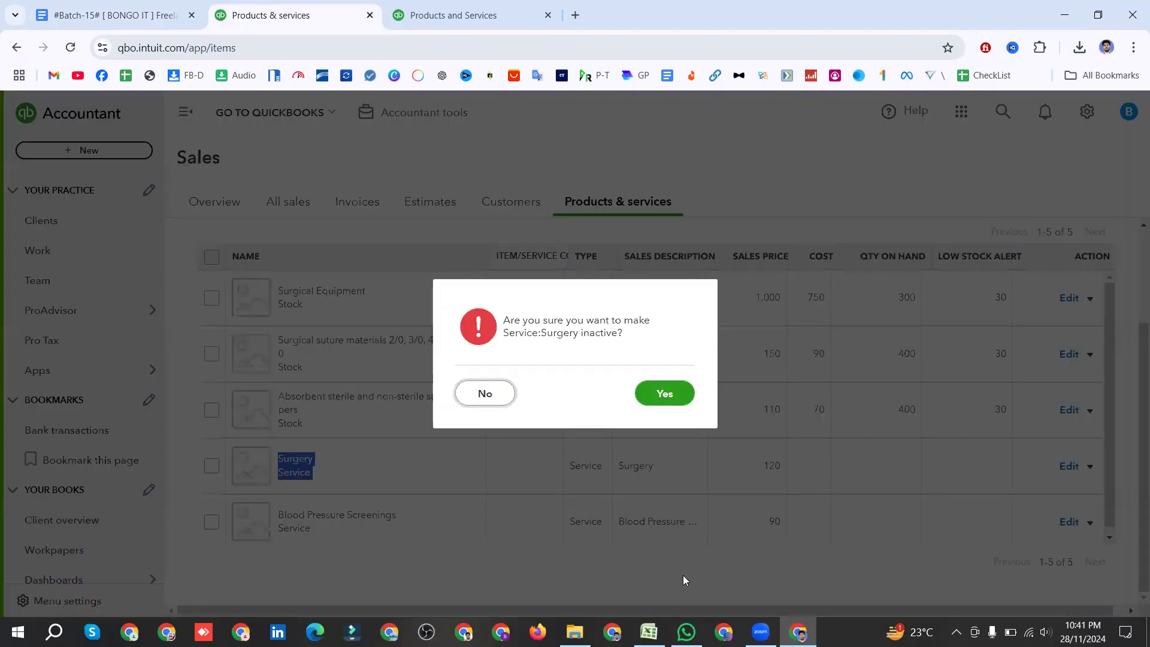
{"action": "left_click", "coordinate": [675, 397]}
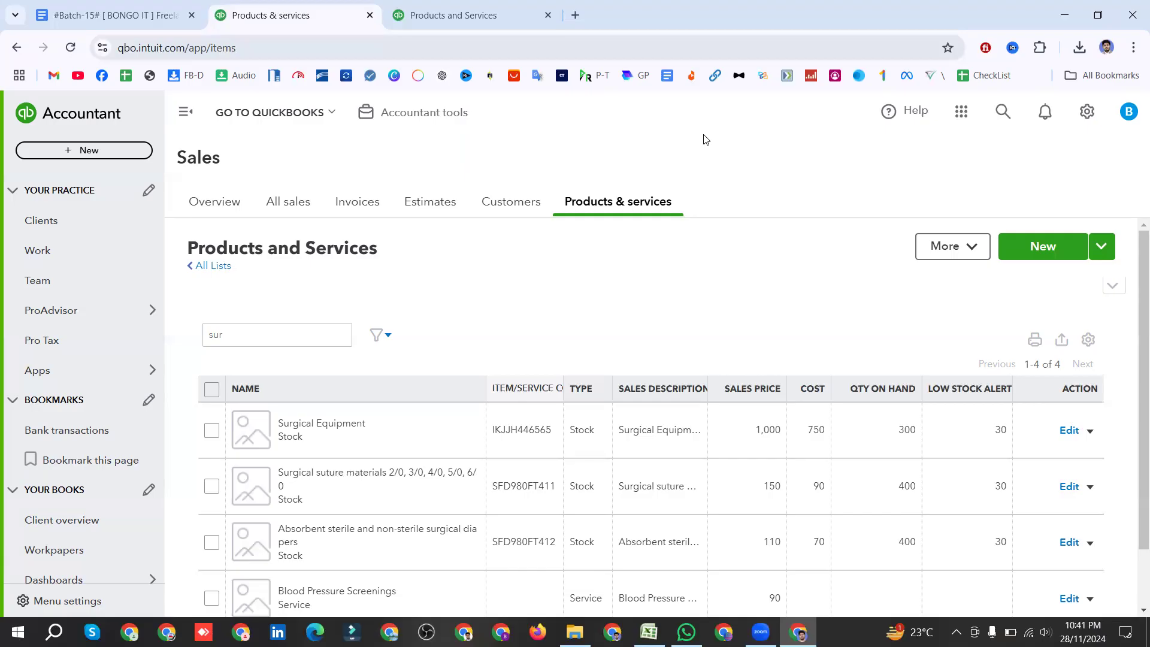
Step: Set the number of rows shown in the products and services list to 300
{"action": "left_click", "coordinate": [1088, 340]}
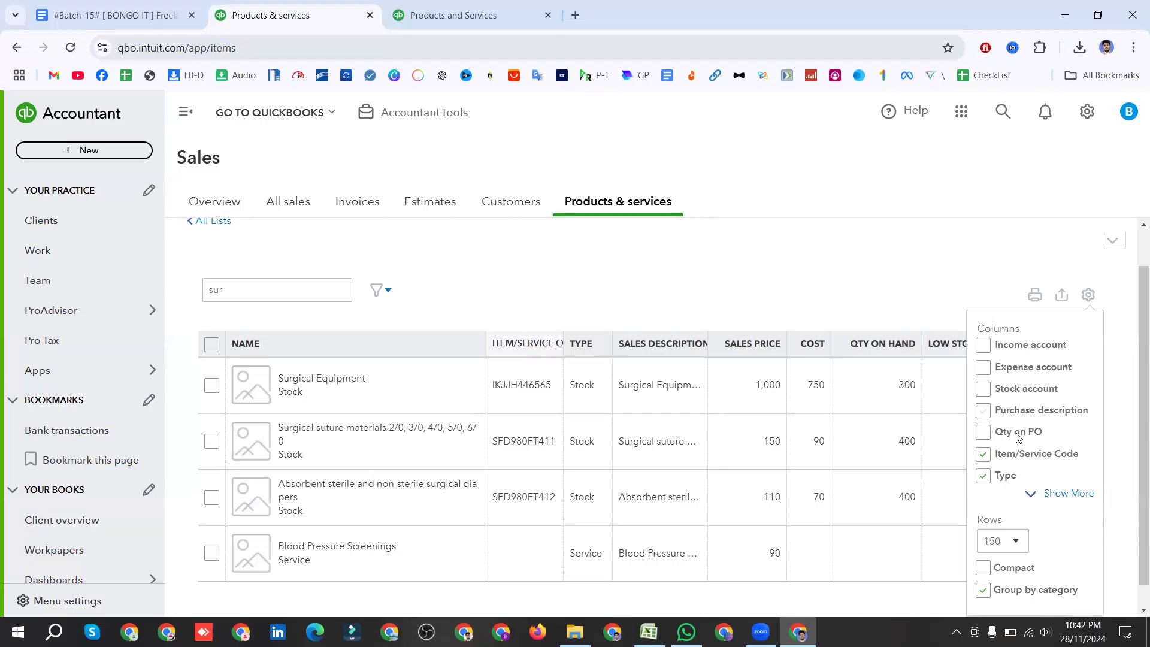
{"action": "scroll", "coordinate": [1017, 434], "scroll_direction": "down", "scroll_amount": 1}
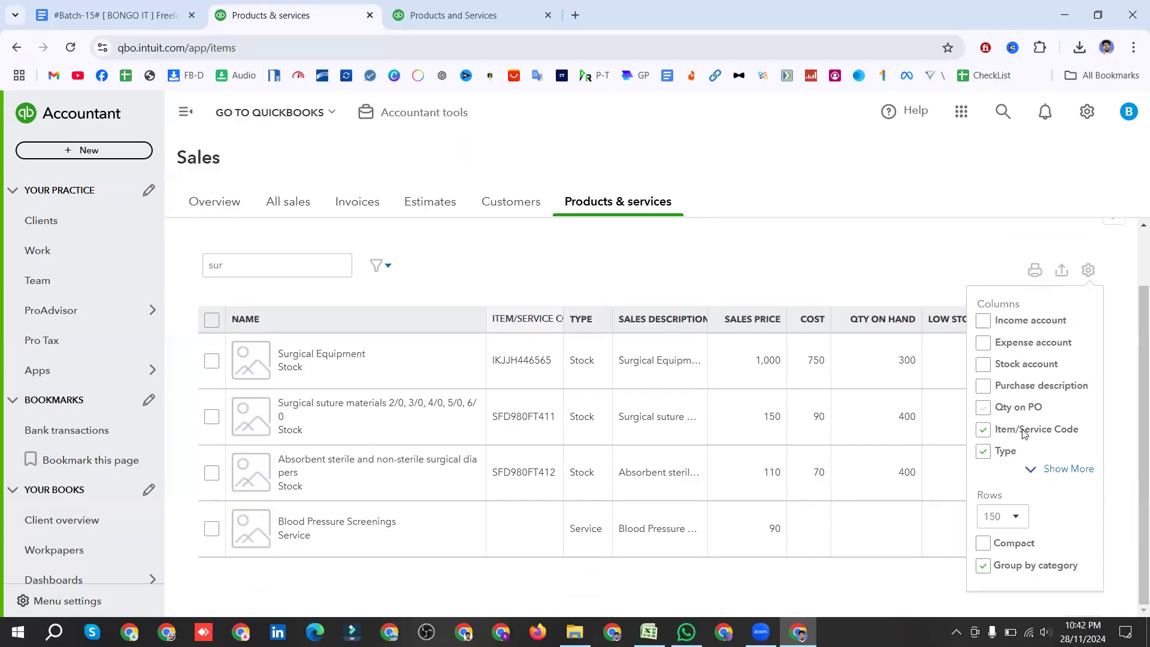
{"action": "left_click", "coordinate": [1018, 519]}
{"action": "left_click", "coordinate": [1001, 494]}
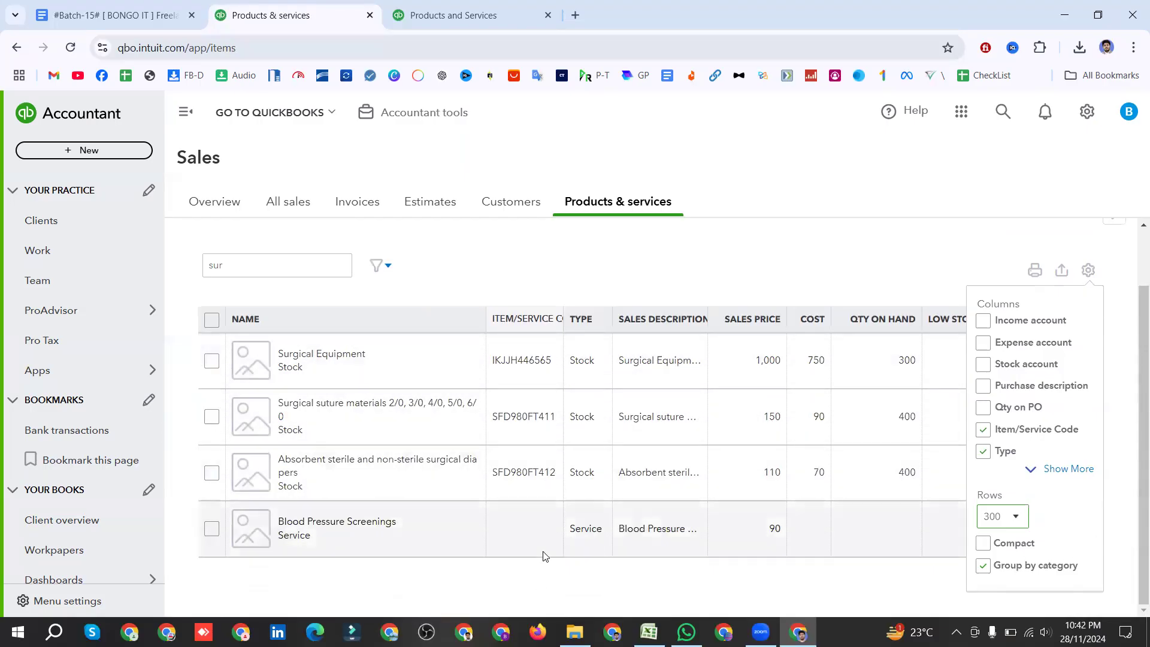
Step: Expand the list's column settings to examine all available columns and display options, and close them without changing any column
{"action": "scroll", "coordinate": [1082, 514], "scroll_direction": "up", "scroll_amount": 2}
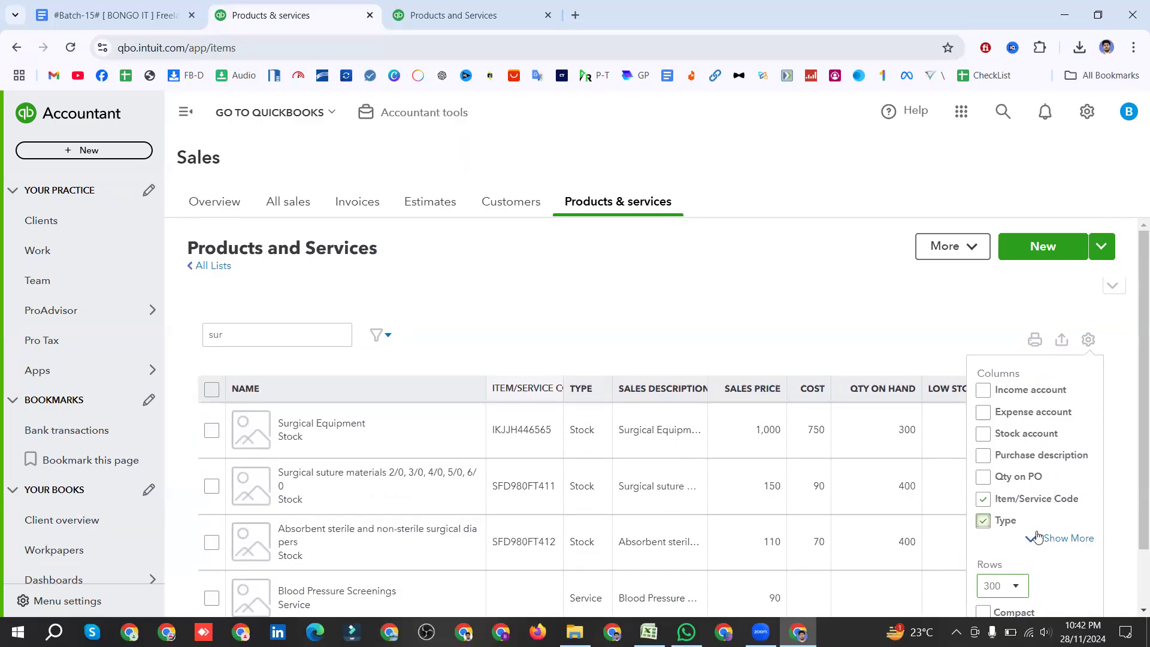
{"action": "left_click", "coordinate": [1060, 539]}
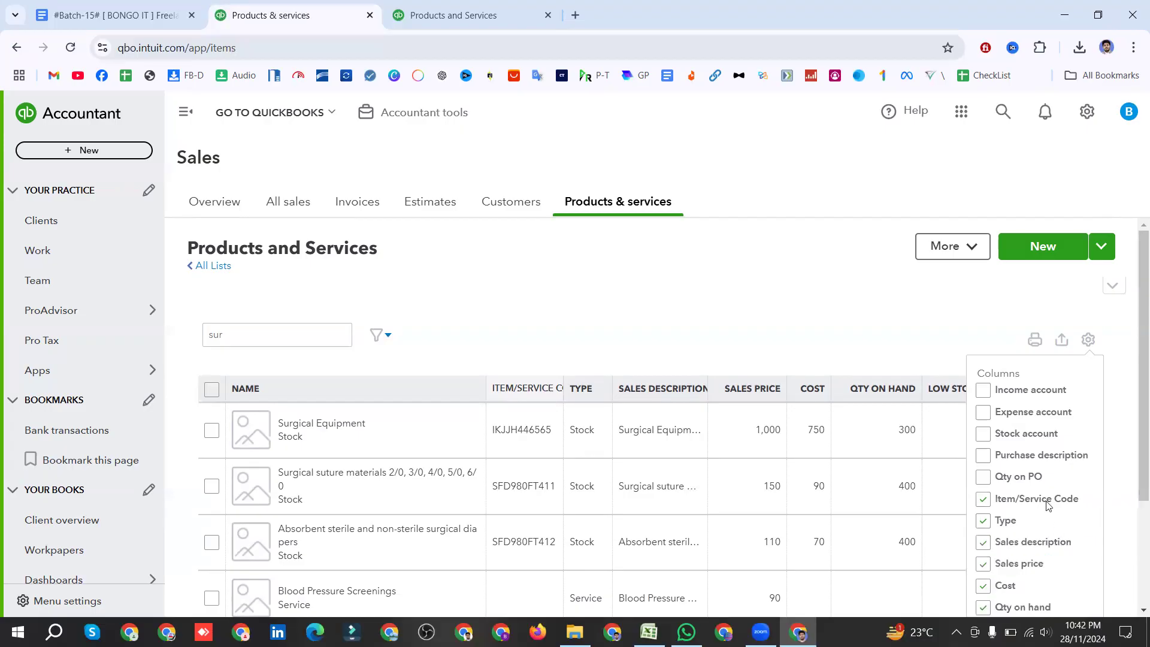
{"action": "scroll", "coordinate": [1054, 515], "scroll_direction": "down", "scroll_amount": 3}
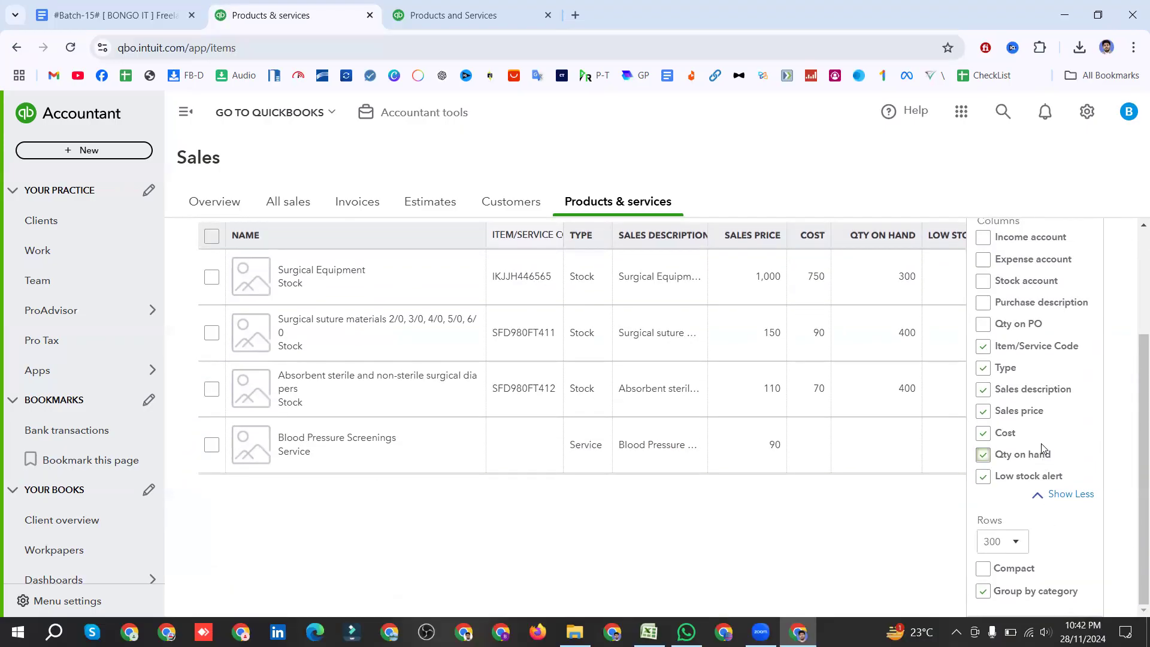
{"action": "scroll", "coordinate": [1034, 317], "scroll_direction": "up", "scroll_amount": 1}
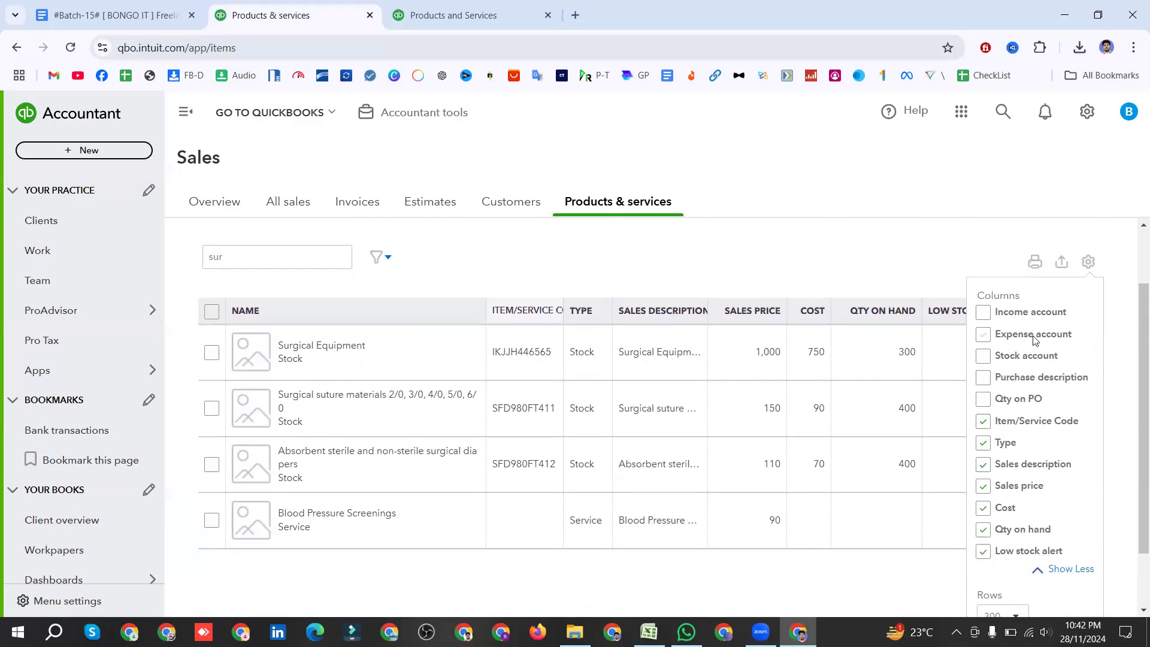
{"action": "left_click", "coordinate": [958, 243]}
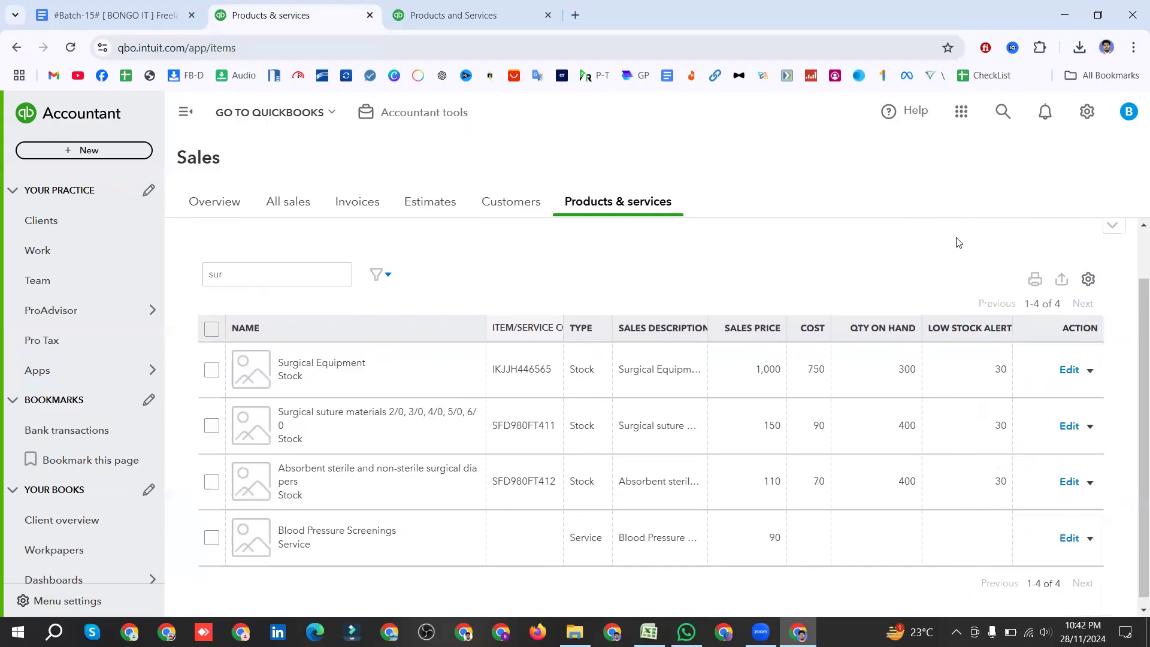
{"action": "scroll", "coordinate": [956, 242], "scroll_direction": "up", "scroll_amount": 1}
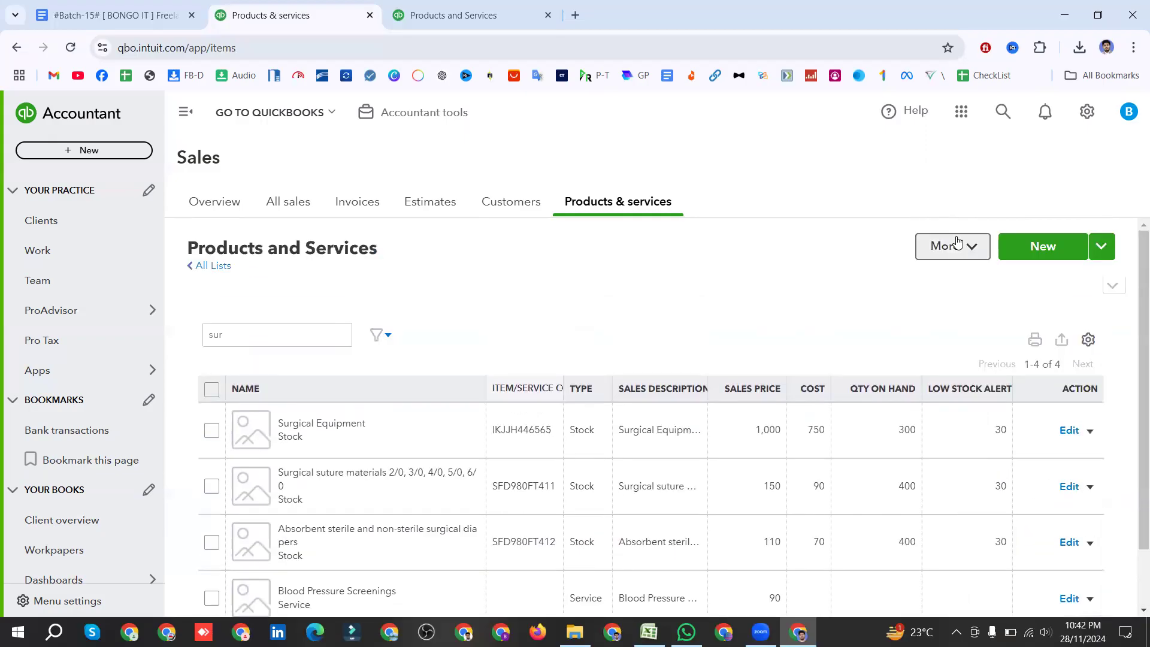
{"action": "left_click", "coordinate": [1088, 341]}
{"action": "scroll", "coordinate": [1064, 446], "scroll_direction": "down", "scroll_amount": 2}
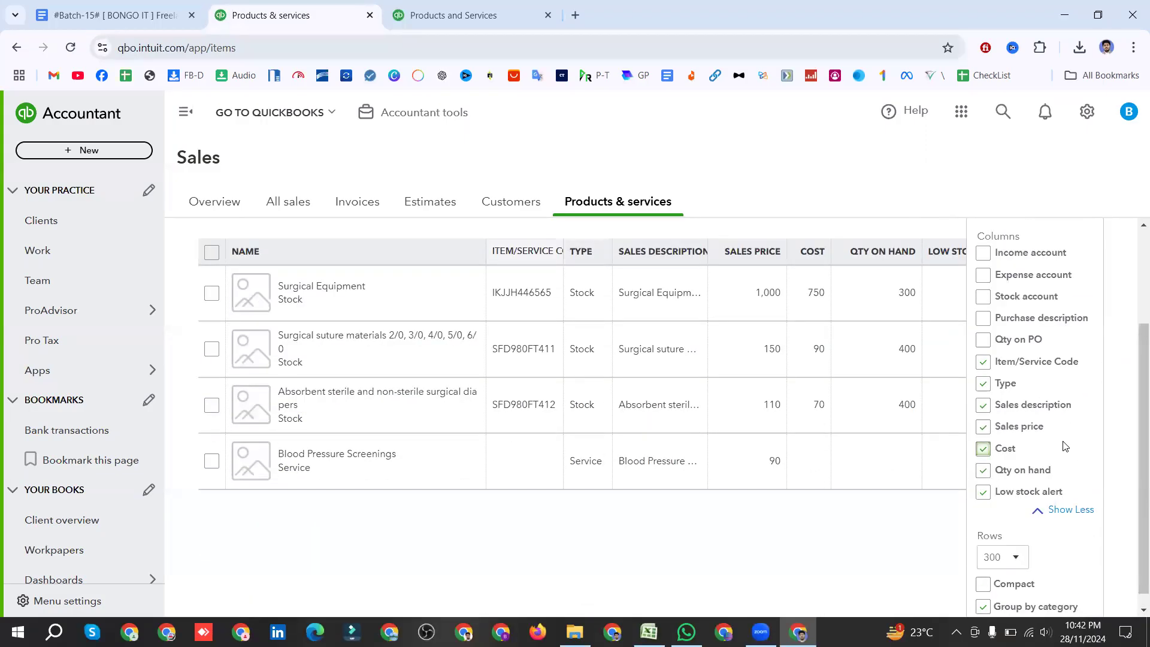
{"action": "scroll", "coordinate": [1065, 446], "scroll_direction": "down", "scroll_amount": 1}
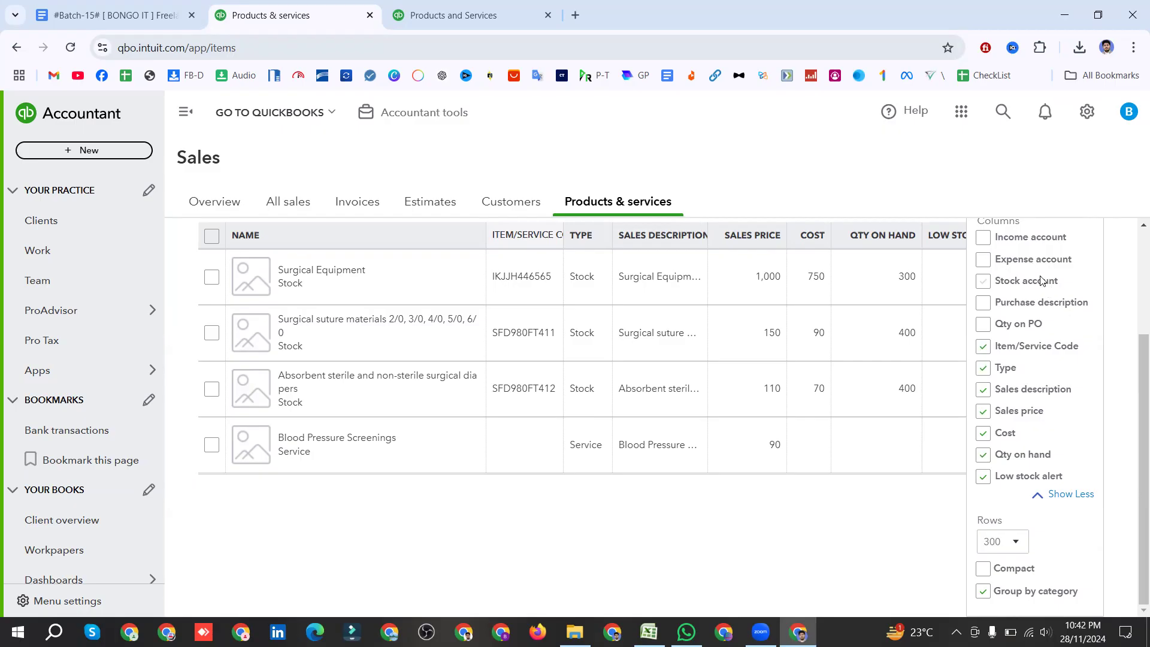
{"action": "scroll", "coordinate": [1041, 280], "scroll_direction": "up", "scroll_amount": 2}
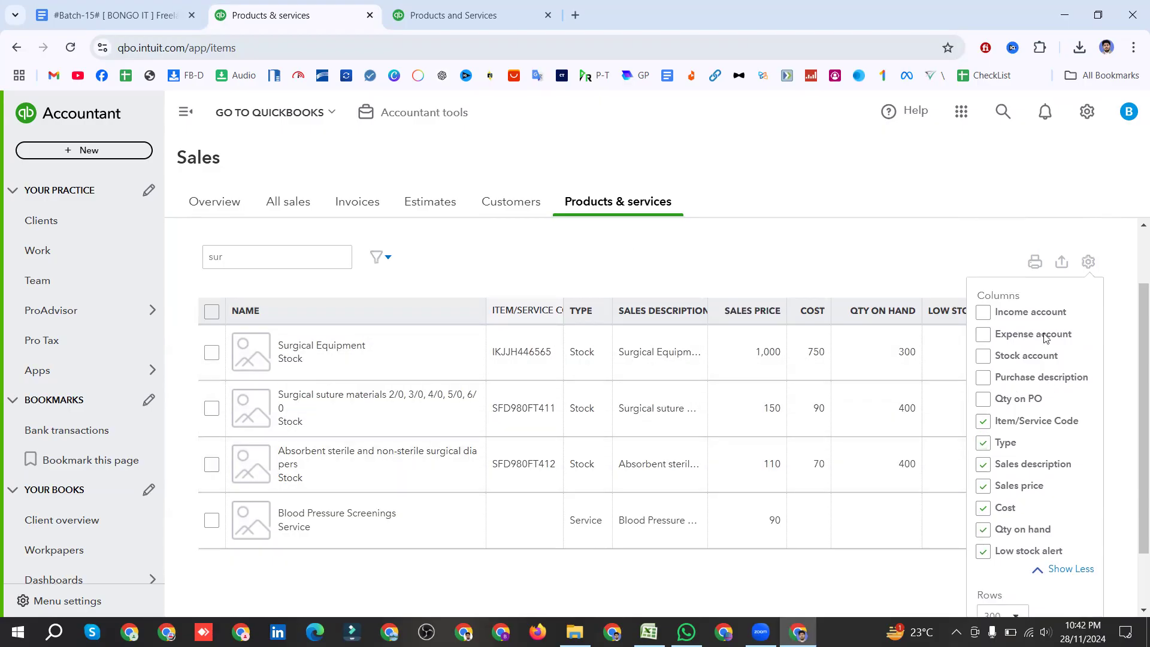
{"action": "scroll", "coordinate": [1063, 509], "scroll_direction": "down", "scroll_amount": 2}
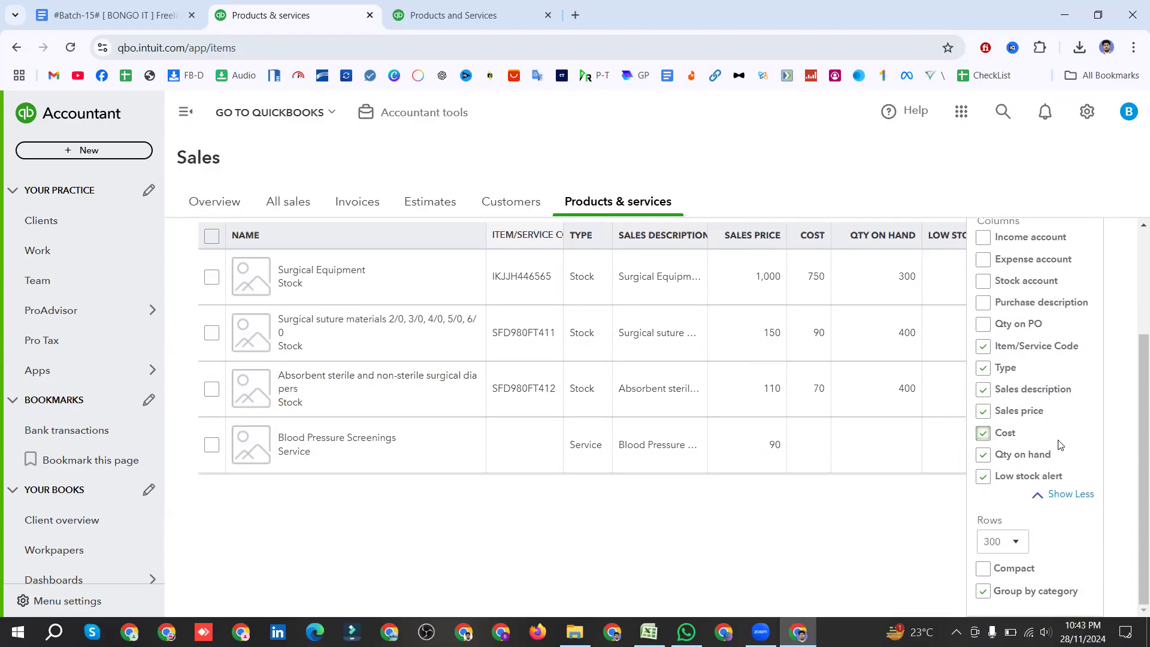
{"action": "scroll", "coordinate": [740, 310], "scroll_direction": "up", "scroll_amount": 3}
{"action": "left_click", "coordinate": [740, 310]}
Step: Clear the product list's search and search again for "sur"
{"action": "left_click", "coordinate": [248, 333]}
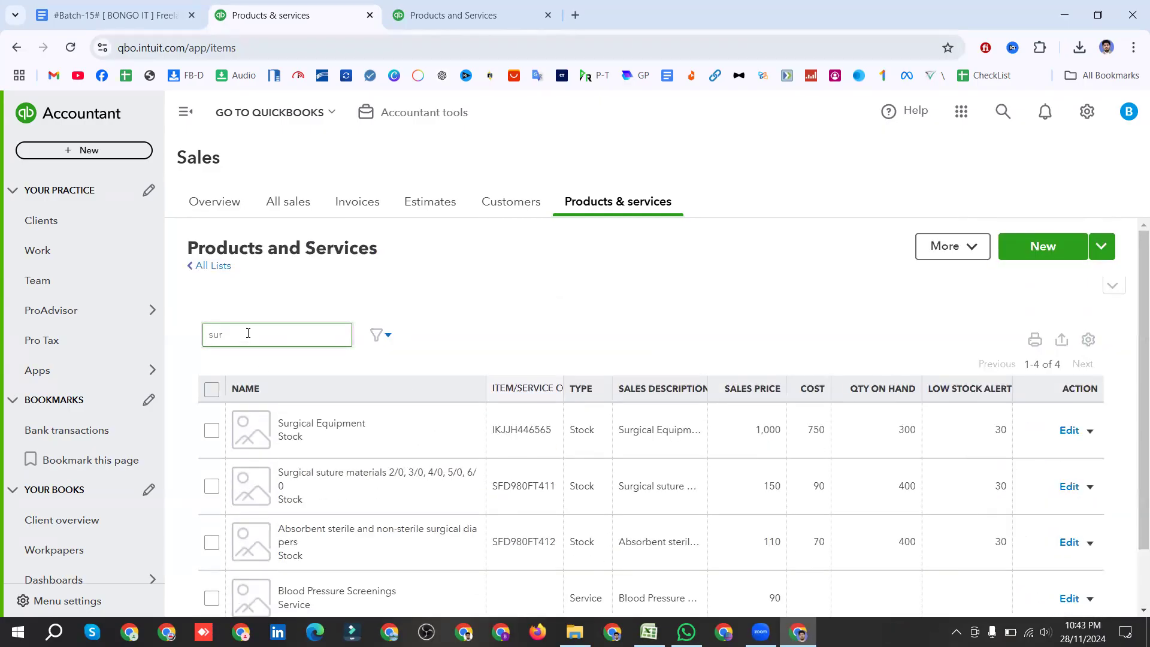
{"action": "key", "text": "BackSpace"}
{"action": "key", "text": "BackSpace"}
{"action": "key", "text": "BackSpace"}
{"action": "type", "text": "sur"}
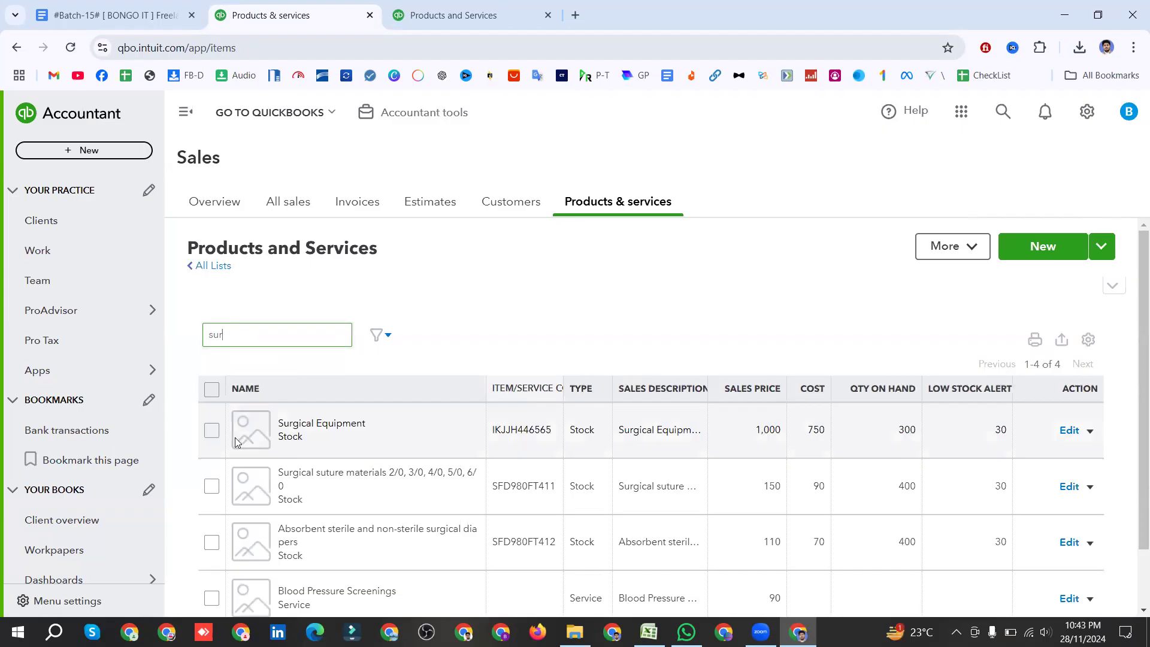
Step: Review the Surgical Equipment item's stock, sales and purchasing details, and close them without making changes
{"action": "left_click", "coordinate": [1068, 430]}
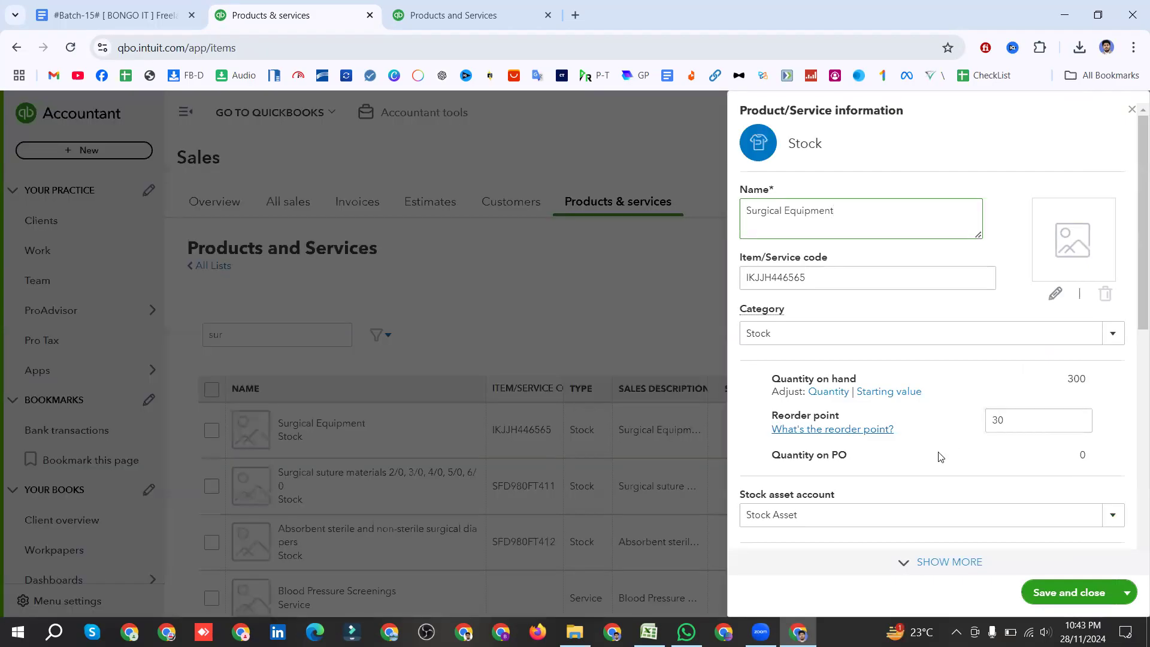
{"action": "scroll", "coordinate": [940, 458], "scroll_direction": "down", "scroll_amount": 10}
{"action": "scroll", "coordinate": [940, 455], "scroll_direction": "up", "scroll_amount": 6}
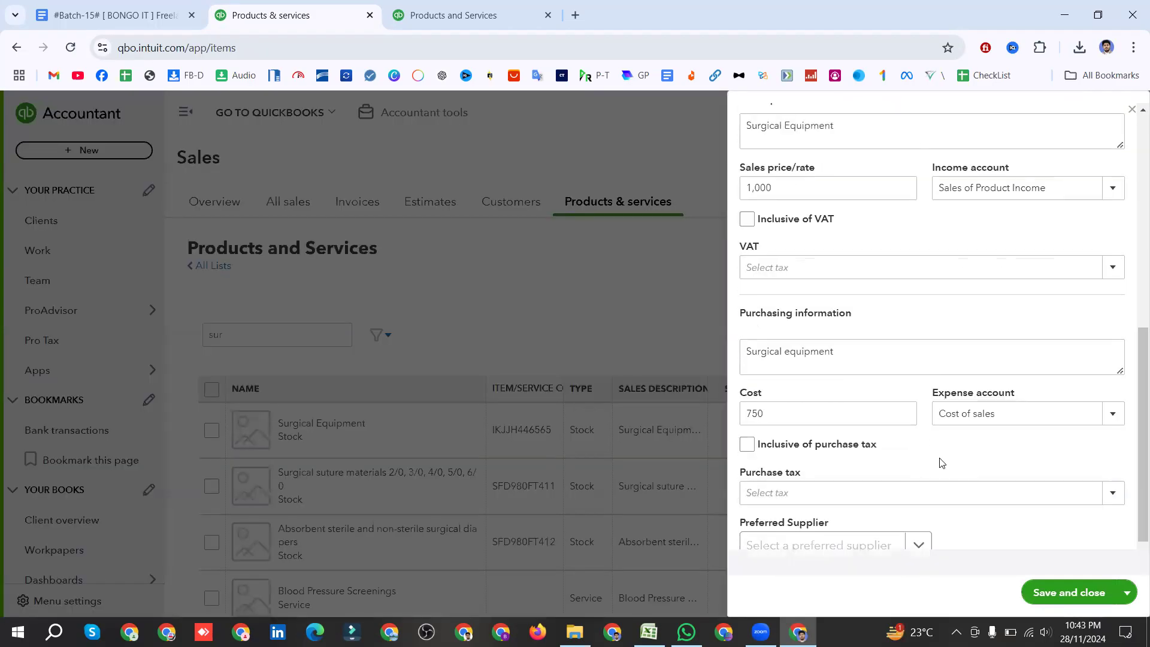
{"action": "scroll", "coordinate": [947, 456], "scroll_direction": "up", "scroll_amount": 3}
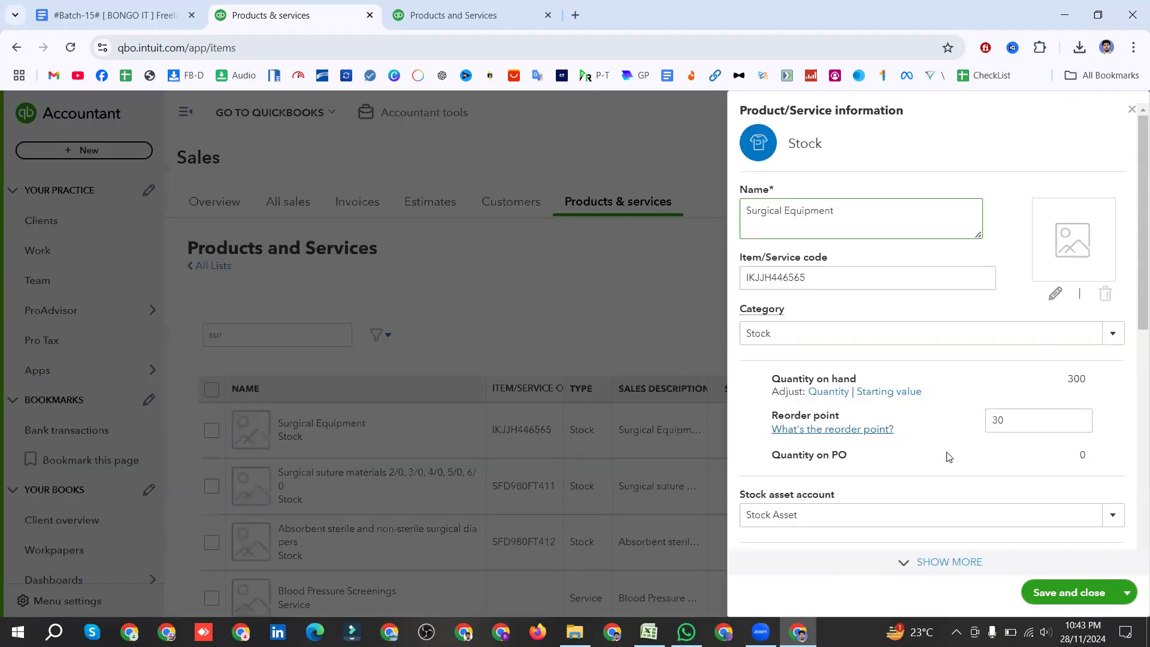
{"action": "left_click", "coordinate": [1128, 112]}
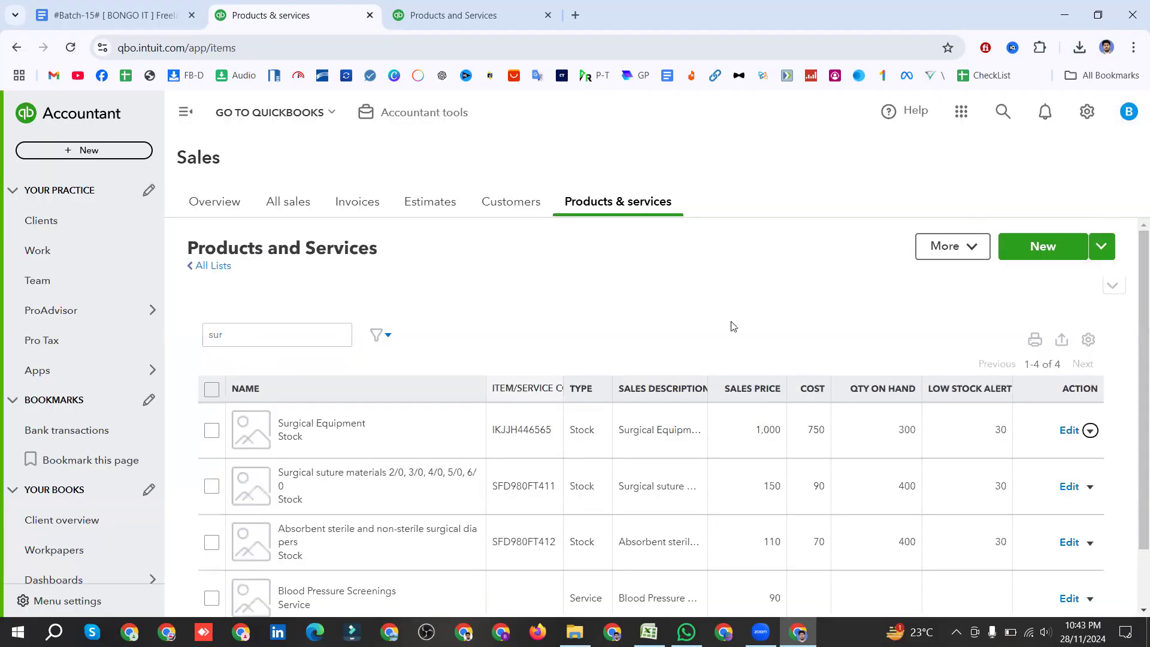
Step: Select the Surgical Equipment stock item and make it inactive with a batch action
{"action": "left_click", "coordinate": [209, 432]}
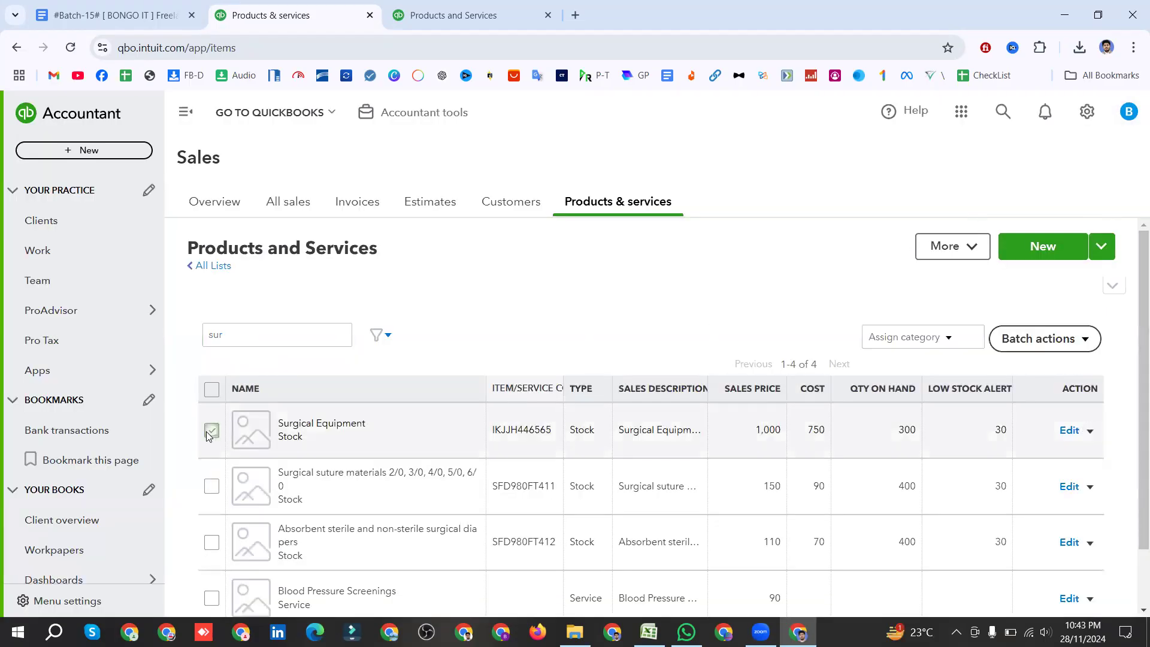
{"action": "left_click", "coordinate": [1087, 340]}
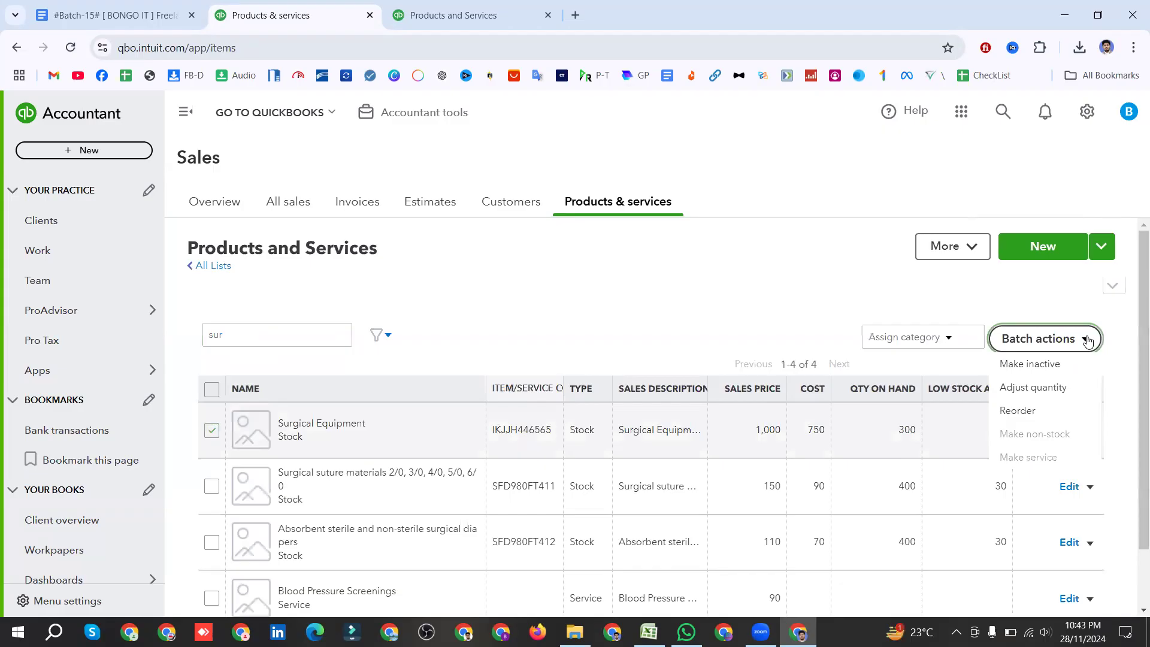
{"action": "left_click", "coordinate": [1055, 365]}
{"action": "left_click", "coordinate": [663, 398]}
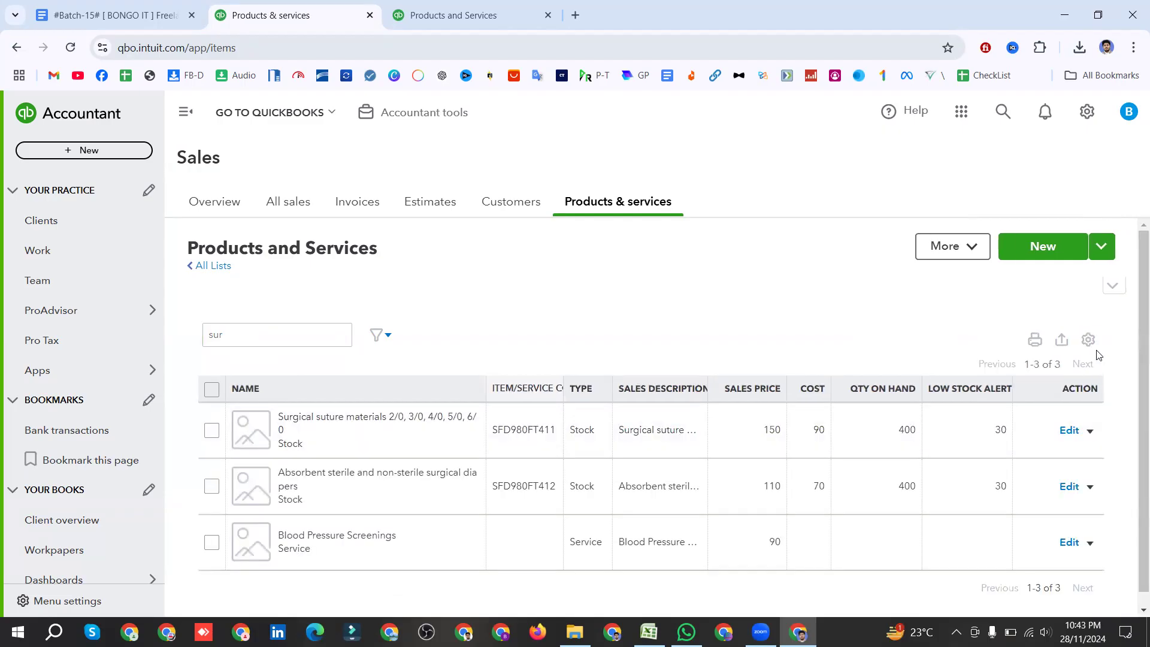
Step: Check the full set of column and display options in the product list's settings for an inactive-items option, and close them
{"action": "left_click", "coordinate": [1086, 340]}
{"action": "scroll", "coordinate": [1086, 341], "scroll_direction": "down", "scroll_amount": 1}
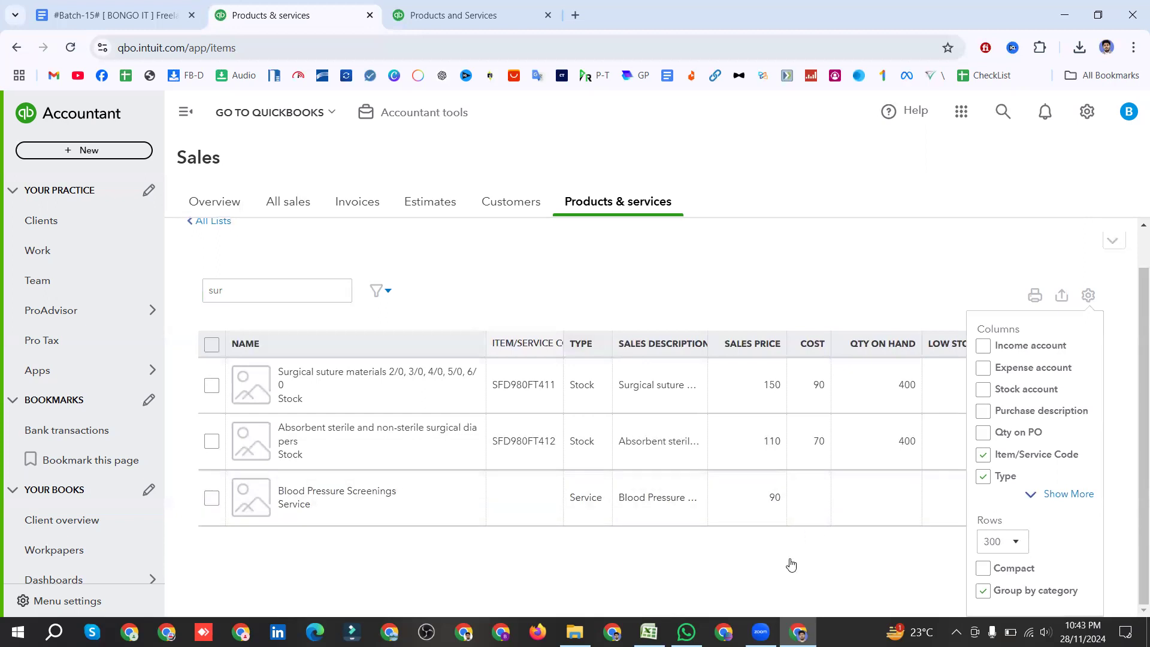
{"action": "scroll", "coordinate": [1024, 437], "scroll_direction": "up", "scroll_amount": 1}
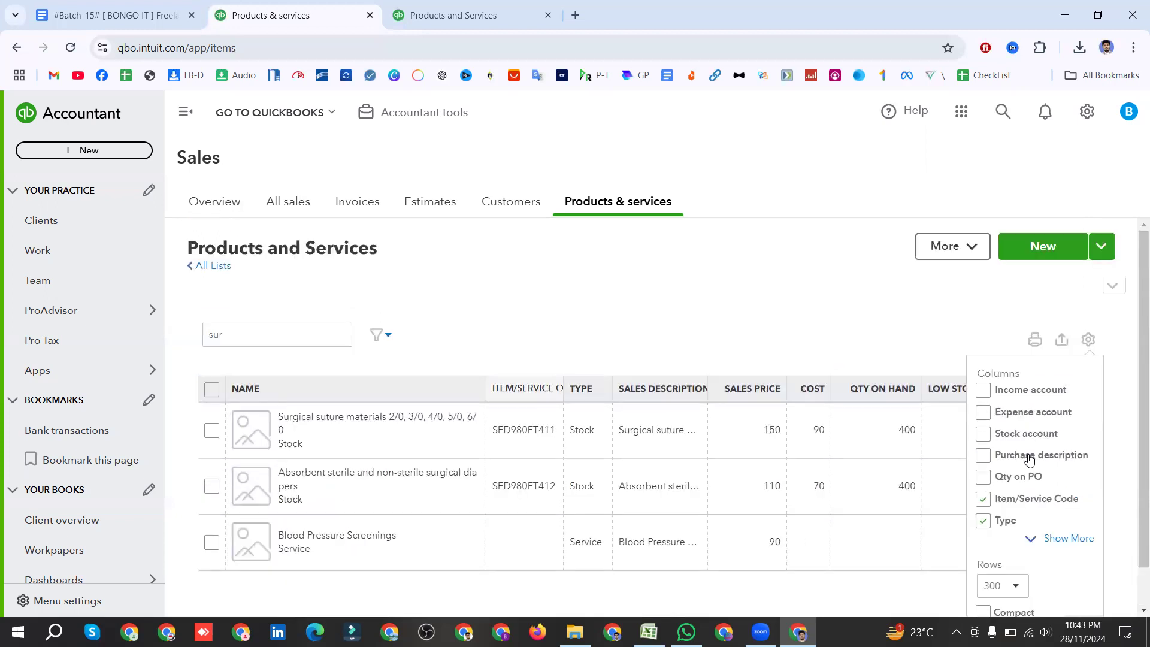
{"action": "left_click", "coordinate": [1054, 539]}
{"action": "scroll", "coordinate": [1051, 539], "scroll_direction": "down", "scroll_amount": 3}
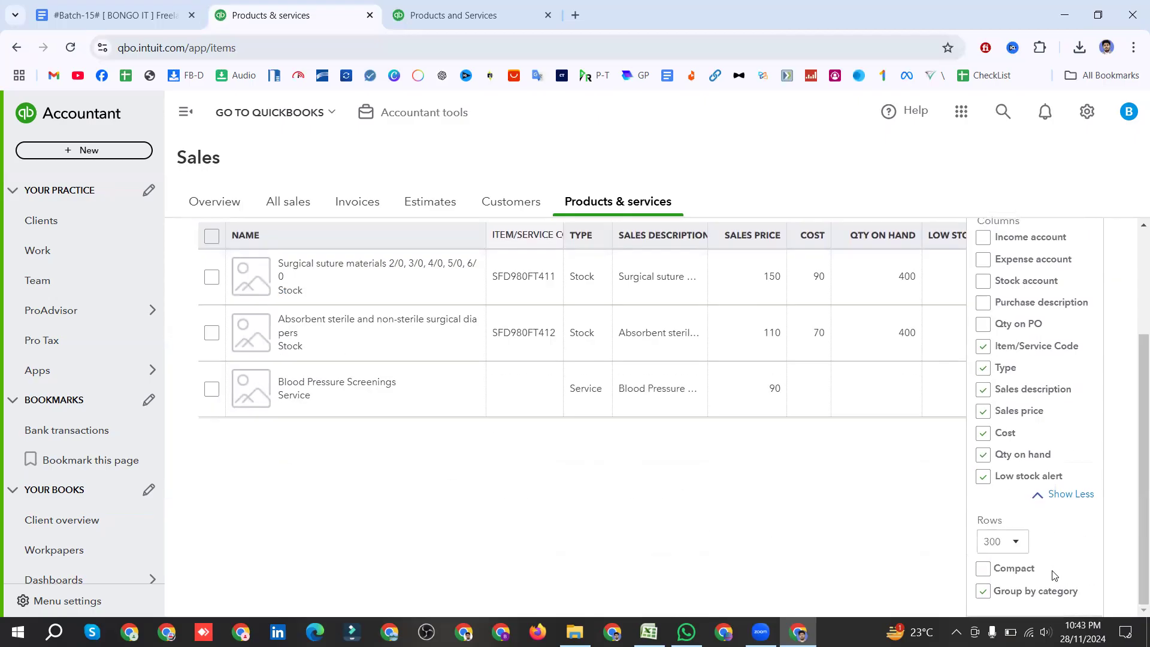
{"action": "scroll", "coordinate": [1057, 467], "scroll_direction": "up", "scroll_amount": 3}
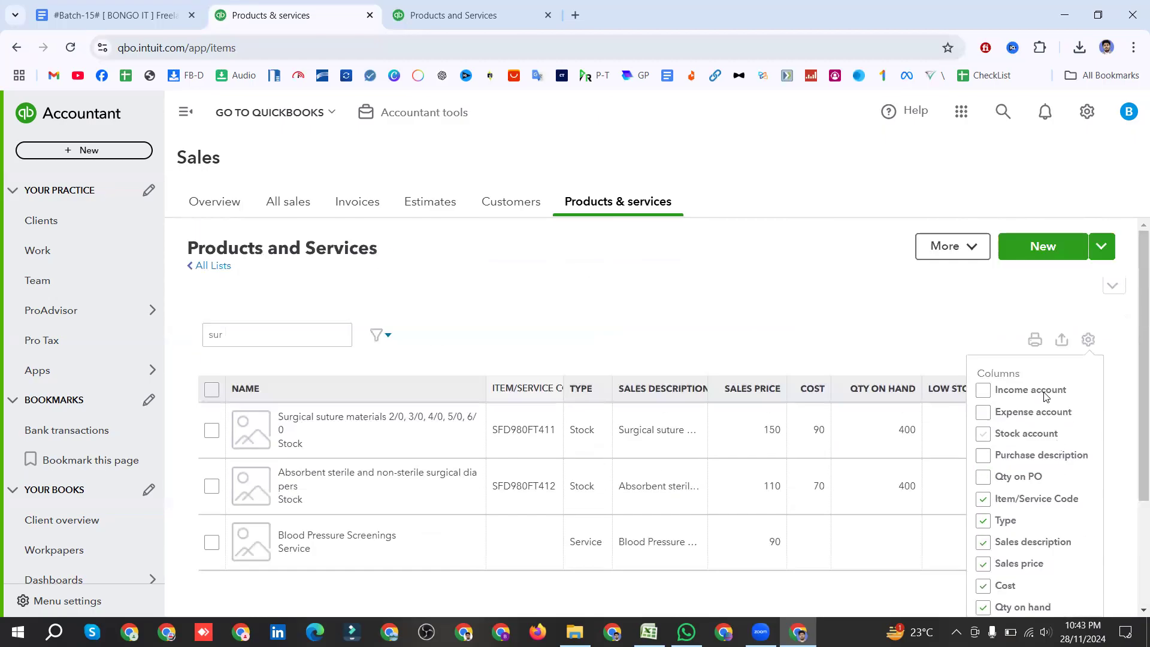
{"action": "left_click", "coordinate": [951, 298]}
Step: Search the products and services list again, this time for "surgi"
{"action": "left_click", "coordinate": [230, 341]}
{"action": "key", "text": "BackSpace"}
{"action": "key", "text": "BackSpace"}
{"action": "key", "text": "BackSpace"}
{"action": "type", "text": "sur"}
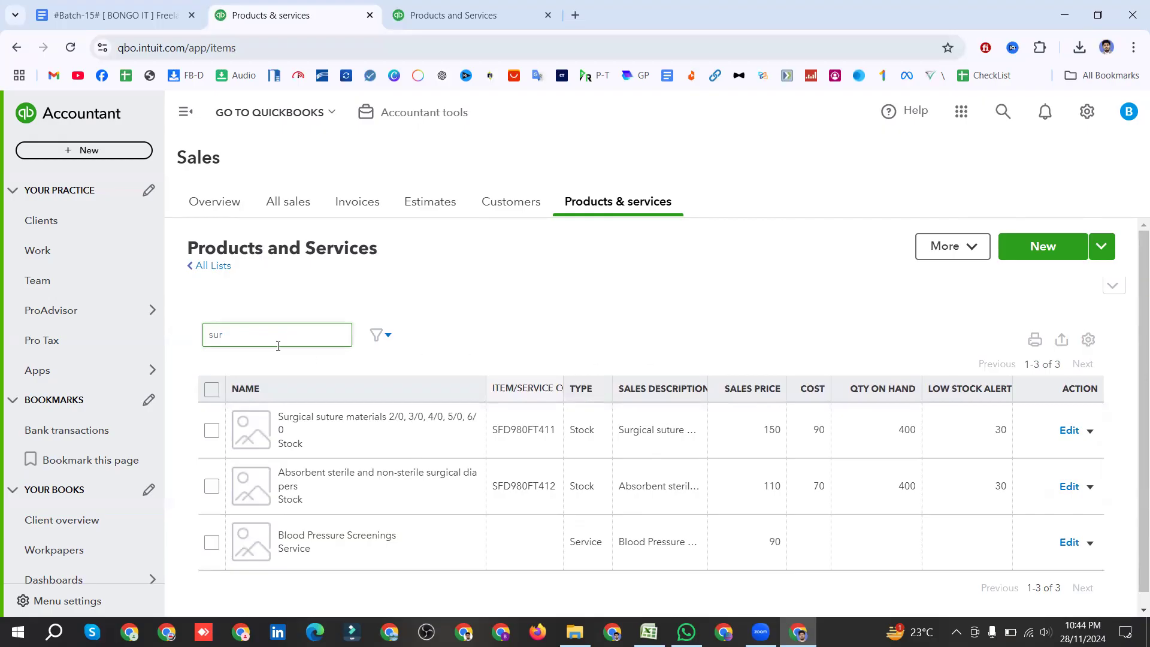
{"action": "type", "text": "gi"}
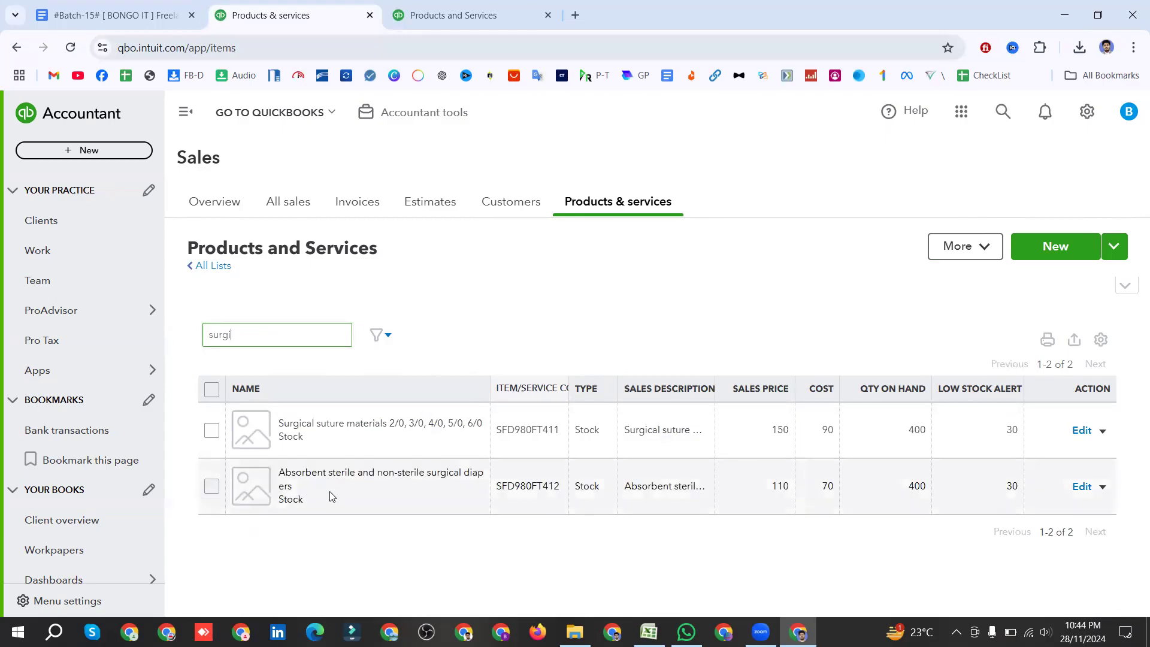
Step: Expand the column settings of the filtered product list to view all options
{"action": "left_click", "coordinate": [1099, 340]}
{"action": "scroll", "coordinate": [1060, 500], "scroll_direction": "down", "scroll_amount": 1}
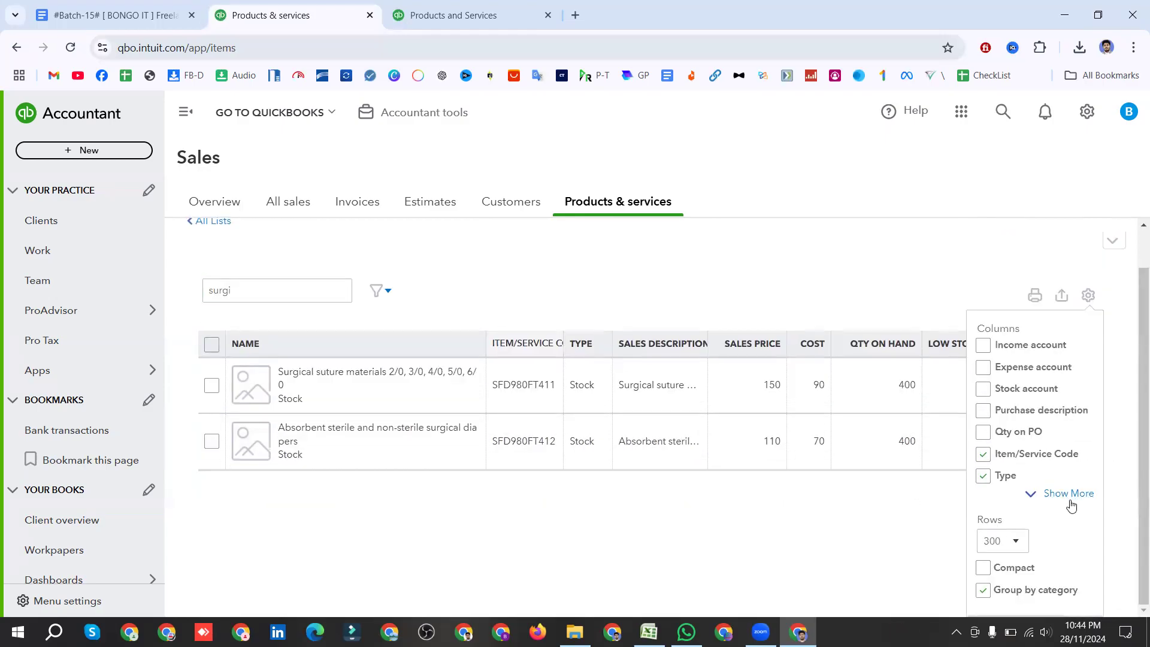
{"action": "left_click", "coordinate": [1068, 494]}
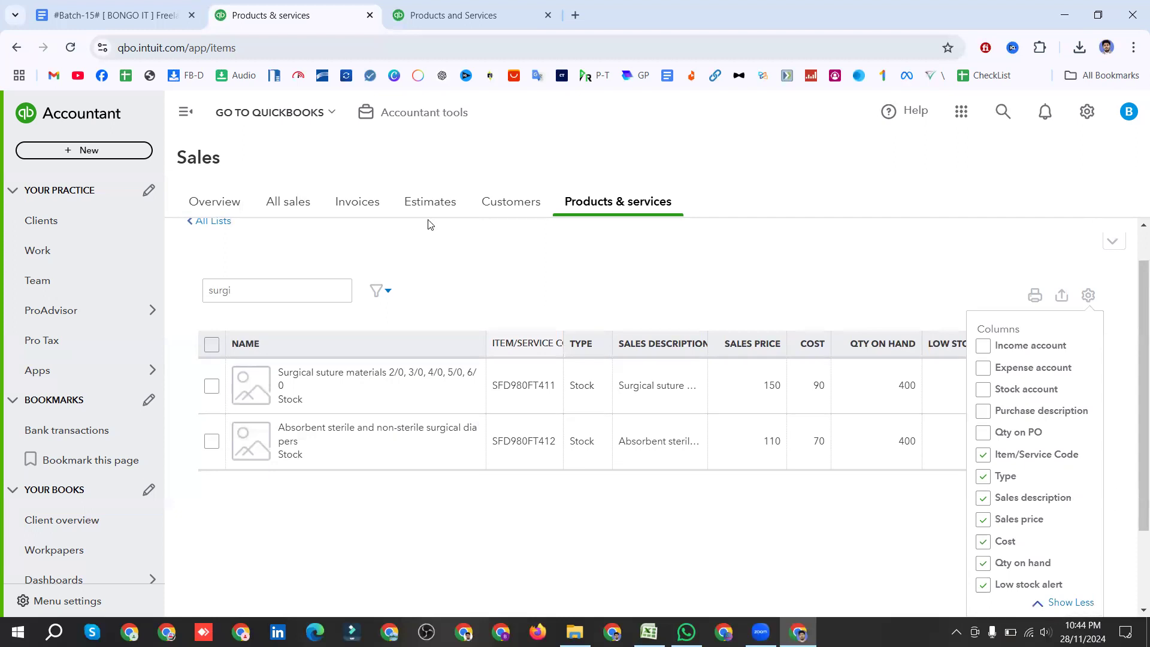
Step: Open the customer list, review its display settings and turn off the inclusion of inactive customers
{"action": "left_click", "coordinate": [488, 200]}
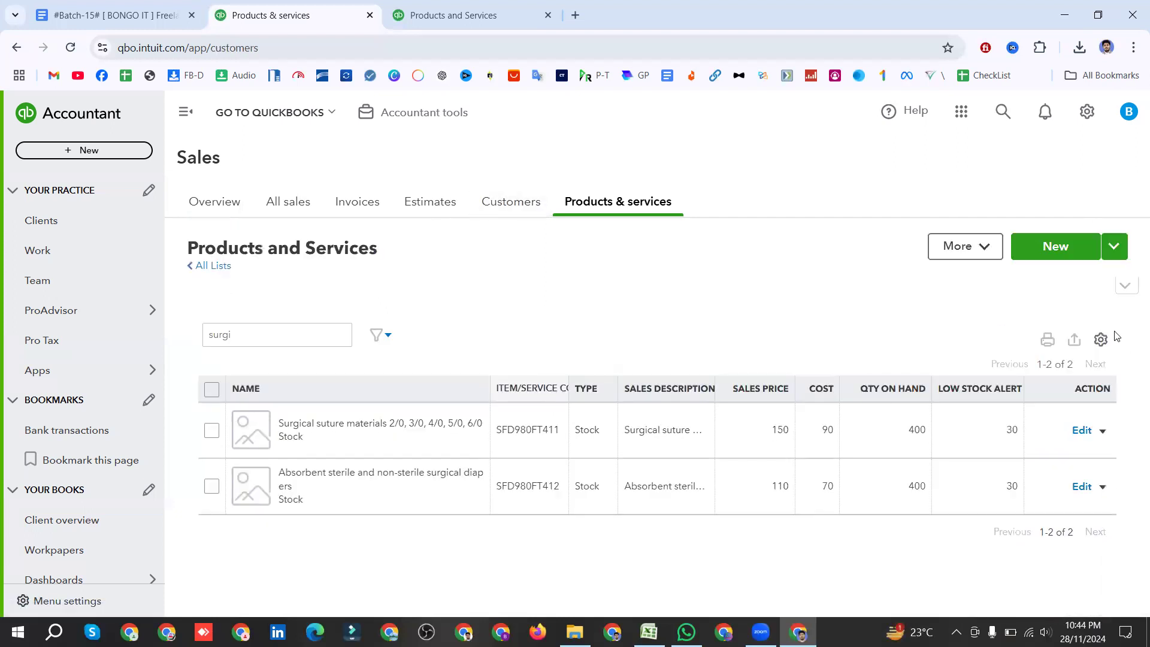
{"action": "left_click", "coordinate": [1101, 339]}
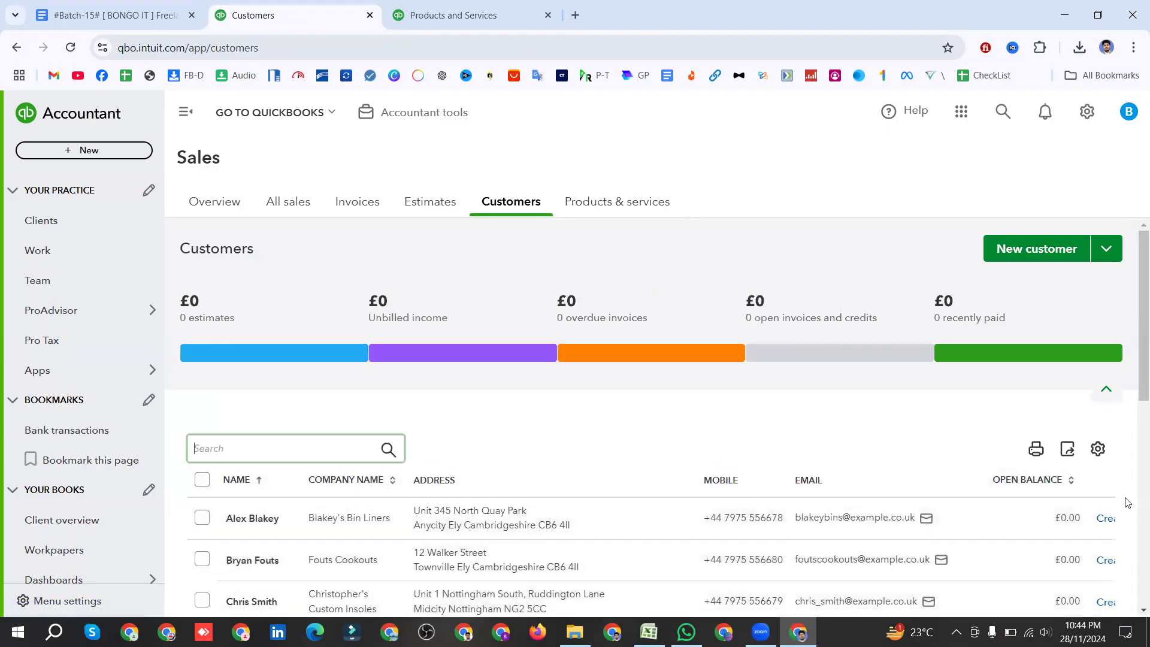
{"action": "left_click", "coordinate": [1097, 448]}
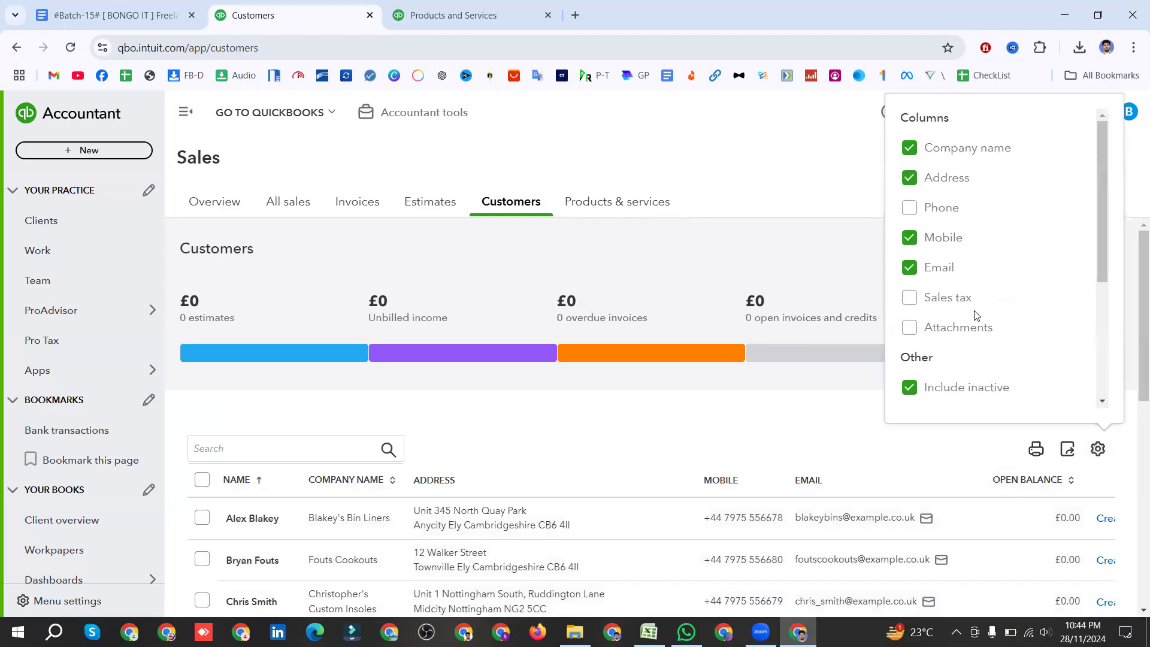
{"action": "scroll", "coordinate": [975, 313], "scroll_direction": "down", "scroll_amount": 3}
{"action": "scroll", "coordinate": [934, 227], "scroll_direction": "up", "scroll_amount": 1}
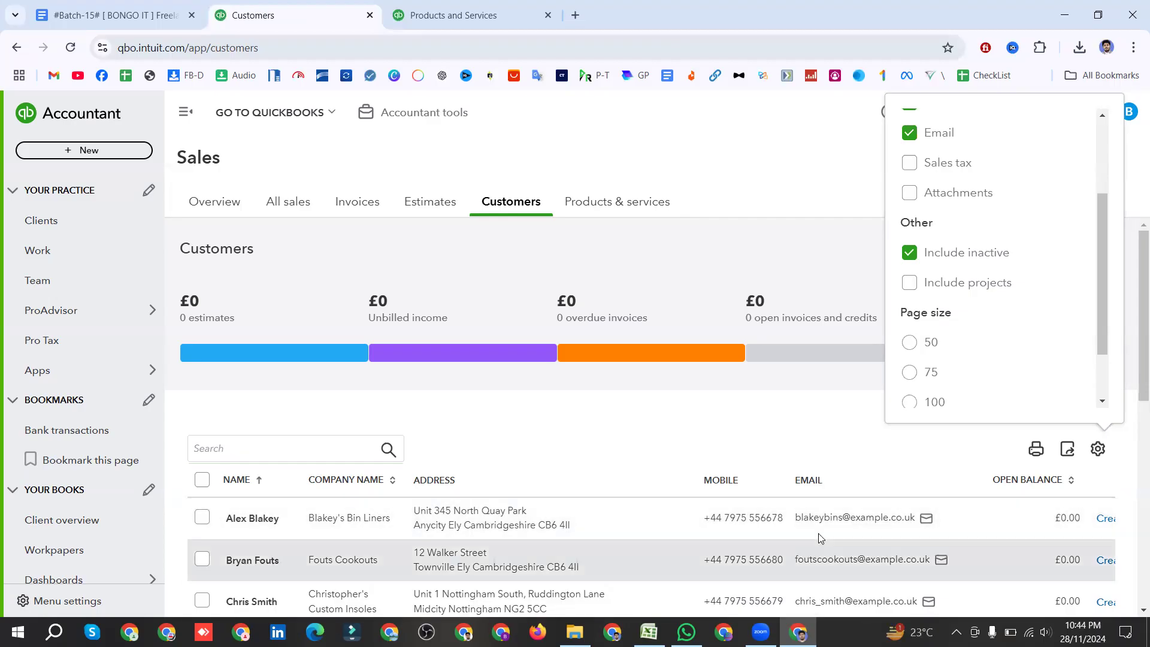
{"action": "left_click", "coordinate": [908, 253]}
{"action": "left_click", "coordinate": [788, 419]}
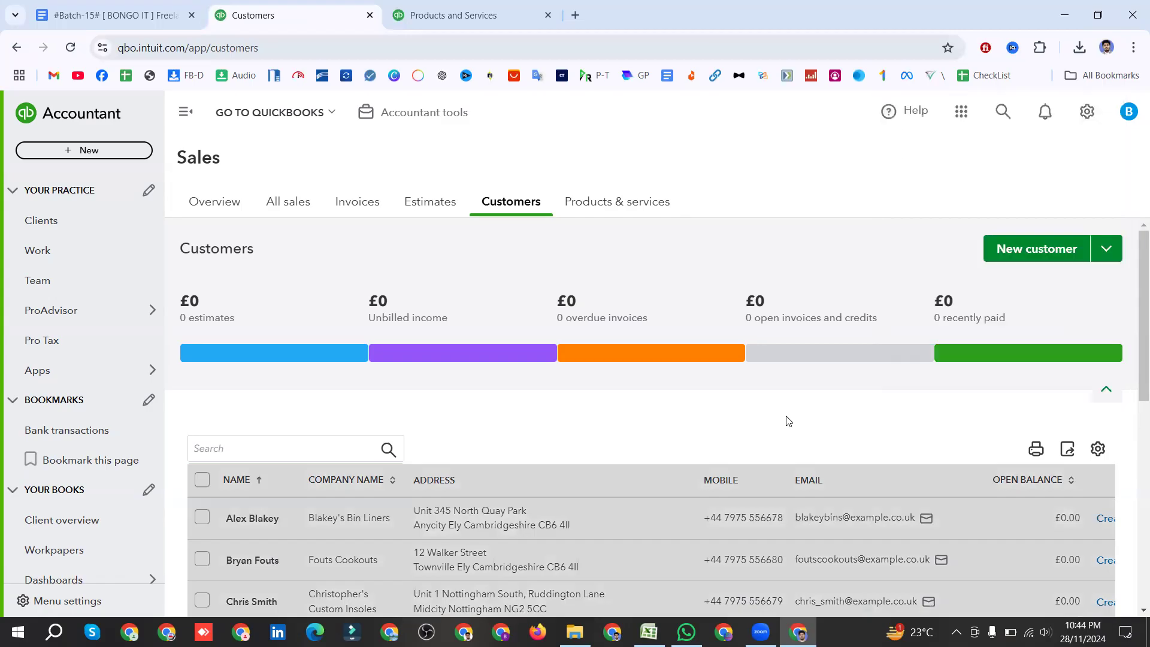
Step: Turn the inclusion of inactive customers back on and look through the whole customer list
{"action": "left_click", "coordinate": [1101, 457]}
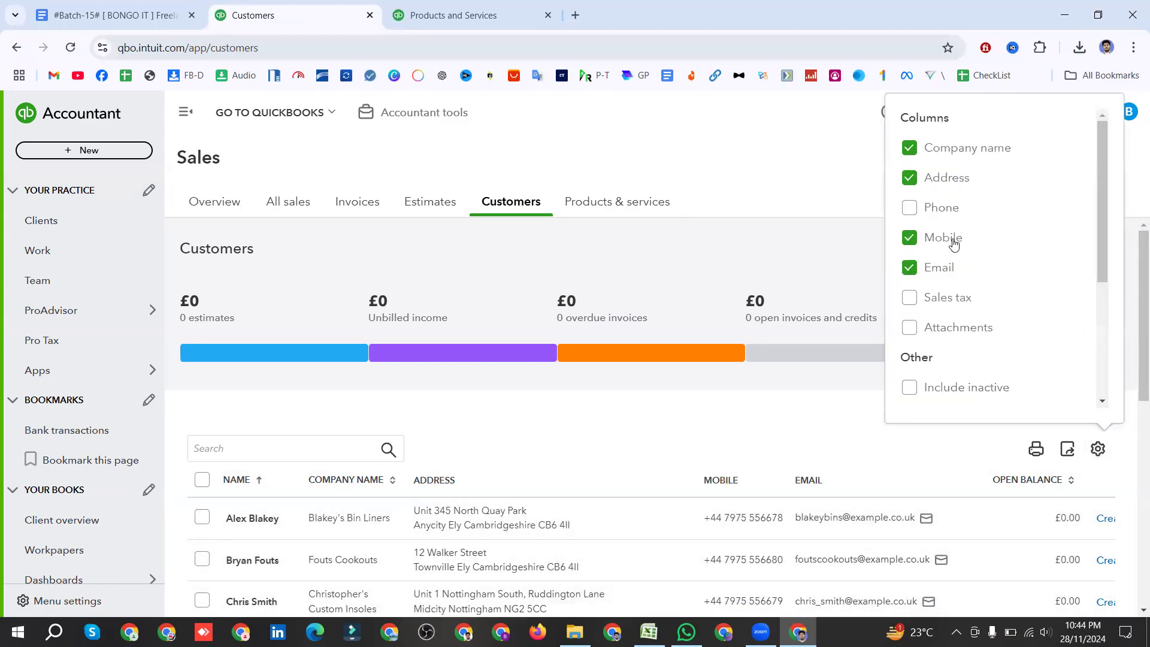
{"action": "scroll", "coordinate": [935, 318], "scroll_direction": "down", "scroll_amount": 3}
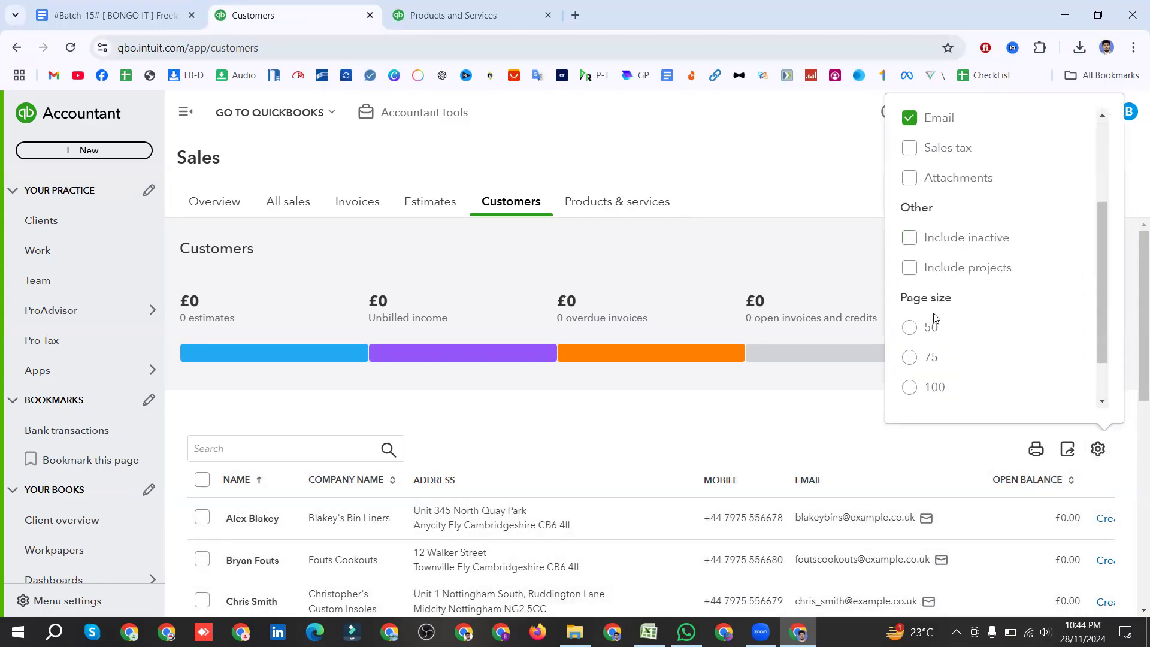
{"action": "left_click", "coordinate": [909, 238]}
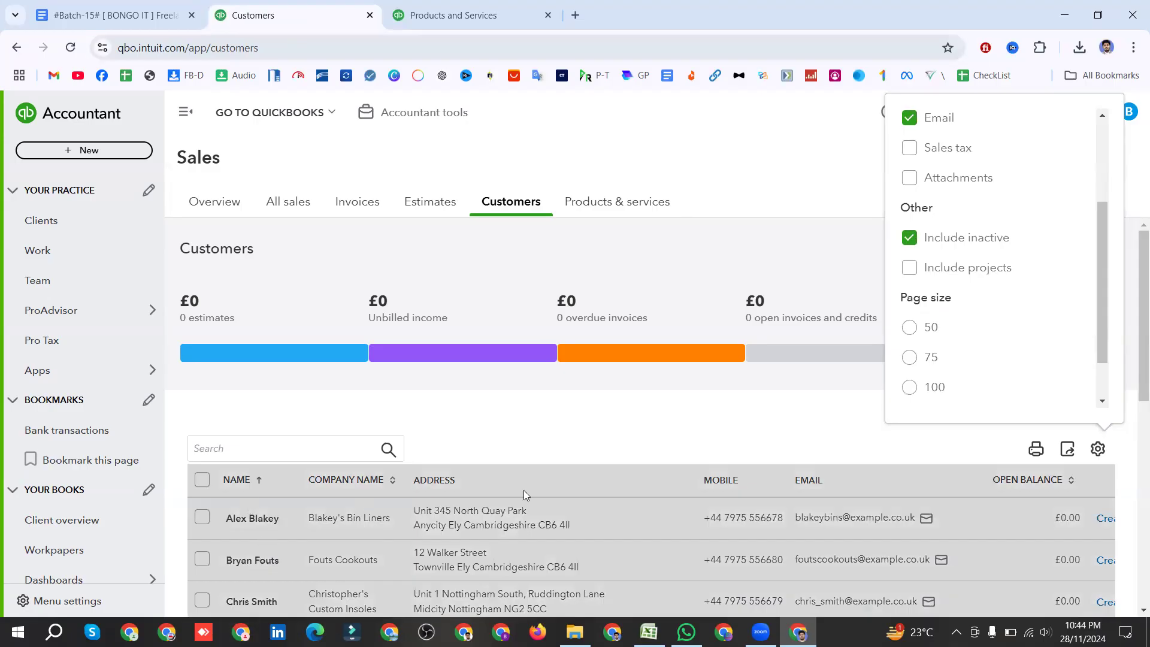
{"action": "left_click", "coordinate": [565, 419]}
{"action": "scroll", "coordinate": [552, 441], "scroll_direction": "down", "scroll_amount": 8}
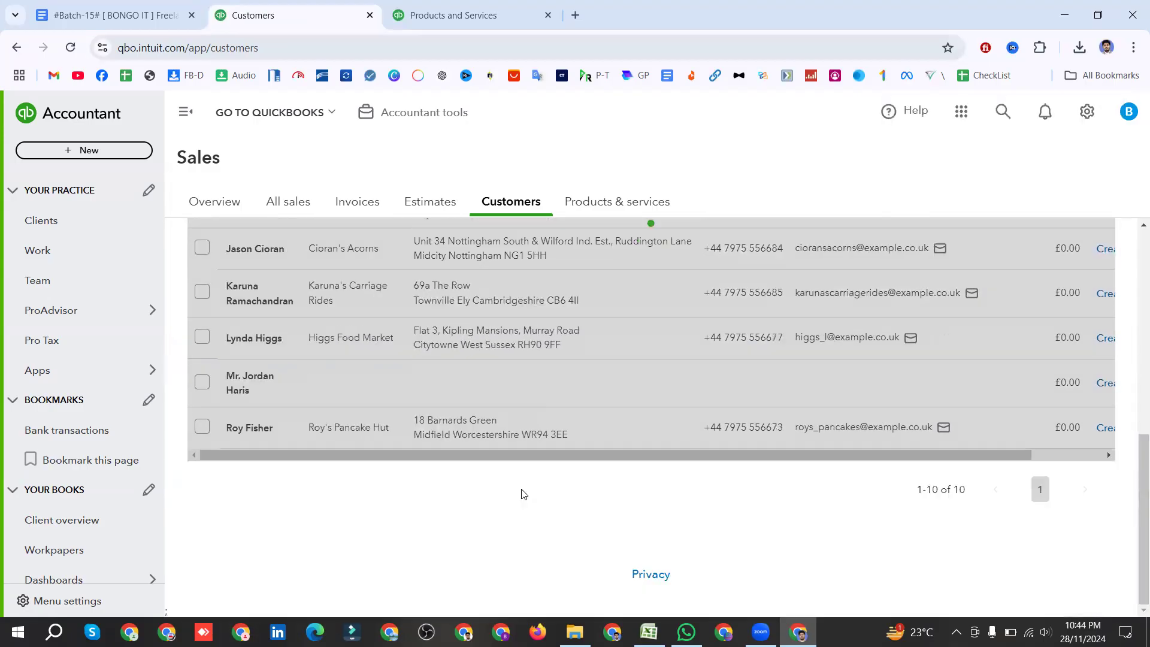
{"action": "scroll", "coordinate": [498, 483], "scroll_direction": "up", "scroll_amount": 1}
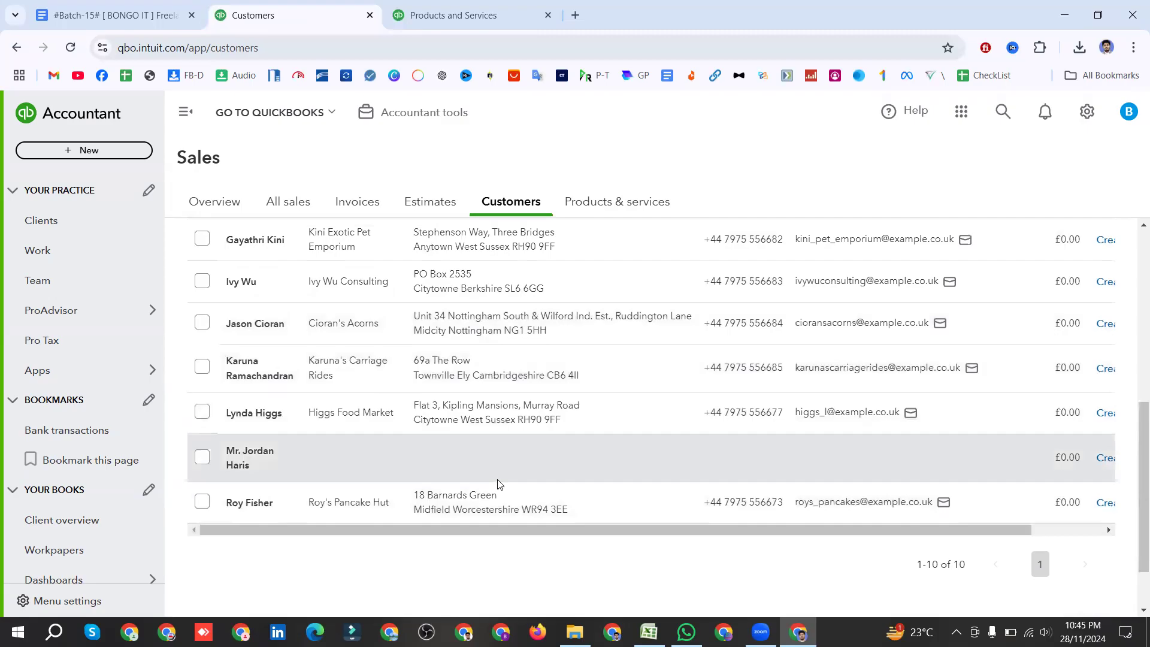
{"action": "scroll", "coordinate": [497, 479], "scroll_direction": "up", "scroll_amount": 4}
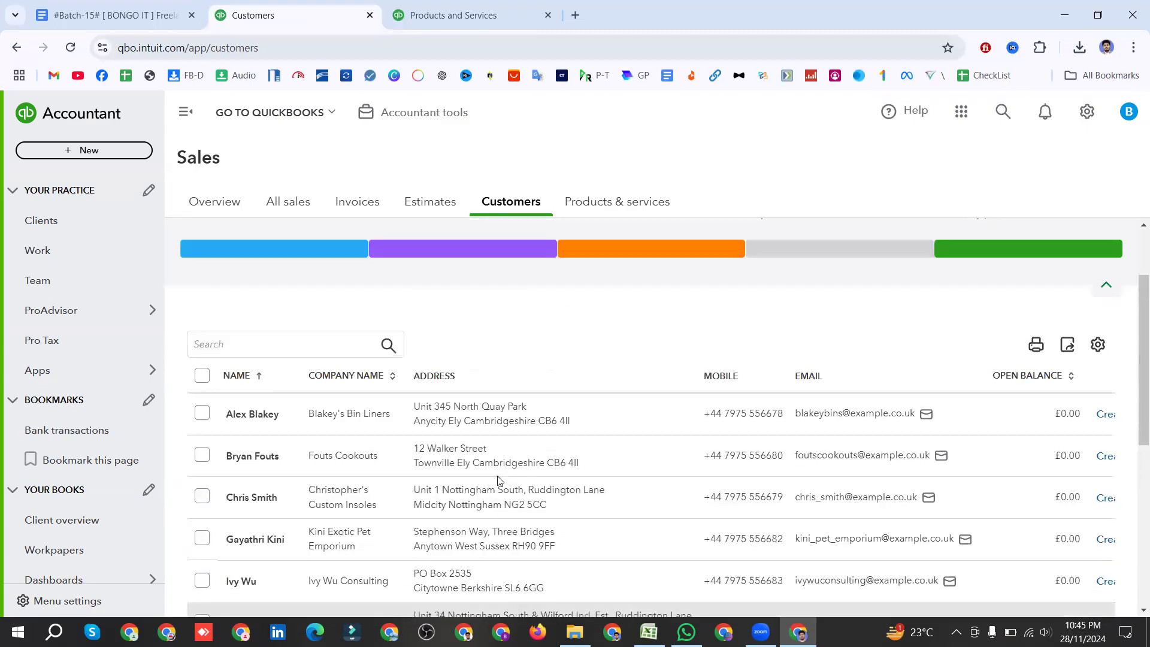
{"action": "scroll", "coordinate": [252, 455], "scroll_direction": "down", "scroll_amount": 5}
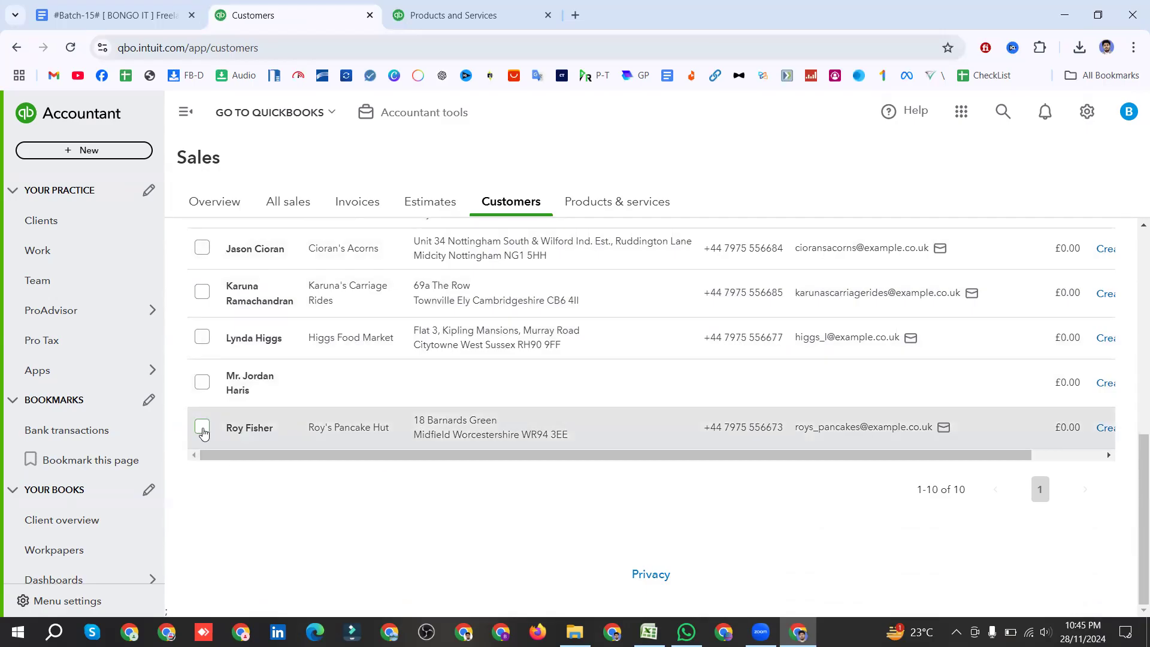
Step: Select the Roy's Pancake Hut customer and make it inactive
{"action": "left_click", "coordinate": [202, 427]}
{"action": "left_click_drag", "start_coordinate": [317, 454], "coordinate": [721, 472]}
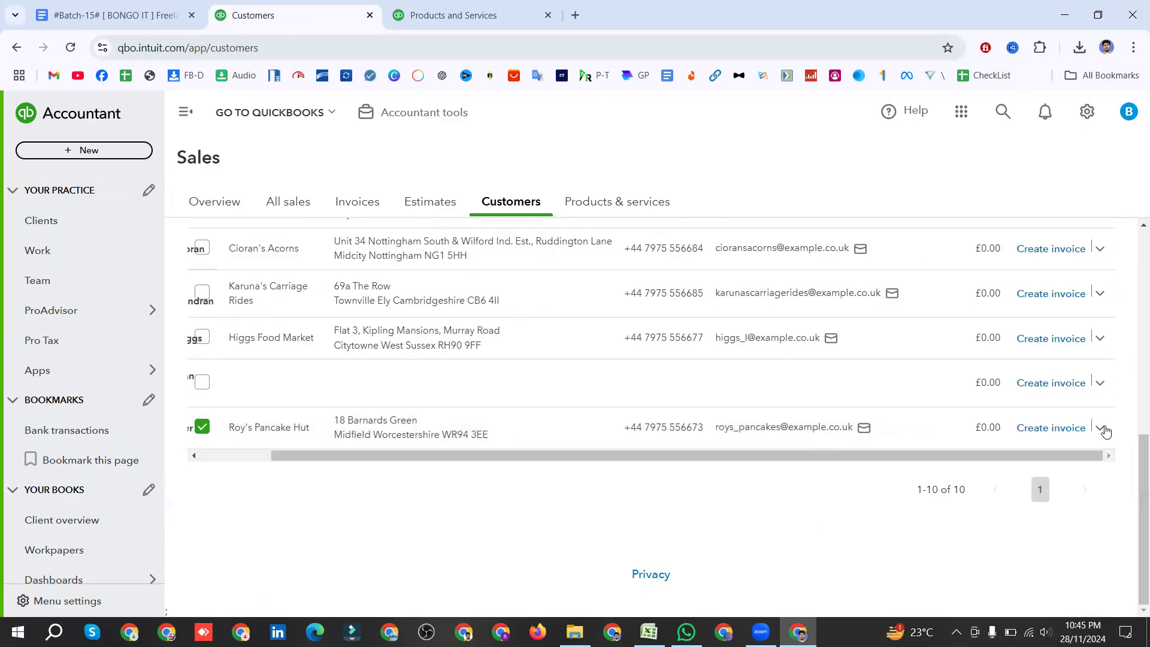
{"action": "left_click", "coordinate": [1101, 429]}
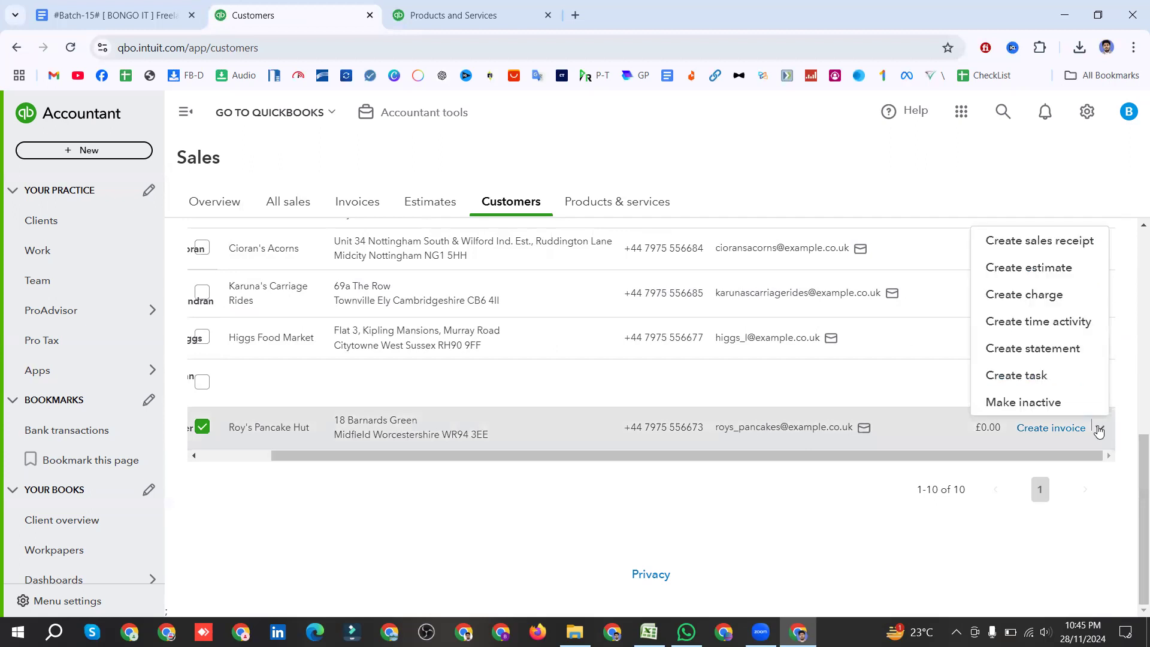
{"action": "left_click", "coordinate": [1046, 406]}
{"action": "left_click", "coordinate": [694, 455]}
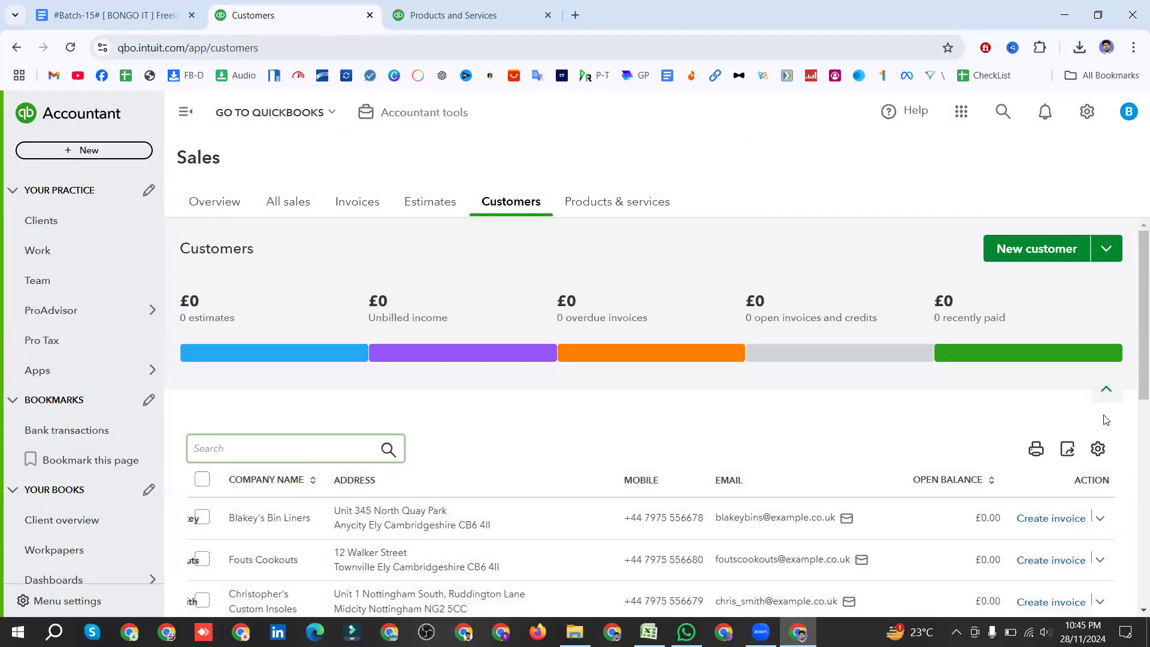
Step: Exclude inactive customers from the customer list and look through the remaining entries
{"action": "left_click", "coordinate": [1098, 451]}
{"action": "left_click", "coordinate": [911, 388]}
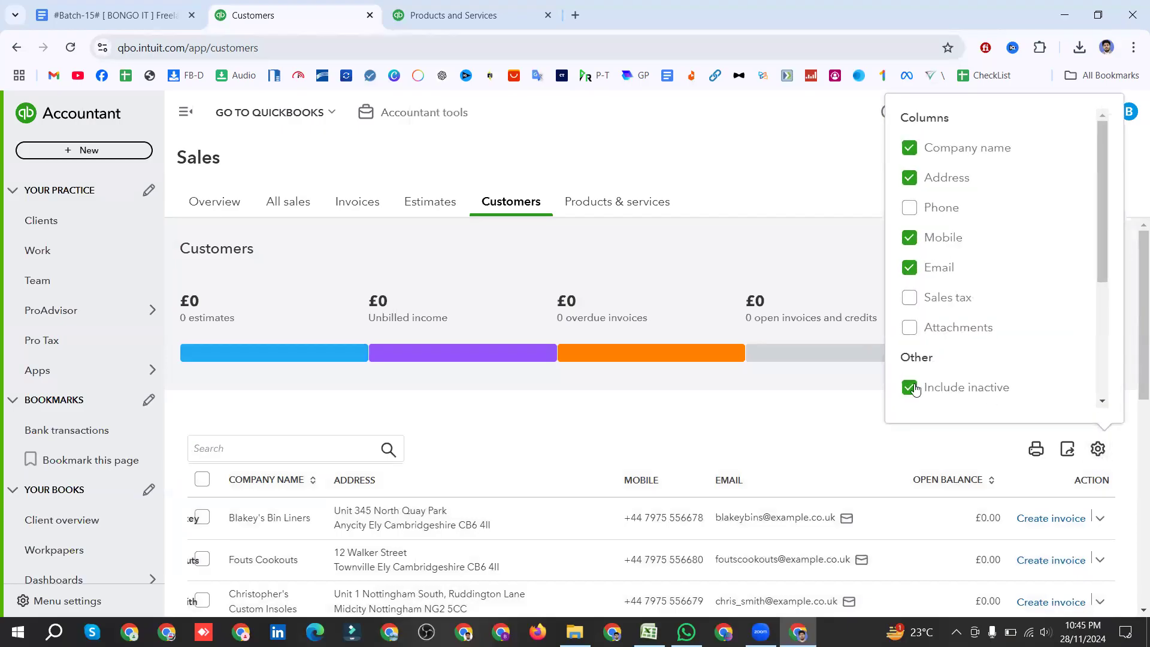
{"action": "left_click", "coordinate": [915, 389]}
{"action": "left_click", "coordinate": [694, 419]}
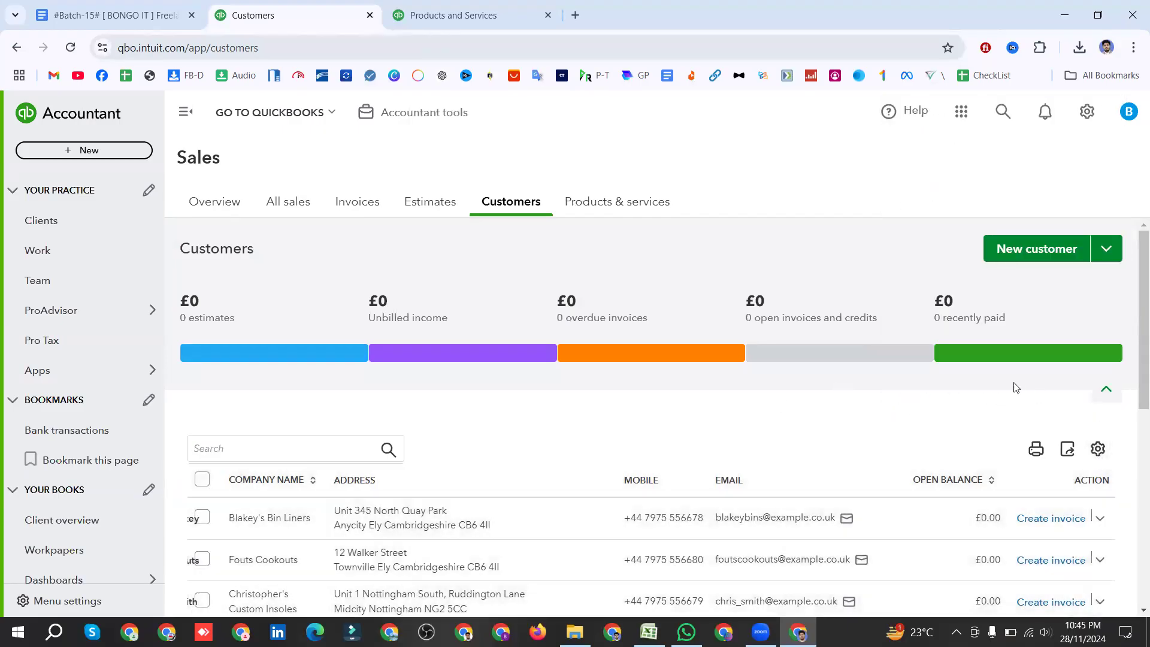
{"action": "scroll", "coordinate": [406, 454], "scroll_direction": "down", "scroll_amount": 6}
{"action": "scroll", "coordinate": [405, 453], "scroll_direction": "up", "scroll_amount": 4}
{"action": "scroll", "coordinate": [338, 497], "scroll_direction": "down", "scroll_amount": 4}
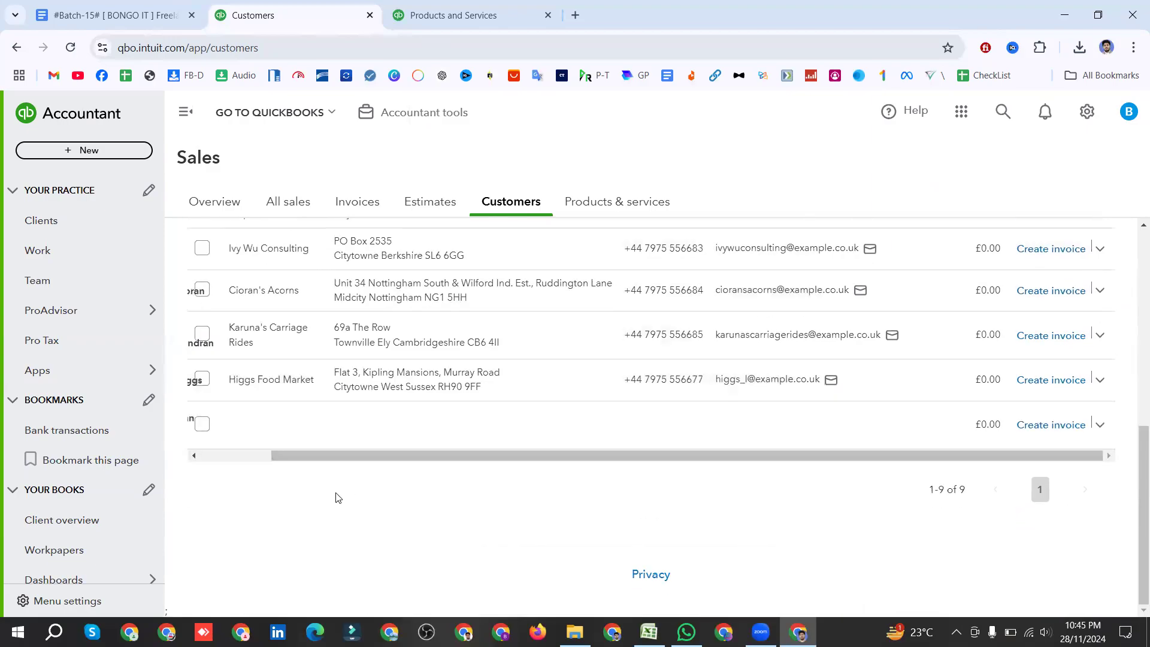
Step: Include inactive customers in the customer list's display settings and scan down to the end of the list
{"action": "scroll", "coordinate": [738, 346], "scroll_direction": "up", "scroll_amount": 4}
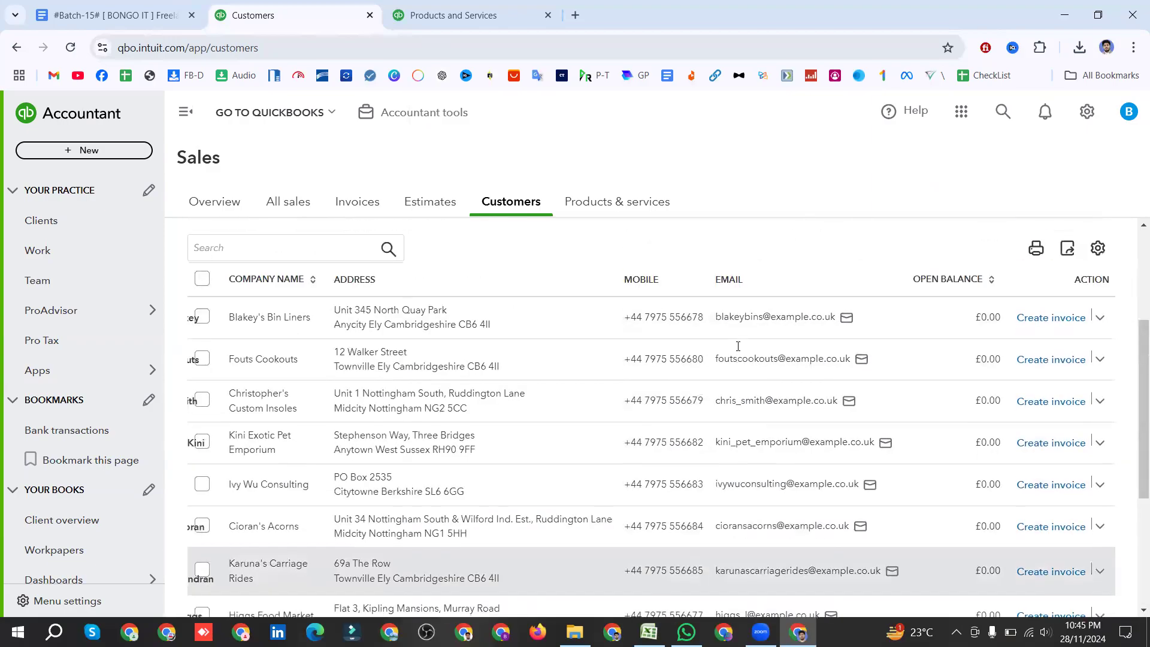
{"action": "scroll", "coordinate": [737, 346], "scroll_direction": "up", "scroll_amount": 3}
{"action": "left_click", "coordinate": [1096, 448]}
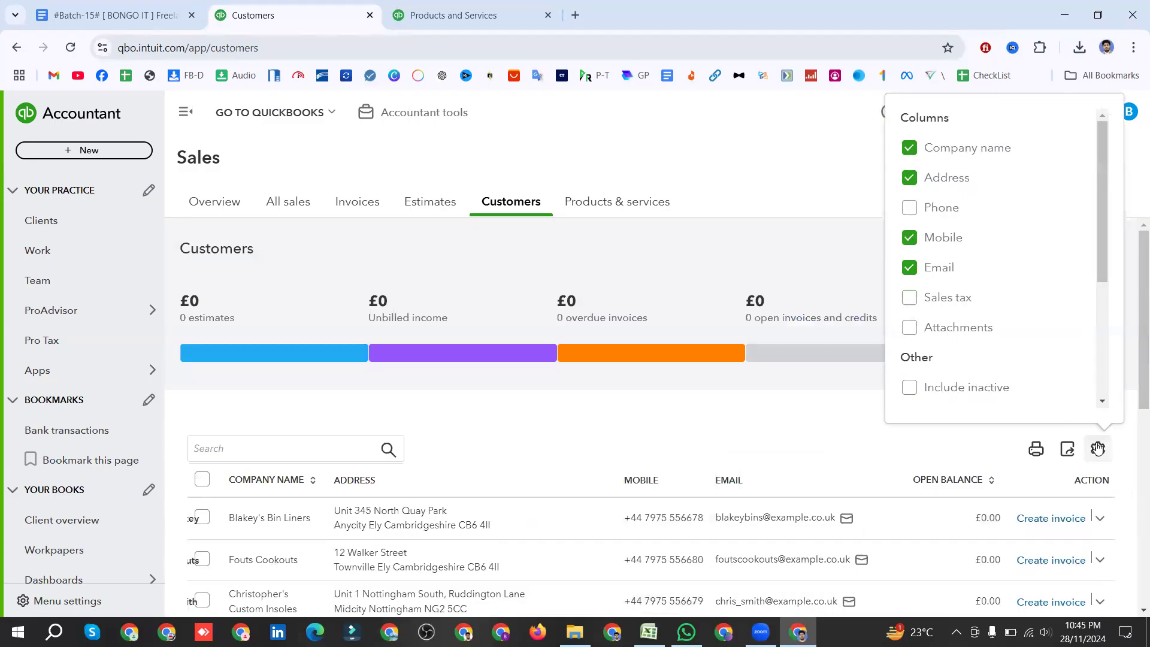
{"action": "scroll", "coordinate": [925, 372], "scroll_direction": "down", "scroll_amount": 2}
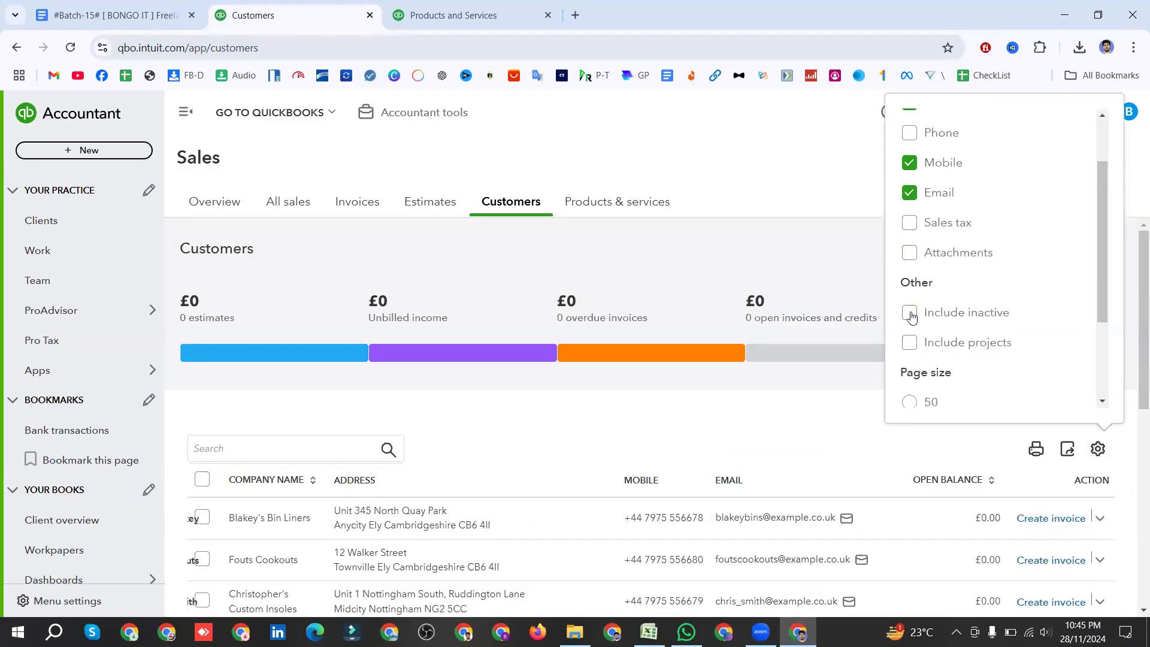
{"action": "left_click", "coordinate": [909, 313]}
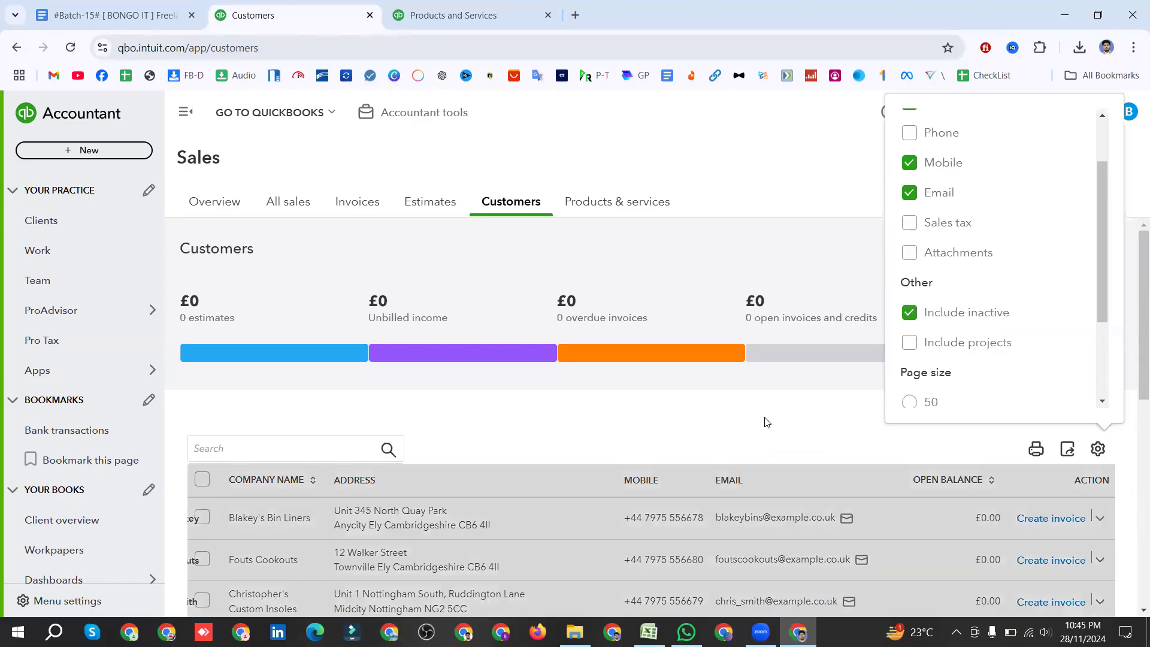
{"action": "left_click", "coordinate": [398, 469]}
{"action": "scroll", "coordinate": [398, 469], "scroll_direction": "down", "scroll_amount": 10}
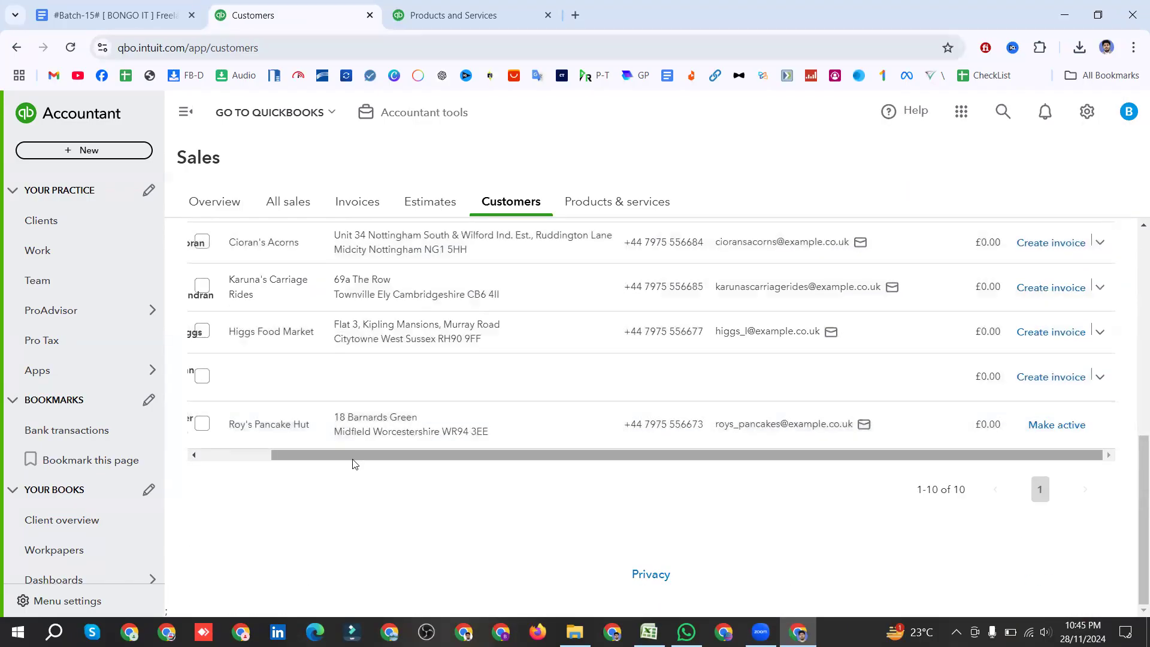
Step: Locate the inactive Roy's Pancake Hut customer and make it active again
{"action": "scroll", "coordinate": [350, 461], "scroll_direction": "up", "scroll_amount": 8}
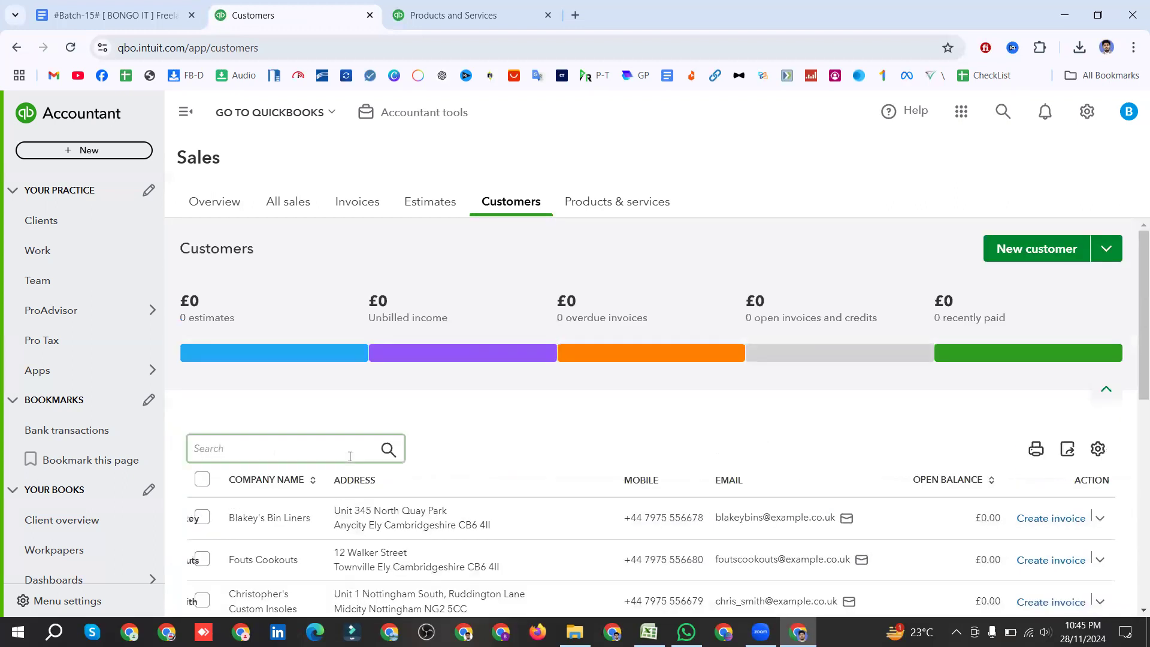
{"action": "scroll", "coordinate": [350, 457], "scroll_direction": "down", "scroll_amount": 5}
{"action": "scroll", "coordinate": [350, 456], "scroll_direction": "down", "scroll_amount": 3}
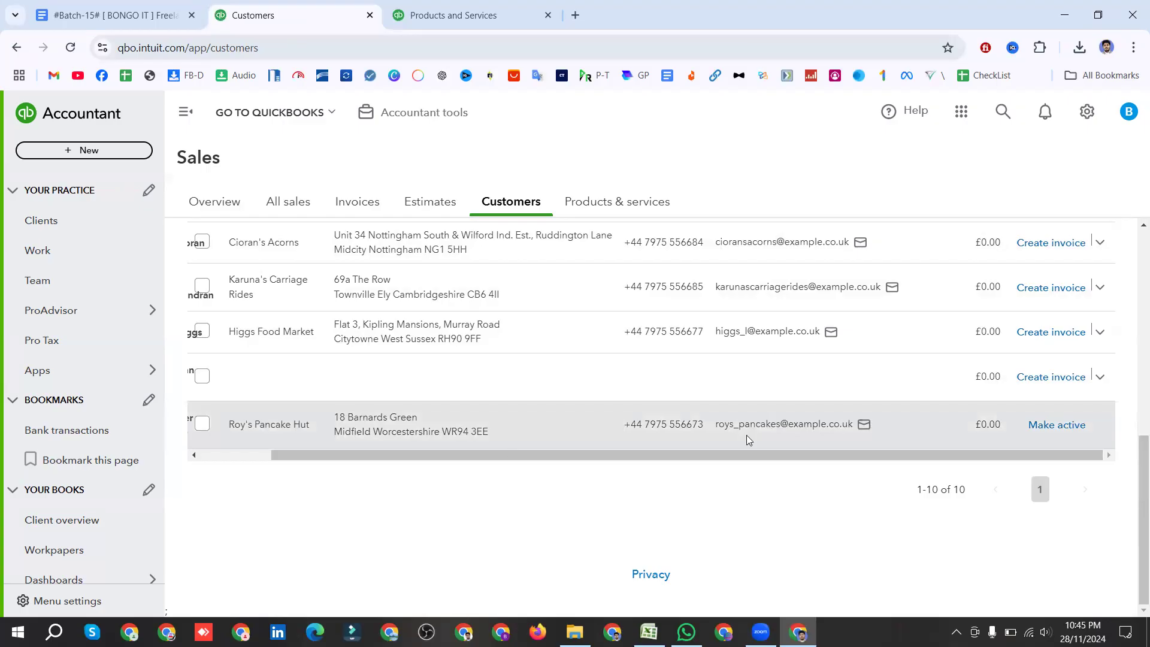
{"action": "left_click", "coordinate": [1066, 426]}
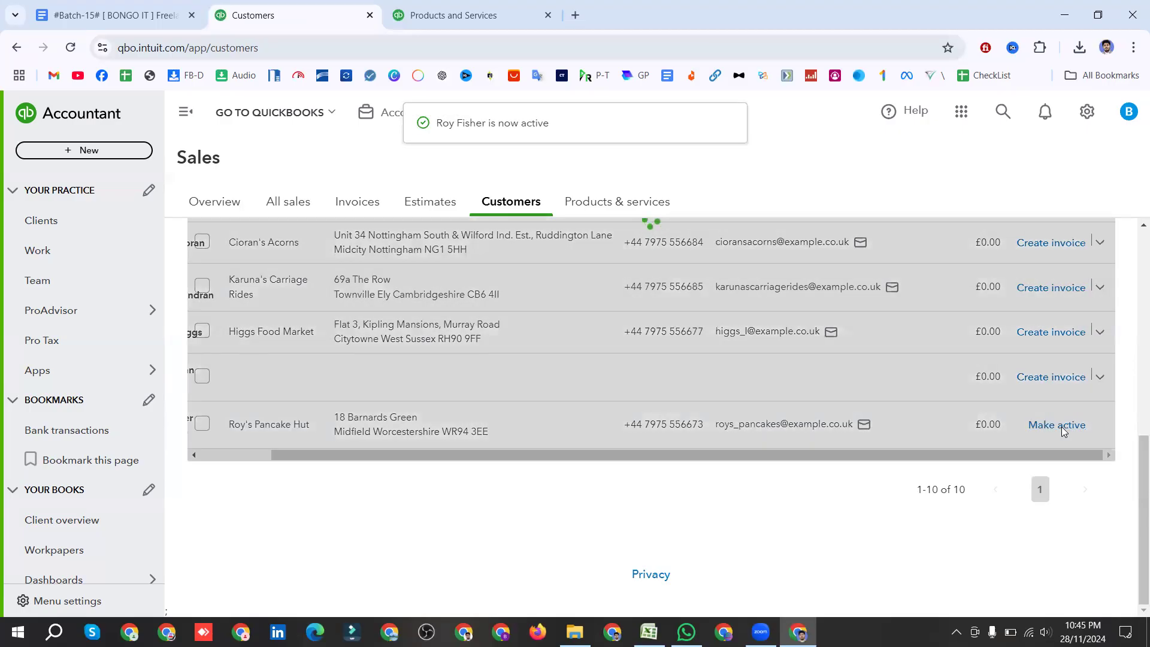
{"action": "scroll", "coordinate": [541, 381], "scroll_direction": "up", "scroll_amount": 6}
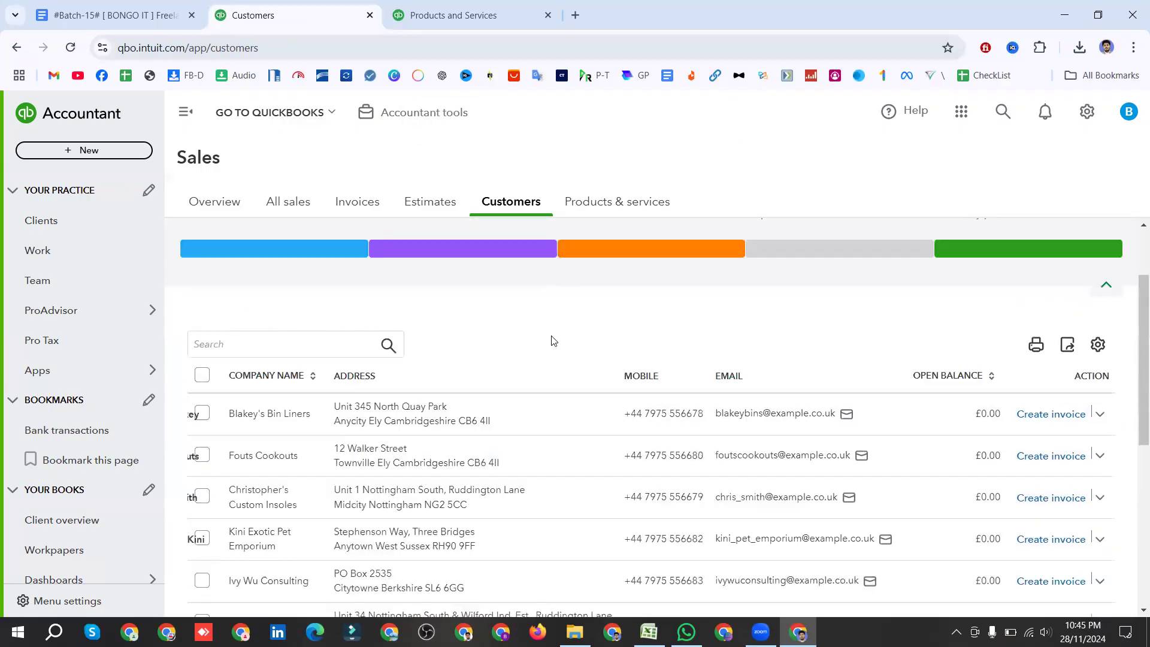
Step: Open the products and services list, check its import, category and report options, and look through the items
{"action": "left_click", "coordinate": [621, 208]}
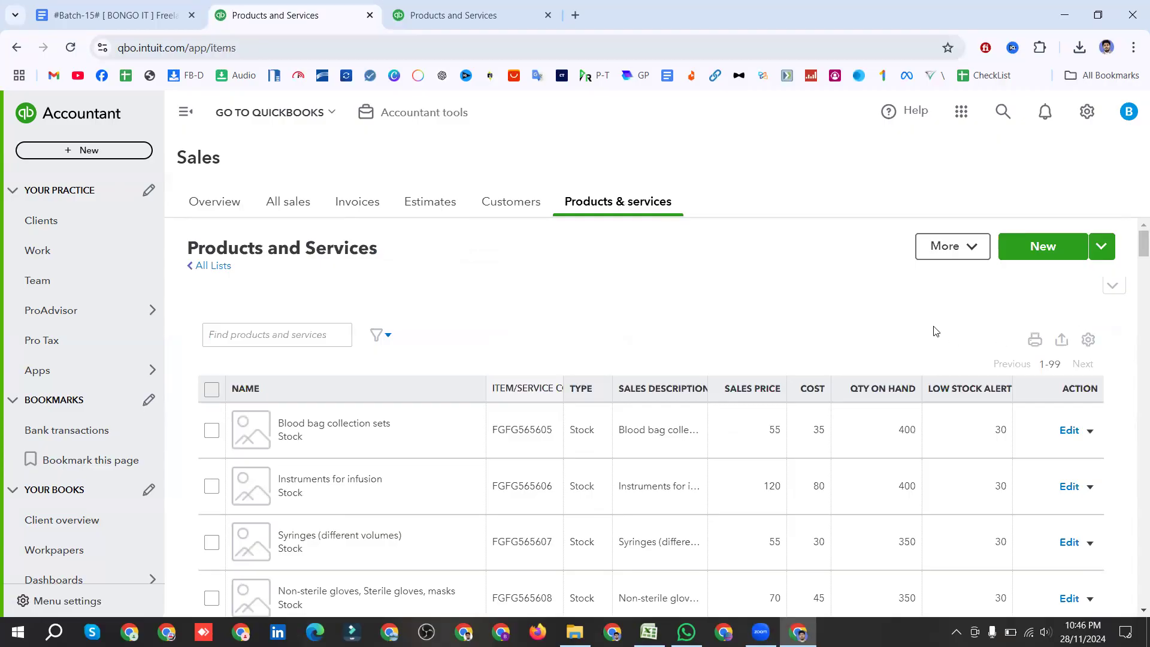
{"action": "left_click", "coordinate": [1101, 247]}
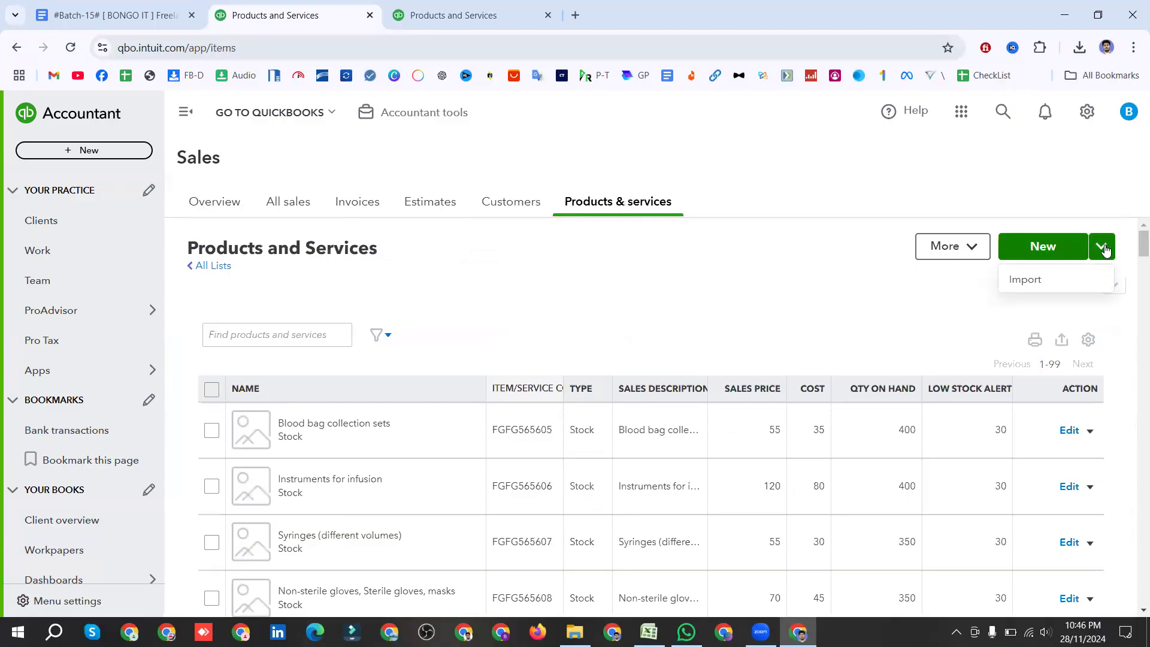
{"action": "left_click", "coordinate": [970, 254]}
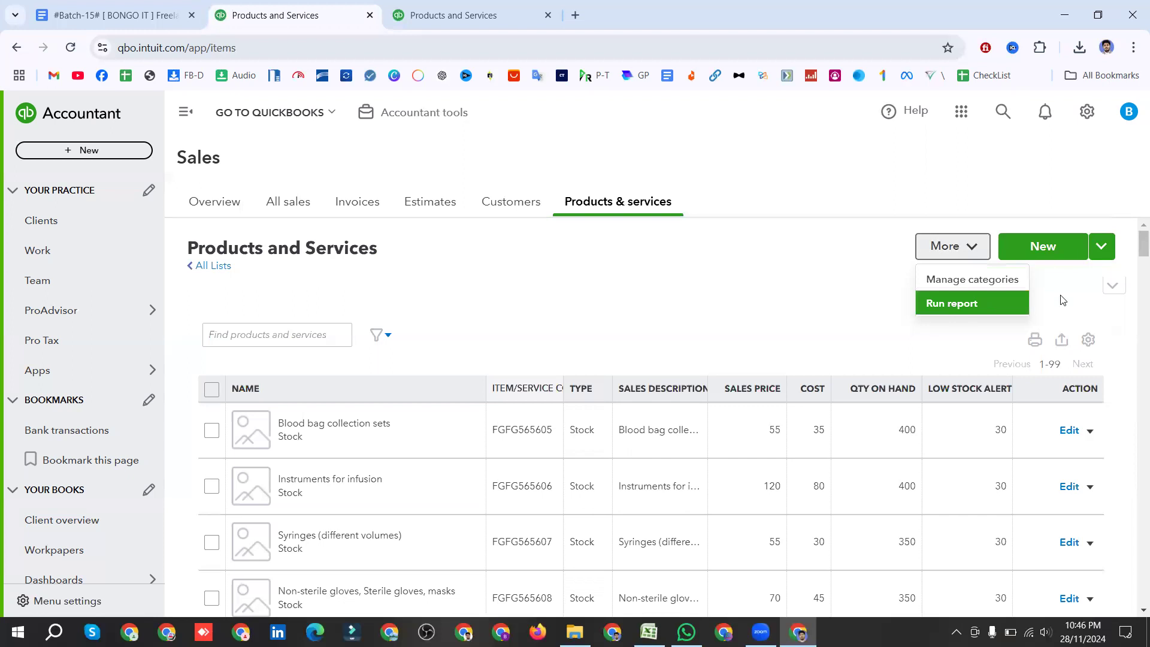
{"action": "left_click", "coordinate": [1100, 246]}
{"action": "left_click", "coordinate": [805, 326]}
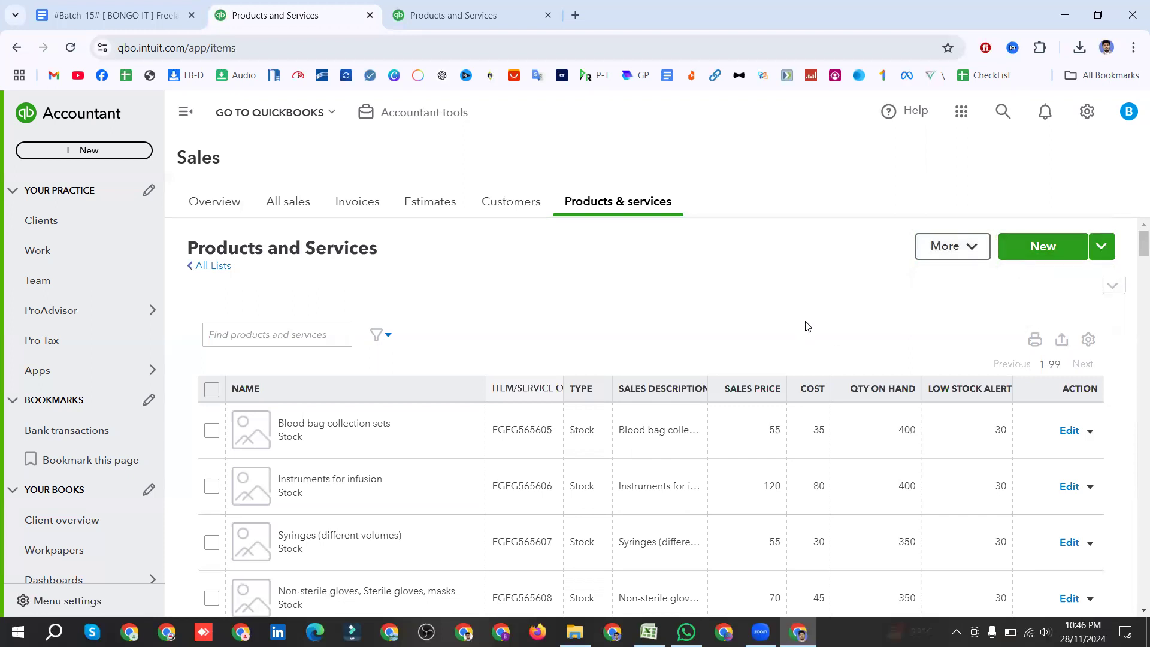
{"action": "scroll", "coordinate": [806, 326], "scroll_direction": "down", "scroll_amount": 15}
{"action": "scroll", "coordinate": [806, 326], "scroll_direction": "up", "scroll_amount": 15}
Step: Search the products and services for "sur" and "dor", and clear the search to restore the full list
{"action": "left_click", "coordinate": [275, 336]}
{"action": "type", "text": "sur"}
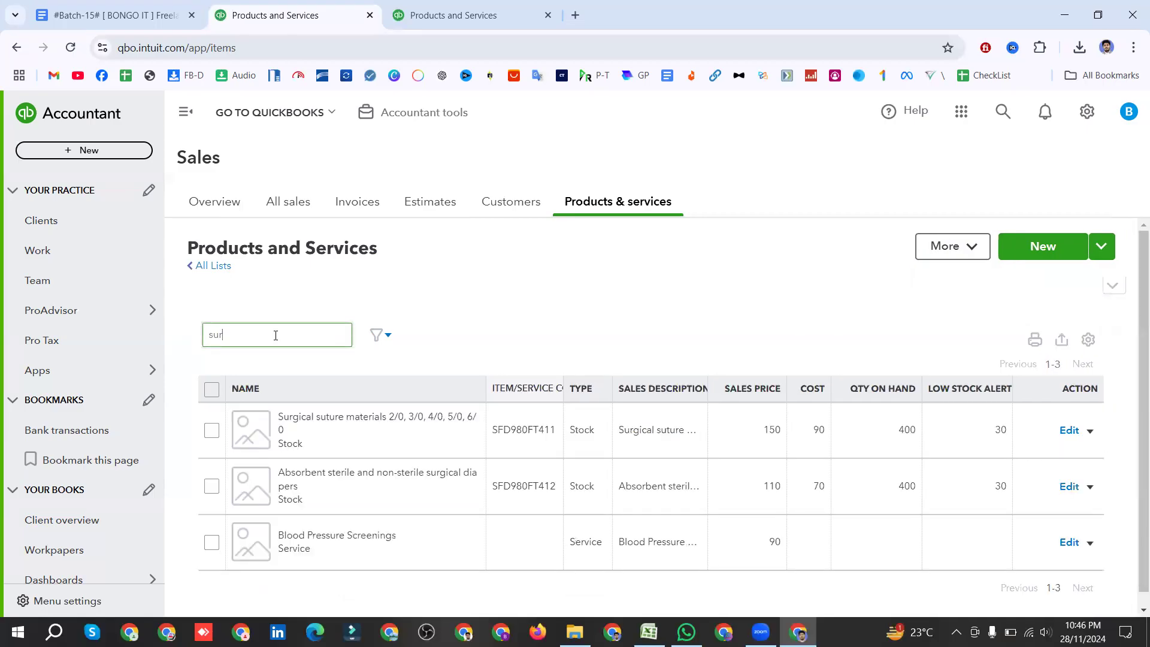
{"action": "key", "text": "BackSpace"}
{"action": "key", "text": "BackSpace"}
{"action": "key", "text": "BackSpace"}
{"action": "type", "text": "dor"}
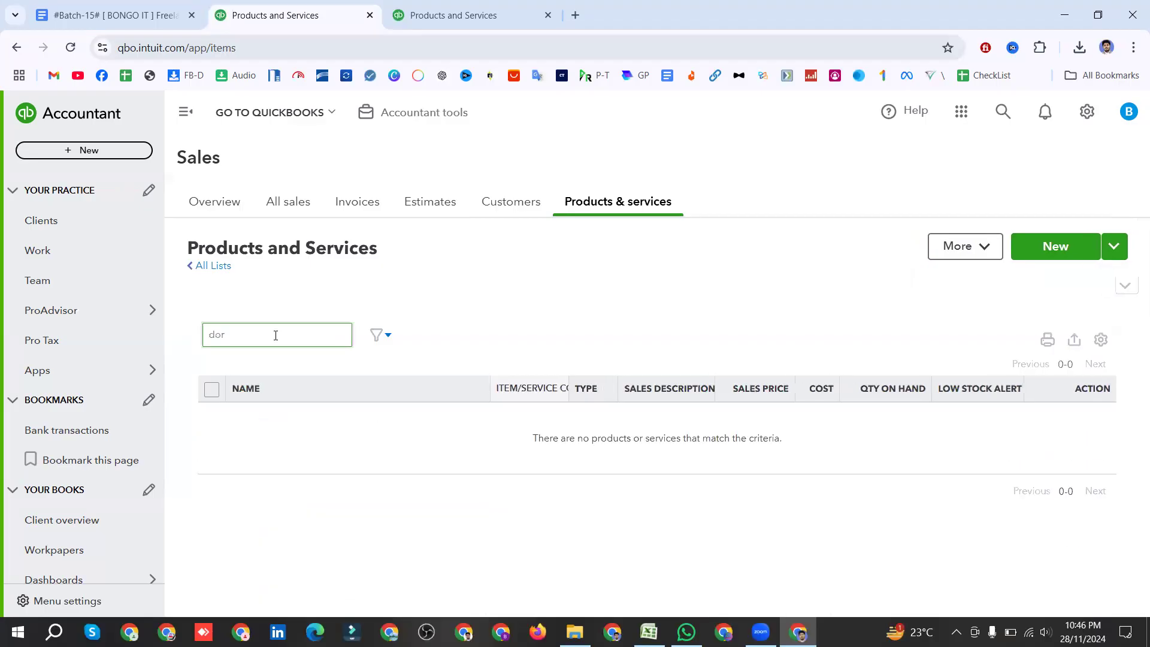
{"action": "key", "text": "BackSpace"}
{"action": "type", "text": "c"}
{"action": "key", "text": "BackSpace"}
{"action": "key", "text": "BackSpace"}
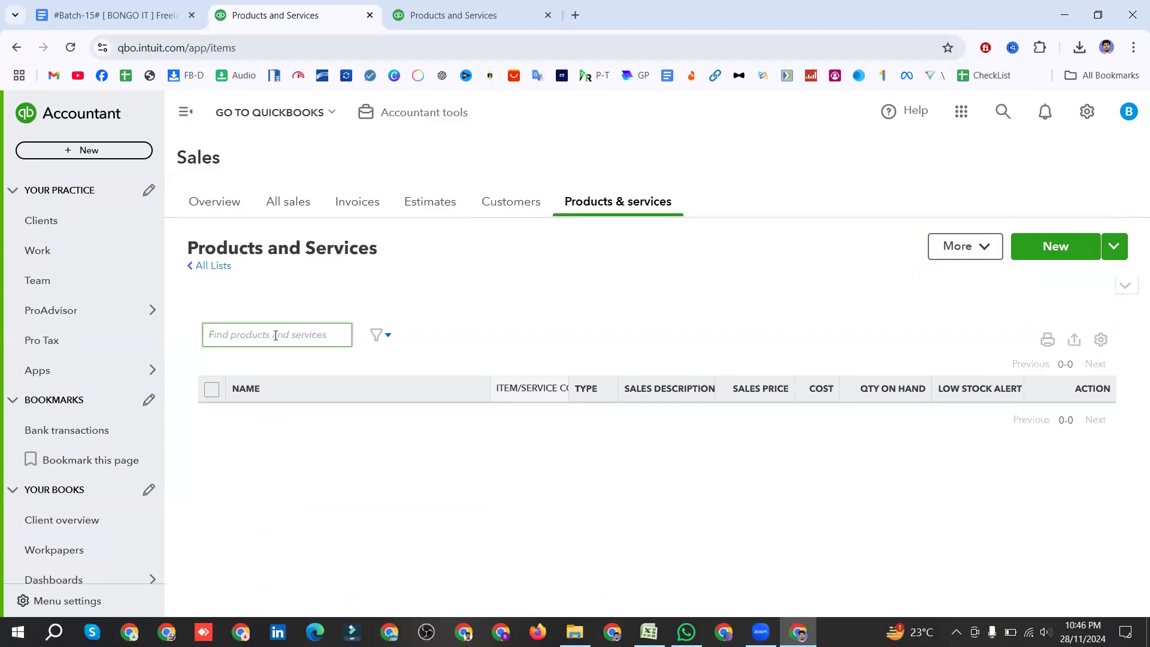
{"action": "scroll", "coordinate": [459, 315], "scroll_direction": "down", "scroll_amount": 3}
{"action": "scroll", "coordinate": [460, 315], "scroll_direction": "up", "scroll_amount": 3}
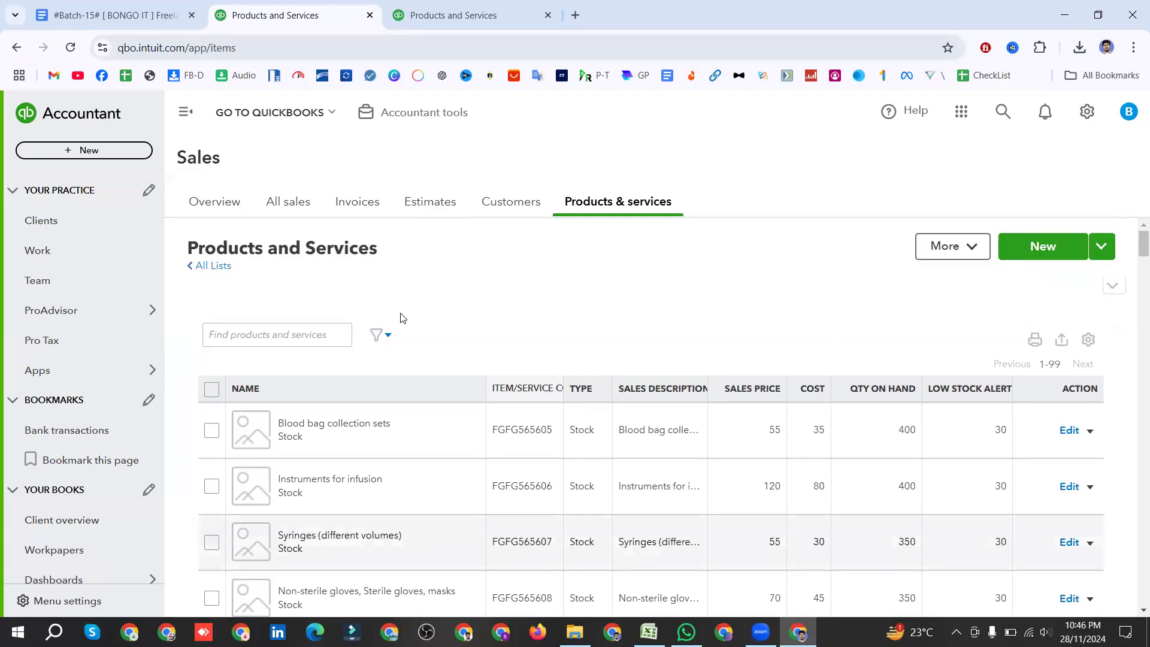
Step: Search the items for "doc" and "nur", and view the actions available for the Nursing Care service
{"action": "left_click", "coordinate": [271, 342]}
{"action": "type", "text": "doc"}
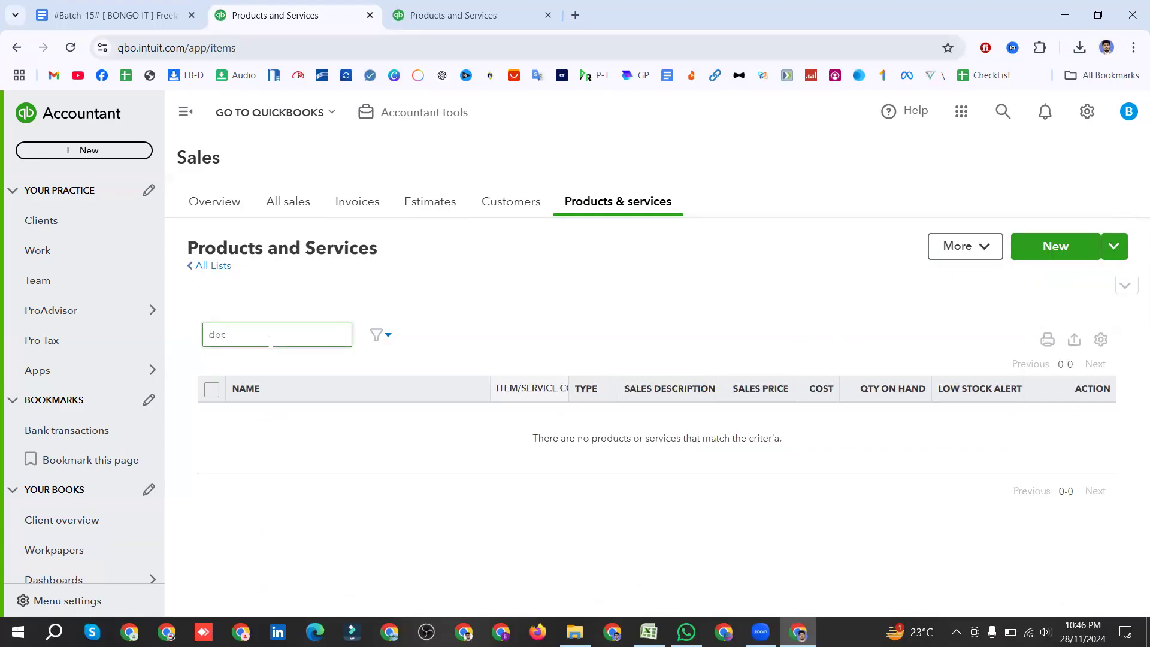
{"action": "key", "text": "BackSpace"}
{"action": "key", "text": "BackSpace"}
{"action": "key", "text": "BackSpace"}
{"action": "type", "text": "n"}
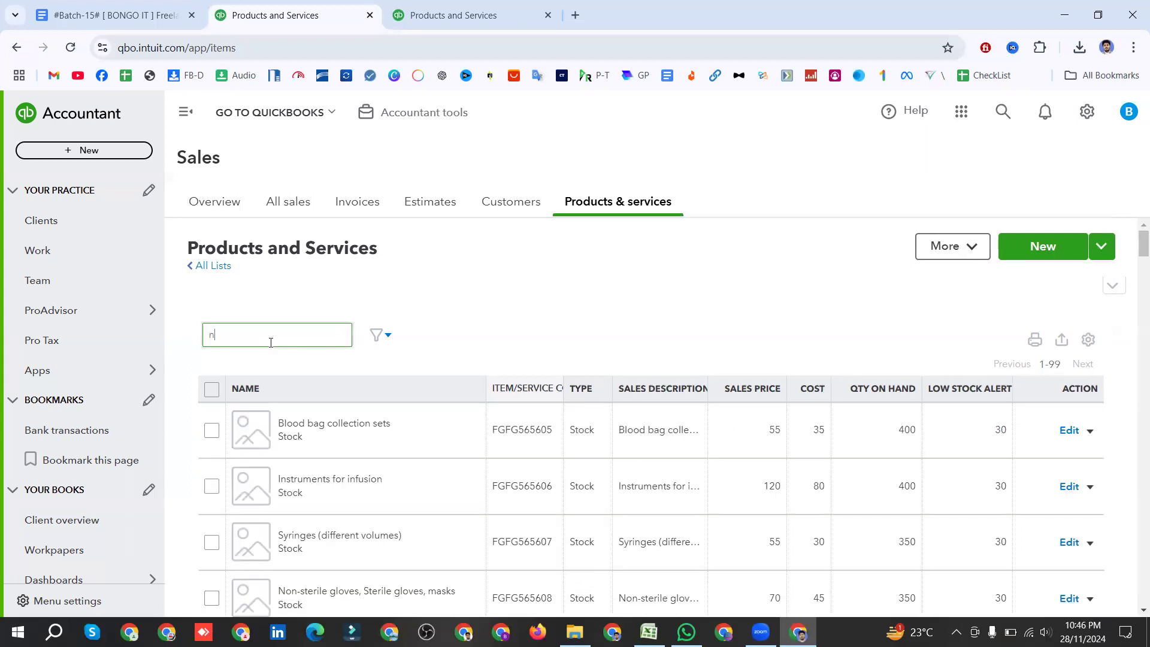
{"action": "type", "text": "ur"}
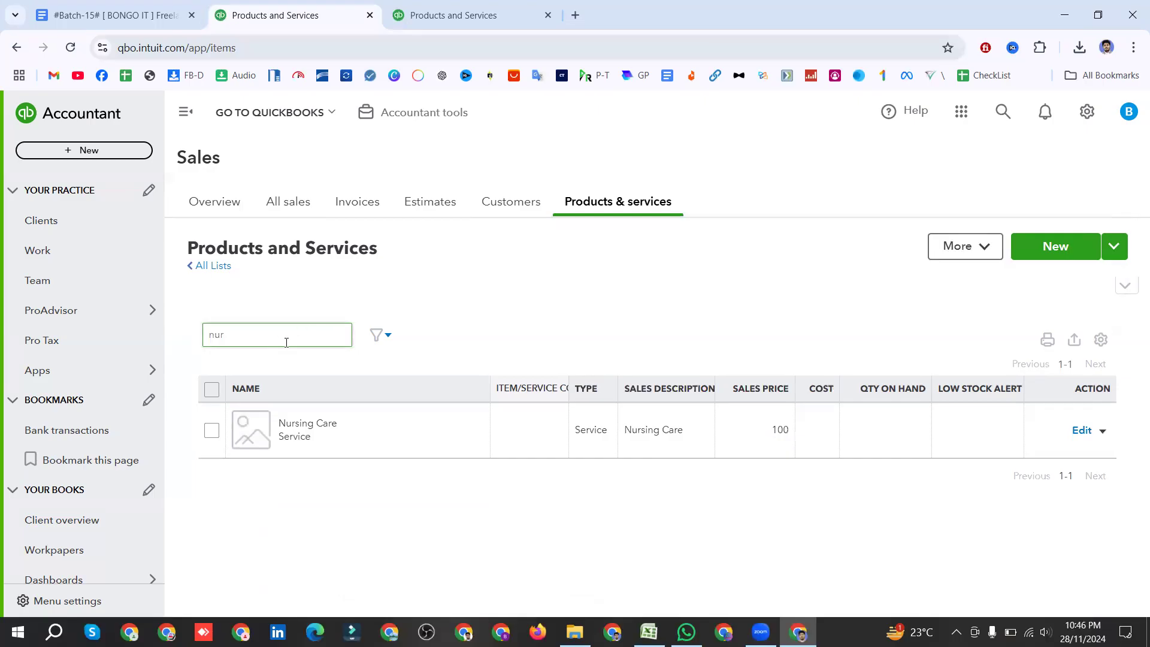
{"action": "left_click", "coordinate": [1102, 432]}
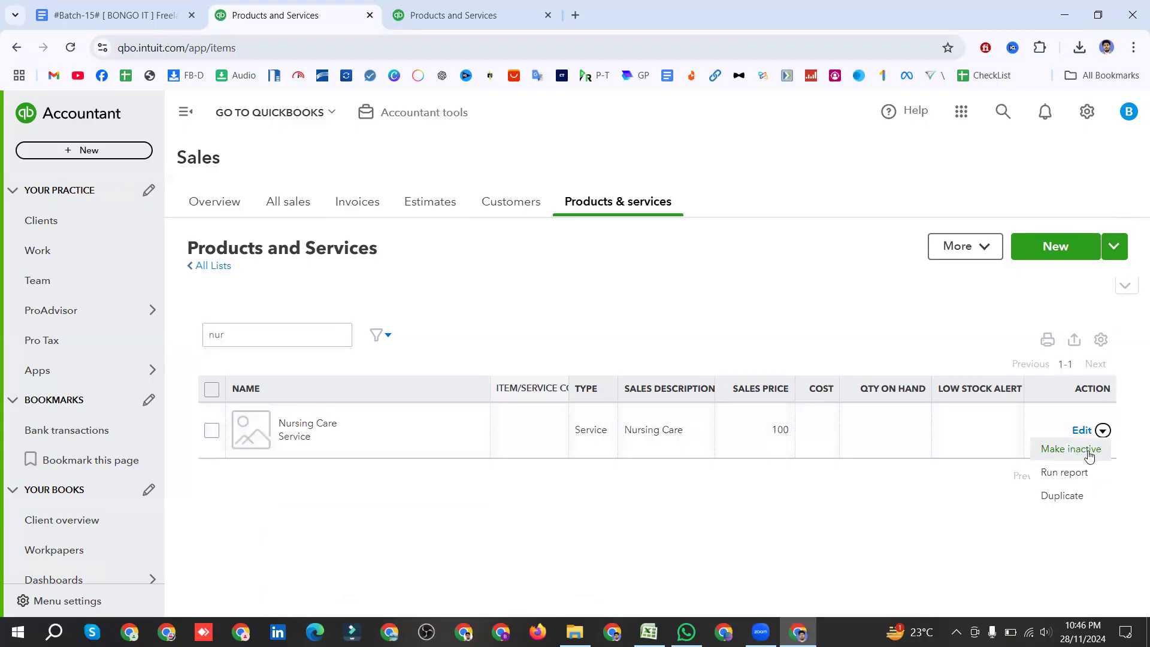
{"action": "left_click", "coordinate": [958, 526]}
Step: Expand the item list's display settings and review the column, row and grouping options
{"action": "left_click", "coordinate": [1101, 339]}
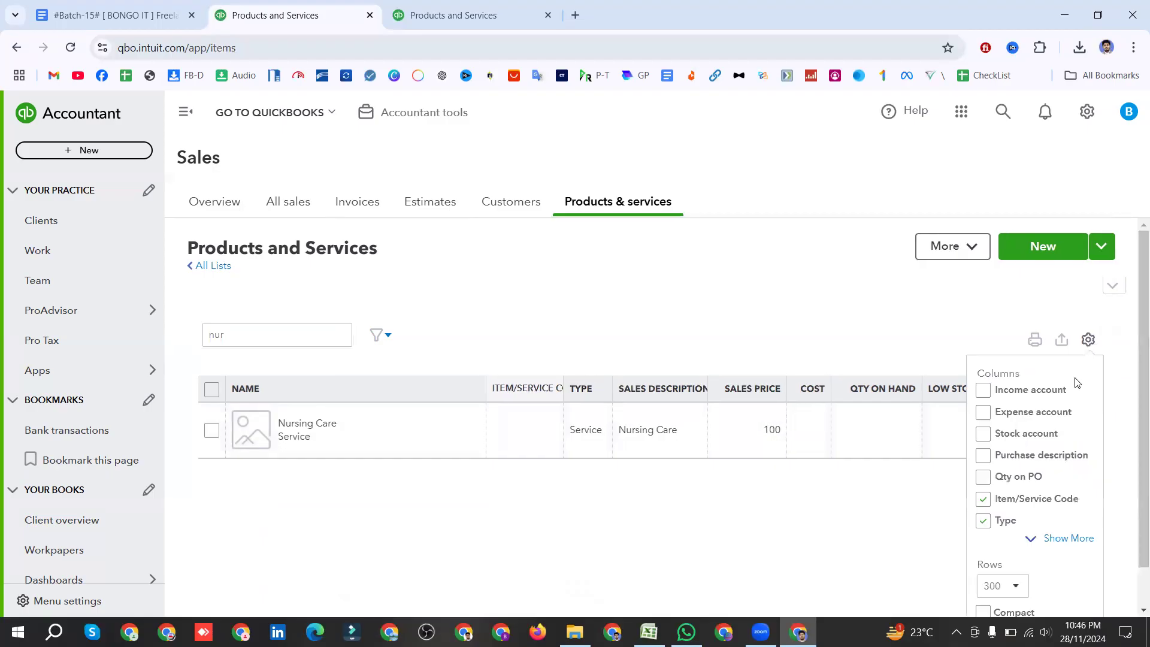
{"action": "scroll", "coordinate": [1042, 503], "scroll_direction": "down", "scroll_amount": 1}
{"action": "scroll", "coordinate": [1038, 400], "scroll_direction": "up", "scroll_amount": 1}
{"action": "scroll", "coordinate": [1040, 419], "scroll_direction": "down", "scroll_amount": 1}
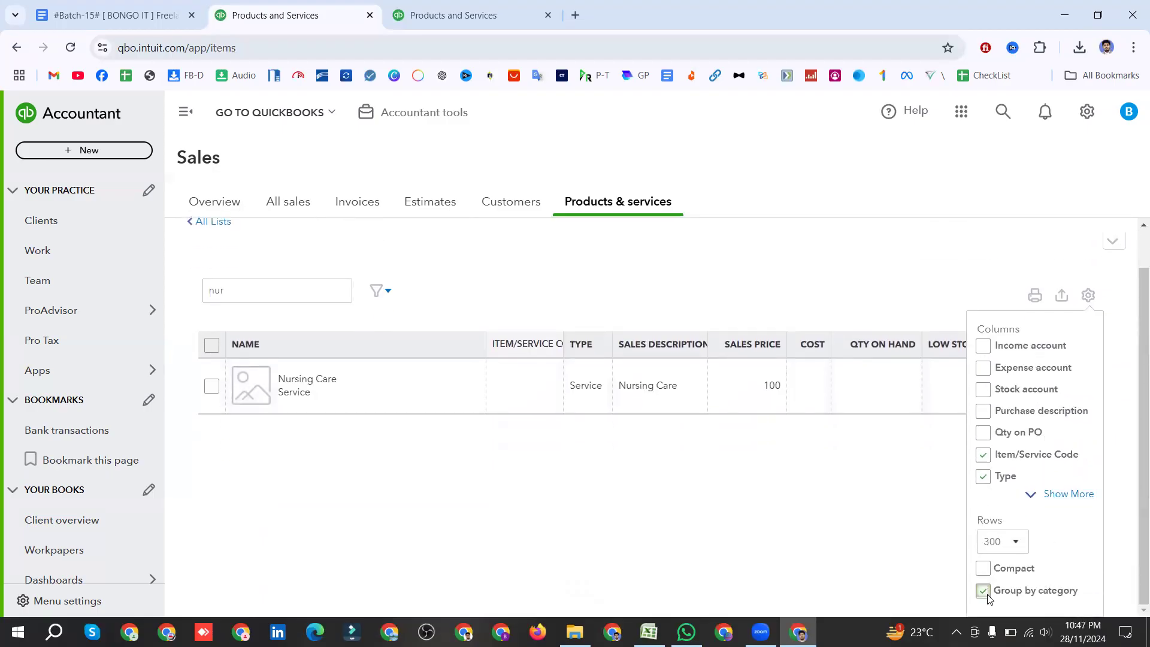
{"action": "left_click", "coordinate": [1059, 495]}
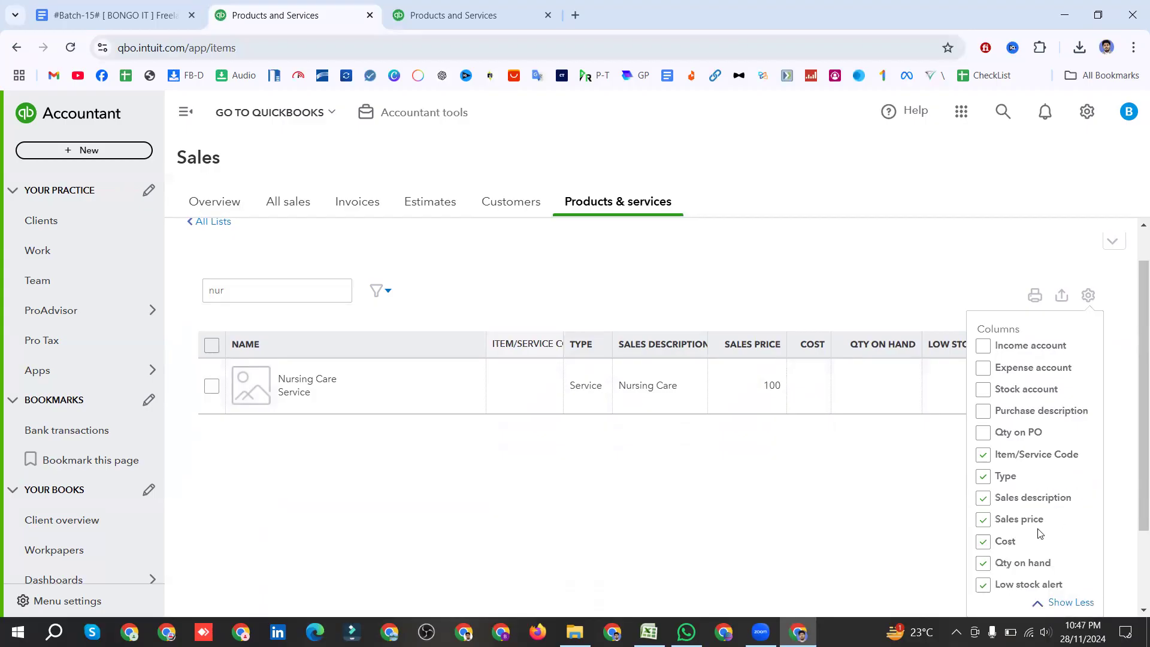
{"action": "scroll", "coordinate": [1012, 479], "scroll_direction": "down", "scroll_amount": 2}
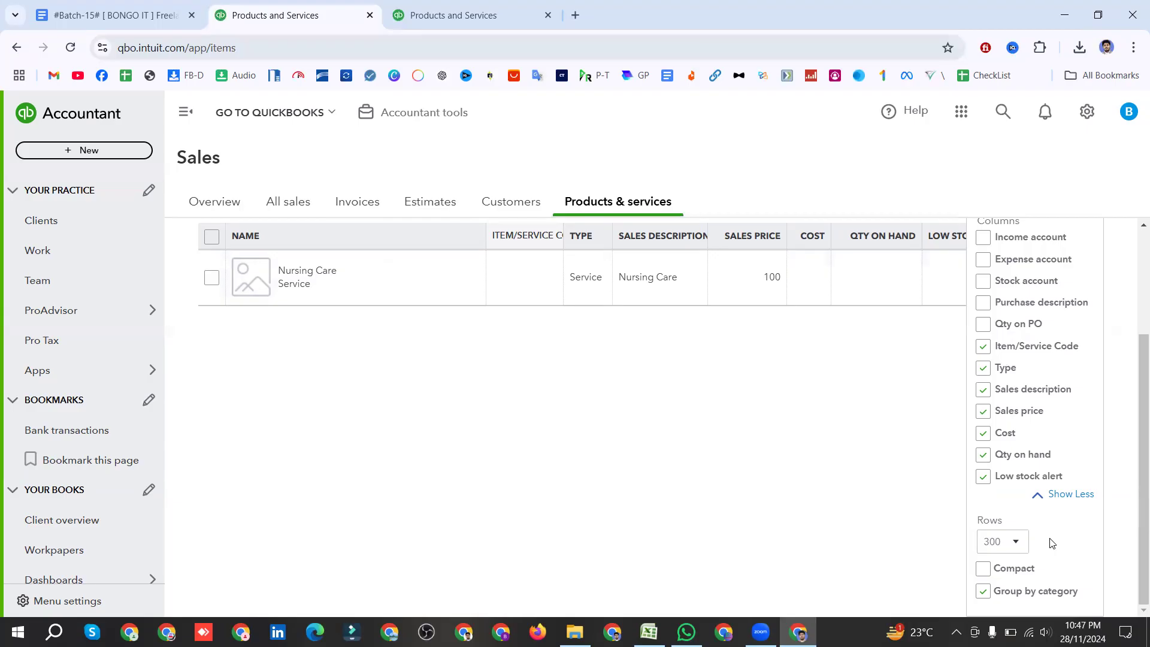
{"action": "scroll", "coordinate": [1050, 543], "scroll_direction": "up", "scroll_amount": 3}
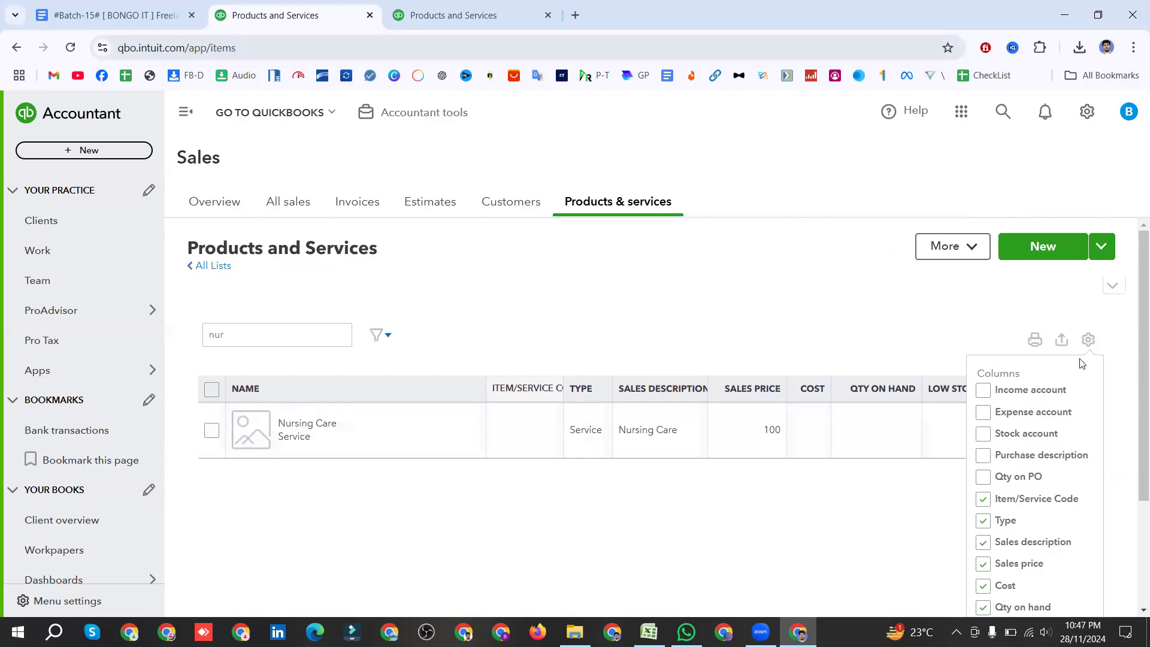
{"action": "left_click", "coordinate": [1088, 339]}
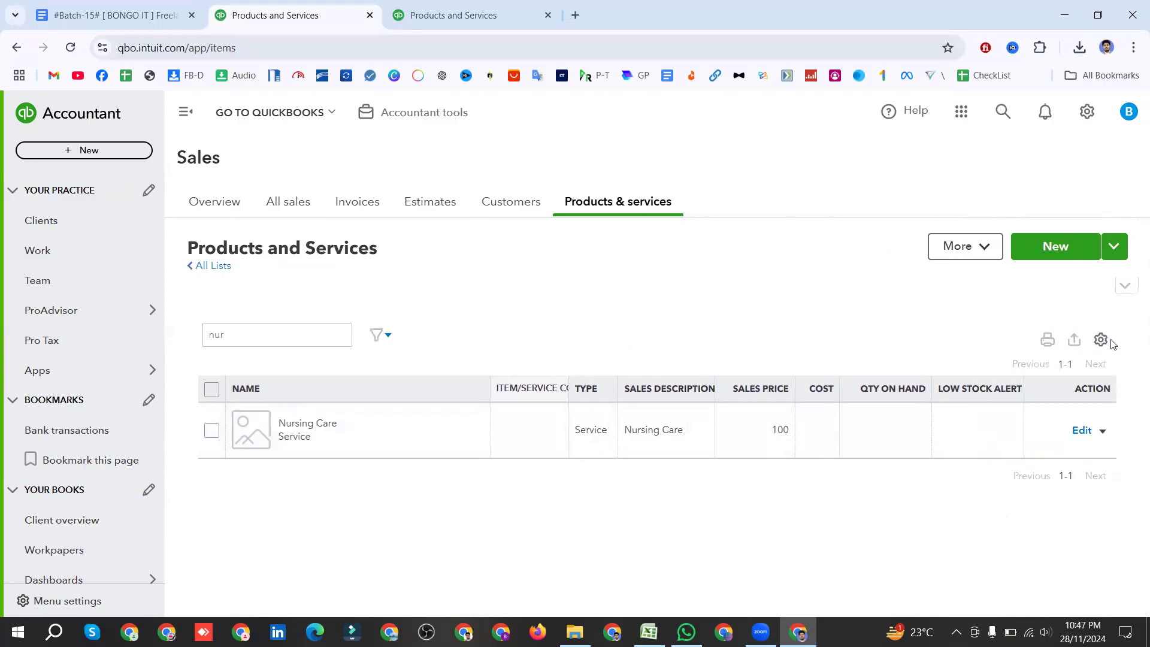
Step: Recheck the item list's display settings and clear the "nur" search
{"action": "left_click", "coordinate": [1101, 340]}
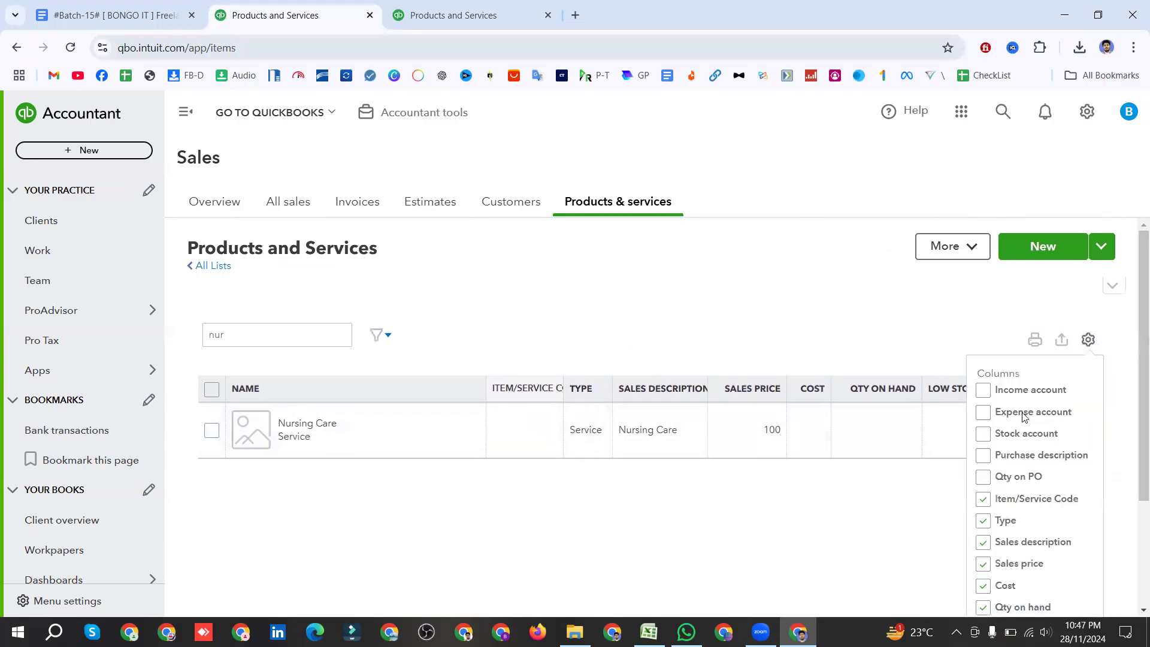
{"action": "scroll", "coordinate": [1024, 418], "scroll_direction": "down", "scroll_amount": 2}
{"action": "scroll", "coordinate": [588, 474], "scroll_direction": "up", "scroll_amount": 2}
{"action": "left_click", "coordinate": [289, 338]}
{"action": "key", "text": "BackSpace"}
{"action": "key", "text": "BackSpace"}
{"action": "key", "text": "BackSpace"}
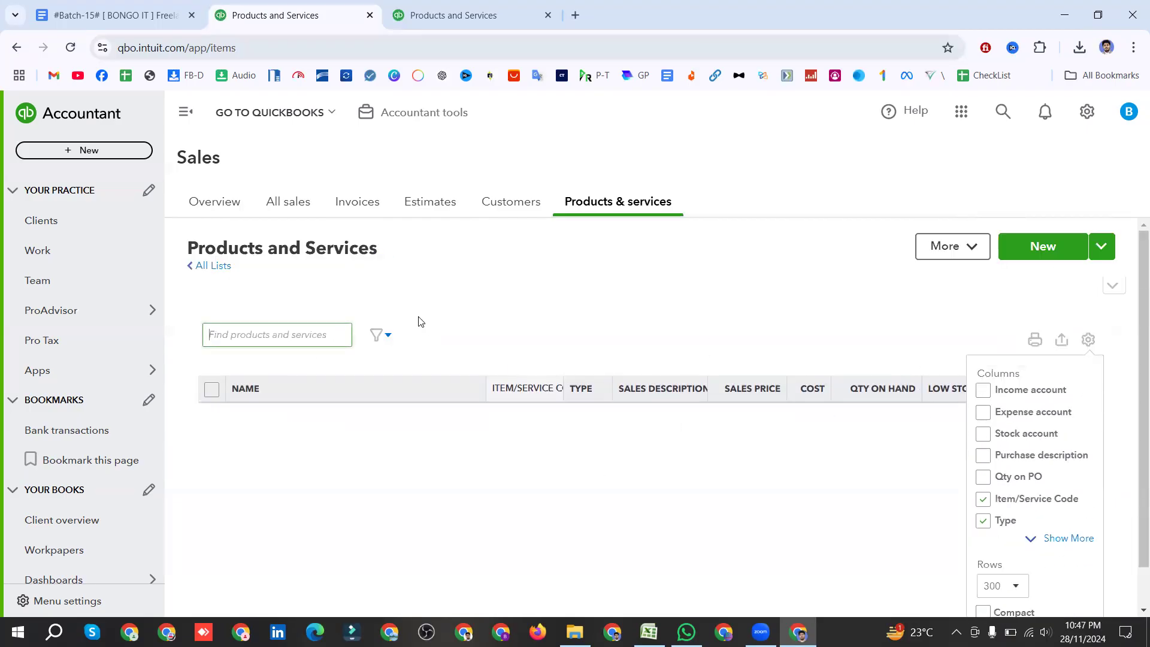
Step: Examine the item list's filter options, including the status choices, and close the filter without applying changes
{"action": "left_click", "coordinate": [378, 335]}
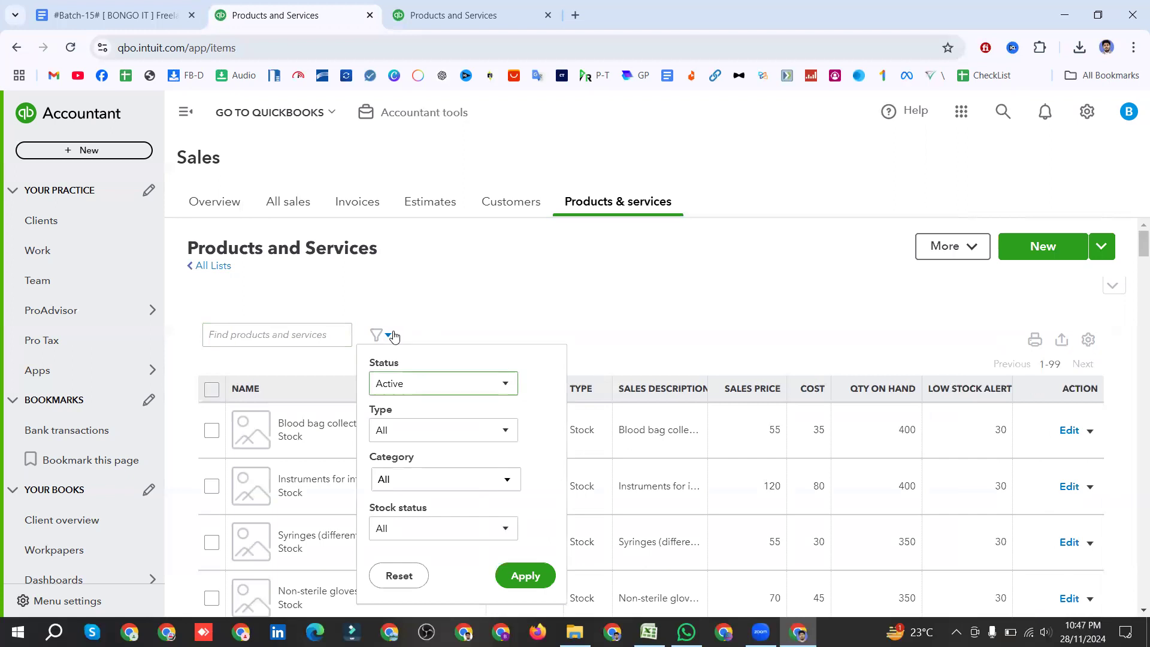
{"action": "left_click", "coordinate": [517, 298]}
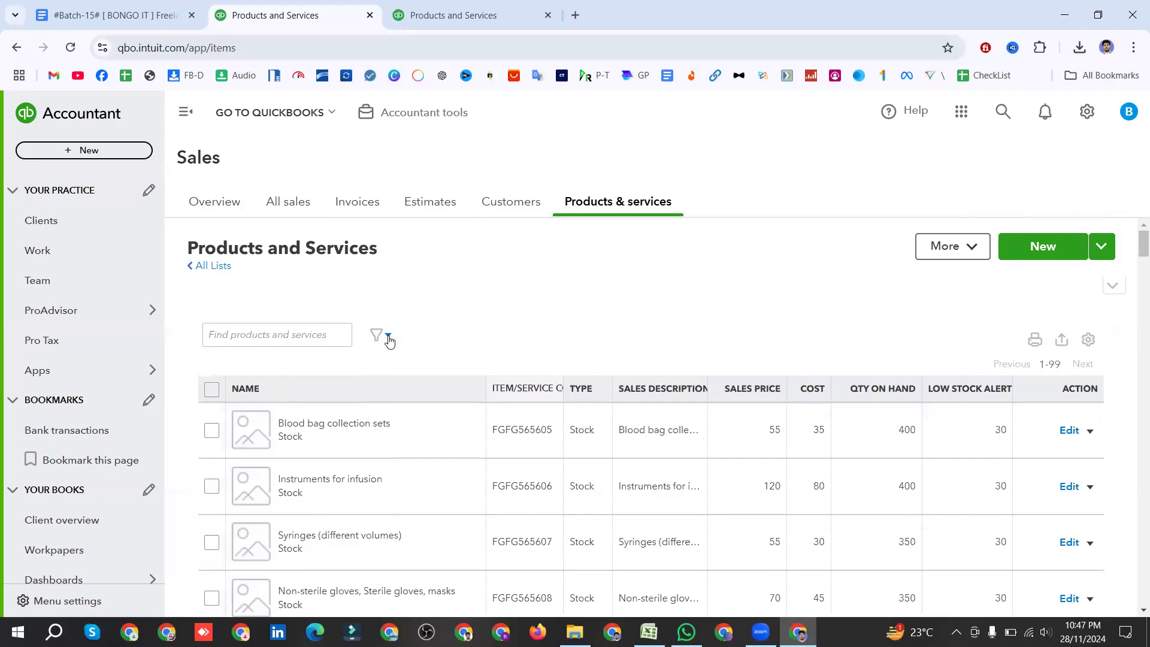
{"action": "left_click", "coordinate": [384, 335]}
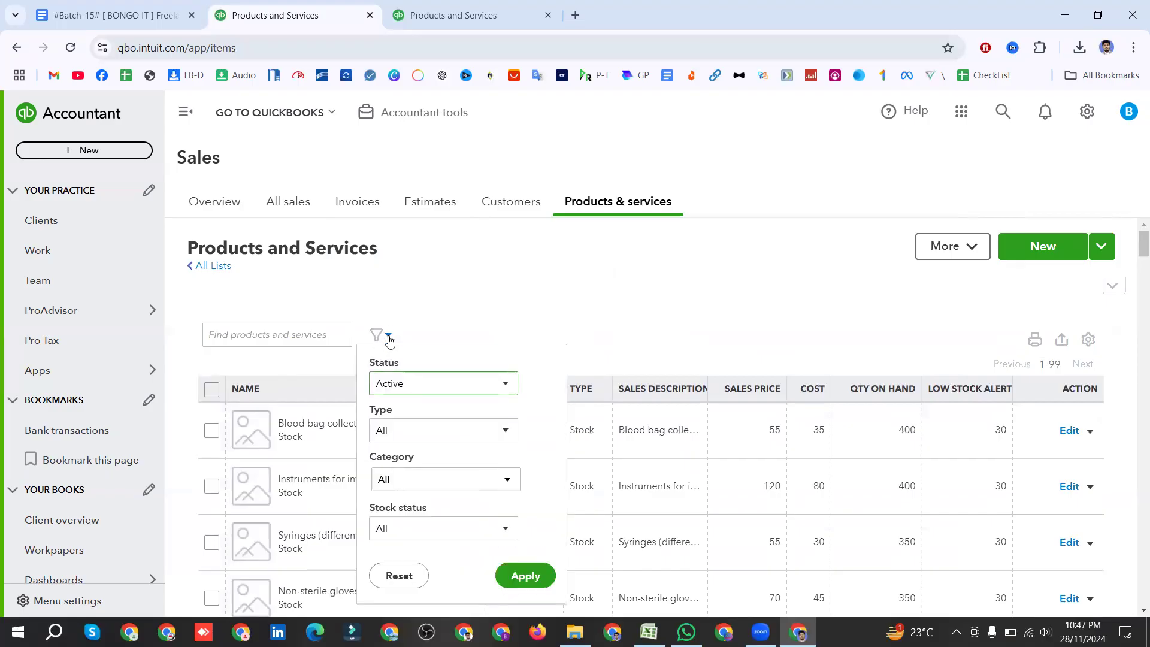
{"action": "left_click", "coordinate": [421, 388]}
{"action": "left_click", "coordinate": [410, 431]}
{"action": "left_click", "coordinate": [405, 386]}
{"action": "left_click", "coordinate": [402, 408]}
{"action": "left_click", "coordinate": [495, 318]}
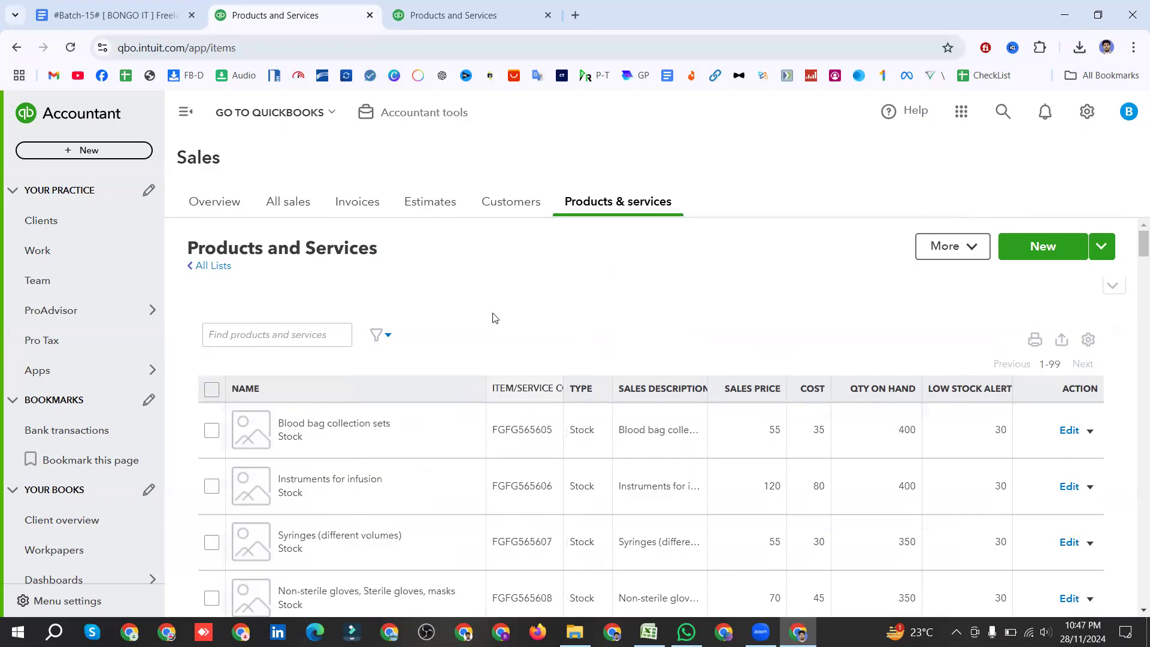
{"action": "left_click", "coordinate": [386, 338]}
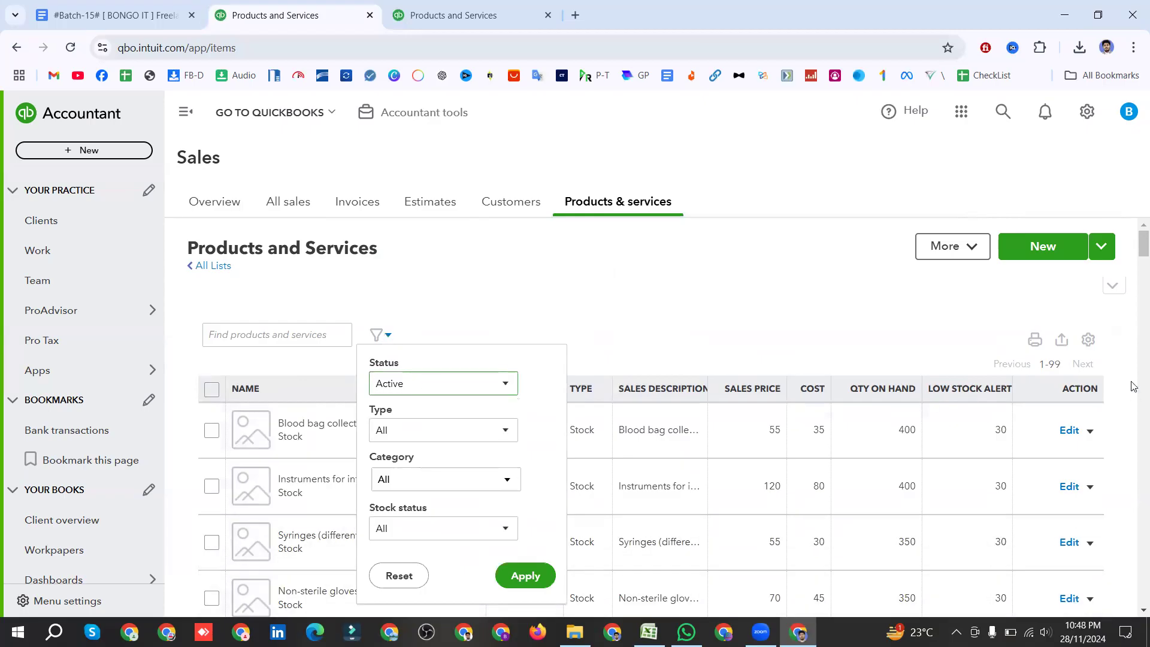
{"action": "left_click", "coordinate": [464, 322]}
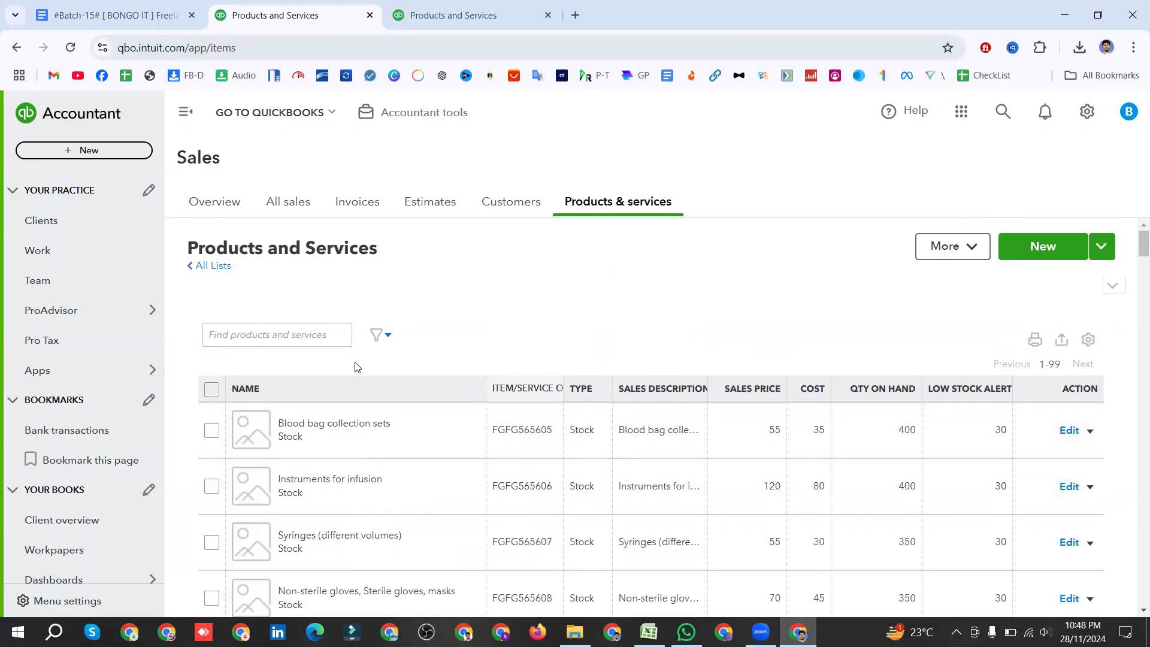
Step: Filter the item list to all statuses and look through the listed products and services
{"action": "left_click", "coordinate": [387, 337]}
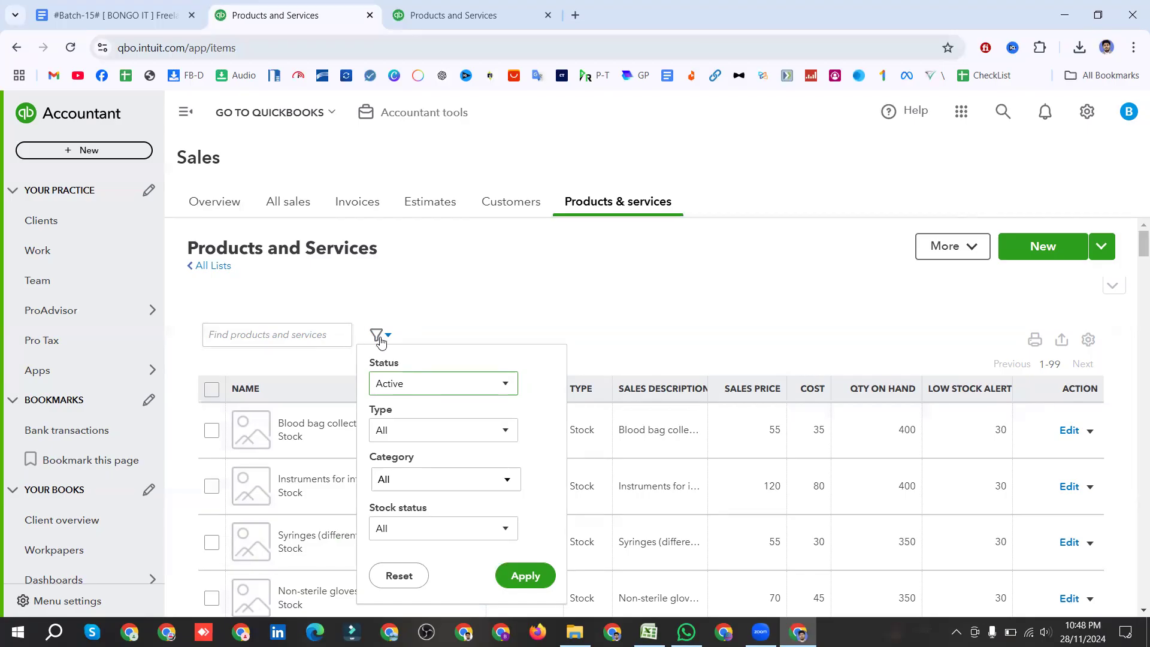
{"action": "left_click", "coordinate": [388, 388]}
{"action": "left_click", "coordinate": [389, 455]}
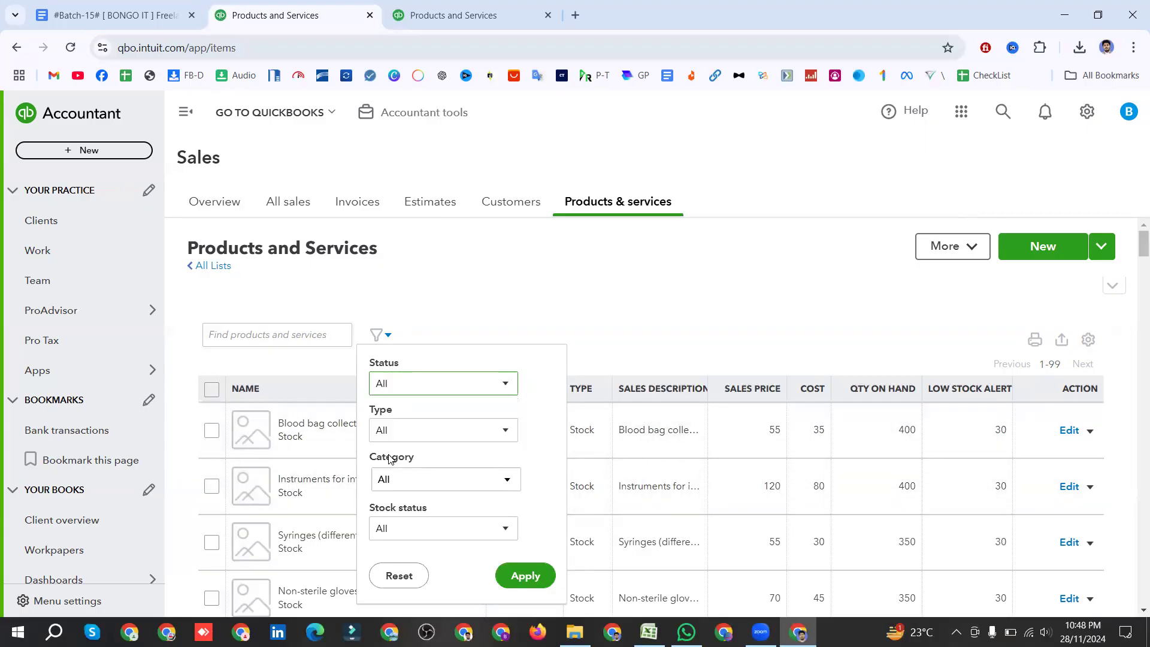
{"action": "left_click", "coordinate": [531, 577]}
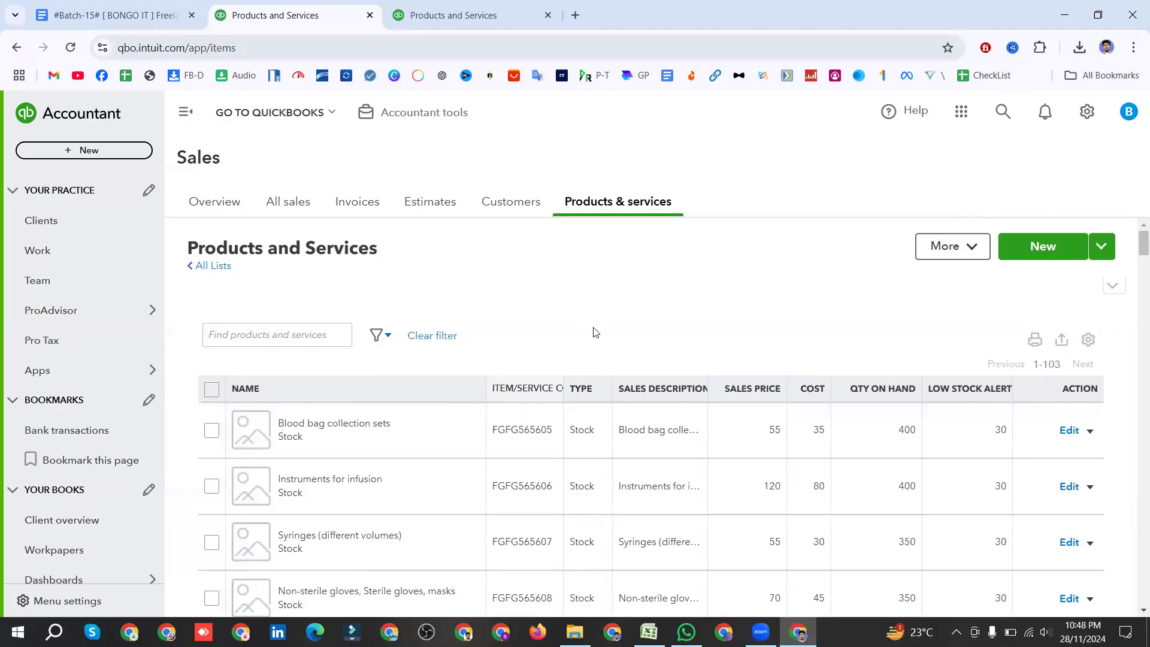
{"action": "scroll", "coordinate": [595, 332], "scroll_direction": "down", "scroll_amount": 10}
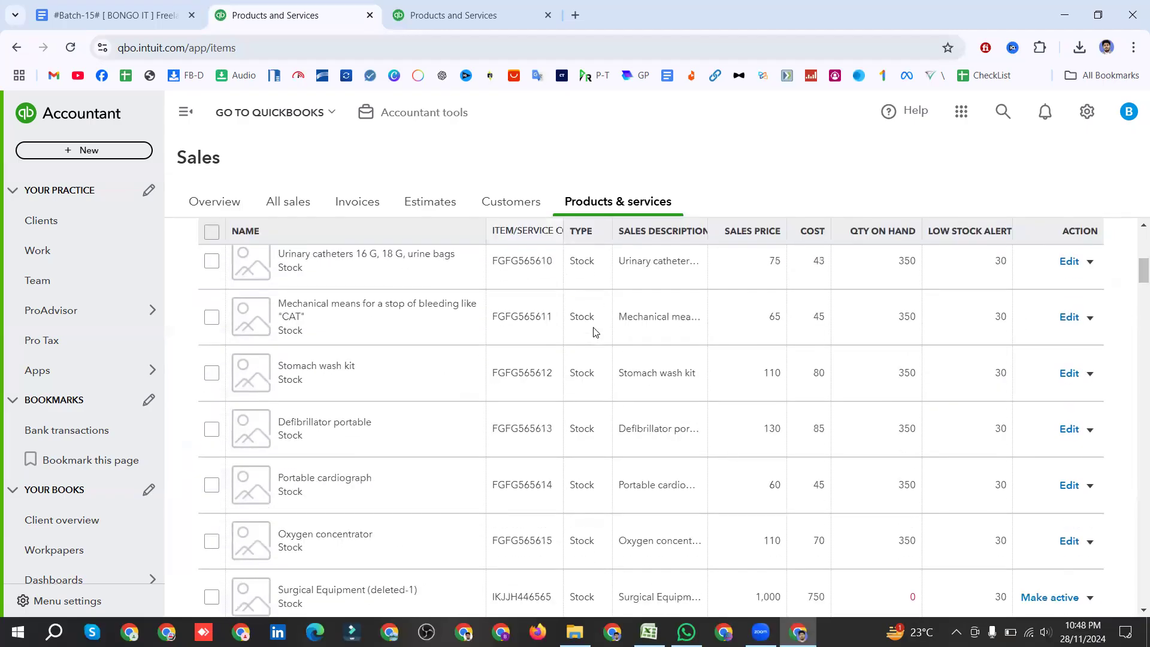
{"action": "scroll", "coordinate": [594, 332], "scroll_direction": "up", "scroll_amount": 8}
{"action": "scroll", "coordinate": [594, 332], "scroll_direction": "up", "scroll_amount": 5}
Step: Search the items for "nur" and make the inactive Nursing Care service active
{"action": "left_click", "coordinate": [278, 335]}
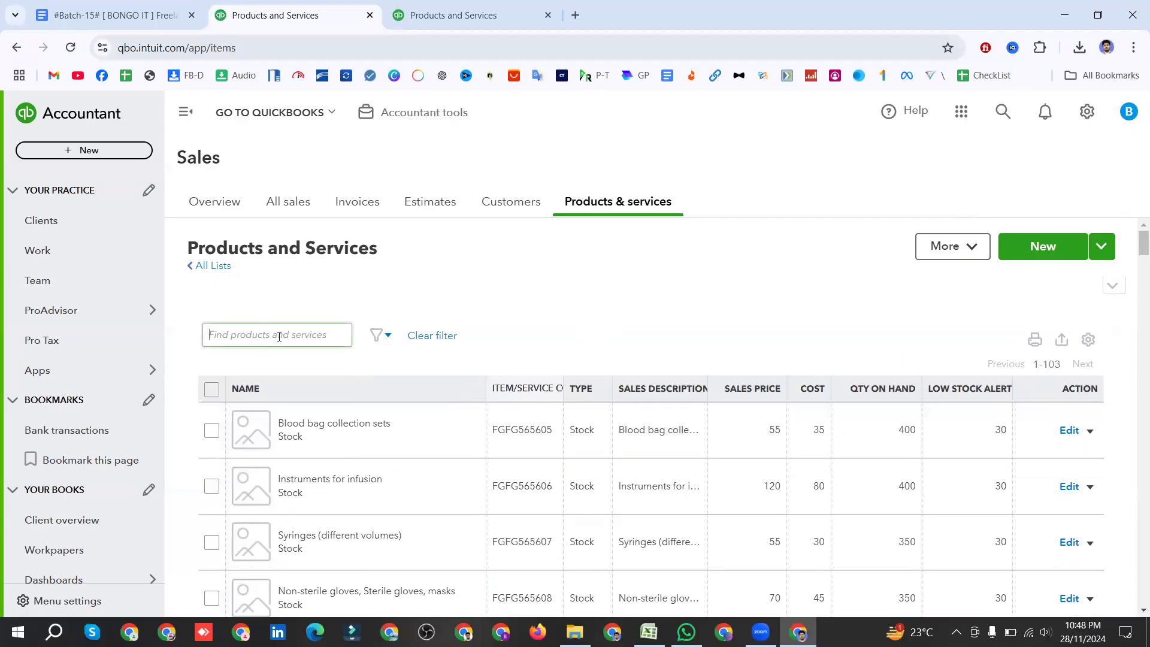
{"action": "type", "text": "nur"}
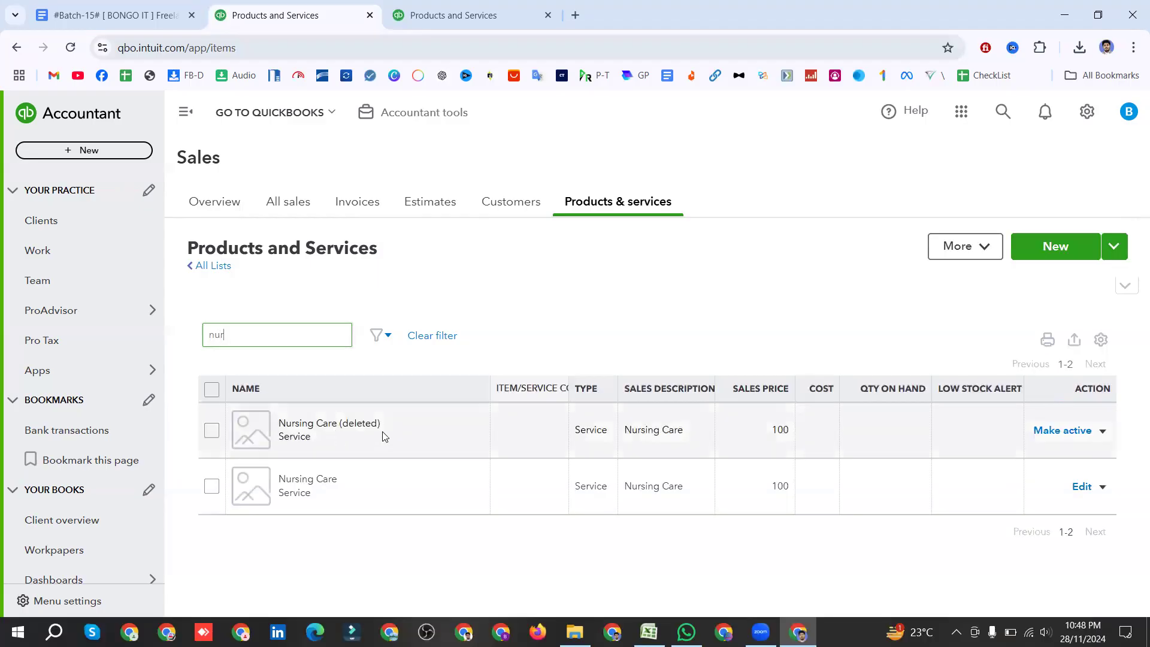
{"action": "left_click", "coordinate": [1063, 431]}
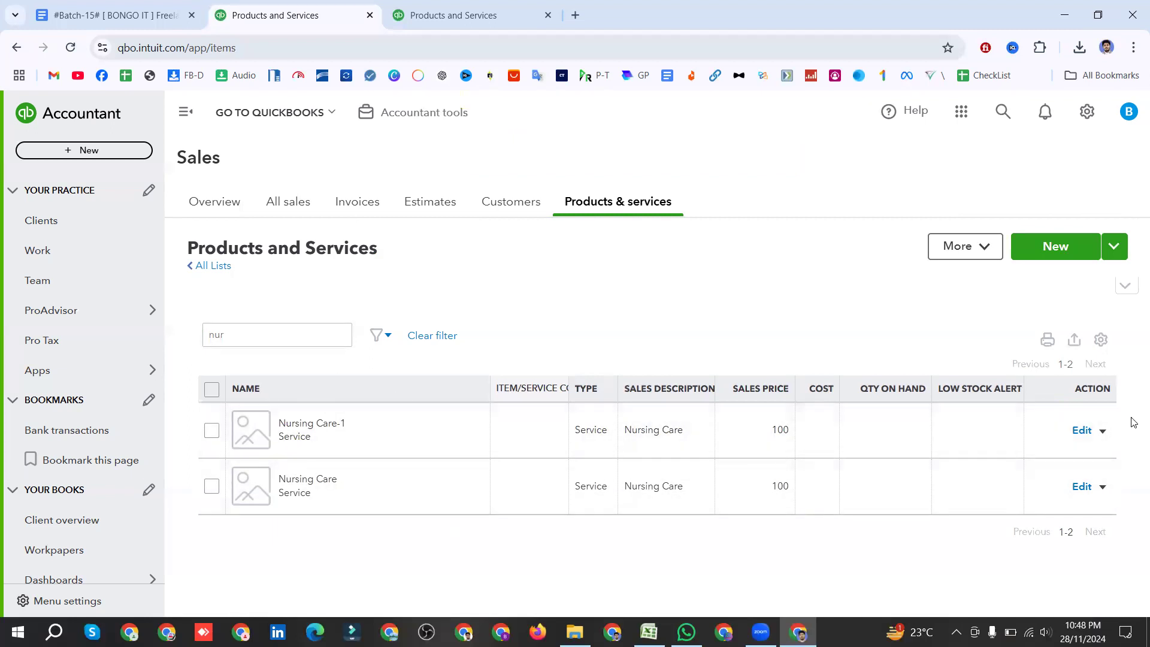
Step: Make the Nursing Care-1 service inactive
{"action": "left_click", "coordinate": [1102, 431]}
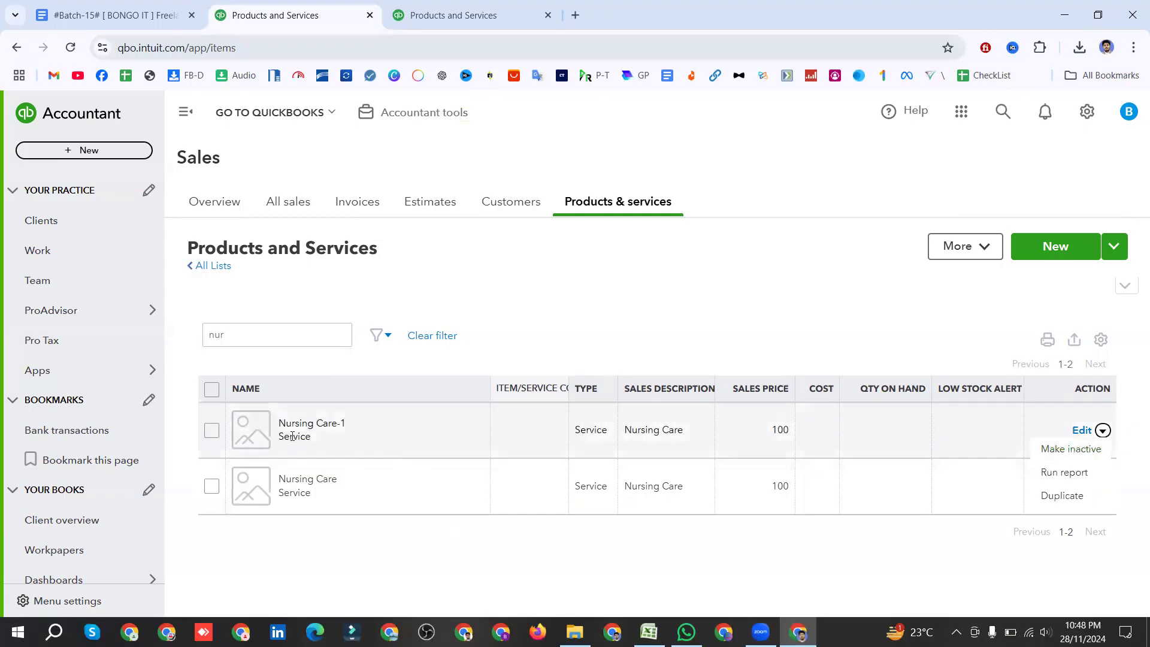
{"action": "left_click", "coordinate": [1071, 449]}
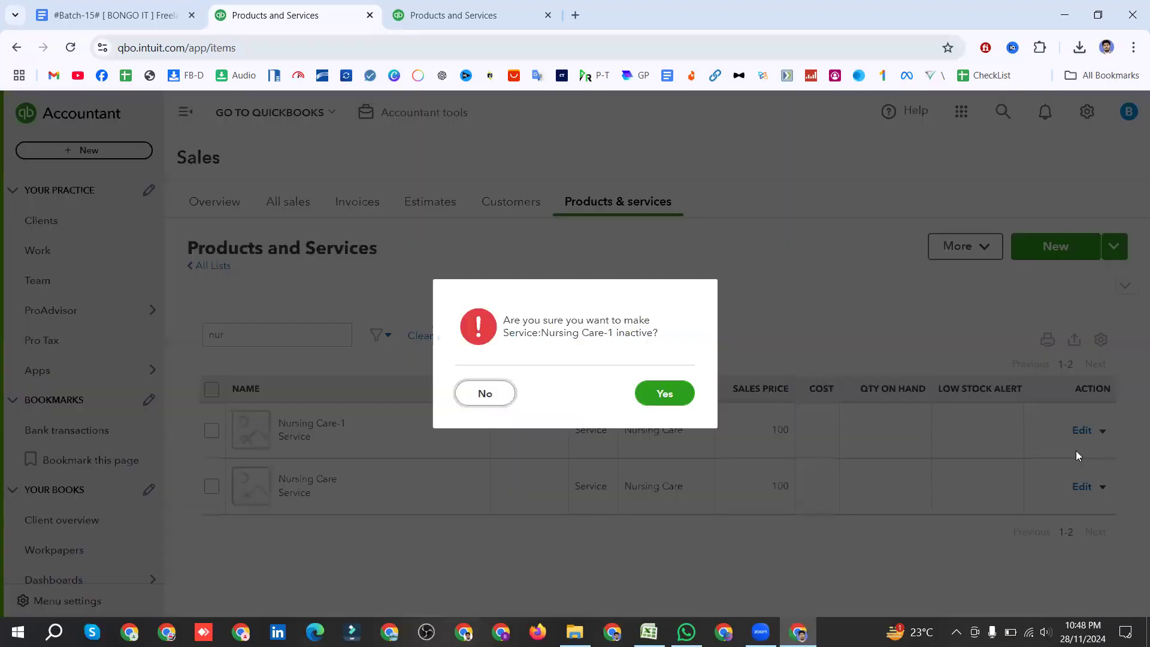
{"action": "left_click", "coordinate": [663, 394]}
Step: Replace the item search with "sur"
{"action": "left_click", "coordinate": [235, 341]}
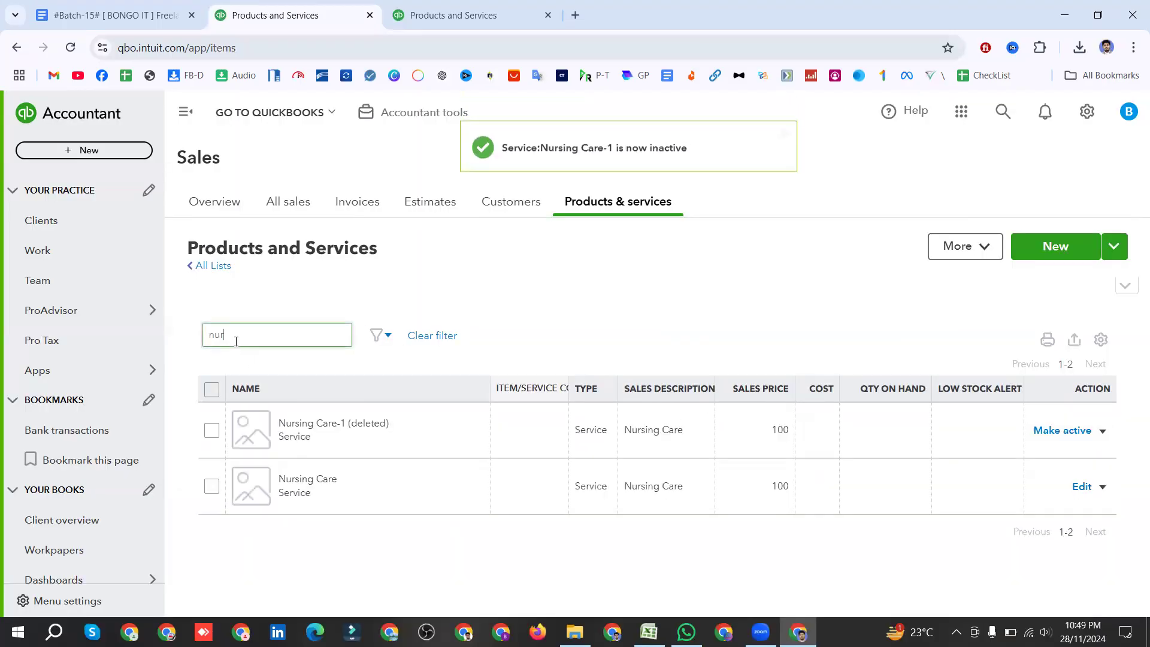
{"action": "key", "text": "BackSpace"}
{"action": "key", "text": "BackSpace"}
{"action": "key", "text": "BackSpace"}
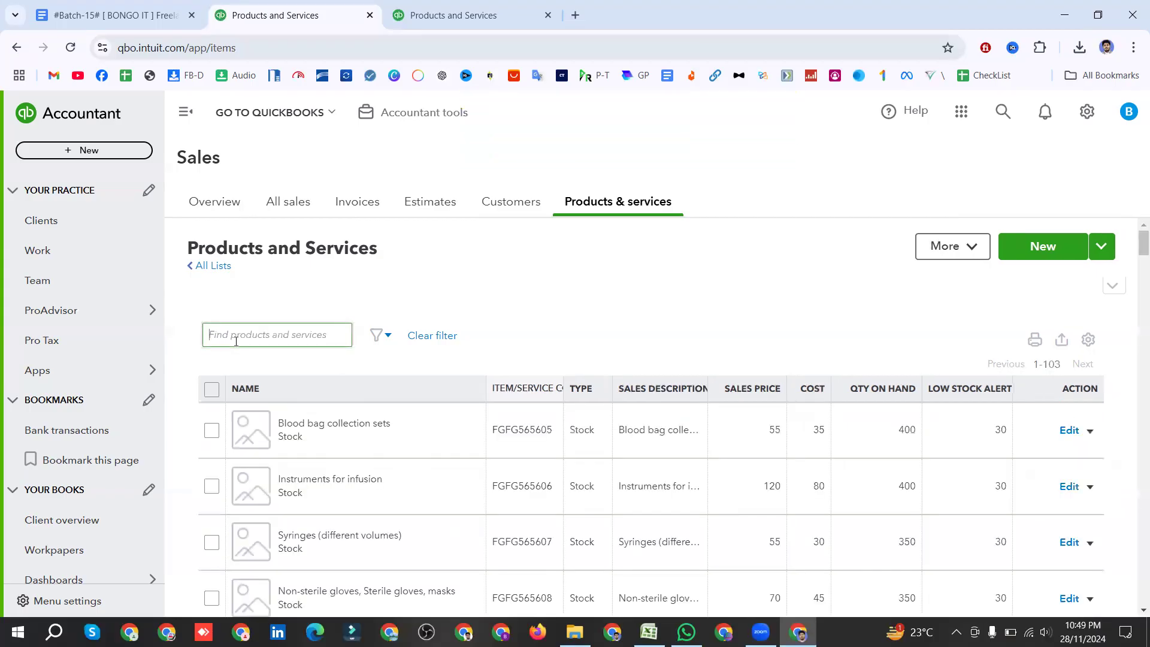
{"action": "type", "text": "sur"}
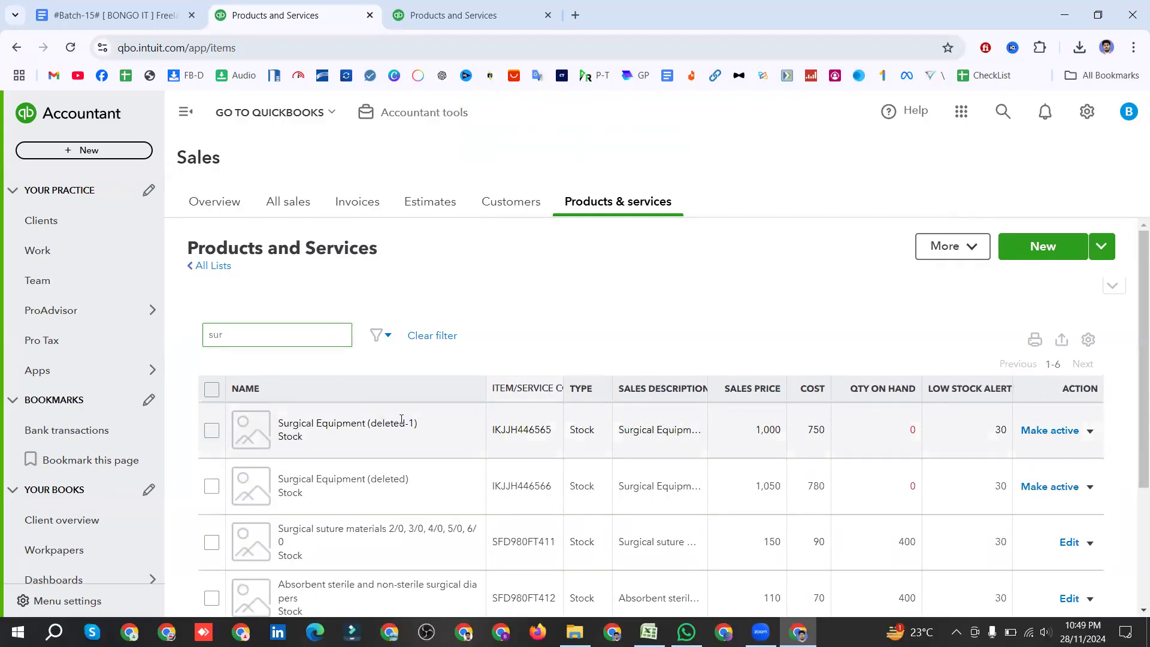
Step: Make the inactive Surgical Equipment stock item with code IKJJH446566 active
{"action": "left_click", "coordinate": [1090, 432]}
{"action": "left_click", "coordinate": [1090, 431]}
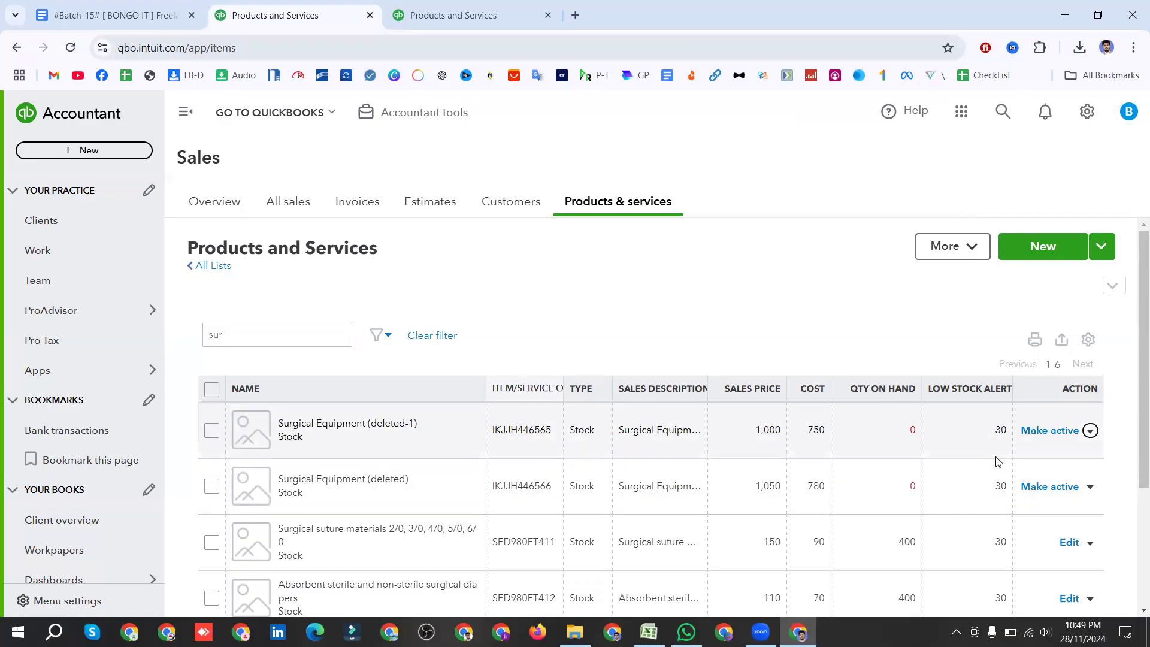
{"action": "left_click", "coordinate": [1036, 488]}
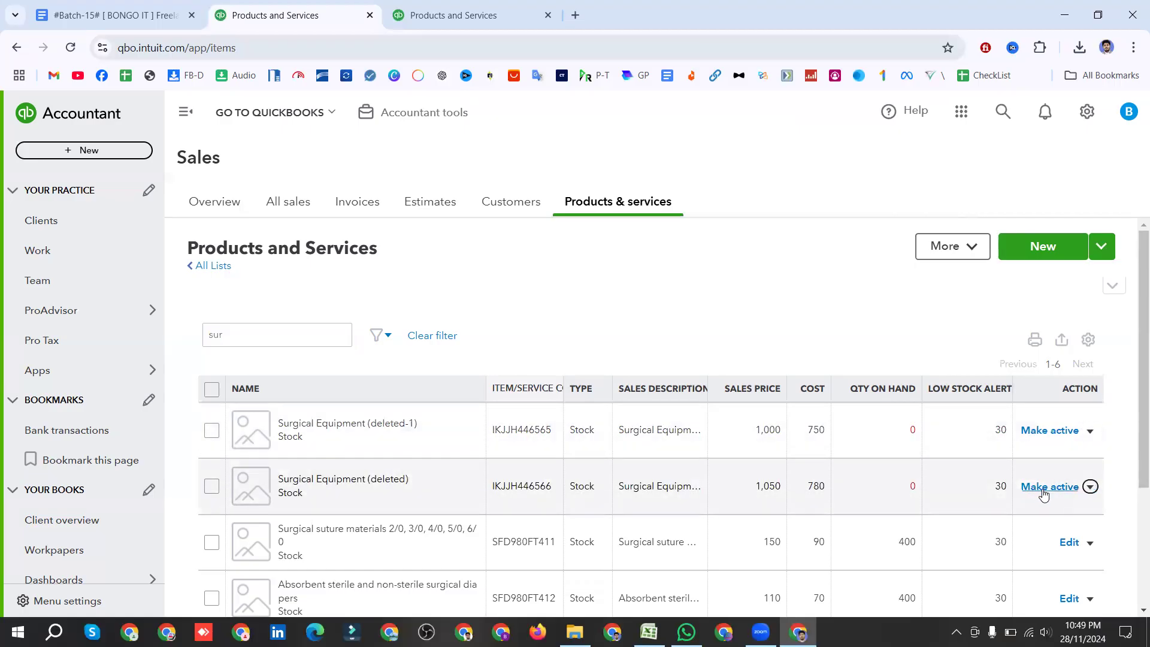
{"action": "left_click", "coordinate": [282, 340]}
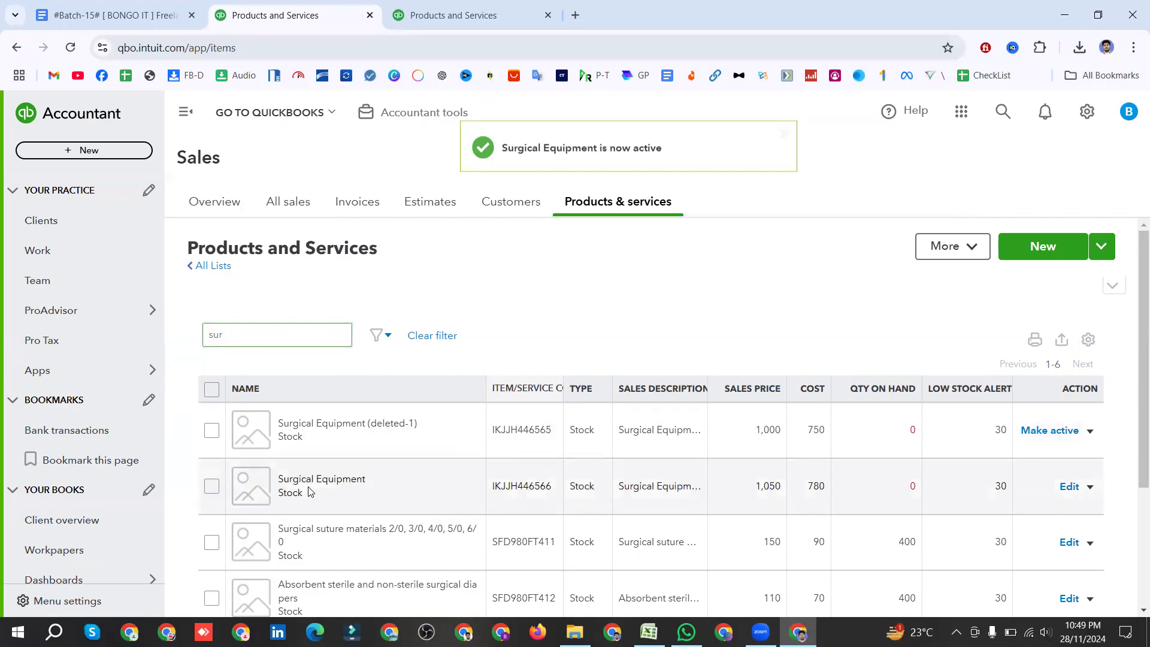
Step: View the Surgical Equipment item's details without editing them, and make the item inactive again
{"action": "left_click", "coordinate": [1069, 487]}
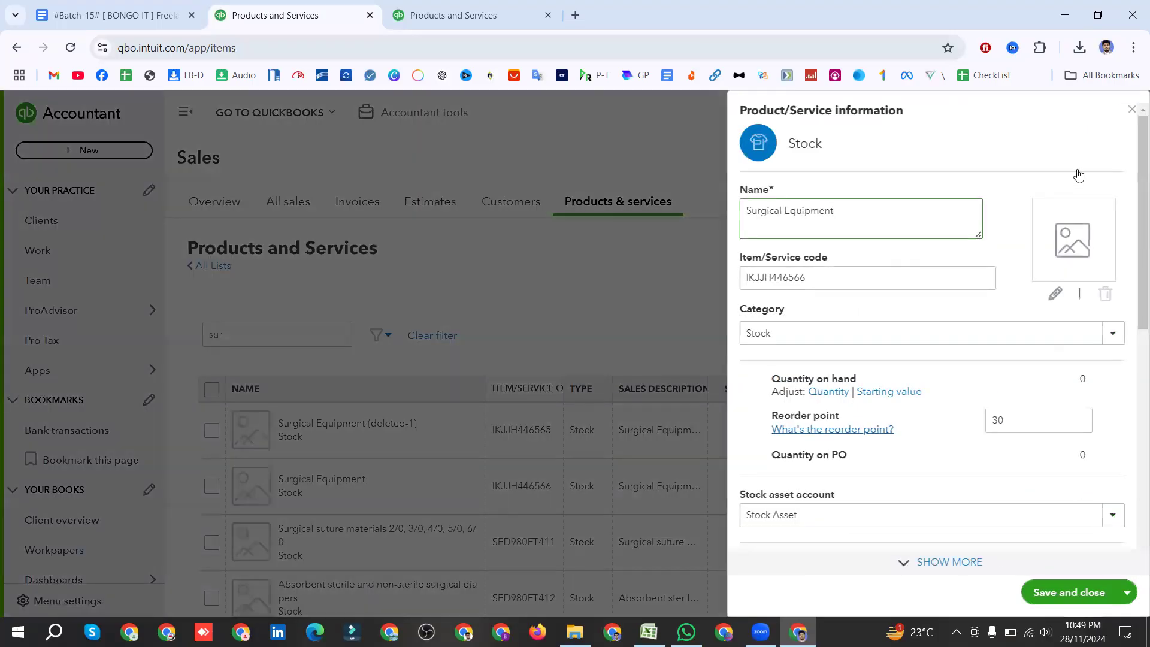
{"action": "left_click", "coordinate": [1131, 110]}
{"action": "left_click", "coordinate": [1090, 487]}
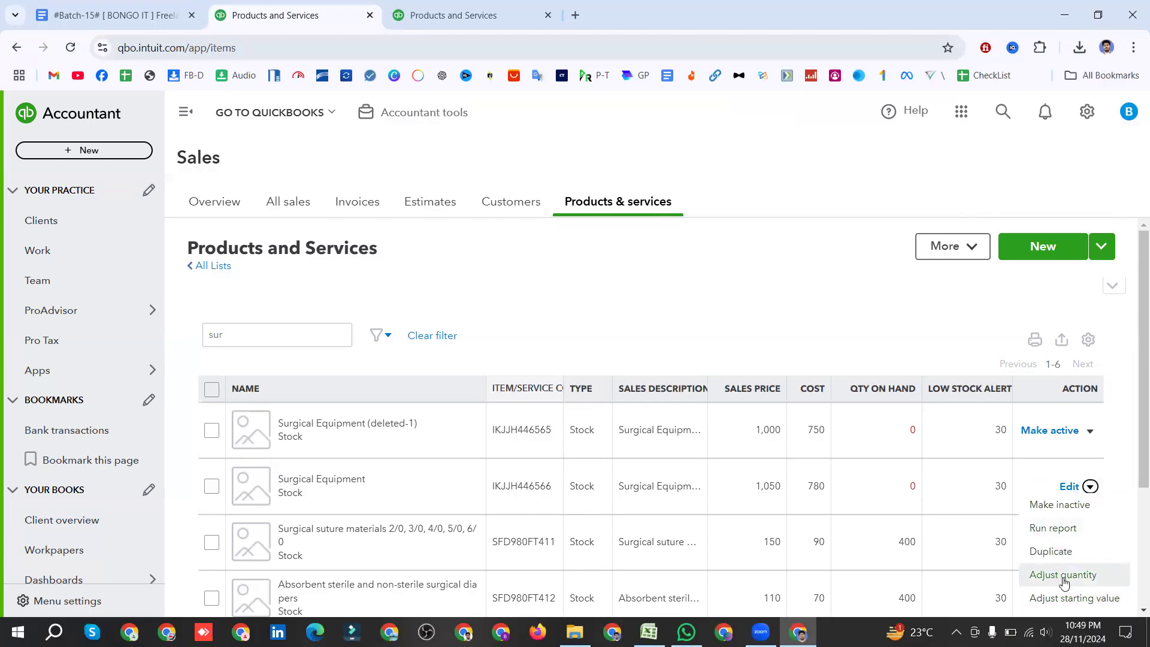
{"action": "left_click", "coordinate": [1067, 508]}
{"action": "left_click", "coordinate": [664, 394]}
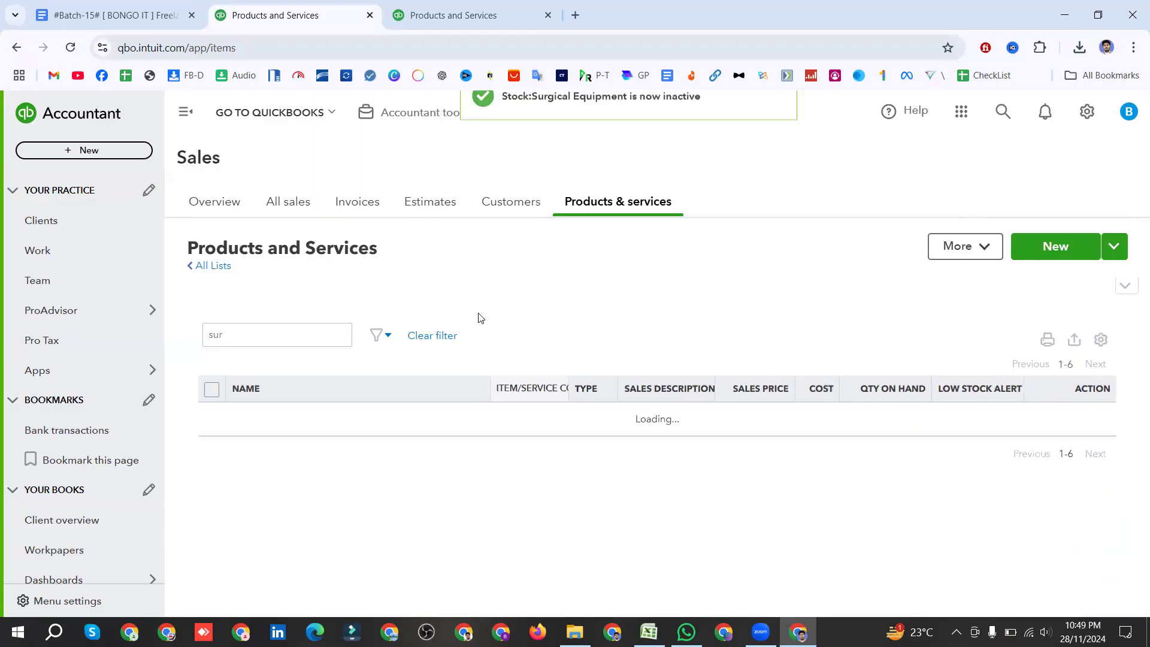
Step: Examine the item filter's status, stock status and category options, and close the filter without applying changes
{"action": "left_click", "coordinate": [380, 336]}
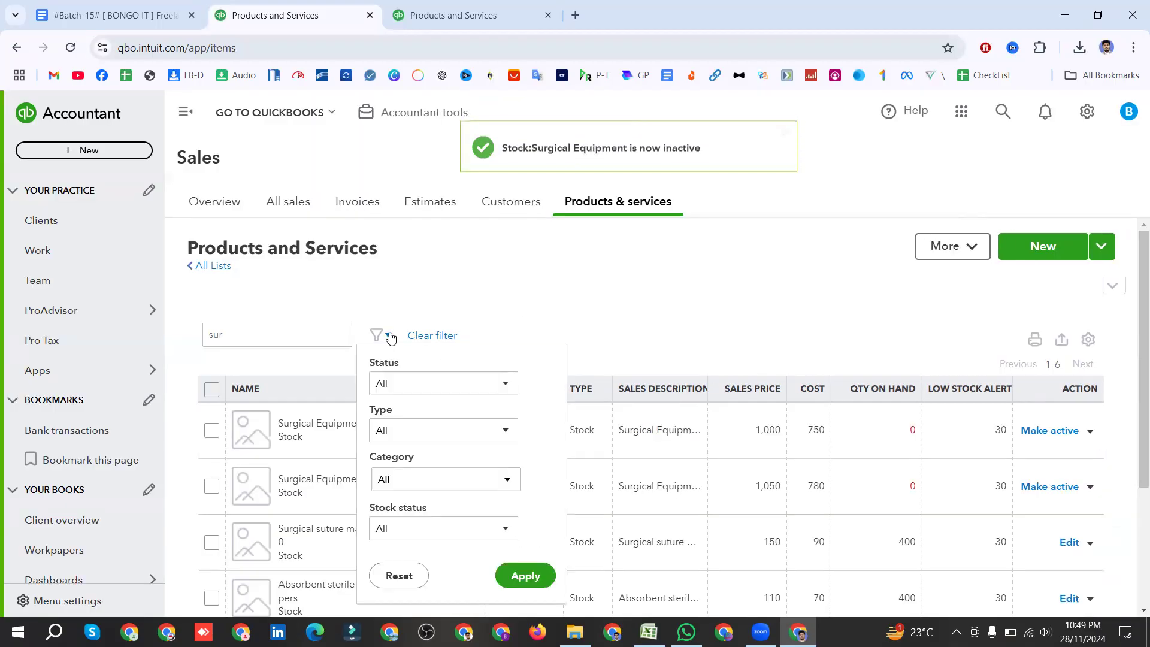
{"action": "left_click", "coordinate": [411, 388]}
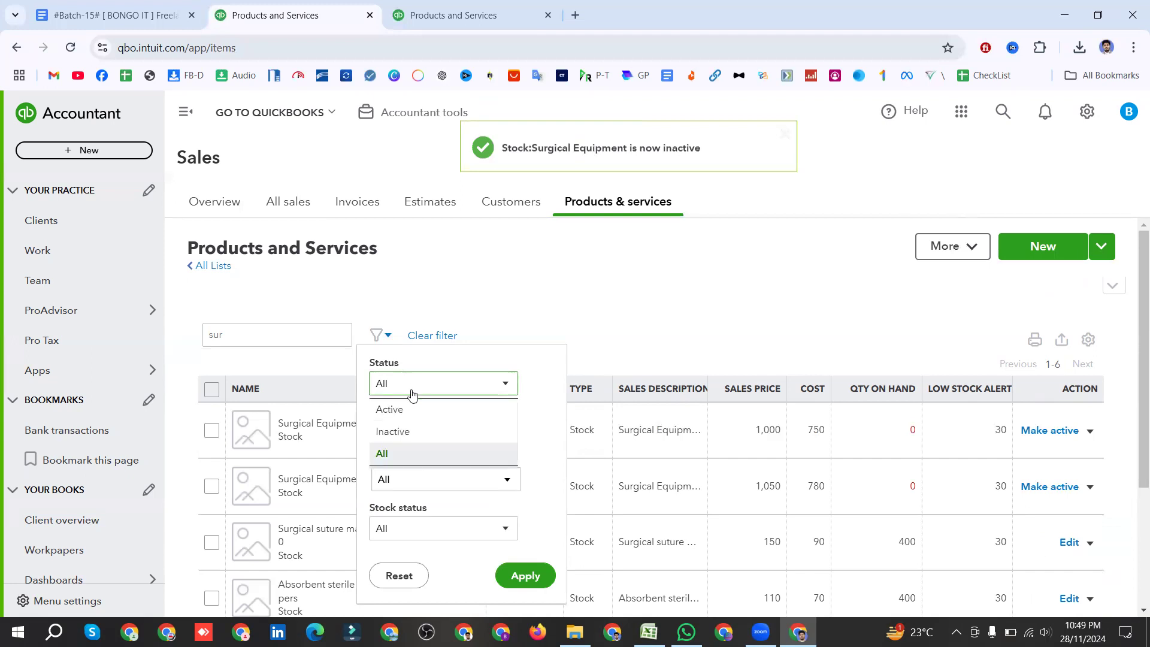
{"action": "left_click", "coordinate": [412, 412]}
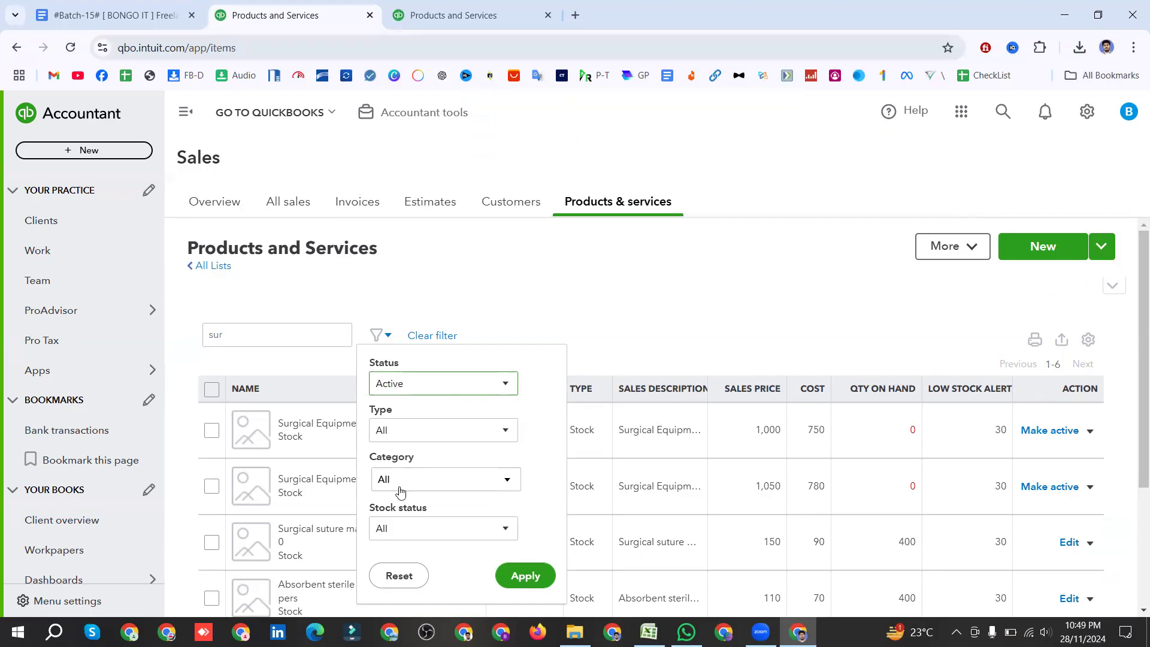
{"action": "left_click", "coordinate": [396, 531]}
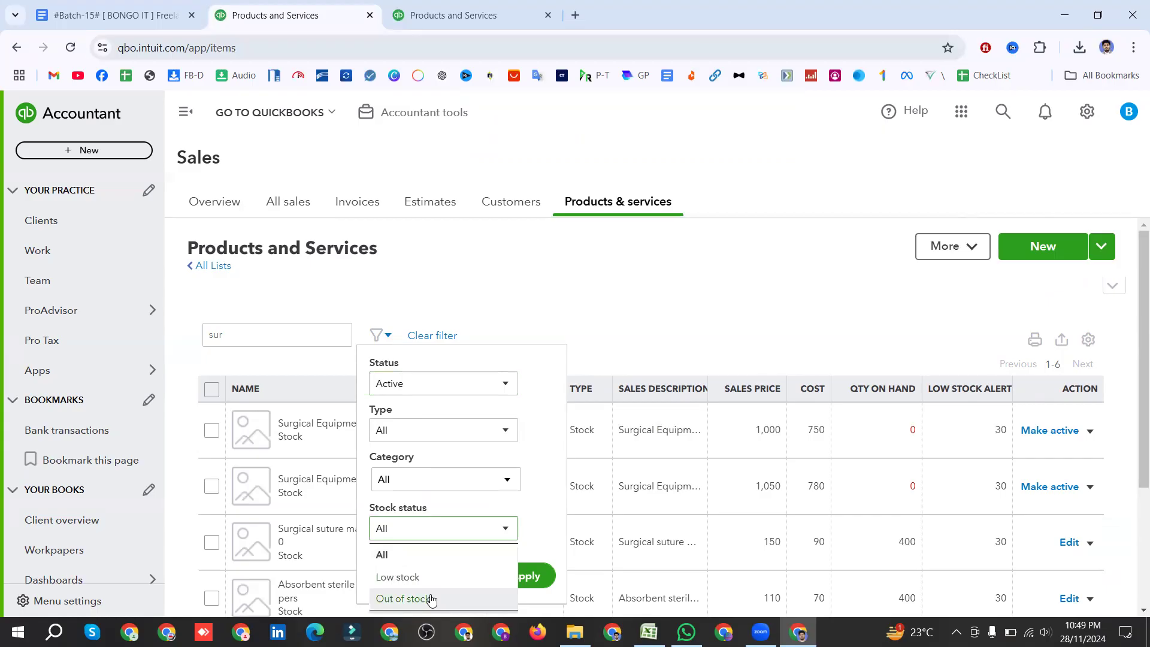
{"action": "left_click", "coordinate": [431, 485]}
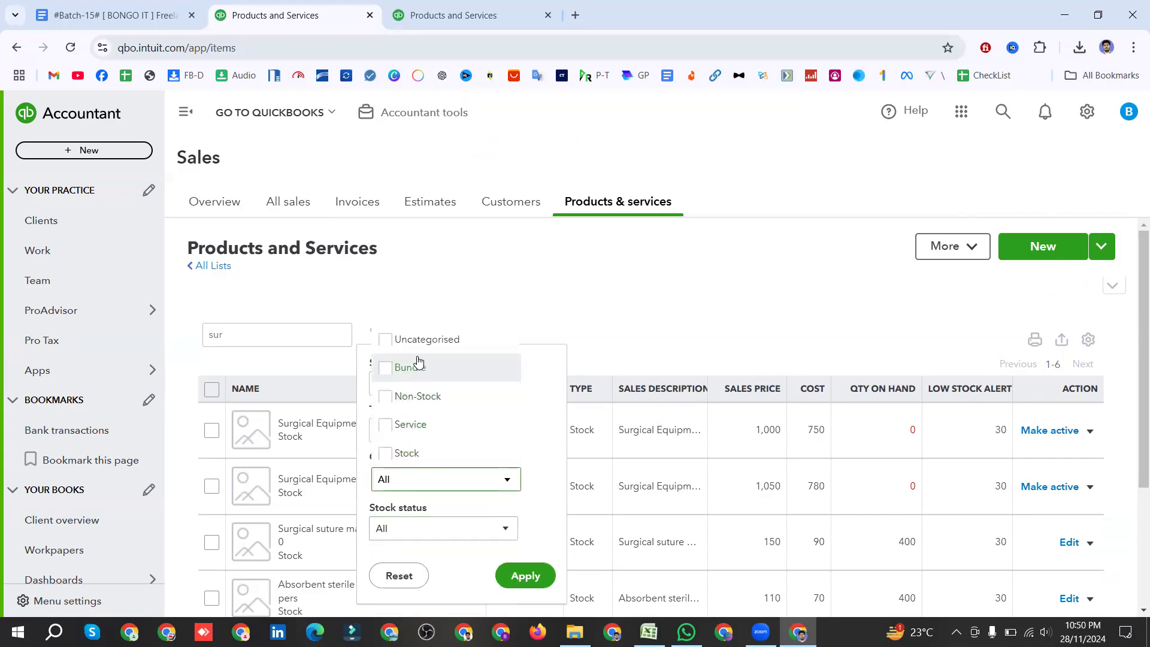
{"action": "left_click", "coordinate": [589, 327]}
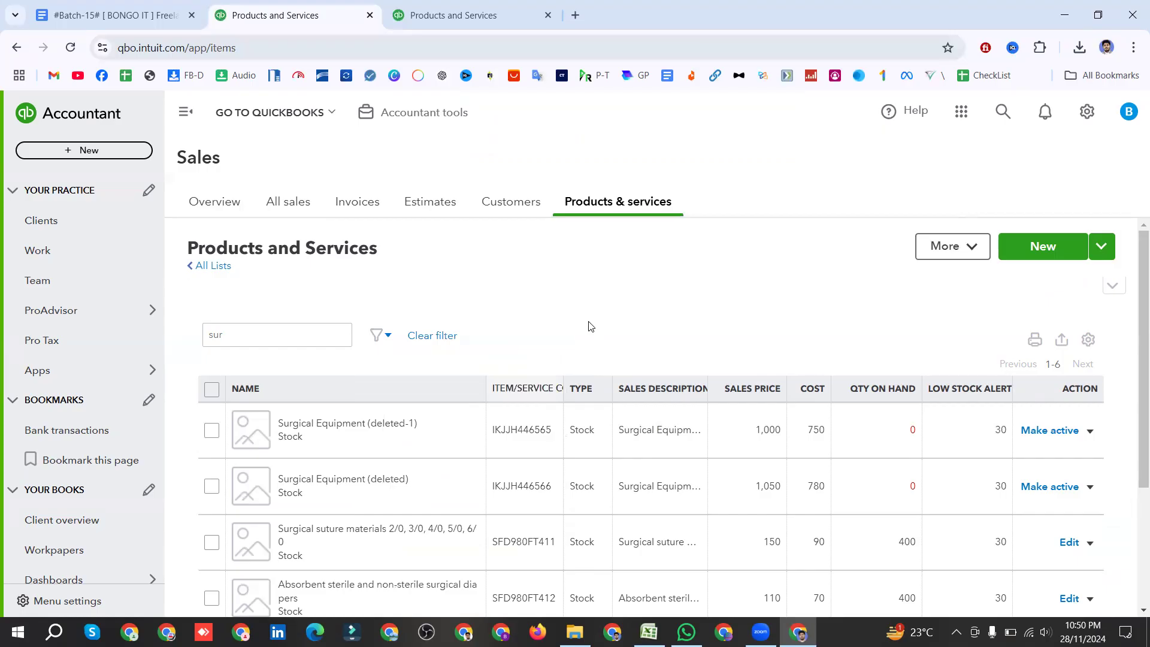
Step: Clear the status filter and the "sur" search from the item list
{"action": "left_click", "coordinate": [415, 335]}
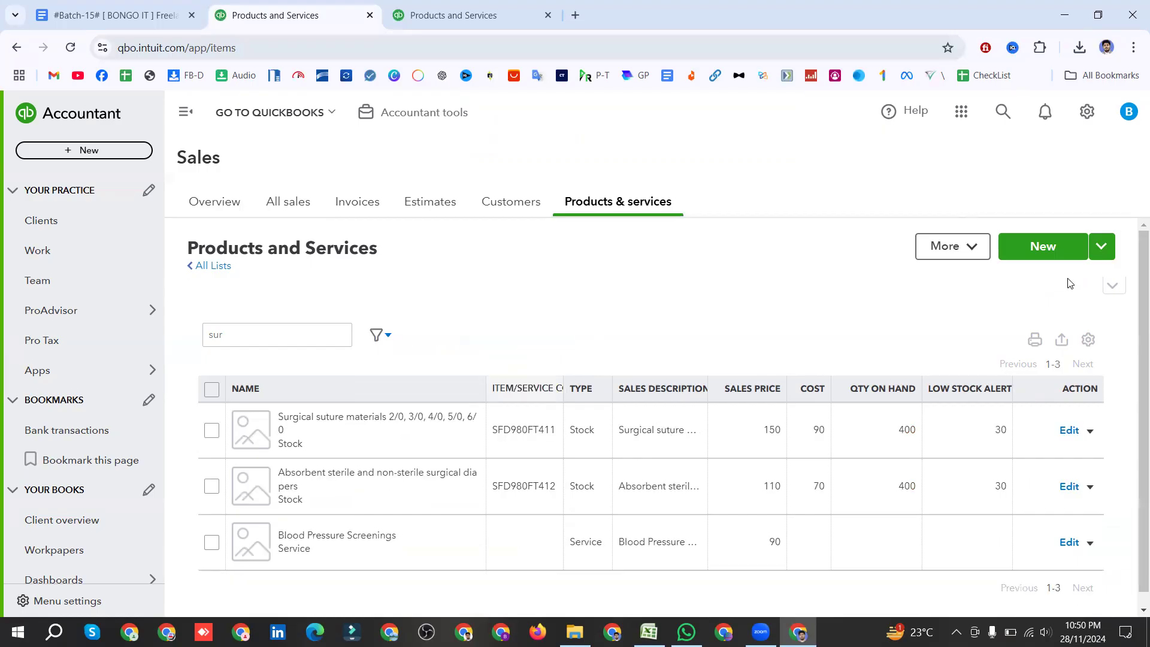
{"action": "left_click", "coordinate": [286, 328]}
{"action": "key", "text": "BackSpace"}
{"action": "key", "text": "BackSpace"}
{"action": "key", "text": "BackSpace"}
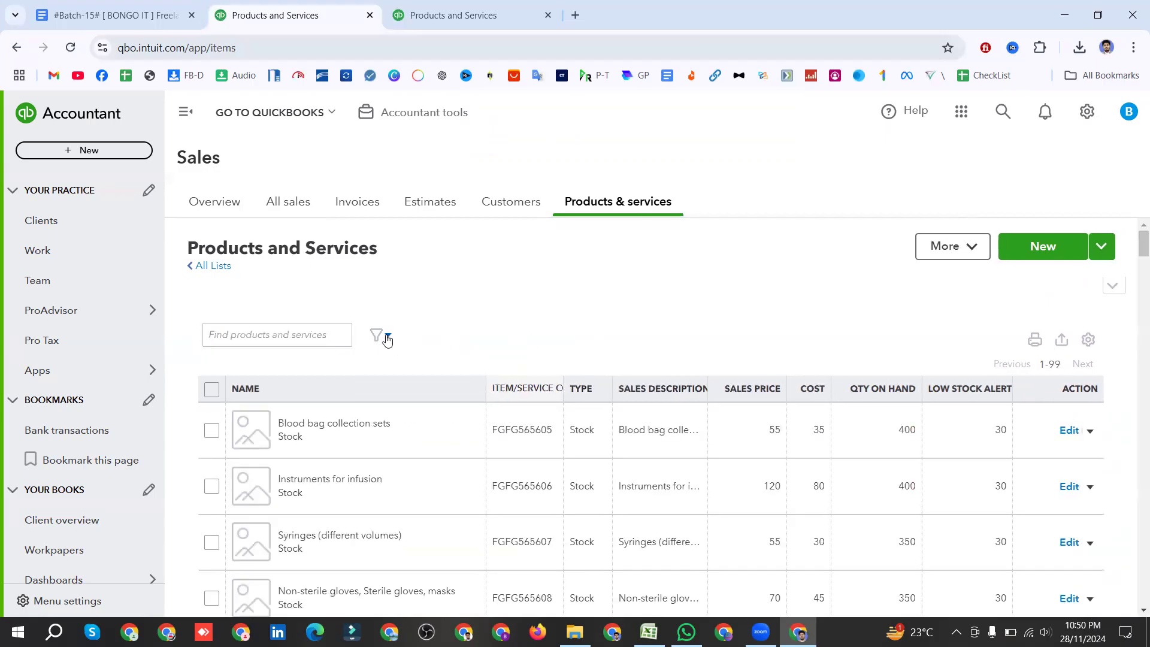
Step: Review the item list's filter options alongside its column, row and grouping display settings
{"action": "left_click", "coordinate": [387, 339]}
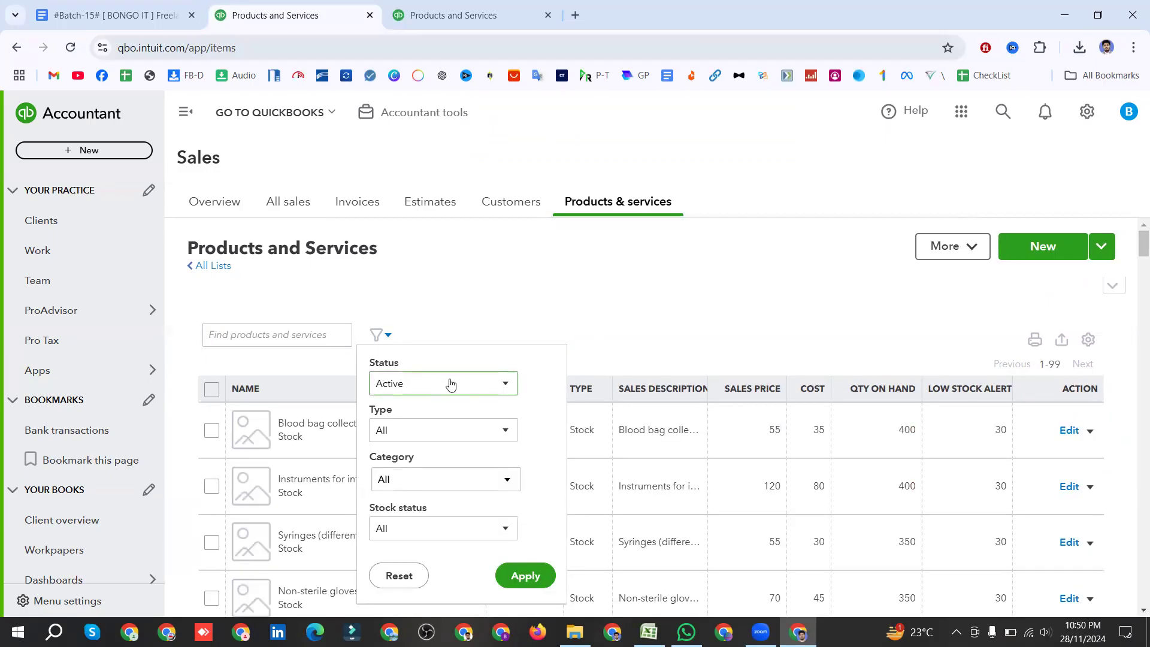
{"action": "left_click", "coordinate": [466, 302]}
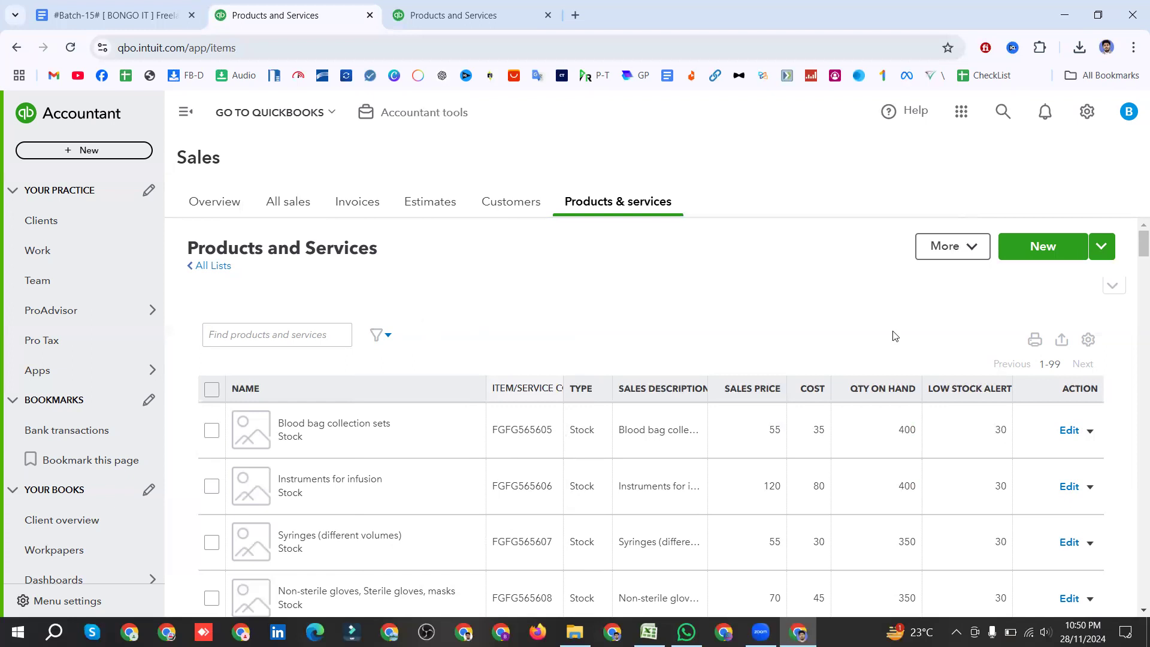
{"action": "left_click", "coordinate": [1088, 340]}
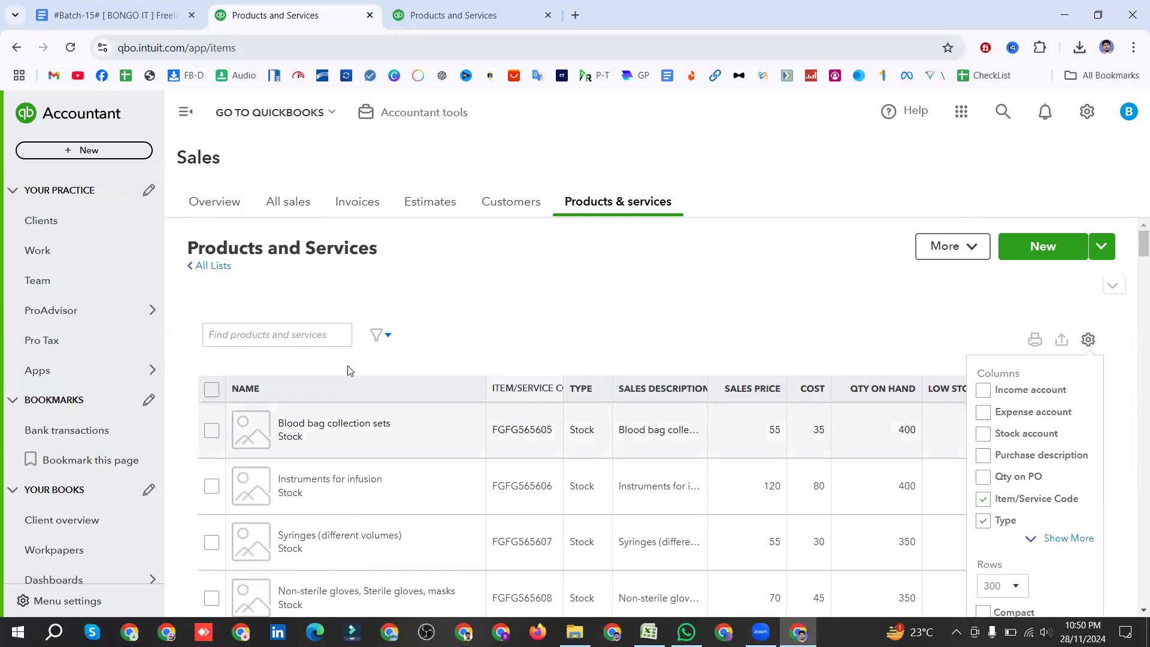
{"action": "scroll", "coordinate": [647, 245], "scroll_direction": "down", "scroll_amount": 1}
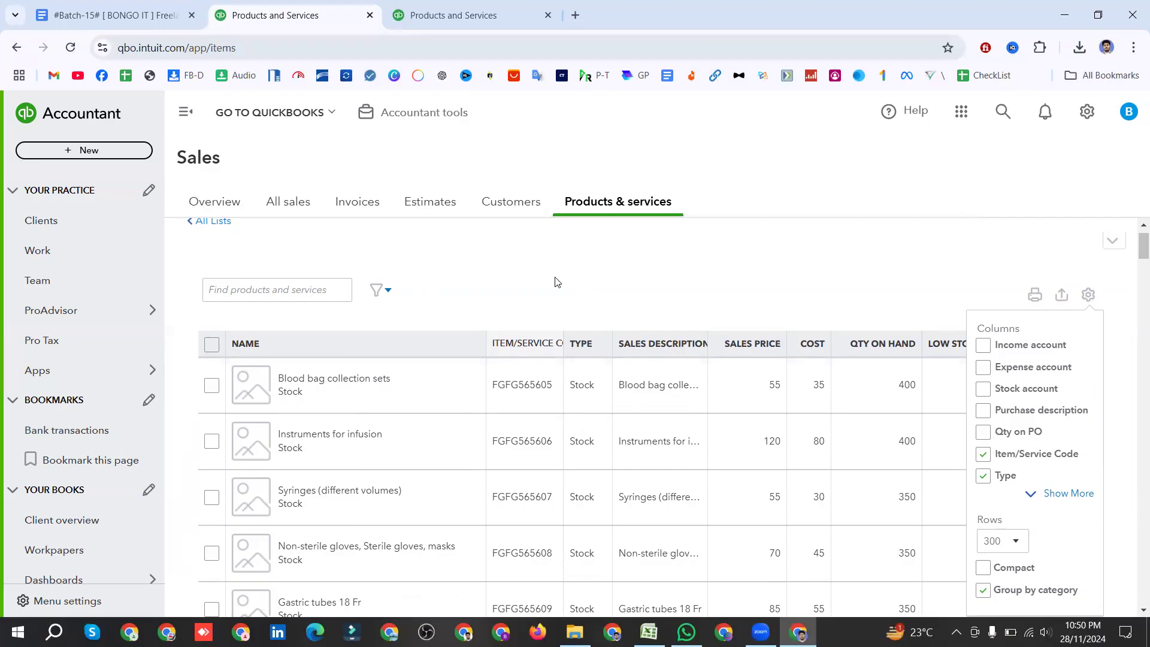
{"action": "left_click", "coordinate": [1091, 295]}
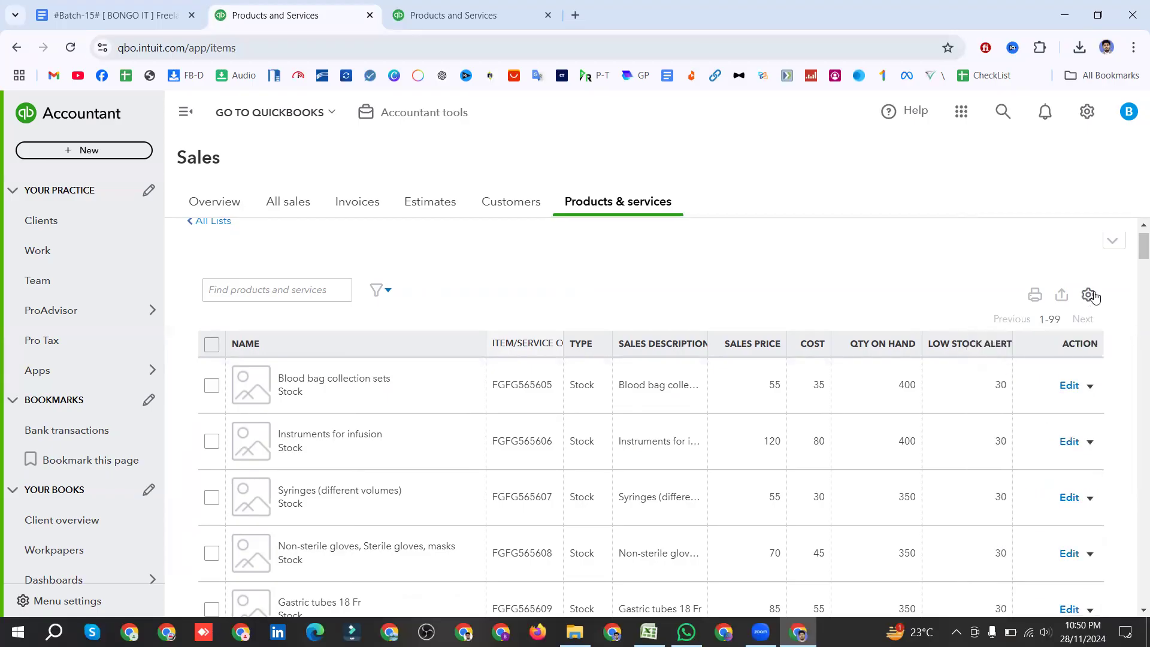
{"action": "left_click", "coordinate": [1091, 295]}
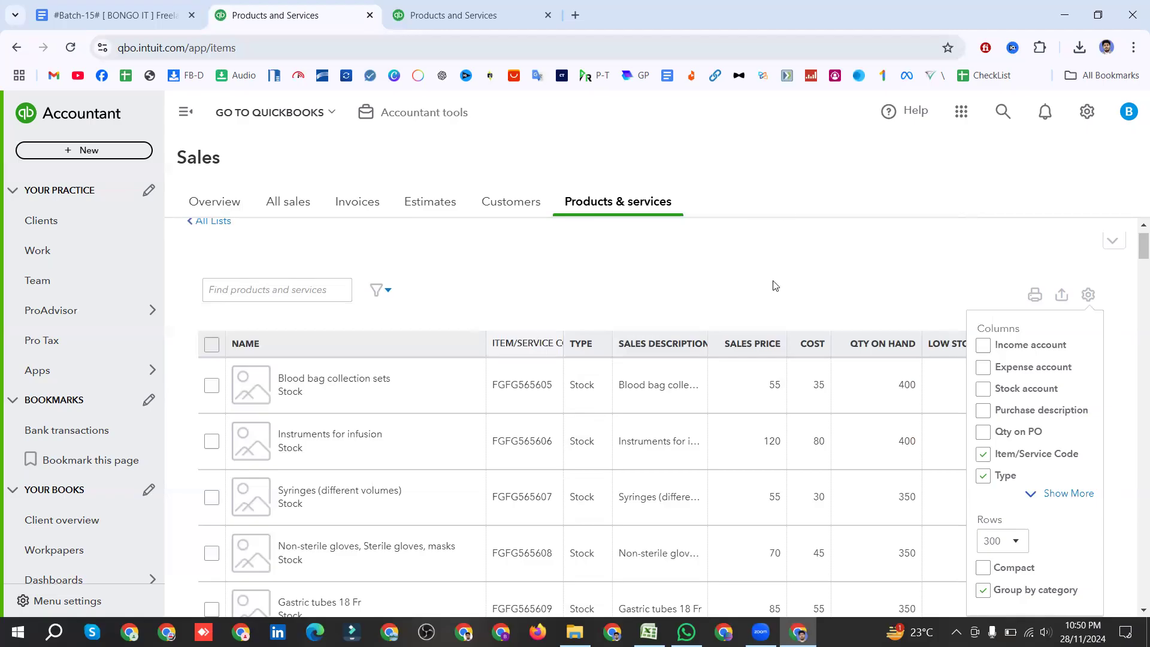
{"action": "left_click", "coordinate": [1083, 299]}
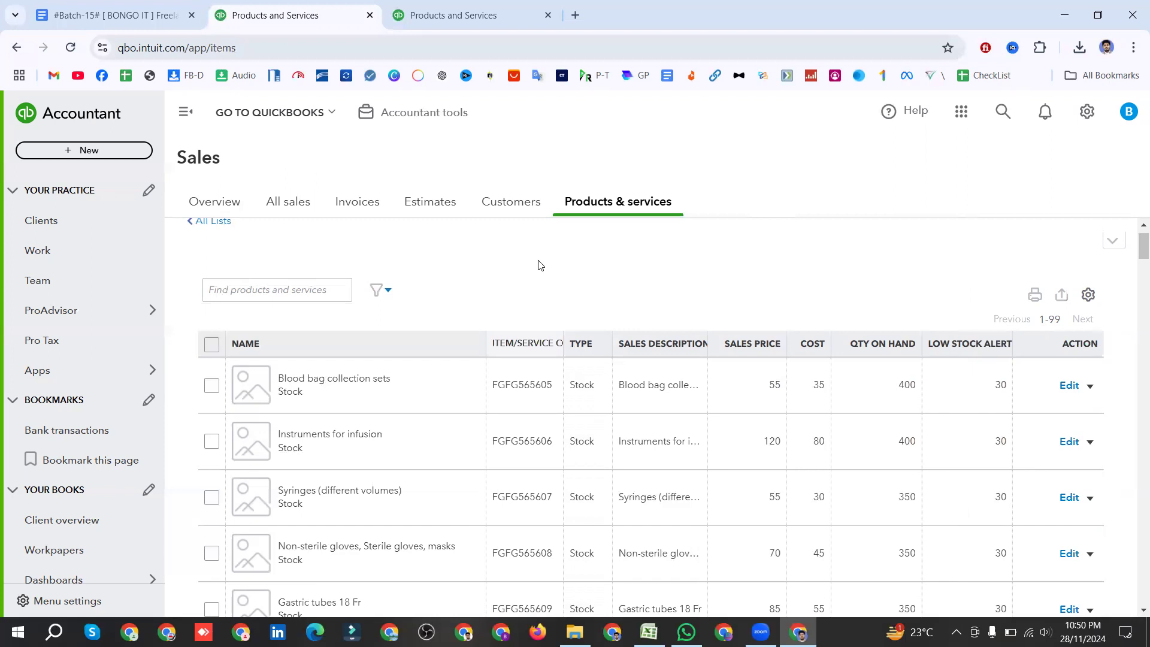
{"action": "left_click", "coordinate": [1088, 295]}
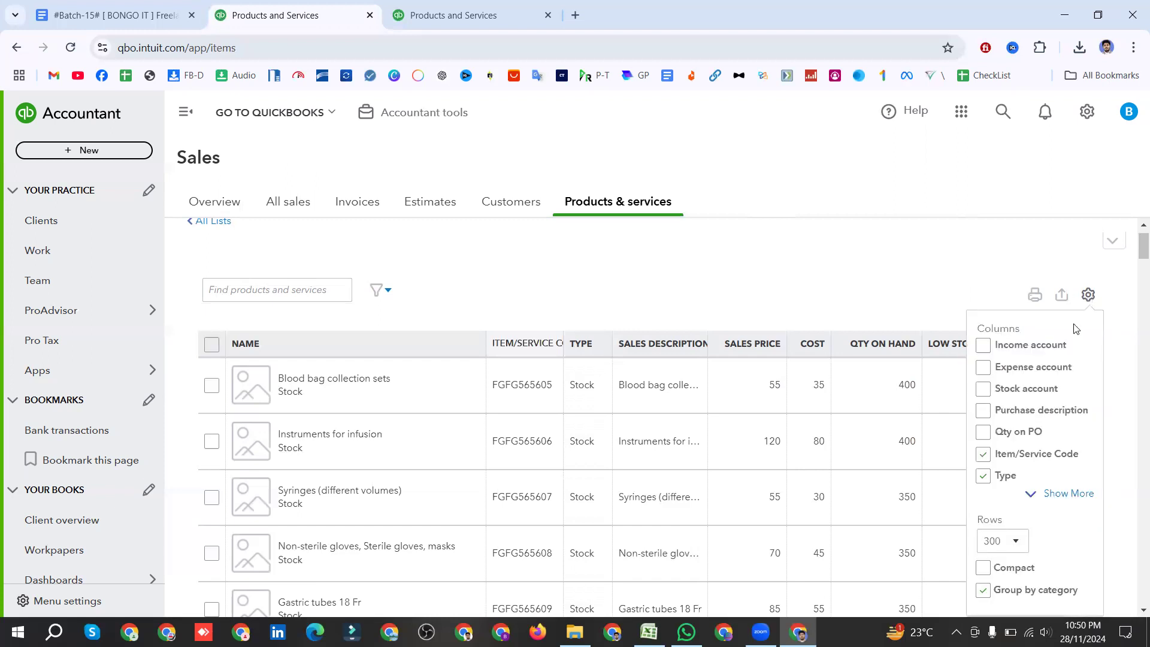
{"action": "left_click", "coordinate": [756, 270]}
{"action": "left_click", "coordinate": [386, 293]}
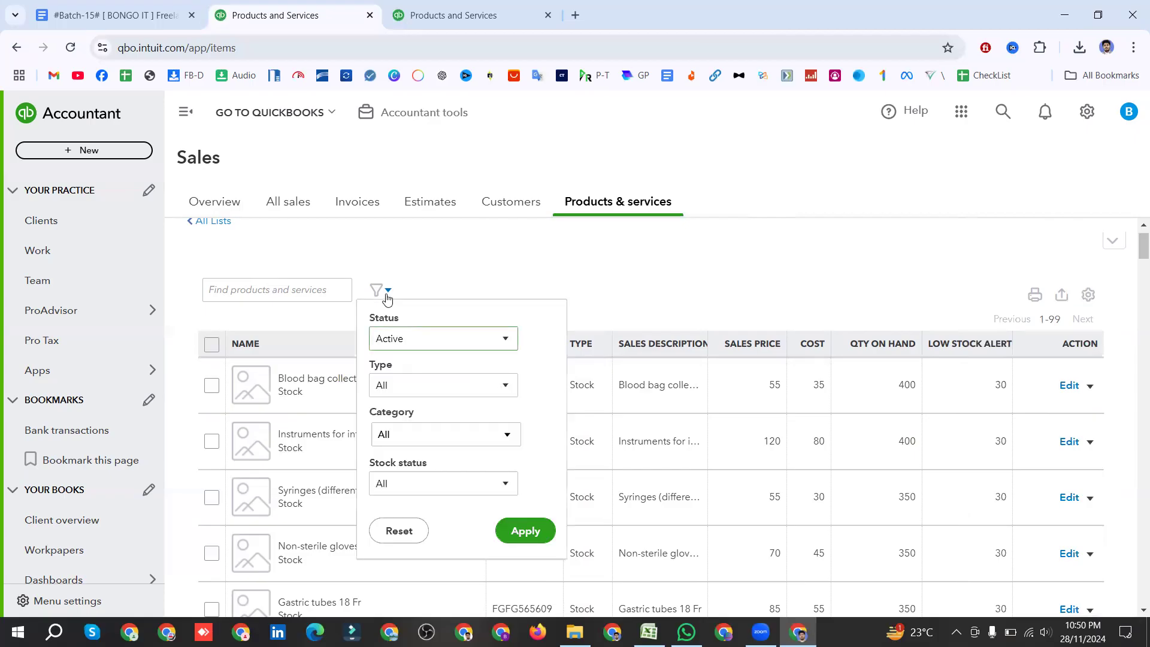
Step: Close the item filter, switch to the customer list, and check the Include inactive option in its display settings
{"action": "left_click", "coordinate": [576, 274]}
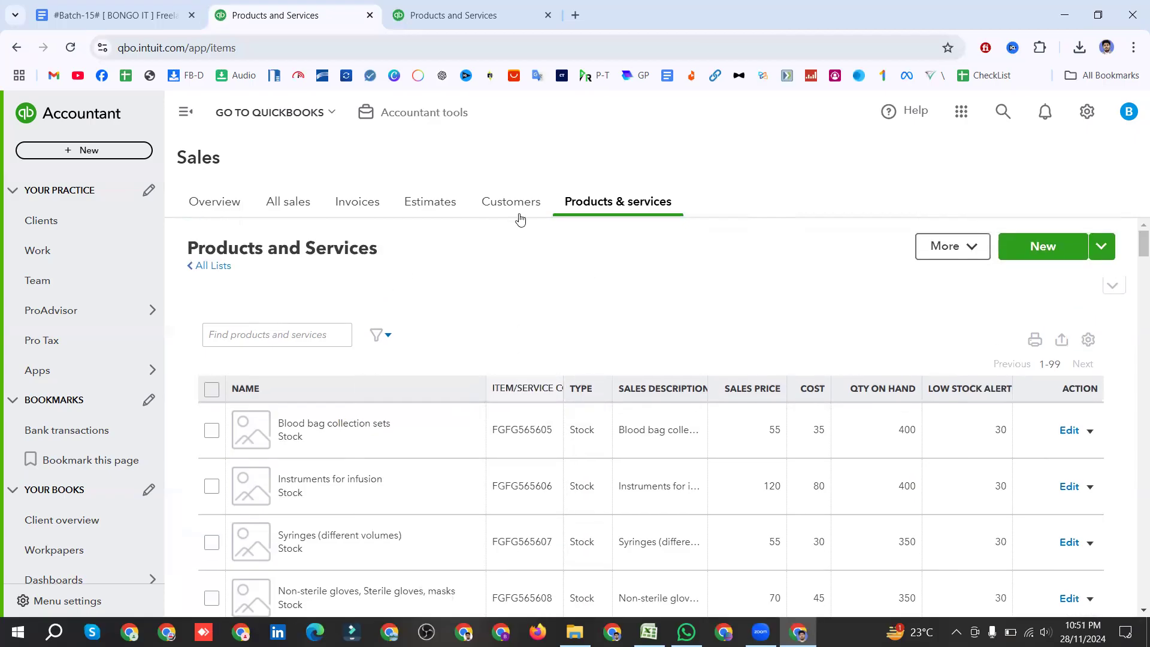
{"action": "left_click", "coordinate": [512, 207]}
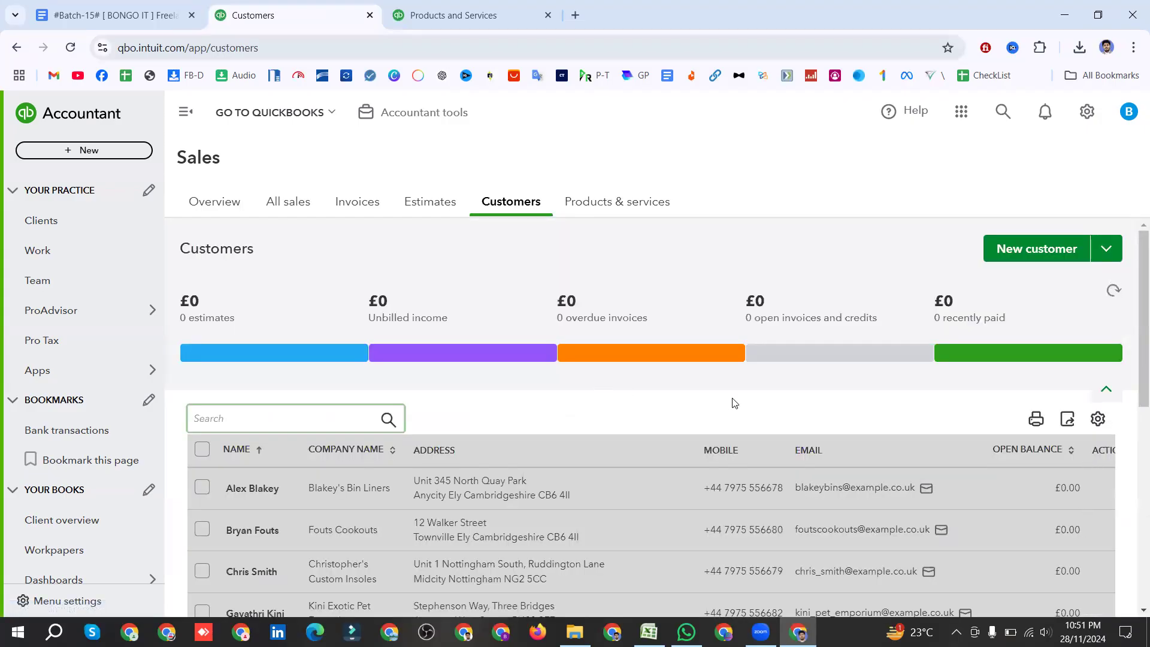
{"action": "scroll", "coordinate": [471, 469], "scroll_direction": "down", "scroll_amount": 2}
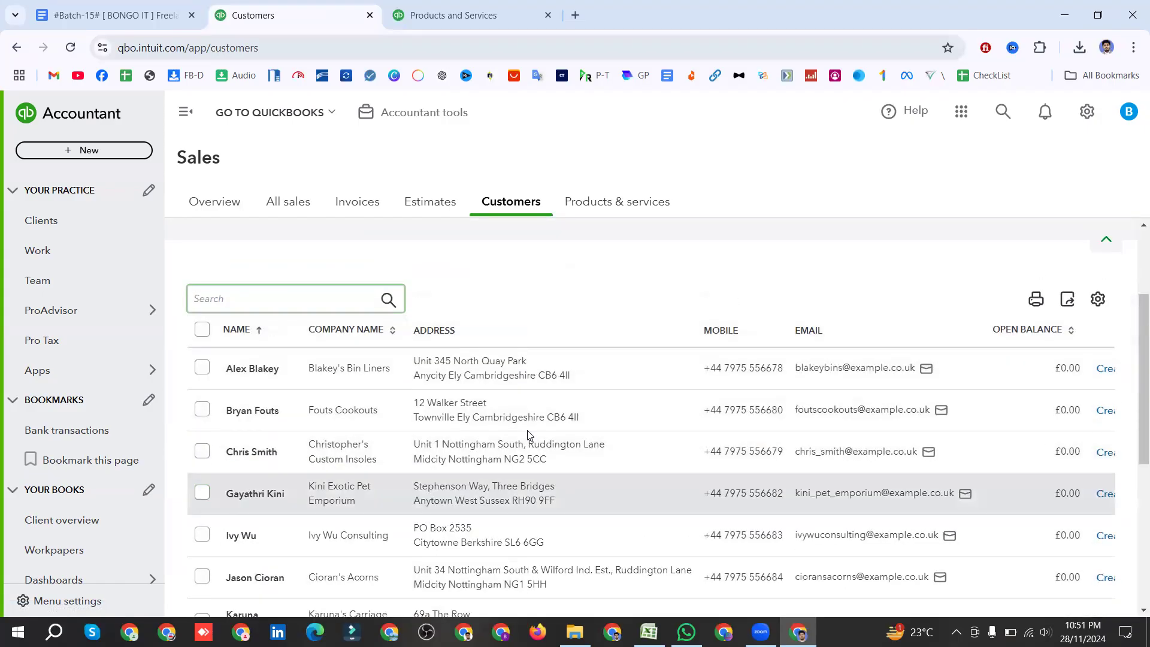
{"action": "left_click", "coordinate": [1098, 299]}
{"action": "scroll", "coordinate": [966, 533], "scroll_direction": "down", "scroll_amount": 3}
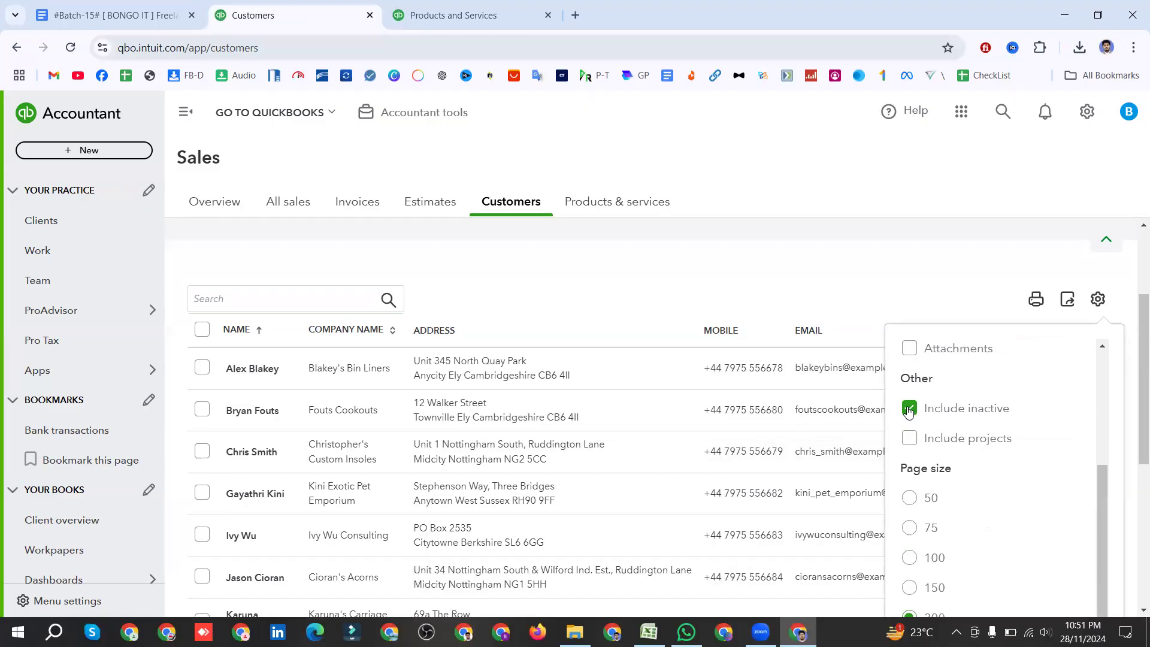
{"action": "left_click", "coordinate": [803, 282]}
{"action": "scroll", "coordinate": [488, 473], "scroll_direction": "up", "scroll_amount": 3}
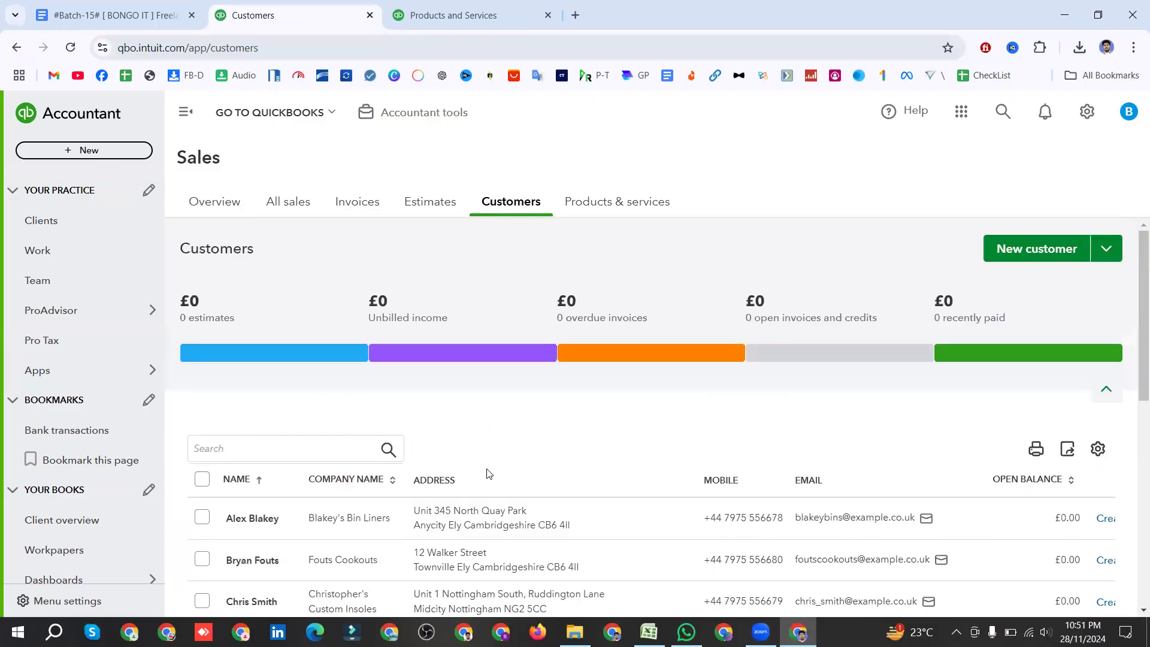
Step: Review every section of the first listed customer's edit form, from name and contact to custom fields, and close it without saving
{"action": "left_click", "coordinate": [250, 519]}
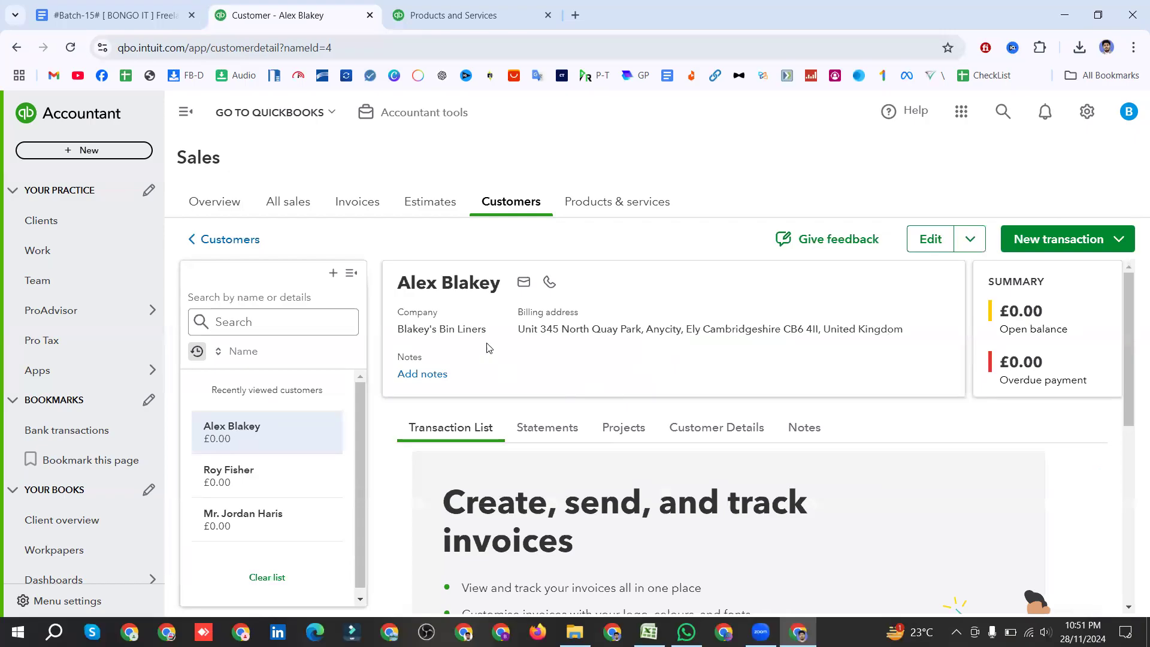
{"action": "left_click", "coordinate": [935, 241]}
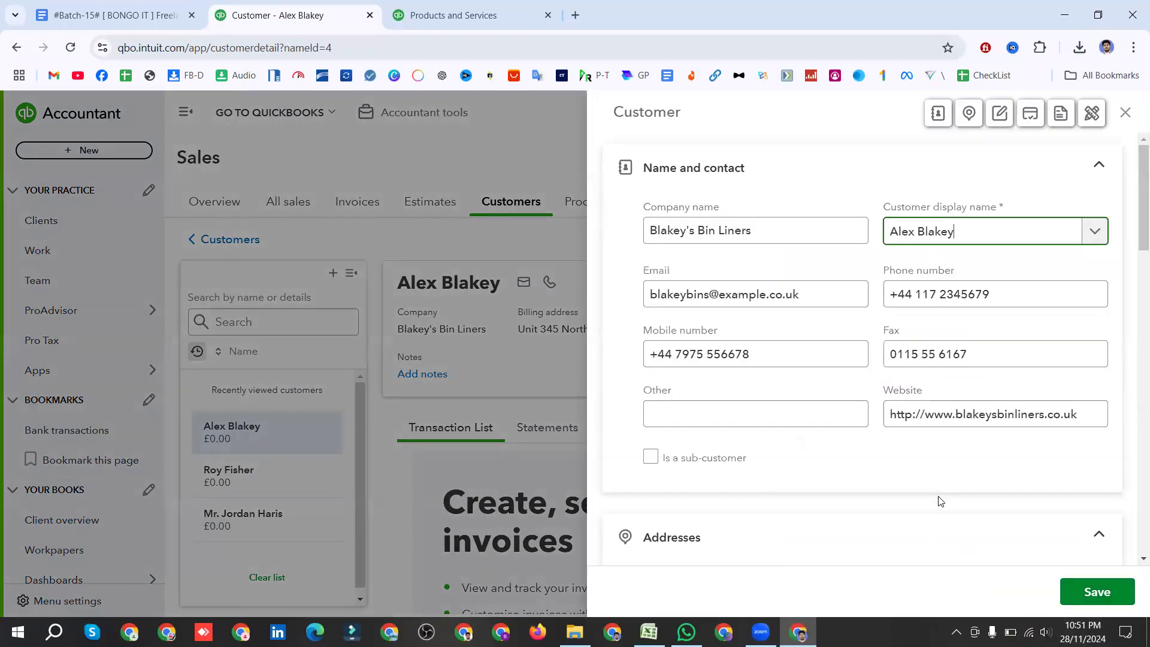
{"action": "scroll", "coordinate": [957, 480], "scroll_direction": "down", "scroll_amount": 15}
{"action": "scroll", "coordinate": [959, 480], "scroll_direction": "down", "scroll_amount": 3}
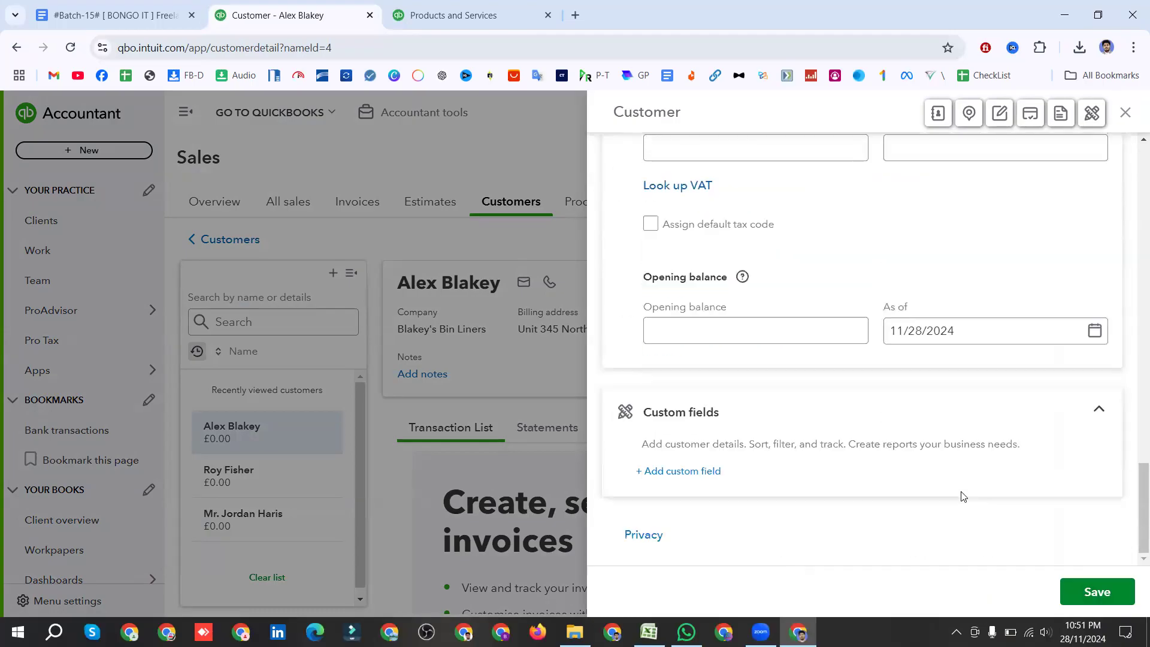
{"action": "scroll", "coordinate": [962, 496], "scroll_direction": "up", "scroll_amount": 7}
{"action": "scroll", "coordinate": [962, 499], "scroll_direction": "up", "scroll_amount": 12}
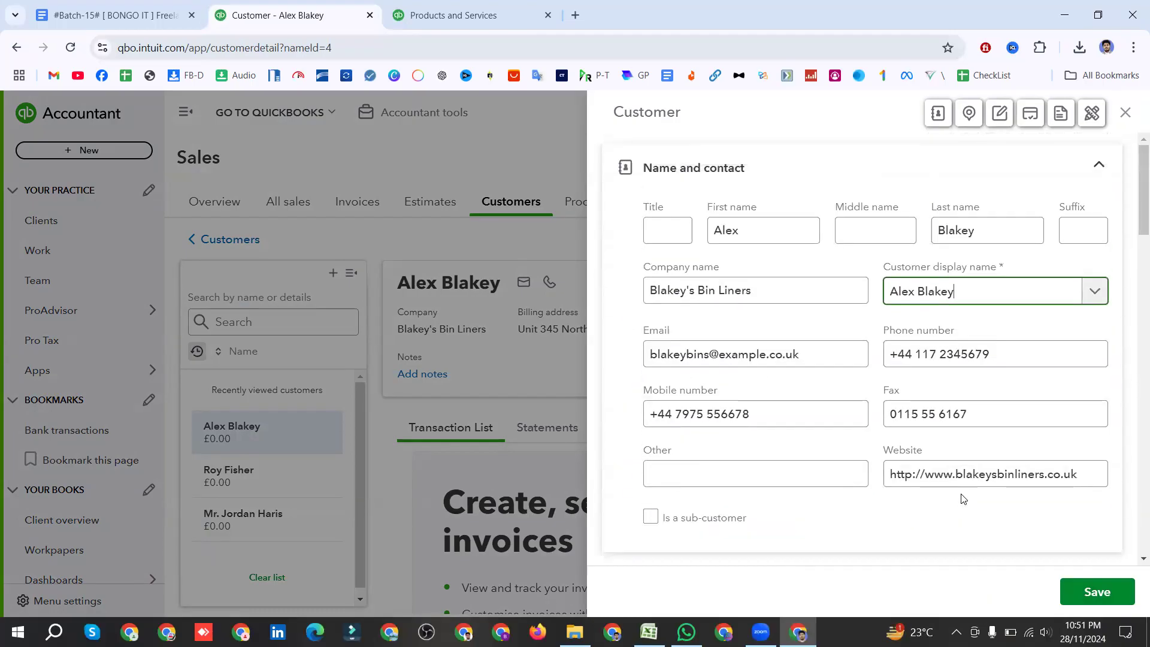
{"action": "scroll", "coordinate": [962, 500], "scroll_direction": "down", "scroll_amount": 4}
{"action": "scroll", "coordinate": [1133, 238], "scroll_direction": "up", "scroll_amount": 4}
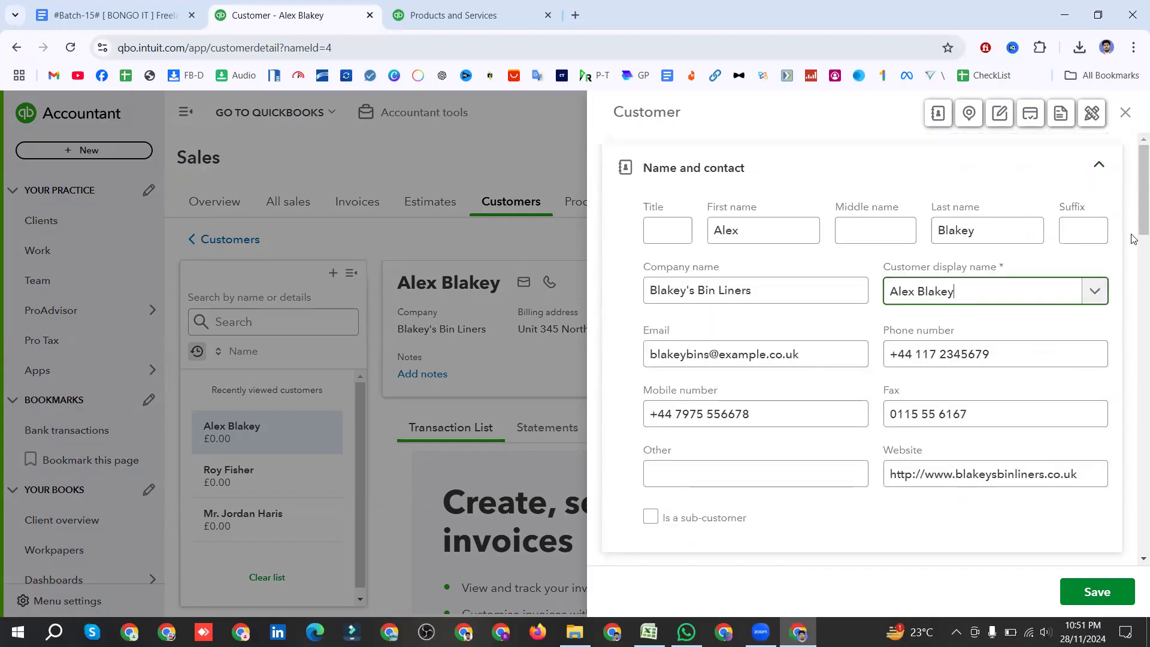
{"action": "left_click", "coordinate": [1125, 113]}
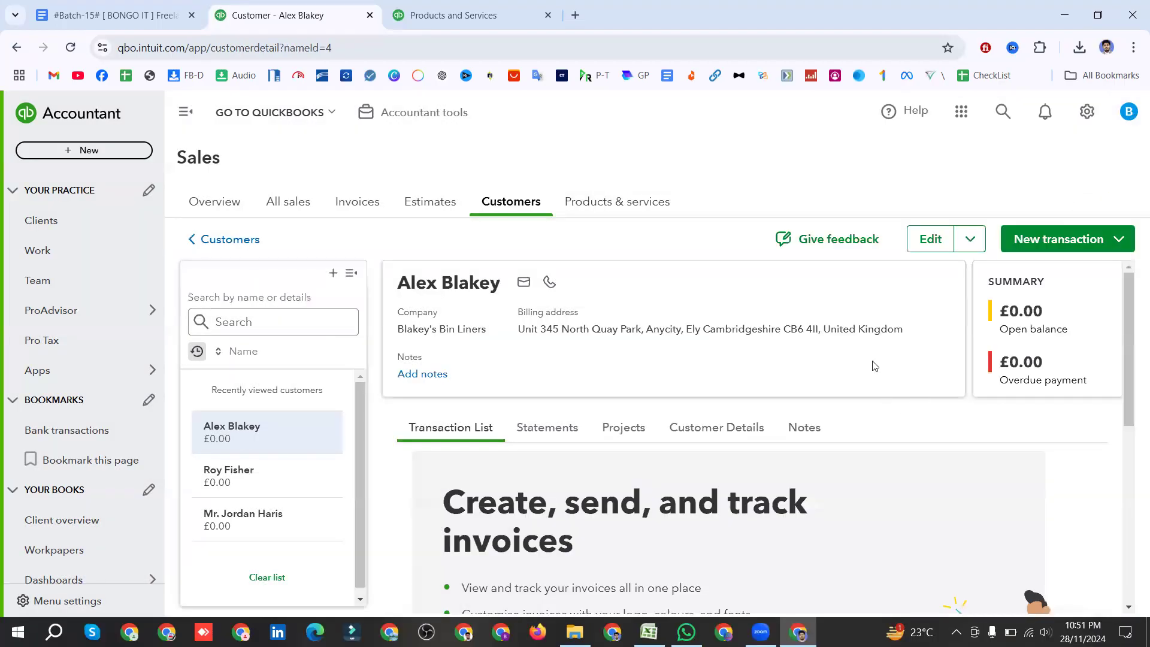
Step: Open the second recently viewed customer's record, view its edit form, and save it
{"action": "left_click", "coordinate": [238, 477]}
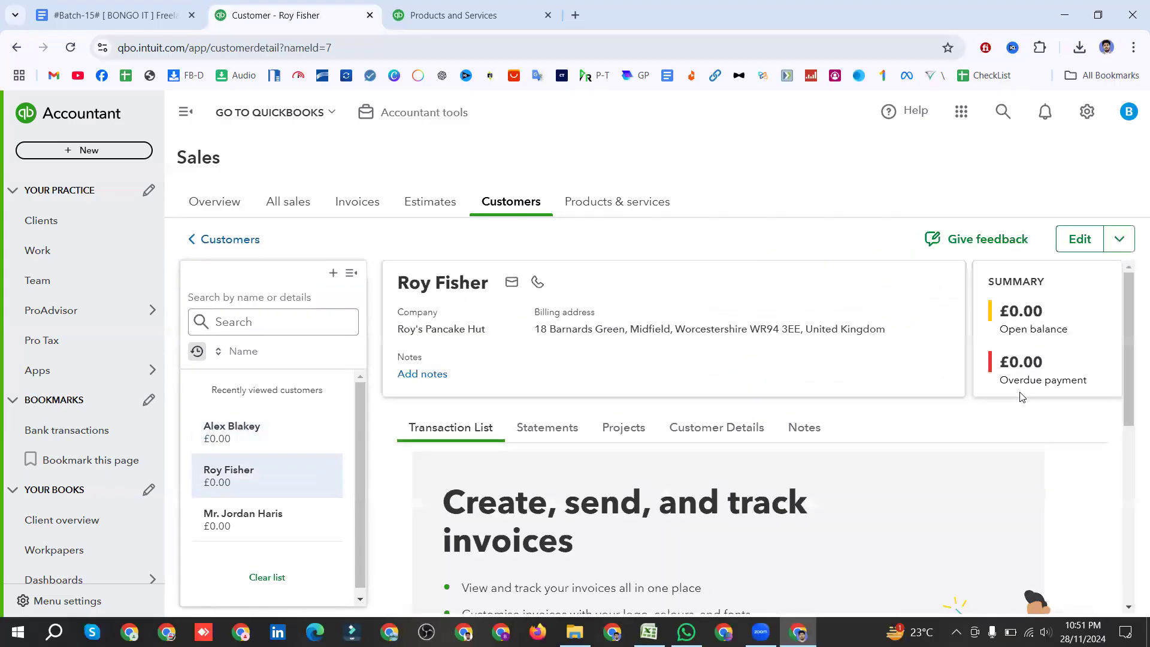
{"action": "scroll", "coordinate": [958, 419], "scroll_direction": "down", "scroll_amount": 5}
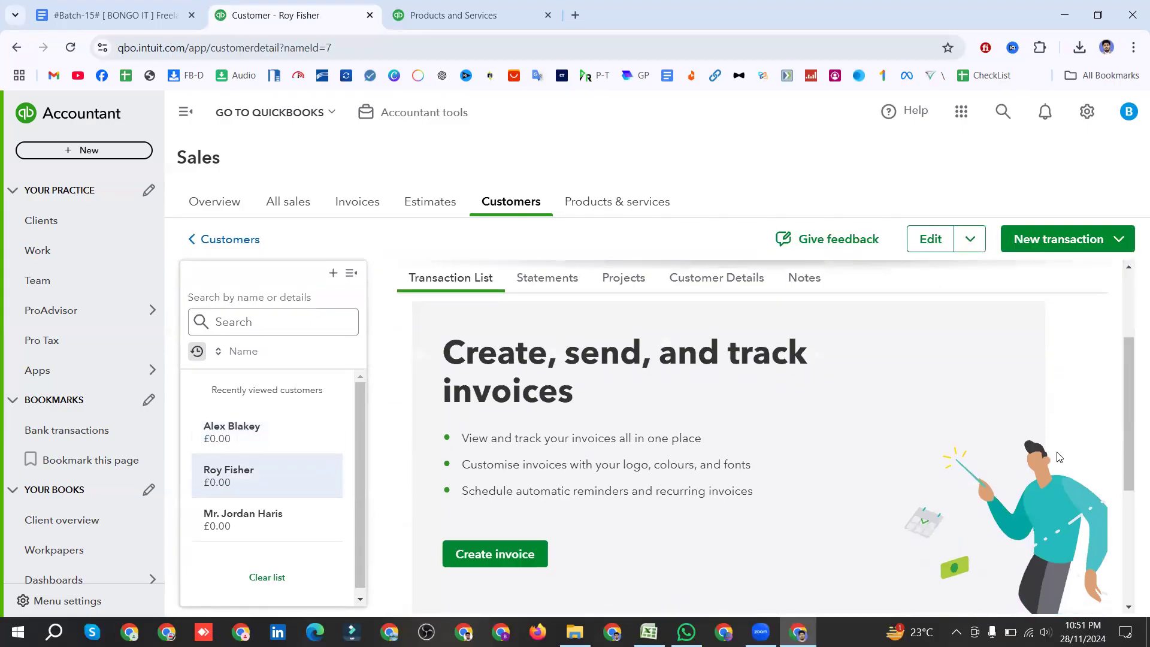
{"action": "scroll", "coordinate": [820, 473], "scroll_direction": "up", "scroll_amount": 5}
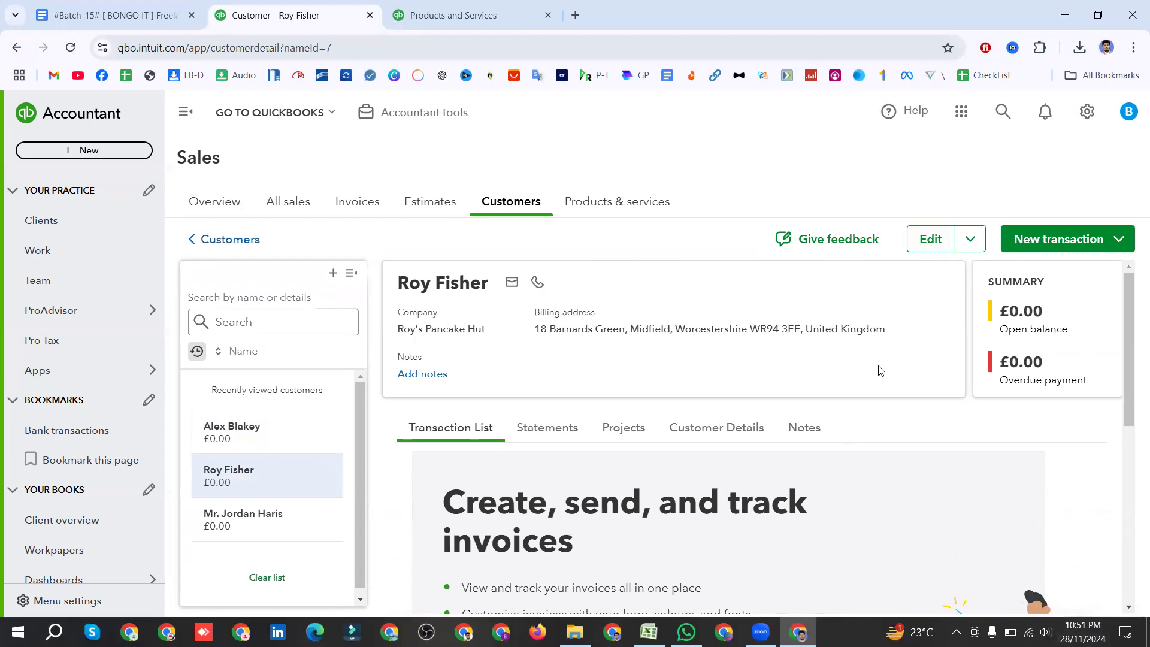
{"action": "left_click", "coordinate": [927, 241]}
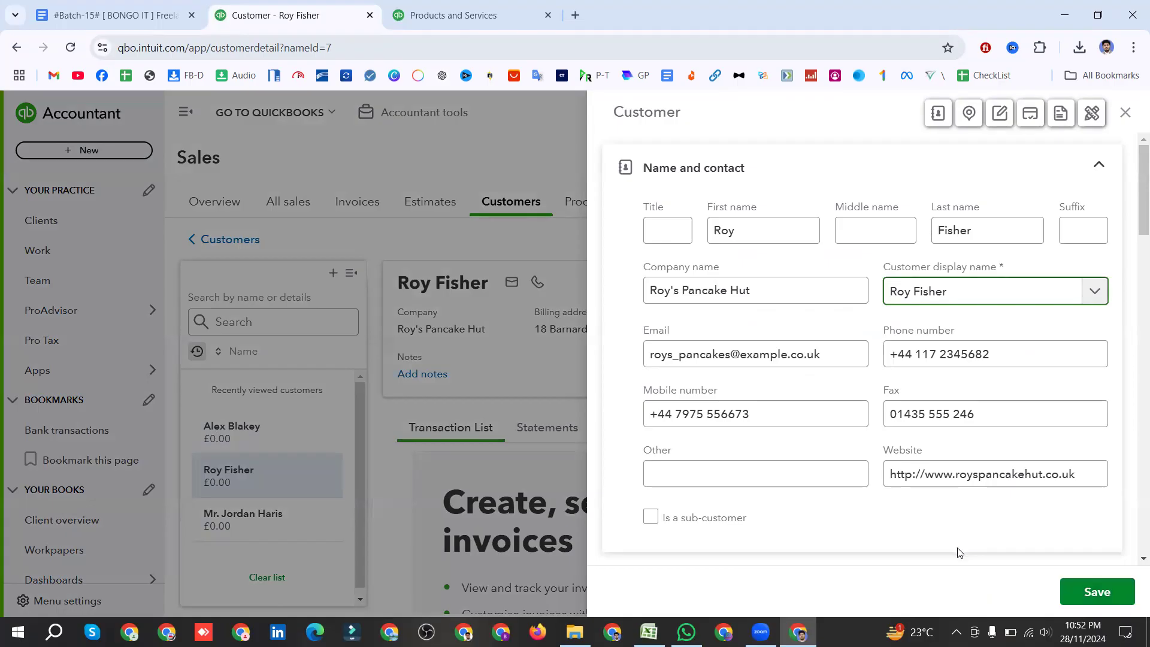
{"action": "left_click", "coordinate": [1096, 593]}
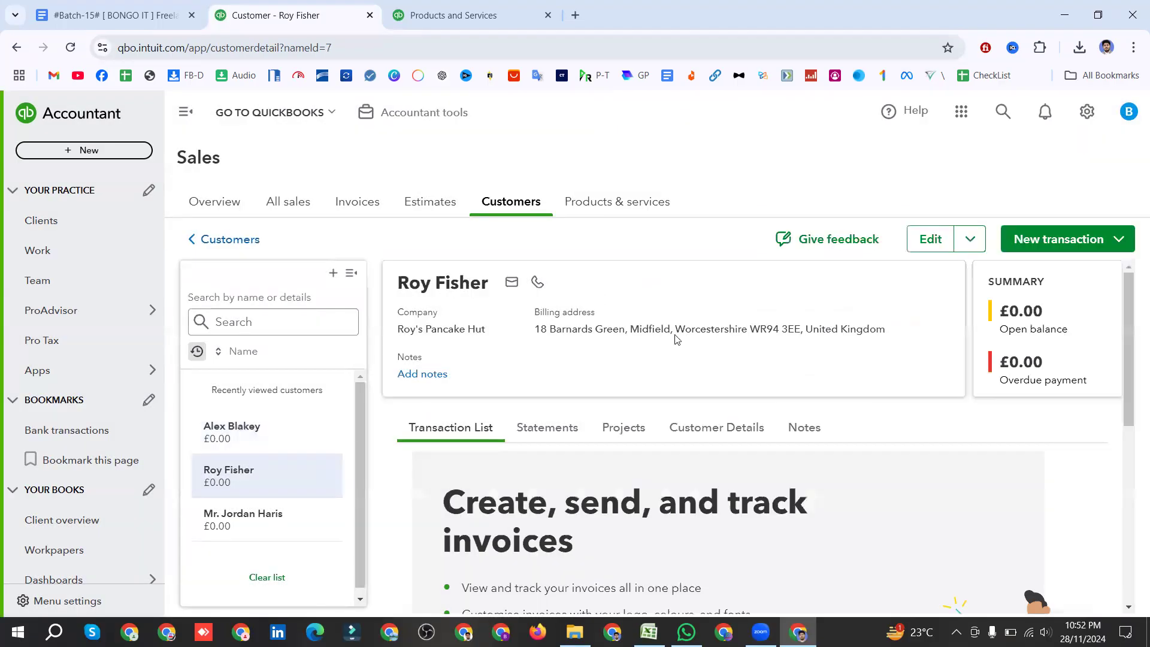
Step: Examine the third recently viewed customer's edit form, including the tax and opening balance fields, and close it without saving
{"action": "left_click", "coordinate": [247, 520]}
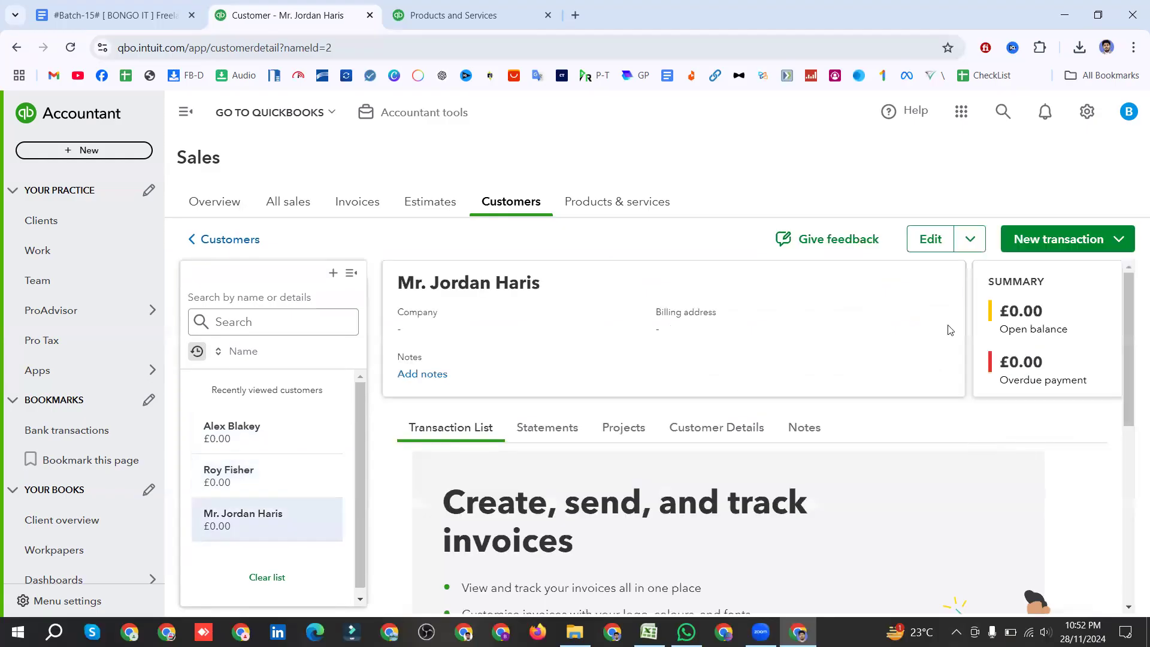
{"action": "left_click", "coordinate": [930, 240]}
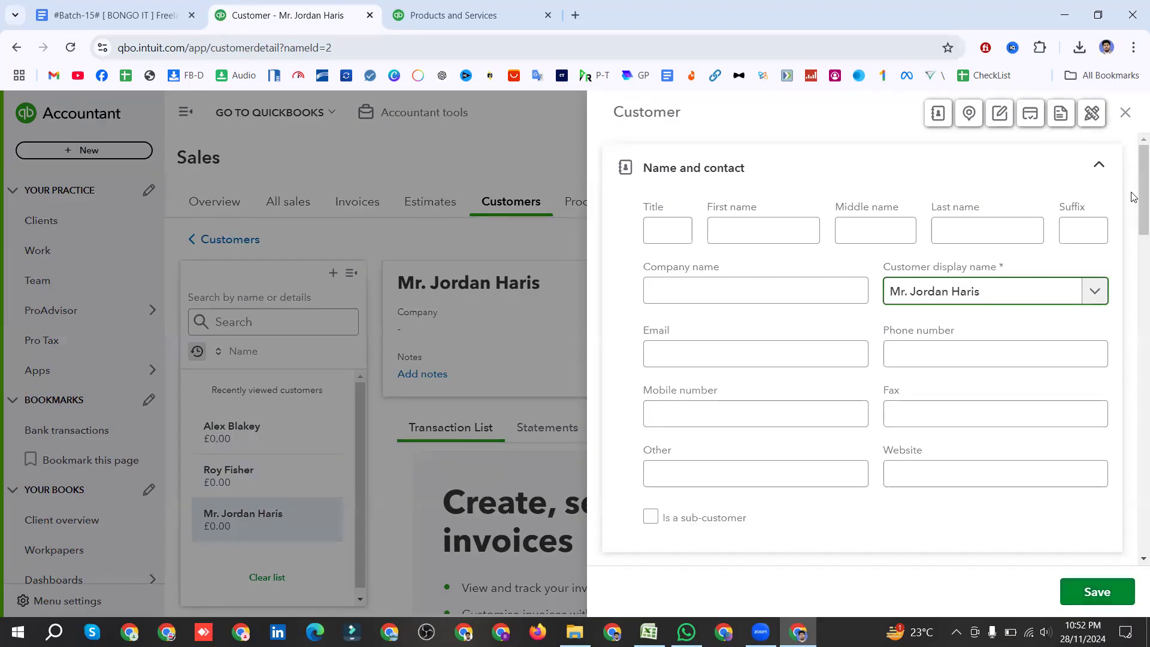
{"action": "scroll", "coordinate": [903, 493], "scroll_direction": "down", "scroll_amount": 8}
{"action": "scroll", "coordinate": [904, 479], "scroll_direction": "down", "scroll_amount": 10}
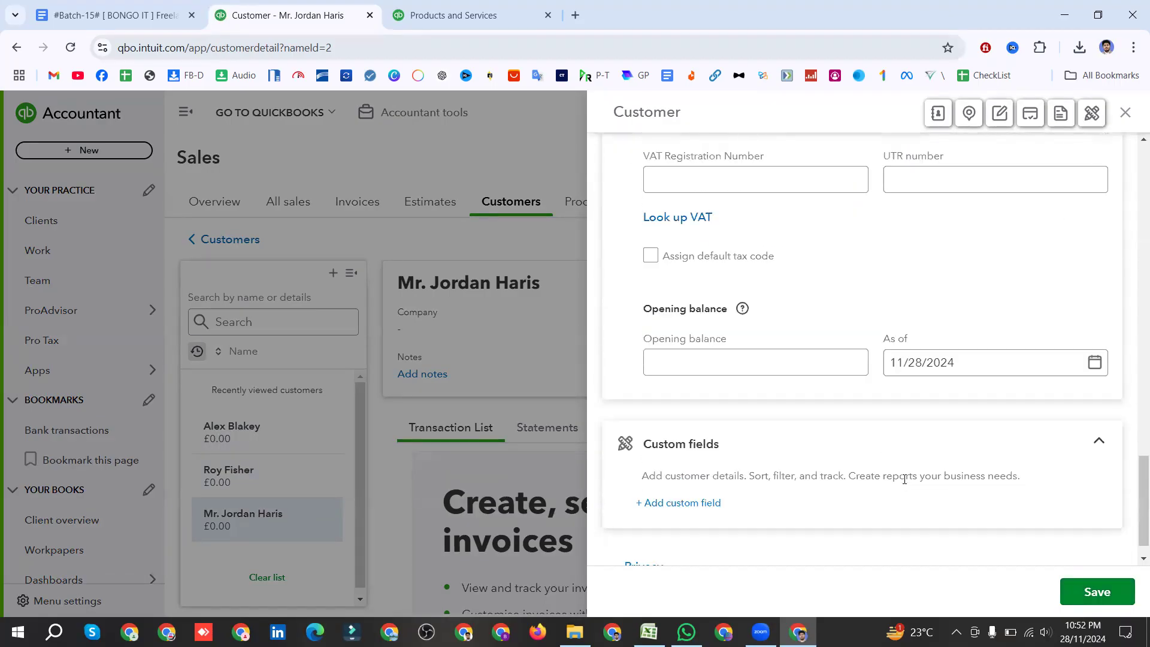
{"action": "scroll", "coordinate": [904, 481], "scroll_direction": "up", "scroll_amount": 3}
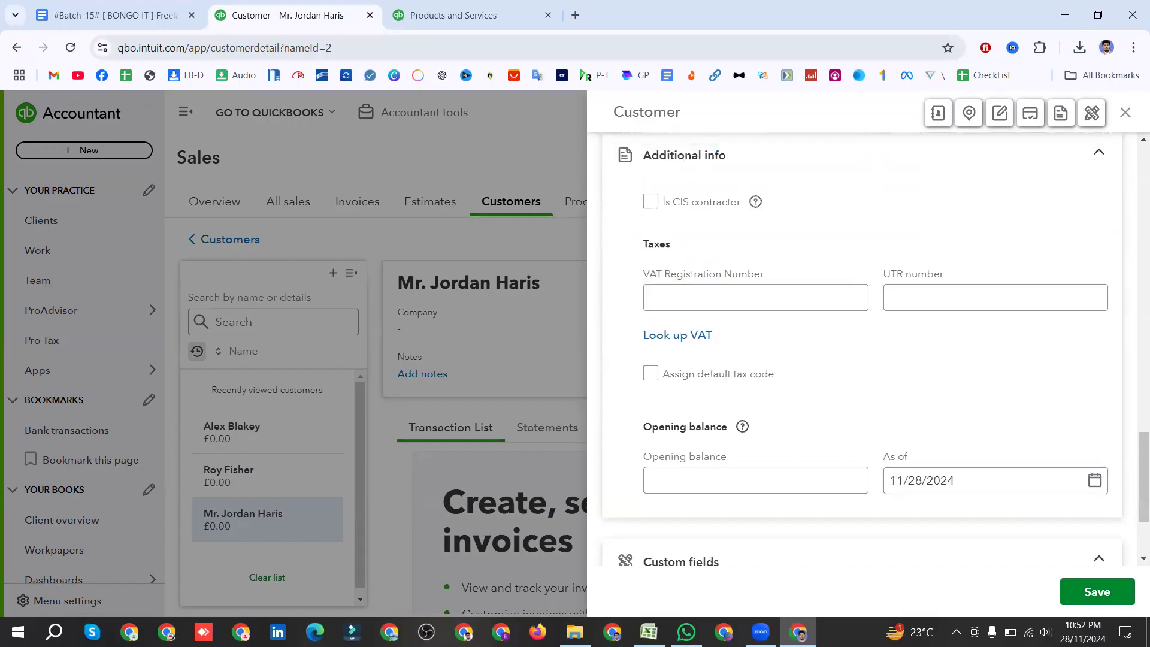
{"action": "scroll", "coordinate": [949, 515], "scroll_direction": "down", "scroll_amount": 3}
{"action": "scroll", "coordinate": [932, 445], "scroll_direction": "up", "scroll_amount": 15}
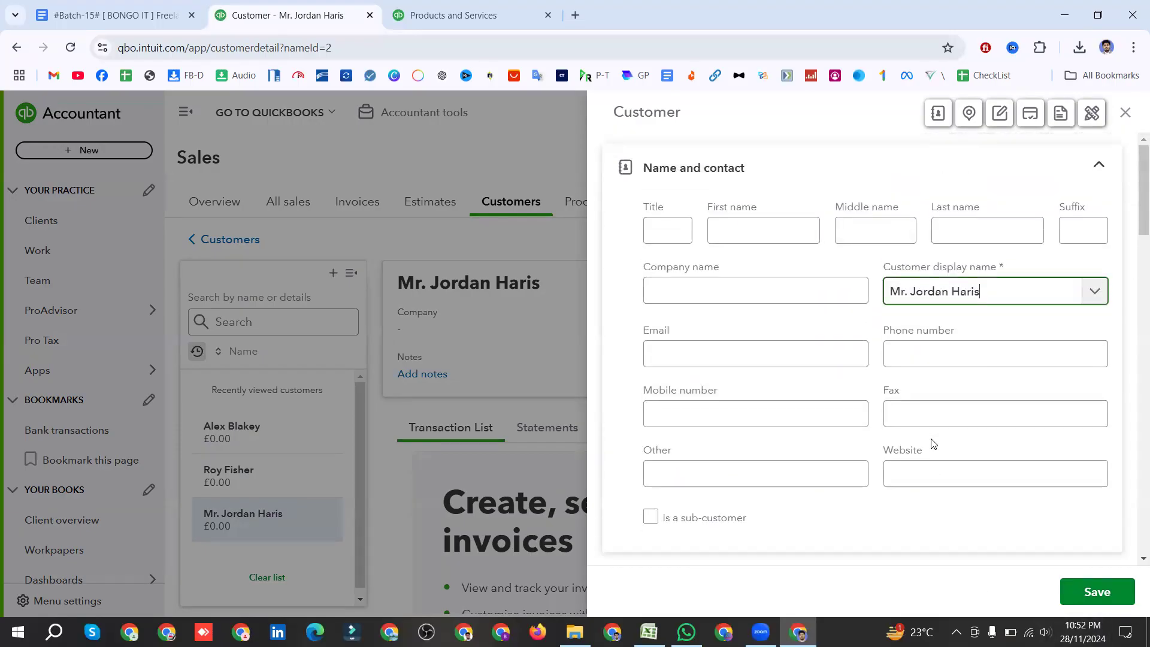
{"action": "left_click", "coordinate": [1127, 115]}
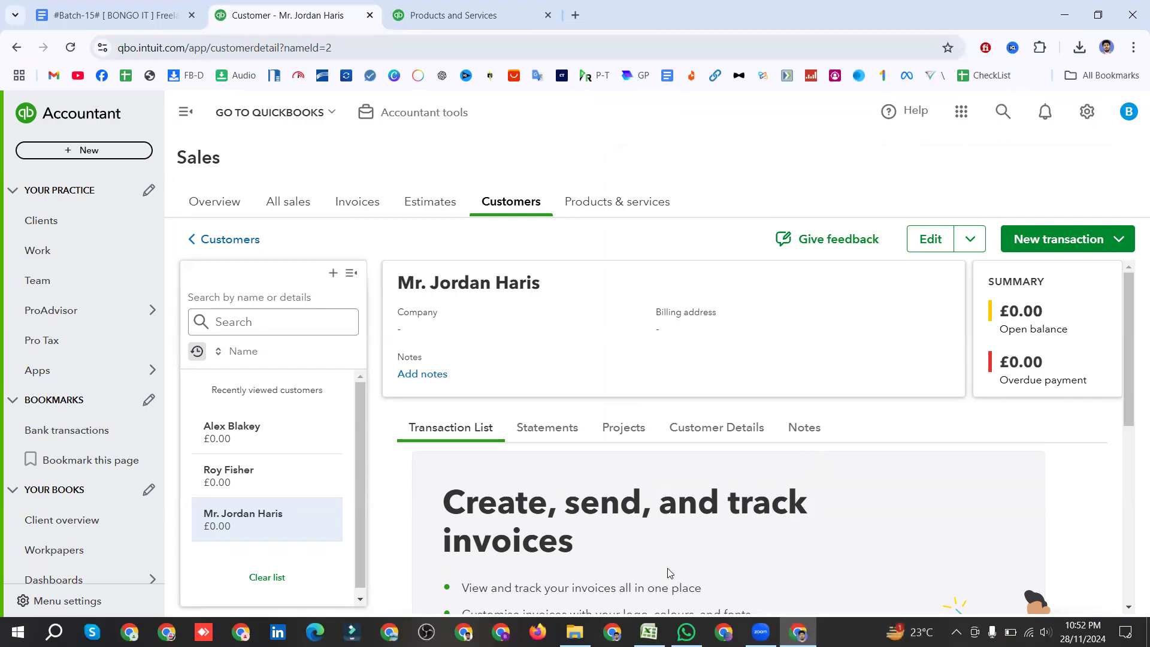
Step: Switch to the Google Docs course outline to view the CLASS: 7 topics, and switch to Zoom
{"action": "left_click", "coordinate": [137, 13]}
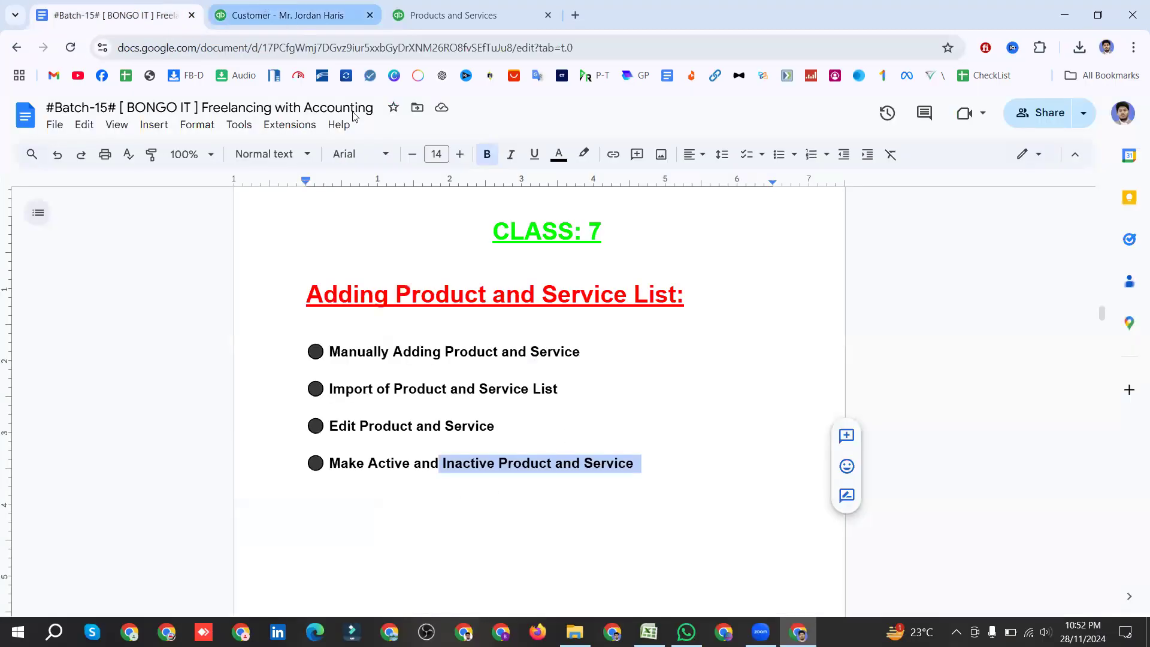
{"action": "left_click", "coordinate": [577, 591]}
{"action": "left_click", "coordinate": [798, 632]}
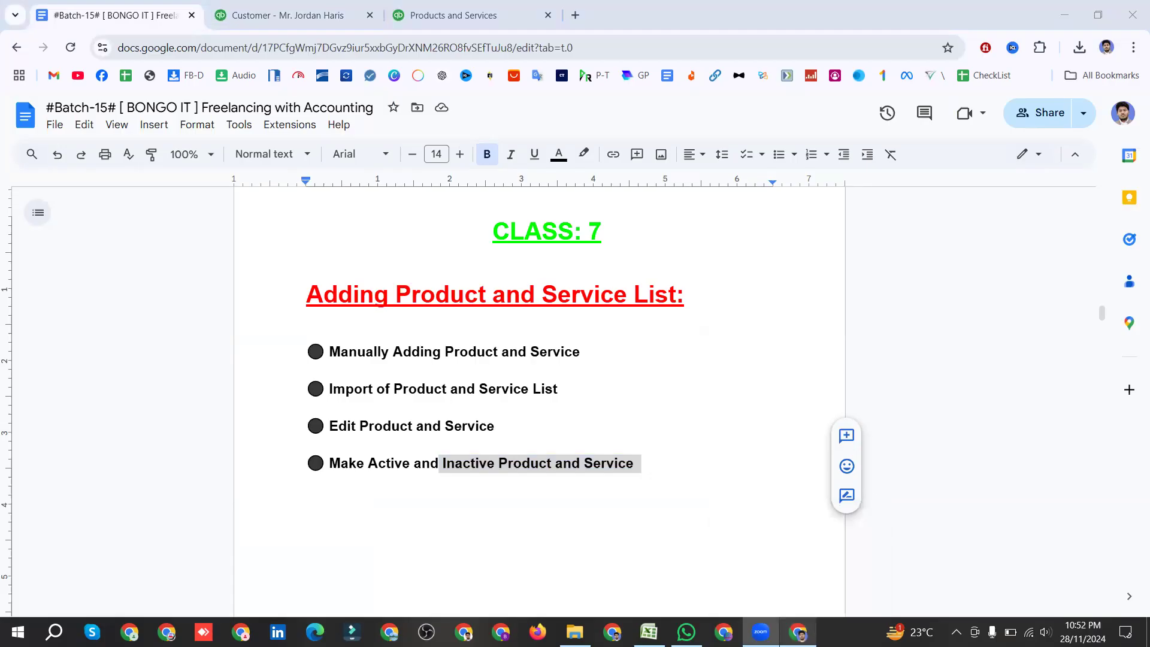
{"action": "left_click", "coordinate": [761, 631]}
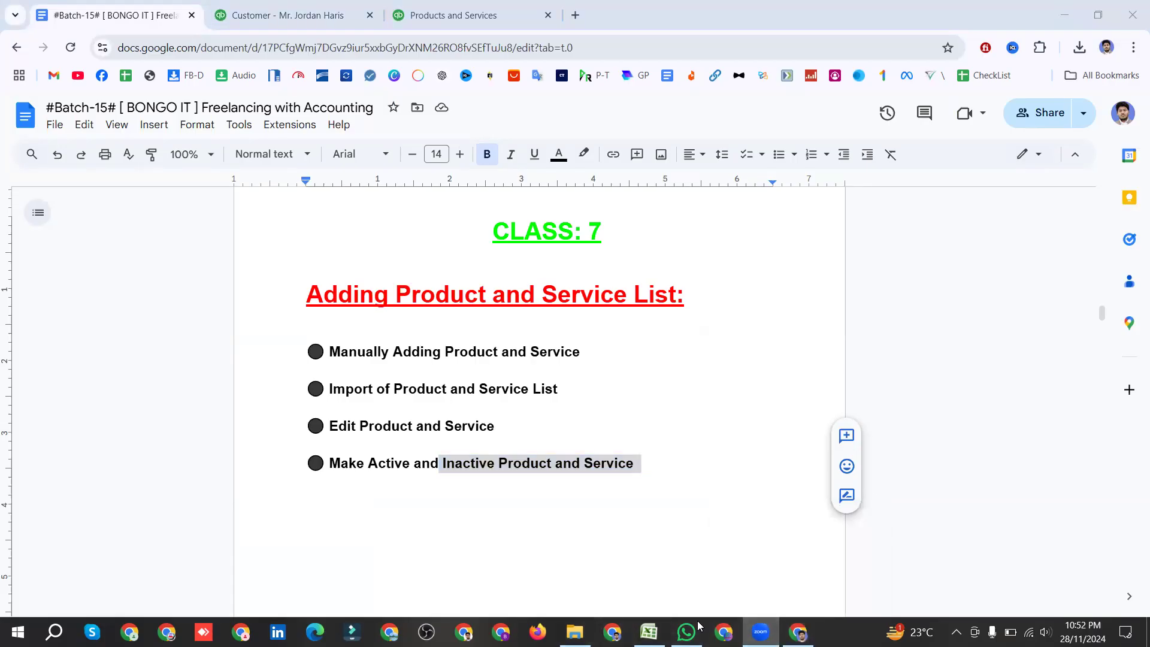